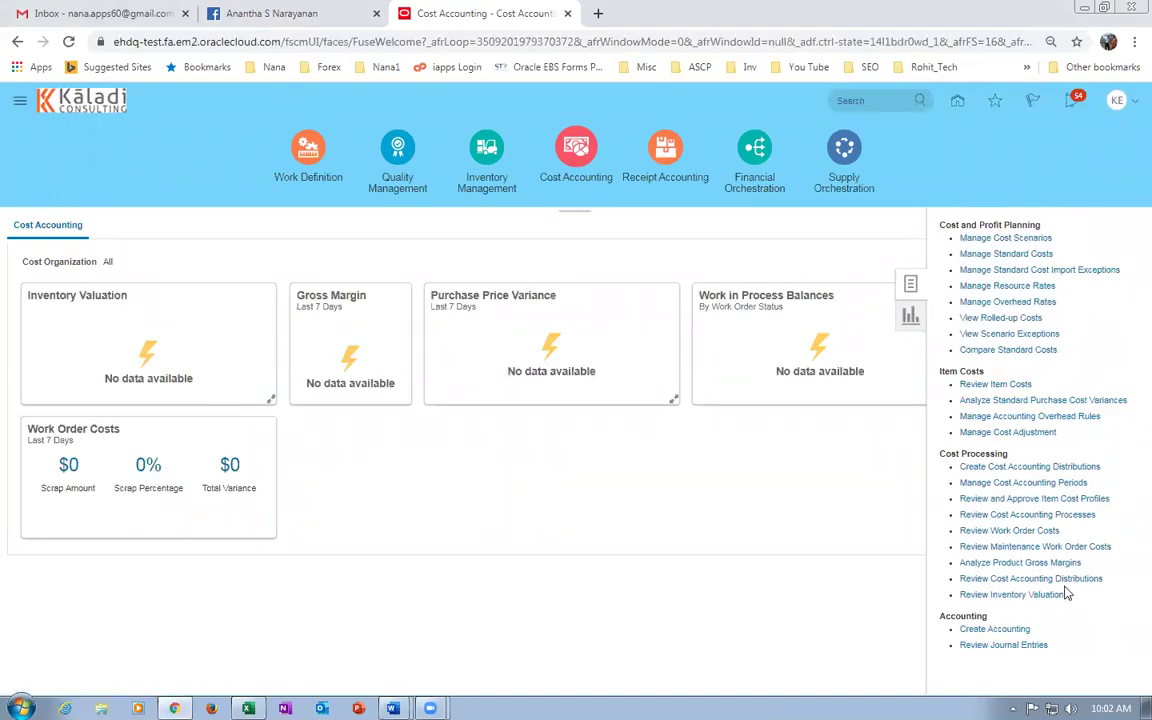
Open Create Cost Accounting Distributions and search for existing run controls.
{"action": "left_click", "coordinate": [1008, 466]}
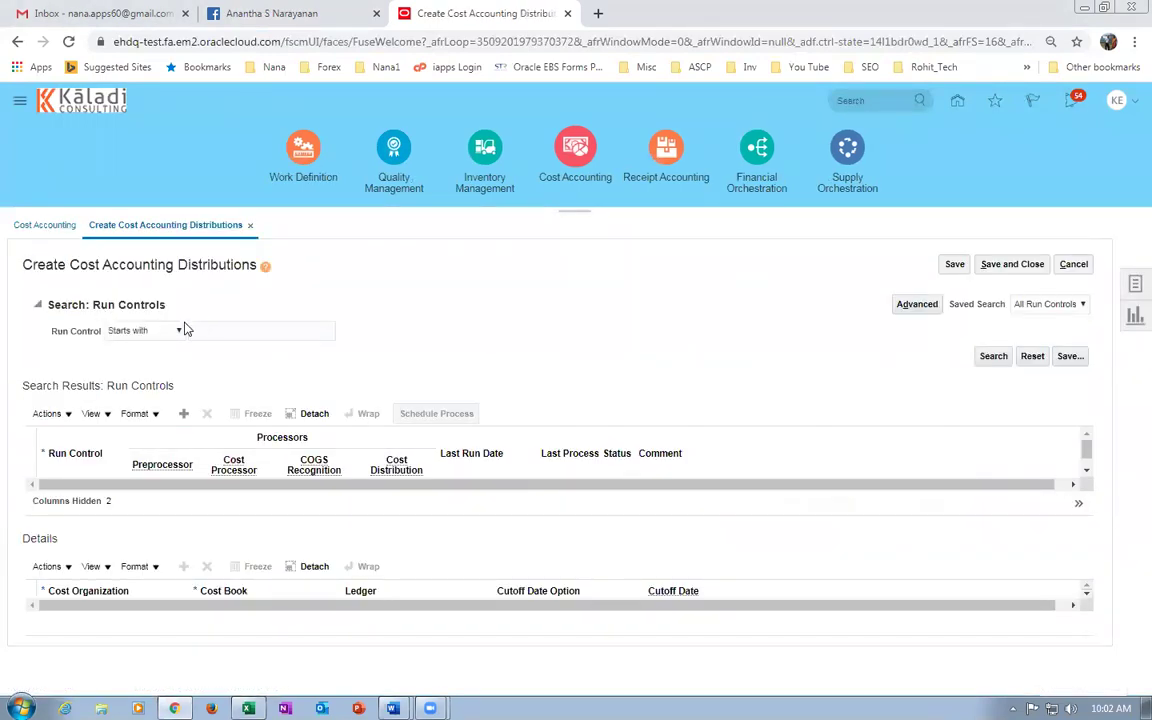
{"action": "left_click", "coordinate": [217, 331]}
{"action": "left_click", "coordinate": [1007, 361]}
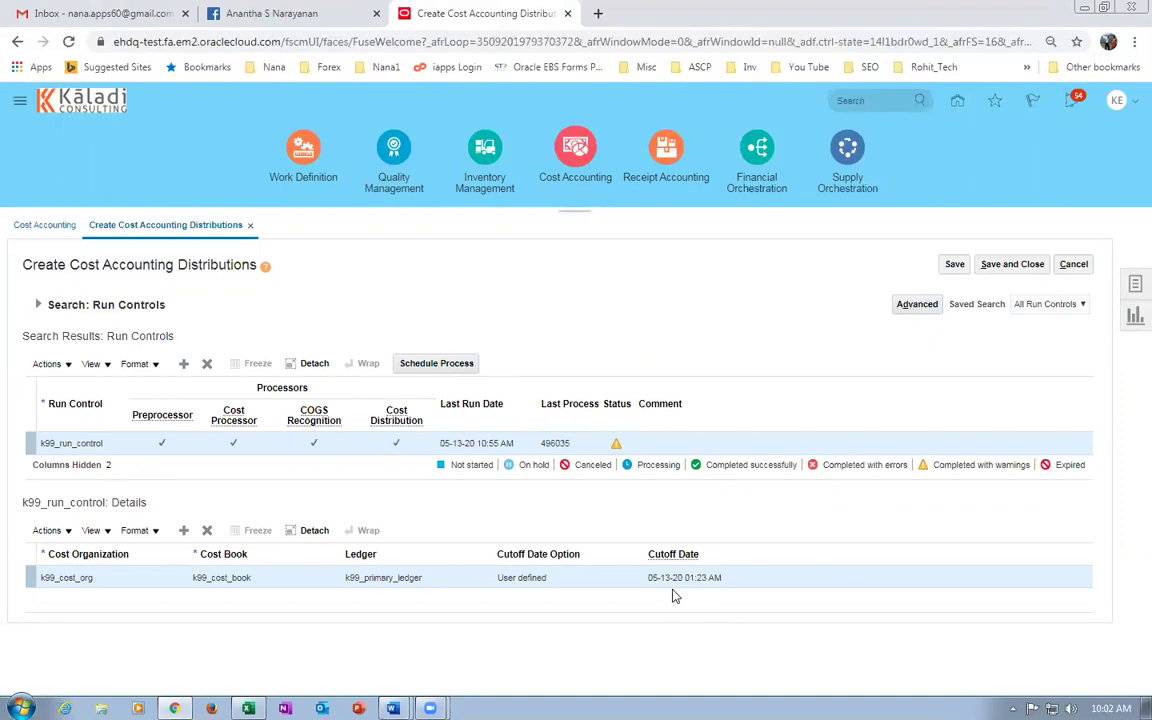
Change run control k99_run_control's cutoff date to 05-15-20 and save it.
{"action": "left_click", "coordinate": [1110, 708]}
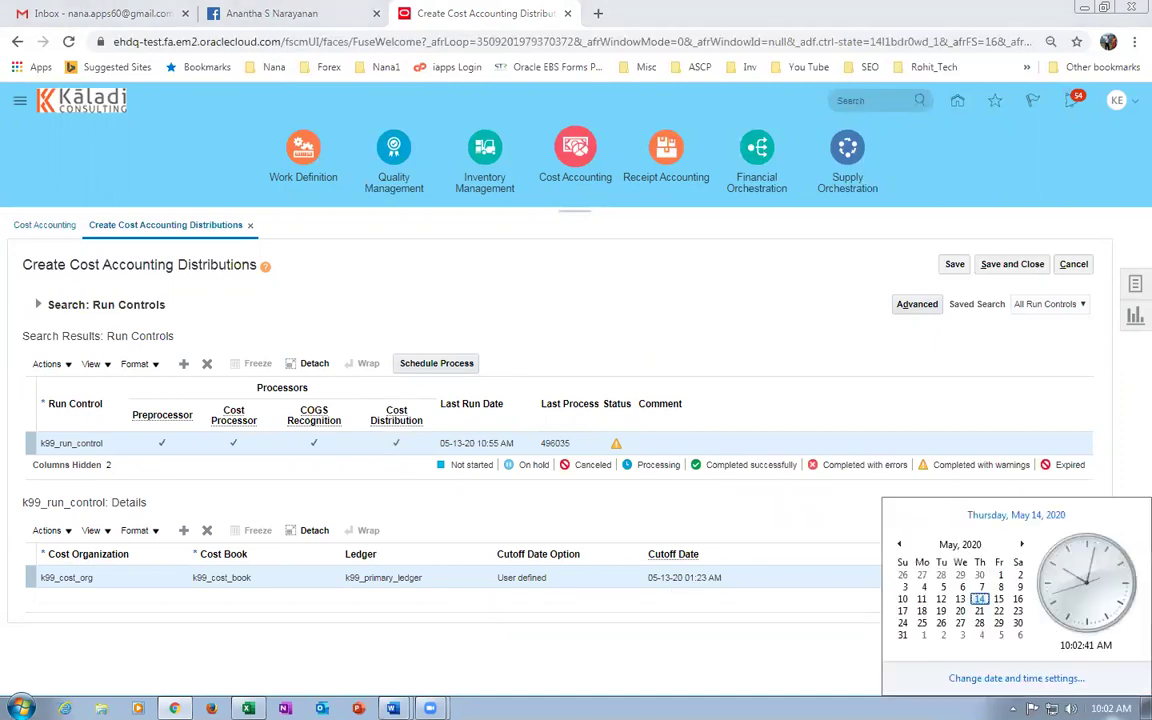
{"action": "left_click", "coordinate": [674, 578]}
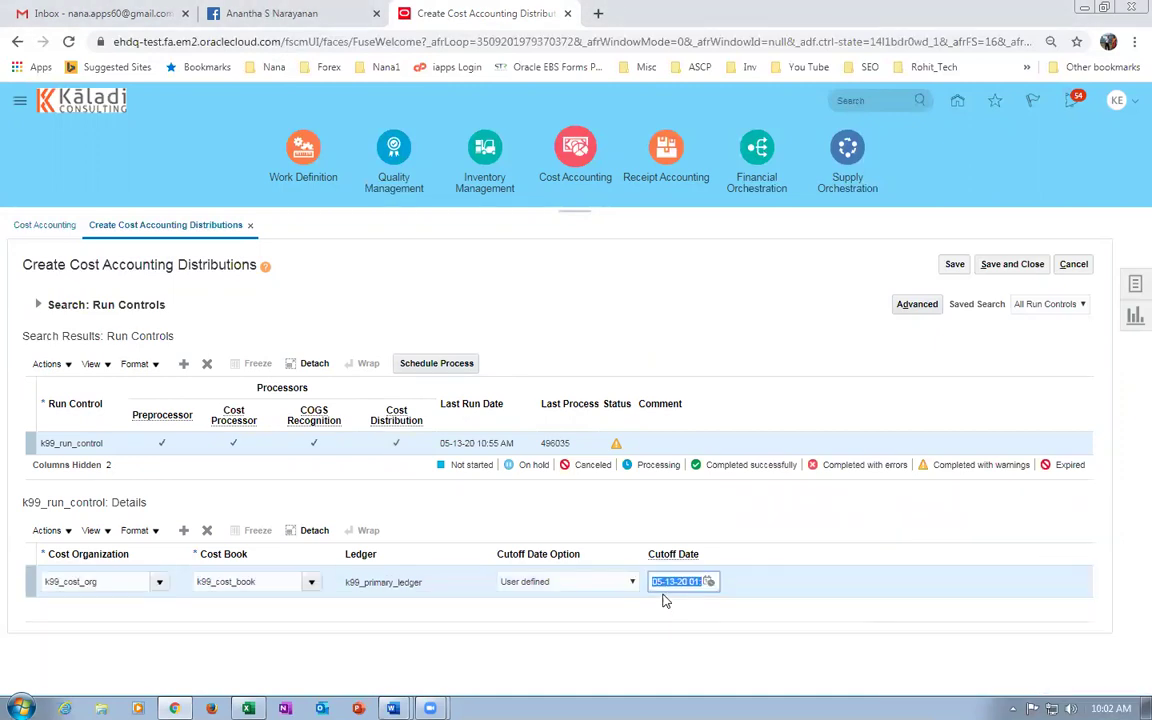
{"action": "left_click", "coordinate": [703, 410]}
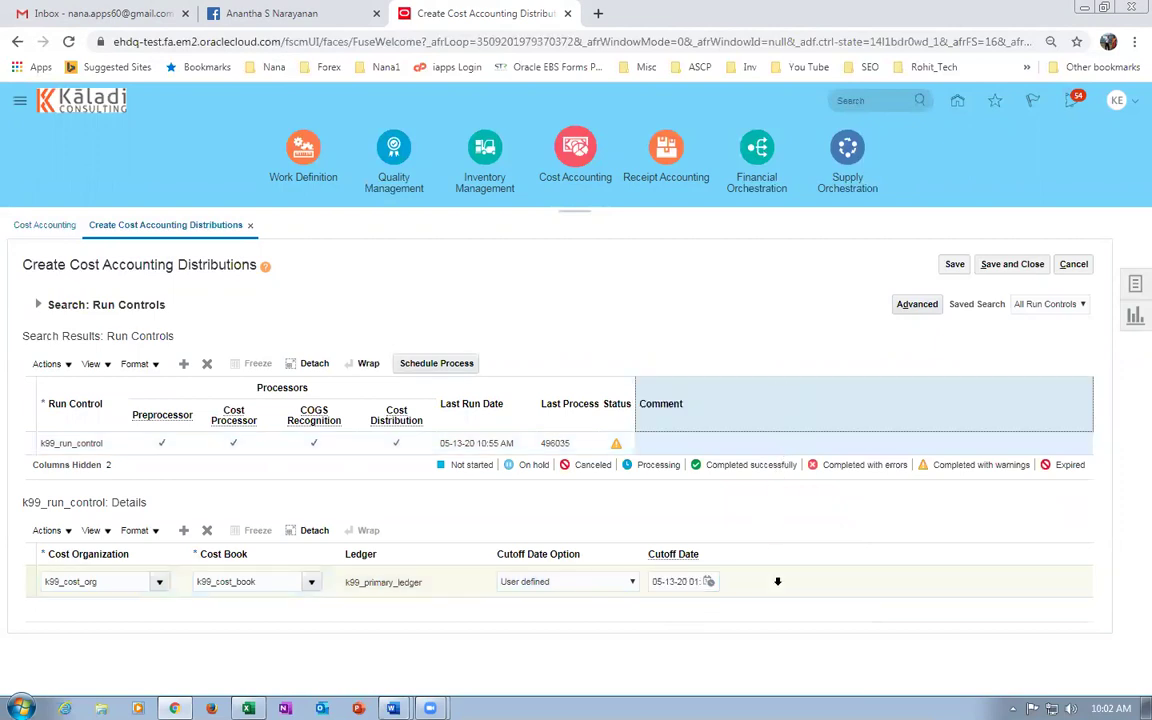
{"action": "left_click", "coordinate": [671, 582]}
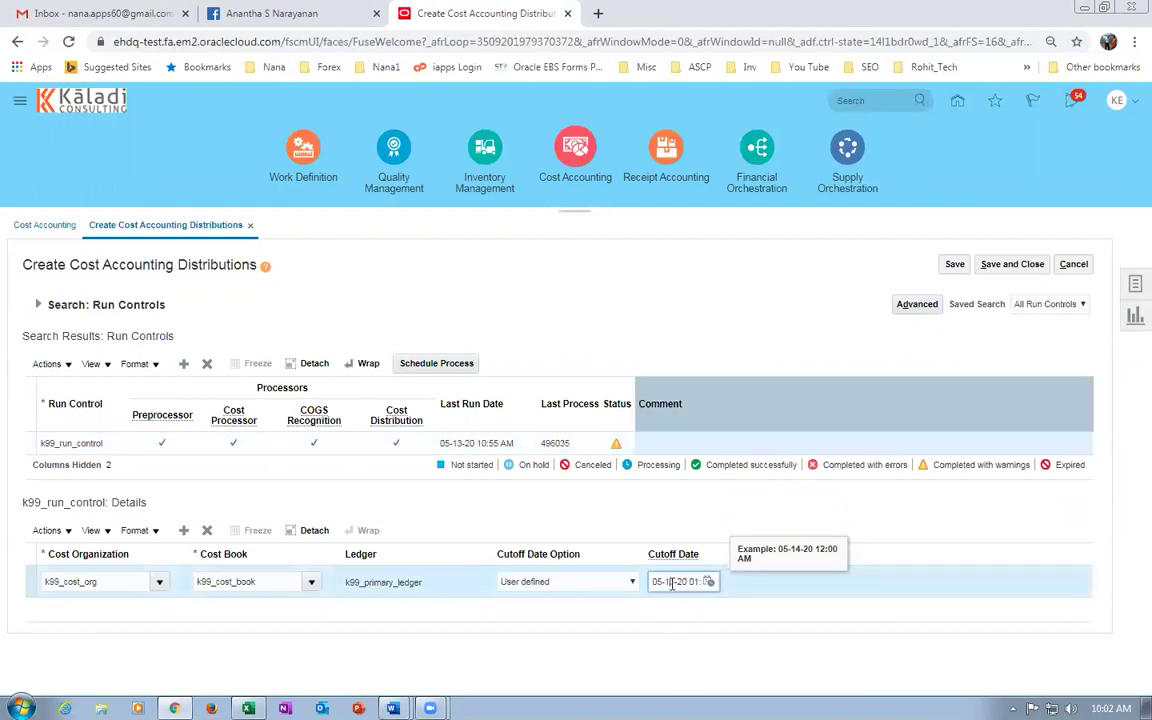
{"action": "key", "text": "BackSpace"}
{"action": "key", "text": "BackSpace"}
{"action": "type", "text": "5"}
{"action": "left_click", "coordinate": [710, 282]}
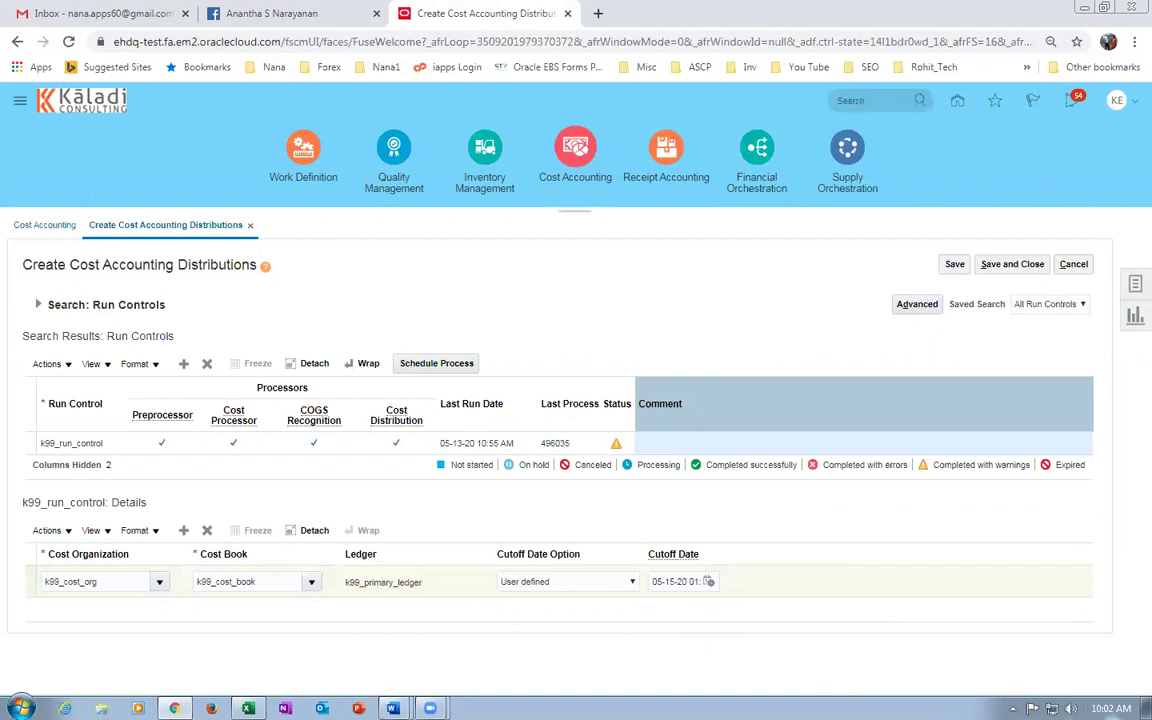
{"action": "left_click", "coordinate": [1110, 708]}
{"action": "left_click", "coordinate": [741, 381]}
{"action": "left_click", "coordinate": [955, 265]}
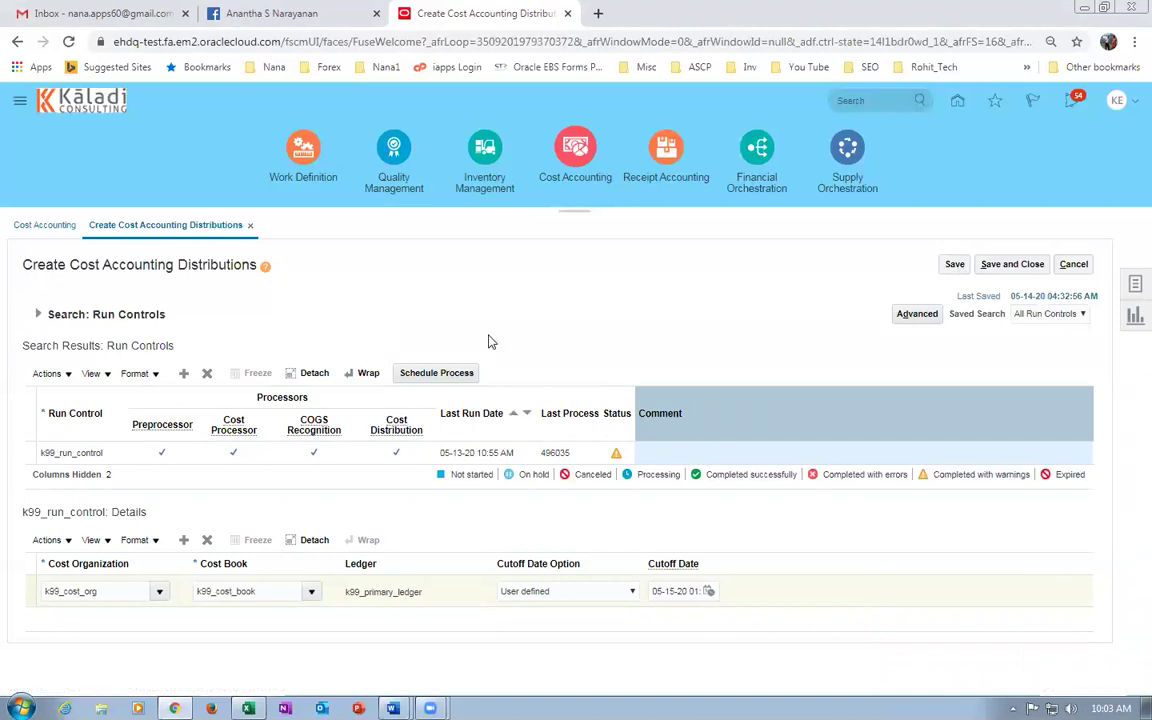
Schedule and submit the Create Cost Accounting Distributions process as process 497423.
{"action": "left_click", "coordinate": [445, 375]}
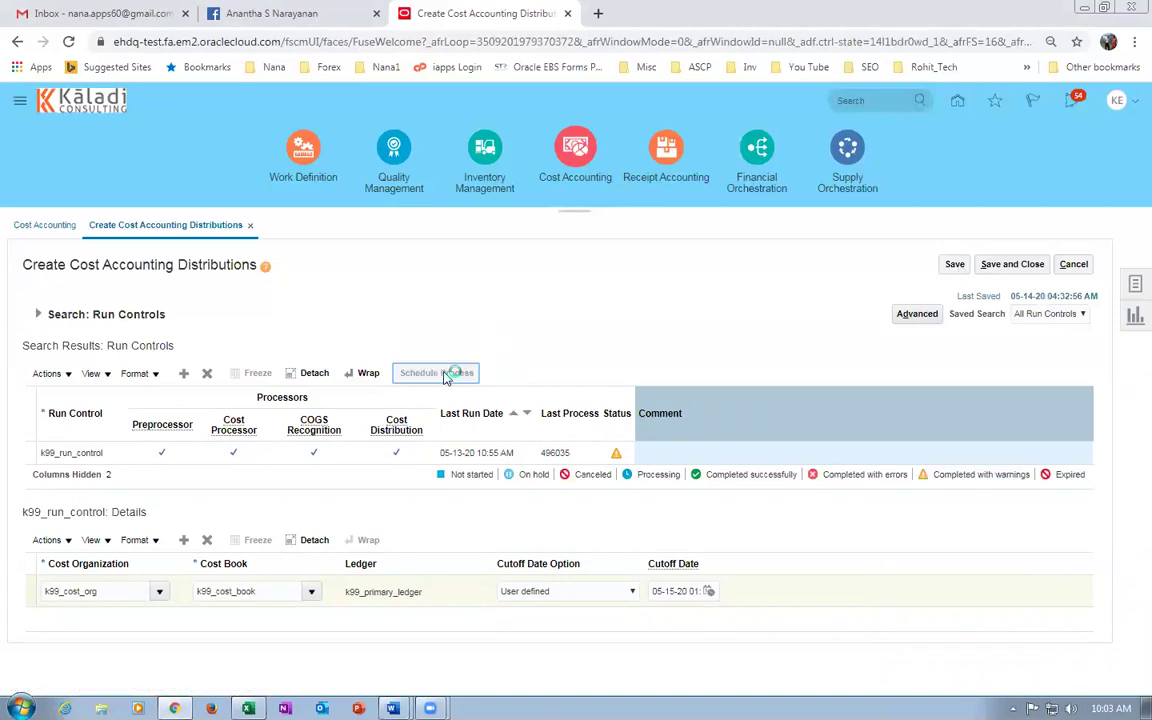
{"action": "left_click", "coordinate": [741, 183]}
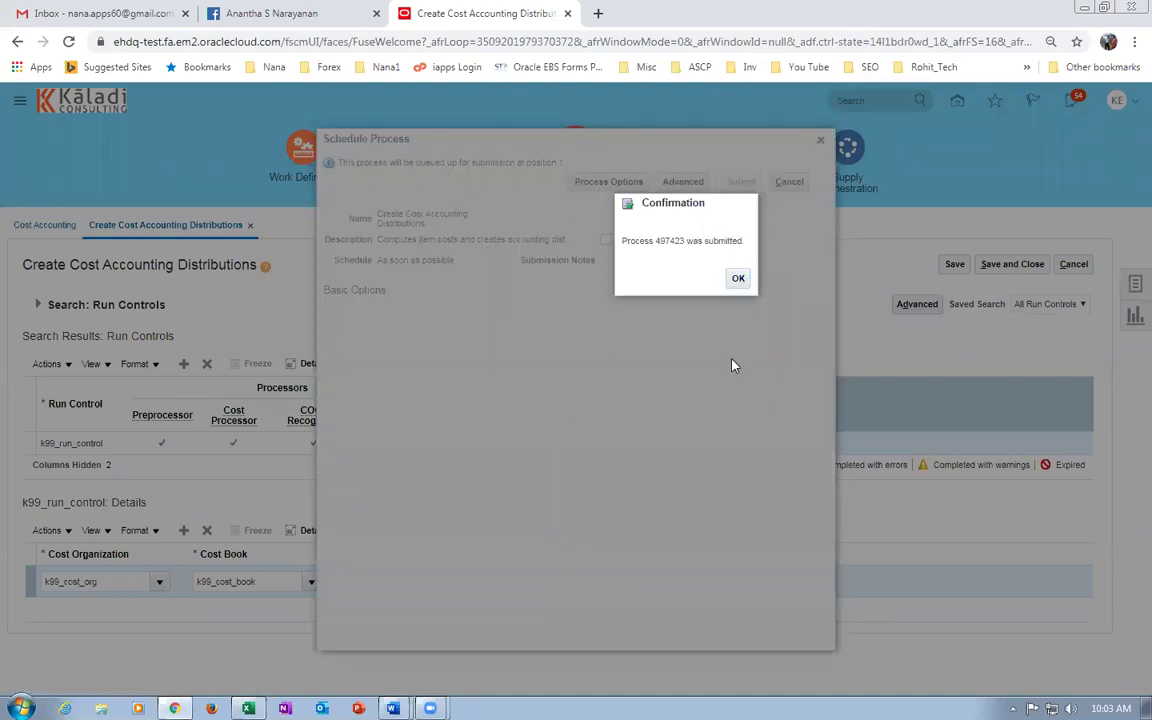
{"action": "left_click", "coordinate": [744, 280]}
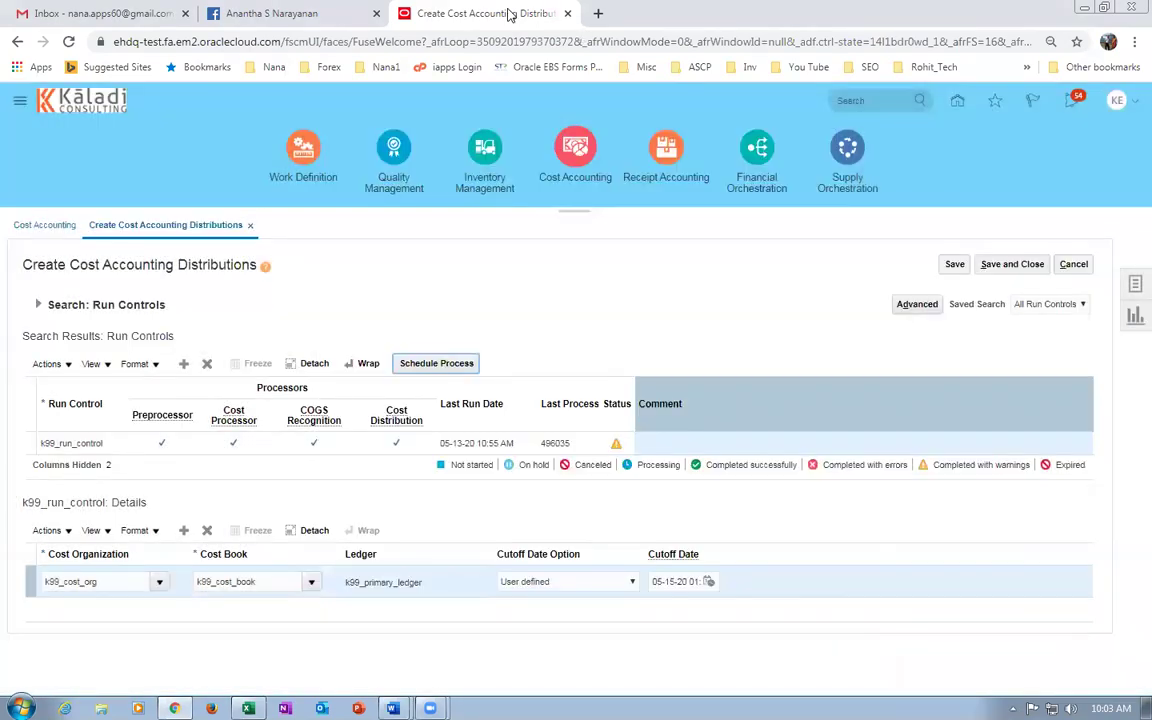
{"action": "right_click", "coordinate": [463, 12]}
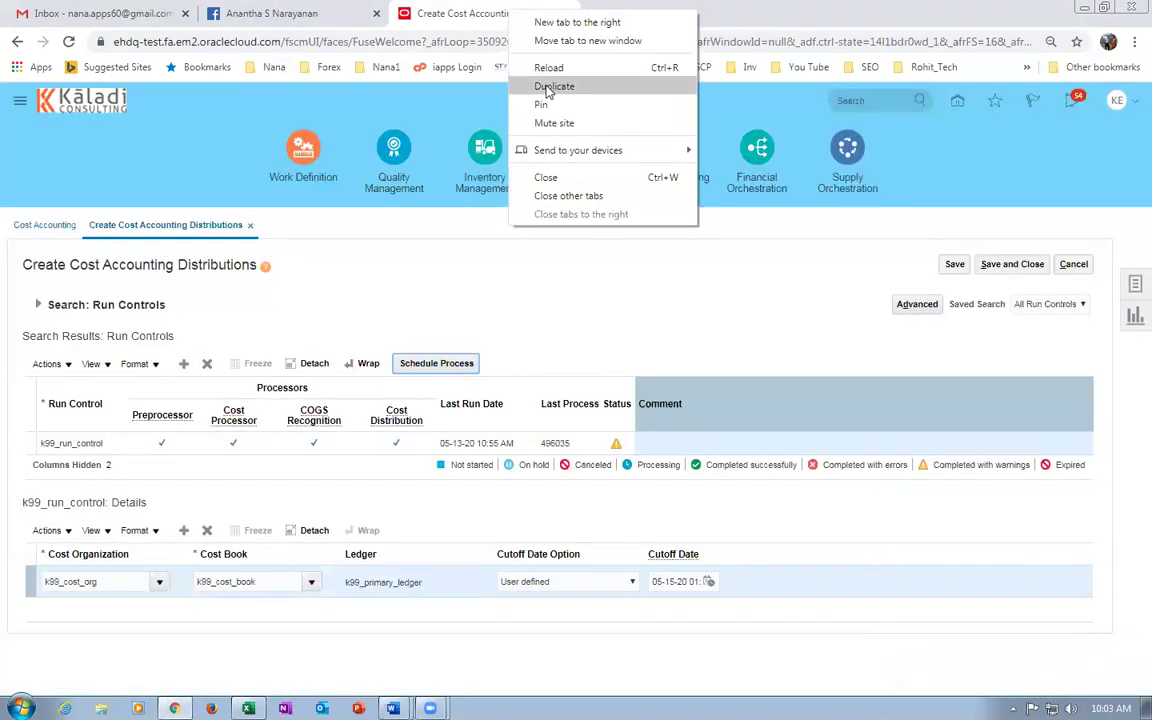
In a duplicate tab, confirm process 497423 is running under Scheduled Processes, then open another home-page tab.
{"action": "left_click", "coordinate": [552, 87]}
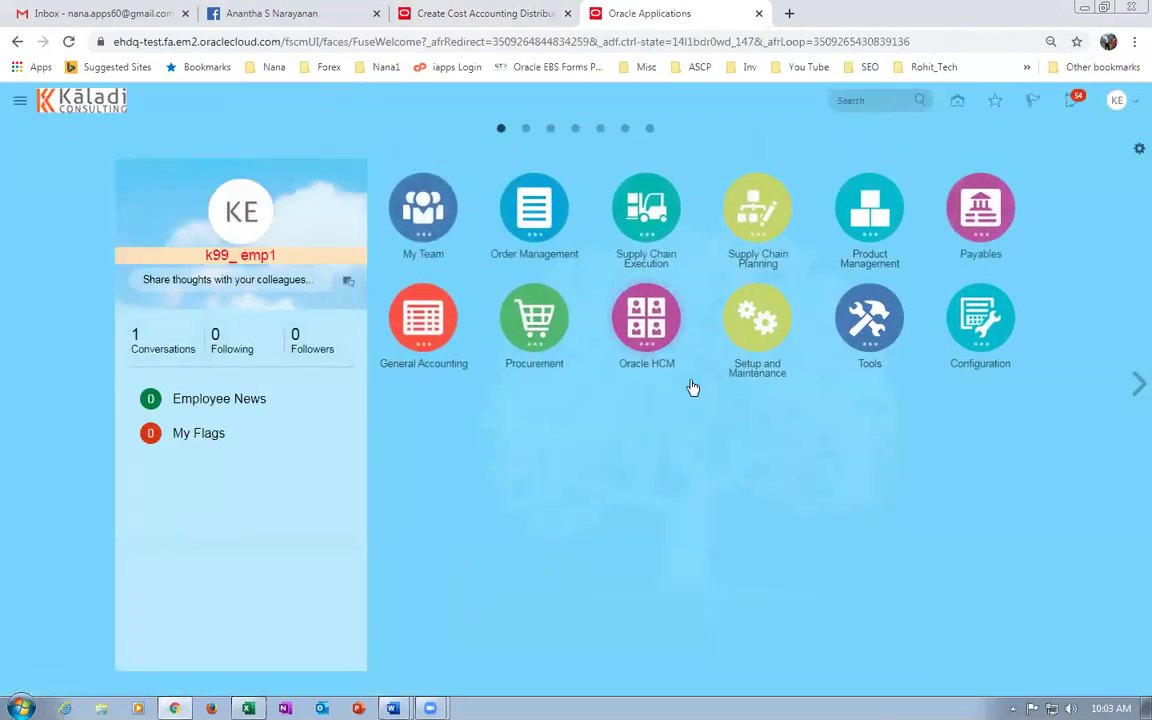
{"action": "left_click", "coordinate": [855, 340]}
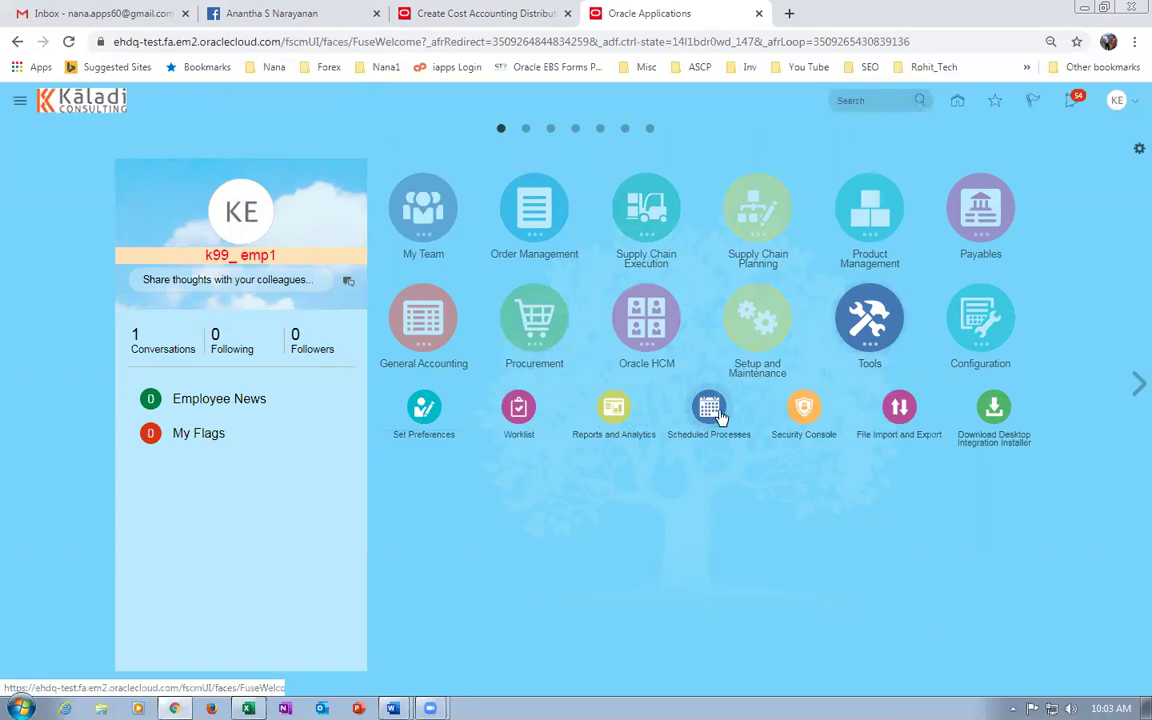
{"action": "left_click", "coordinate": [720, 412]}
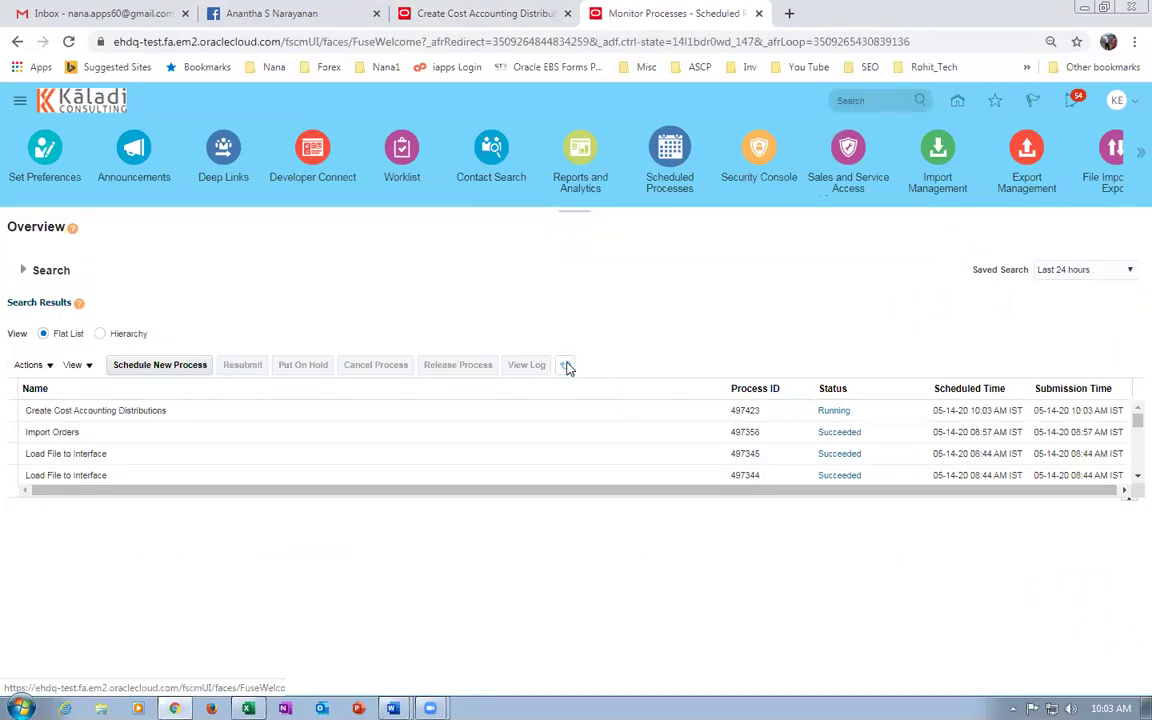
{"action": "left_click", "coordinate": [566, 366]}
{"action": "left_click", "coordinate": [566, 366]}
{"action": "right_click", "coordinate": [704, 18]}
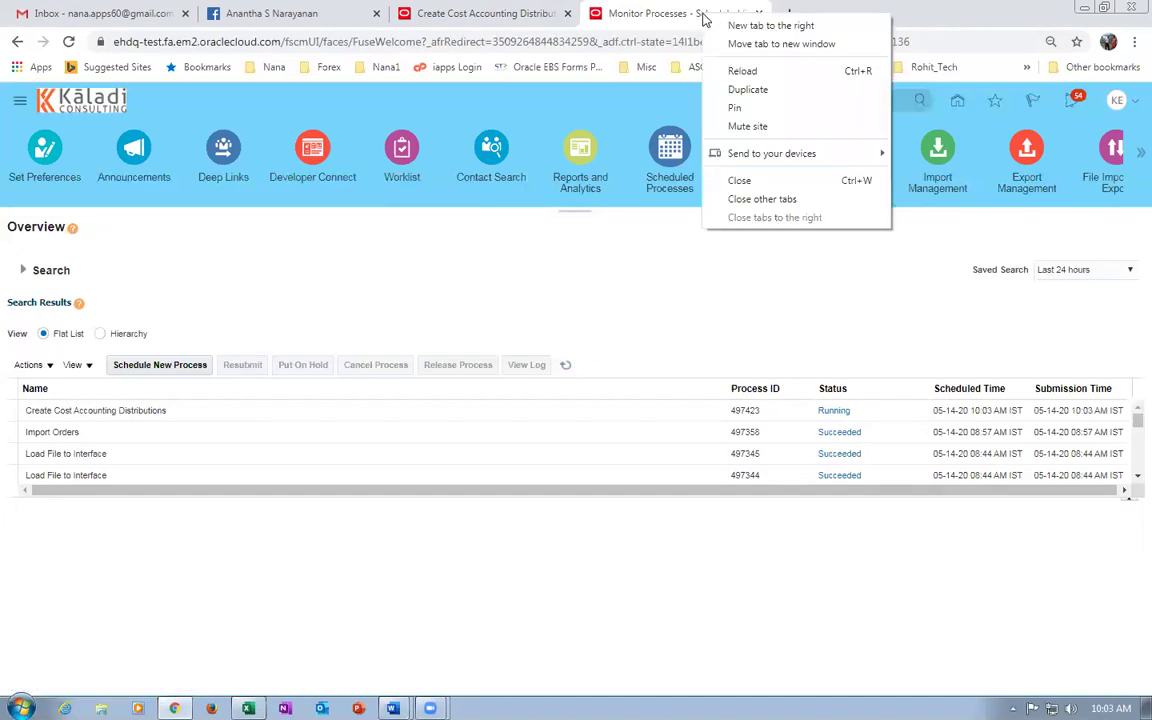
{"action": "left_click", "coordinate": [743, 71]}
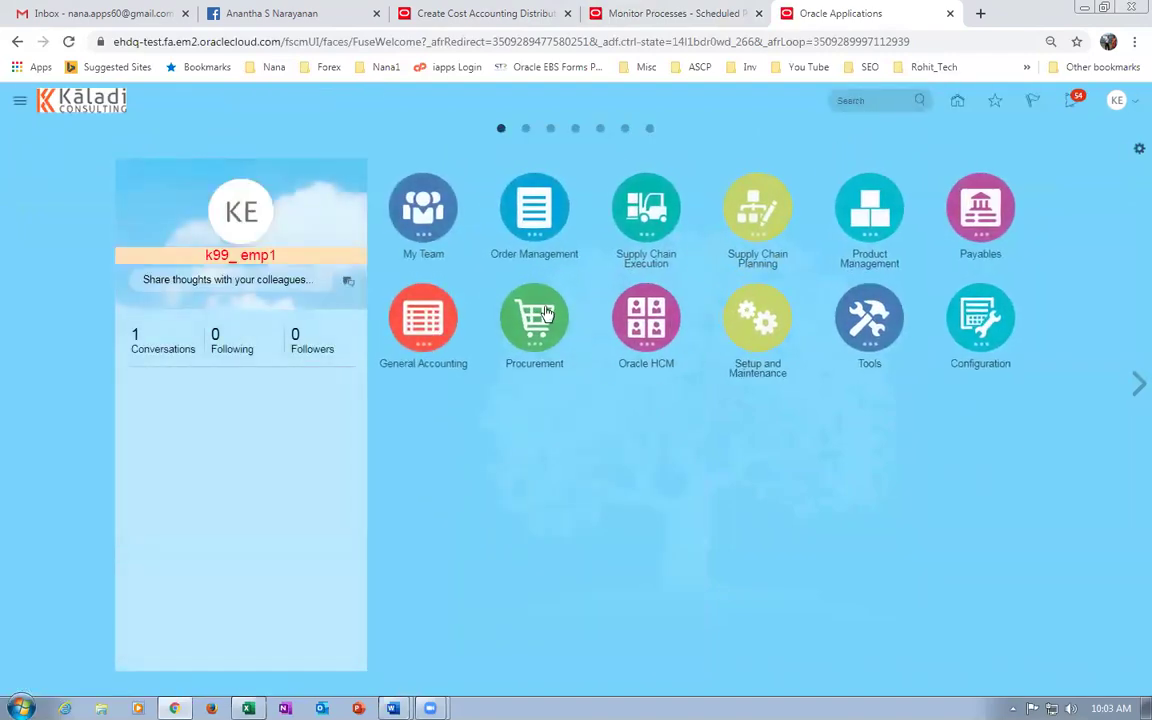
Create blanket purchase agreement 2004 for supplier k99_sup2 from the Purchase Orders tasks.
{"action": "left_click", "coordinate": [547, 313]}
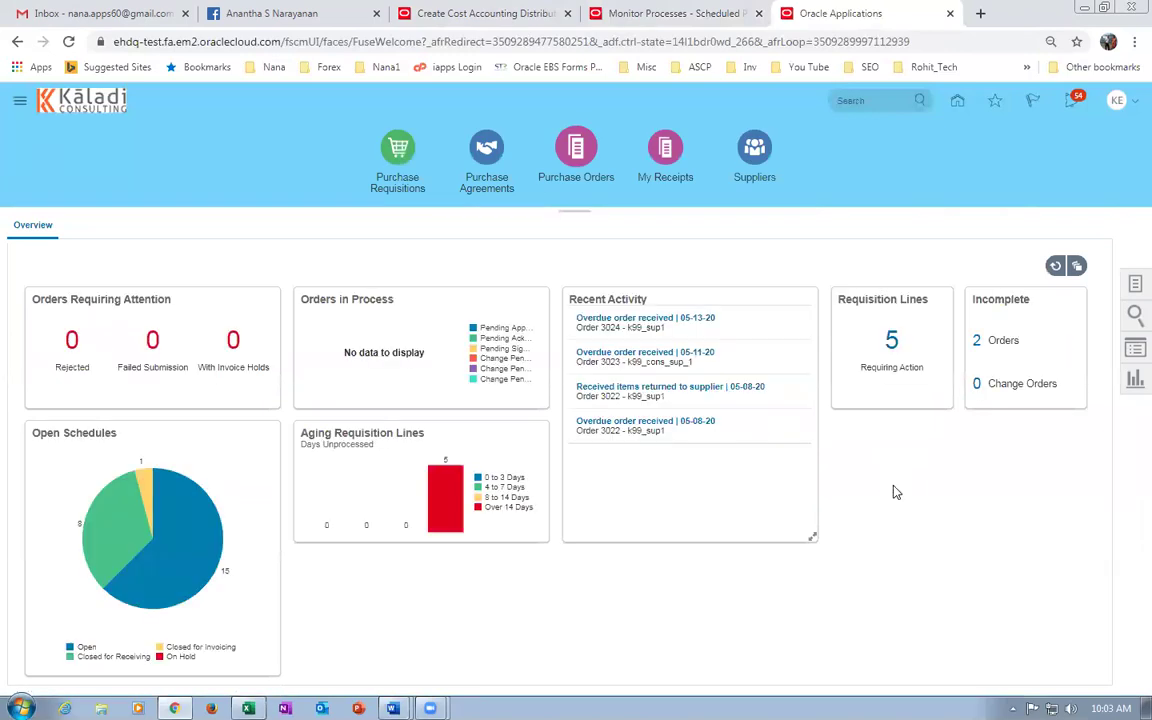
{"action": "left_click", "coordinate": [1134, 287]}
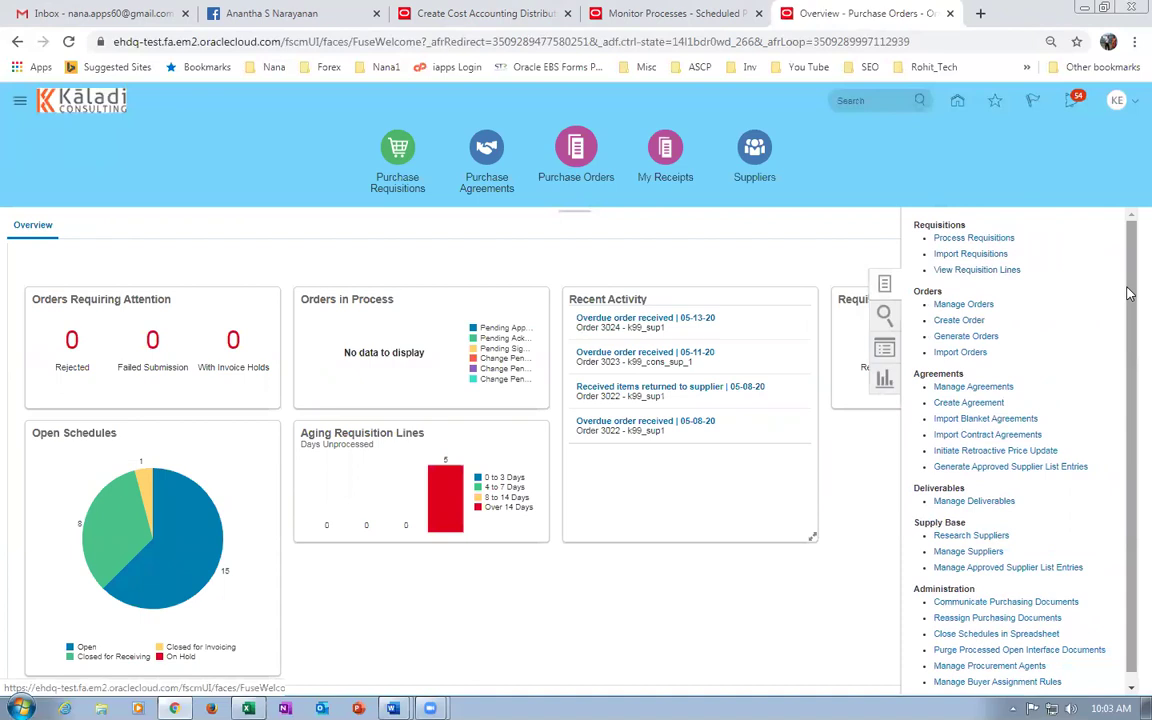
{"action": "left_click", "coordinate": [968, 403]}
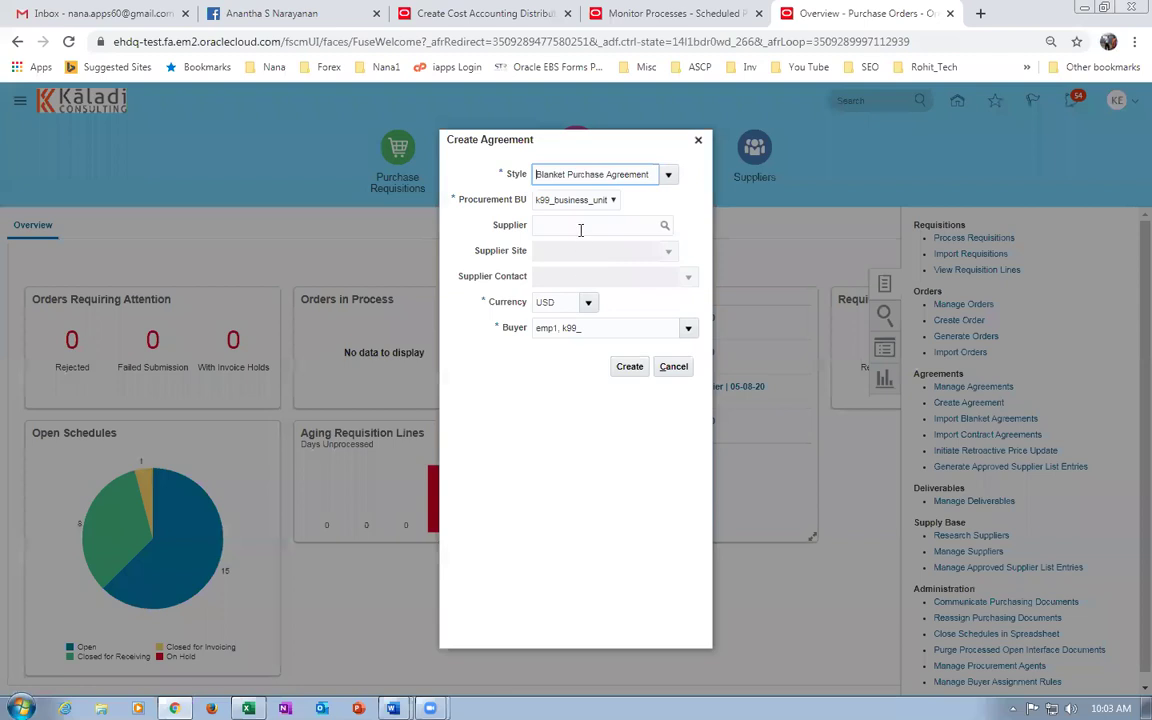
{"action": "left_click", "coordinate": [580, 226]}
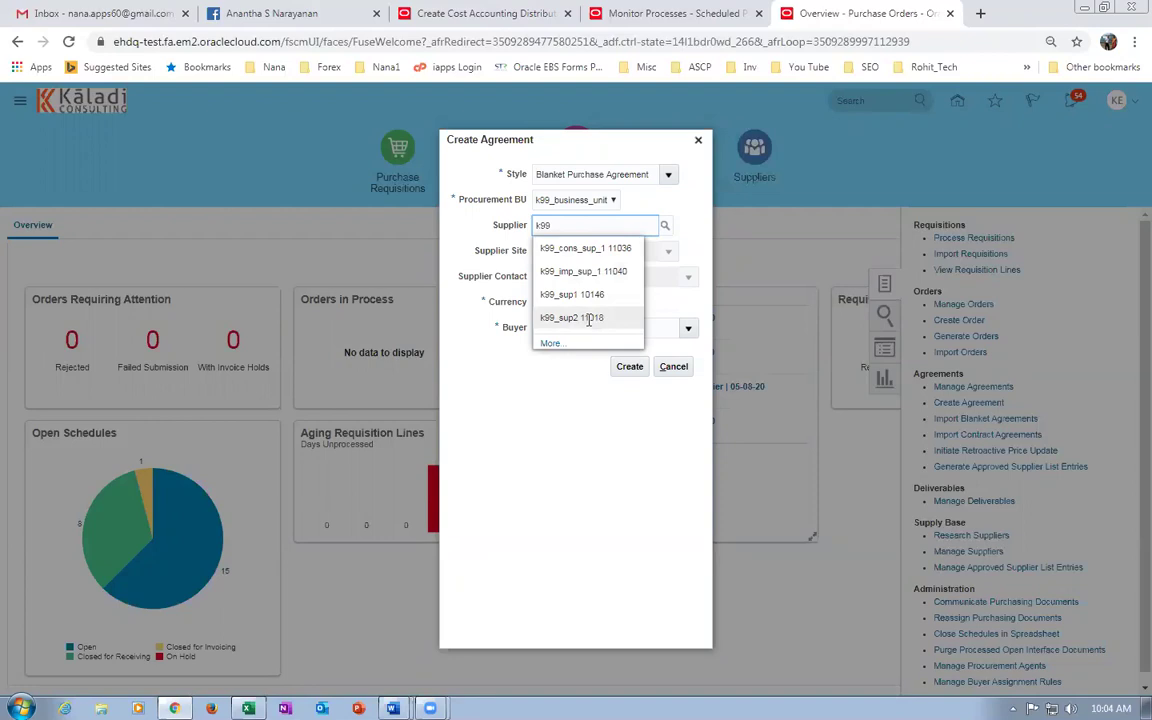
{"action": "left_click", "coordinate": [584, 318]}
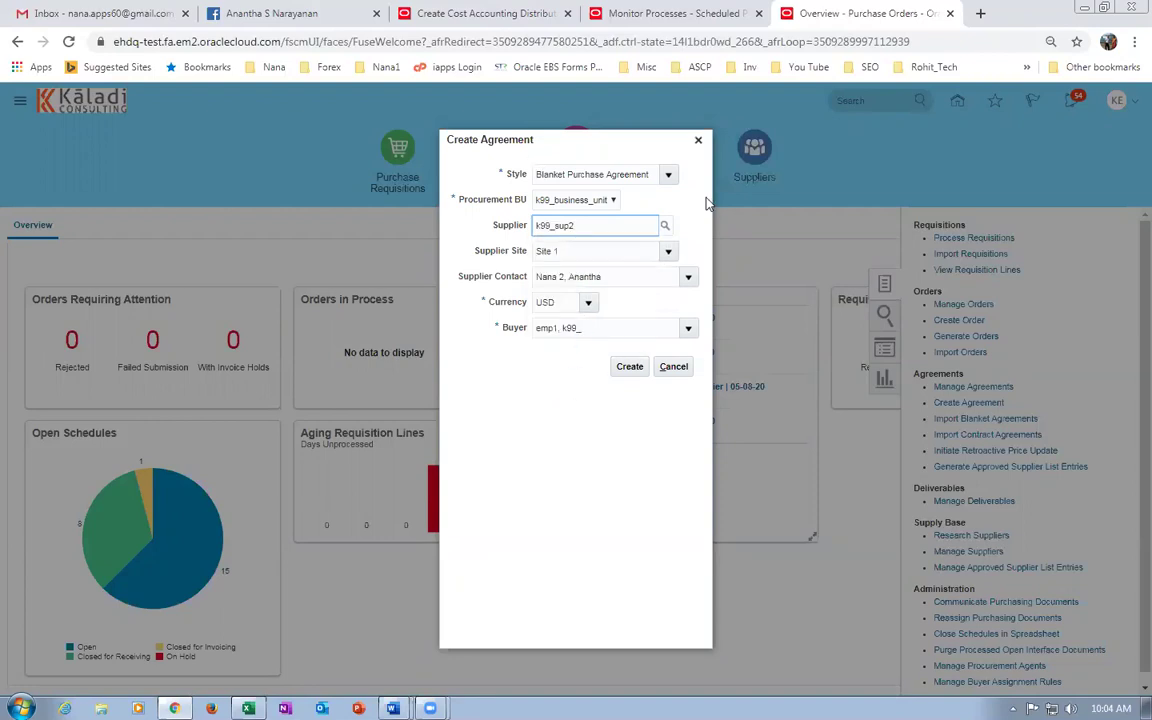
{"action": "left_click", "coordinate": [630, 369]}
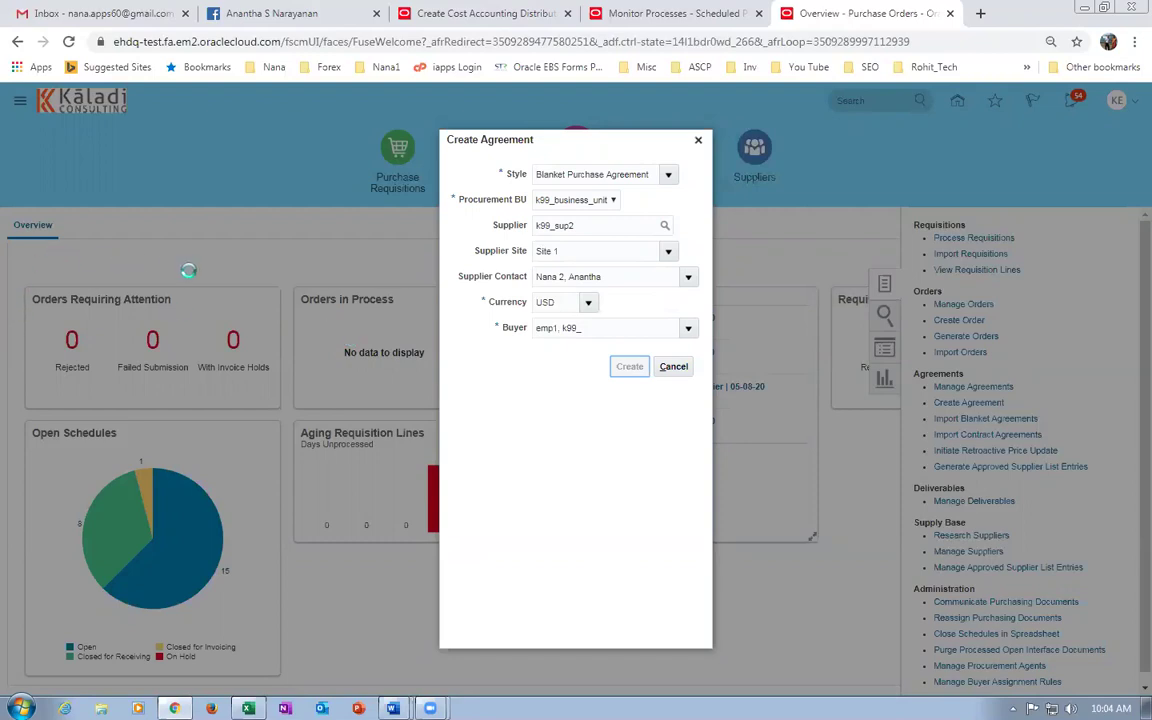
{"action": "scroll", "coordinate": [182, 355], "scroll_direction": "down", "scroll_amount": 1}
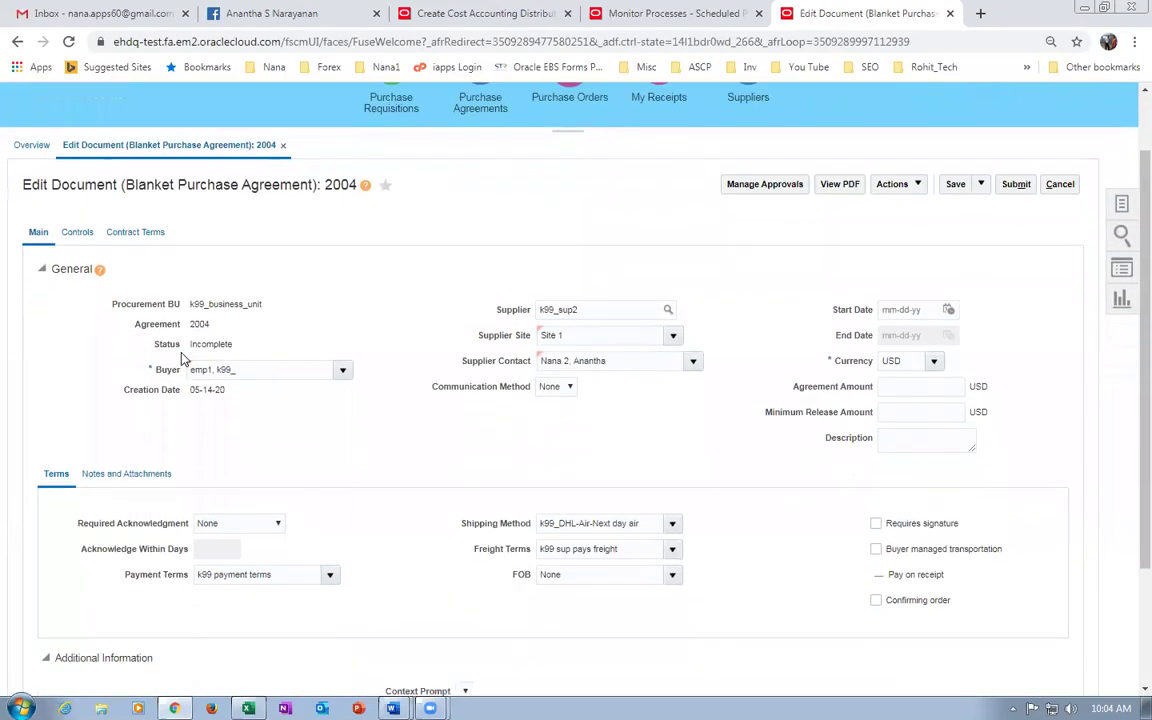
Set the agreement amount to 100,000.00 USD.
{"action": "left_click", "coordinate": [913, 392]}
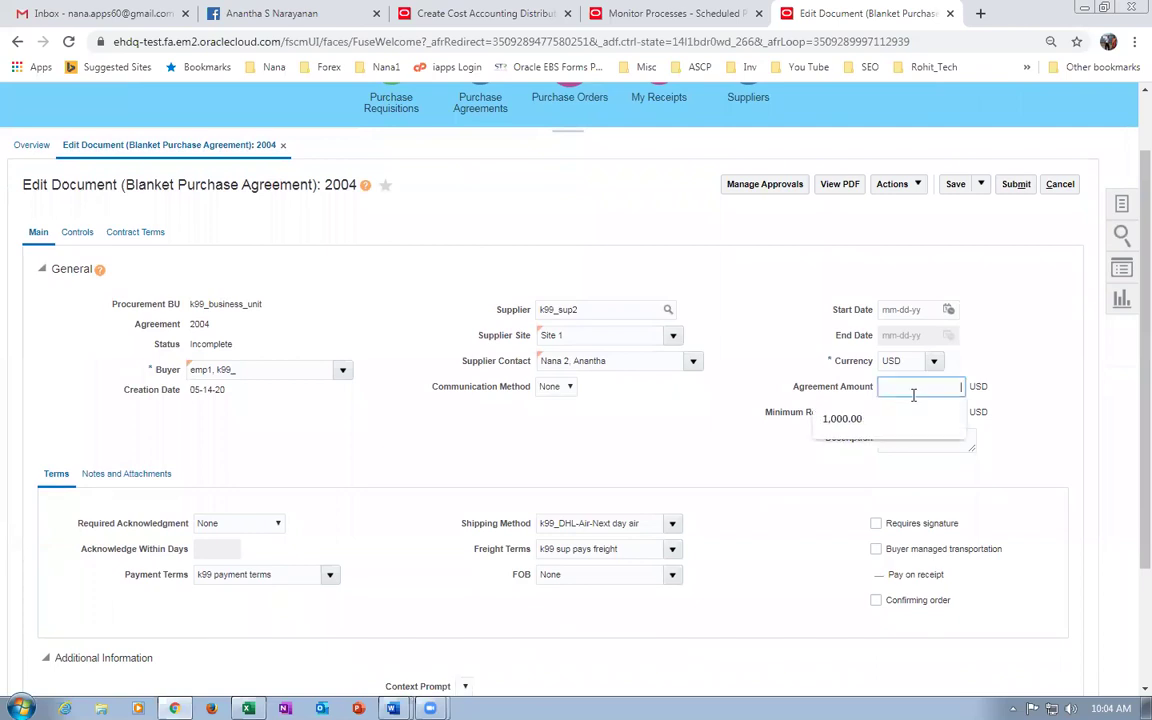
{"action": "type", "text": "100"}
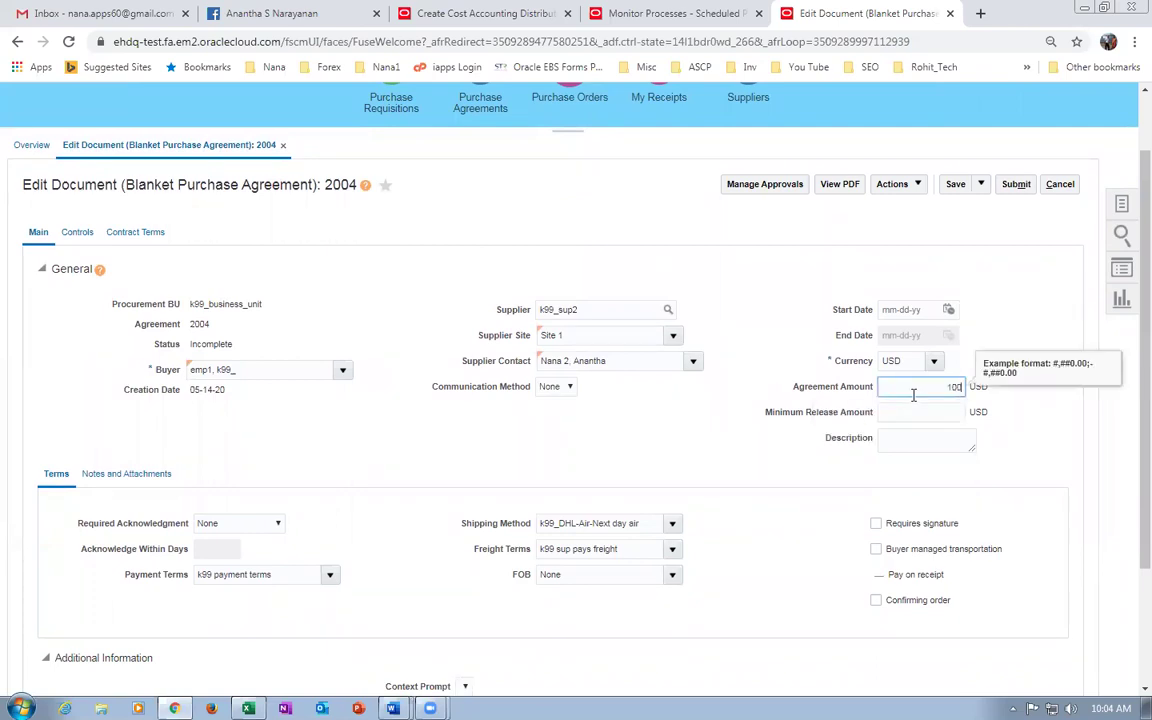
{"action": "type", "text": ",000"}
{"action": "left_click", "coordinate": [596, 398]}
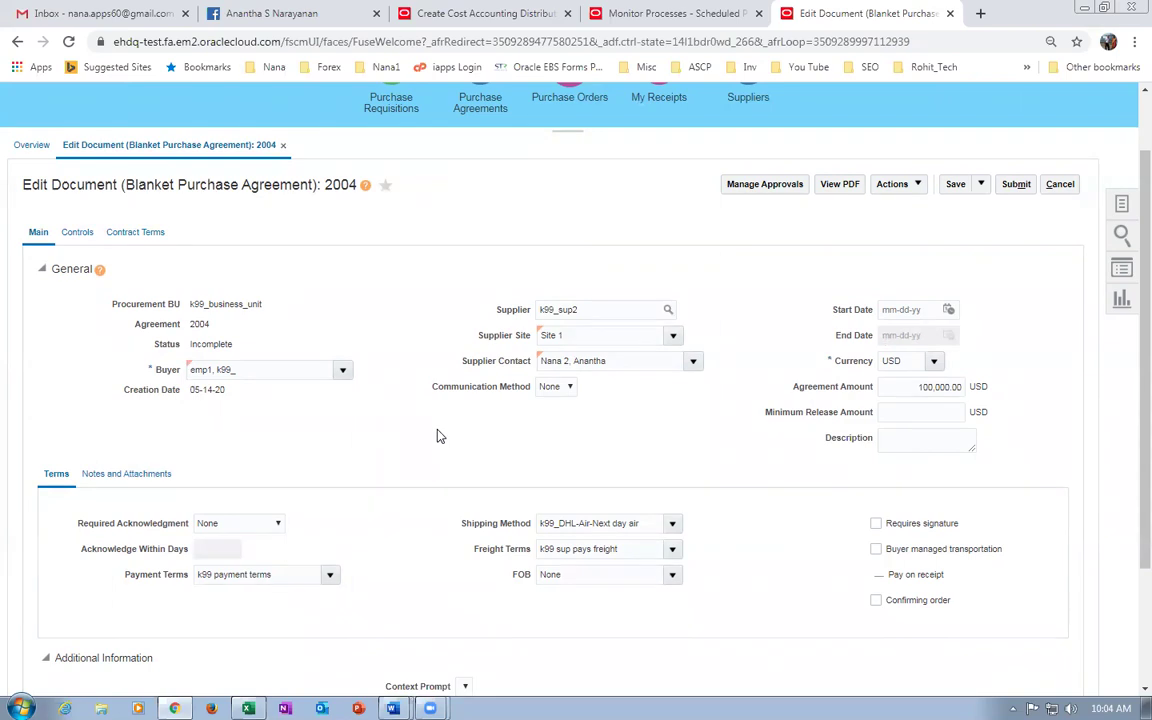
{"action": "scroll", "coordinate": [437, 436], "scroll_direction": "down", "scroll_amount": 3}
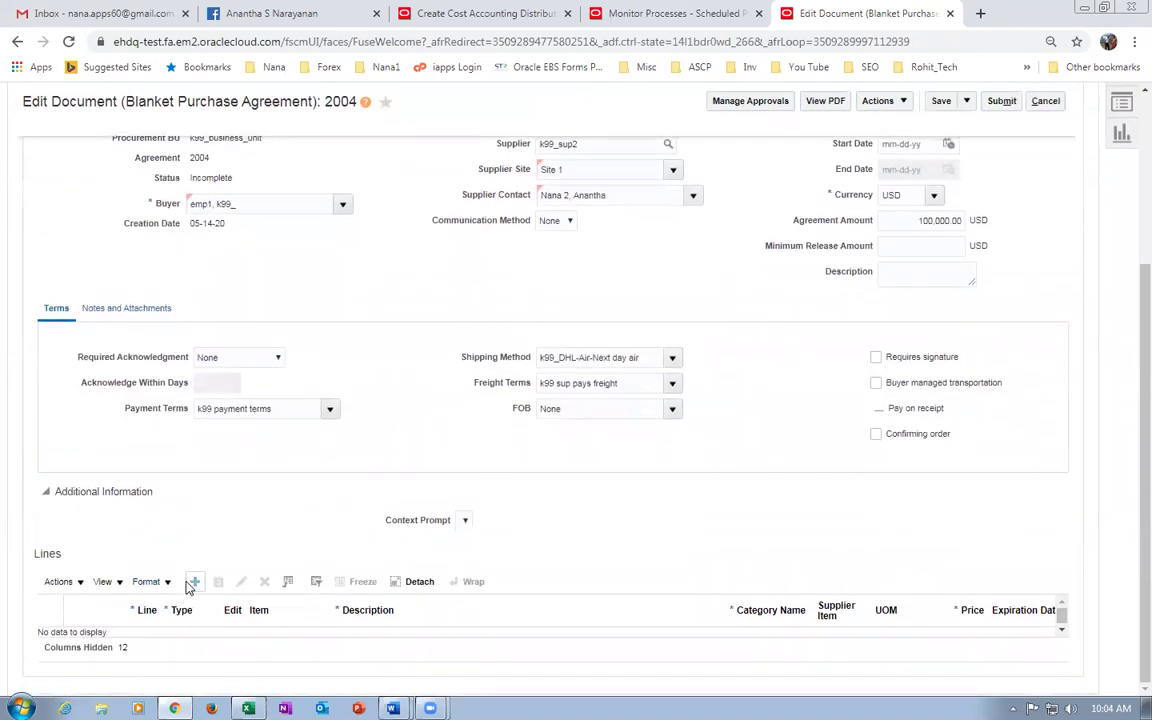
Add line 1 for item k99_cost_test priced at 10.00 and select it.
{"action": "left_click", "coordinate": [195, 582]}
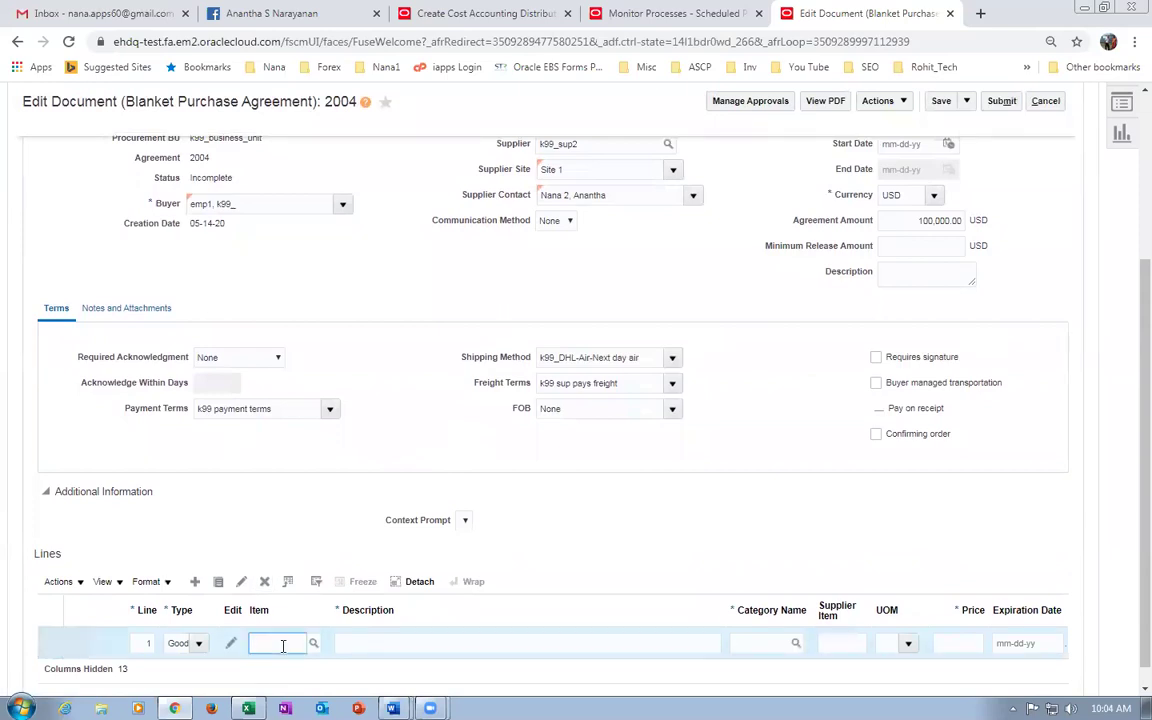
{"action": "type", "text": "k99_co"}
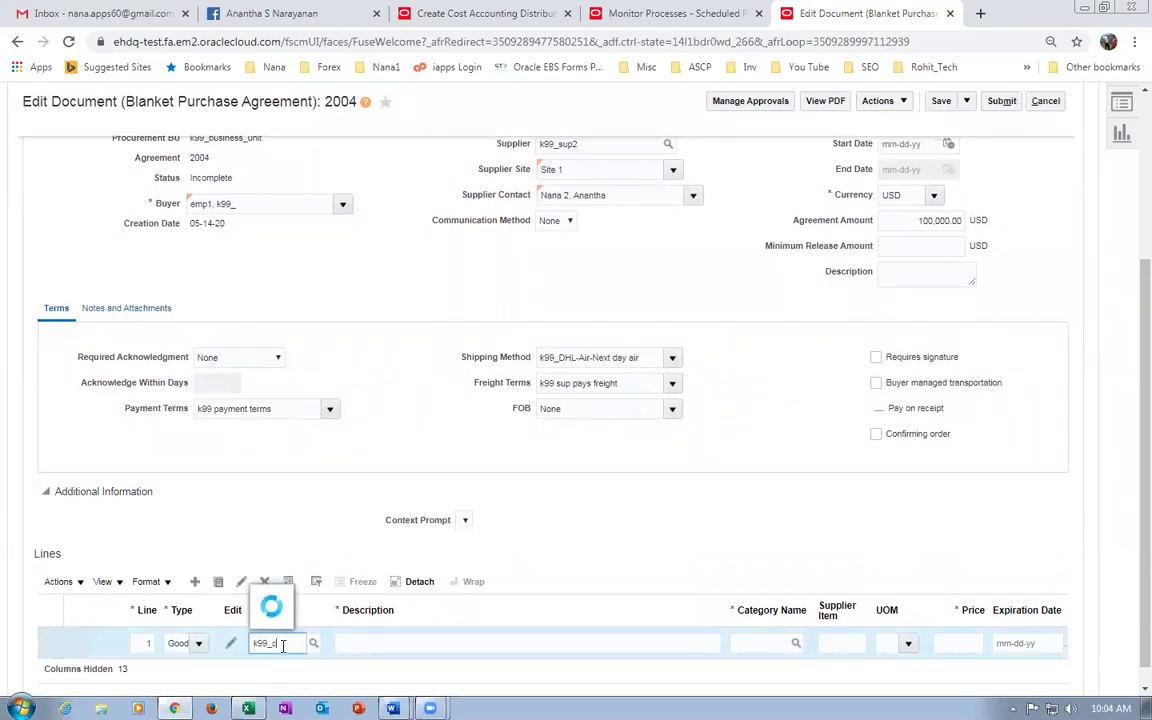
{"action": "type", "text": "st_tes"}
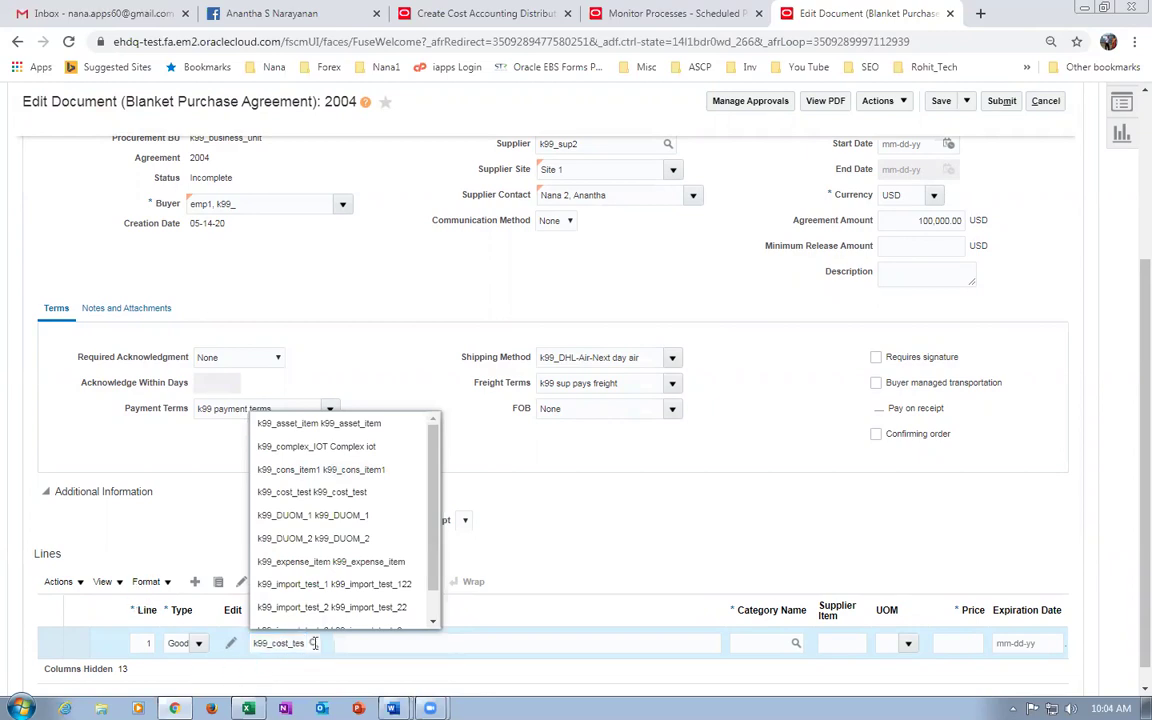
{"action": "left_click", "coordinate": [541, 656]}
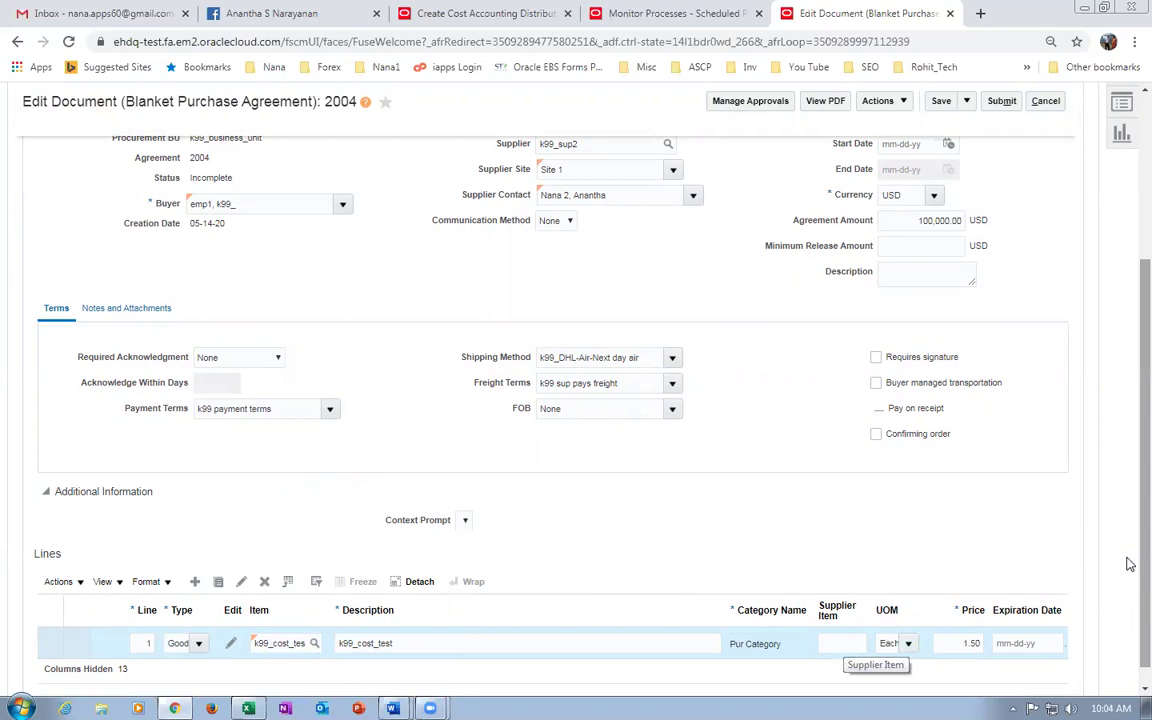
{"action": "scroll", "coordinate": [1130, 565], "scroll_direction": "down", "scroll_amount": 1}
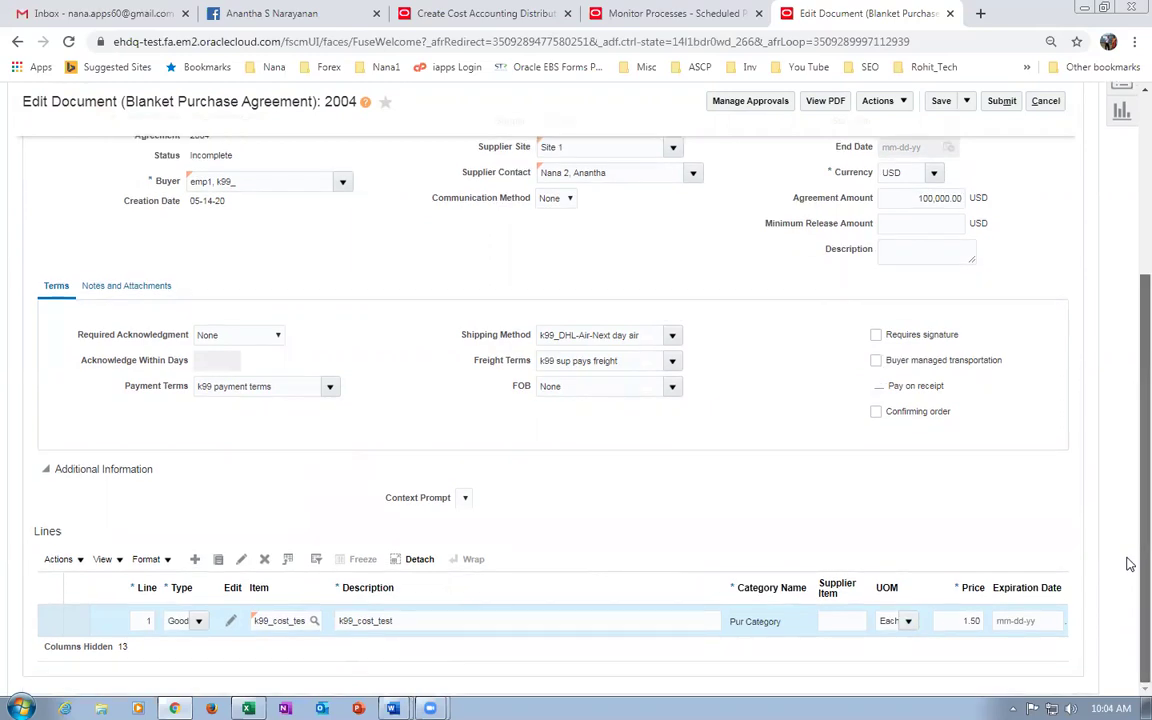
{"action": "left_click", "coordinate": [953, 624]}
{"action": "type", "text": "10"}
{"action": "key", "text": "Tab"}
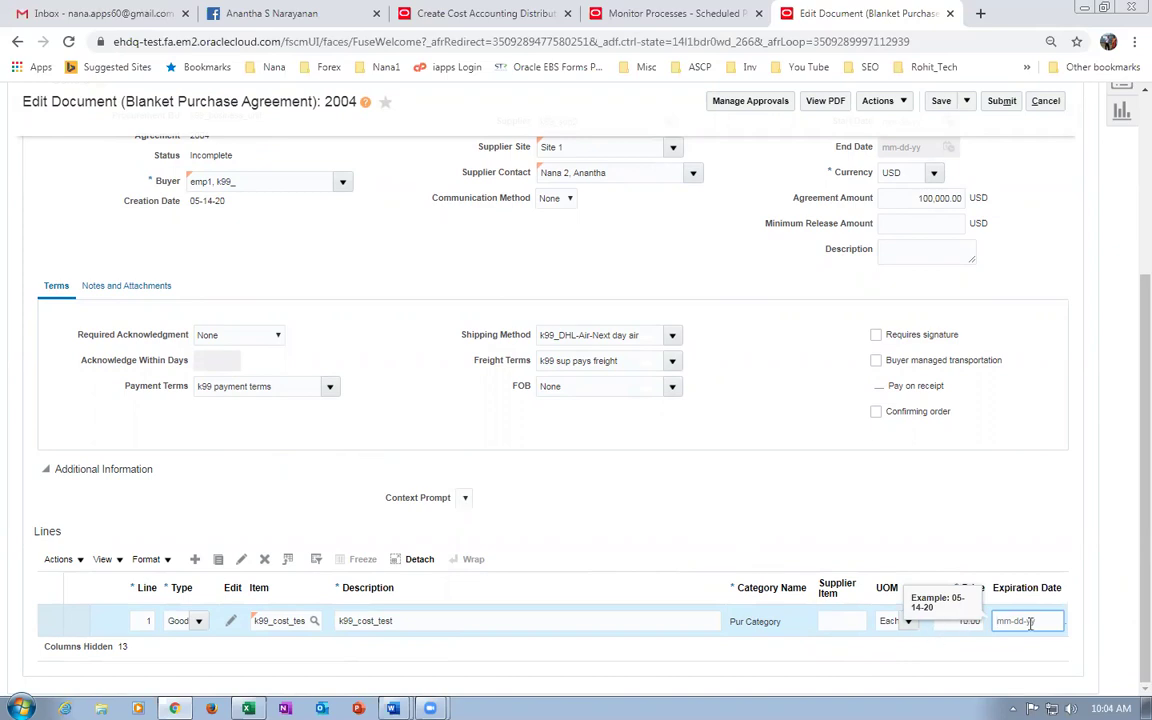
{"action": "left_click", "coordinate": [823, 540]}
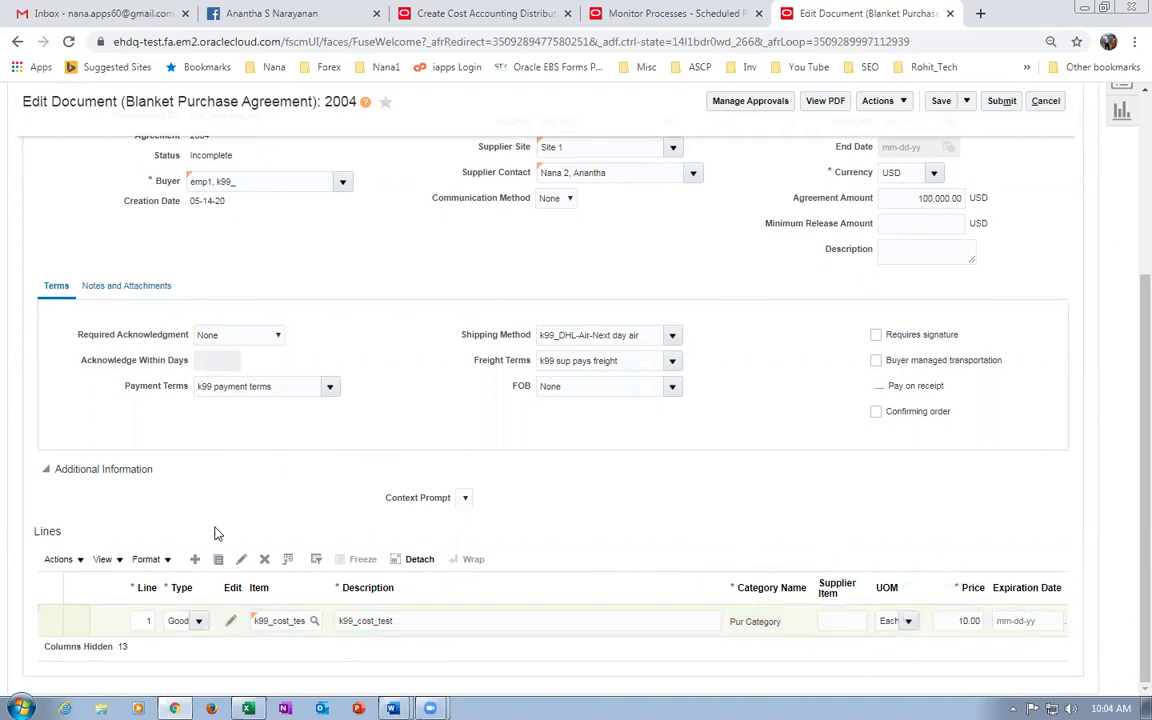
{"action": "left_click", "coordinate": [75, 620]}
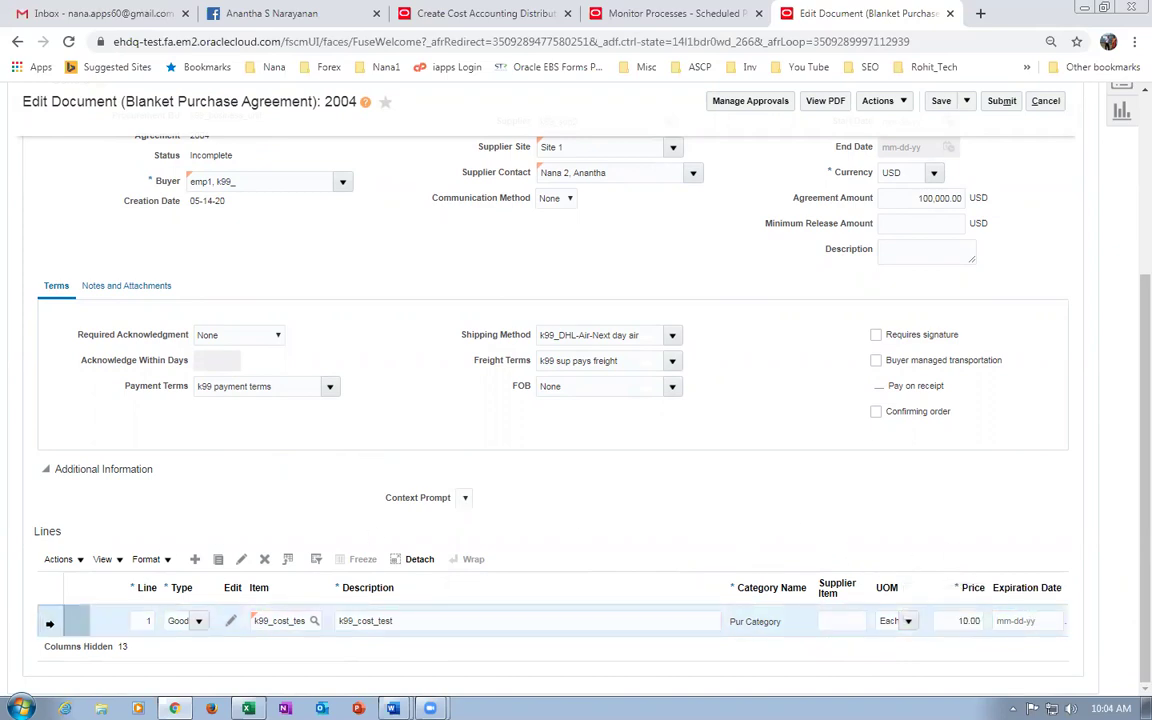
Edit line 1 and add a price break for ship-to organization K991.
{"action": "left_click", "coordinate": [241, 559]}
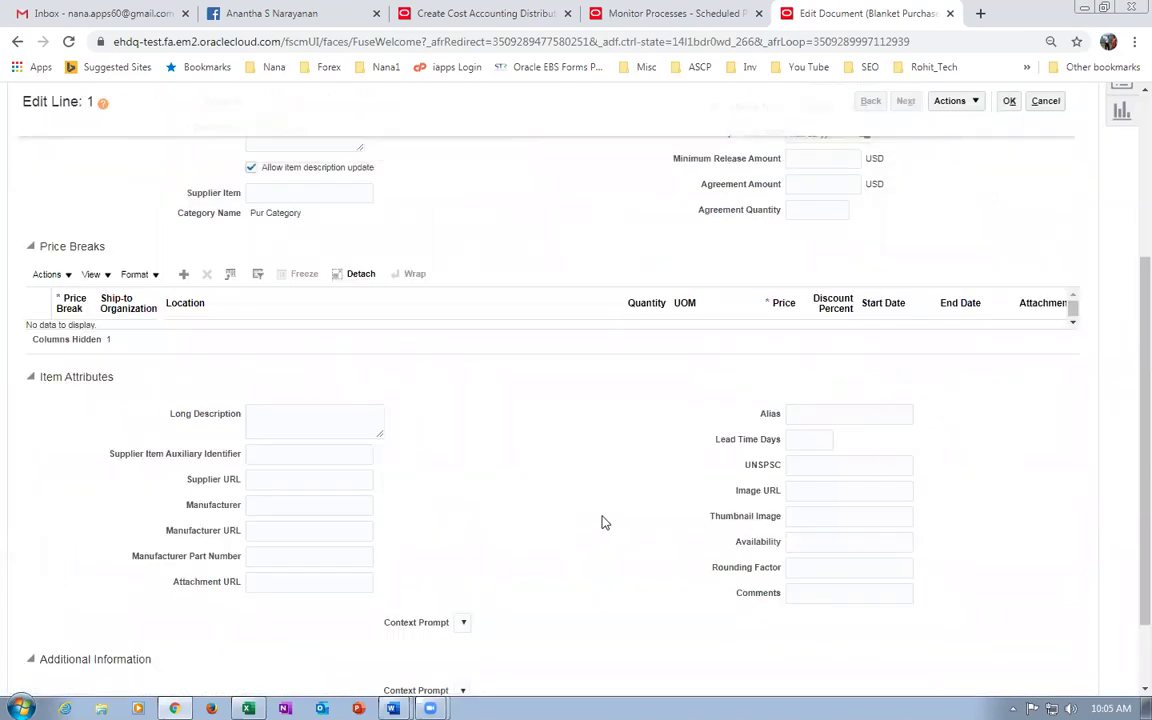
{"action": "scroll", "coordinate": [352, 338], "scroll_direction": "up", "scroll_amount": 1}
{"action": "scroll", "coordinate": [352, 338], "scroll_direction": "up", "scroll_amount": 1}
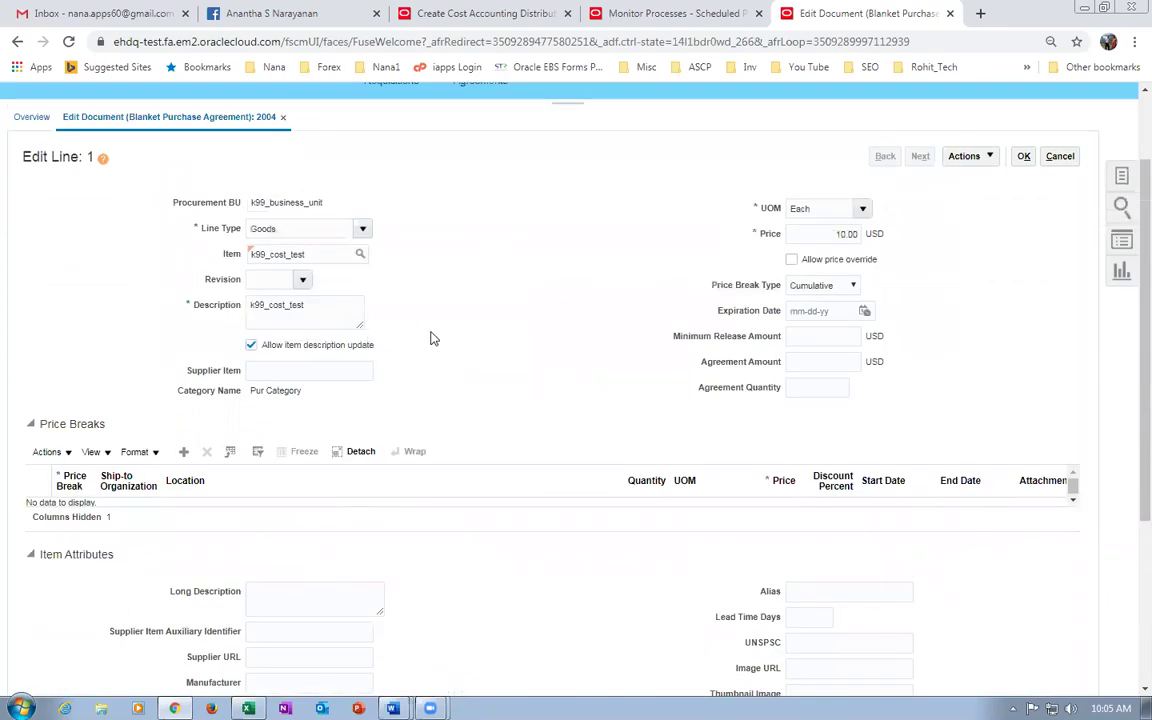
{"action": "left_click", "coordinate": [185, 451]}
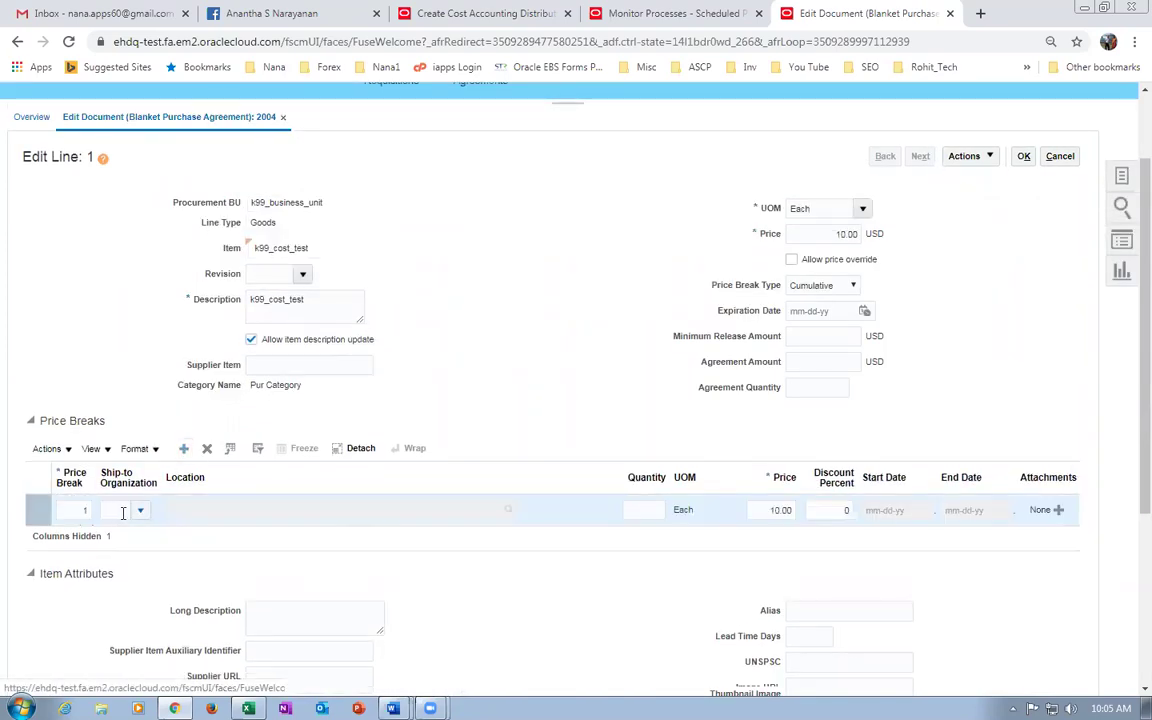
{"action": "left_click", "coordinate": [116, 511]}
{"action": "type", "text": "K991"}
{"action": "key", "text": "Tab"}
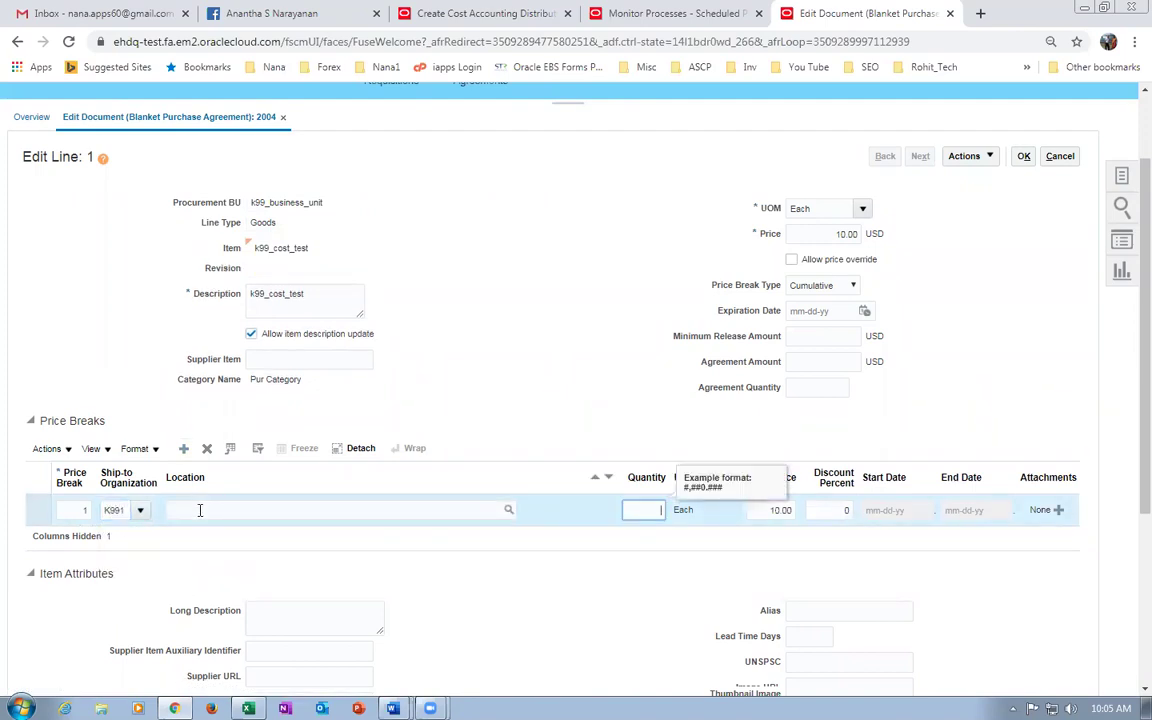
Give the price break location k99_loc_1, quantity 100 and a 10% discount.
{"action": "left_click", "coordinate": [199, 511]}
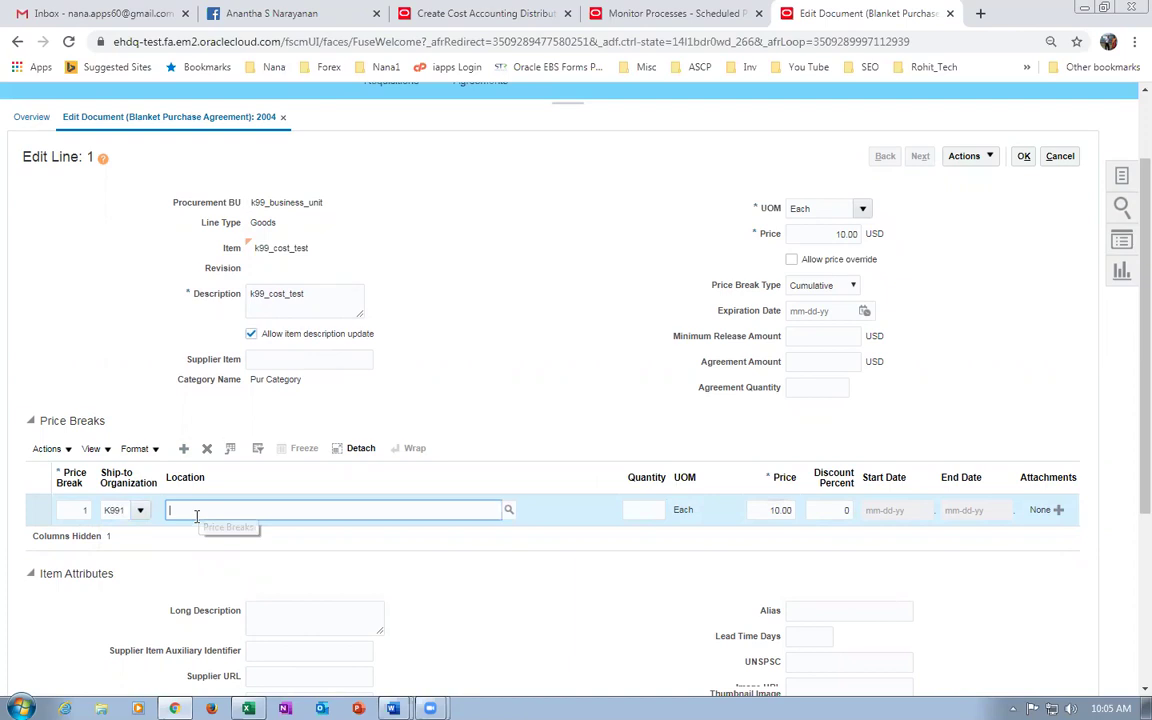
{"action": "type", "text": "k99_loc_1"}
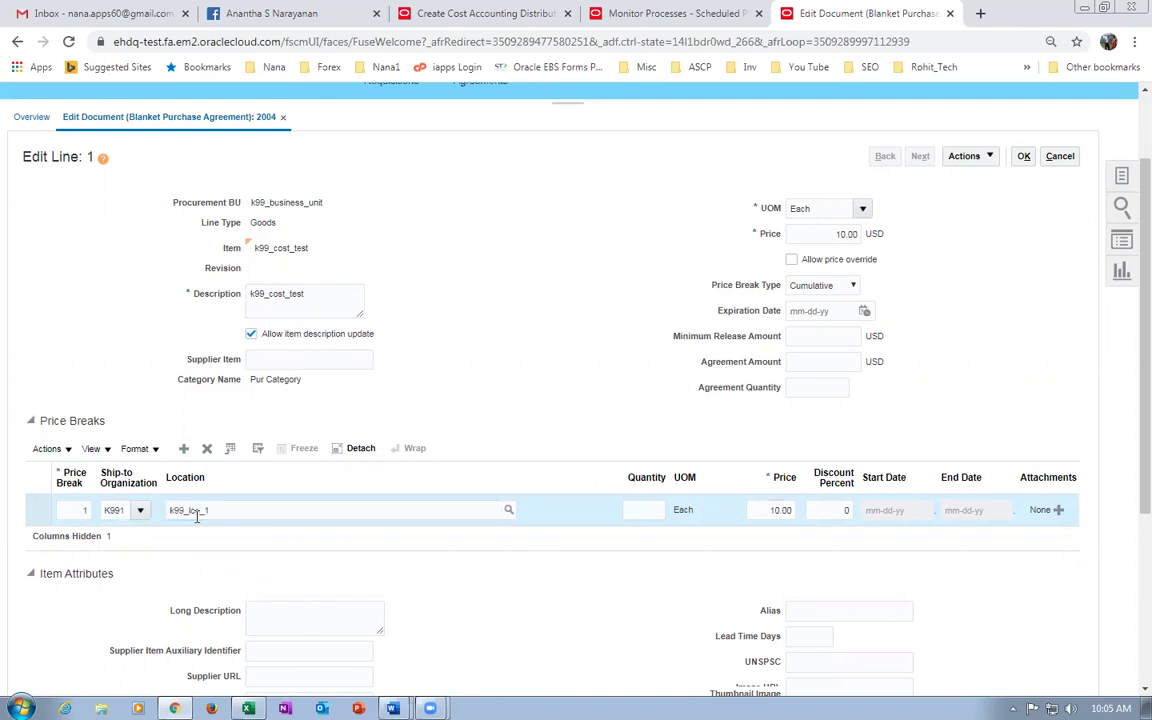
{"action": "left_click", "coordinate": [651, 511]}
{"action": "type", "text": "100"}
{"action": "key", "text": "Tab"}
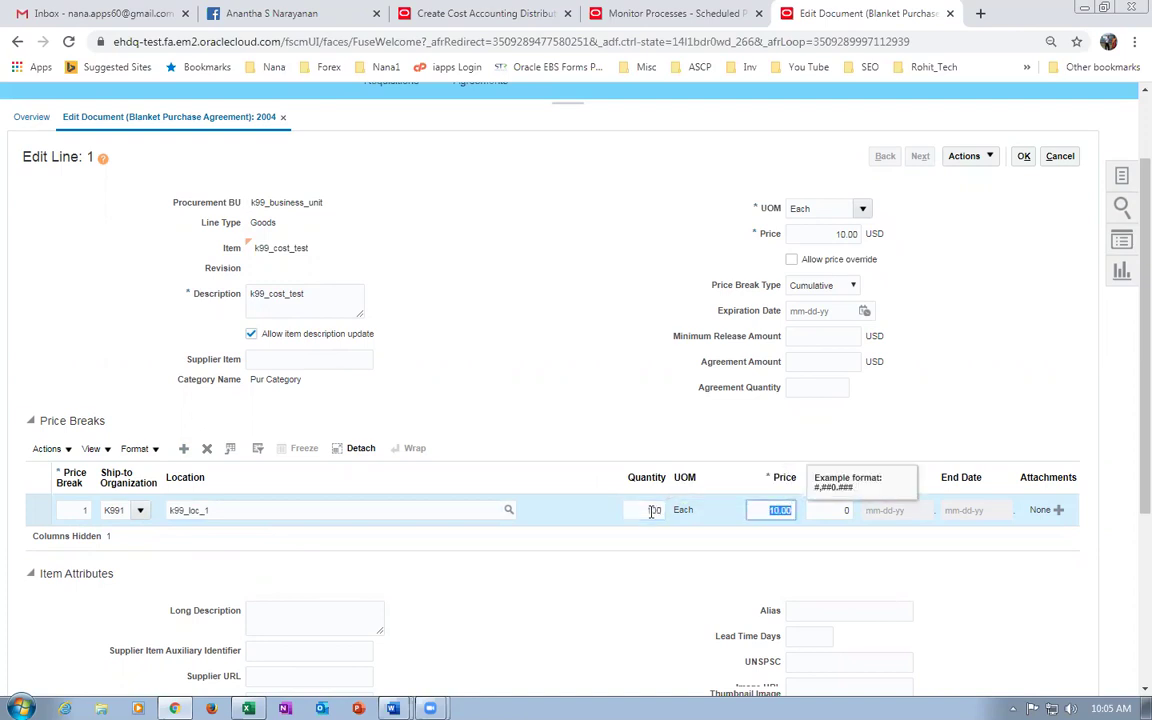
{"action": "key", "text": "Tab"}
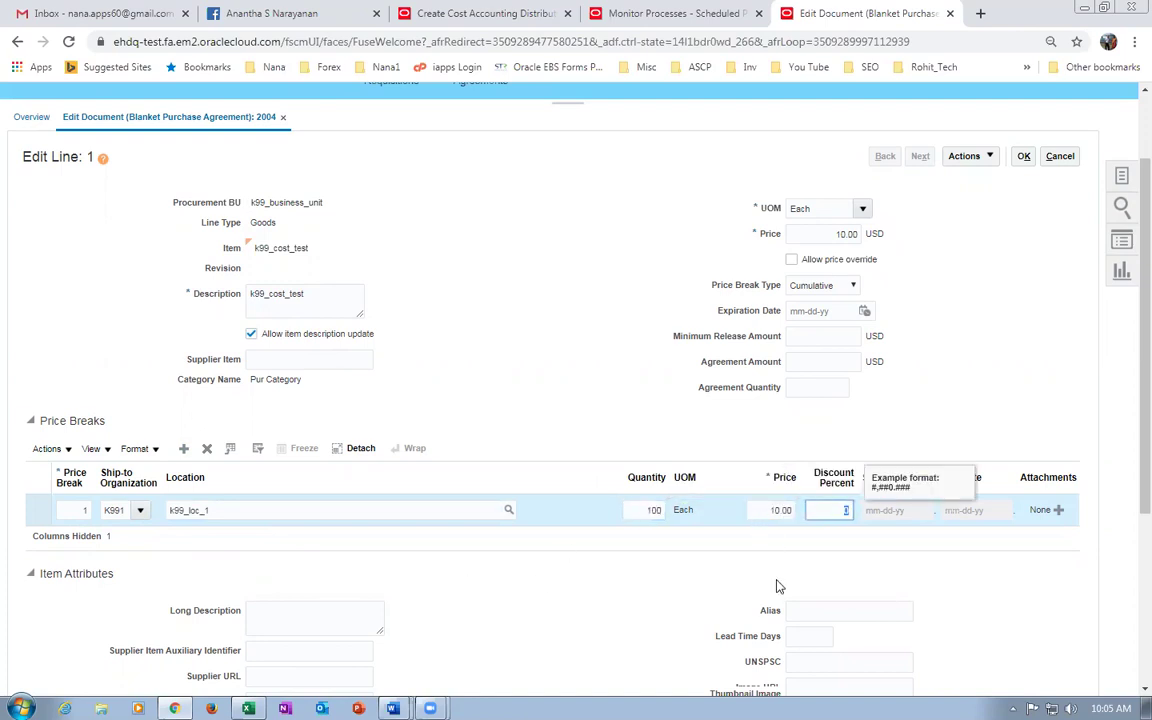
{"action": "type", "text": "10"}
{"action": "double_click", "coordinate": [768, 514]}
{"action": "type", "text": "8"}
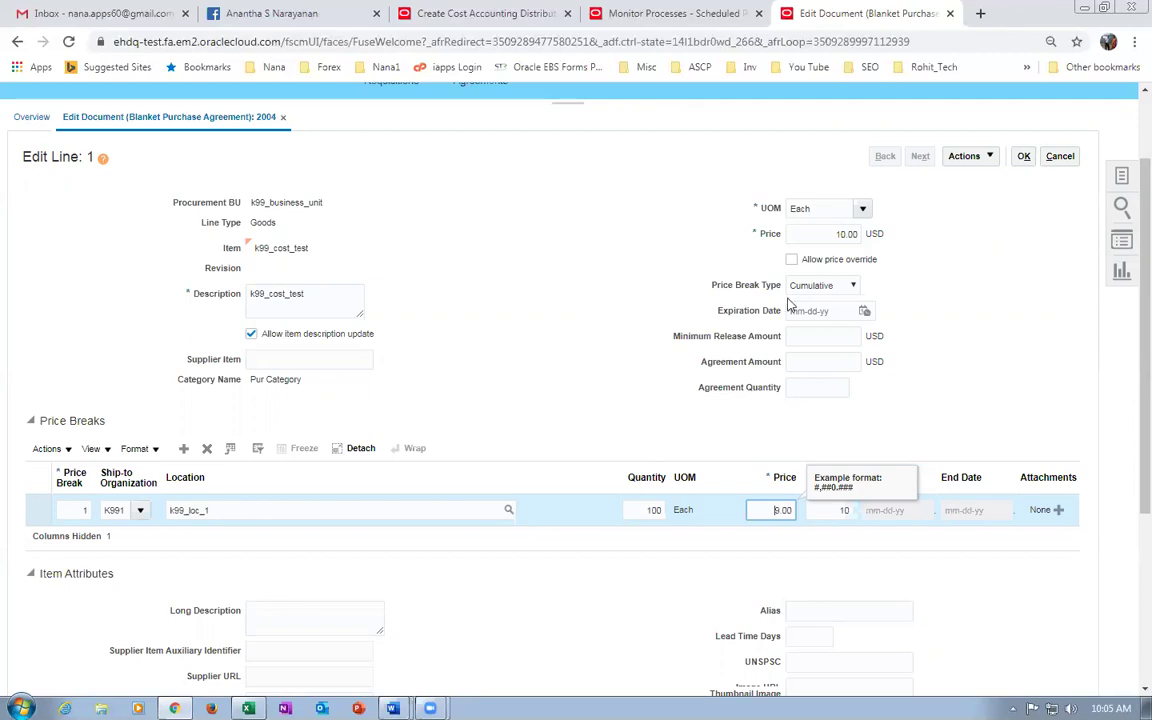
{"action": "left_click", "coordinate": [818, 285]}
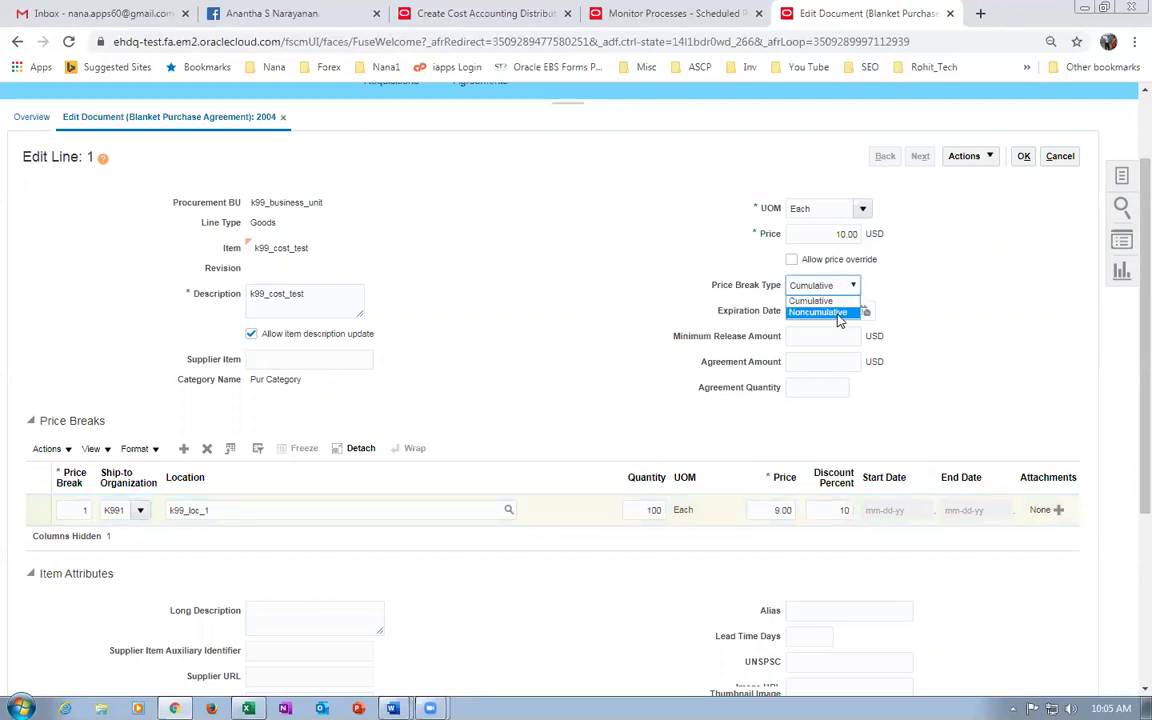
Set the price break type to Noncumulative, return to agreement 2004, and save it.
{"action": "left_click", "coordinate": [818, 312]}
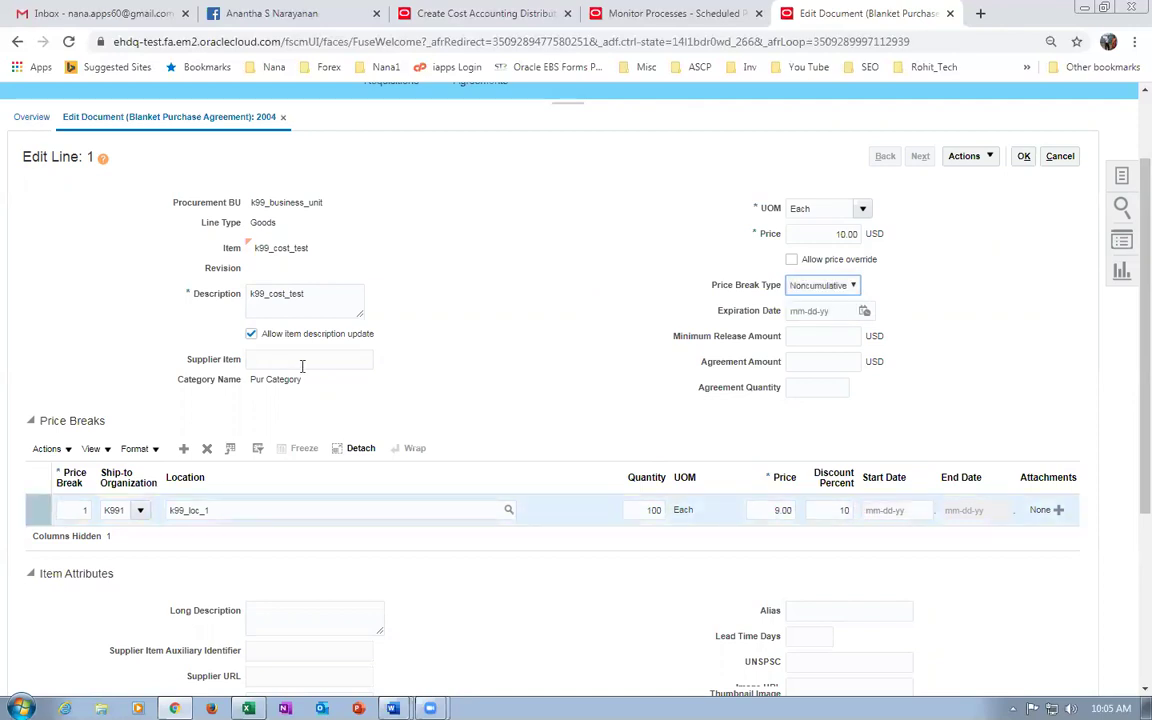
{"action": "left_click", "coordinate": [535, 391]}
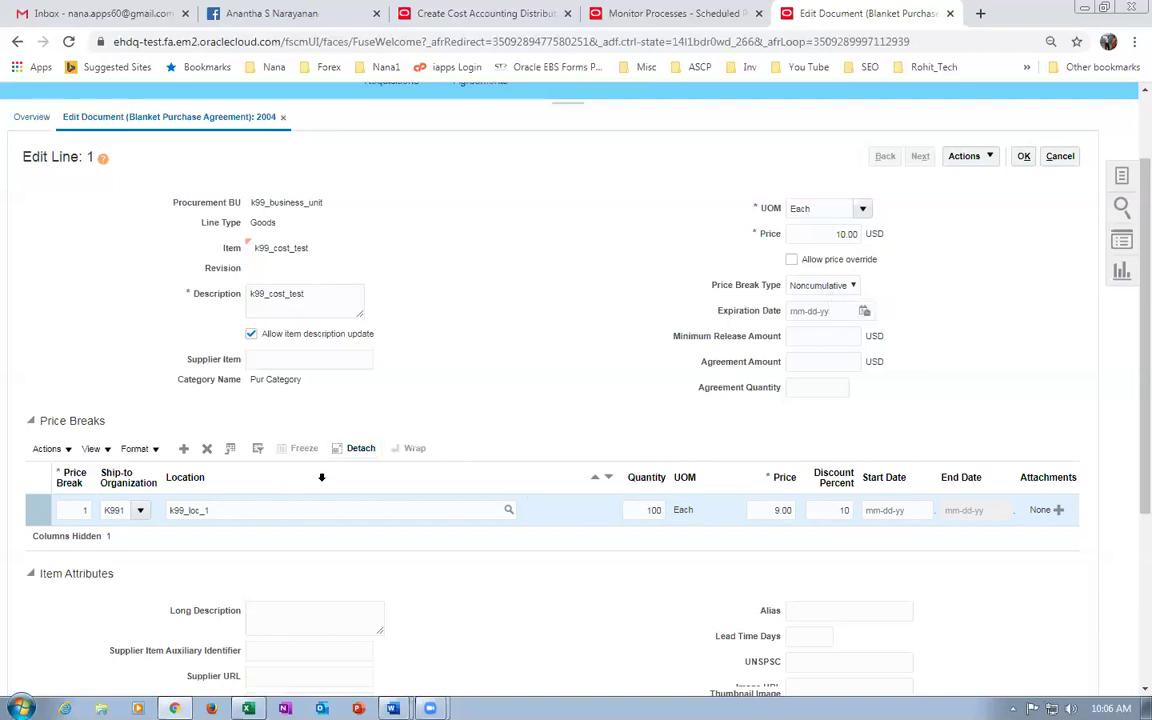
{"action": "left_click", "coordinate": [1025, 156]}
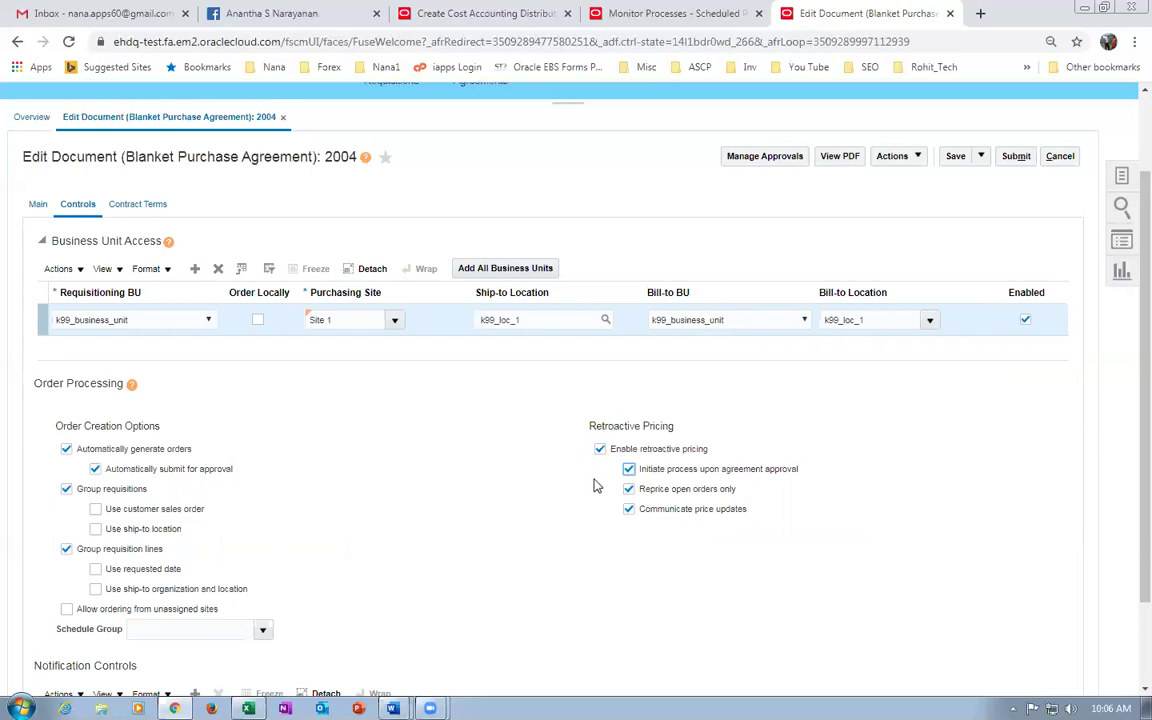
{"action": "left_click", "coordinate": [955, 160]}
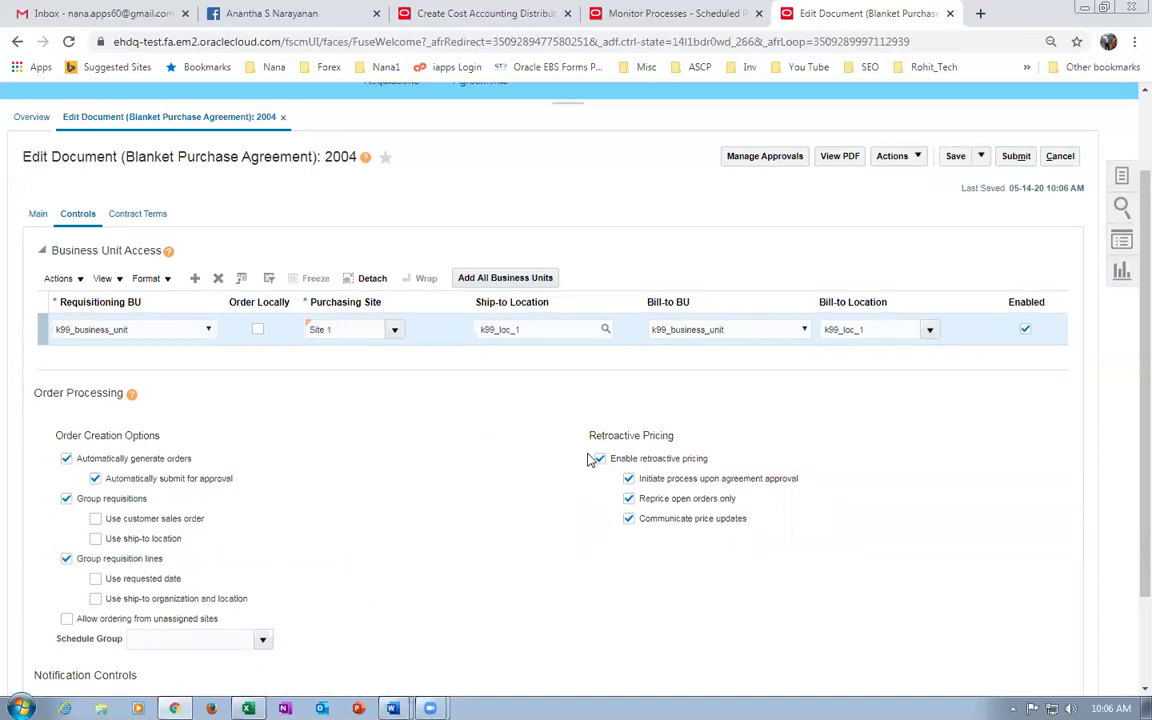
Submit agreement 2004 for approval and acknowledge the confirmation.
{"action": "left_click", "coordinate": [1016, 157]}
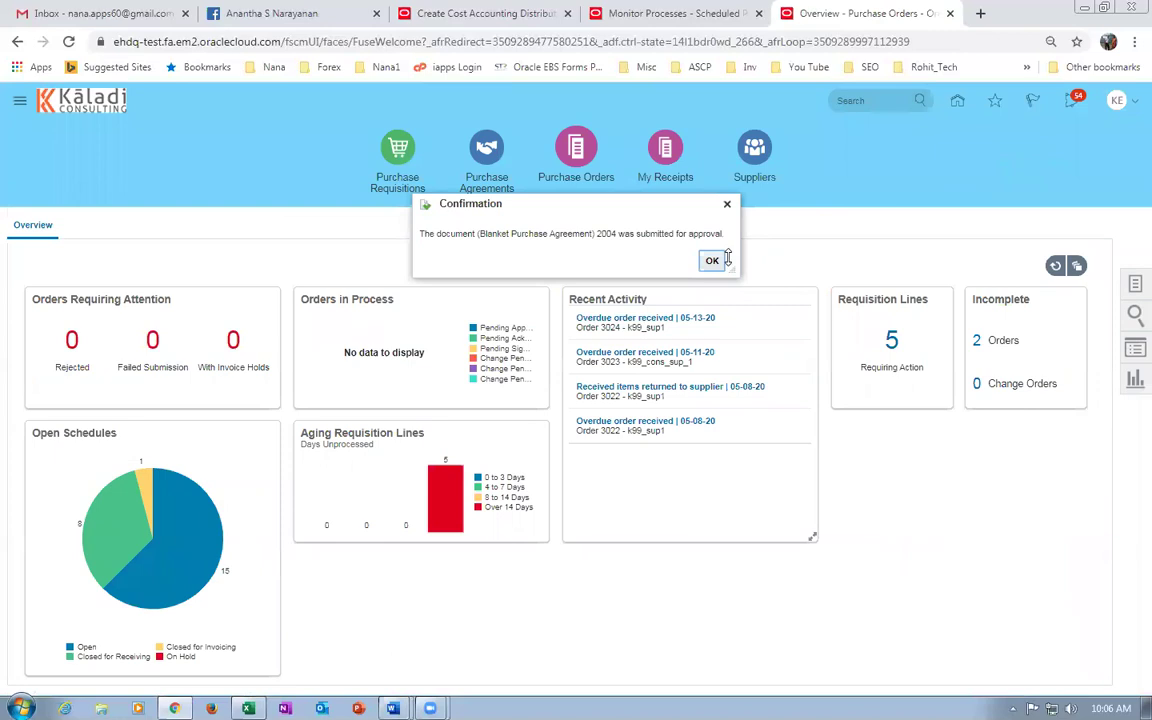
{"action": "left_click", "coordinate": [712, 260]}
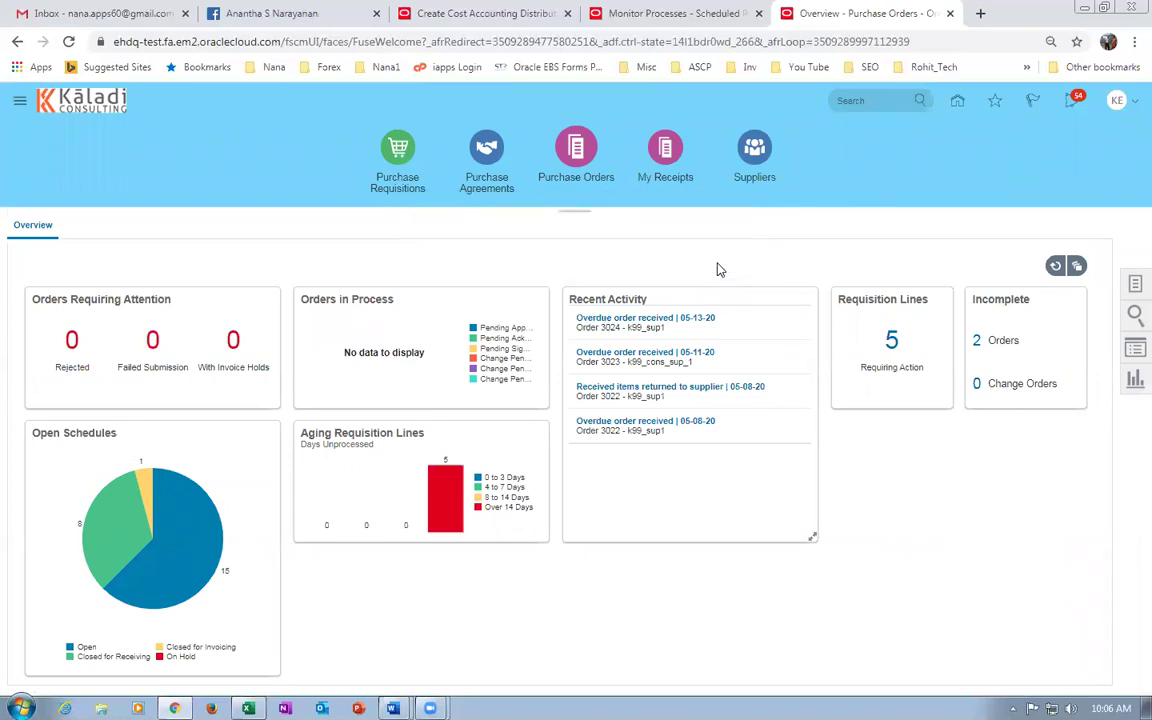
{"action": "left_click", "coordinate": [1132, 286]}
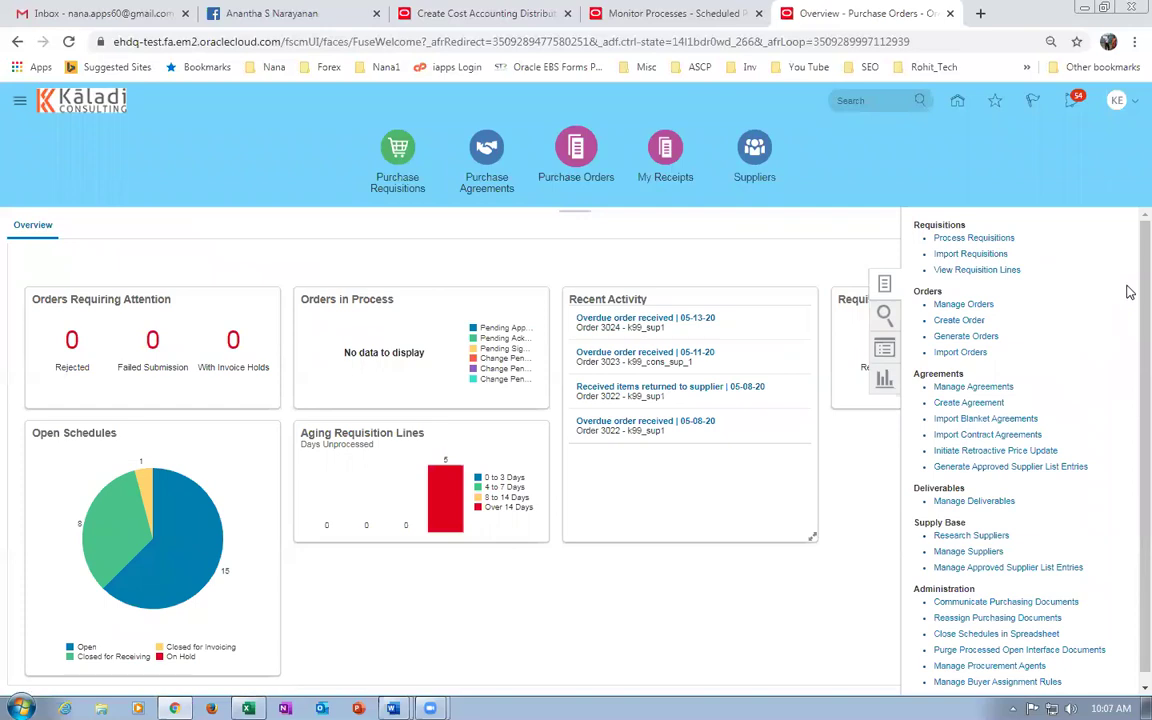
Refresh the Monitor Processes list, then save and close the cost accounting distributions request.
{"action": "left_click", "coordinate": [776, 255]}
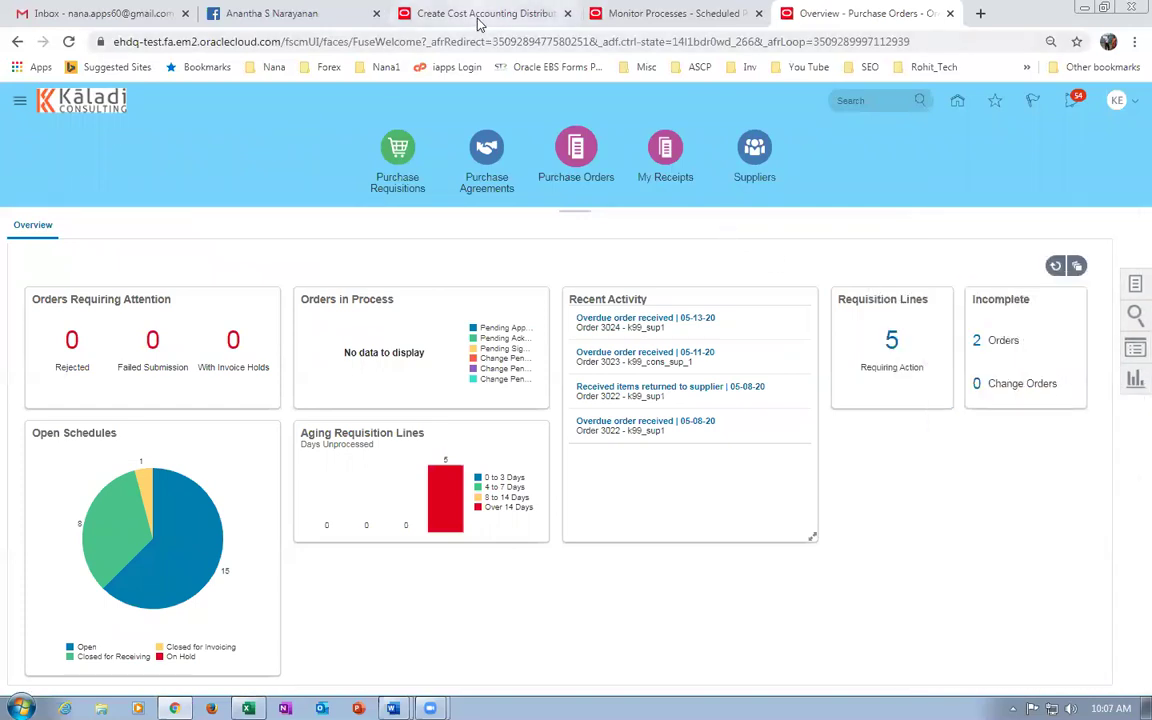
{"action": "left_click", "coordinate": [681, 16]}
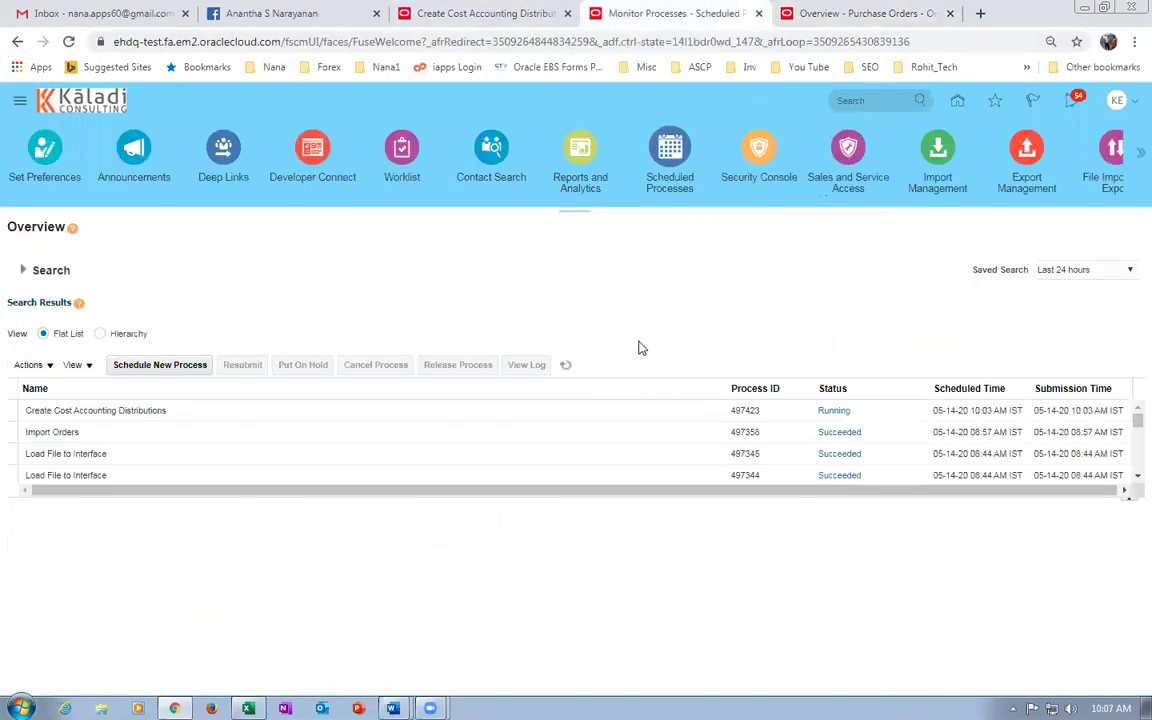
{"action": "left_click", "coordinate": [570, 366]}
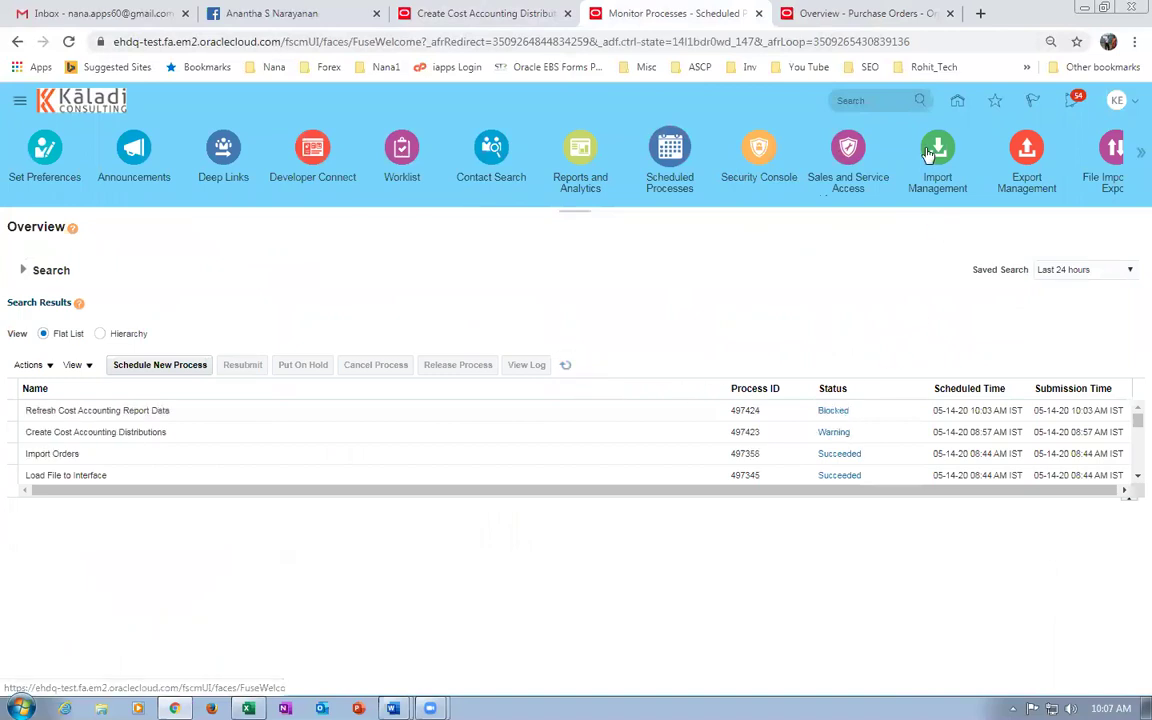
{"action": "left_click", "coordinate": [440, 14]}
{"action": "left_click", "coordinate": [1012, 264]}
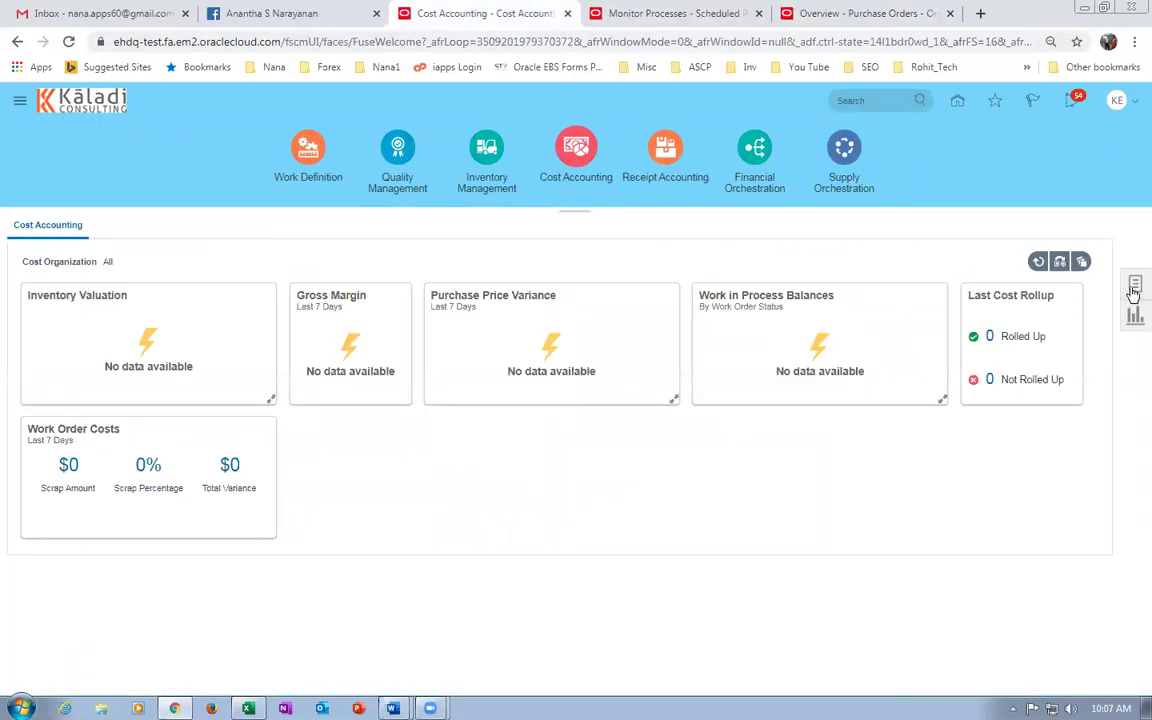
{"action": "left_click", "coordinate": [1134, 286]}
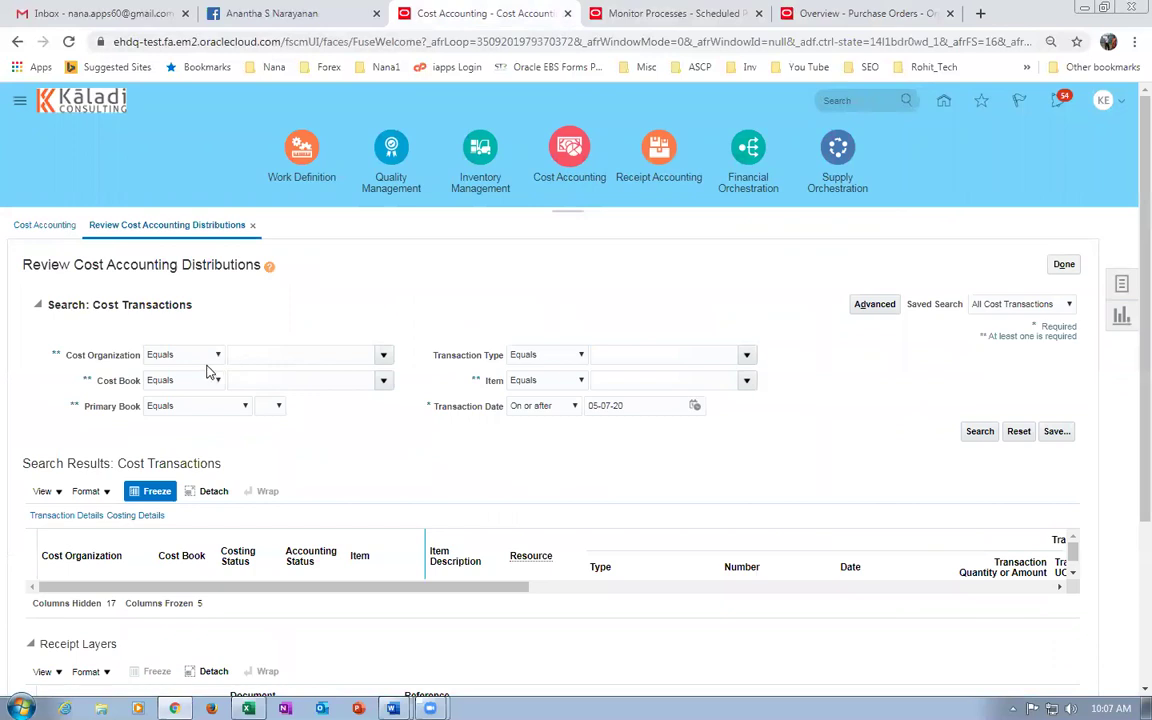
Search cost transactions for item k99_cost_test and inspect the unprocessed Receipt-1016 row.
{"action": "left_click", "coordinate": [658, 376]}
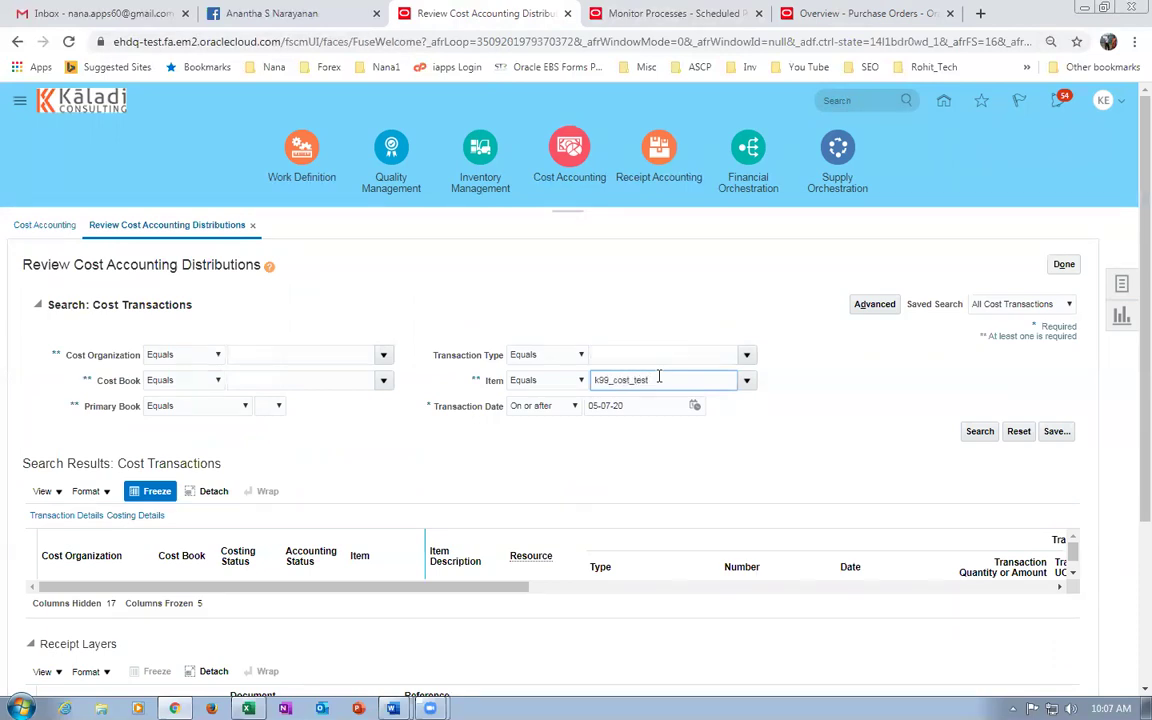
{"action": "key", "text": "Tab"}
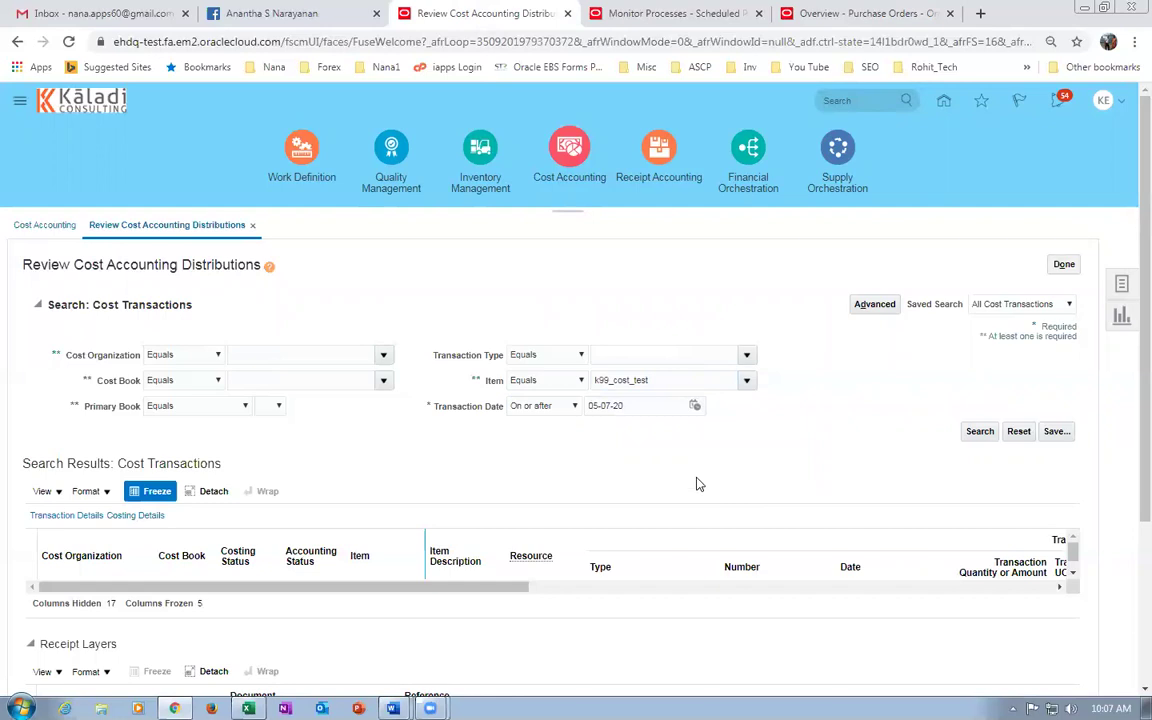
{"action": "left_click", "coordinate": [979, 437]}
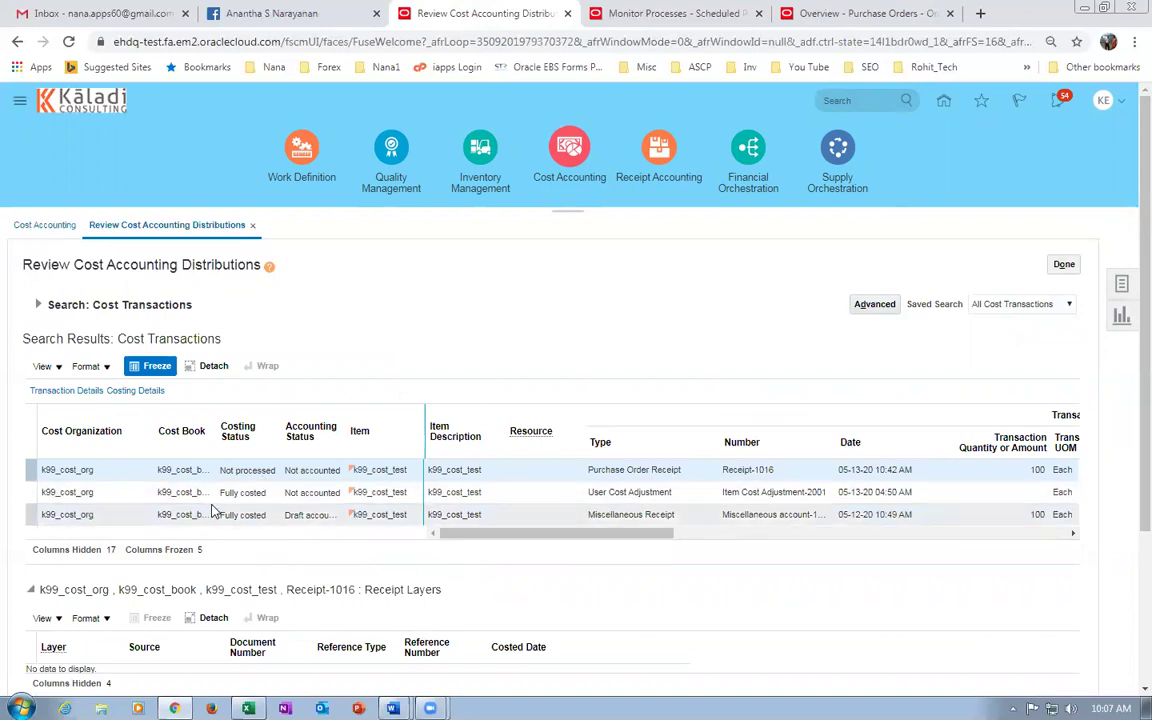
{"action": "left_click", "coordinate": [125, 493]}
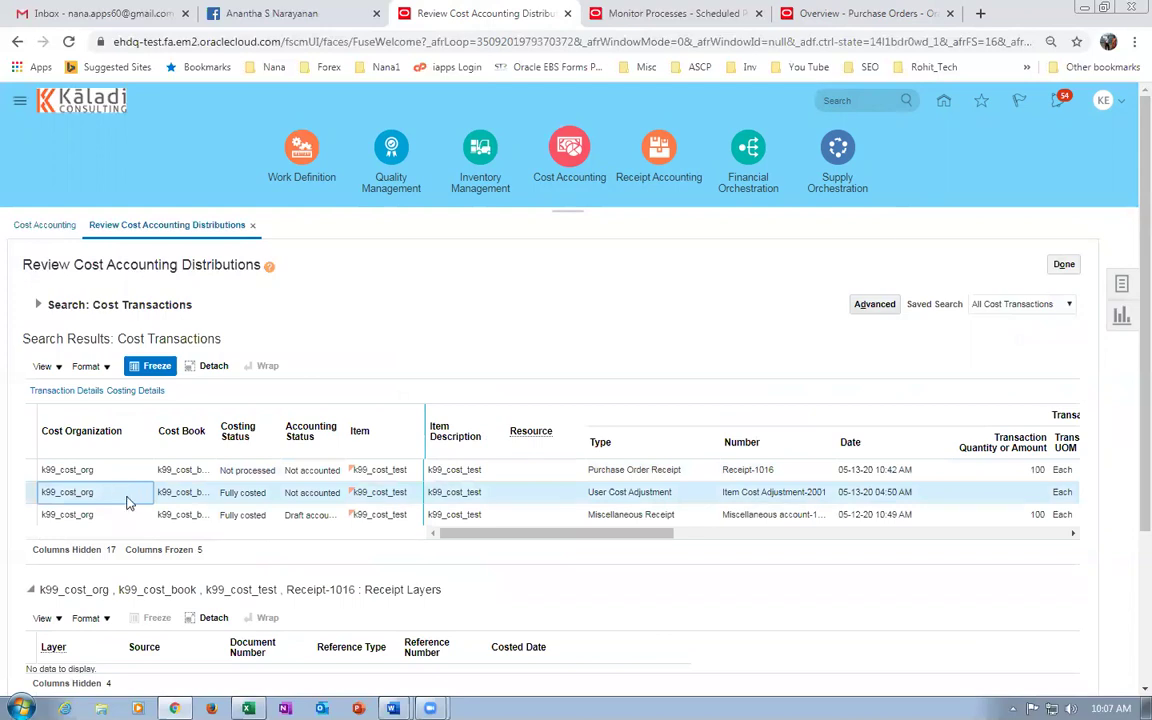
{"action": "left_click", "coordinate": [704, 474]}
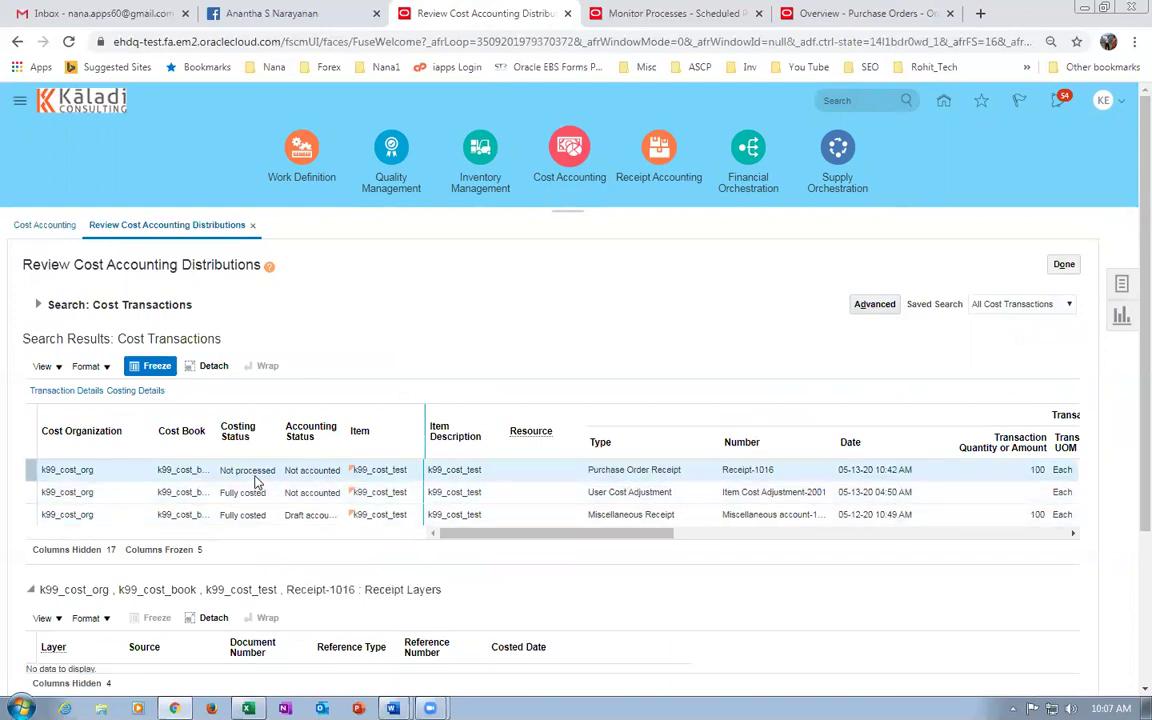
{"action": "left_click", "coordinate": [538, 478]}
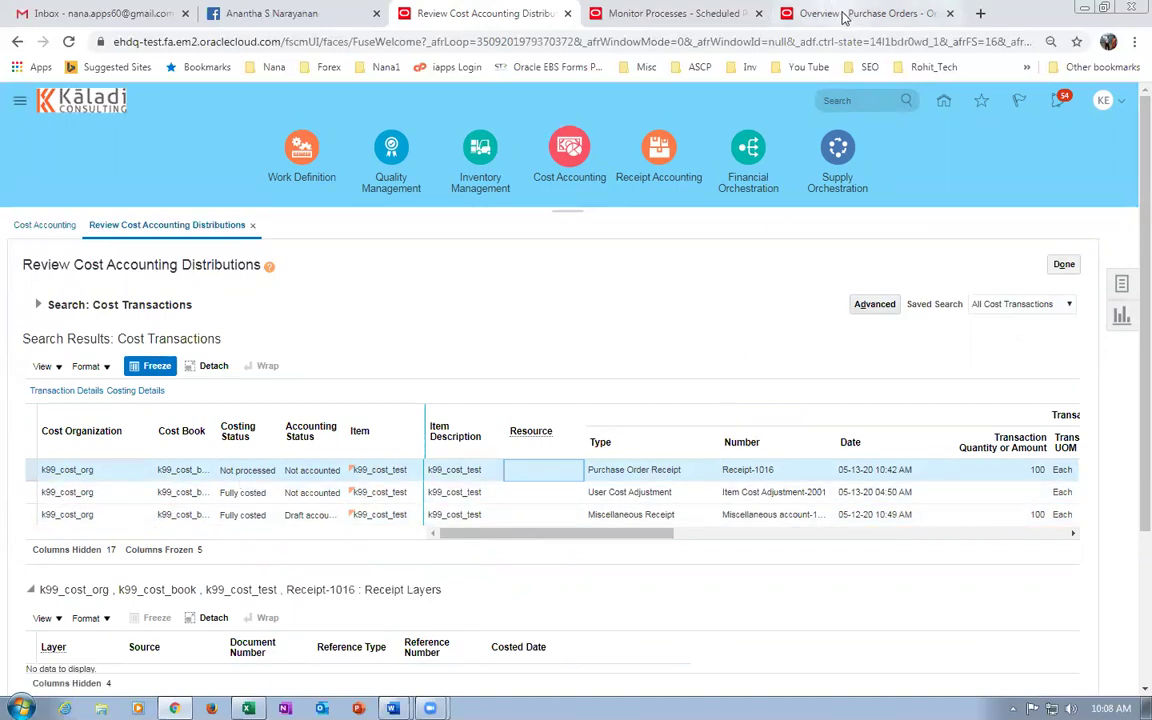
Look up agreement 2004 in Manage Agreements to confirm it is Open, then return to the overview.
{"action": "left_click", "coordinate": [810, 13]}
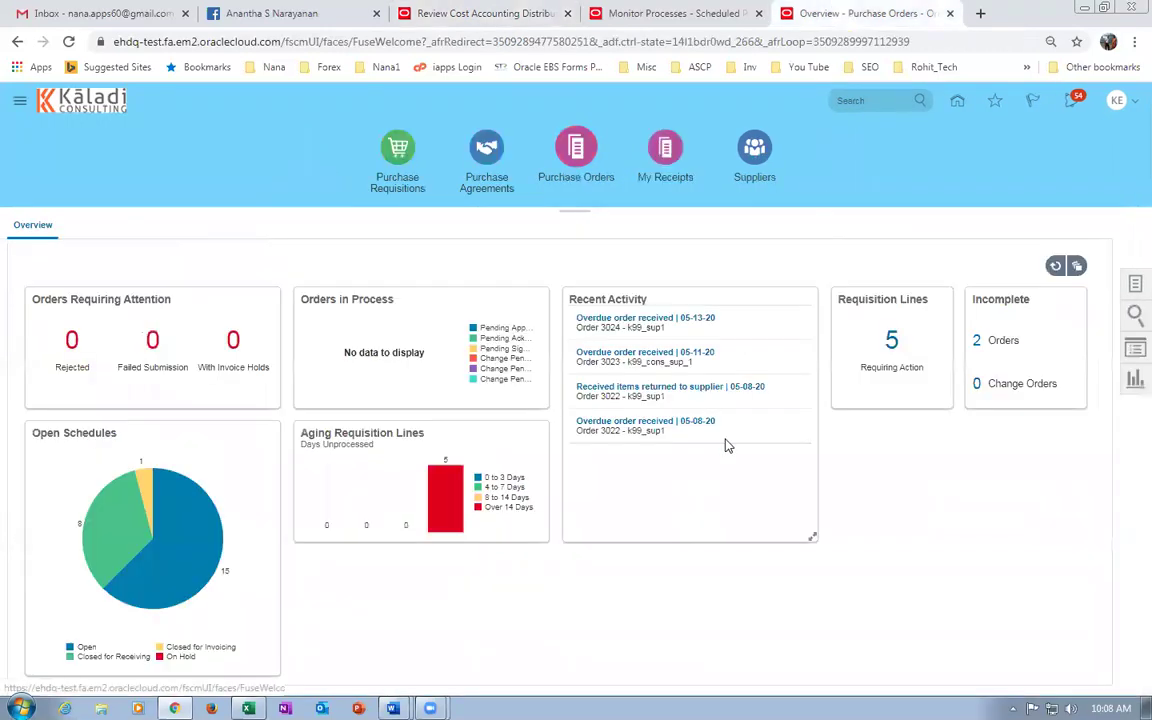
{"action": "left_click", "coordinate": [1134, 284]}
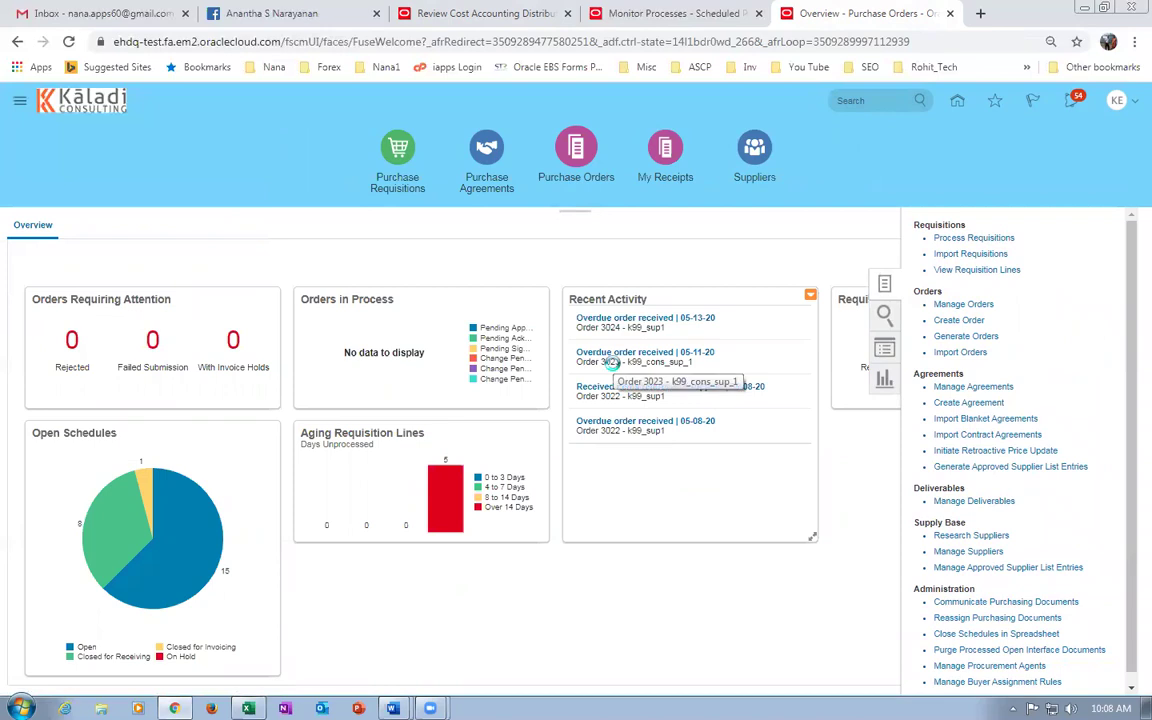
{"action": "left_click", "coordinate": [906, 386]}
{"action": "type", "text": "2004"}
{"action": "key", "text": "Tab"}
{"action": "left_click", "coordinate": [982, 492]}
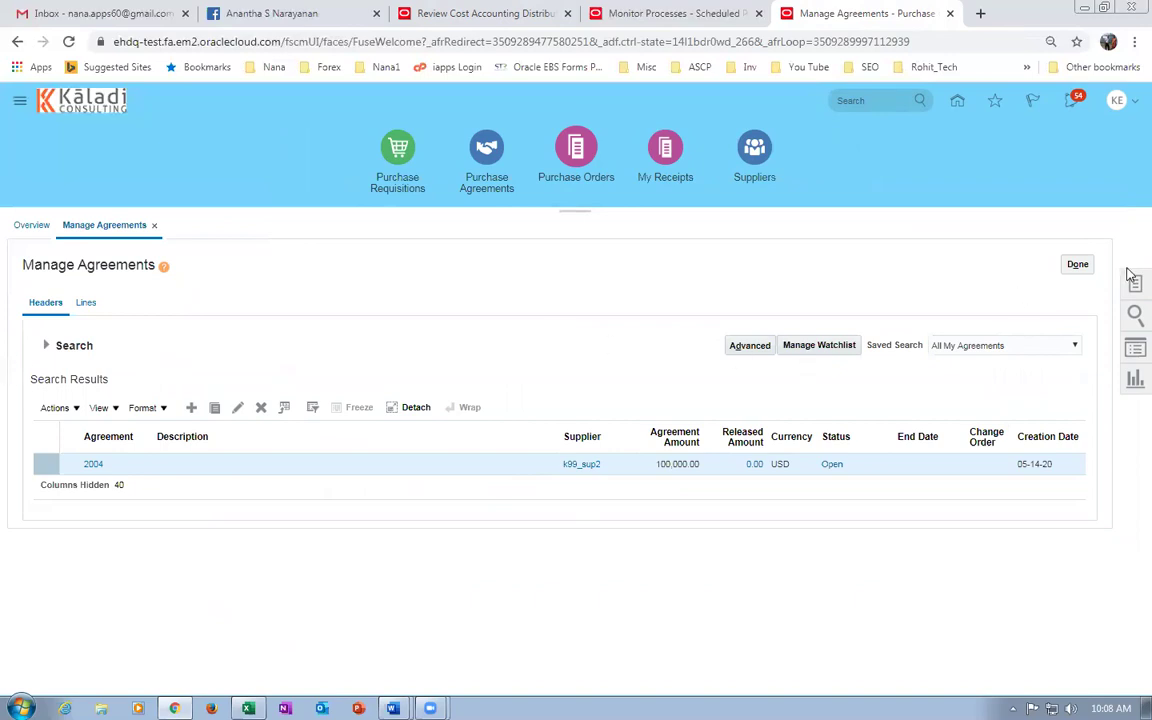
{"action": "left_click", "coordinate": [1073, 266]}
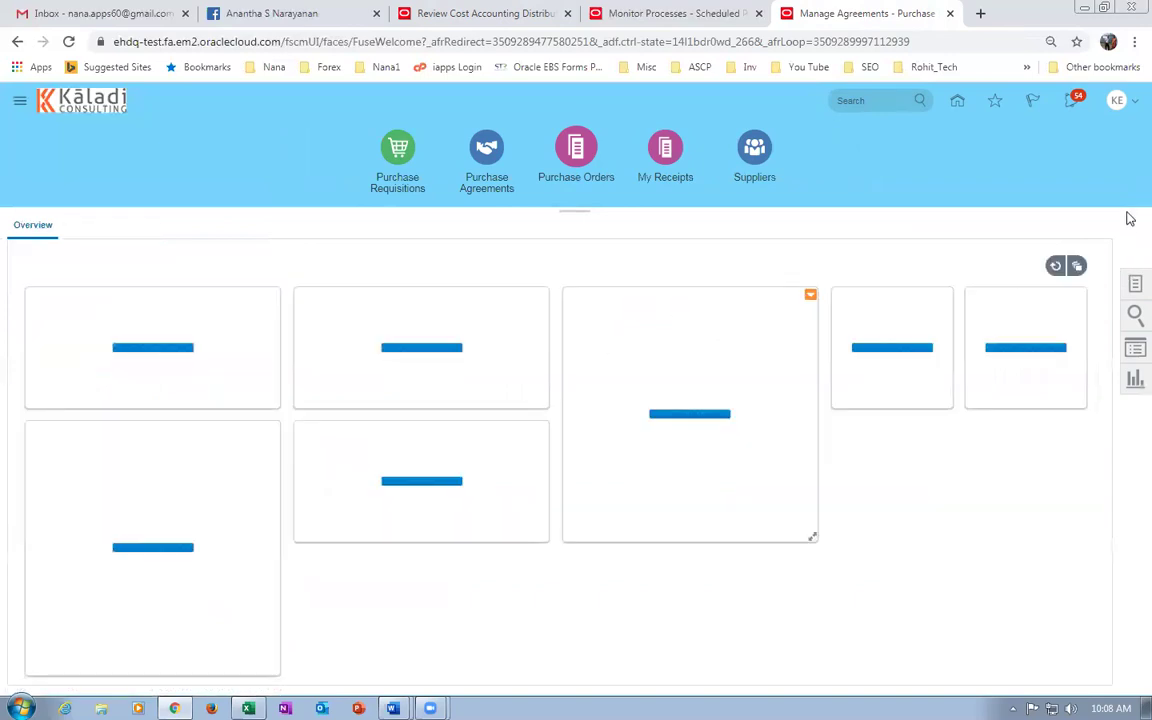
{"action": "left_click", "coordinate": [1135, 284]}
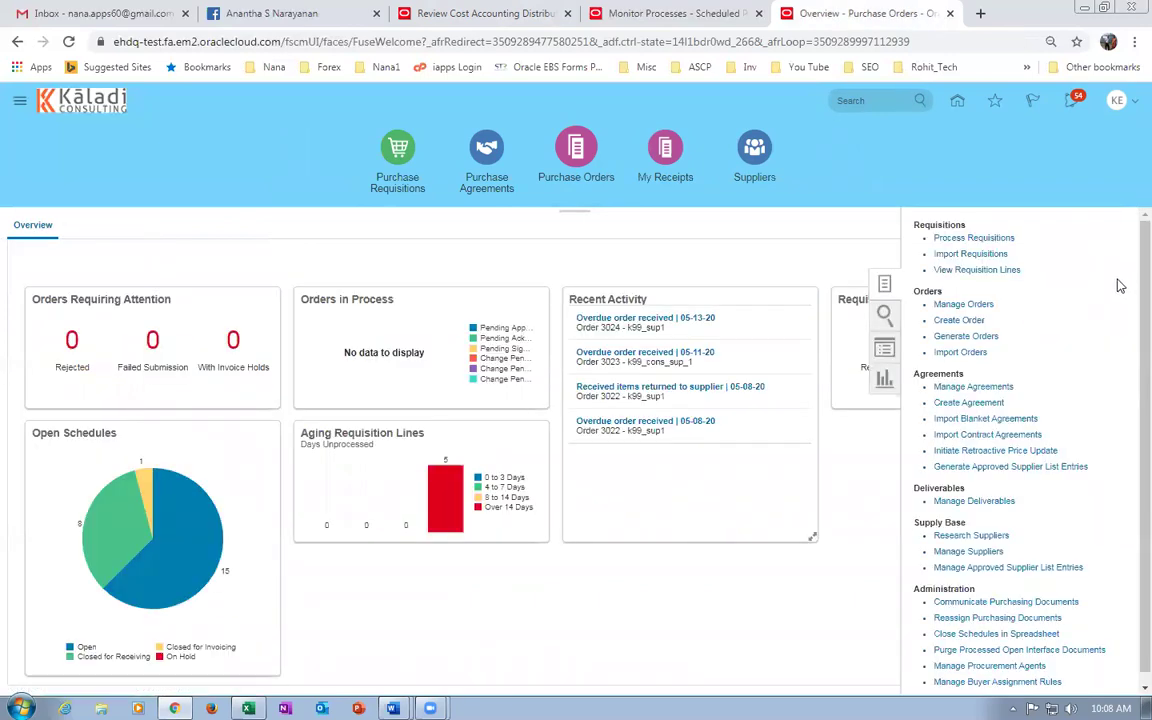
{"action": "left_click", "coordinate": [947, 320]}
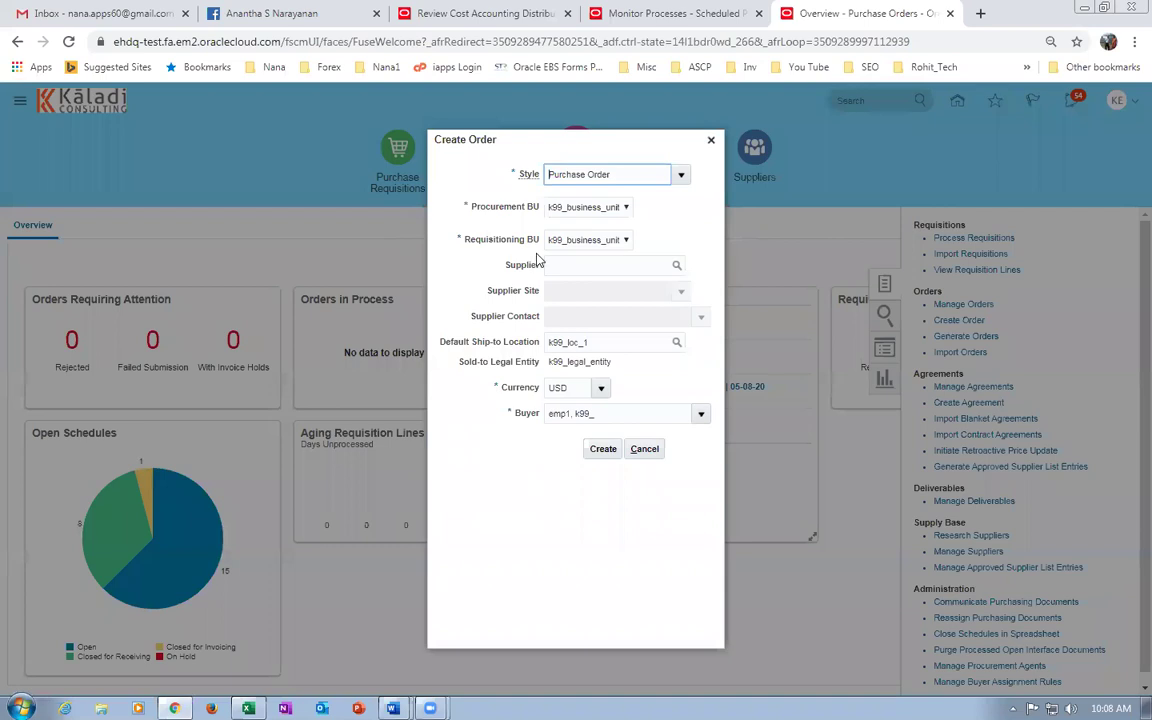
Create an Incomplete USD purchase order, 3026, for supplier k99_sup2 at Site 1.
{"action": "left_click", "coordinate": [606, 264]}
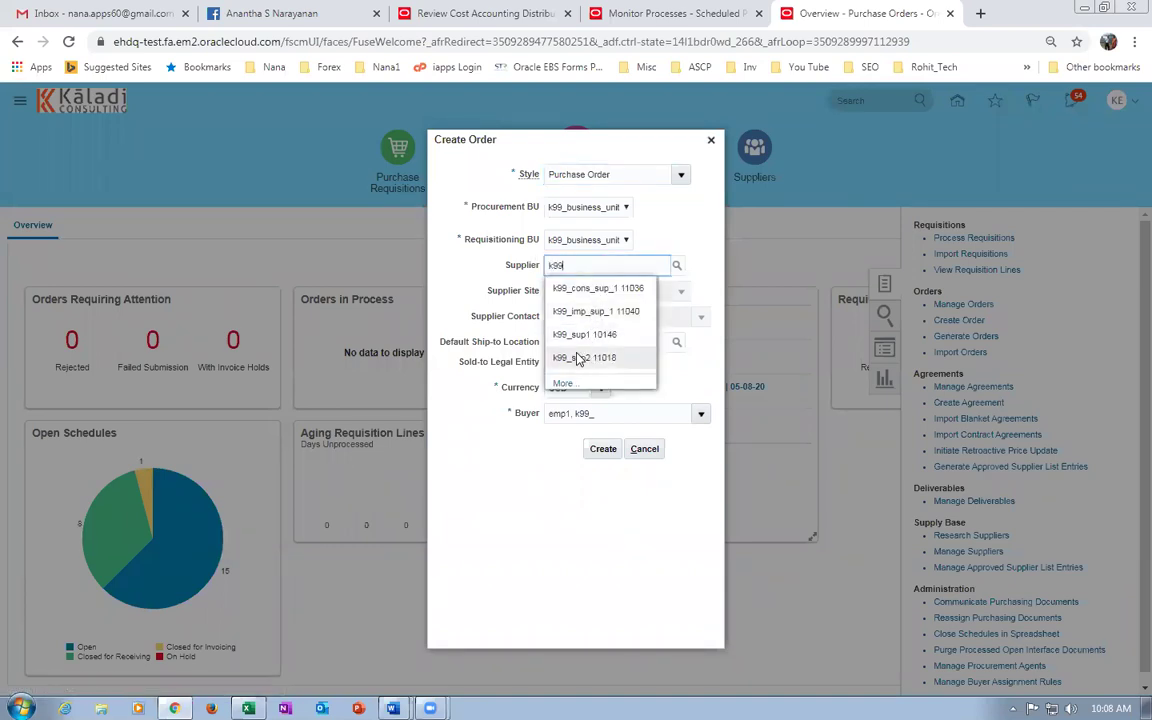
{"action": "left_click", "coordinate": [582, 358]}
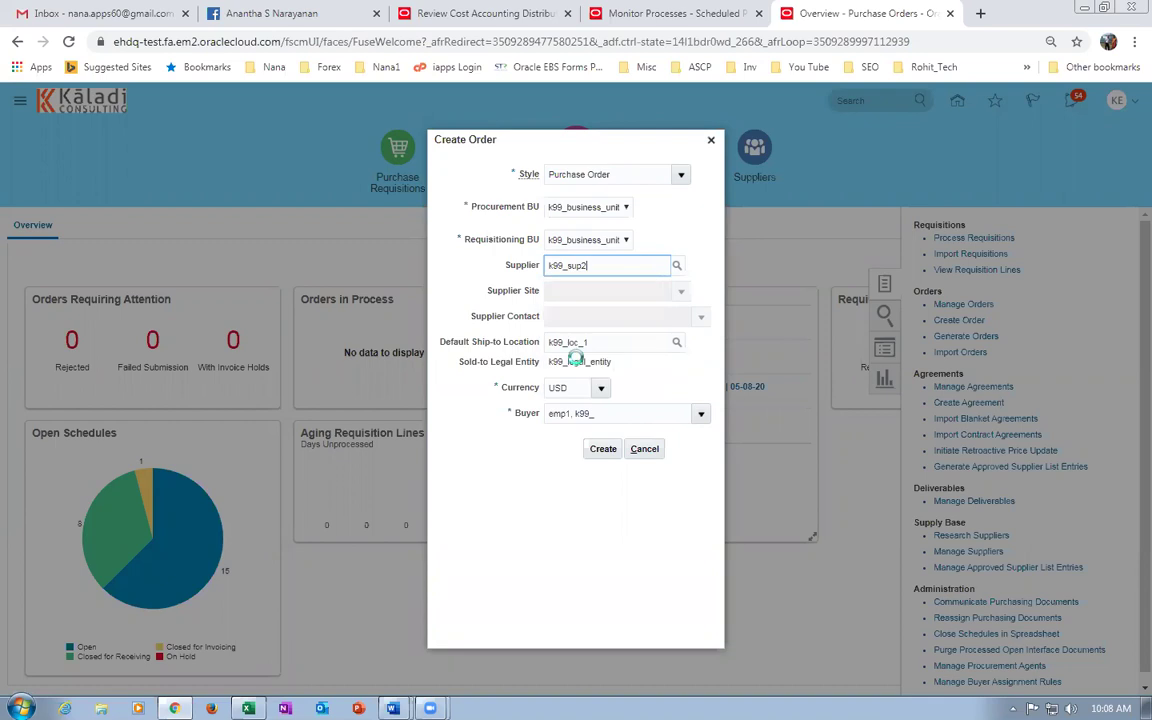
{"action": "left_click", "coordinate": [602, 450]}
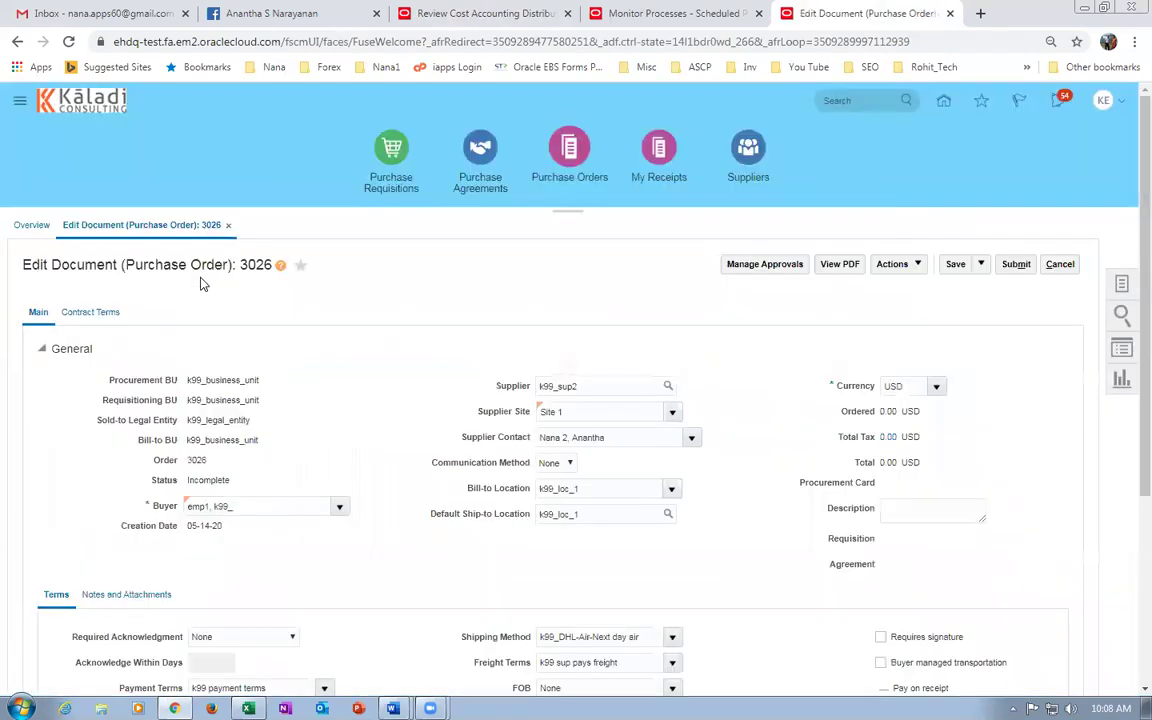
{"action": "scroll", "coordinate": [868, 490], "scroll_direction": "down", "scroll_amount": 2}
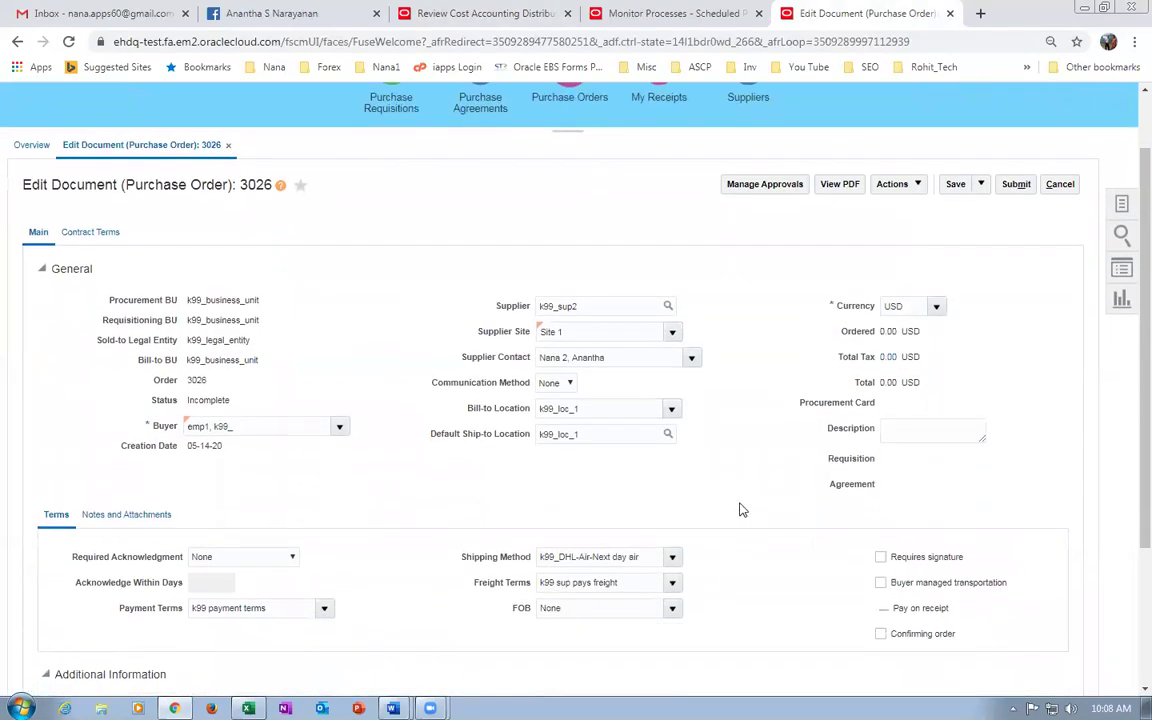
{"action": "scroll", "coordinate": [365, 445], "scroll_direction": "down", "scroll_amount": 3}
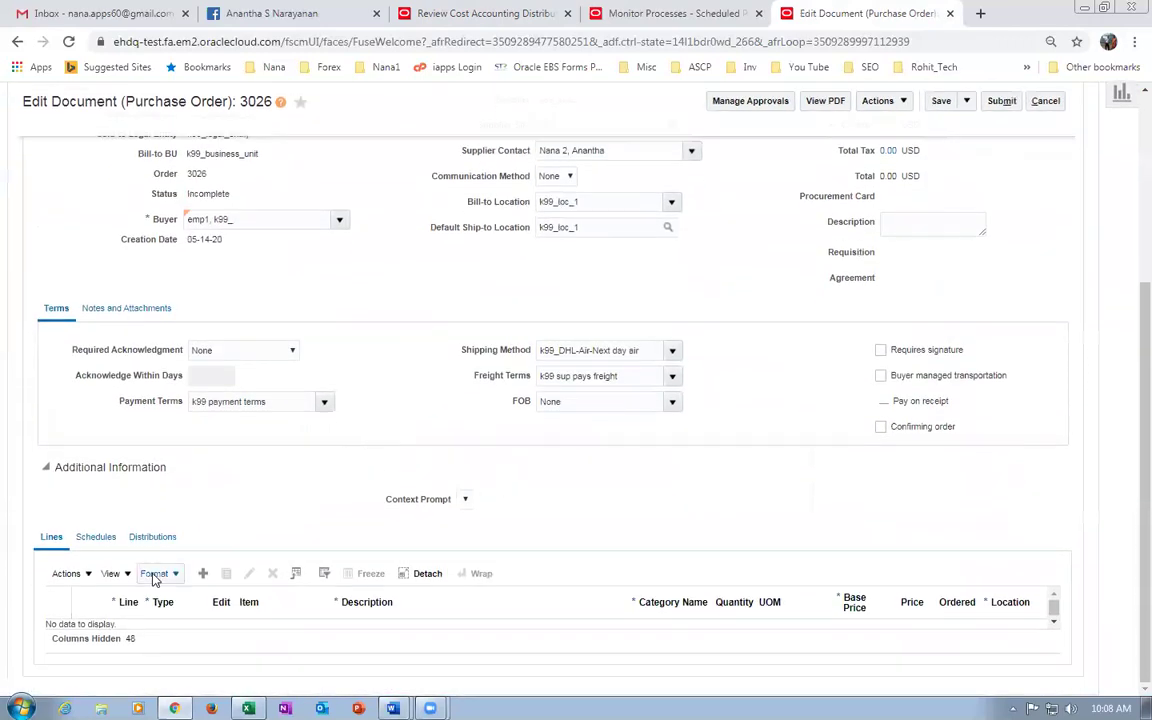
Add line 1 for item k99_cost_test, quantity 101, priced 9.00 for 909.00 USD.
{"action": "left_click", "coordinate": [201, 571]}
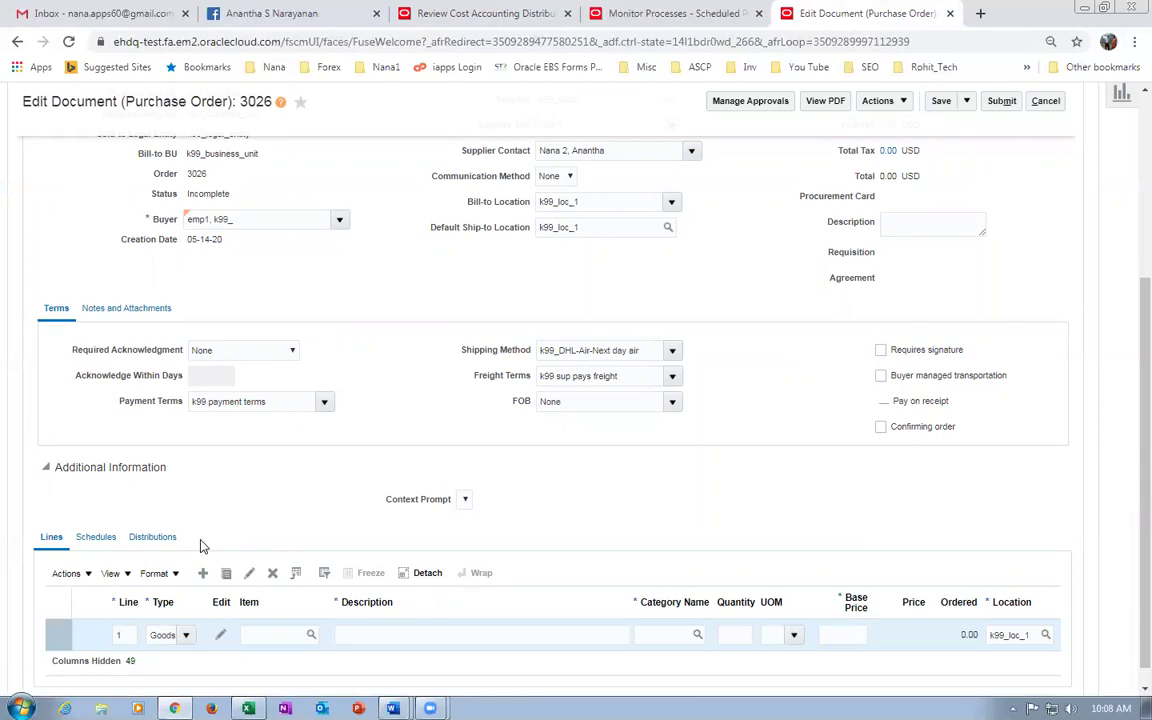
{"action": "left_click", "coordinate": [268, 638]}
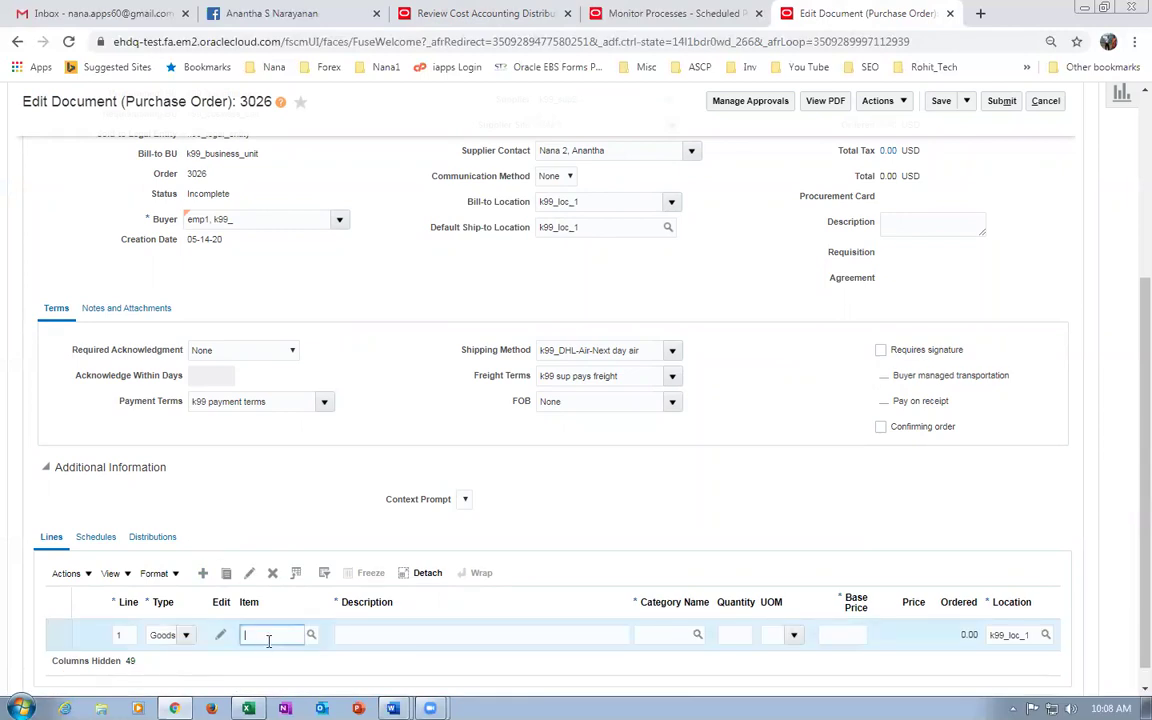
{"action": "type", "text": "k99_cost_test"}
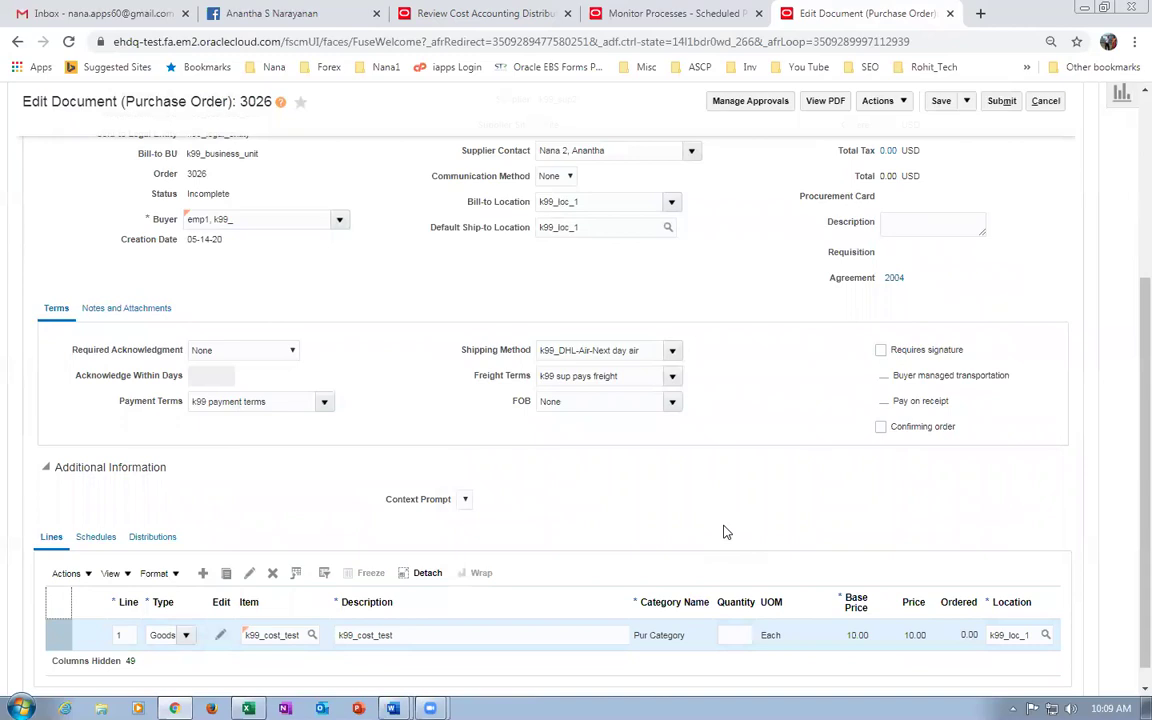
{"action": "left_click", "coordinate": [735, 635]}
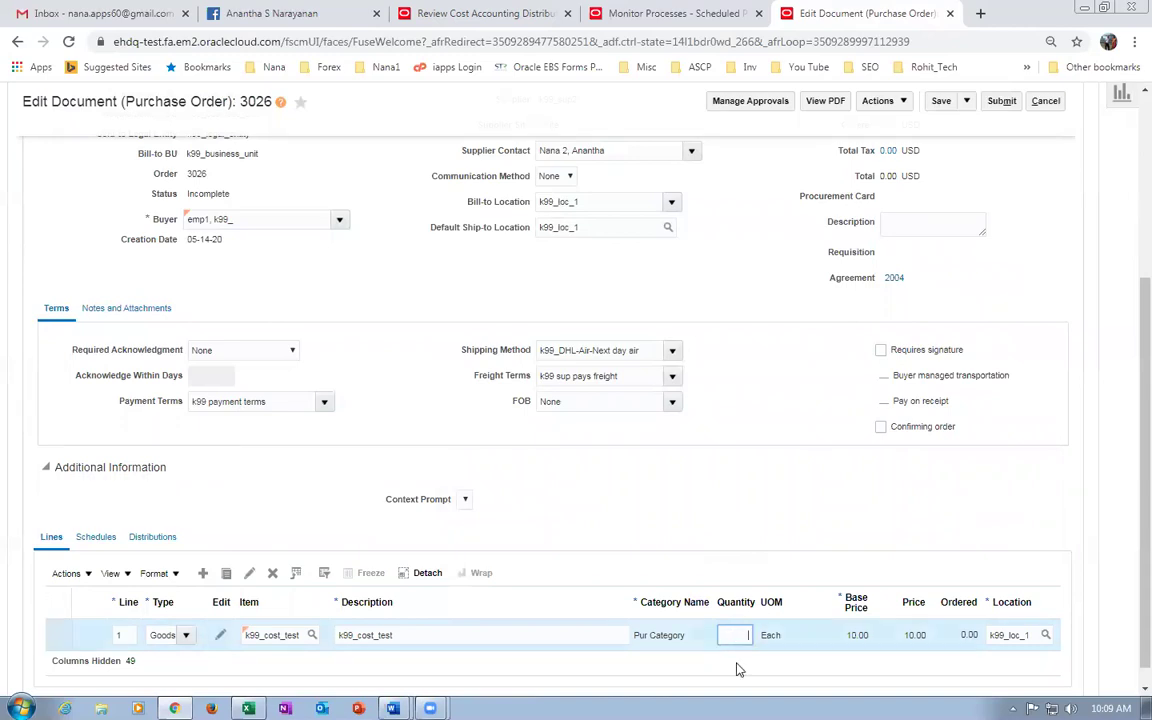
{"action": "type", "text": "10"}
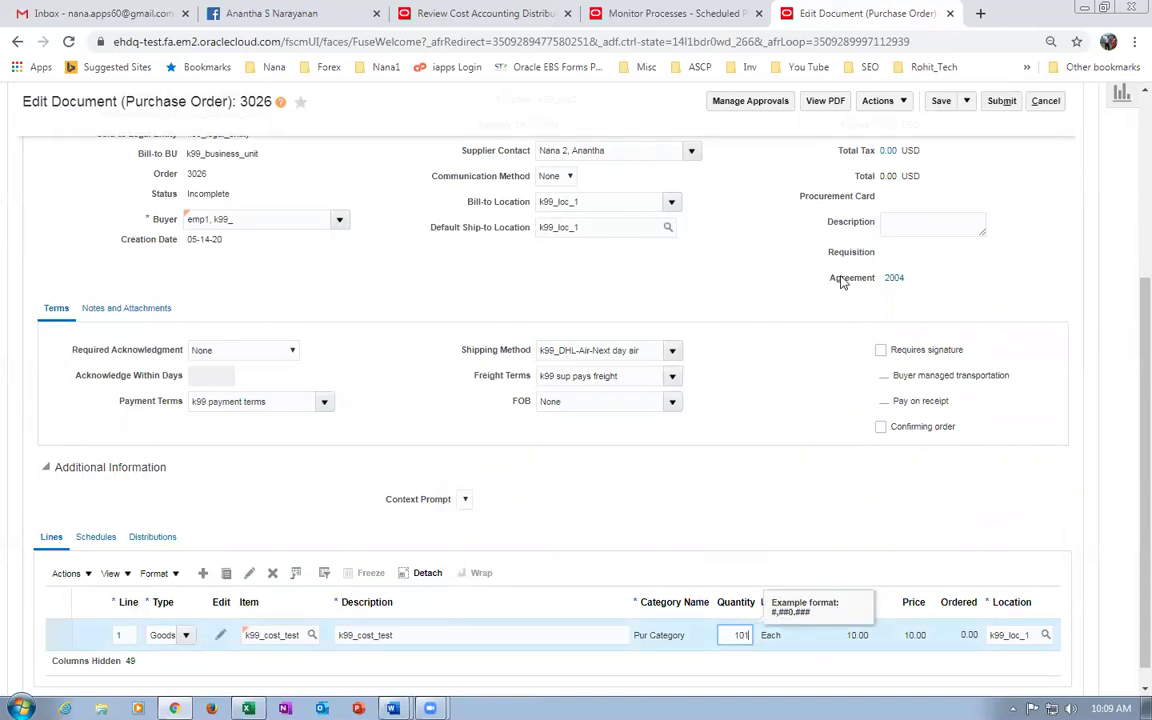
{"action": "key", "text": "Tab"}
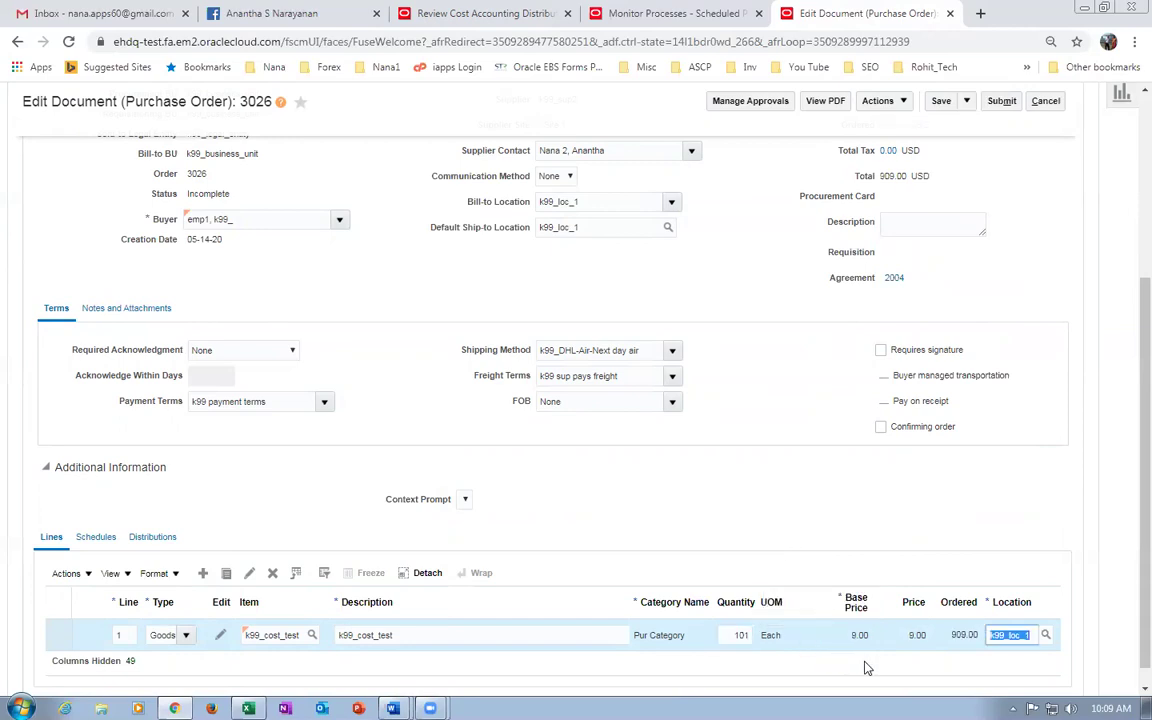
{"action": "left_click", "coordinate": [612, 506]}
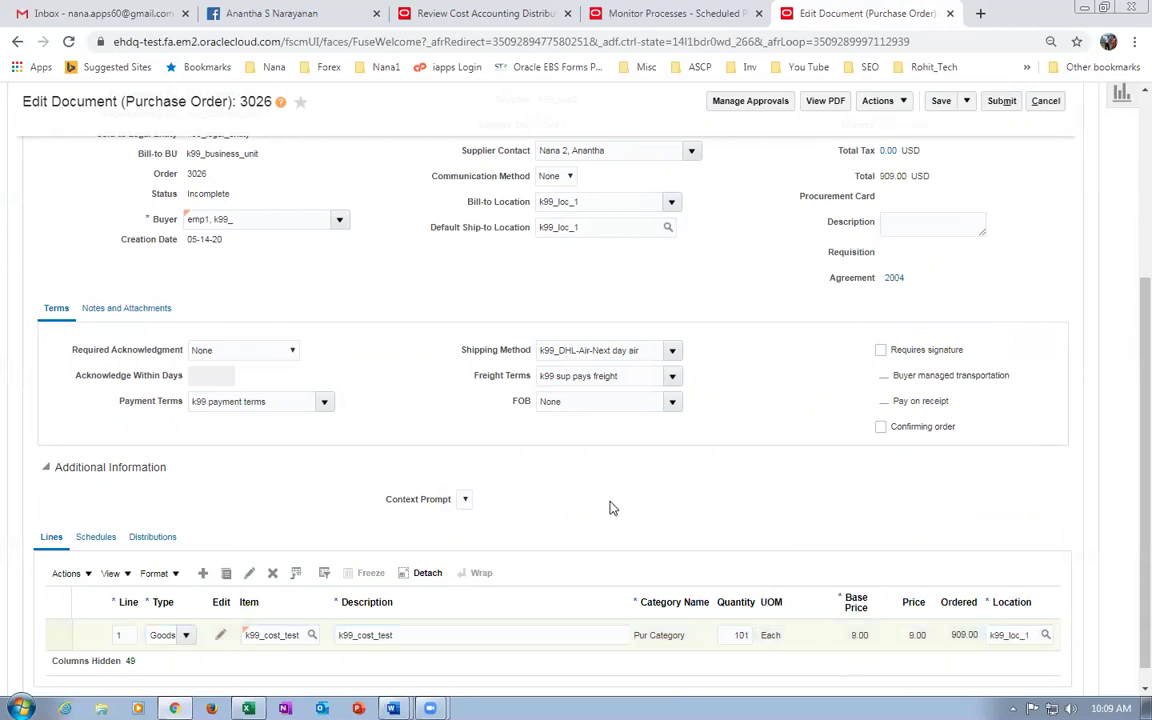
{"action": "left_click", "coordinate": [95, 540]}
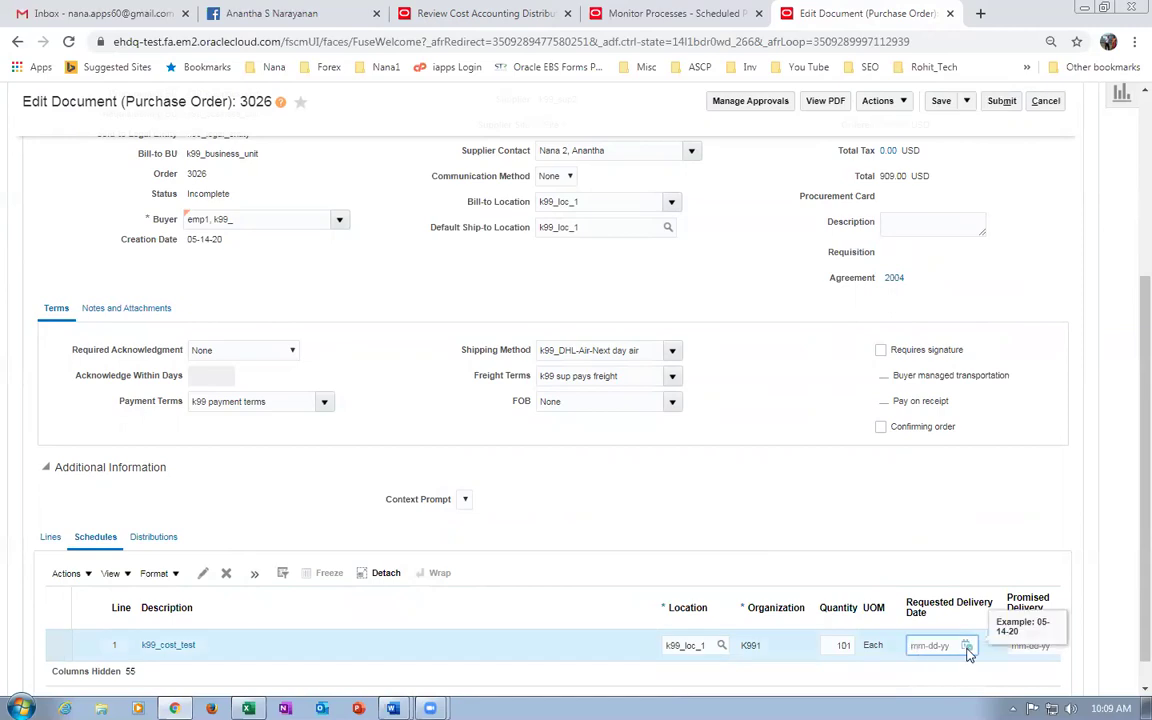
Set requested delivery date 05-14-20, then save and submit order 3026.
{"action": "left_click", "coordinate": [966, 646]}
{"action": "left_click", "coordinate": [893, 549]}
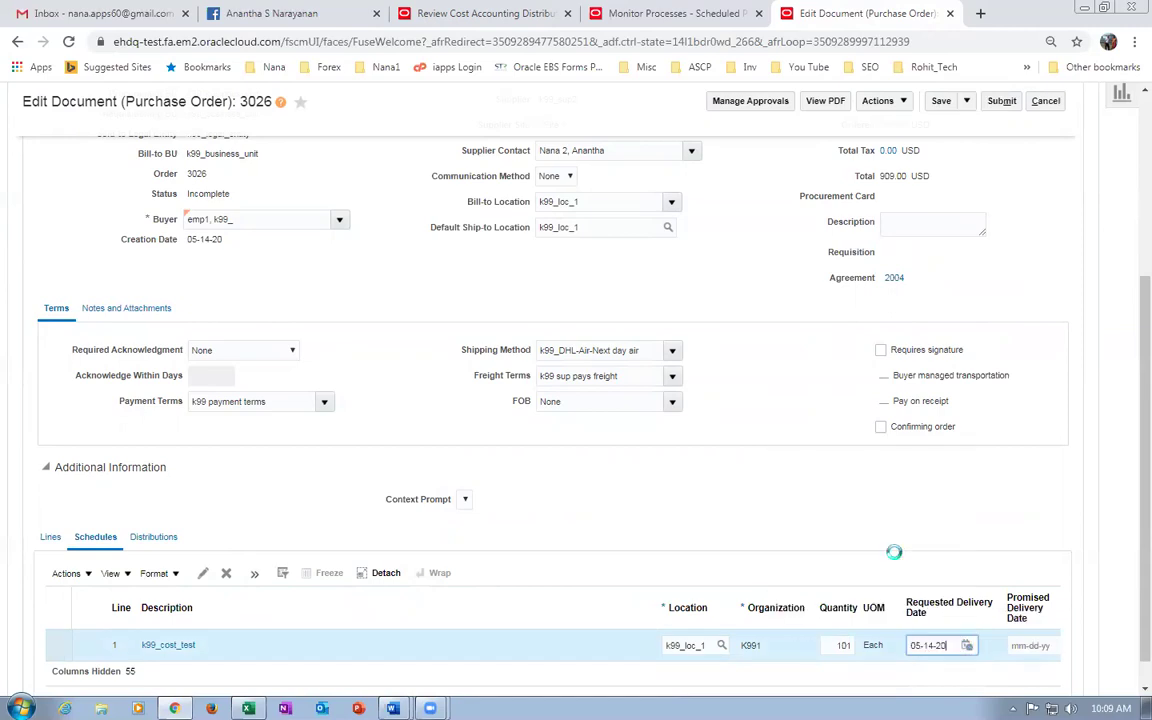
{"action": "scroll", "coordinate": [702, 489], "scroll_direction": "up", "scroll_amount": 4}
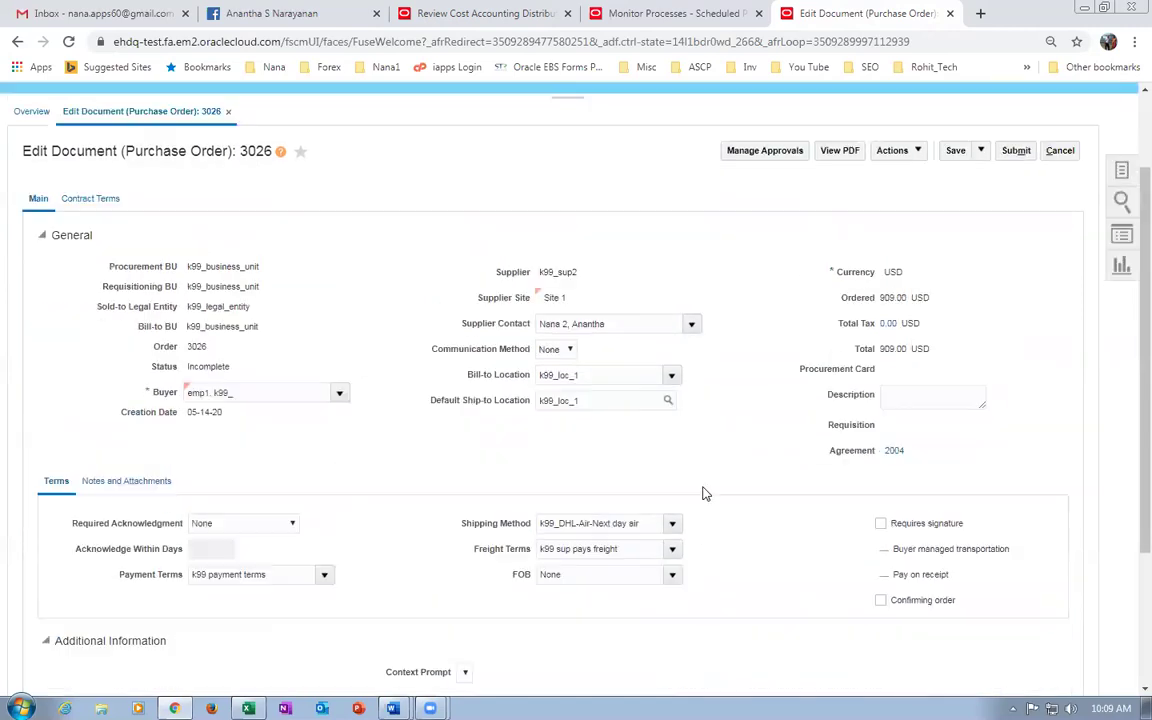
{"action": "left_click", "coordinate": [955, 222]}
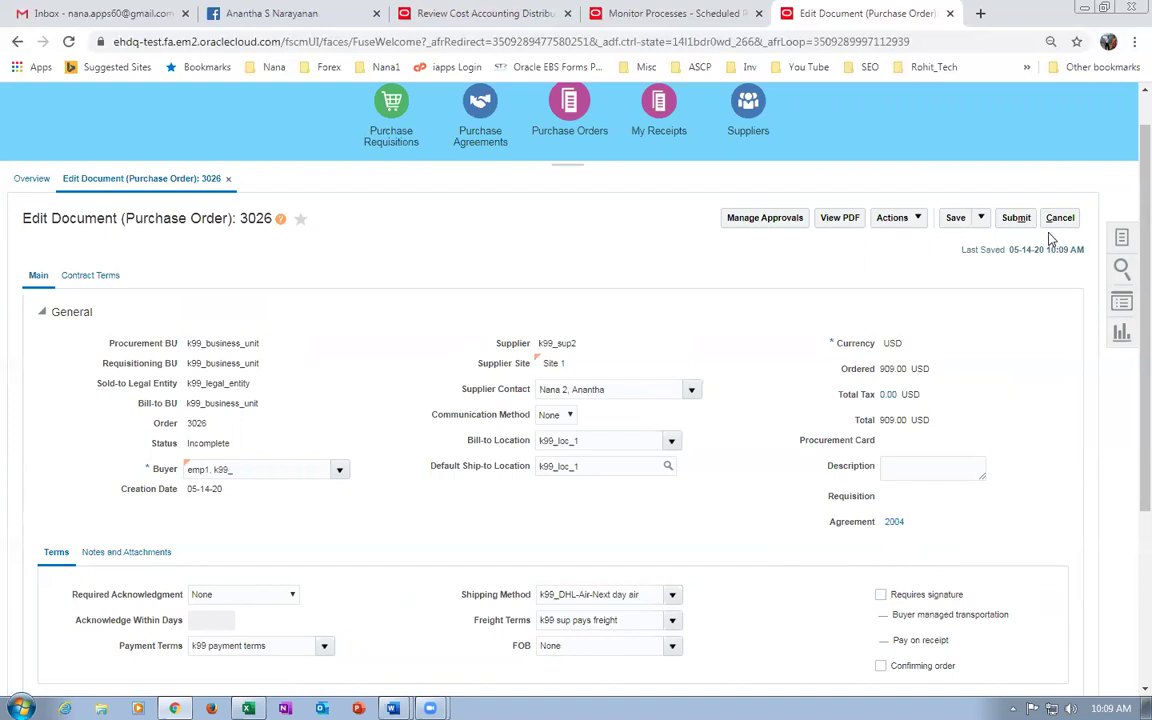
{"action": "left_click", "coordinate": [1014, 219]}
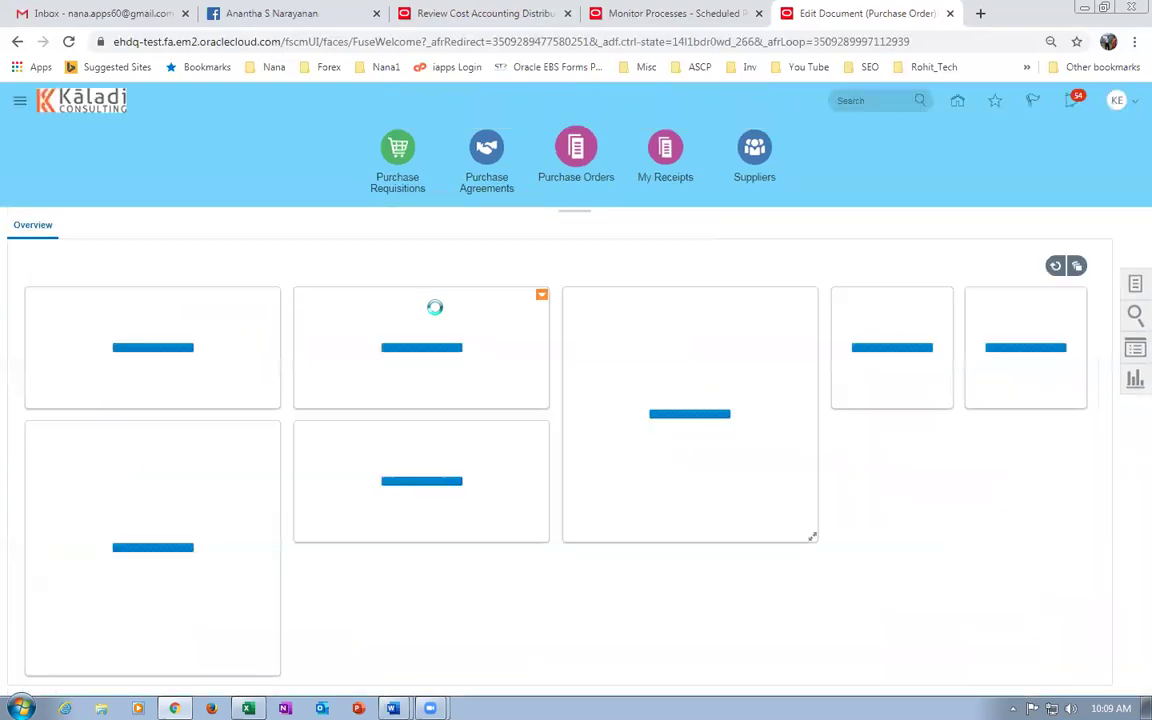
Acknowledge the submission and search Manage Orders for order 3026.
{"action": "left_click", "coordinate": [684, 262]}
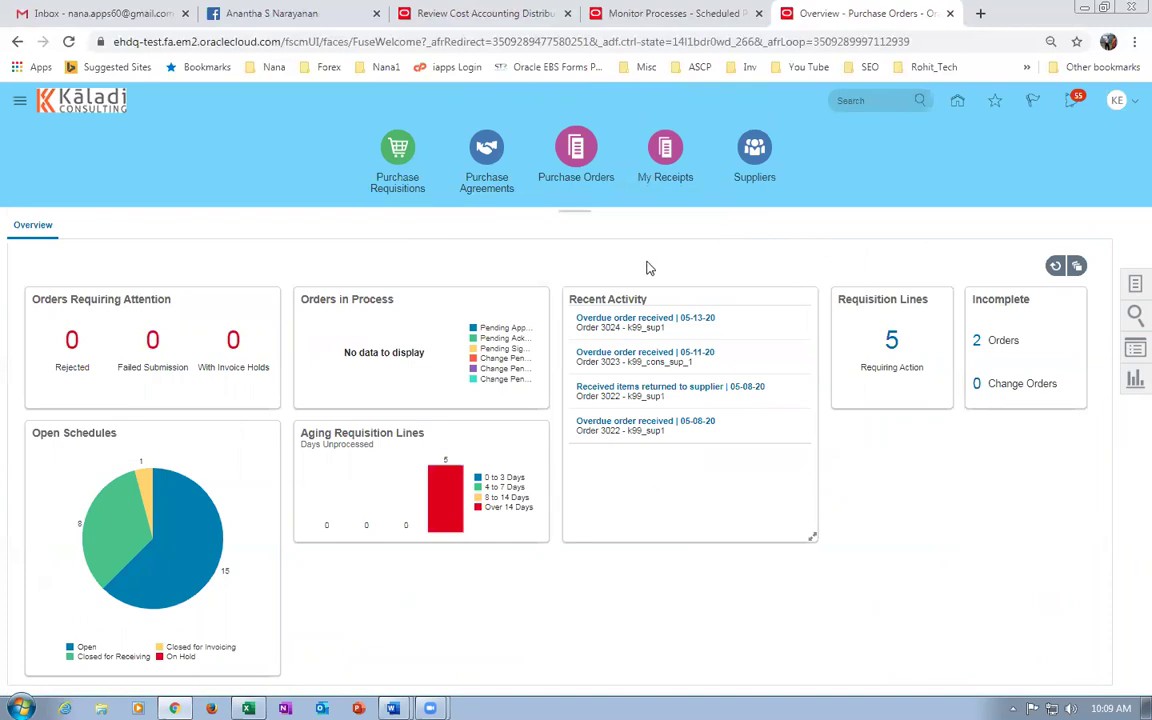
{"action": "left_click", "coordinate": [1134, 287]}
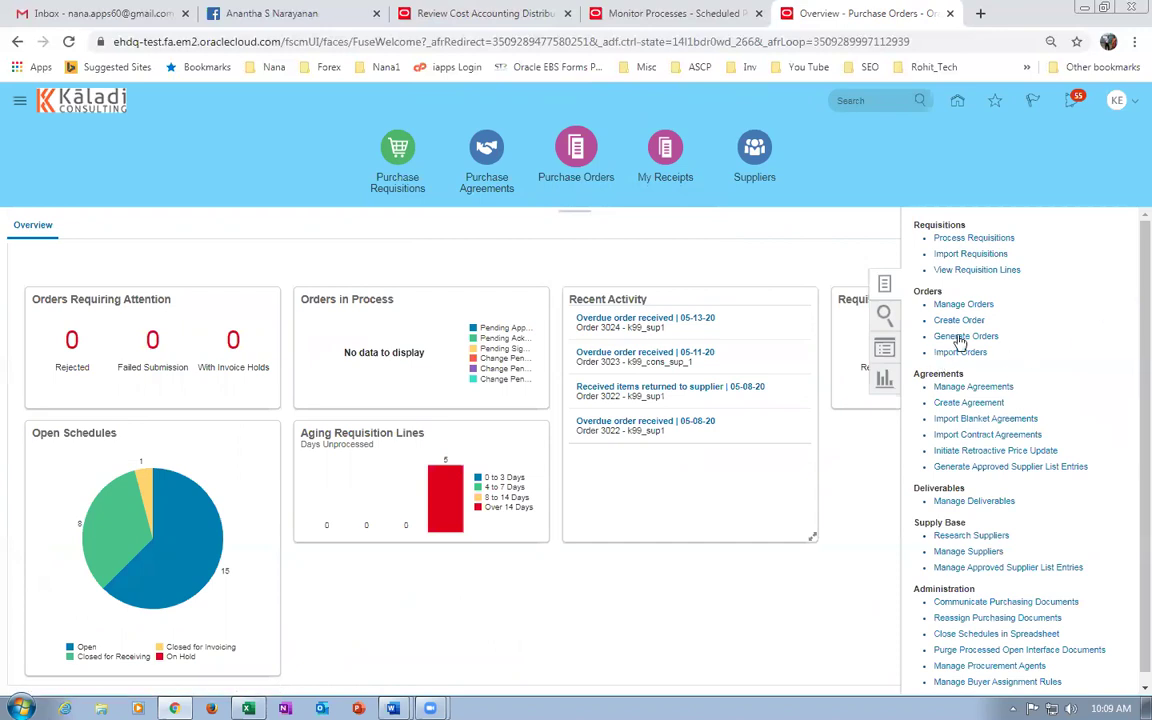
{"action": "left_click", "coordinate": [960, 304]}
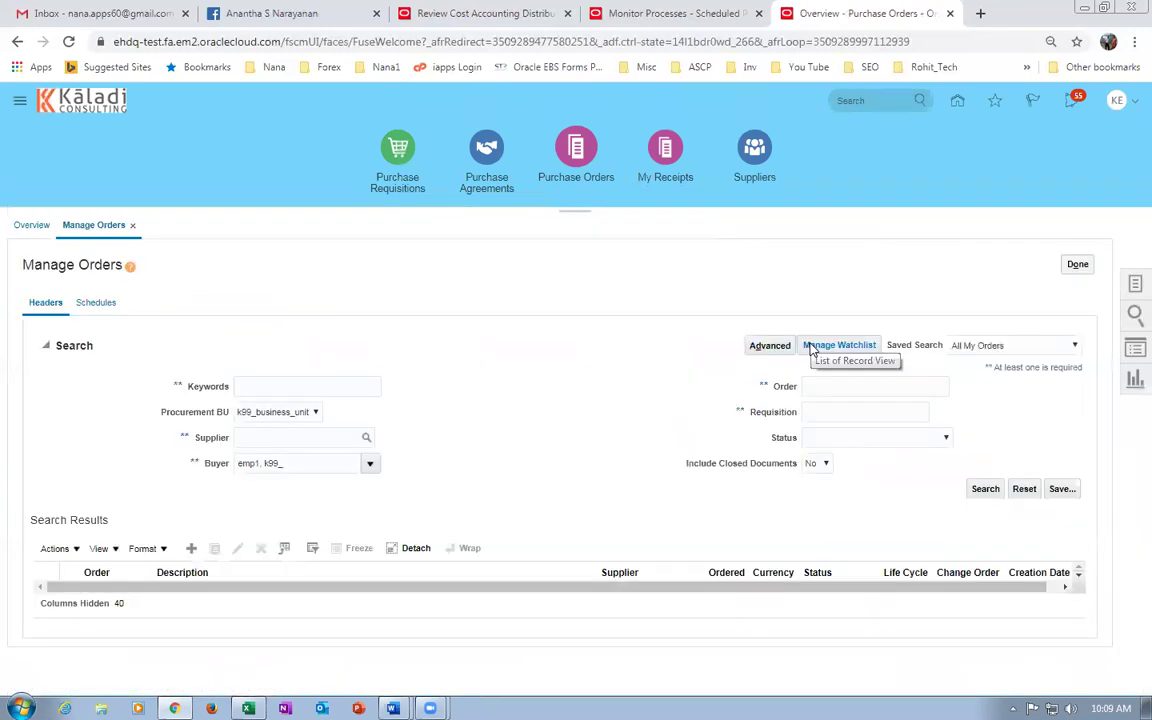
{"action": "left_click", "coordinate": [857, 380]}
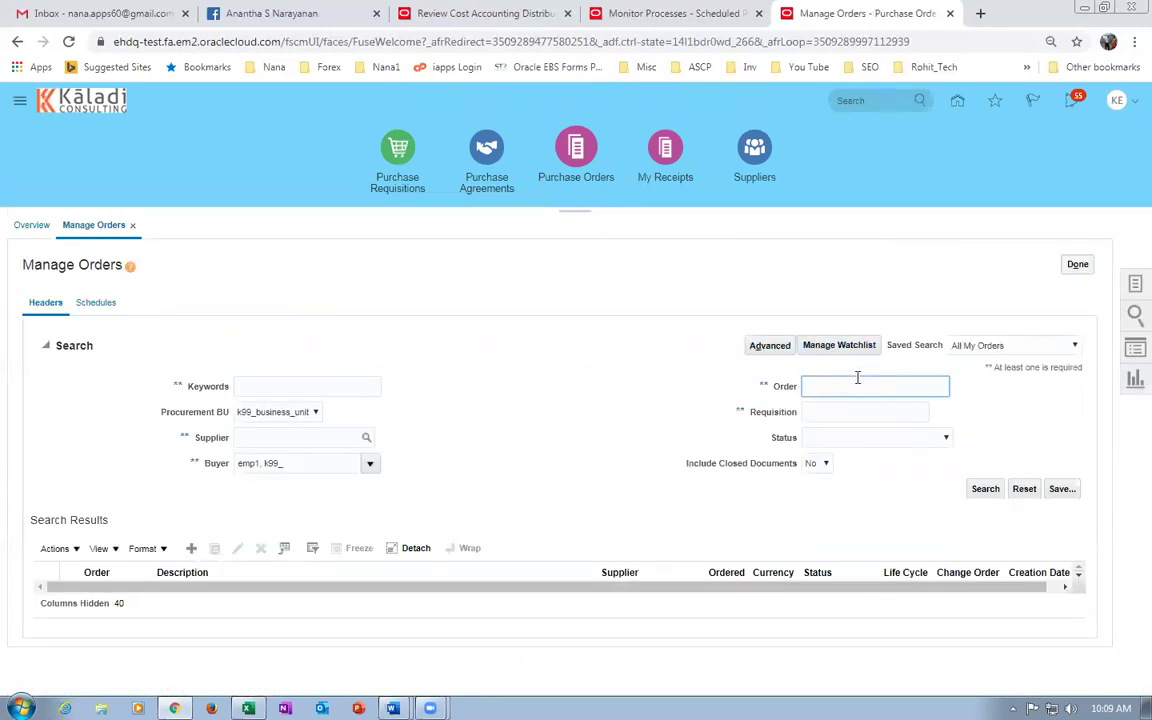
{"action": "type", "text": "3026"}
{"action": "key", "text": "Tab"}
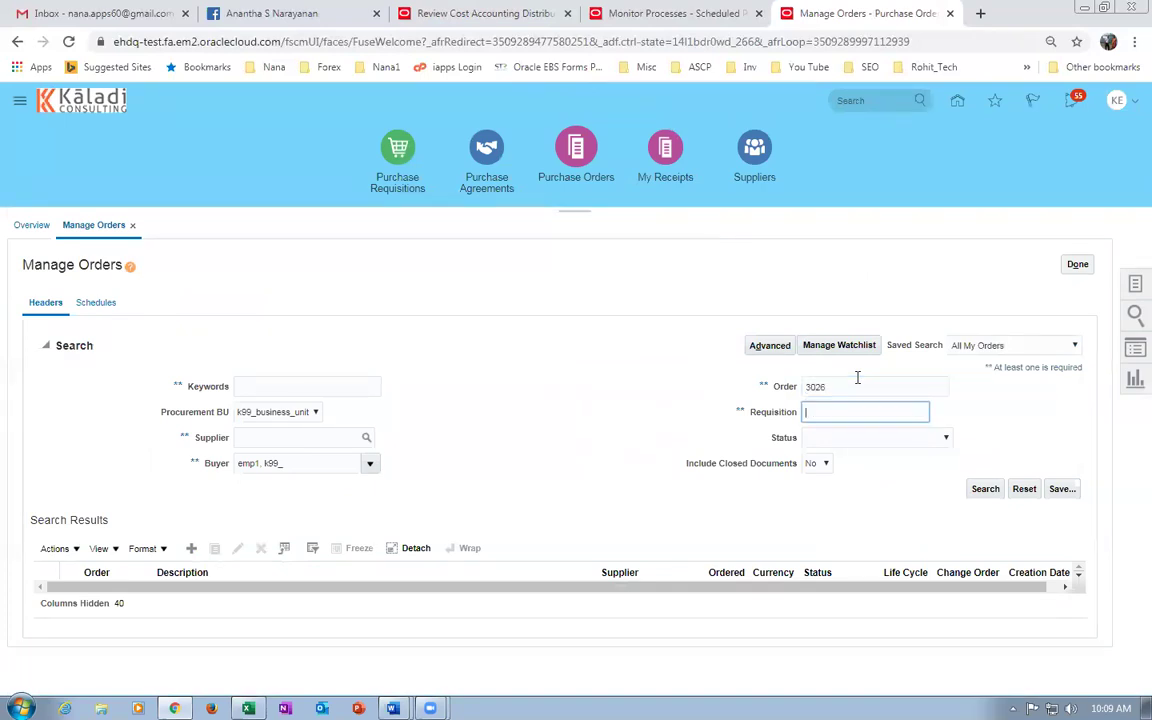
{"action": "left_click", "coordinate": [983, 488]}
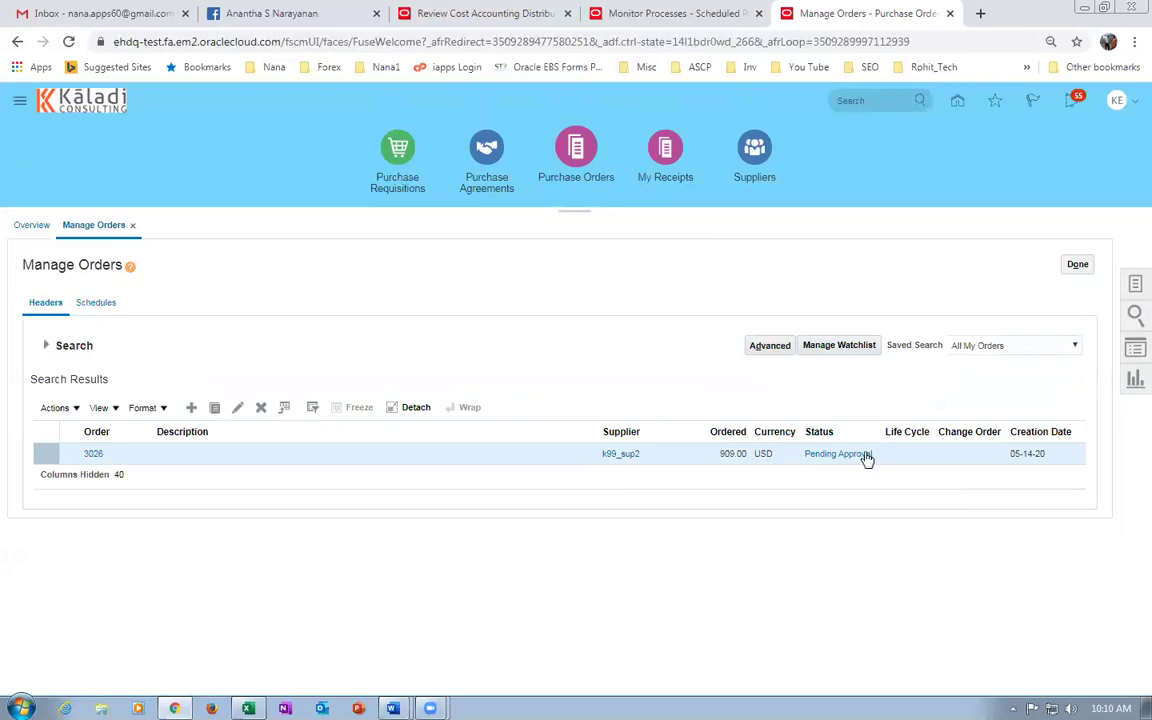
Open order 3026 from its Pending Approval link after dismissing the approval error.
{"action": "left_click", "coordinate": [852, 453]}
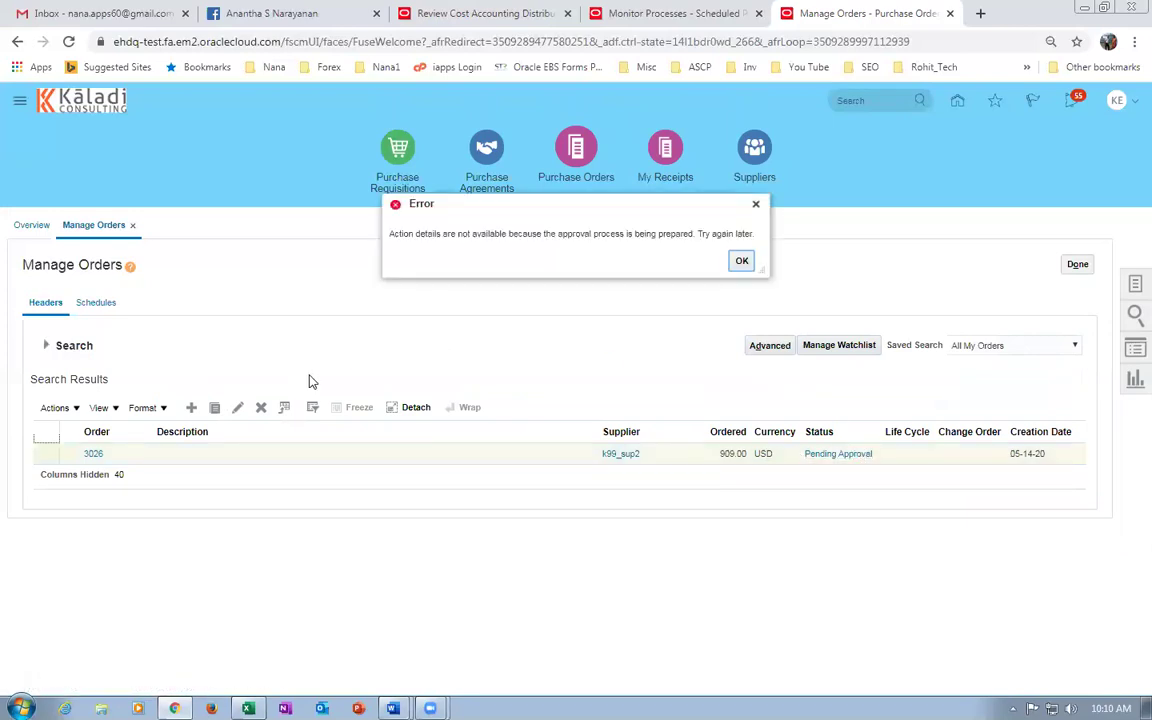
{"action": "left_click", "coordinate": [736, 262]}
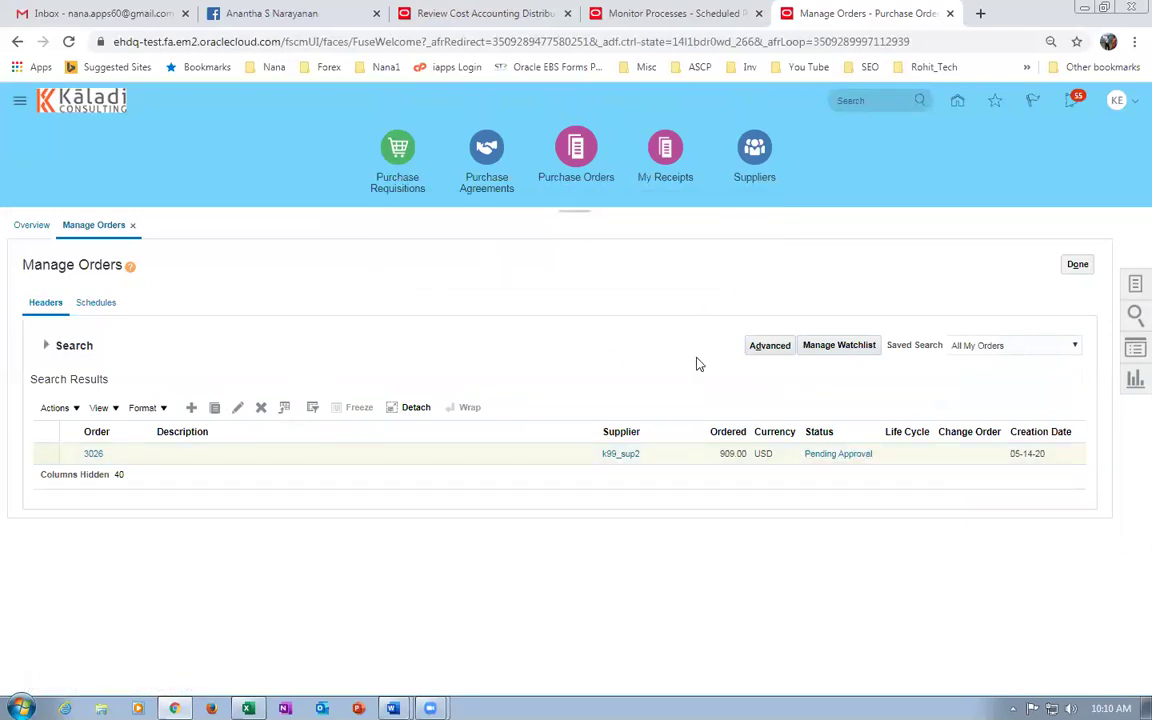
{"action": "left_click", "coordinate": [838, 455]}
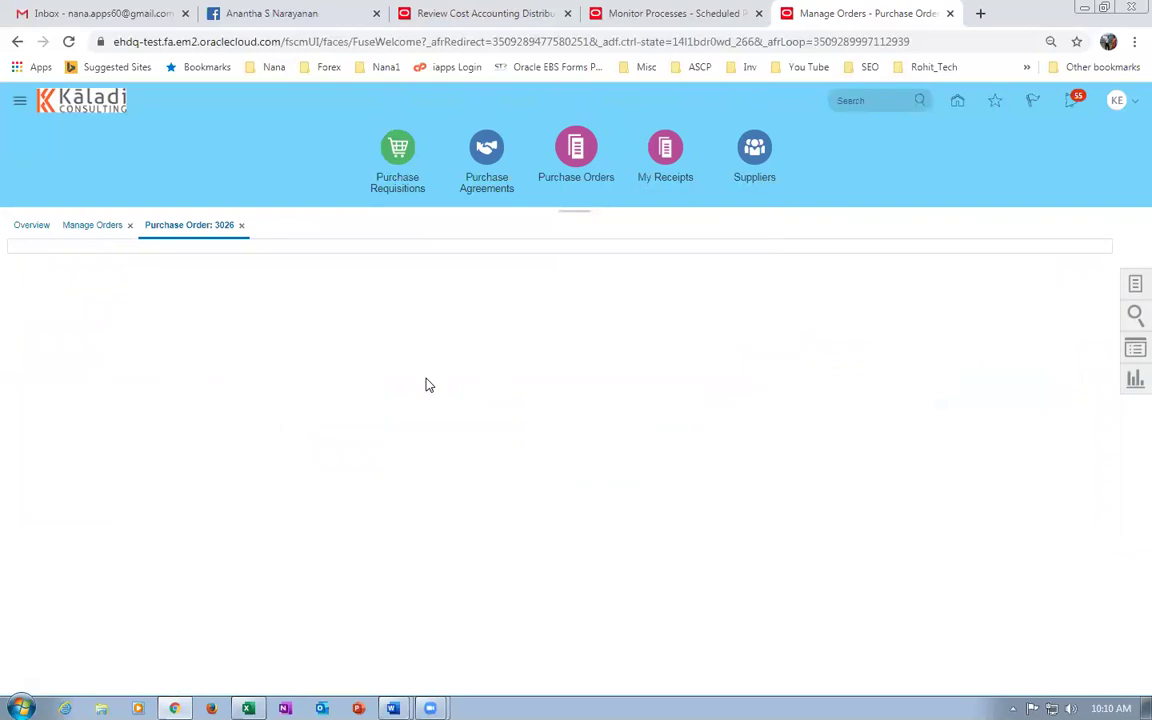
Return to the Procurement > Purchase Orders work area.
{"action": "left_click", "coordinate": [16, 44]}
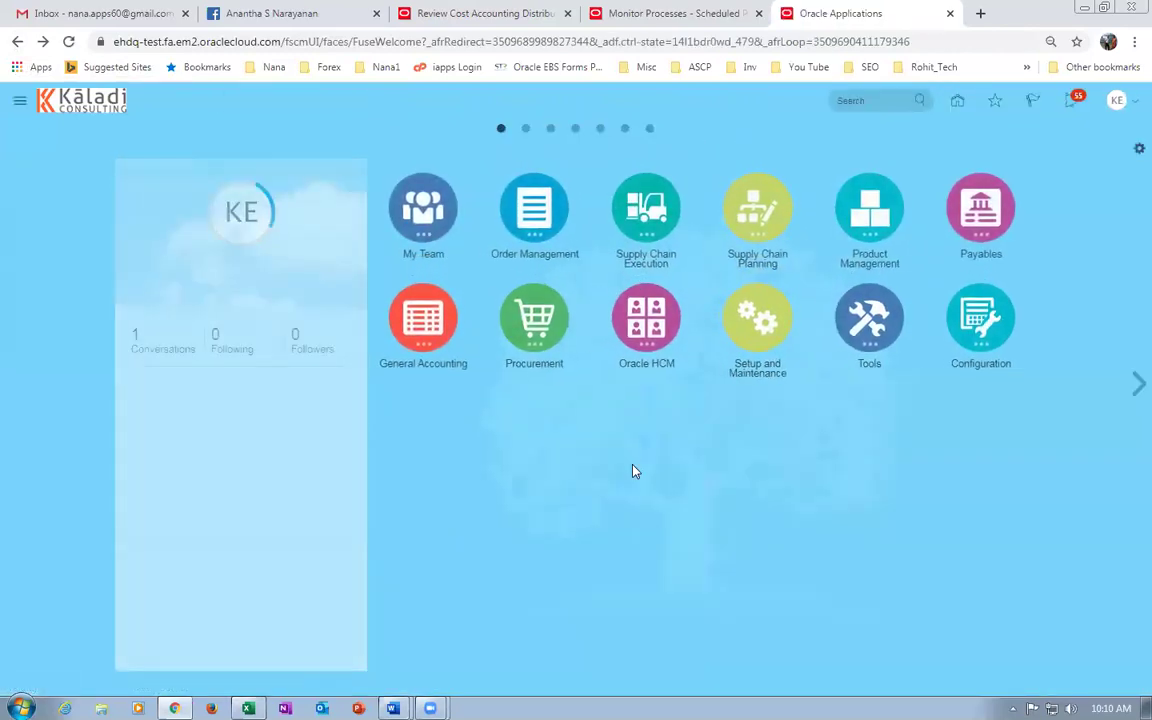
{"action": "left_click", "coordinate": [534, 318]}
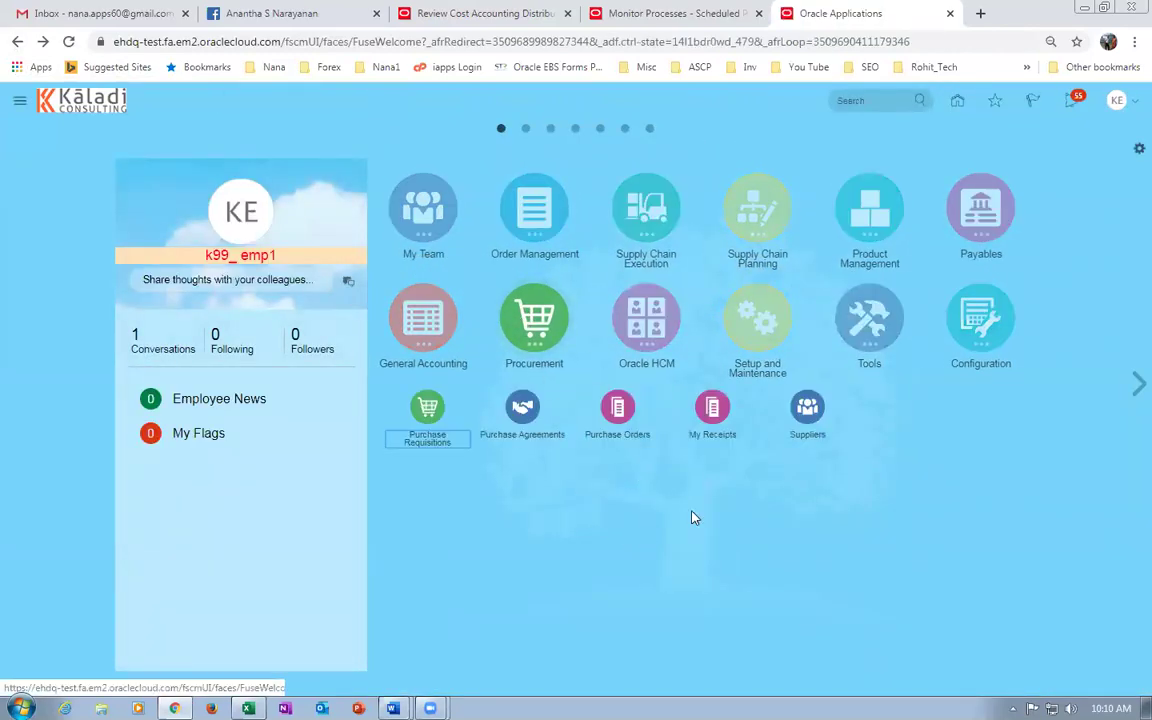
{"action": "left_click", "coordinate": [541, 364]}
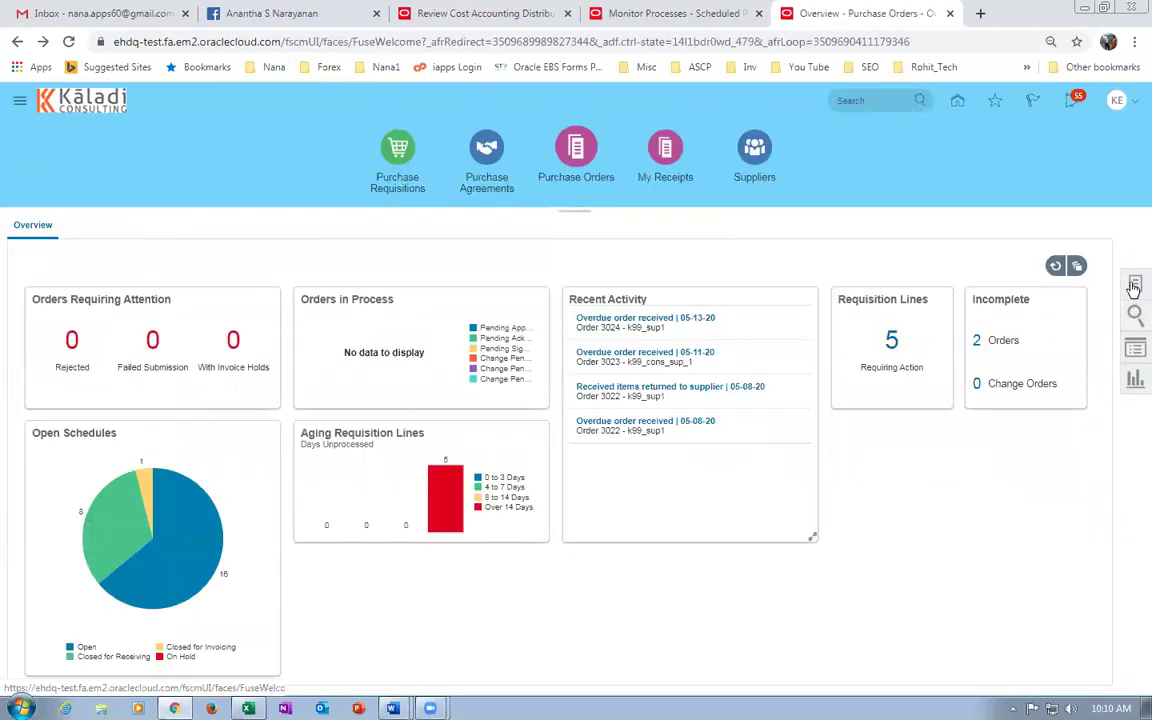
Search Manage Orders for 3026, confirm its status is Open, and close the search.
{"action": "left_click", "coordinate": [1133, 286]}
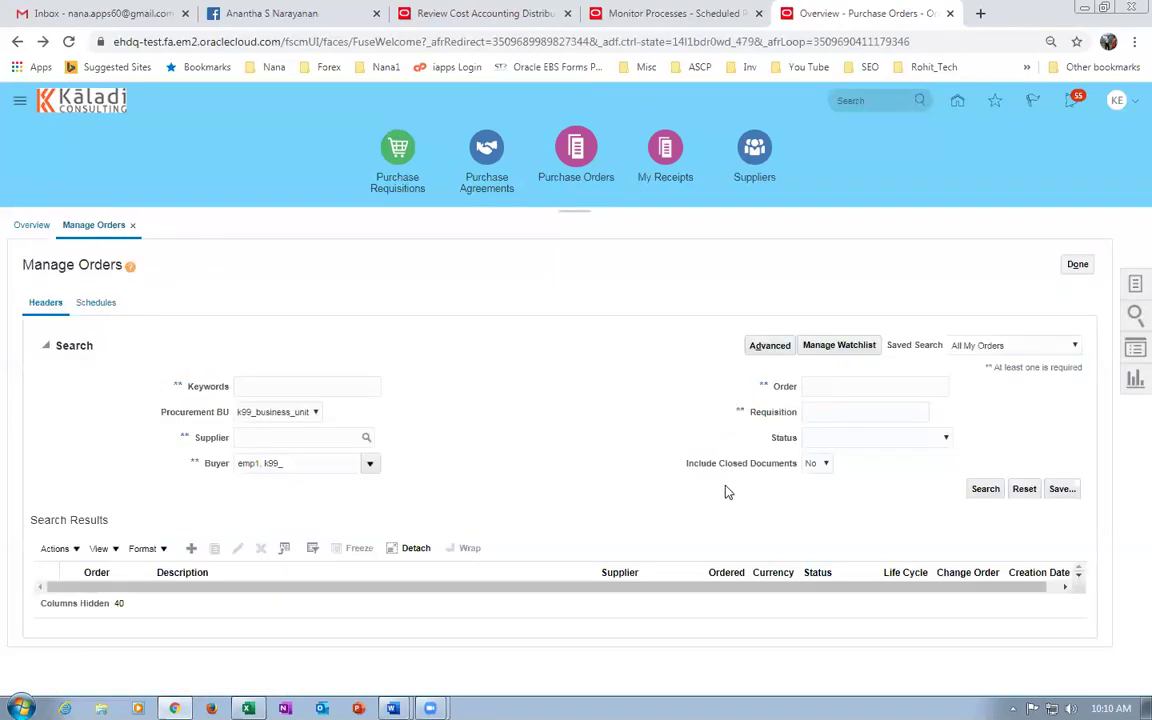
{"action": "left_click", "coordinate": [852, 387]}
{"action": "type", "text": "3026"}
{"action": "key", "text": "Tab"}
{"action": "left_click", "coordinate": [986, 494]}
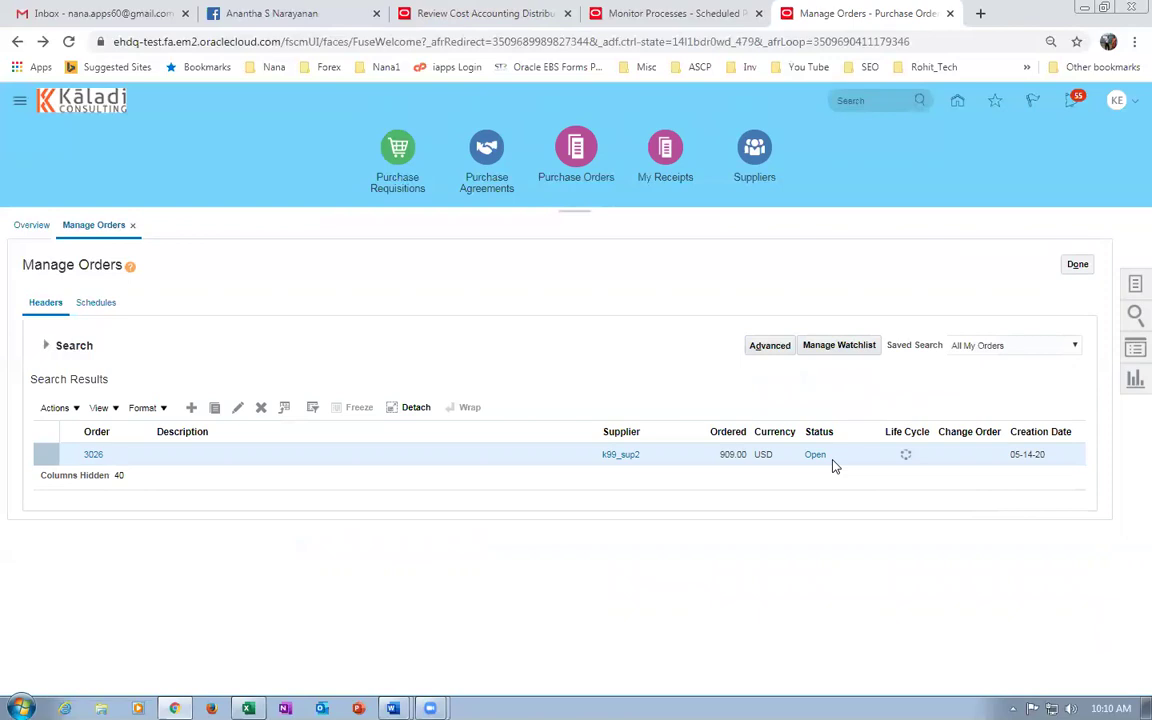
{"action": "left_click", "coordinate": [1077, 264]}
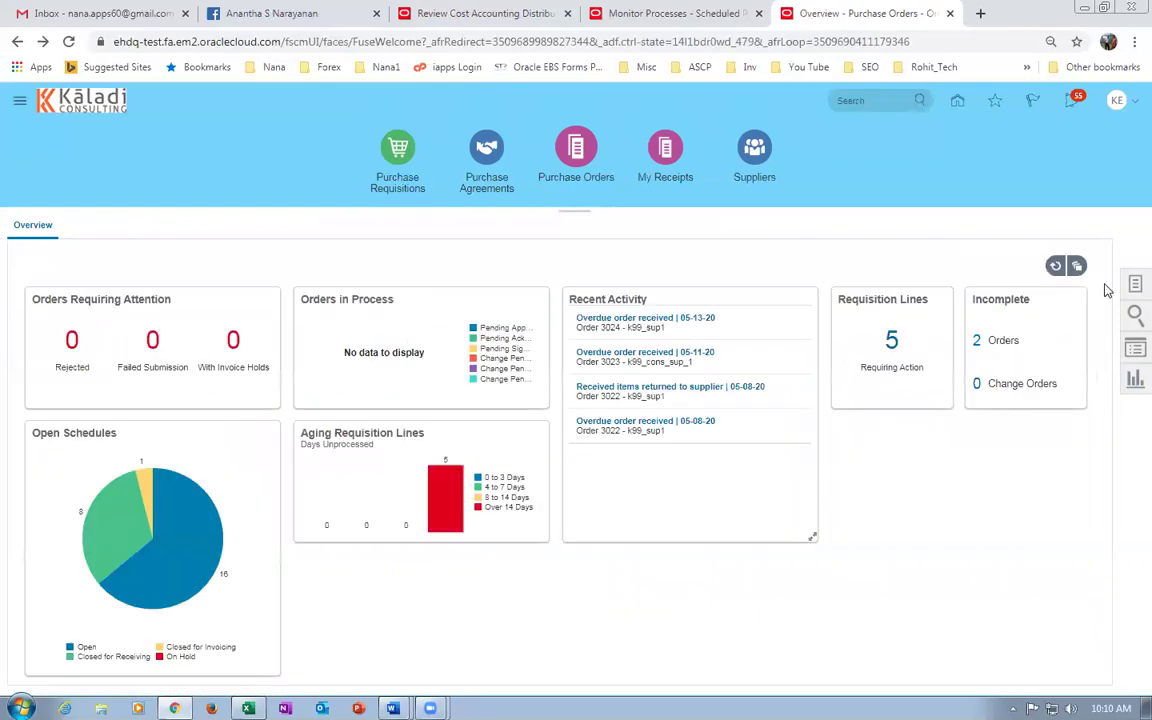
Find agreement 2004 in Manage Agreements and start a change order on it.
{"action": "left_click", "coordinate": [1134, 284]}
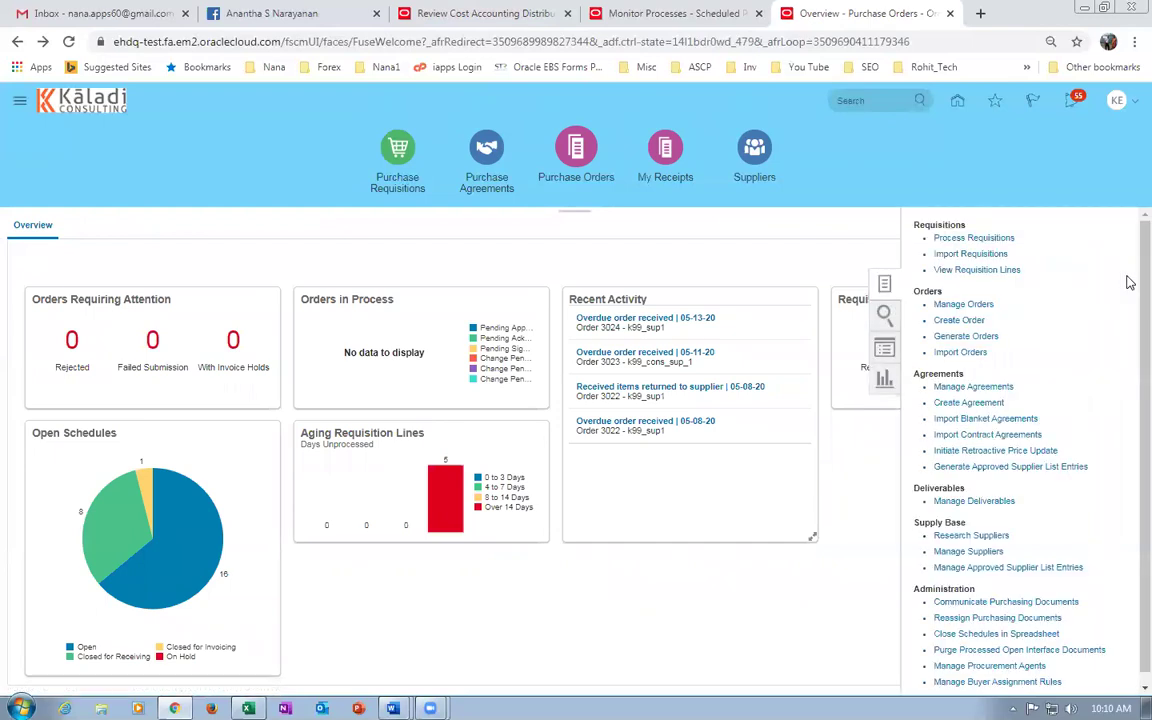
{"action": "left_click", "coordinate": [980, 388]}
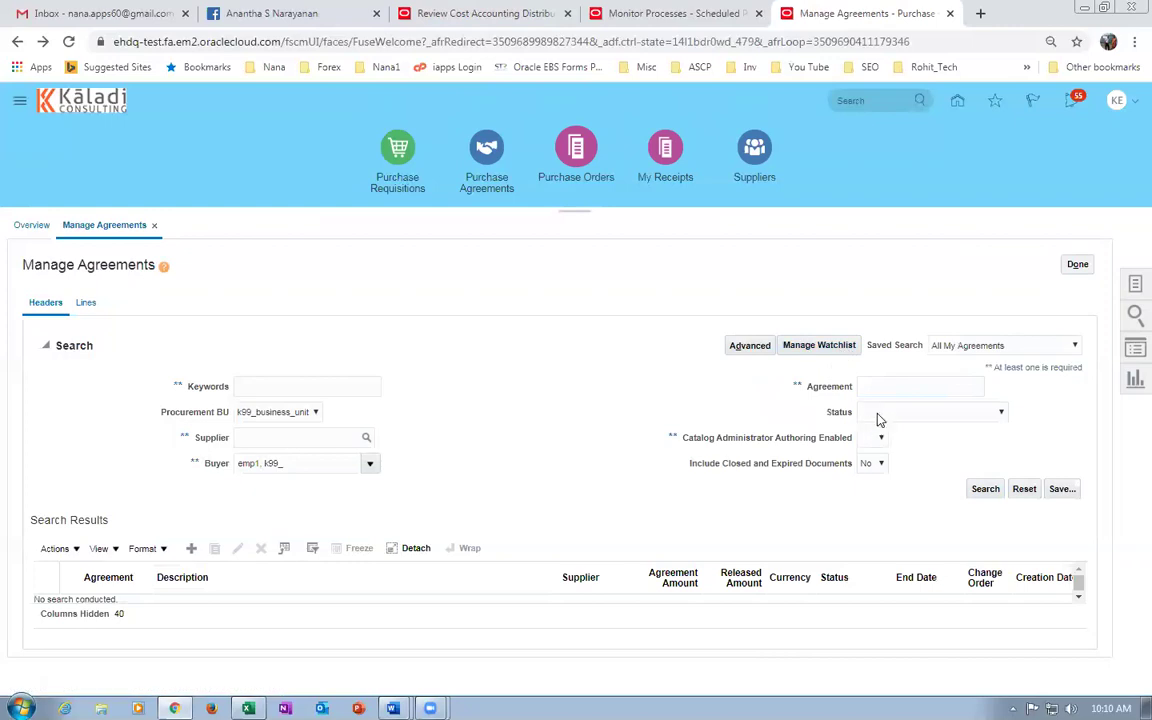
{"action": "left_click", "coordinate": [889, 385]}
{"action": "type", "text": "200"}
{"action": "key", "text": "Tab"}
{"action": "left_click", "coordinate": [984, 488]}
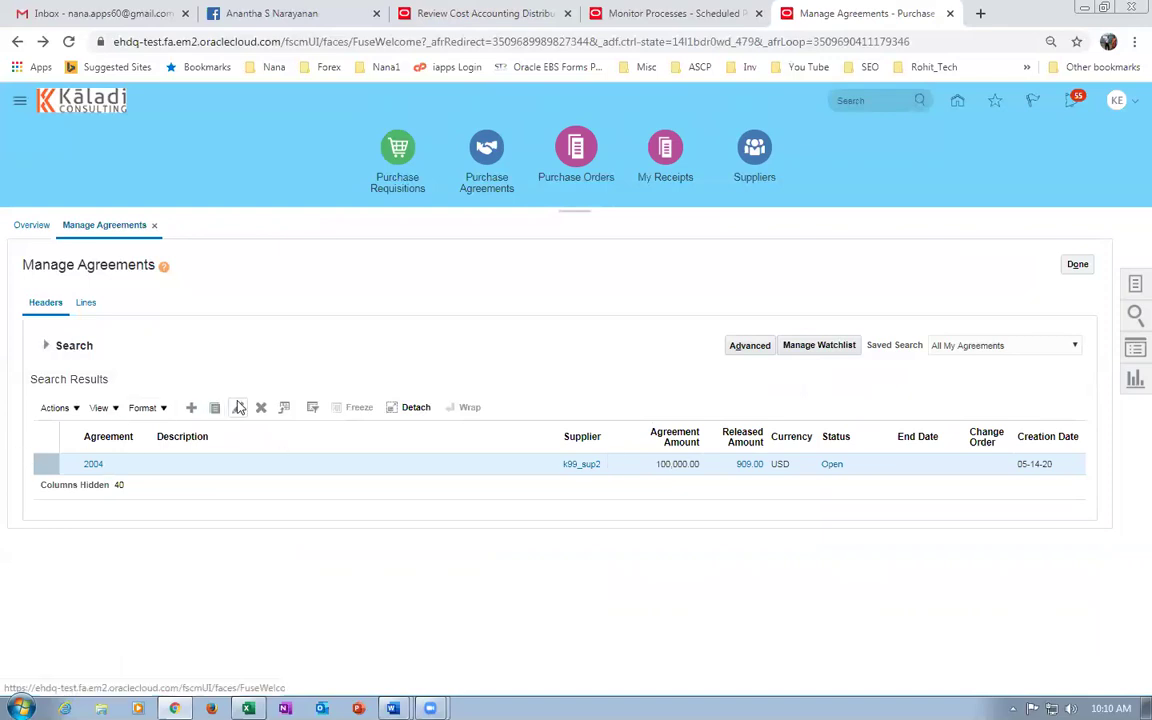
{"action": "left_click", "coordinate": [237, 407]}
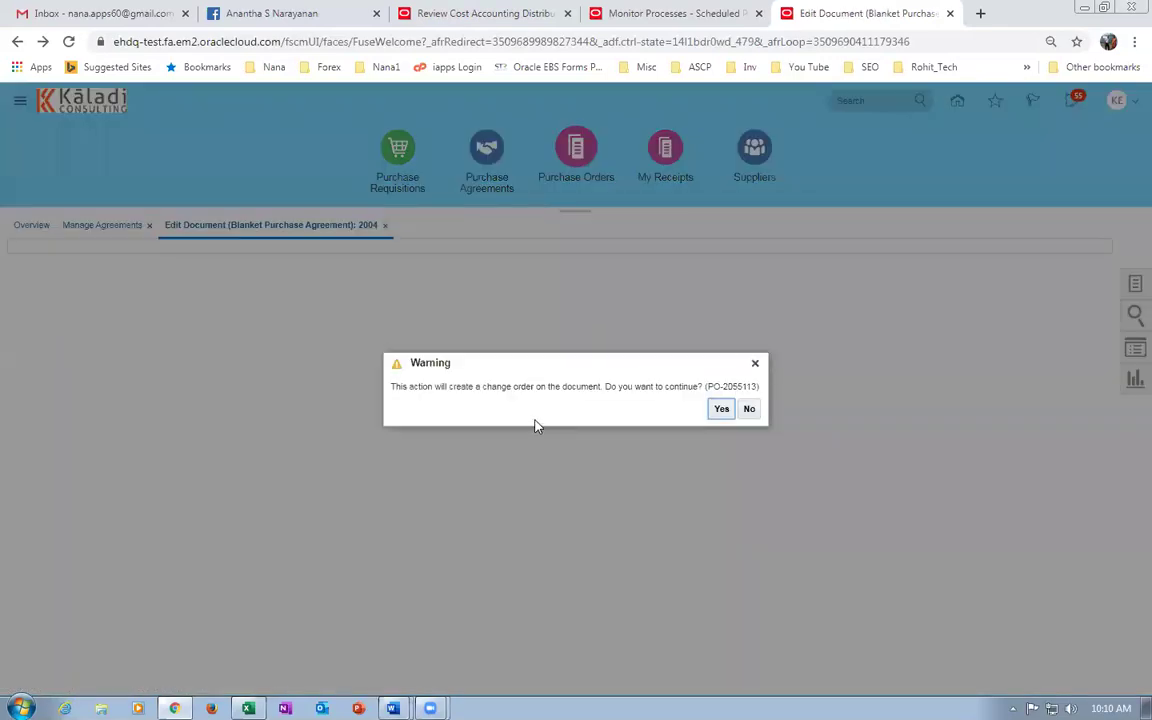
{"action": "key", "text": "Return"}
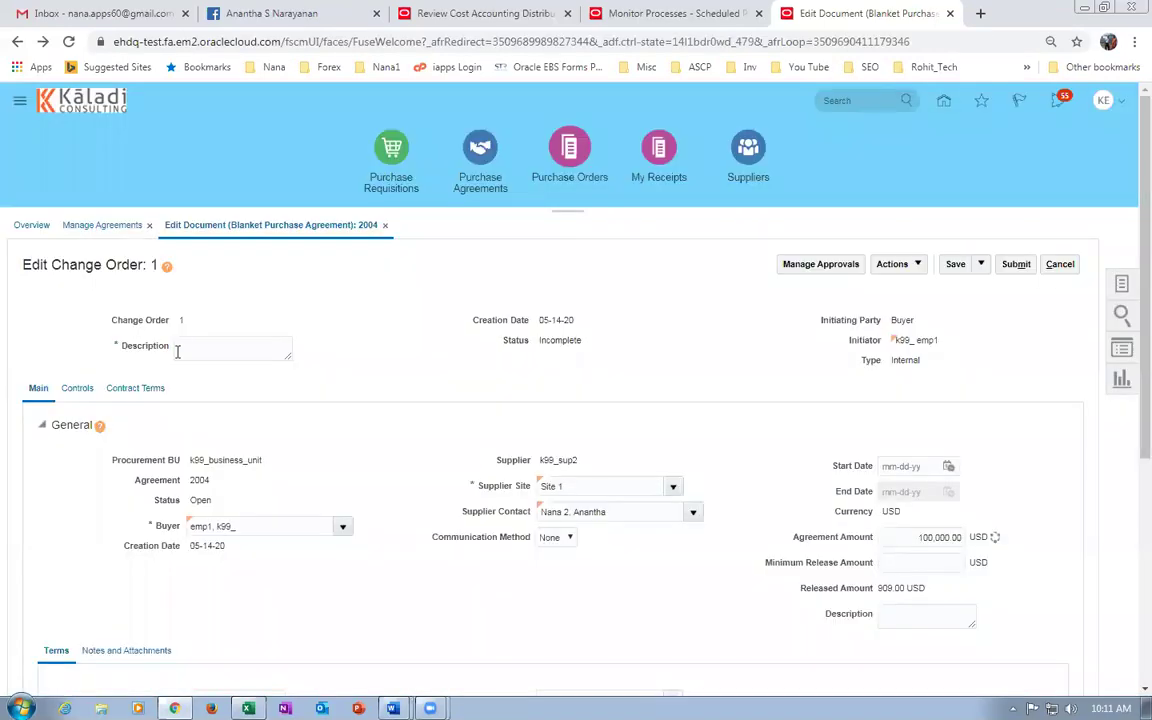
Describe it as 'More discounts', raise the price-break discount to 20% (8.00), and submit.
{"action": "left_click", "coordinate": [183, 347]}
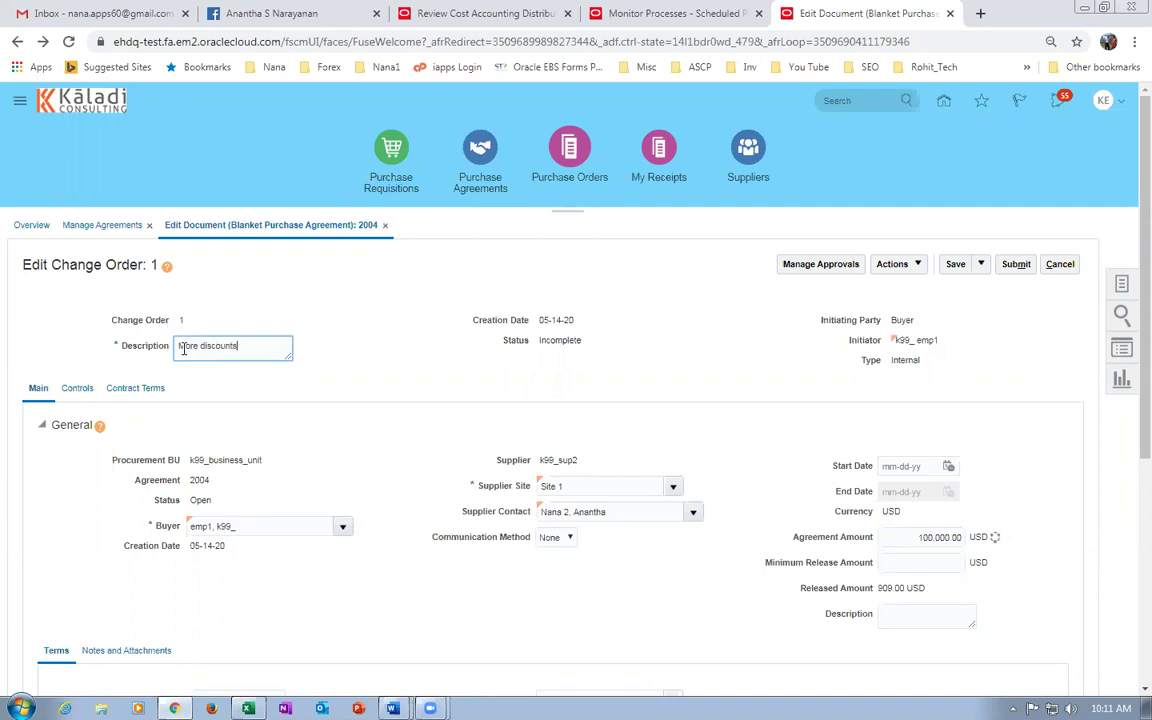
{"action": "scroll", "coordinate": [458, 436], "scroll_direction": "down", "scroll_amount": 5}
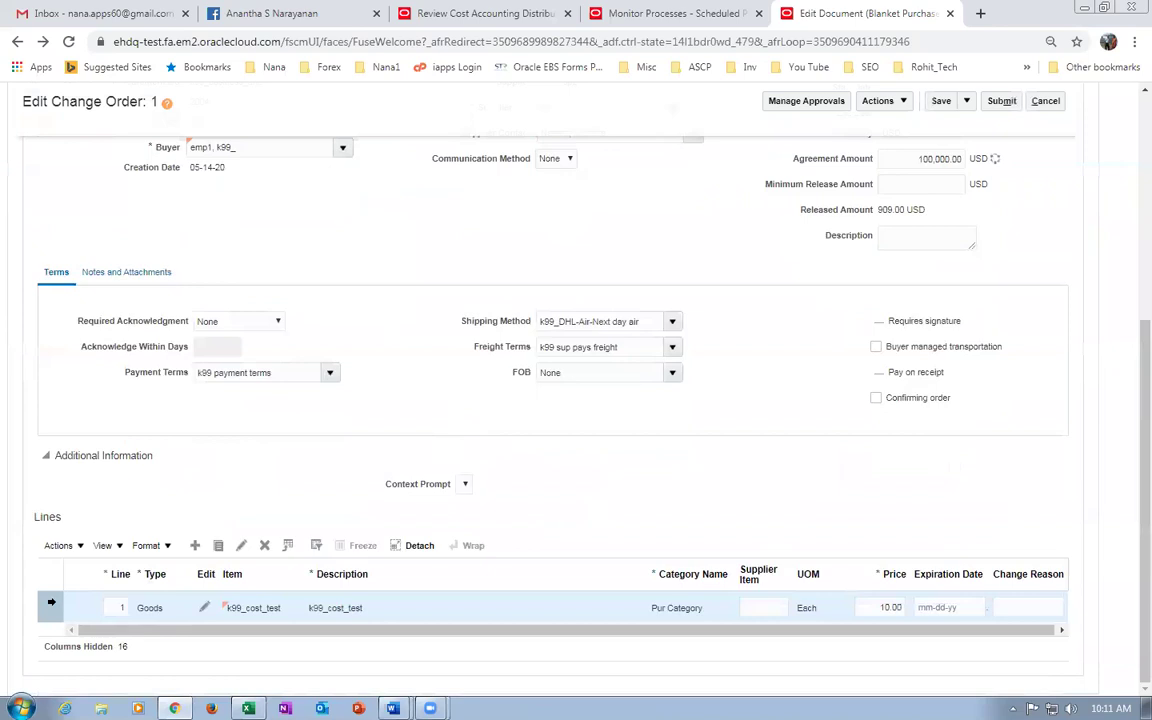
{"action": "left_click", "coordinate": [241, 545]}
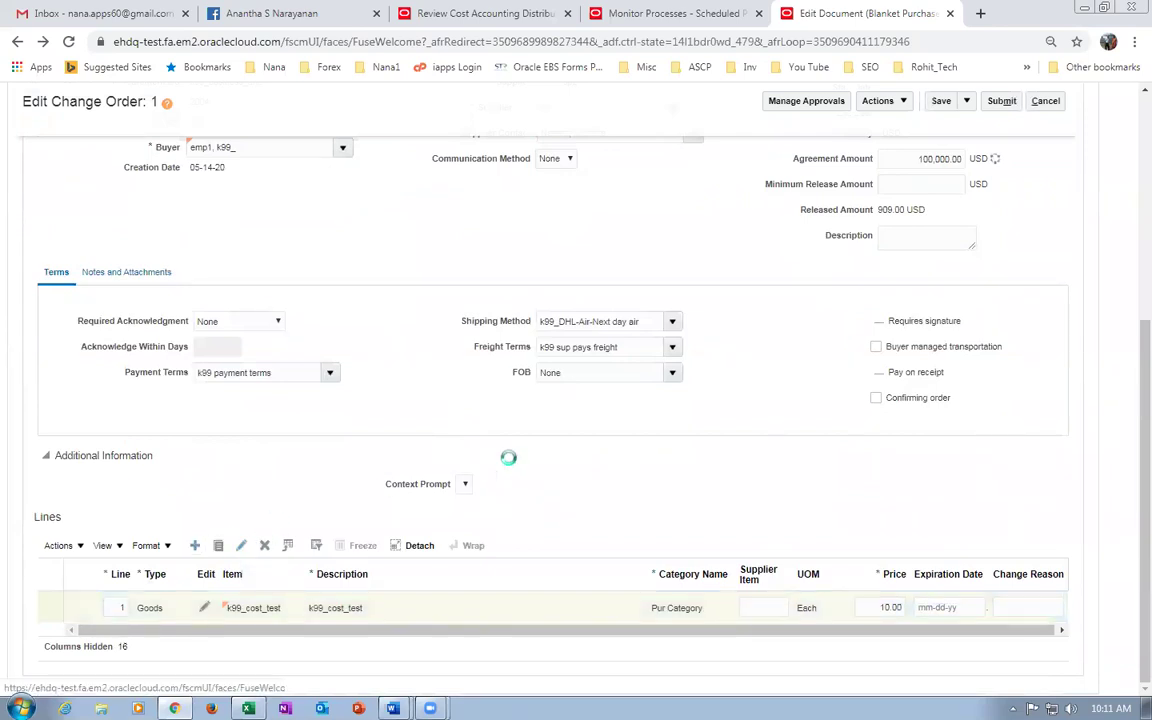
{"action": "scroll", "coordinate": [516, 465], "scroll_direction": "down", "scroll_amount": 1}
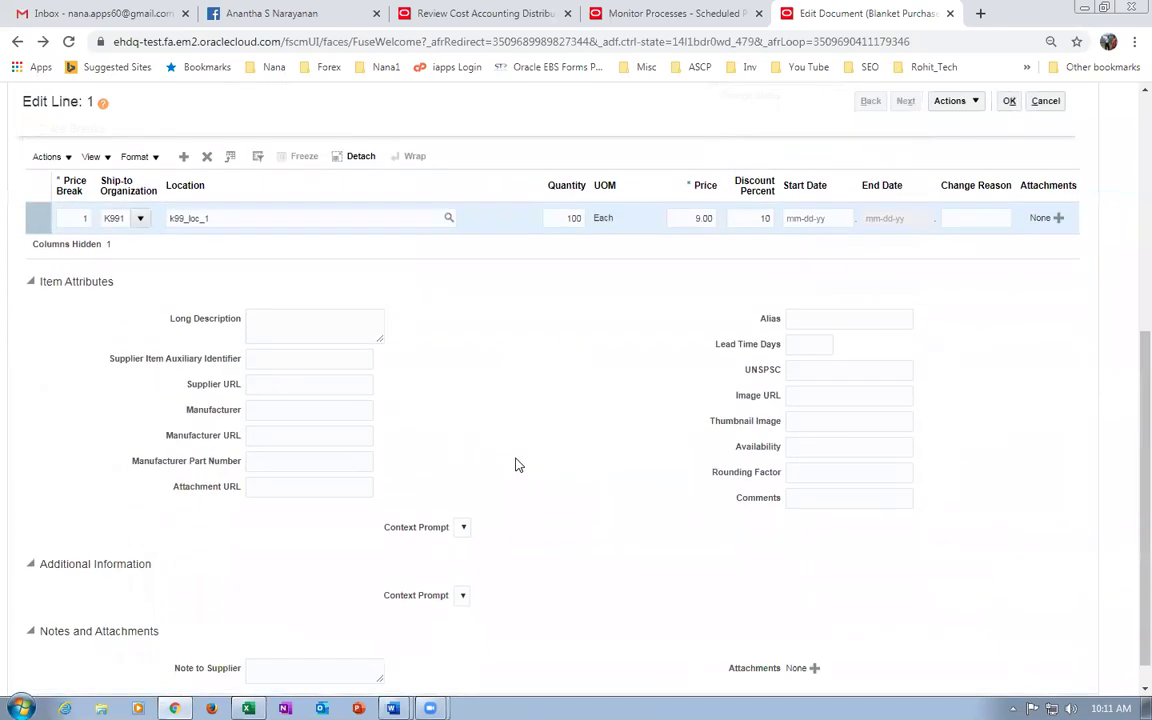
{"action": "scroll", "coordinate": [550, 340], "scroll_direction": "up", "scroll_amount": 2}
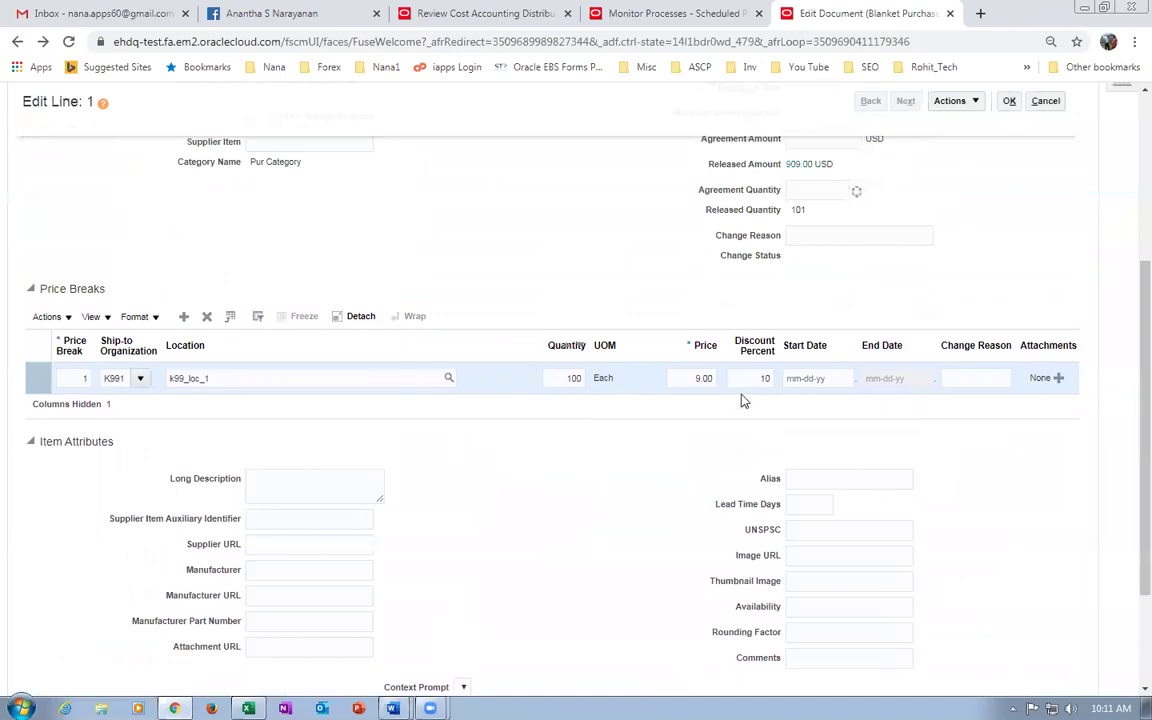
{"action": "double_click", "coordinate": [765, 378]}
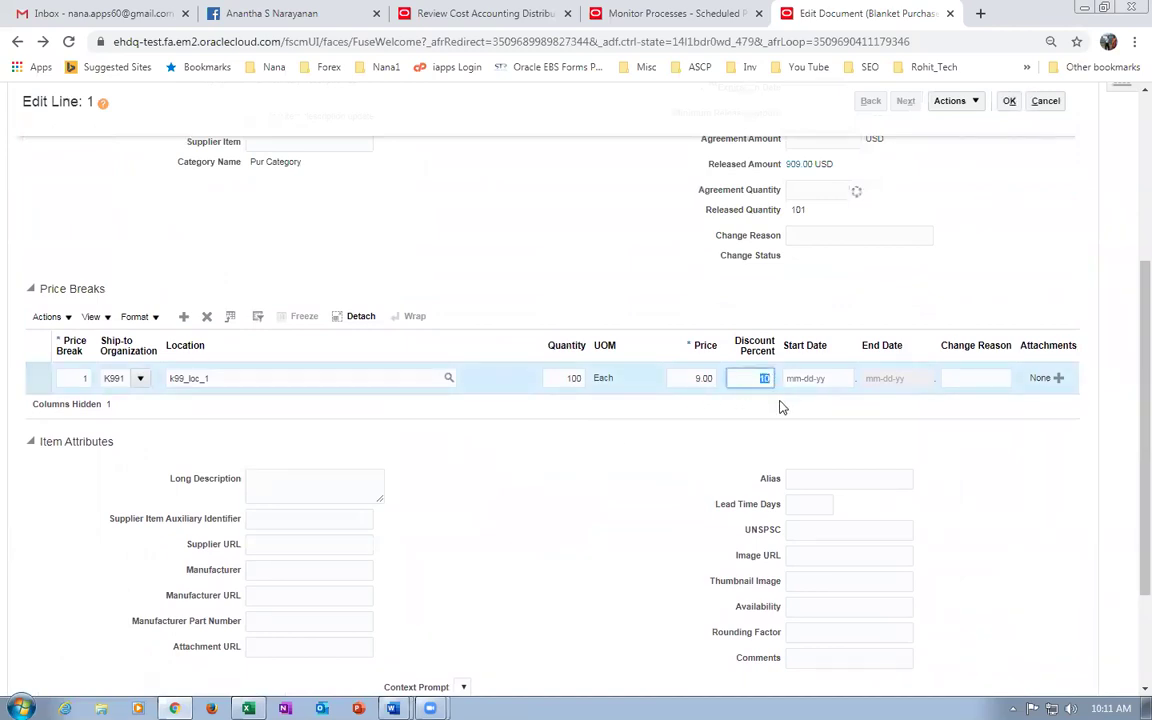
{"action": "type", "text": "20"}
{"action": "key", "text": "Tab"}
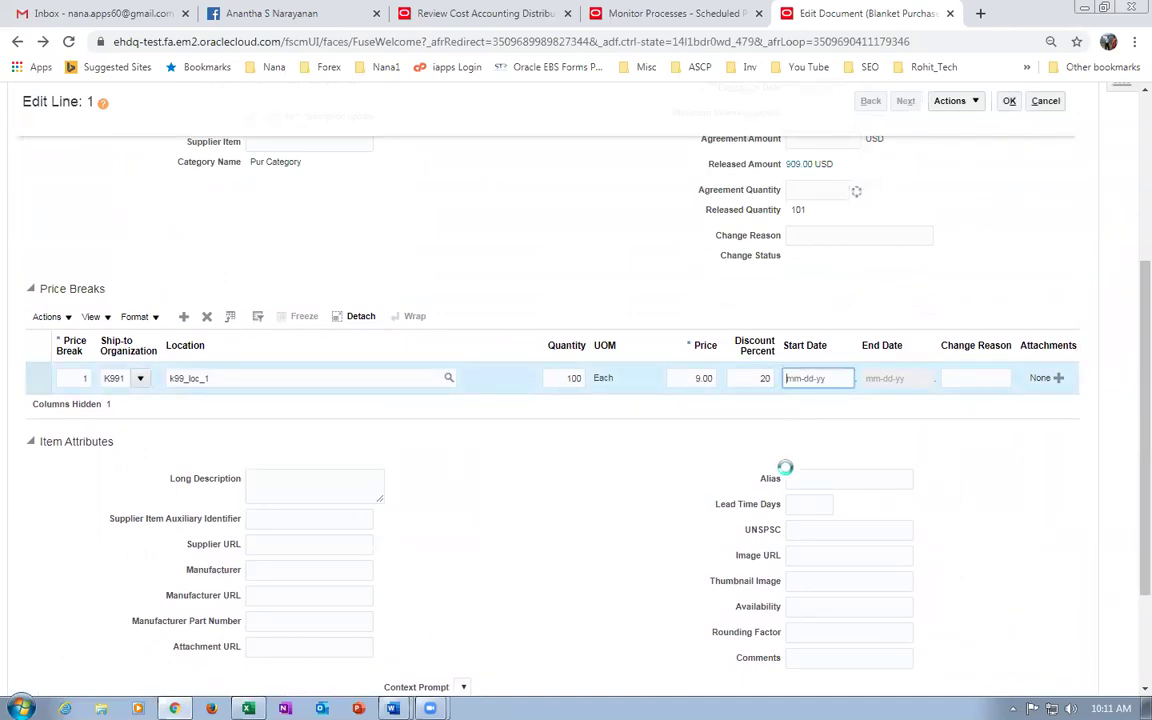
{"action": "left_click", "coordinate": [873, 457]}
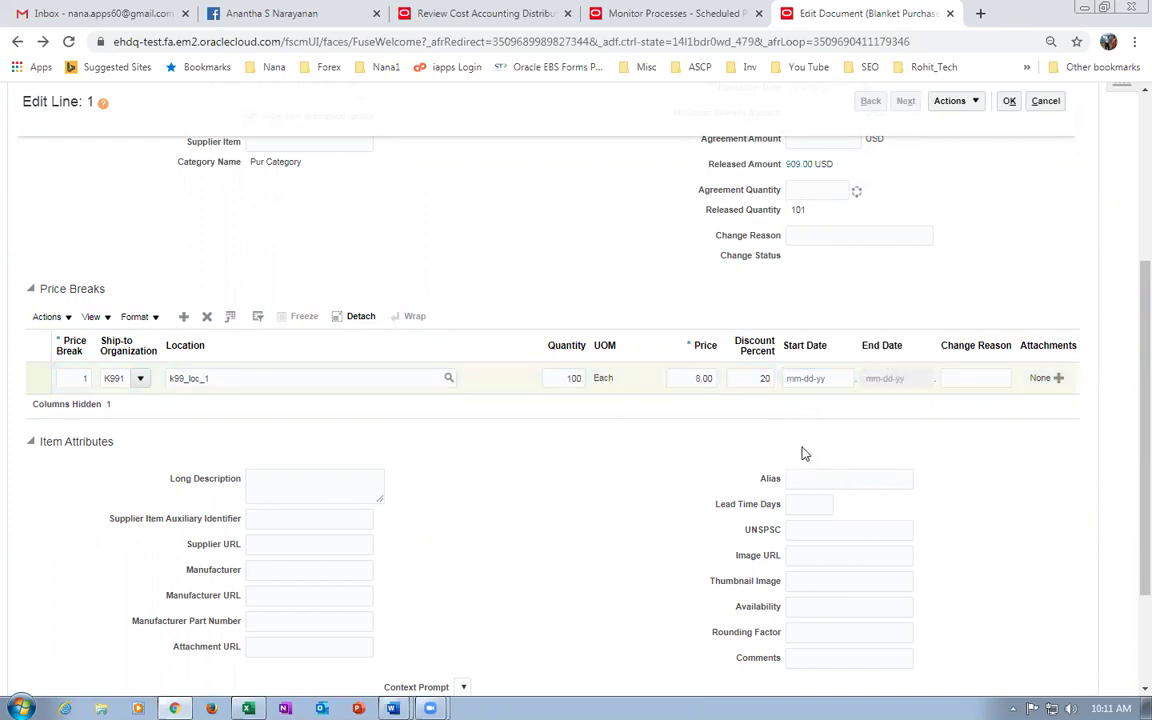
{"action": "scroll", "coordinate": [955, 297], "scroll_direction": "up", "scroll_amount": 2}
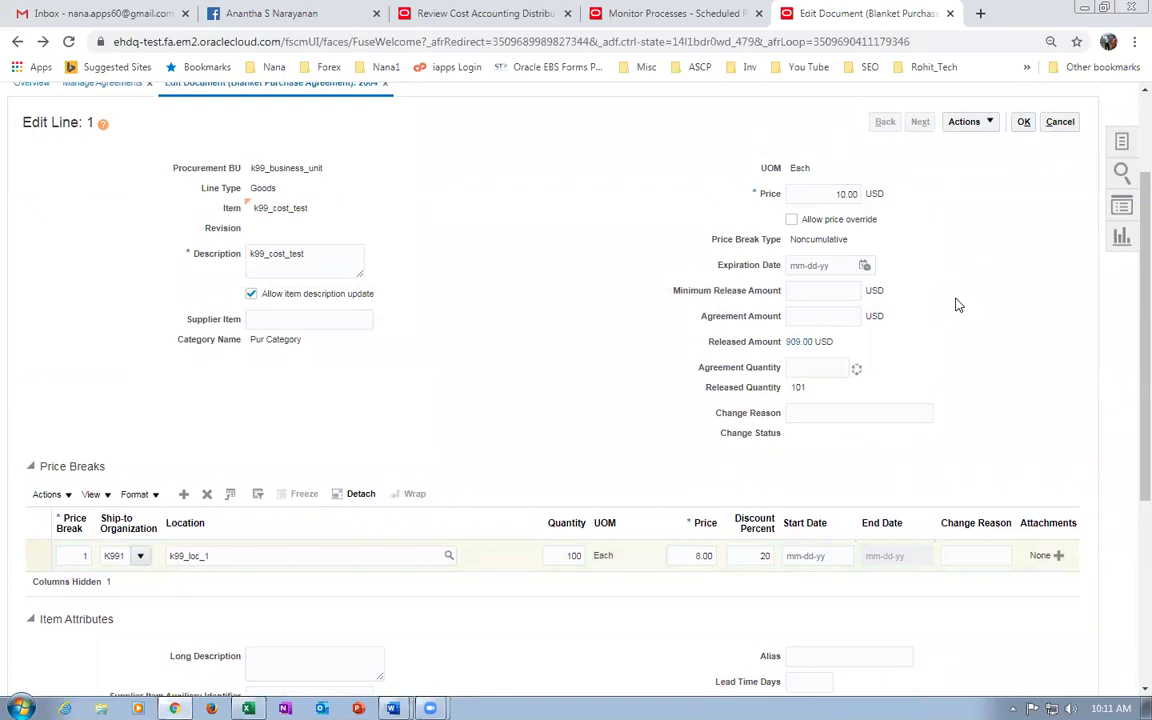
{"action": "left_click", "coordinate": [1024, 124]}
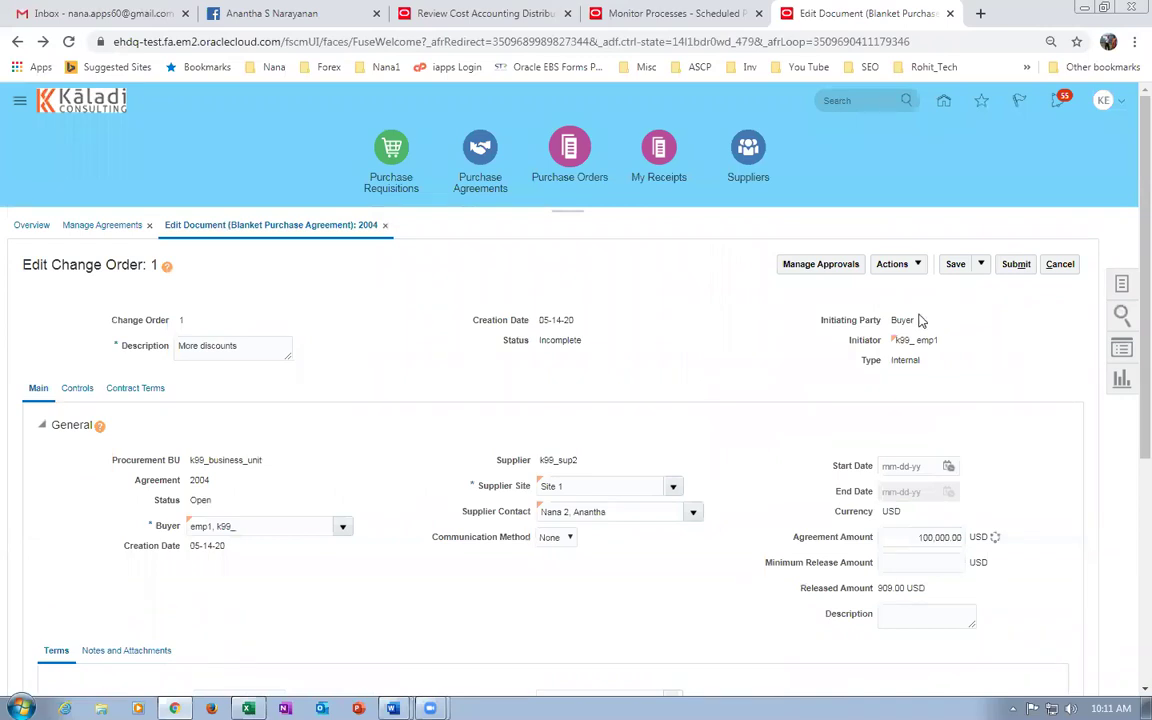
{"action": "left_click", "coordinate": [1016, 264]}
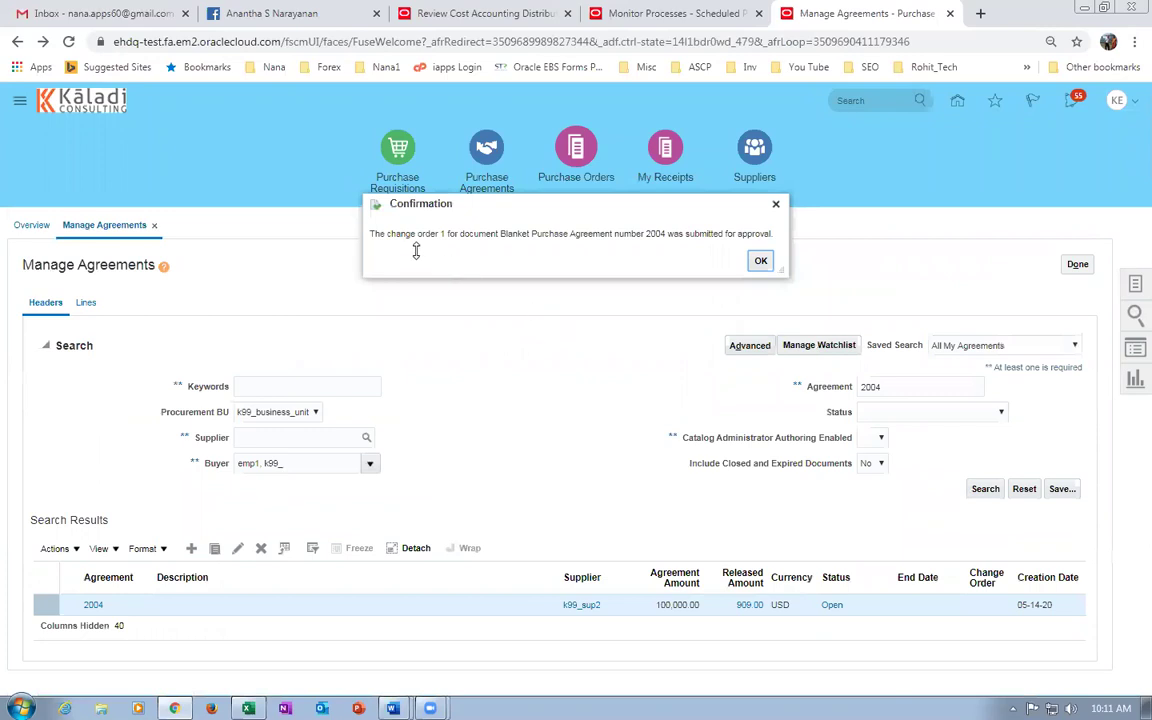
Dismiss the change order submission confirmation and return to the overview.
{"action": "left_click_drag", "start_coordinate": [406, 229], "coordinate": [758, 260]}
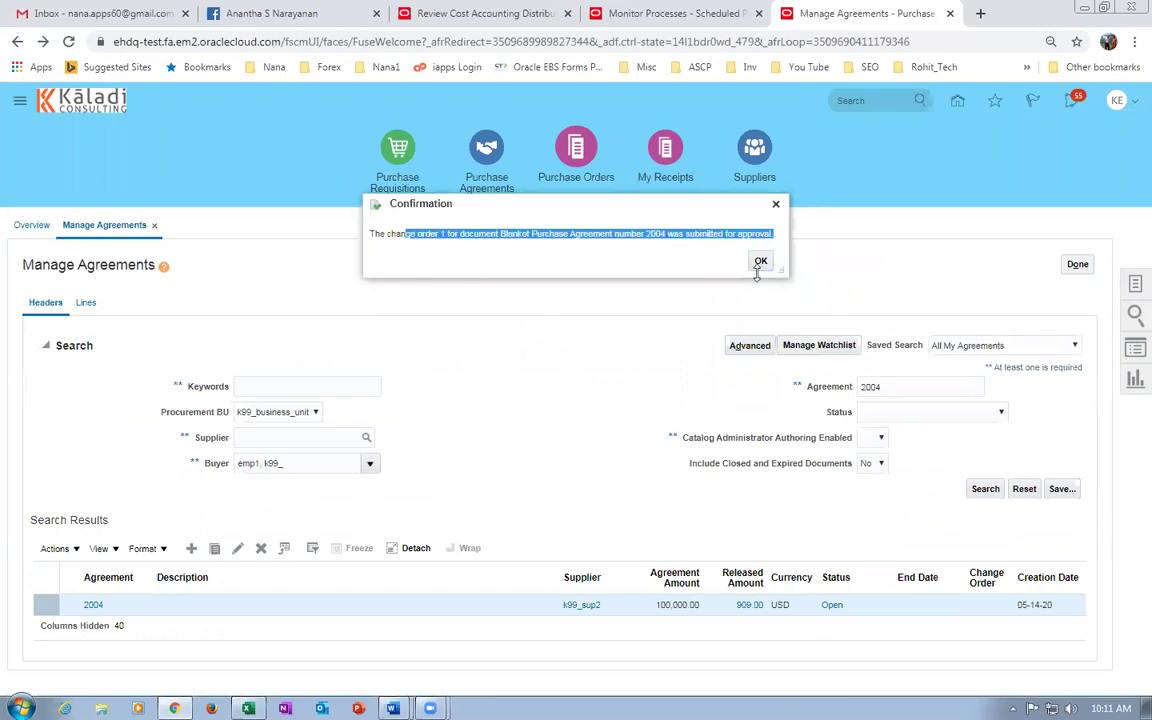
{"action": "left_click", "coordinate": [758, 260]}
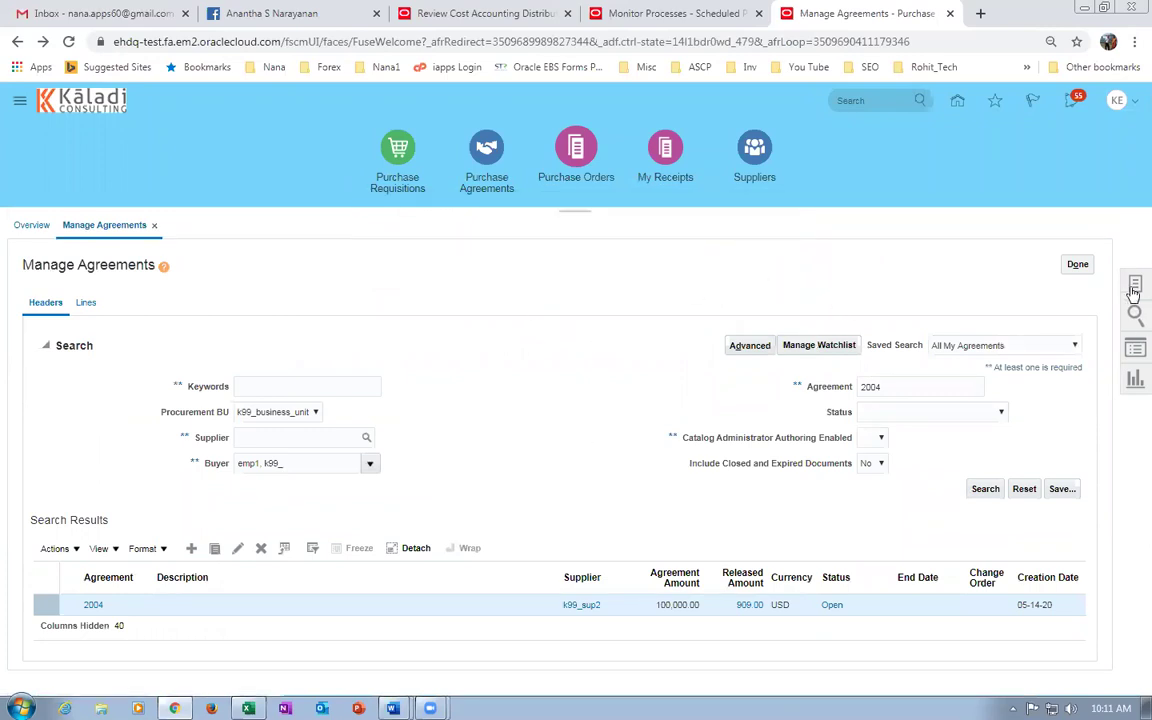
{"action": "left_click", "coordinate": [1078, 266]}
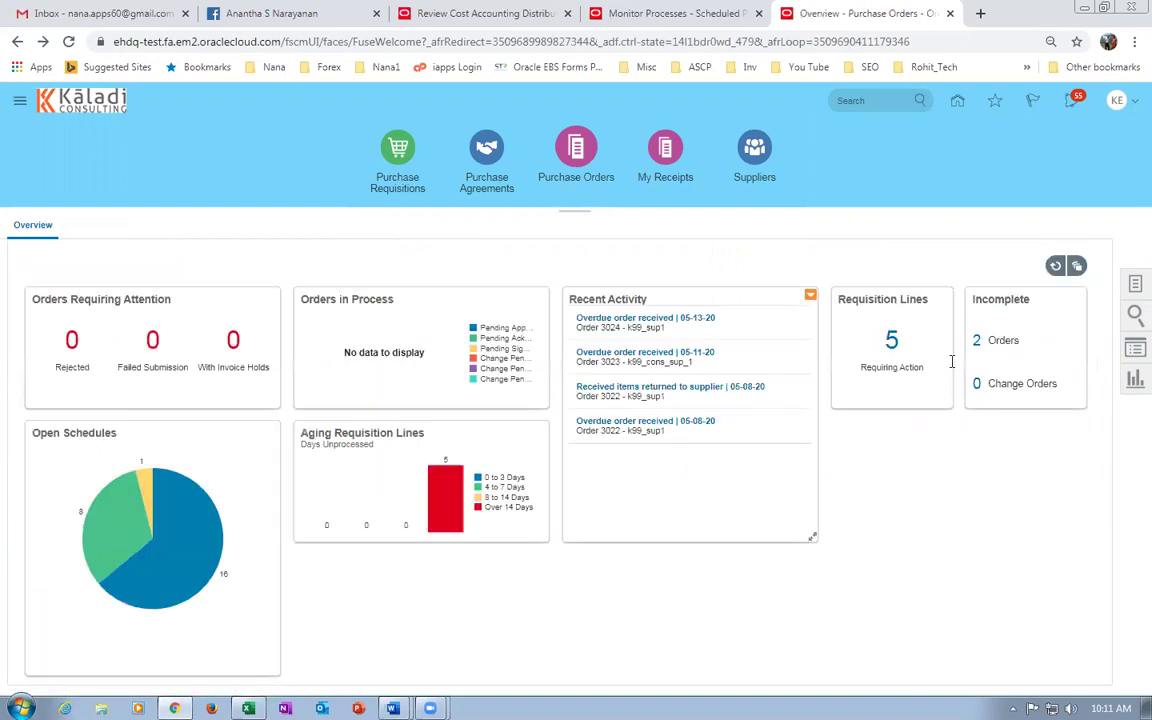
Search agreement 2004 and check its pending change order 1 notice.
{"action": "left_click", "coordinate": [1133, 286]}
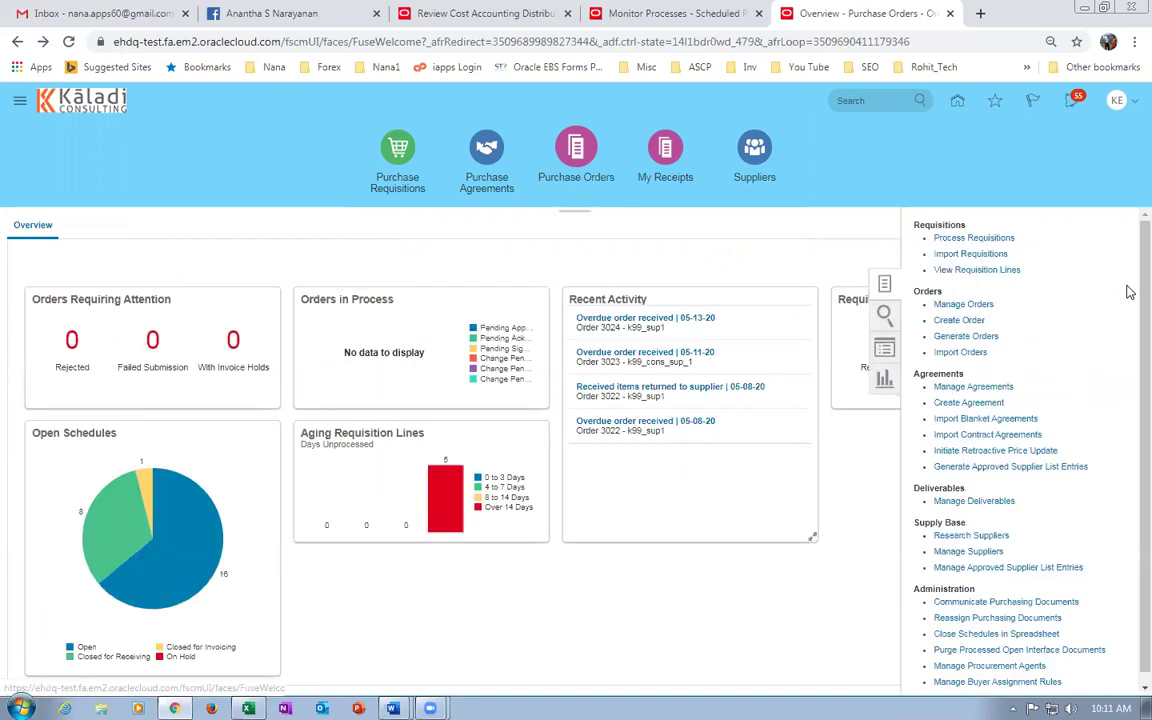
{"action": "left_click", "coordinate": [975, 386]}
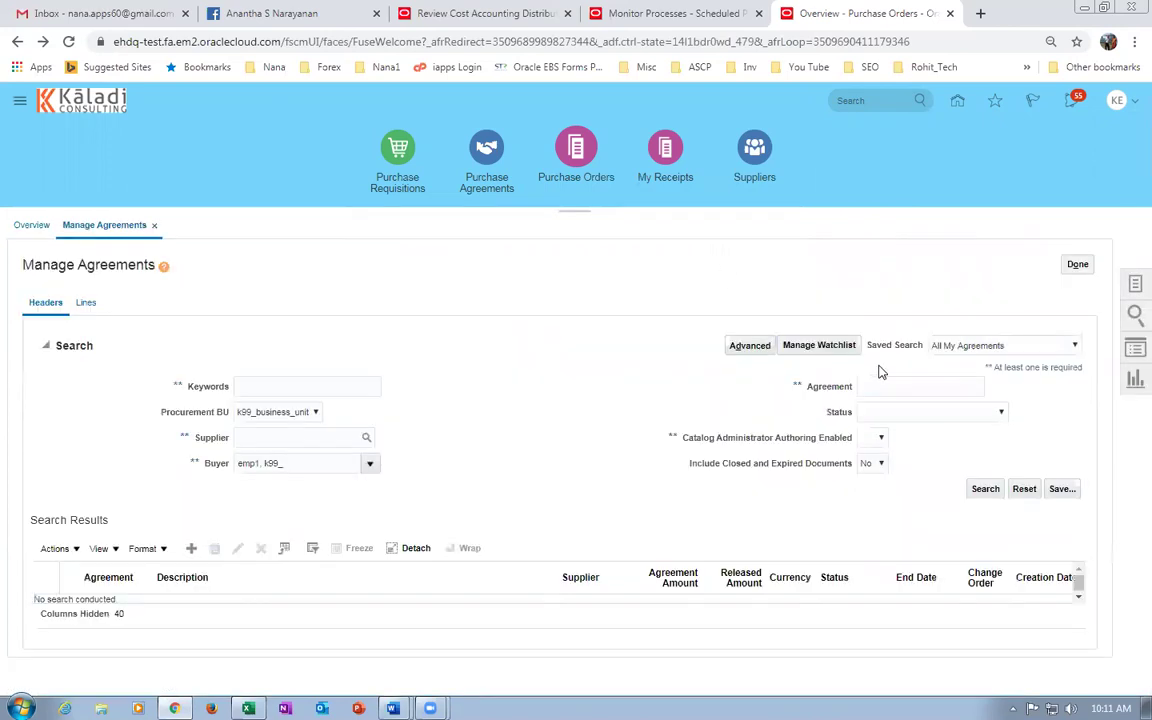
{"action": "left_click", "coordinate": [889, 384]}
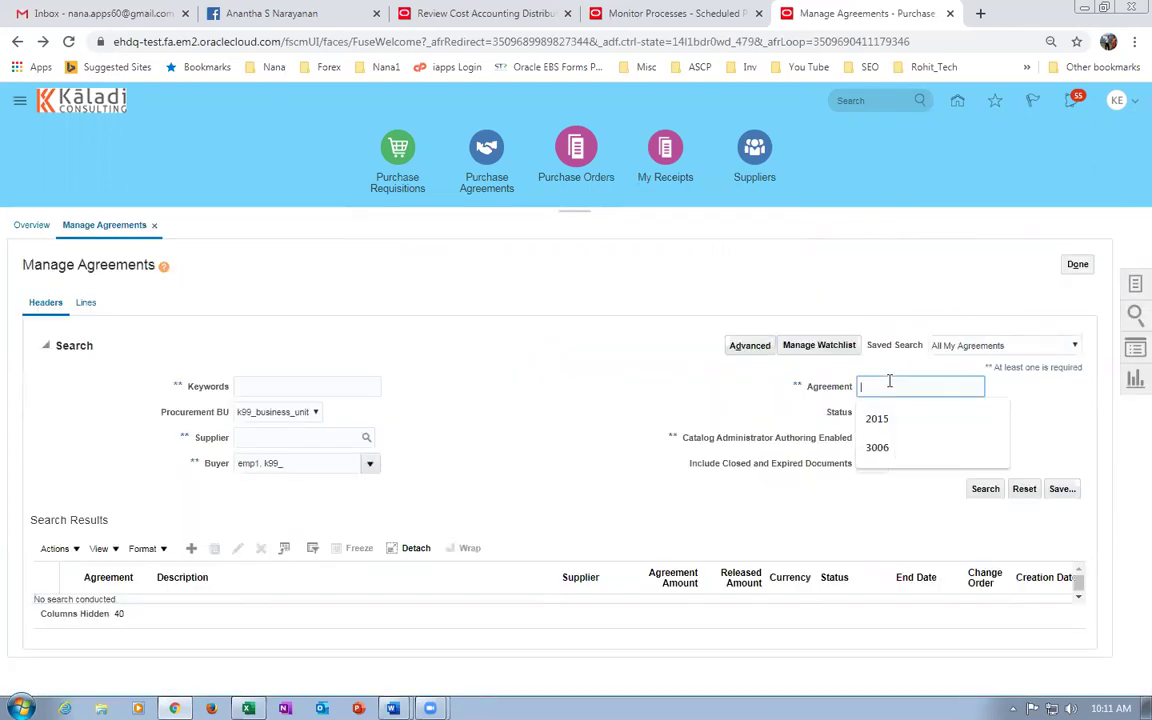
{"action": "type", "text": "2004"}
{"action": "left_click", "coordinate": [983, 488]}
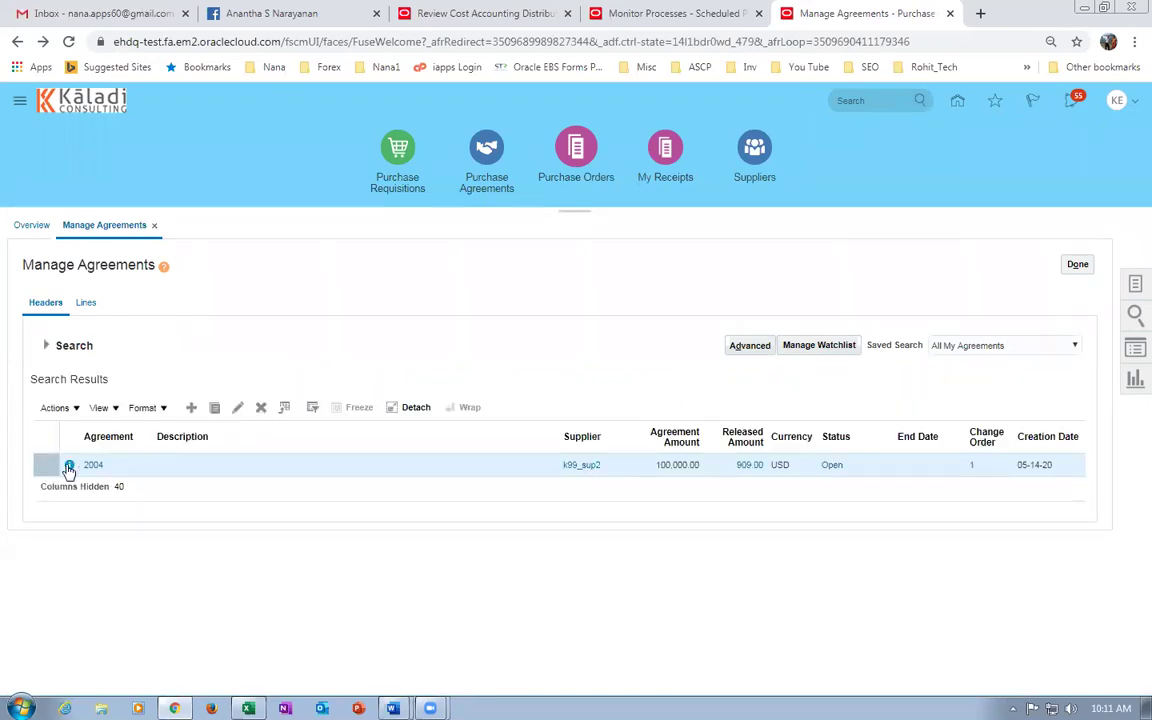
{"action": "mouse_move", "coordinate": [69, 468]}
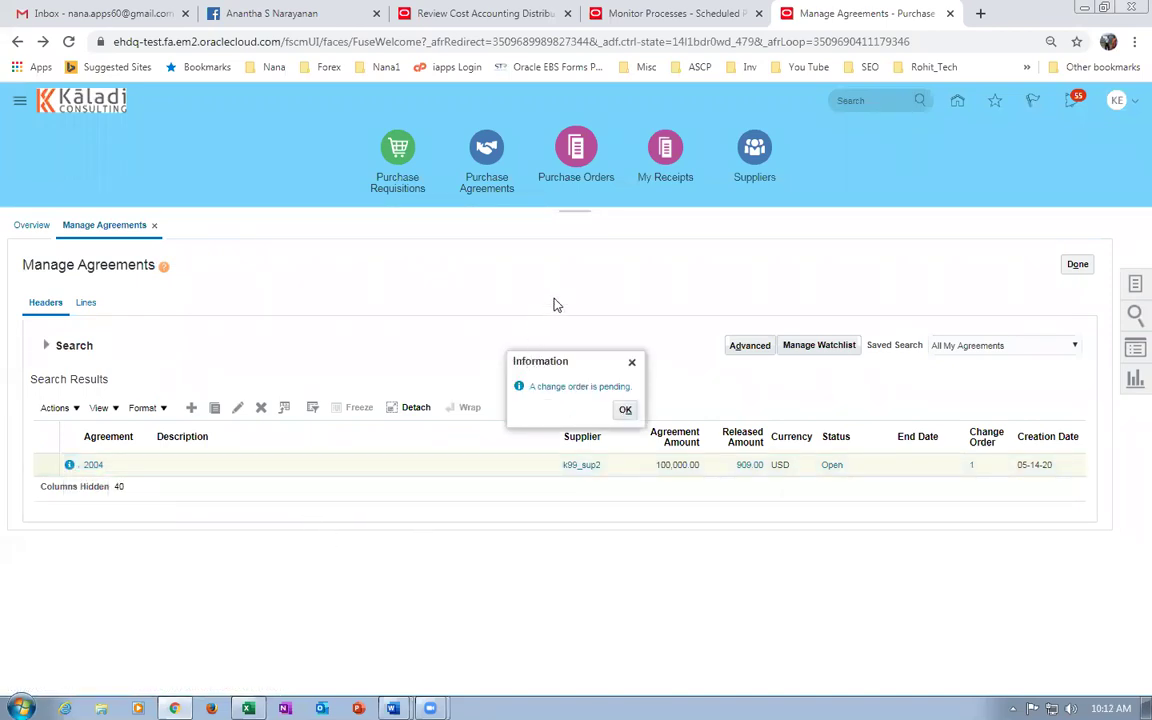
{"action": "left_click", "coordinate": [622, 407]}
{"action": "left_click", "coordinate": [1084, 268]}
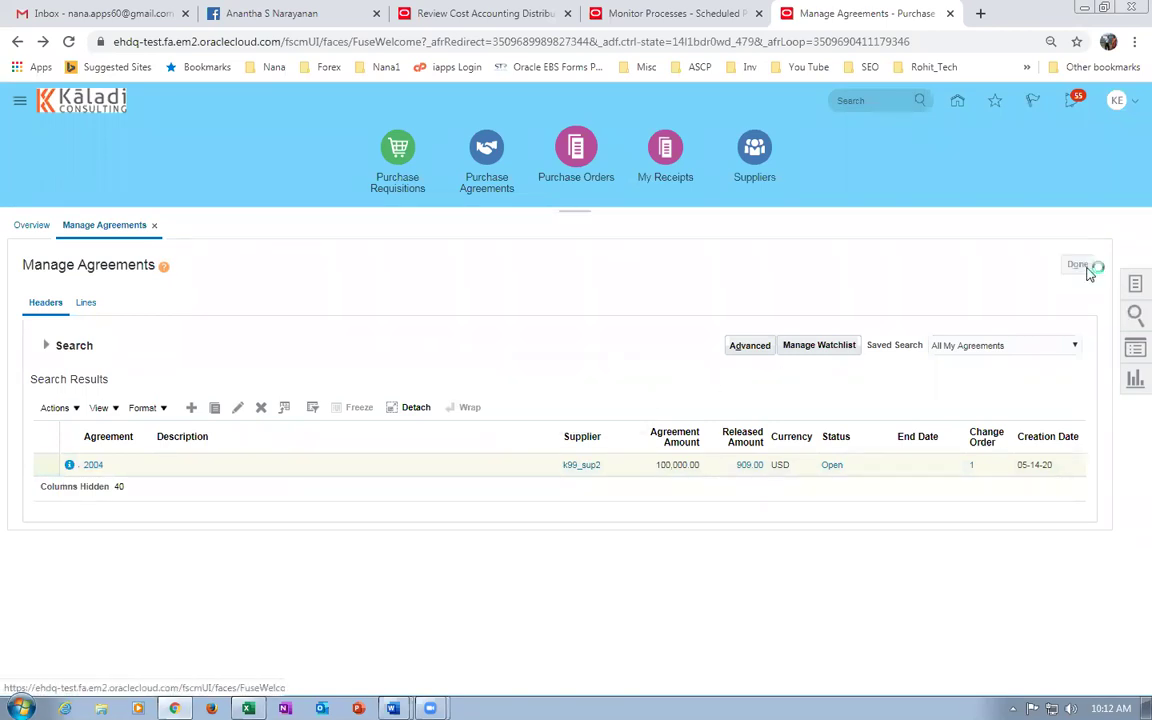
{"action": "left_click", "coordinate": [1132, 286]}
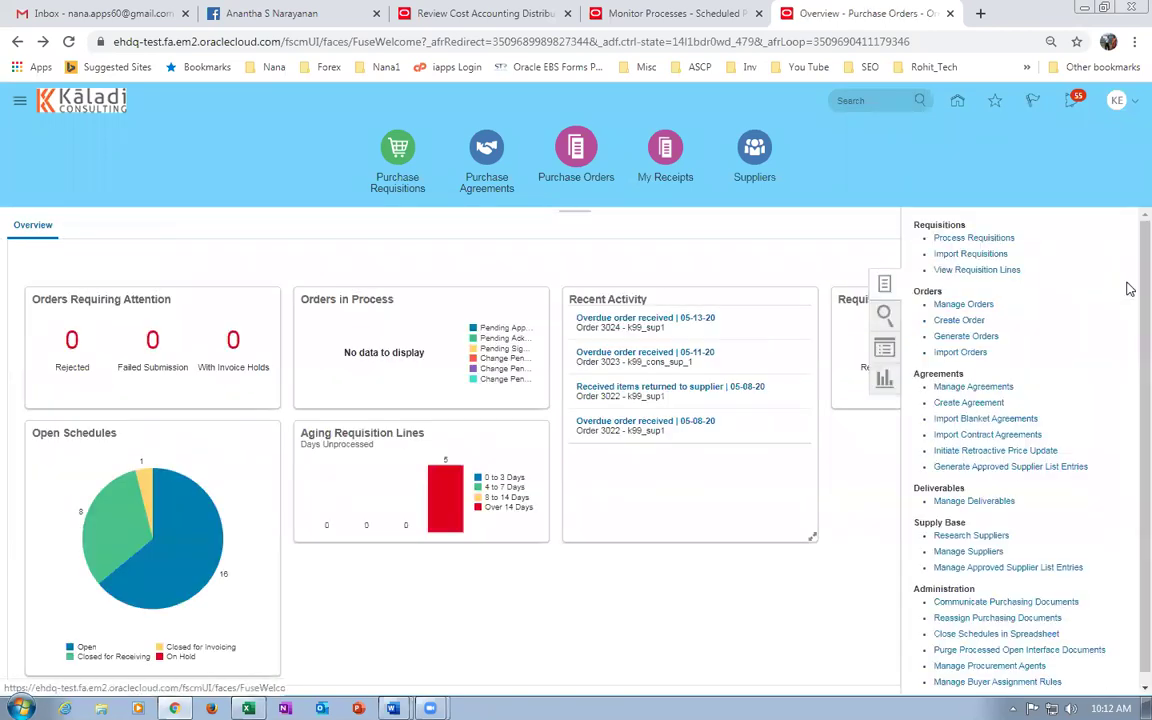
Search Manage Orders for order 3026, showing it Open at 909.00 USD for k99_sup2.
{"action": "left_click", "coordinate": [968, 304]}
{"action": "left_click", "coordinate": [818, 388]}
{"action": "type", "text": "3024"}
{"action": "key", "text": "Tab"}
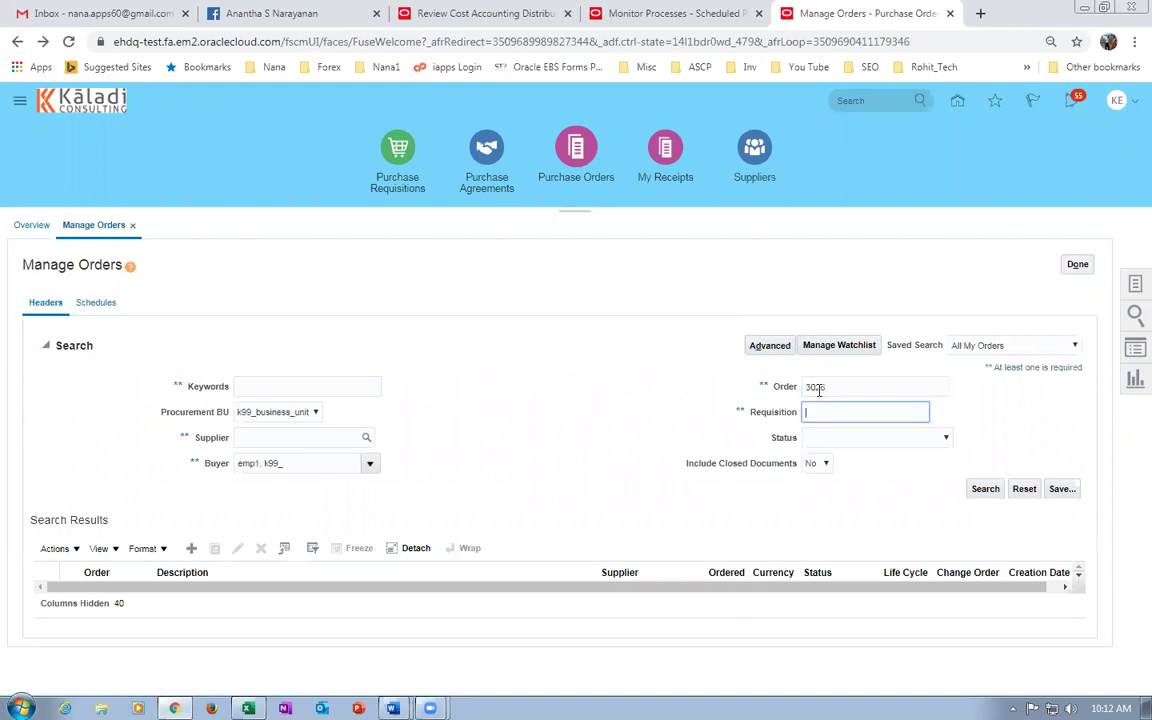
{"action": "left_click", "coordinate": [985, 488]}
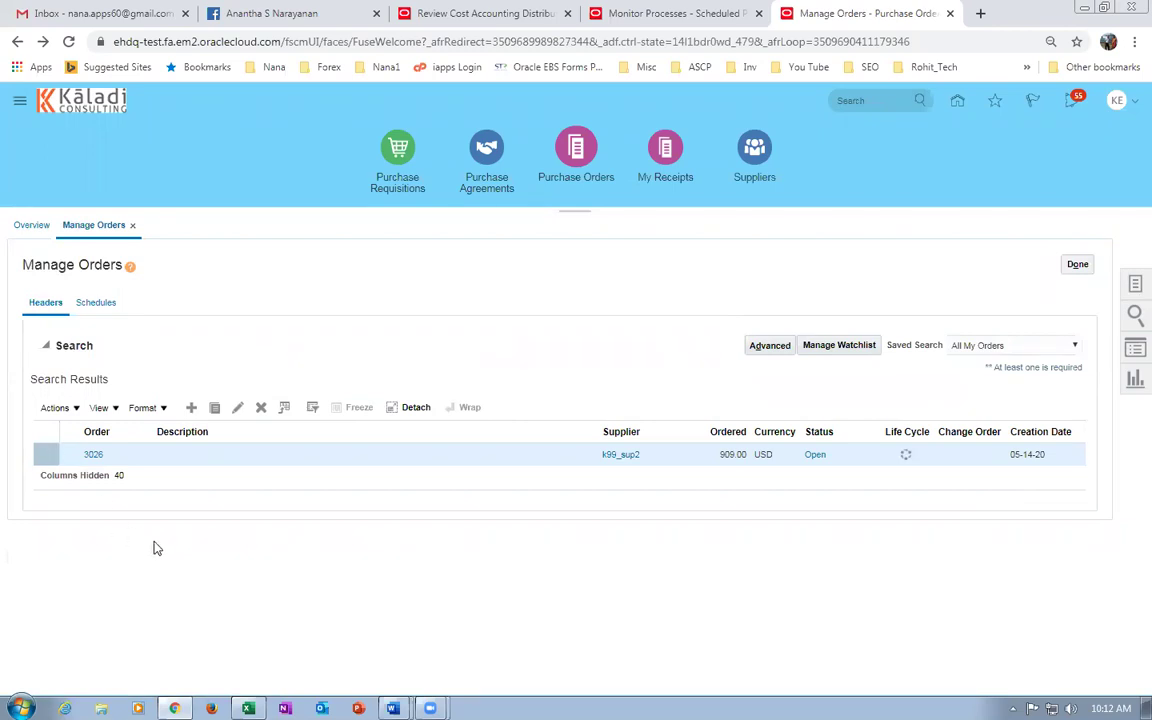
{"action": "left_click", "coordinate": [45, 346]}
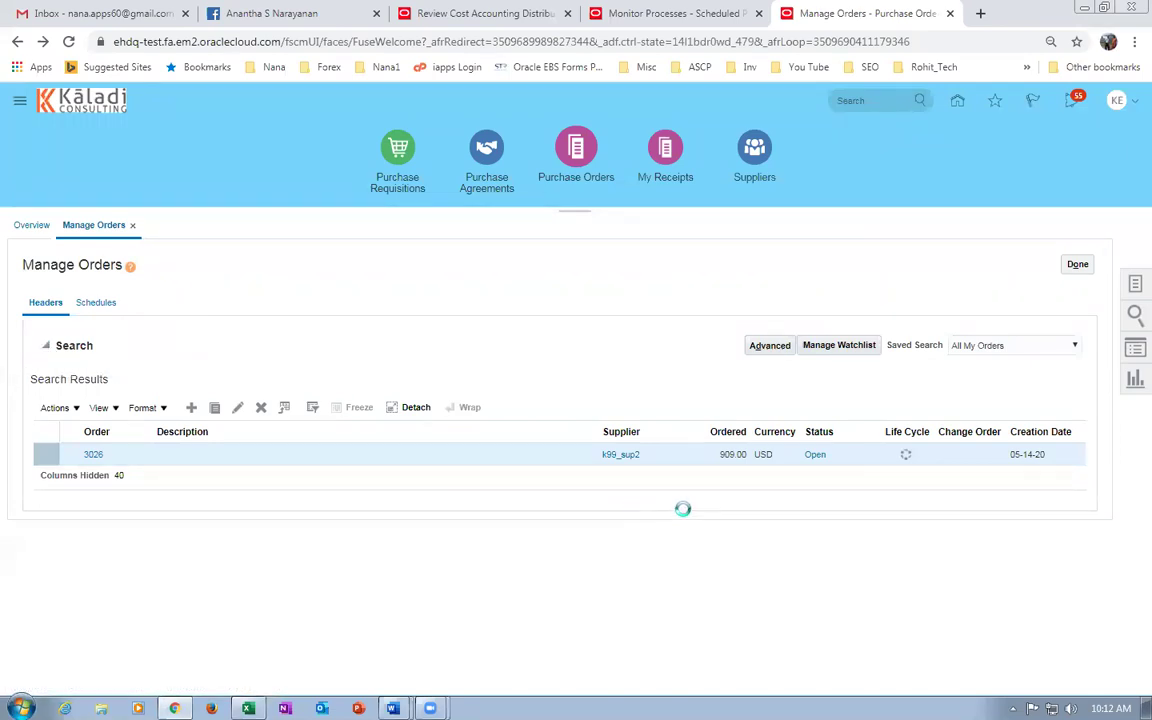
{"action": "left_click", "coordinate": [982, 489]}
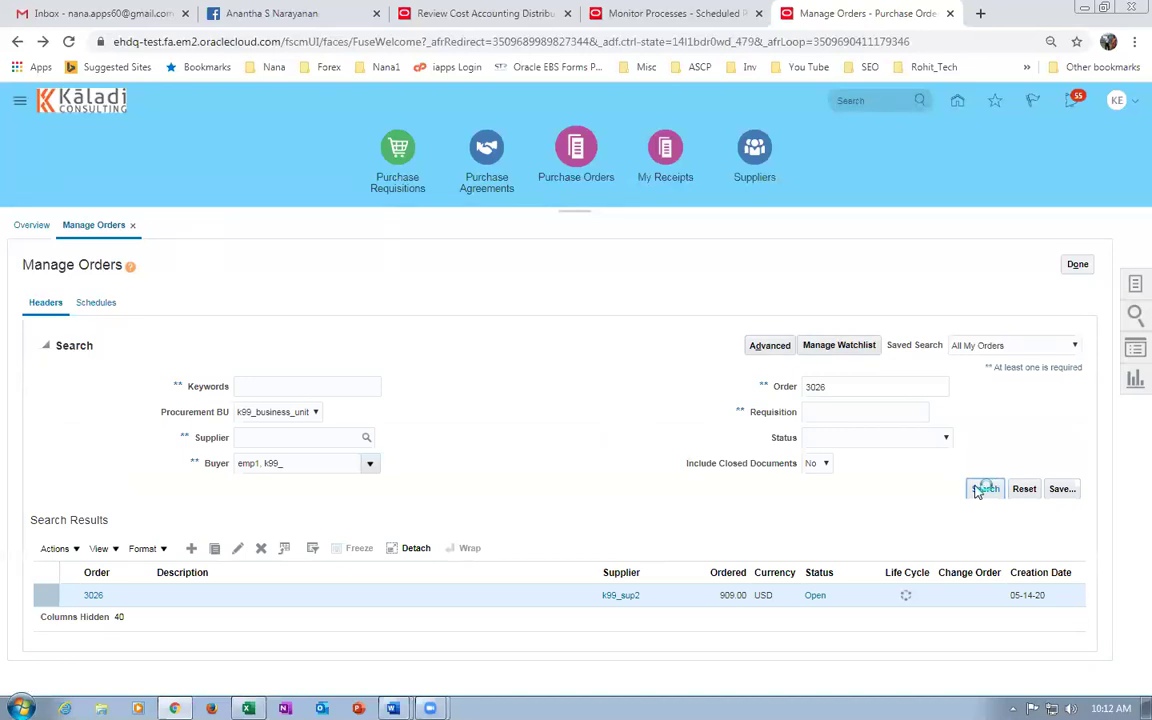
{"action": "left_click", "coordinate": [45, 345]}
{"action": "left_click", "coordinate": [990, 494]}
View order 3026's pending change order 1 notice and refresh the search.
{"action": "left_click", "coordinate": [69, 596]}
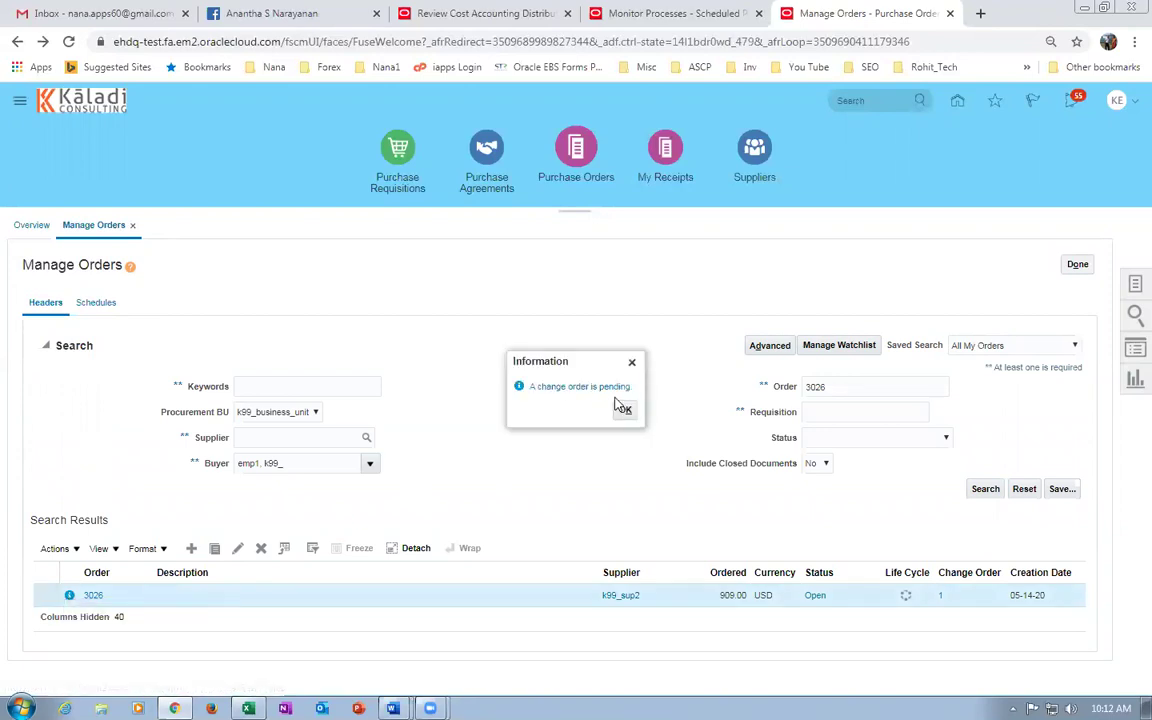
{"action": "left_click", "coordinate": [625, 410]}
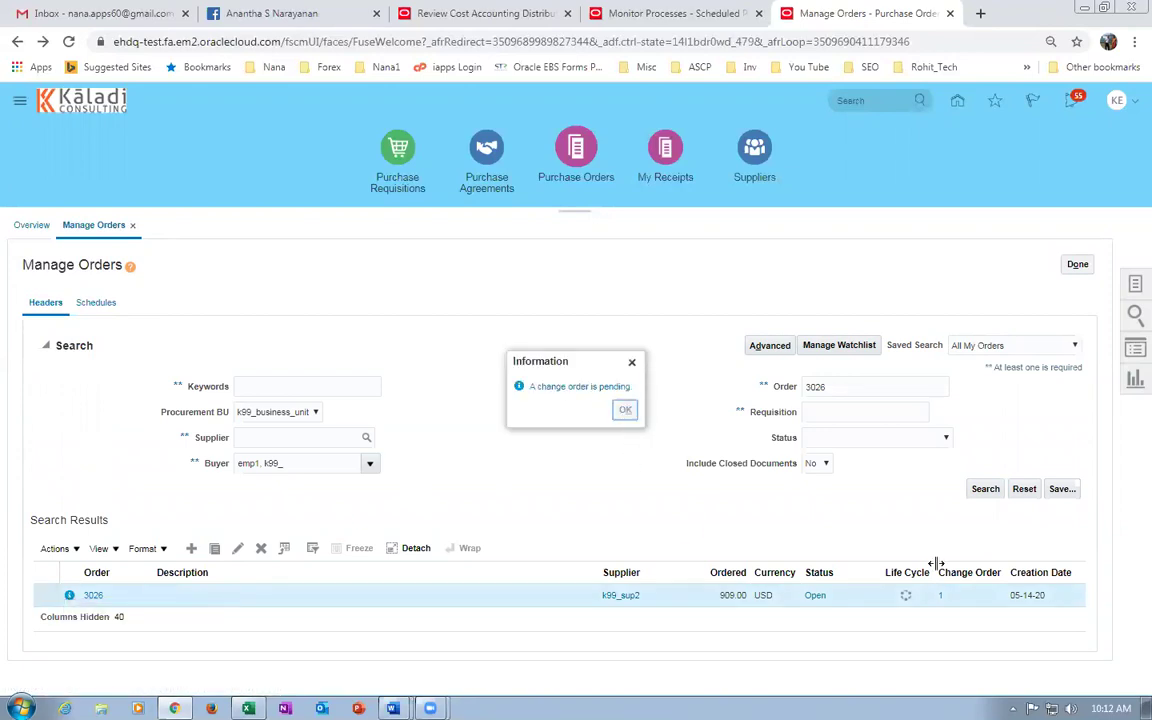
{"action": "left_click", "coordinate": [985, 489]}
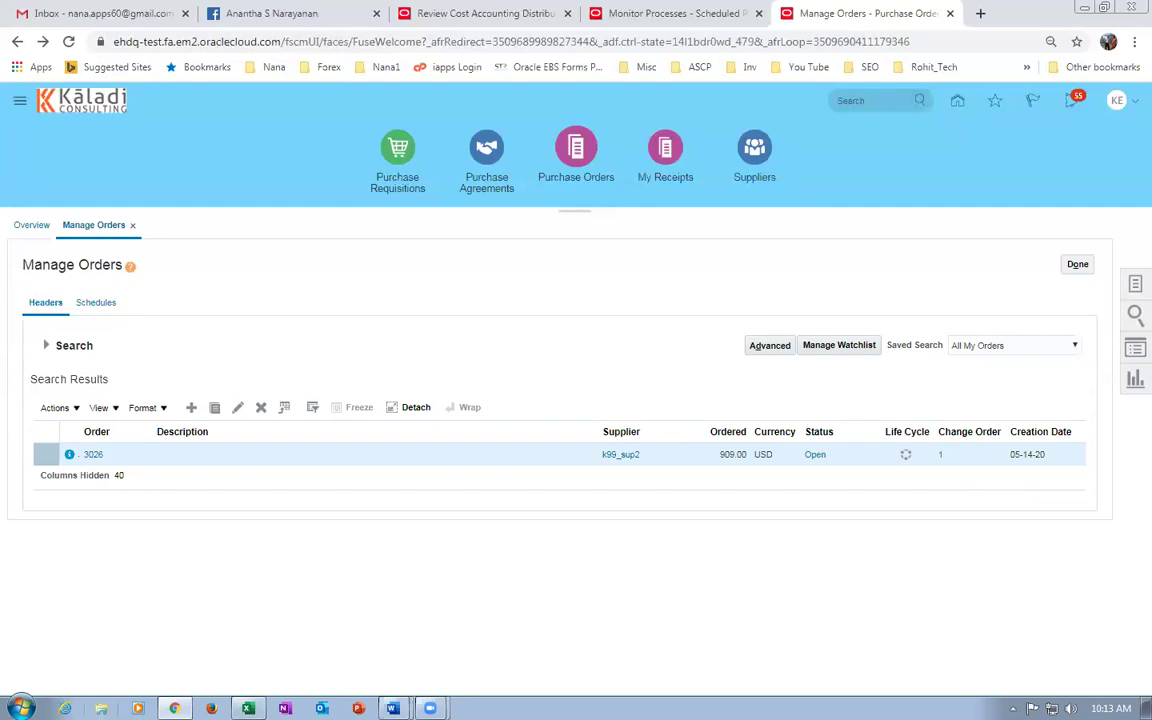
{"action": "left_click", "coordinate": [101, 708]}
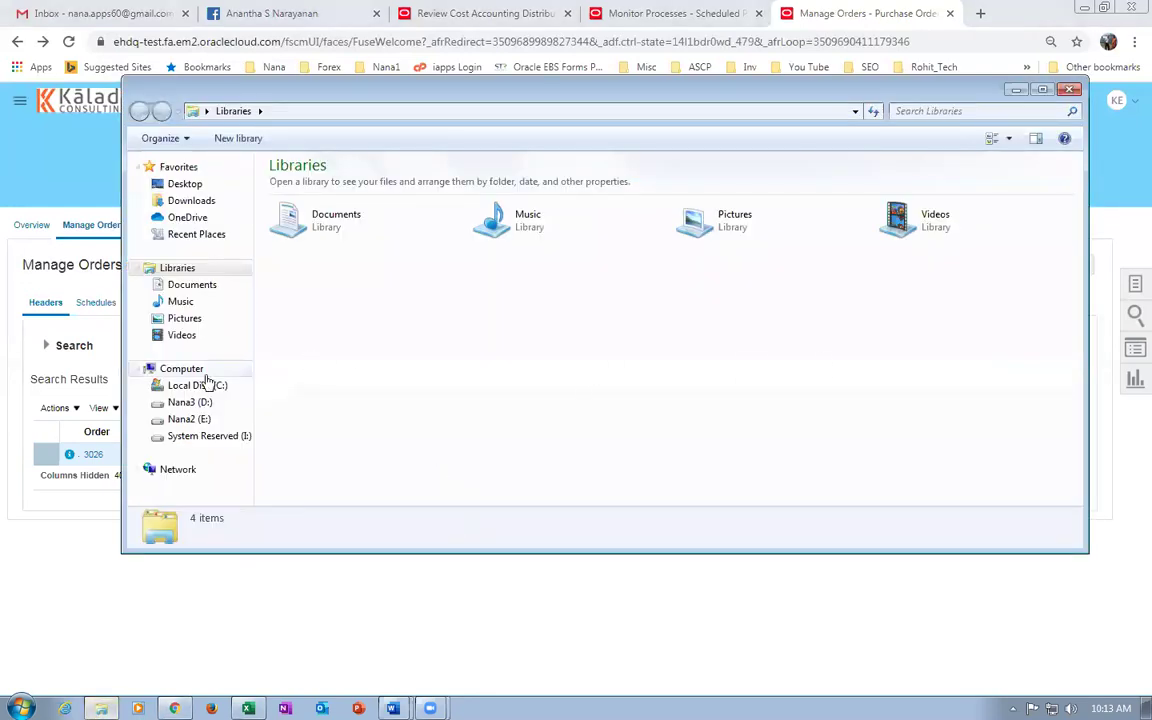
Browse the E: drive into E Business Documentation > Purchasing > R12_Purchasing.
{"action": "left_click", "coordinate": [189, 419]}
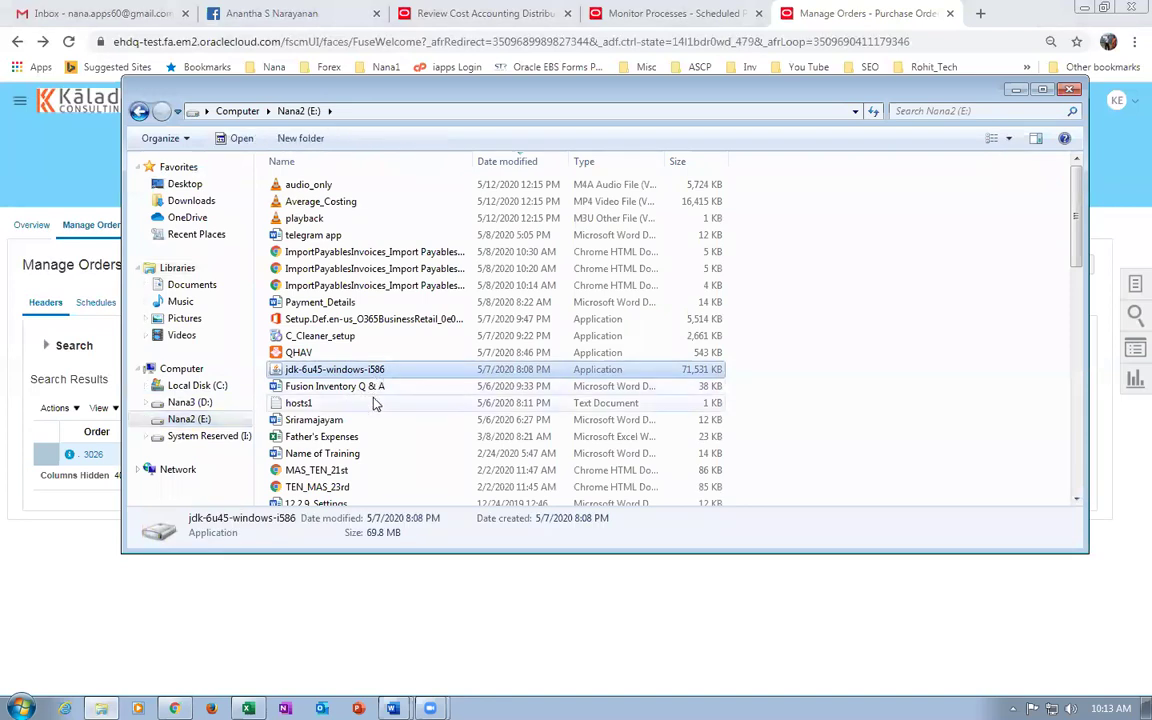
{"action": "key", "text": "e"}
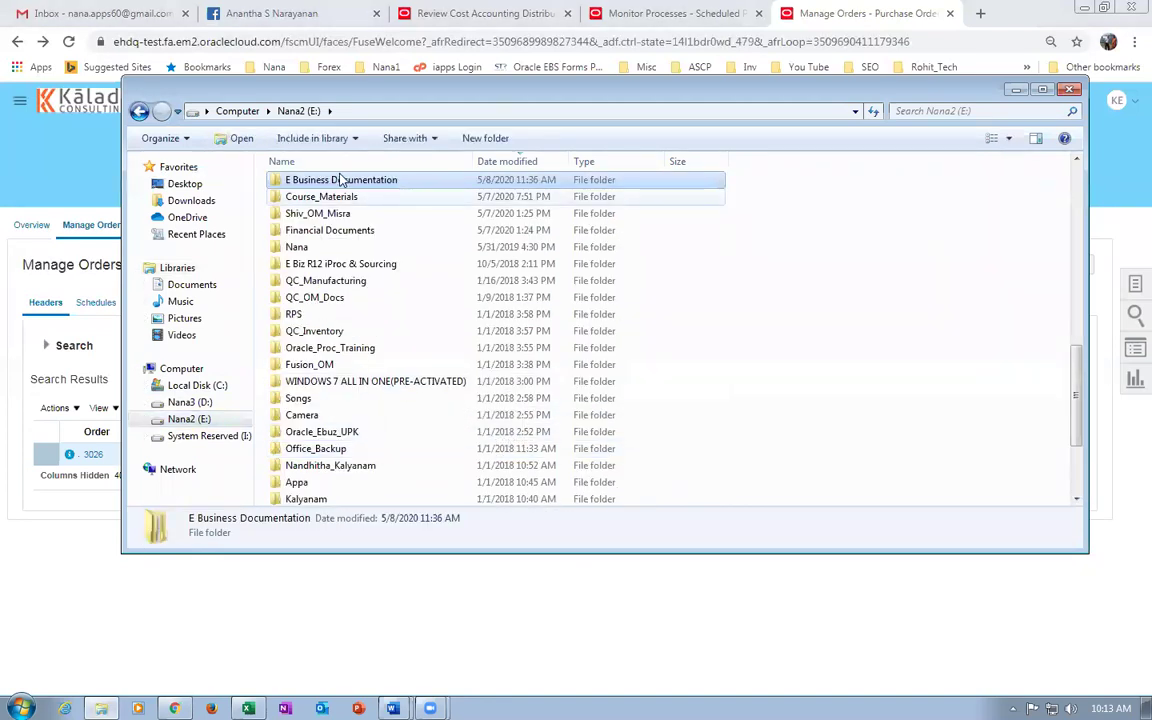
{"action": "double_click", "coordinate": [342, 180]}
{"action": "double_click", "coordinate": [310, 253]}
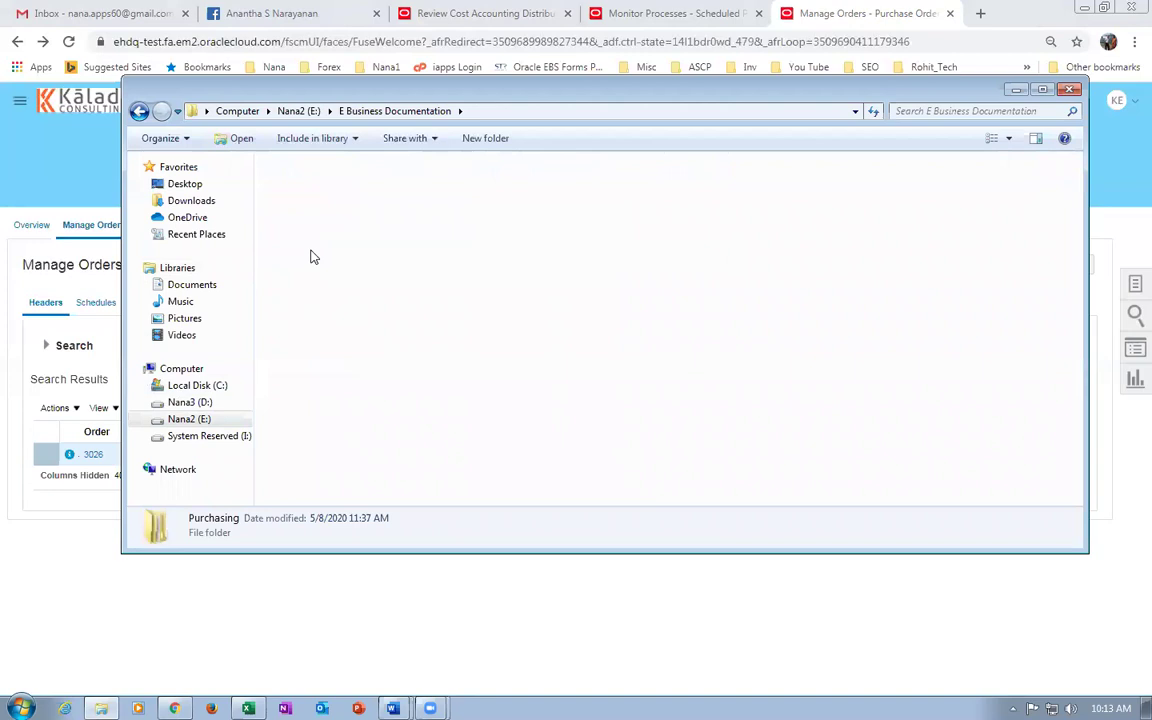
{"action": "double_click", "coordinate": [332, 186]}
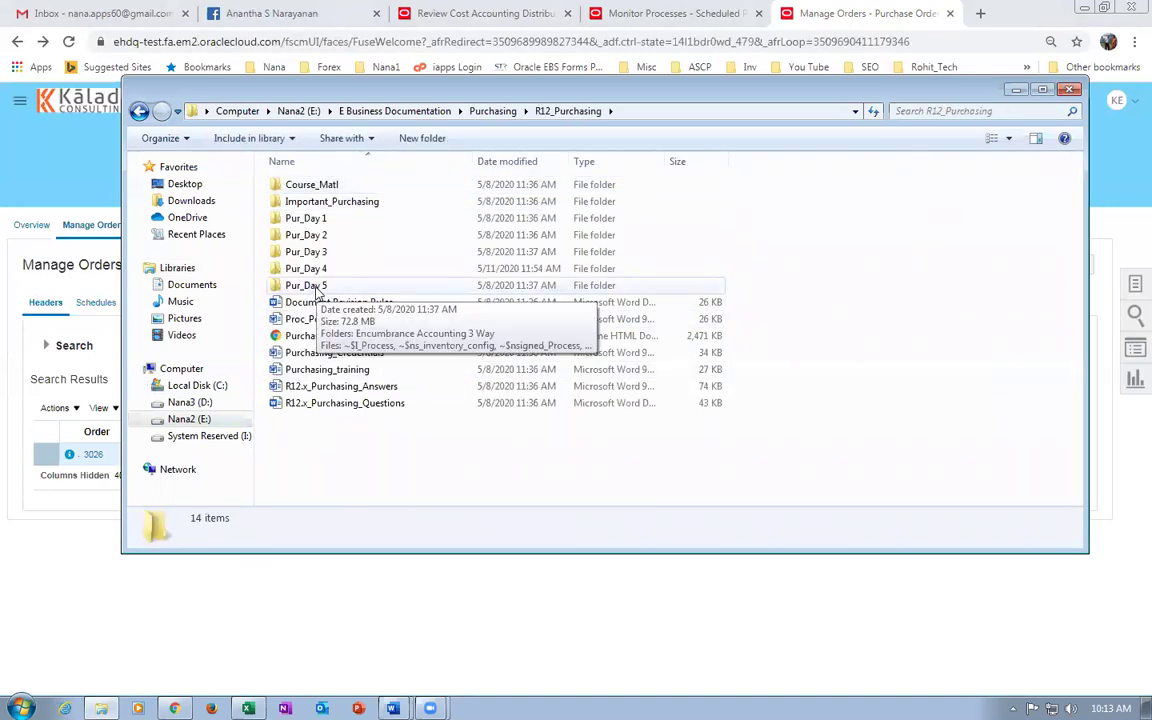
{"action": "double_click", "coordinate": [316, 287]}
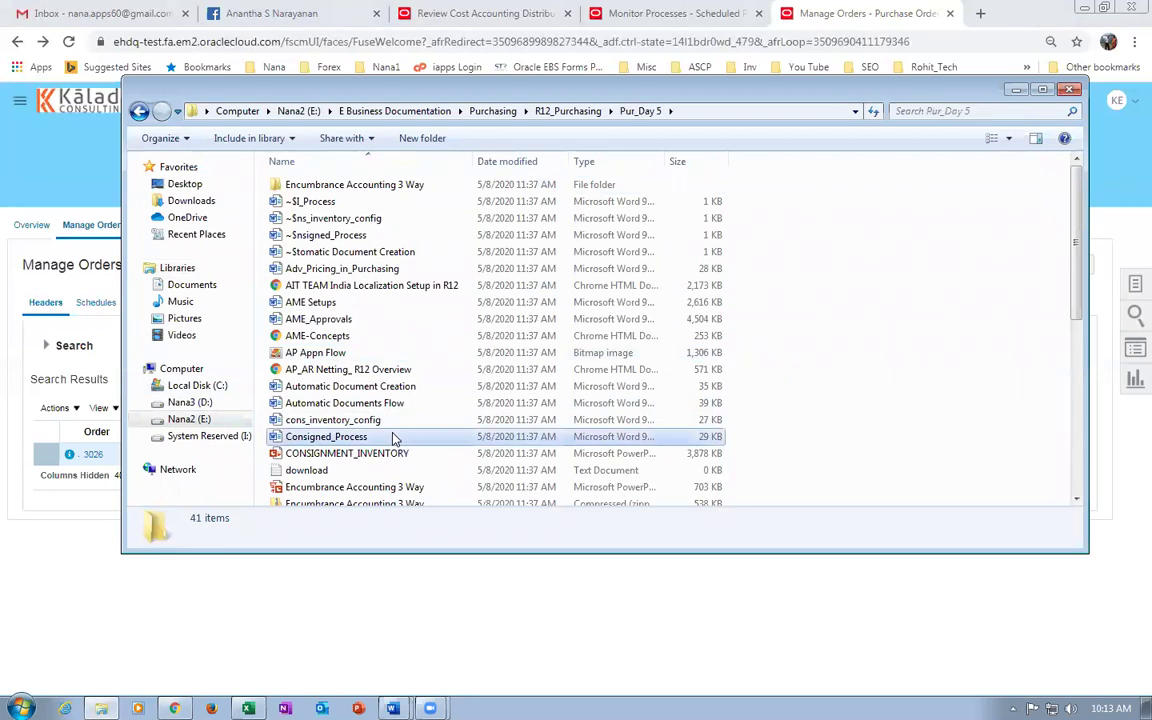
Open the Retroactive pricing presentation from the Pur_Day 4 folder.
{"action": "scroll", "coordinate": [395, 438], "scroll_direction": "down", "scroll_amount": 7}
{"action": "left_click", "coordinate": [357, 447]}
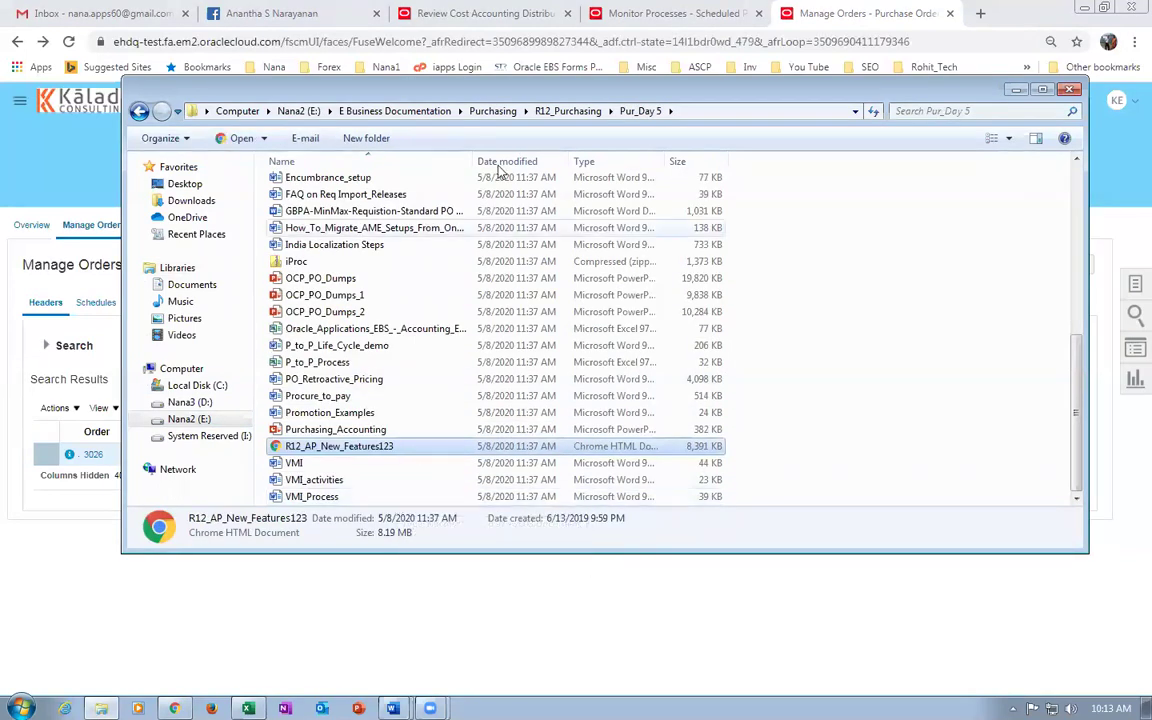
{"action": "left_click", "coordinate": [568, 111]}
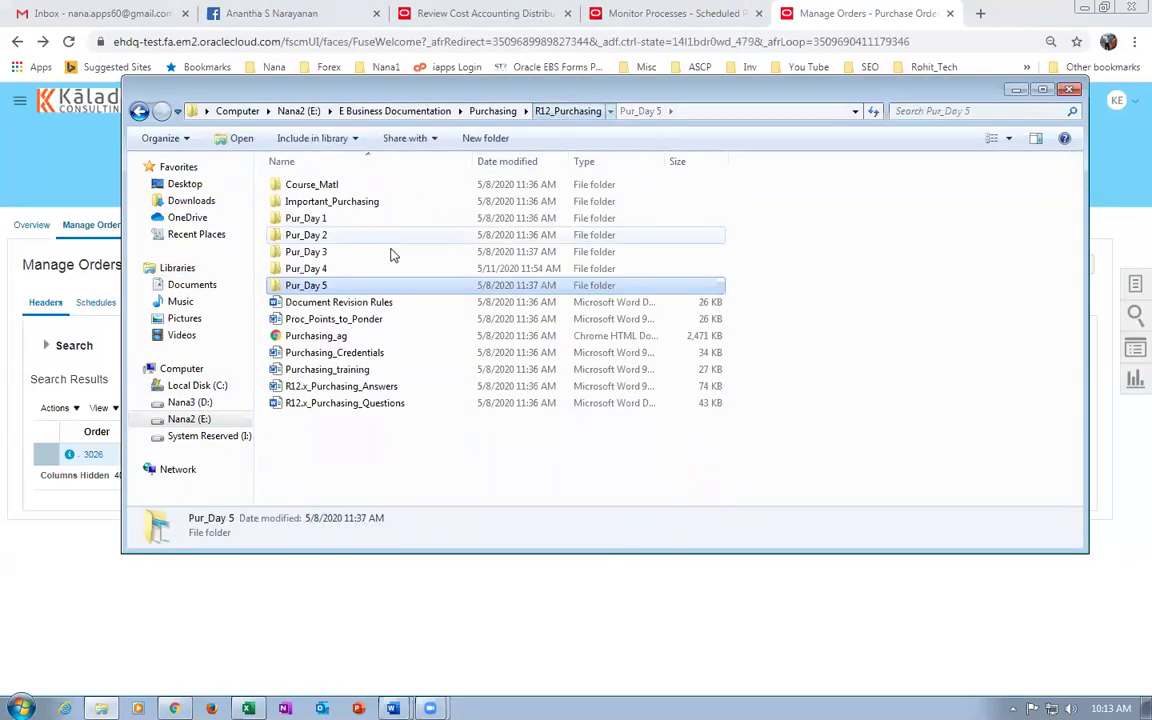
{"action": "double_click", "coordinate": [350, 270]}
{"action": "scroll", "coordinate": [355, 380], "scroll_direction": "down", "scroll_amount": 3}
{"action": "left_click", "coordinate": [355, 380]}
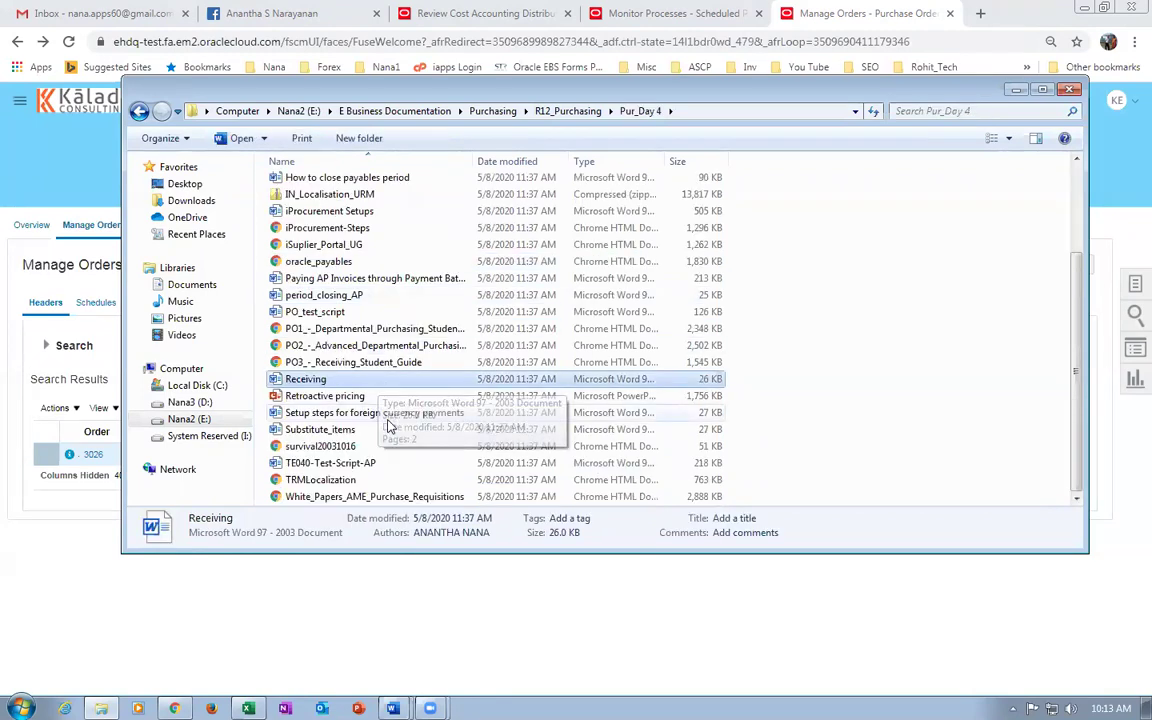
{"action": "left_click", "coordinate": [377, 398]}
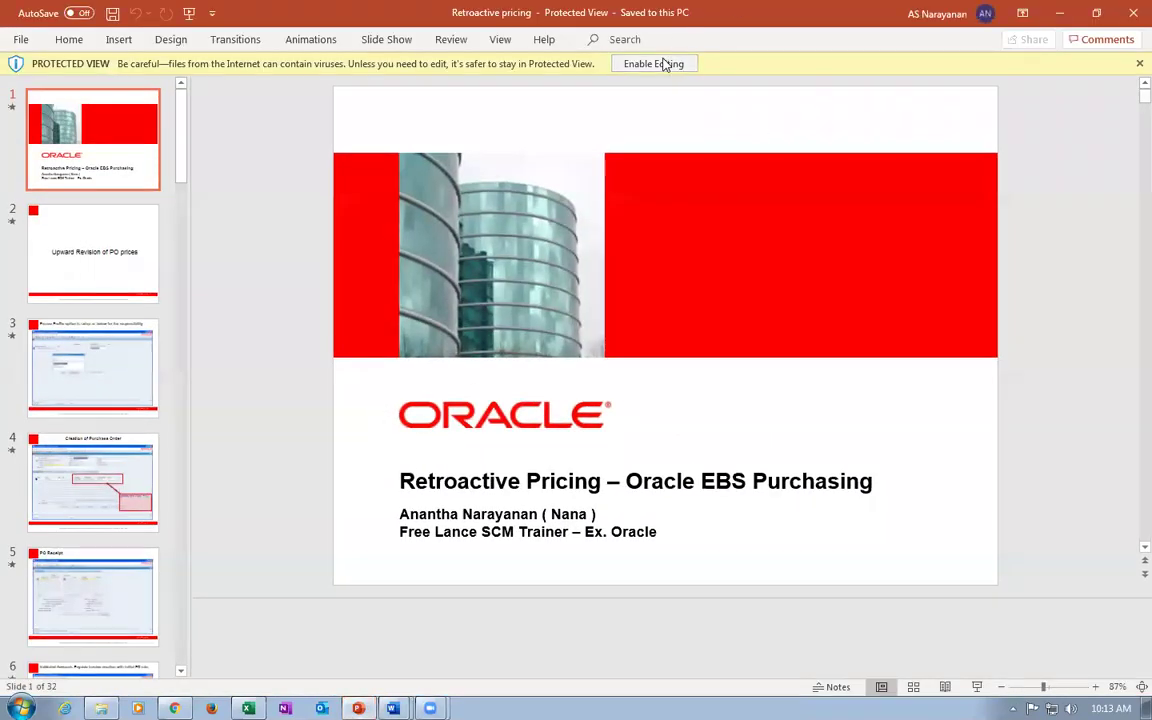
Enable editing on the Retroactive pricing presentation, leaving Protected View.
{"action": "left_click", "coordinate": [663, 64]}
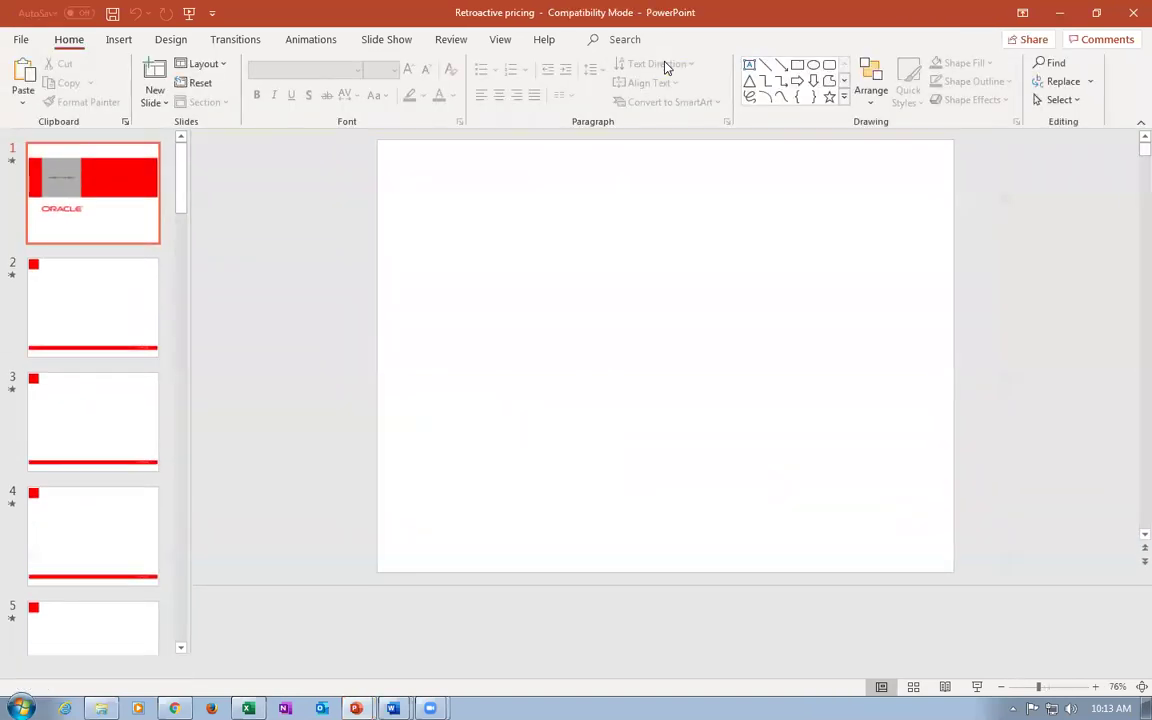
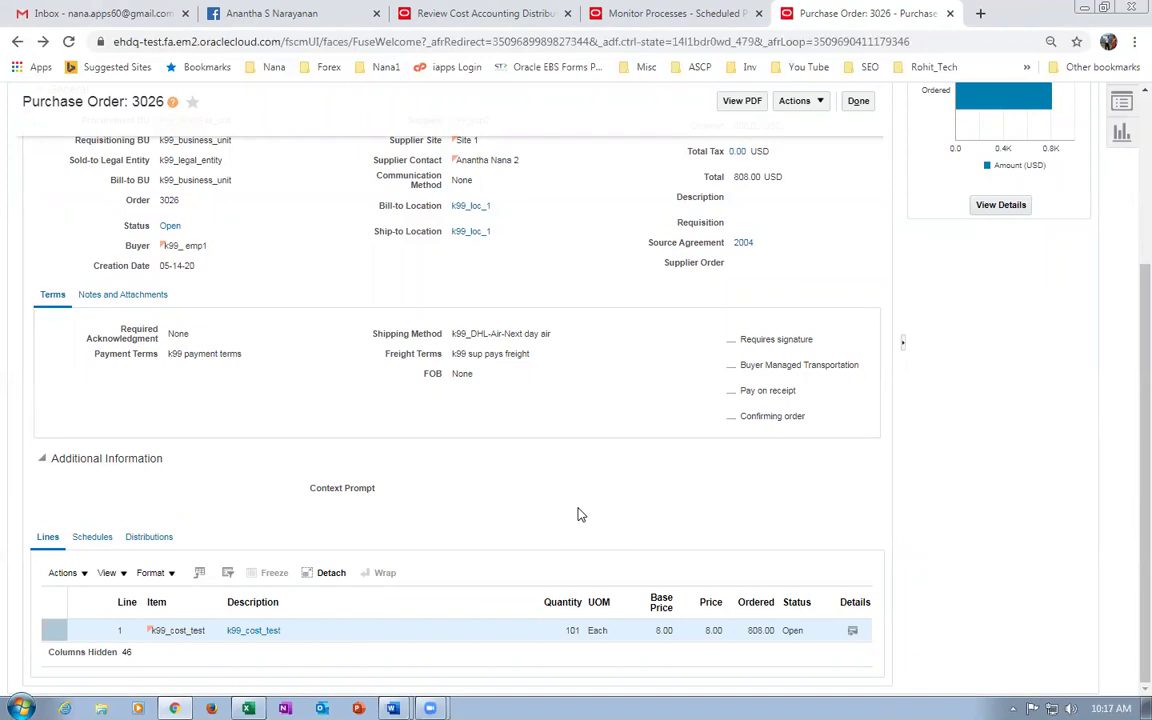
Close purchase order 3026 and go to the Review Cost Accounting Distributions tab.
{"action": "scroll", "coordinate": [578, 514], "scroll_direction": "up", "scroll_amount": 3}
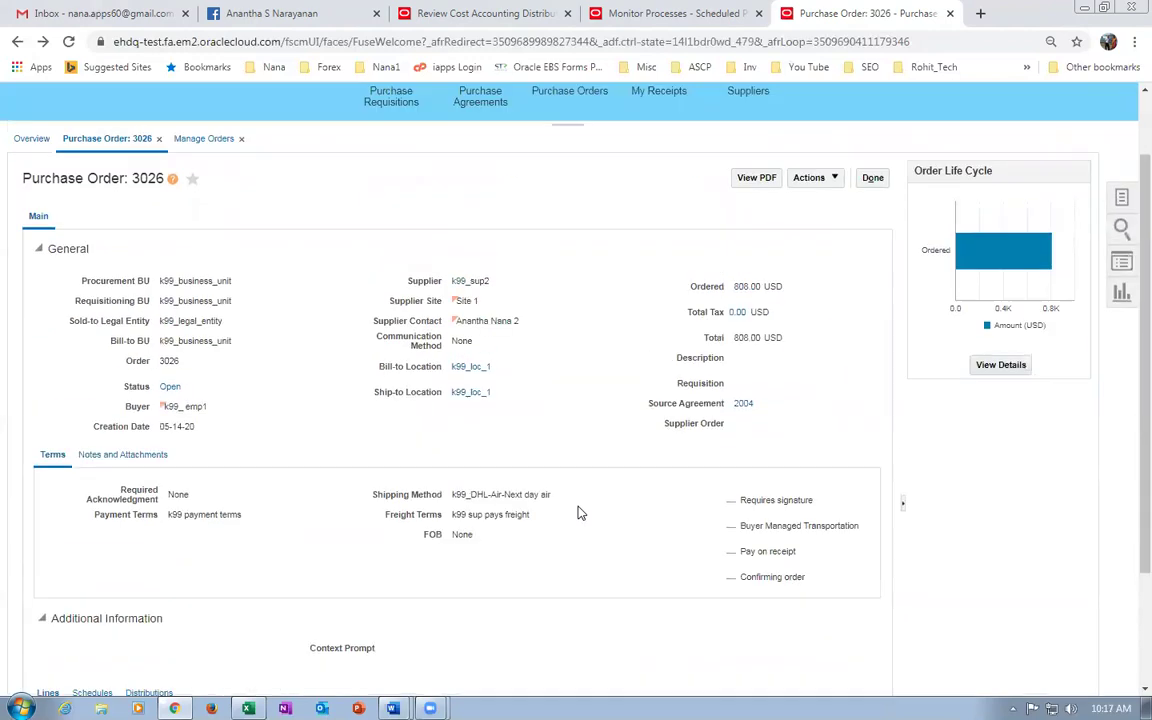
{"action": "left_click", "coordinate": [871, 177]}
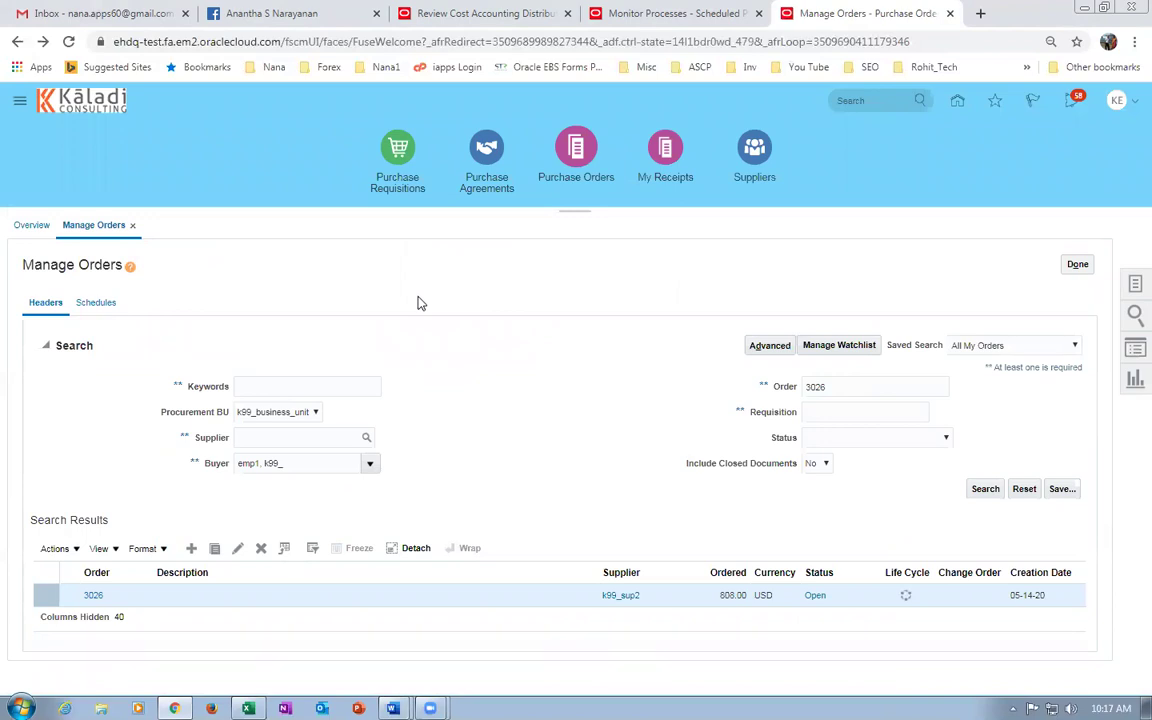
{"action": "left_click", "coordinate": [452, 16]}
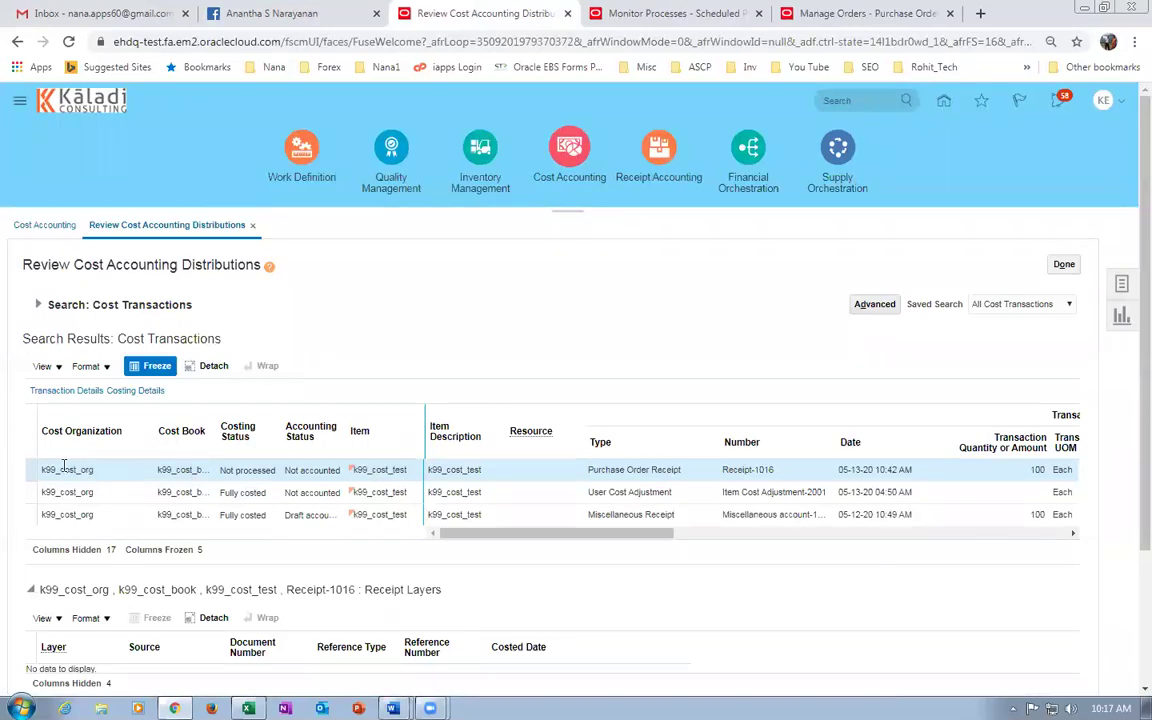
Select the Receipt-1016 transaction and reveal its 'The receipt is missing a cost.' error.
{"action": "left_click", "coordinate": [30, 469]}
{"action": "scroll", "coordinate": [137, 510], "scroll_direction": "down", "scroll_amount": 2}
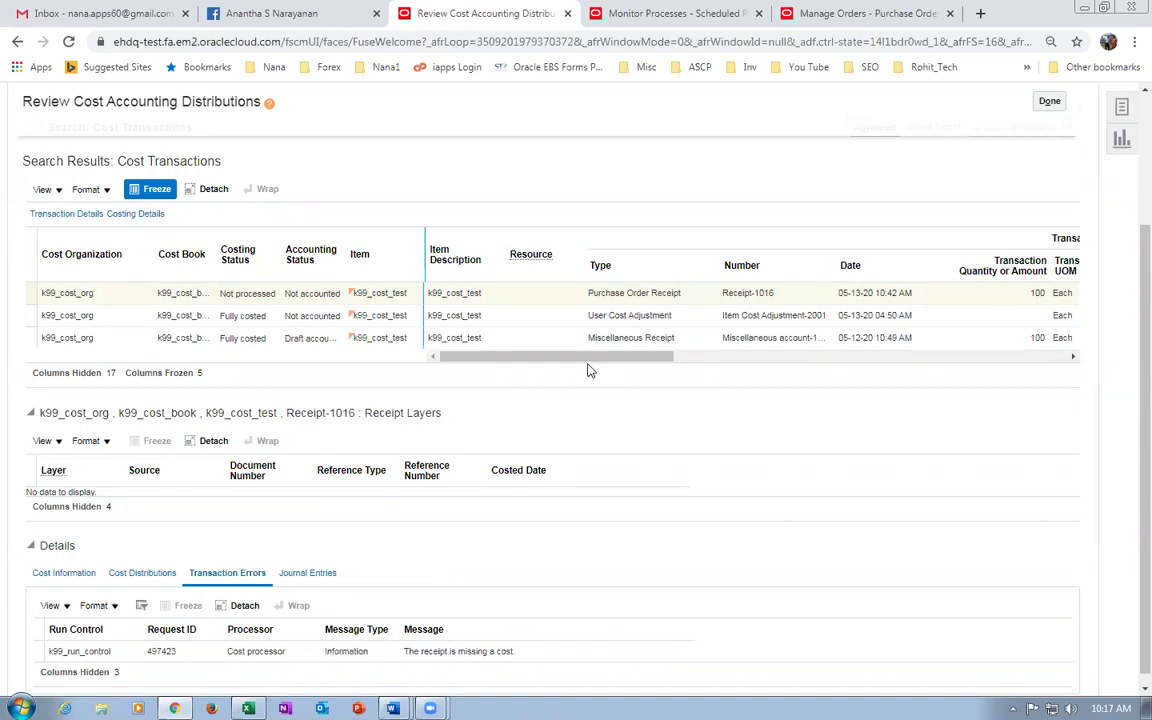
{"action": "left_click_drag", "start_coordinate": [517, 358], "coordinate": [594, 393]}
{"action": "scroll", "coordinate": [405, 548], "scroll_direction": "down", "scroll_amount": 1}
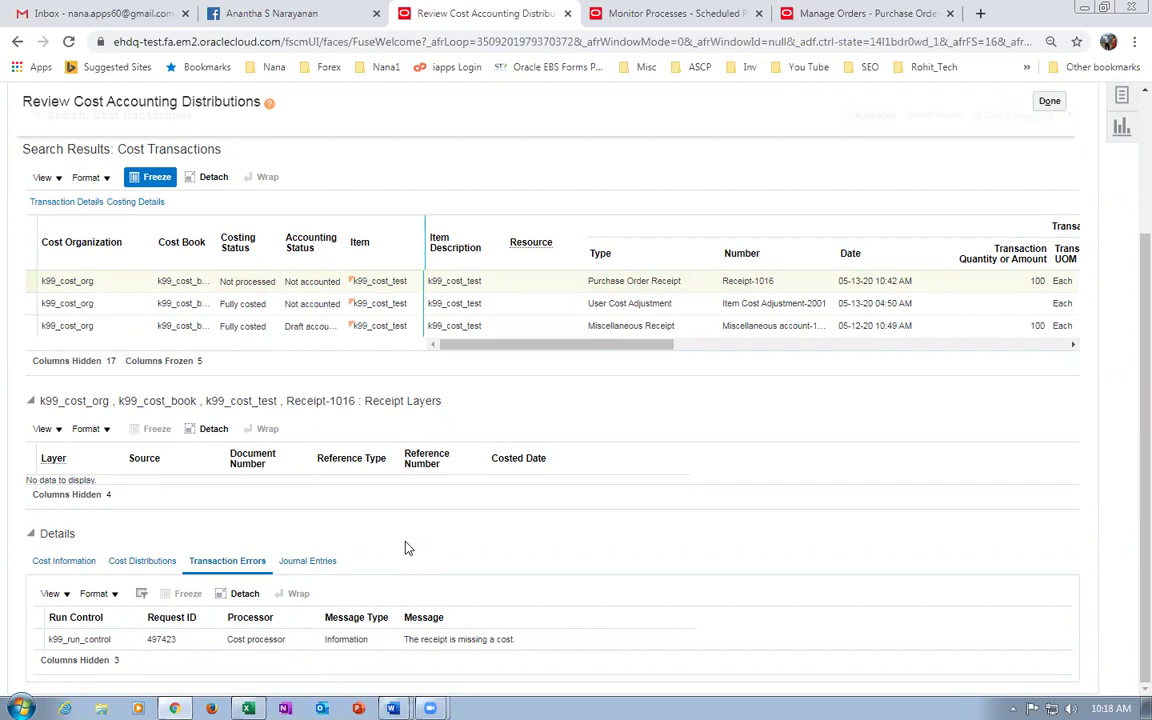
{"action": "left_click_drag", "start_coordinate": [446, 345], "coordinate": [211, 336]}
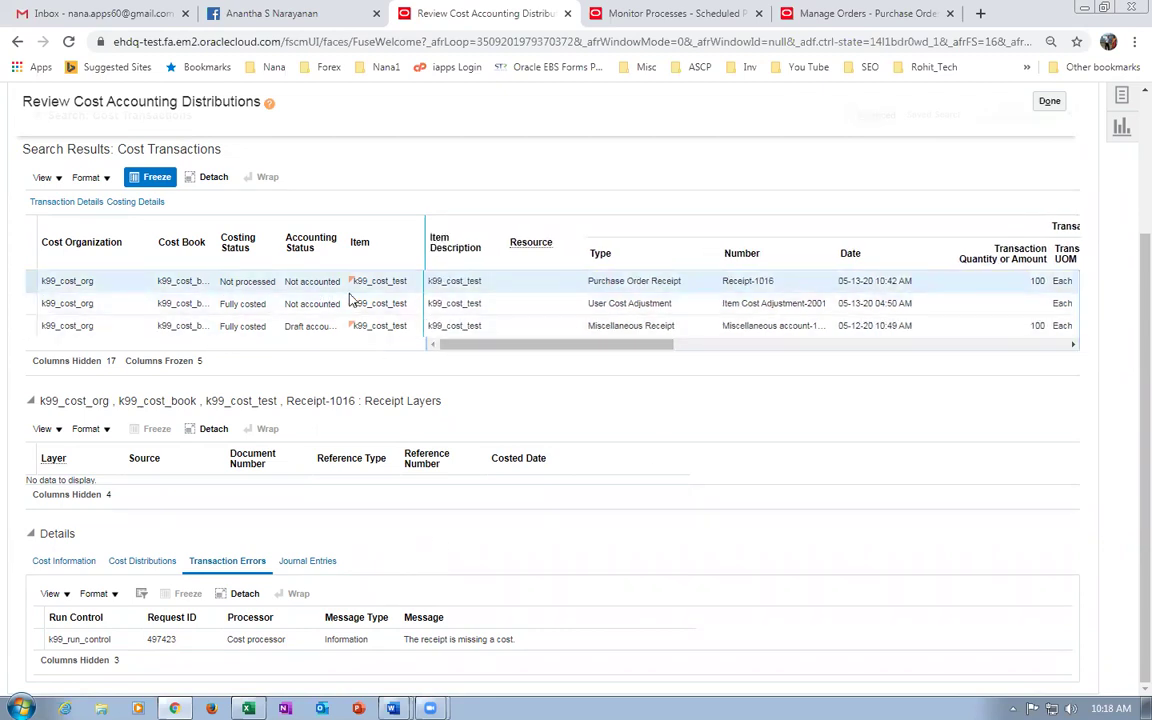
Compare receipt layers of Item Cost Adjustment-2001, the Miscellaneous Receipt and Receipt-1016.
{"action": "left_click", "coordinate": [597, 302]}
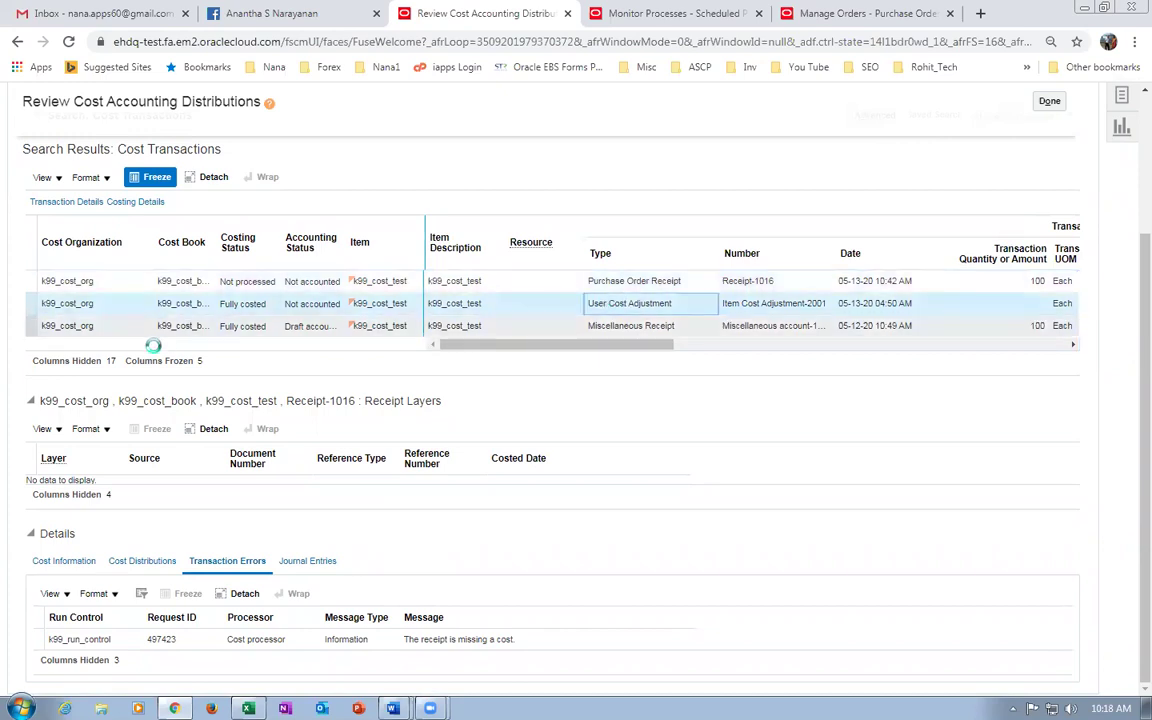
{"action": "left_click", "coordinate": [248, 305]}
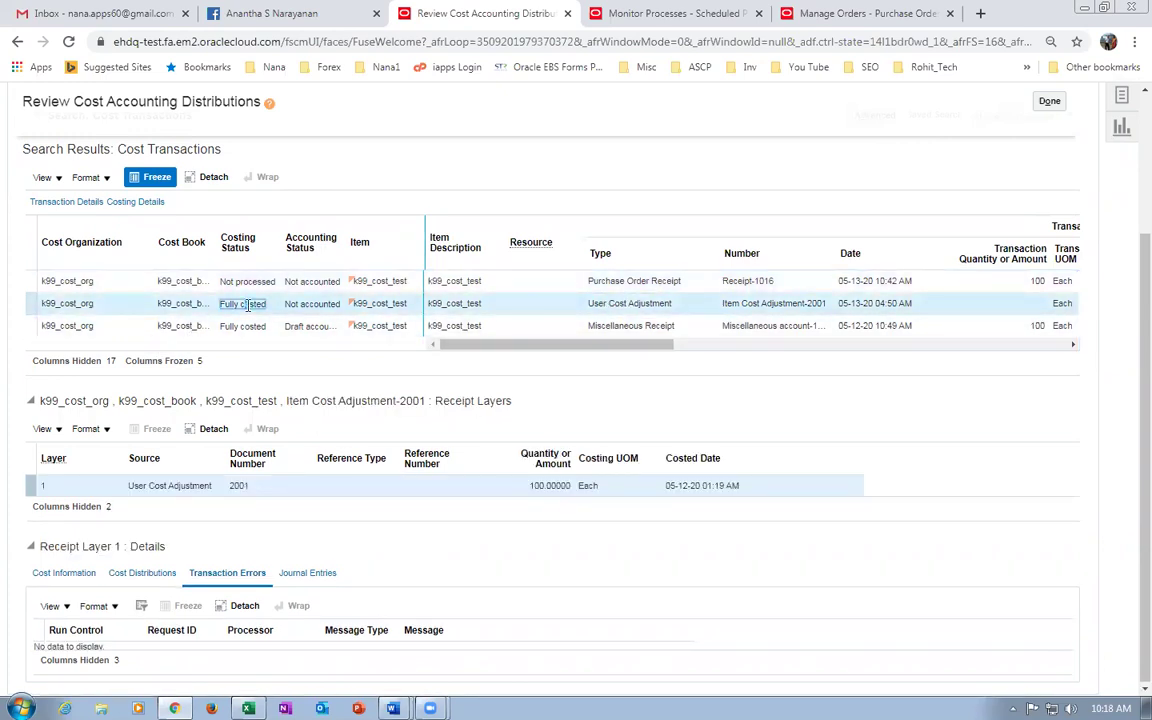
{"action": "left_click", "coordinate": [605, 327]}
{"action": "left_click", "coordinate": [597, 280]}
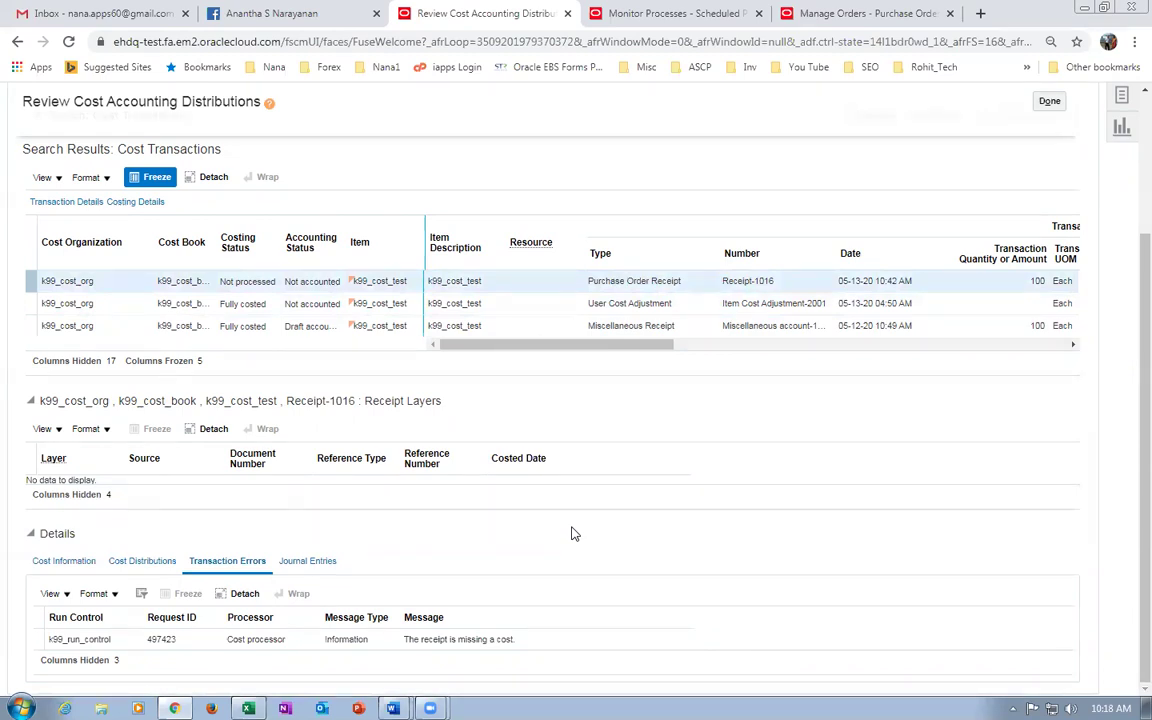
{"action": "left_click", "coordinate": [624, 304]}
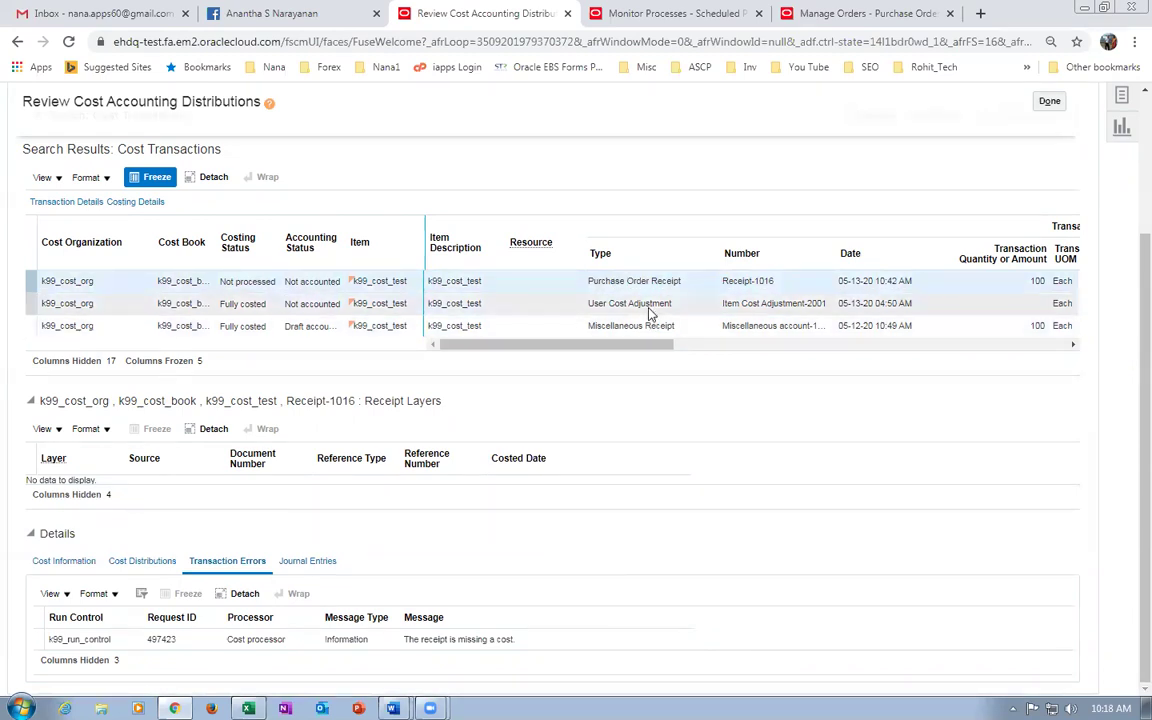
{"action": "left_click", "coordinate": [657, 330]}
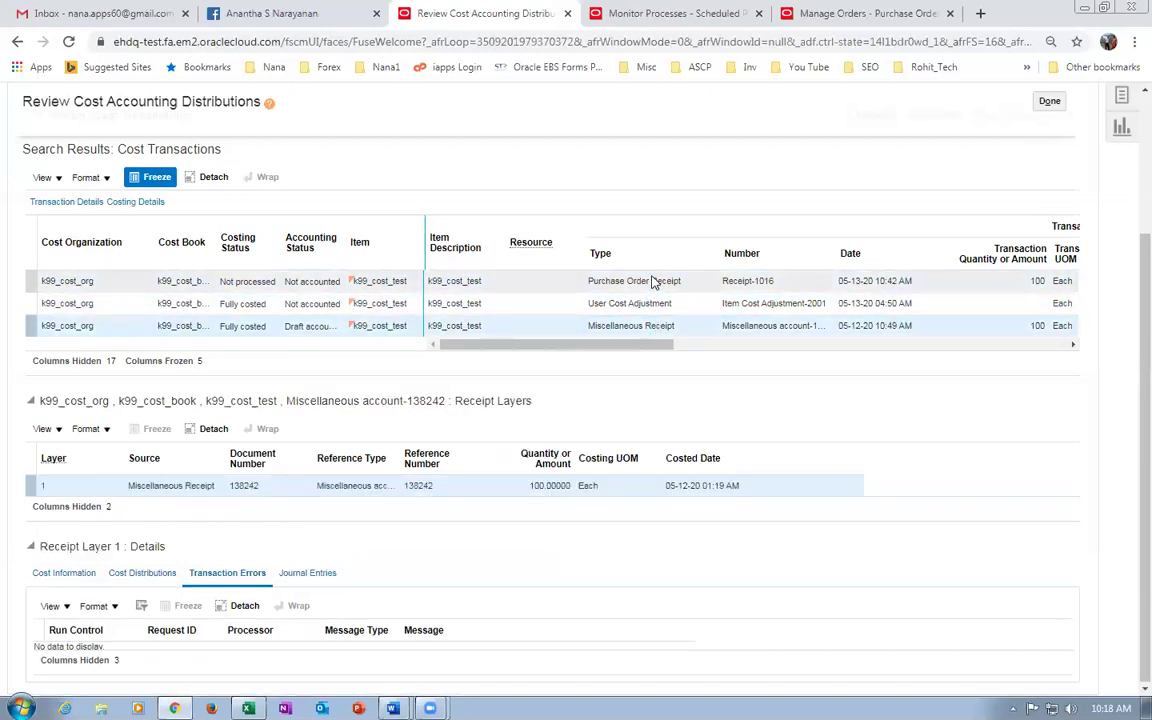
Recheck Receipt-1016's missing-cost error, then return to the Manage Orders search for 3026.
{"action": "left_click", "coordinate": [652, 283]}
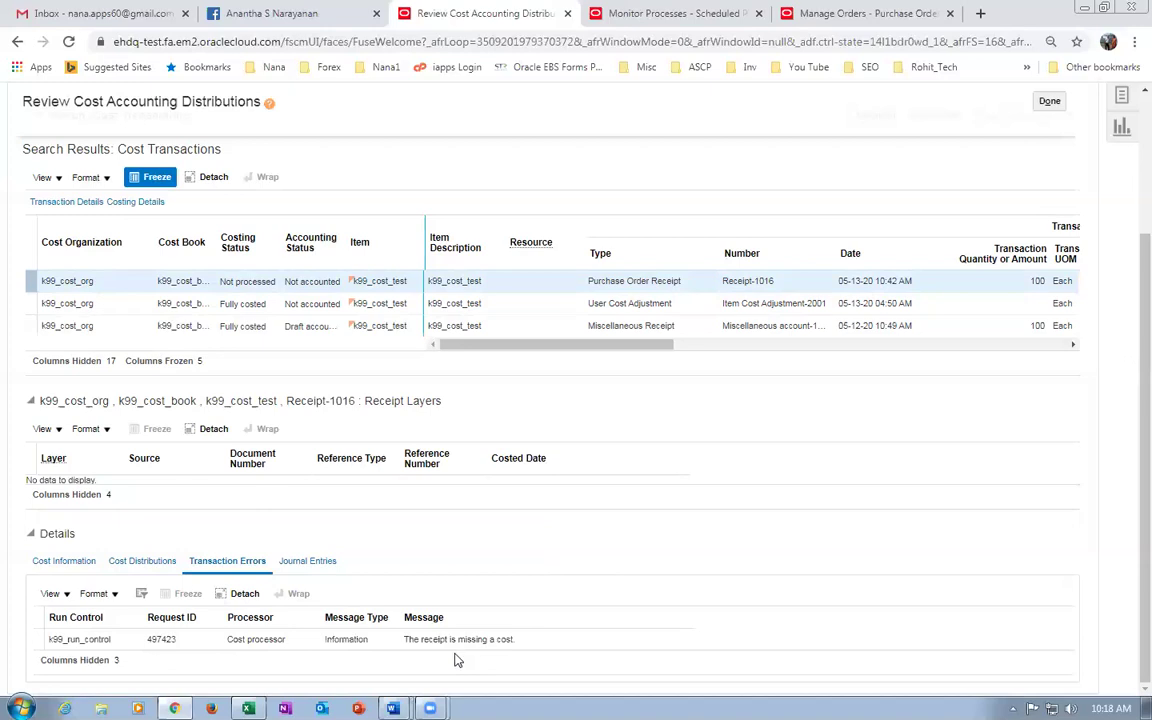
{"action": "left_click_drag", "start_coordinate": [411, 639], "coordinate": [506, 641]}
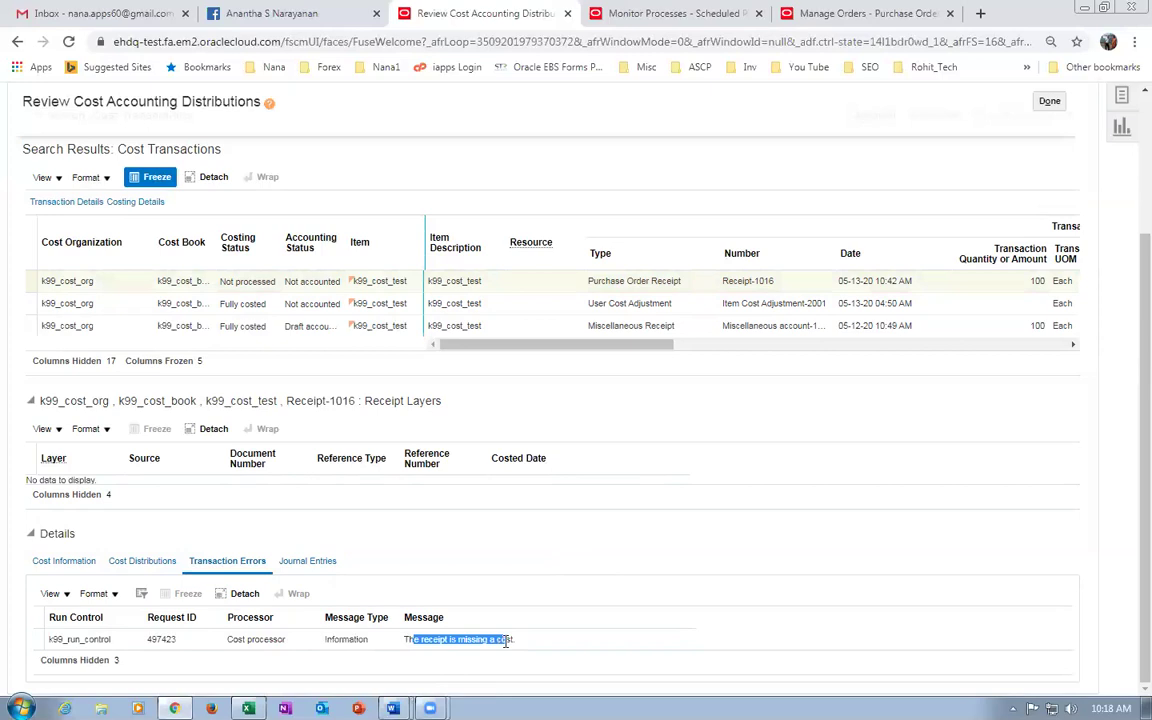
{"action": "left_click", "coordinate": [512, 411]}
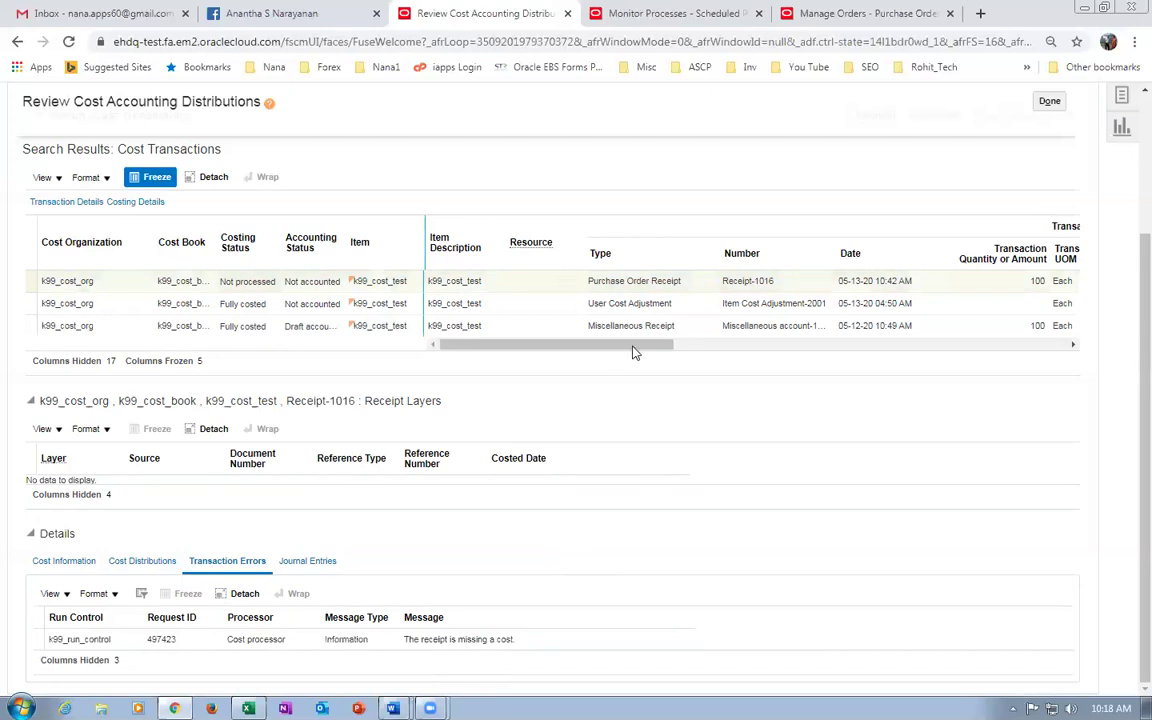
{"action": "left_click", "coordinate": [660, 14]}
{"action": "left_click", "coordinate": [838, 14]}
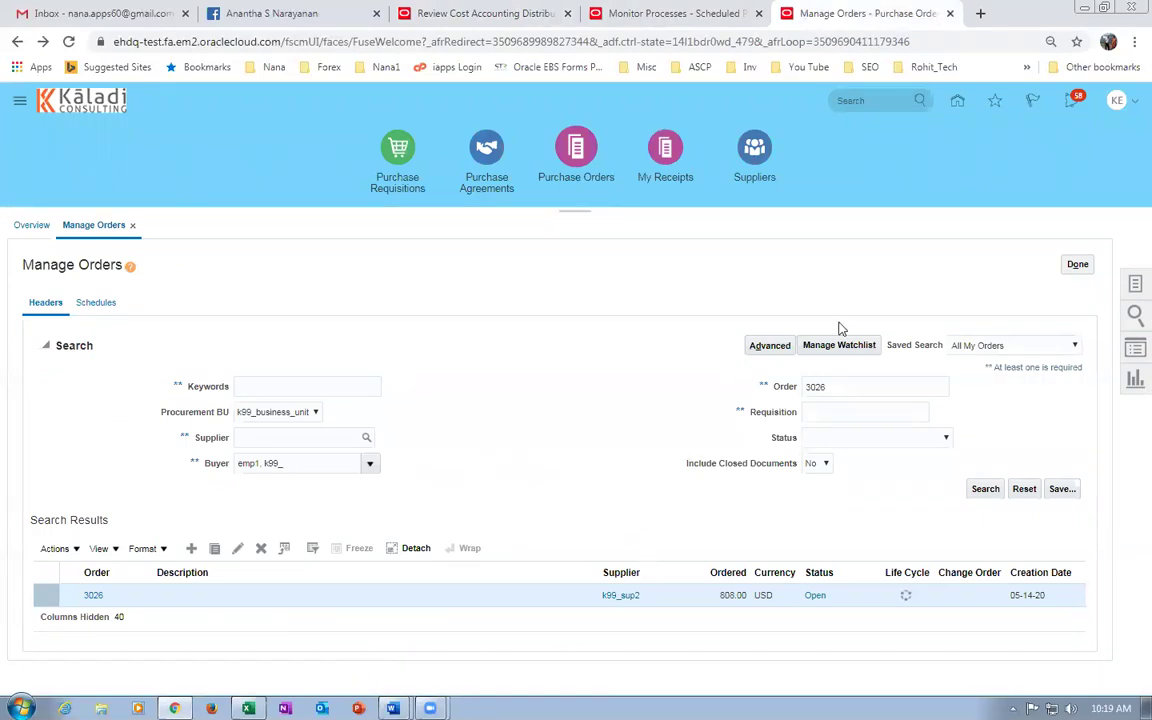
Load docs.oracle.com in a new browser tab.
{"action": "left_click", "coordinate": [980, 13]}
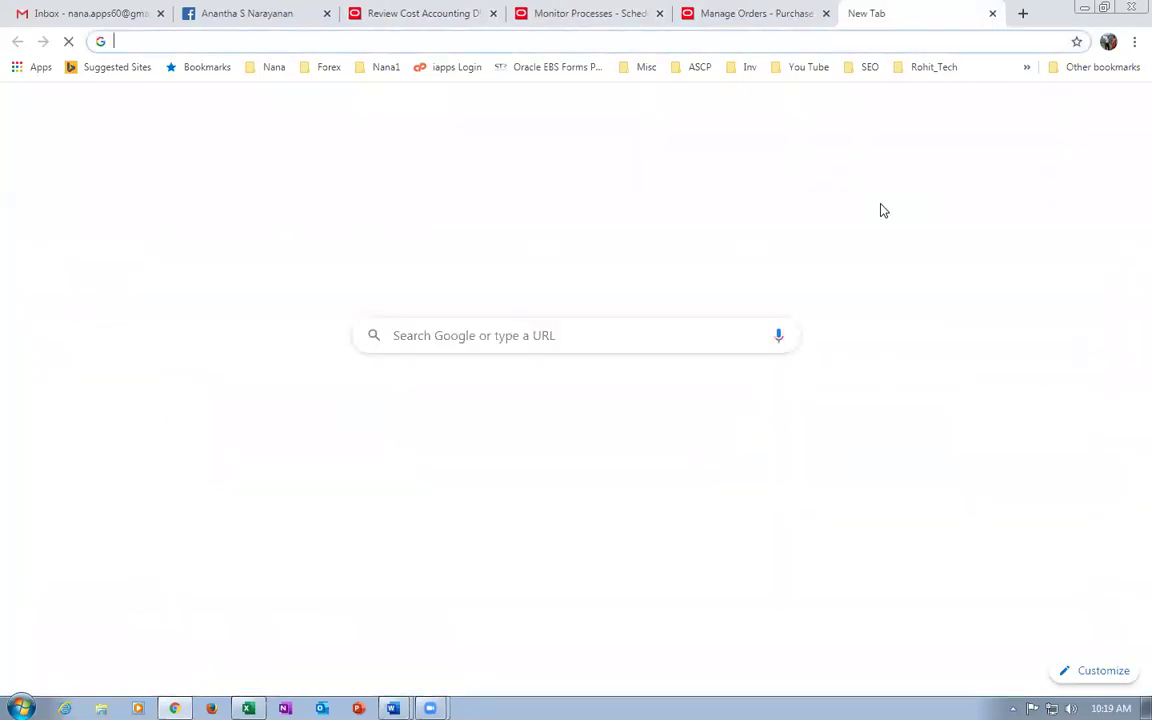
{"action": "type", "text": "docs."}
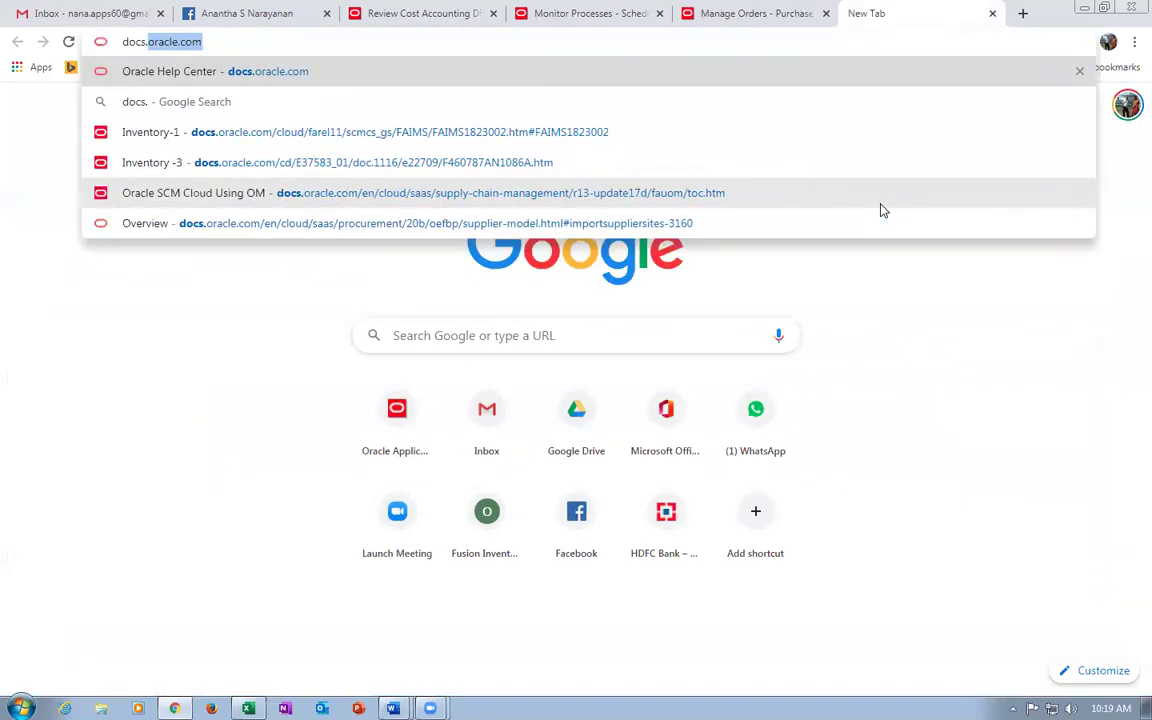
{"action": "key", "text": "Return"}
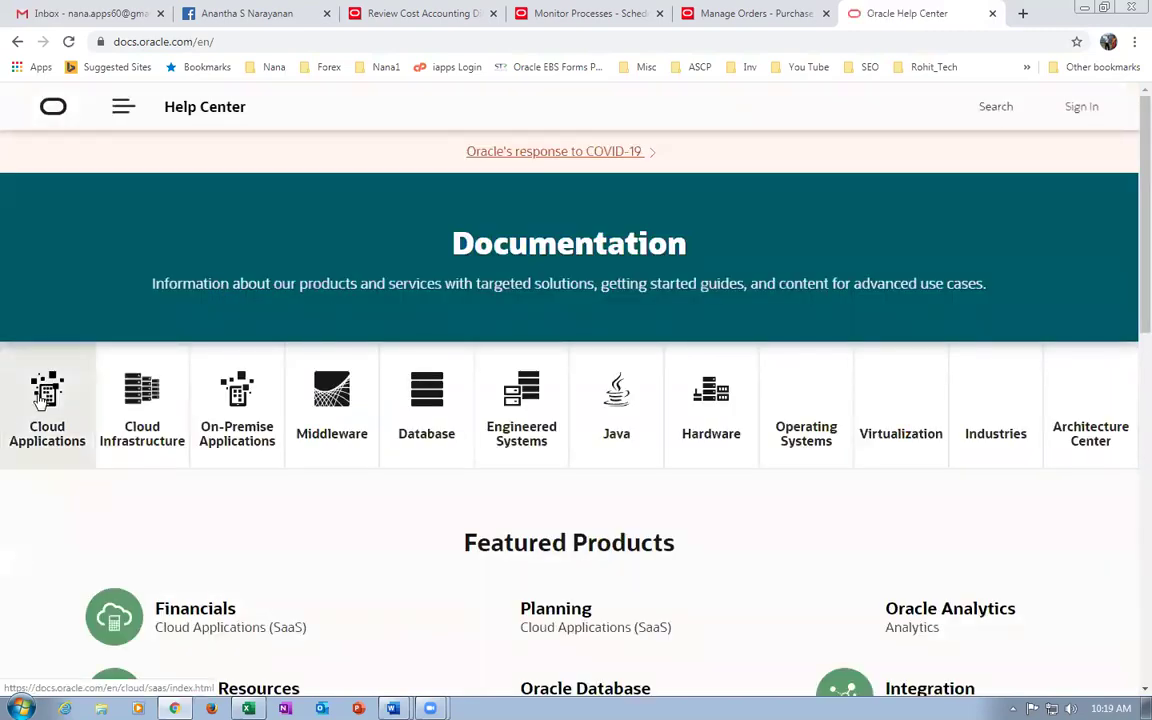
Browse Cloud Applications > Procurement 20B books to the File-Based Data Import HTML guide.
{"action": "left_click", "coordinate": [40, 396]}
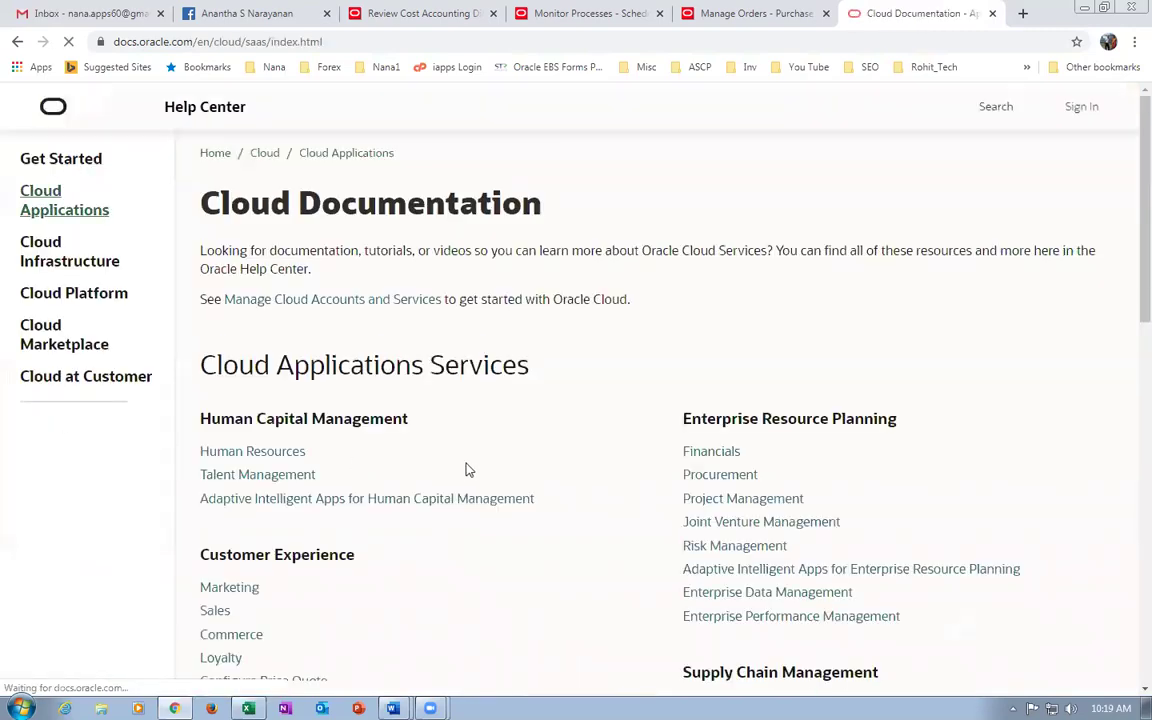
{"action": "scroll", "coordinate": [707, 499], "scroll_direction": "down", "scroll_amount": 3}
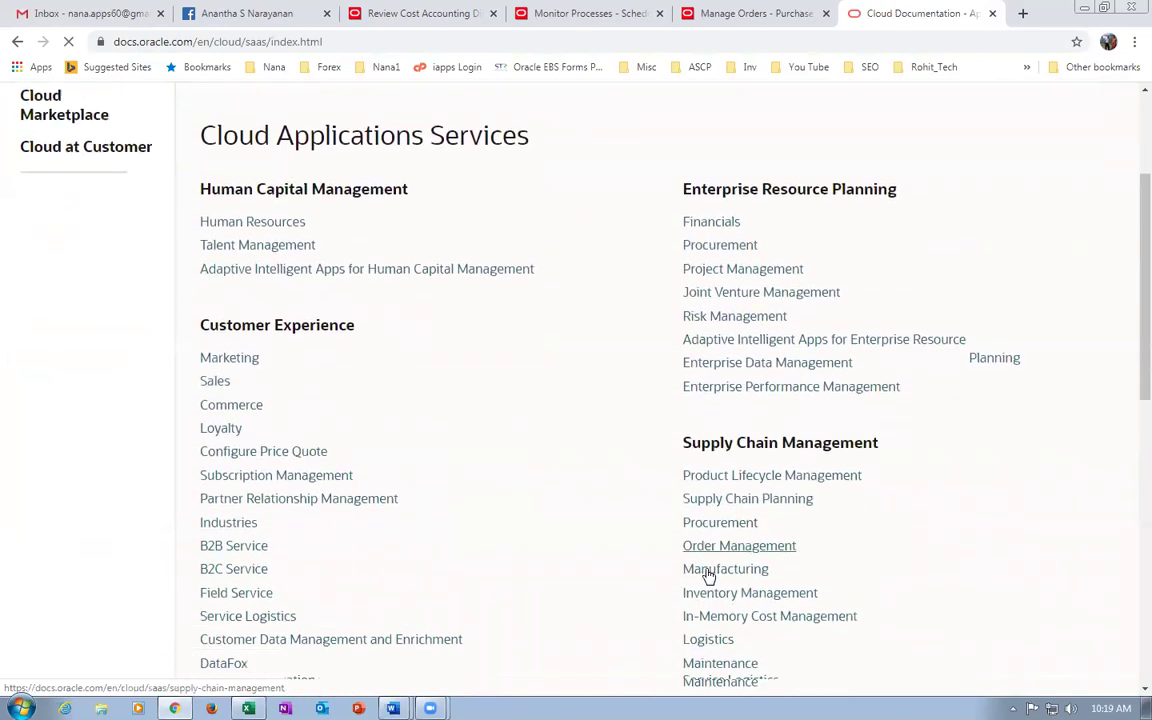
{"action": "left_click", "coordinate": [737, 520]}
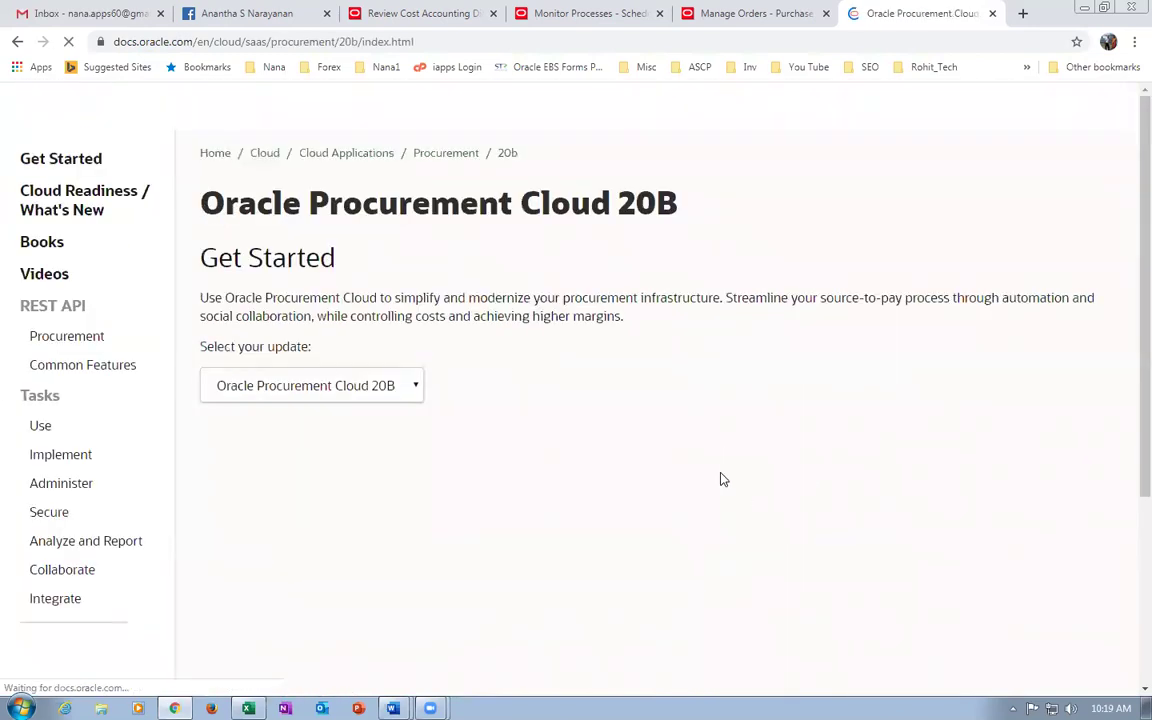
{"action": "left_click", "coordinate": [44, 247]}
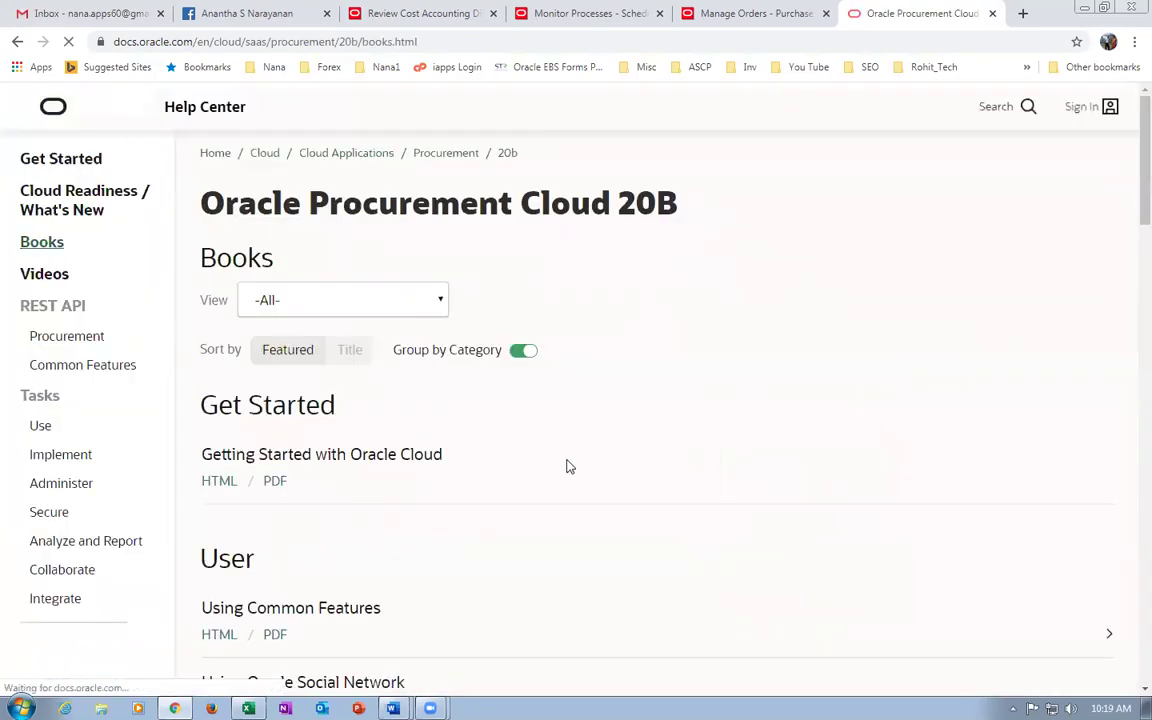
{"action": "scroll", "coordinate": [575, 470], "scroll_direction": "down", "scroll_amount": 3}
{"action": "scroll", "coordinate": [578, 478], "scroll_direction": "down", "scroll_amount": 10}
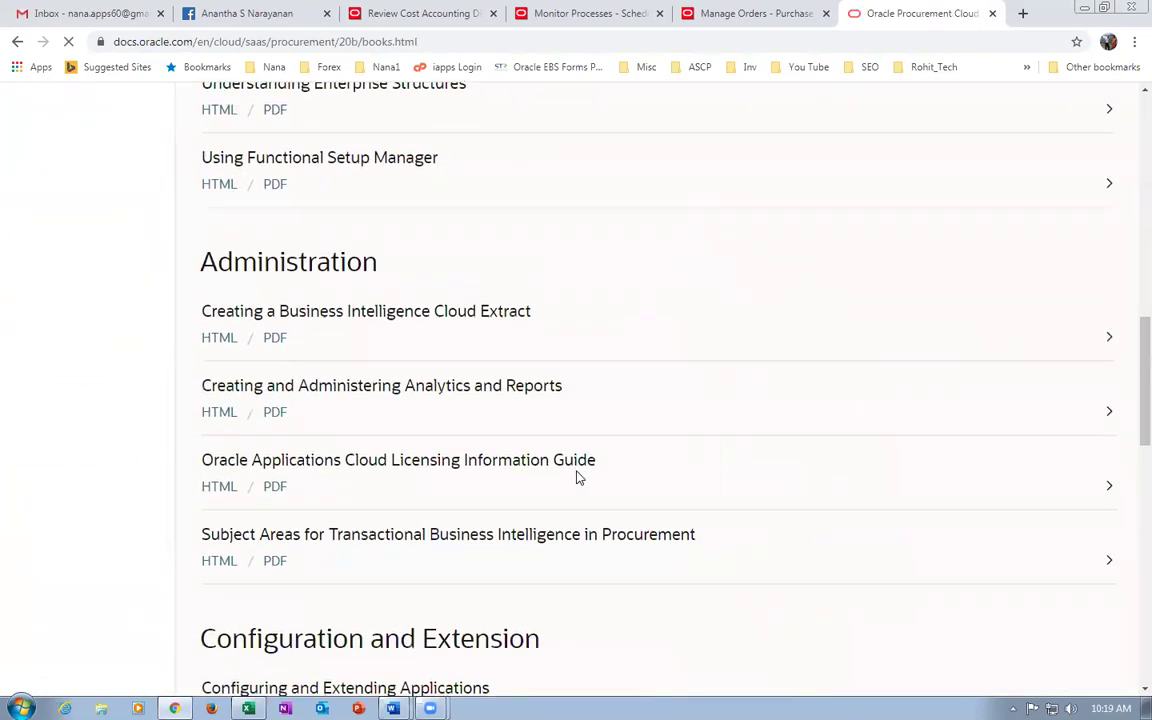
{"action": "scroll", "coordinate": [576, 478], "scroll_direction": "down", "scroll_amount": 6}
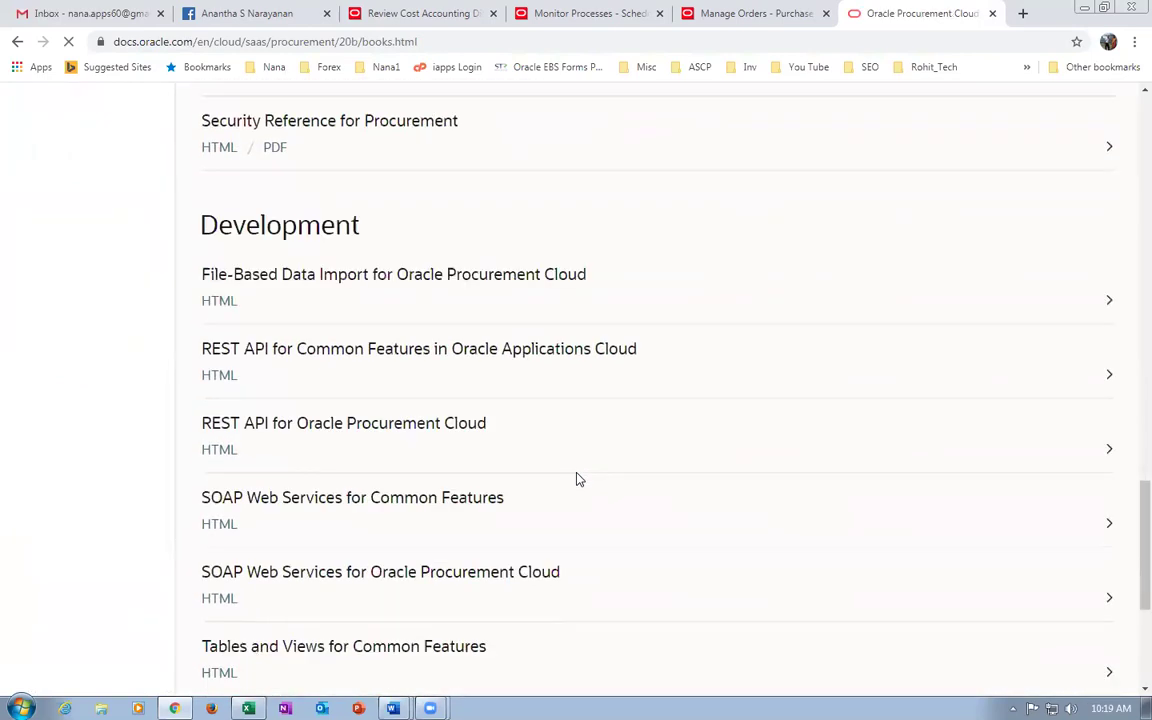
{"action": "left_click_drag", "start_coordinate": [232, 226], "coordinate": [297, 228]}
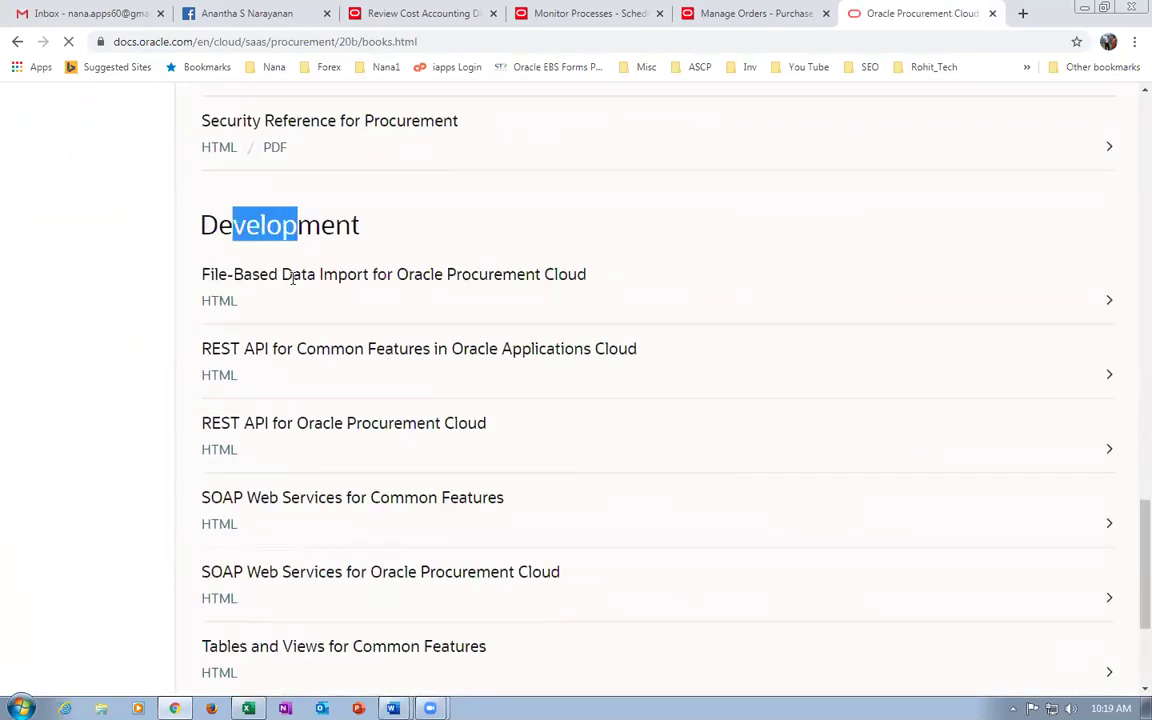
{"action": "left_click", "coordinate": [223, 310]}
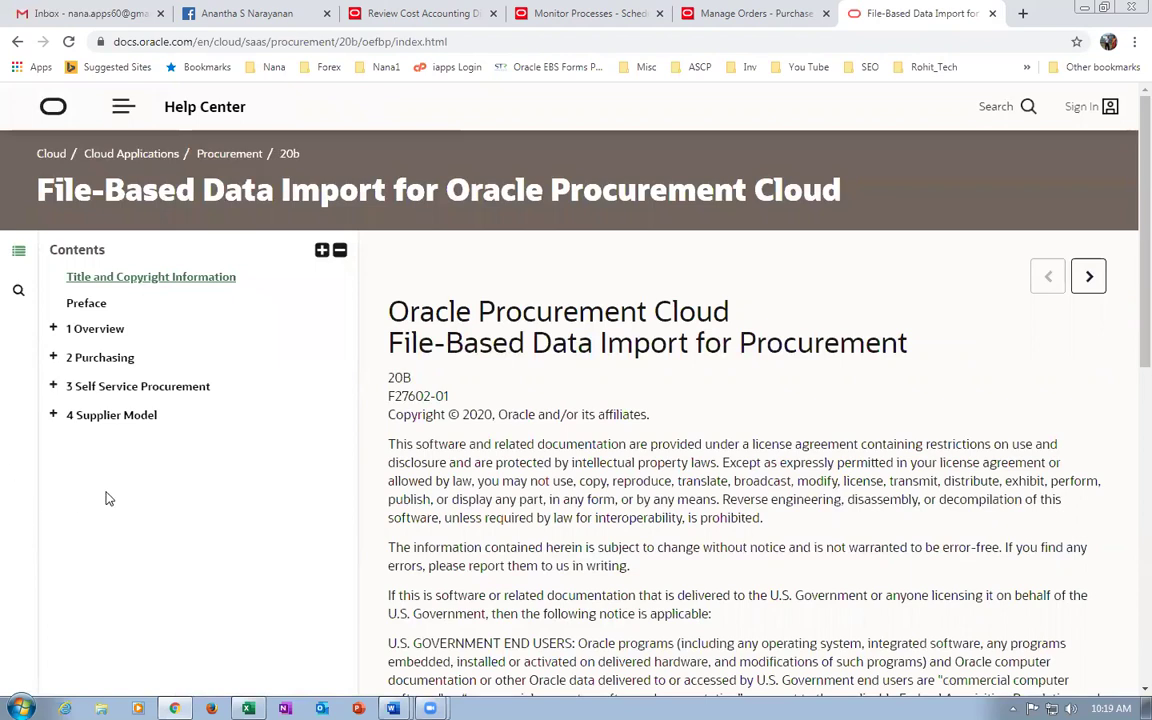
Save POPurchaseOrderImportTemplate.xlsm from Purchase Orders Import into the PO Import folder and view Downloads.
{"action": "left_click", "coordinate": [54, 359]}
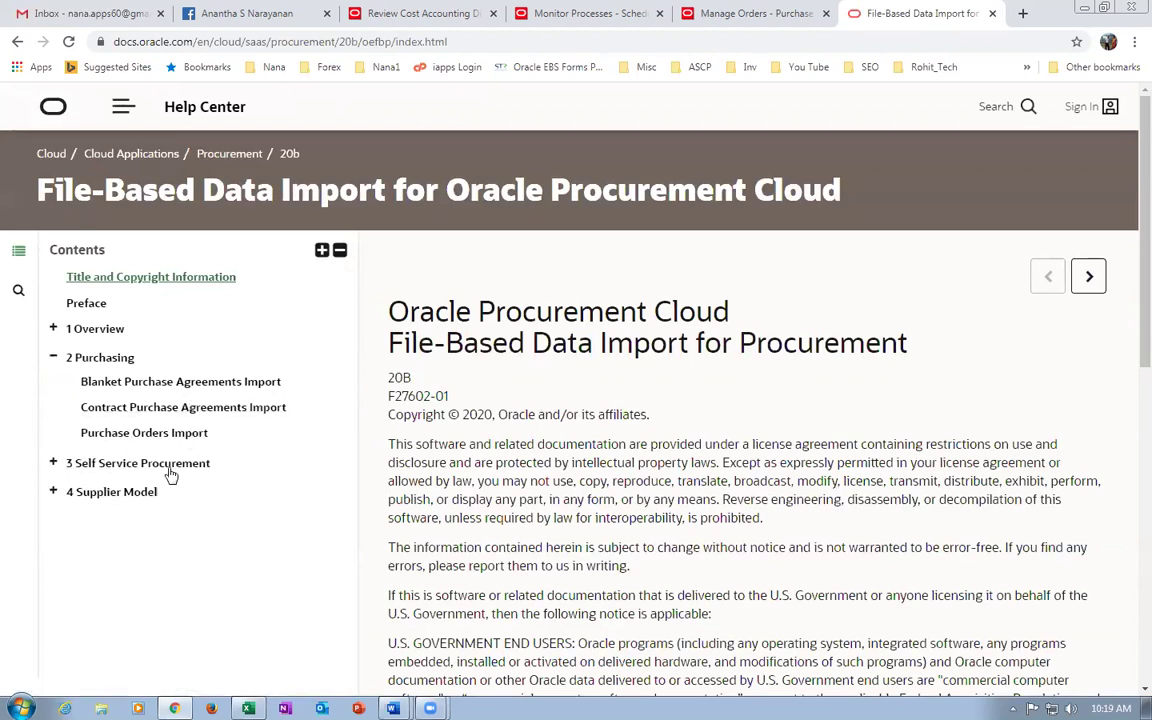
{"action": "left_click", "coordinate": [53, 463]}
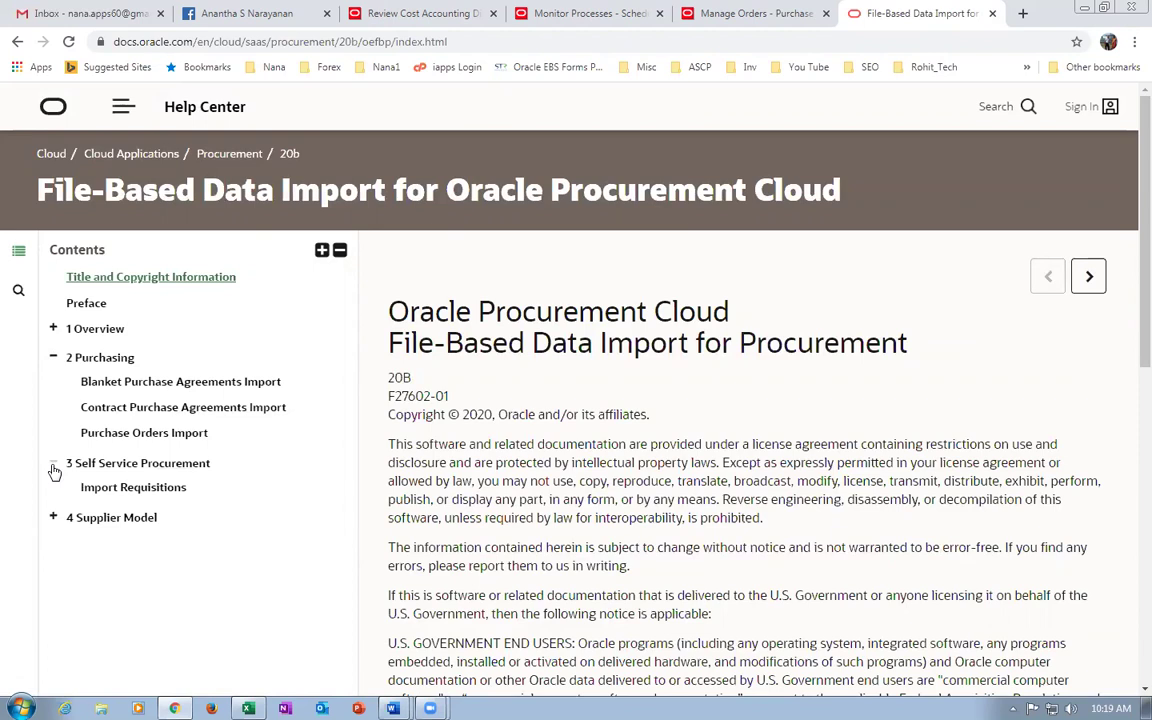
{"action": "left_click", "coordinate": [55, 518]}
{"action": "scroll", "coordinate": [252, 600], "scroll_direction": "down", "scroll_amount": 2}
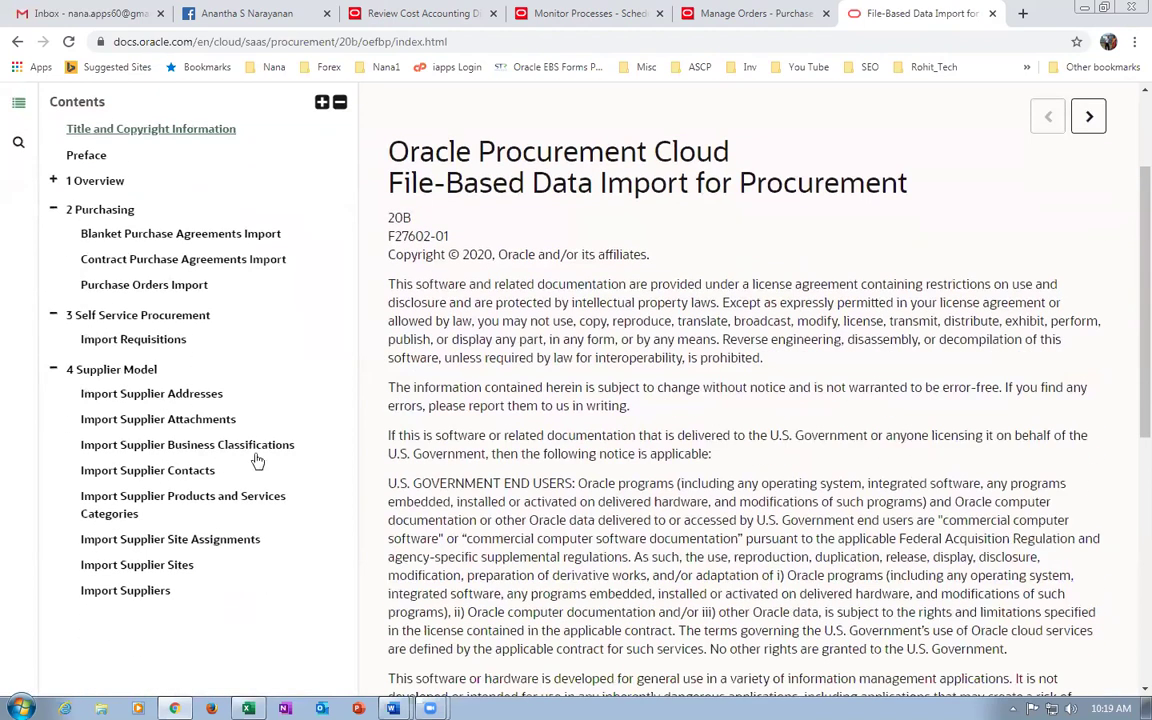
{"action": "left_click", "coordinate": [136, 288]}
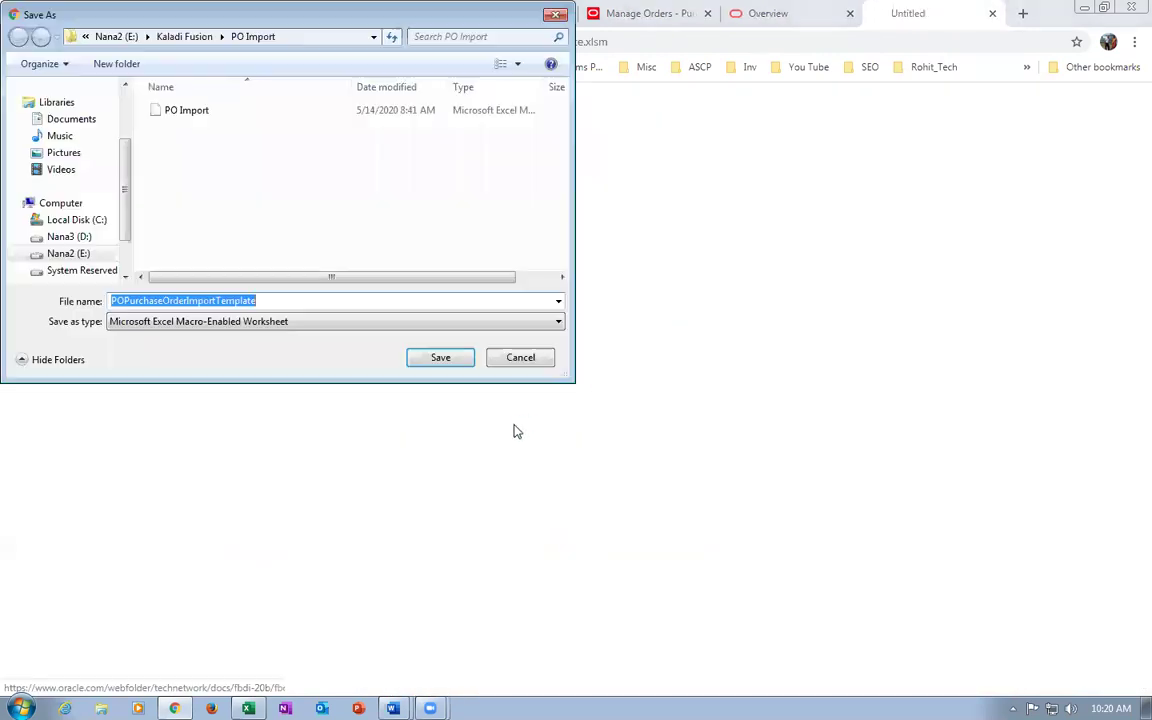
{"action": "left_click", "coordinate": [437, 360]}
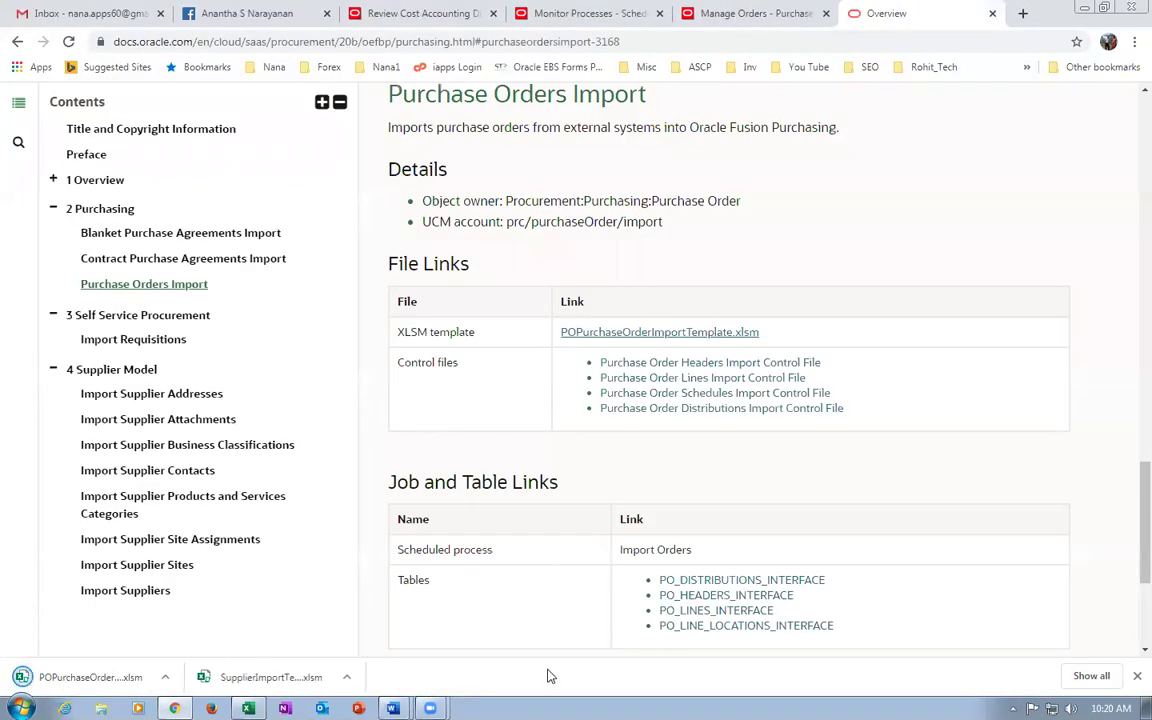
{"action": "key", "text": "ctrl+j"}
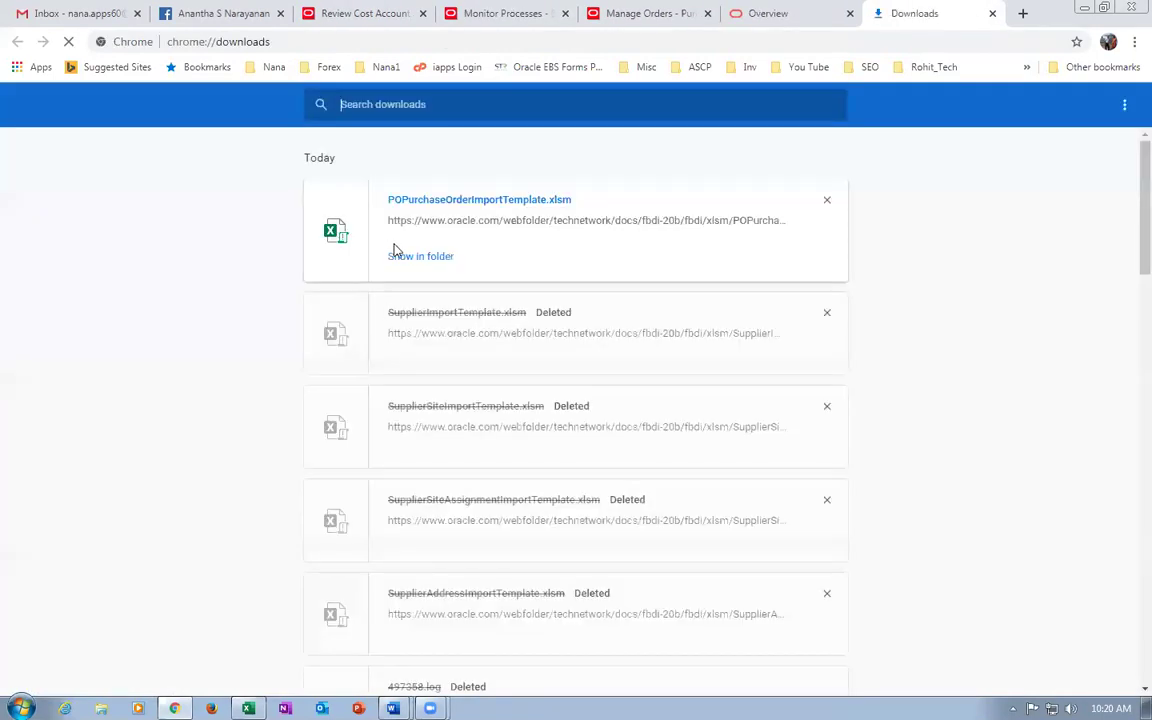
Preview the downloaded template's PO_HEADERS_INTERFACE sheet, then close it.
{"action": "left_click", "coordinate": [400, 262]}
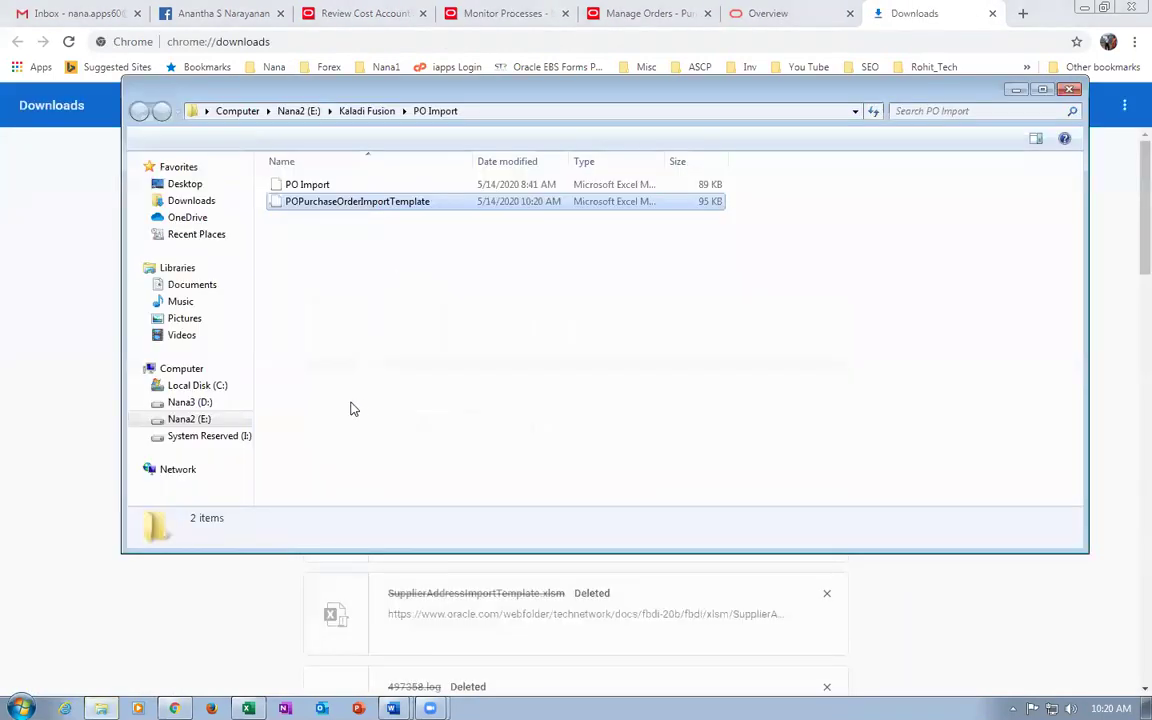
{"action": "double_click", "coordinate": [386, 202]}
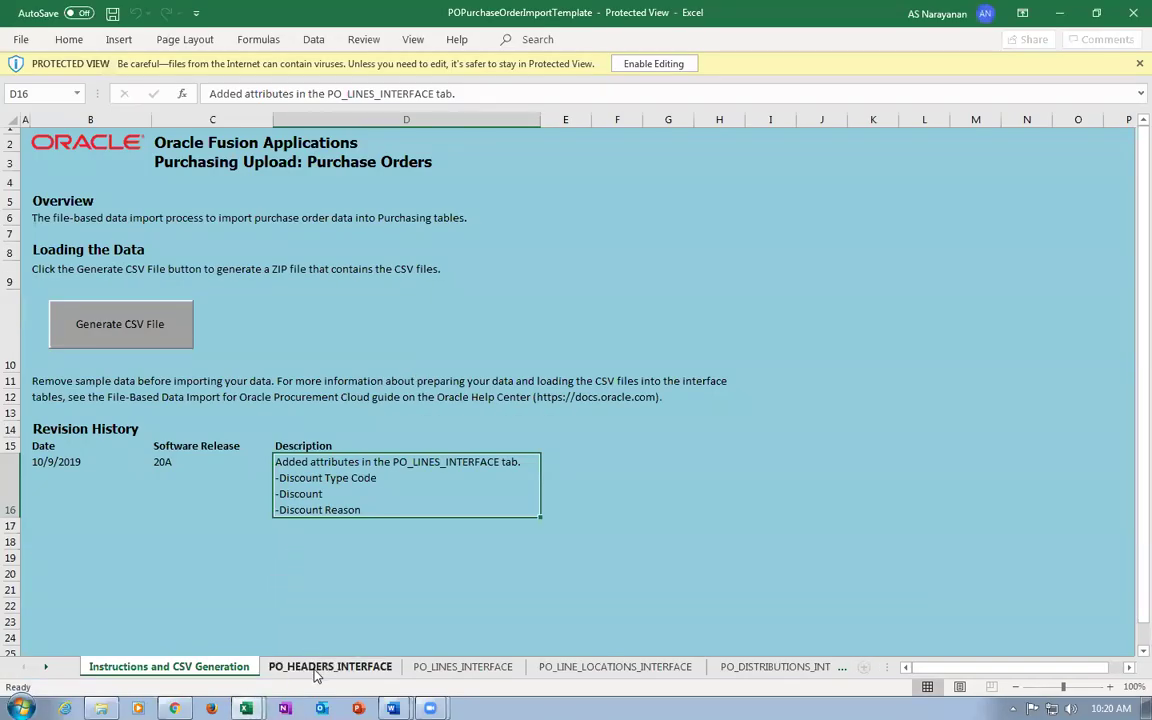
{"action": "left_click", "coordinate": [318, 667]}
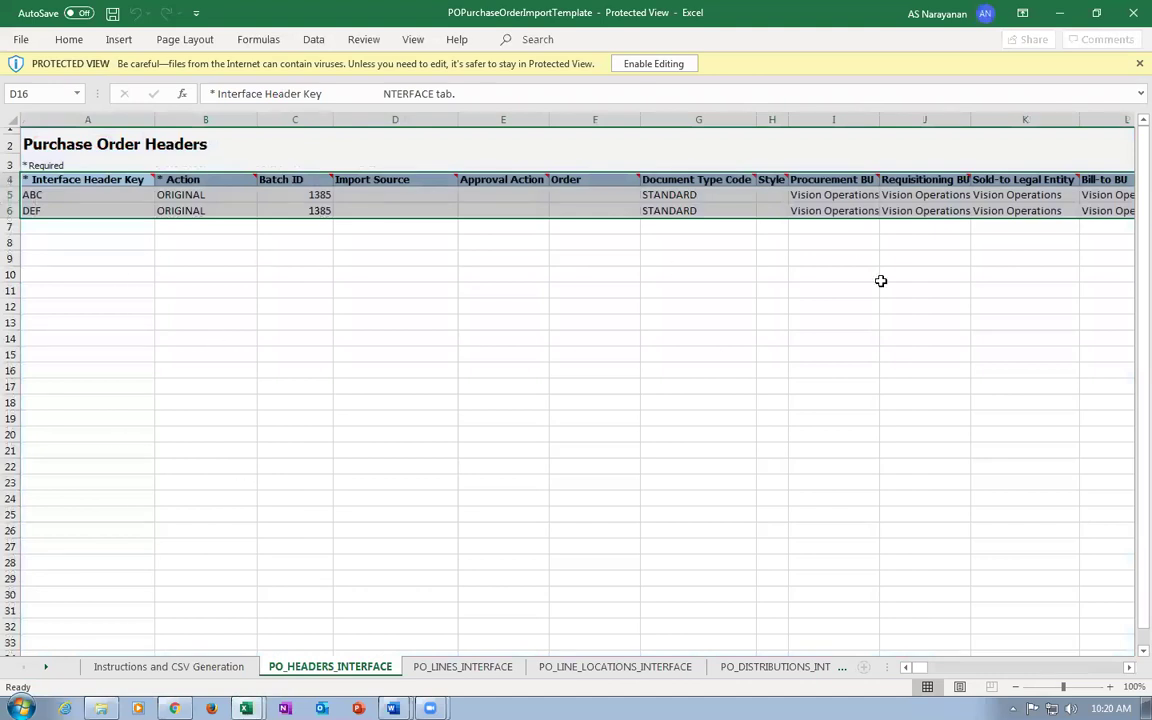
{"action": "left_click", "coordinate": [1132, 18]}
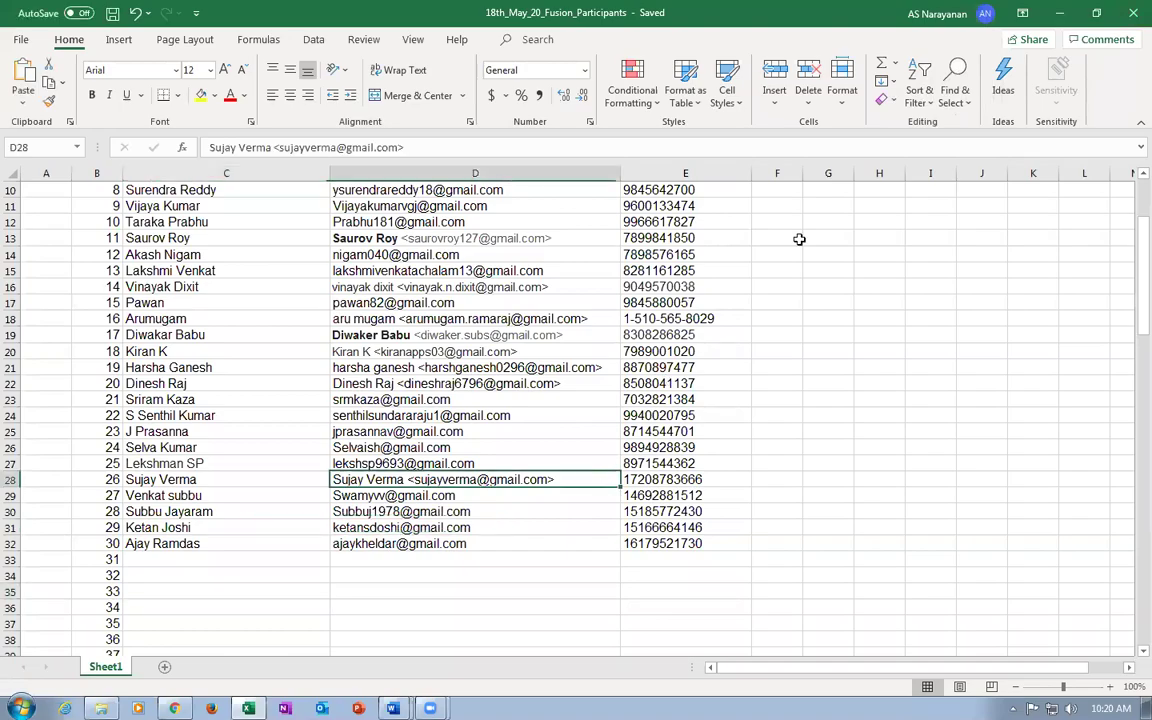
Back in Explorer, select the PO Import workbook next to the template.
{"action": "left_click", "coordinate": [1059, 13]}
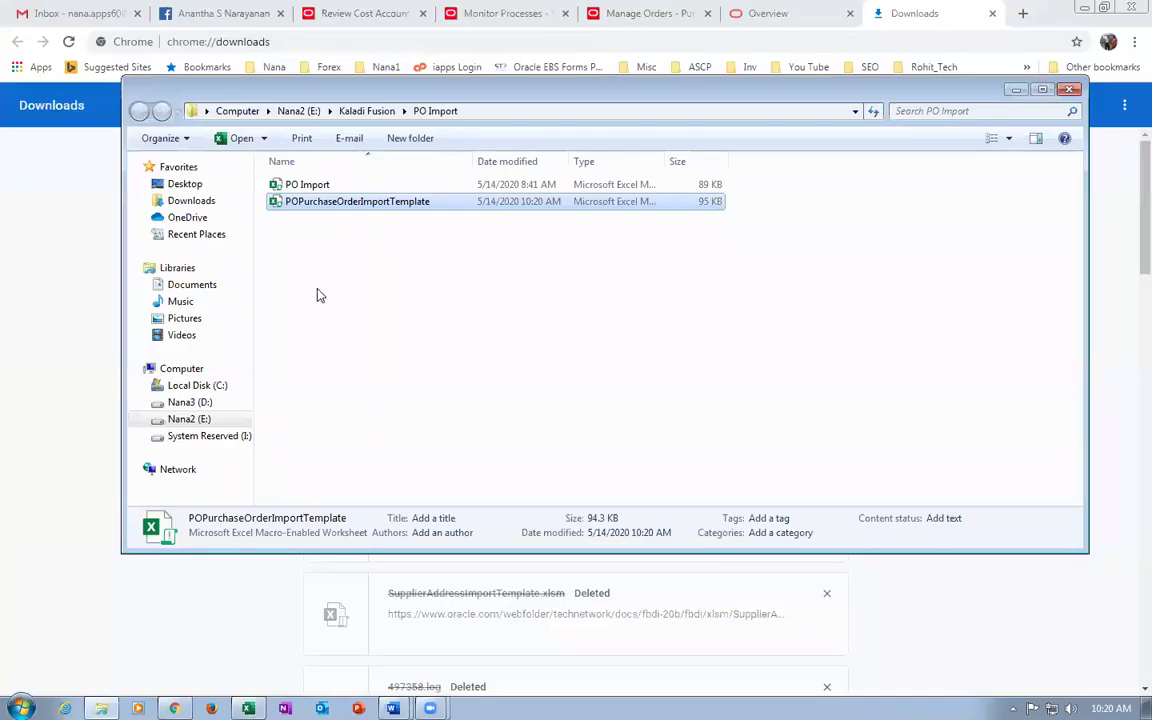
{"action": "left_click", "coordinate": [297, 186]}
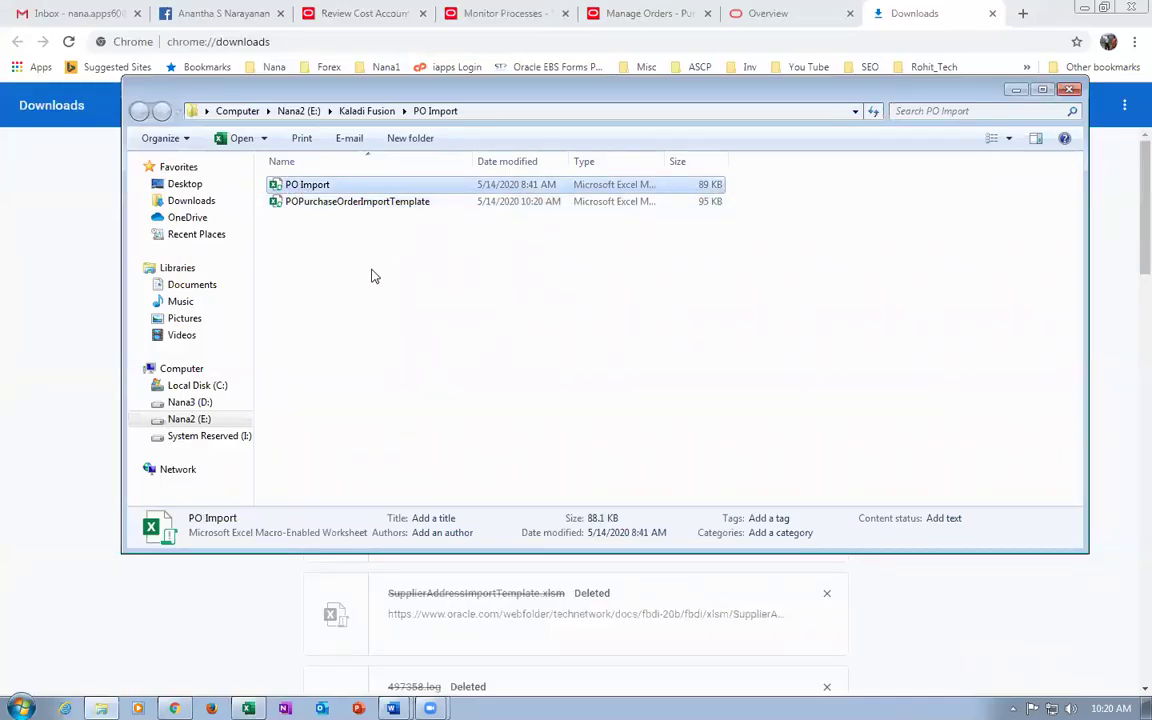
{"action": "left_click", "coordinate": [330, 201]}
{"action": "left_click", "coordinate": [321, 189]}
Open PO Import and inspect row 5: batch 1390, document type, business units, legal entity.
{"action": "double_click", "coordinate": [328, 186]}
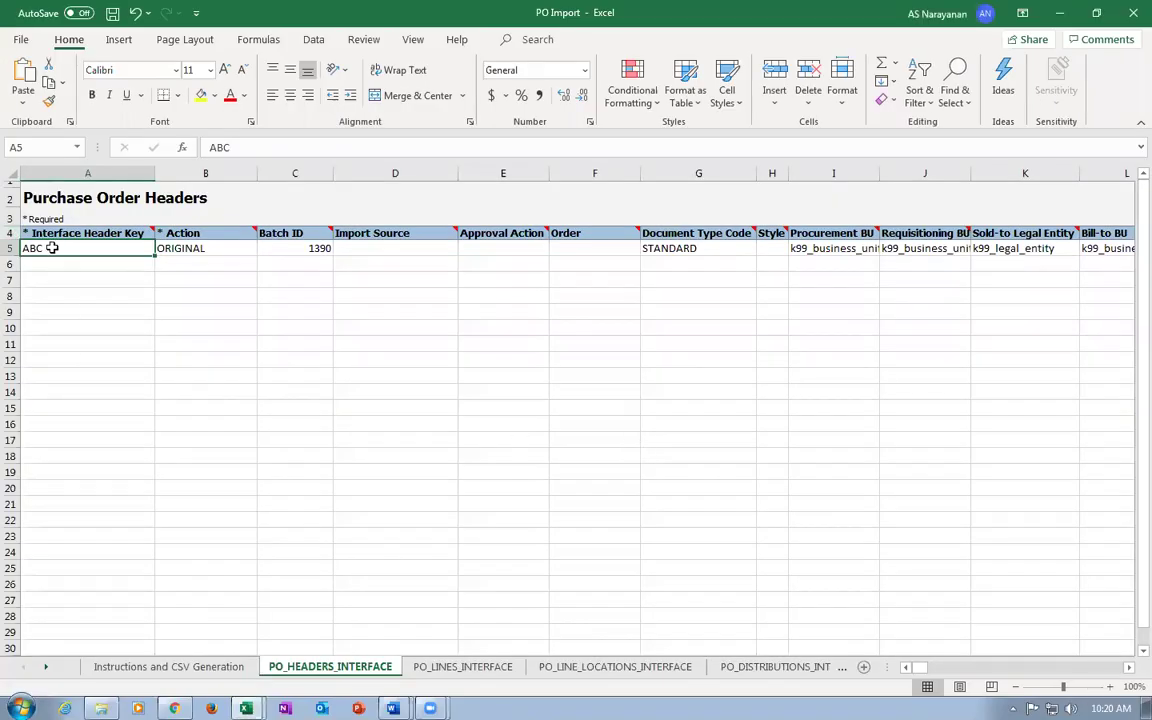
{"action": "left_click", "coordinate": [308, 248]}
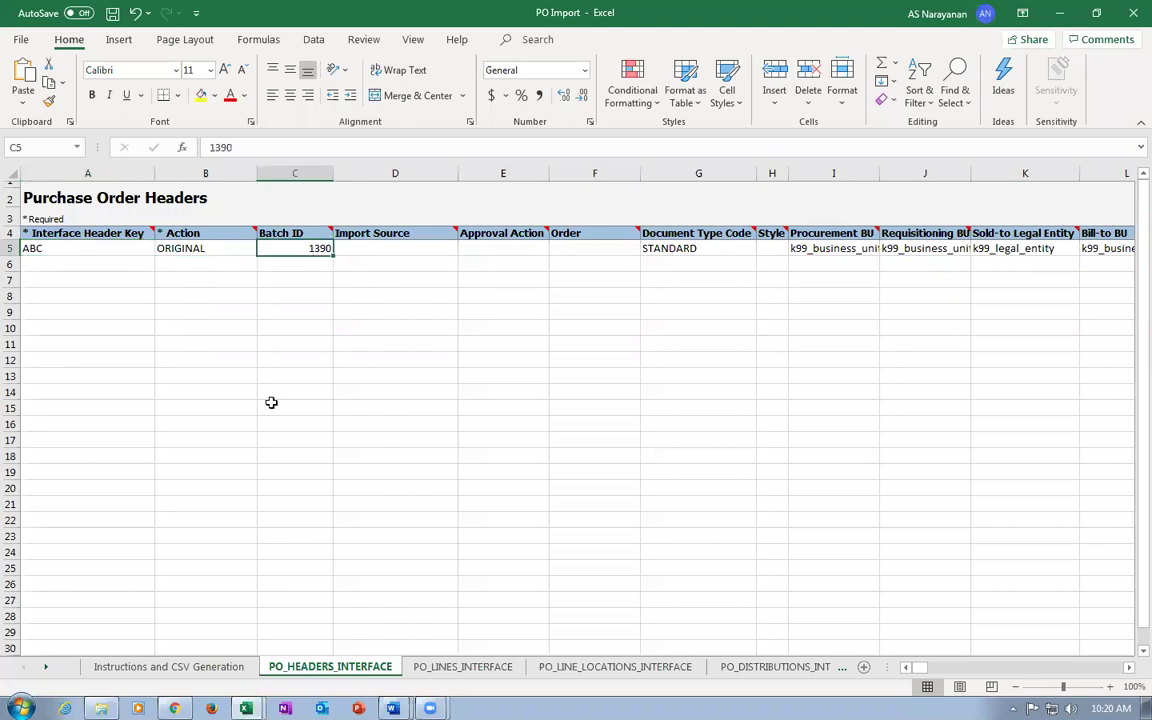
{"action": "left_click", "coordinate": [818, 249]}
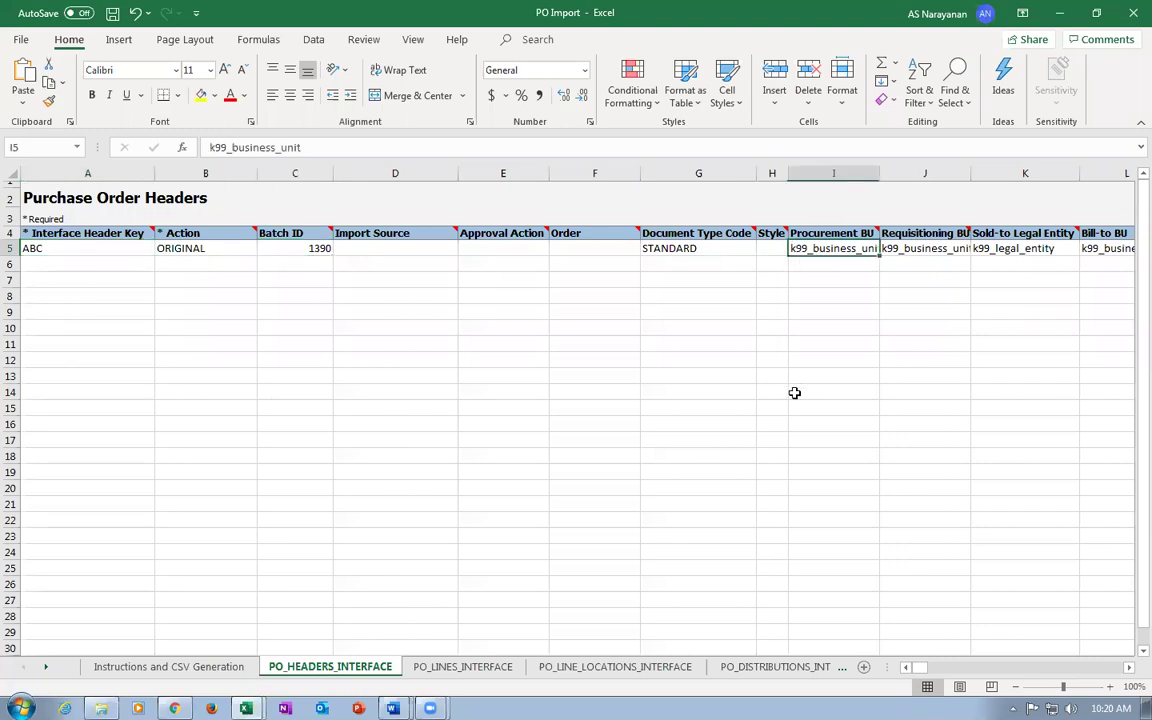
{"action": "key", "text": "Left"}
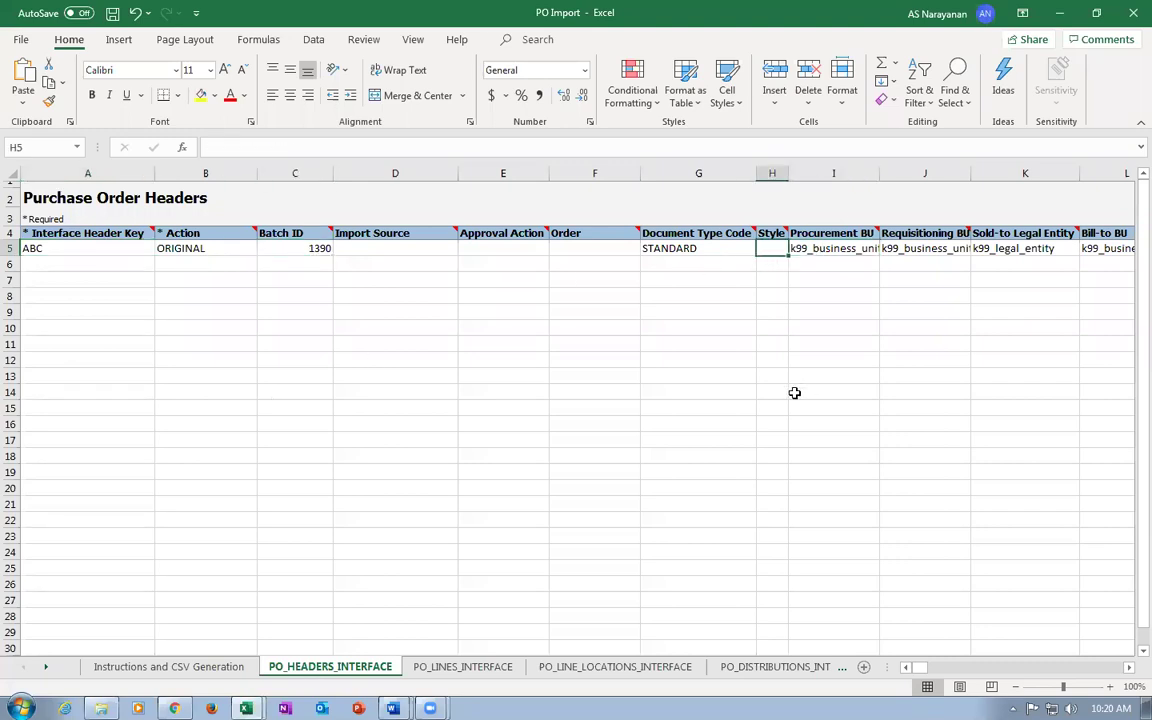
{"action": "left_click", "coordinate": [694, 249]}
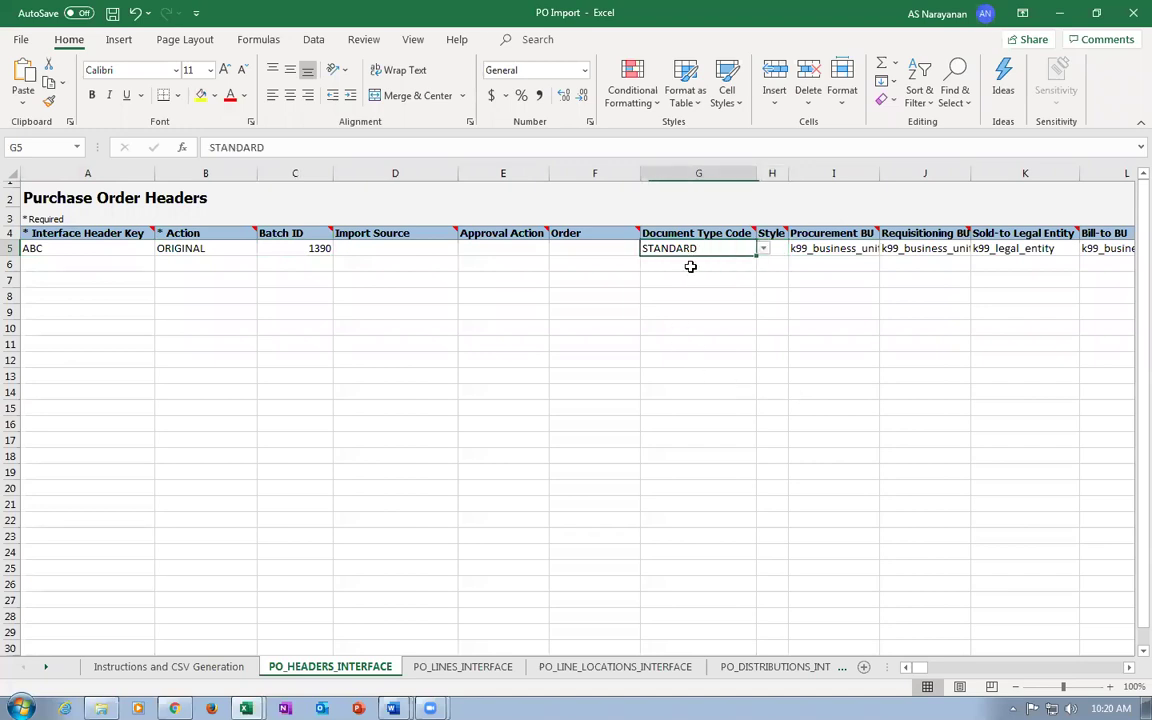
{"action": "left_click", "coordinate": [765, 249]}
{"action": "left_click", "coordinate": [767, 250]}
{"action": "left_click", "coordinate": [838, 248]}
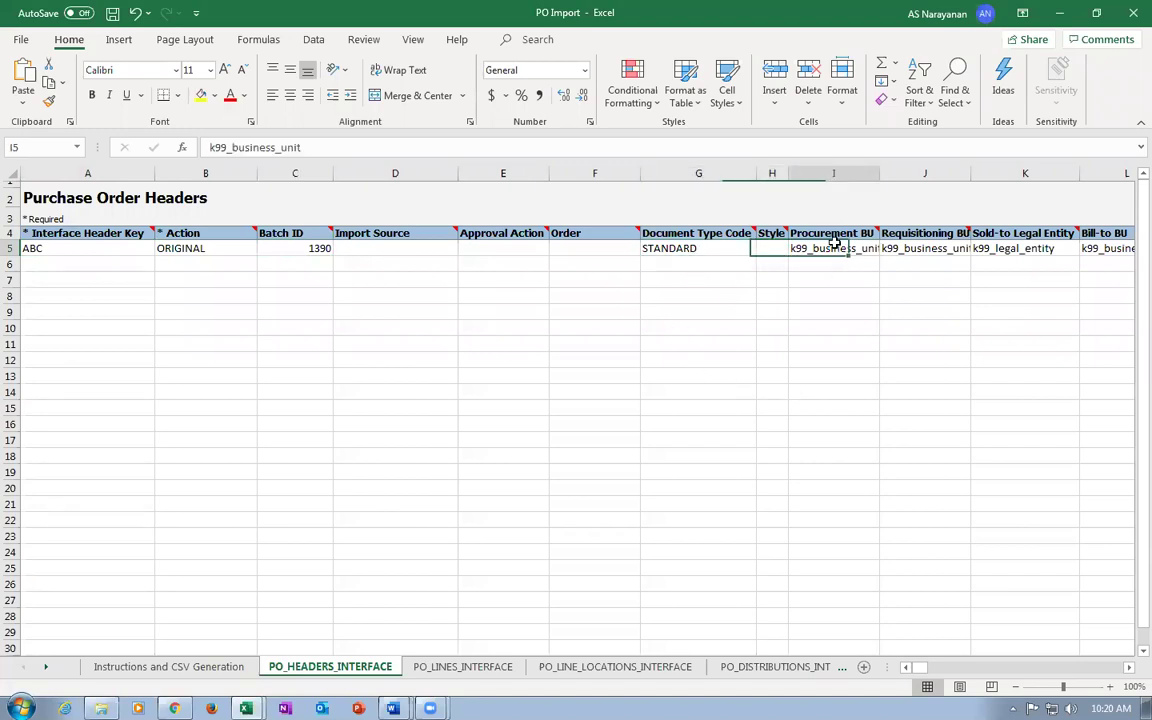
{"action": "left_click", "coordinate": [942, 248]}
{"action": "left_click", "coordinate": [999, 248]}
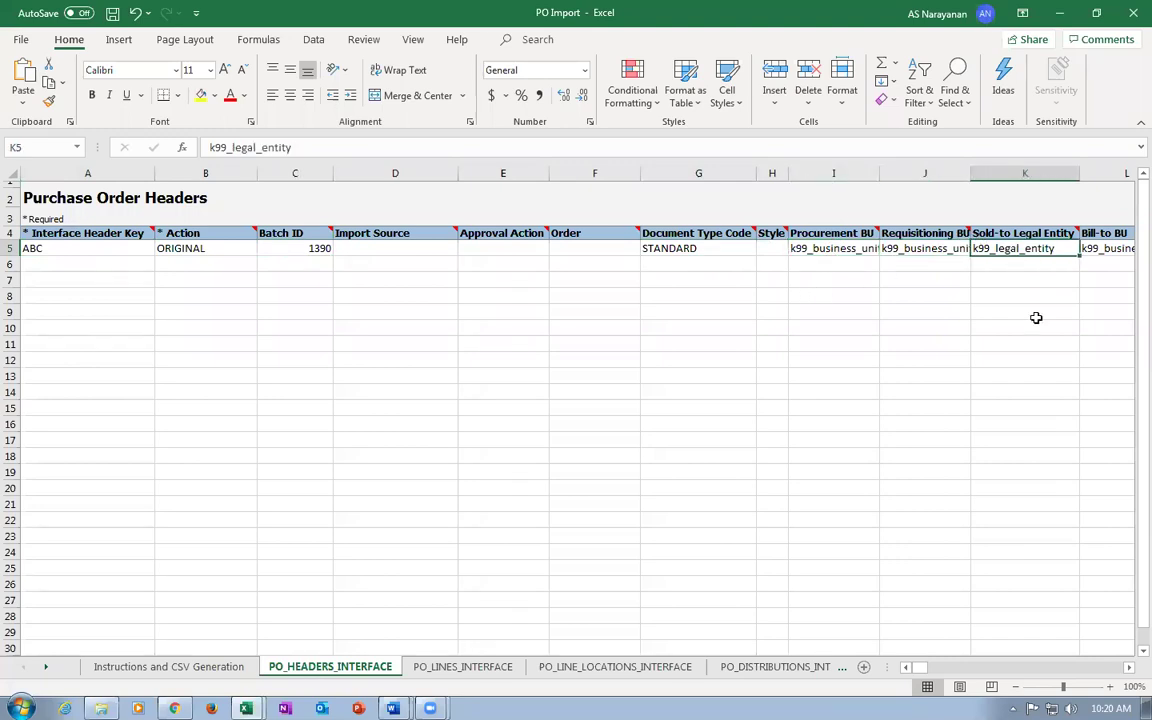
Review the Bill-to BU, USD currency and Buyer cells, ending on Description R5.
{"action": "key", "text": "Right"}
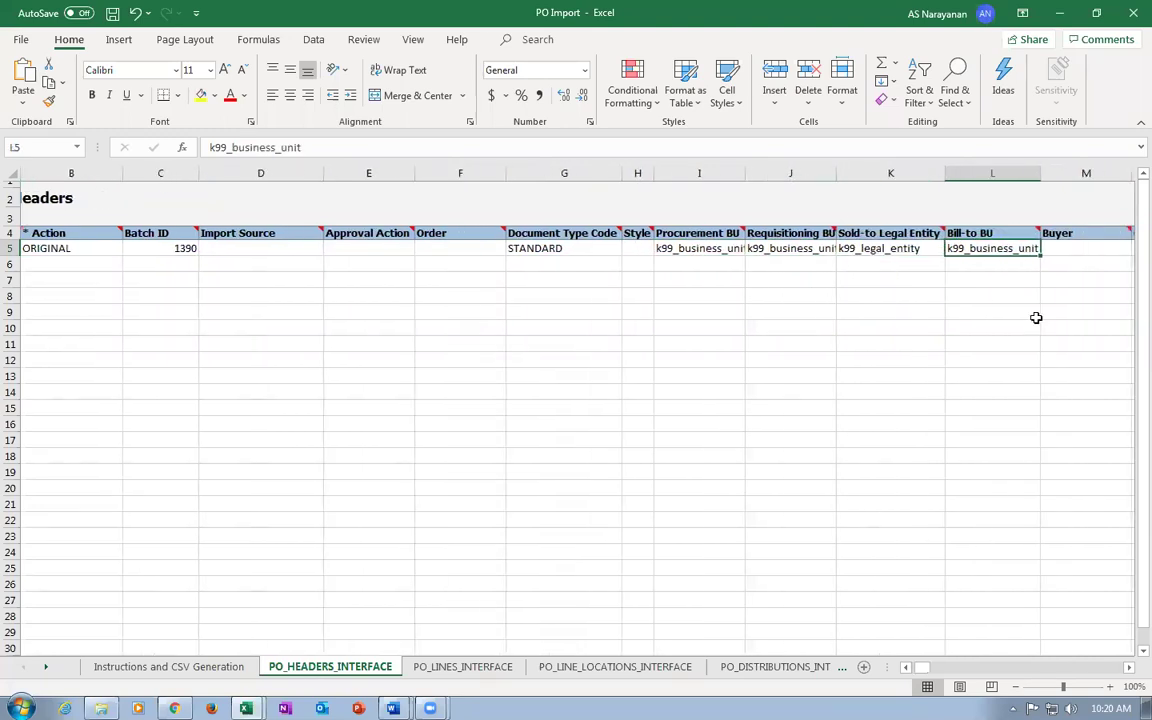
{"action": "key", "text": "Right"}
{"action": "key", "text": "Right"}
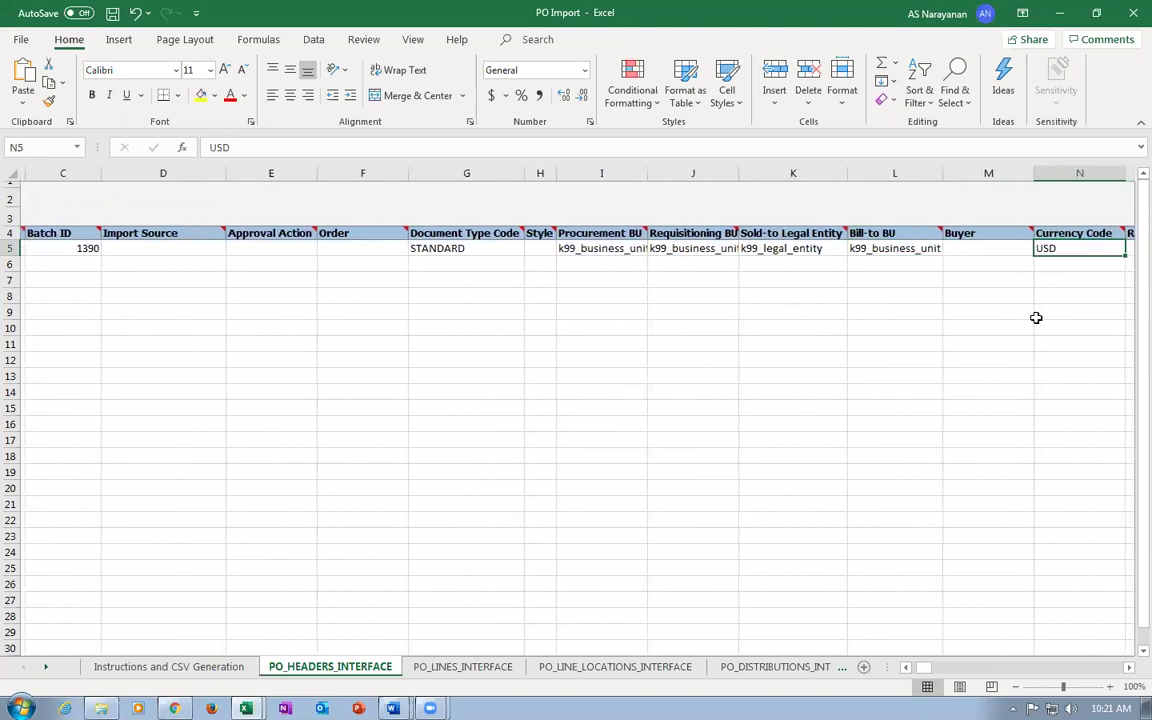
{"action": "key", "text": "Left"}
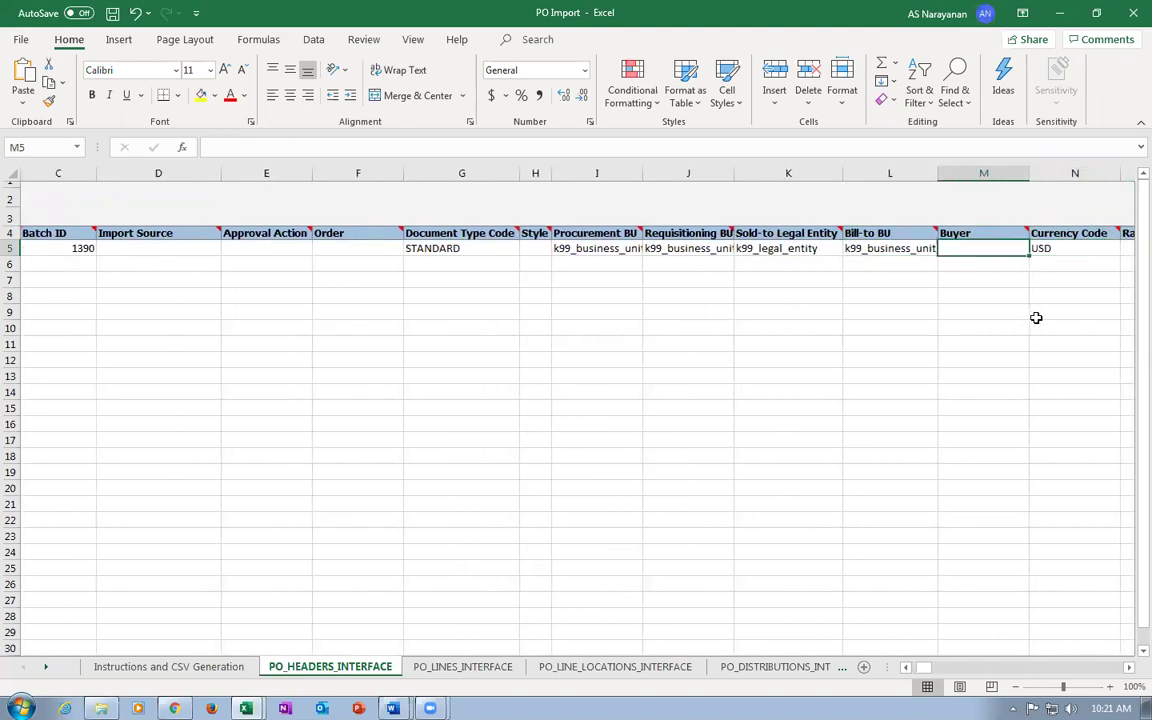
{"action": "key", "text": "Right"}
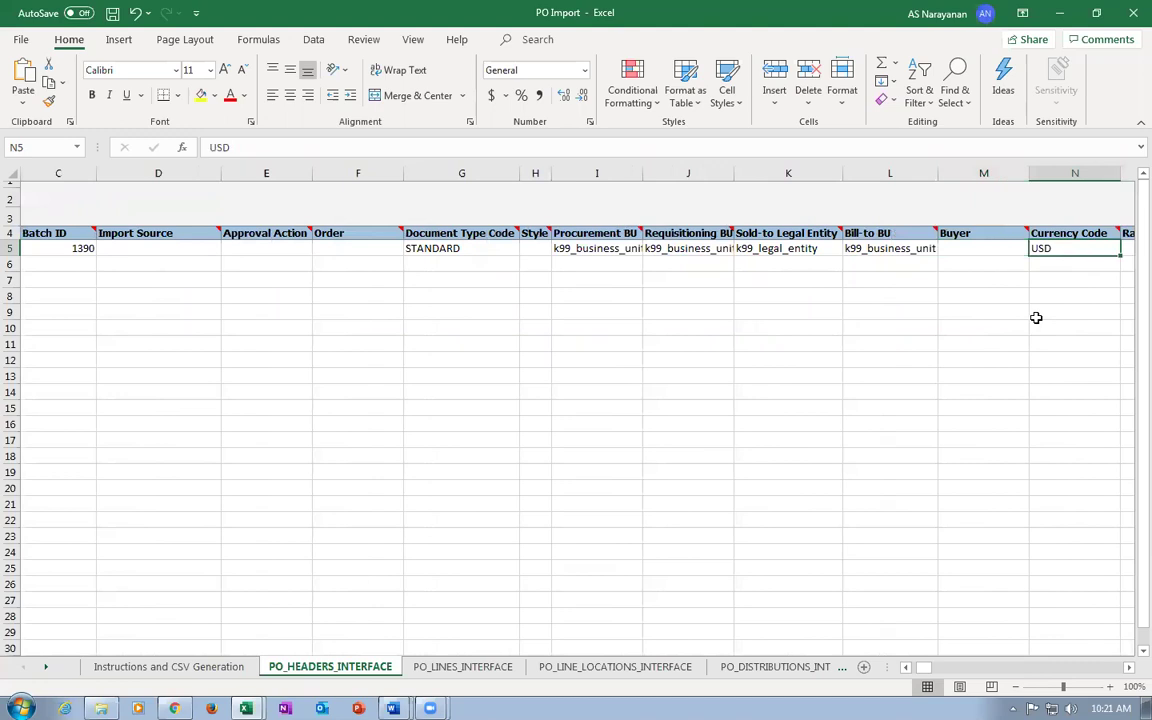
{"action": "key", "text": "Right"}
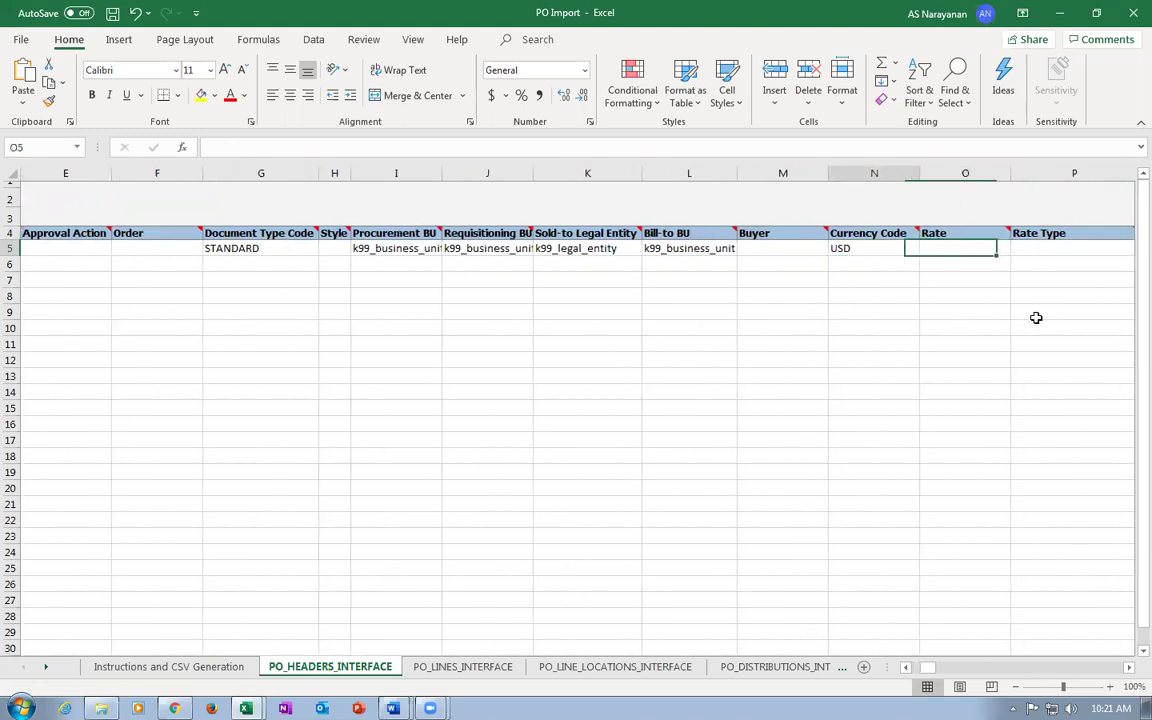
{"action": "key", "text": "Left"}
{"action": "key", "text": "Left"}
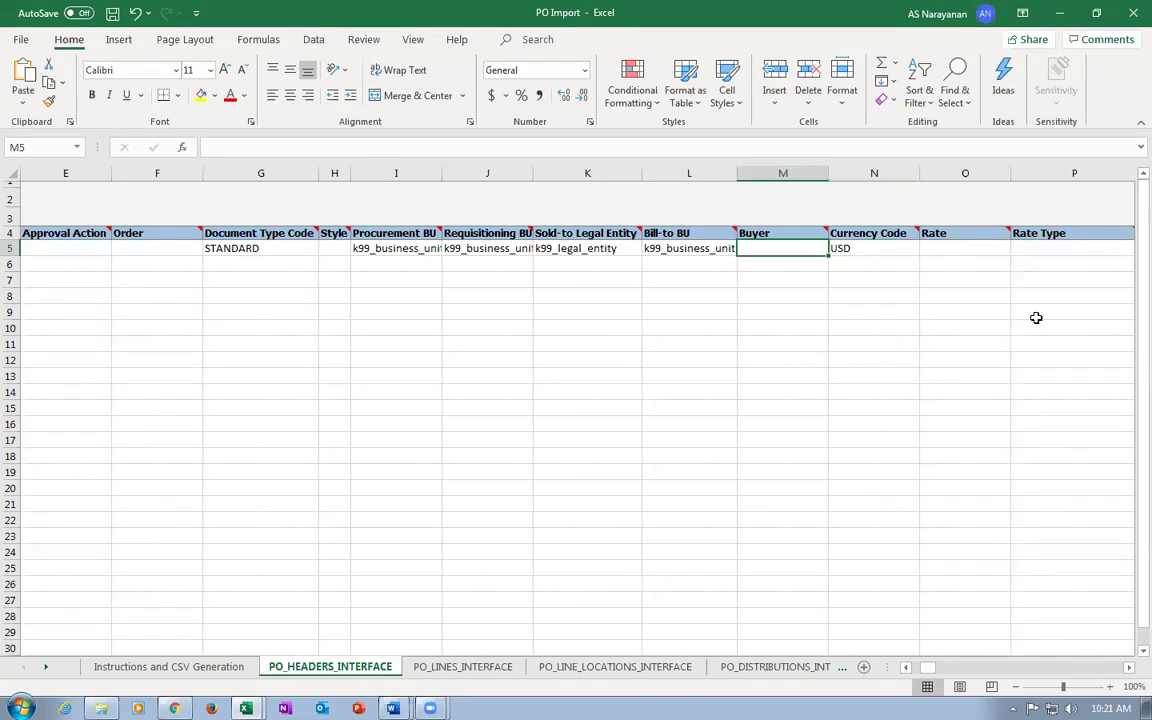
{"action": "key", "text": "Right"}
{"action": "key", "text": "Right"}
{"action": "key", "text": "Right"}
{"action": "key", "text": "Right"}
{"action": "key", "text": "Right"}
{"action": "key", "text": "Right"}
{"action": "key", "text": "Left"}
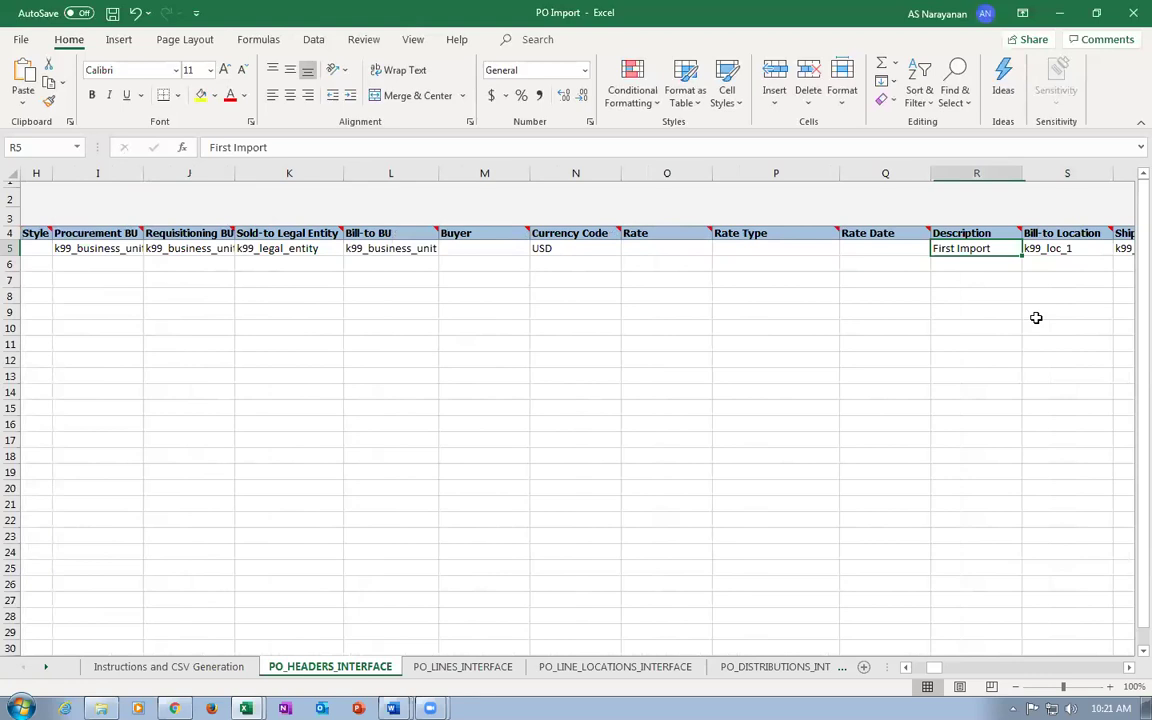
Change the R5 description from 'First Import' to 'Secod Import'.
{"action": "key", "text": "F2"}
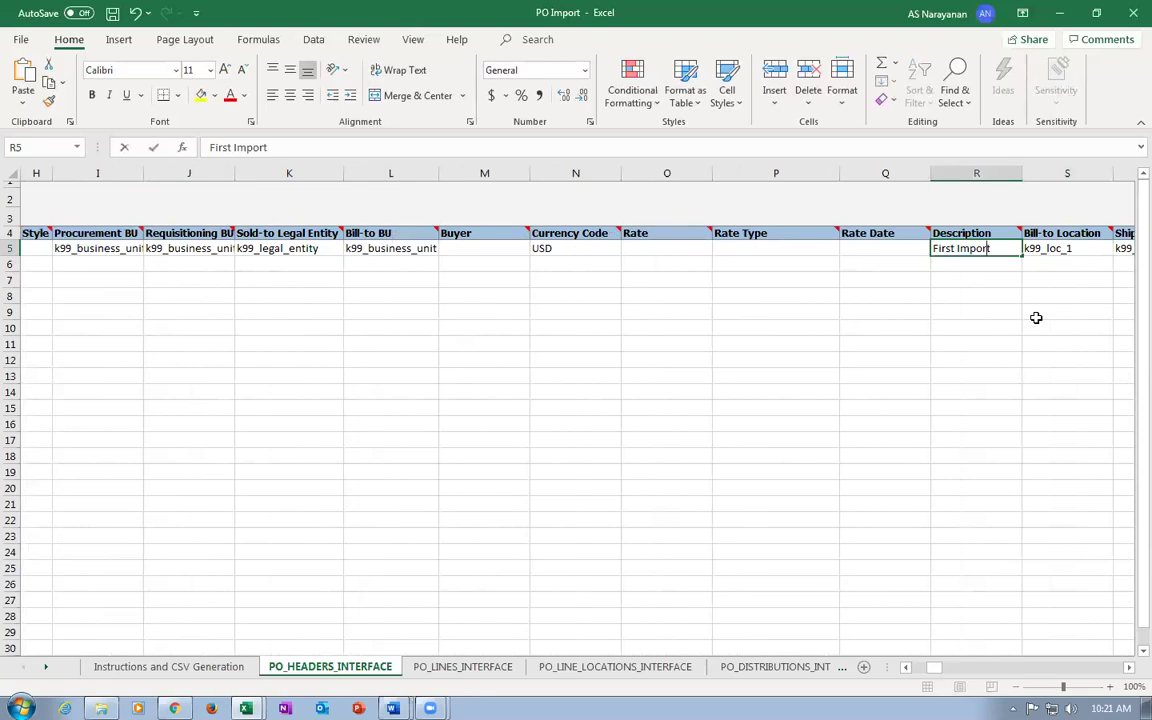
{"action": "key", "text": "Home"}
{"action": "key", "text": "Delete"}
{"action": "key", "text": "Delete"}
{"action": "key", "text": "Delete"}
{"action": "key", "text": "Delete"}
{"action": "key", "text": "Delete"}
{"action": "key", "text": "Delete"}
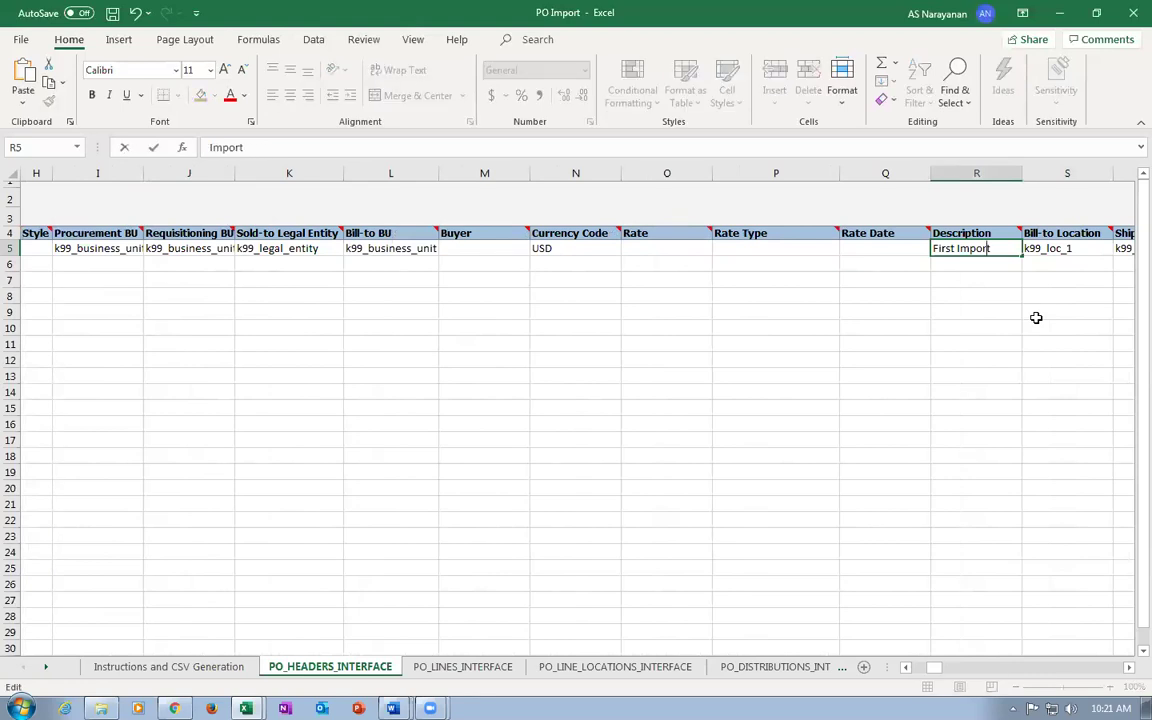
{"action": "type", "text": "Secon"}
{"action": "key", "text": "BackSpace"}
{"action": "type", "text": "d"}
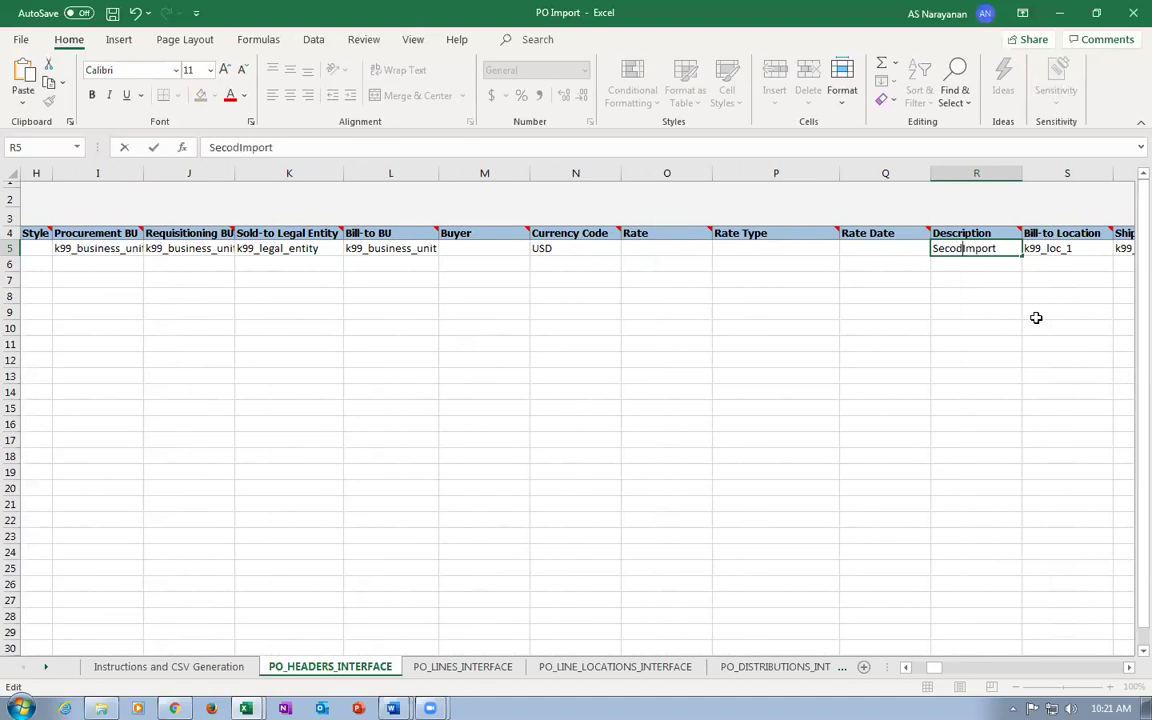
{"action": "key", "text": "Tab"}
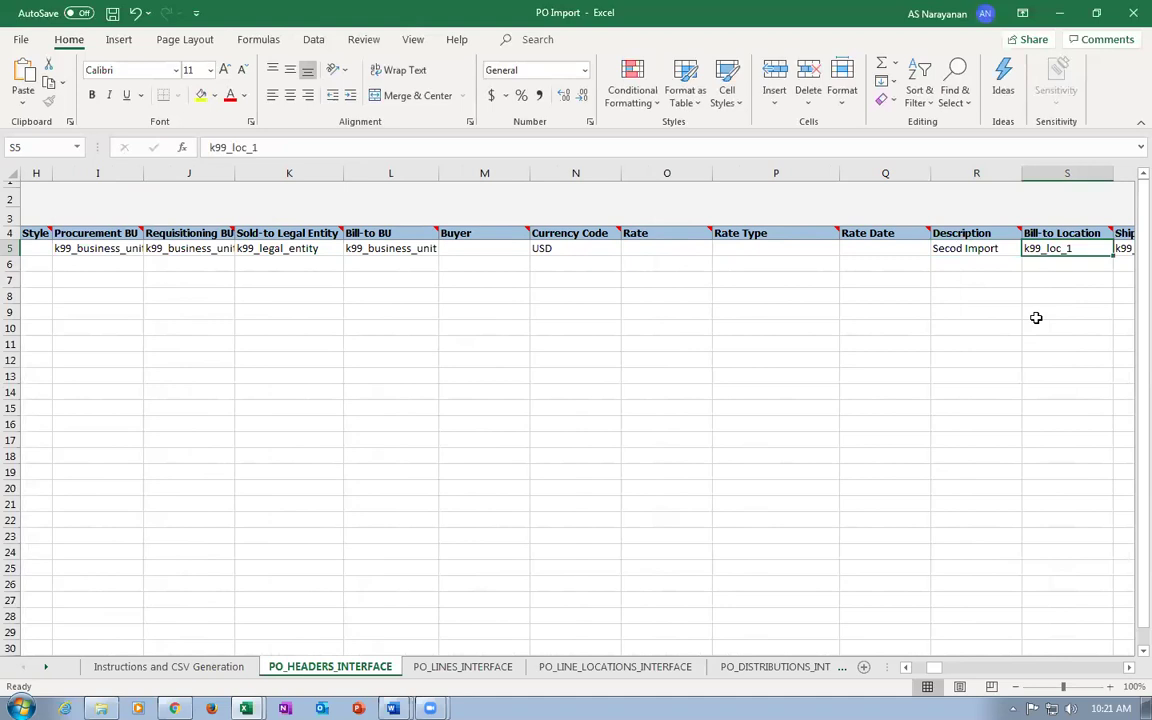
{"action": "key", "text": "Tab"}
{"action": "key", "text": "Tab"}
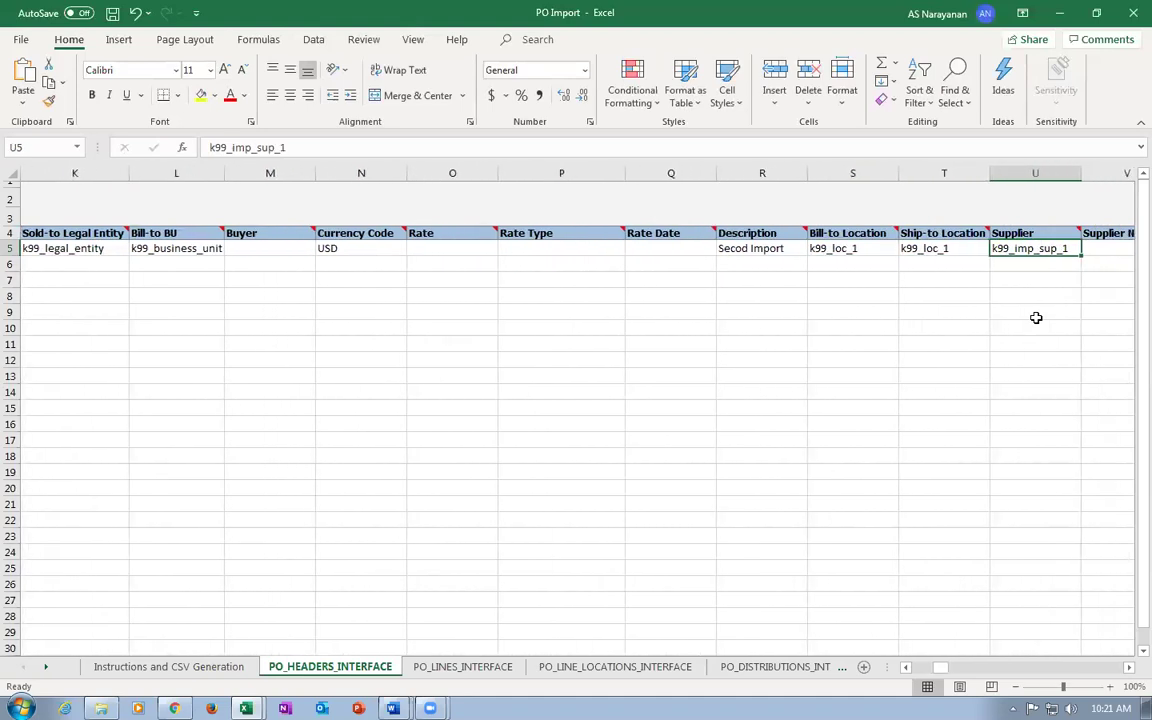
Review the header's Supplier Site, Payment Terms and Required Acknowledgment N values.
{"action": "key", "text": "Tab"}
{"action": "key", "text": "Tab"}
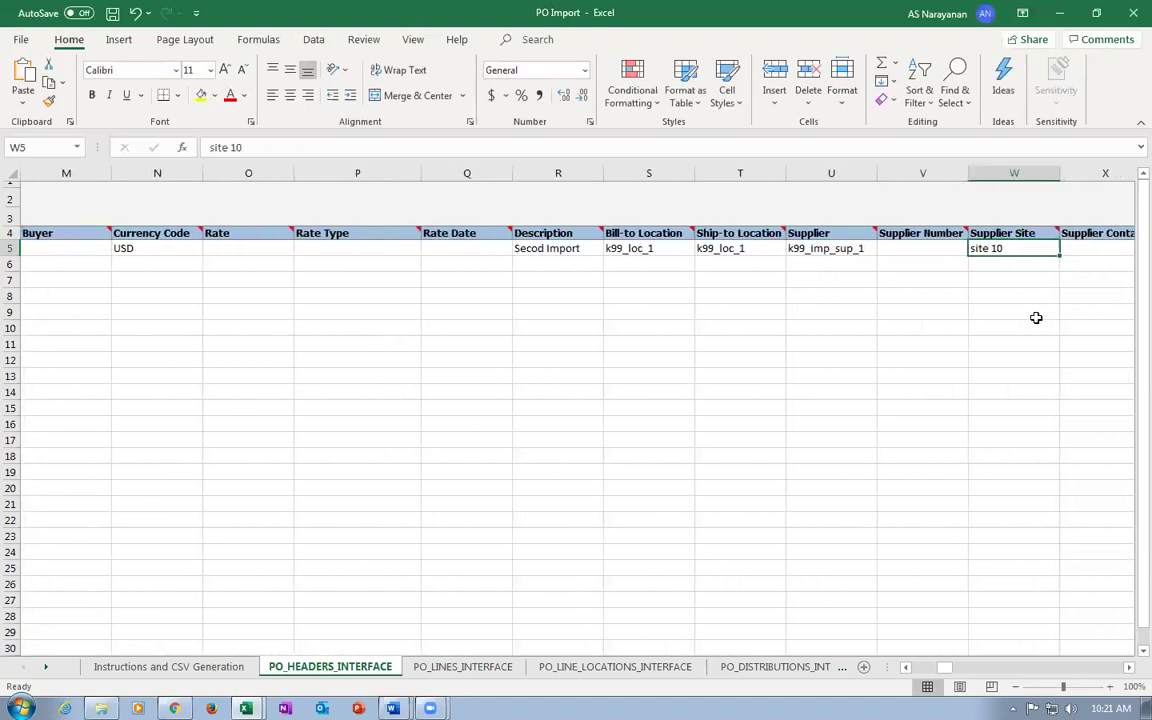
{"action": "key", "text": "shift+Tab"}
{"action": "key", "text": "shift+Tab"}
{"action": "key", "text": "Tab"}
{"action": "key", "text": "Tab"}
{"action": "key", "text": "Tab"}
{"action": "key", "text": "Tab"}
{"action": "key", "text": "Tab"}
{"action": "key", "text": "Tab"}
{"action": "key", "text": "Tab"}
{"action": "key", "text": "Tab"}
{"action": "key", "text": "Tab"}
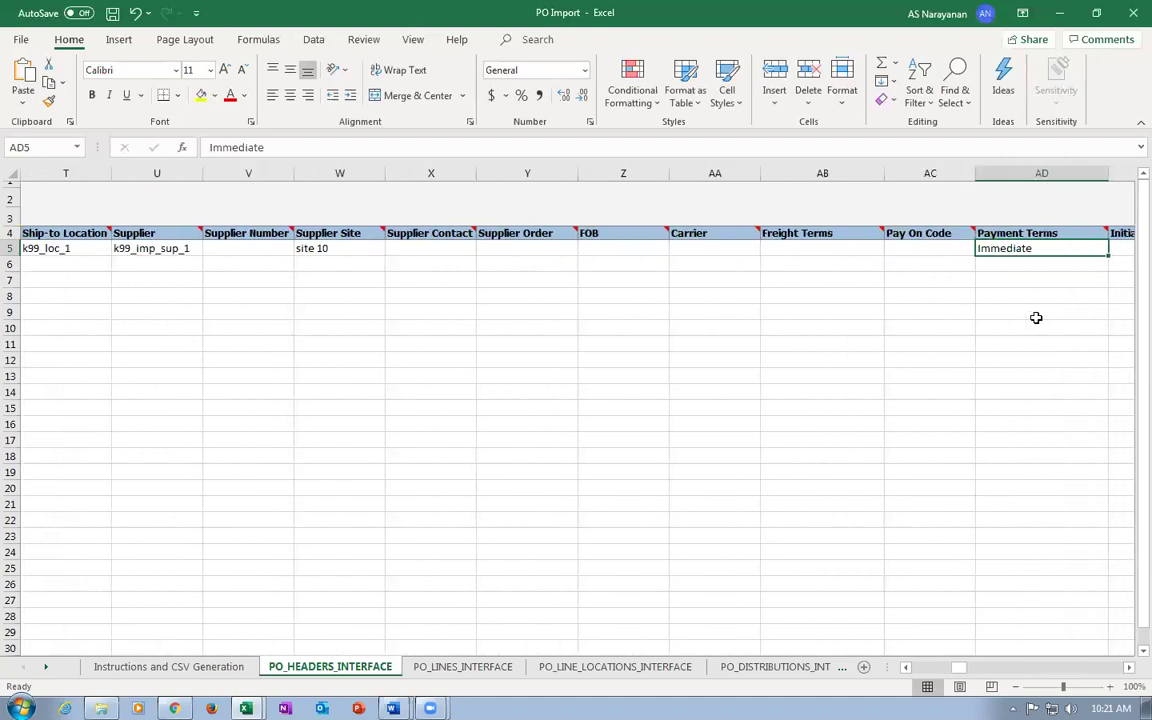
{"action": "key", "text": "Tab"}
{"action": "key", "text": "Tab"}
{"action": "key", "text": "Tab"}
{"action": "key", "text": "Tab"}
{"action": "key", "text": "Tab"}
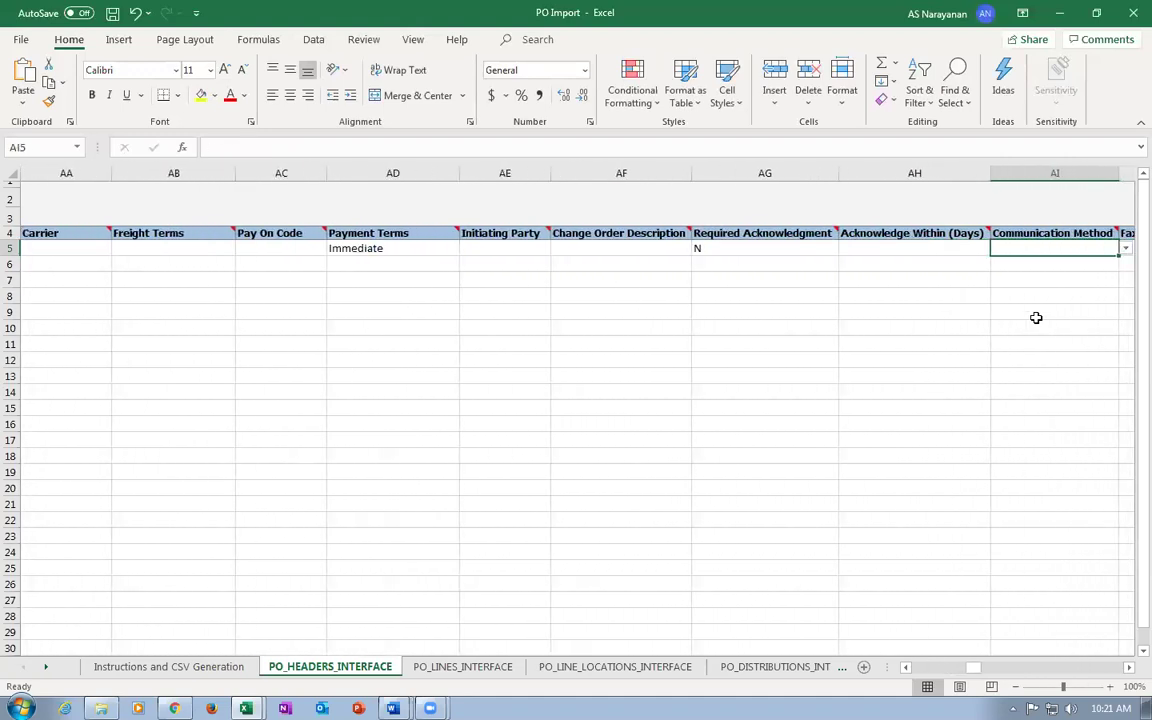
{"action": "key", "text": "shift+Tab"}
{"action": "key", "text": "shift+Tab"}
{"action": "key", "text": "shift+Tab"}
{"action": "key", "text": "shift+Tab"}
{"action": "key", "text": "shift+Tab"}
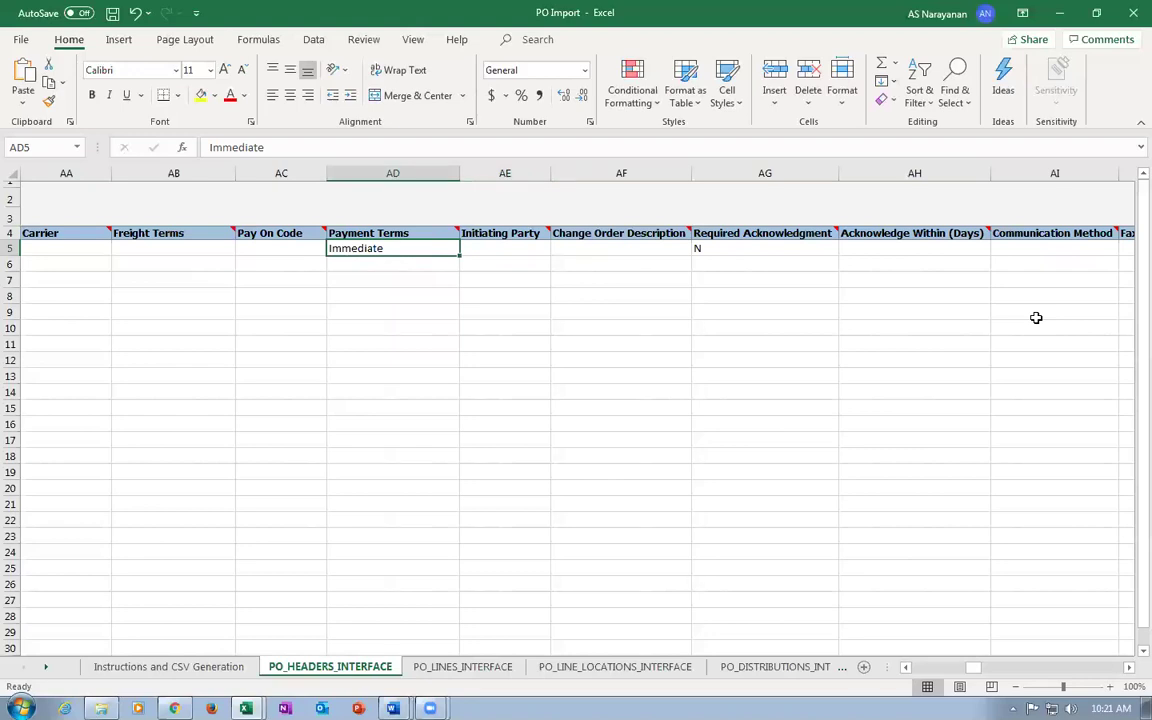
{"action": "key", "text": "Tab"}
{"action": "key", "text": "Tab"}
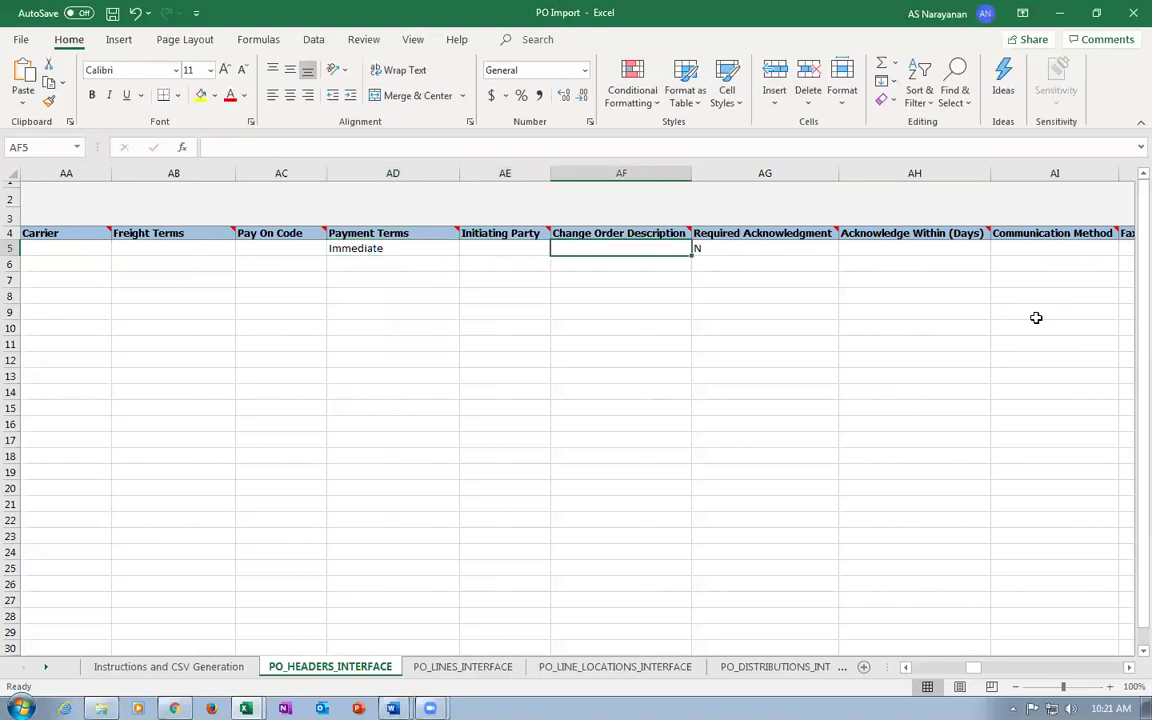
{"action": "key", "text": "Tab"}
{"action": "key", "text": "Tab"}
{"action": "key", "text": "Tab"}
{"action": "key", "text": "Tab"}
{"action": "key", "text": "Tab"}
{"action": "key", "text": "Tab"}
{"action": "key", "text": "Tab"}
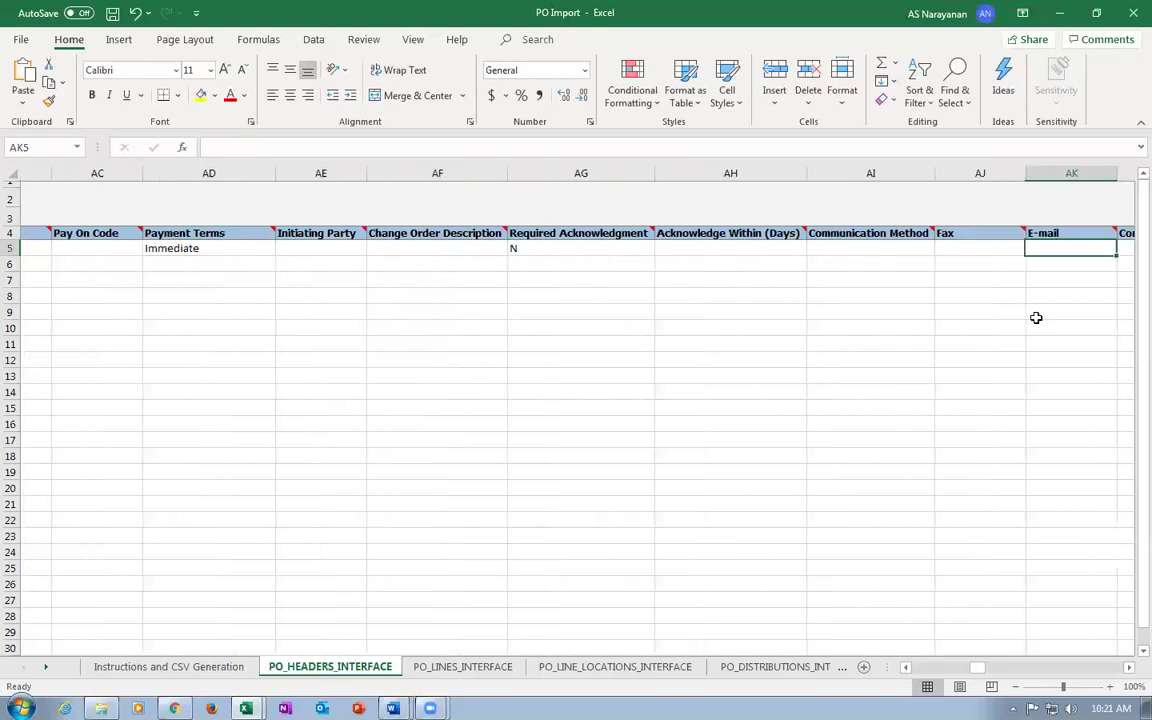
{"action": "key", "text": "Tab"}
{"action": "key", "text": "Tab"}
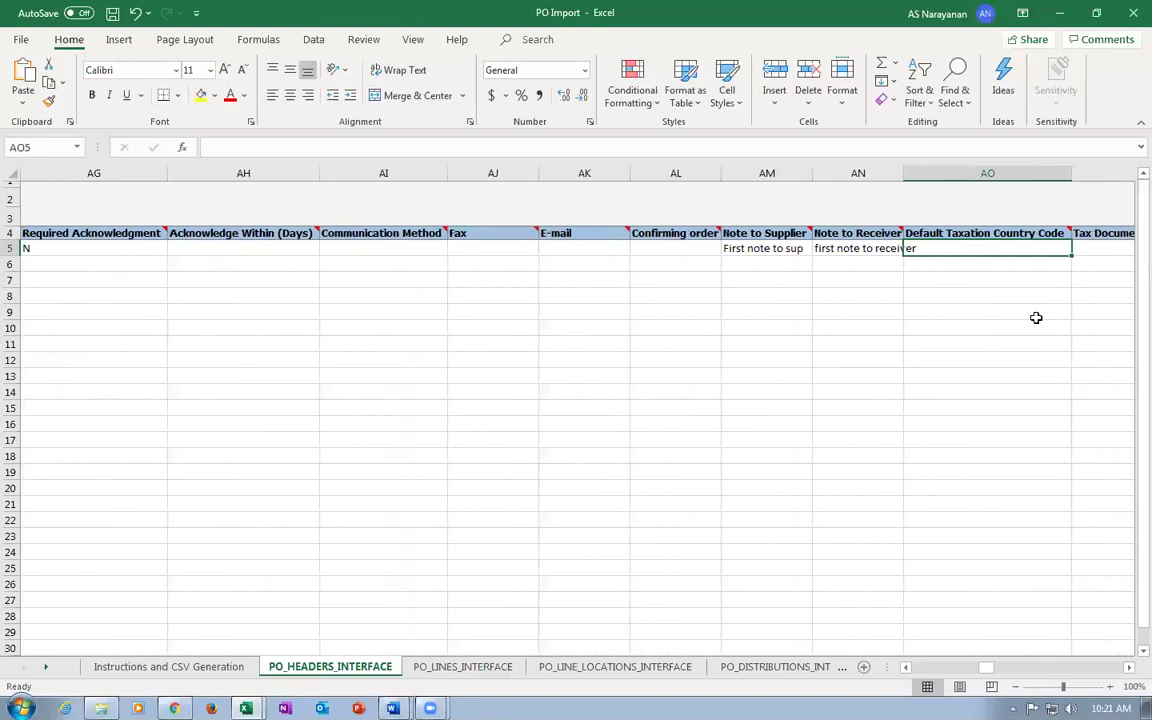
{"action": "key", "text": "shift+Tab"}
{"action": "key", "text": "shift+Tab"}
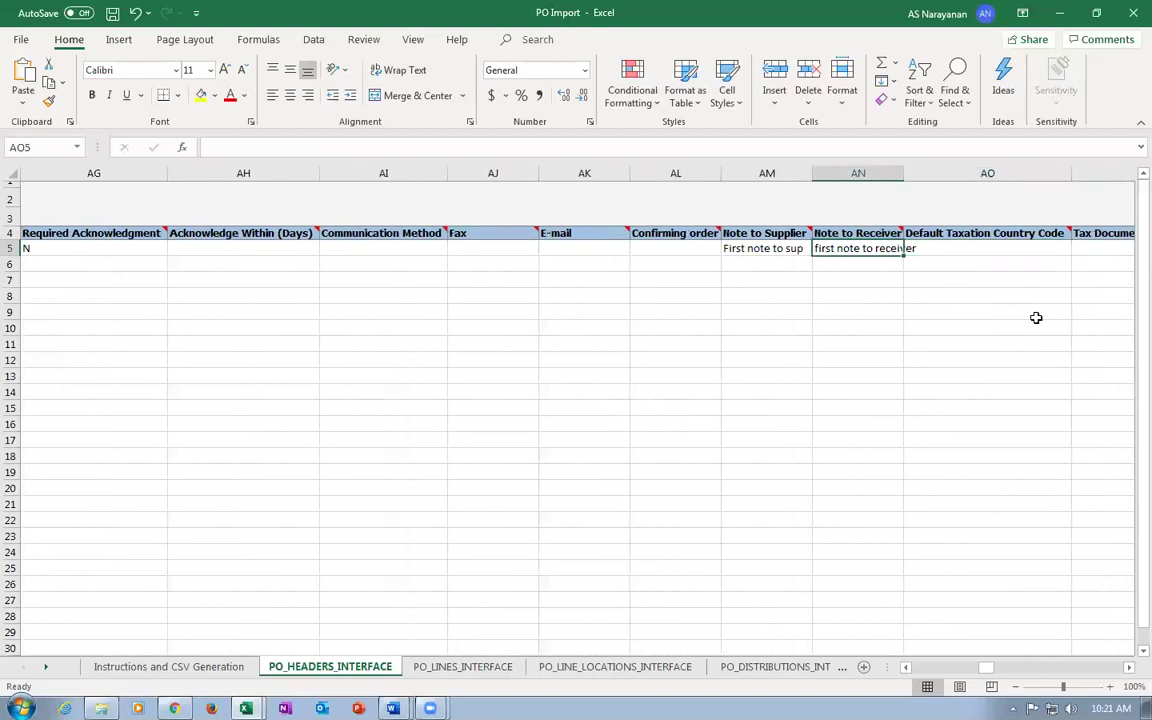
Append ' 2' to the AM5 Note to Supplier, making it 'First note to sup 2'.
{"action": "key", "text": "F2"}
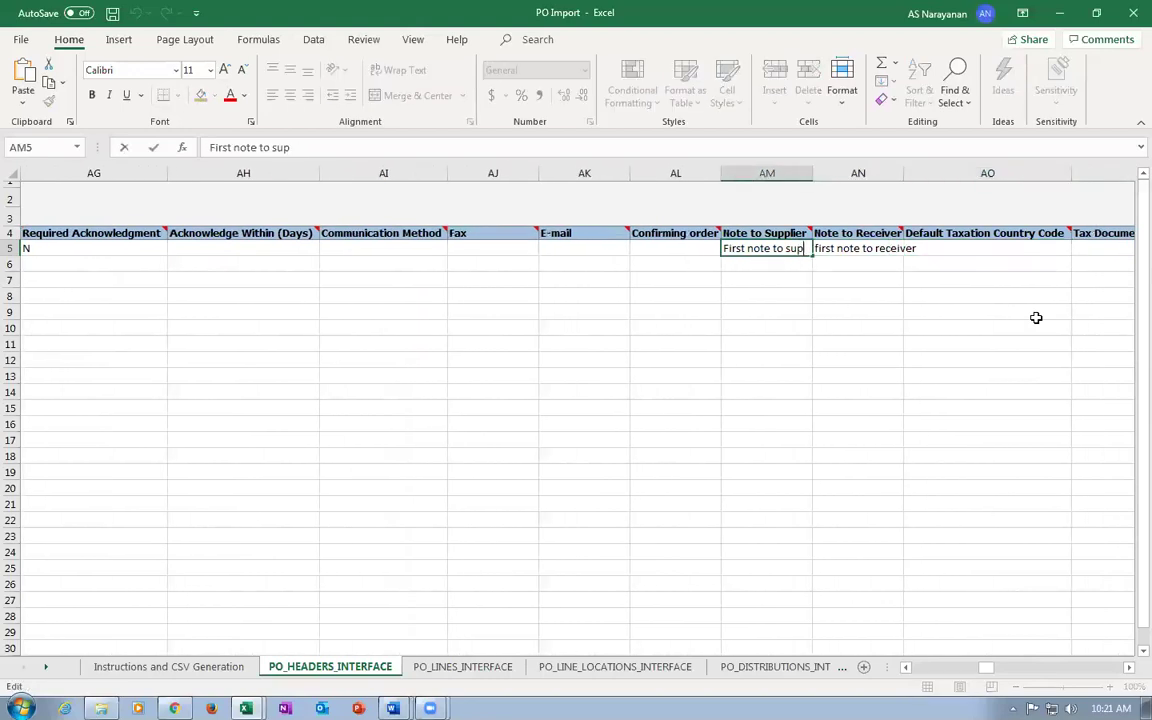
{"action": "type", "text": "2"}
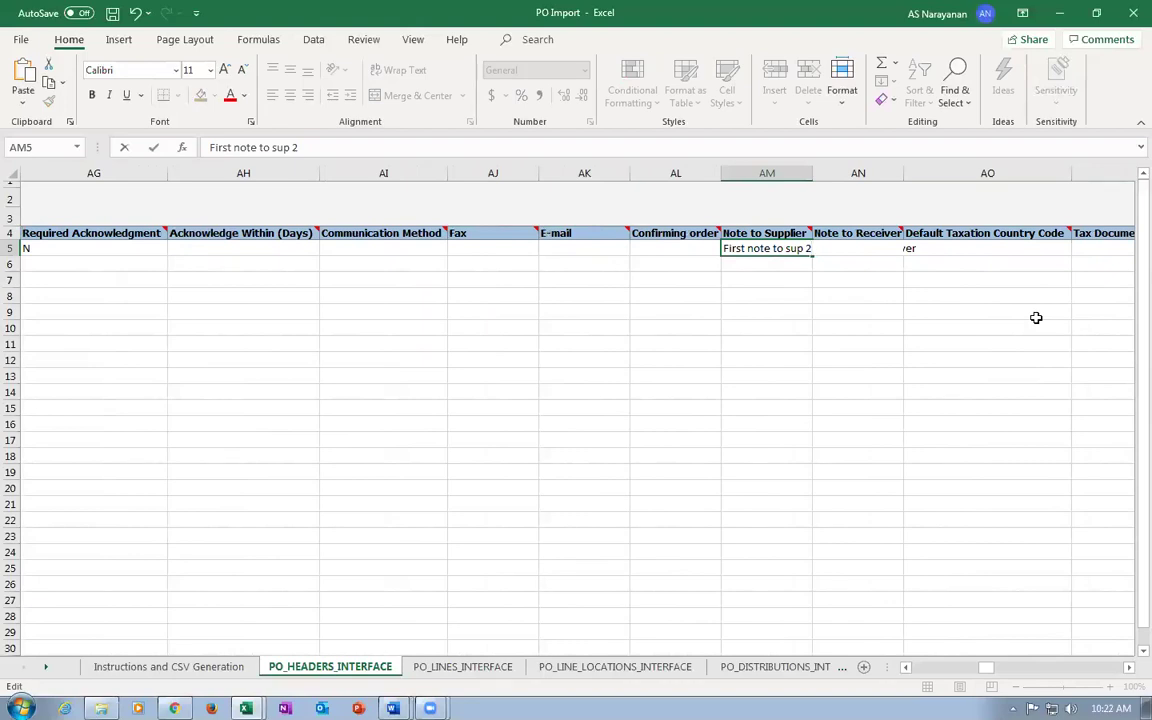
{"action": "key", "text": "Tab"}
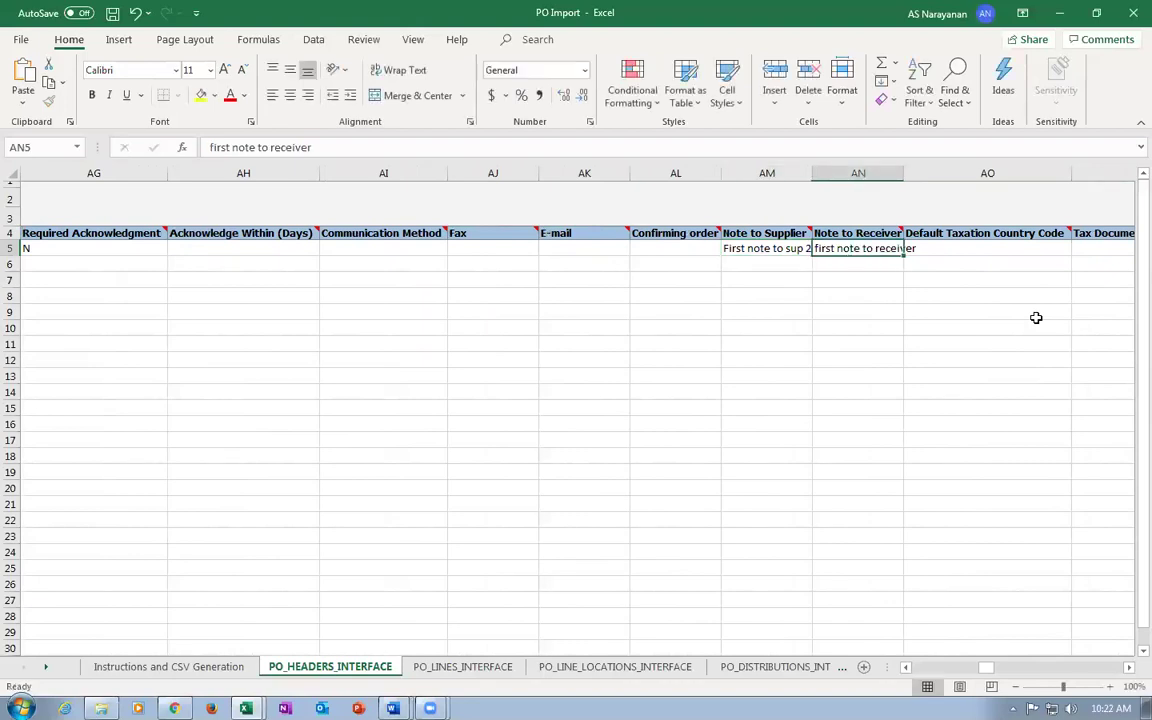
{"action": "key", "text": "Left"}
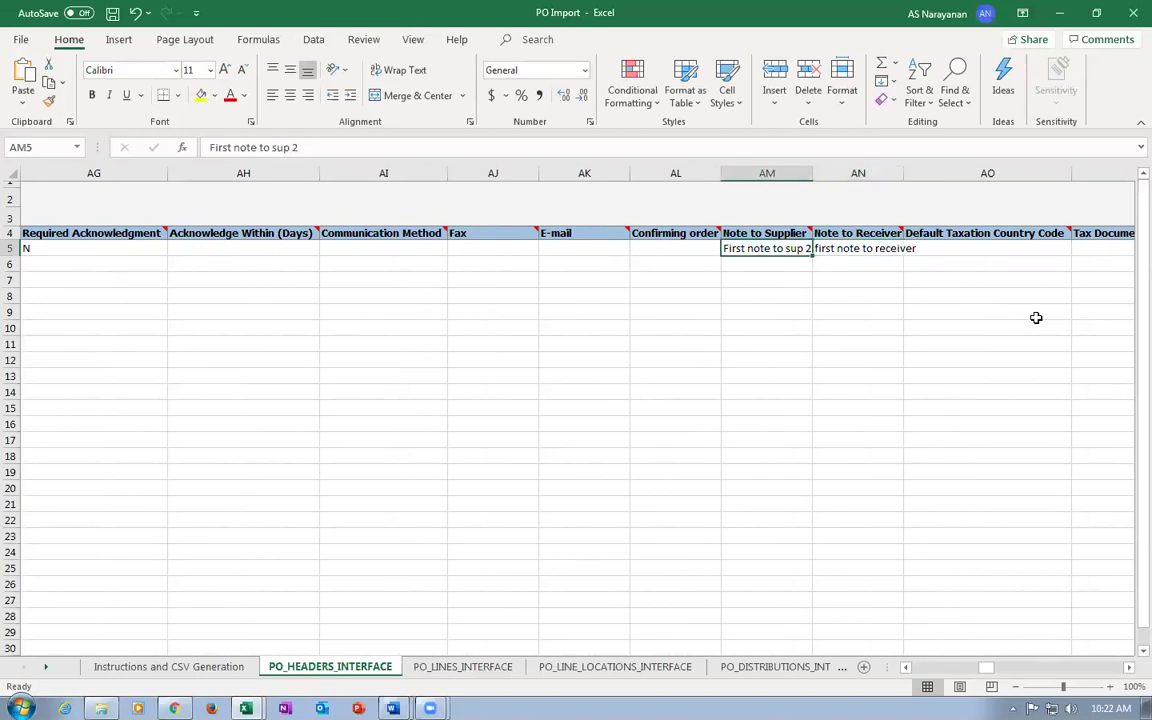
{"action": "key", "text": "Right"}
{"action": "key", "text": "Right"}
{"action": "key", "text": "Right"}
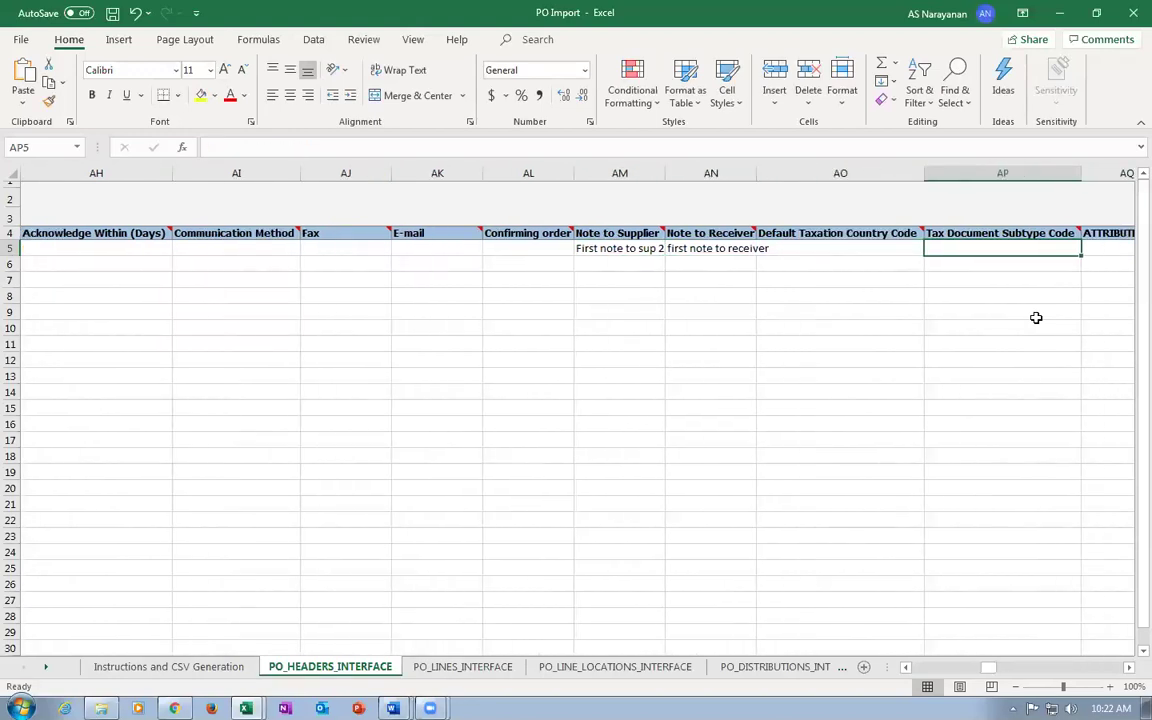
Review the header's ATTRIBUTE, ATTRIBUTE_DATE (2020/05/14) and ATTRIBUTE_NUMBER columns.
{"action": "key", "text": "Right"}
{"action": "key", "text": "Right"}
{"action": "key", "text": "Right"}
{"action": "key", "text": "Right"}
{"action": "key", "text": "Right"}
{"action": "key", "text": "Right"}
{"action": "key", "text": "Right"}
{"action": "key", "text": "Right"}
{"action": "key", "text": "Right"}
{"action": "key", "text": "Right"}
{"action": "key", "text": "Right"}
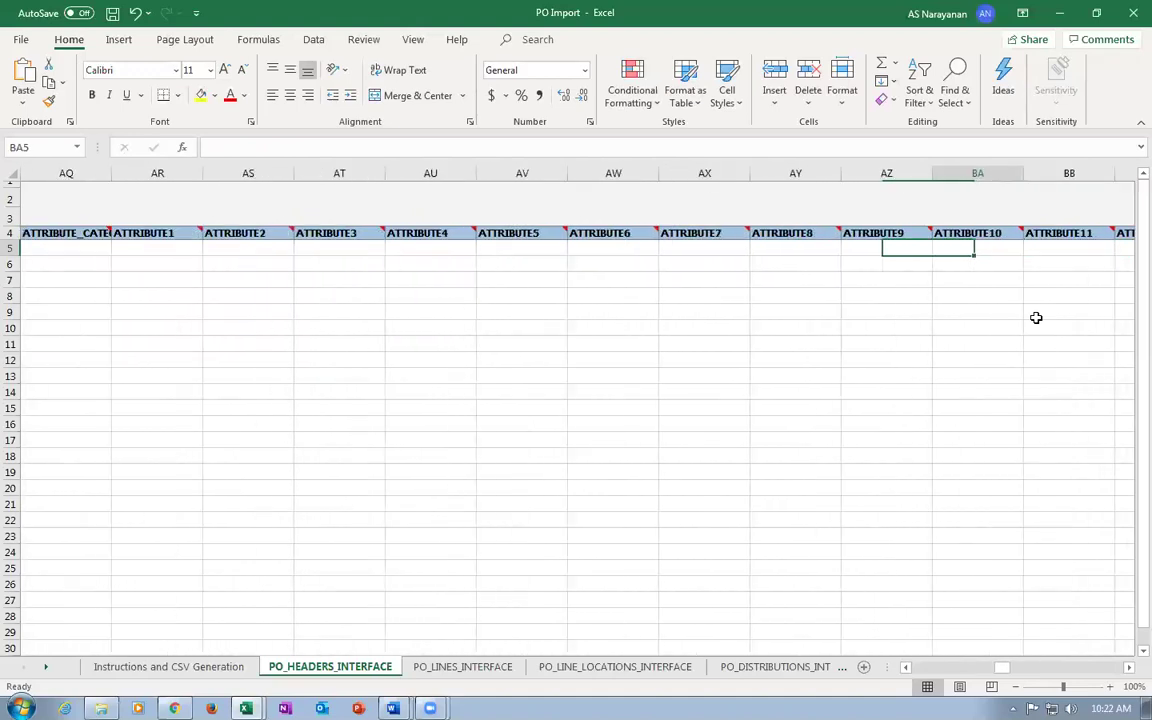
{"action": "key", "text": "Right"}
{"action": "key", "text": "Right"}
{"action": "key", "text": "Right"}
{"action": "key", "text": "Right"}
{"action": "key", "text": "Right"}
{"action": "key", "text": "Right"}
{"action": "key", "text": "Right"}
{"action": "key", "text": "Right"}
{"action": "key", "text": "Right"}
{"action": "key", "text": "Right"}
{"action": "key", "text": "Right"}
{"action": "key", "text": "Right"}
{"action": "key", "text": "Right"}
{"action": "key", "text": "Right"}
{"action": "key", "text": "Right"}
{"action": "key", "text": "Right"}
{"action": "key", "text": "Right"}
{"action": "key", "text": "Right"}
{"action": "key", "text": "Right"}
{"action": "key", "text": "Right"}
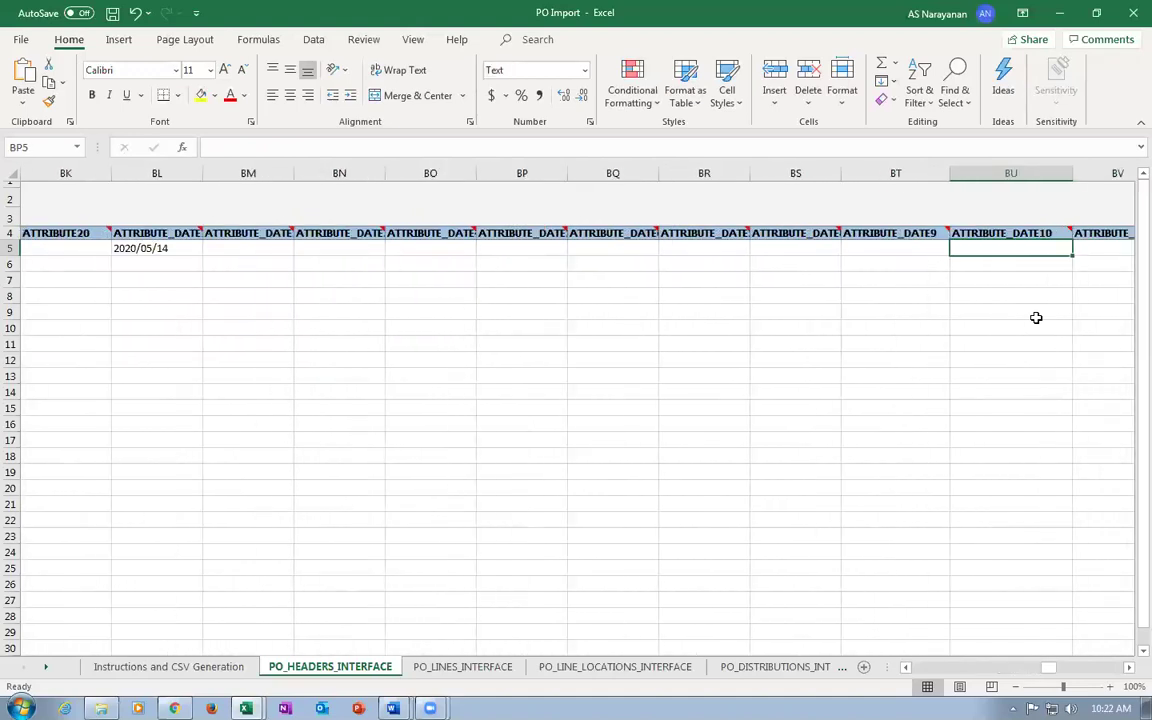
{"action": "key", "text": "Left"}
{"action": "key", "text": "Left"}
{"action": "key", "text": "Left"}
{"action": "key", "text": "Left"}
{"action": "key", "text": "Left"}
{"action": "key", "text": "Left"}
{"action": "key", "text": "Left"}
{"action": "key", "text": "Left"}
{"action": "key", "text": "Left"}
{"action": "key", "text": "Left"}
{"action": "key", "text": "Left"}
{"action": "key", "text": "Left"}
{"action": "key", "text": "Right"}
{"action": "key", "text": "Right"}
{"action": "key", "text": "Right"}
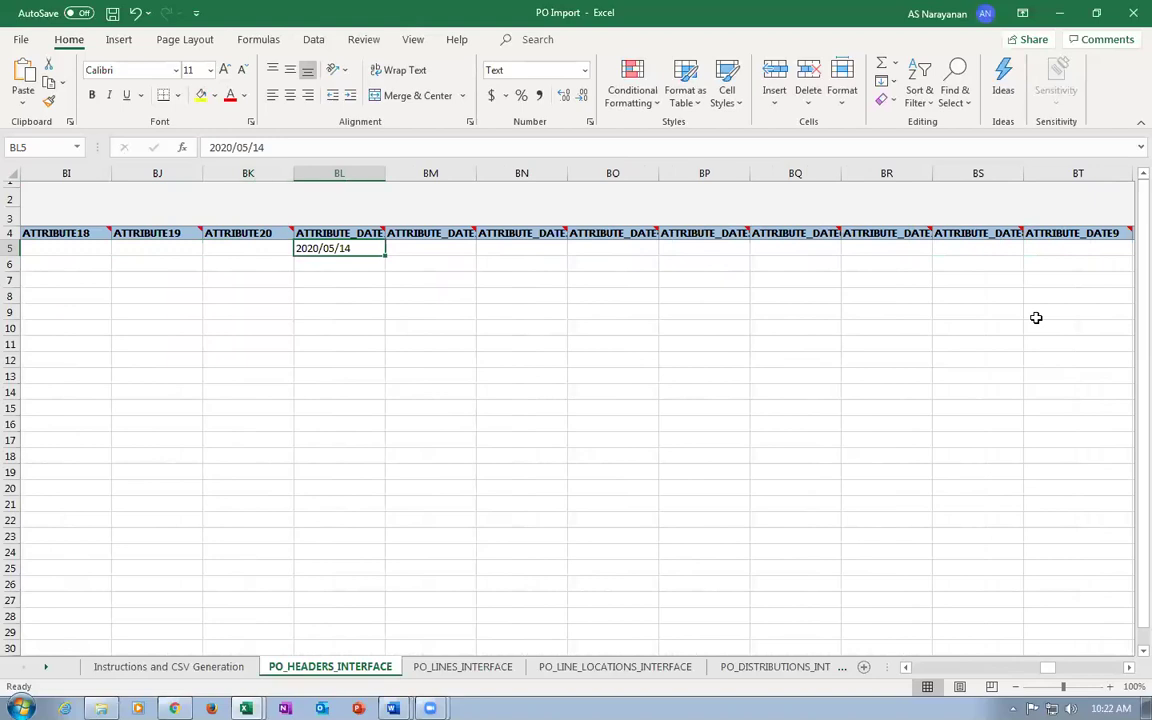
{"action": "key", "text": "Right"}
{"action": "key", "text": "Right"}
{"action": "key", "text": "Right"}
{"action": "key", "text": "Right"}
{"action": "key", "text": "Right"}
{"action": "key", "text": "Right"}
{"action": "key", "text": "Right"}
{"action": "key", "text": "Right"}
{"action": "key", "text": "Right"}
{"action": "key", "text": "Right"}
{"action": "key", "text": "Right"}
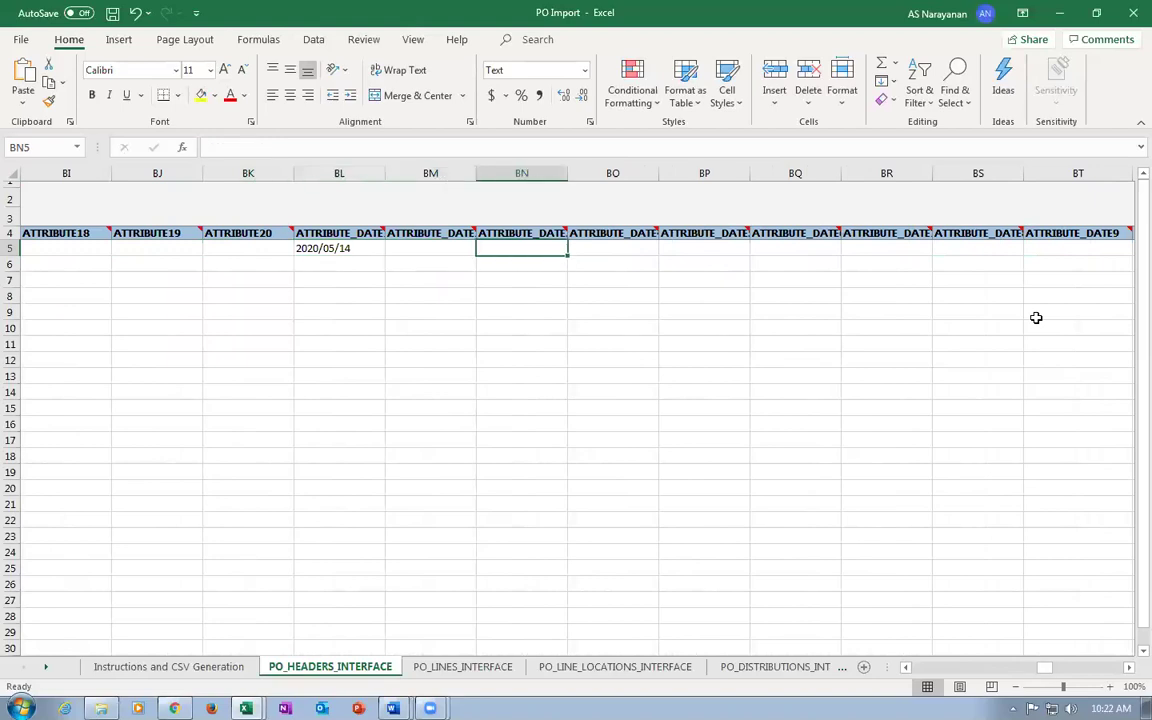
{"action": "key", "text": "Right"}
{"action": "key", "text": "Right"}
{"action": "key", "text": "Right"}
{"action": "key", "text": "Right"}
{"action": "key", "text": "Right"}
{"action": "key", "text": "Right"}
{"action": "key", "text": "Right"}
{"action": "key", "text": "Right"}
{"action": "key", "text": "Right"}
{"action": "key", "text": "Right"}
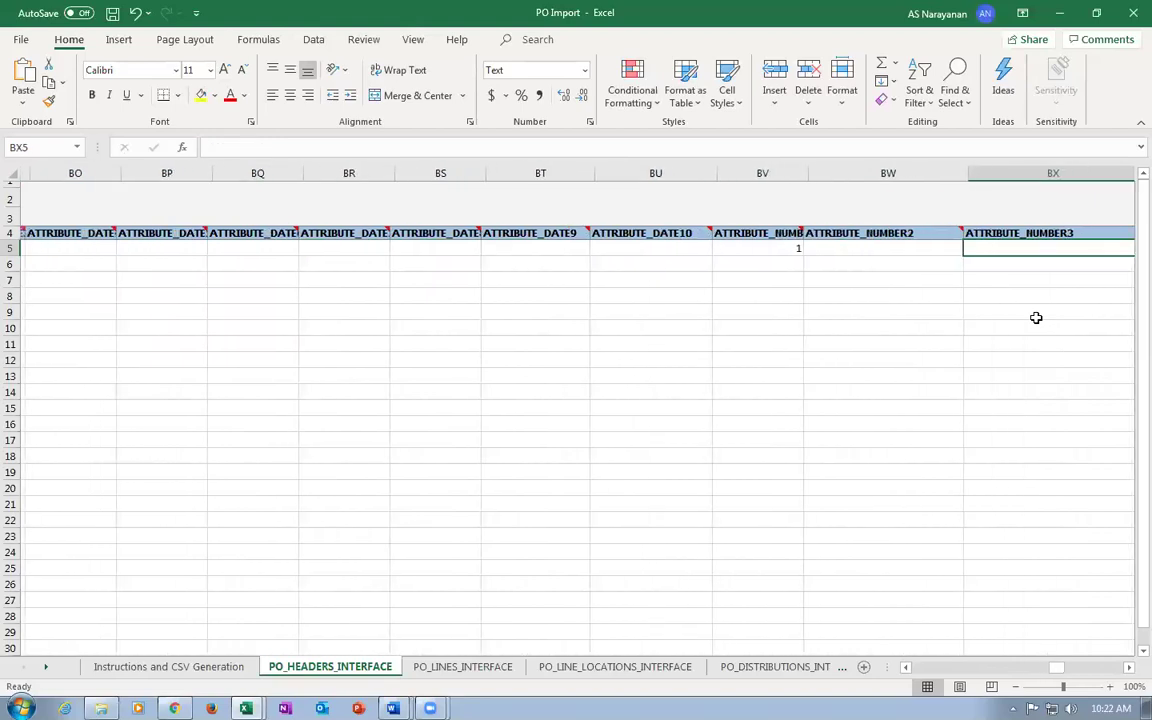
{"action": "key", "text": "Home"}
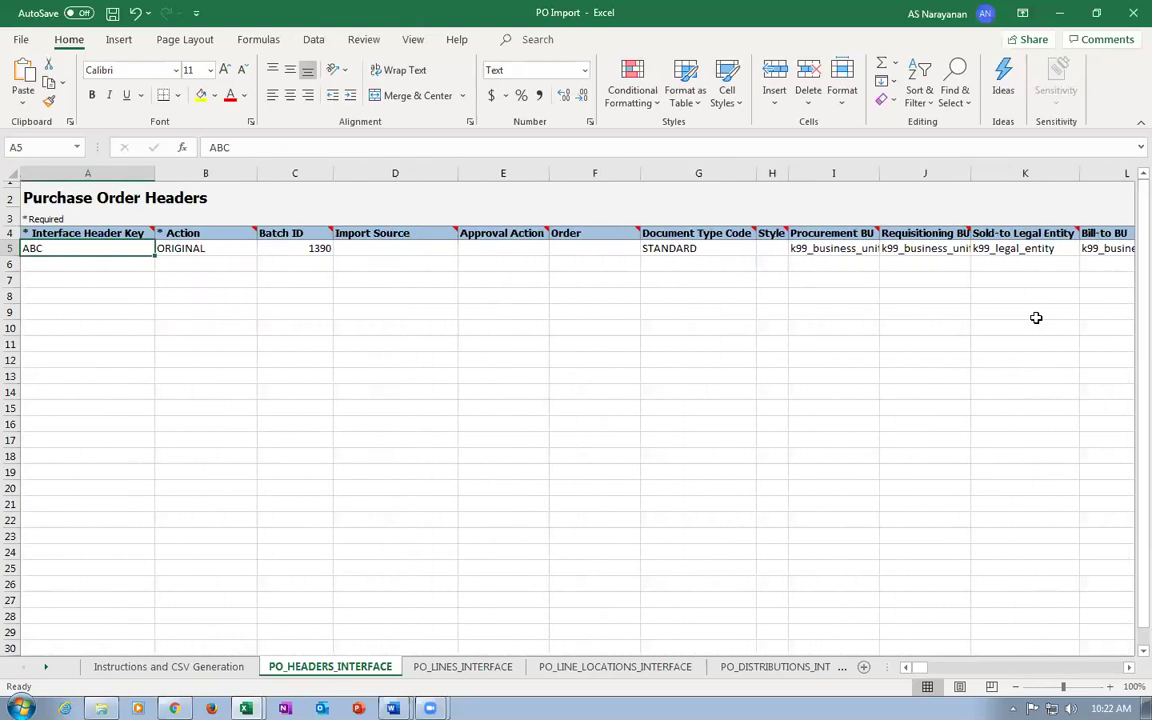
Save the workbook past the personal-information warning and go to PO_LINES_INTERFACE.
{"action": "key", "text": "ctrl+s"}
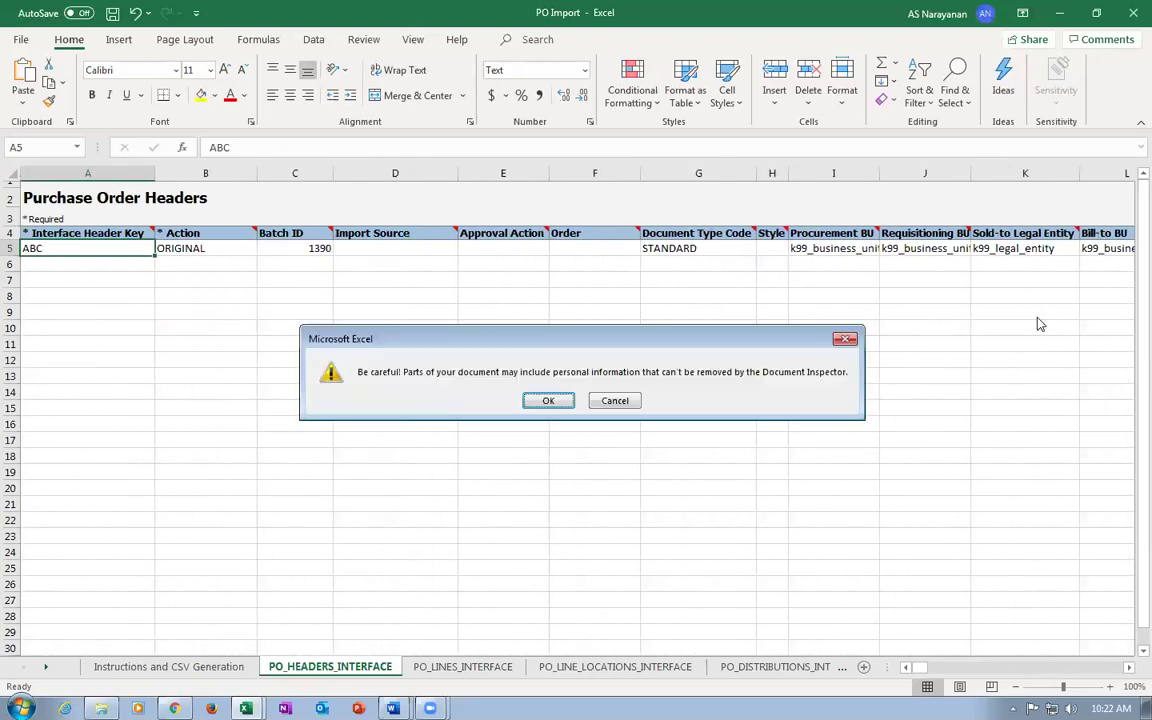
{"action": "left_click", "coordinate": [545, 403]}
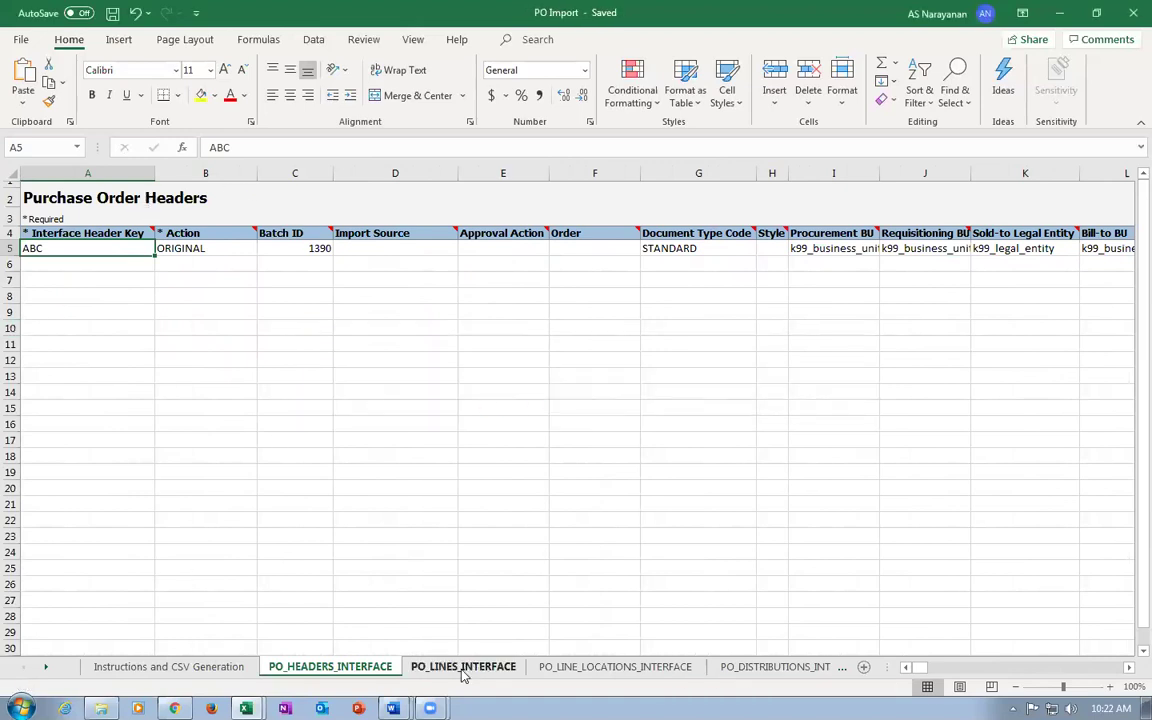
{"action": "left_click", "coordinate": [463, 667]}
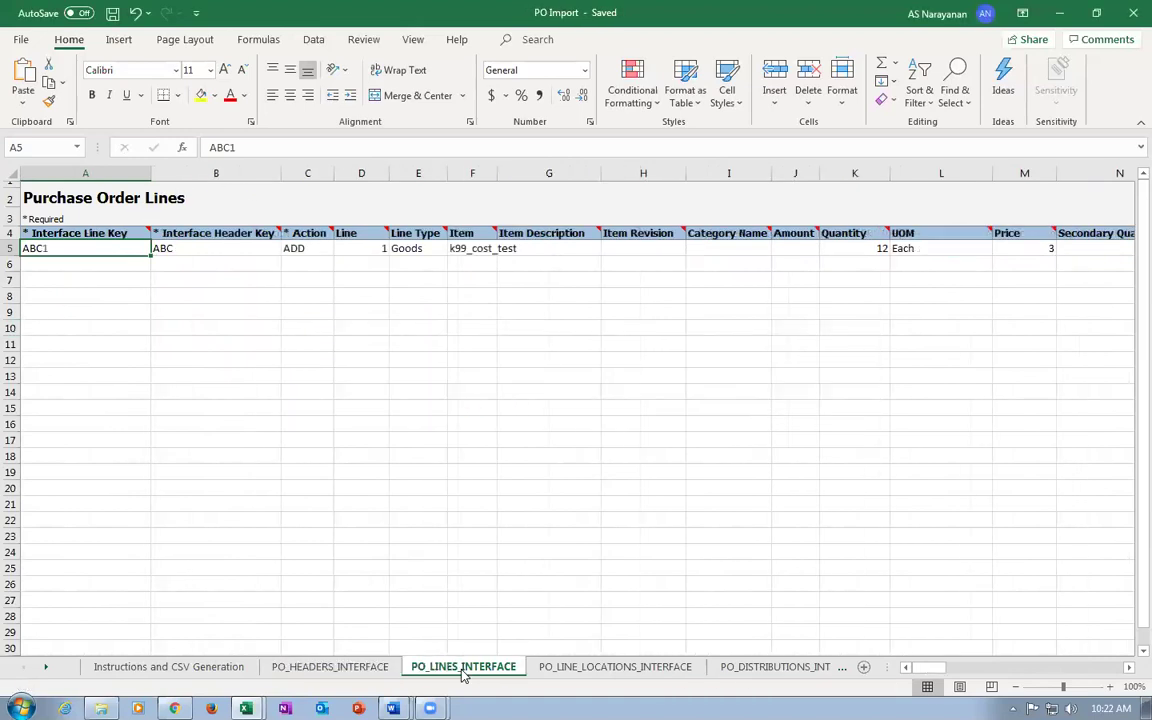
Check line ABC1's item k99_cost_test and quantity 12, and change its price from 3 to 4.
{"action": "left_click", "coordinate": [225, 256]}
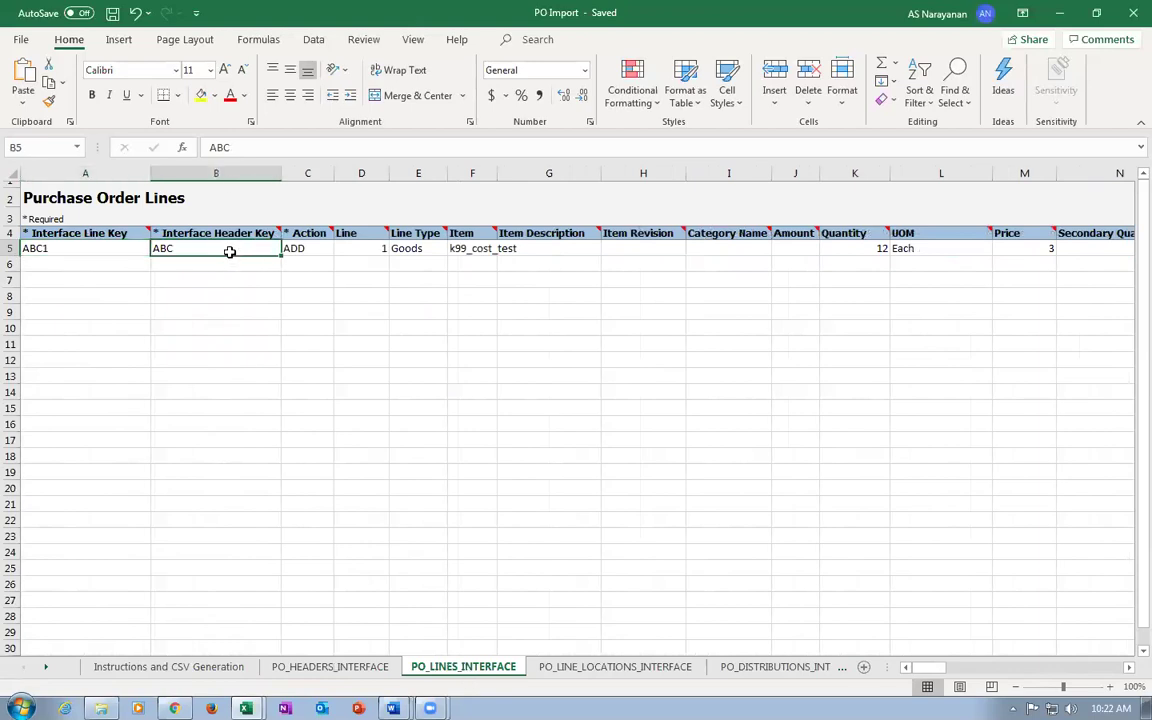
{"action": "left_click", "coordinate": [93, 251]}
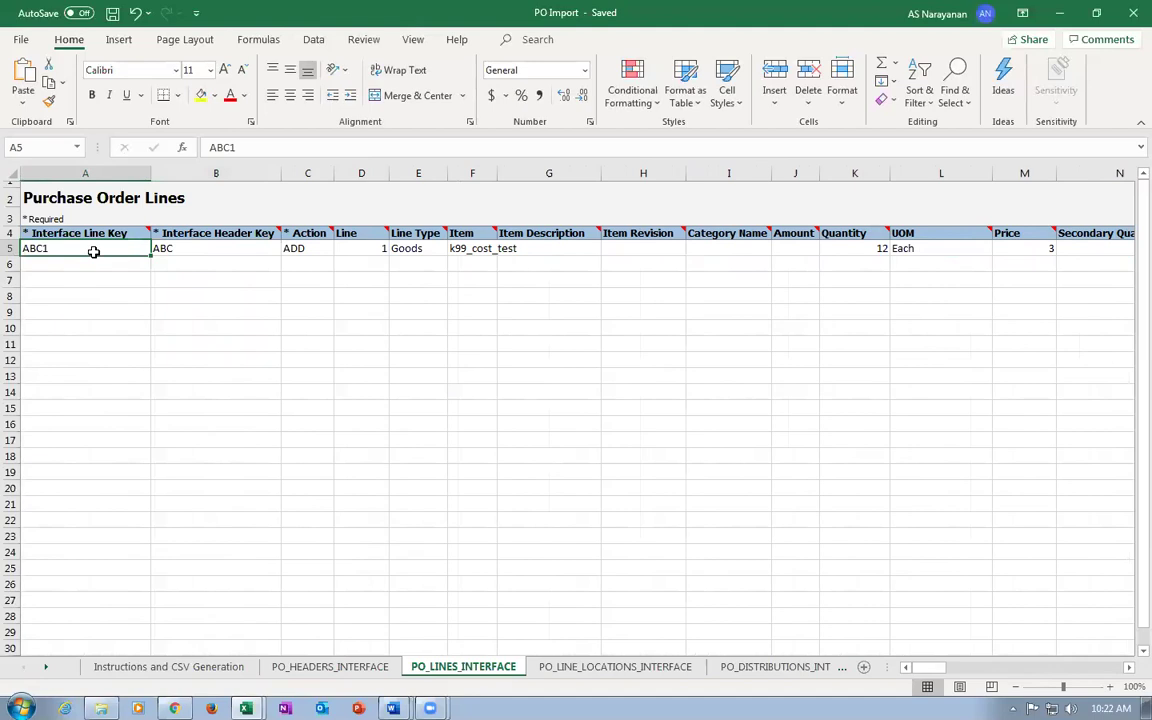
{"action": "left_click", "coordinate": [471, 248]}
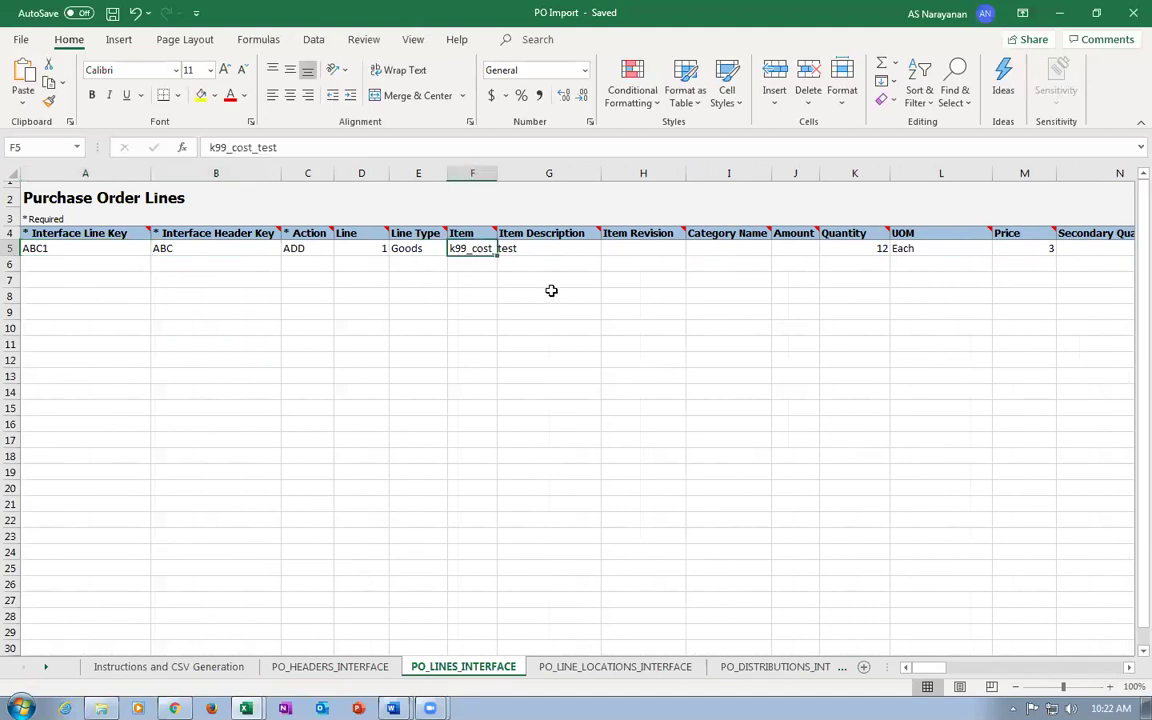
{"action": "left_click", "coordinate": [856, 251]}
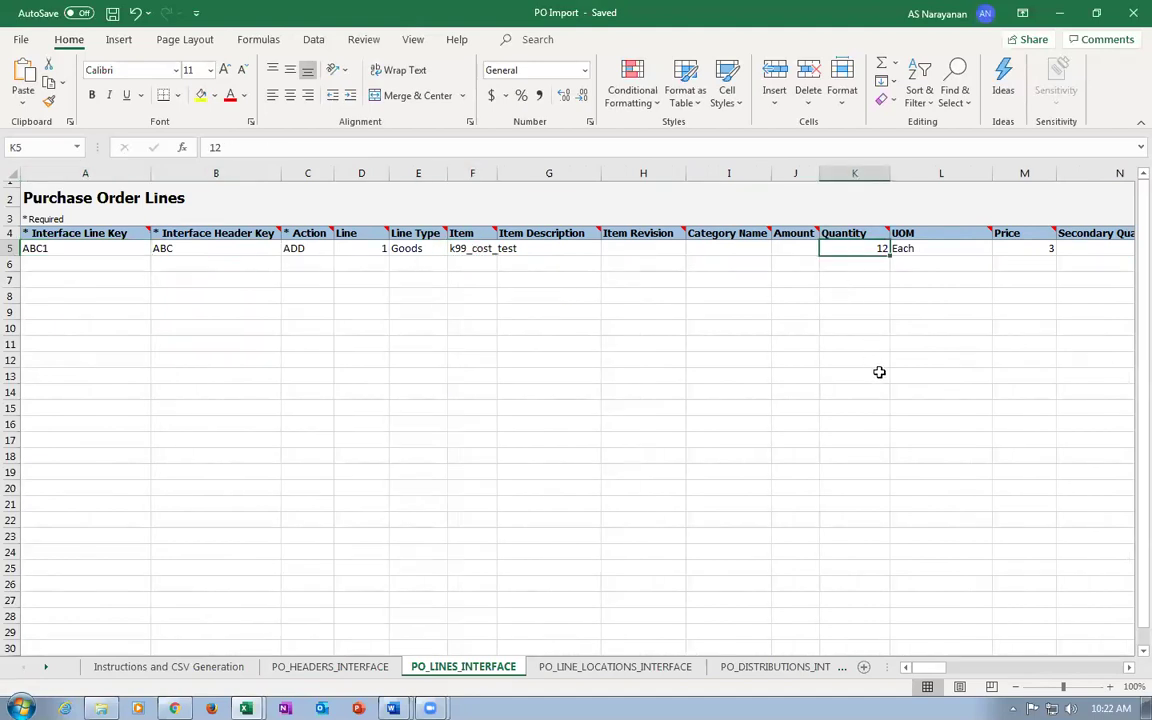
{"action": "key", "text": "Right"}
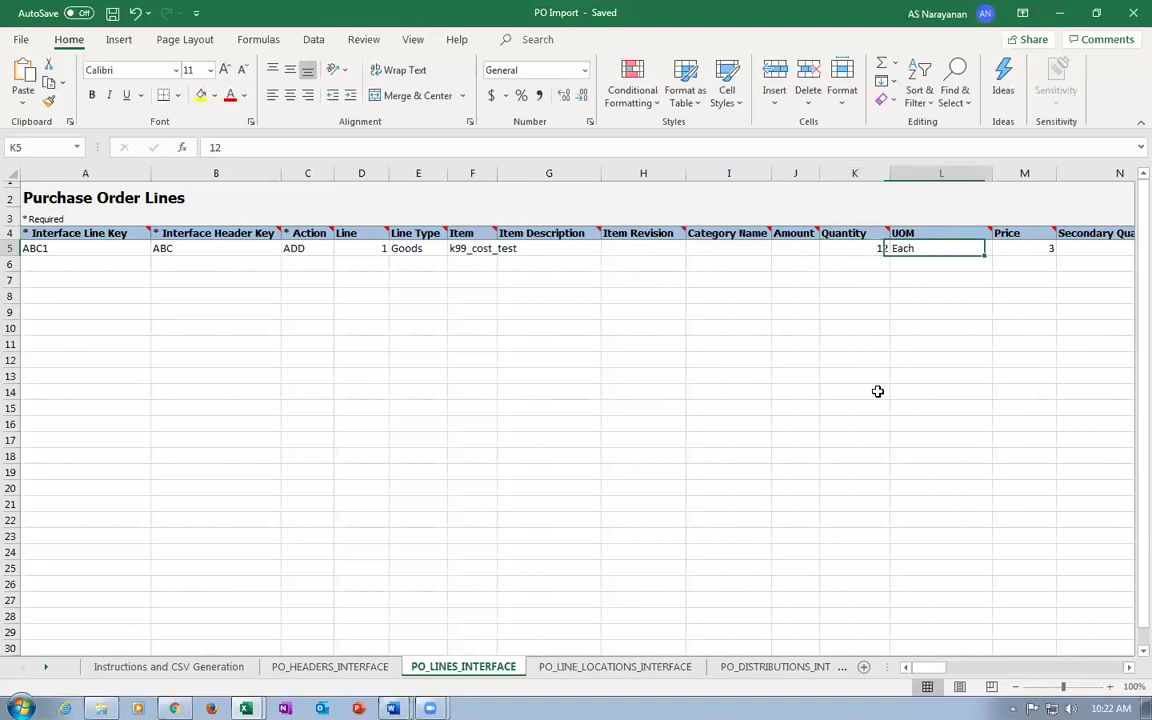
{"action": "key", "text": "Right"}
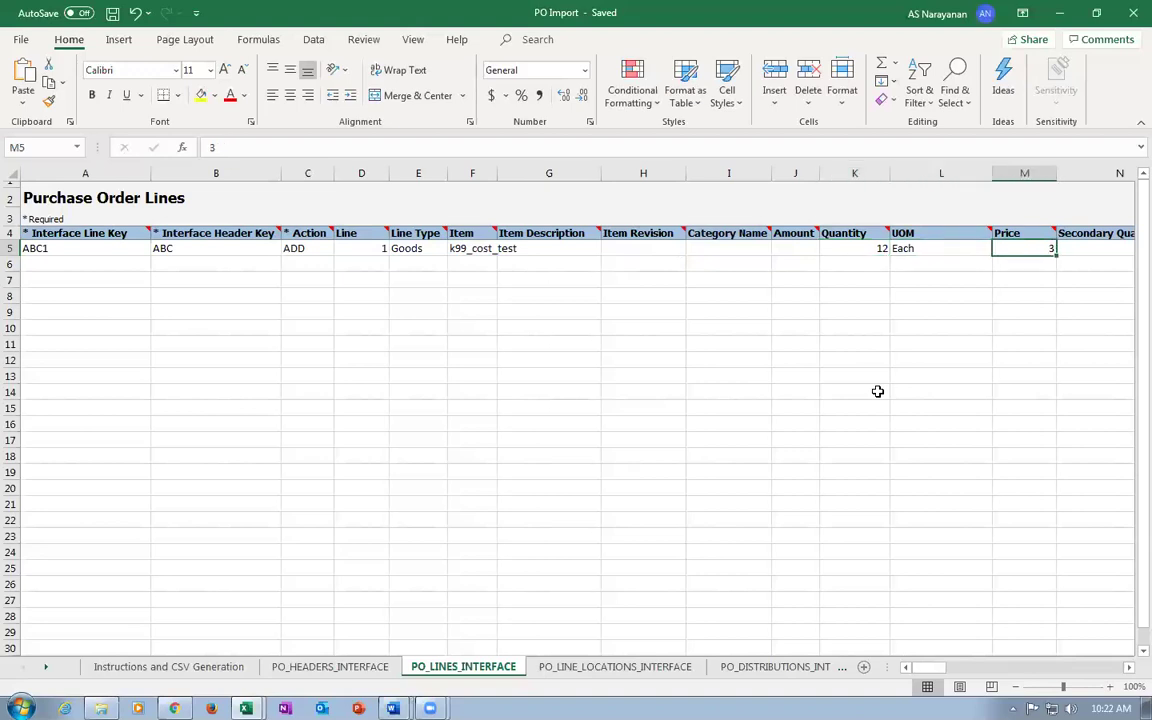
{"action": "type", "text": "4"}
{"action": "key", "text": "Tab"}
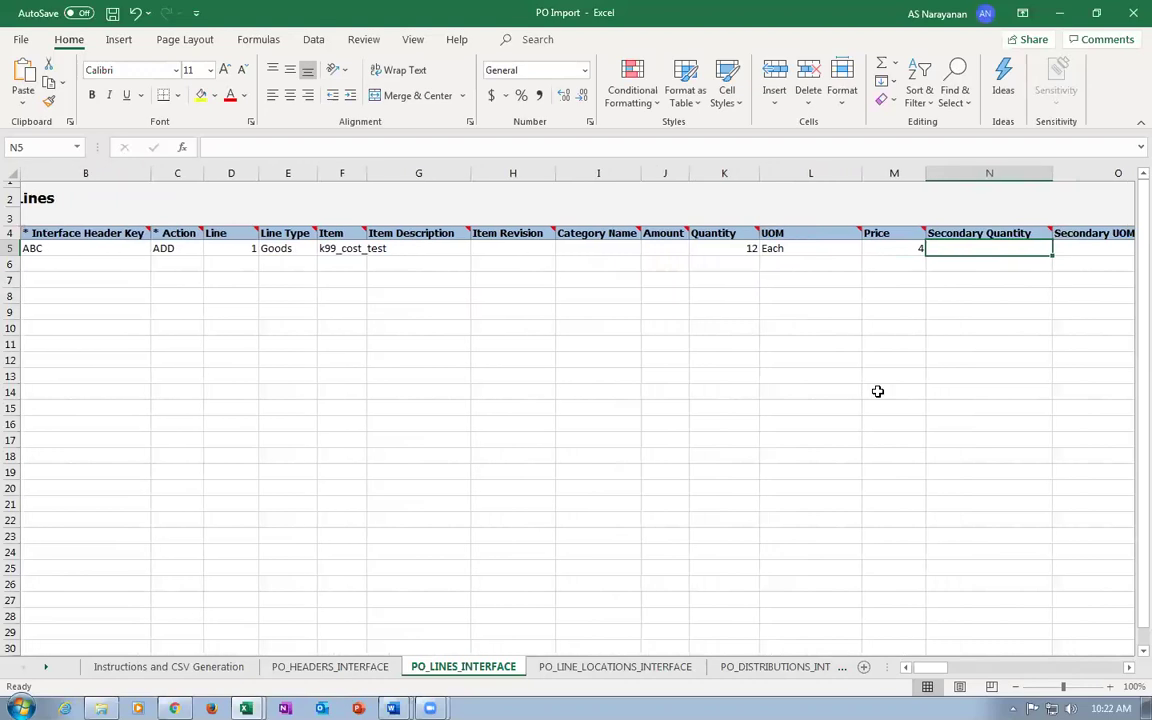
Set Supplier Item to 'k99 sup item 2' and supplier note to 'line note to sup 2', then save.
{"action": "key", "text": "Right"}
{"action": "key", "text": "Right"}
{"action": "key", "text": "Right"}
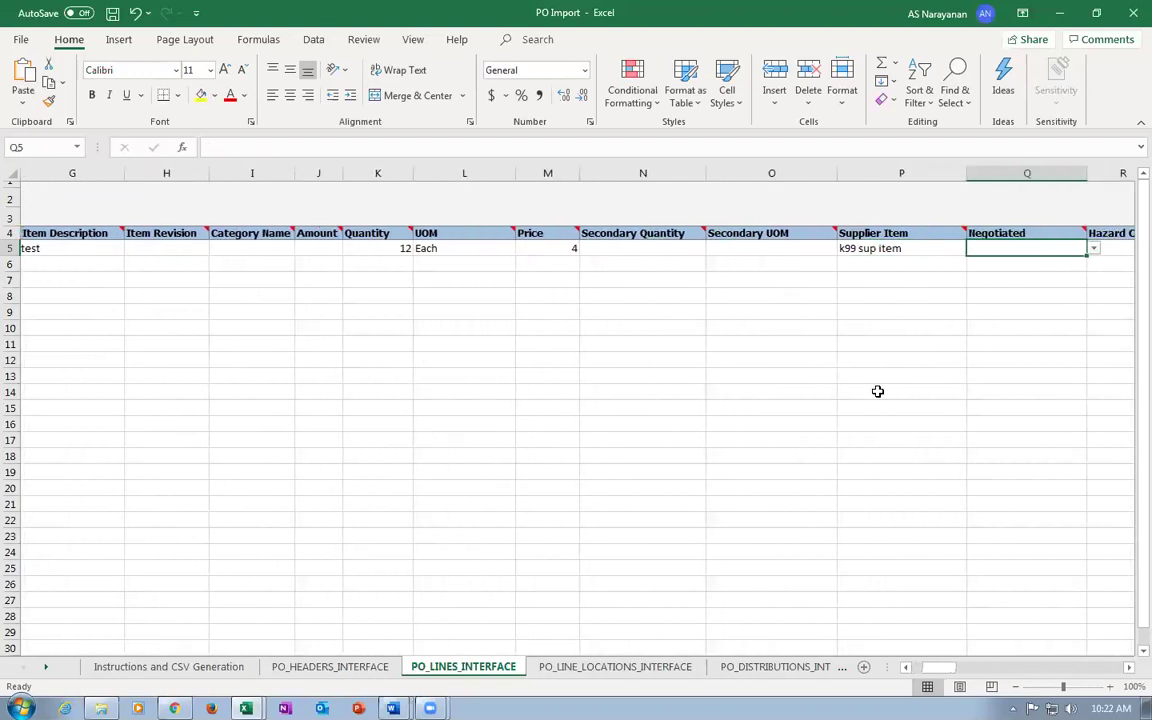
{"action": "key", "text": "Left"}
{"action": "key", "text": "F2"}
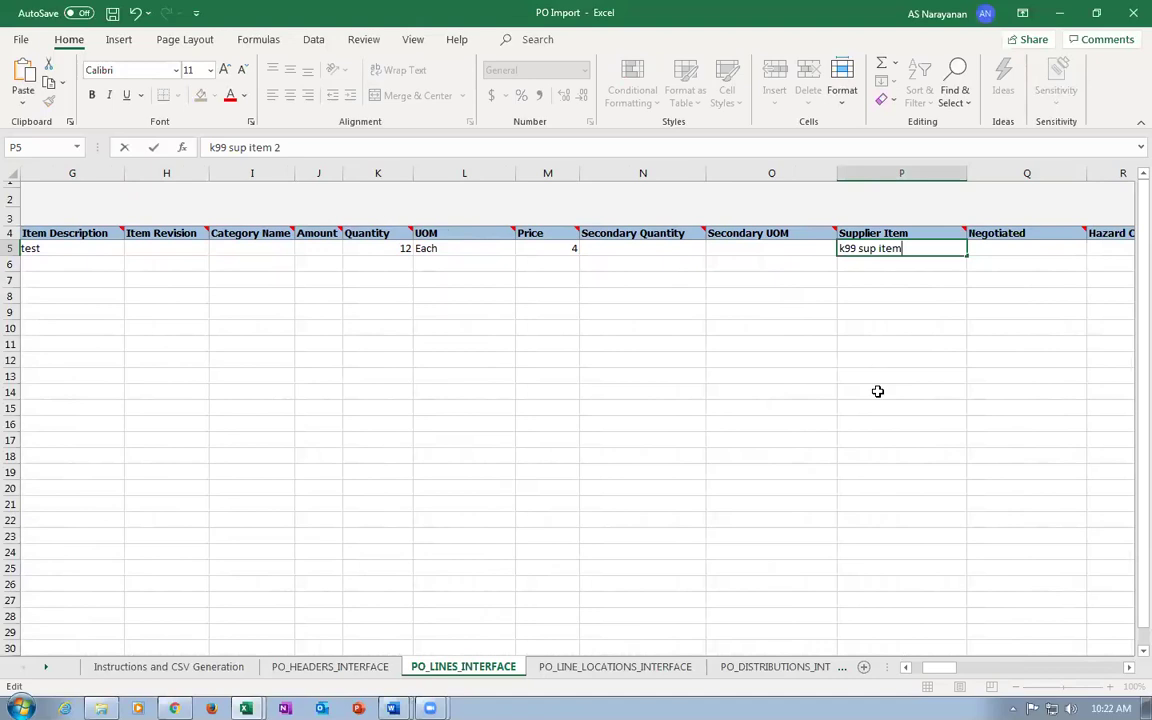
{"action": "type", "text": "2"}
{"action": "key", "text": "Tab"}
{"action": "key", "text": "Tab"}
{"action": "key", "text": "Tab"}
{"action": "key", "text": "Tab"}
{"action": "key", "text": "Tab"}
{"action": "key", "text": "Tab"}
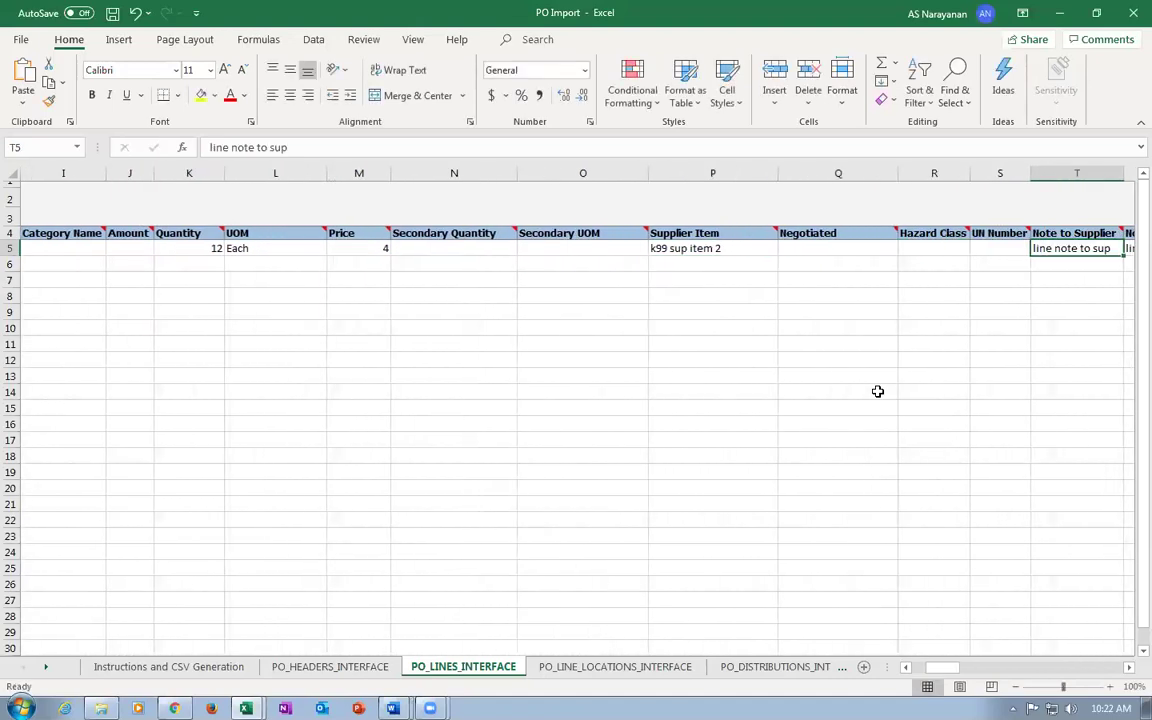
{"action": "key", "text": "Left"}
{"action": "key", "text": "Left"}
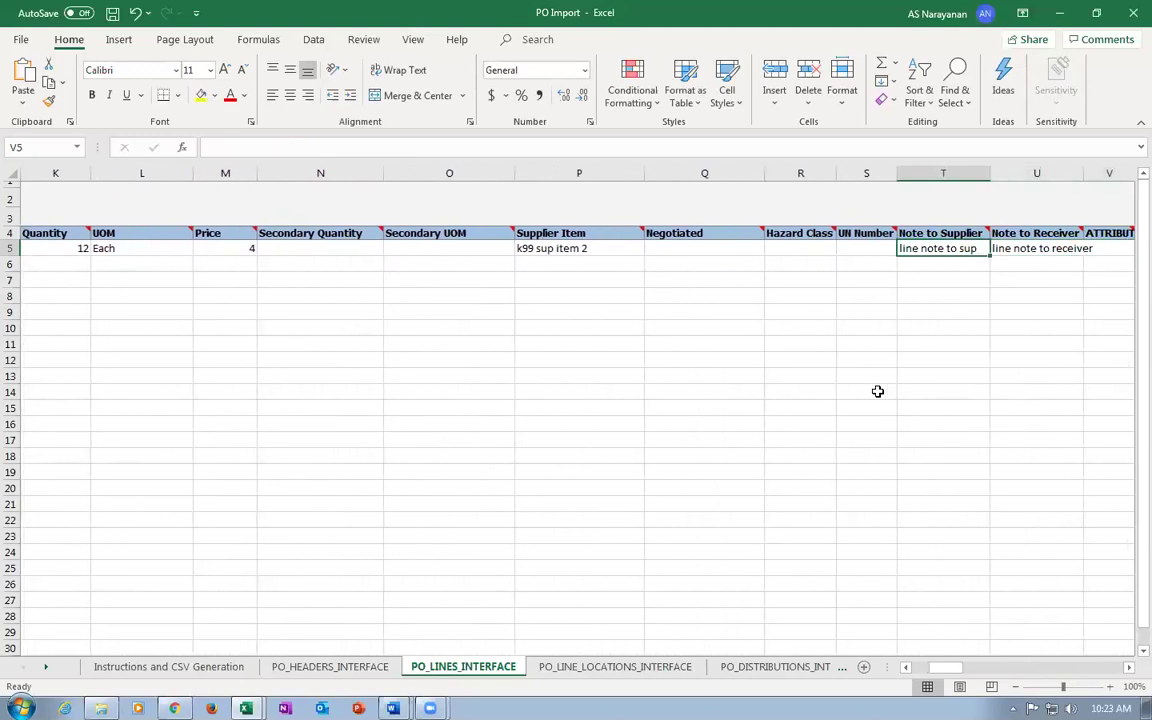
{"action": "key", "text": "F2"}
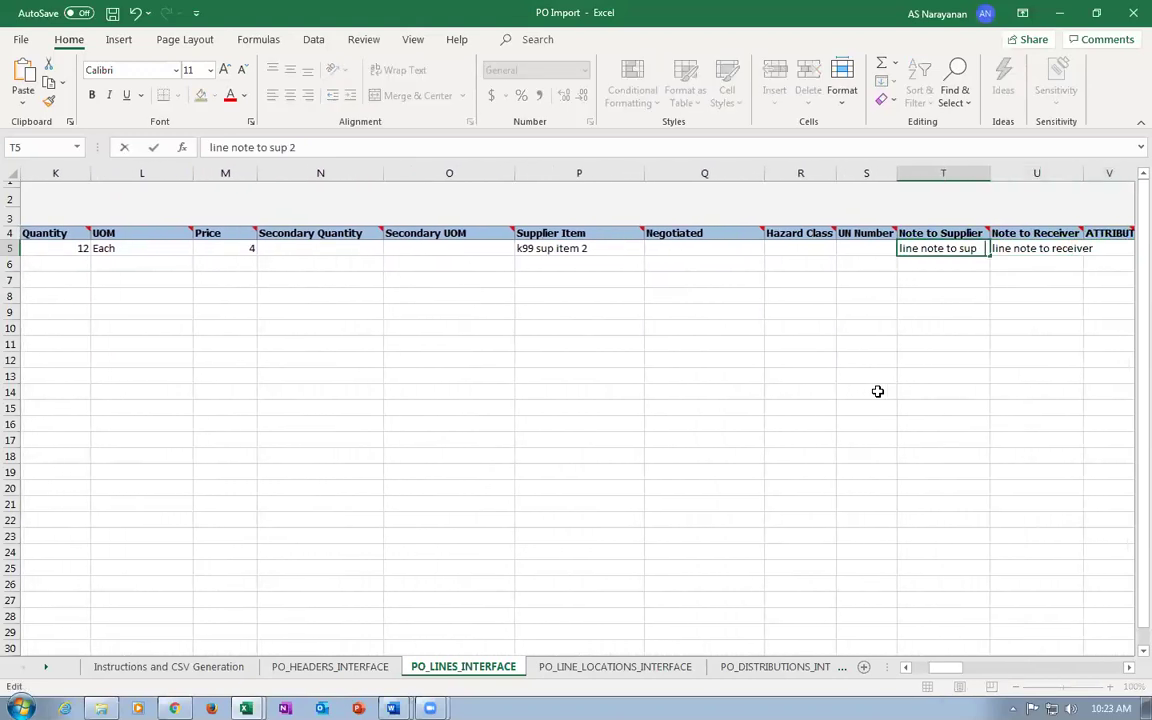
{"action": "key", "text": "ctrl+s"}
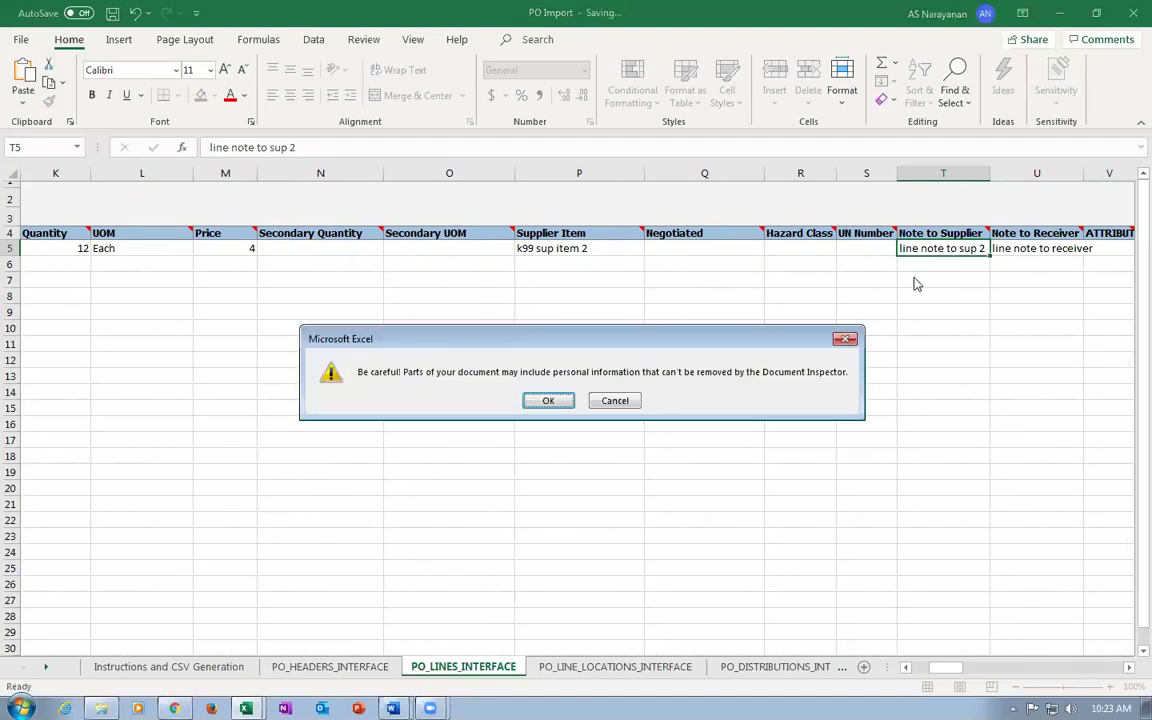
{"action": "left_click", "coordinate": [543, 400]}
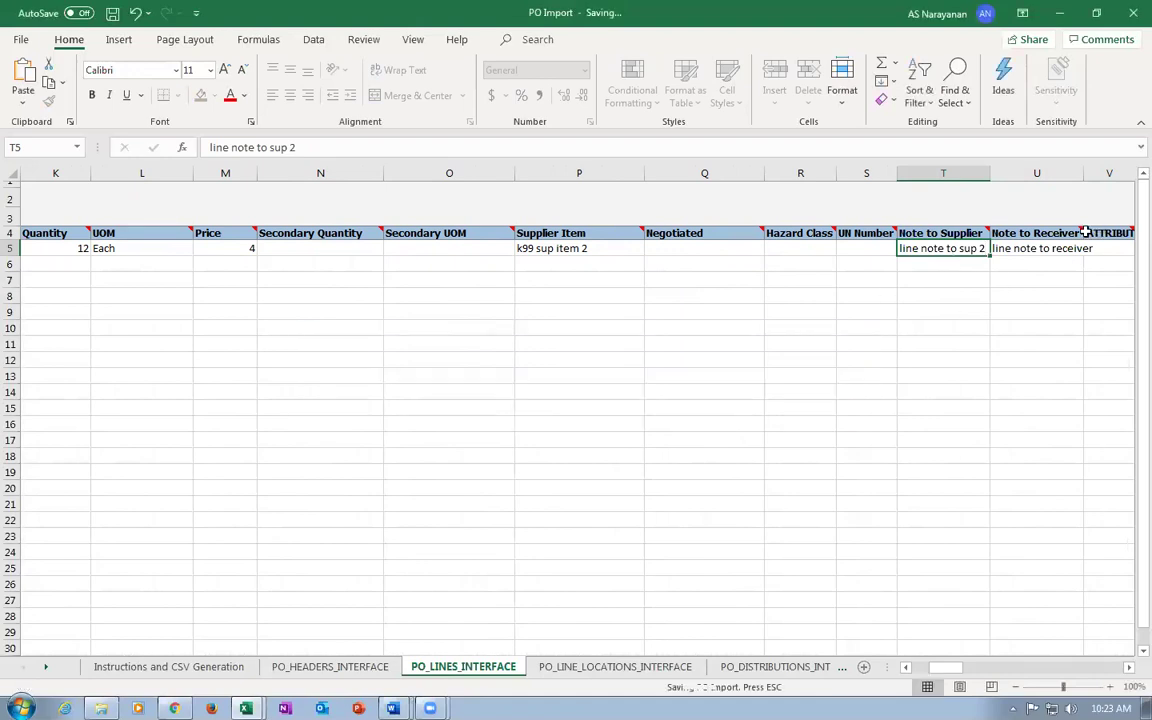
Check the updated notes and review the line's attribute columns through the last column.
{"action": "left_click", "coordinate": [994, 249]}
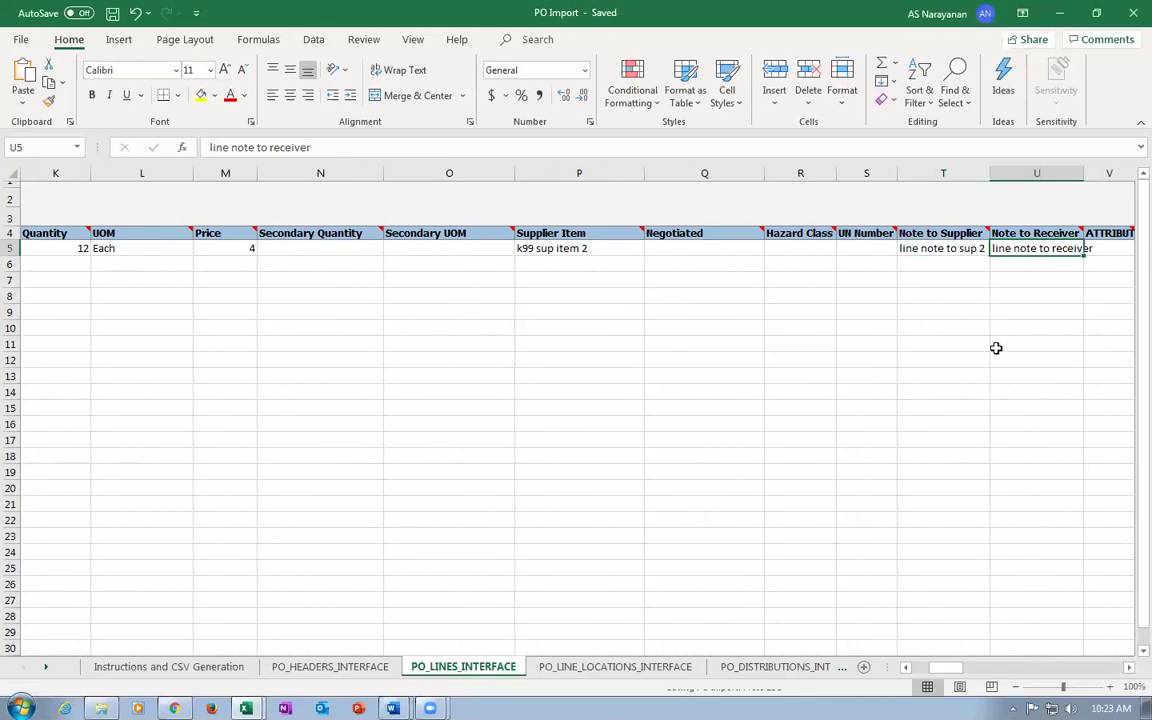
{"action": "left_click", "coordinate": [922, 251]}
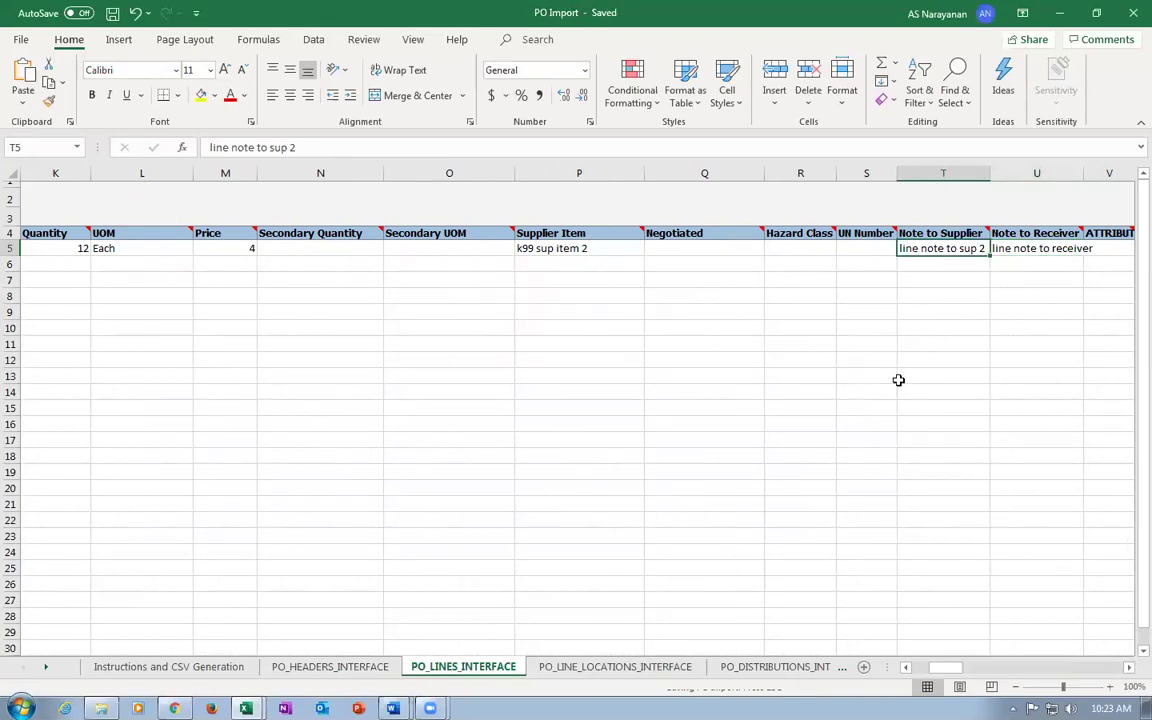
{"action": "key", "text": "Right"}
{"action": "key", "text": "Right"}
{"action": "key", "text": "Right"}
{"action": "key", "text": "Right"}
{"action": "key", "text": "Right"}
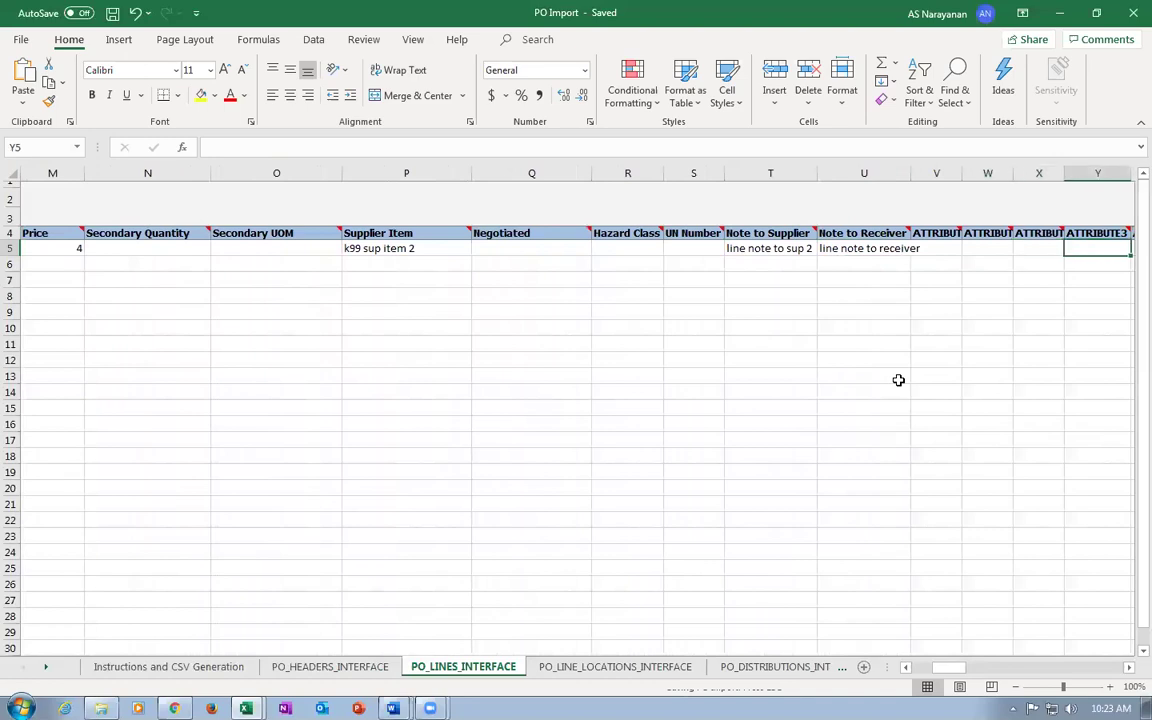
{"action": "key", "text": "Right"}
{"action": "key", "text": "Right"}
{"action": "key", "text": "Right"}
{"action": "key", "text": "Right"}
{"action": "key", "text": "Right"}
{"action": "key", "text": "Right"}
{"action": "key", "text": "Right"}
{"action": "key", "text": "Right"}
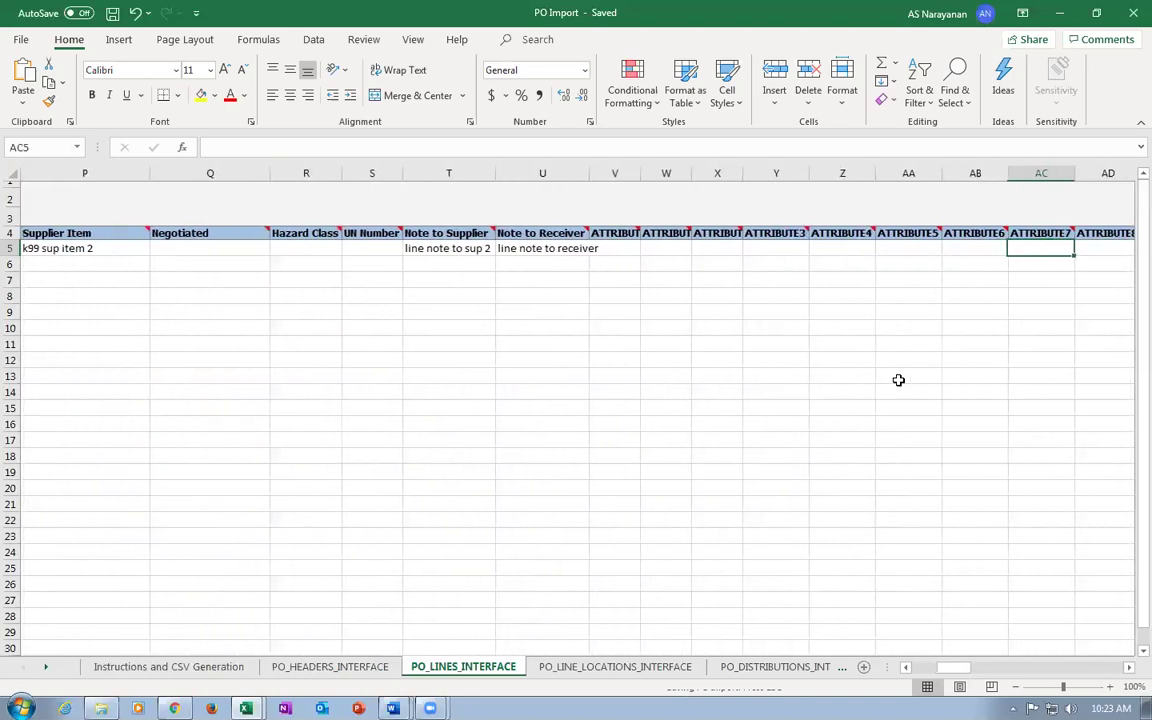
{"action": "key", "text": "Right"}
{"action": "key", "text": "Right"}
{"action": "key", "text": "Right"}
{"action": "key", "text": "Right"}
{"action": "key", "text": "Right"}
{"action": "key", "text": "Right"}
{"action": "key", "text": "Right"}
{"action": "key", "text": "Right"}
{"action": "key", "text": "Right"}
{"action": "key", "text": "Right"}
{"action": "key", "text": "Right"}
{"action": "key", "text": "Right"}
{"action": "key", "text": "Right"}
{"action": "key", "text": "Right"}
{"action": "key", "text": "Right"}
{"action": "key", "text": "Right"}
{"action": "key", "text": "Right"}
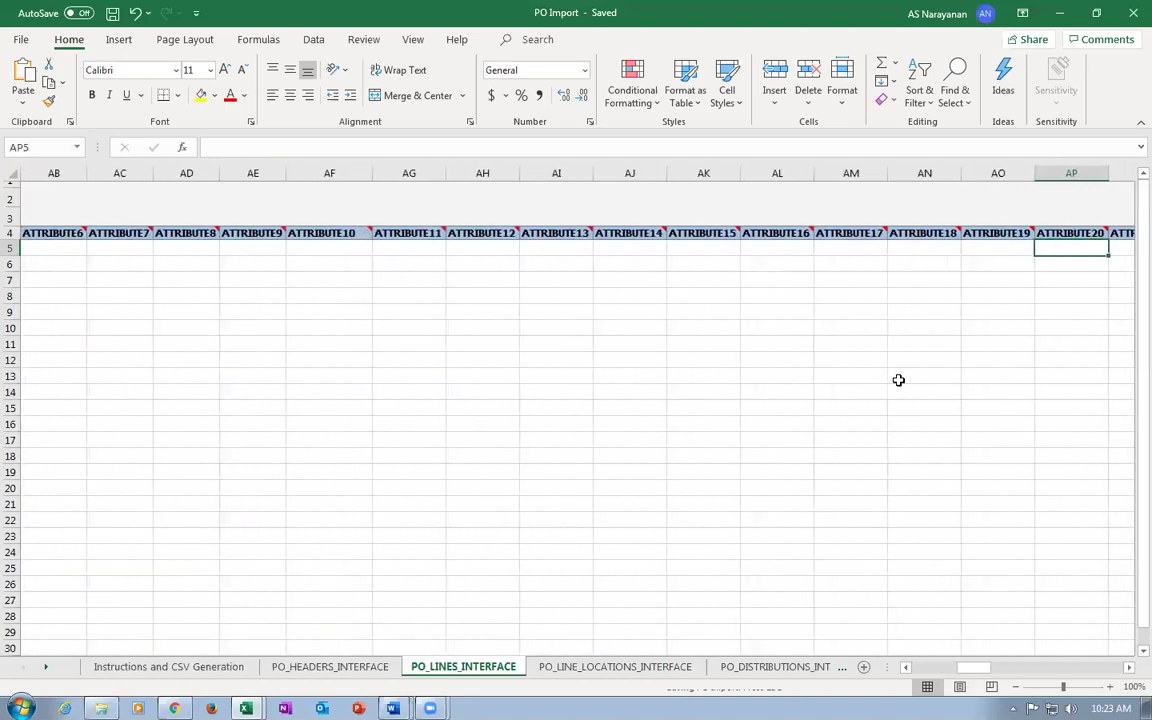
{"action": "key", "text": "Right"}
{"action": "key", "text": "Right"}
{"action": "key", "text": "Right"}
{"action": "key", "text": "Right"}
{"action": "key", "text": "Right"}
{"action": "key", "text": "Right"}
{"action": "key", "text": "Right"}
{"action": "key", "text": "Right"}
{"action": "key", "text": "Right"}
{"action": "key", "text": "Right"}
{"action": "key", "text": "Right"}
{"action": "key", "text": "Right"}
{"action": "key", "text": "Right"}
{"action": "key", "text": "Right"}
{"action": "key", "text": "Right"}
{"action": "key", "text": "Right"}
{"action": "key", "text": "Right"}
{"action": "key", "text": "Right"}
{"action": "key", "text": "Right"}
{"action": "key", "text": "Right"}
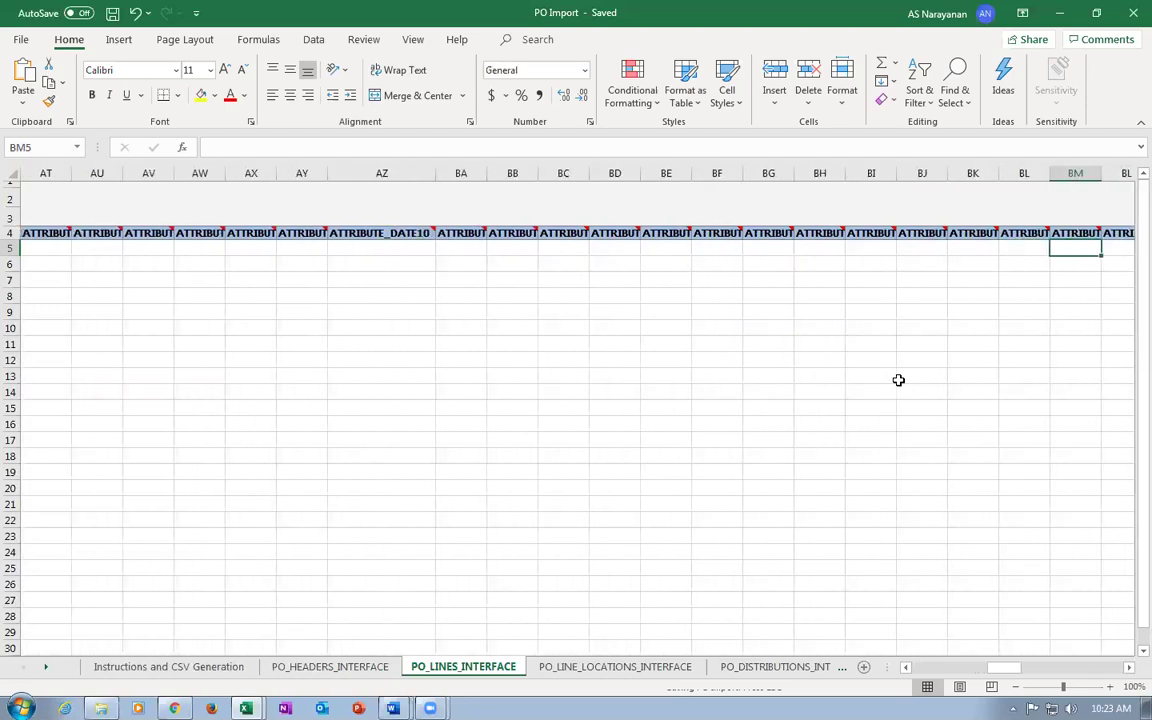
{"action": "key", "text": "Right"}
{"action": "key", "text": "Right"}
{"action": "key", "text": "Right"}
{"action": "key", "text": "Right"}
{"action": "key", "text": "Right"}
{"action": "key", "text": "Right"}
{"action": "key", "text": "Right"}
{"action": "key", "text": "Right"}
{"action": "key", "text": "Right"}
{"action": "key", "text": "Right"}
{"action": "key", "text": "Right"}
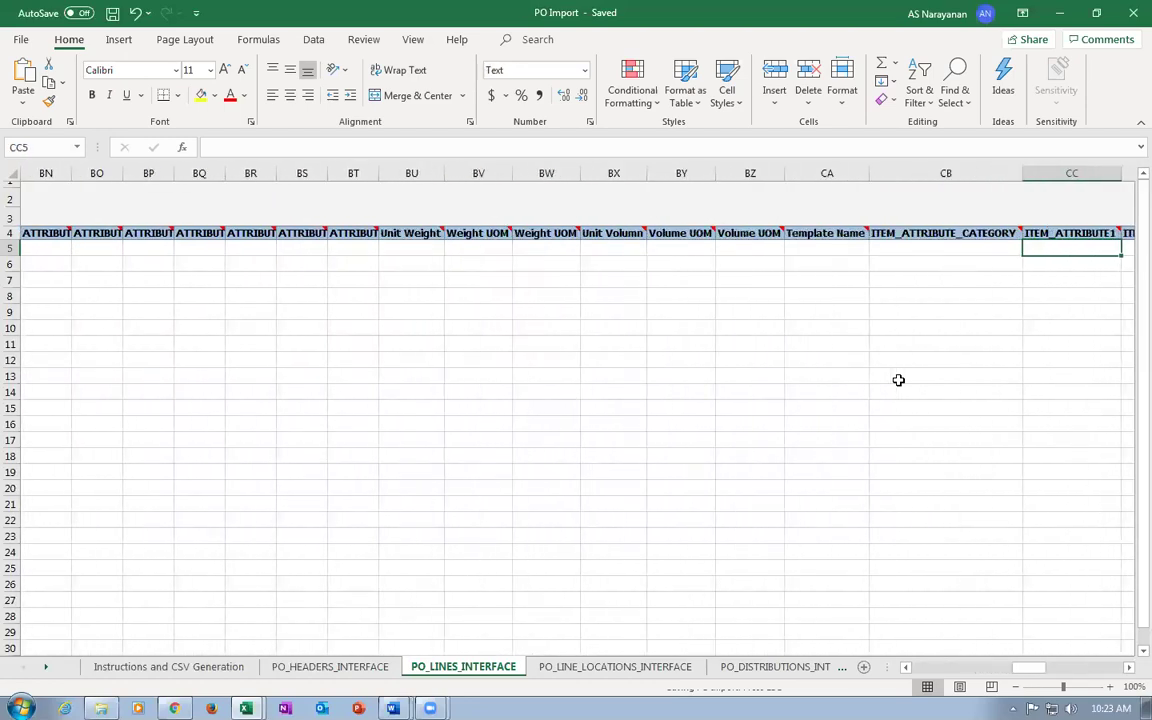
{"action": "key", "text": "Right"}
{"action": "key", "text": "Right"}
{"action": "key", "text": "Right"}
{"action": "key", "text": "Right"}
{"action": "key", "text": "Right"}
{"action": "key", "text": "Right"}
{"action": "key", "text": "Right"}
{"action": "key", "text": "Right"}
{"action": "key", "text": "Right"}
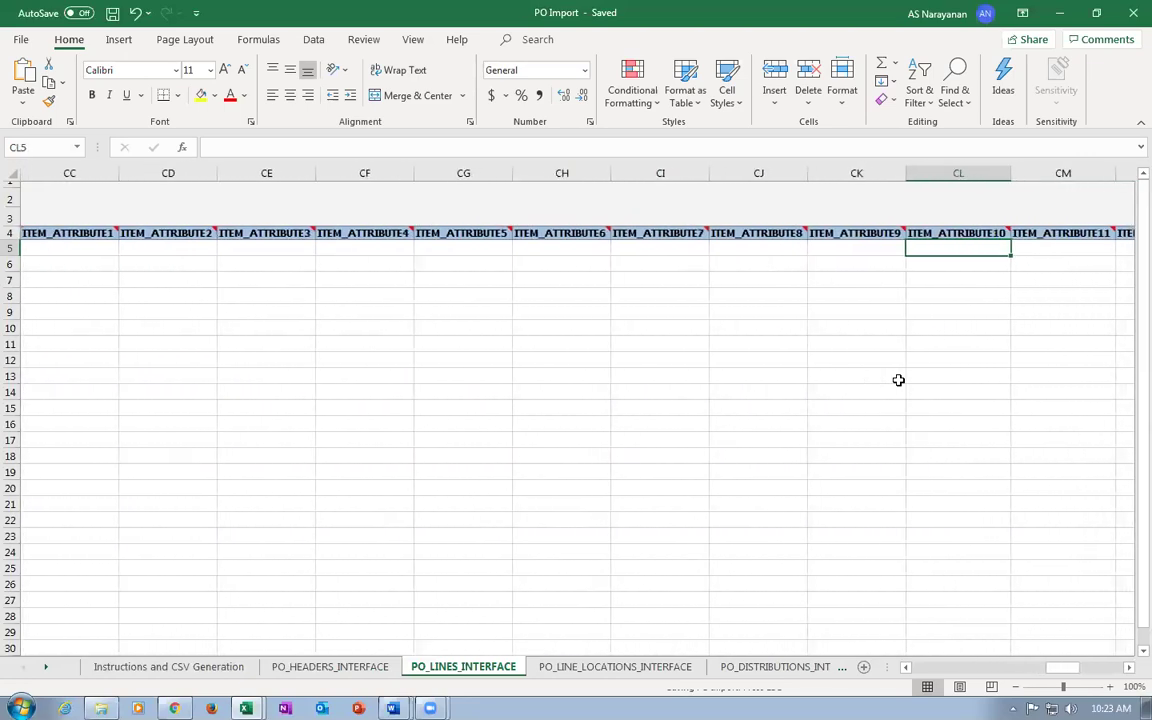
{"action": "key", "text": "Right"}
{"action": "key", "text": "Right"}
{"action": "key", "text": "Right"}
{"action": "key", "text": "Right"}
{"action": "key", "text": "Right"}
{"action": "key", "text": "Right"}
{"action": "key", "text": "Right"}
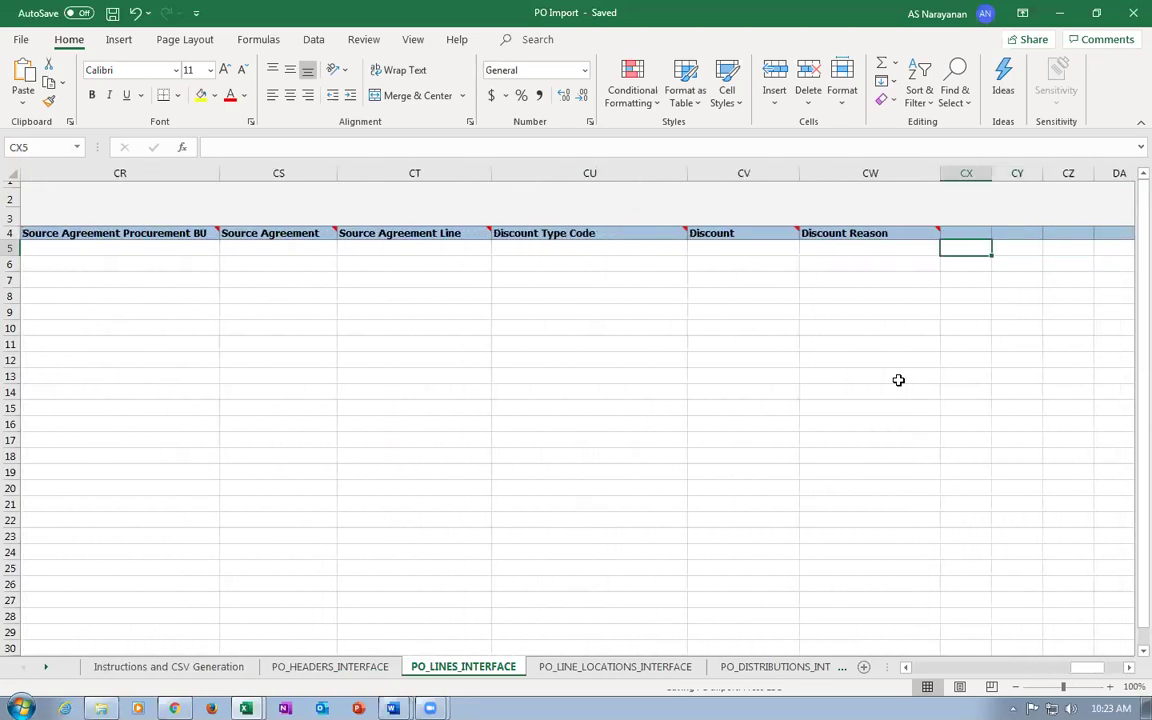
Return across the line to column A and dismiss the save warning.
{"action": "key", "text": "Left"}
{"action": "key", "text": "Left"}
{"action": "key", "text": "Left"}
{"action": "key", "text": "Left"}
{"action": "key", "text": "Left"}
{"action": "key", "text": "Left"}
{"action": "key", "text": "Left"}
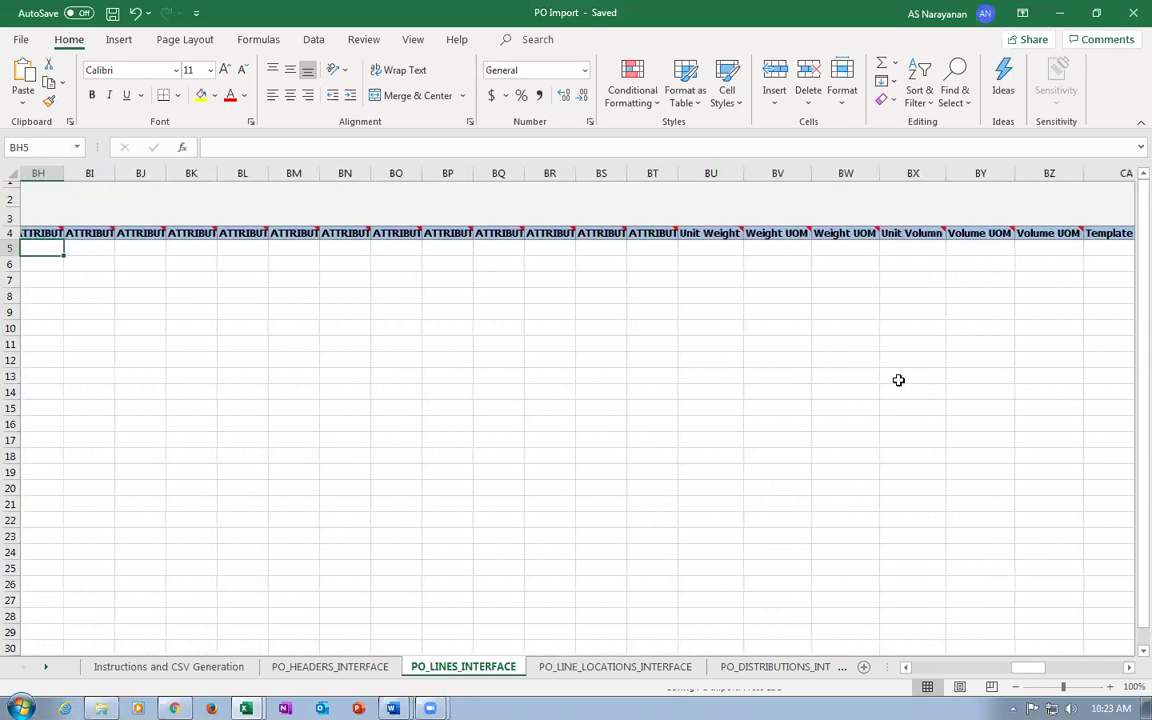
{"action": "key", "text": "Left"}
{"action": "key", "text": "Left"}
{"action": "key", "text": "Left"}
{"action": "key", "text": "Left"}
{"action": "key", "text": "Left"}
{"action": "key", "text": "Left"}
{"action": "key", "text": "Left"}
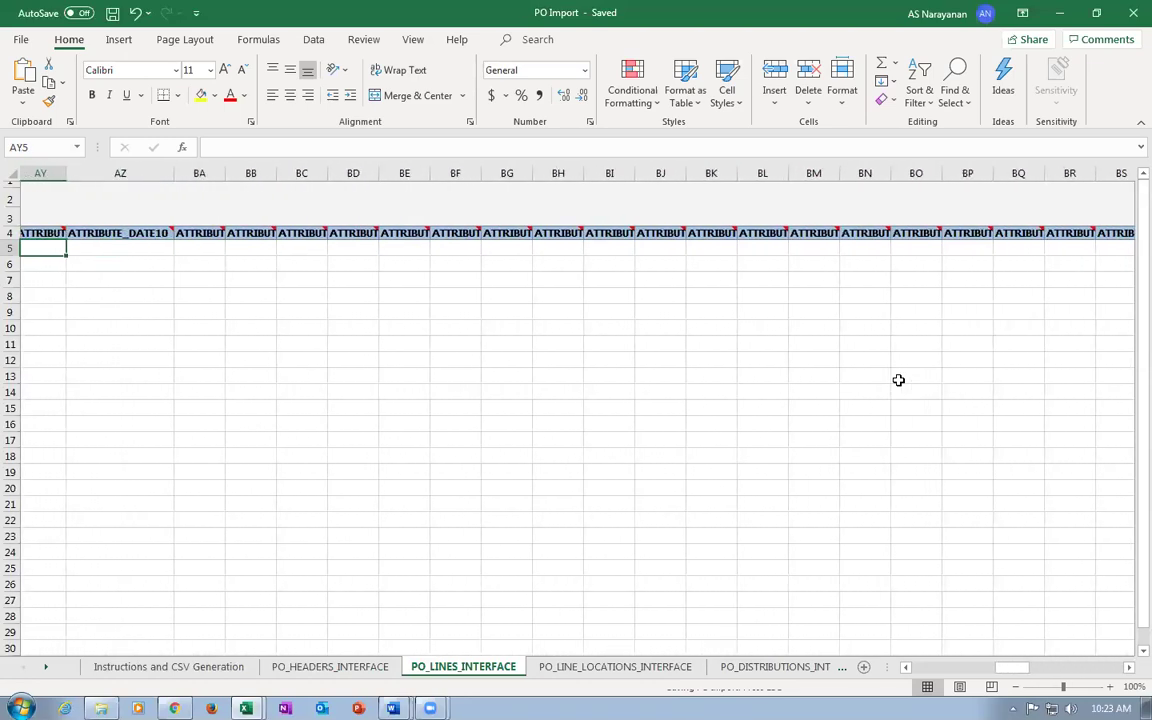
{"action": "key", "text": "Left"}
{"action": "key", "text": "Left"}
{"action": "key", "text": "Left"}
{"action": "key", "text": "Left"}
{"action": "key", "text": "Left"}
{"action": "key", "text": "Left"}
{"action": "key", "text": "Left"}
{"action": "key", "text": "Left"}
{"action": "key", "text": "Left"}
{"action": "key", "text": "Left"}
{"action": "key", "text": "Left"}
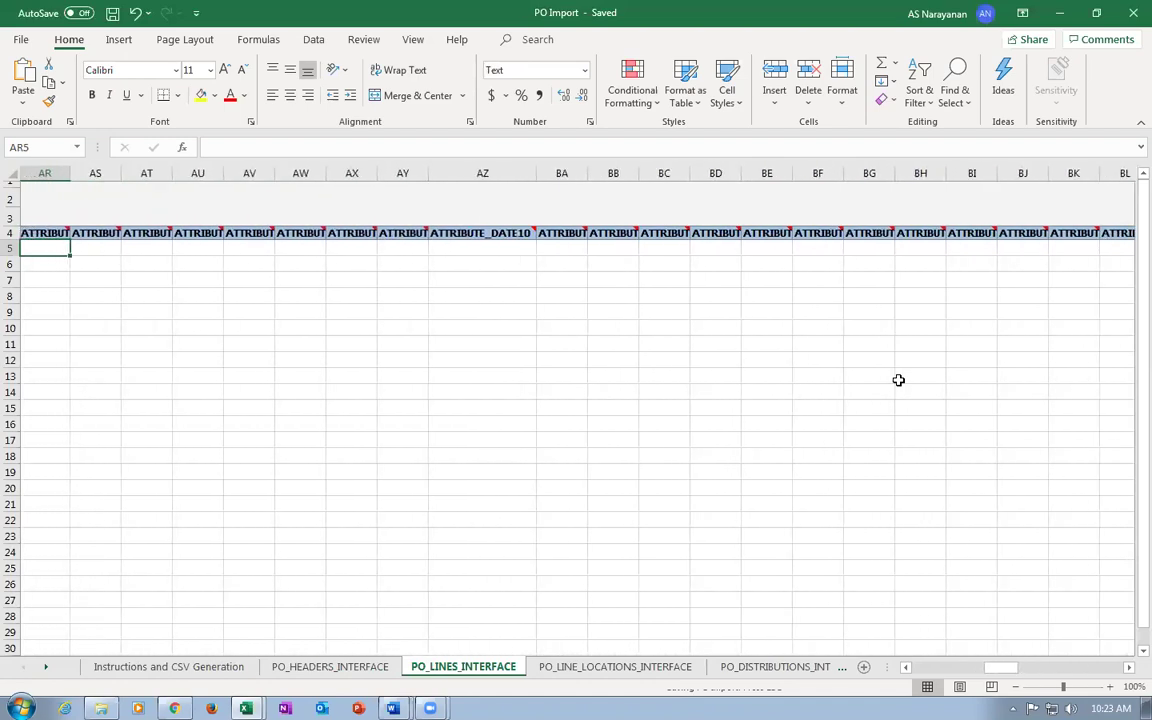
{"action": "key", "text": "Left"}
{"action": "key", "text": "Left"}
{"action": "key", "text": "Left"}
{"action": "key", "text": "Left"}
{"action": "key", "text": "Left"}
{"action": "key", "text": "Left"}
{"action": "key", "text": "Left"}
{"action": "key", "text": "Left"}
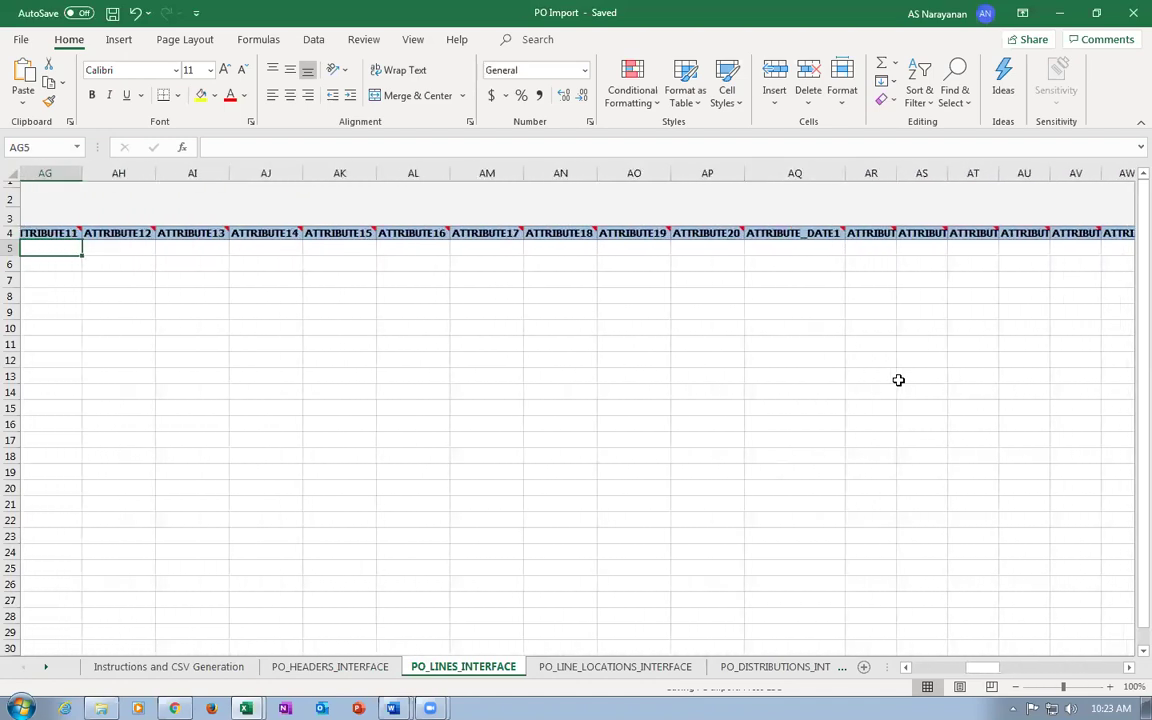
{"action": "key", "text": "Left"}
{"action": "key", "text": "Left"}
{"action": "key", "text": "Left"}
{"action": "key", "text": "Left"}
{"action": "key", "text": "Left"}
{"action": "key", "text": "Left"}
{"action": "key", "text": "Left"}
{"action": "key", "text": "Left"}
{"action": "key", "text": "Left"}
{"action": "key", "text": "Left"}
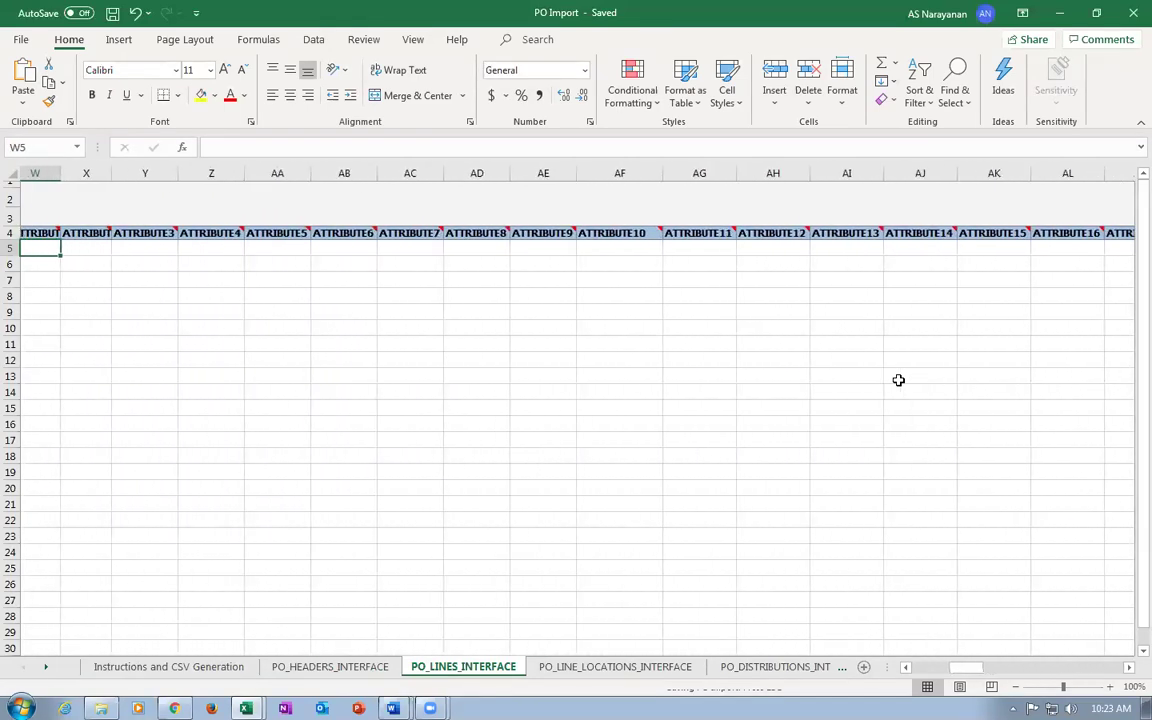
{"action": "key", "text": "Left"}
{"action": "key", "text": "Left"}
{"action": "key", "text": "Left"}
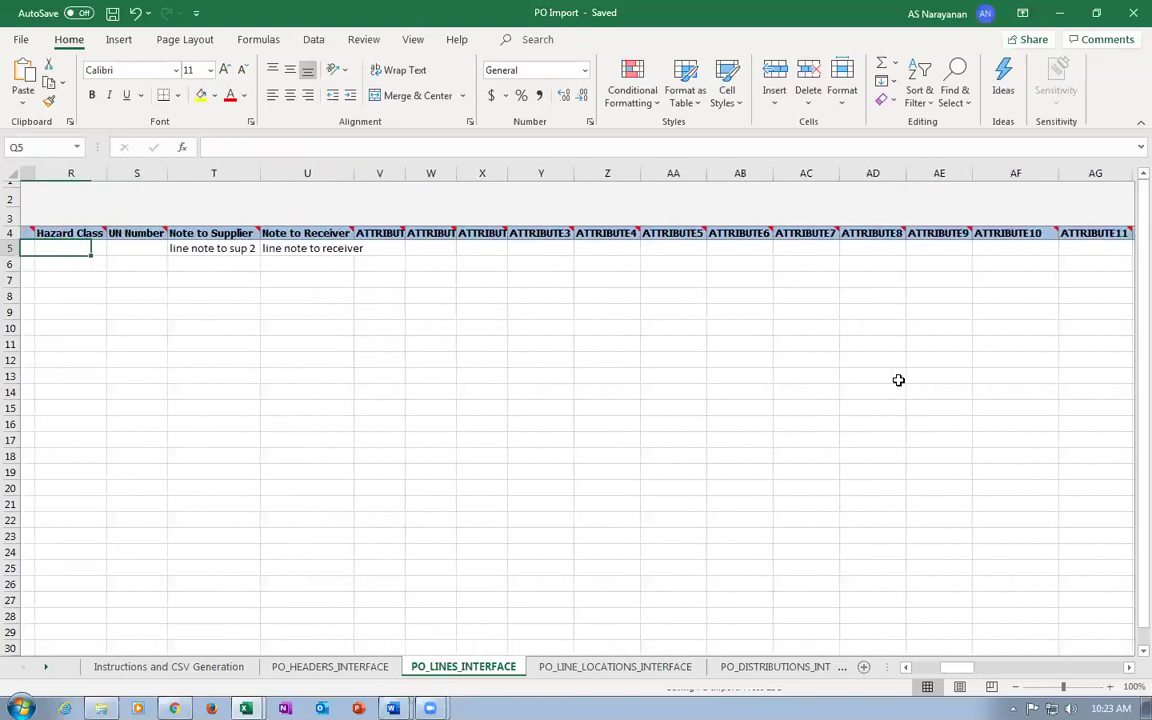
{"action": "key", "text": "Left"}
{"action": "key", "text": "Left"}
{"action": "key", "text": "Left"}
{"action": "key", "text": "Left"}
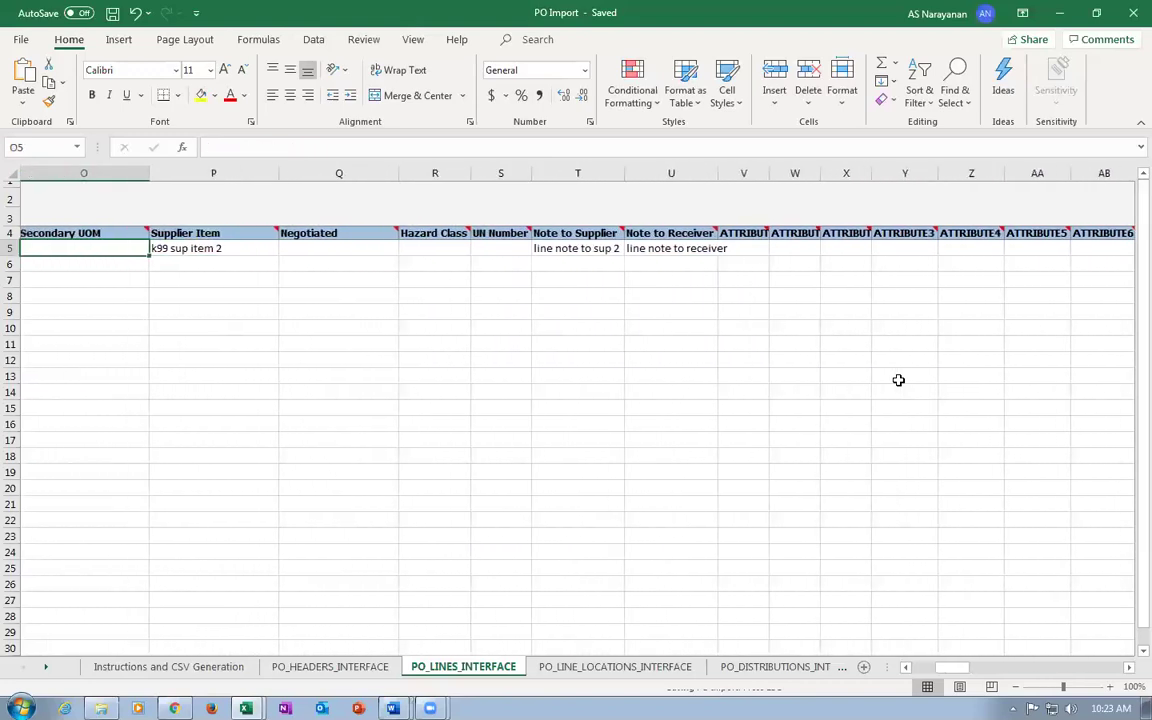
{"action": "key", "text": "Left"}
{"action": "key", "text": "Left"}
{"action": "key", "text": "Left"}
{"action": "key", "text": "Left"}
{"action": "key", "text": "Left"}
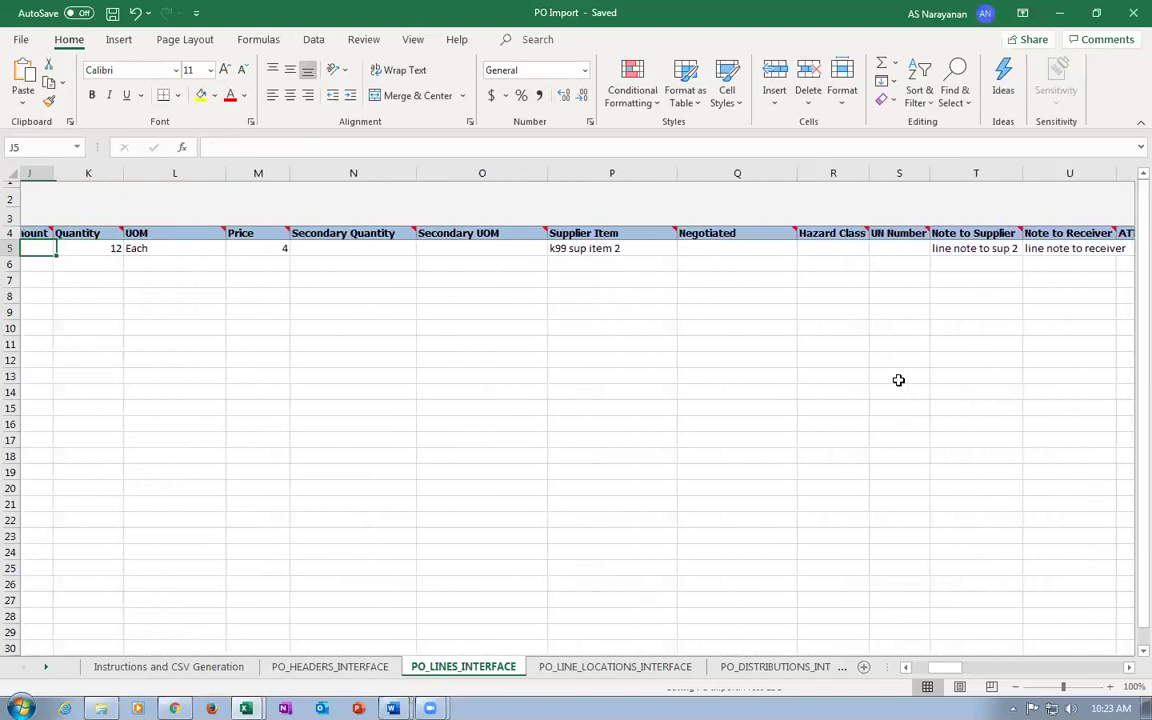
{"action": "key", "text": "Left"}
{"action": "key", "text": "Left"}
{"action": "key", "text": "Left"}
{"action": "key", "text": "Left"}
{"action": "key", "text": "Left"}
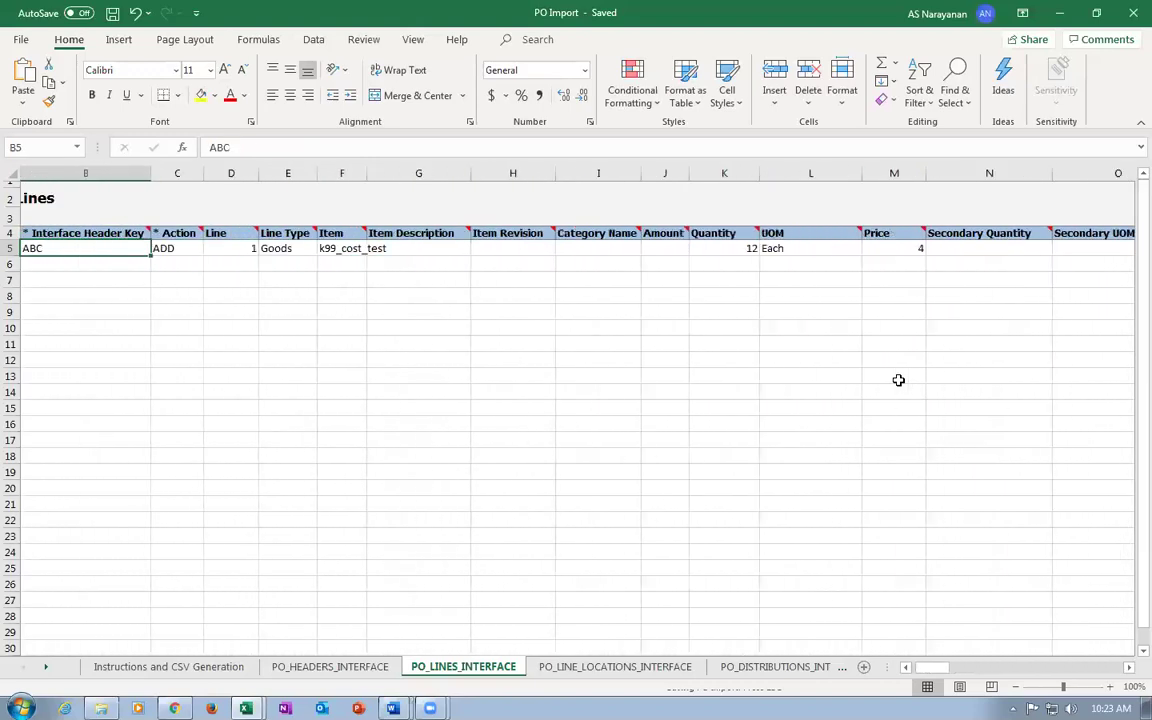
{"action": "key", "text": "Left"}
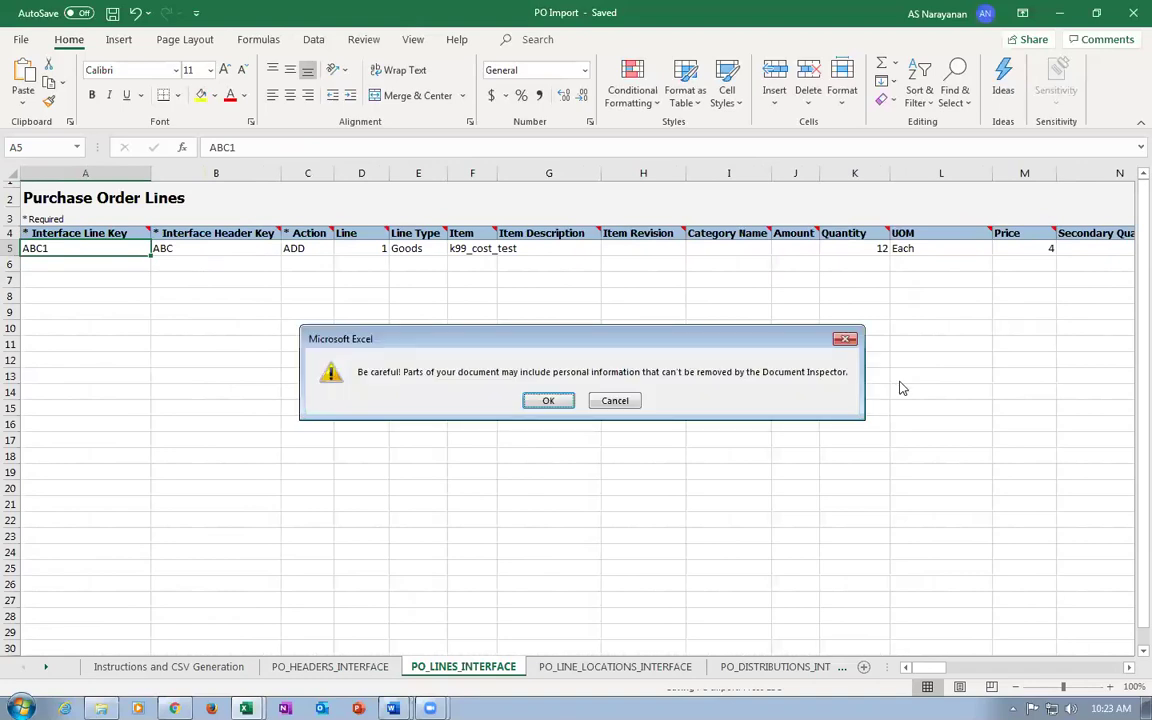
{"action": "left_click", "coordinate": [548, 400]}
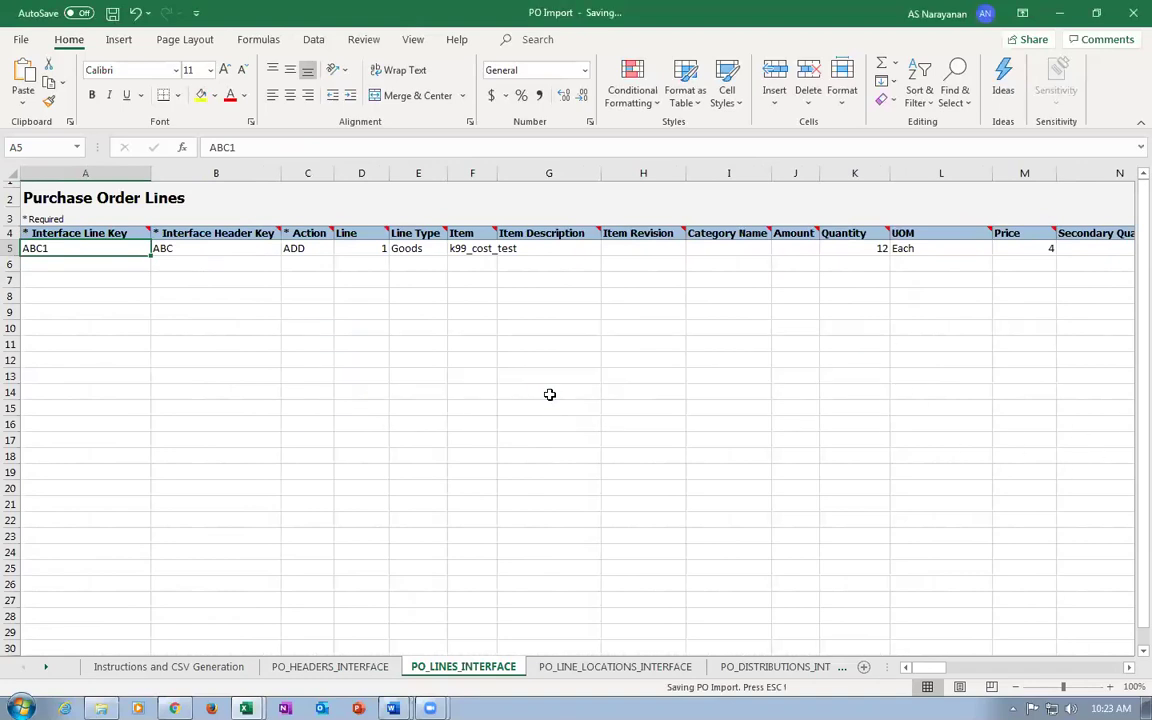
Review schedule row 5 on PO_LINE_LOCATIONS_INTERFACE: key ABC11, line ABC1, quantity 12, empty Amount.
{"action": "left_click", "coordinate": [608, 670]}
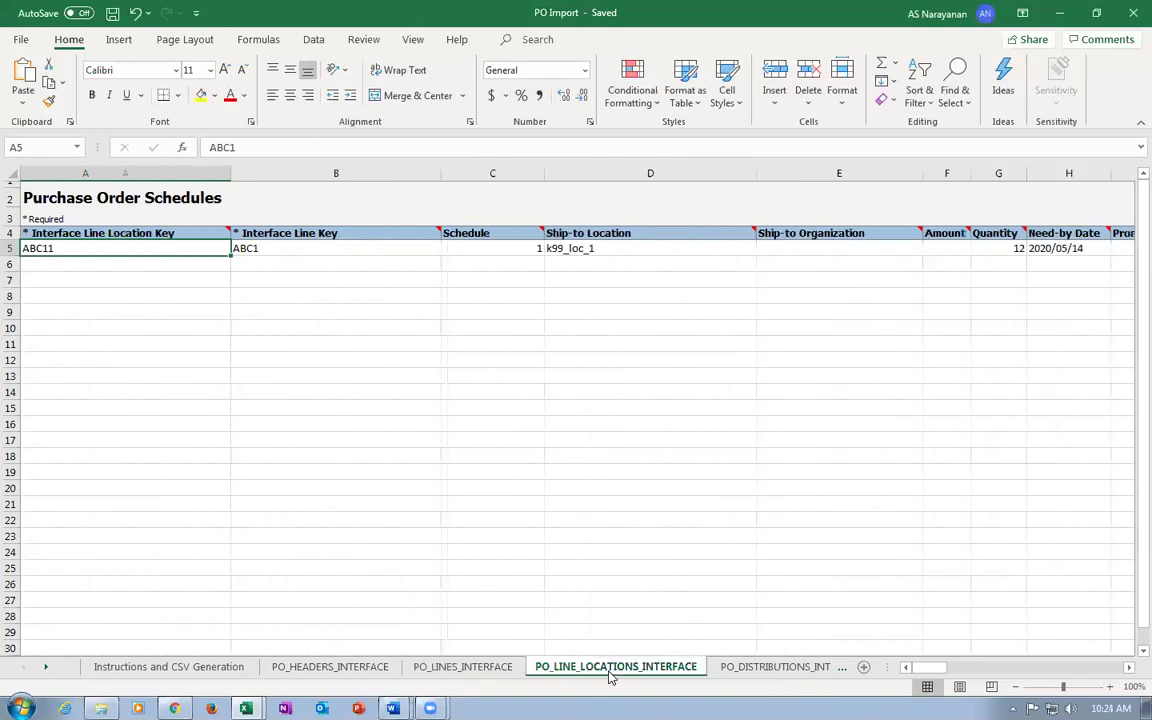
{"action": "left_click", "coordinate": [362, 249]}
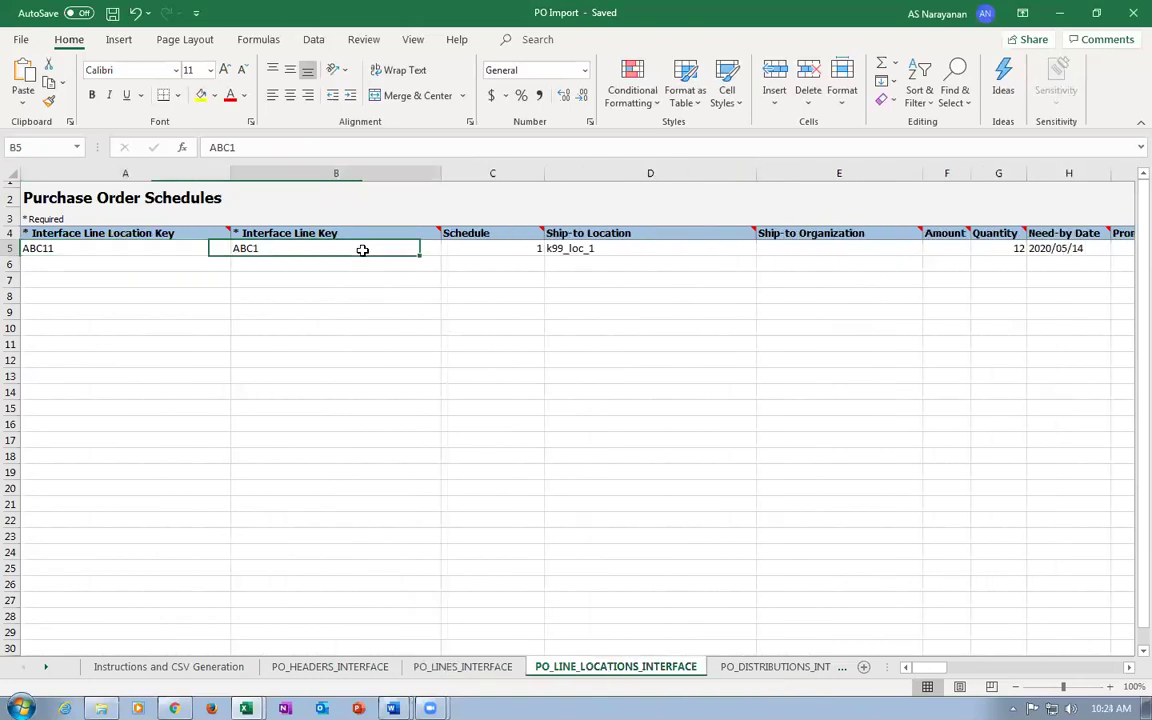
{"action": "left_click", "coordinate": [56, 248]}
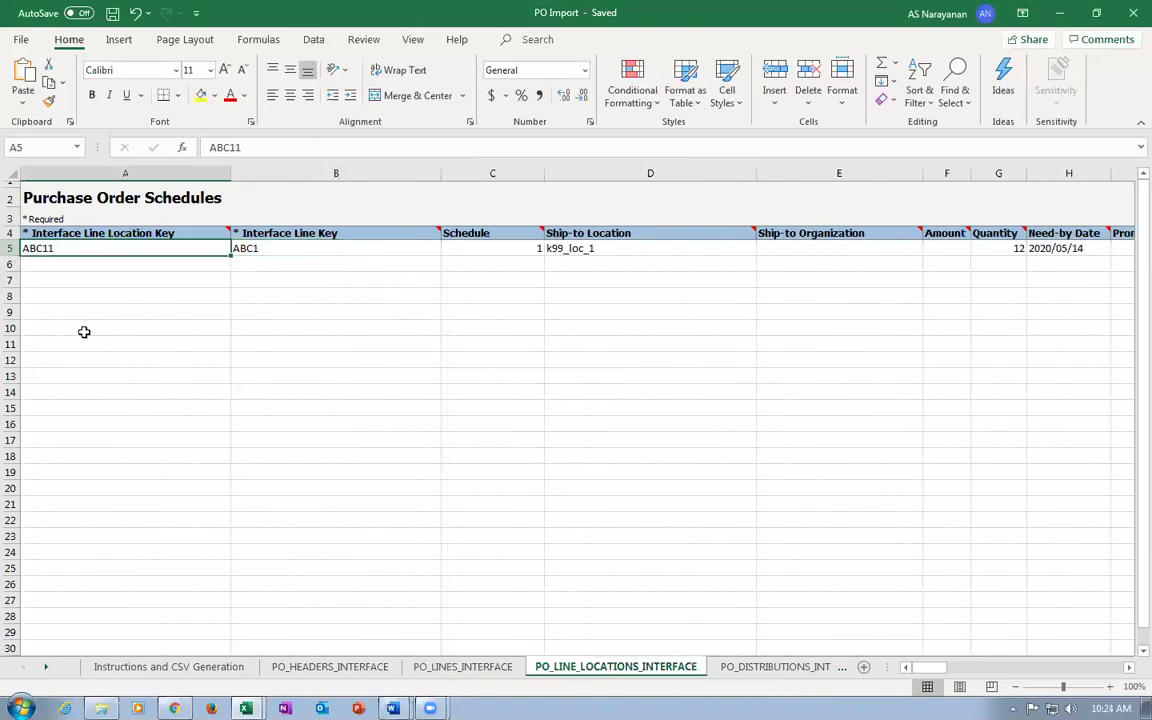
{"action": "key", "text": "Right"}
{"action": "key", "text": "Right"}
{"action": "key", "text": "Right"}
{"action": "key", "text": "Right"}
{"action": "key", "text": "Right"}
{"action": "key", "text": "Right"}
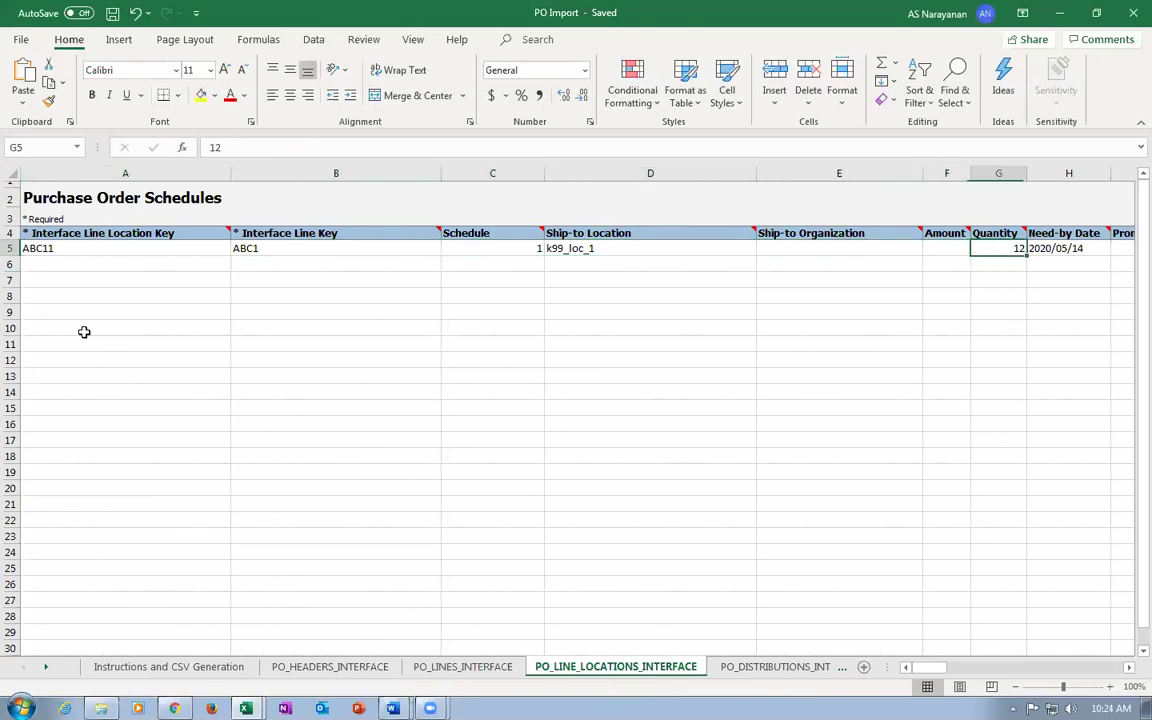
{"action": "key", "text": "Left"}
{"action": "key", "text": "Right"}
{"action": "key", "text": "Right"}
{"action": "key", "text": "Right"}
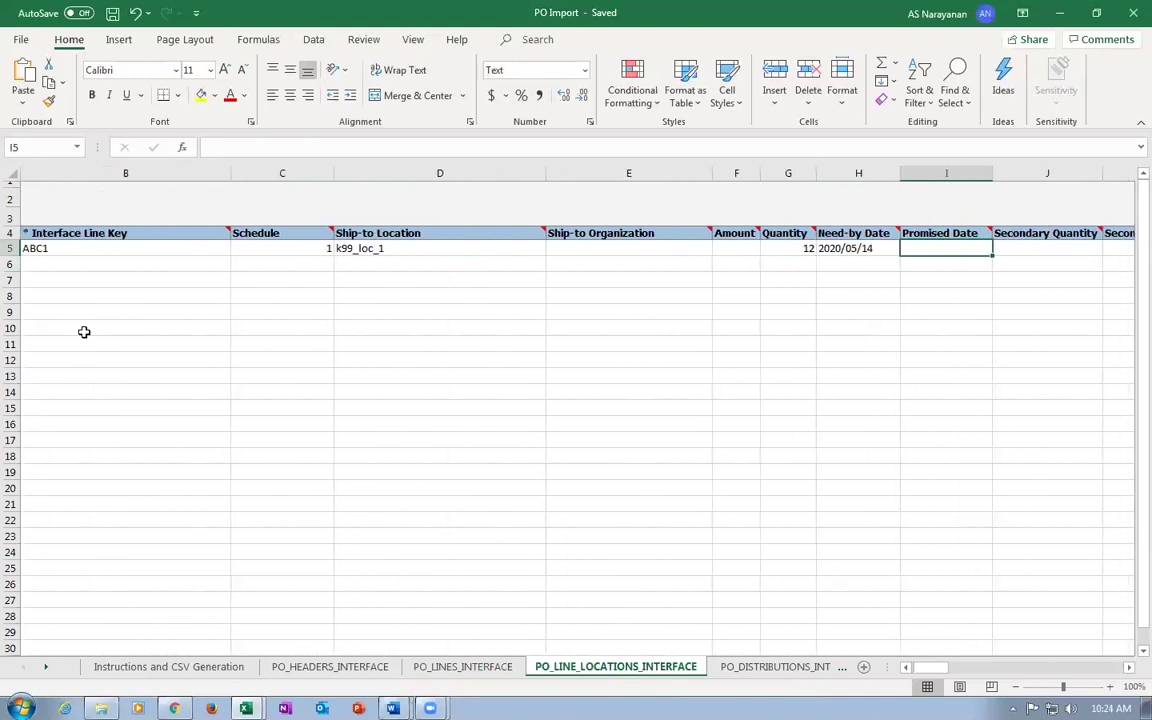
{"action": "key", "text": "Left"}
{"action": "key", "text": "Left"}
{"action": "key", "text": "Left"}
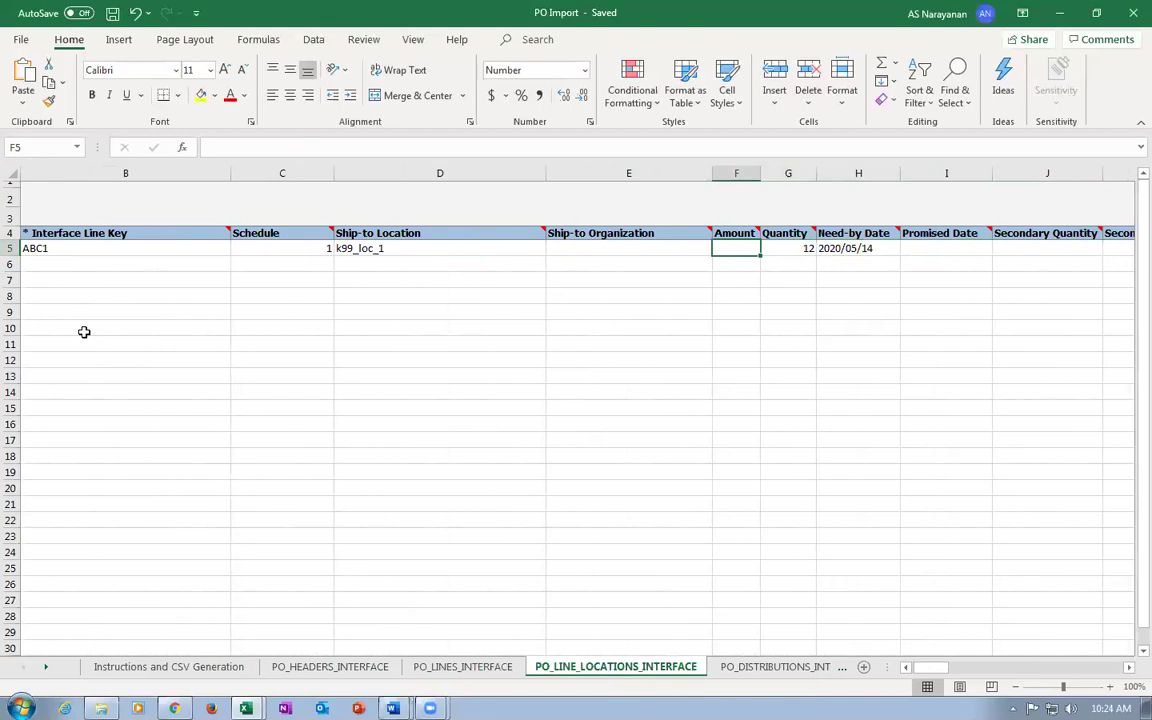
{"action": "key", "text": "Right"}
{"action": "key", "text": "Left"}
Check need-by date 2020/05/14, INVENTORY destination and receipt columns, then go to PO_DISTRIBUTIONS_INTERFACE.
{"action": "key", "text": "Right"}
{"action": "key", "text": "Right"}
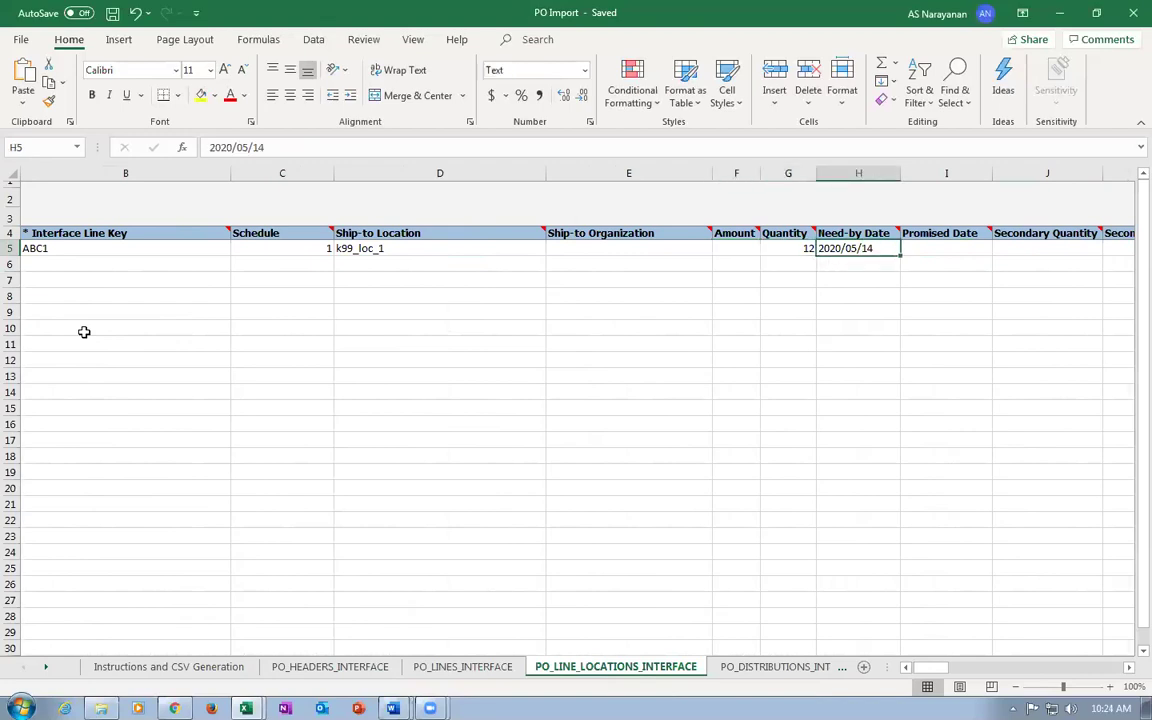
{"action": "key", "text": "Right"}
{"action": "key", "text": "Right"}
{"action": "key", "text": "Right"}
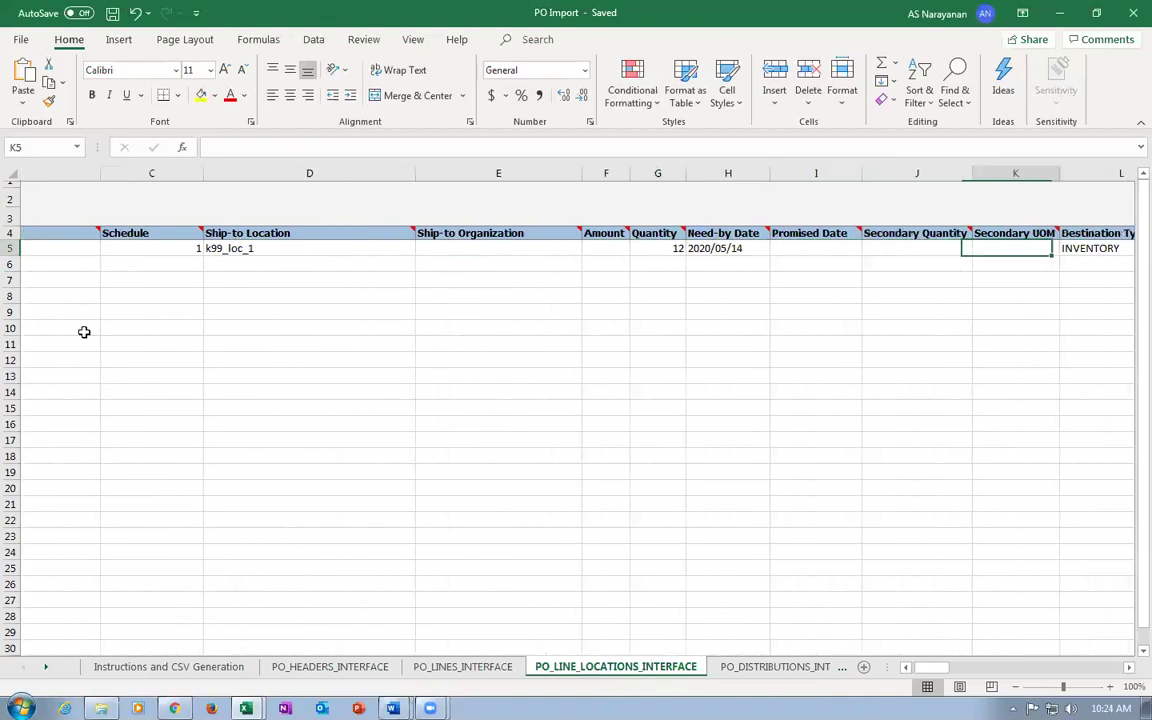
{"action": "key", "text": "Right"}
{"action": "key", "text": "Right"}
{"action": "key", "text": "Left"}
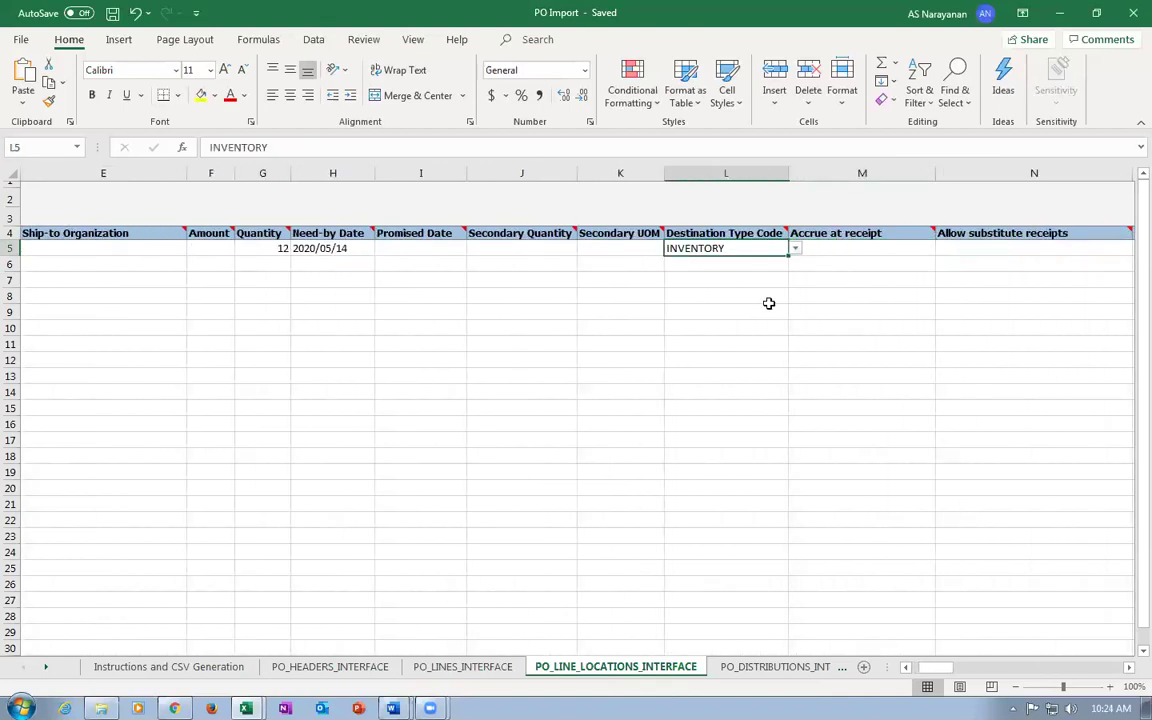
{"action": "left_click", "coordinate": [796, 249]}
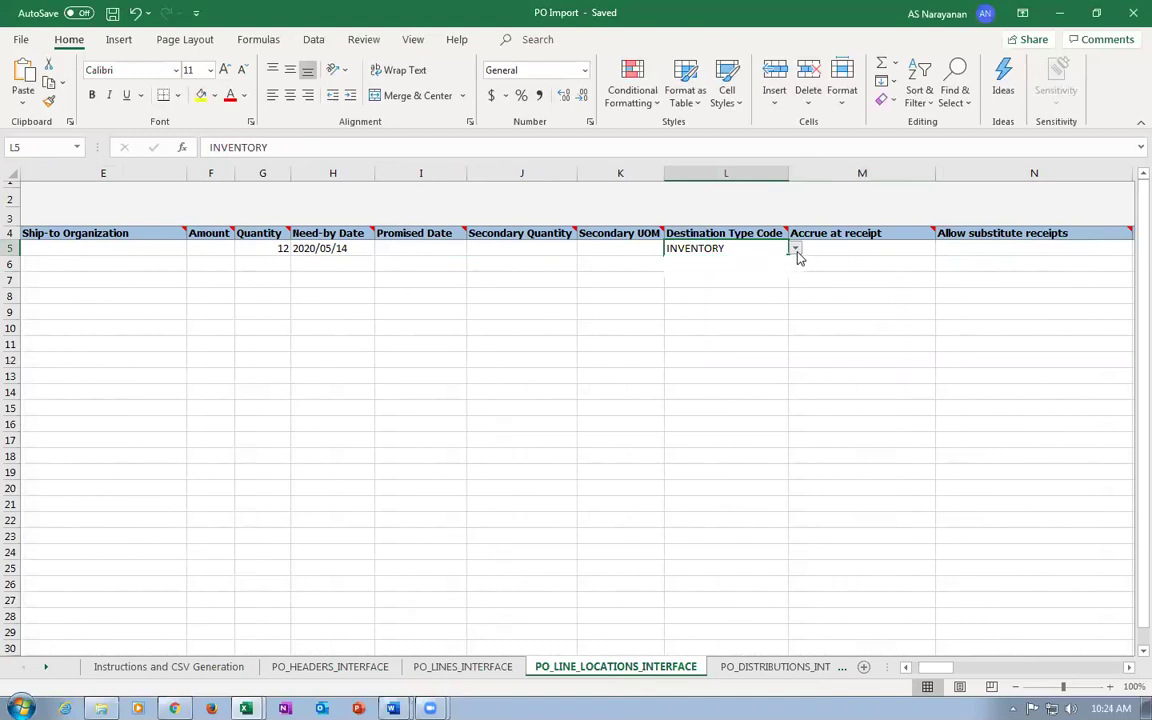
{"action": "left_click", "coordinate": [818, 248]}
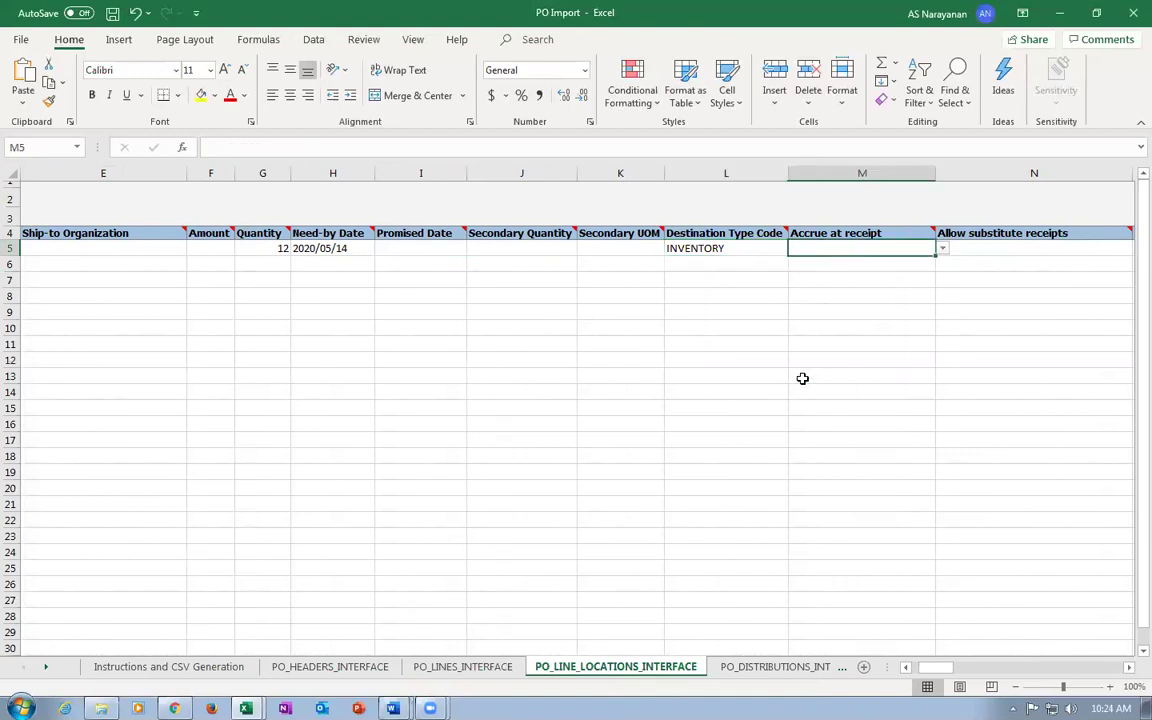
{"action": "key", "text": "Right"}
{"action": "key", "text": "Left"}
{"action": "key", "text": "Right"}
{"action": "key", "text": "Right"}
{"action": "key", "text": "Right"}
{"action": "key", "text": "Right"}
{"action": "key", "text": "Right"}
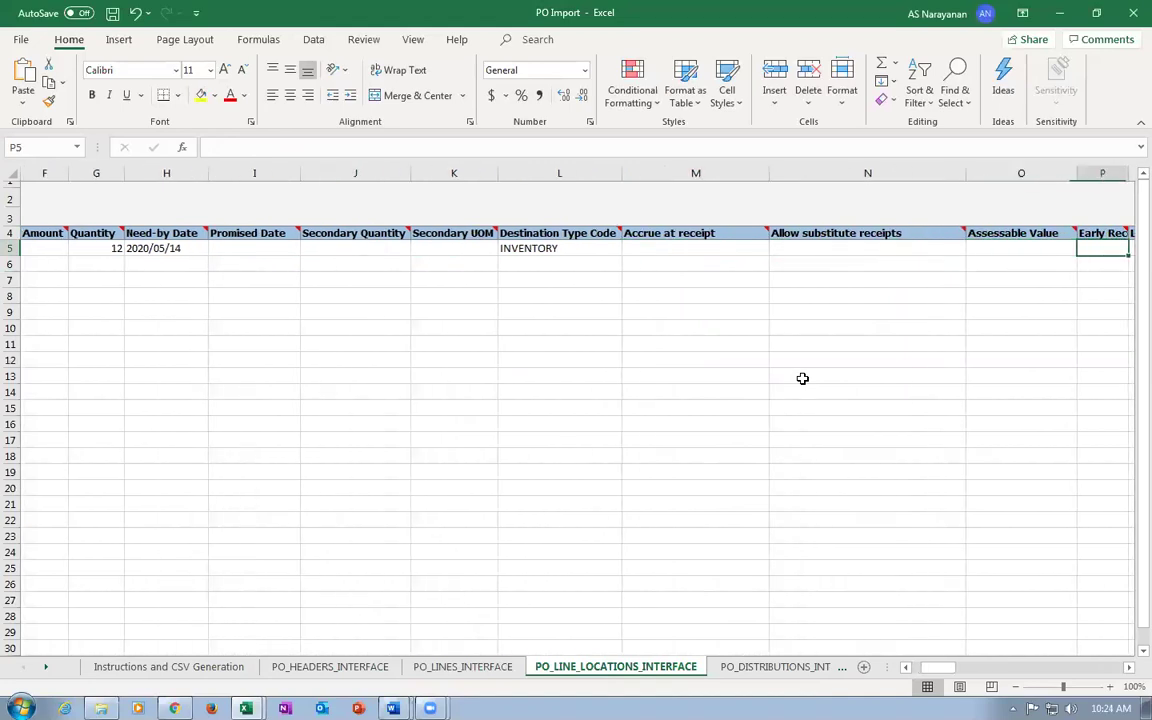
{"action": "key", "text": "Right"}
{"action": "key", "text": "Right"}
{"action": "key", "text": "Right"}
{"action": "key", "text": "Right"}
{"action": "key", "text": "Right"}
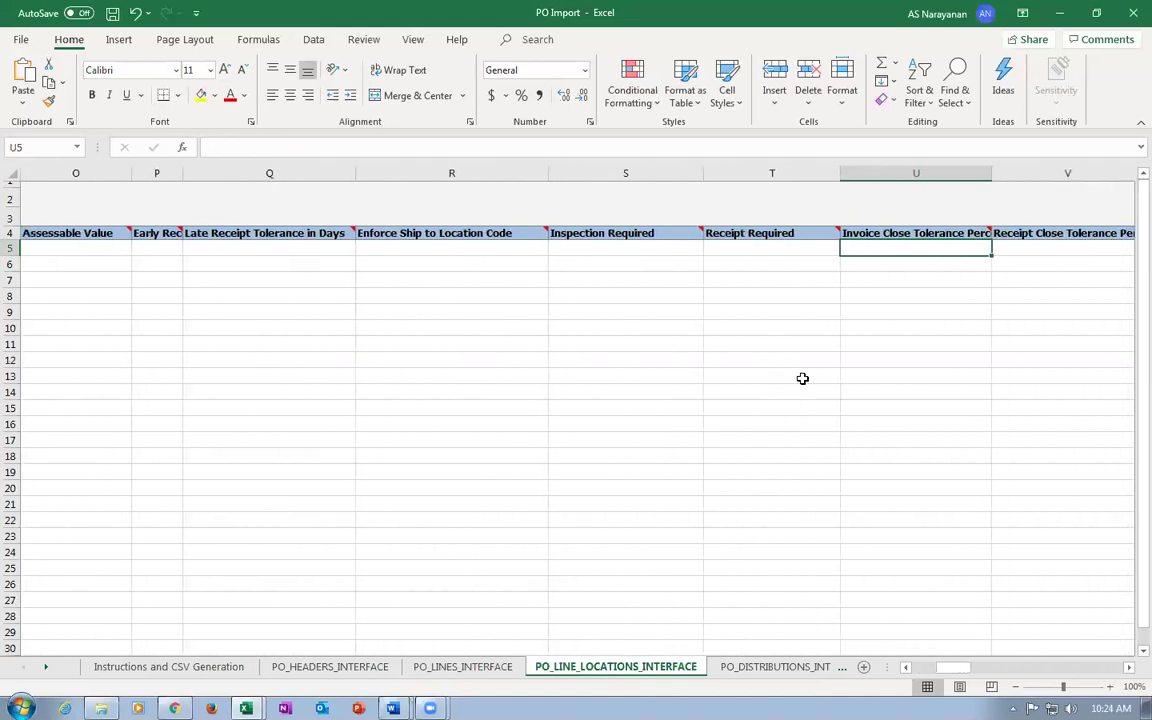
{"action": "key", "text": "Right"}
{"action": "key", "text": "Right"}
{"action": "key", "text": "Right"}
{"action": "key", "text": "Right"}
{"action": "key", "text": "Right"}
{"action": "key", "text": "Right"}
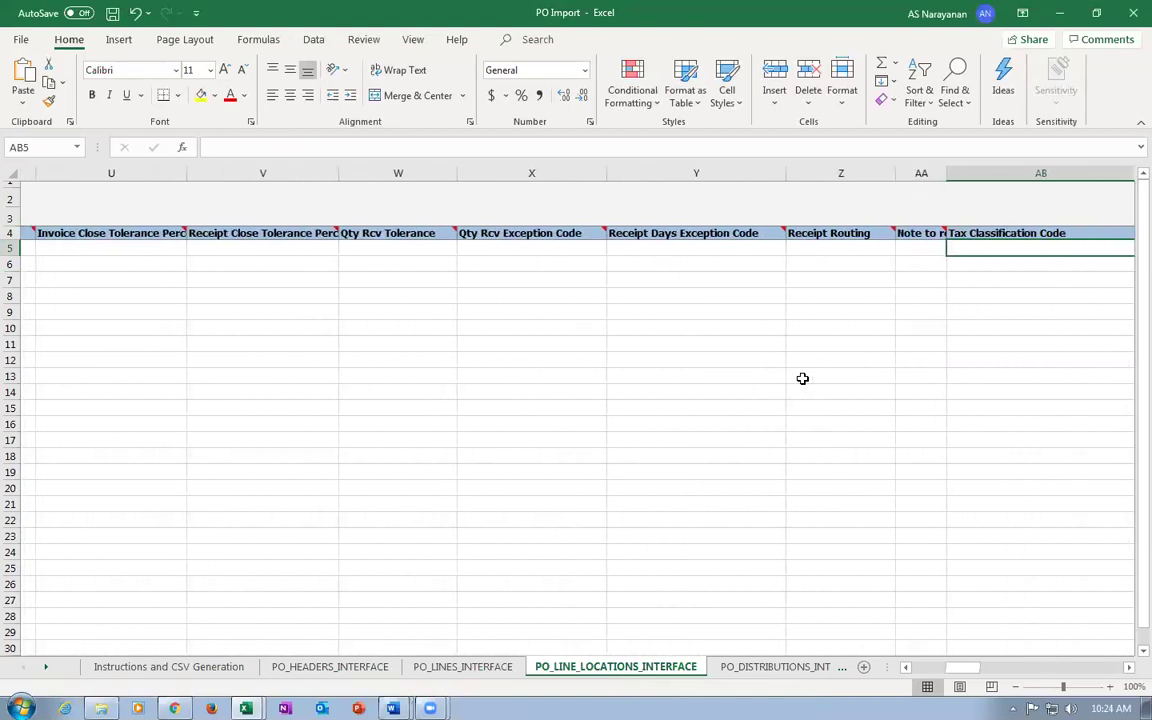
{"action": "key", "text": "Right"}
{"action": "key", "text": "Right"}
{"action": "key", "text": "Right"}
{"action": "key", "text": "Right"}
{"action": "key", "text": "Right"}
{"action": "key", "text": "Right"}
{"action": "key", "text": "Right"}
{"action": "key", "text": "Right"}
{"action": "key", "text": "Right"}
{"action": "key", "text": "Right"}
{"action": "key", "text": "Right"}
{"action": "key", "text": "Right"}
{"action": "key", "text": "Right"}
{"action": "key", "text": "Right"}
{"action": "key", "text": "Right"}
{"action": "key", "text": "Right"}
{"action": "key", "text": "Right"}
{"action": "key", "text": "Right"}
{"action": "key", "text": "Right"}
{"action": "key", "text": "Right"}
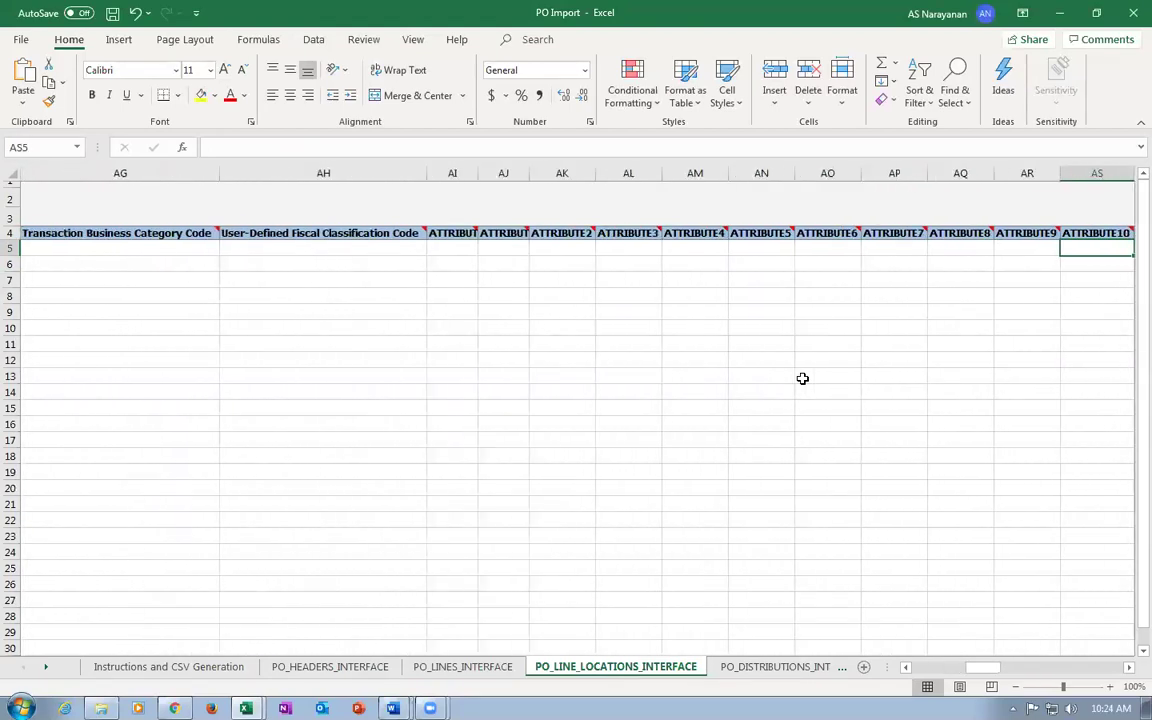
{"action": "key", "text": "Home"}
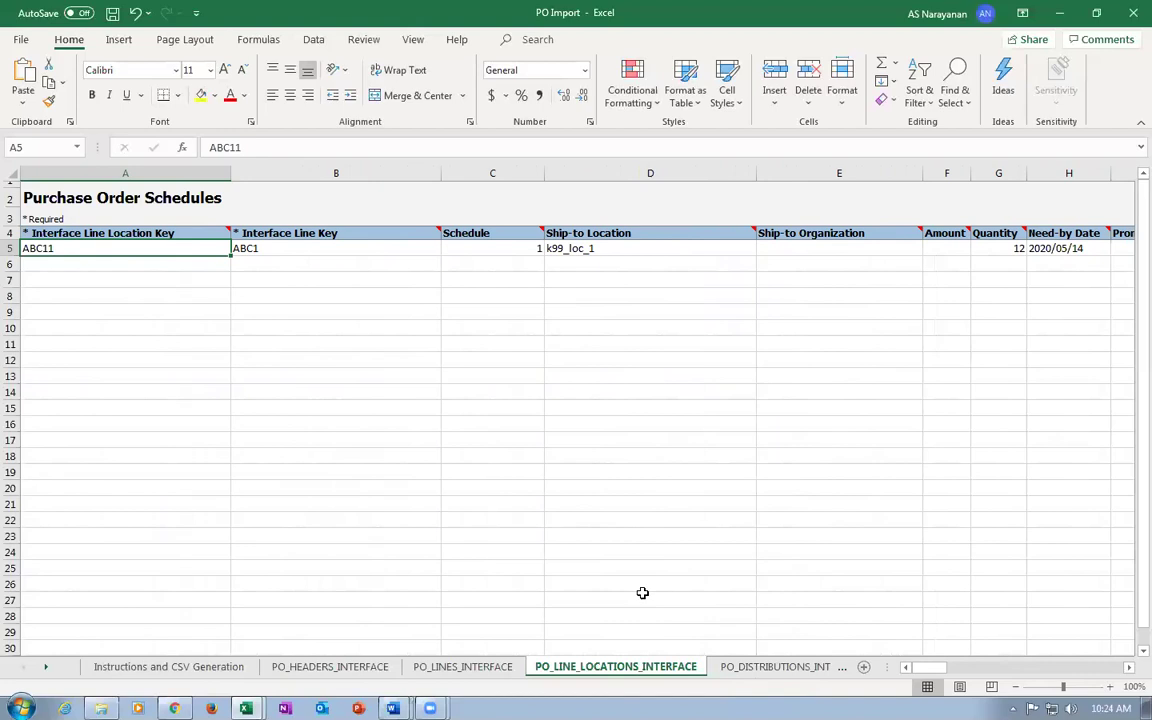
{"action": "left_click", "coordinate": [778, 668]}
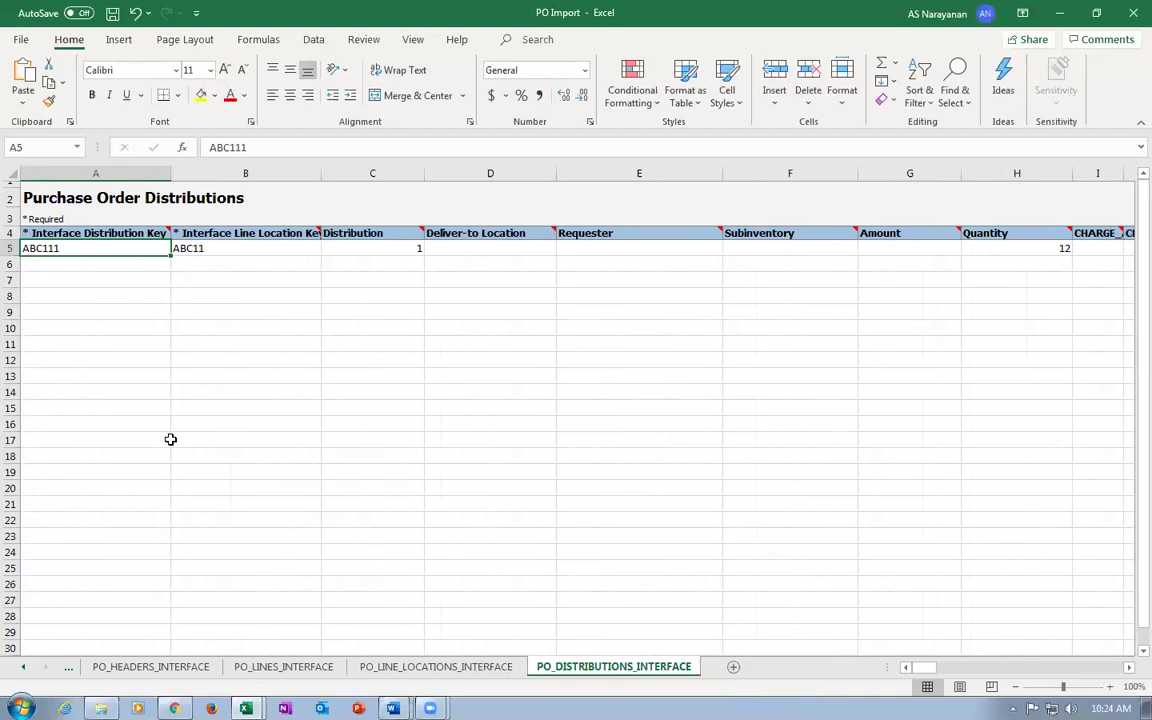
Review distribution ABC111 for location ABC11 with quantity 12 and empty Subinventory.
{"action": "key", "text": "Tab"}
{"action": "key", "text": "shift+Tab"}
{"action": "key", "text": "Tab"}
{"action": "key", "text": "Tab"}
{"action": "key", "text": "Tab"}
{"action": "key", "text": "Tab"}
{"action": "key", "text": "Tab"}
{"action": "key", "text": "Tab"}
{"action": "key", "text": "Tab"}
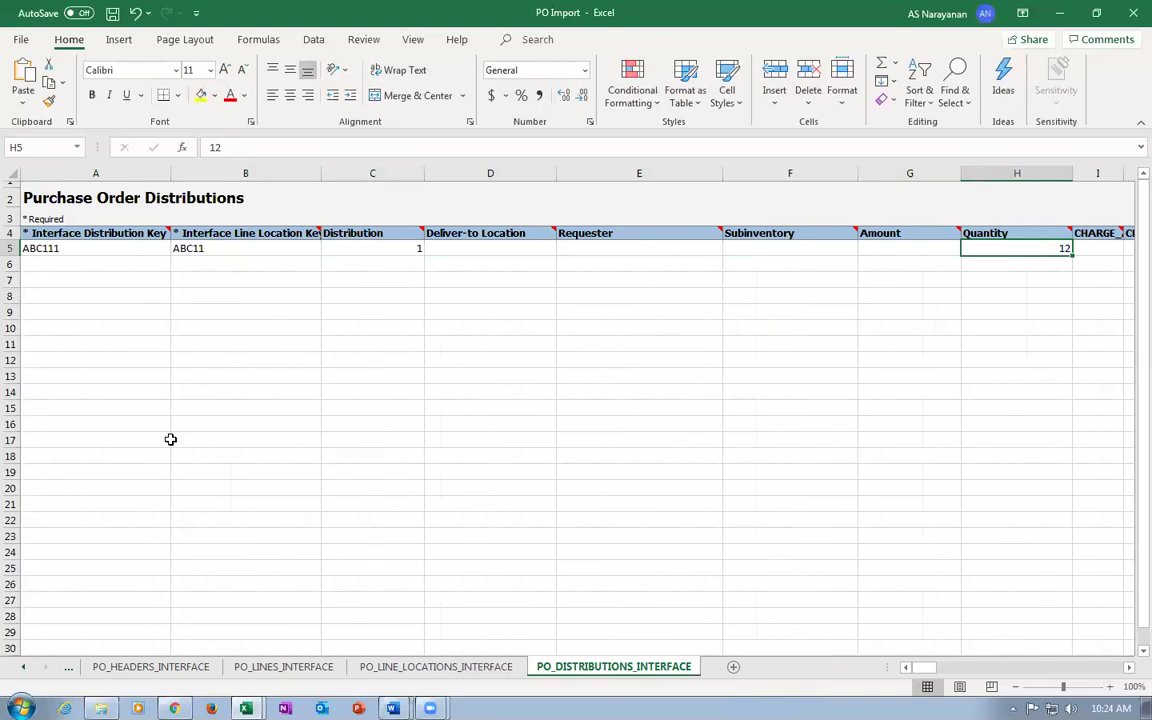
{"action": "key", "text": "shift+Tab"}
{"action": "key", "text": "shift+Tab"}
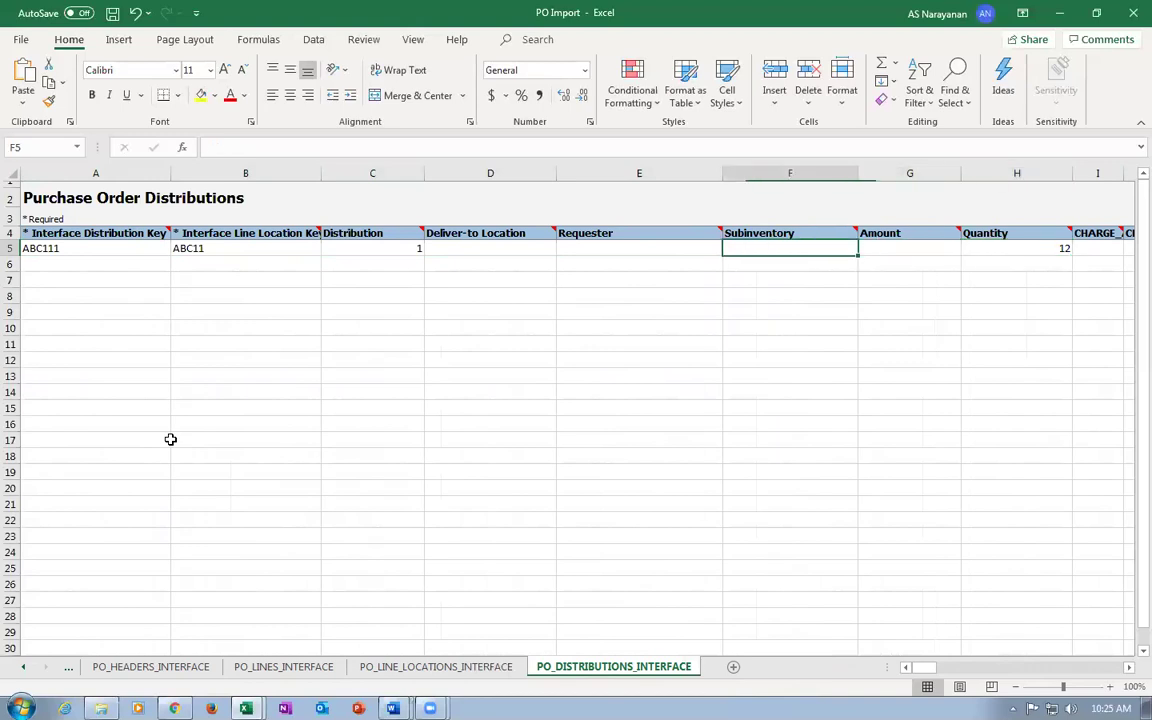
{"action": "key", "text": "Tab"}
{"action": "key", "text": "Tab"}
{"action": "key", "text": "Tab"}
{"action": "key", "text": "Tab"}
{"action": "key", "text": "Tab"}
{"action": "key", "text": "Tab"}
{"action": "key", "text": "Tab"}
{"action": "key", "text": "Tab"}
{"action": "key", "text": "Tab"}
{"action": "key", "text": "Tab"}
{"action": "key", "text": "Tab"}
{"action": "key", "text": "Tab"}
{"action": "key", "text": "Tab"}
{"action": "key", "text": "Tab"}
{"action": "key", "text": "Tab"}
{"action": "key", "text": "Tab"}
{"action": "key", "text": "Tab"}
{"action": "key", "text": "Tab"}
{"action": "key", "text": "Tab"}
{"action": "key", "text": "Tab"}
{"action": "key", "text": "Tab"}
{"action": "key", "text": "Tab"}
{"action": "key", "text": "Tab"}
{"action": "key", "text": "Tab"}
{"action": "key", "text": "Tab"}
{"action": "key", "text": "Tab"}
{"action": "key", "text": "Tab"}
{"action": "key", "text": "Tab"}
{"action": "key", "text": "Tab"}
{"action": "key", "text": "Tab"}
{"action": "key", "text": "Tab"}
{"action": "key", "text": "Tab"}
{"action": "key", "text": "Tab"}
{"action": "key", "text": "Tab"}
{"action": "key", "text": "Tab"}
{"action": "key", "text": "Tab"}
{"action": "key", "text": "Tab"}
{"action": "key", "text": "Tab"}
{"action": "key", "text": "Tab"}
{"action": "key", "text": "Tab"}
{"action": "key", "text": "Tab"}
{"action": "key", "text": "Tab"}
Save the PO Import workbook past the personal information warning and return to Instructions and CSV Generation.
{"action": "key", "text": "Home"}
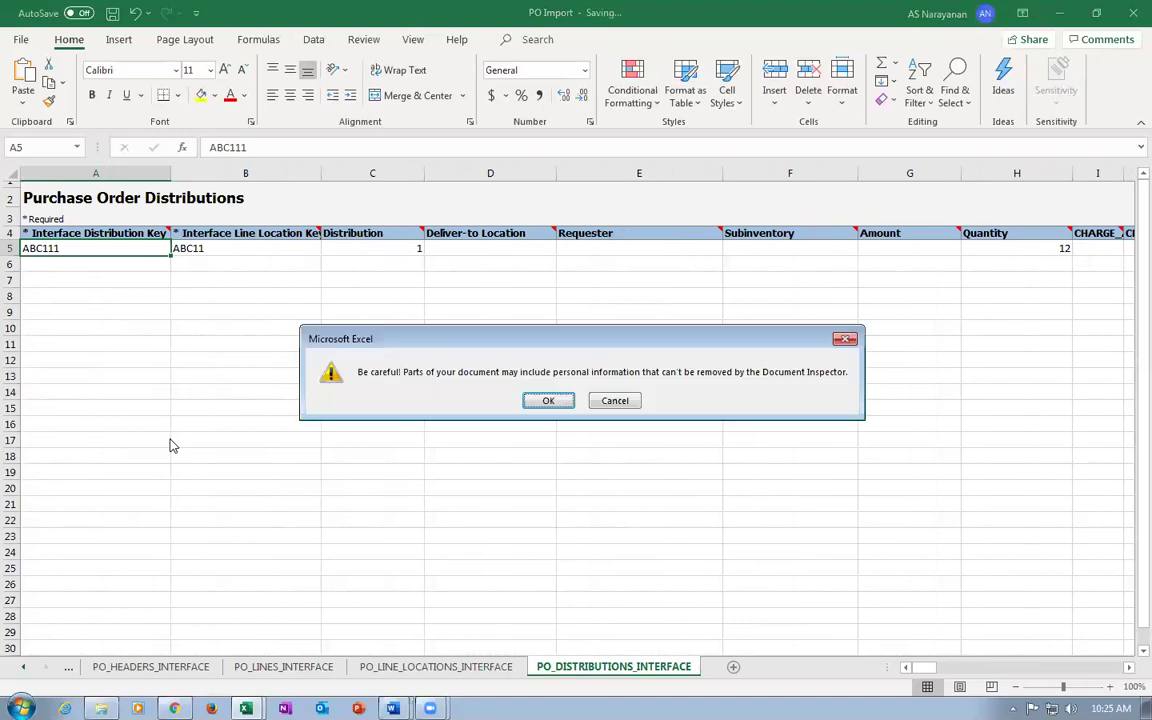
{"action": "left_click", "coordinate": [546, 399]}
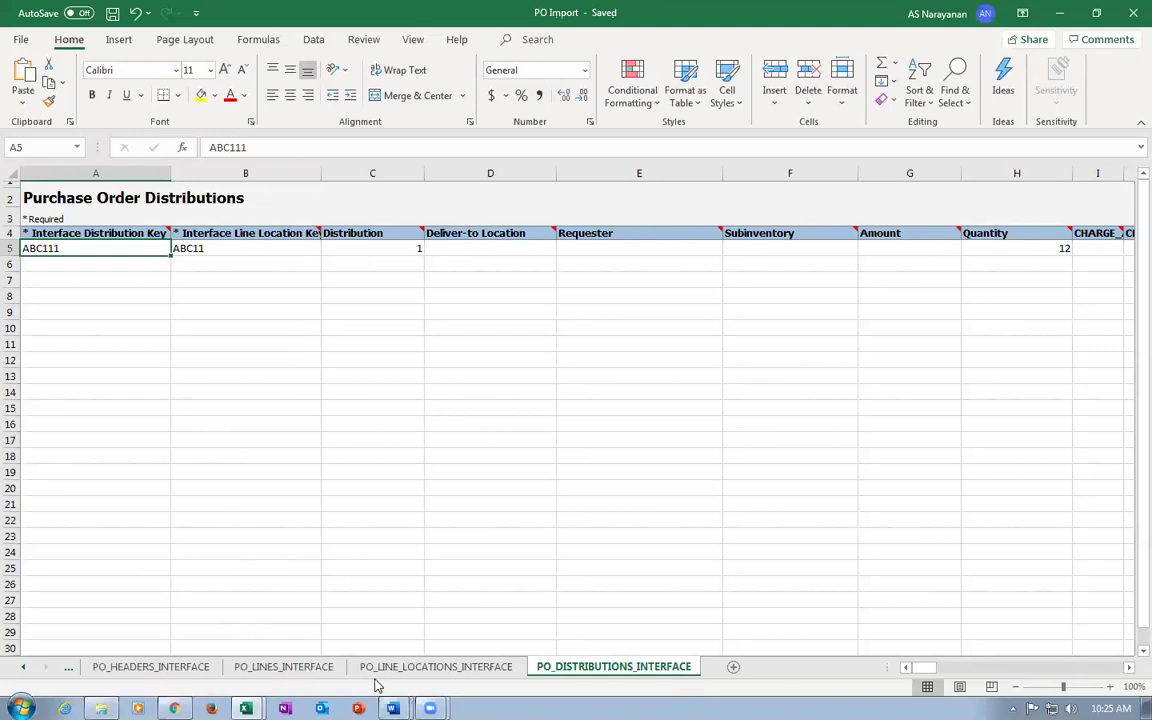
{"action": "left_click", "coordinate": [68, 667]}
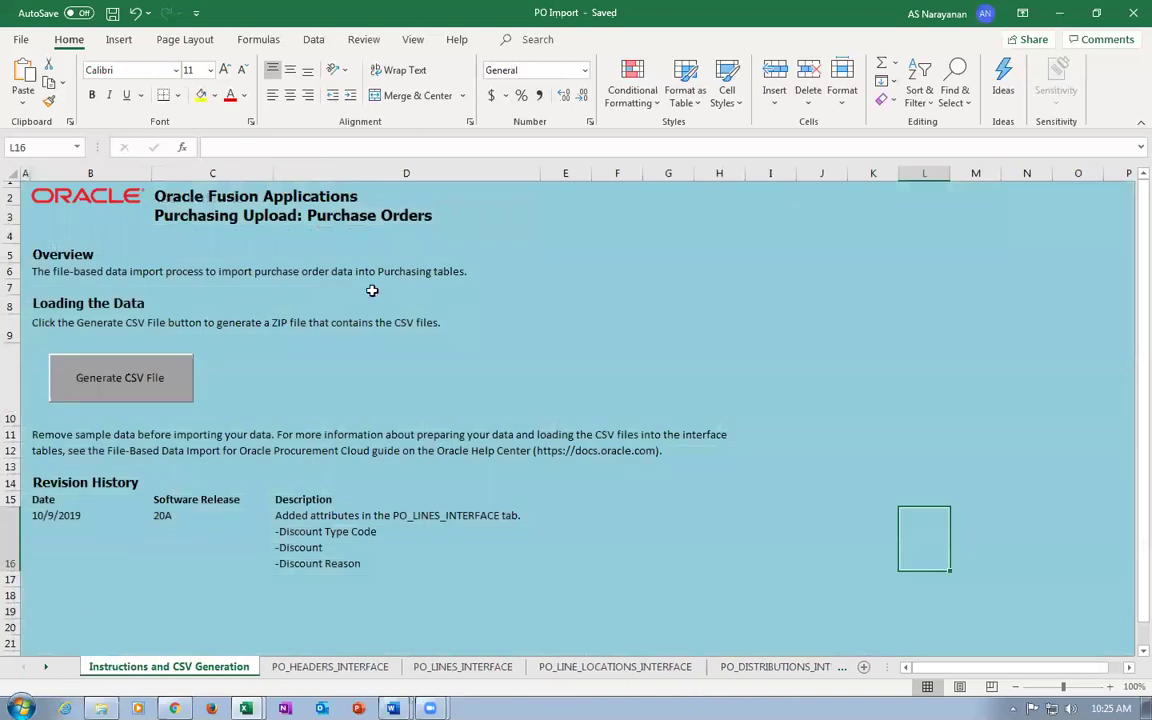
Generate PoImportOrders.zip plus the header, line, line-location and distribution CSVs in PO Import.
{"action": "left_click", "coordinate": [113, 379]}
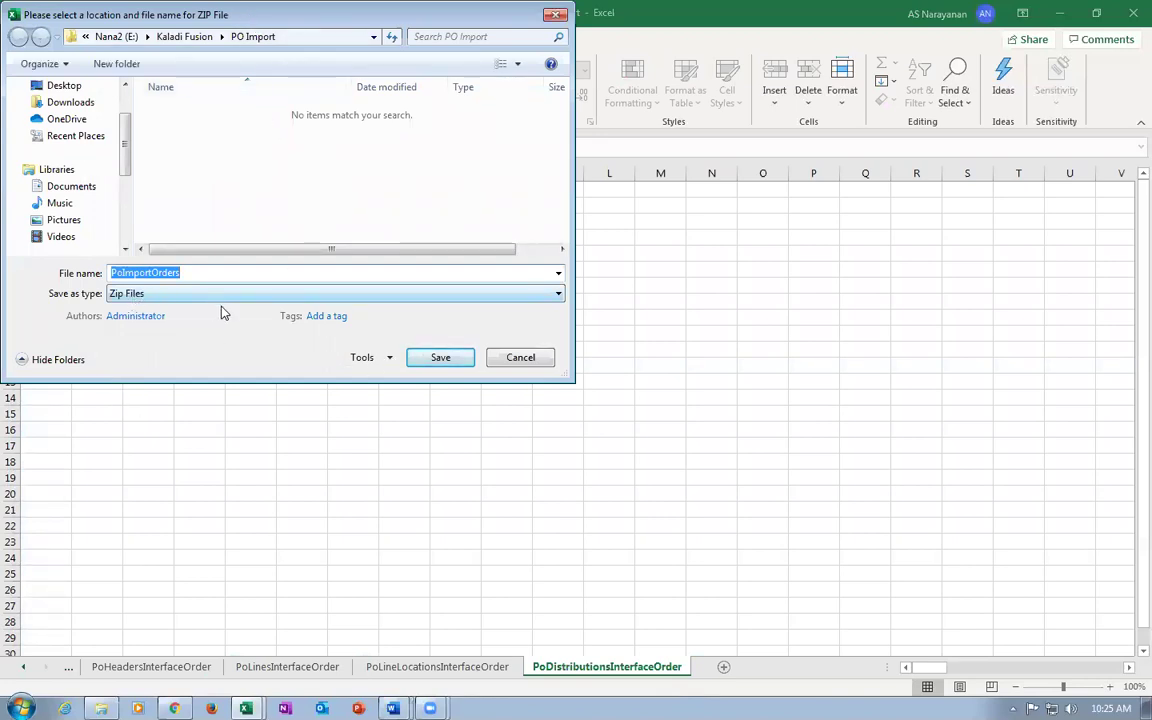
{"action": "left_click", "coordinate": [452, 371]}
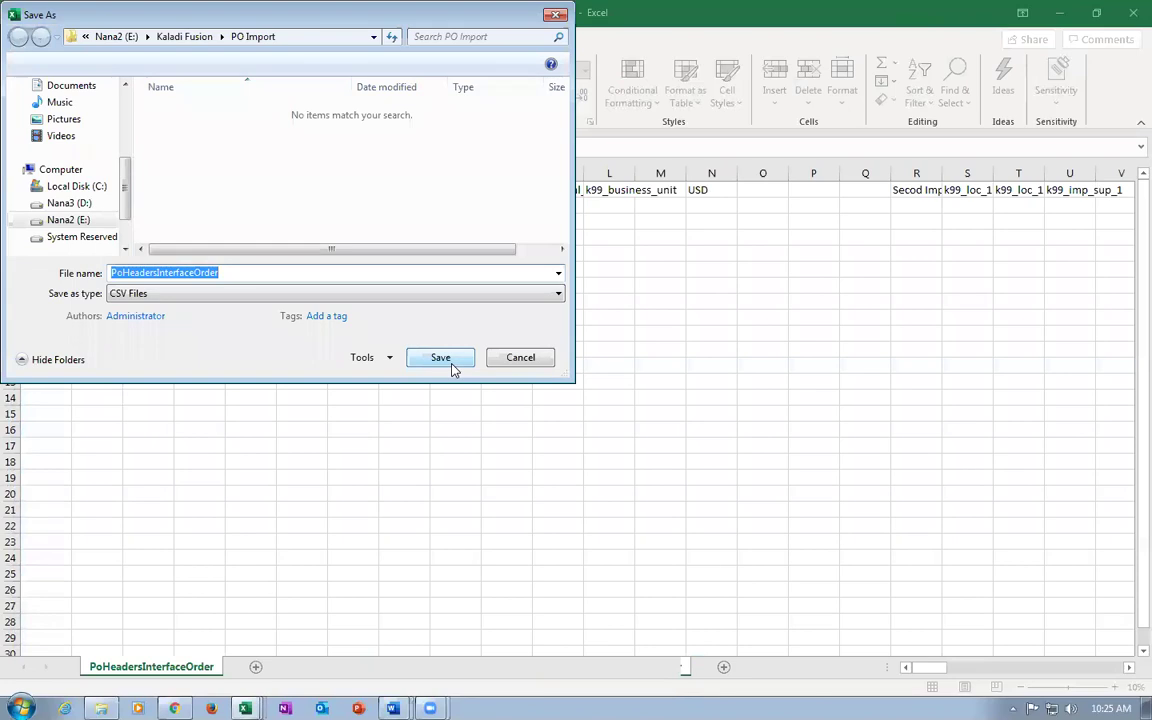
{"action": "left_click", "coordinate": [442, 362]}
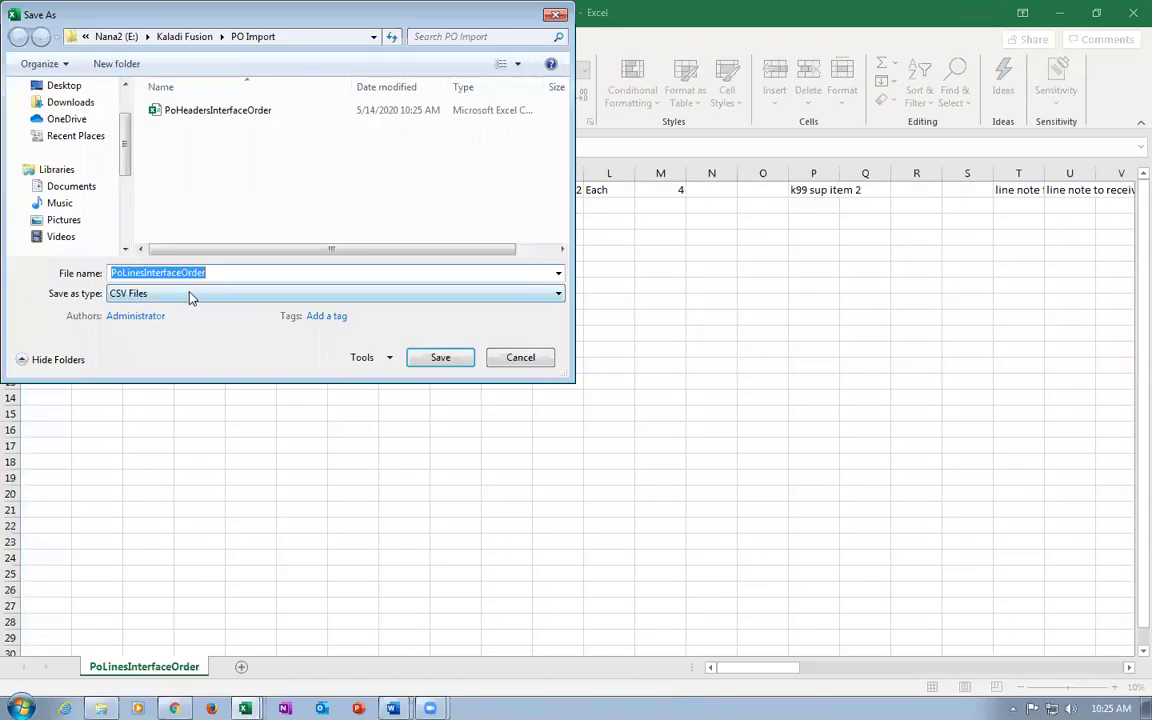
{"action": "left_click", "coordinate": [424, 359]}
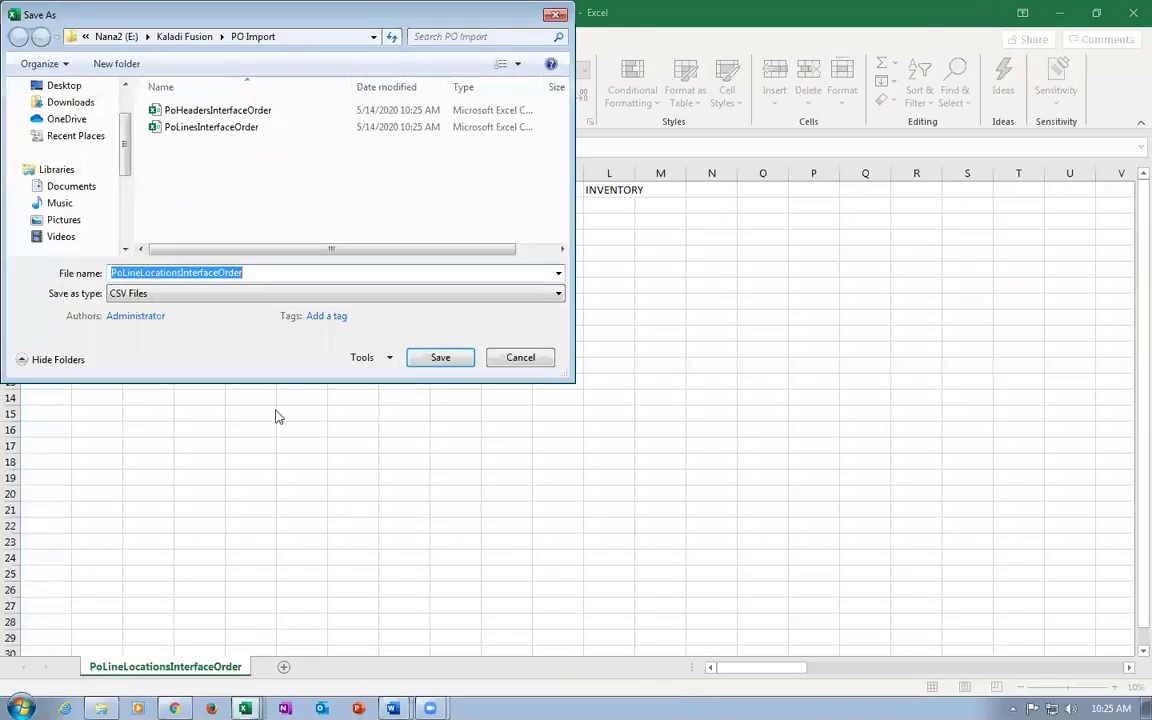
{"action": "left_click", "coordinate": [442, 360]}
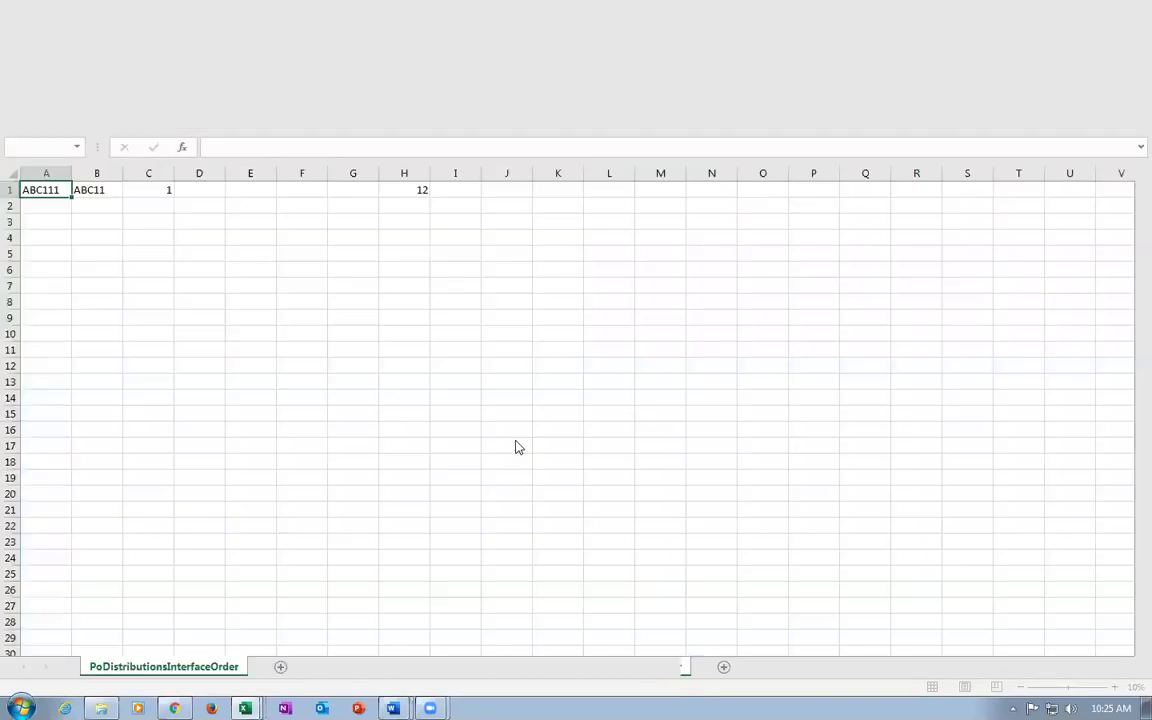
{"action": "left_click", "coordinate": [442, 357]}
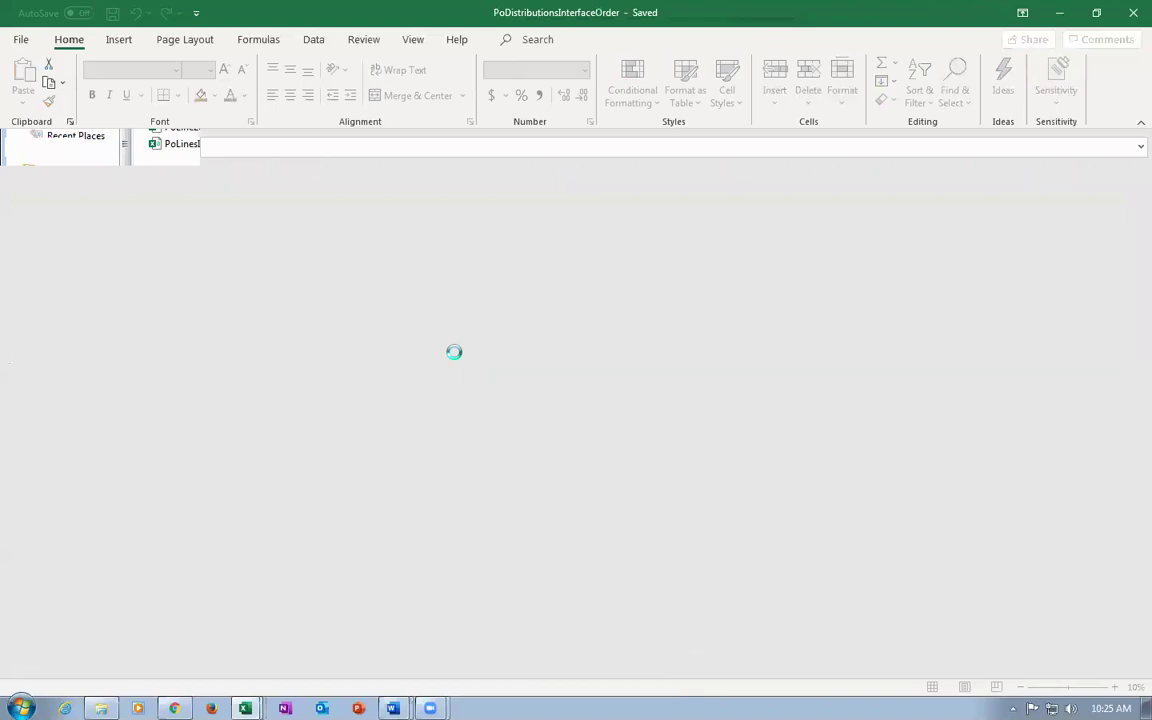
Confirm PoImportOrders.zip in PO Import holds the four interface CSVs, then return to the browser.
{"action": "left_click", "coordinate": [612, 406]}
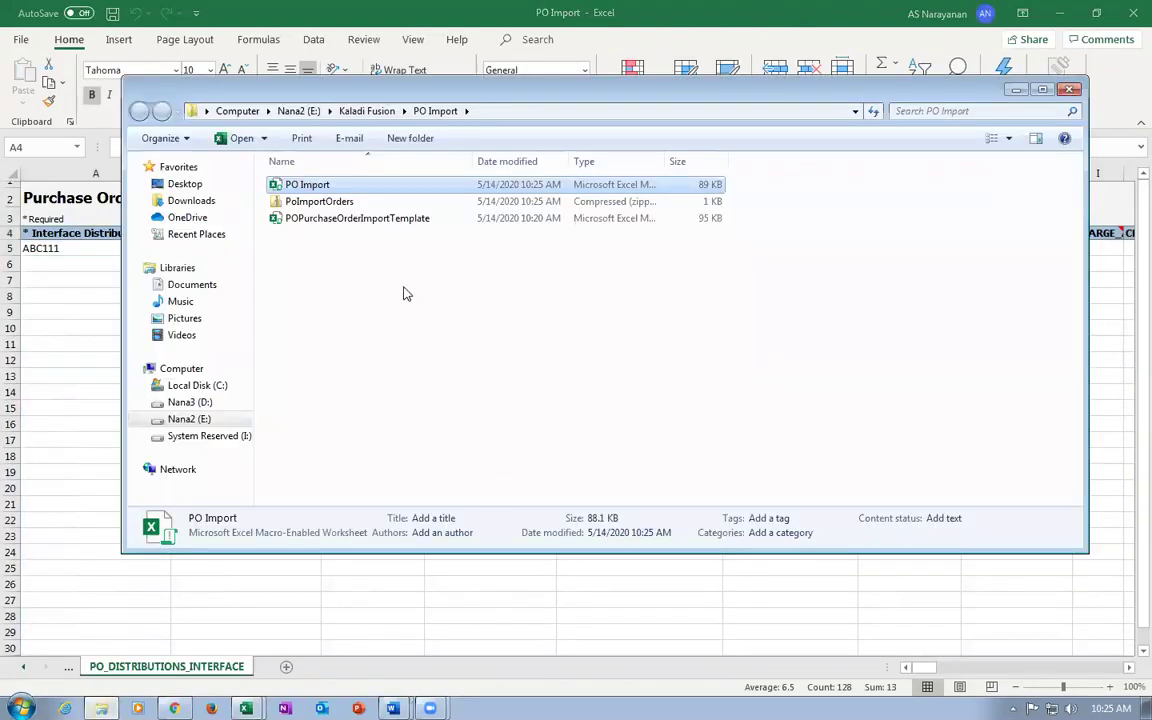
{"action": "left_click", "coordinate": [335, 201]}
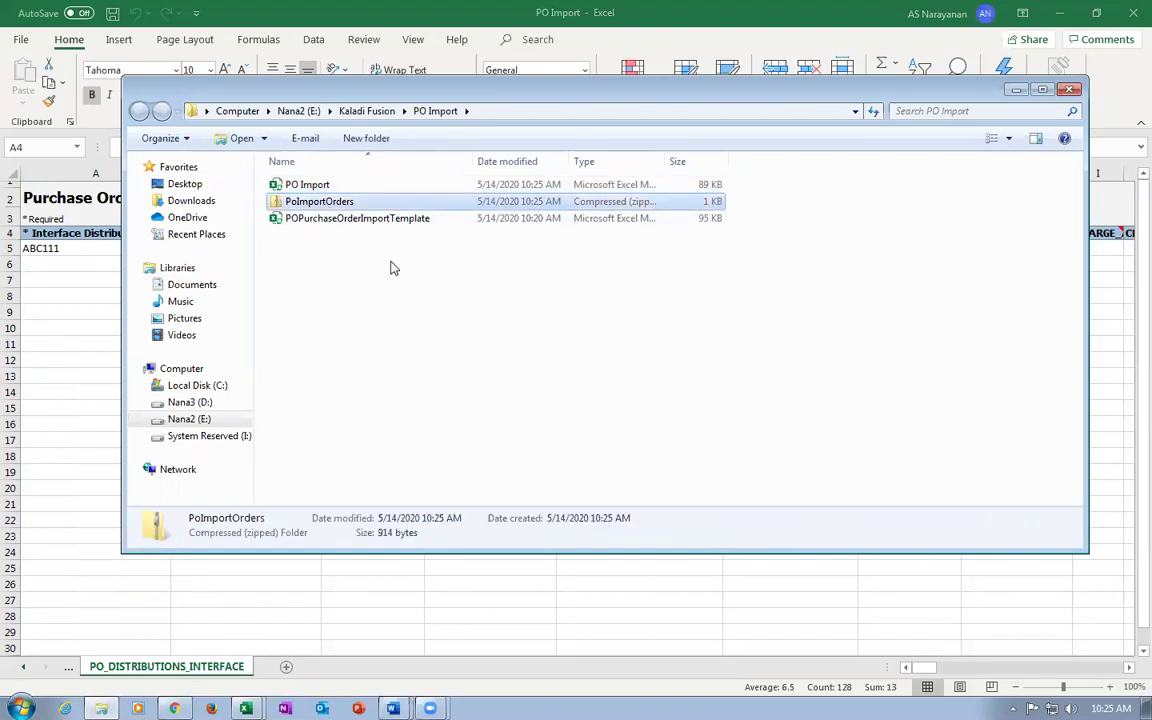
{"action": "double_click", "coordinate": [340, 201]}
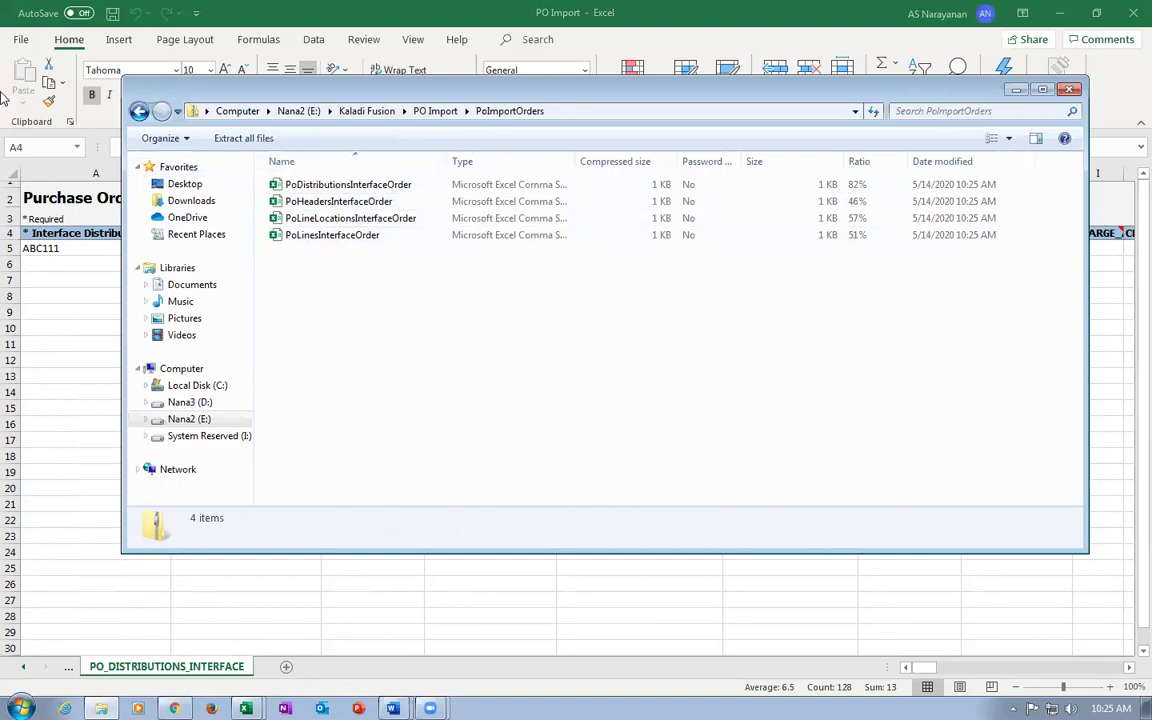
{"action": "left_click", "coordinate": [139, 114]}
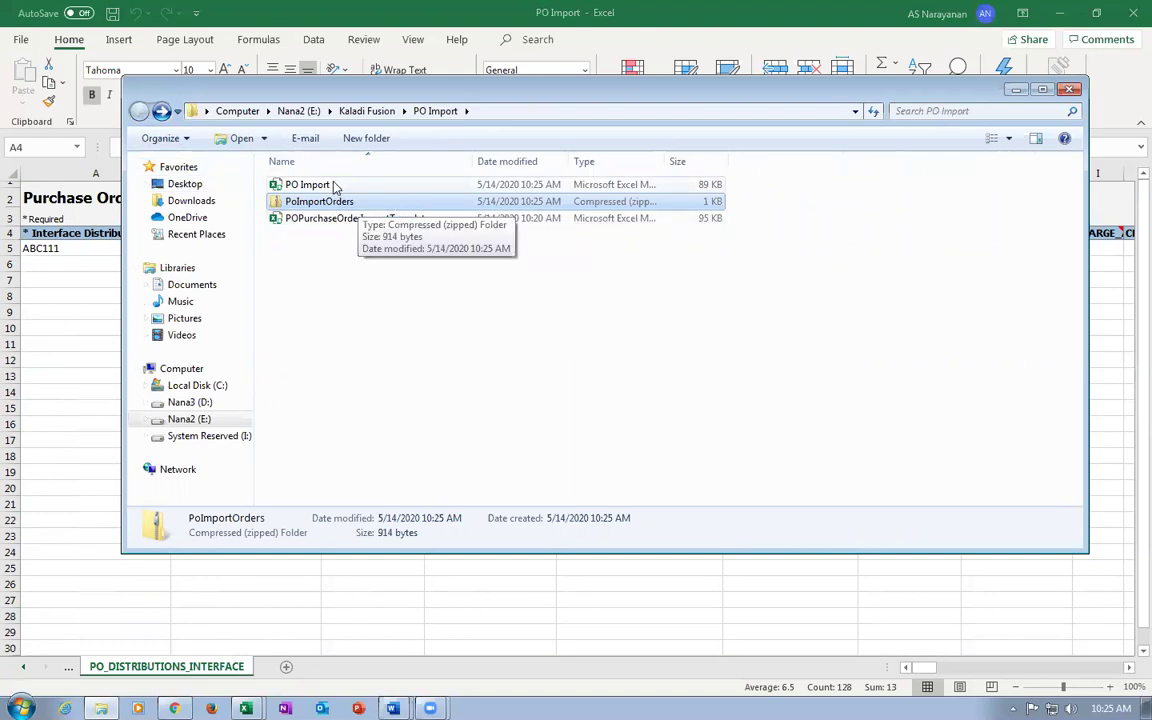
{"action": "key", "text": "Up"}
{"action": "left_click", "coordinate": [365, 205]}
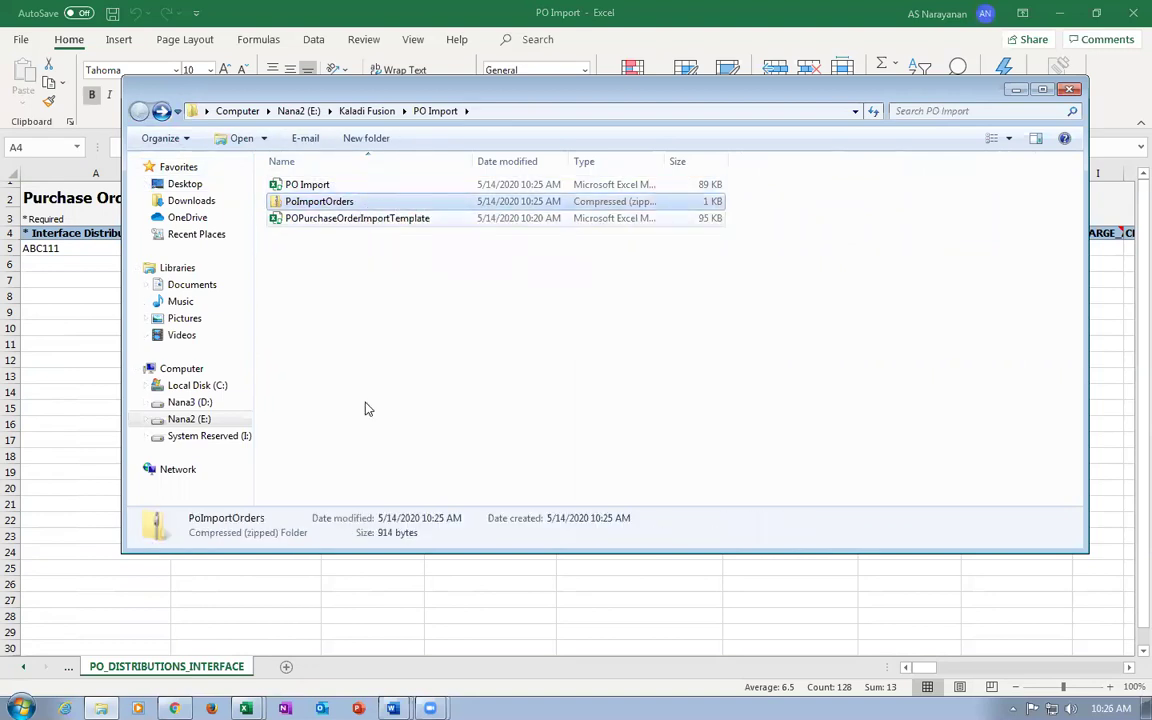
{"action": "key", "text": "alt+Tab"}
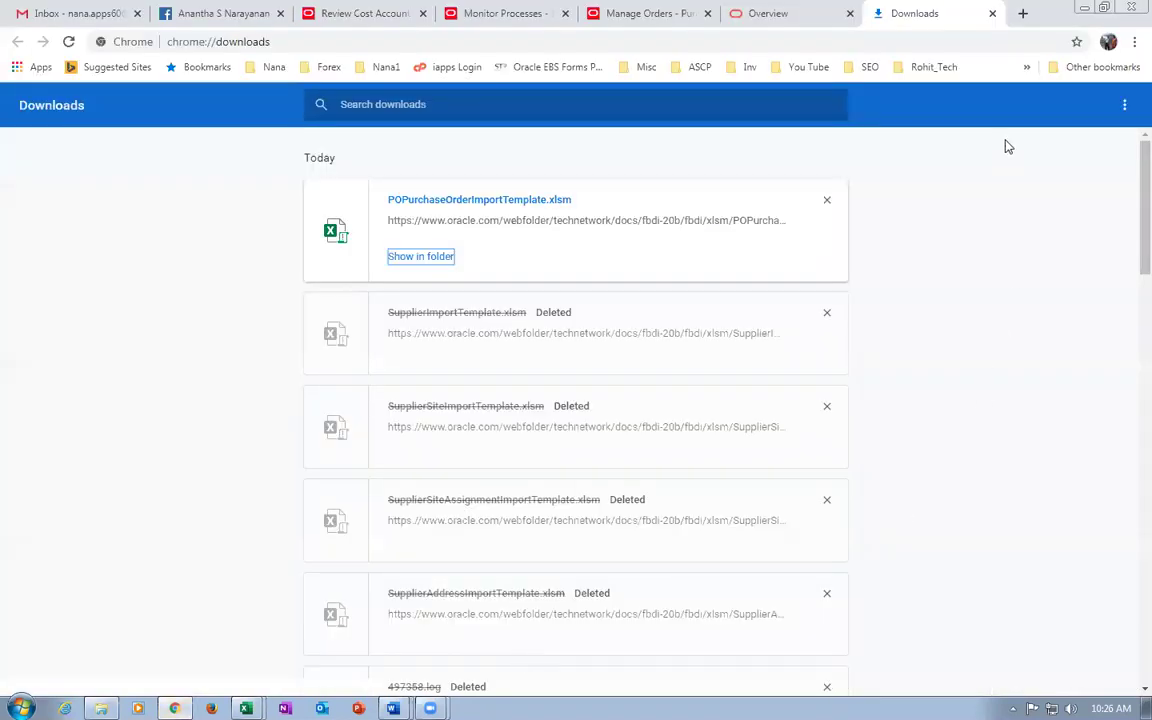
Close the Downloads and documentation tabs, finish Manage Orders, and go to Tools > Scheduled Processes.
{"action": "left_click", "coordinate": [992, 14]}
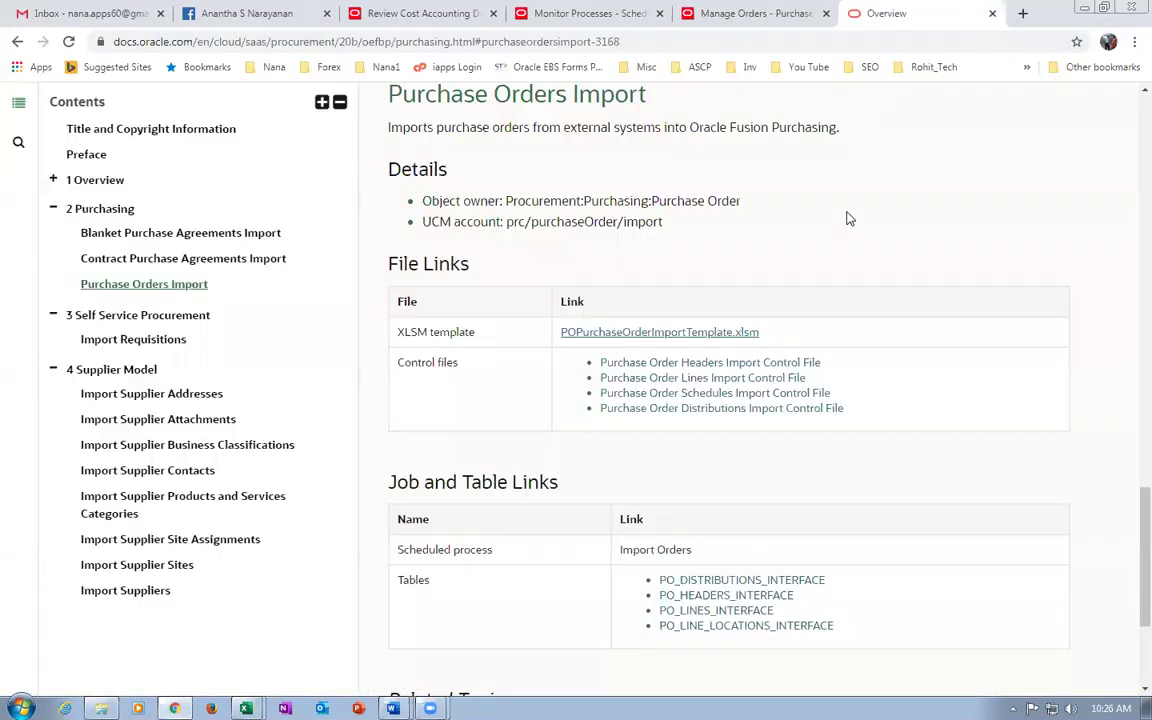
{"action": "key", "text": "ctrl+w"}
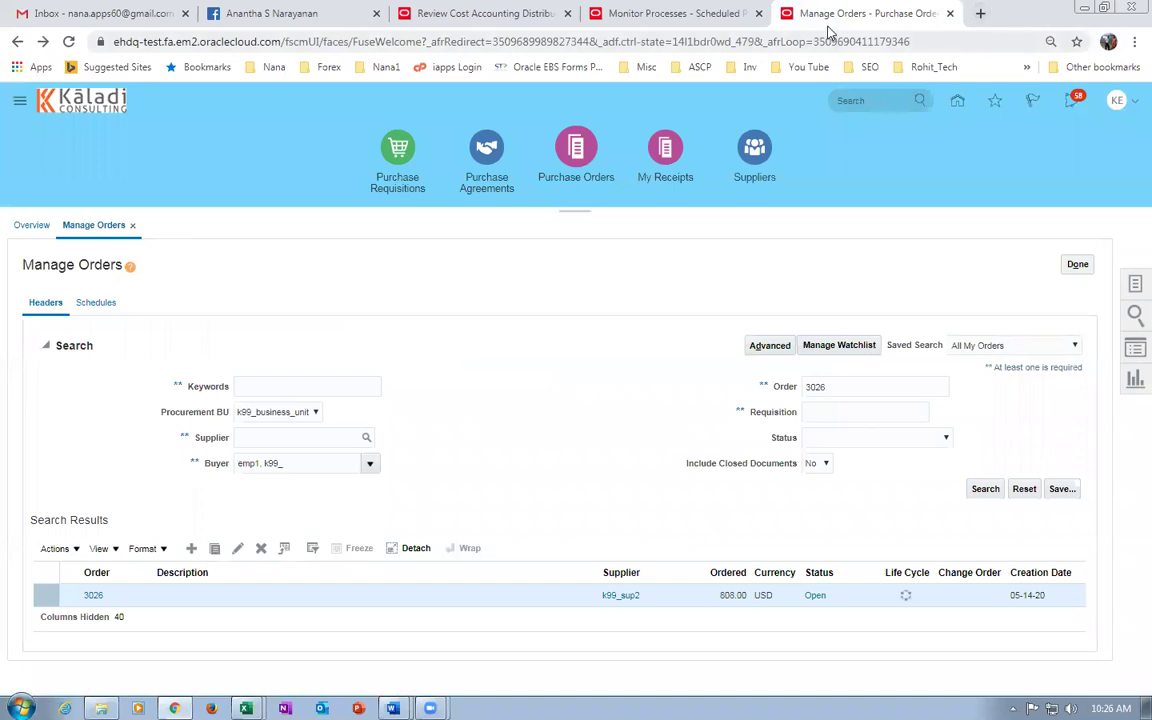
{"action": "left_click", "coordinate": [1077, 265]}
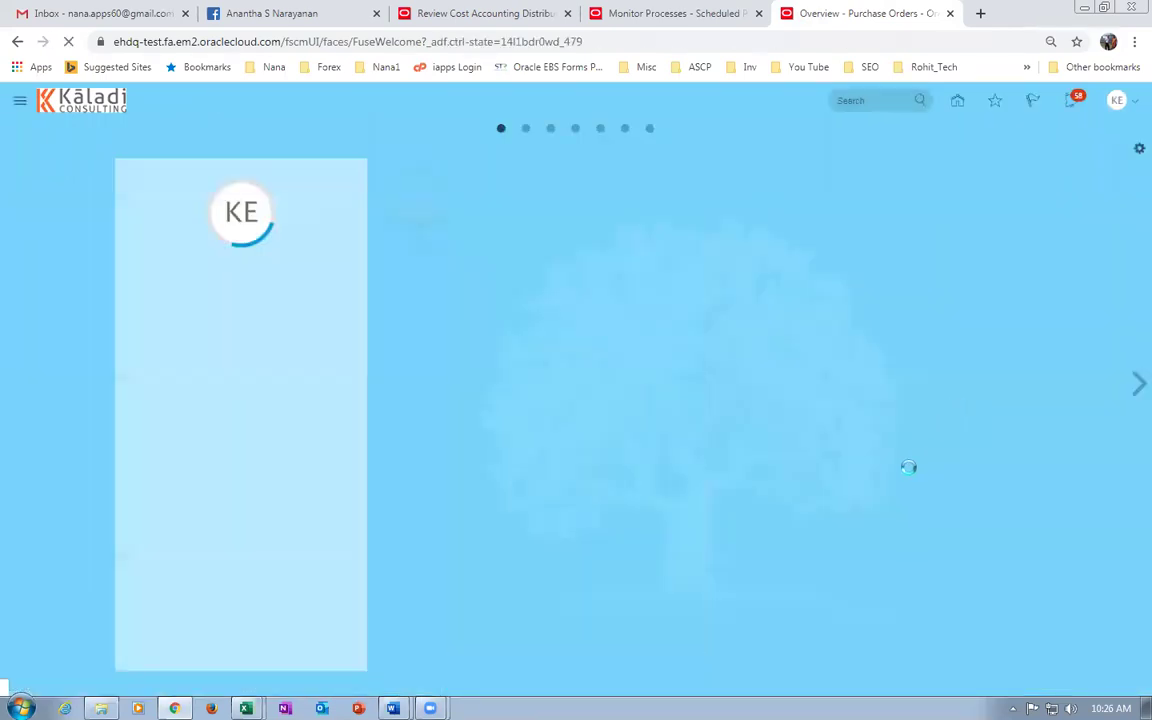
{"action": "left_click", "coordinate": [863, 333]}
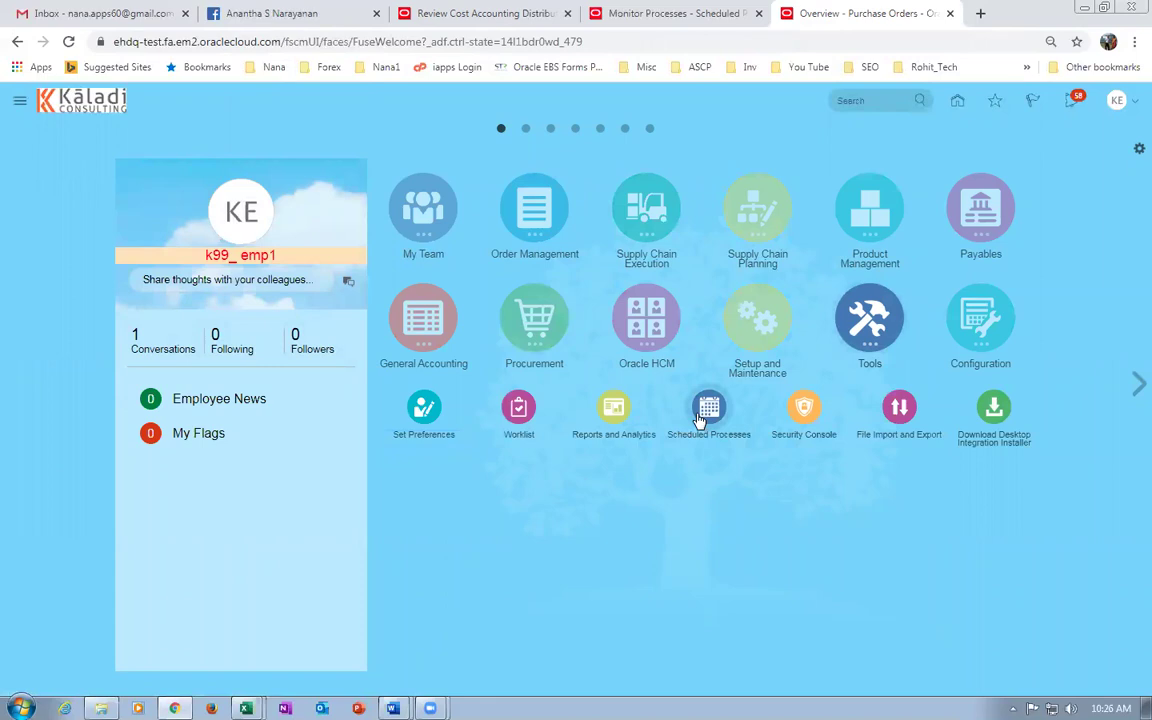
{"action": "left_click", "coordinate": [706, 412]}
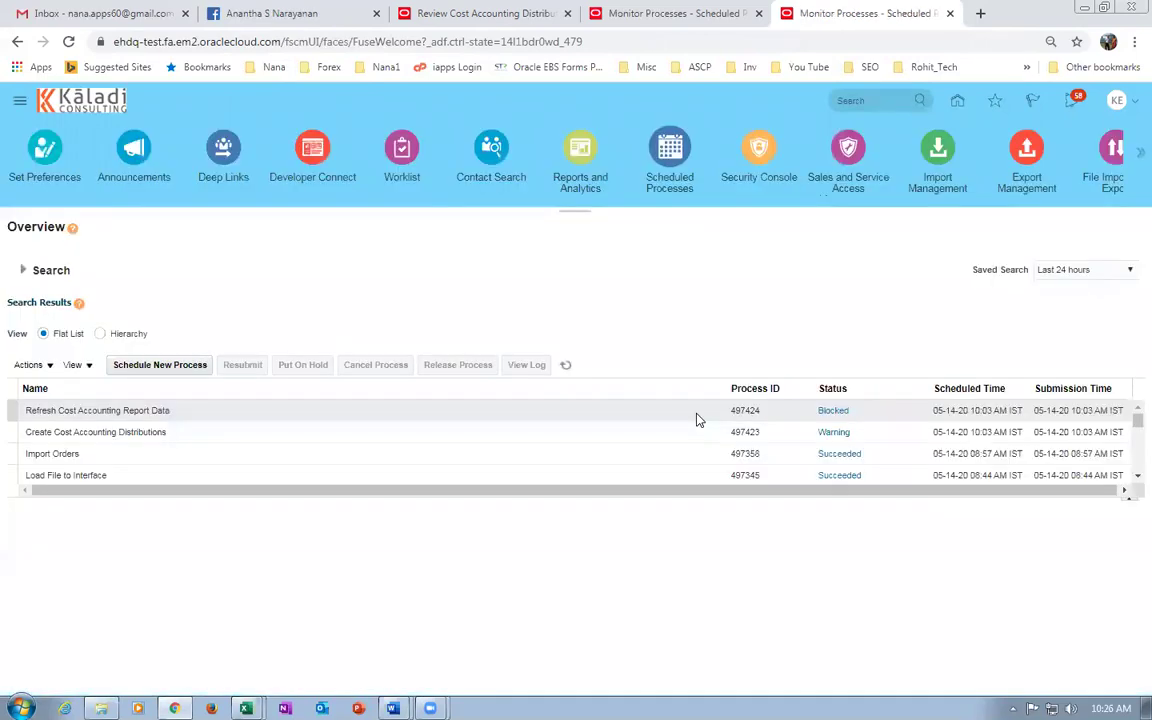
Schedule a new Load Interface File for Import process.
{"action": "left_click", "coordinate": [152, 366]}
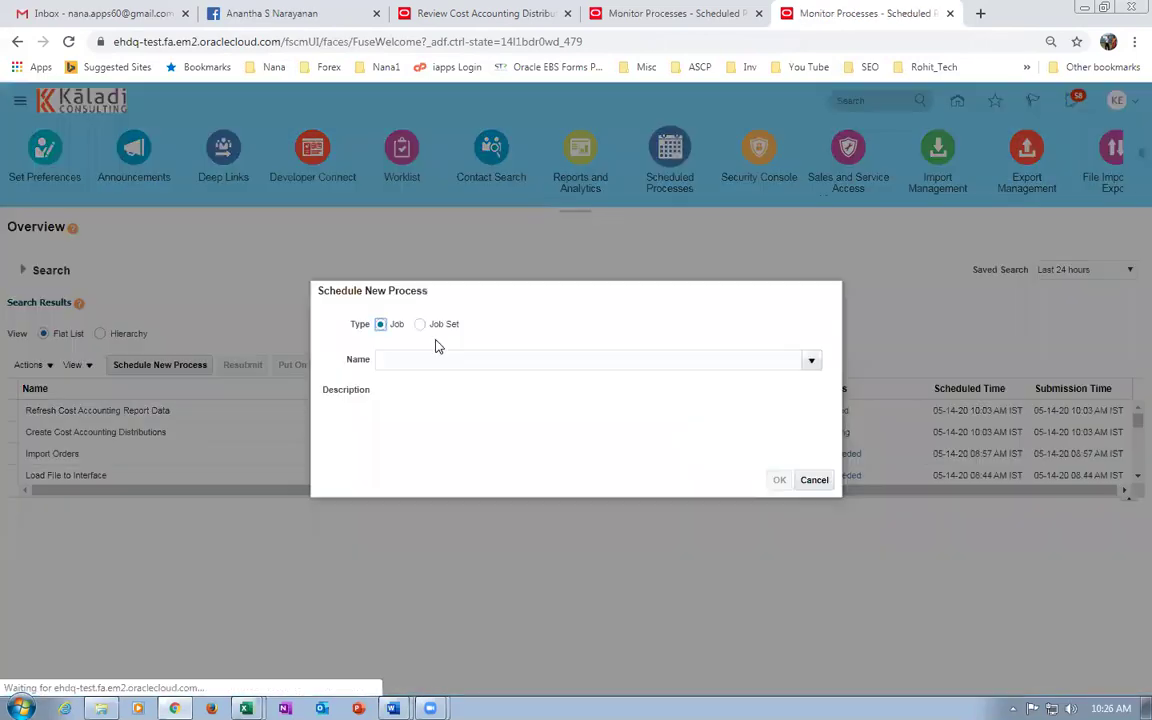
{"action": "left_click", "coordinate": [435, 360]}
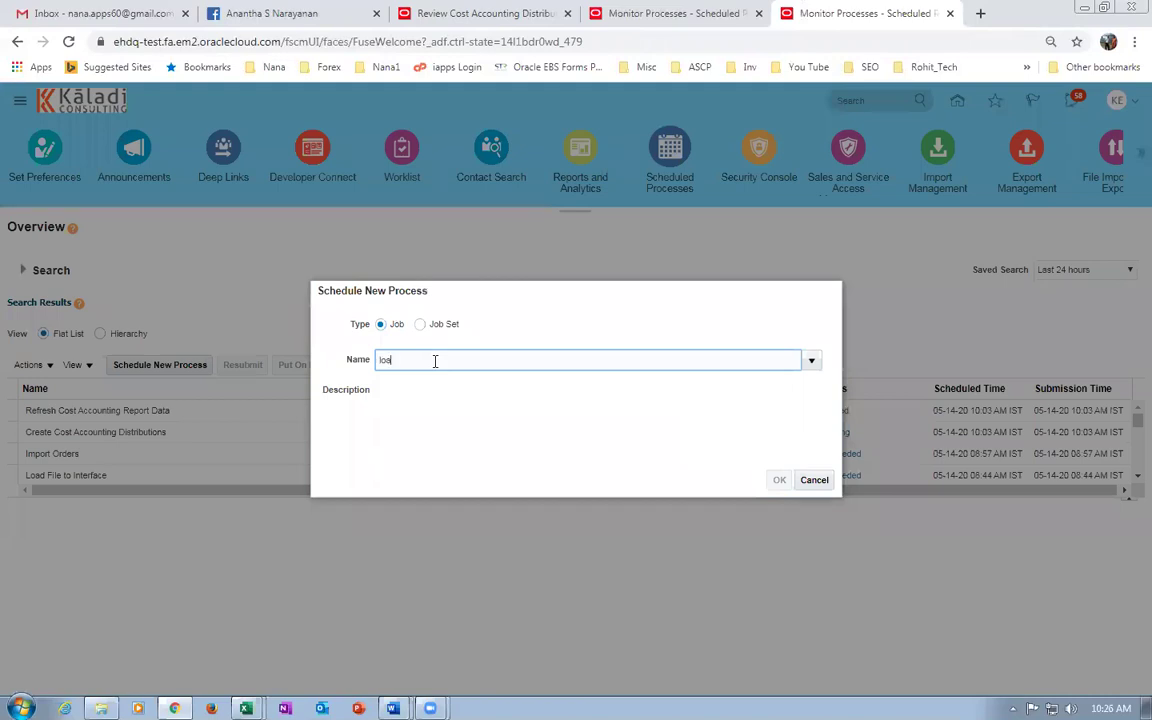
{"action": "type", "text": "load int"}
{"action": "key", "text": "Tab"}
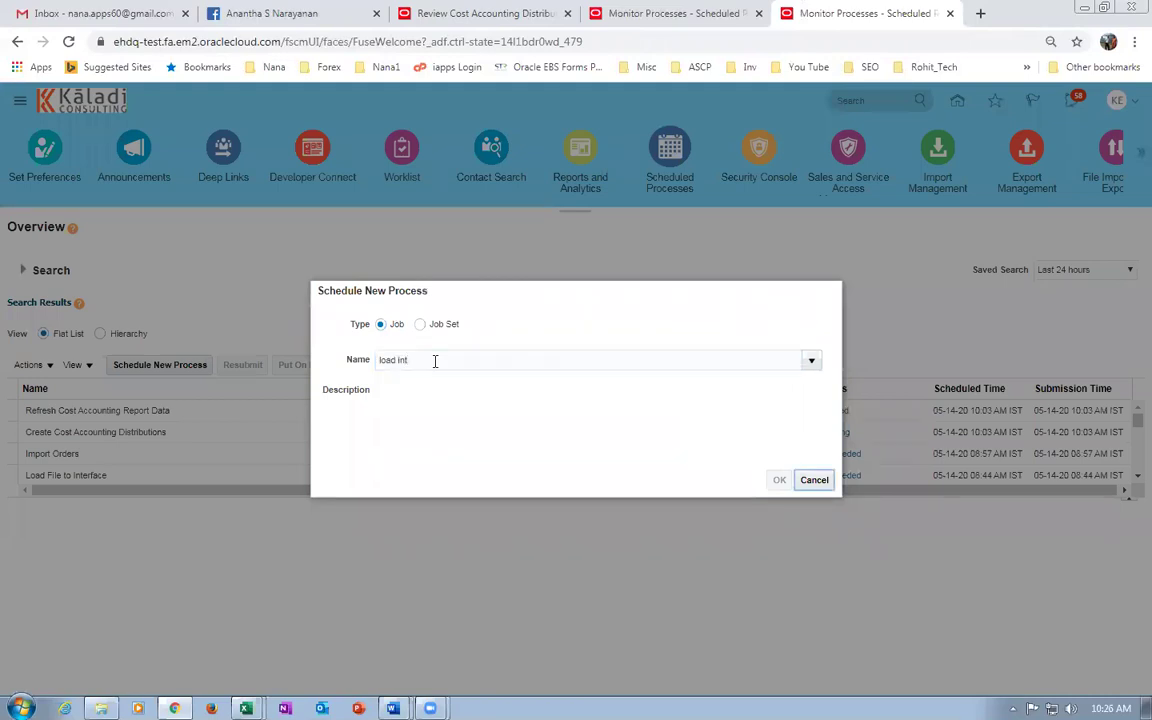
{"action": "left_click", "coordinate": [776, 480]}
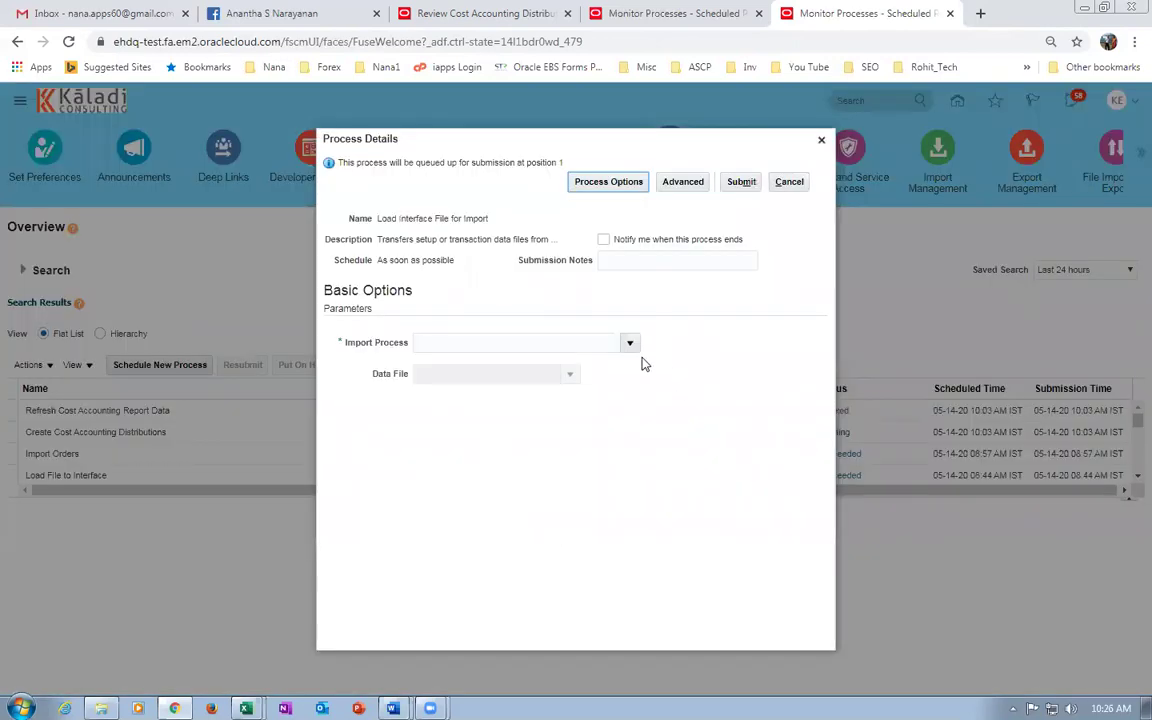
Set the Import Process parameter to Import Orders.
{"action": "left_click", "coordinate": [630, 343]}
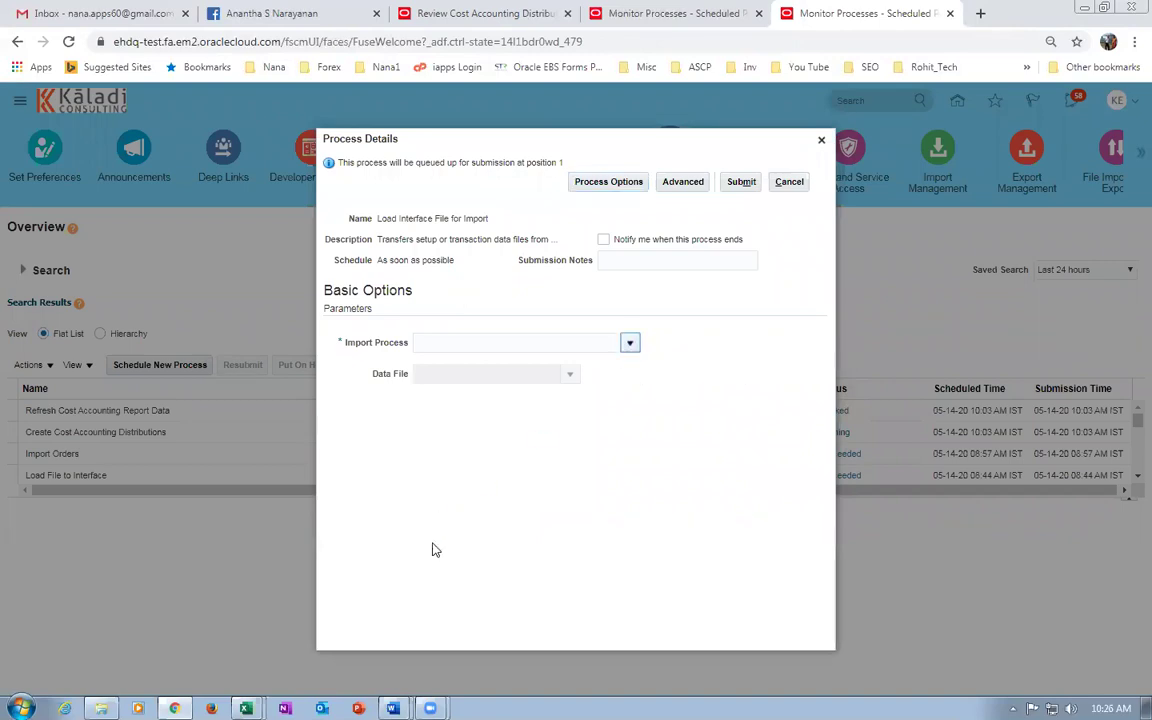
{"action": "left_click", "coordinate": [433, 582]}
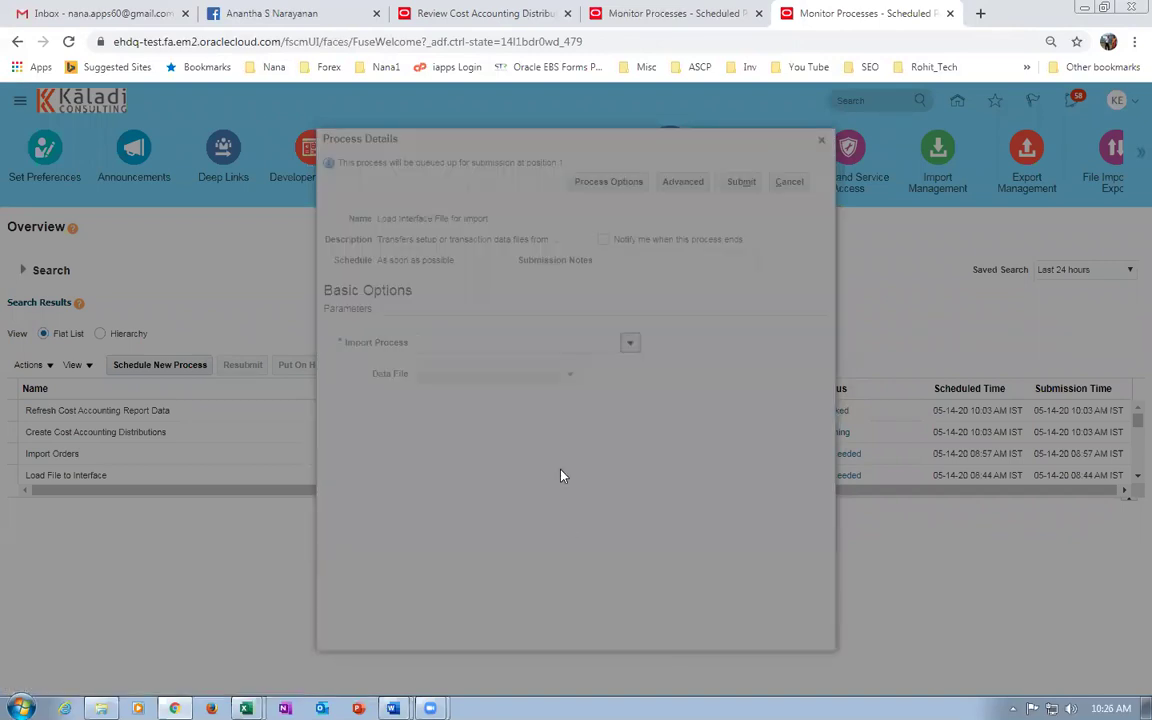
{"action": "left_click", "coordinate": [558, 372]}
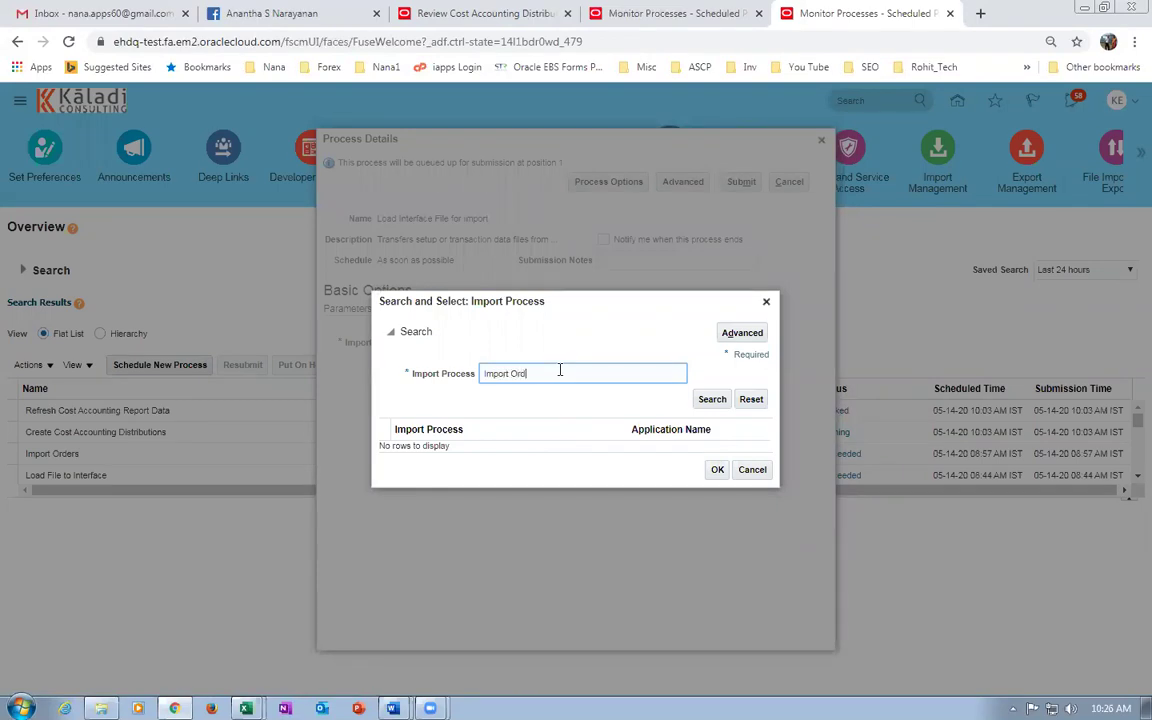
{"action": "type", "text": "Import Orders"}
{"action": "key", "text": "Return"}
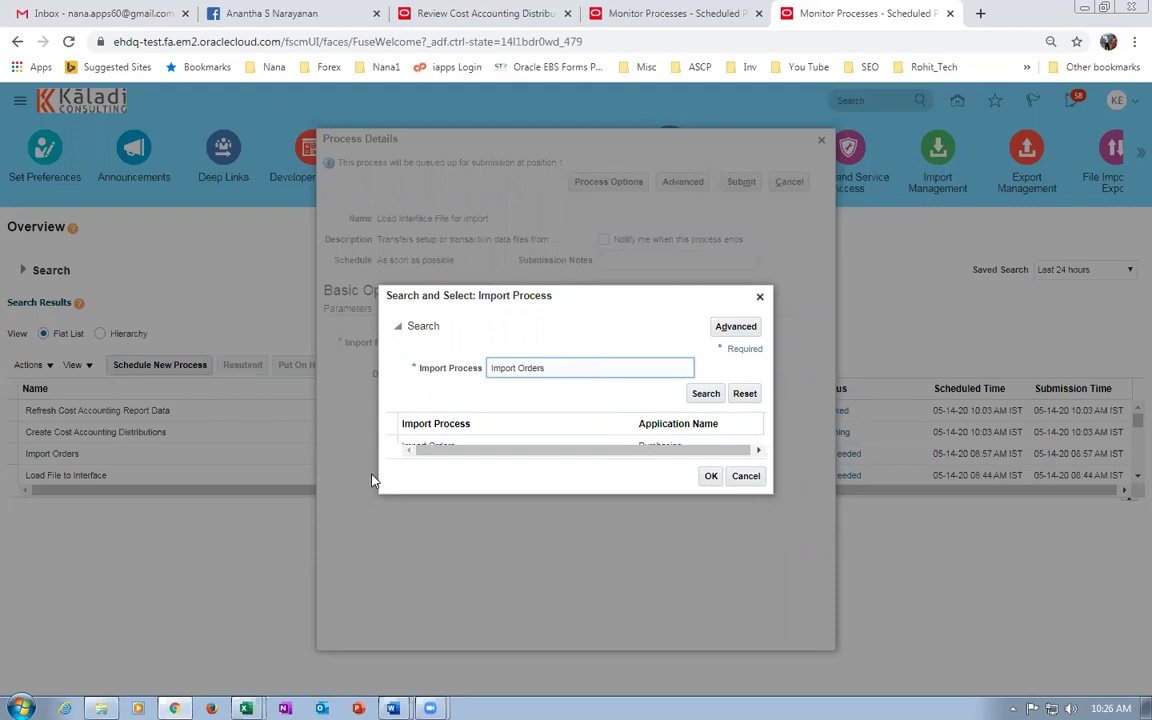
{"action": "left_click", "coordinate": [480, 447]}
{"action": "left_click", "coordinate": [710, 476]}
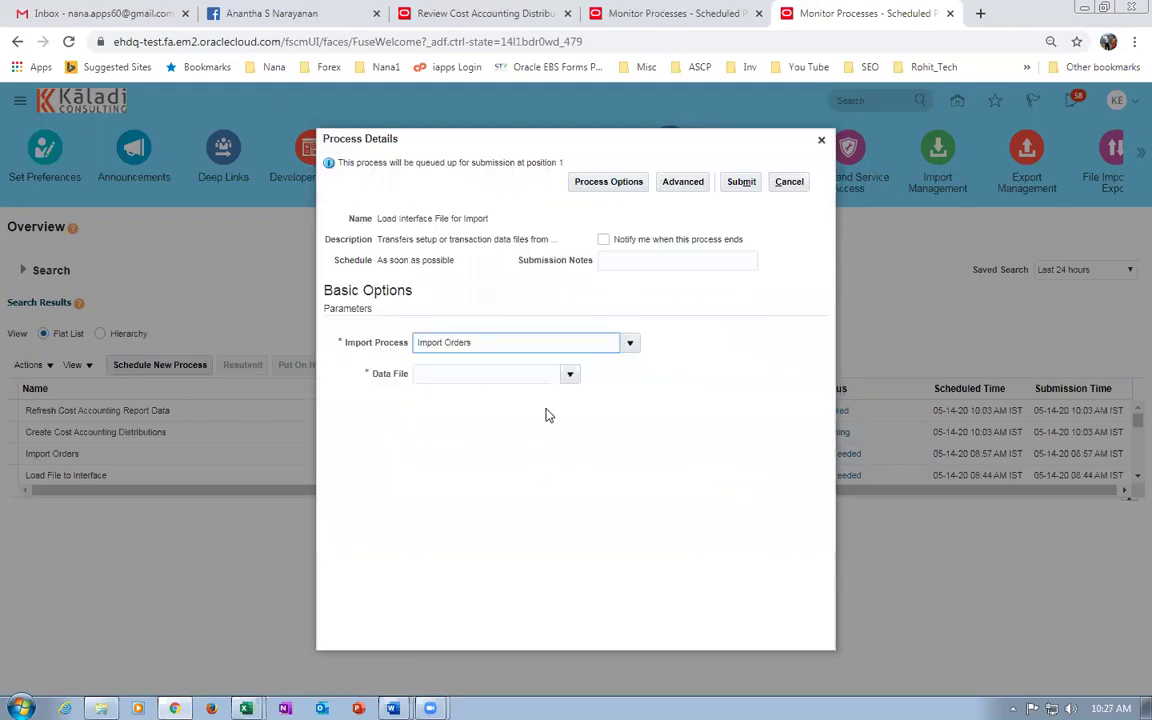
Upload PoImportOrders.zip as the Data File.
{"action": "left_click", "coordinate": [570, 375]}
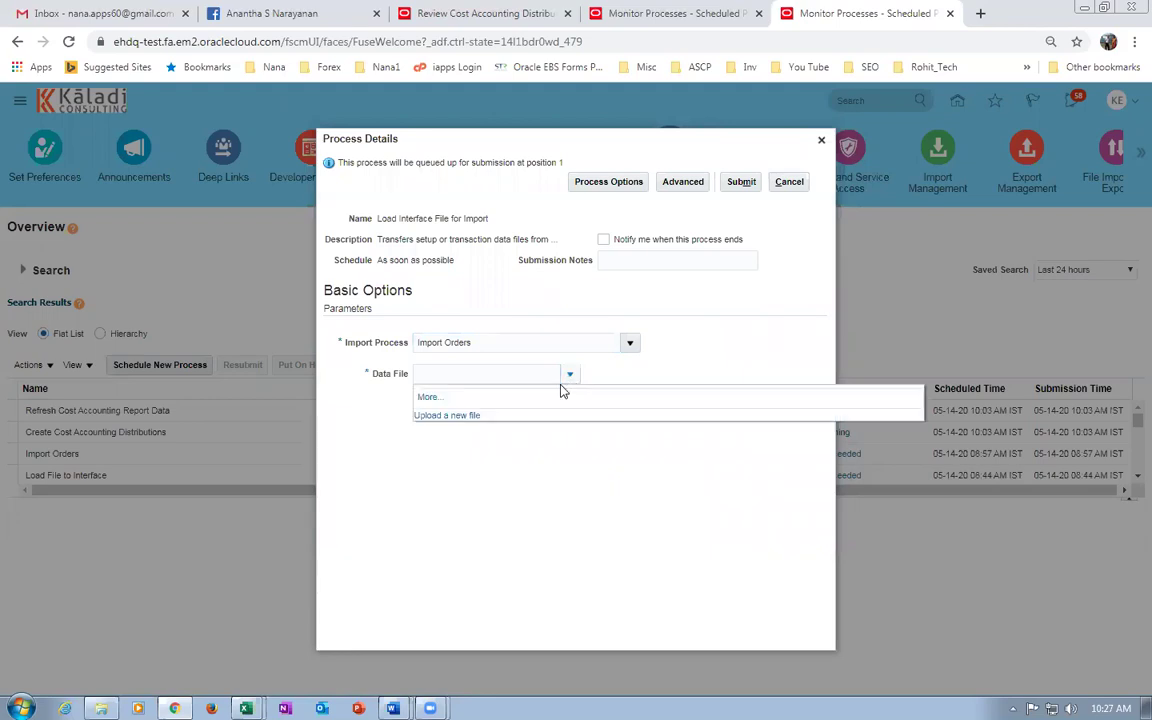
{"action": "left_click", "coordinate": [447, 416]}
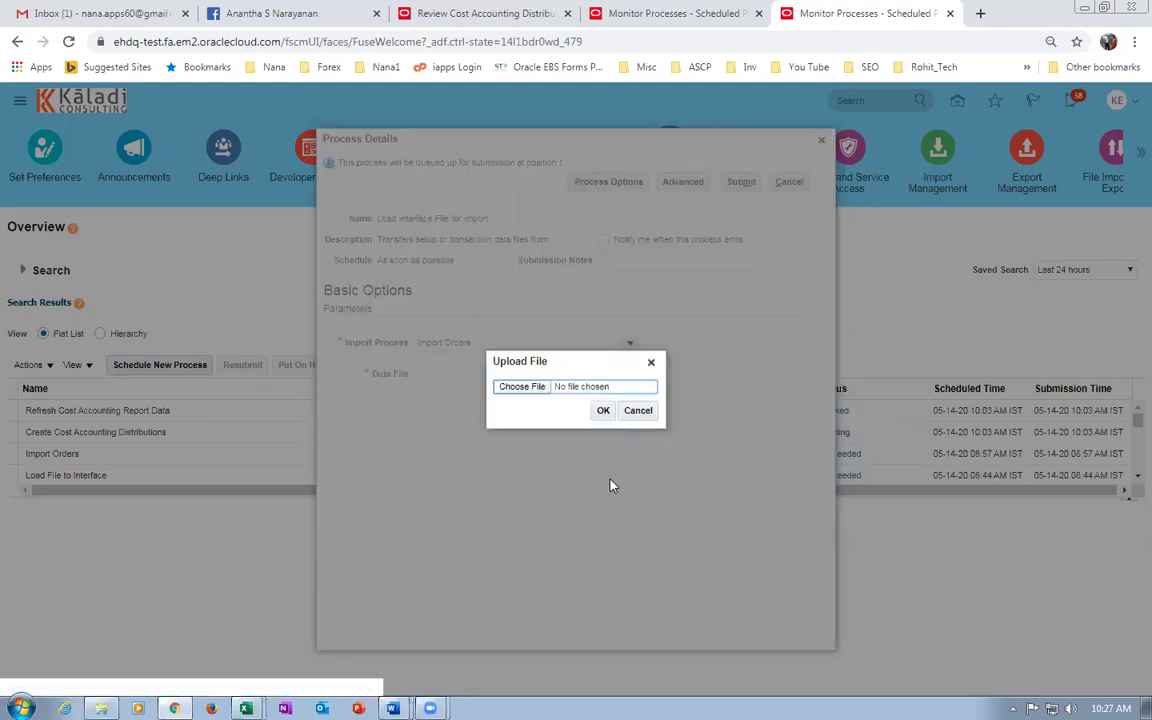
{"action": "left_click", "coordinate": [522, 387]}
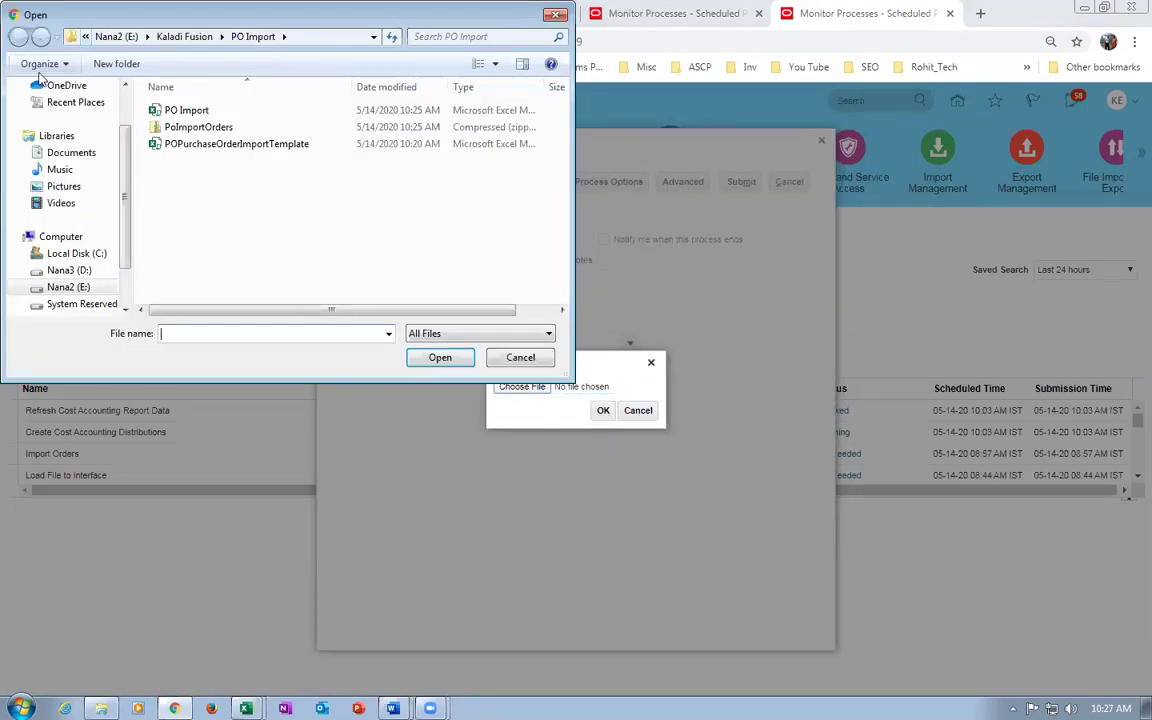
{"action": "left_click", "coordinate": [240, 127]}
{"action": "left_click", "coordinate": [438, 357]}
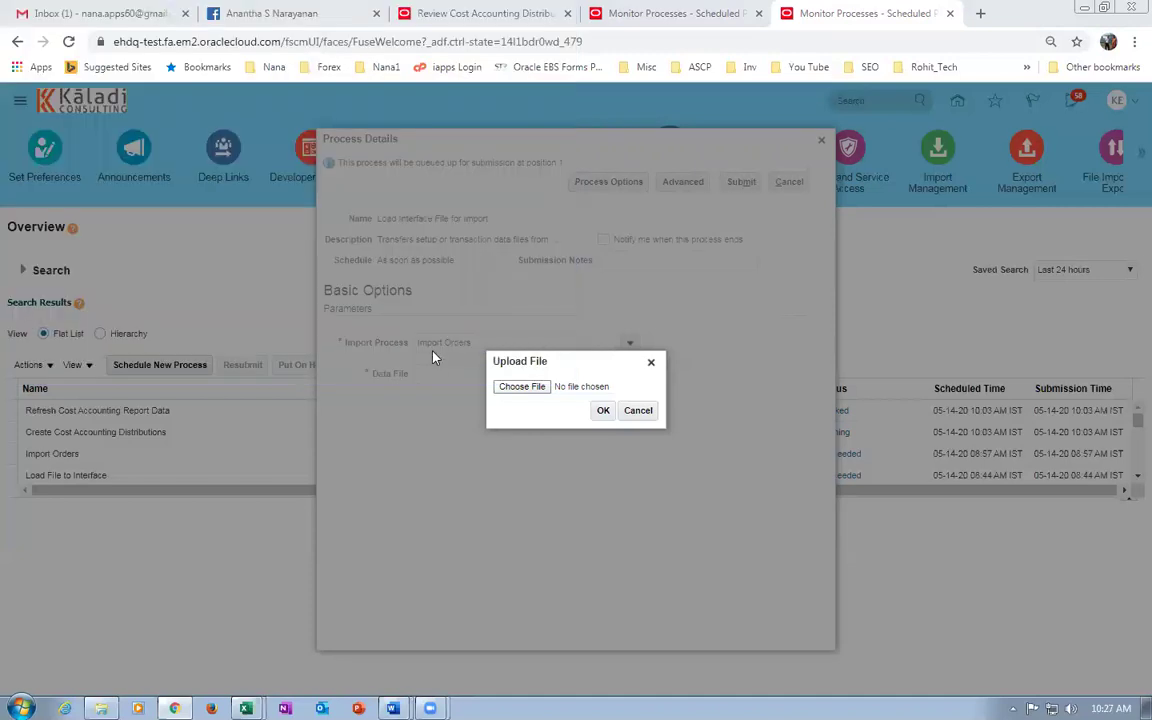
{"action": "left_click", "coordinate": [603, 410]}
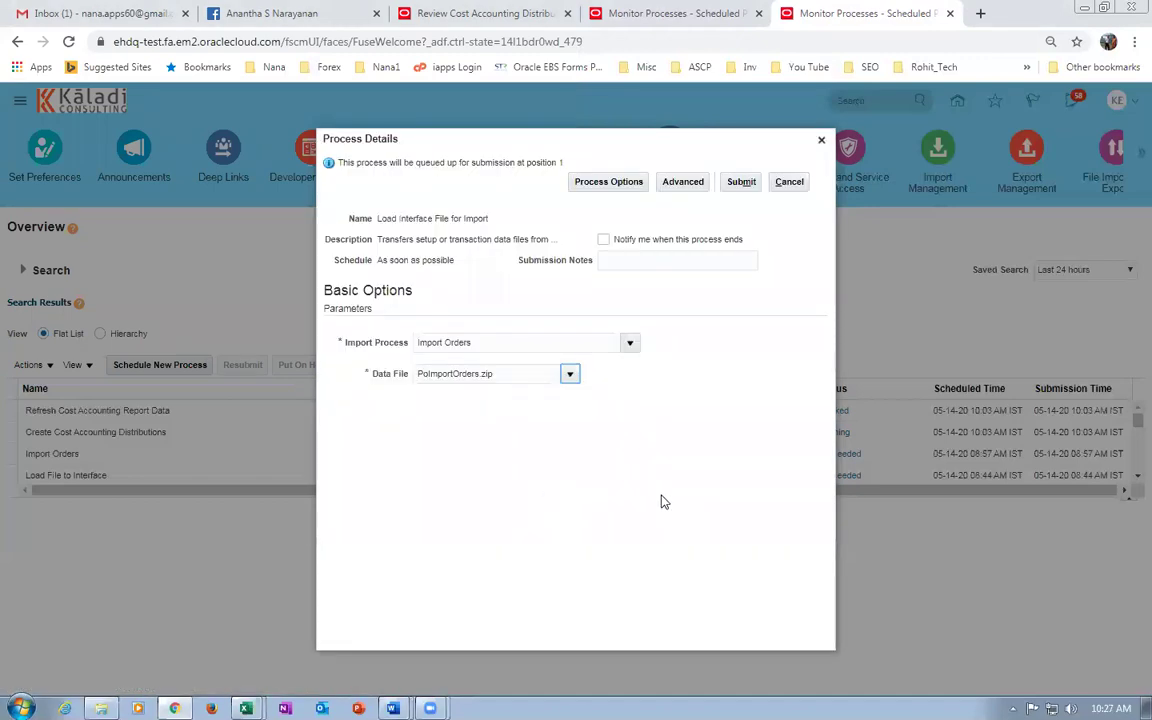
Re-upload PoImportOrders.zip as the Data File and submit the load process.
{"action": "left_click", "coordinate": [570, 375]}
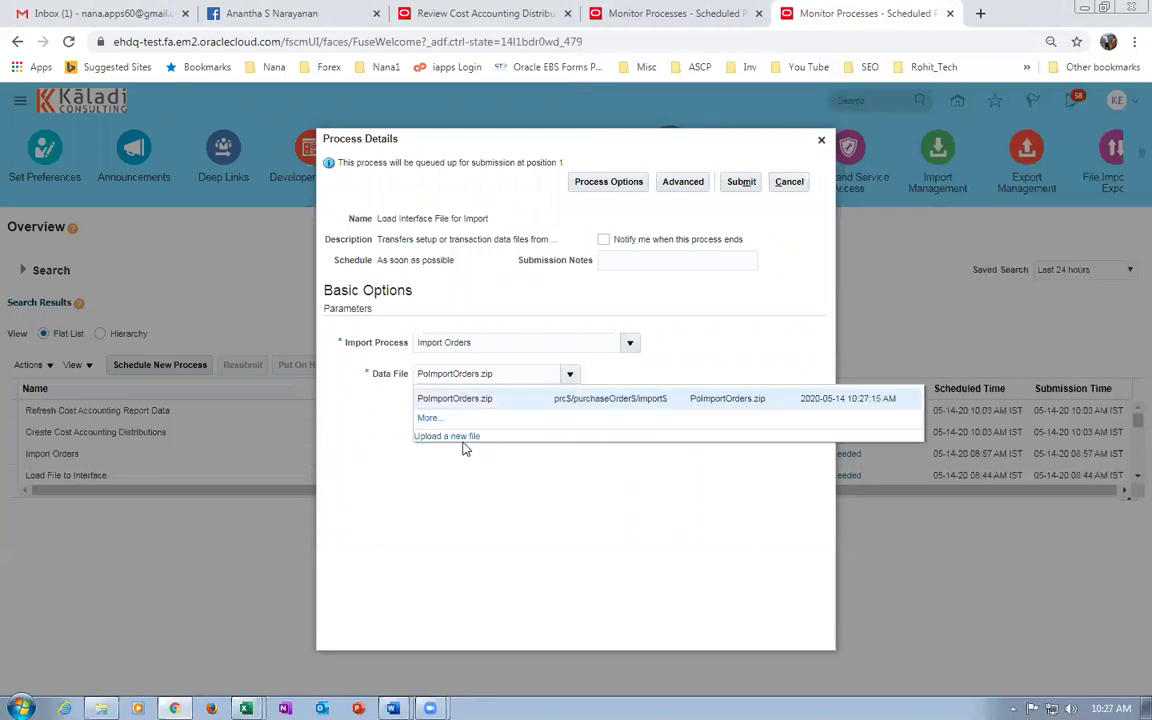
{"action": "left_click", "coordinate": [468, 436]}
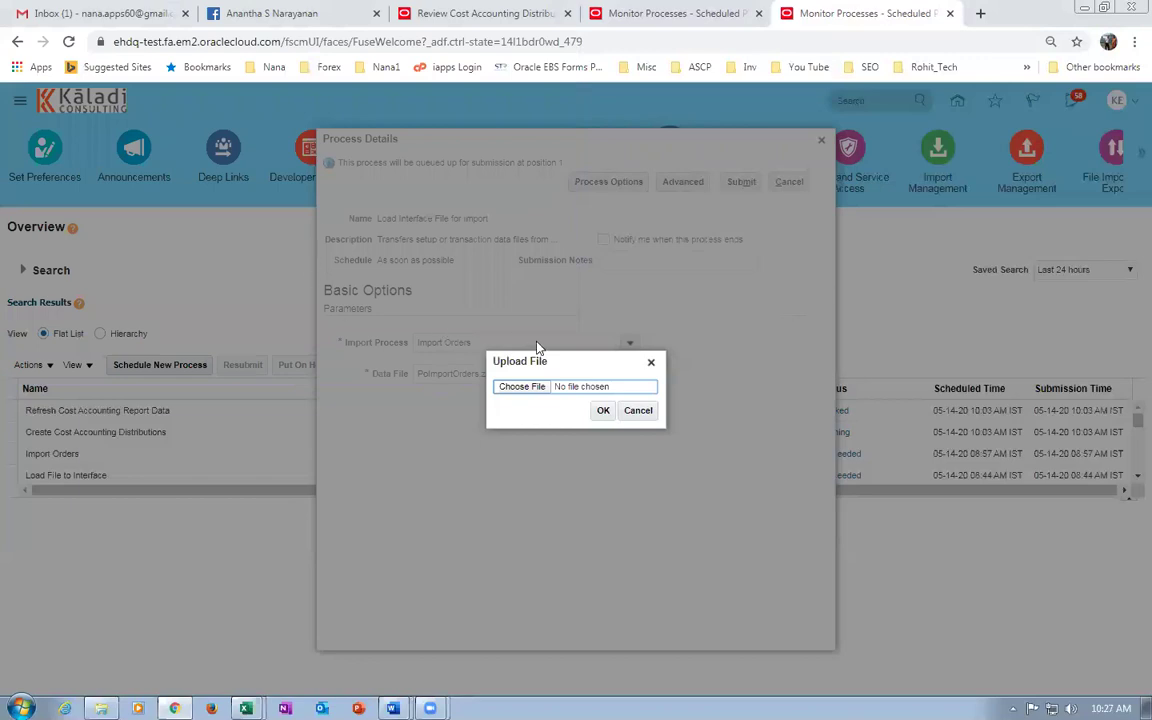
{"action": "left_click", "coordinate": [520, 386]}
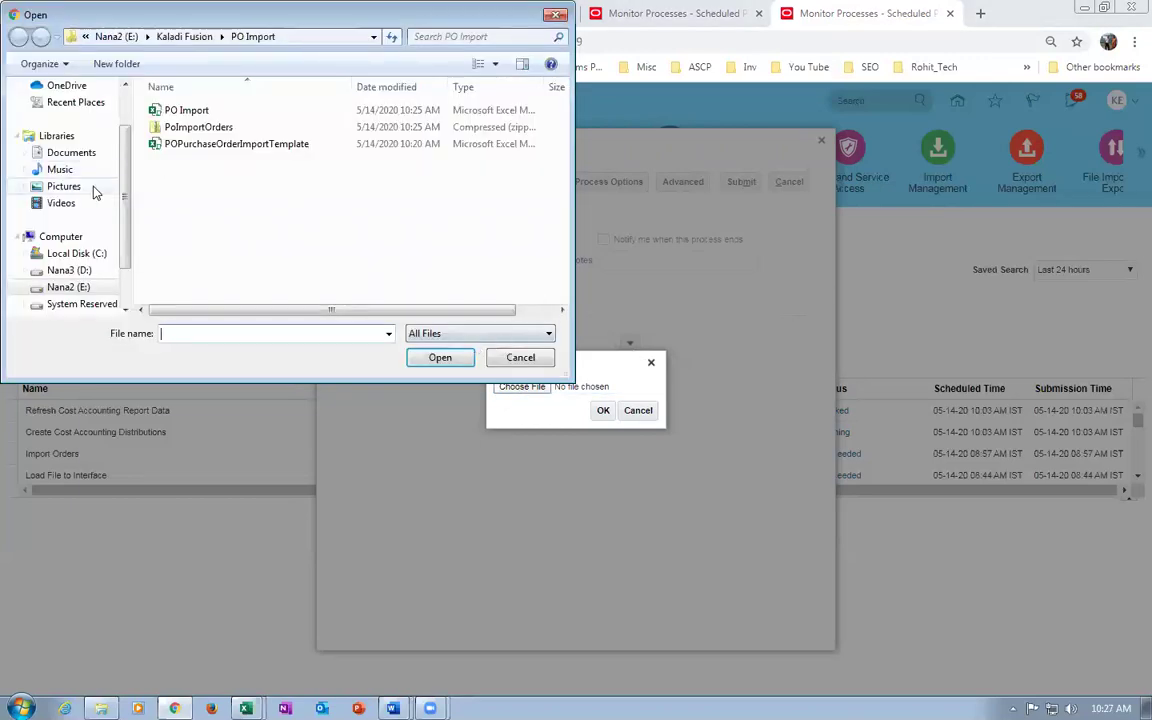
{"action": "left_click", "coordinate": [226, 132]}
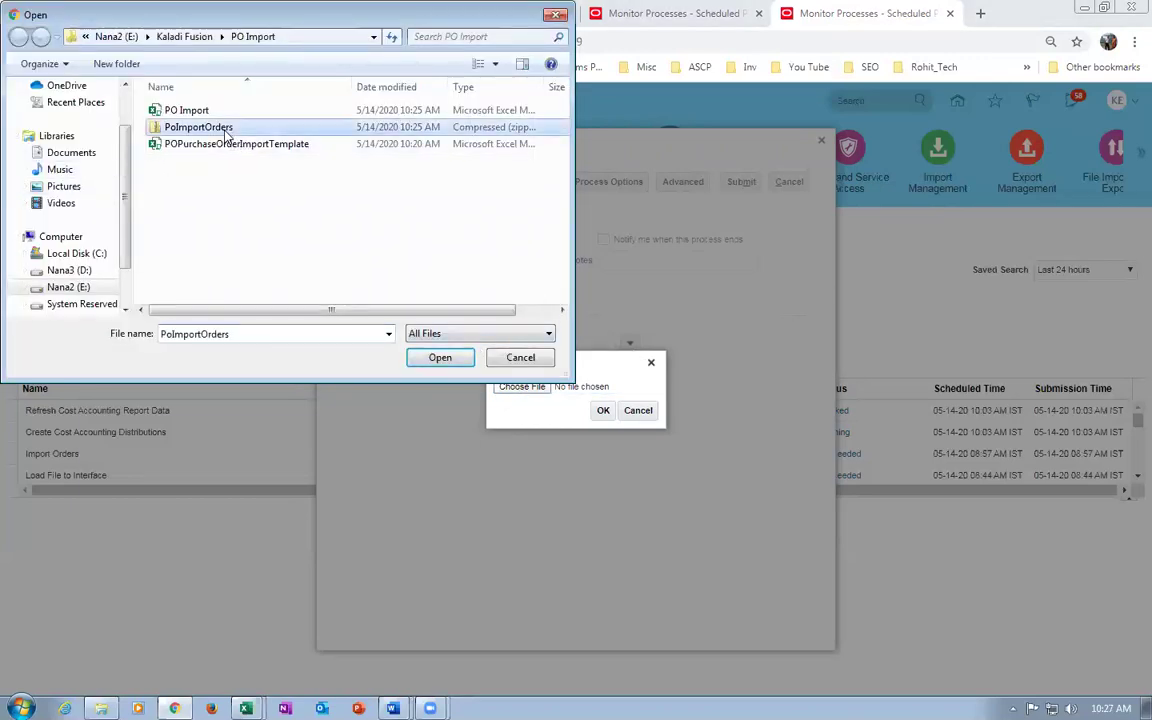
{"action": "left_click", "coordinate": [437, 358]}
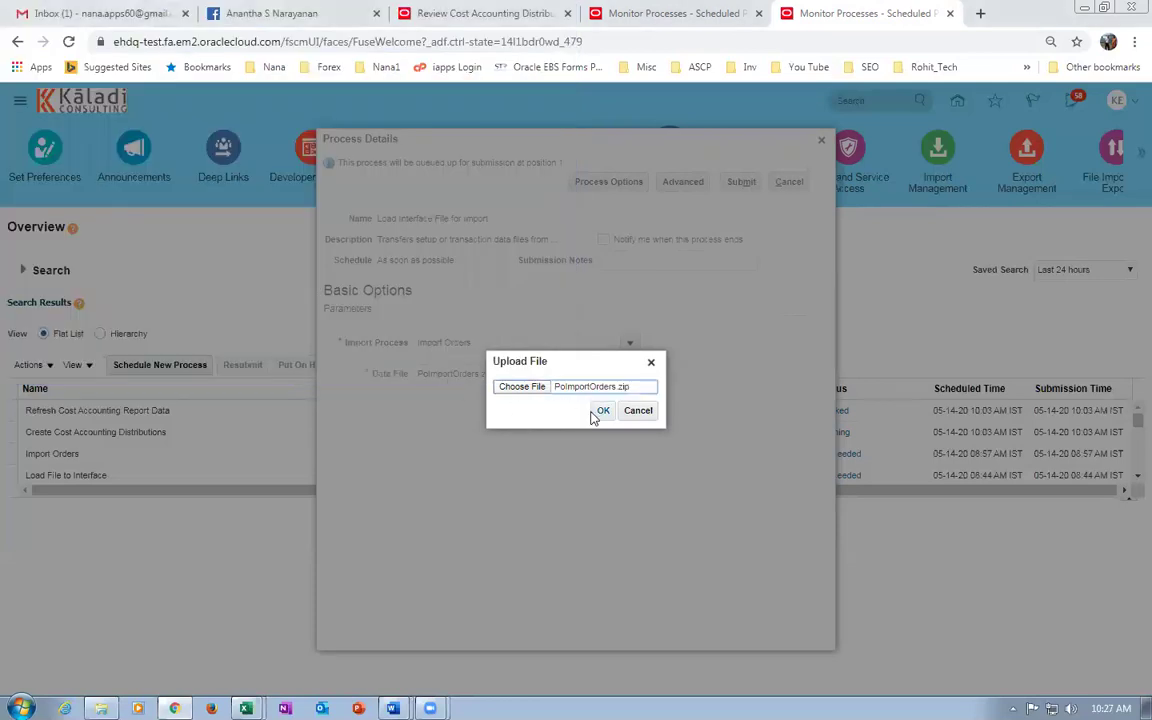
{"action": "left_click", "coordinate": [603, 410]}
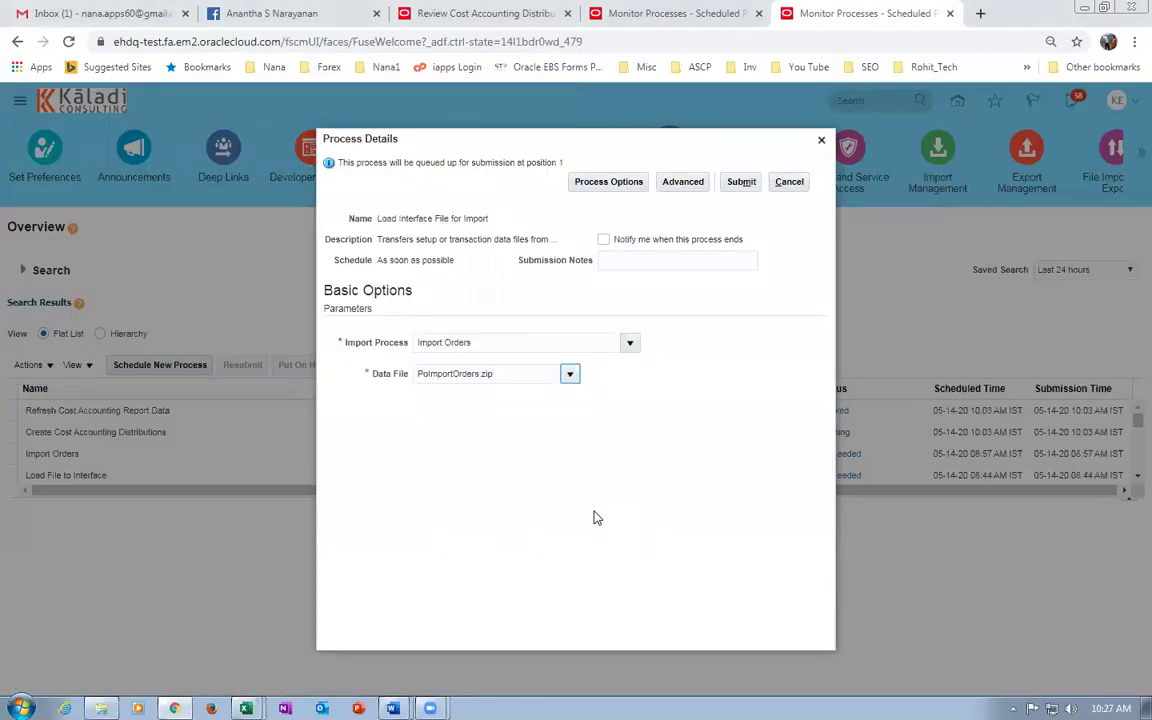
{"action": "left_click", "coordinate": [742, 182]}
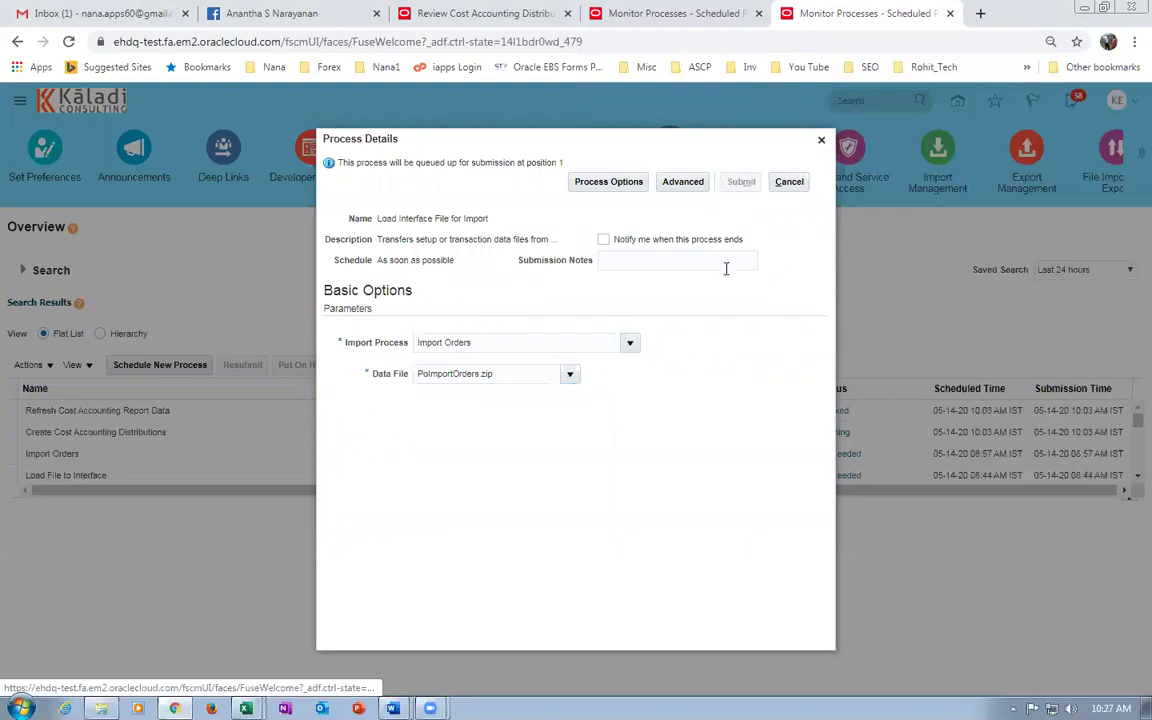
Refresh the process list until Load Interface File for Import 497445 and its child jobs show Succeeded.
{"action": "key", "text": "Return"}
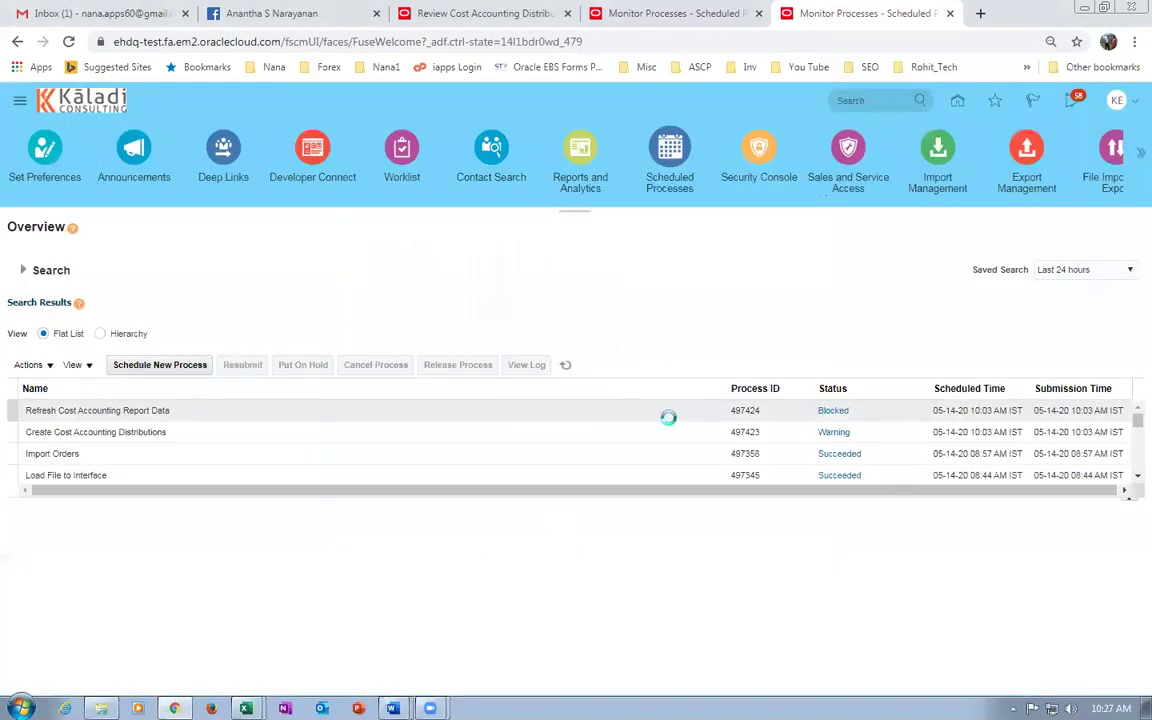
{"action": "left_click_drag", "start_coordinate": [535, 500], "coordinate": [518, 581]}
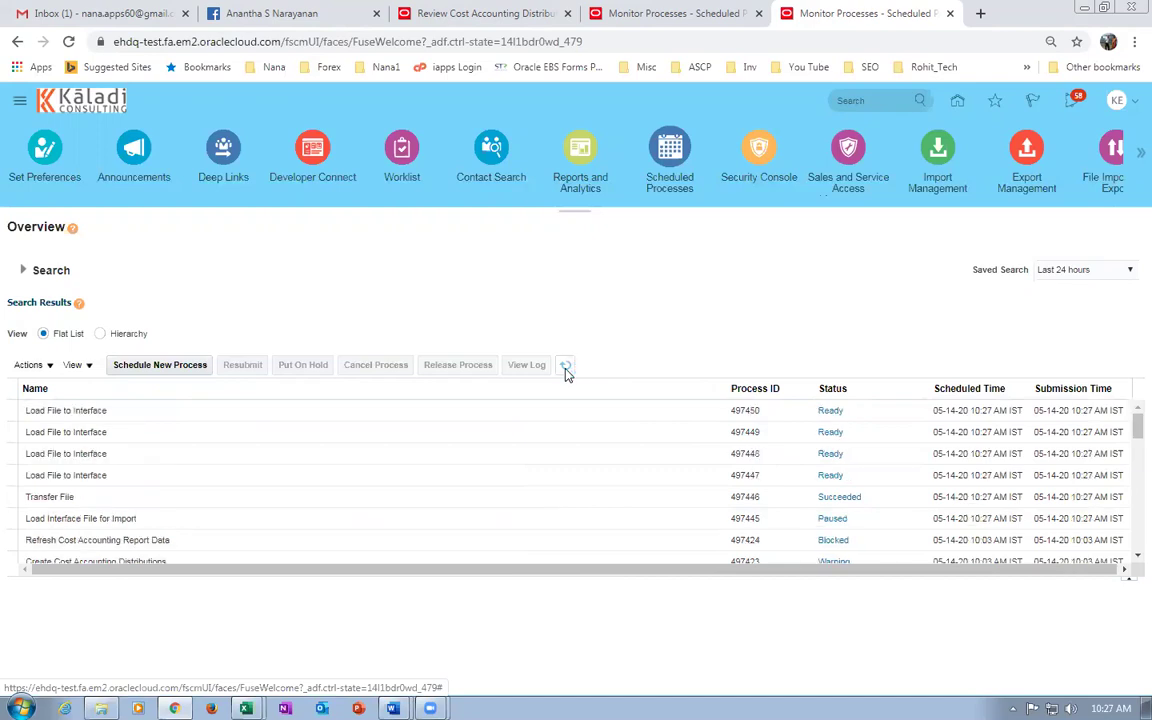
{"action": "left_click", "coordinate": [565, 367]}
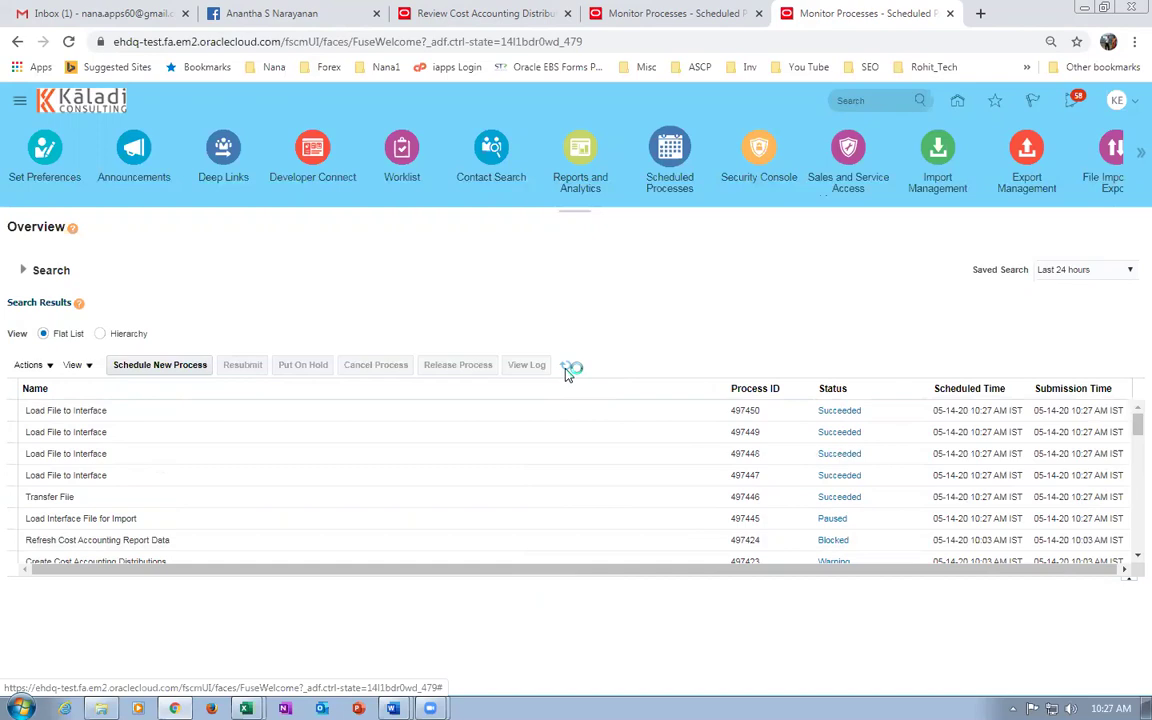
{"action": "left_click", "coordinate": [565, 367]}
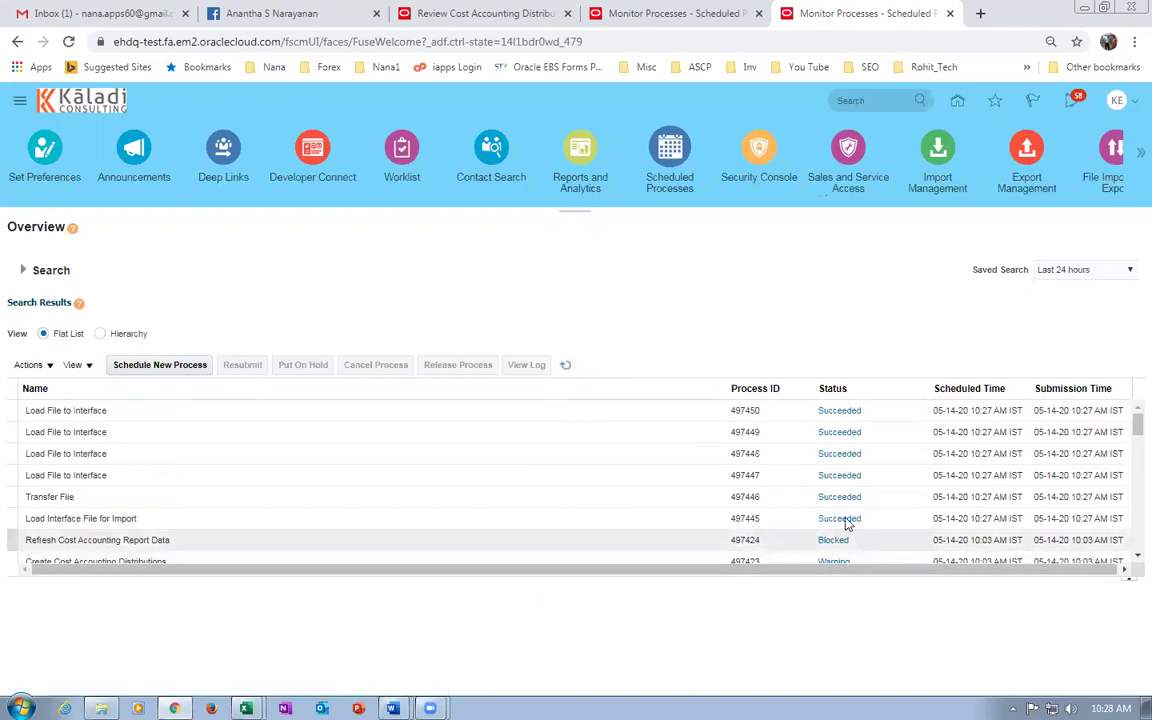
{"action": "left_click", "coordinate": [136, 366]}
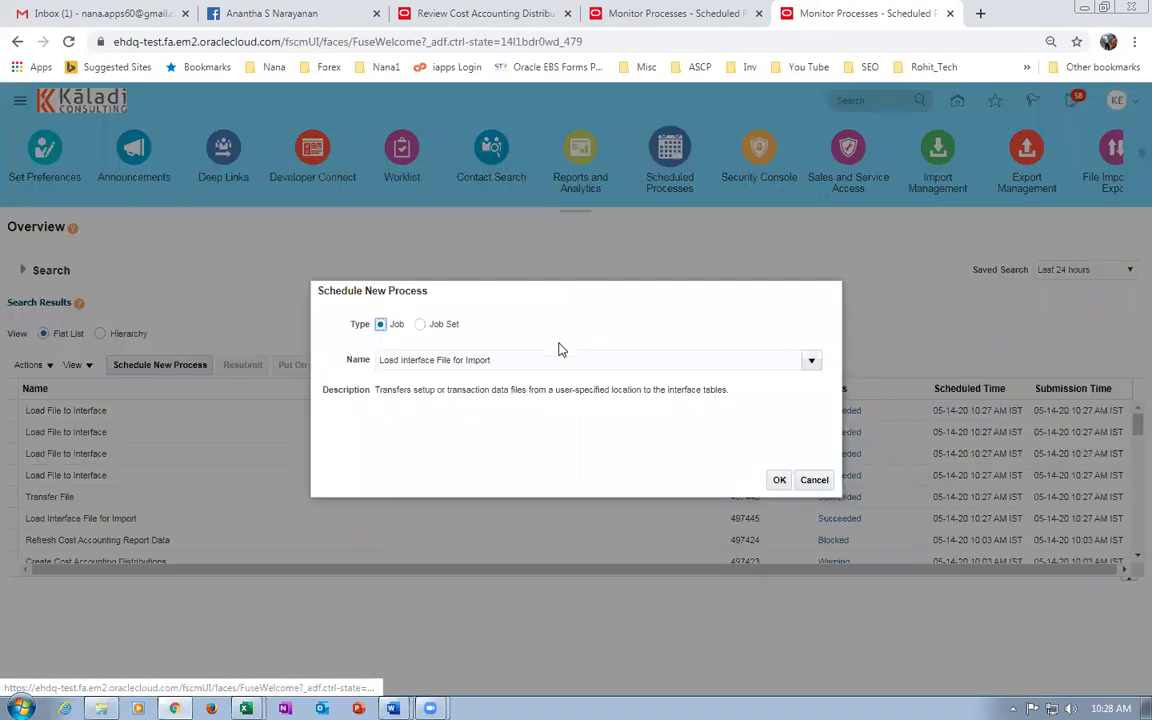
Change the process name to Import Orders and proceed to its parameters.
{"action": "key", "text": "ctrl+a"}
{"action": "key", "text": "BackSpace"}
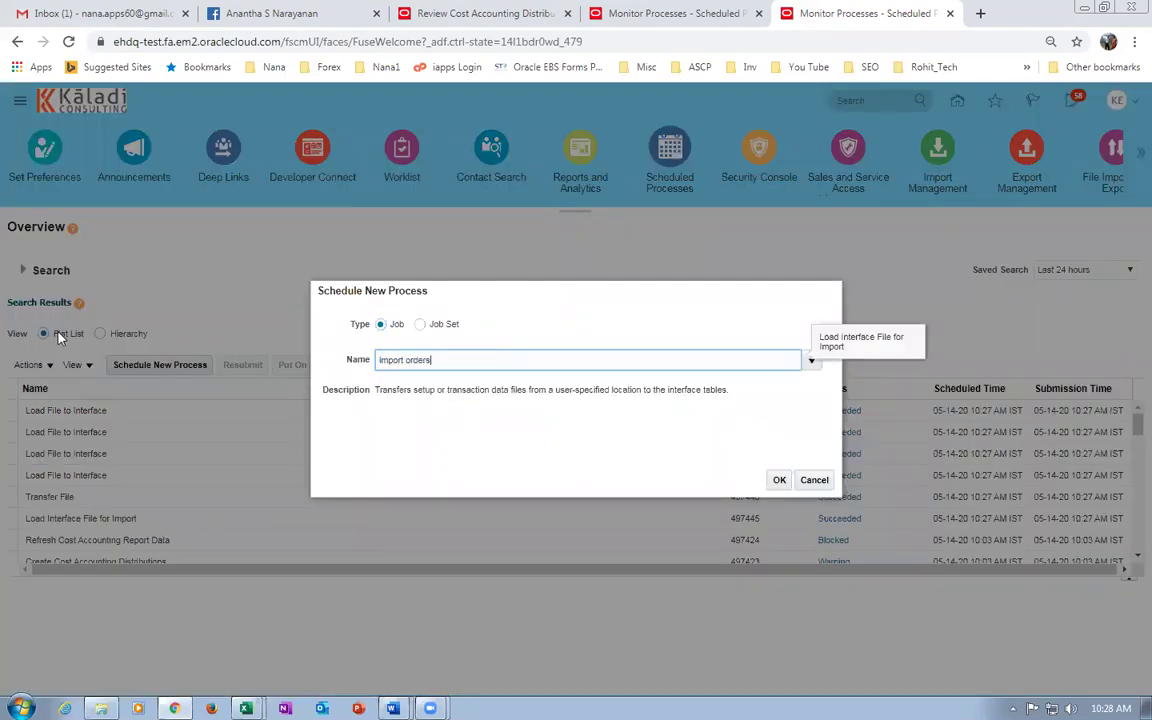
{"action": "type", "text": "import orders"}
{"action": "key", "text": "Tab"}
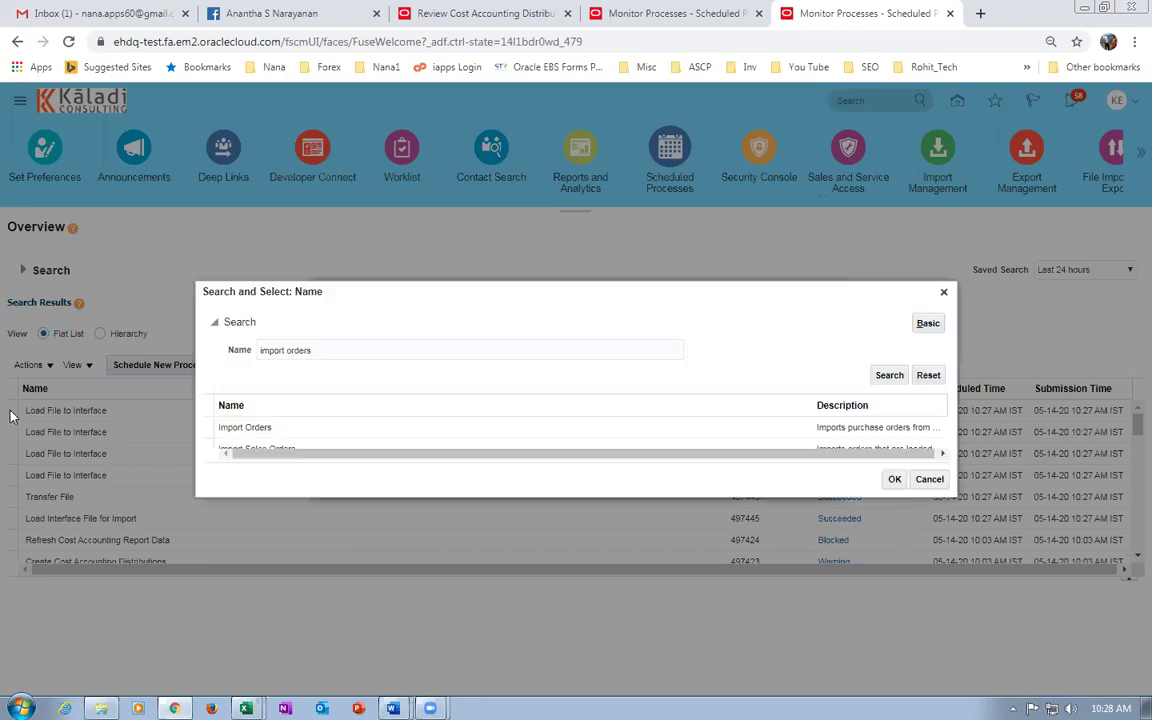
{"action": "left_click", "coordinate": [402, 428]}
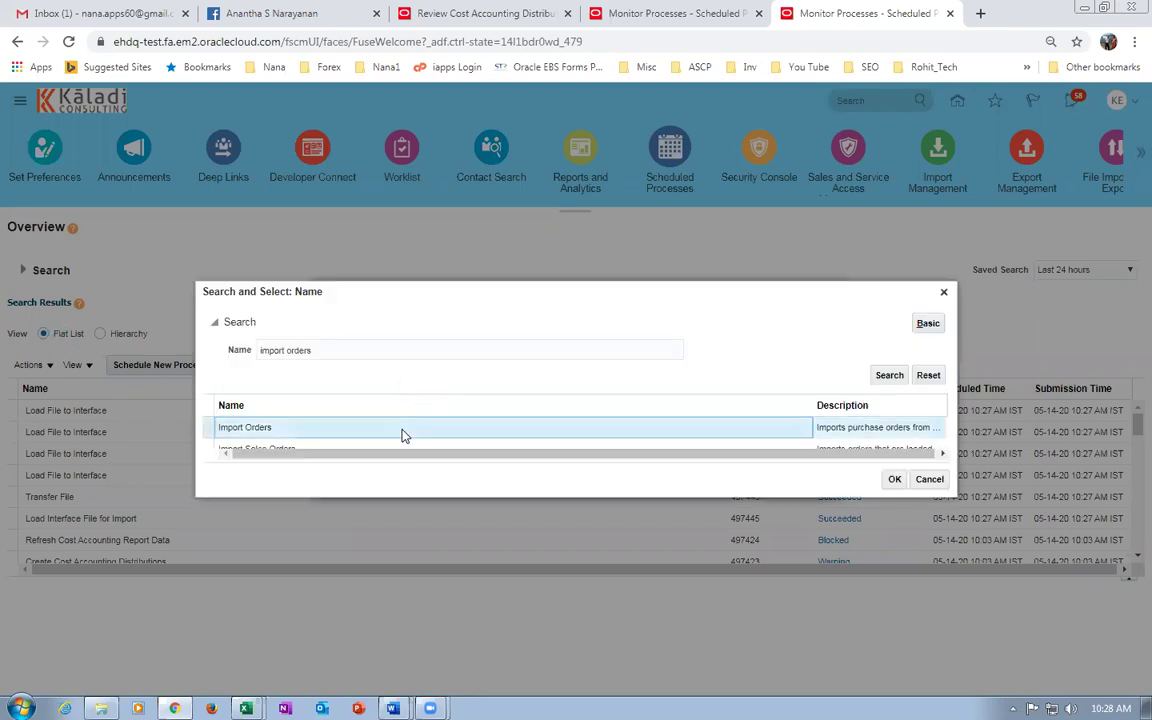
{"action": "left_click", "coordinate": [895, 481]}
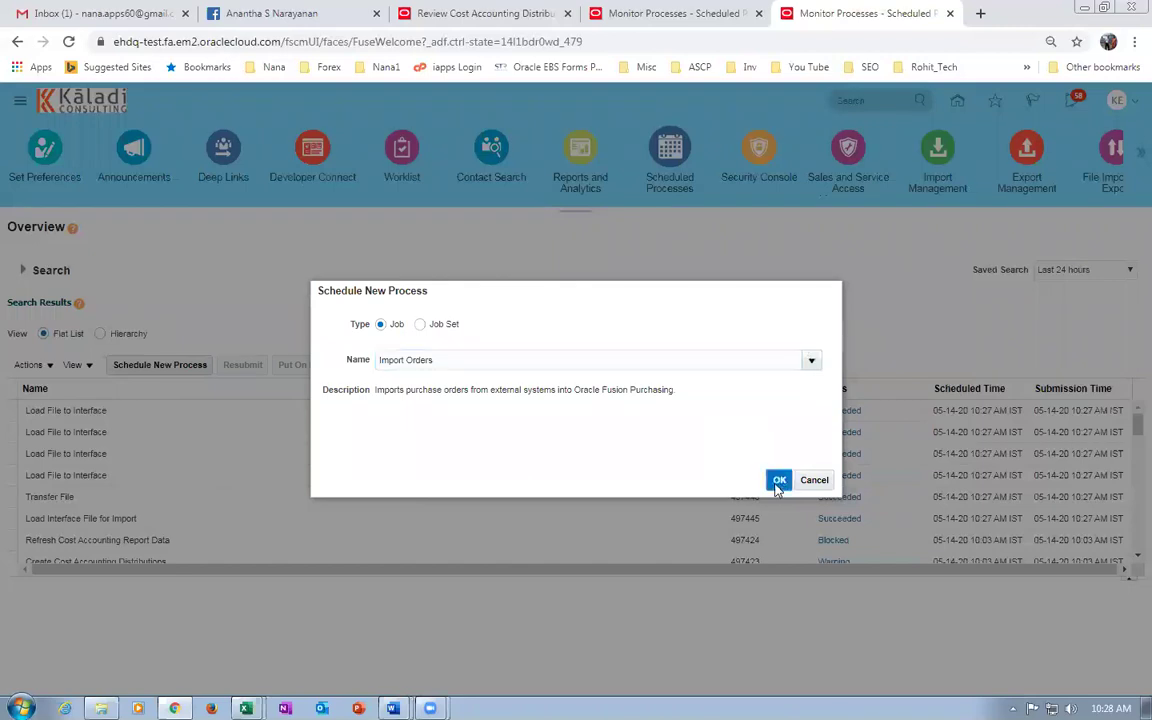
{"action": "left_click", "coordinate": [779, 482]}
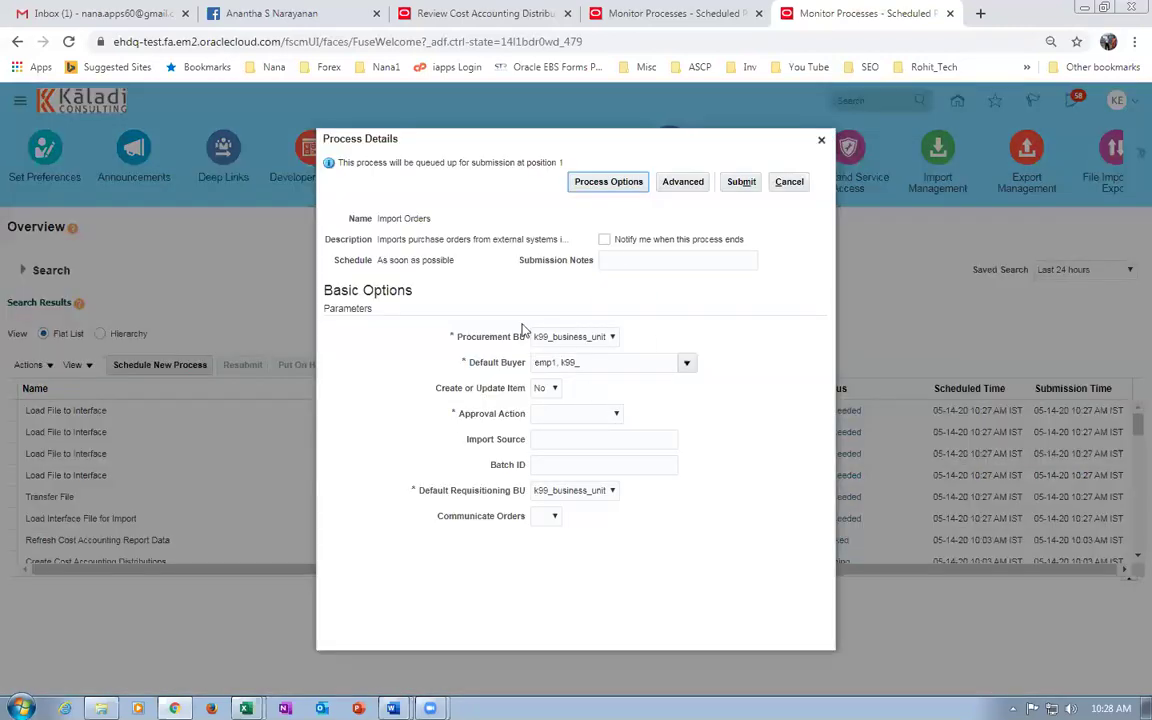
Set Approval Action to Submit for Approval and Communicate Orders to No, then cancel.
{"action": "left_click", "coordinate": [585, 413]}
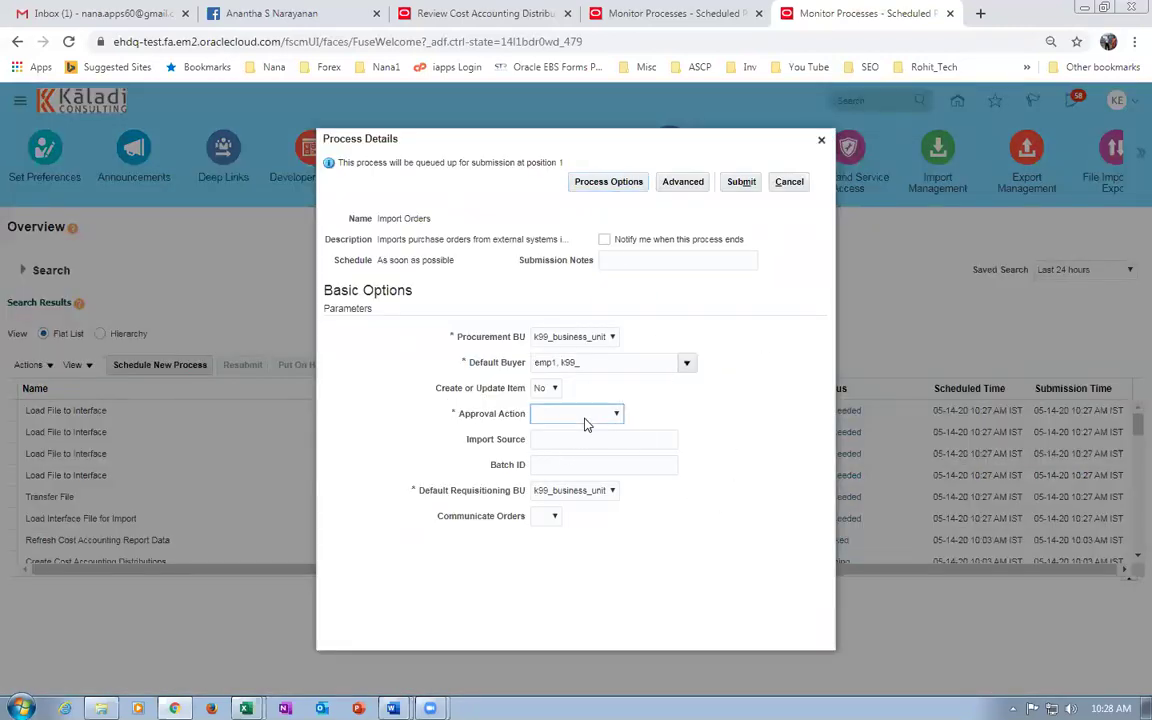
{"action": "left_click", "coordinate": [591, 453]}
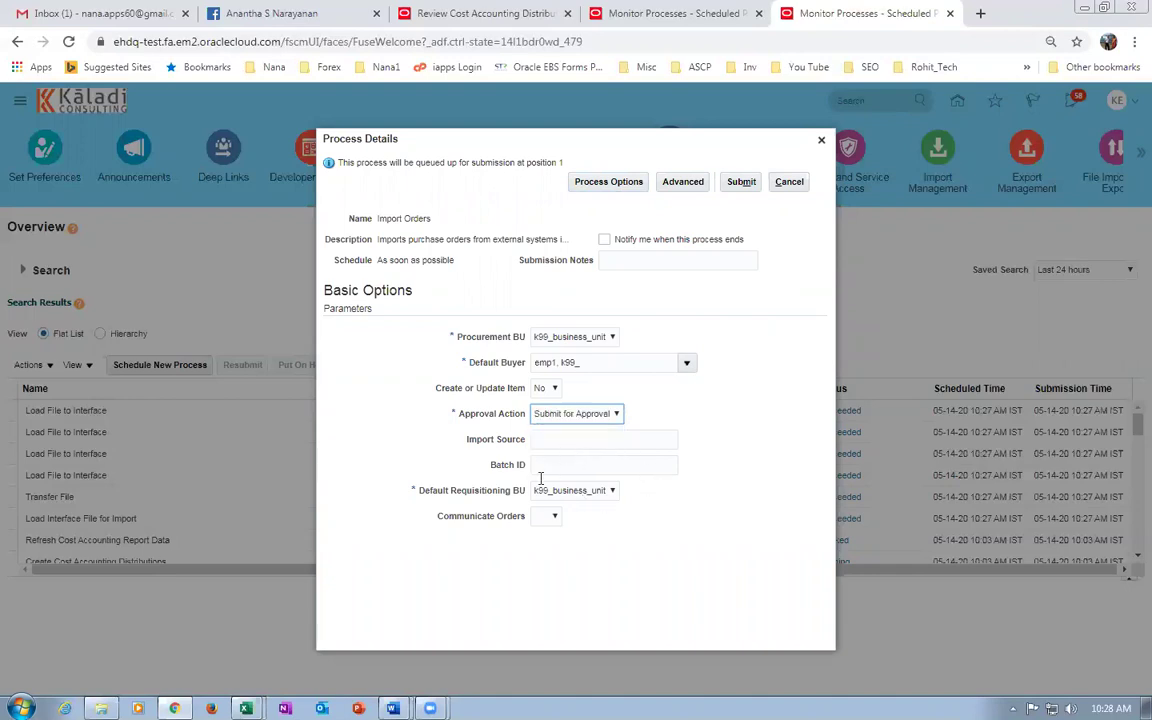
{"action": "left_click", "coordinate": [548, 516]}
{"action": "left_click", "coordinate": [546, 540]}
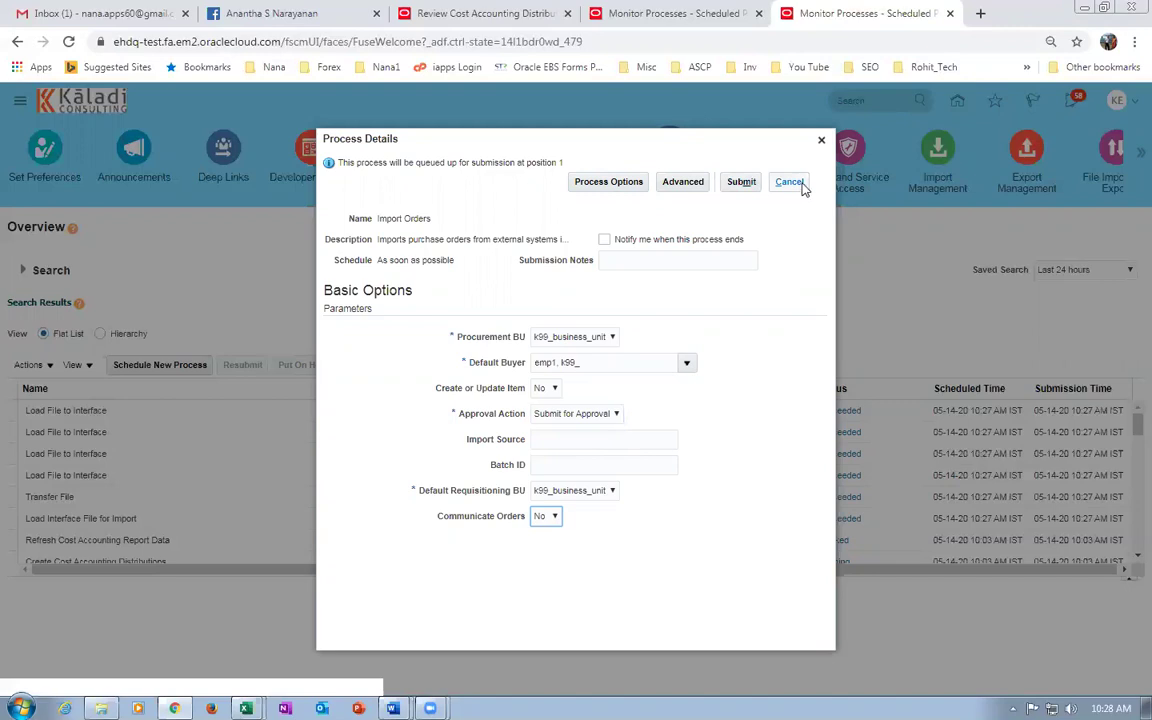
{"action": "left_click", "coordinate": [802, 186]}
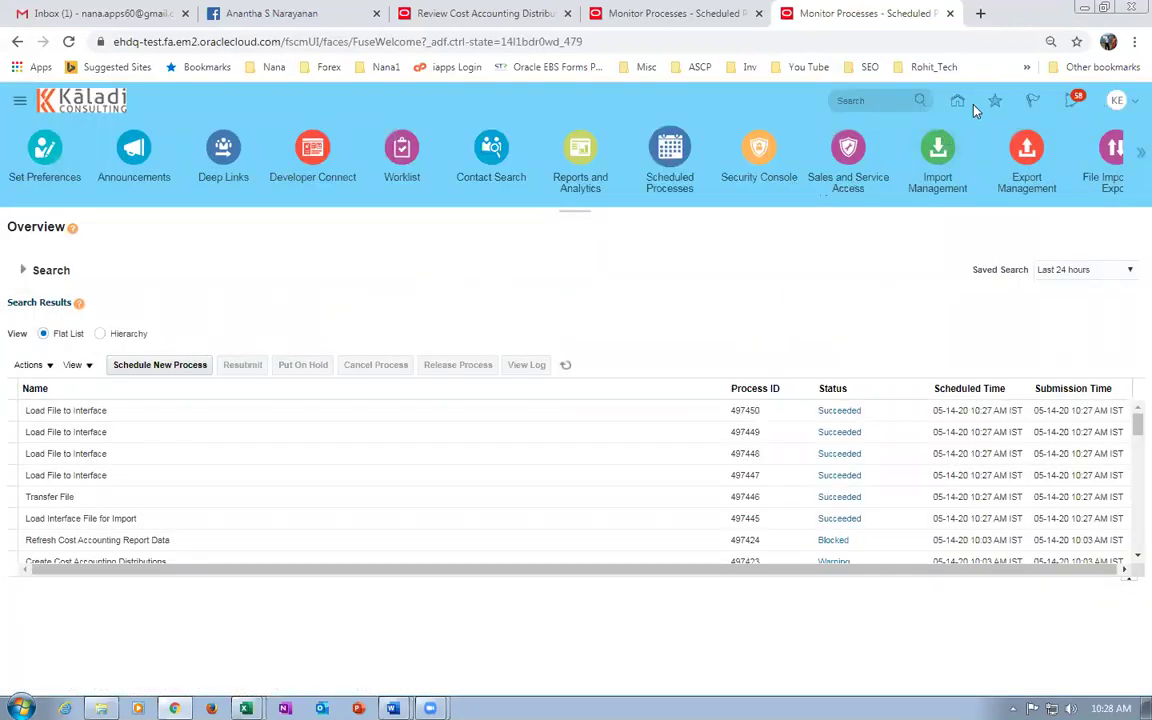
Duplicate the current browser tab and reload it.
{"action": "right_click", "coordinate": [900, 16]}
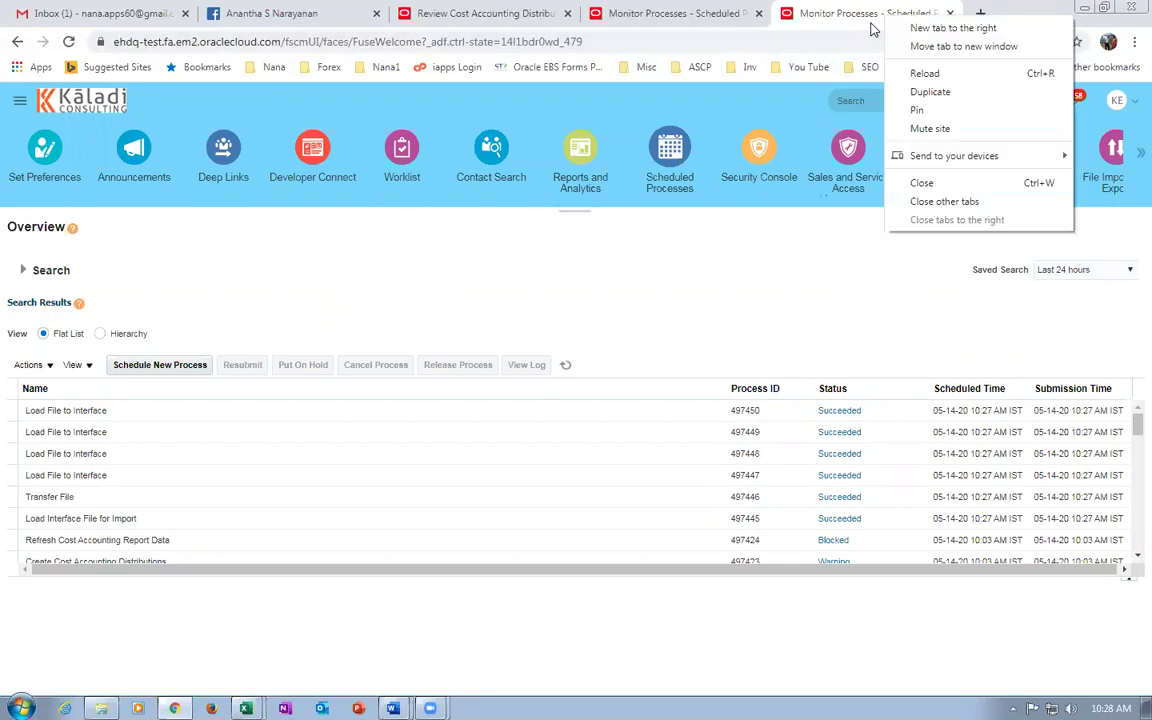
{"action": "left_click", "coordinate": [903, 92]}
{"action": "left_click", "coordinate": [391, 43]}
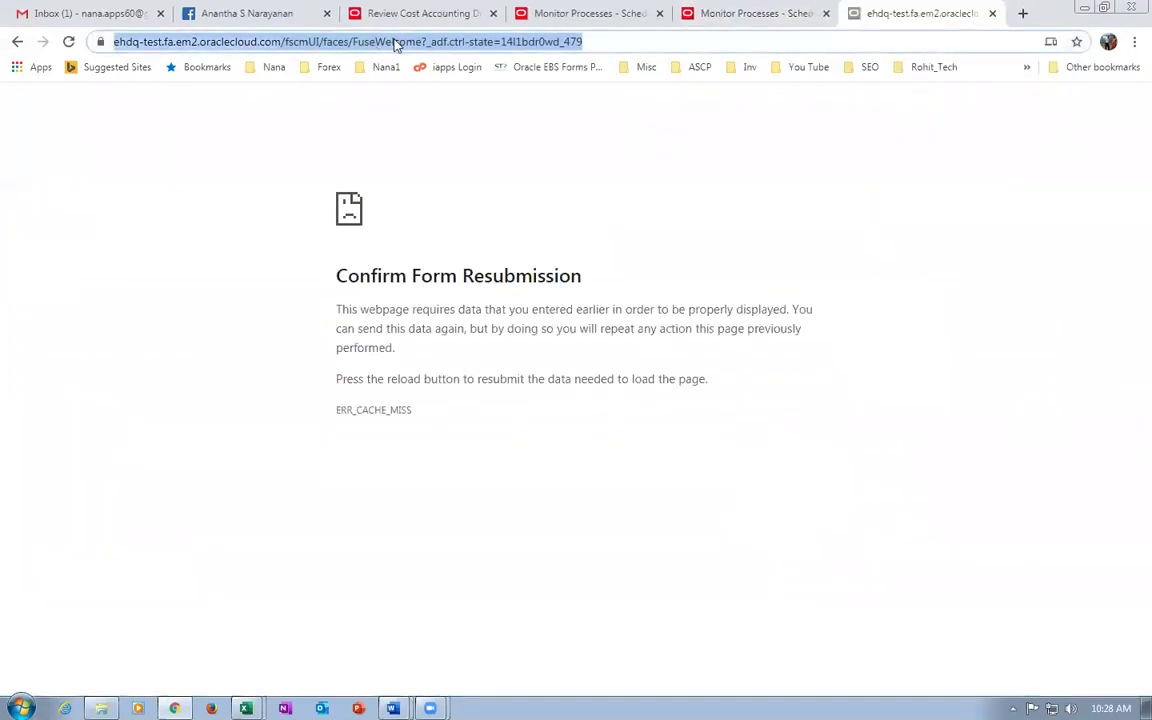
{"action": "key", "text": "Return"}
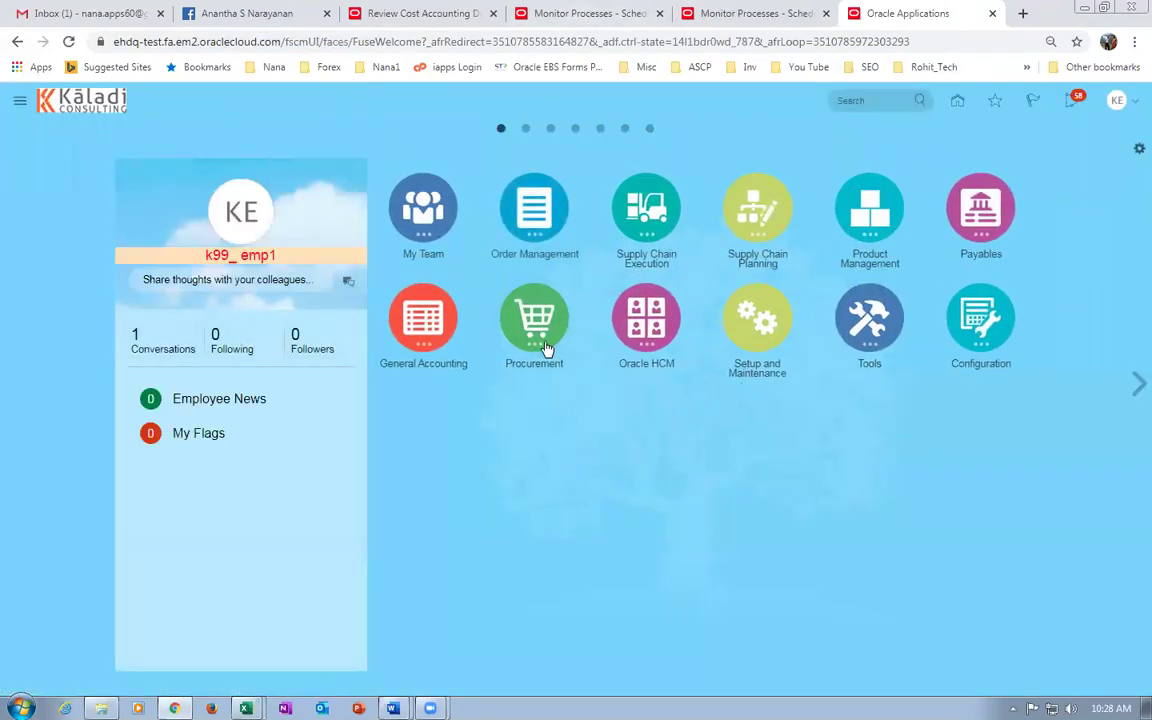
Open Import Orders from the Purchase Orders work area tasks and start a new submission.
{"action": "left_click", "coordinate": [545, 345]}
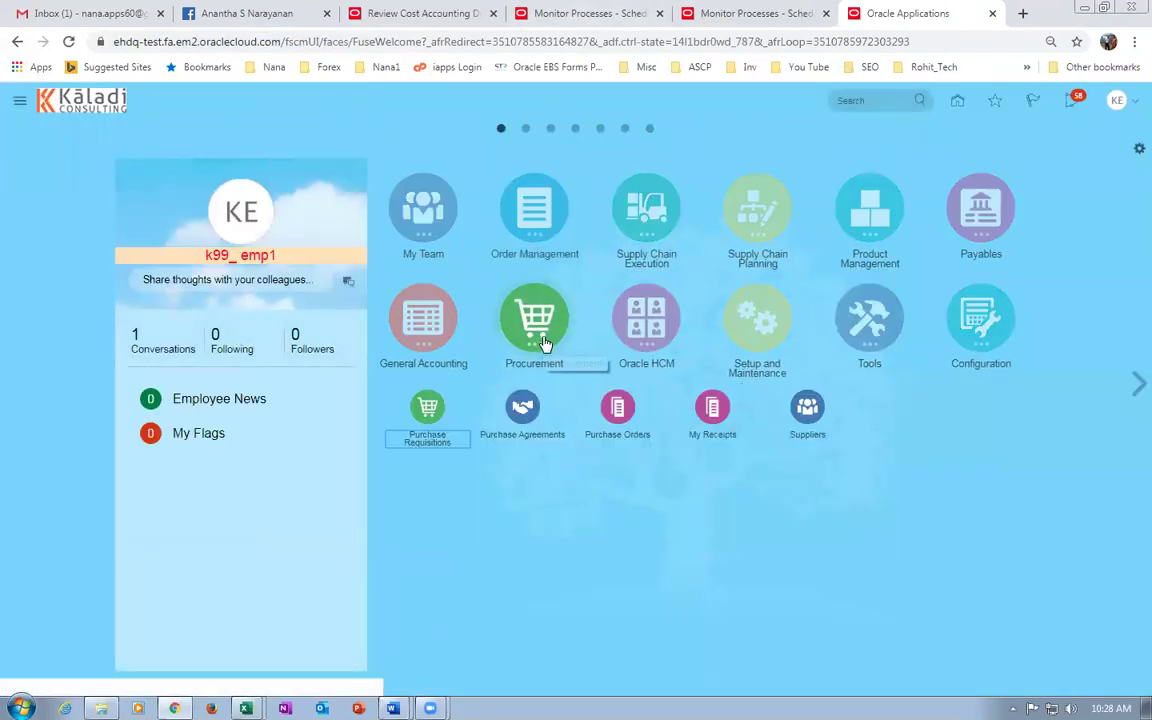
{"action": "left_click", "coordinate": [617, 408]}
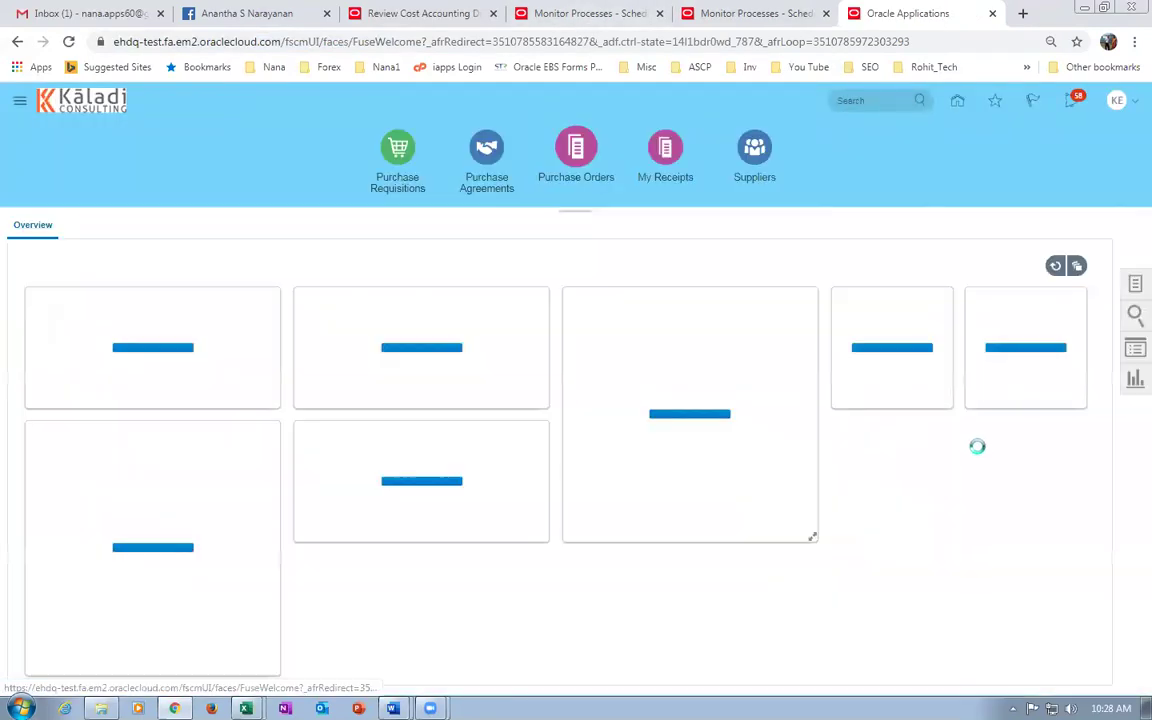
{"action": "left_click", "coordinate": [1134, 286]}
{"action": "left_click", "coordinate": [948, 353]}
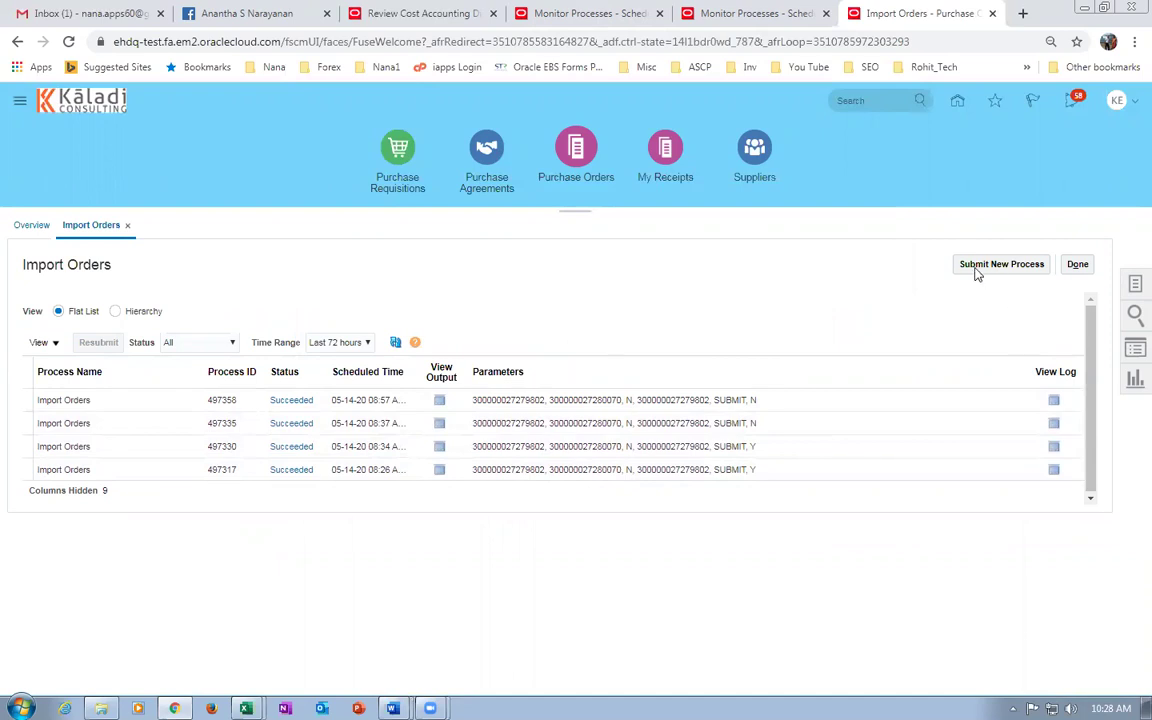
{"action": "left_click", "coordinate": [1016, 265]}
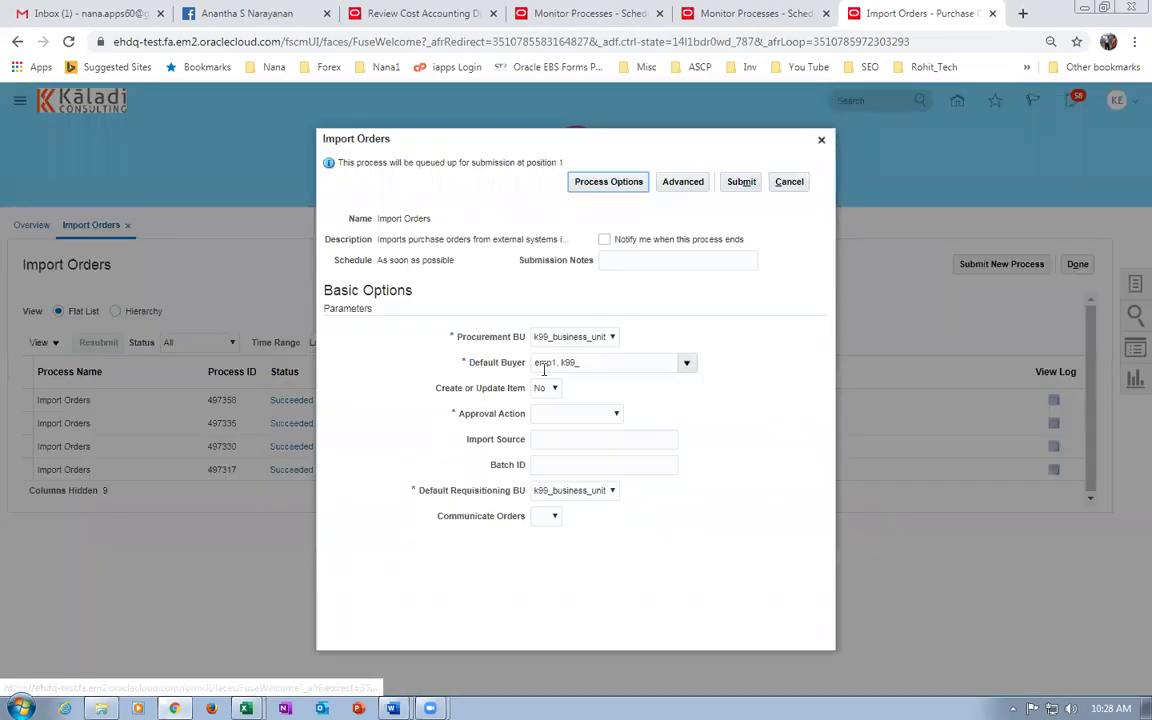
Submit Import Orders with Approval Action 'Submit for Approval' and Communicate Orders 'No'.
{"action": "left_click", "coordinate": [552, 414]}
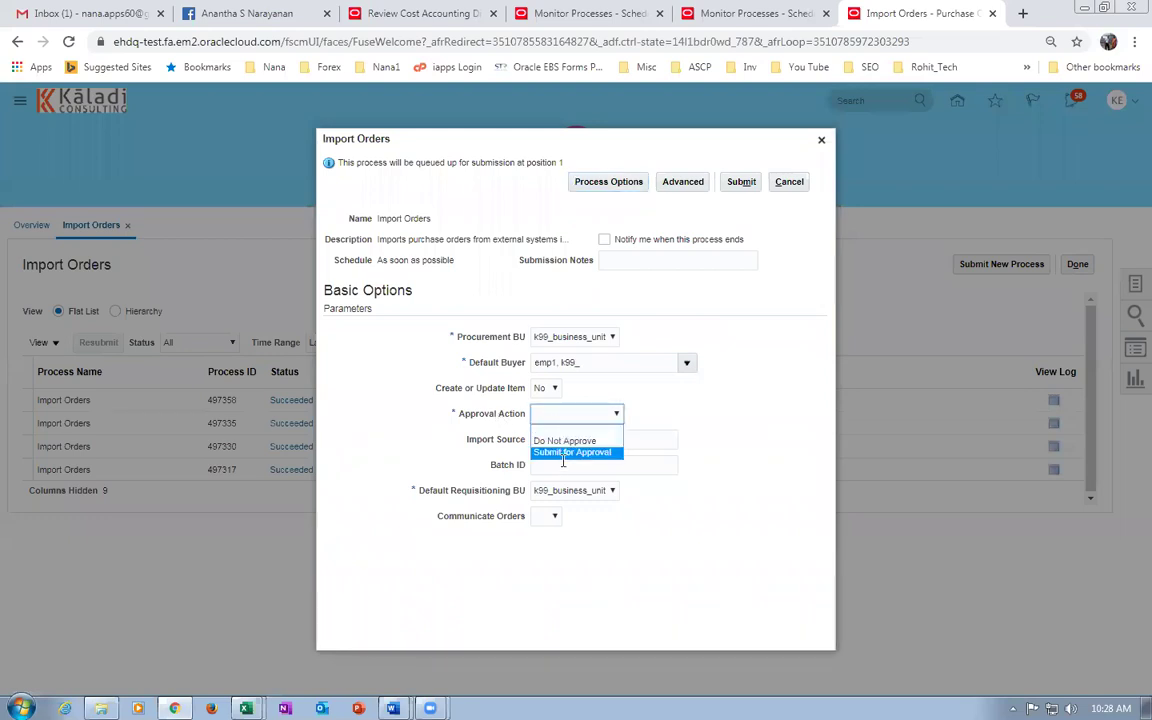
{"action": "left_click", "coordinate": [565, 454]}
{"action": "left_click", "coordinate": [552, 516]}
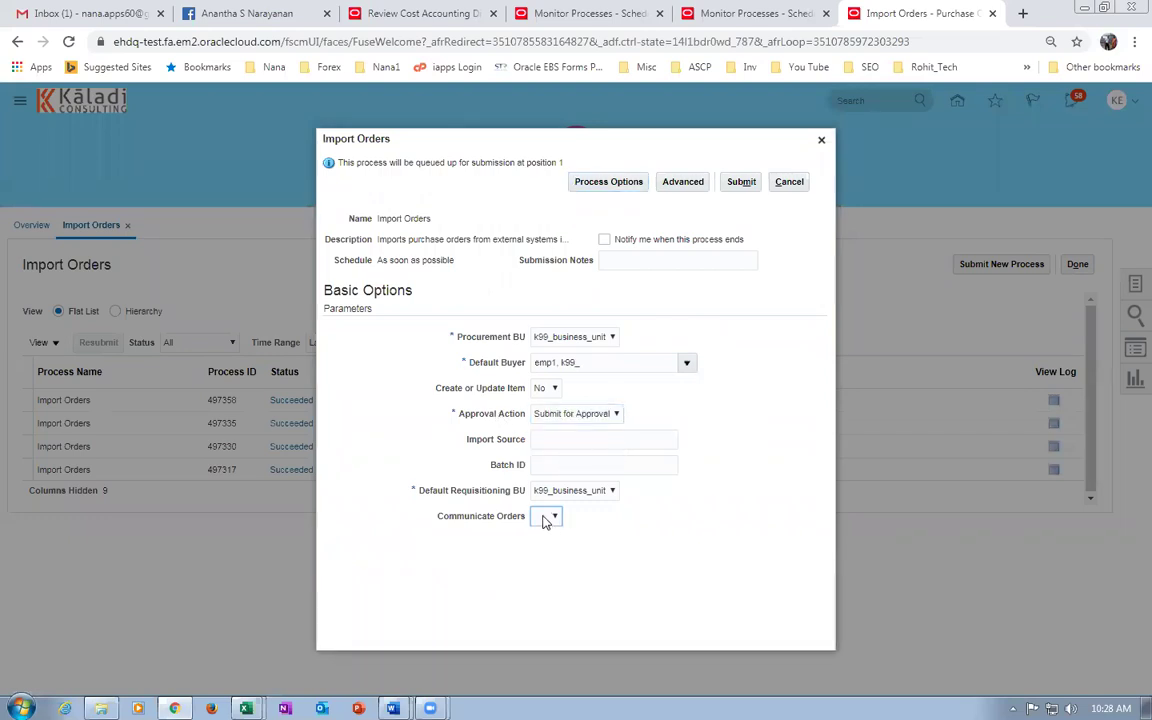
{"action": "left_click", "coordinate": [550, 544]}
{"action": "left_click", "coordinate": [742, 182]}
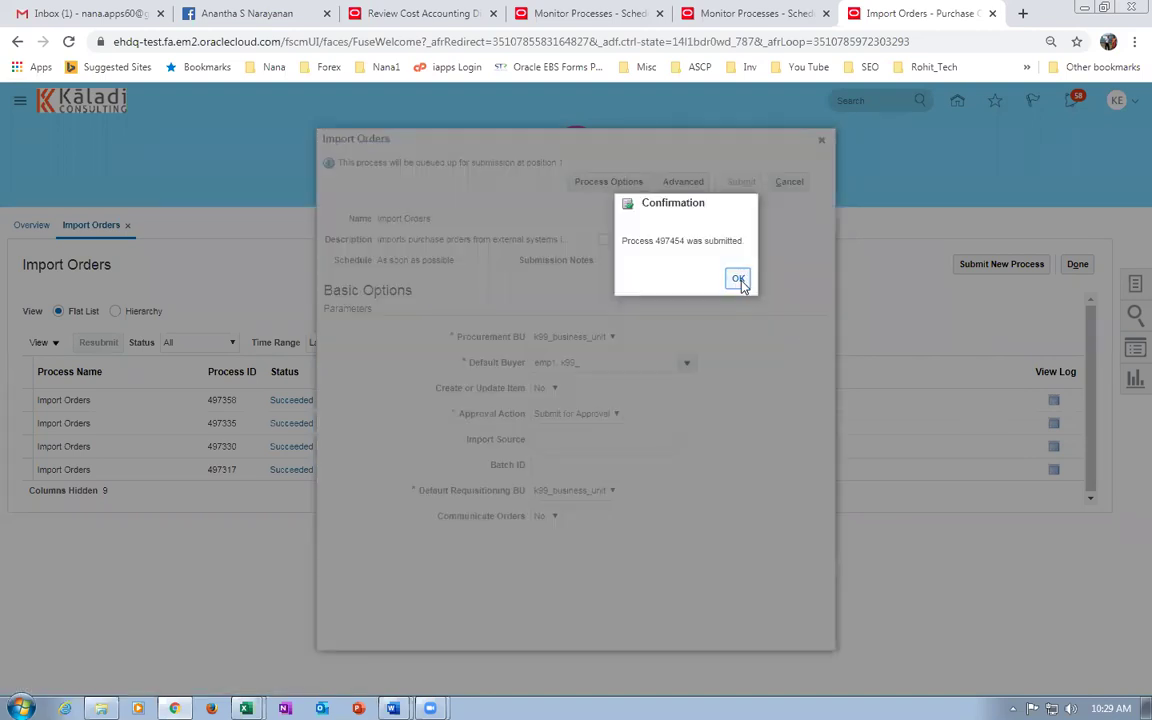
{"action": "left_click", "coordinate": [738, 279]}
Refresh until process 497454 shows Succeeded, then view its output.
{"action": "left_click", "coordinate": [395, 343]}
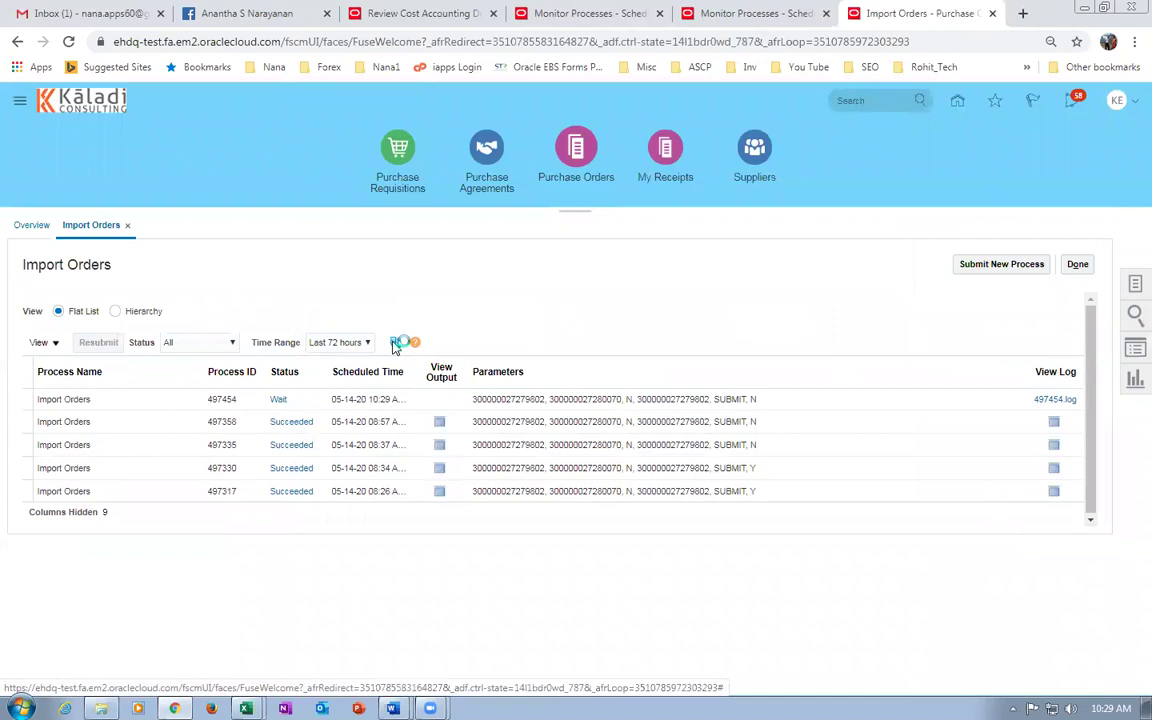
{"action": "left_click", "coordinate": [395, 343]}
{"action": "left_click", "coordinate": [395, 343]}
{"action": "left_click", "coordinate": [395, 343]}
{"action": "left_click", "coordinate": [395, 343]}
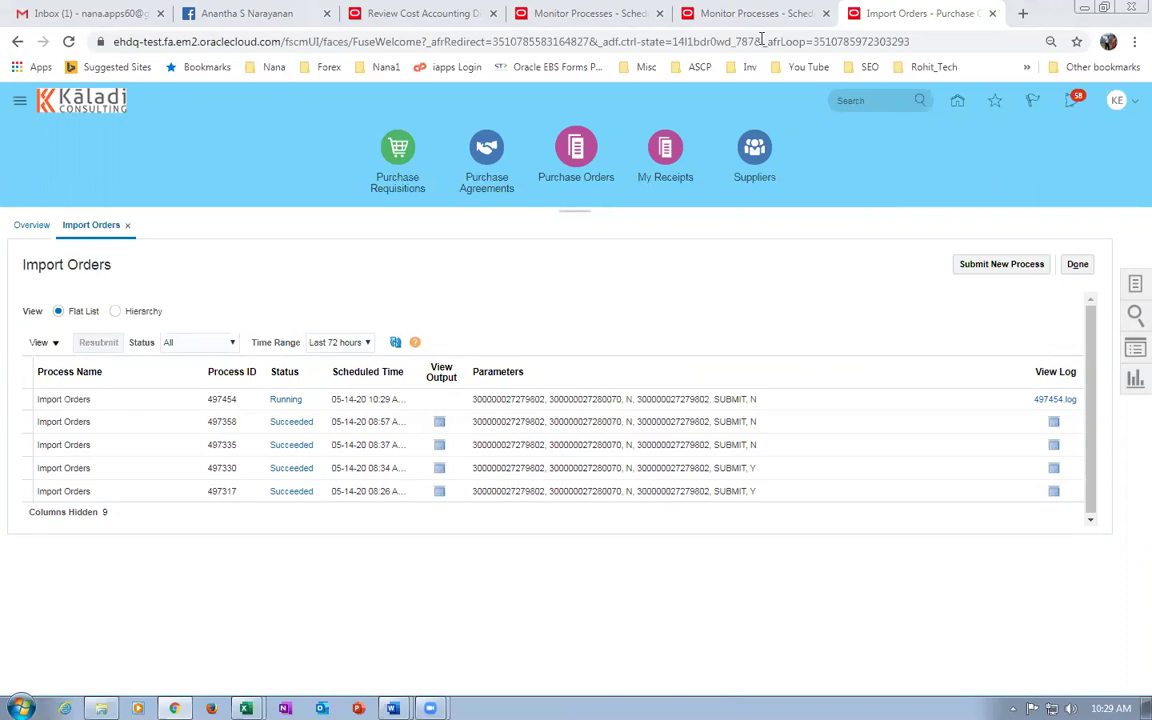
{"action": "left_click", "coordinate": [395, 343]}
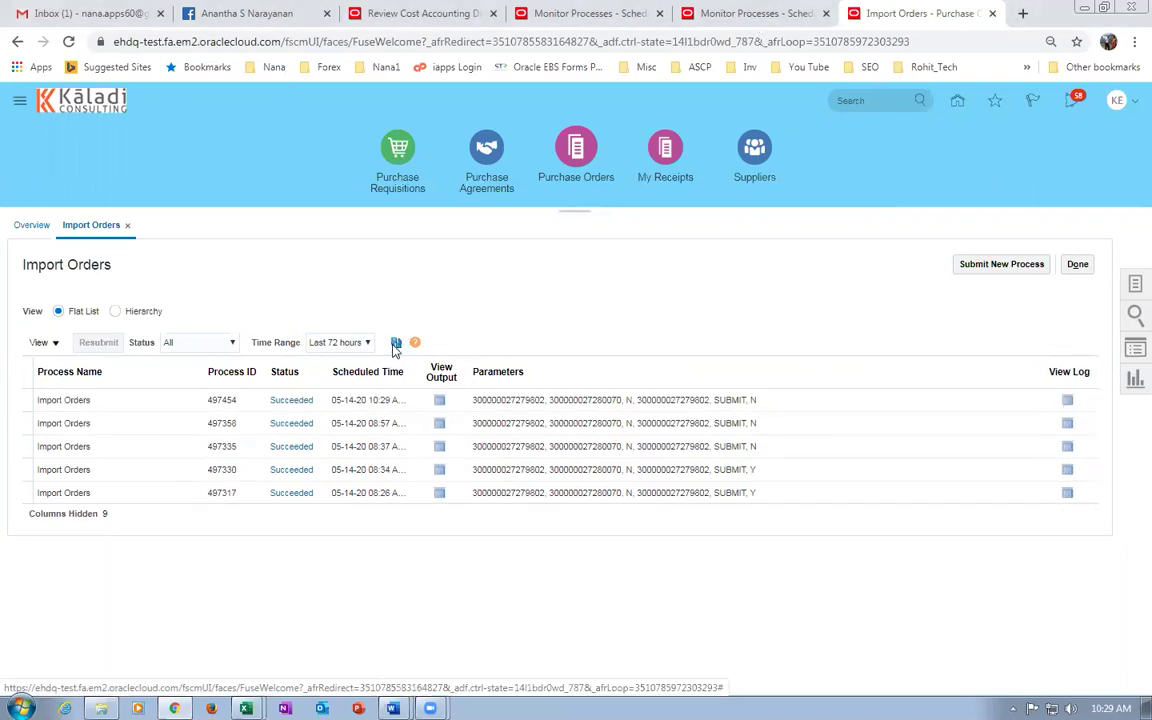
{"action": "left_click", "coordinate": [443, 401]}
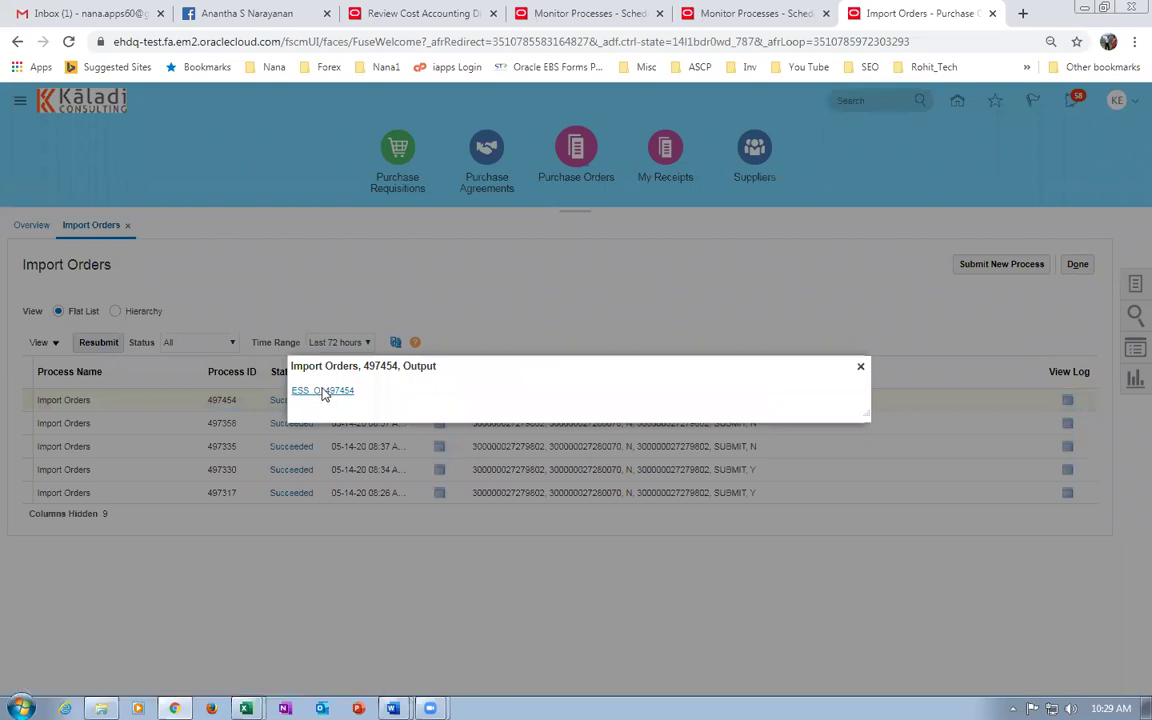
Download the process 497454 output as 497454.txt and close the output popup.
{"action": "left_click", "coordinate": [324, 391]}
{"action": "left_click", "coordinate": [440, 358]}
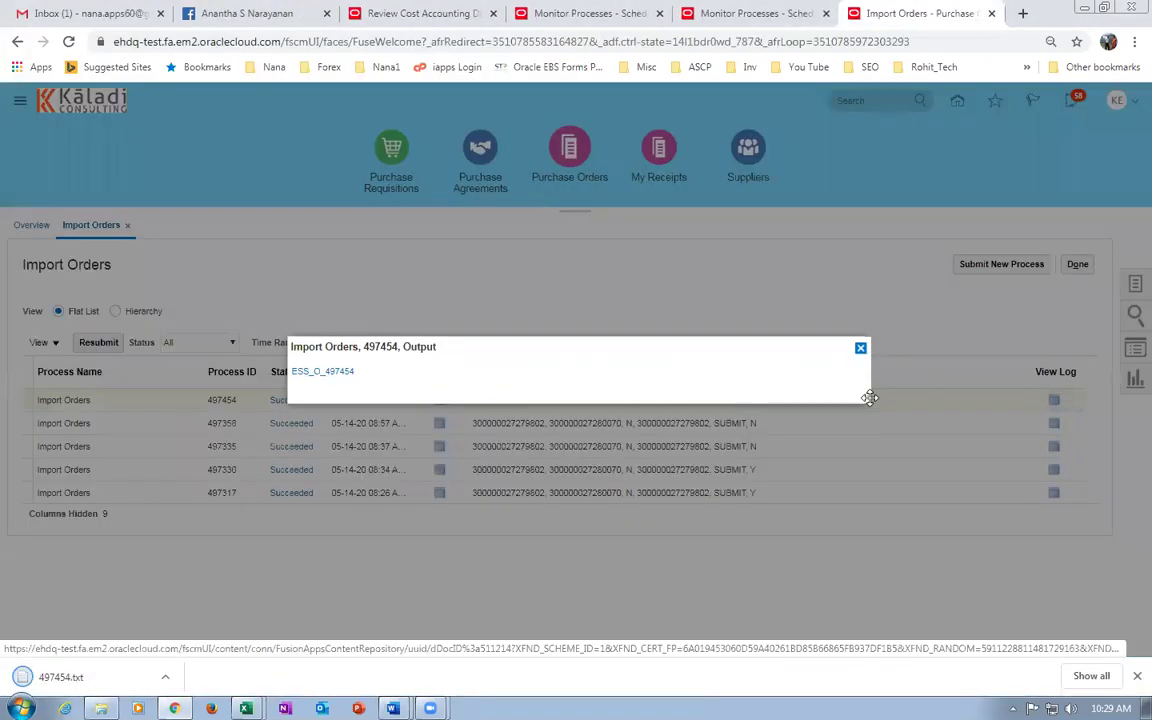
{"action": "left_click", "coordinate": [860, 348]}
Open 497454.txt from Downloads in Notepad, select all its text, close it and show the desktop.
{"action": "left_click", "coordinate": [1091, 676]}
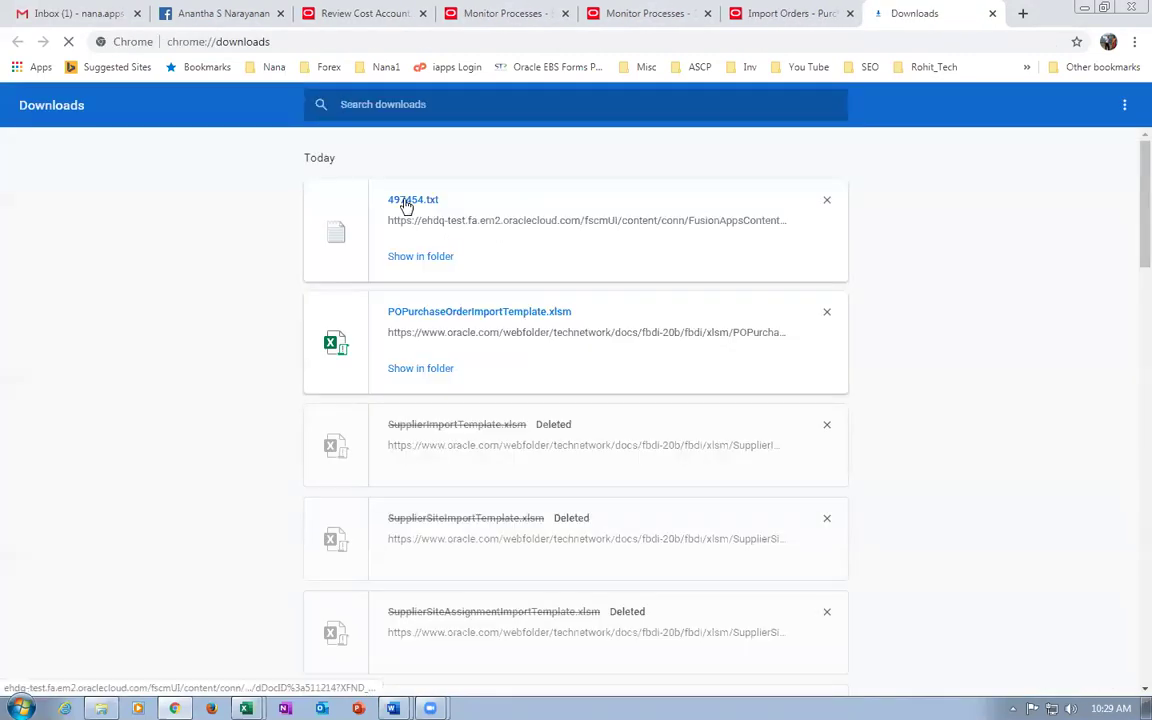
{"action": "left_click", "coordinate": [404, 204]}
{"action": "key", "text": "ctrl+a"}
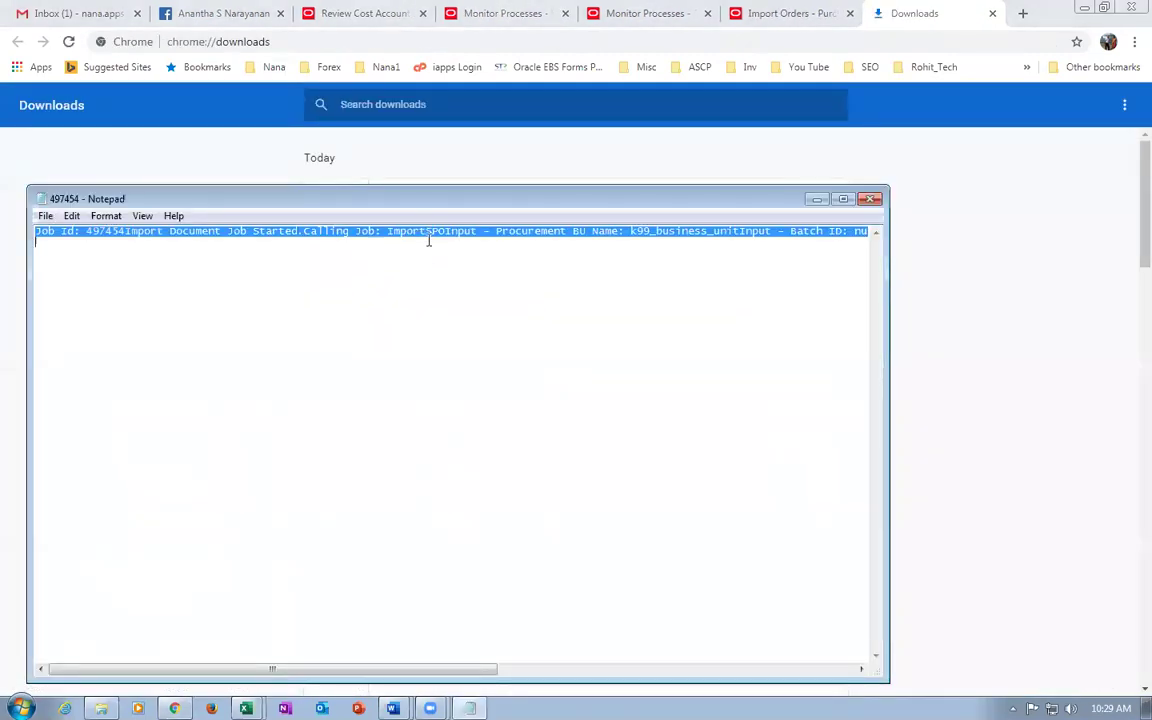
{"action": "left_click", "coordinate": [871, 199]}
{"action": "key", "text": "super+d"}
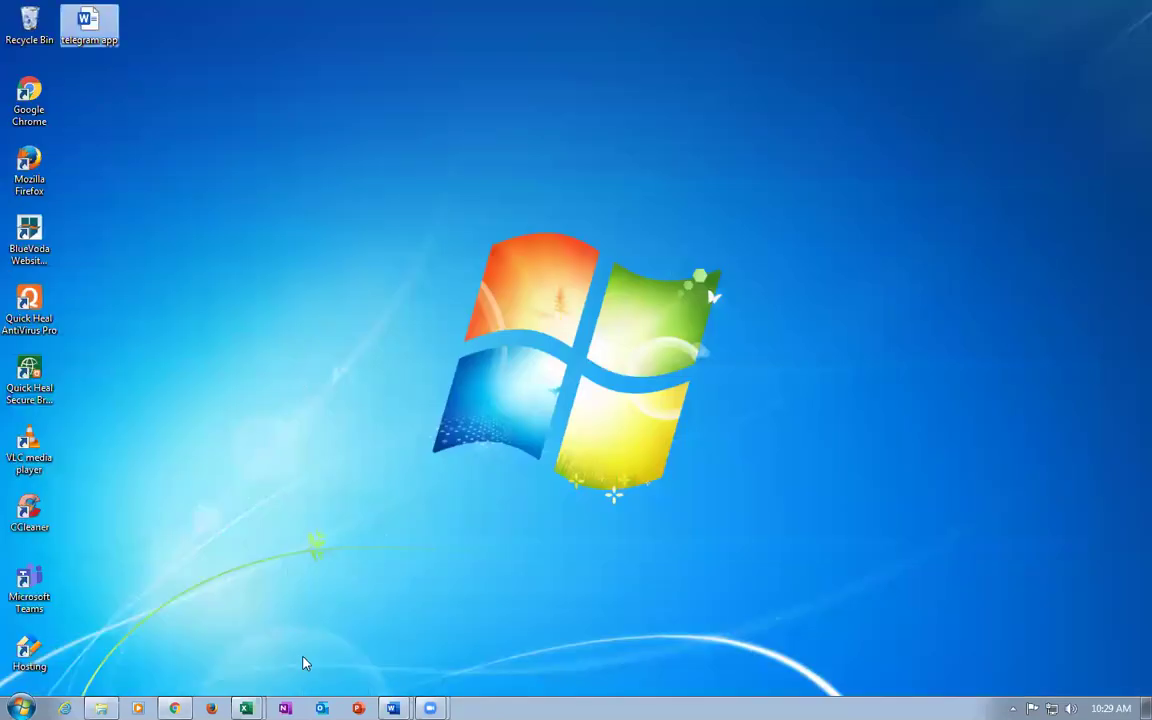
Paste the job log into a new blank Word document.
{"action": "left_click", "coordinate": [392, 708]}
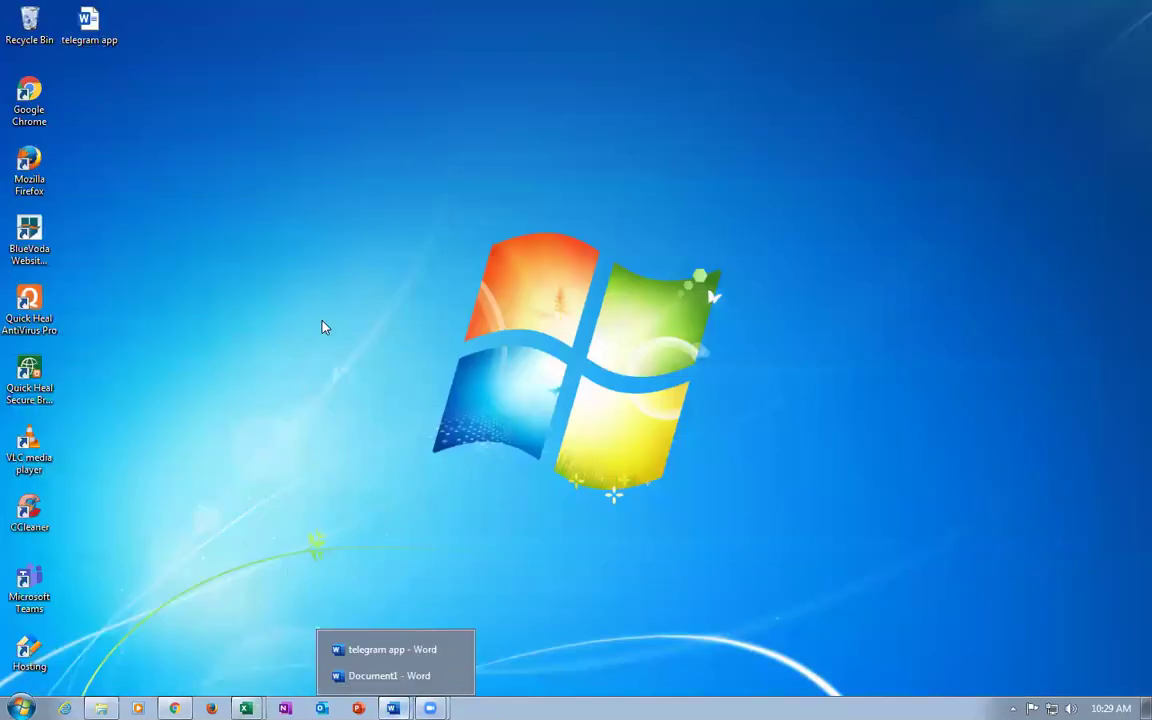
{"action": "left_click", "coordinate": [380, 676]}
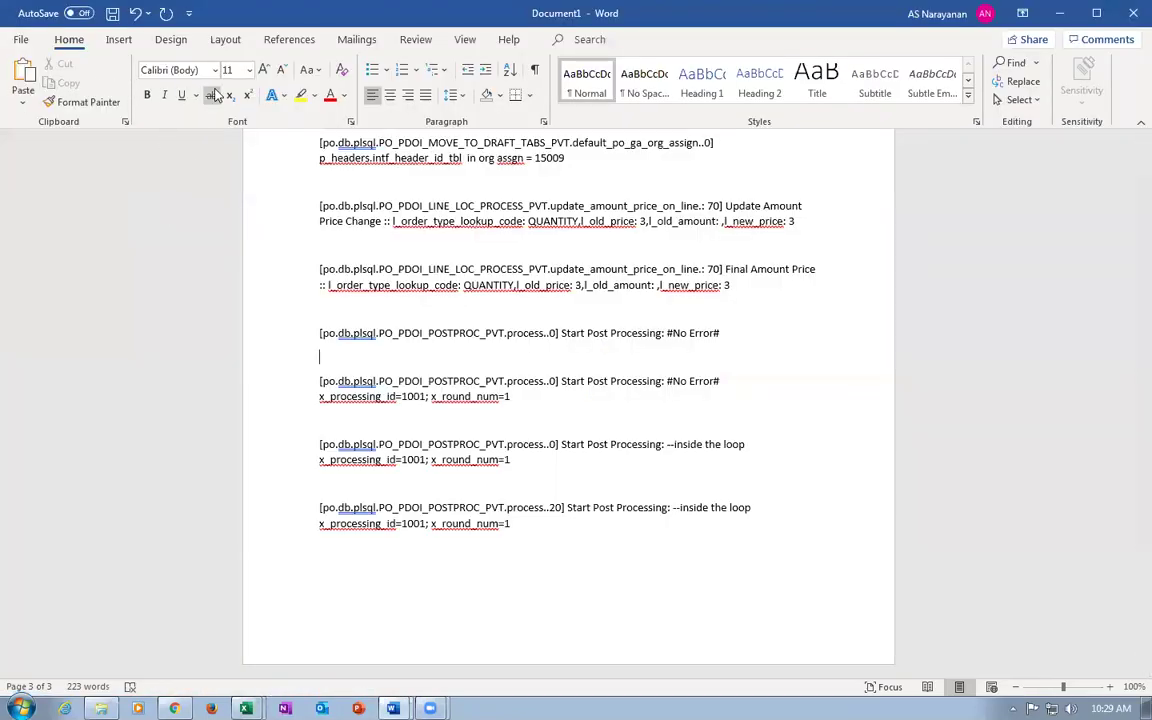
{"action": "left_click", "coordinate": [20, 39]}
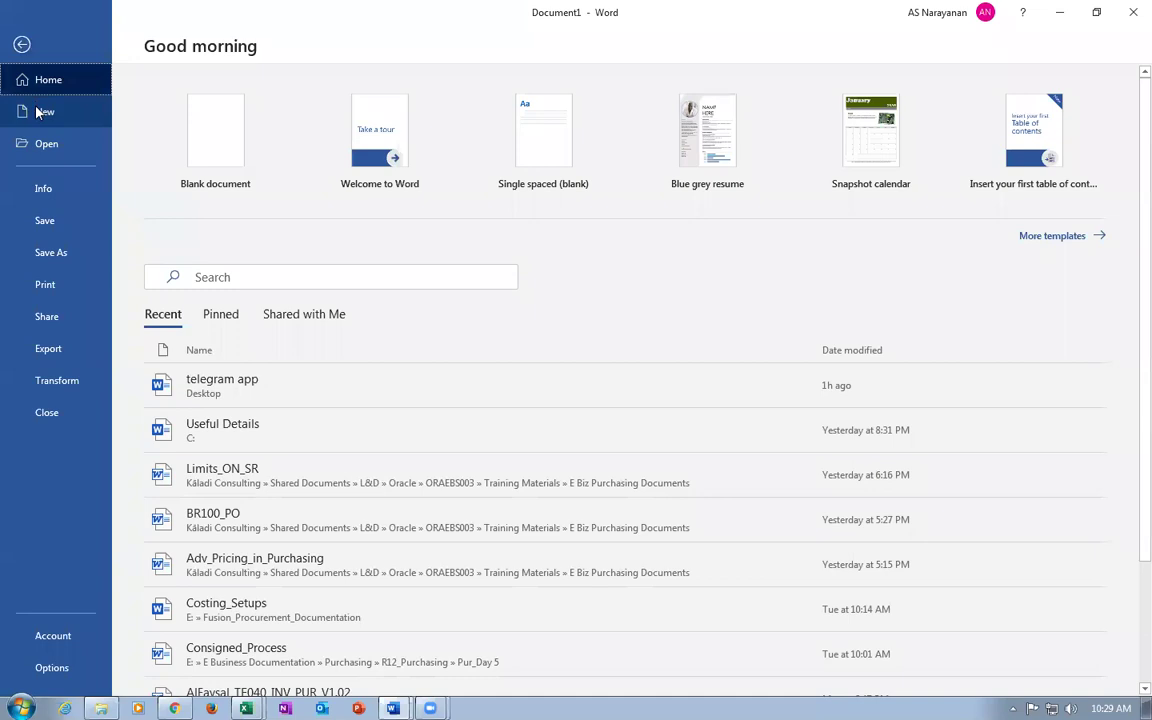
{"action": "left_click", "coordinate": [36, 112]}
{"action": "left_click", "coordinate": [232, 180]}
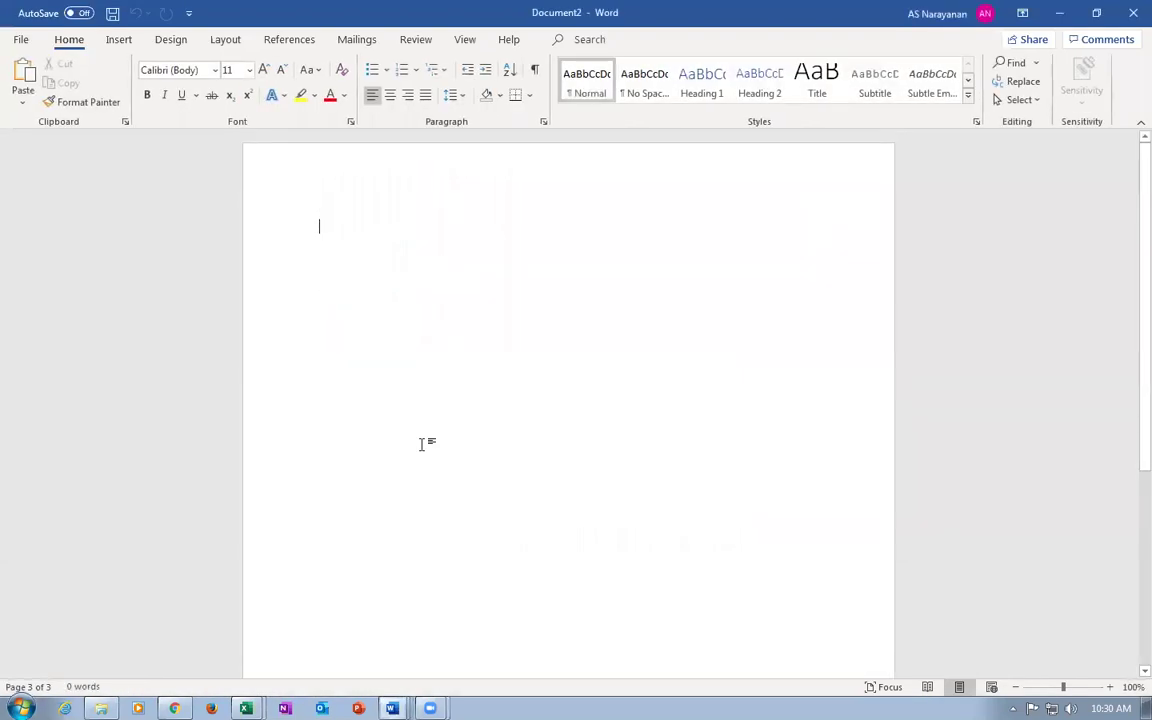
{"action": "type", "text": "Job Id: 497454 Import Document Job Started. Calling Job: ImportSPO  Input - Procurement BU Name: k99_business_unit Input - Batch ID: null ********** Purchase Orders Imported Successfully ********** 3027  Import Document Job Finished. Status: S"}
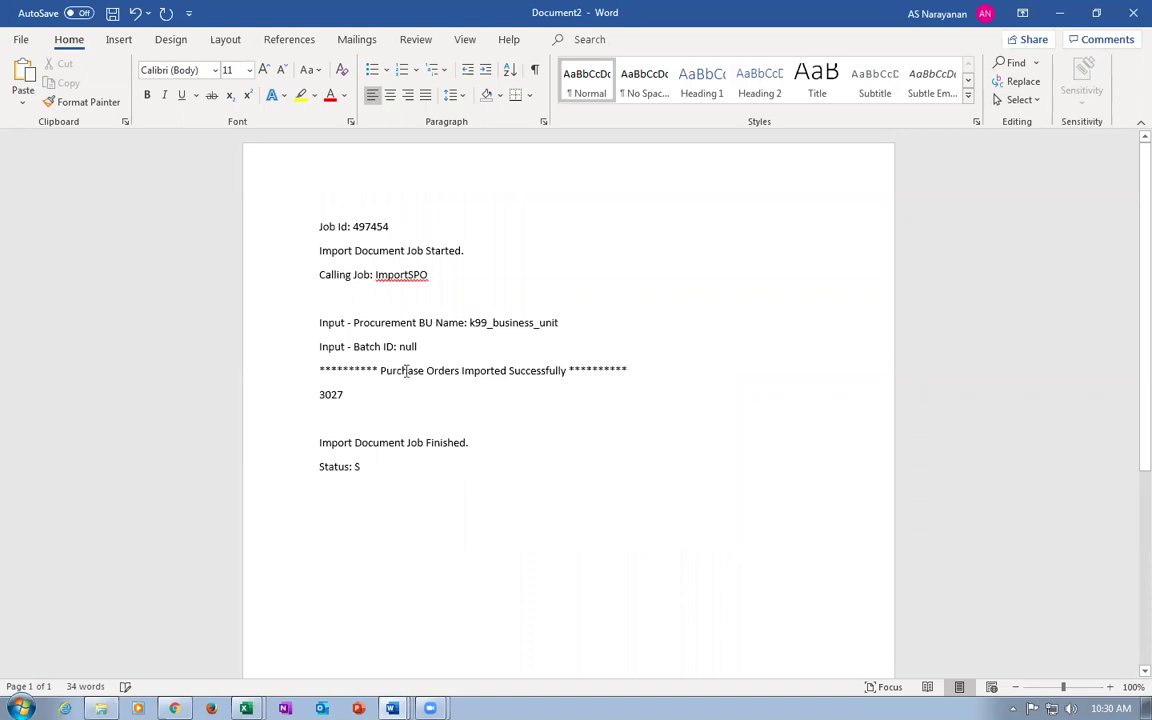
Highlight the Imported Successfully message, Job Finished line, Status: S and order number 3027.
{"action": "left_click_drag", "start_coordinate": [400, 372], "coordinate": [567, 368]}
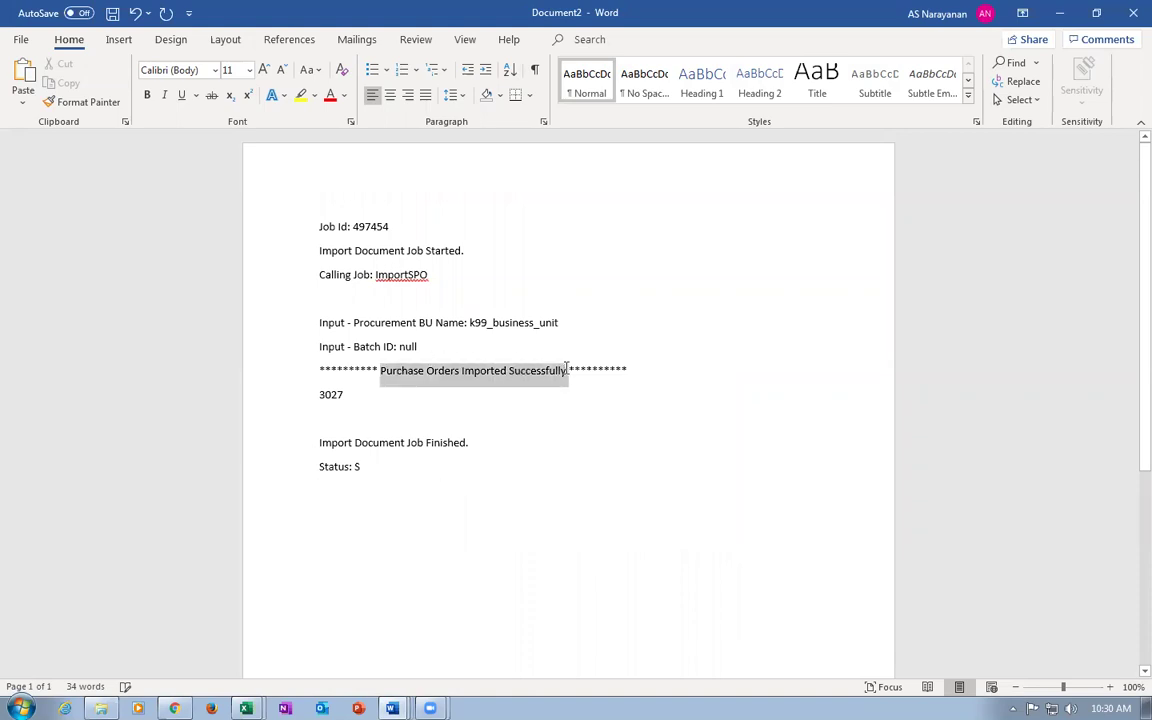
{"action": "left_click_drag", "start_coordinate": [374, 442], "coordinate": [420, 442]}
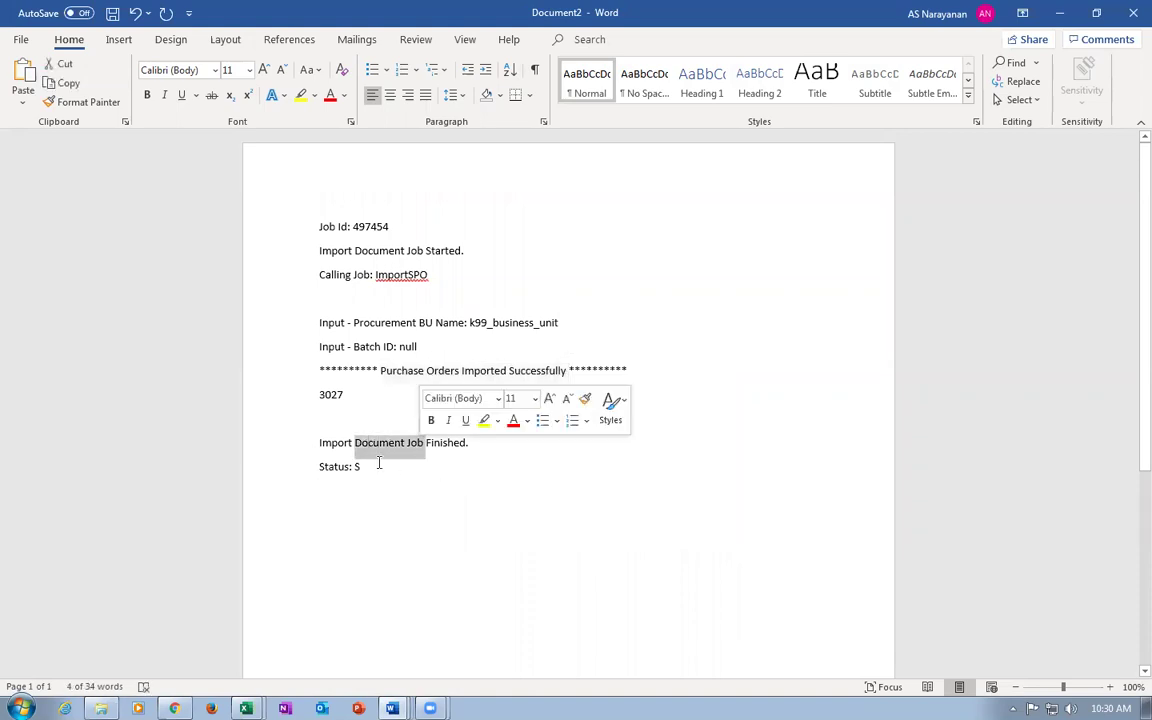
{"action": "triple_click", "coordinate": [377, 468]}
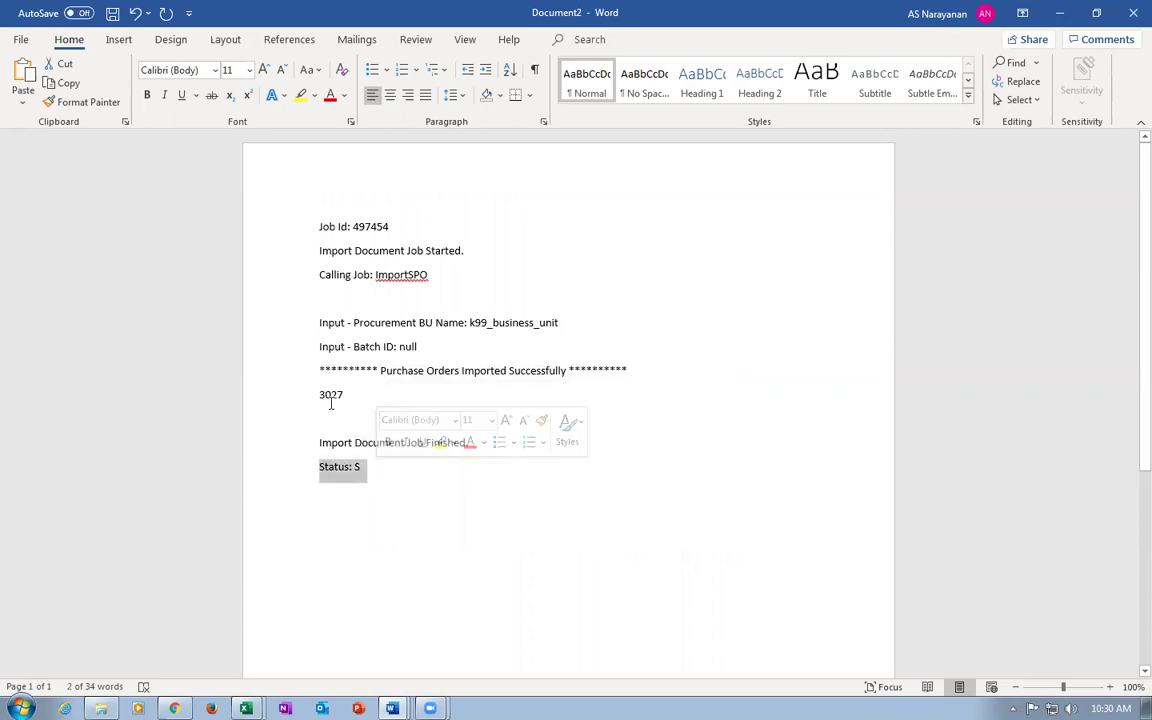
{"action": "left_click_drag", "start_coordinate": [319, 394], "coordinate": [350, 394]}
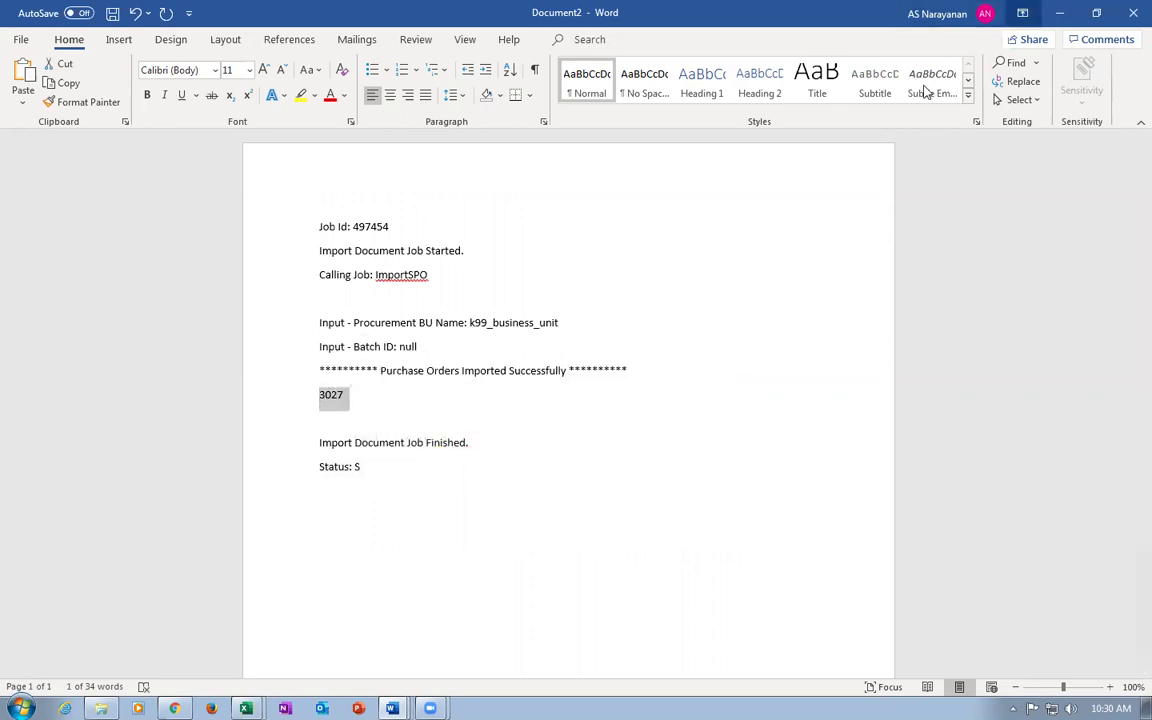
Close both Word documents without saving and return to the browser.
{"action": "left_click", "coordinate": [1133, 13]}
{"action": "left_click", "coordinate": [651, 472]}
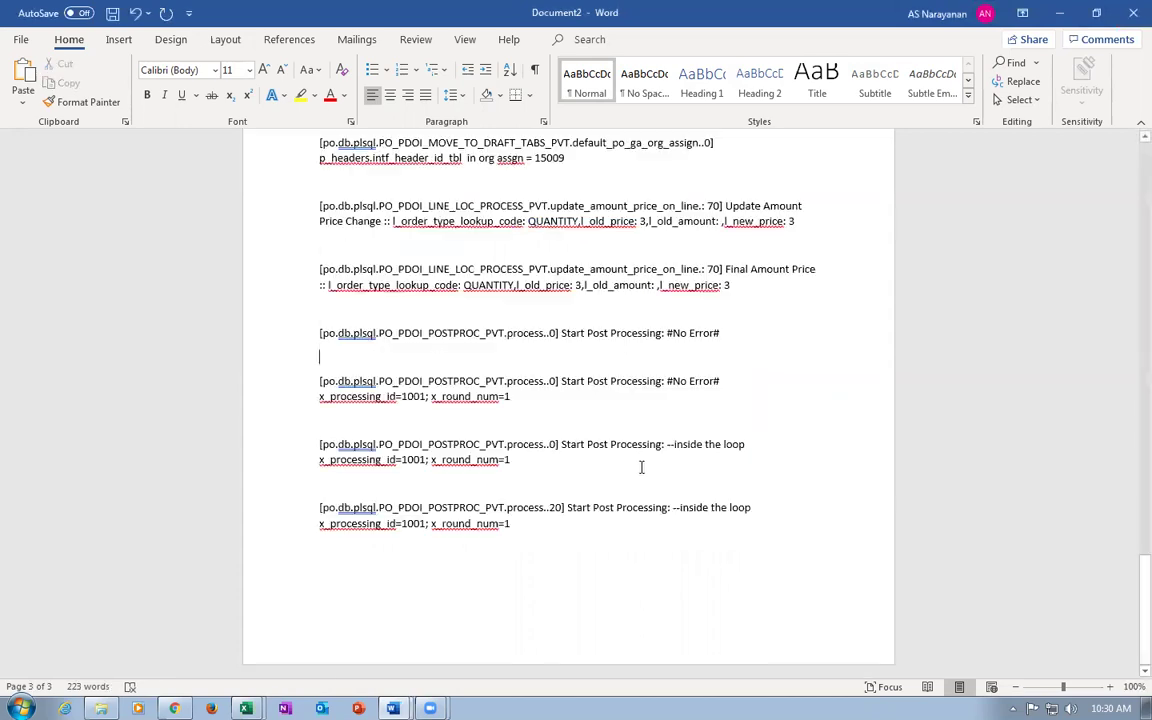
{"action": "left_click", "coordinate": [1133, 13]}
{"action": "left_click", "coordinate": [1133, 13]}
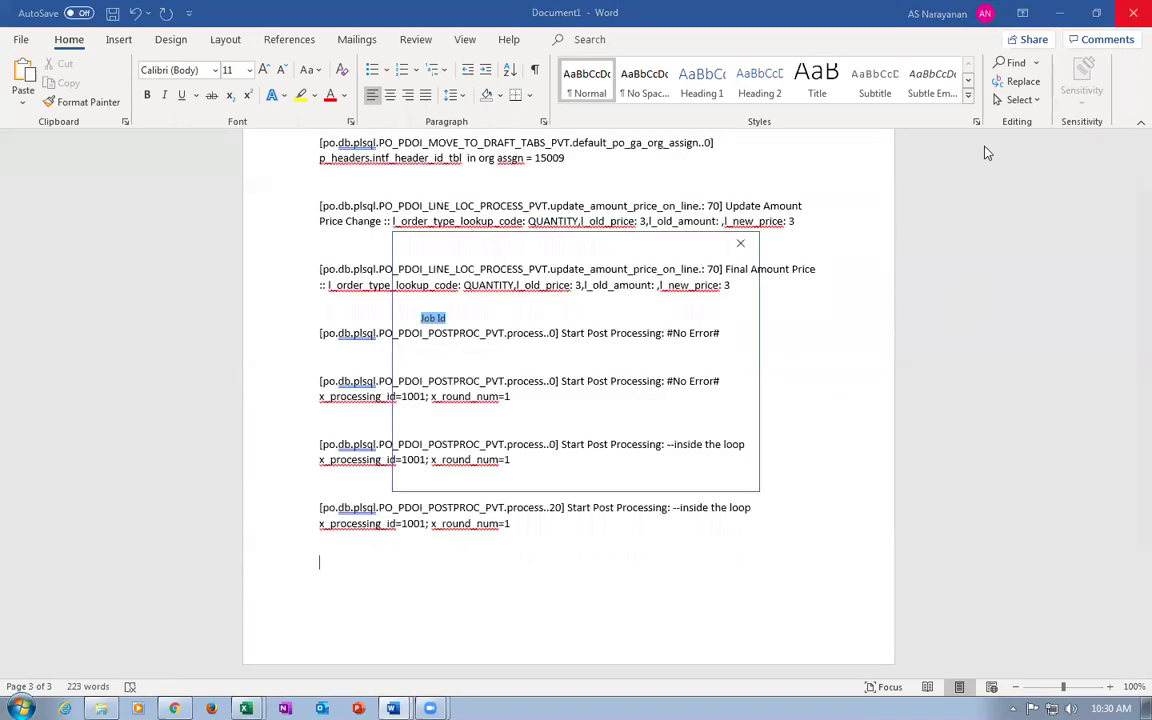
{"action": "left_click", "coordinate": [643, 466]}
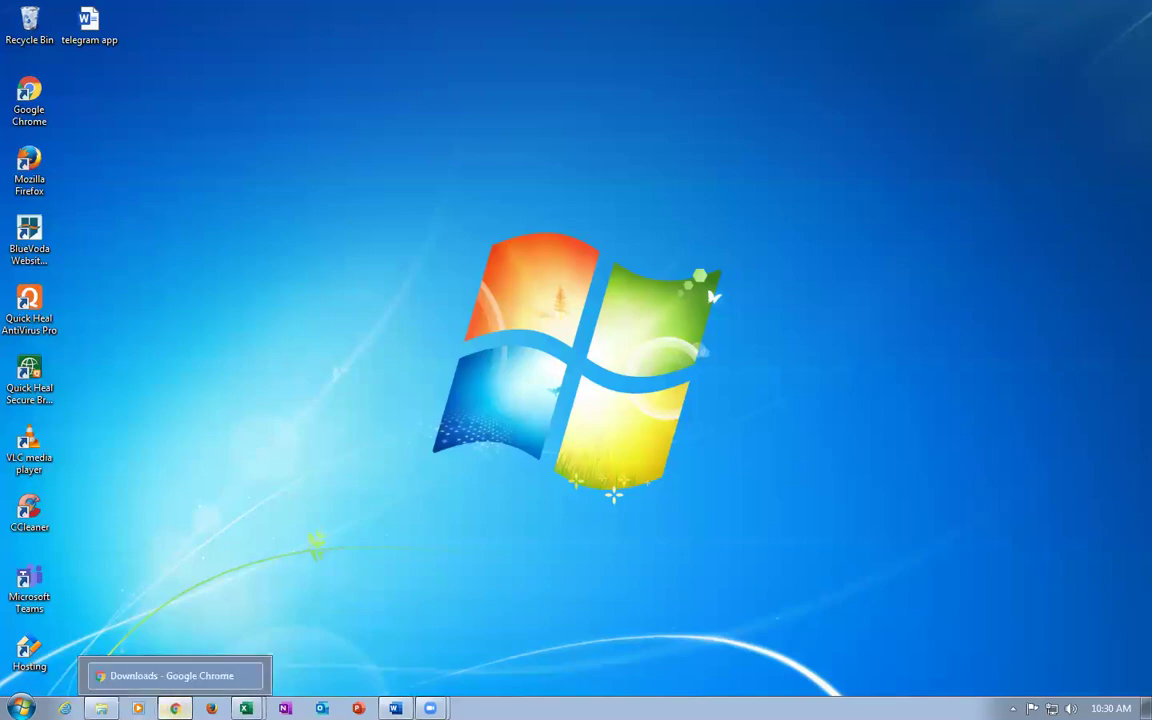
{"action": "left_click", "coordinate": [175, 708]}
Go from Import Orders to Manage Orders and review the header notes on order 3027.
{"action": "left_click", "coordinate": [991, 13]}
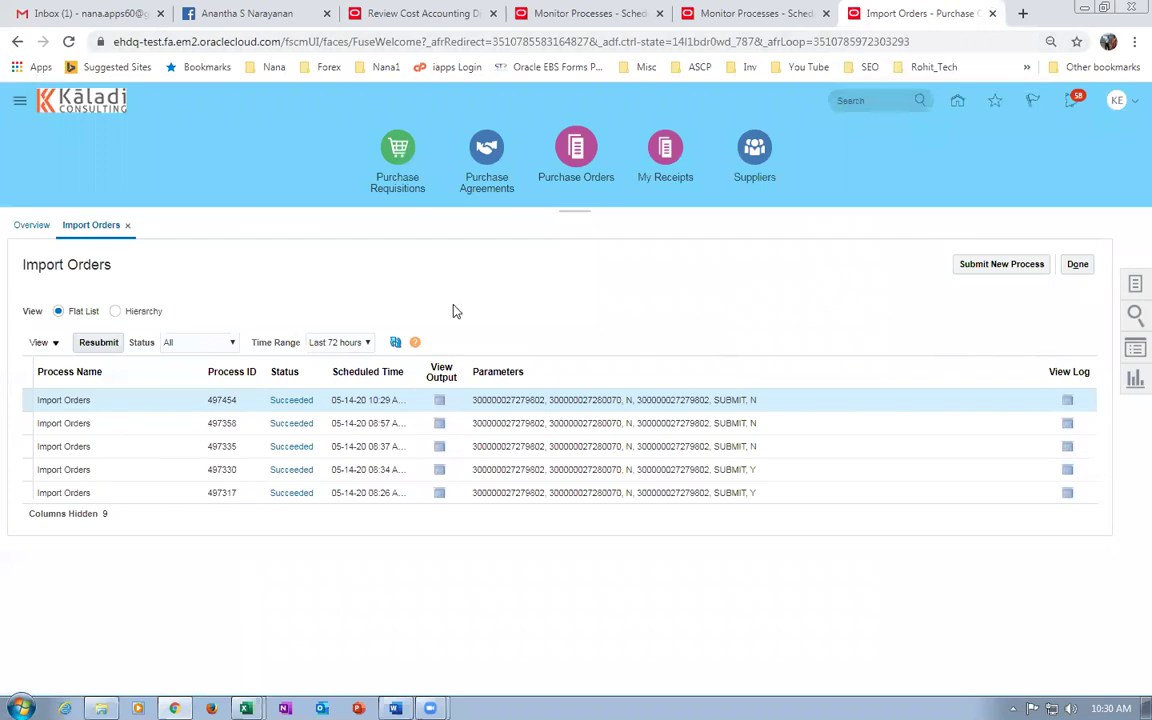
{"action": "left_click", "coordinate": [1078, 265]}
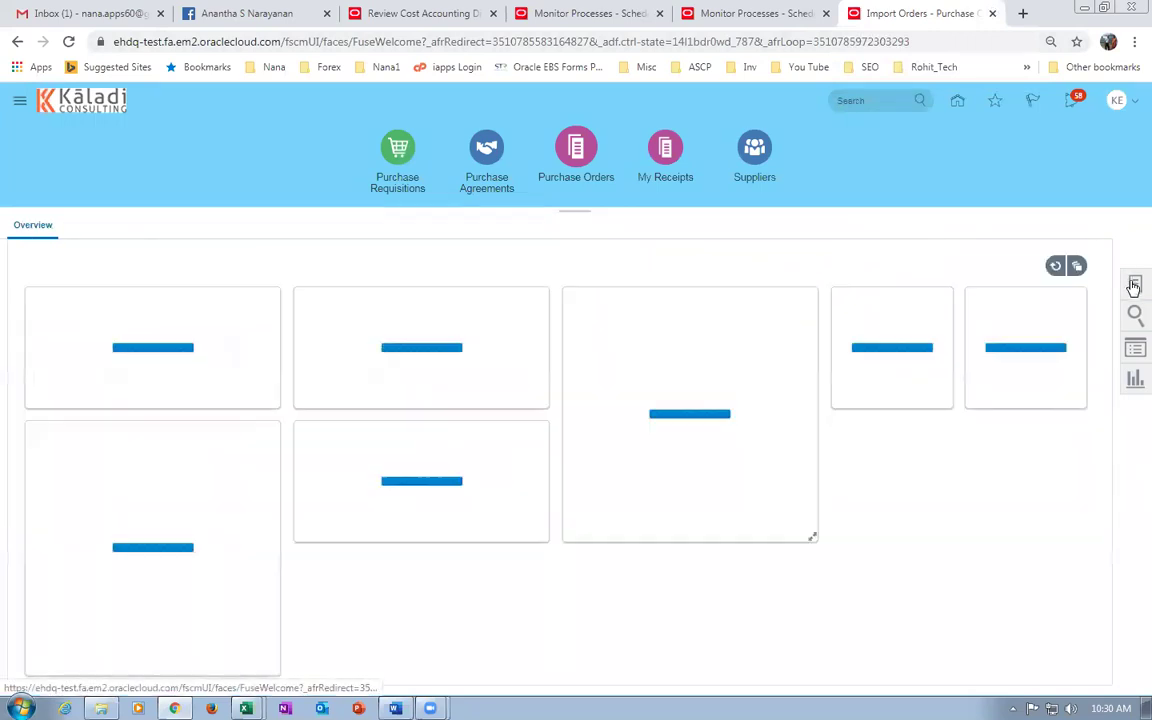
{"action": "left_click", "coordinate": [1134, 286]}
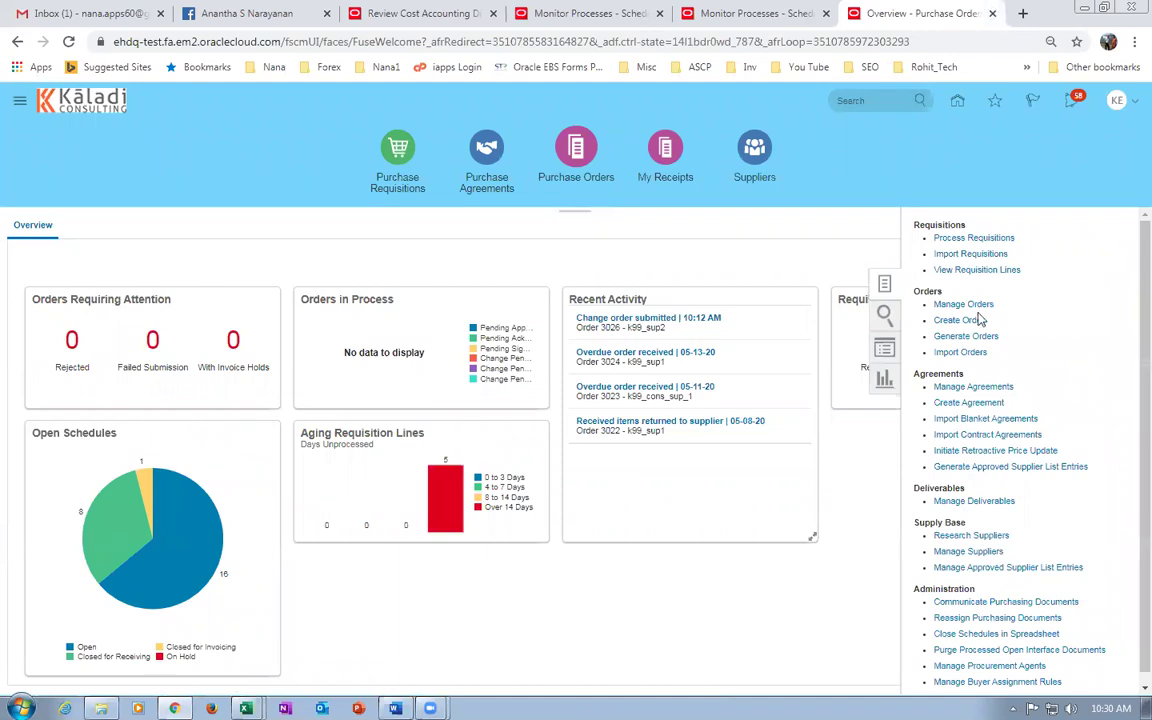
{"action": "left_click", "coordinate": [945, 304]}
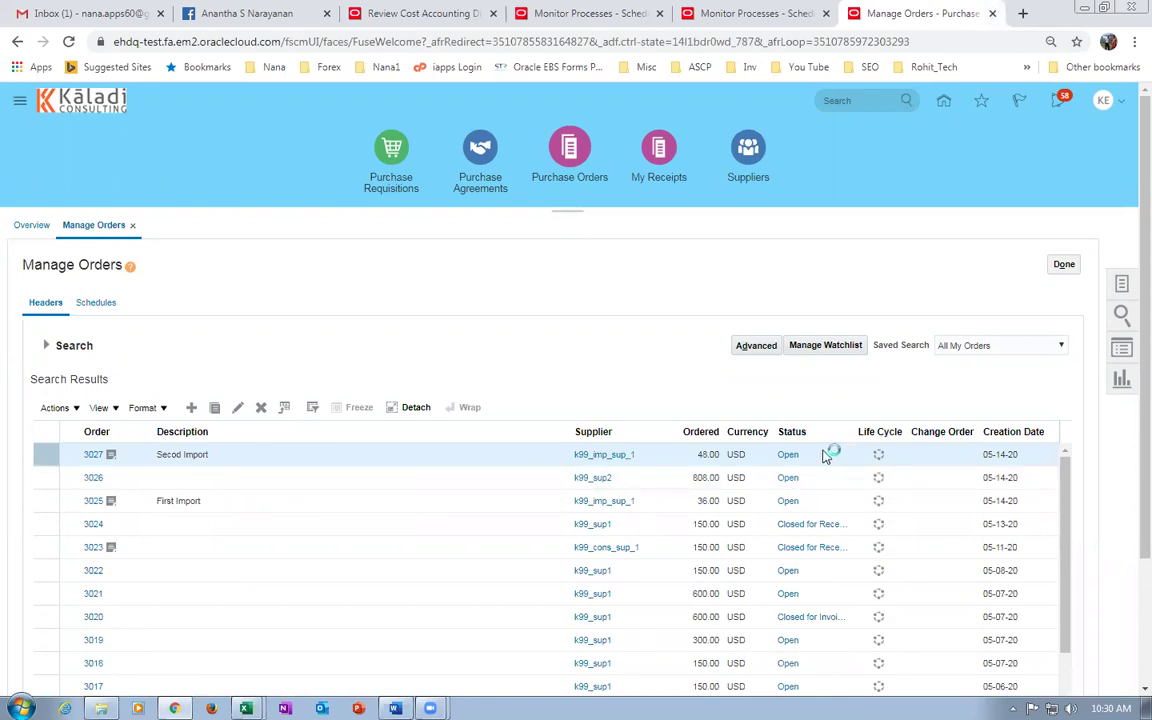
{"action": "left_click", "coordinate": [112, 456]}
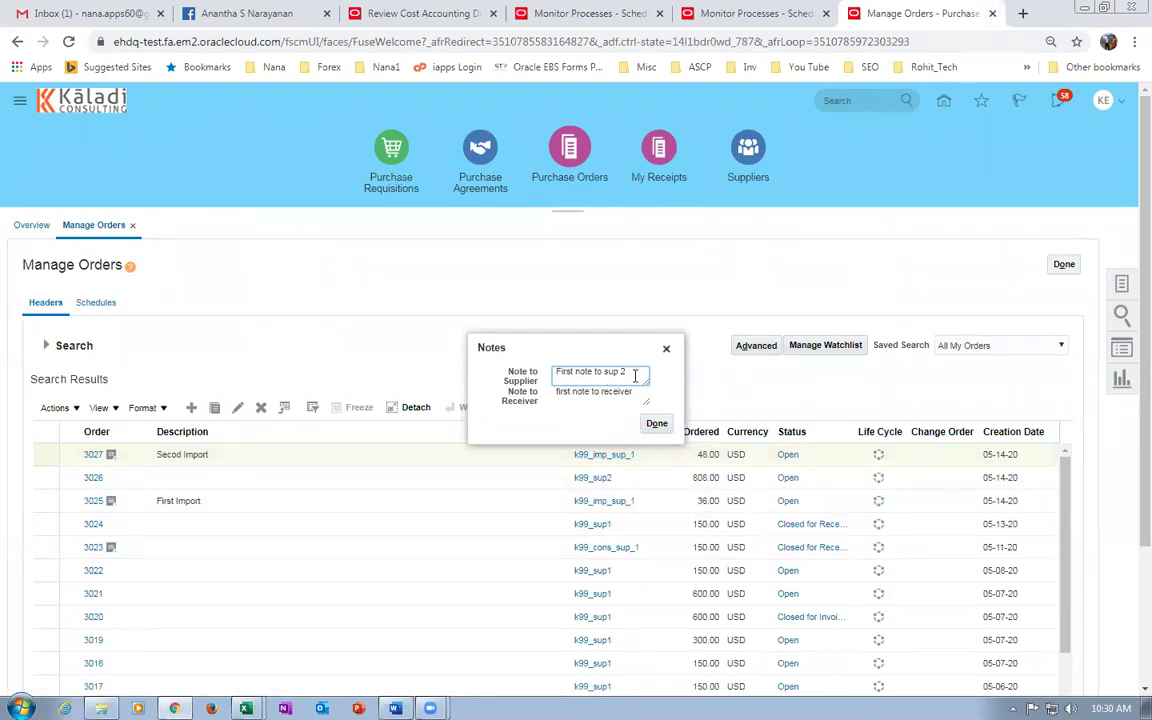
{"action": "left_click", "coordinate": [656, 423]}
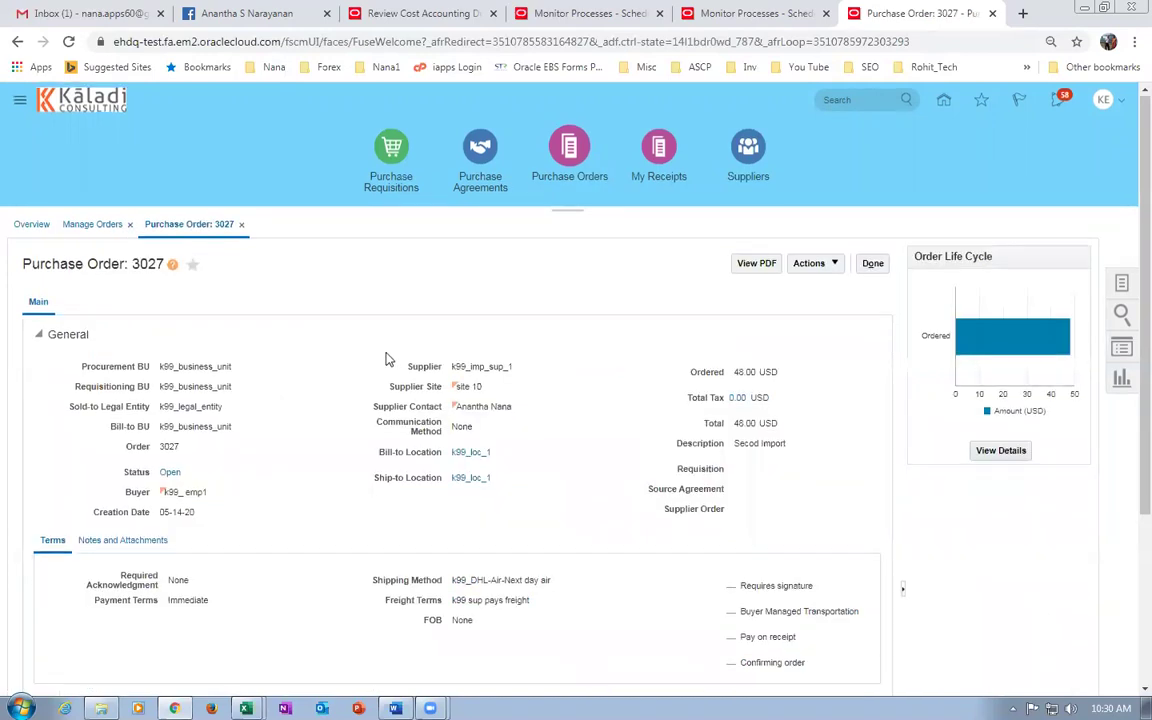
View the supplier note on line 1 of order 3027 in the Lines section.
{"action": "scroll", "coordinate": [388, 358], "scroll_direction": "down", "scroll_amount": 5}
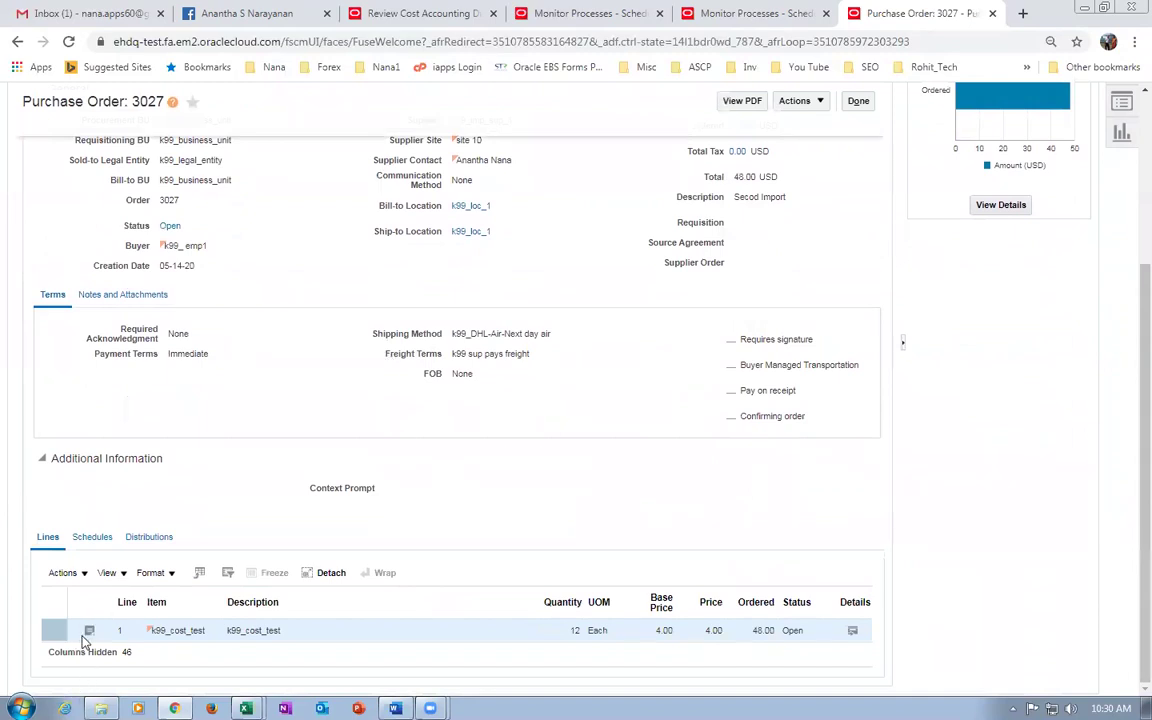
{"action": "left_click", "coordinate": [89, 632]}
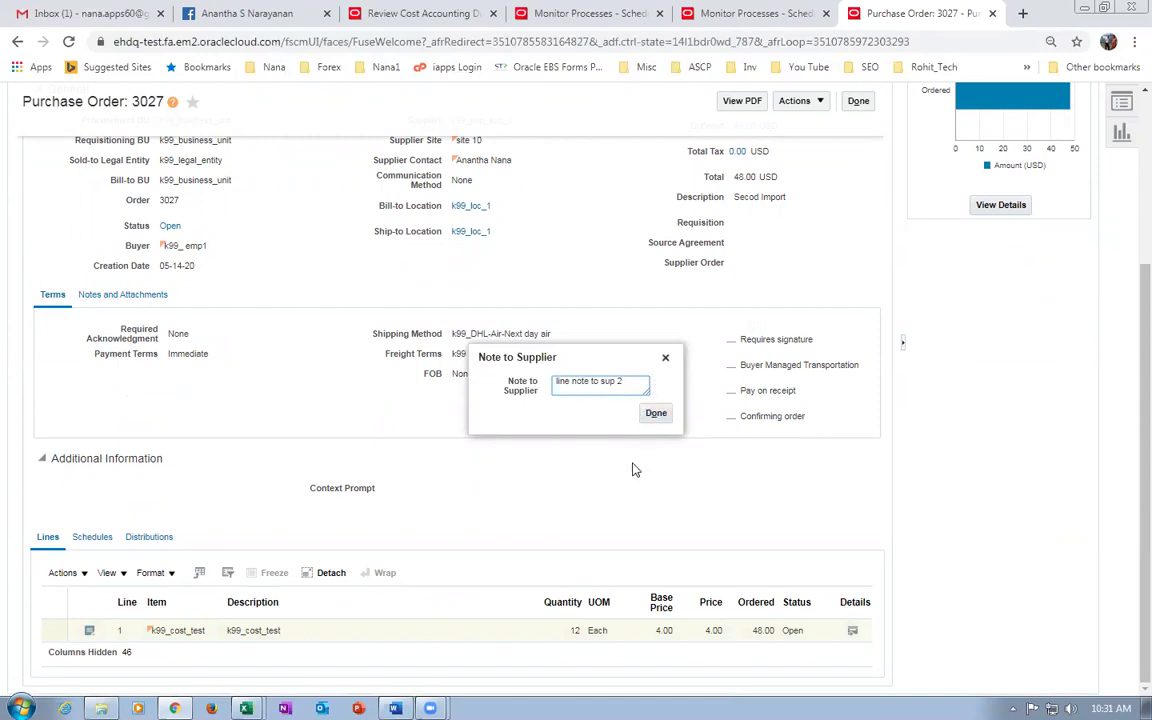
{"action": "left_click", "coordinate": [656, 413]}
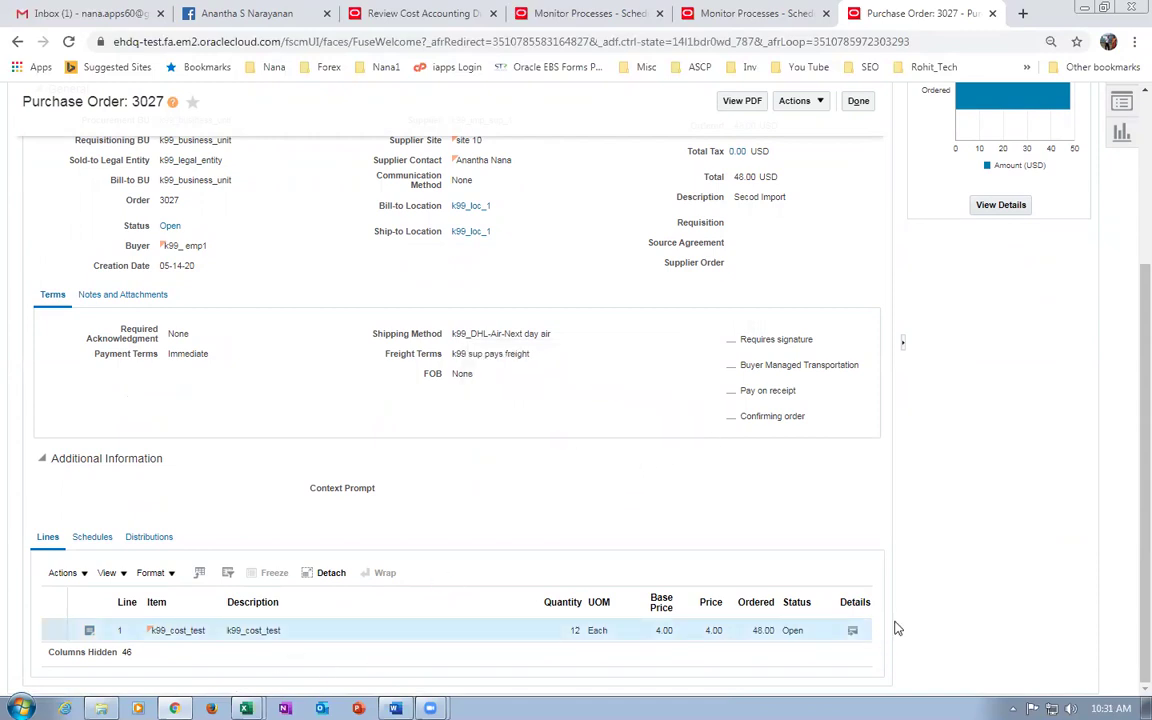
Open line 1 details and check the Note to Supplier 'line note to sup 2' and attachments.
{"action": "left_click", "coordinate": [852, 630]}
{"action": "scroll", "coordinate": [540, 465], "scroll_direction": "down", "scroll_amount": 5}
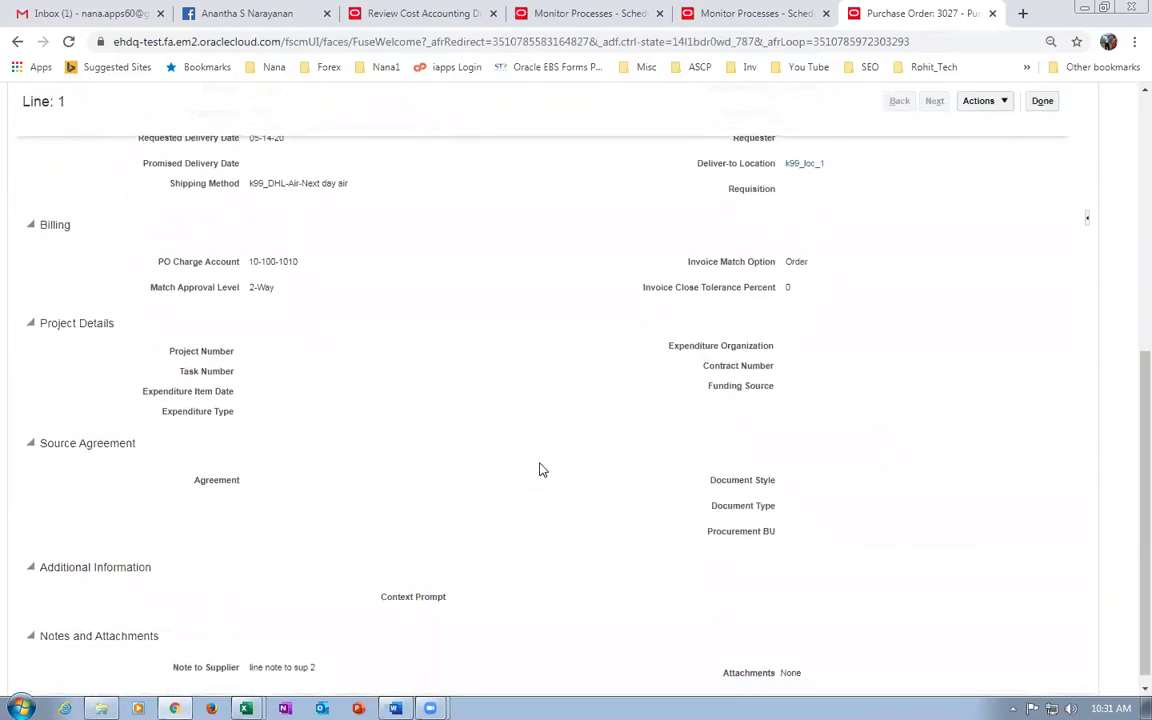
{"action": "left_click_drag", "start_coordinate": [736, 680], "coordinate": [763, 680]}
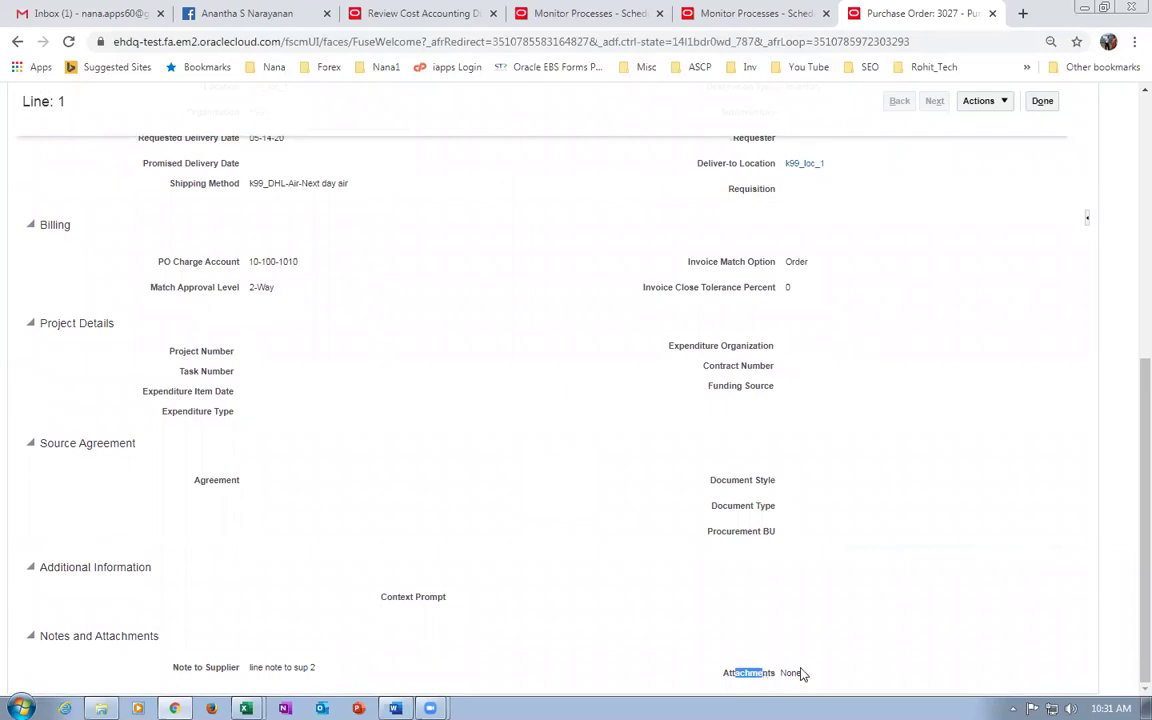
{"action": "left_click", "coordinate": [788, 673]}
{"action": "left_click", "coordinate": [700, 620]}
{"action": "left_click_drag", "start_coordinate": [727, 674], "coordinate": [765, 678]}
{"action": "left_click", "coordinate": [513, 441]}
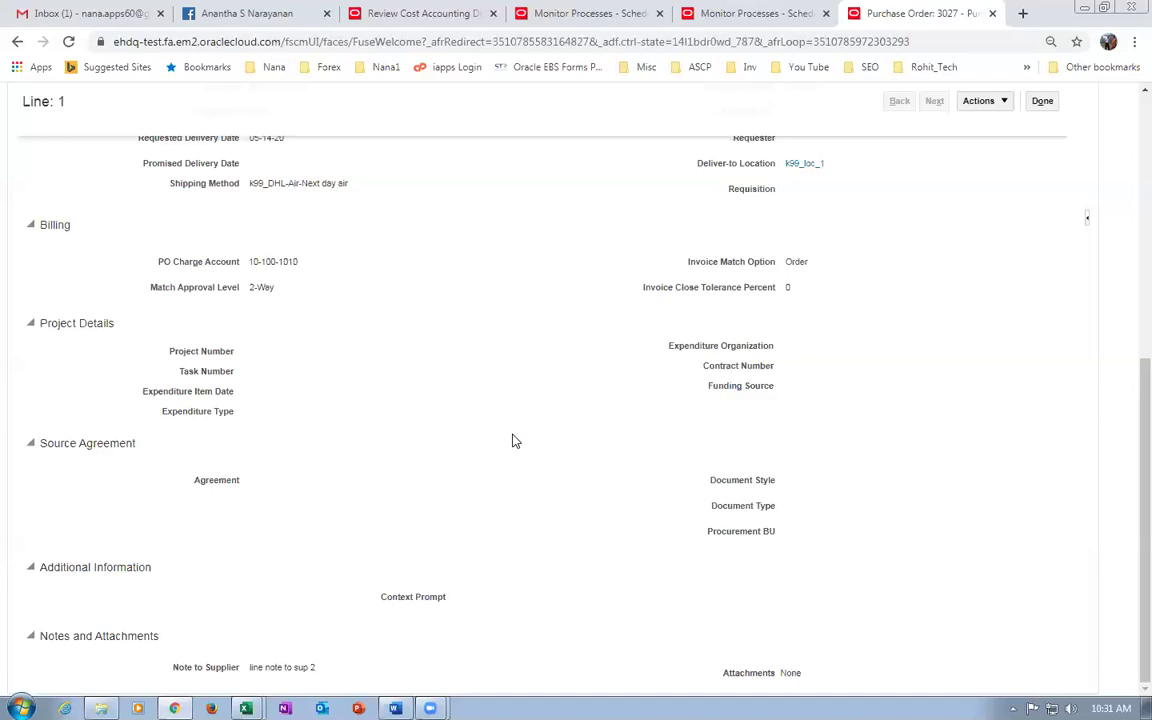
Leave purchase order 3027's line details and go back to its order header.
{"action": "scroll", "coordinate": [466, 392], "scroll_direction": "up", "scroll_amount": 10}
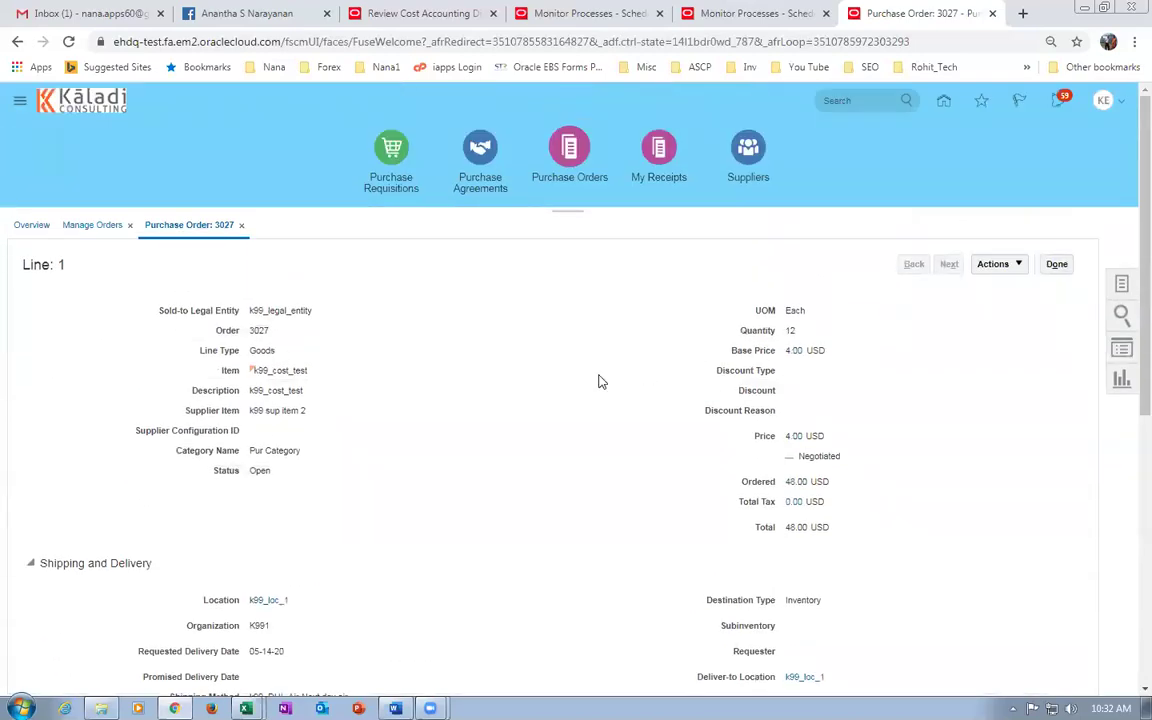
{"action": "scroll", "coordinate": [545, 406], "scroll_direction": "down", "scroll_amount": 3}
{"action": "scroll", "coordinate": [553, 407], "scroll_direction": "up", "scroll_amount": 3}
{"action": "left_click", "coordinate": [1056, 264]}
Review PO 3027's header and lines, then close it to return to Manage Orders.
{"action": "scroll", "coordinate": [446, 396], "scroll_direction": "down", "scroll_amount": 1}
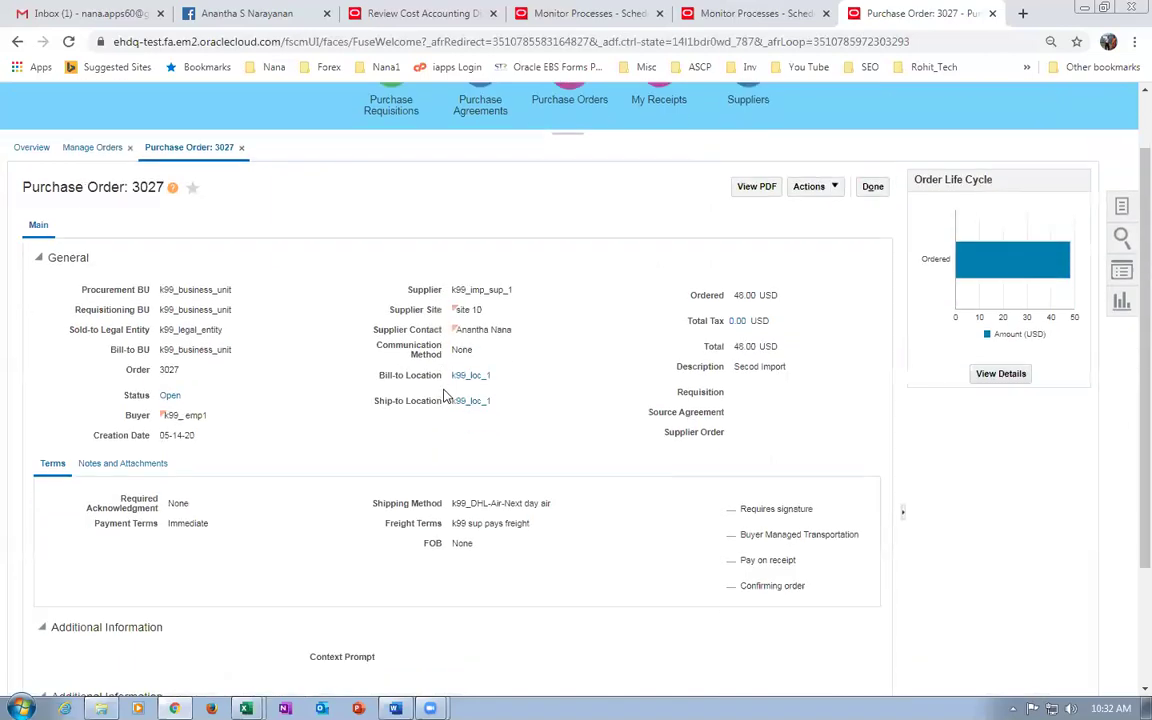
{"action": "scroll", "coordinate": [445, 396], "scroll_direction": "down", "scroll_amount": 2}
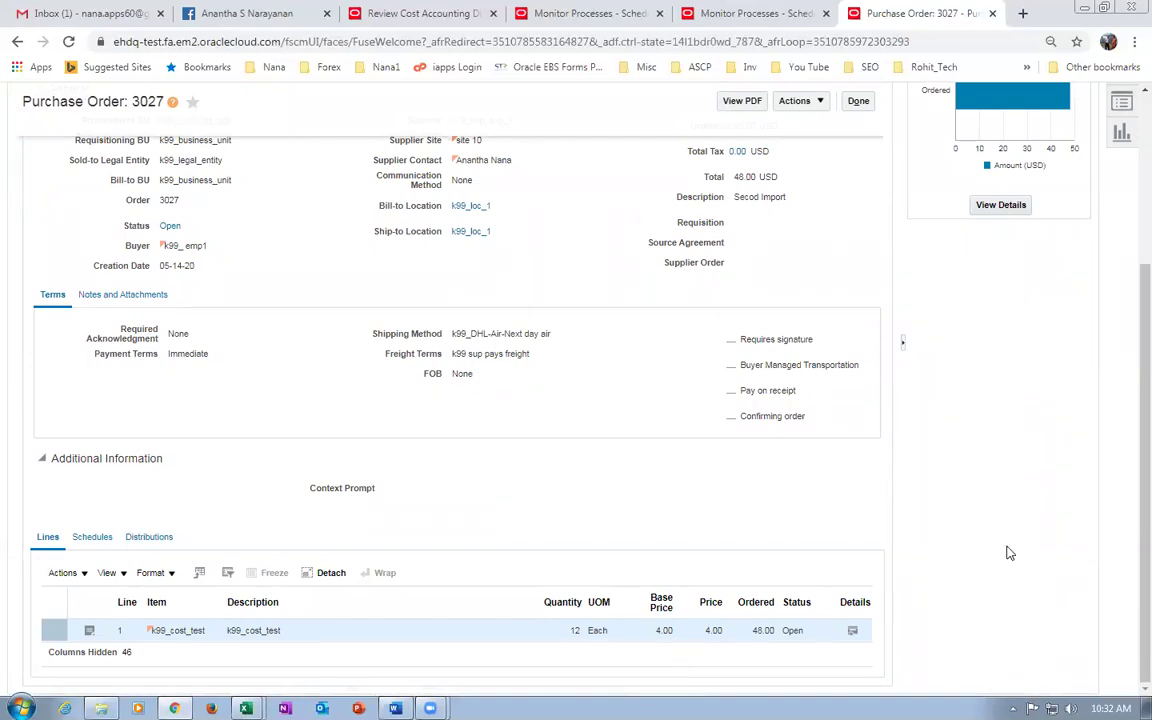
{"action": "scroll", "coordinate": [1008, 553], "scroll_direction": "up", "scroll_amount": 3}
{"action": "left_click", "coordinate": [871, 264]}
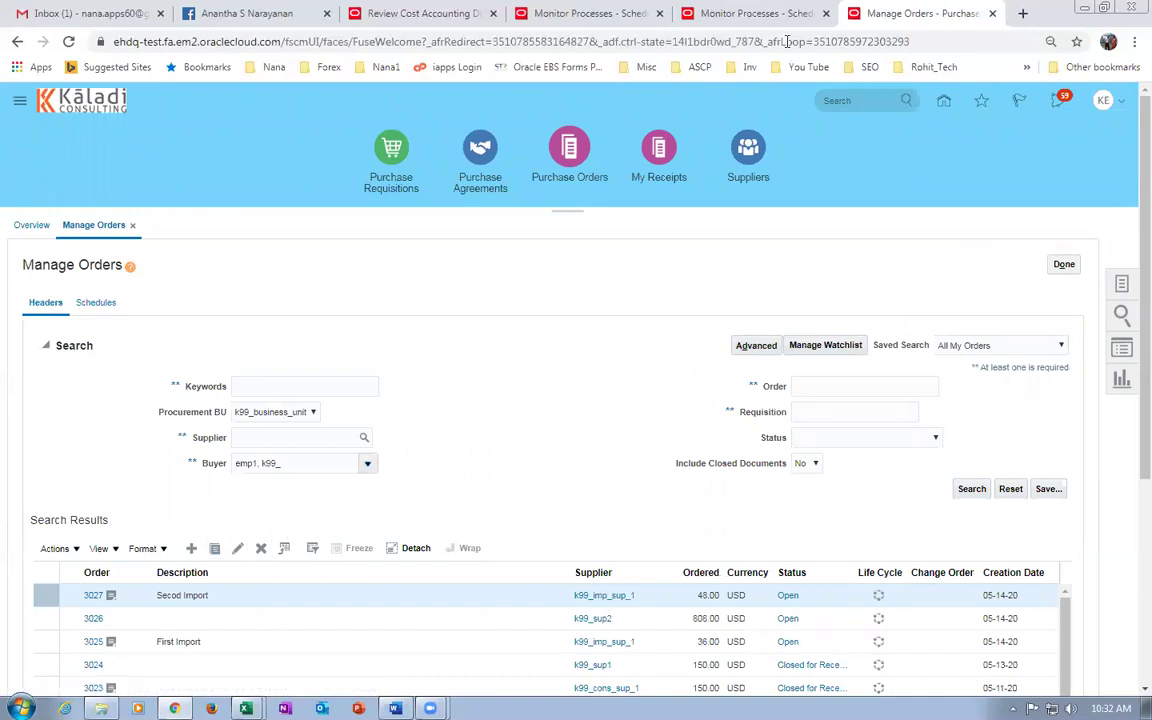
Load docs.oracle.com in a new browser tab.
{"action": "key", "text": "ctrl+t"}
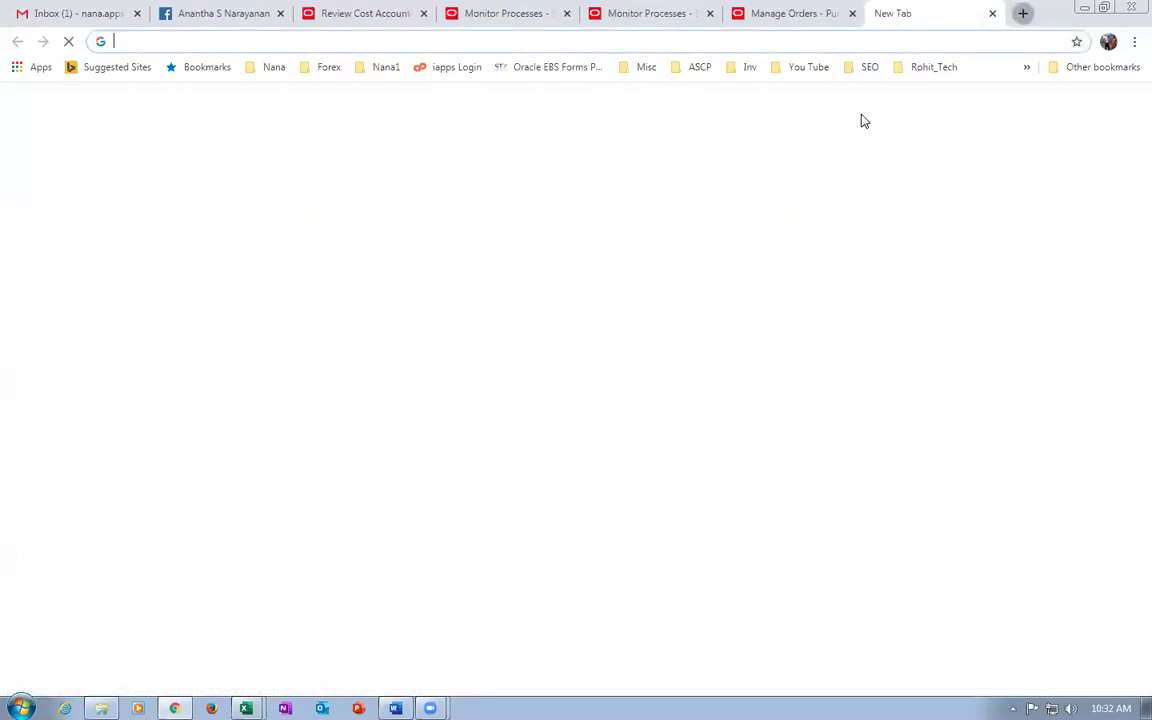
{"action": "type", "text": "docs.oracle.com"}
{"action": "key", "text": "Return"}
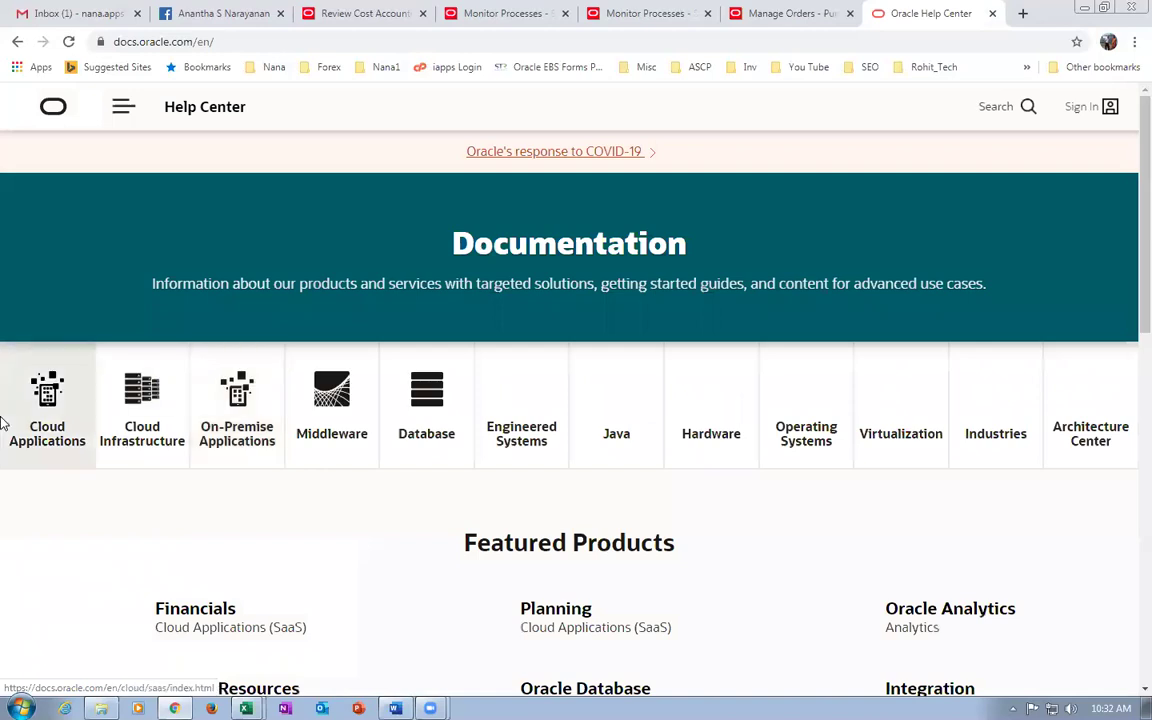
Browse Cloud Applications > Procurement > 20B books and open the File-Based Data Import guide.
{"action": "left_click", "coordinate": [33, 425]}
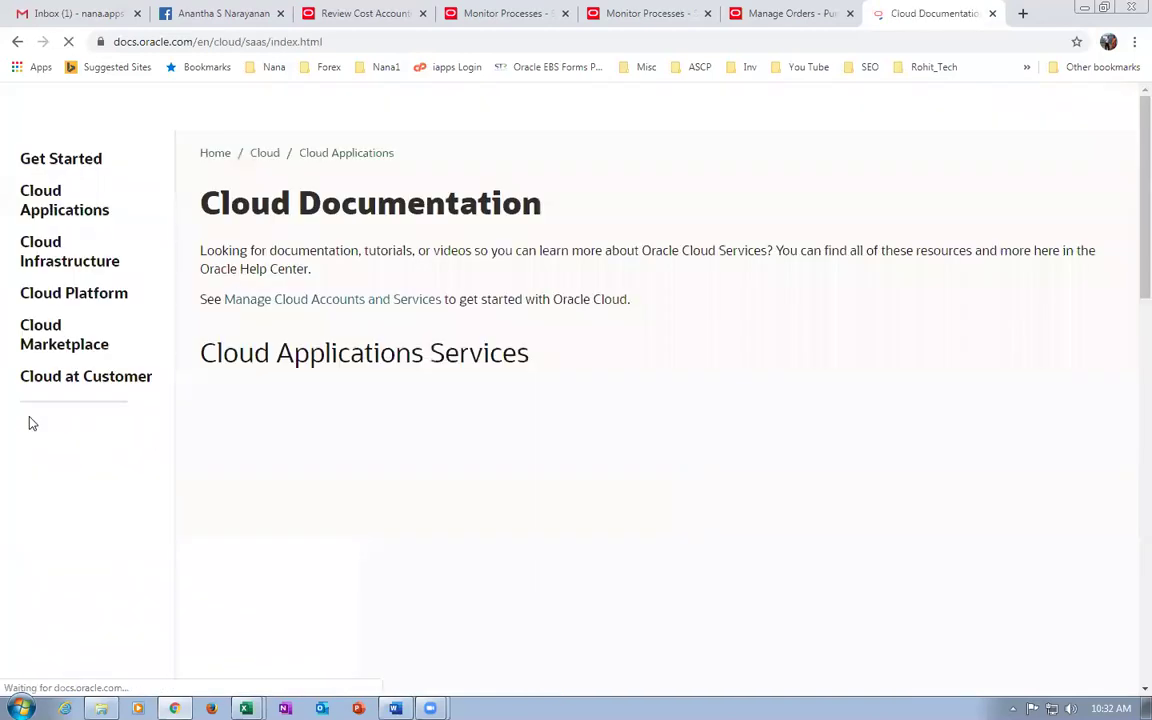
{"action": "scroll", "coordinate": [740, 527], "scroll_direction": "down", "scroll_amount": 2}
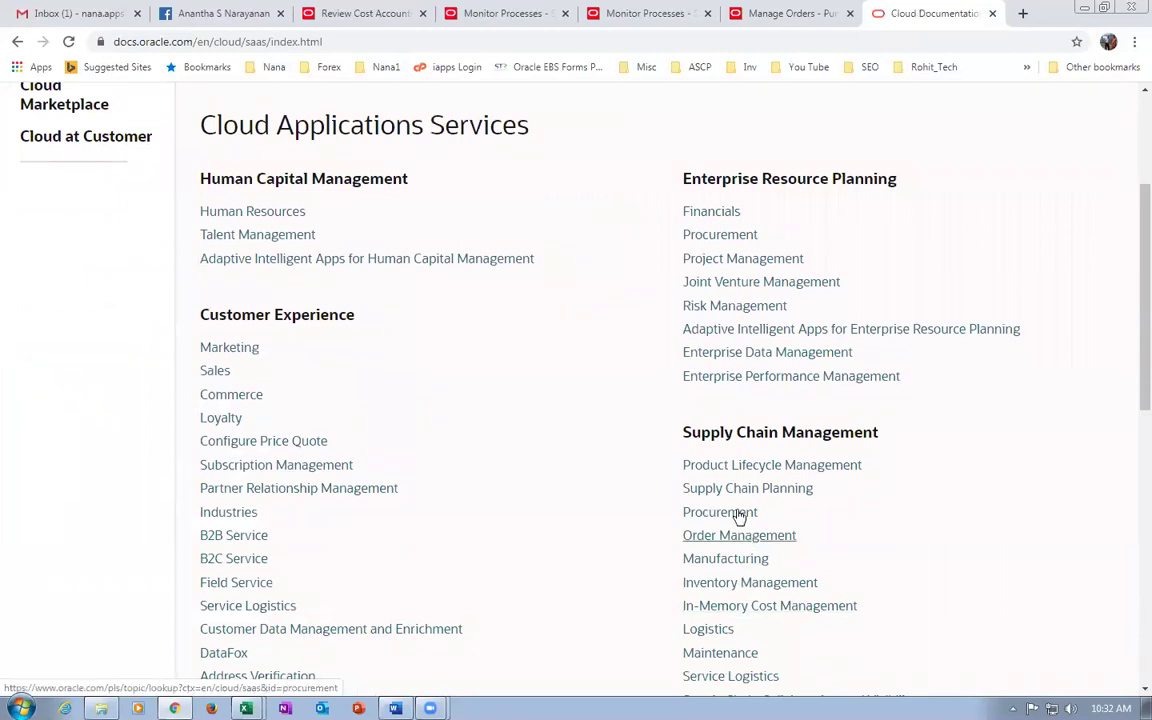
{"action": "left_click", "coordinate": [735, 511]}
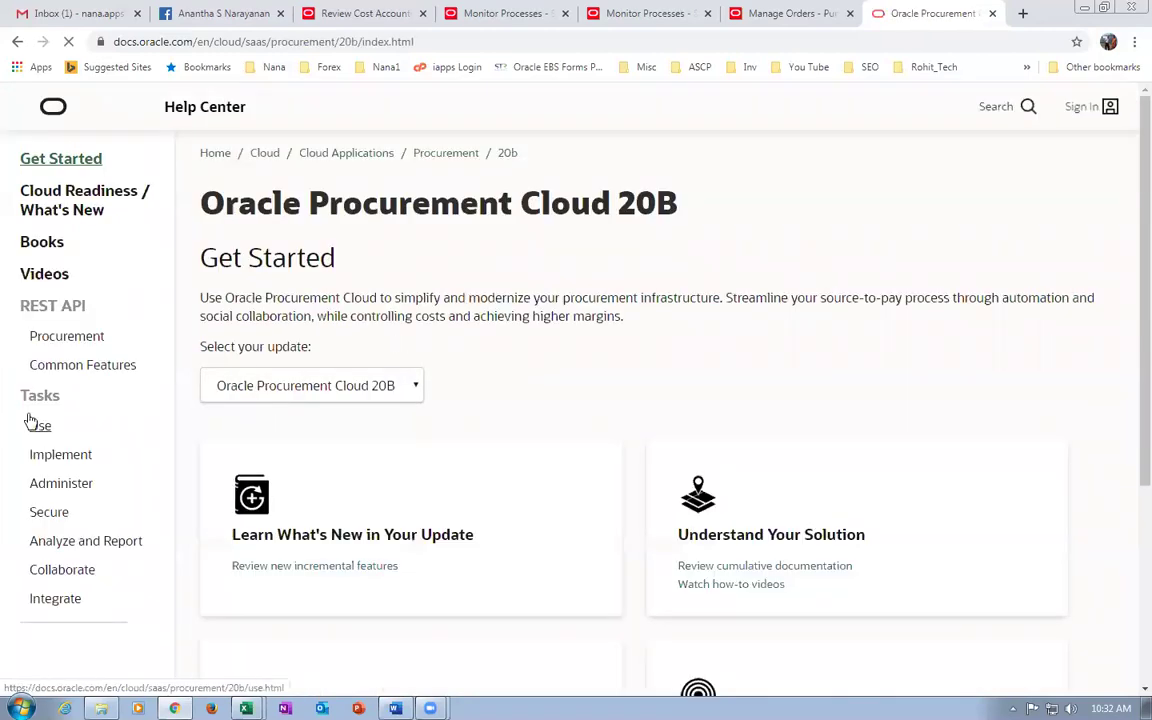
{"action": "left_click", "coordinate": [38, 243]}
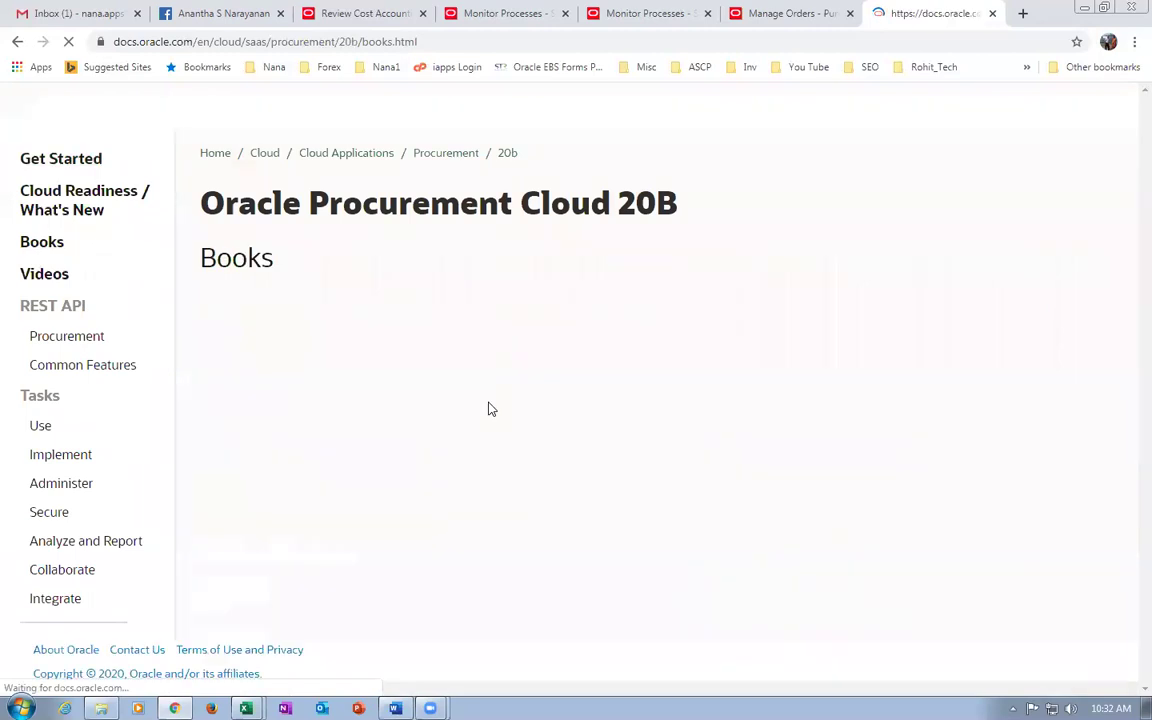
{"action": "scroll", "coordinate": [485, 412], "scroll_direction": "down", "scroll_amount": 13}
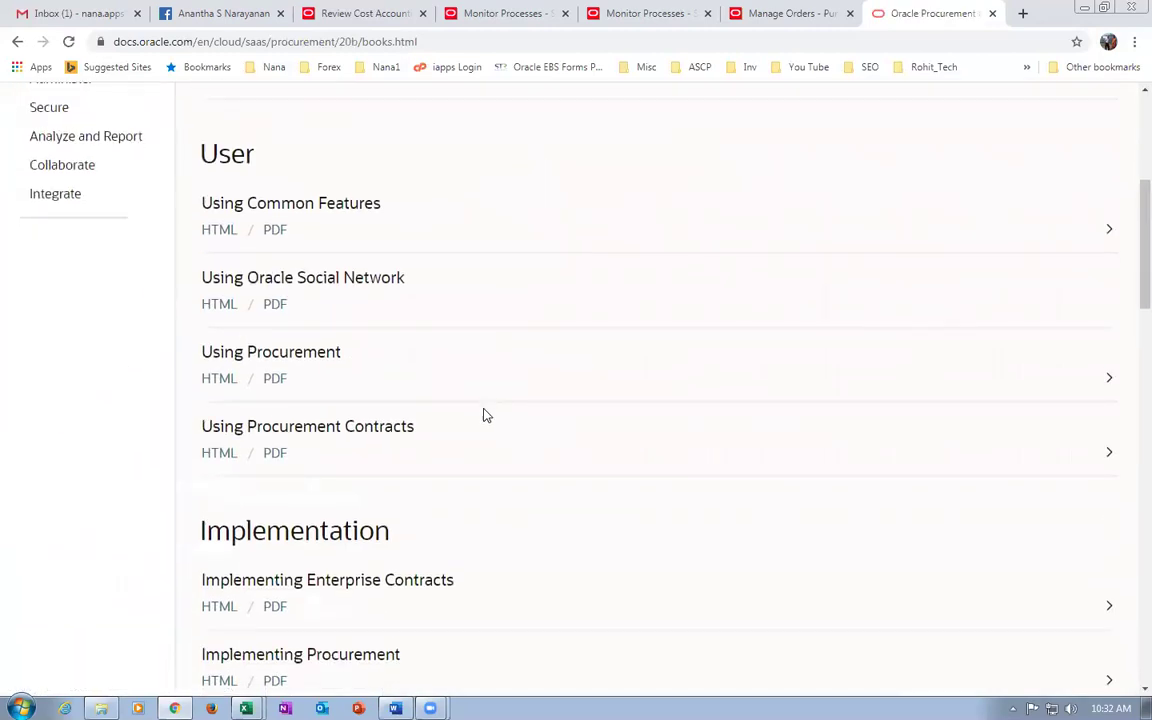
{"action": "scroll", "coordinate": [485, 414], "scroll_direction": "down", "scroll_amount": 7}
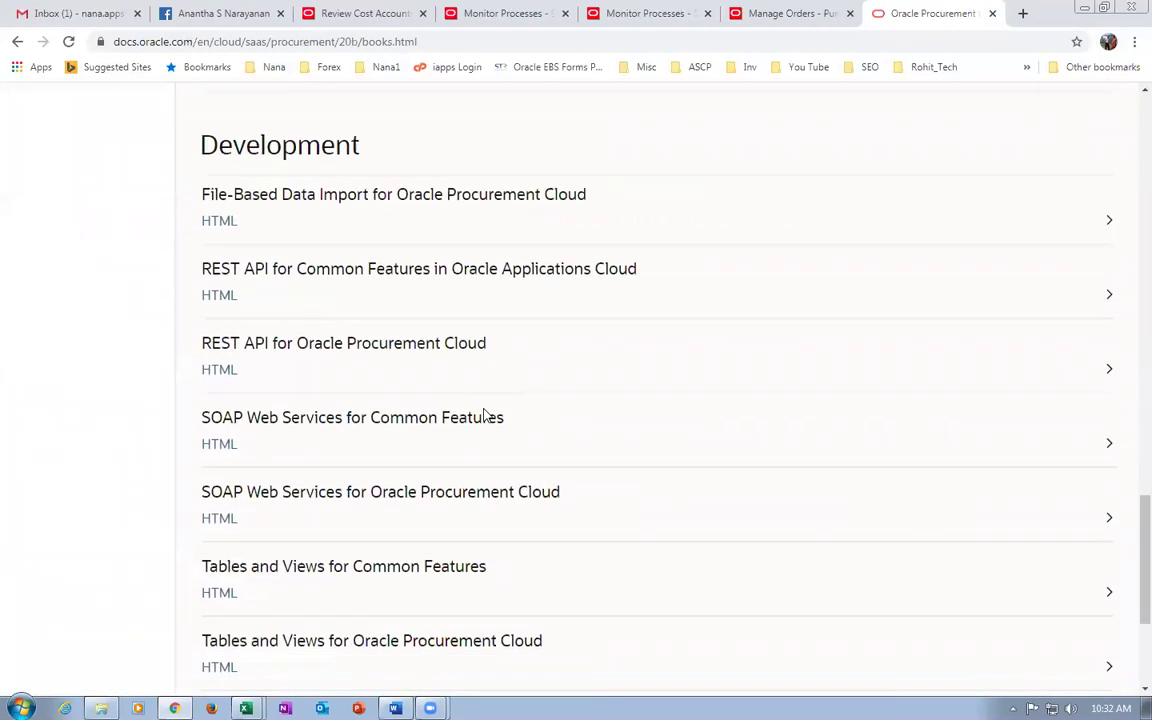
{"action": "left_click", "coordinate": [208, 222]}
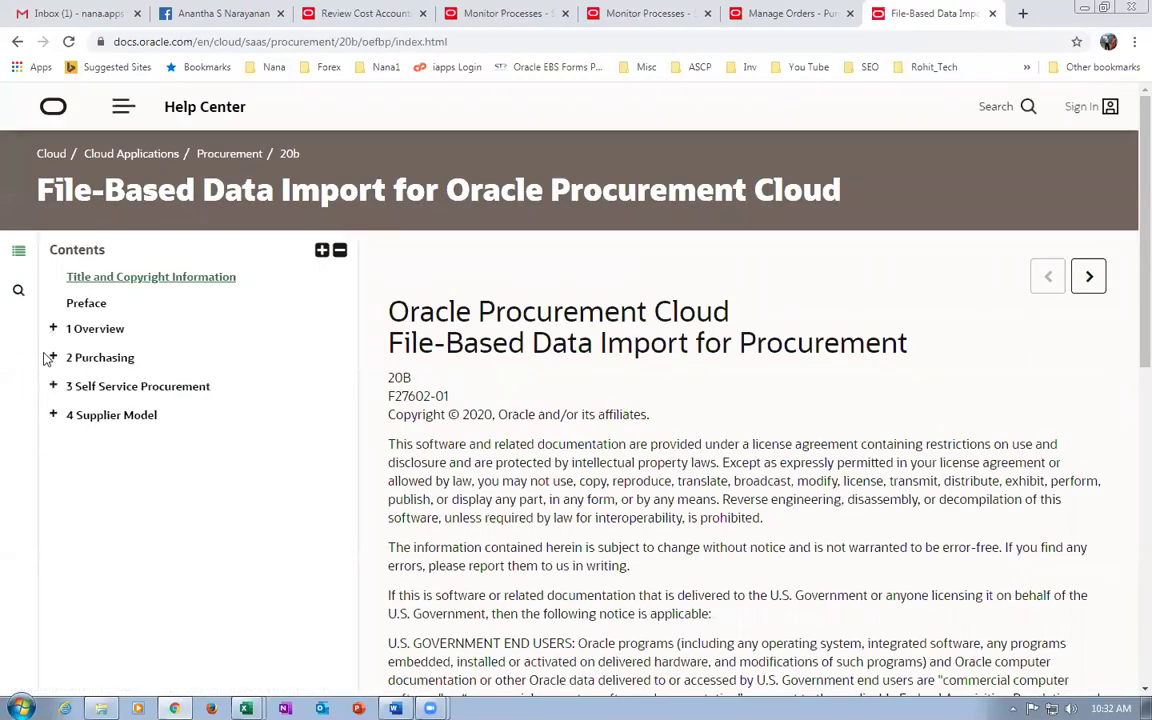
Expand the Purchasing, Self Service Procurement and Supplier Model chapters in the guide's contents.
{"action": "left_click", "coordinate": [53, 359]}
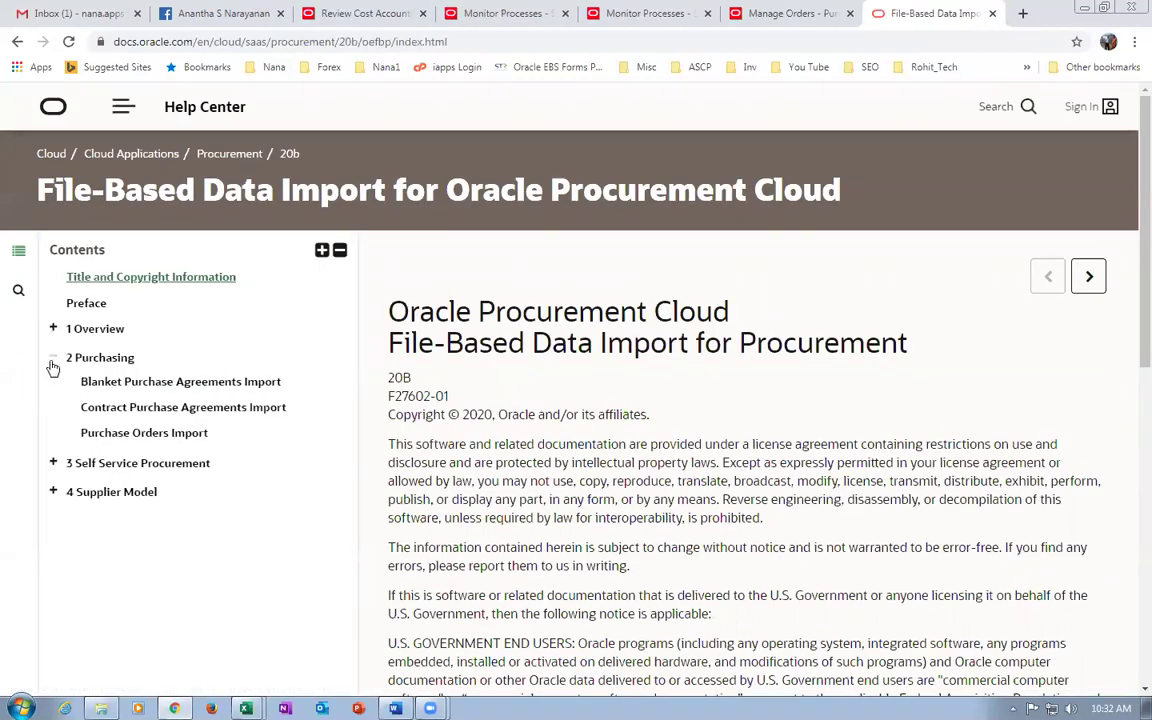
{"action": "left_click", "coordinate": [55, 464]}
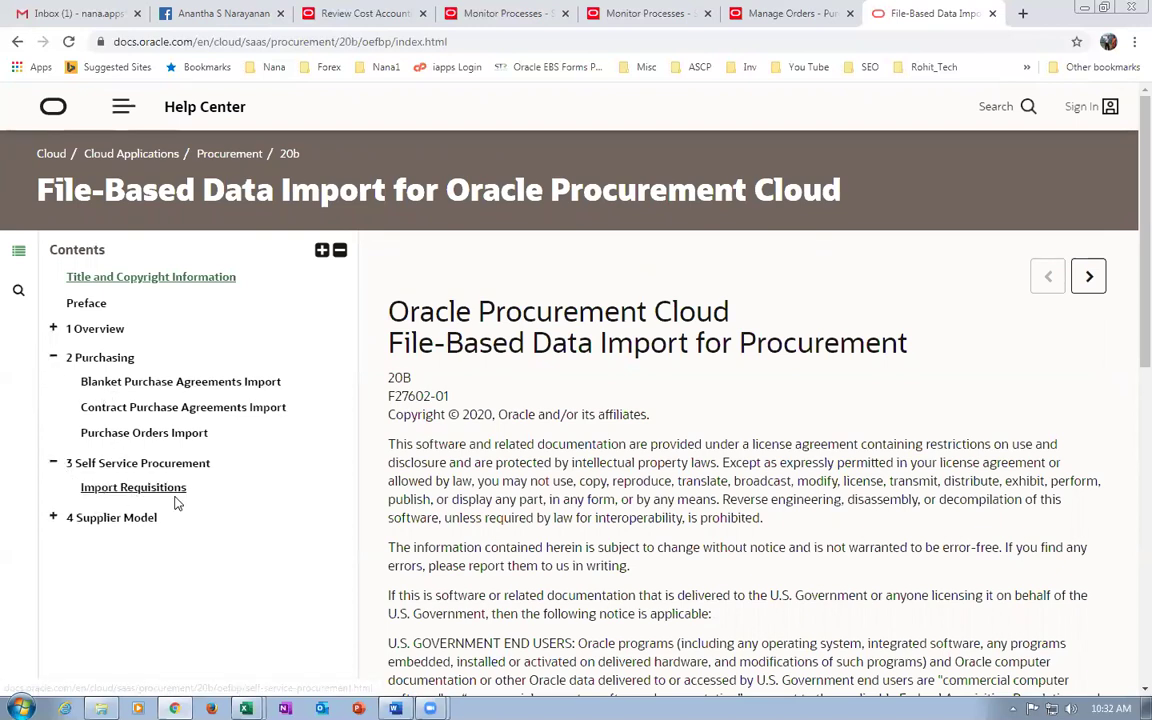
{"action": "left_click", "coordinate": [53, 518]}
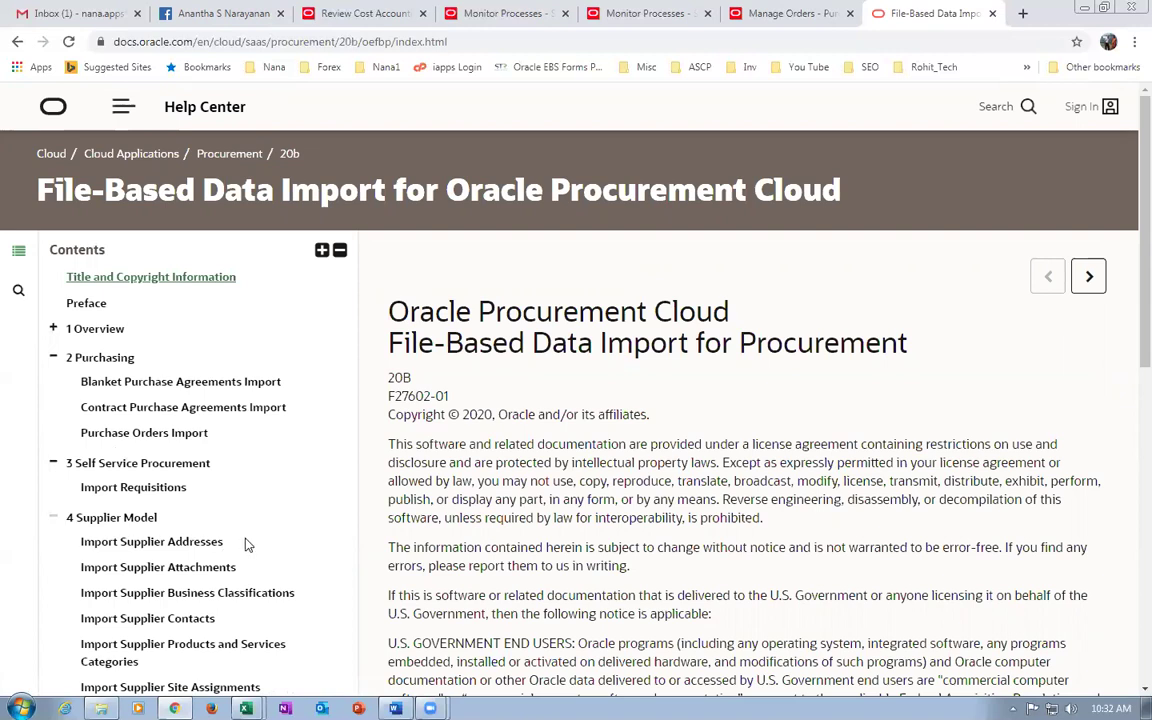
{"action": "scroll", "coordinate": [244, 545], "scroll_direction": "down", "scroll_amount": 2}
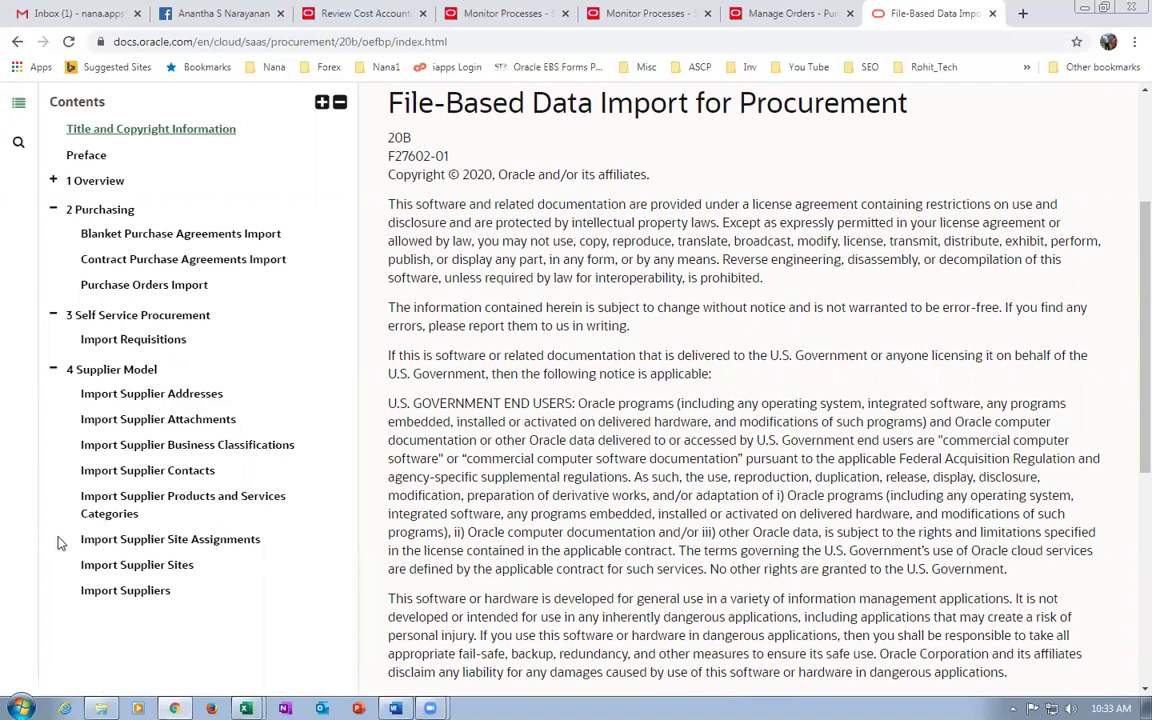
Download SupplierImportTemplate.xlsm from Import Suppliers into the PO Import folder.
{"action": "left_click", "coordinate": [108, 597]}
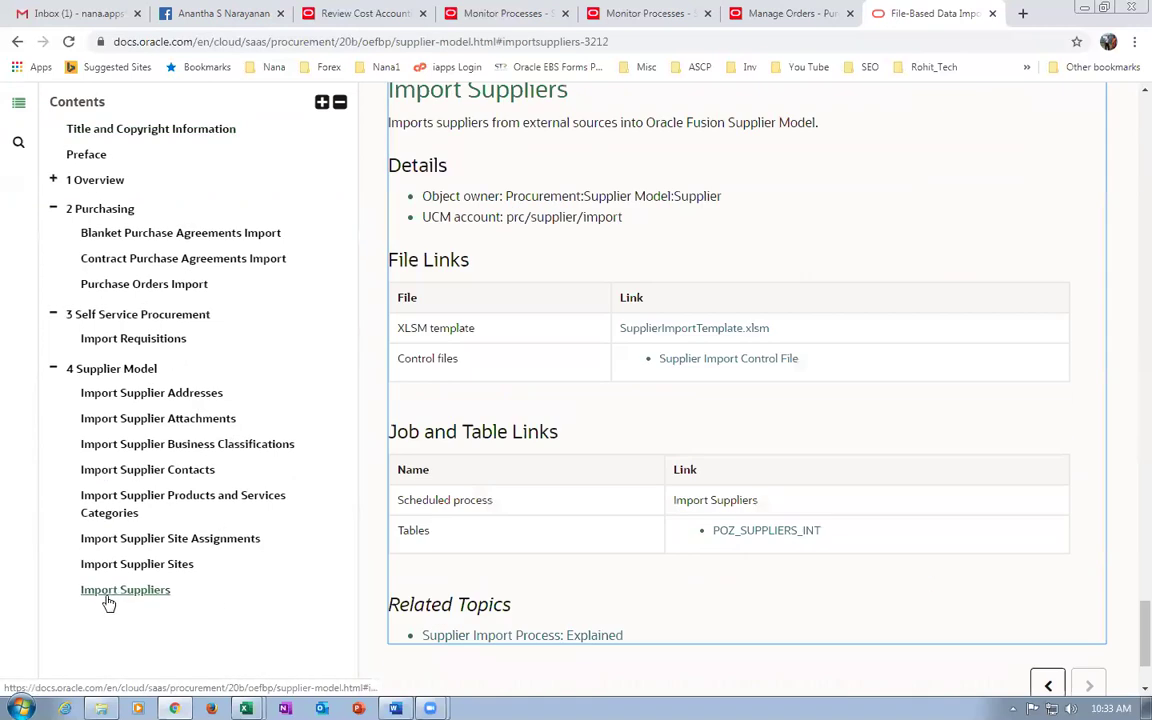
{"action": "left_click", "coordinate": [697, 330]}
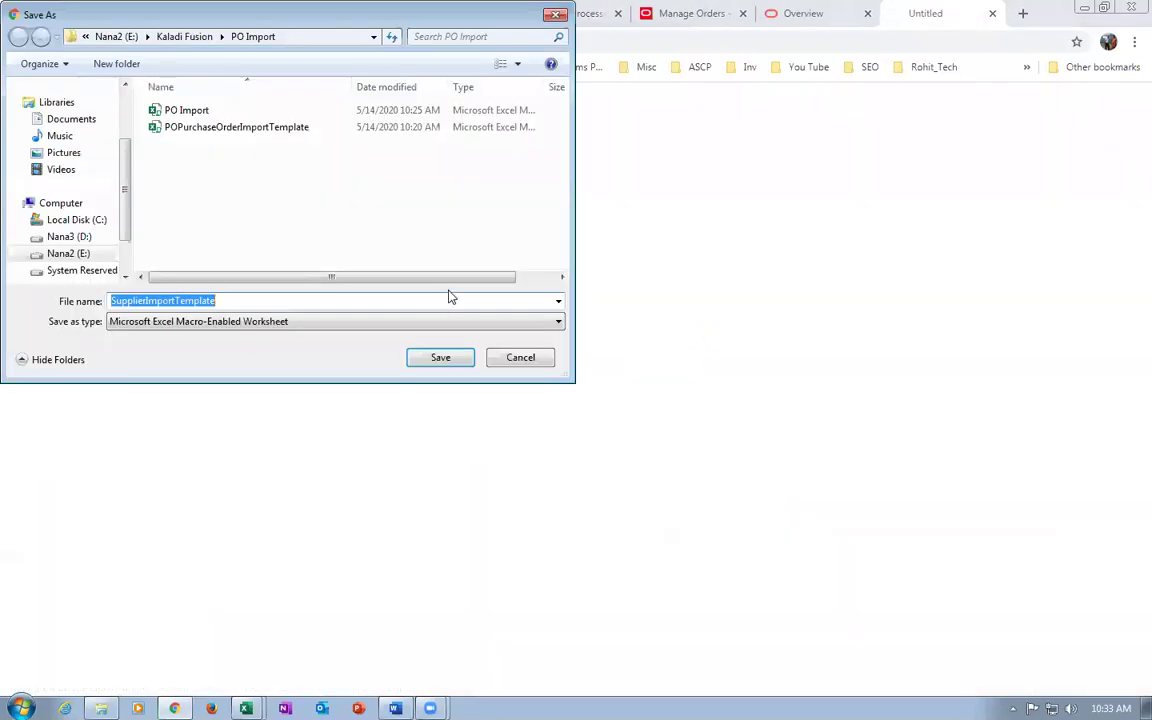
{"action": "left_click", "coordinate": [440, 357]}
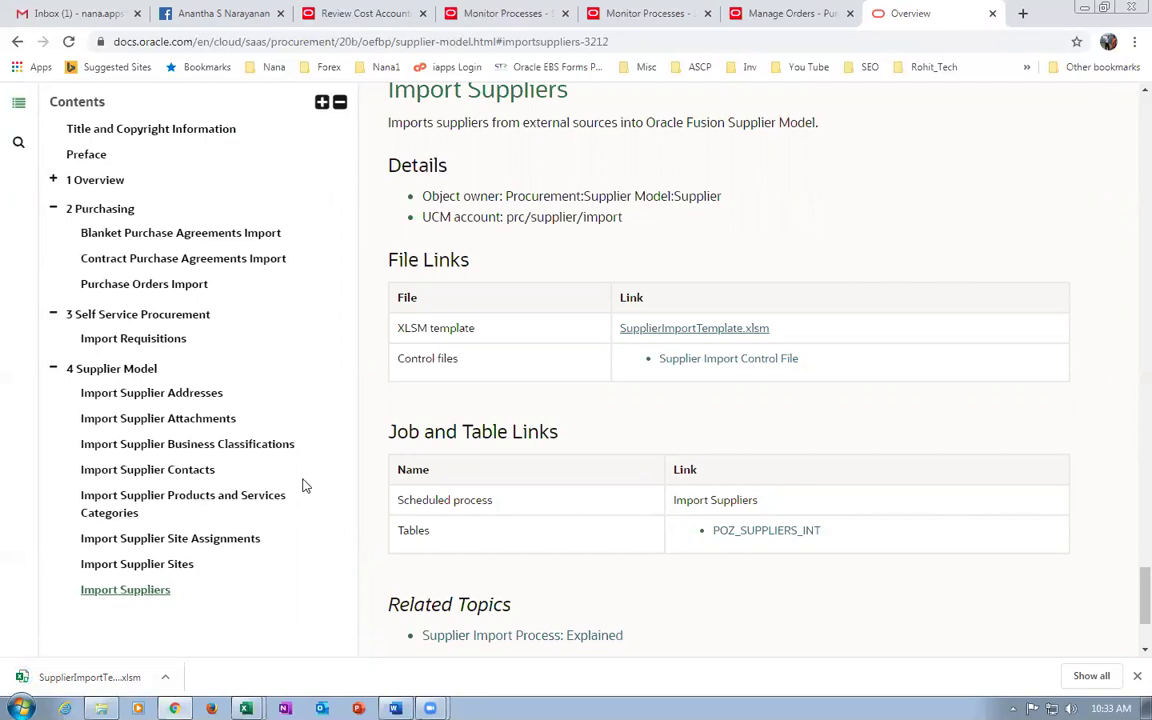
Save SupplierAddressImportTemplate, SupplierSiteImportTemplate and SupplierSiteAssignmentImportTemplate .xlsm files from their import sections.
{"action": "left_click", "coordinate": [156, 396]}
{"action": "left_click", "coordinate": [712, 334]}
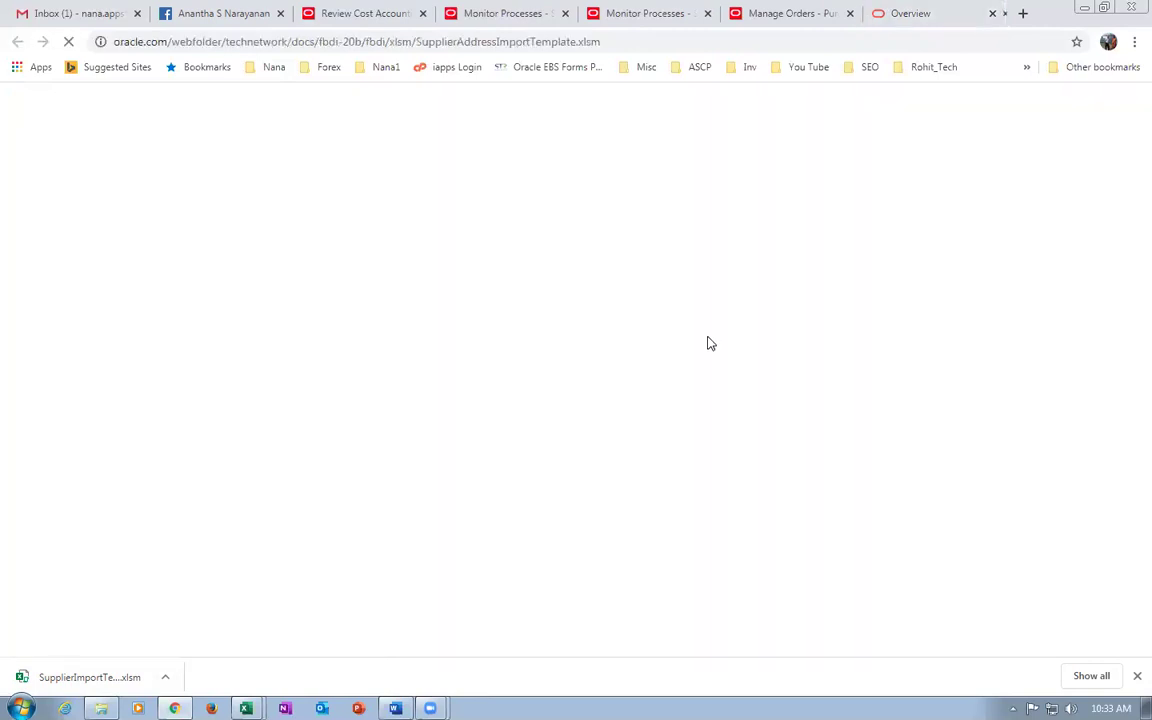
{"action": "left_click", "coordinate": [442, 357]}
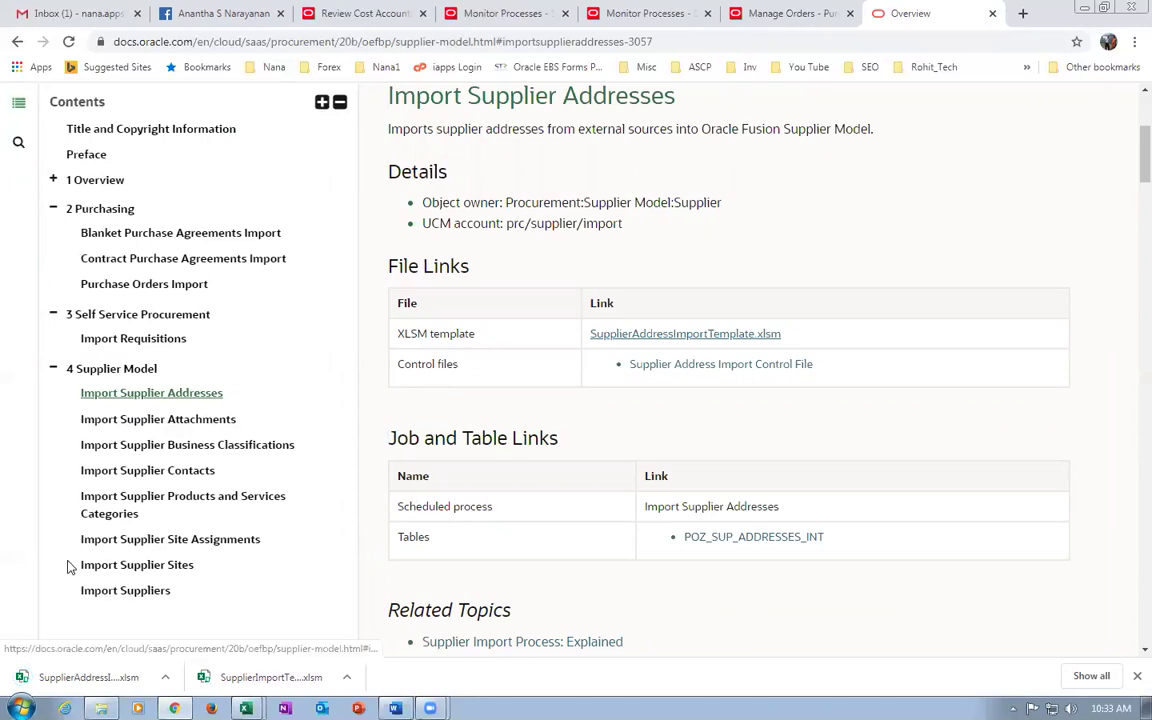
{"action": "left_click", "coordinate": [118, 565]}
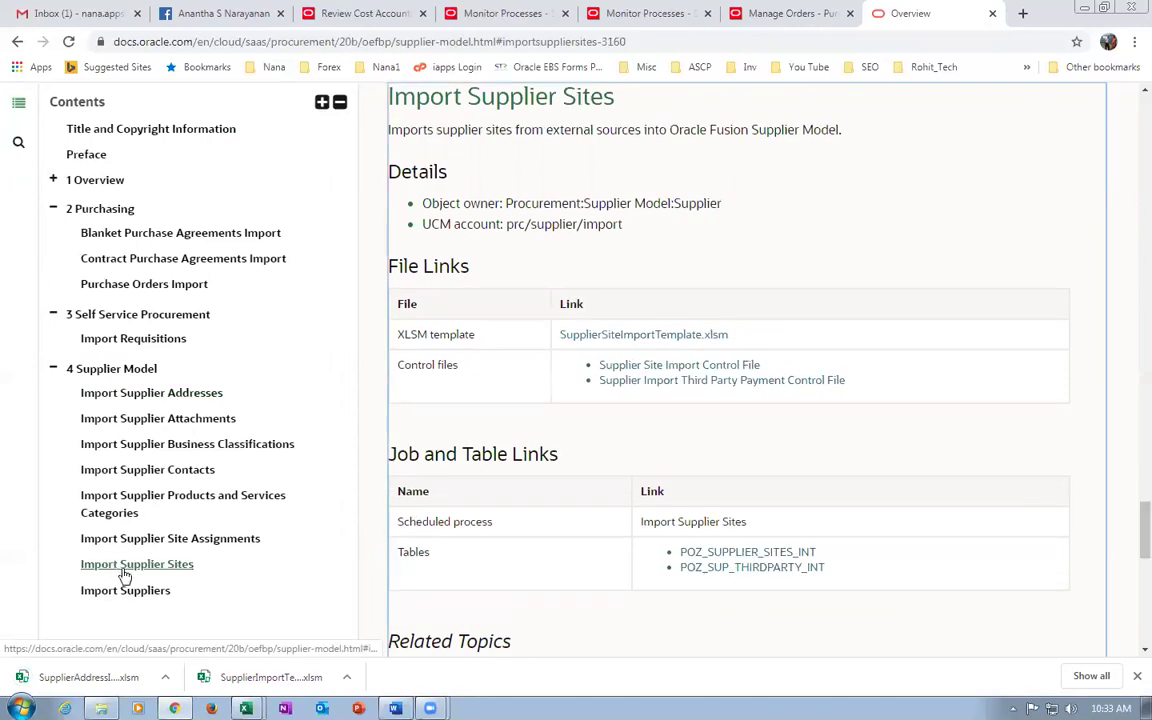
{"action": "left_click", "coordinate": [641, 335]}
{"action": "left_click", "coordinate": [450, 358]}
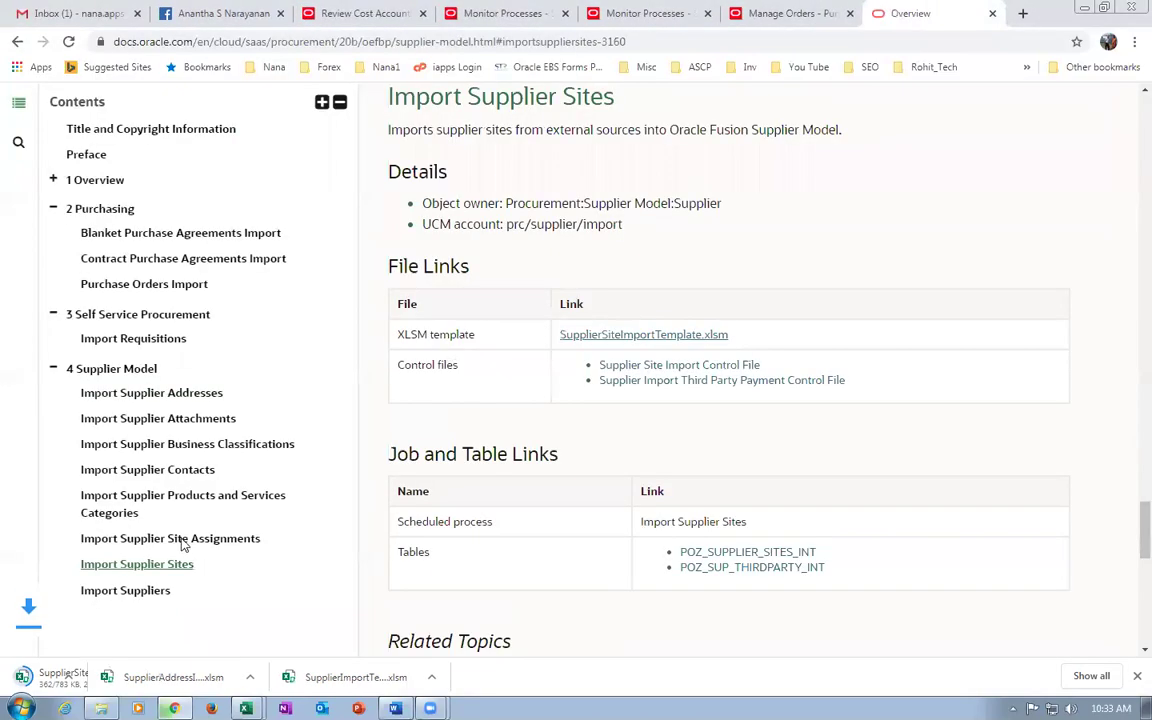
{"action": "left_click", "coordinate": [170, 540]}
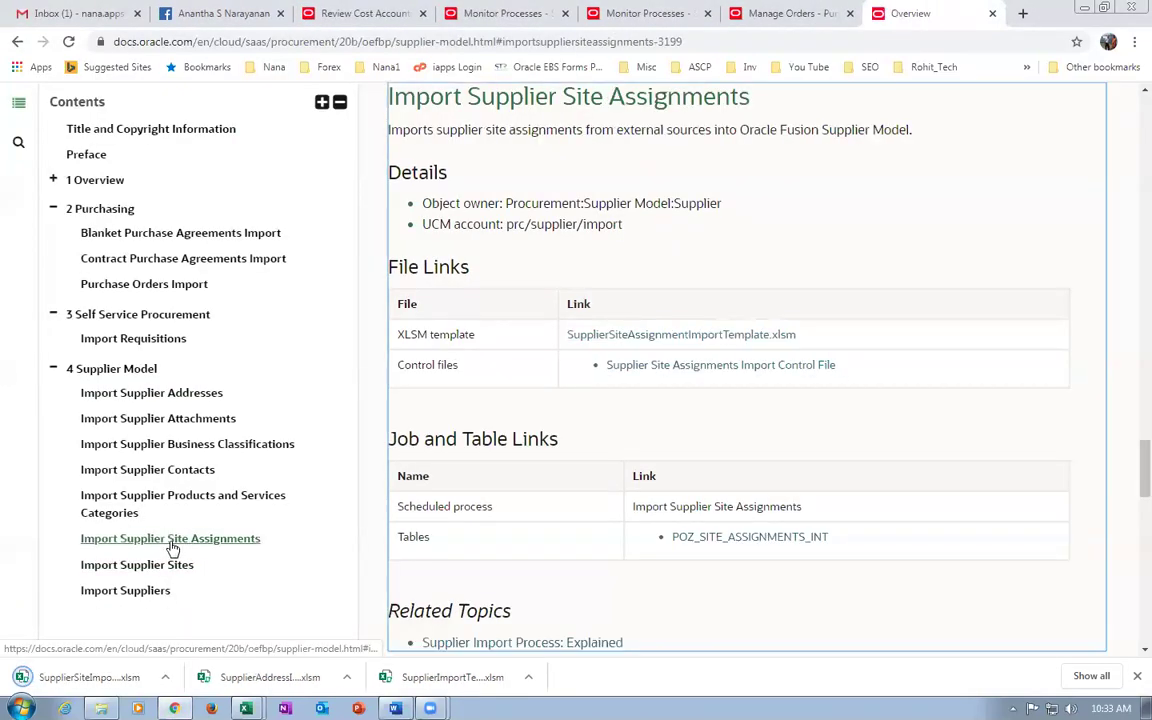
{"action": "left_click", "coordinate": [665, 337]}
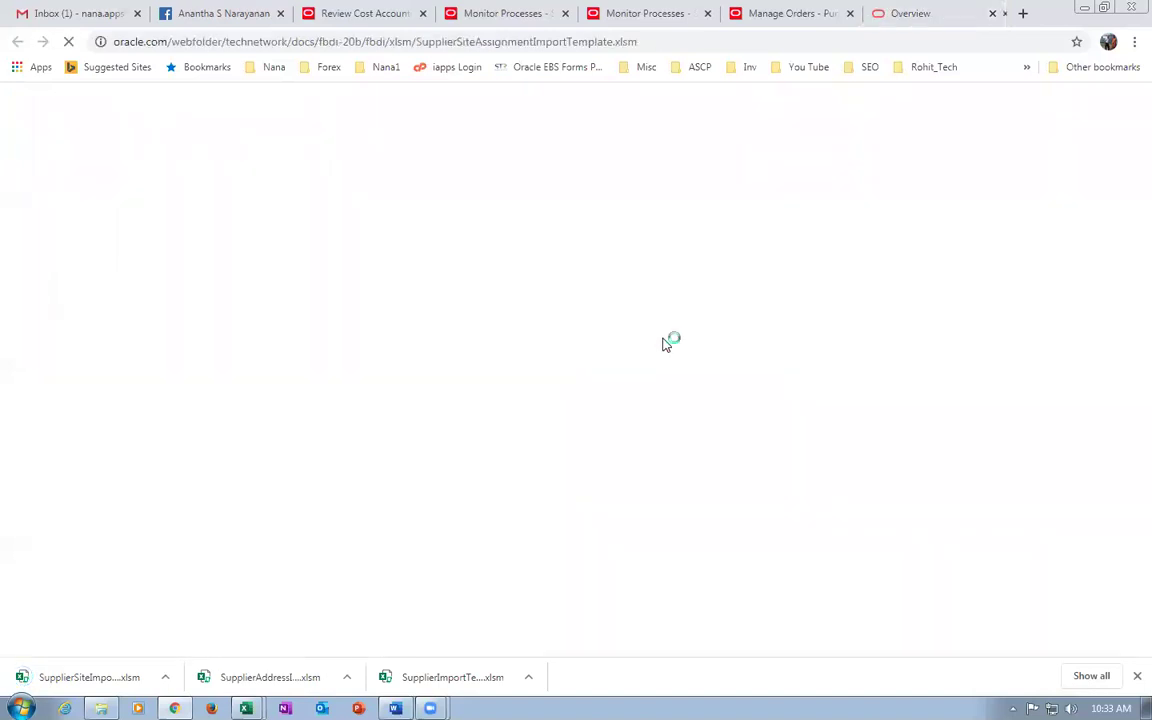
{"action": "left_click", "coordinate": [441, 358]}
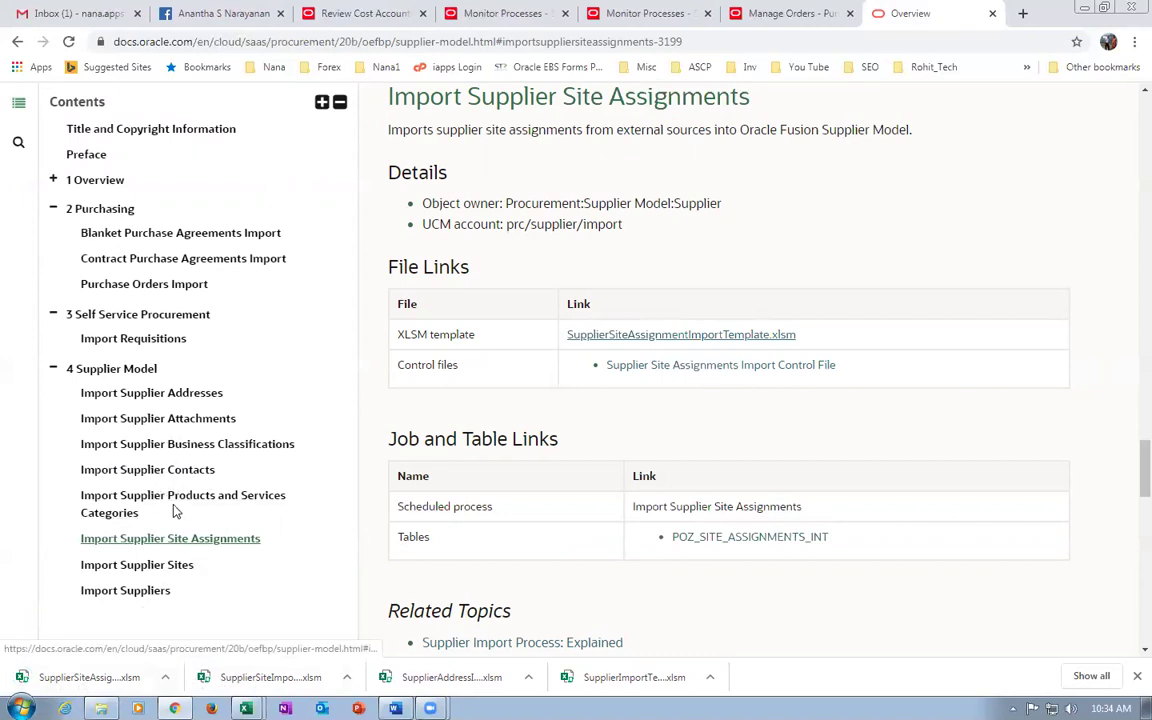
Close the documentation tab and open SupplierImportTemplate from the PO Import folder in Excel.
{"action": "left_click", "coordinate": [992, 13]}
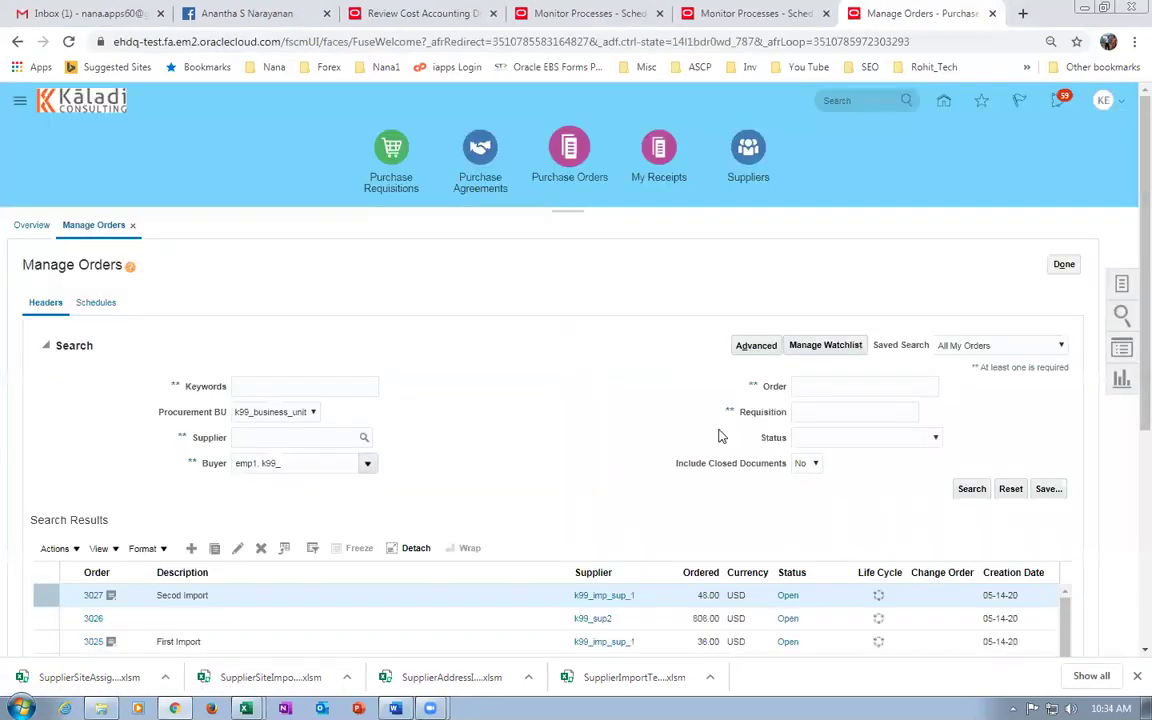
{"action": "left_click", "coordinate": [101, 708]}
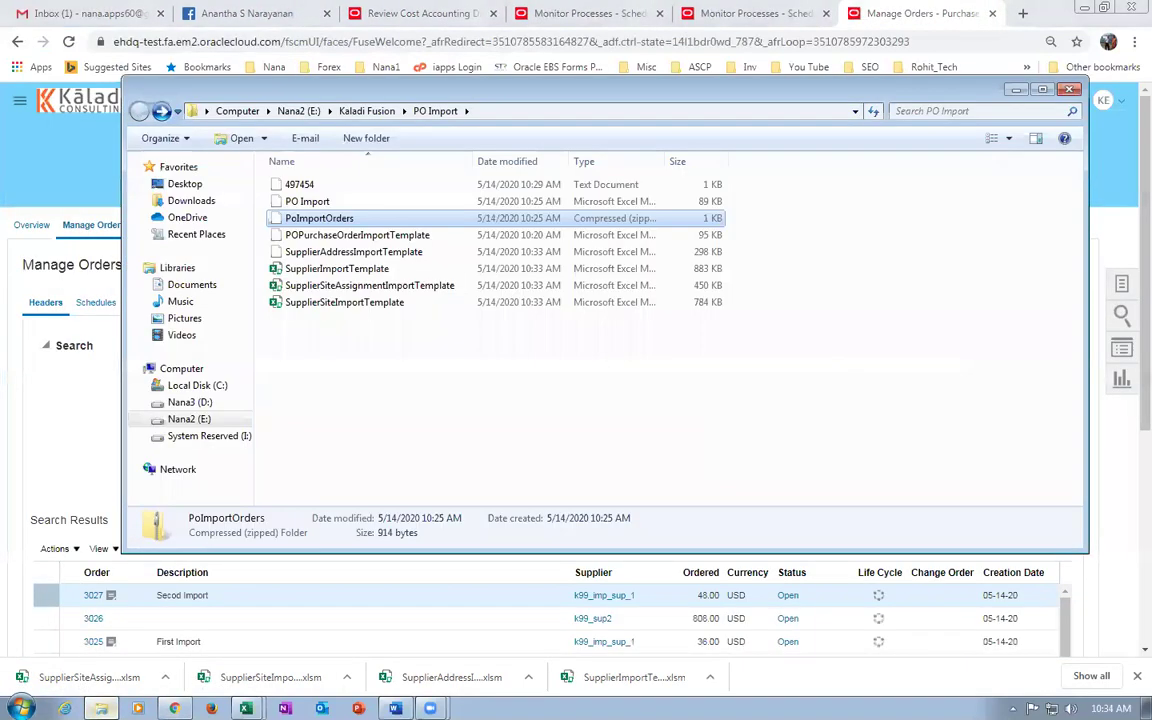
{"action": "left_click", "coordinate": [366, 392]}
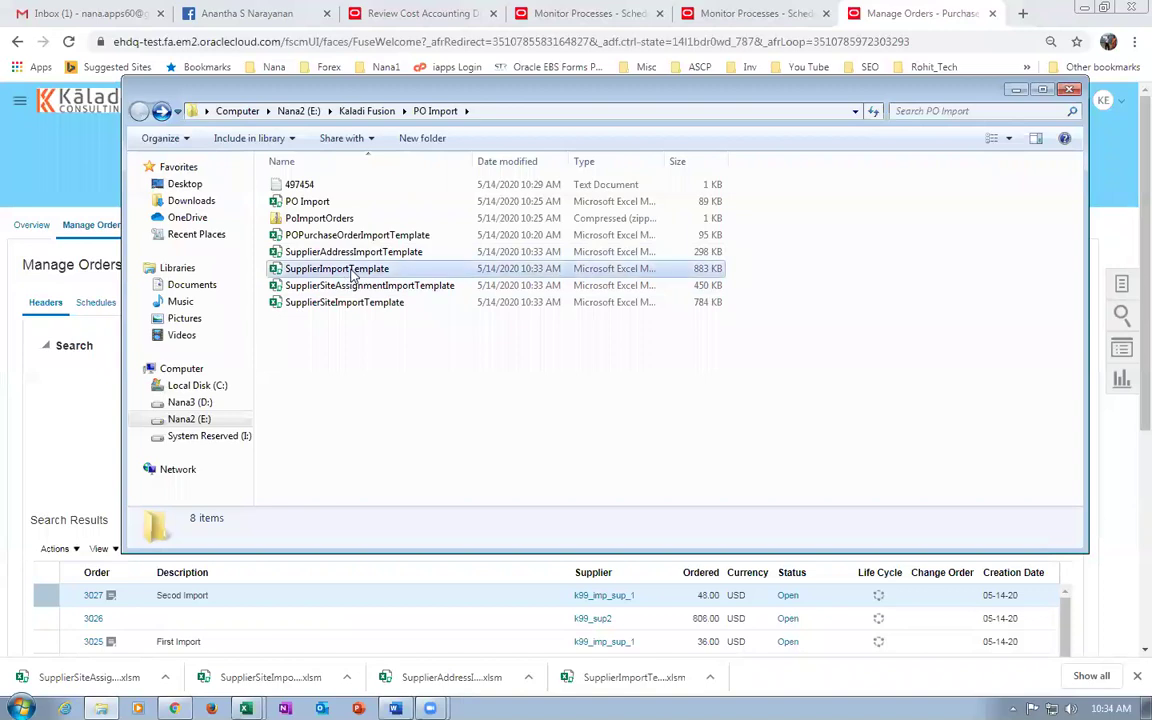
{"action": "left_click", "coordinate": [351, 270]}
{"action": "double_click", "coordinate": [351, 270]}
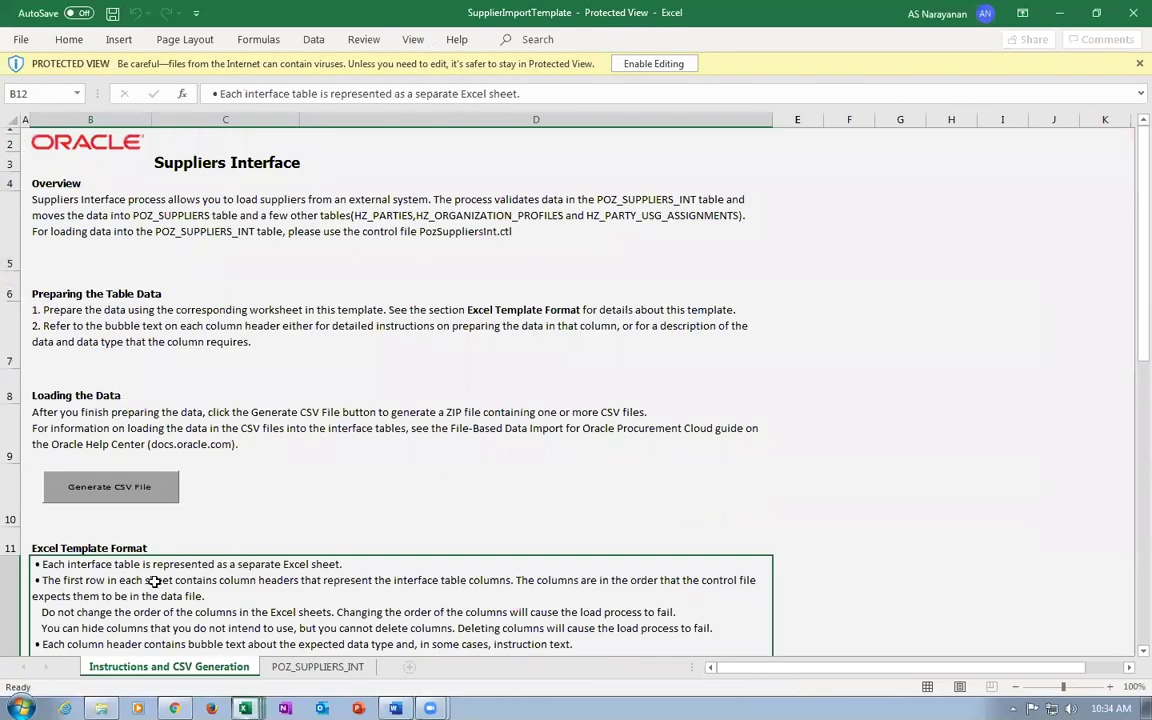
Enable editing and macros, then clear sample rows 6–24 on the POZ_SUPPLIERS_INT sheet.
{"action": "left_click", "coordinate": [660, 66]}
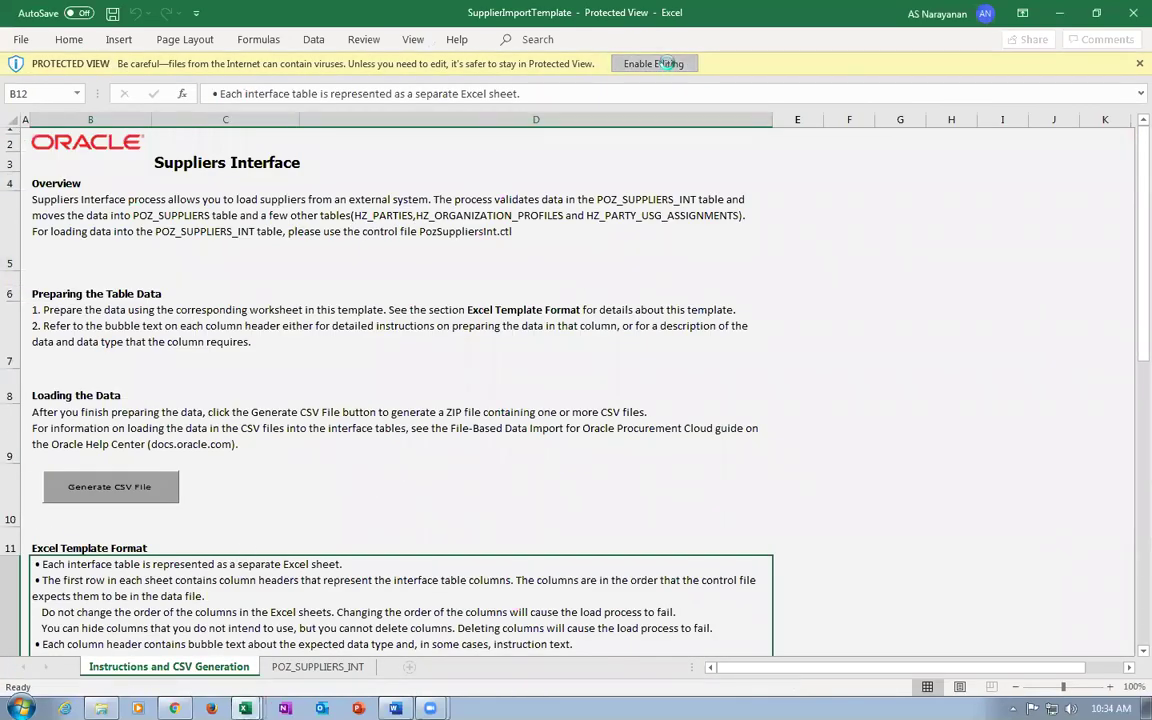
{"action": "left_click", "coordinate": [456, 143]}
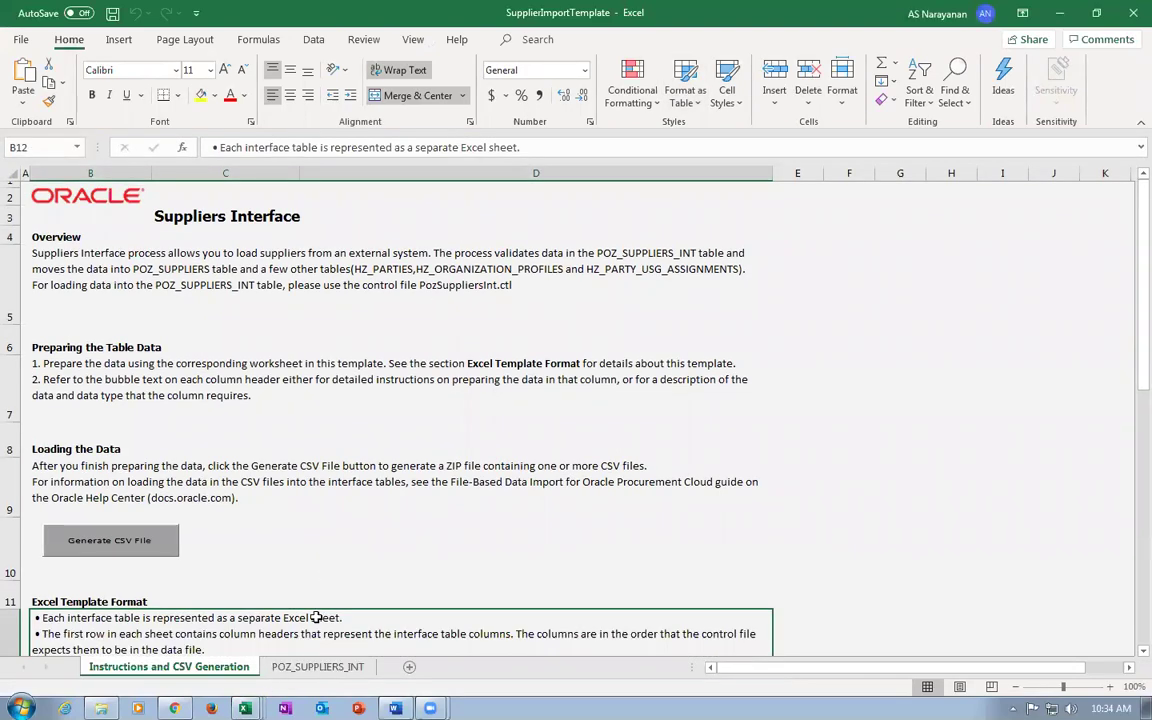
{"action": "left_click", "coordinate": [313, 670]}
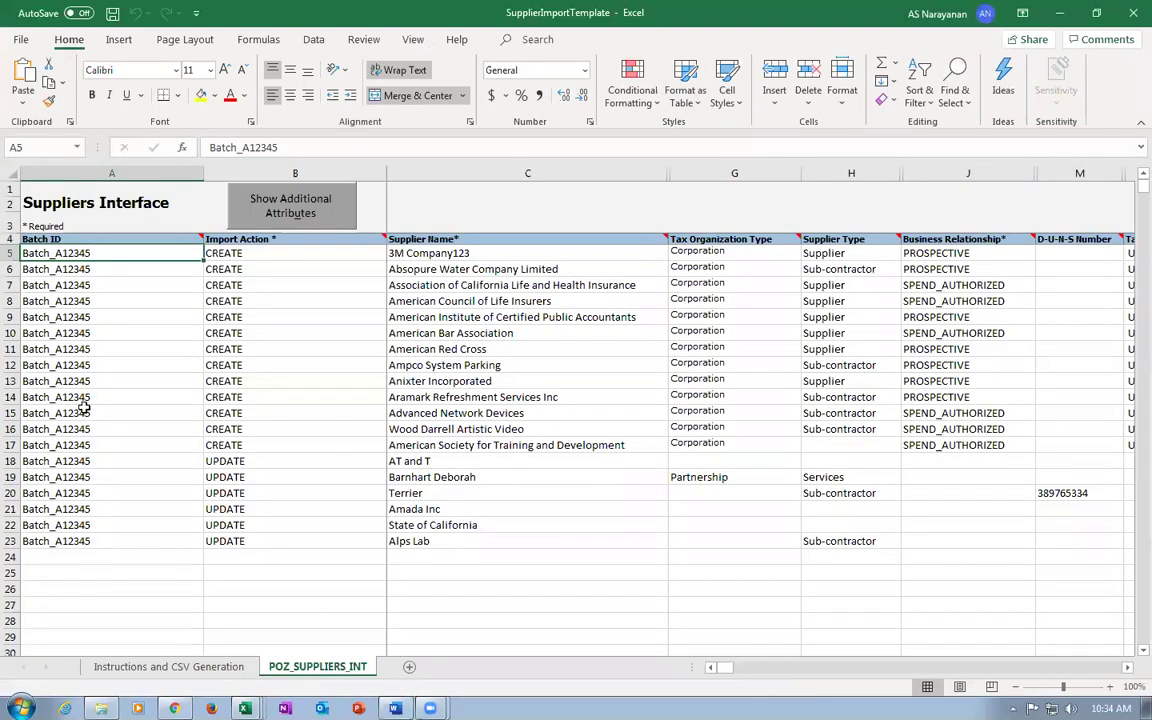
{"action": "left_click_drag", "start_coordinate": [9, 268], "coordinate": [48, 554]}
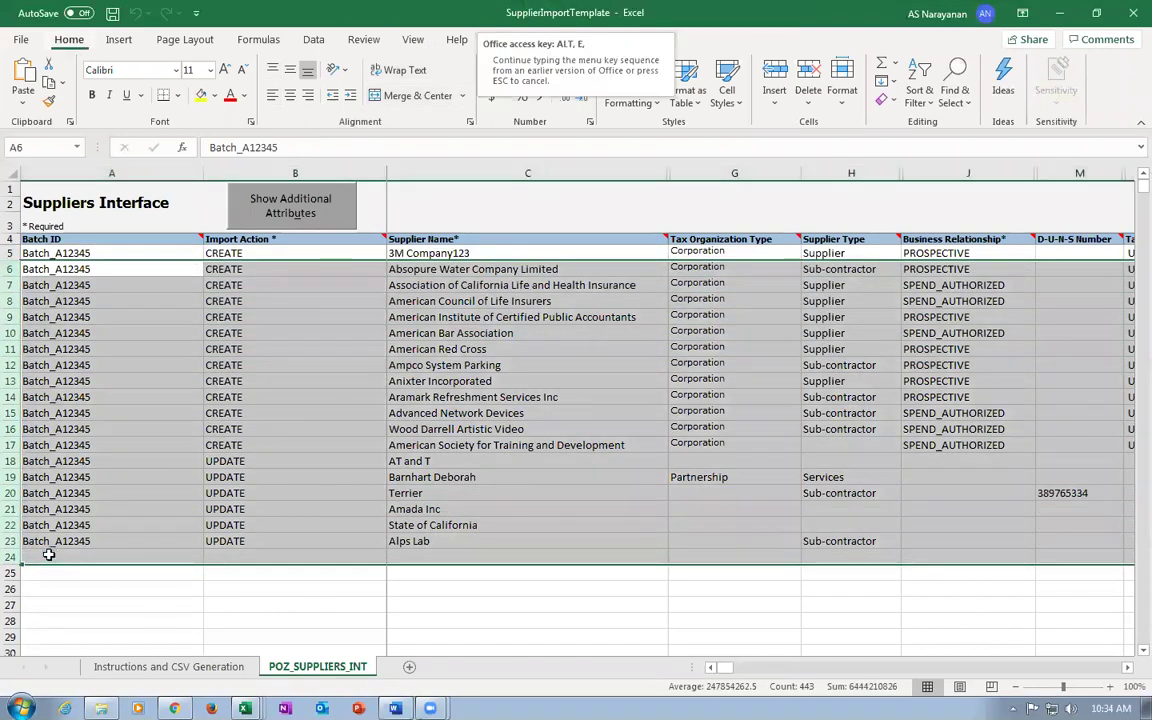
{"action": "key", "text": "Delete"}
Enter supplier name k99_imp_sup_3 in C5 and set Business Relationship J5 to SPEND_AUTHORIZED.
{"action": "left_click", "coordinate": [108, 252]}
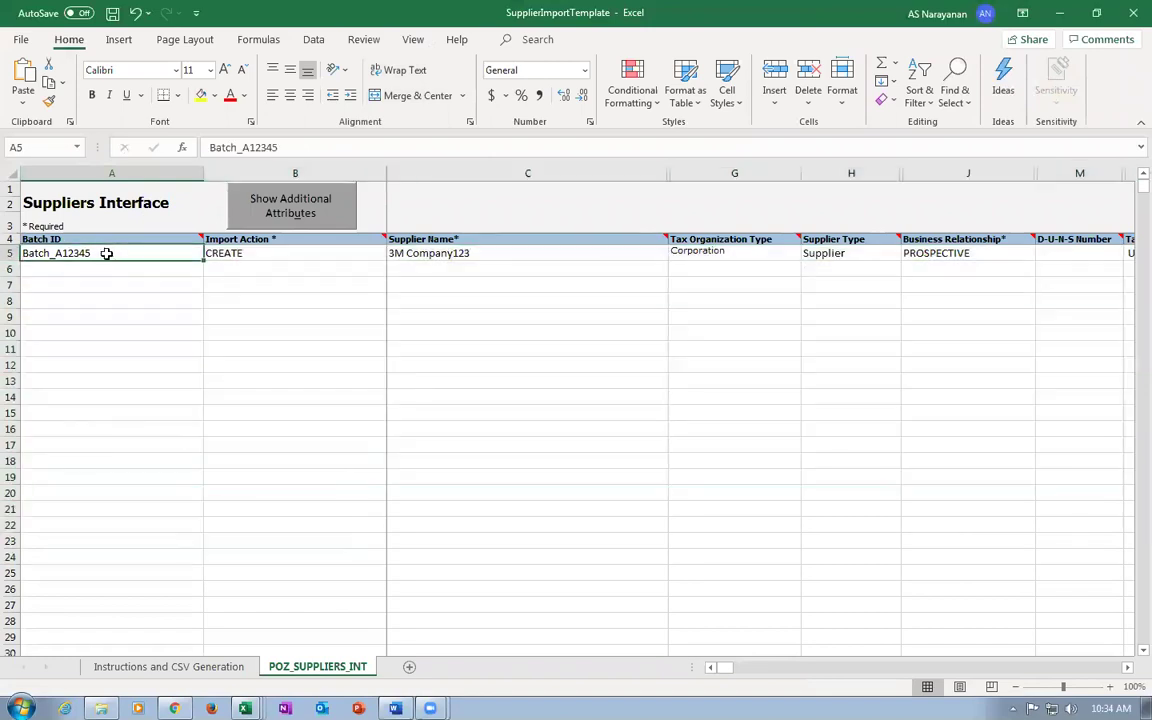
{"action": "left_click", "coordinate": [268, 254]}
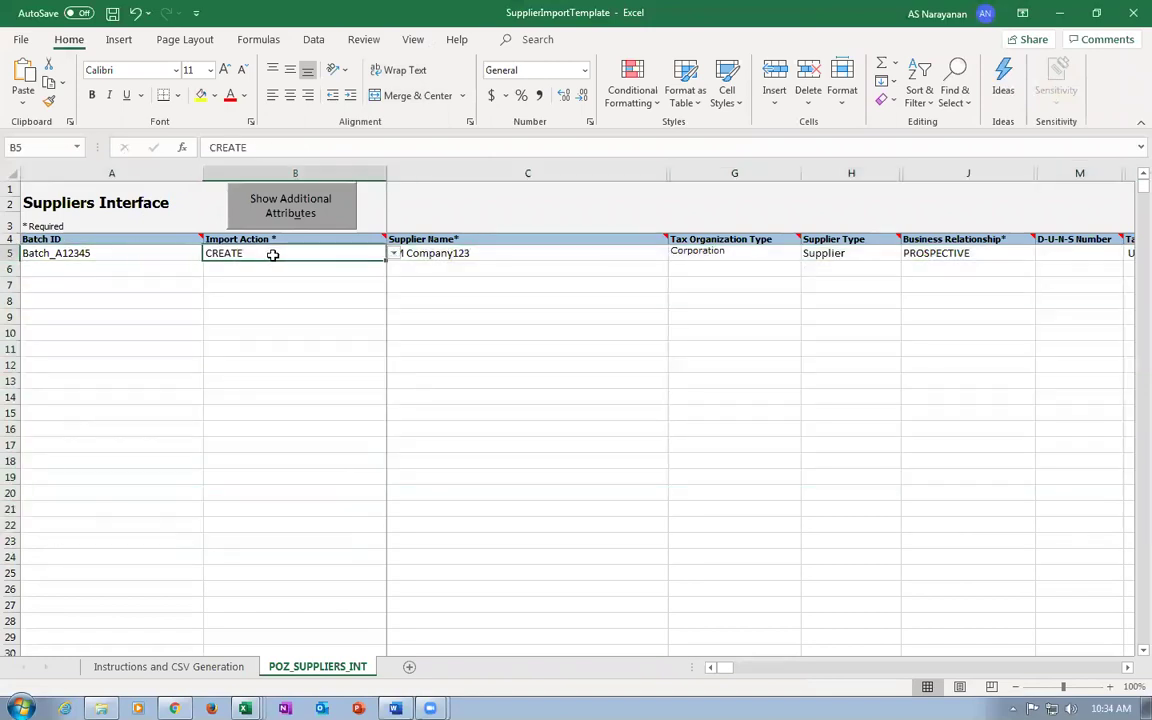
{"action": "left_click", "coordinate": [490, 254]}
{"action": "type", "text": "k99 "}
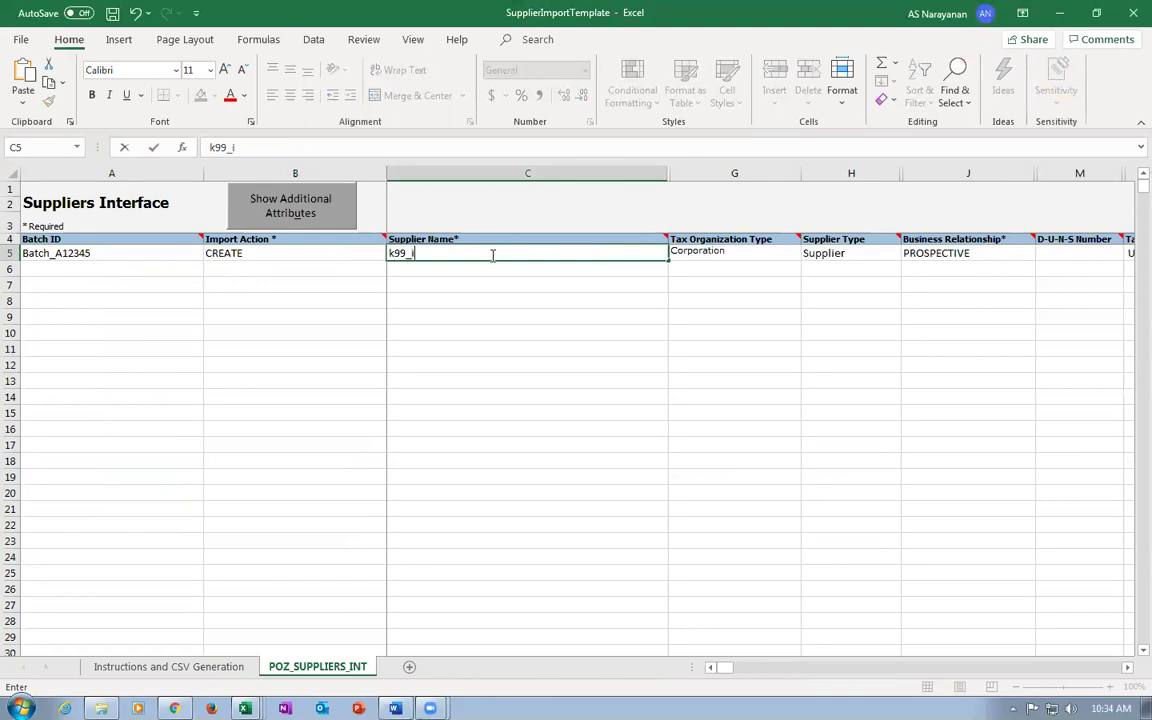
{"action": "type", "text": "imp_sup"}
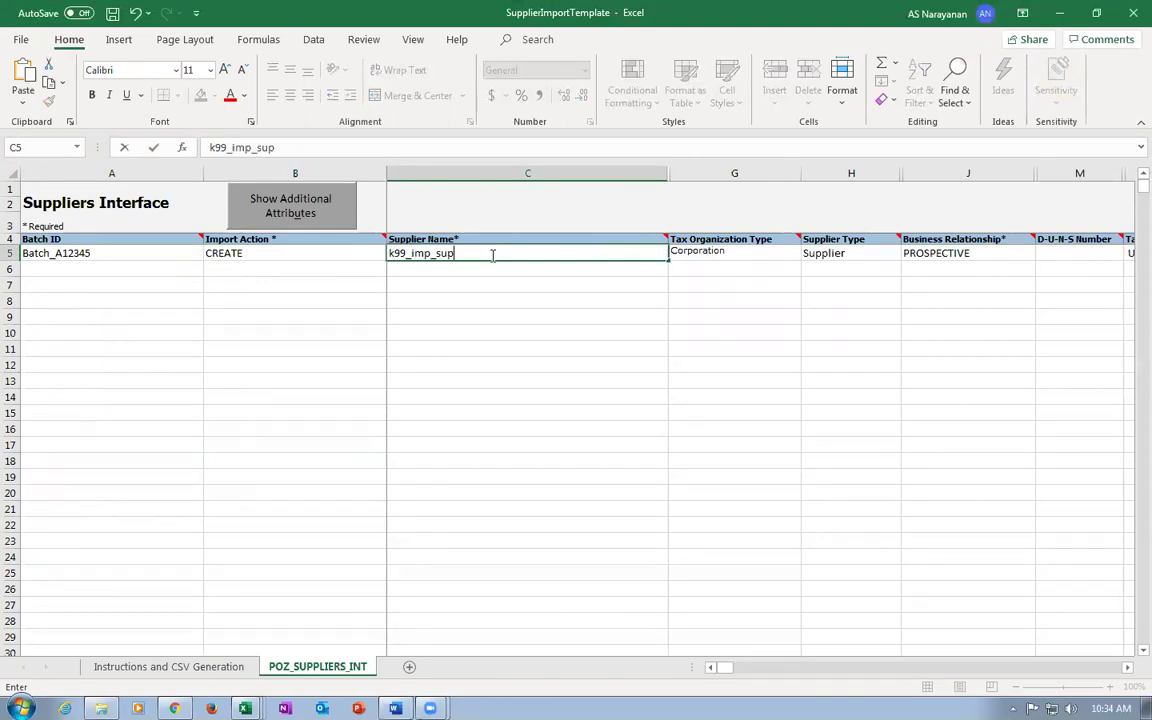
{"action": "type", "text": "_3"}
{"action": "left_click", "coordinate": [720, 250]}
{"action": "left_click", "coordinate": [836, 256]}
{"action": "left_click", "coordinate": [1002, 258]}
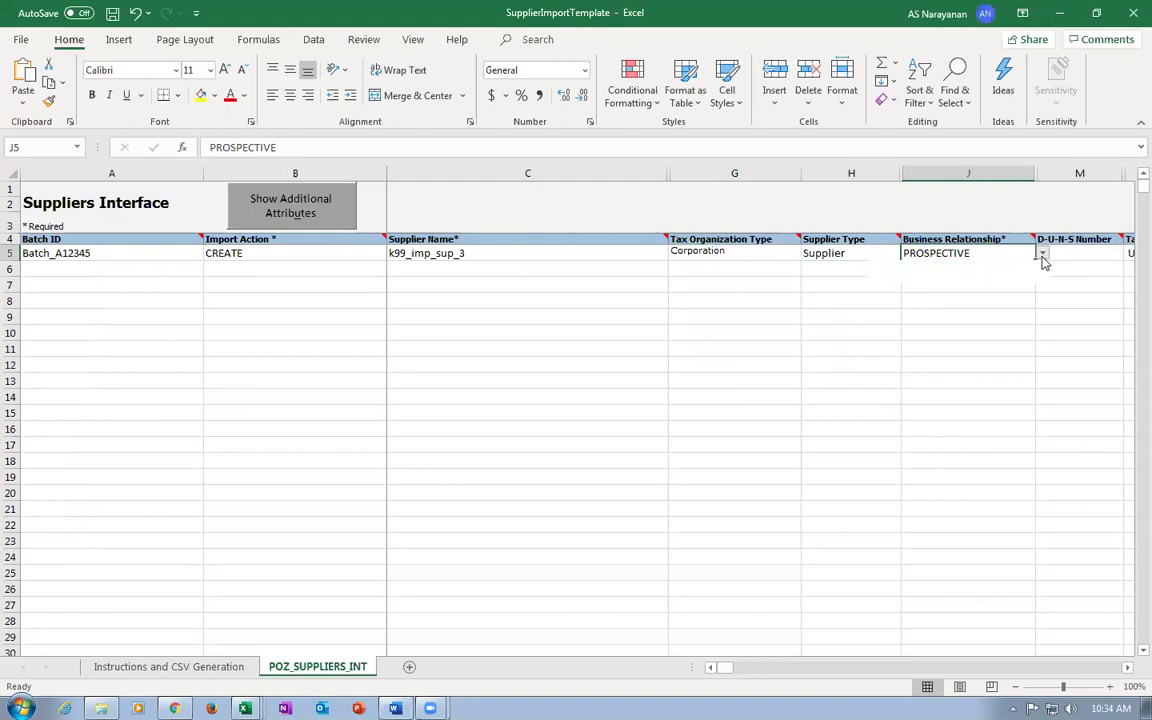
{"action": "left_click", "coordinate": [1042, 256]}
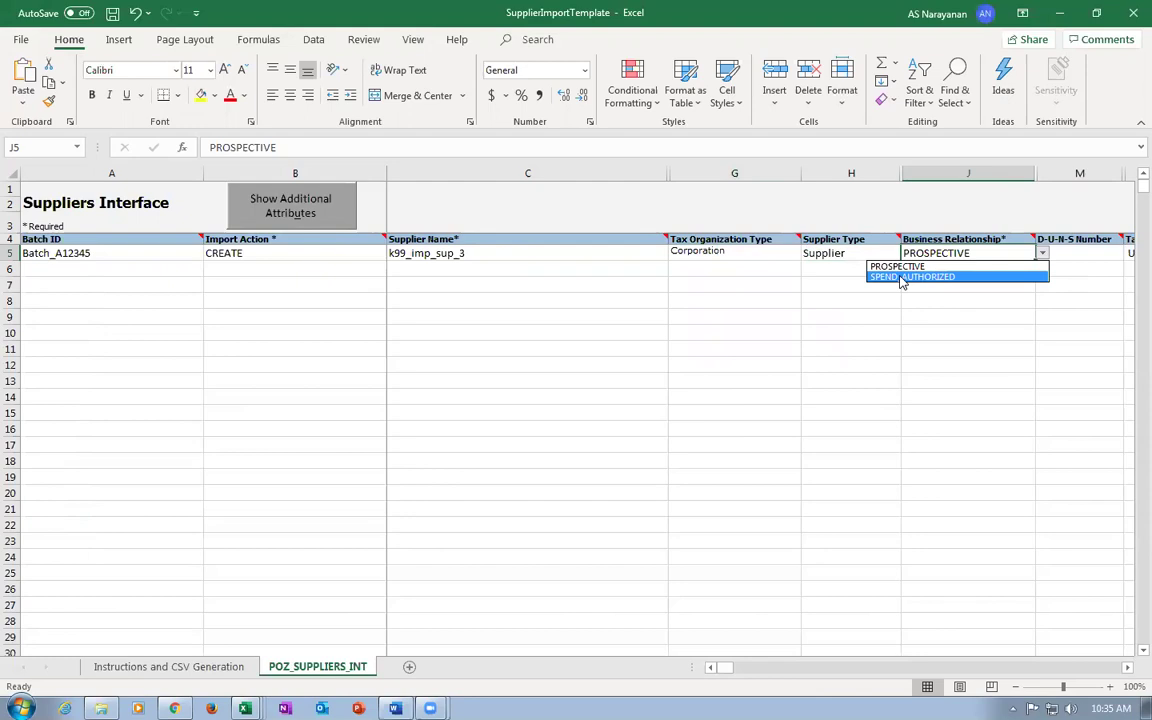
{"action": "left_click", "coordinate": [884, 280]}
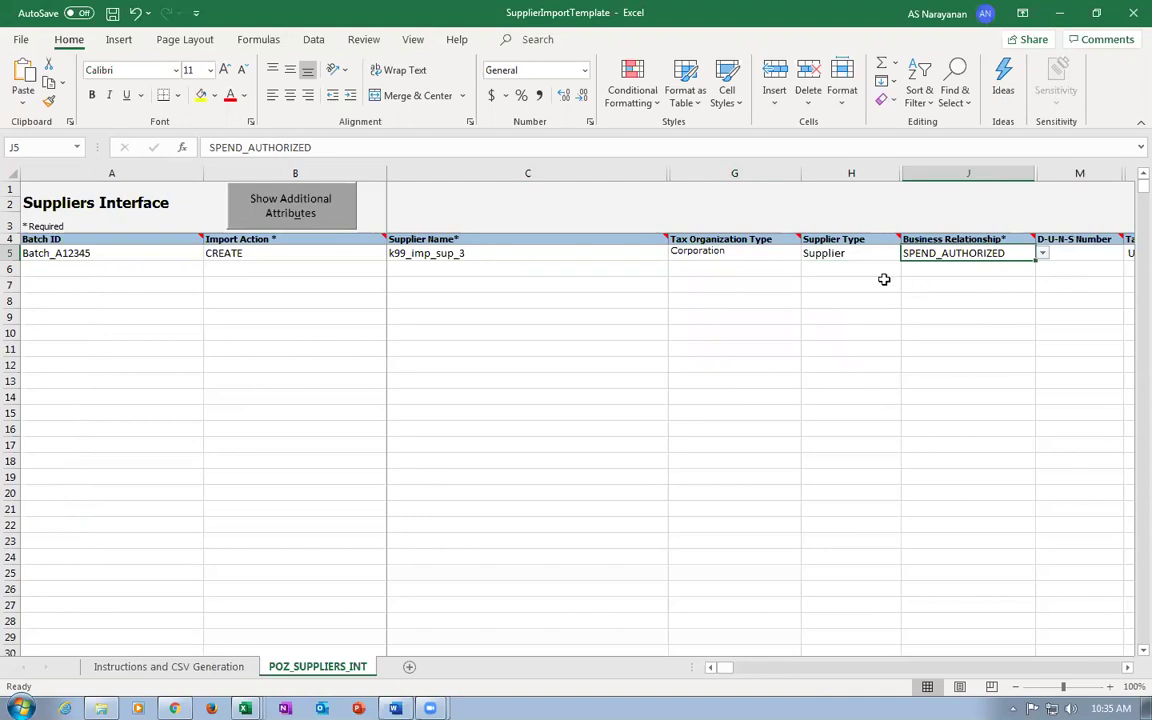
Check the remaining row 5 columns and save the template, accepting the personal-information warning.
{"action": "left_click", "coordinate": [856, 252]}
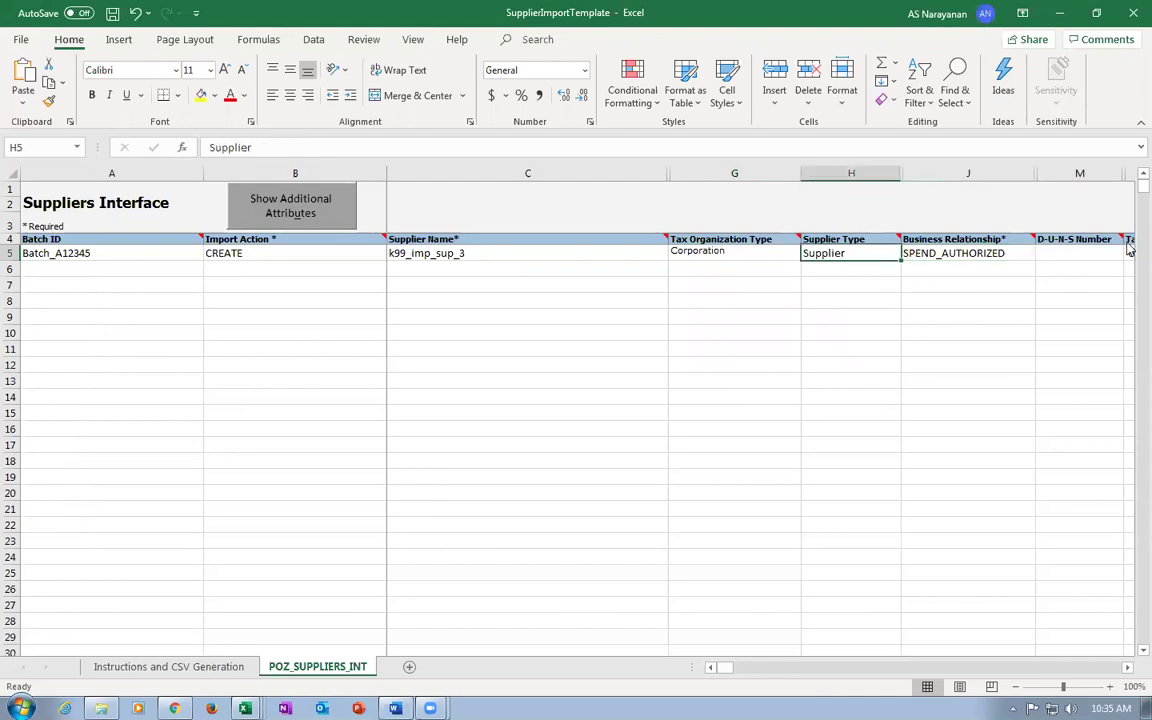
{"action": "left_click", "coordinate": [1068, 255]}
{"action": "key", "text": "Right"}
{"action": "key", "text": "Right"}
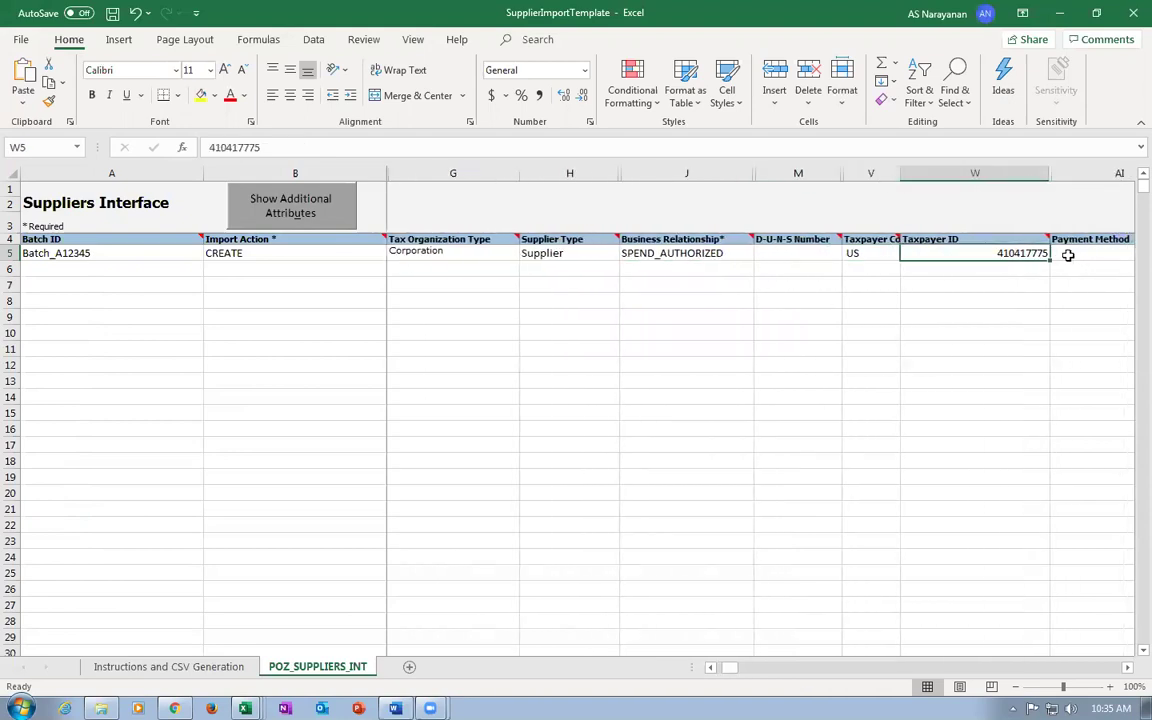
{"action": "key", "text": "Right"}
{"action": "key", "text": "Left"}
{"action": "key", "text": "Left"}
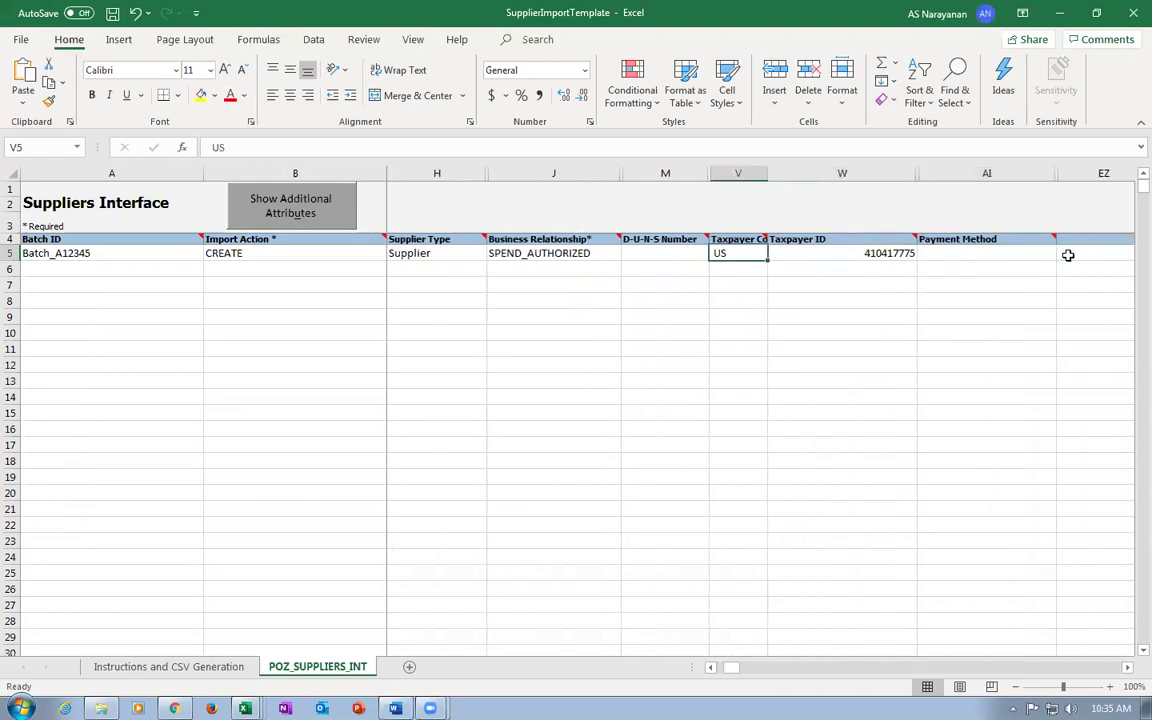
{"action": "key", "text": "Right"}
{"action": "key", "text": "Right"}
{"action": "key", "text": "Right"}
{"action": "key", "text": "Right"}
{"action": "key", "text": "Right"}
{"action": "key", "text": "Right"}
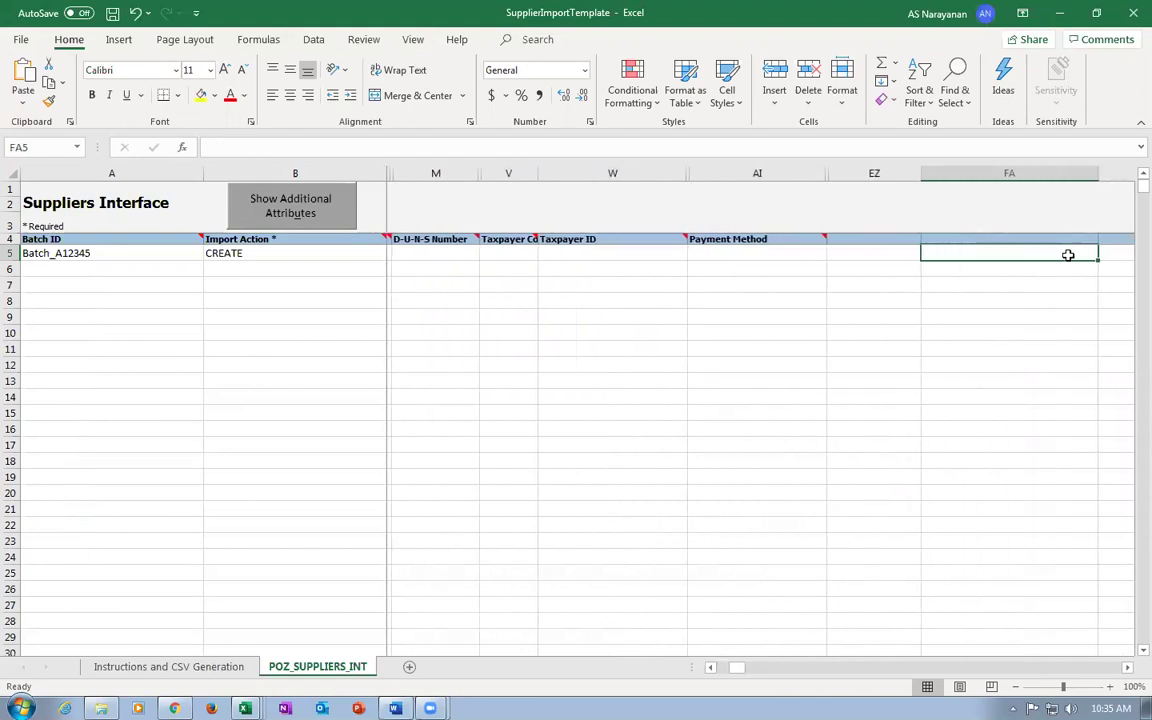
{"action": "key", "text": "Right"}
{"action": "key", "text": "Home"}
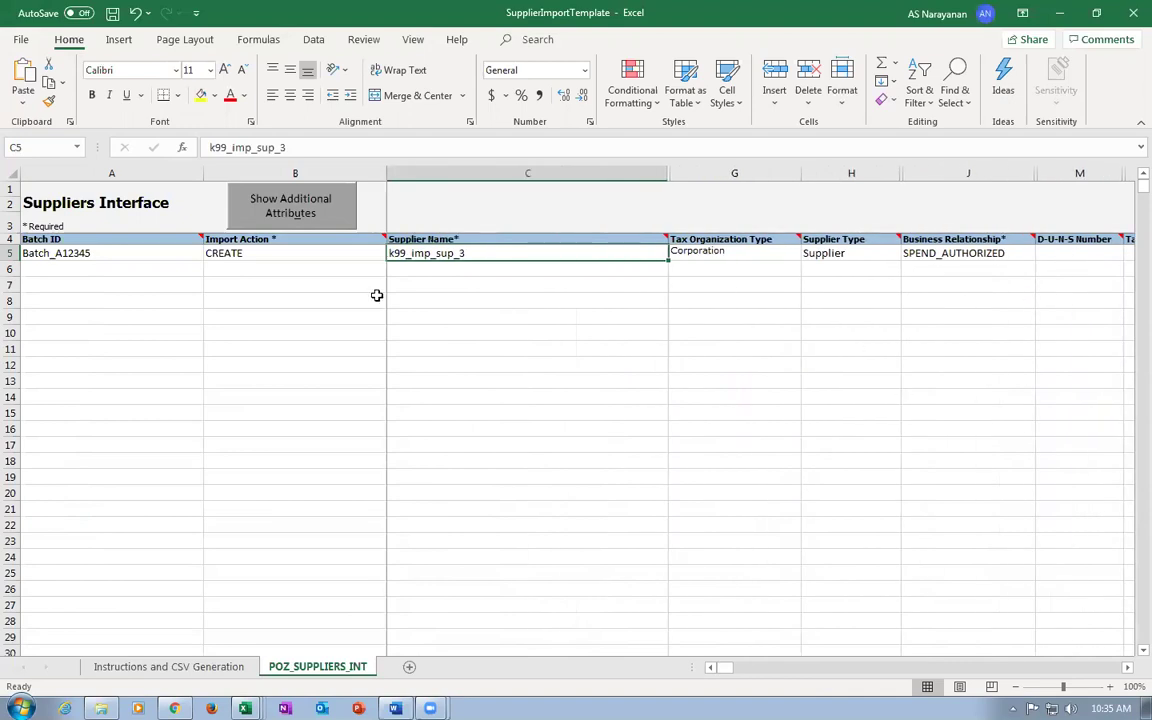
{"action": "key", "text": "ctrl+s"}
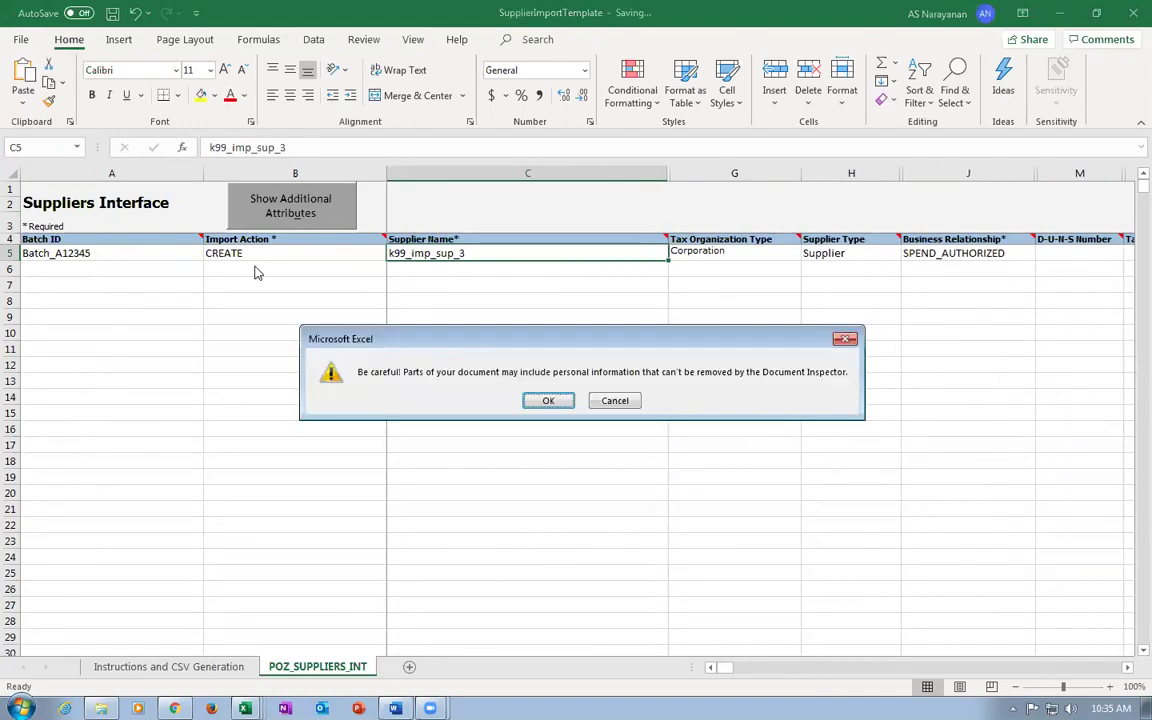
{"action": "left_click", "coordinate": [548, 400]}
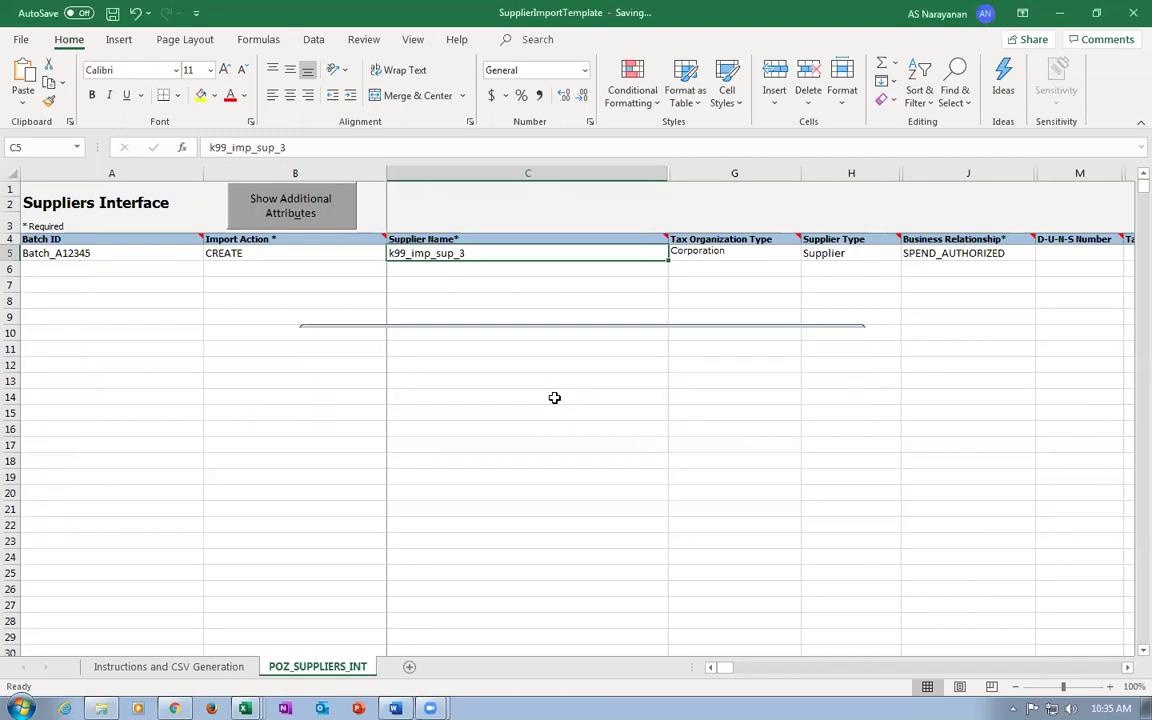
{"action": "left_click", "coordinate": [165, 666]}
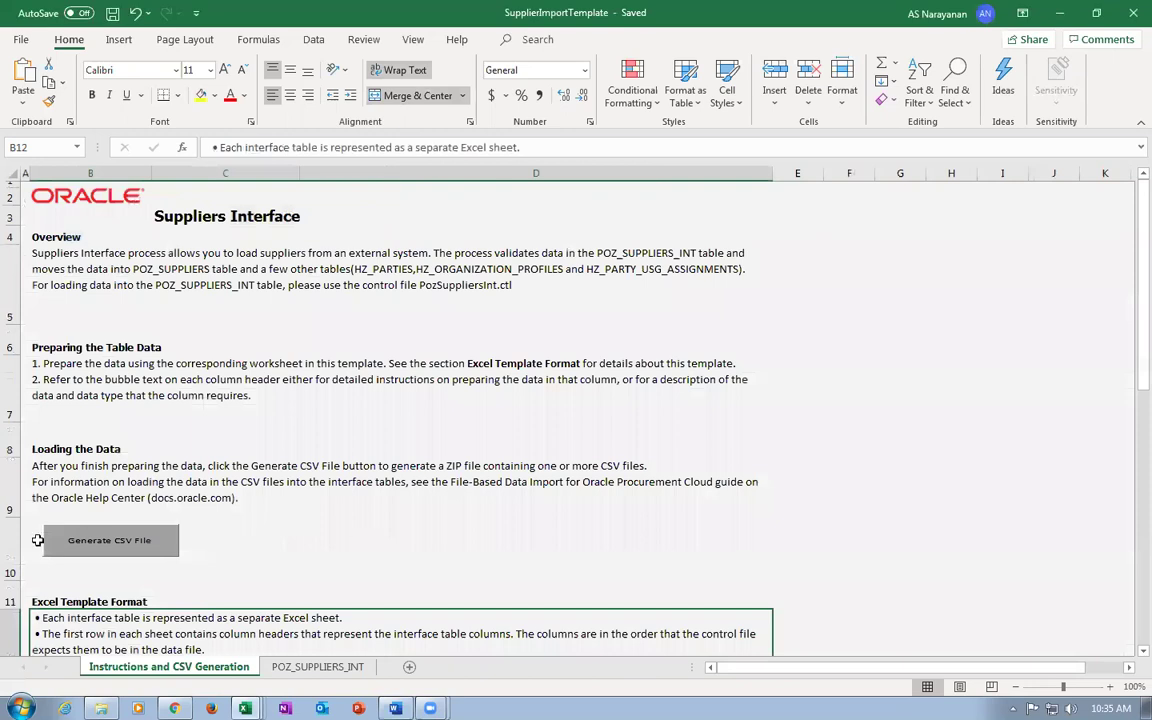
Generate the PozSuppliersInt ZIP and CSV files into the PO Import folder.
{"action": "left_click", "coordinate": [122, 553]}
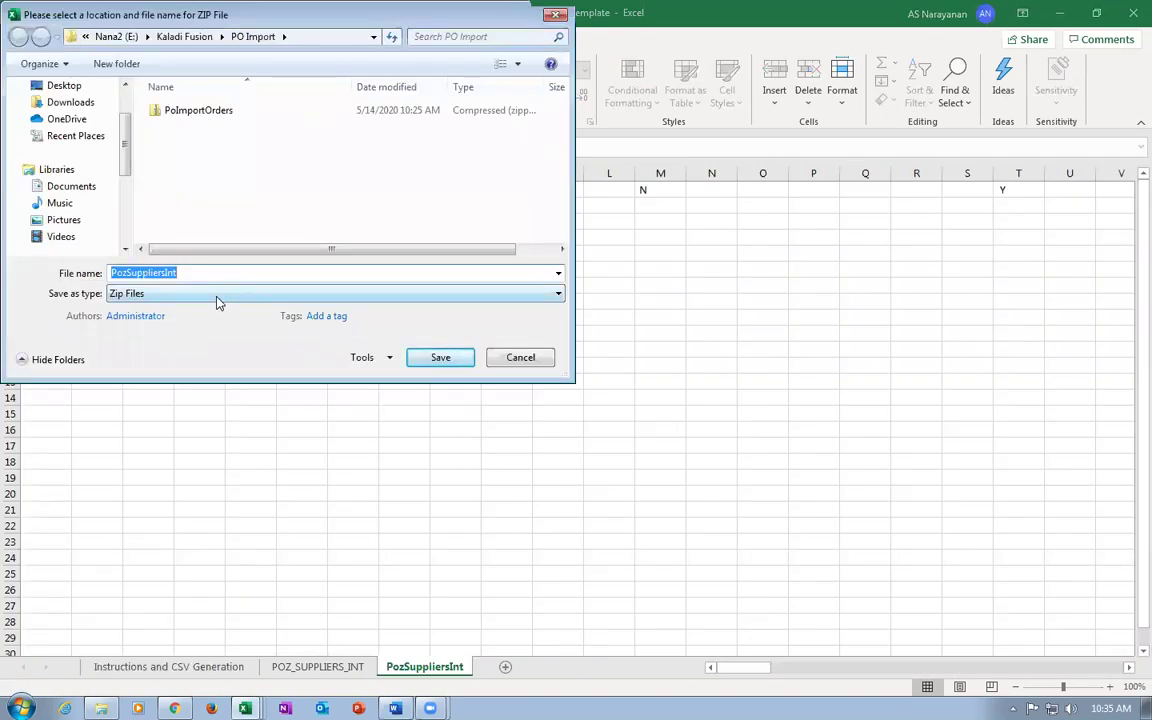
{"action": "left_click", "coordinate": [441, 358]}
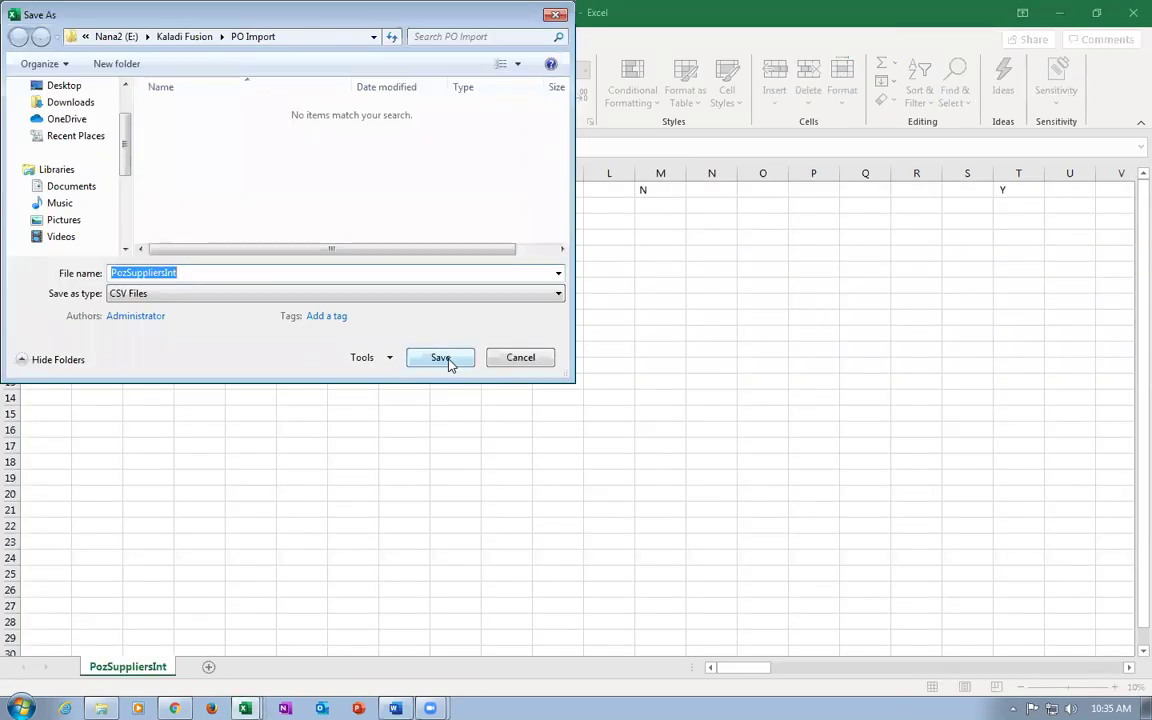
{"action": "left_click", "coordinate": [445, 360]}
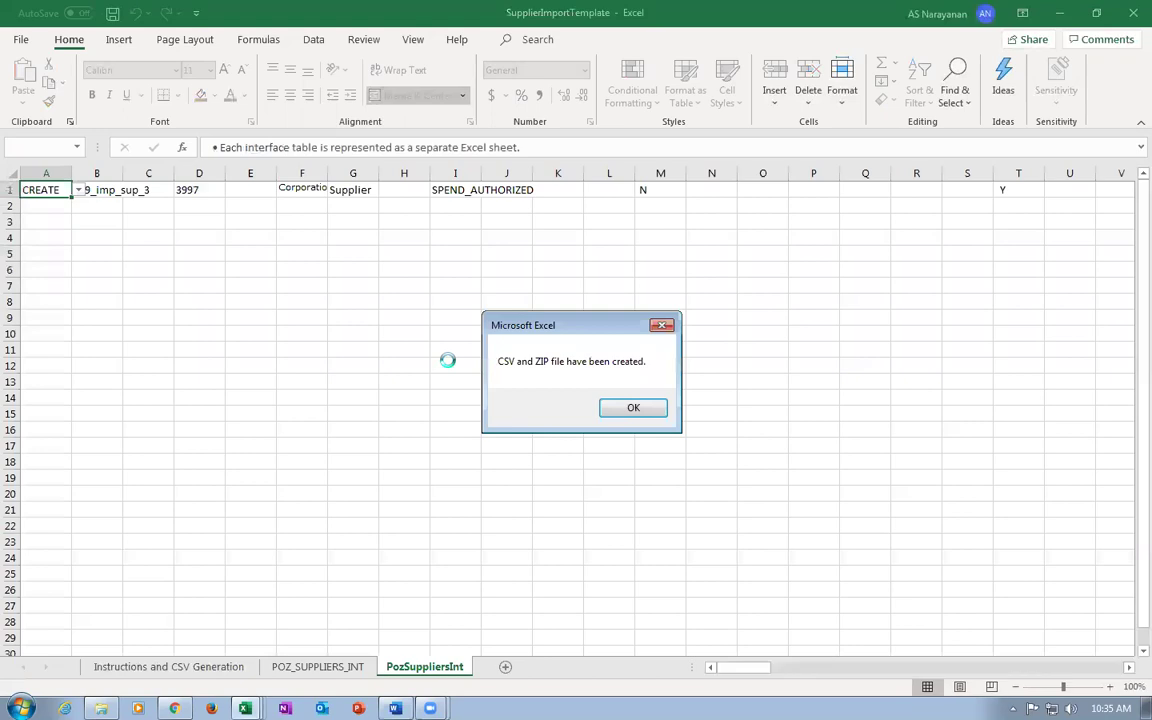
{"action": "left_click", "coordinate": [645, 407]}
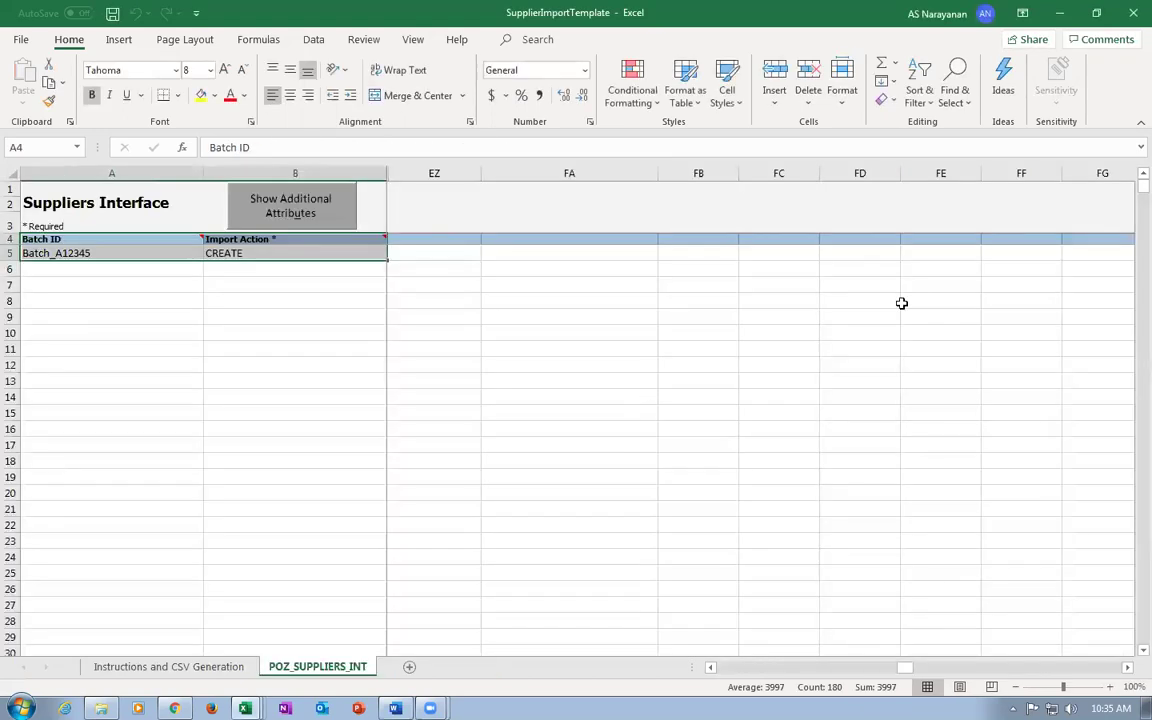
Close the supplier template without saving, then close the PO Import workbook.
{"action": "left_click", "coordinate": [1130, 14]}
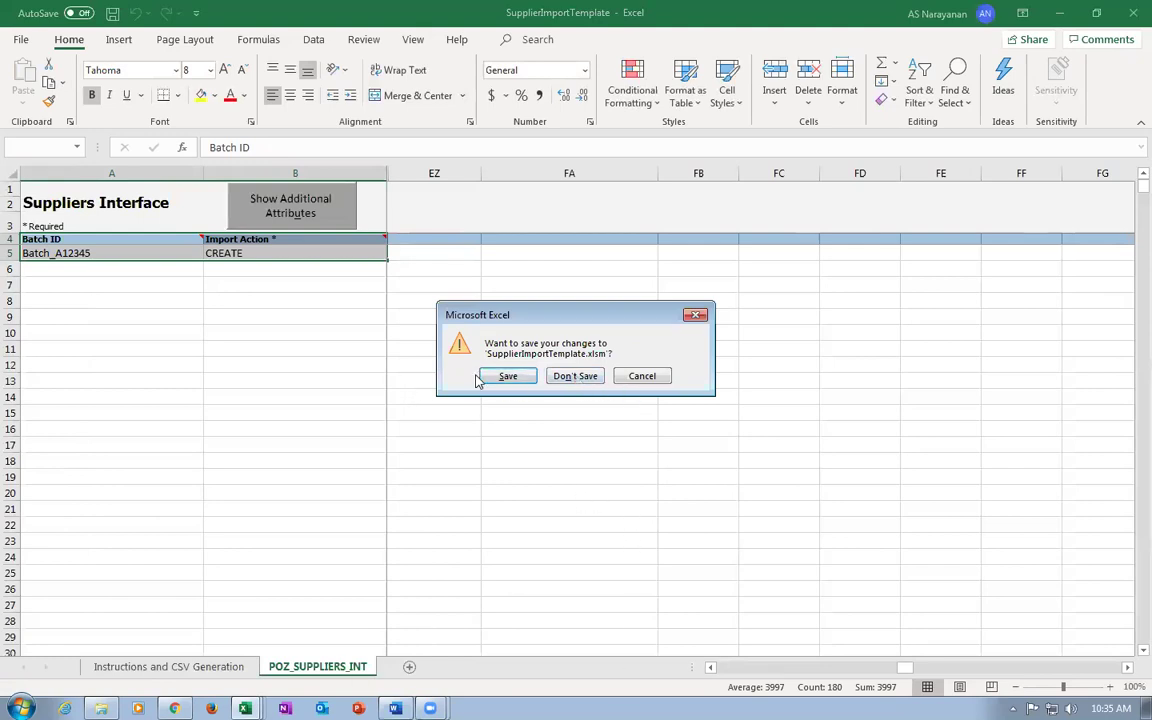
{"action": "left_click", "coordinate": [584, 376]}
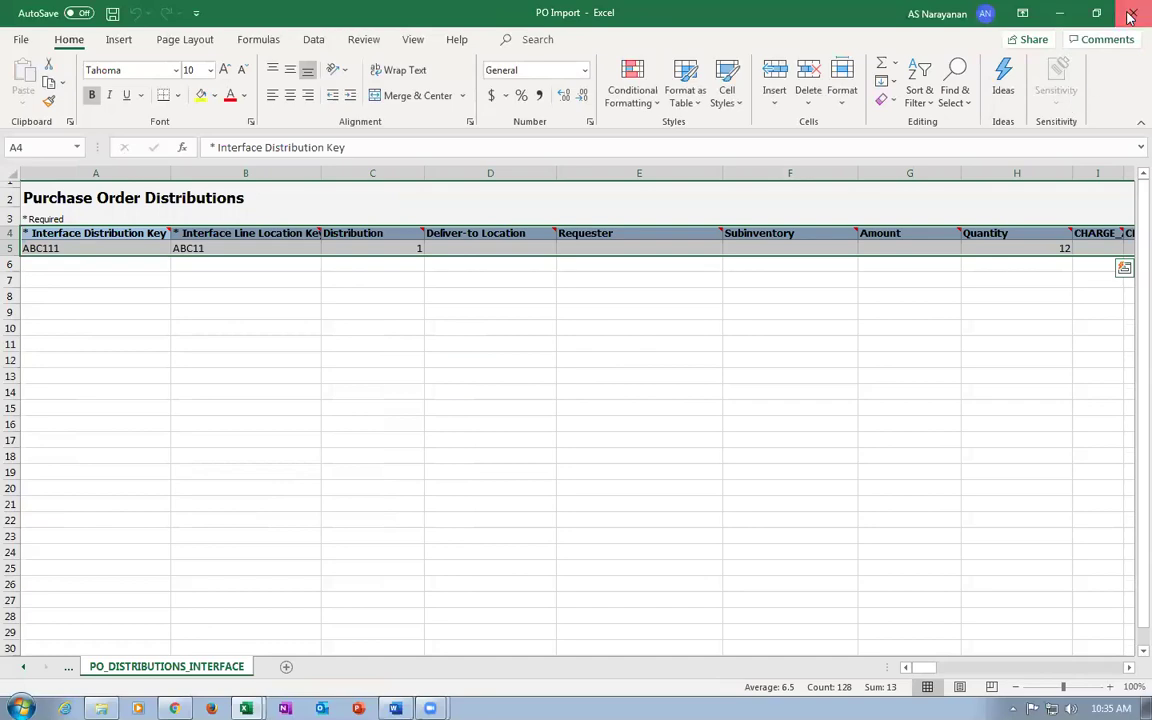
{"action": "key", "text": "ctrl+w"}
Discard PO Import changes, then open SupplierAddressImportTemplate from PO Import with editing enabled.
{"action": "left_click", "coordinate": [564, 392]}
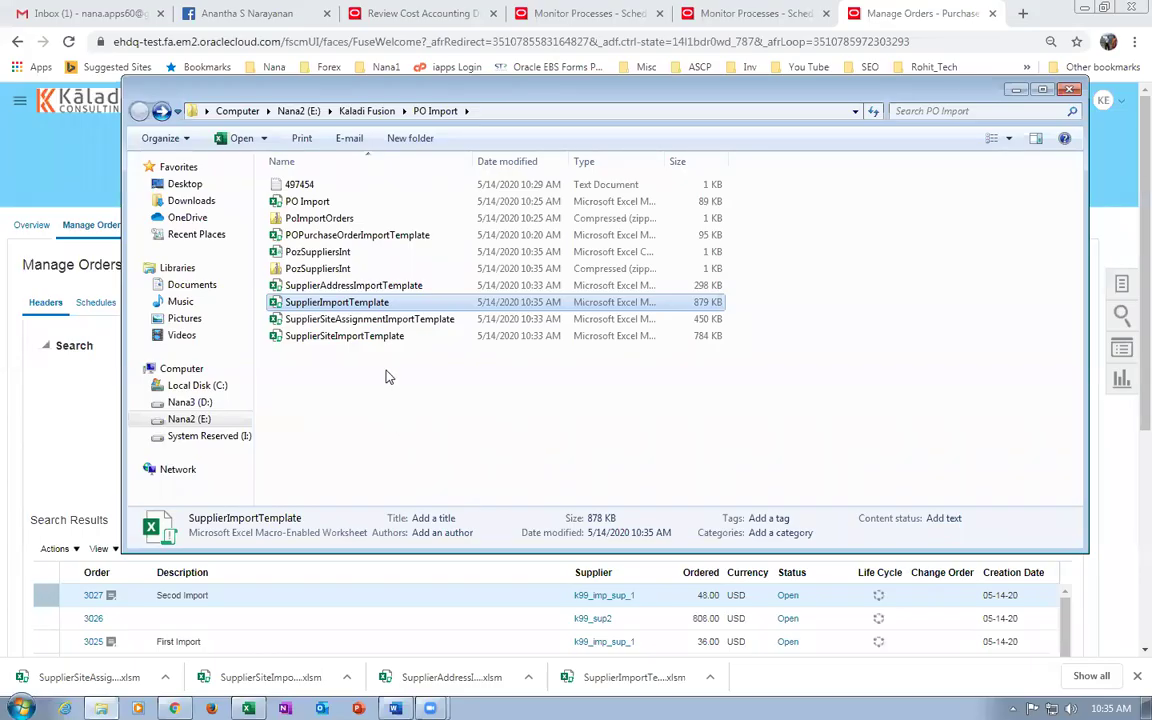
{"action": "left_click", "coordinate": [418, 285]}
{"action": "left_click", "coordinate": [406, 271]}
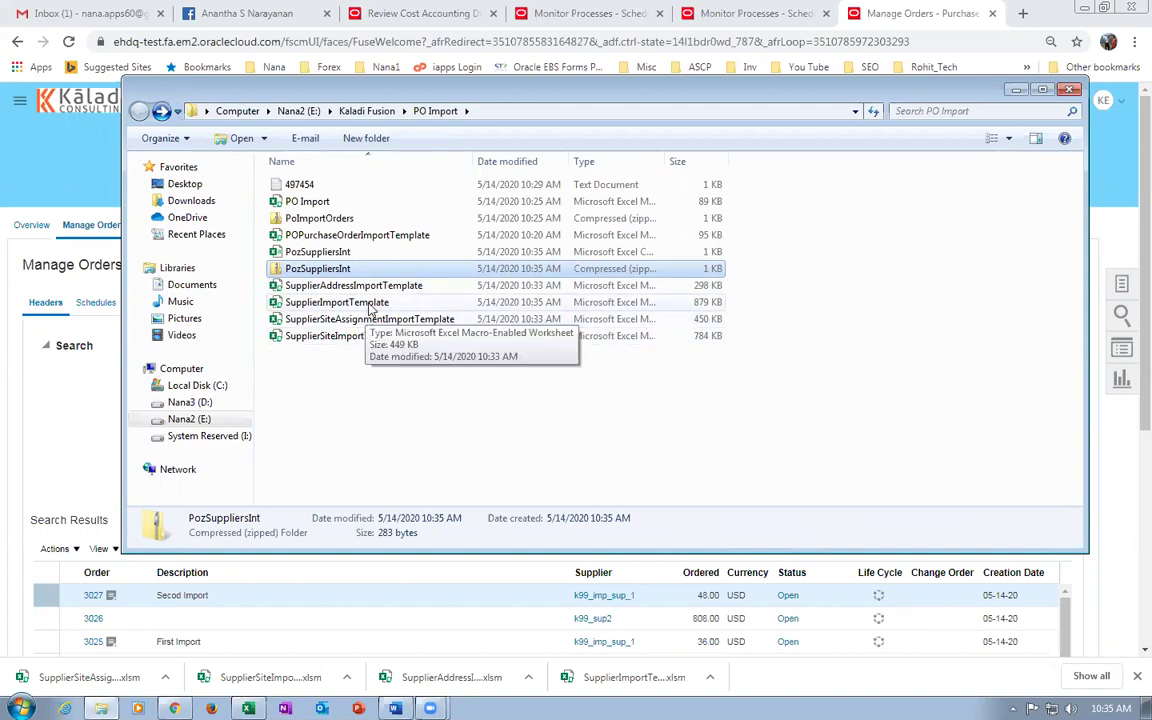
{"action": "left_click", "coordinate": [383, 287]}
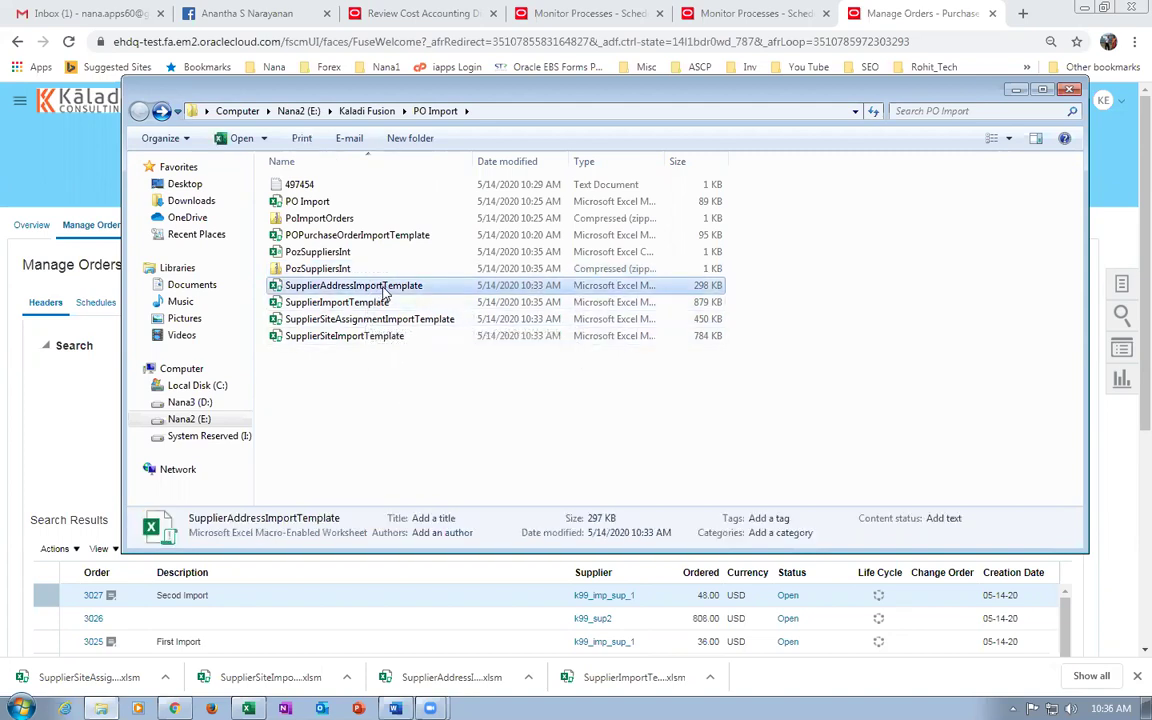
{"action": "double_click", "coordinate": [383, 290]}
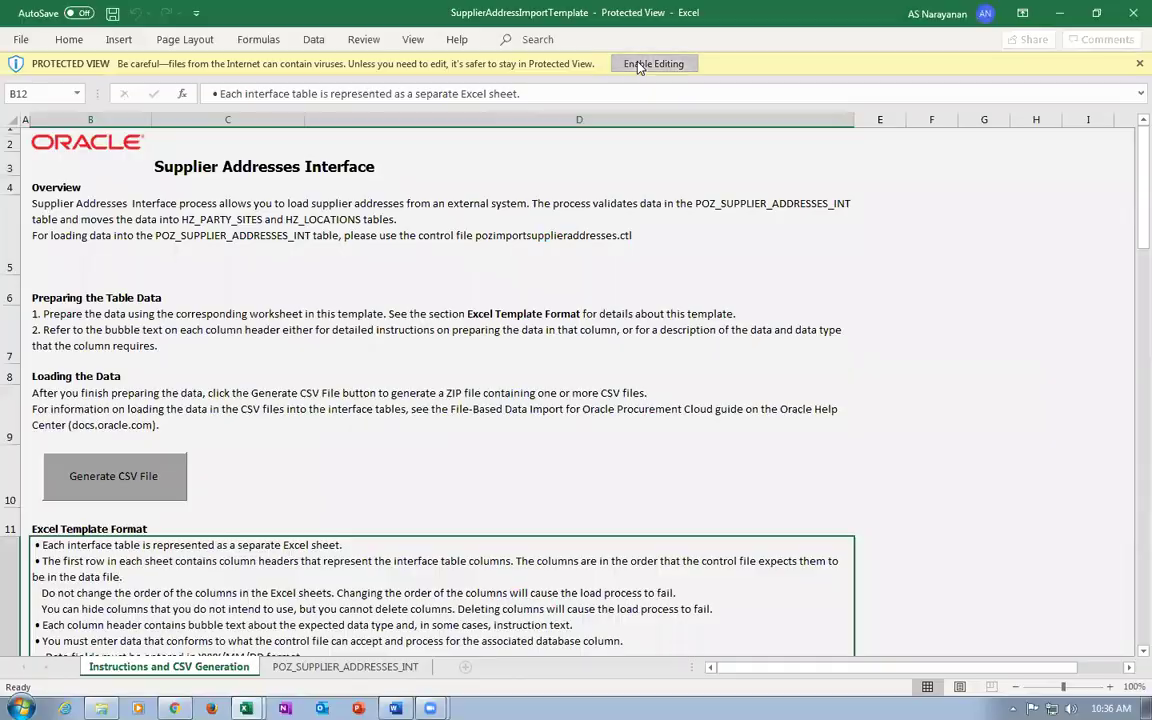
{"action": "left_click", "coordinate": [640, 63]}
Enable macros, clear the MAIN-PAY record in row 6, and set B5's import action to CREATE.
{"action": "left_click", "coordinate": [408, 138]}
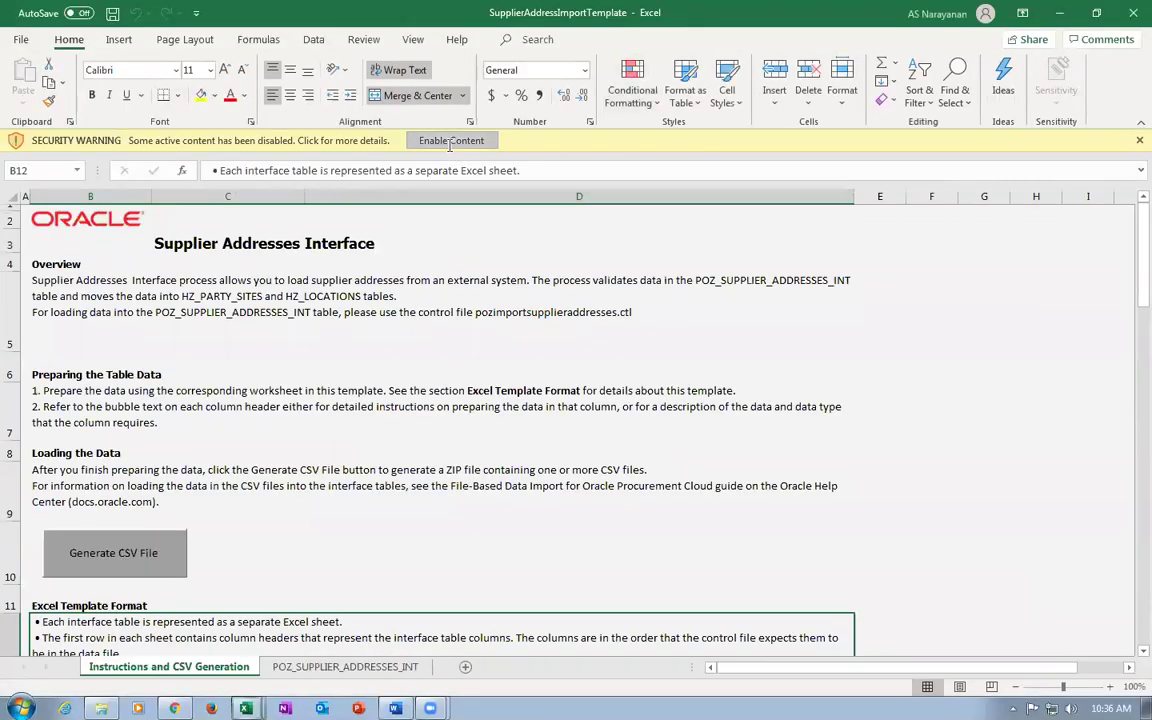
{"action": "left_click", "coordinate": [350, 667]}
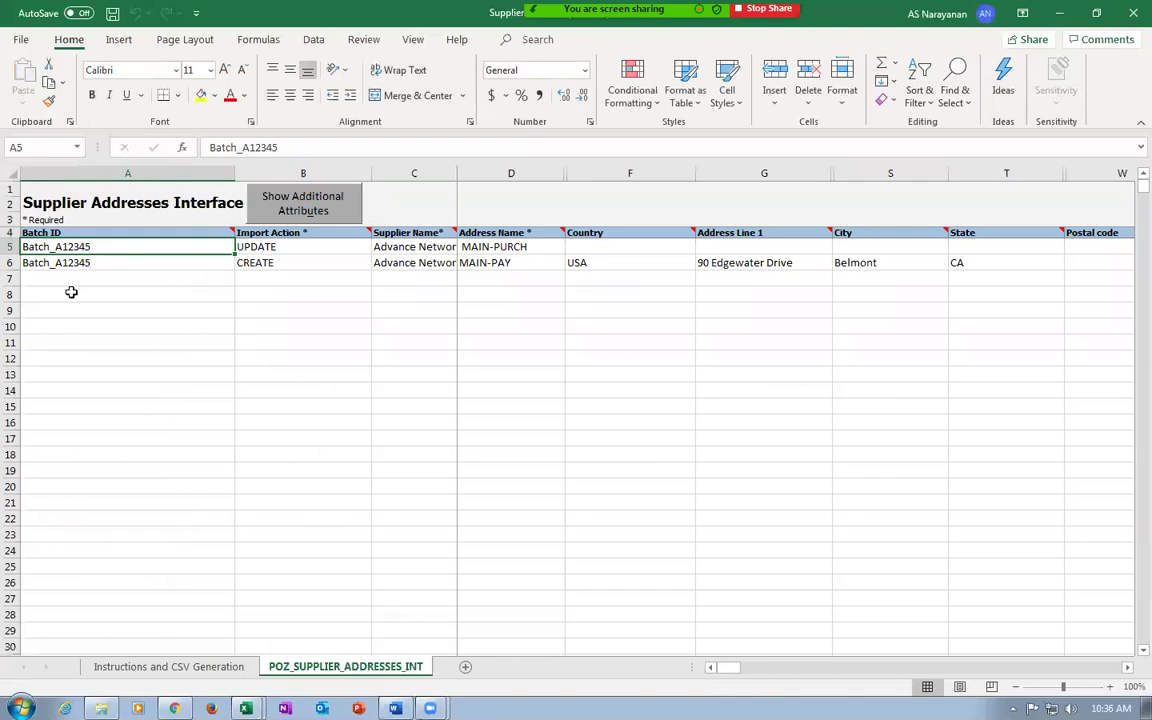
{"action": "left_click", "coordinate": [11, 263]}
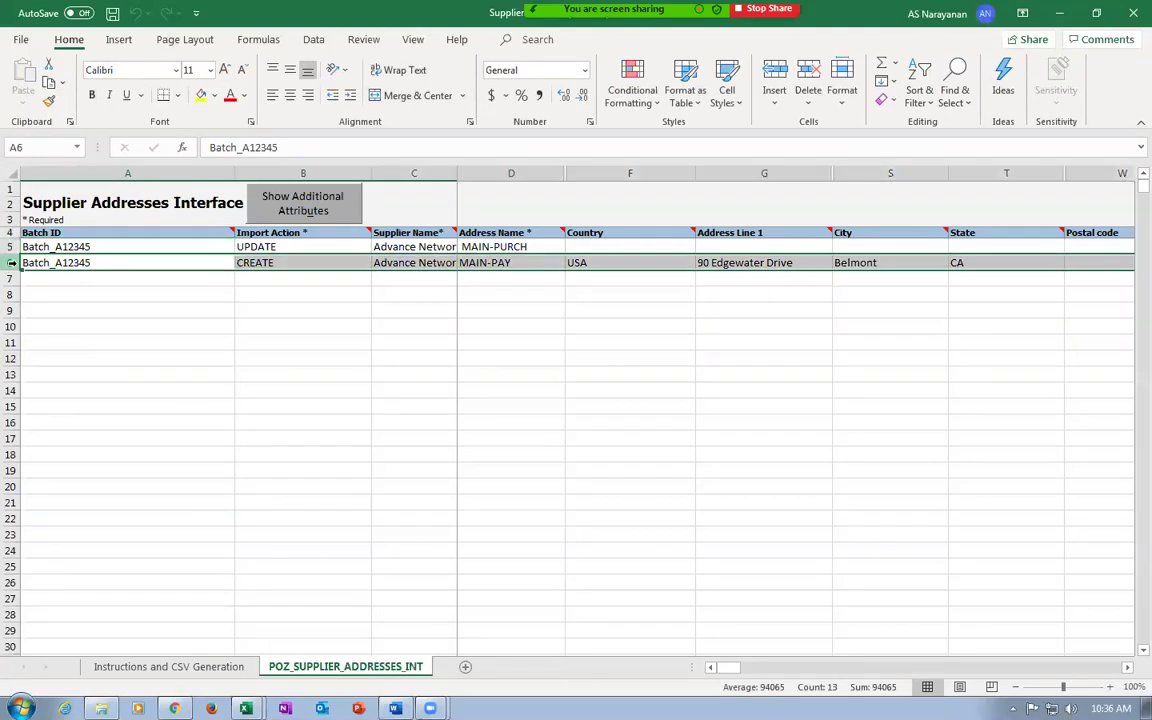
{"action": "key", "text": "Delete"}
{"action": "left_click", "coordinate": [51, 247]}
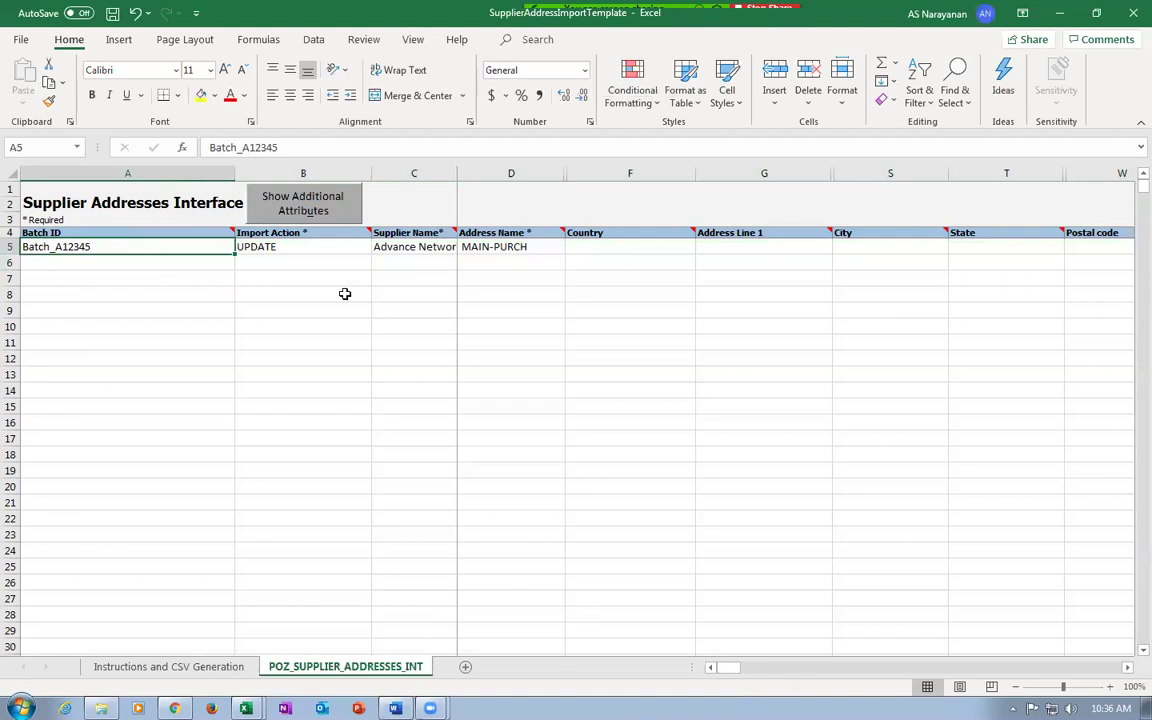
{"action": "left_click", "coordinate": [290, 247]}
{"action": "left_click", "coordinate": [379, 248]}
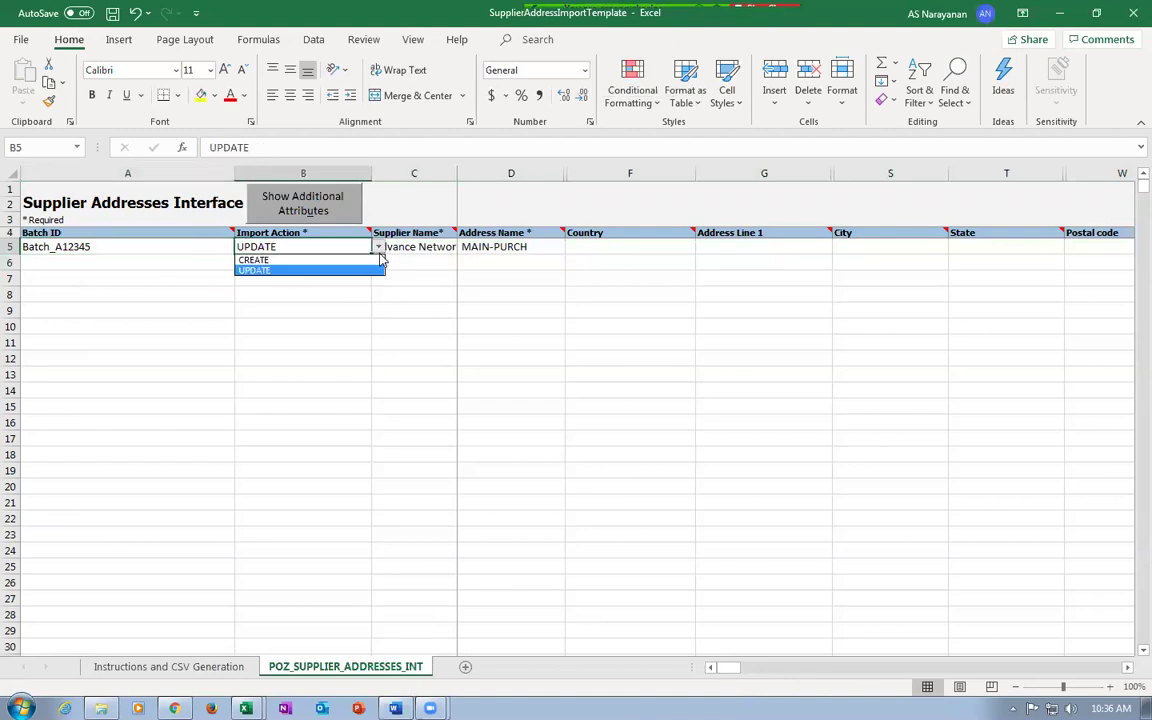
{"action": "left_click", "coordinate": [332, 261]}
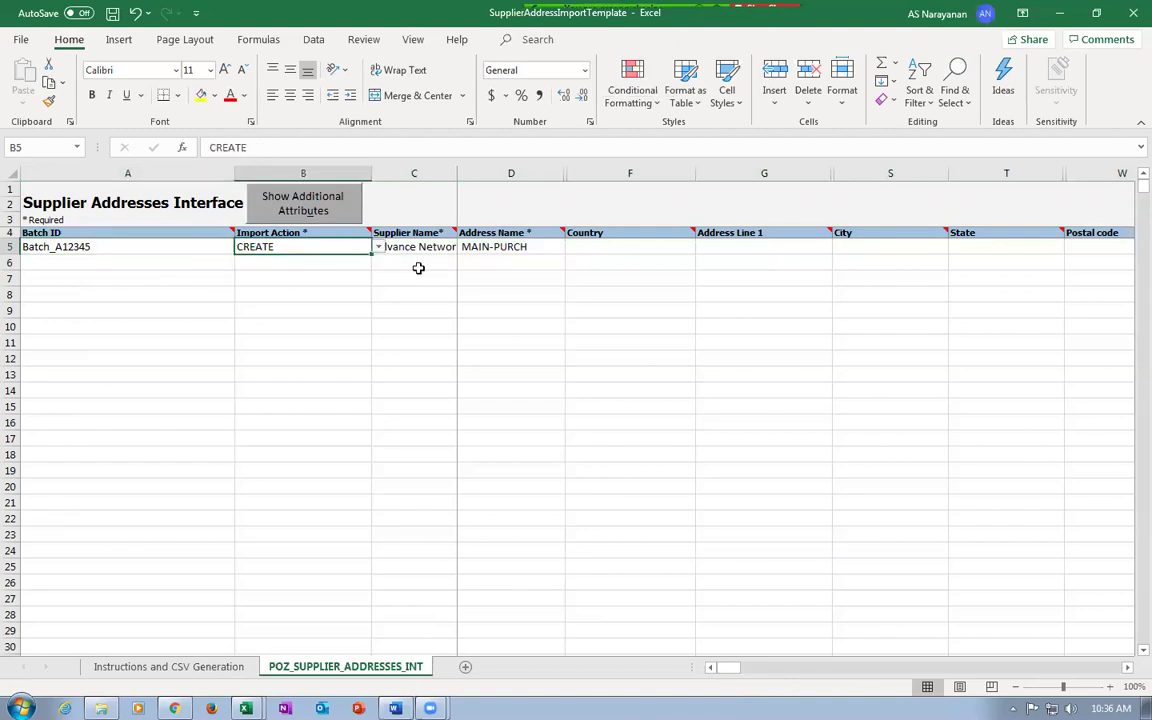
Enter supplier k99_imp_sup_3 and address name k99_addr_3 in row 5, then save.
{"action": "left_click", "coordinate": [380, 246]}
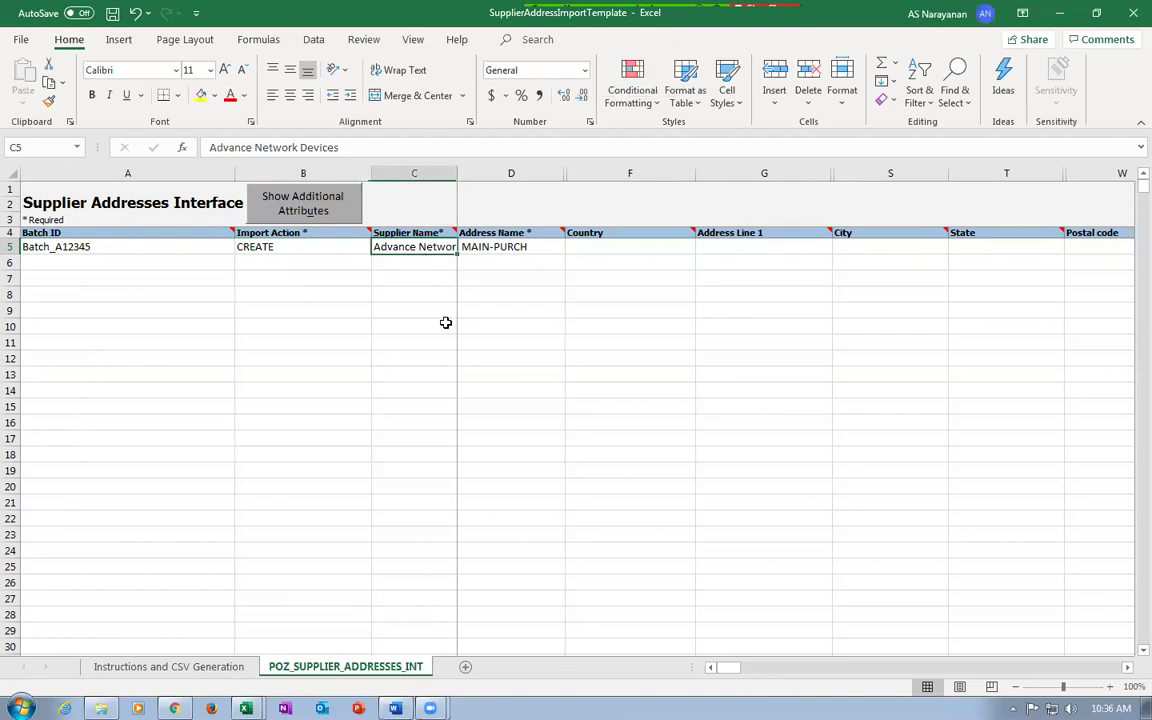
{"action": "type", "text": "k99_imp_sup_"}
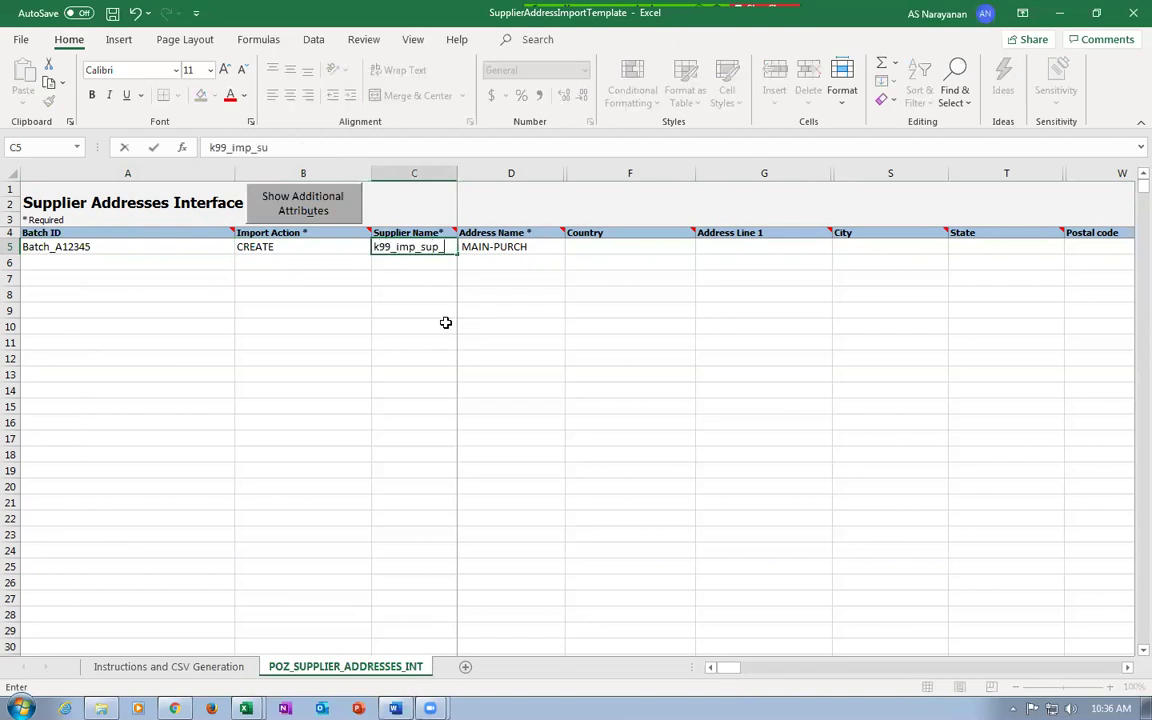
{"action": "type", "text": "3"}
{"action": "key", "text": "Tab"}
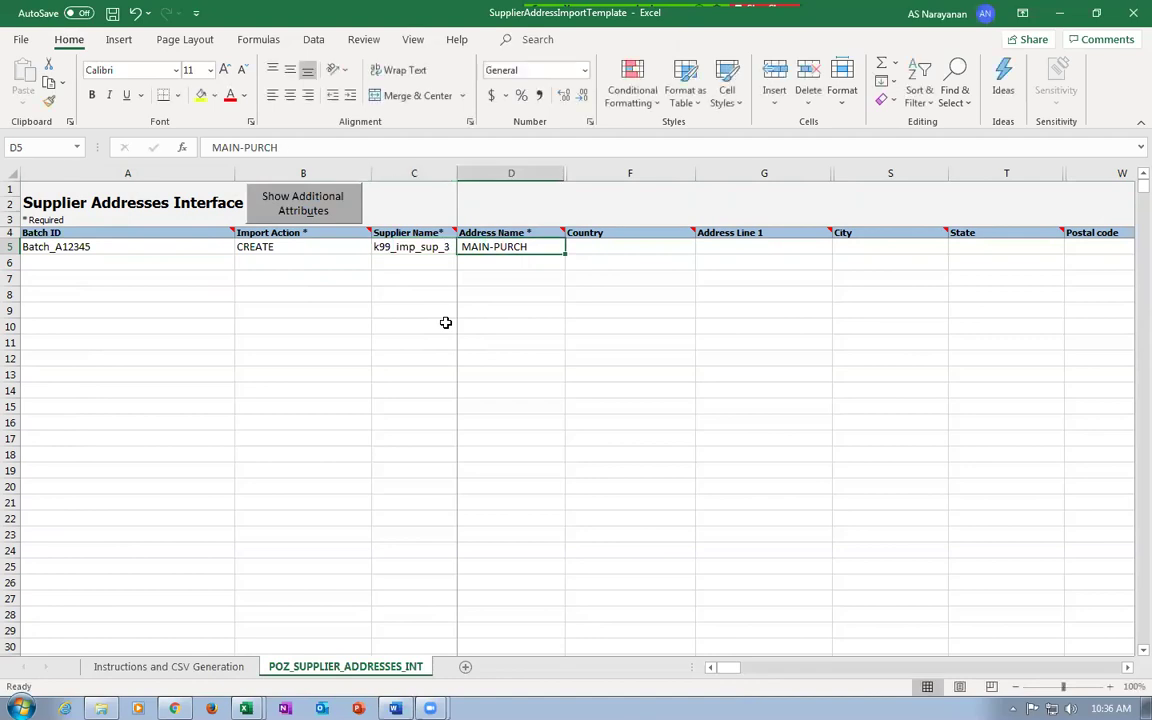
{"action": "type", "text": "k99_addr-3"}
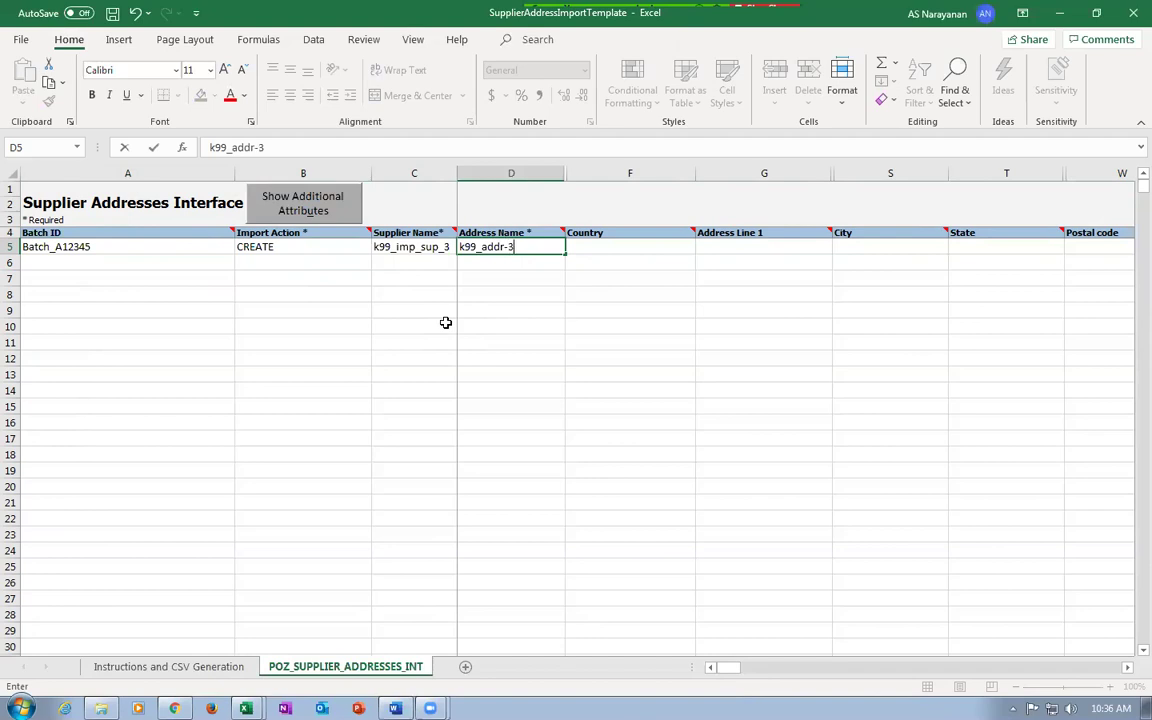
{"action": "left_click", "coordinate": [594, 255]}
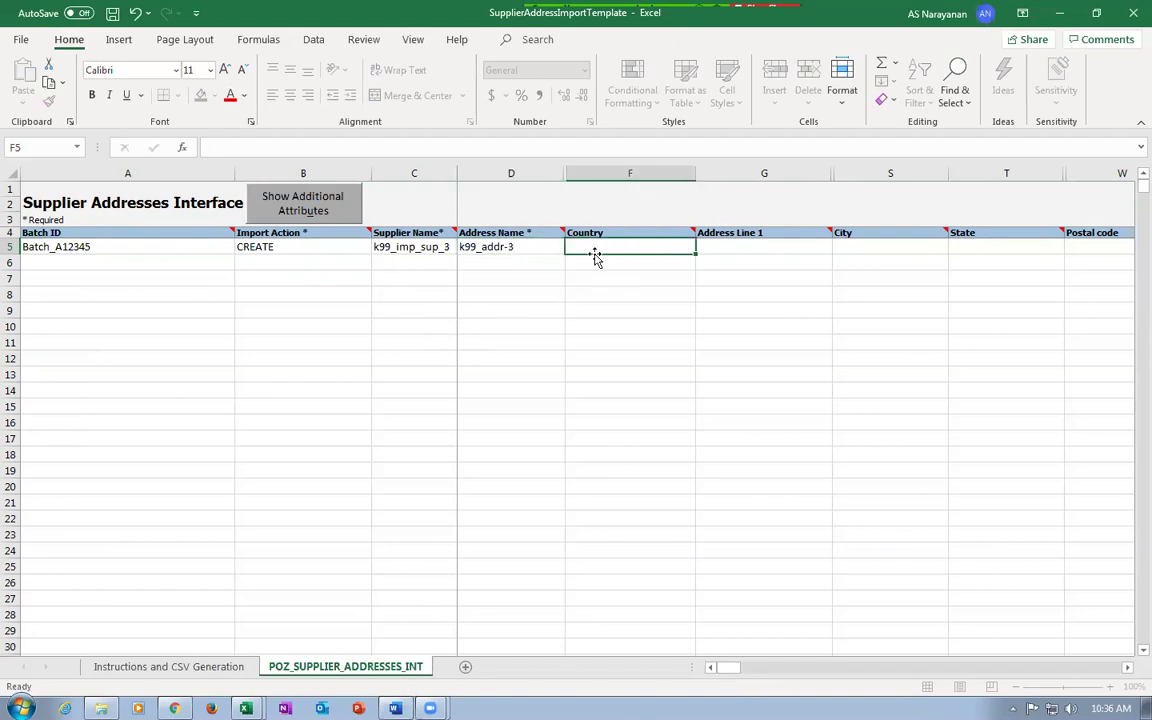
{"action": "left_click", "coordinate": [529, 247]}
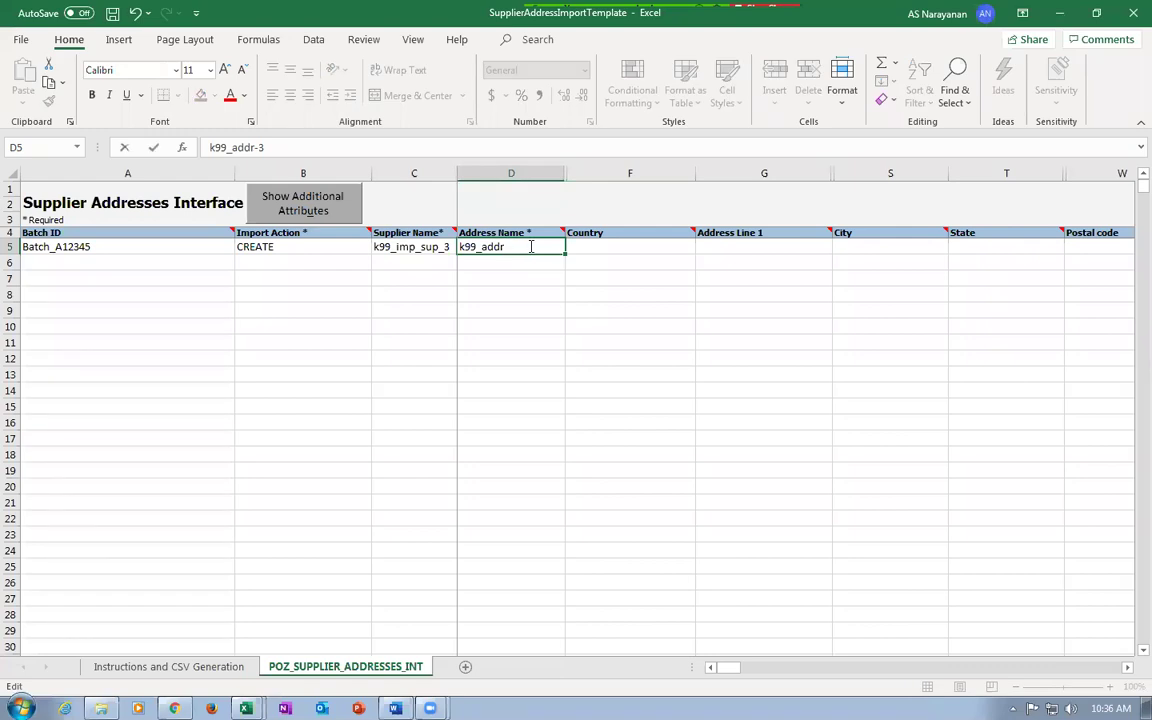
{"action": "key", "text": "Tab"}
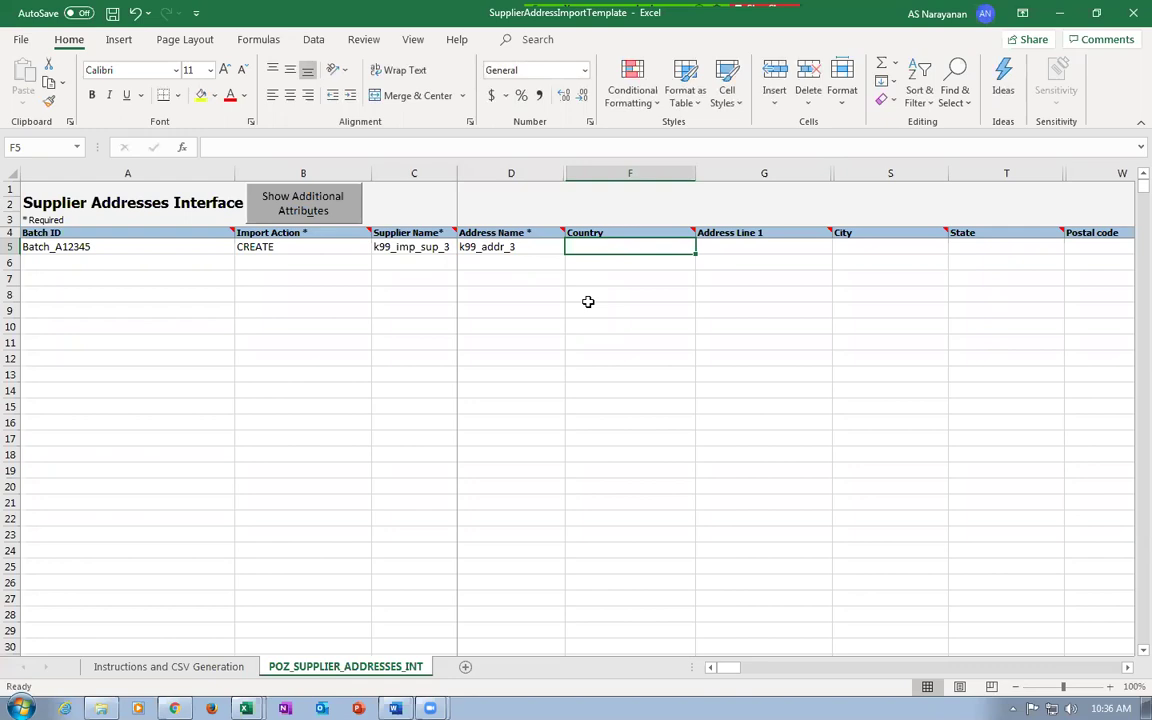
{"action": "key", "text": "Tab"}
{"action": "key", "text": "Tab"}
{"action": "key", "text": "Tab"}
{"action": "key", "text": "Tab"}
{"action": "key", "text": "Tab"}
{"action": "key", "text": "Right"}
{"action": "key", "text": "Right"}
{"action": "key", "text": "Right"}
{"action": "key", "text": "Right"}
{"action": "key", "text": "Right"}
{"action": "key", "text": "Right"}
{"action": "key", "text": "Right"}
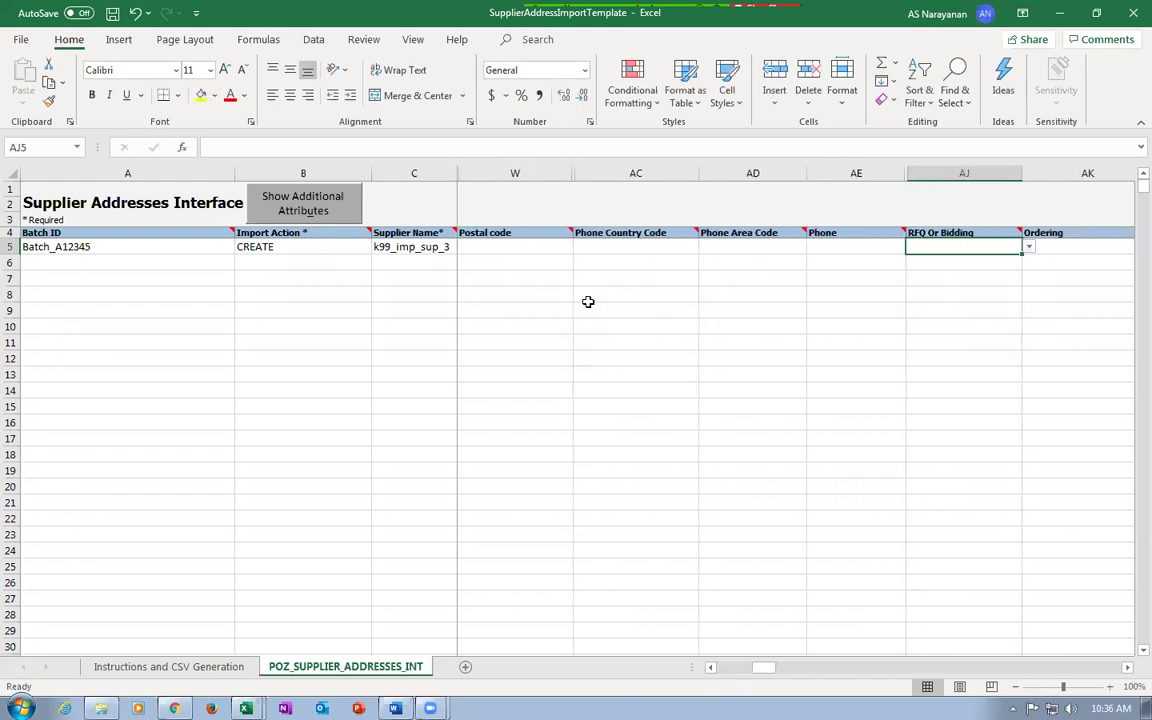
{"action": "key", "text": "ctrl+Left"}
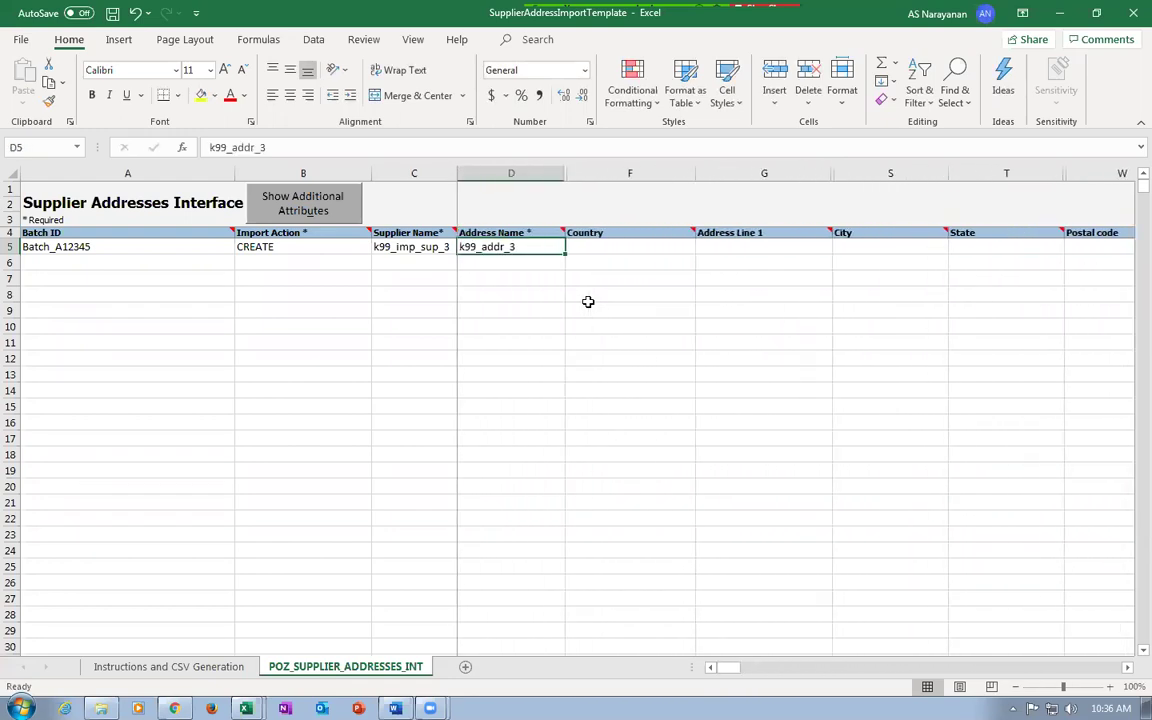
{"action": "key", "text": "ctrl+s"}
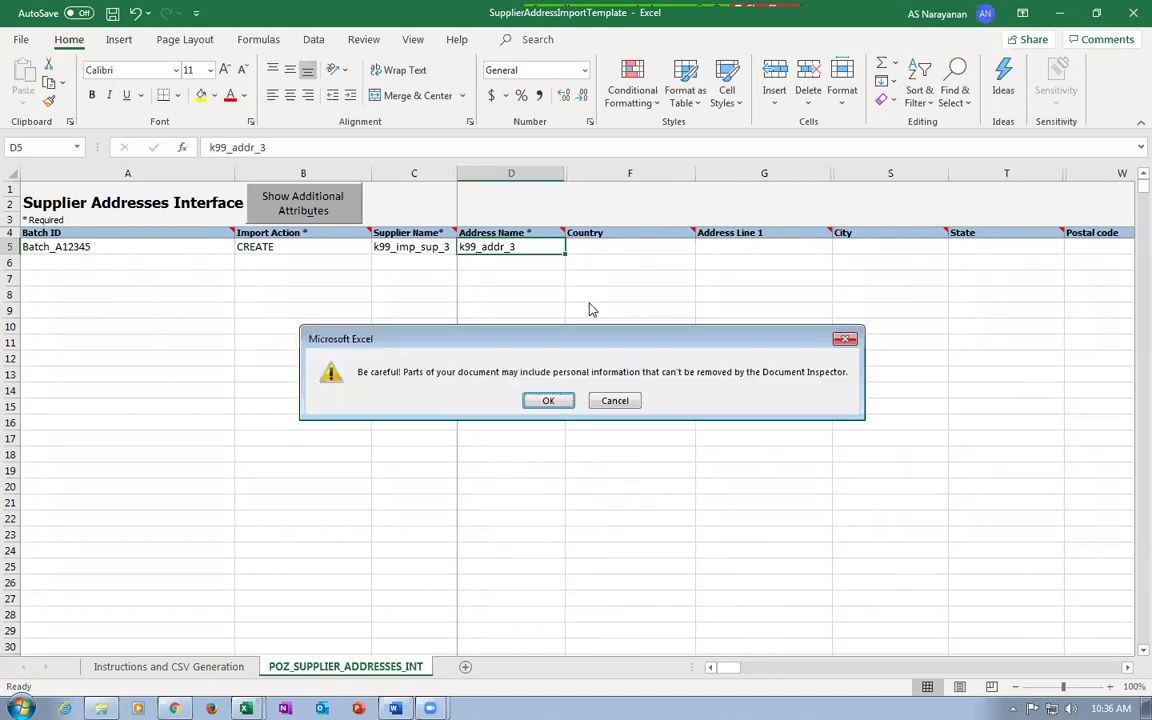
Save past the warning, generate PozSupplierAddressesInt ZIP and CSV, and close without saving.
{"action": "left_click", "coordinate": [545, 400]}
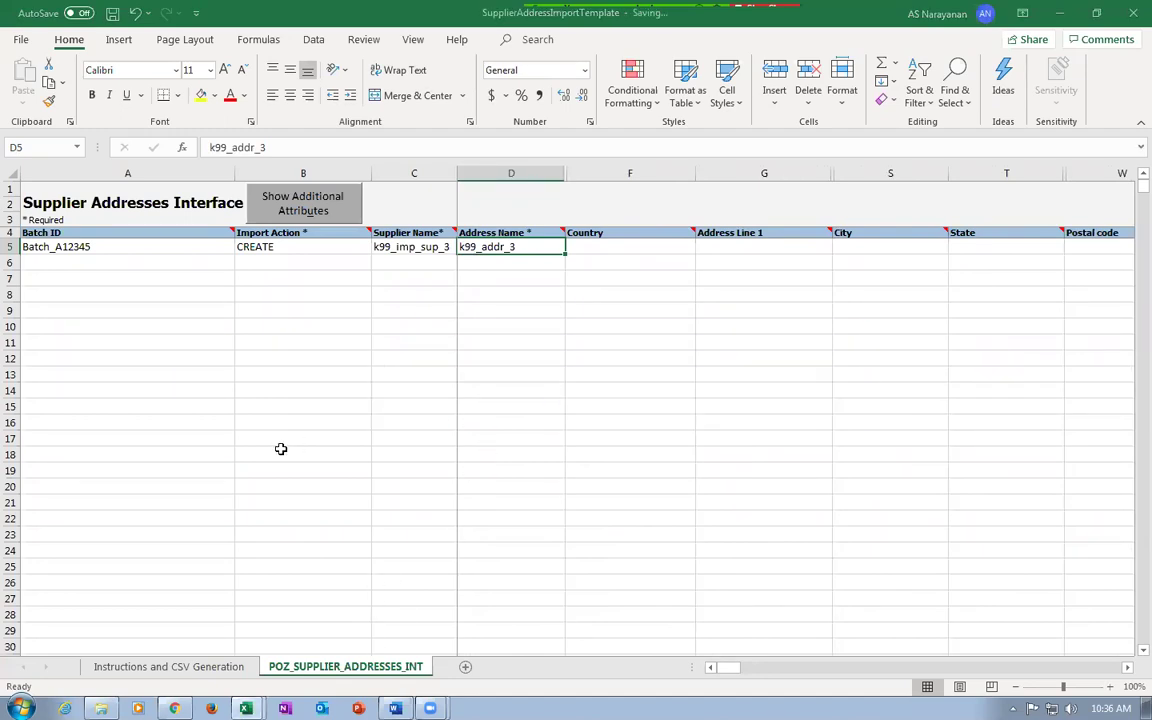
{"action": "left_click", "coordinate": [170, 667]}
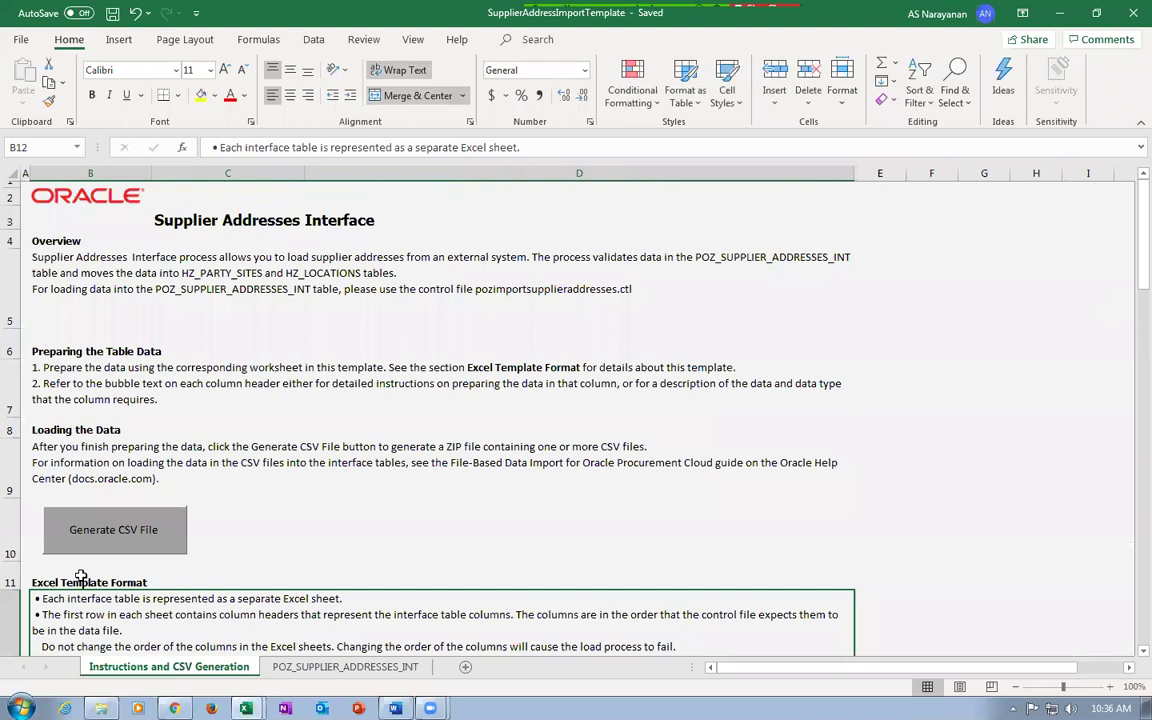
{"action": "left_click", "coordinate": [75, 522]}
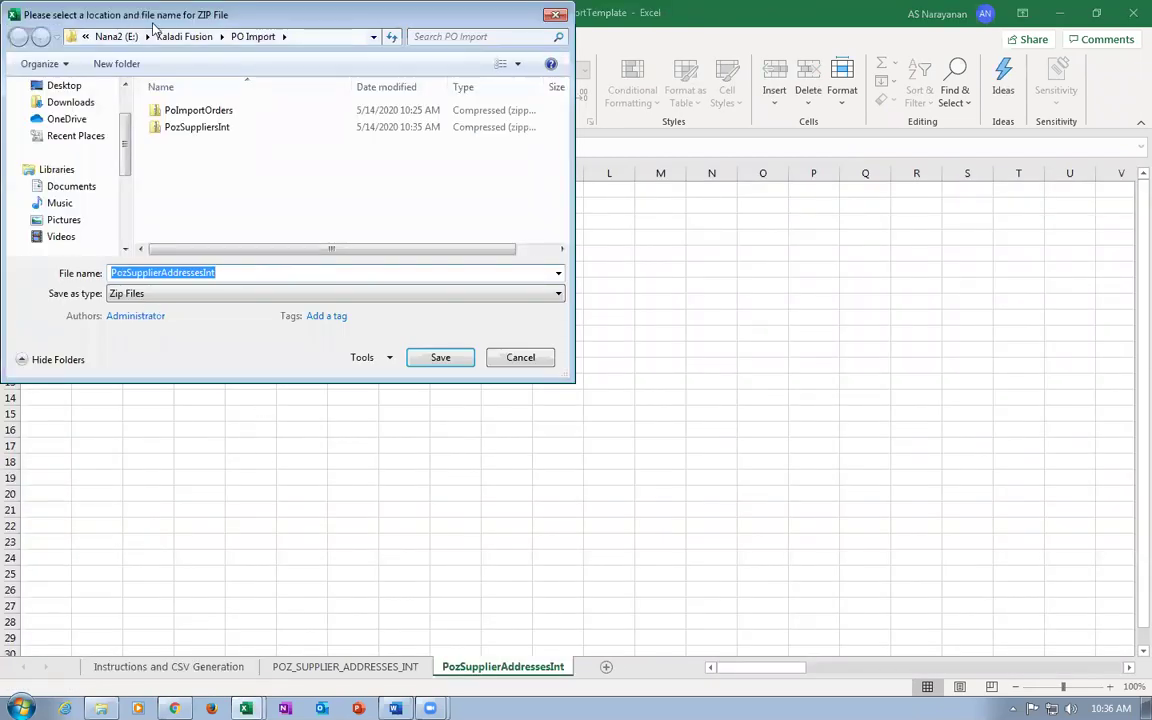
{"action": "left_click", "coordinate": [415, 360]}
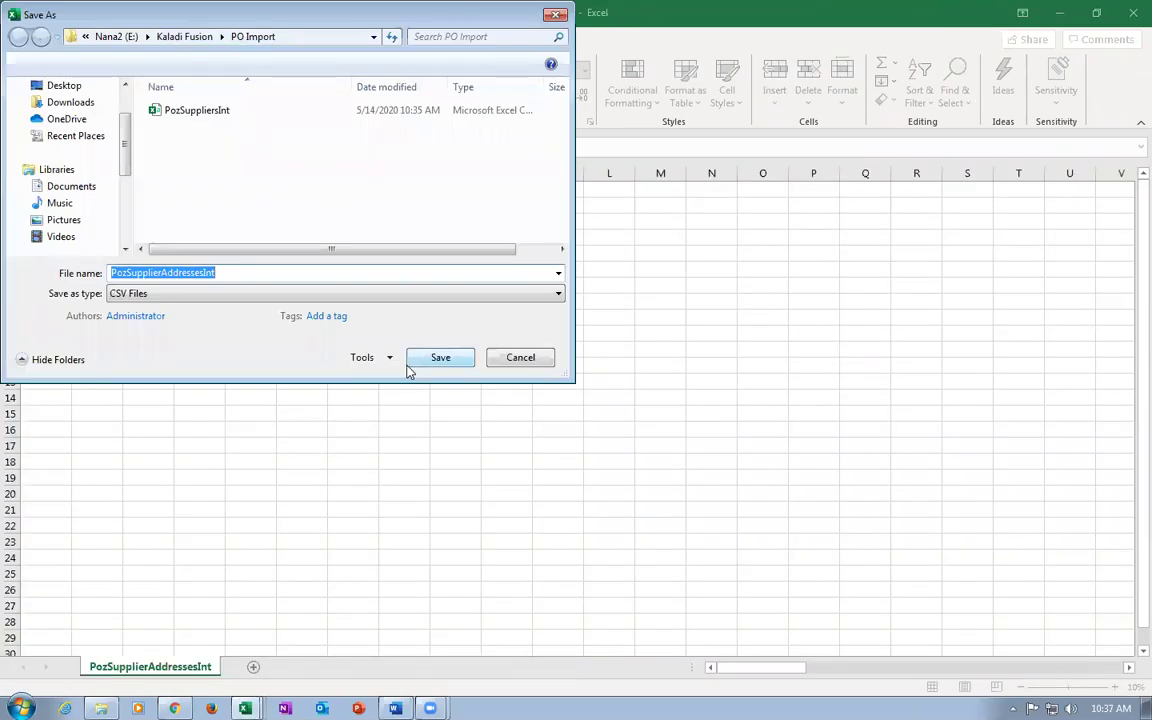
{"action": "left_click", "coordinate": [430, 358]}
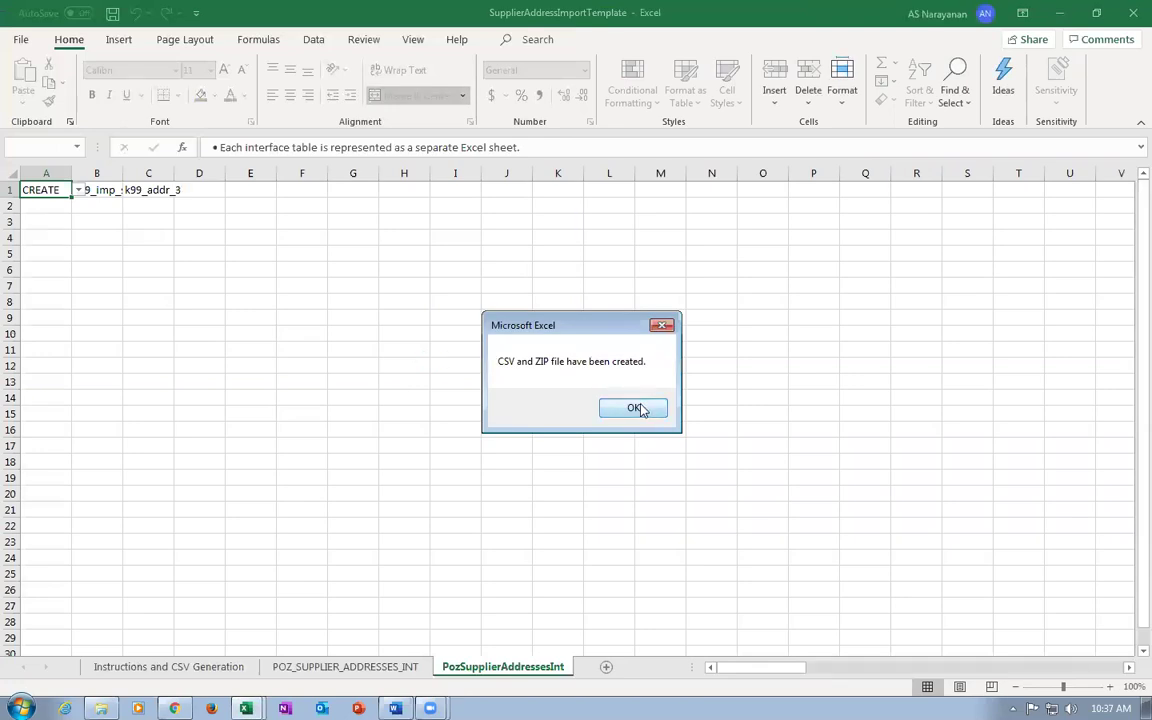
{"action": "left_click", "coordinate": [640, 410]}
{"action": "left_click", "coordinate": [1133, 13]}
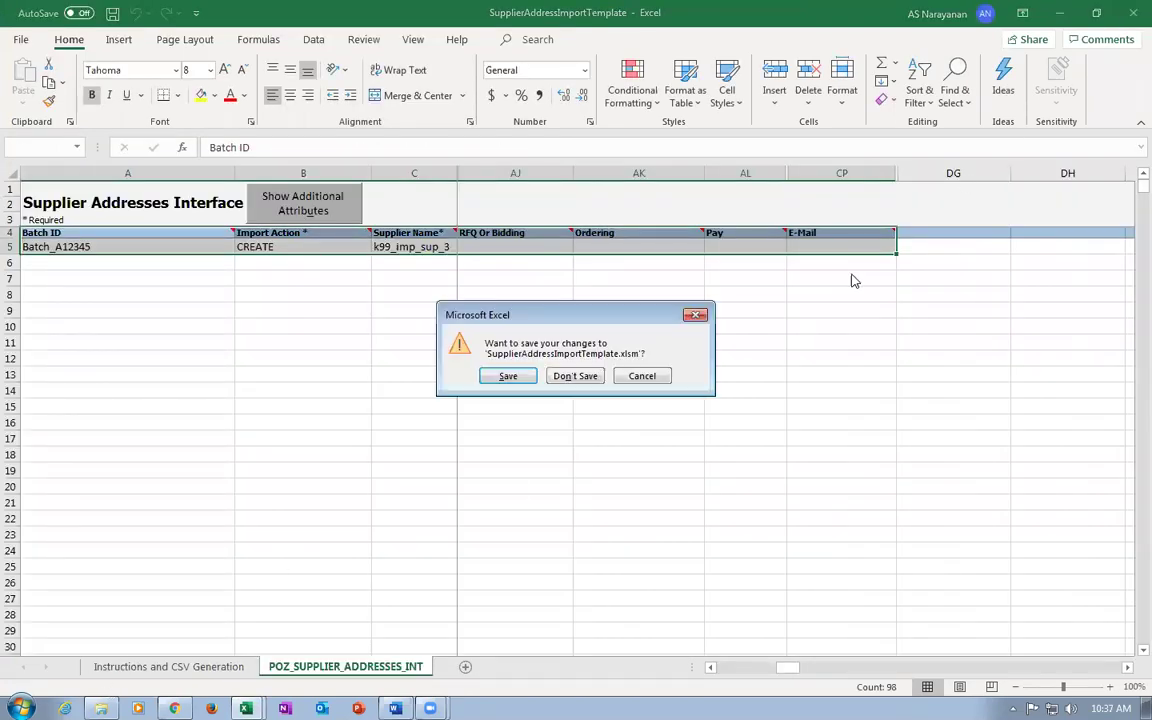
{"action": "left_click", "coordinate": [572, 377]}
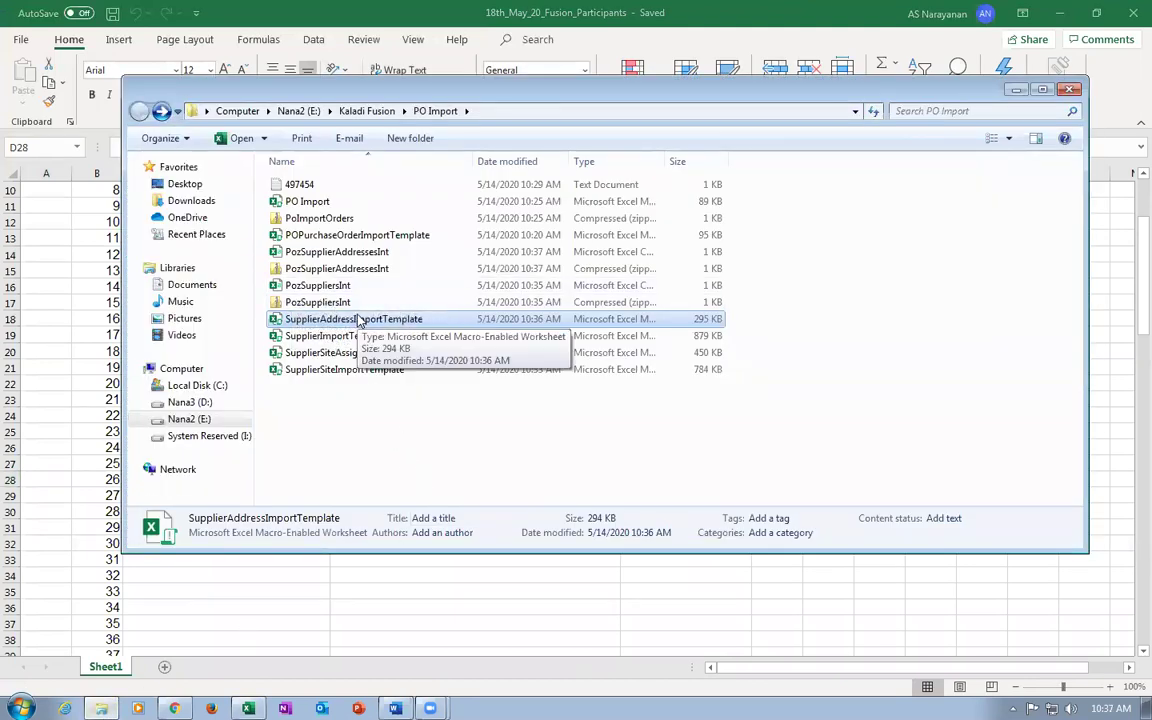
Open SupplierSiteImportTemplate from PO Import with editing enabled and the Excel window maximized.
{"action": "left_click", "coordinate": [322, 270]}
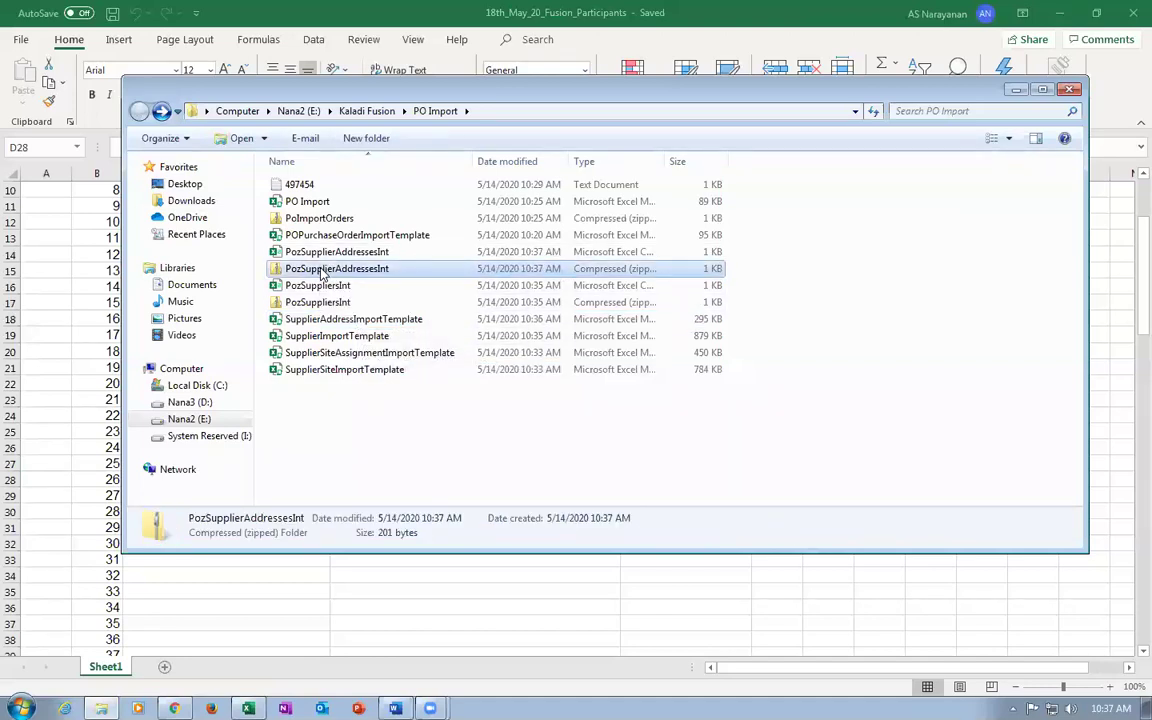
{"action": "left_click", "coordinate": [342, 372]}
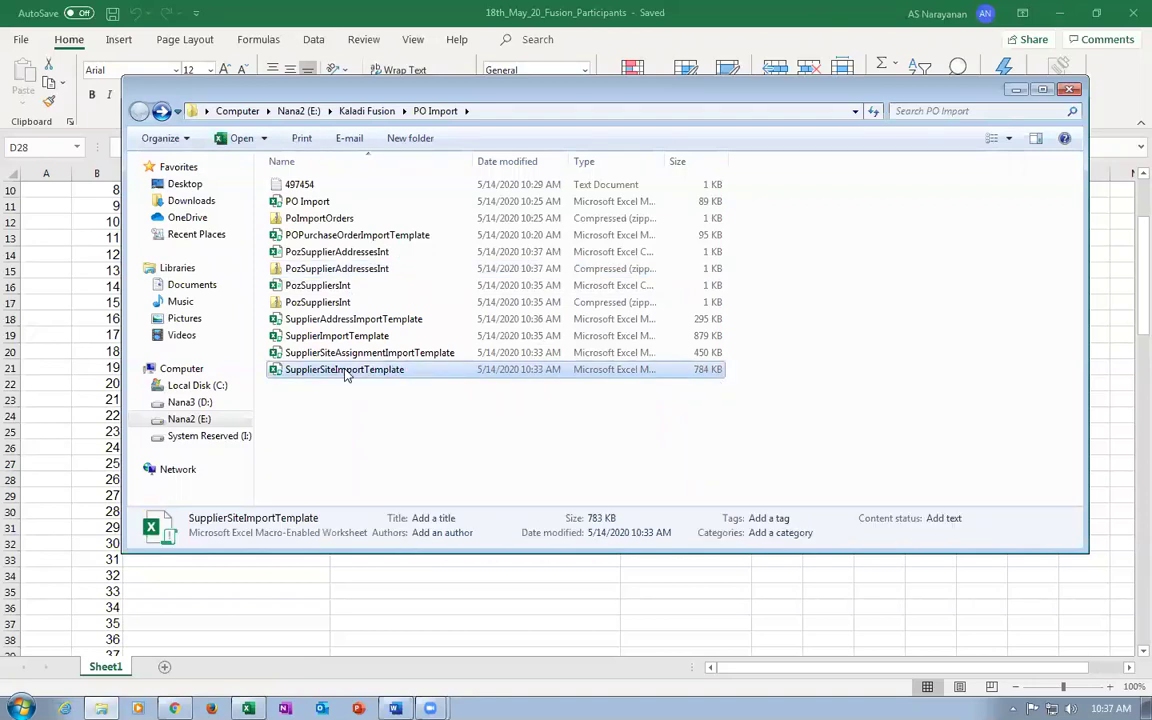
{"action": "key", "text": "alt+Tab"}
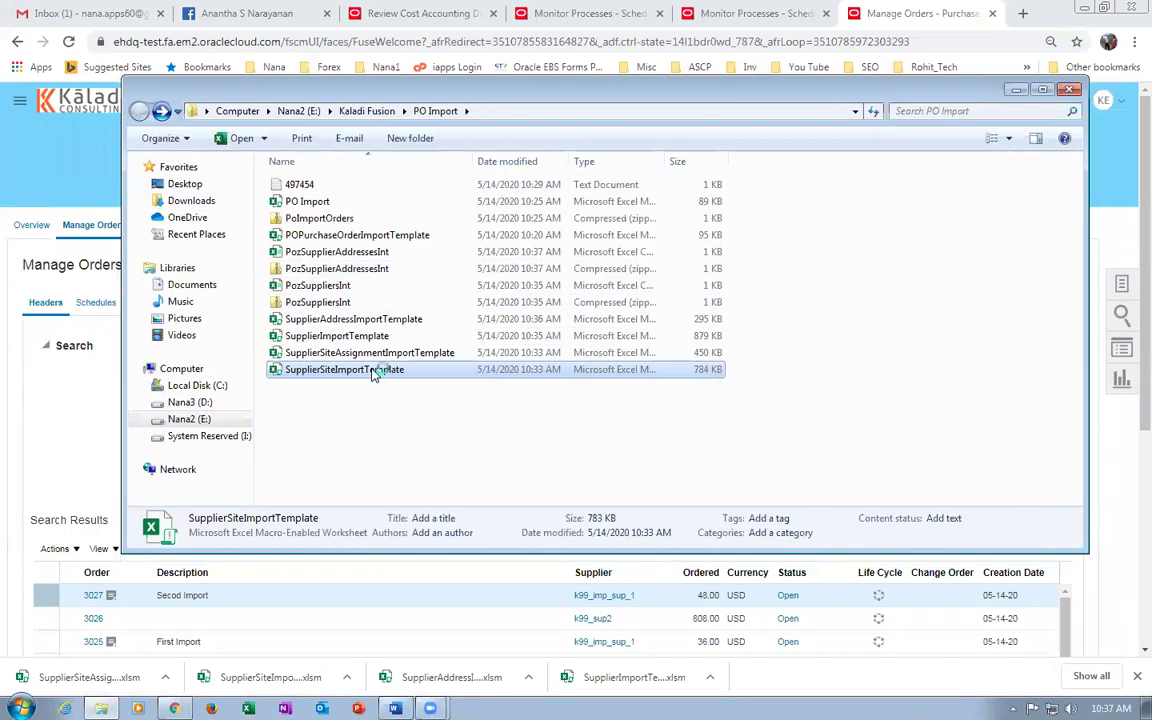
{"action": "double_click", "coordinate": [373, 370]}
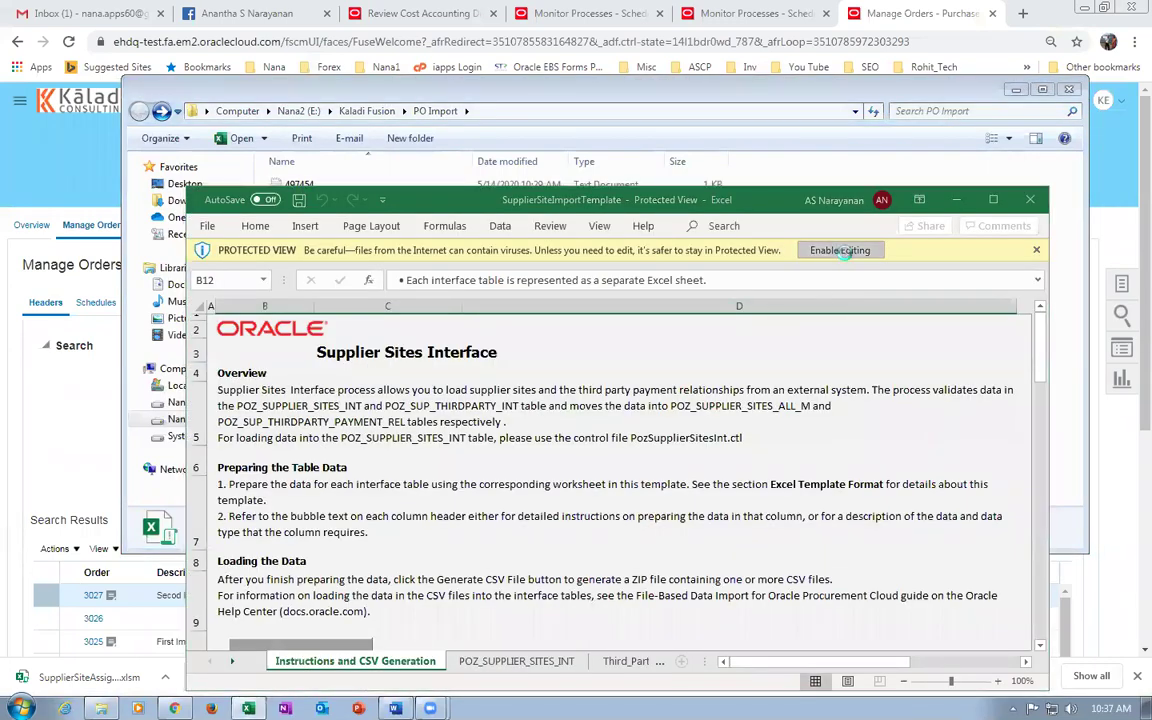
{"action": "left_click", "coordinate": [843, 251]}
{"action": "double_click", "coordinate": [652, 106]}
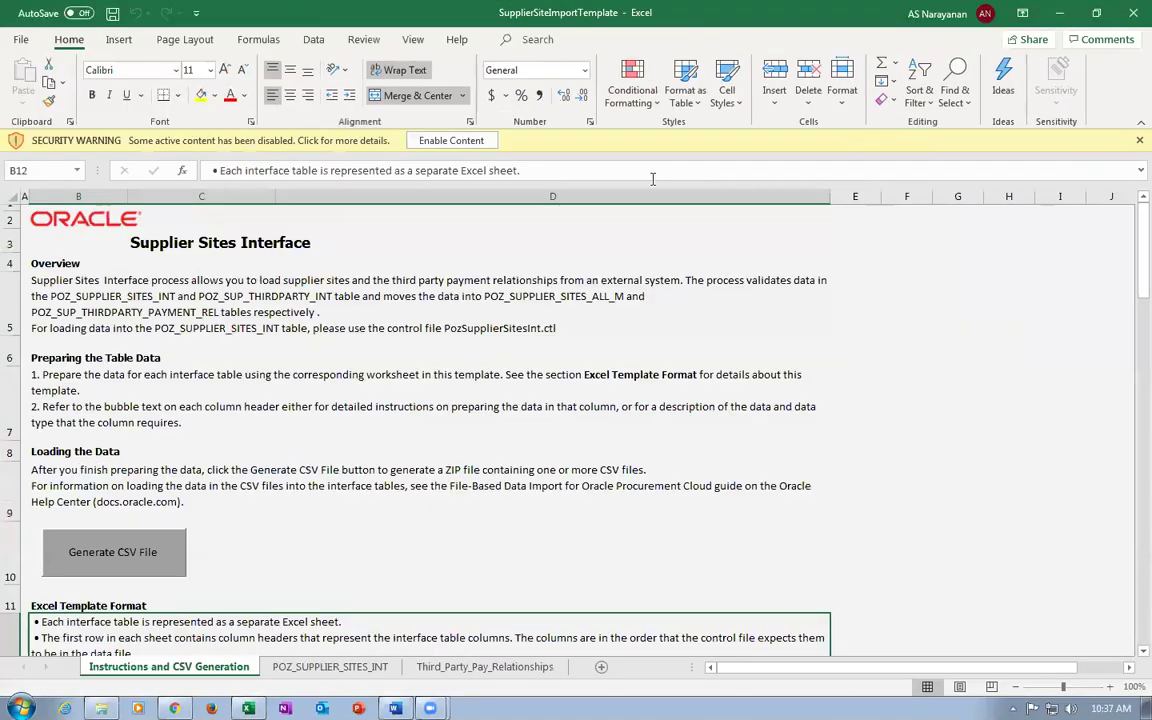
Enable the template's content and clear the UPDATE record from row 6 of POZ_SUPPLIER_SITES_INT.
{"action": "left_click", "coordinate": [434, 140]}
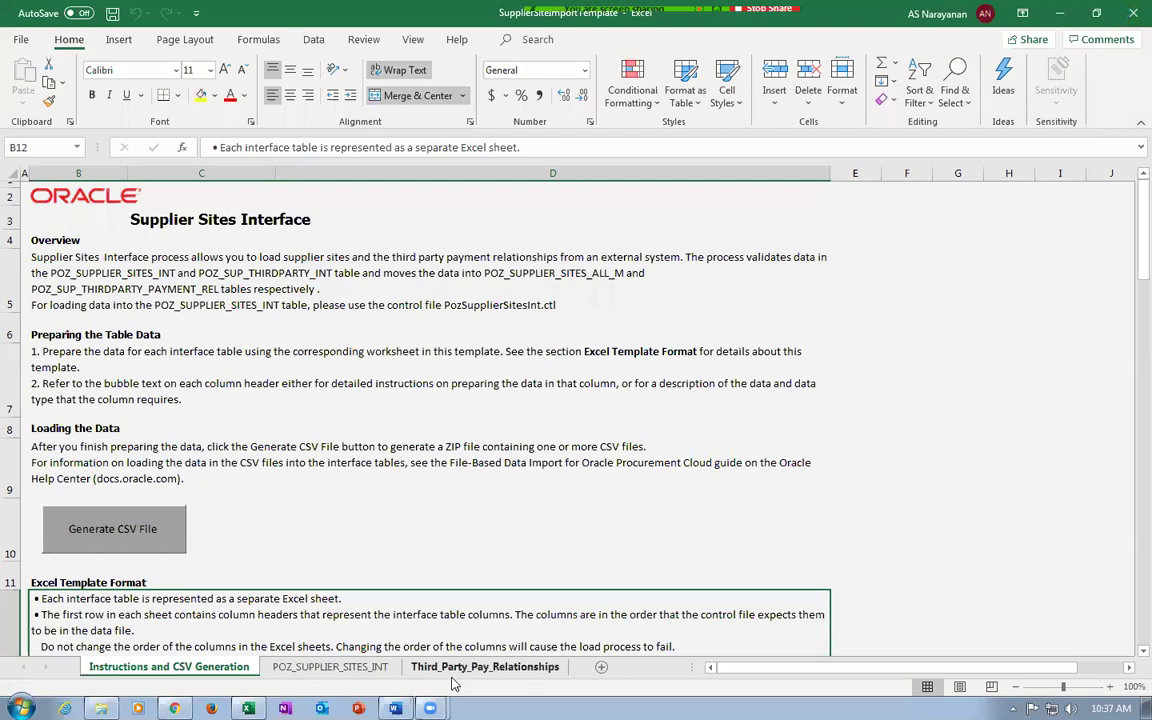
{"action": "left_click", "coordinate": [310, 670]}
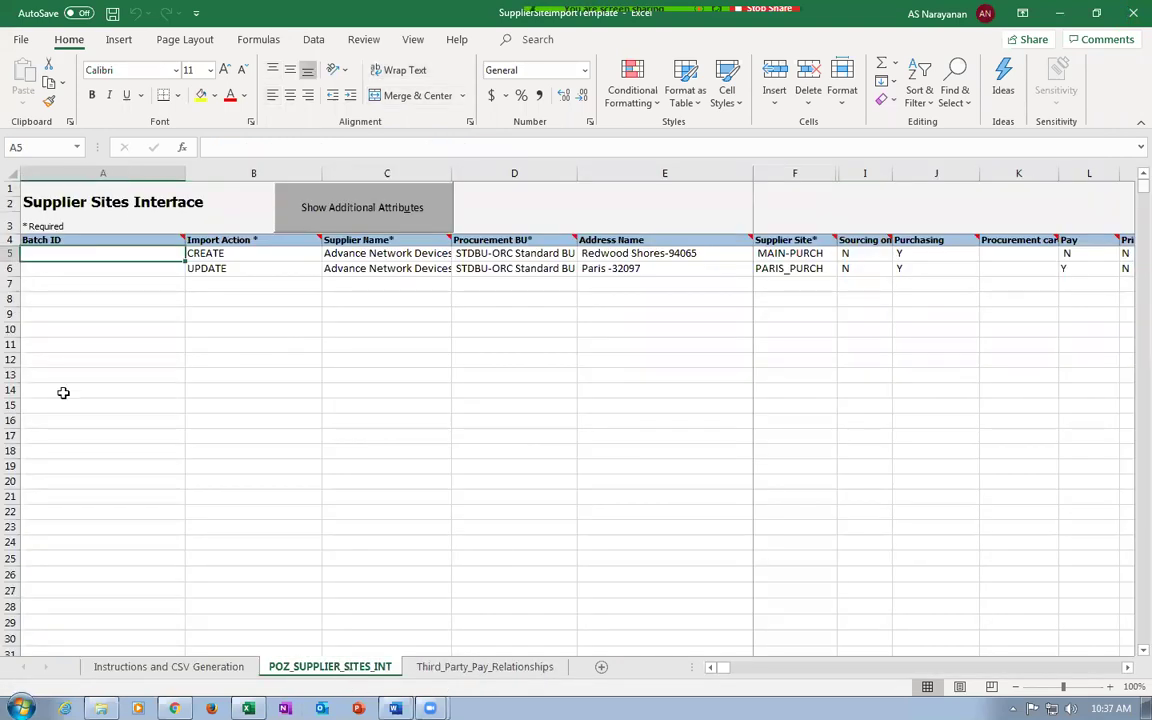
{"action": "left_click", "coordinate": [10, 268]}
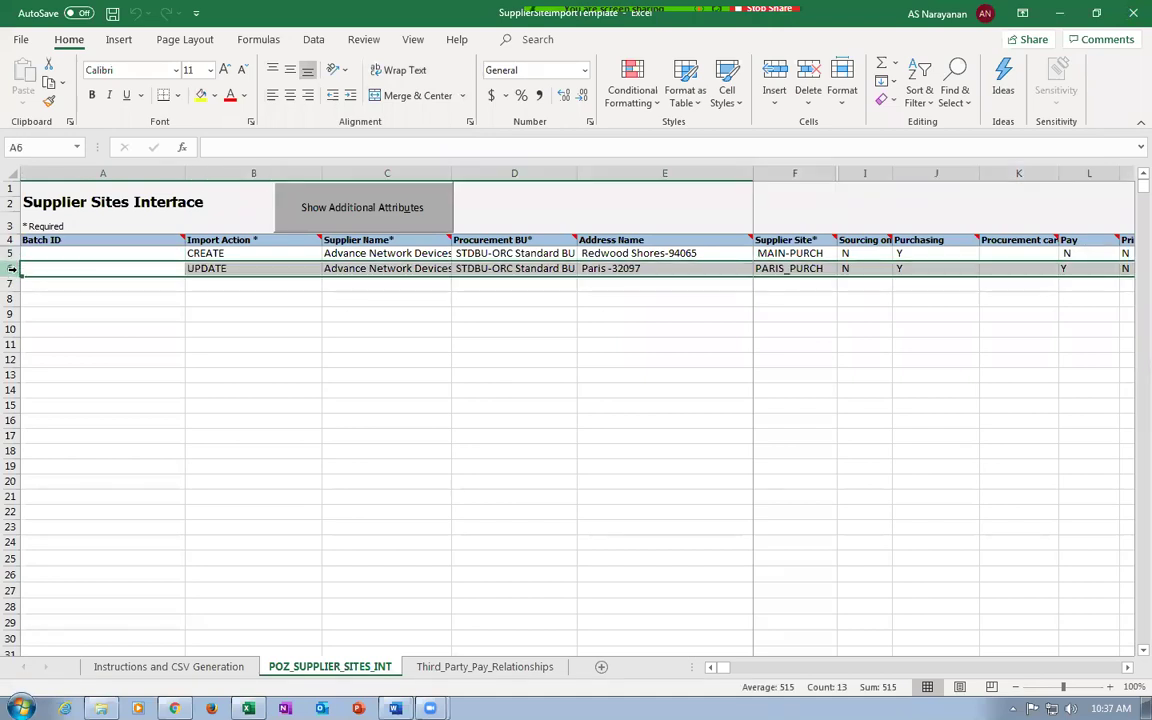
{"action": "key", "text": "Delete"}
Fill row 5 with supplier k99_imp_sup_3, BU k99_business_unit, address k99_addr_3 and site 3.
{"action": "left_click", "coordinate": [110, 252]}
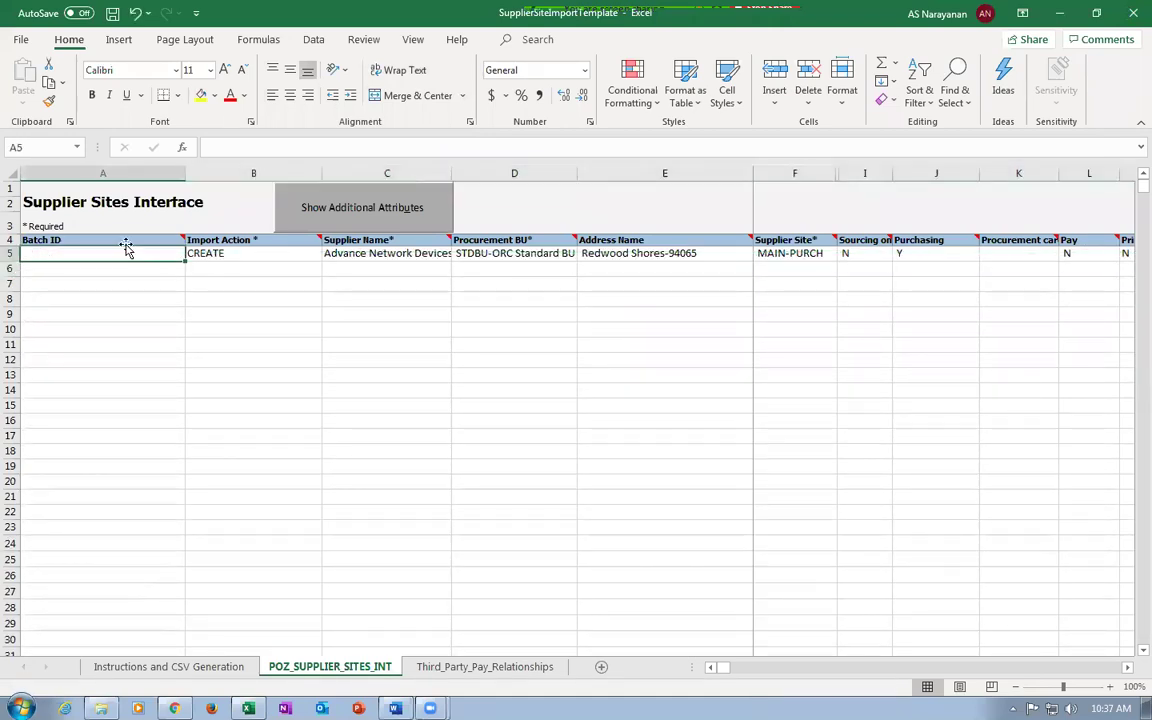
{"action": "left_click", "coordinate": [211, 252]}
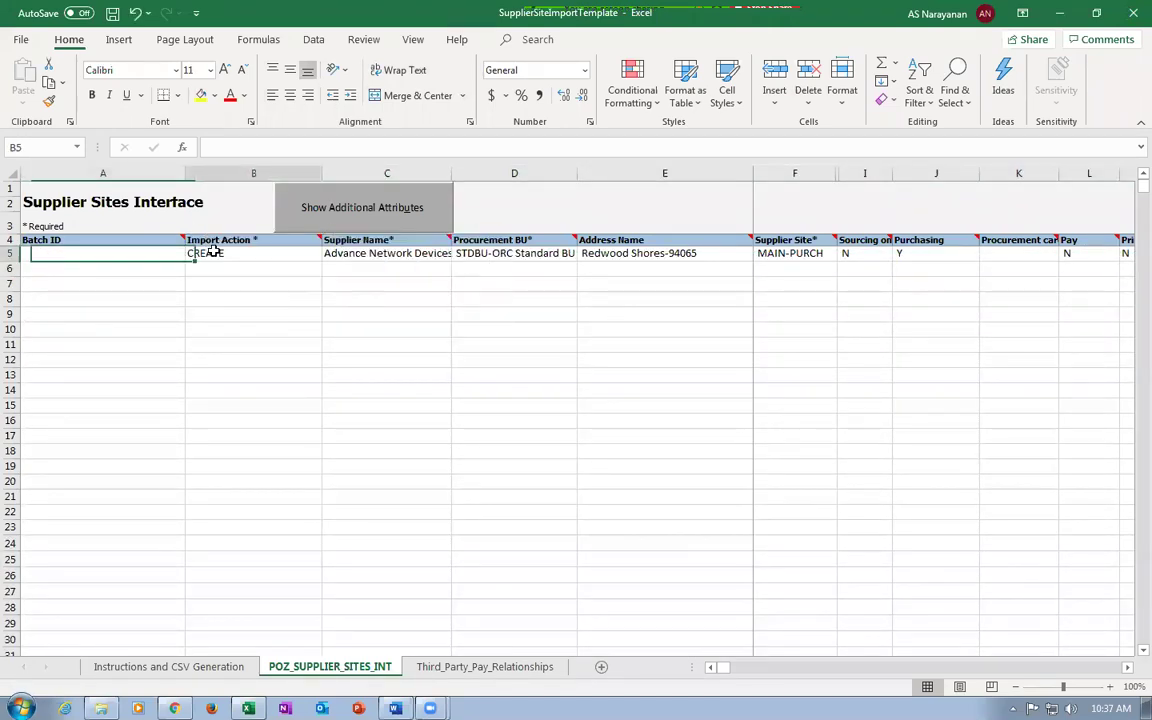
{"action": "left_click", "coordinate": [400, 256]}
{"action": "type", "text": "k9"}
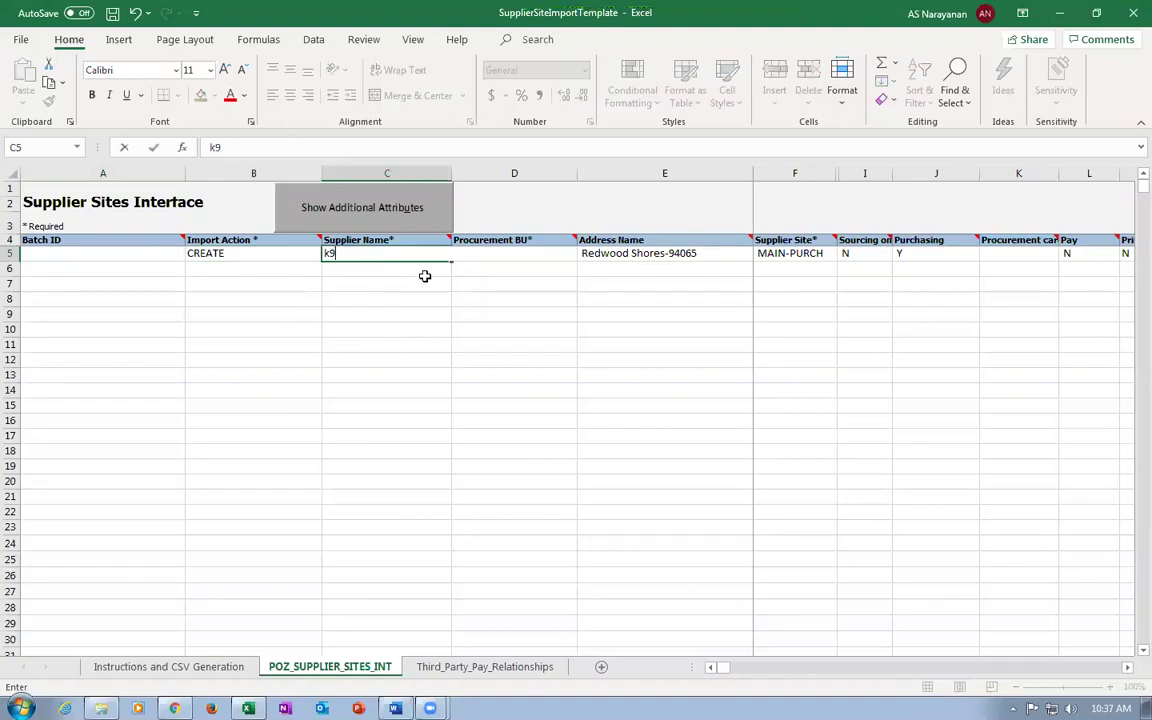
{"action": "type", "text": "9_imp_sup_3"}
{"action": "key", "text": "Tab"}
{"action": "type", "text": "STDBU-ORC Standard BU"}
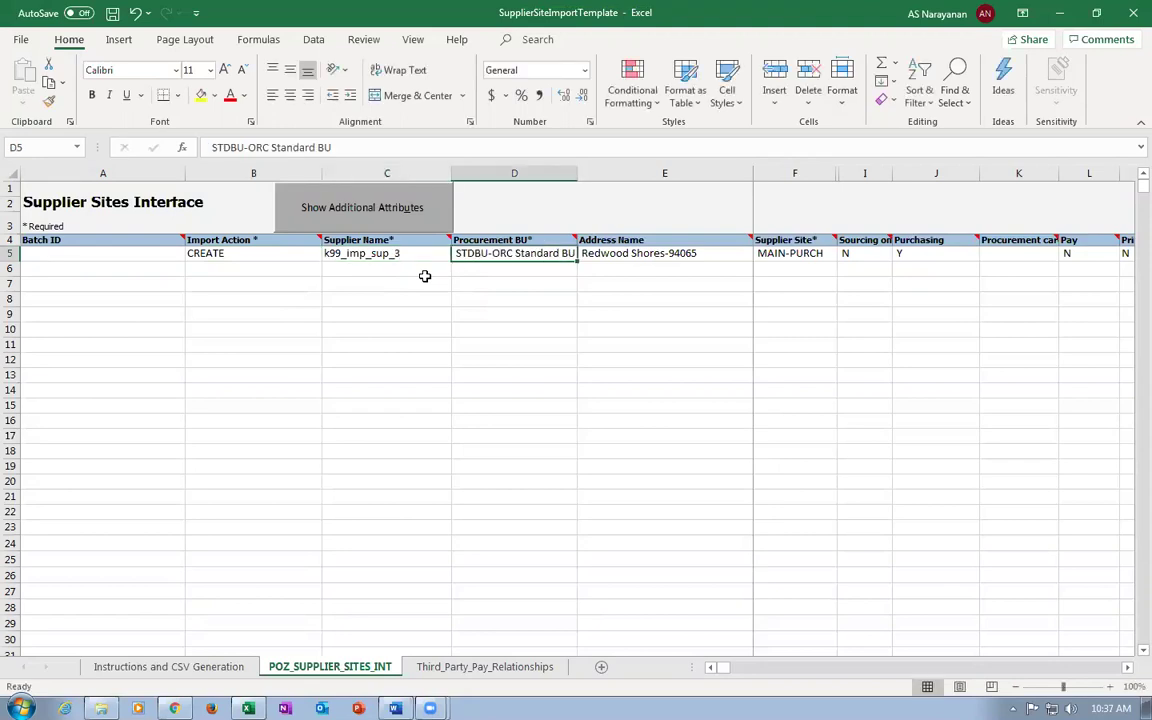
{"action": "key", "text": "ctrl+z"}
{"action": "type", "text": "k"}
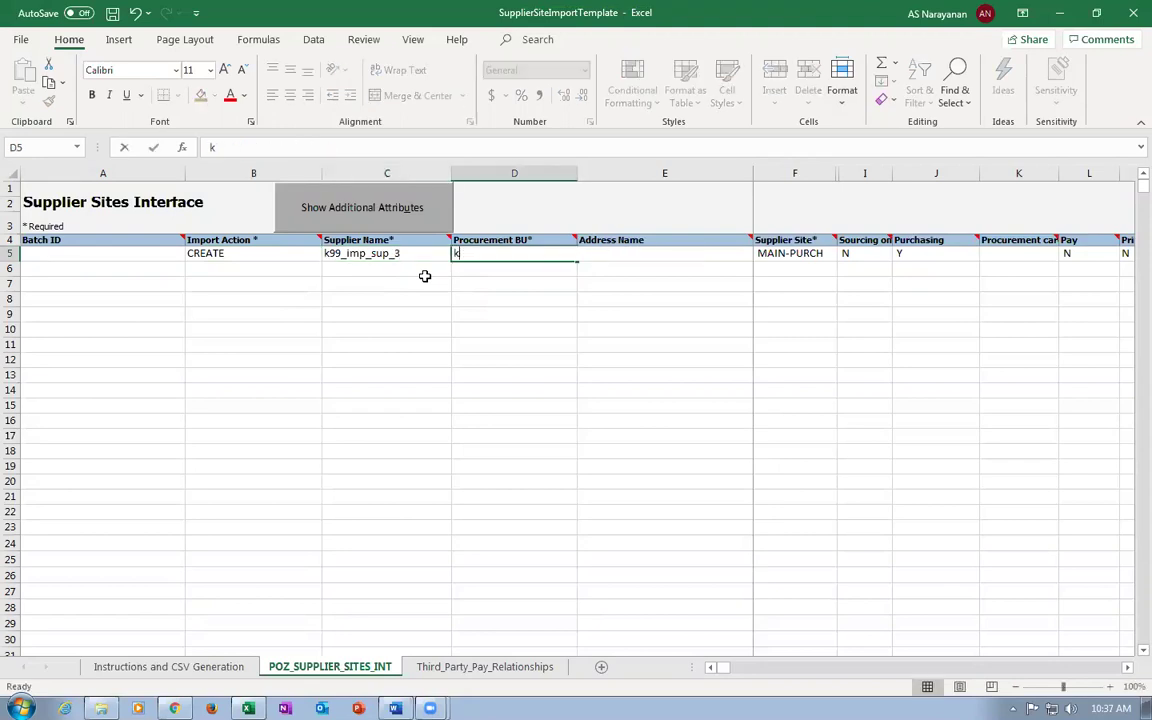
{"action": "type", "text": "99_business_uni"}
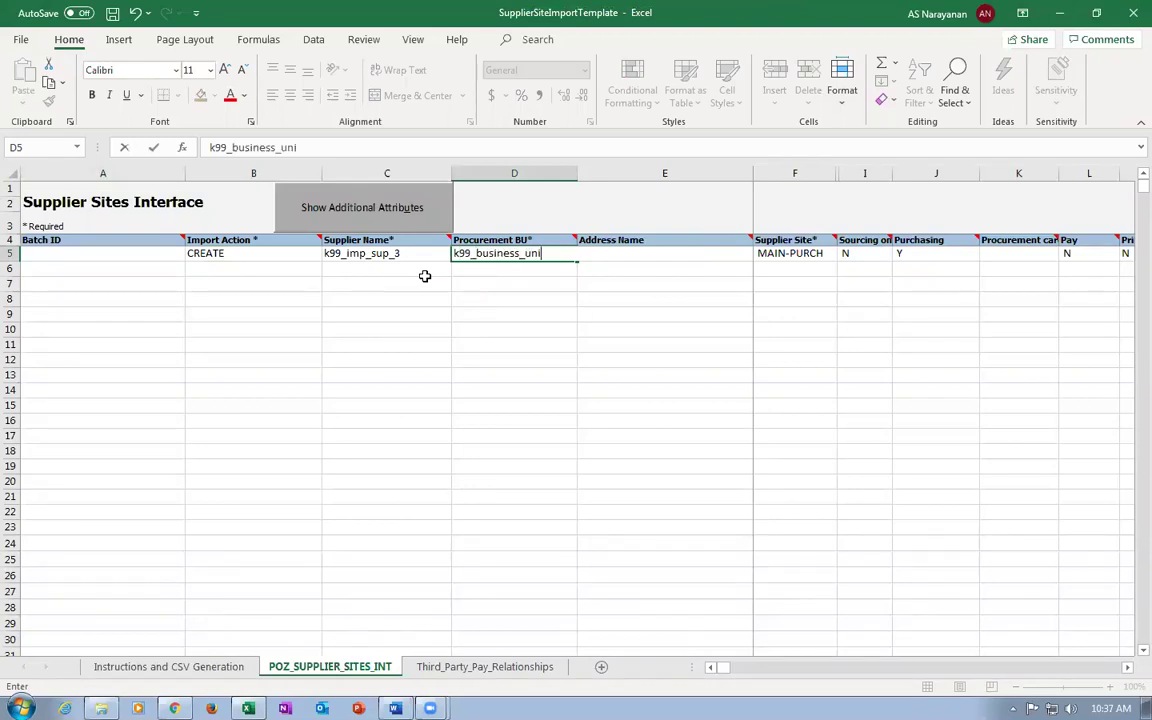
{"action": "type", "text": "t"}
{"action": "key", "text": "Tab"}
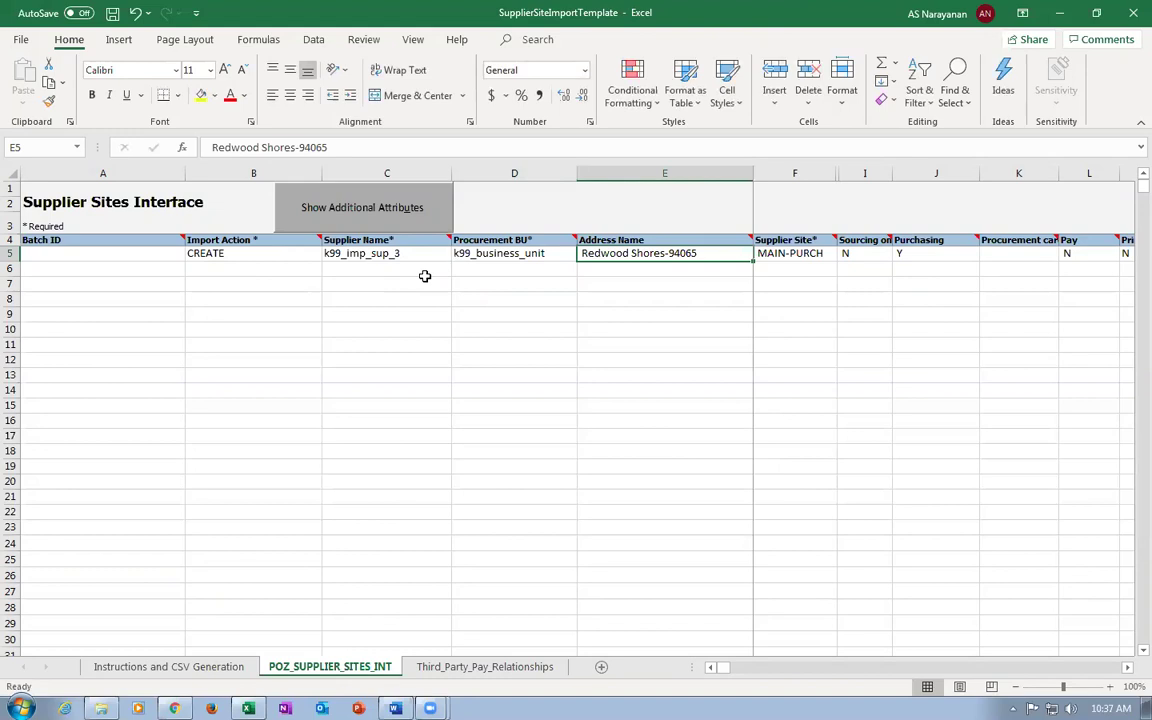
{"action": "type", "text": "k99"}
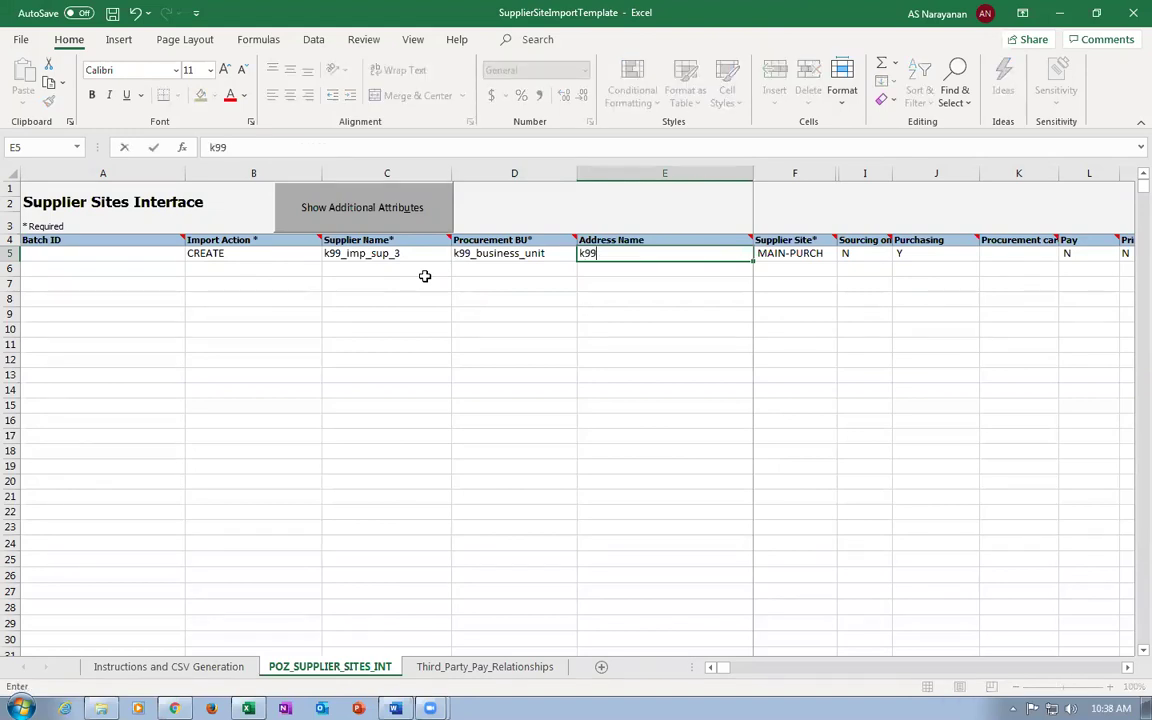
{"action": "type", "text": "_addr_3"}
{"action": "key", "text": "Tab"}
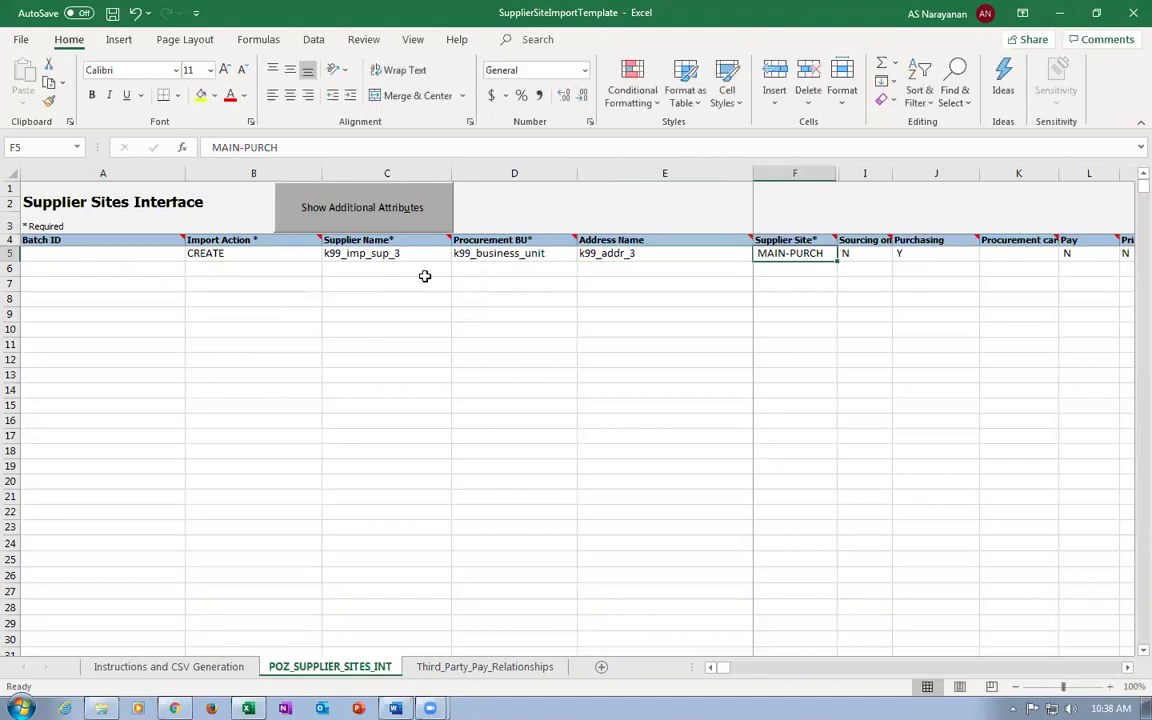
{"action": "type", "text": "site 2"}
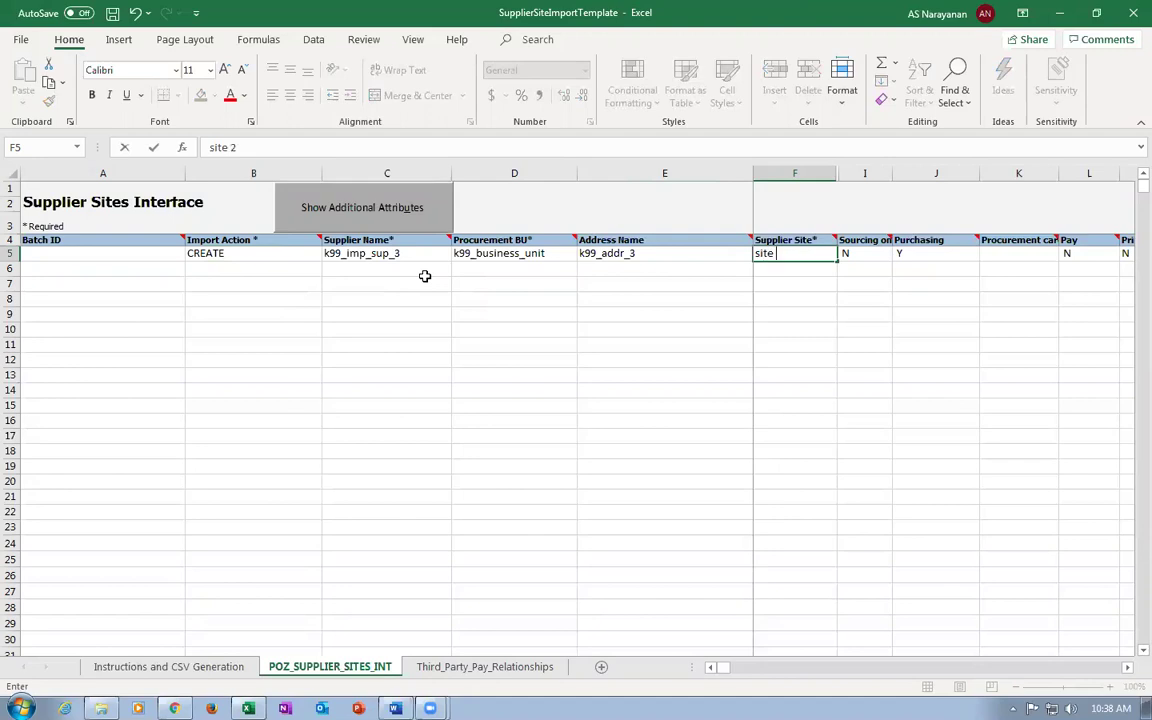
{"action": "type", "text": "3"}
{"action": "key", "text": "Tab"}
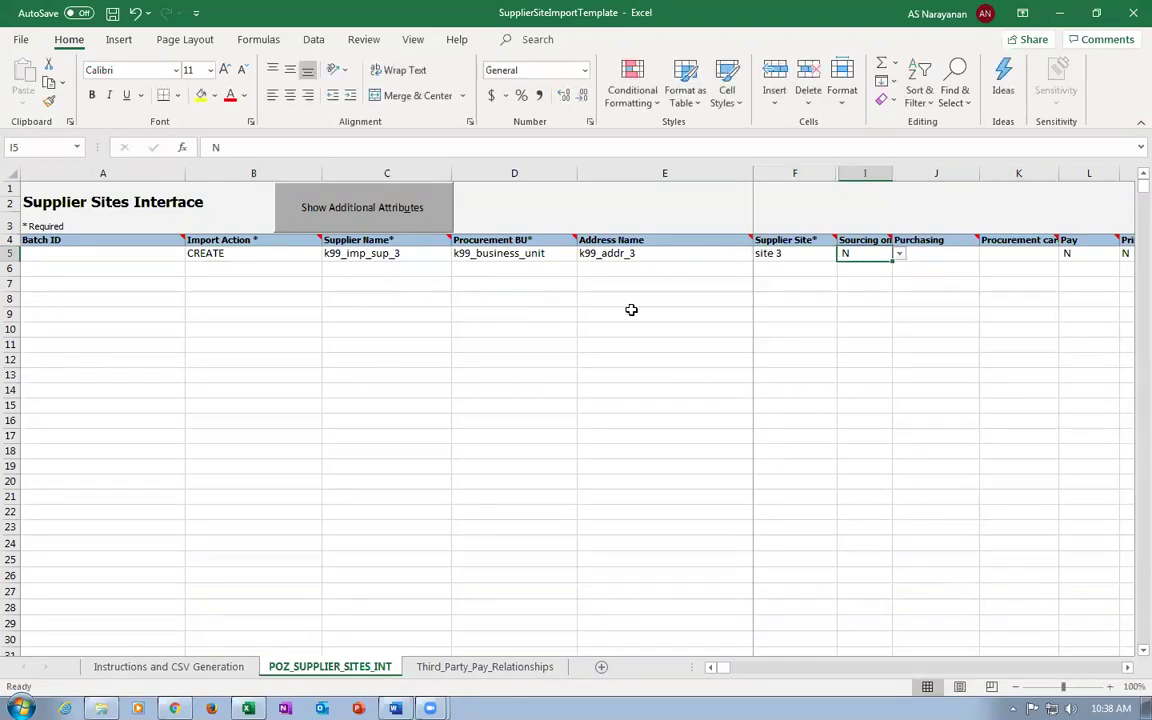
Replace the site's e-mail address in T5 with the new contact e-mail.
{"action": "key", "text": "Tab"}
{"action": "key", "text": "Tab"}
{"action": "key", "text": "Tab"}
{"action": "key", "text": "Tab"}
{"action": "key", "text": "Tab"}
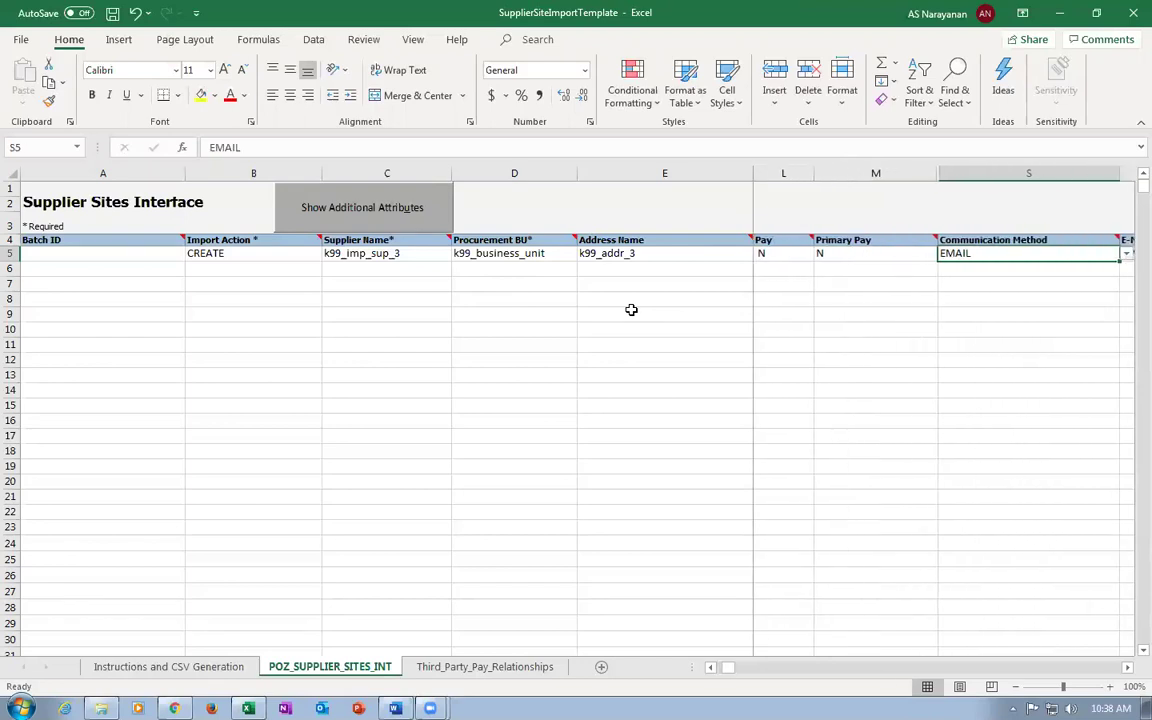
{"action": "key", "text": "Tab"}
{"action": "key", "text": "shift+Tab"}
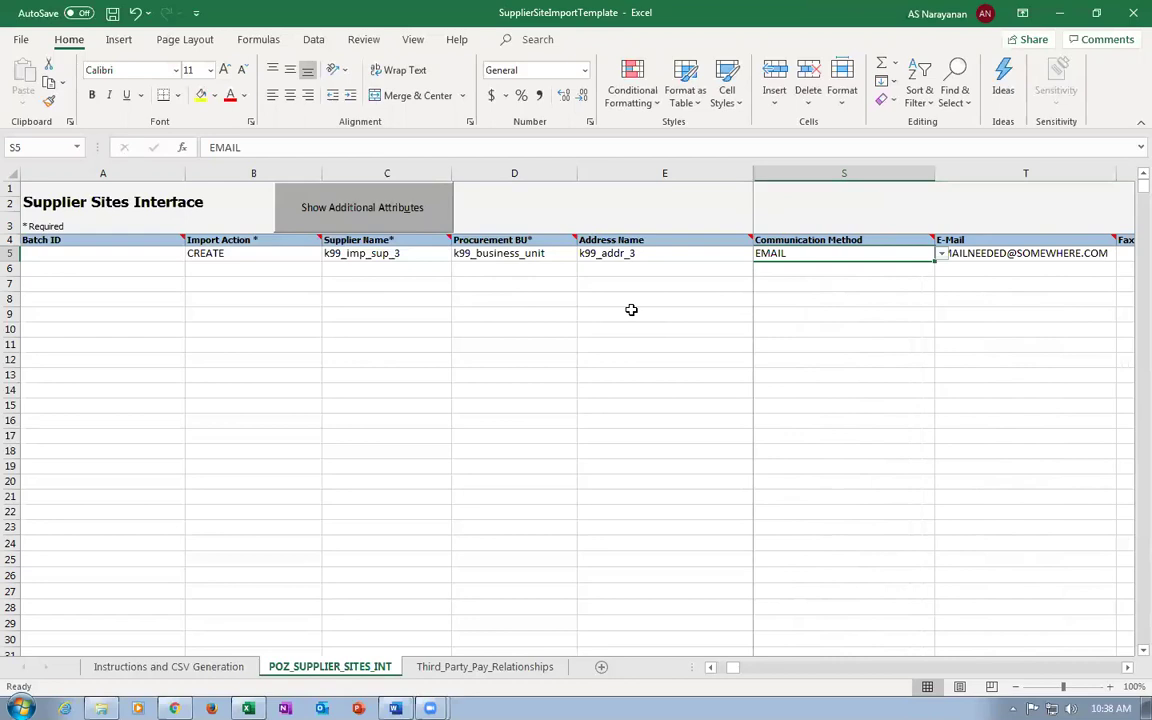
{"action": "key", "text": "Tab"}
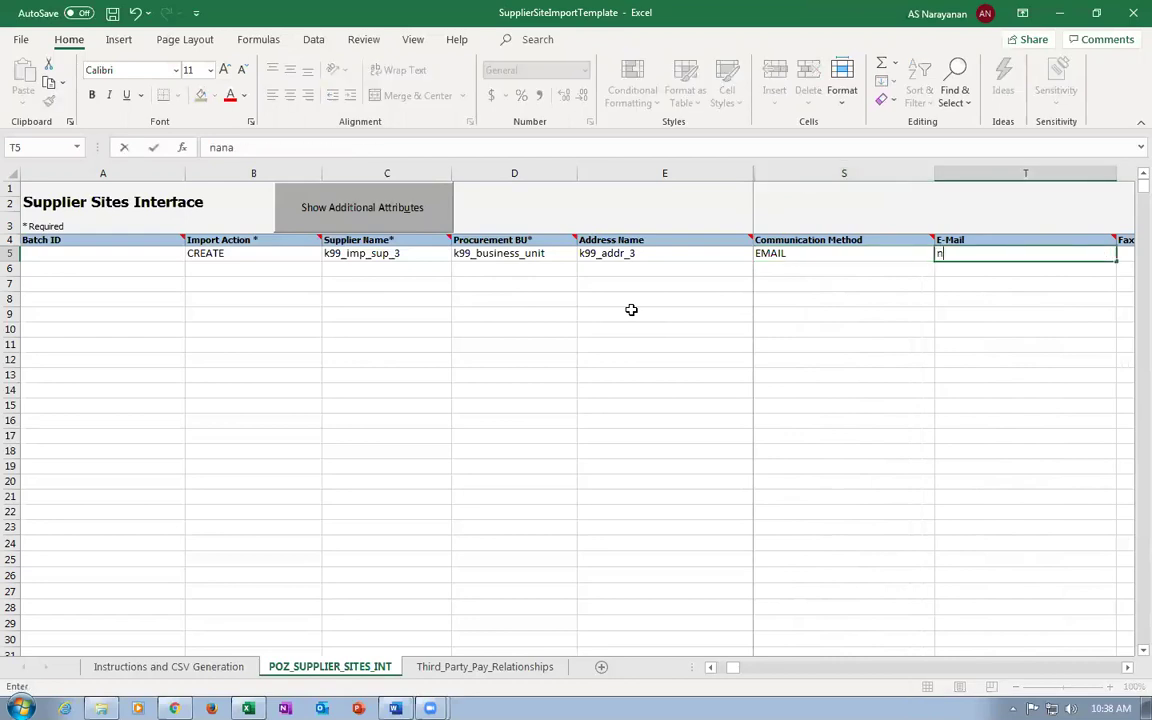
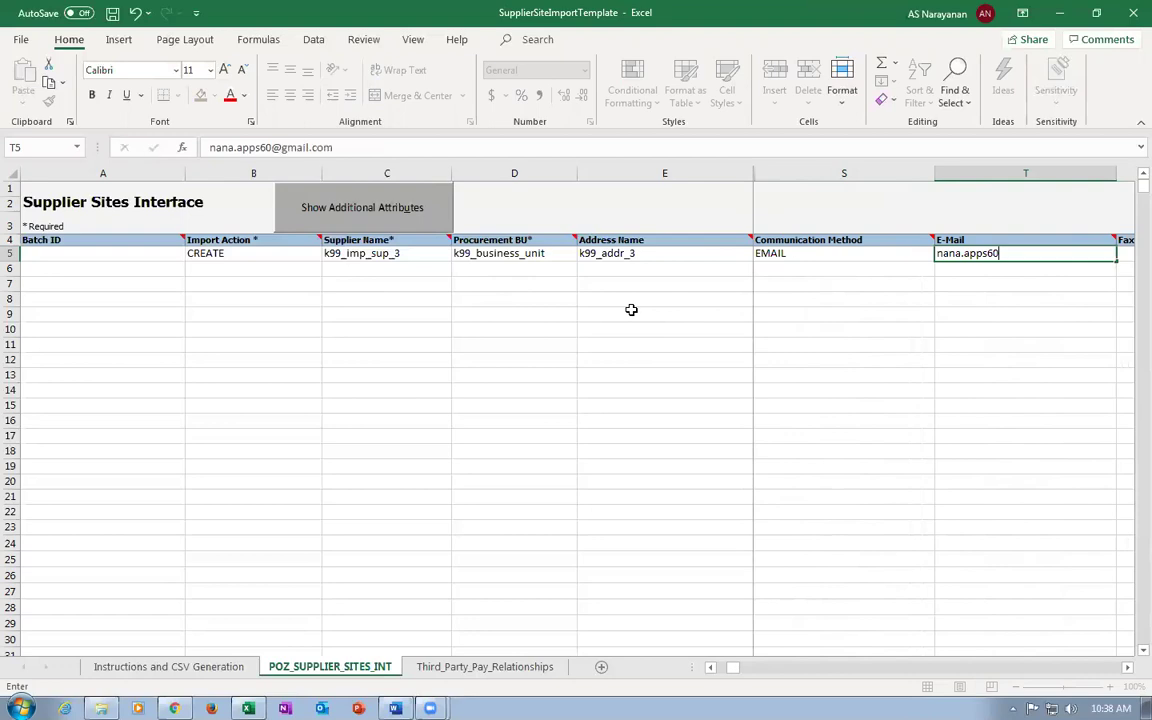
{"action": "key", "text": "Tab"}
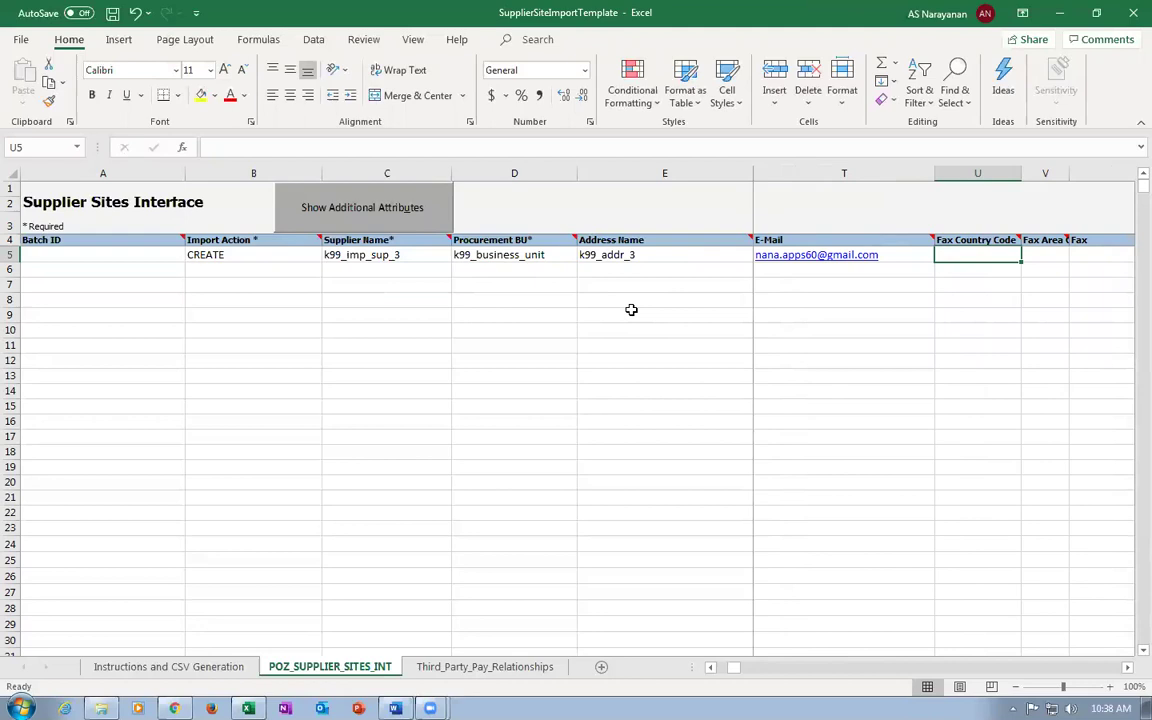
Review the remaining row fields, then save the workbook past the personal information warning.
{"action": "key", "text": "Tab"}
{"action": "key", "text": "Tab"}
{"action": "key", "text": "Tab"}
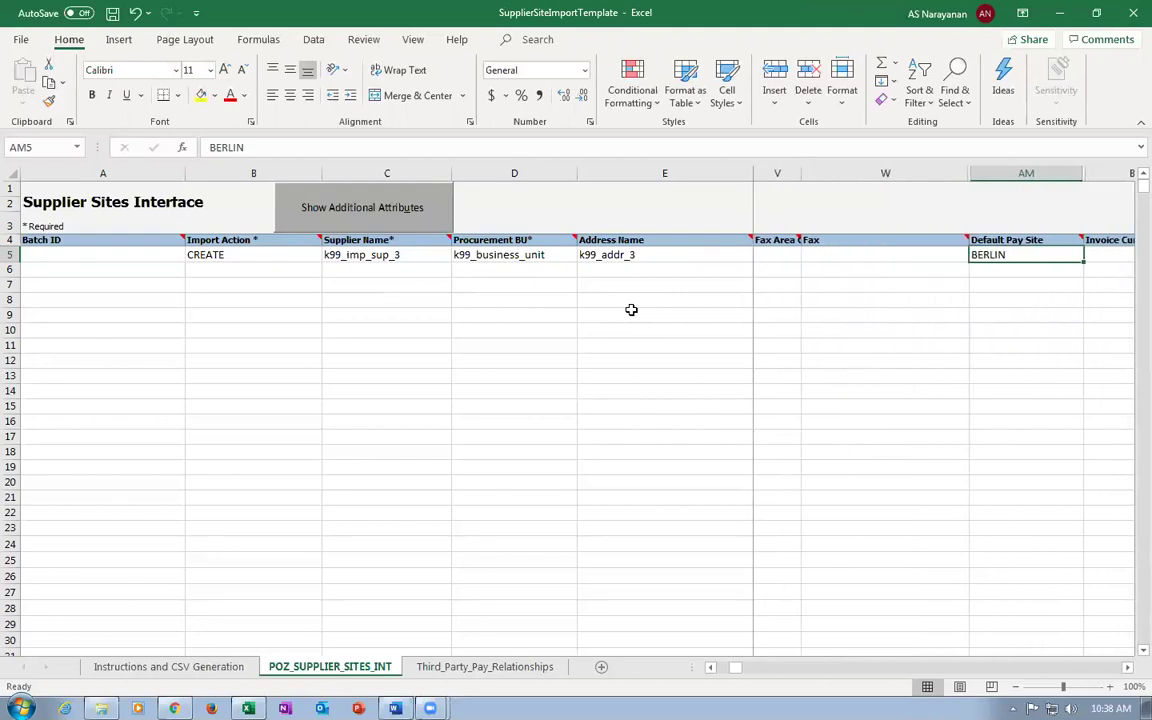
{"action": "key", "text": "Tab"}
{"action": "key", "text": "shift+Tab"}
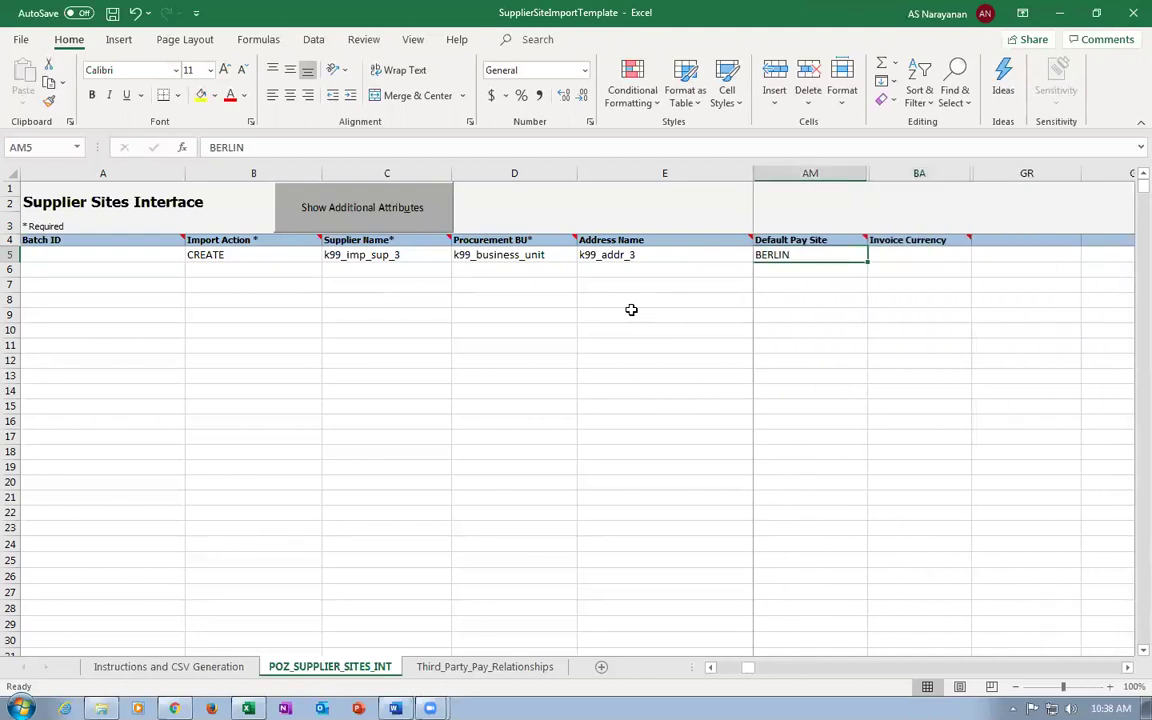
{"action": "key", "text": "Tab"}
{"action": "key", "text": "Tab"}
{"action": "key", "text": "Tab"}
{"action": "key", "text": "Tab"}
{"action": "key", "text": "Tab"}
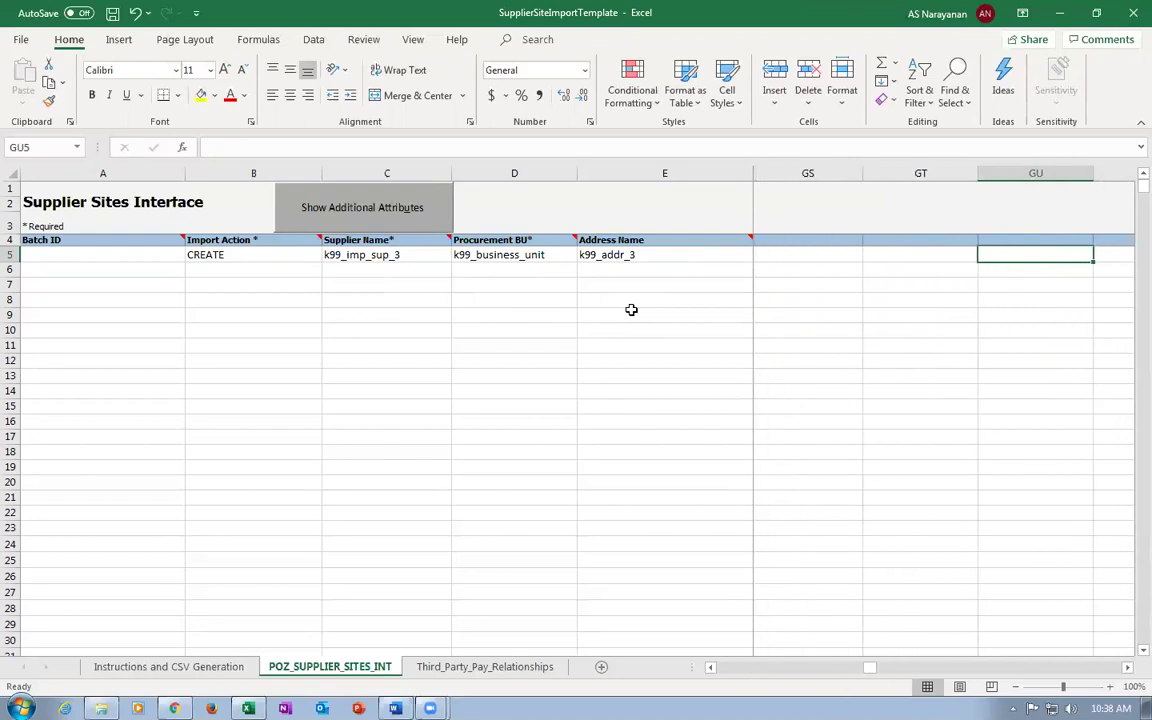
{"action": "key", "text": "Home"}
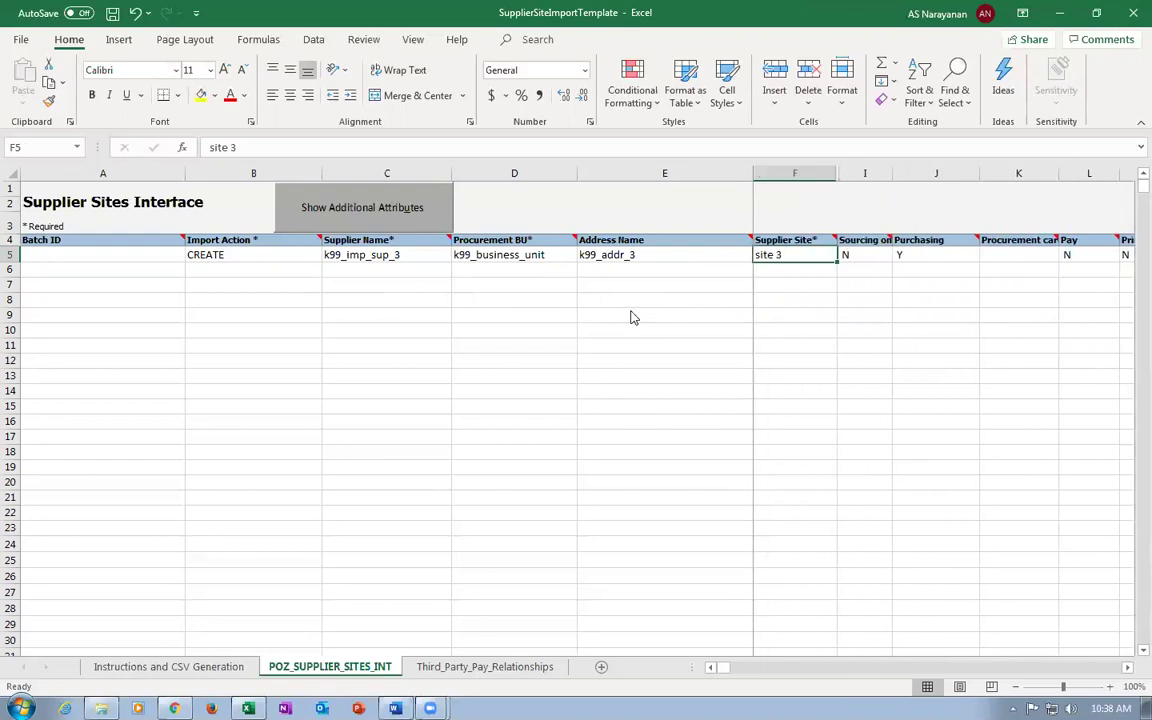
{"action": "key", "text": "ctrl+s"}
{"action": "left_click", "coordinate": [546, 401]}
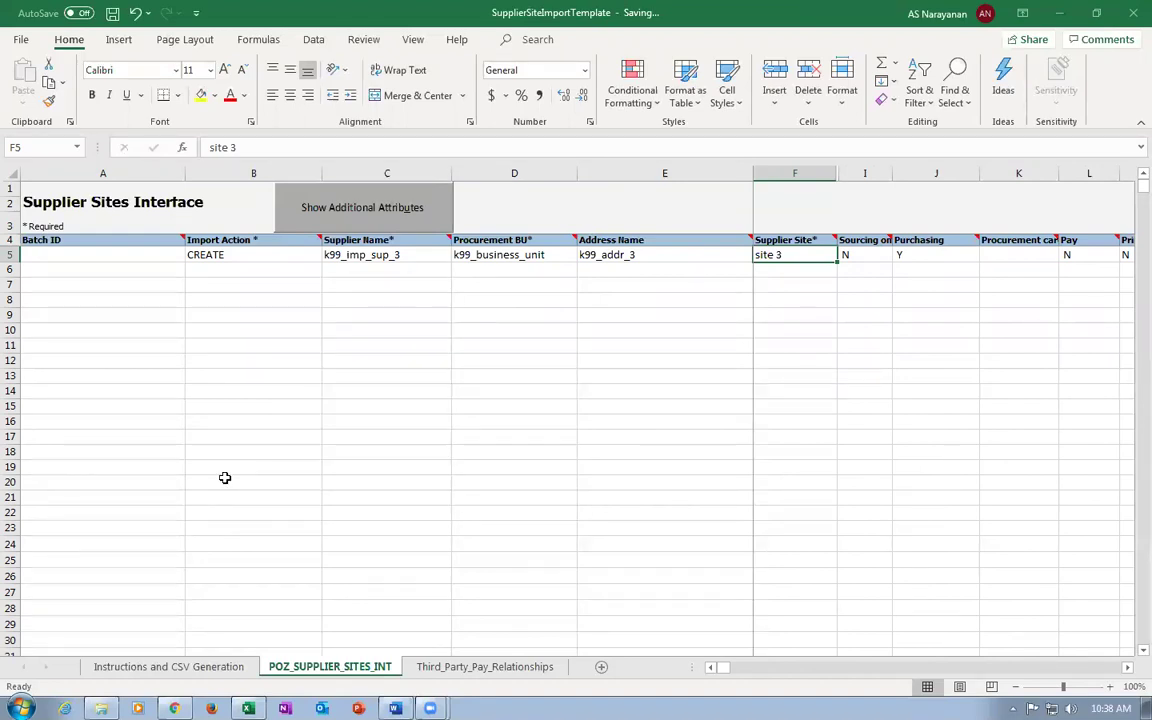
Clear the CREATE ZotWare example row 6 on Third_Party_Pay_Relationships.
{"action": "left_click", "coordinate": [487, 667]}
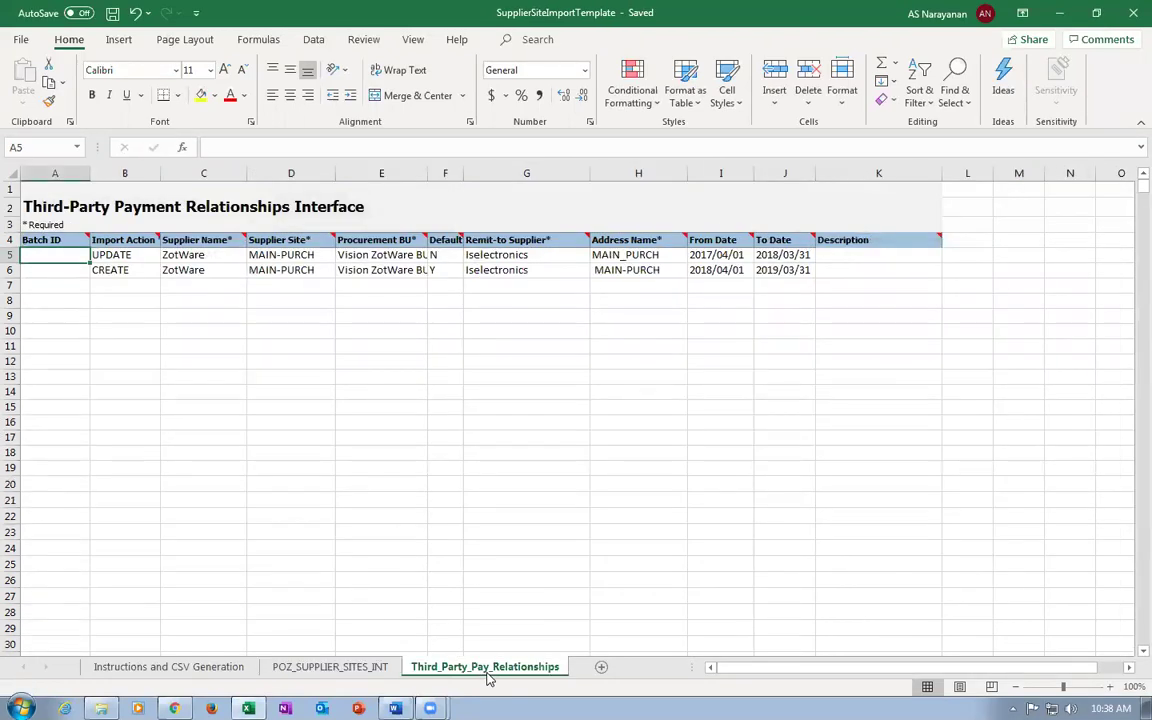
{"action": "left_click", "coordinate": [12, 270]}
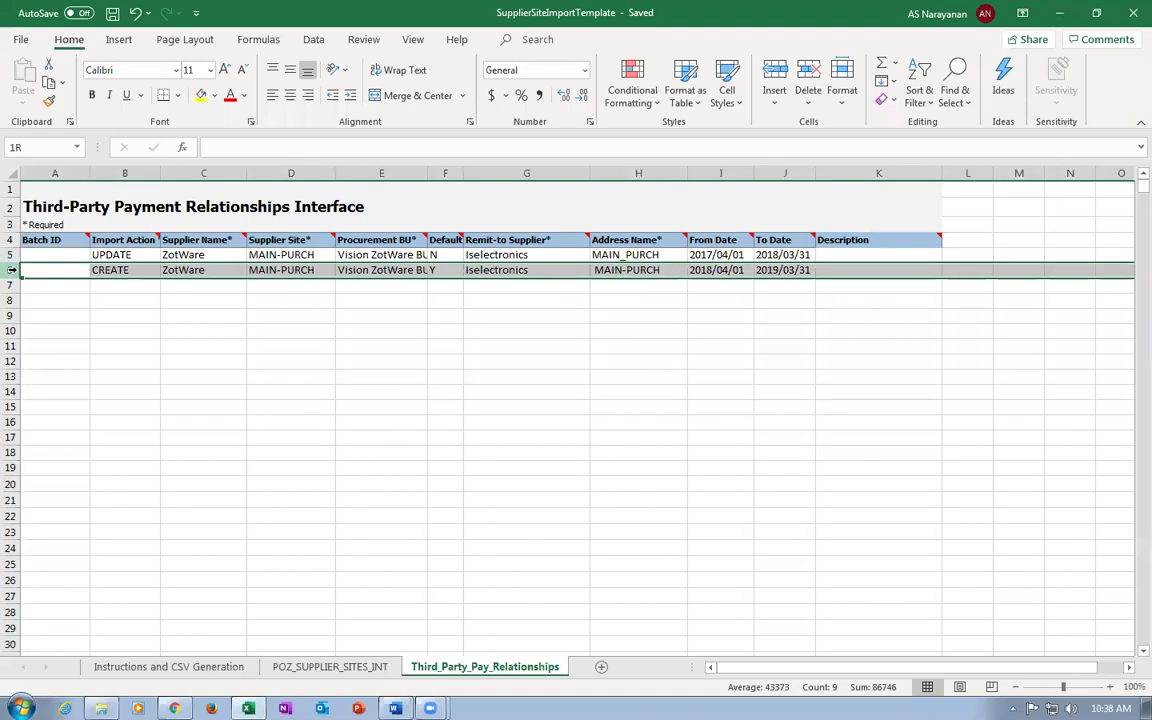
{"action": "key", "text": "Delete"}
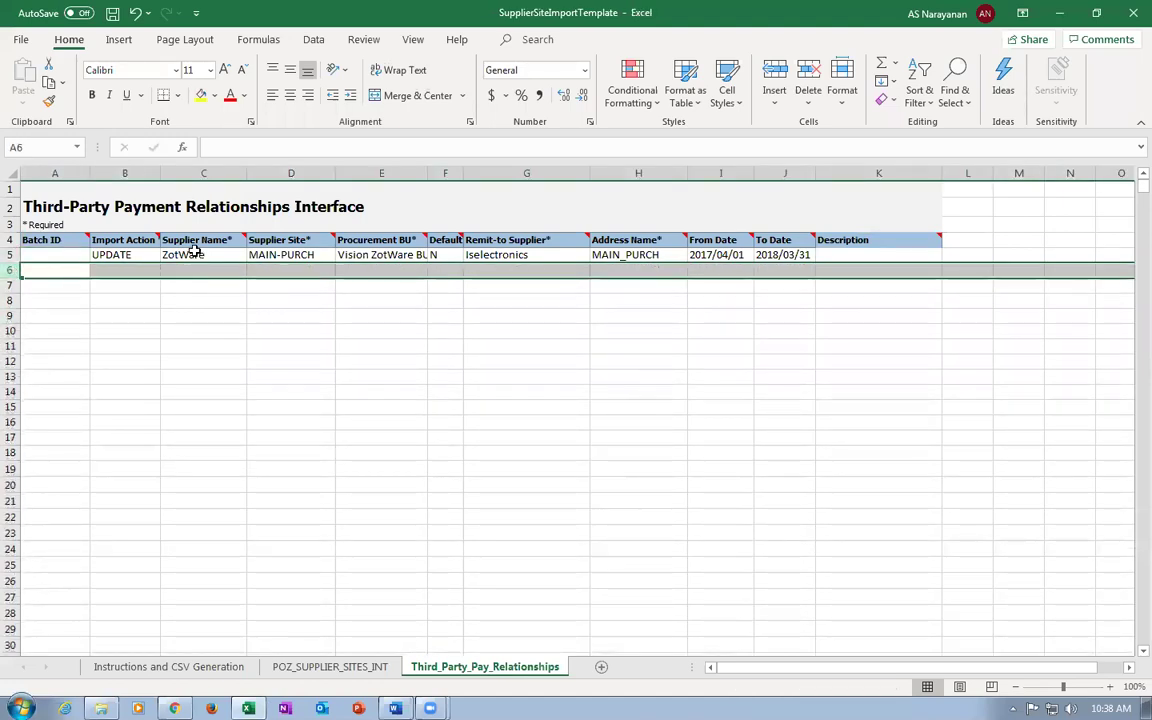
Enter supplier k99_imp_sup_3, site 3 and BU k99_business_unit in row 5.
{"action": "left_click", "coordinate": [143, 257]}
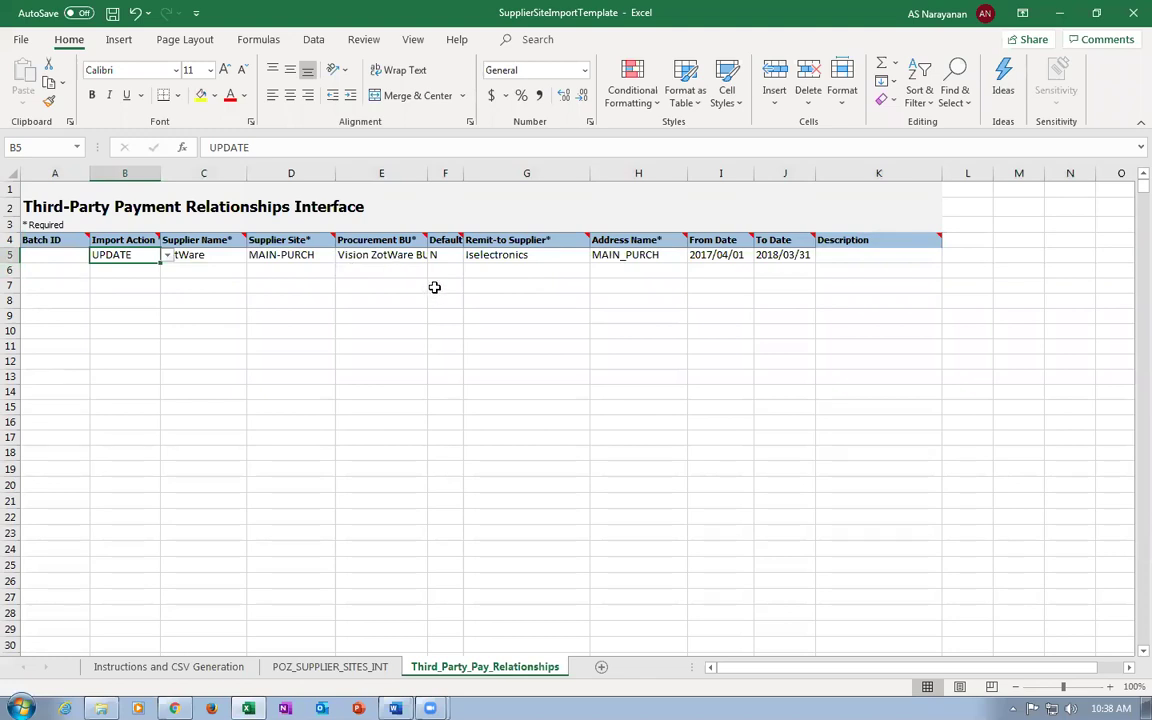
{"action": "left_click", "coordinate": [212, 257]}
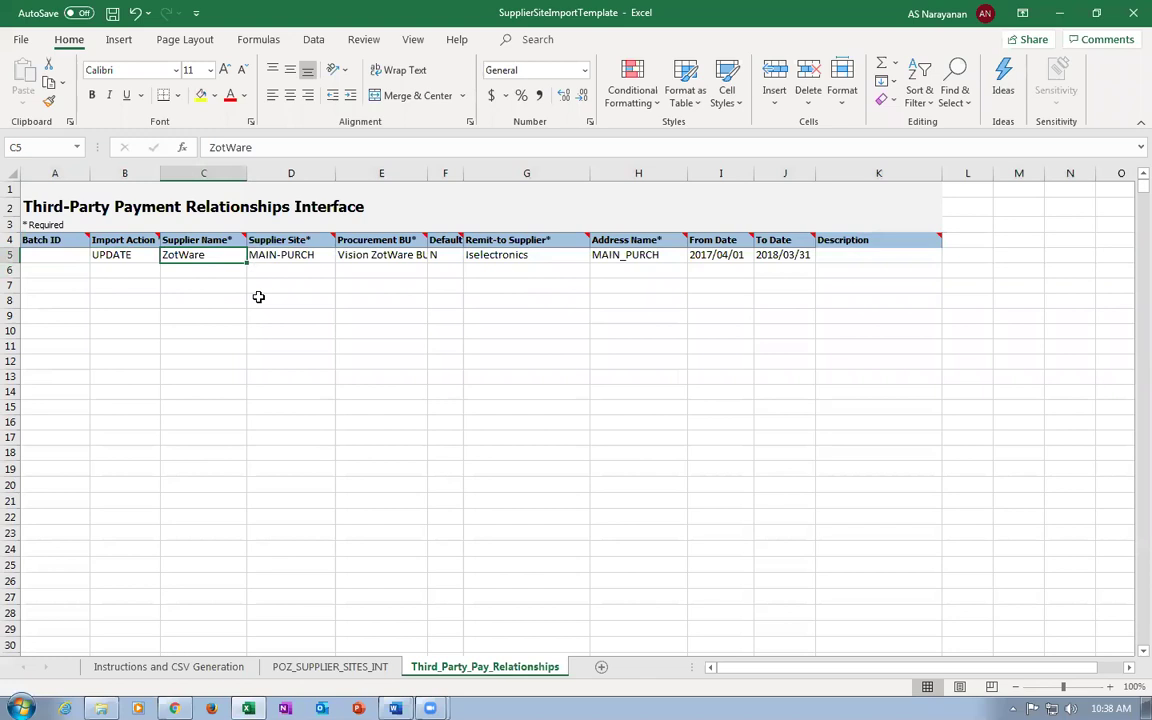
{"action": "type", "text": "k99_su"}
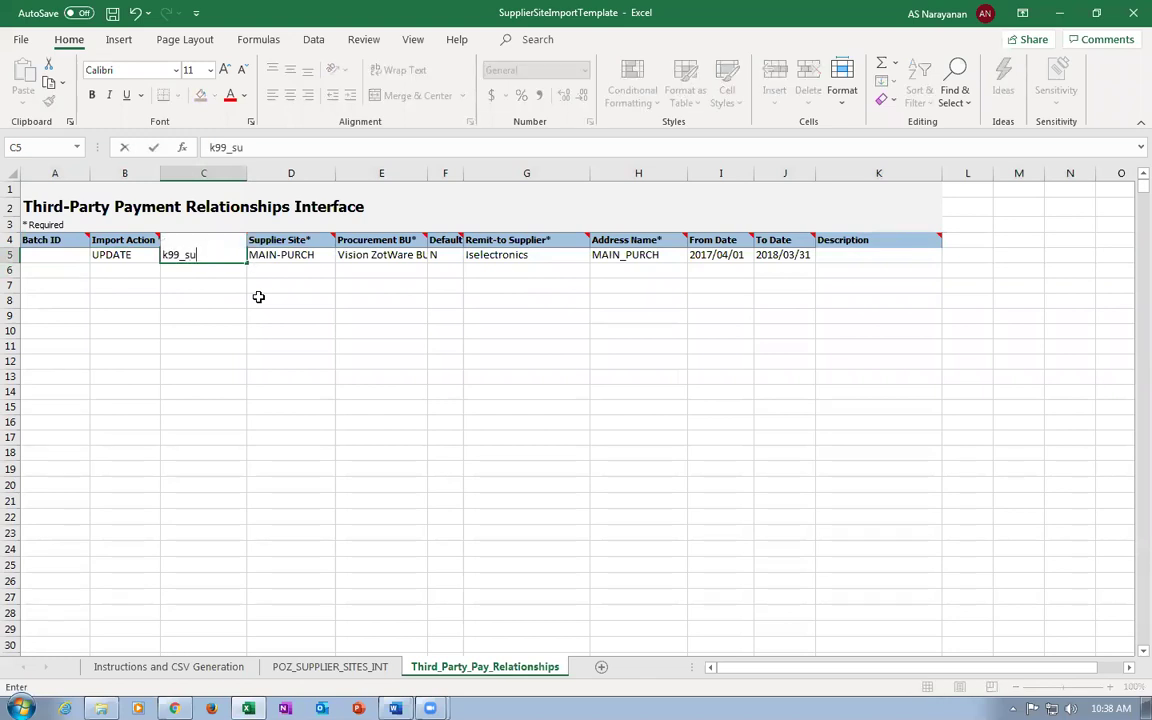
{"action": "type", "text": "mp_sup_3"}
{"action": "key", "text": "Tab"}
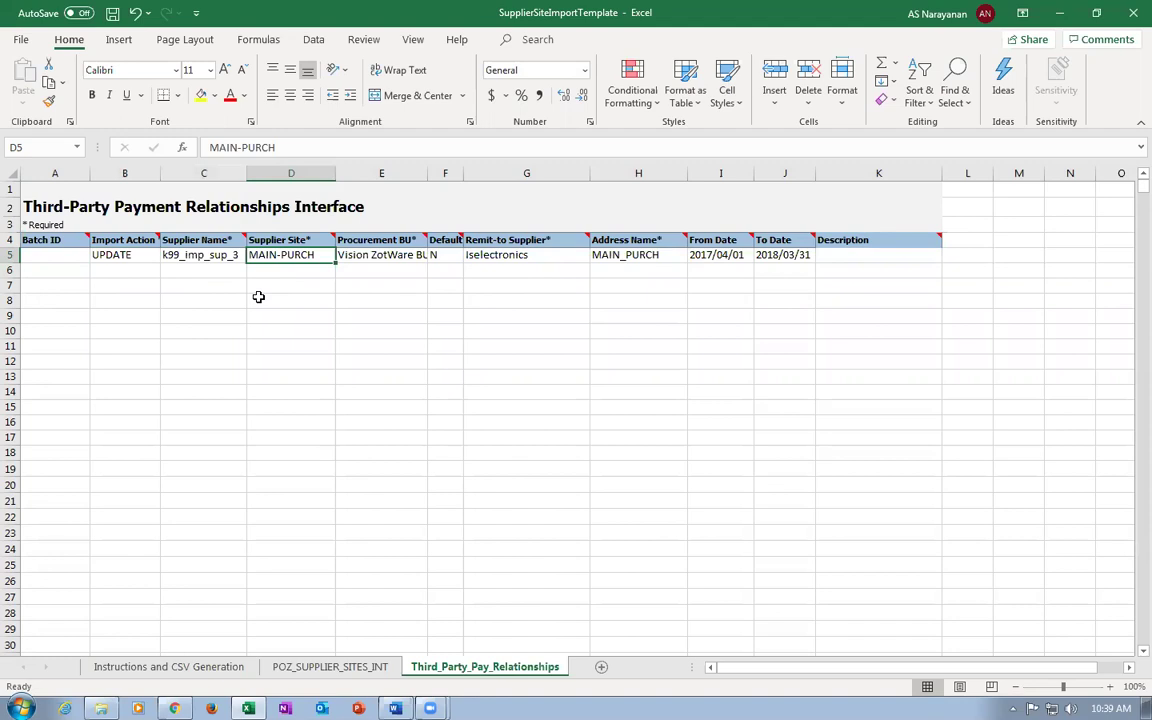
{"action": "type", "text": "site 3"}
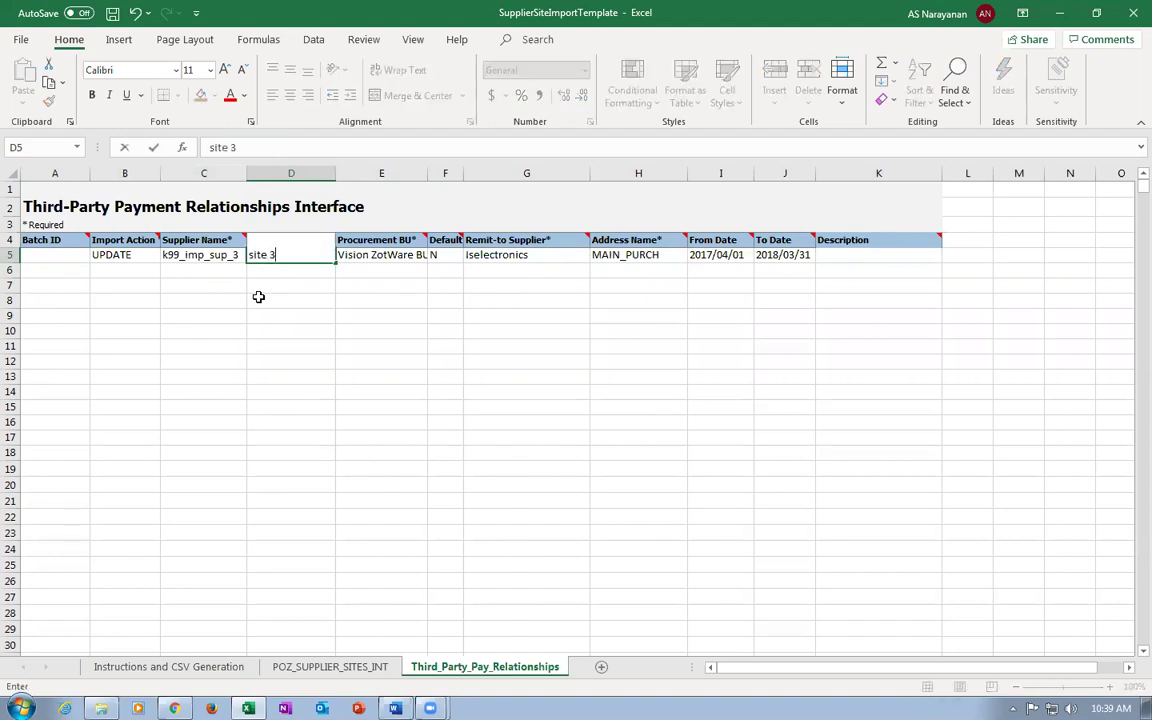
{"action": "key", "text": "Tab"}
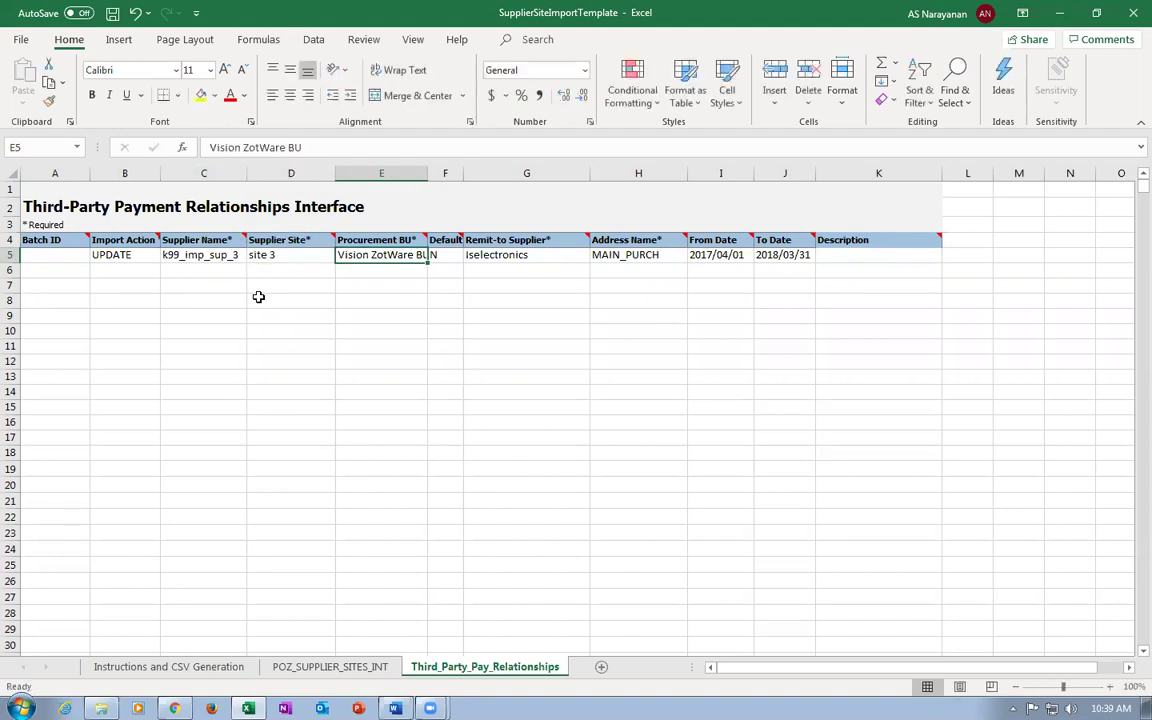
{"action": "type", "text": "k99_"}
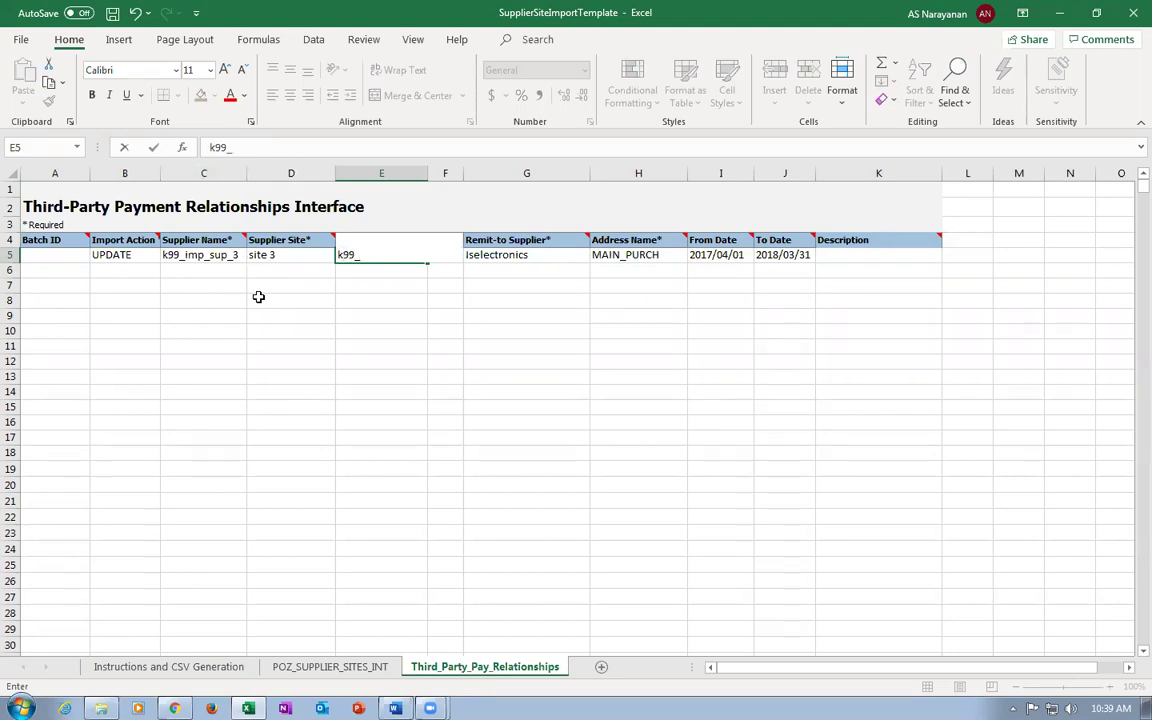
{"action": "type", "text": "business_unit"}
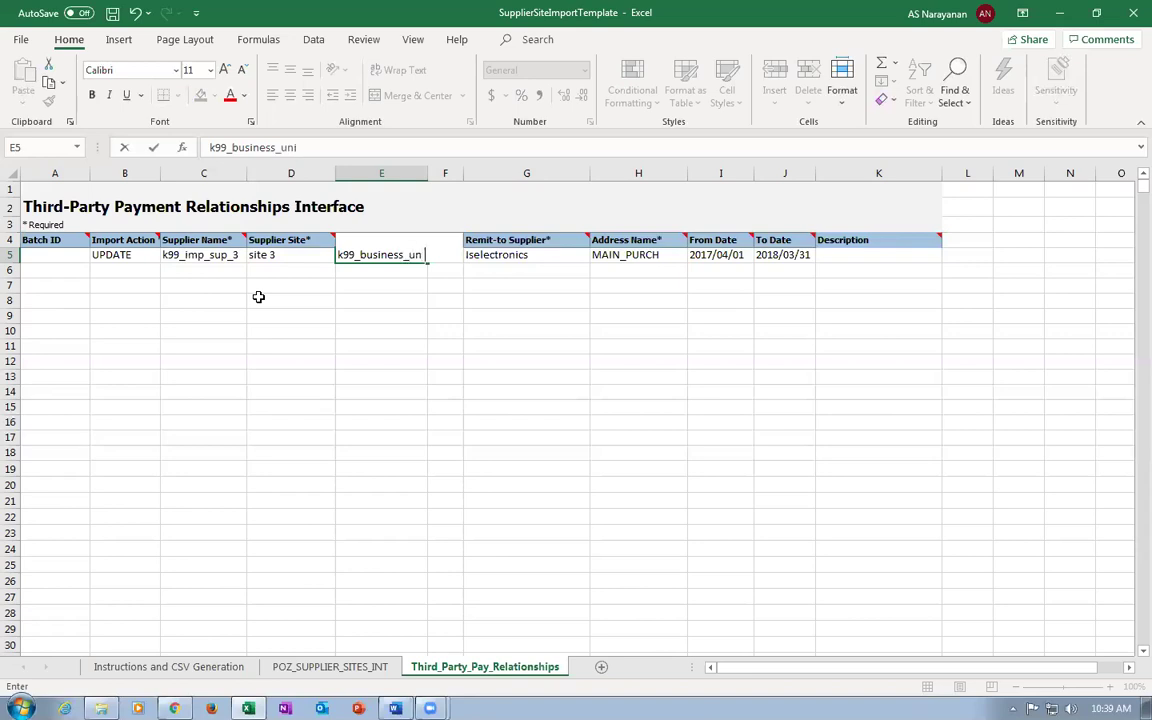
{"action": "key", "text": "Tab"}
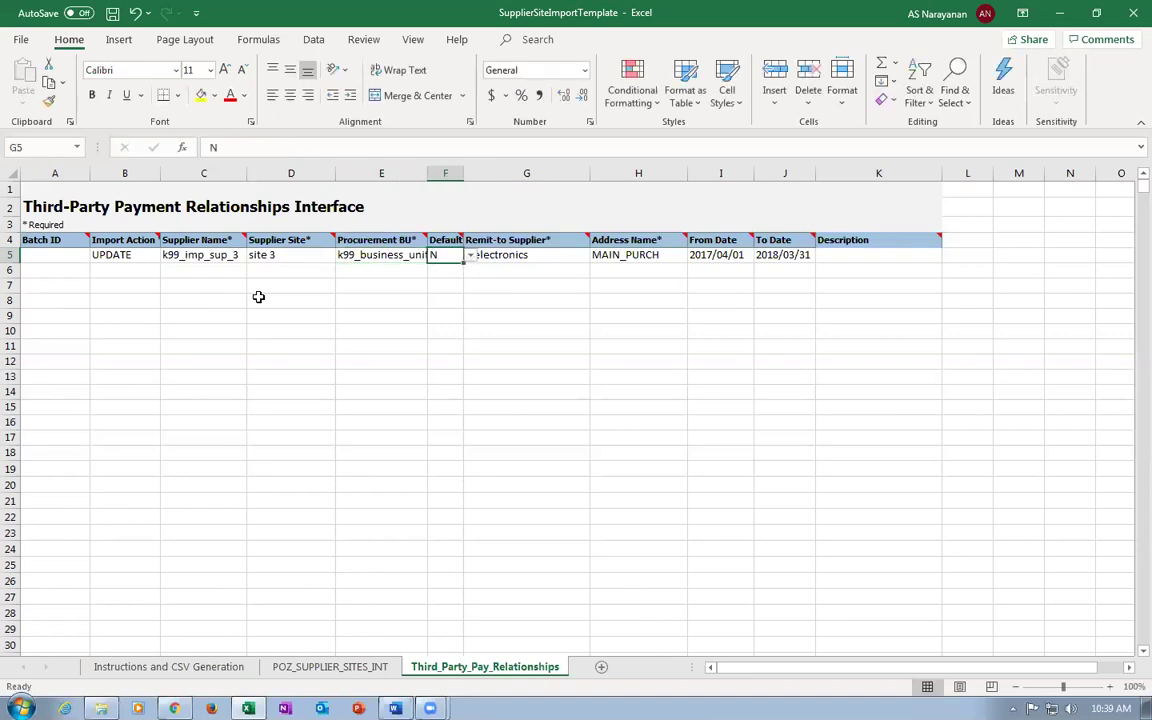
{"action": "key", "text": "Tab"}
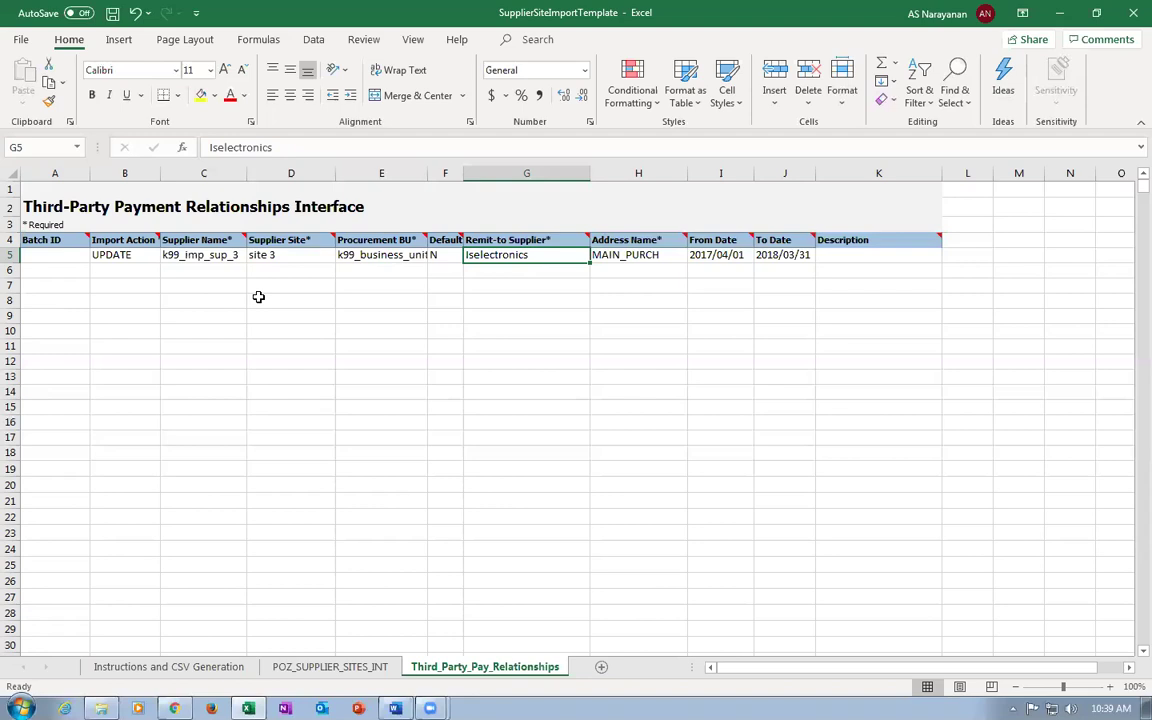
Clear the address name, From Date and To Date values in H5:J5.
{"action": "left_click", "coordinate": [597, 254]}
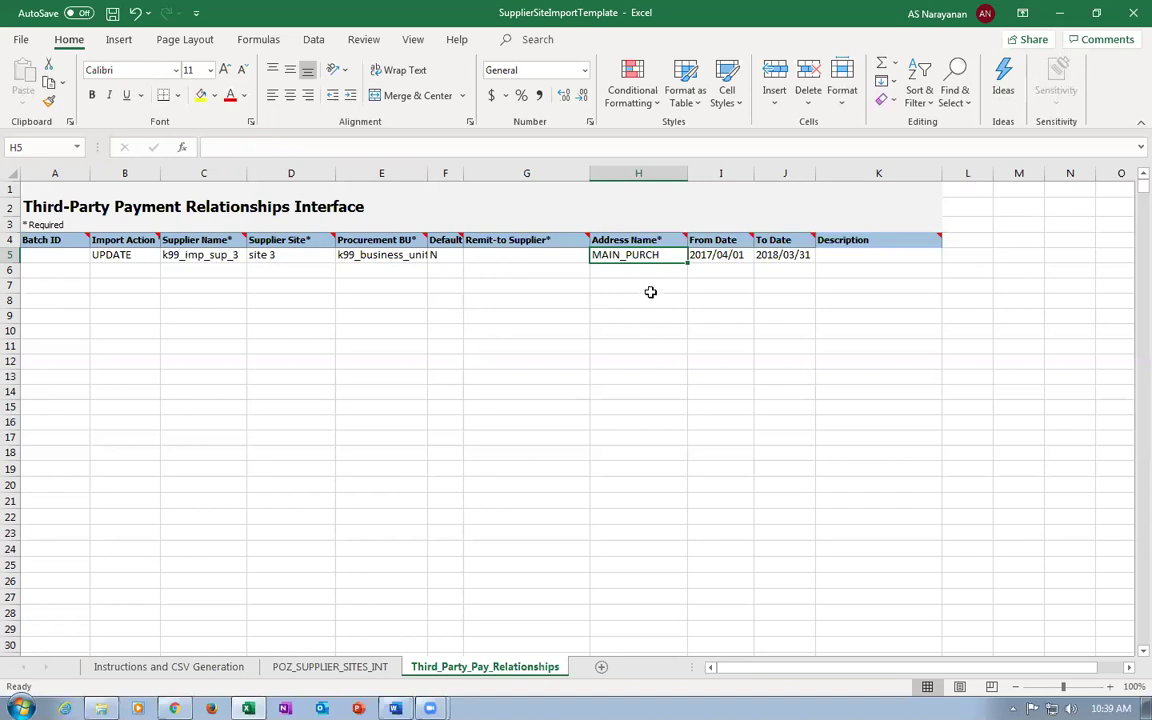
{"action": "key", "text": "Delete"}
{"action": "left_click", "coordinate": [712, 240]}
{"action": "left_click", "coordinate": [709, 255]}
{"action": "key", "text": "Delete"}
{"action": "left_click", "coordinate": [782, 259]}
{"action": "key", "text": "Delete"}
{"action": "left_click", "coordinate": [743, 331]}
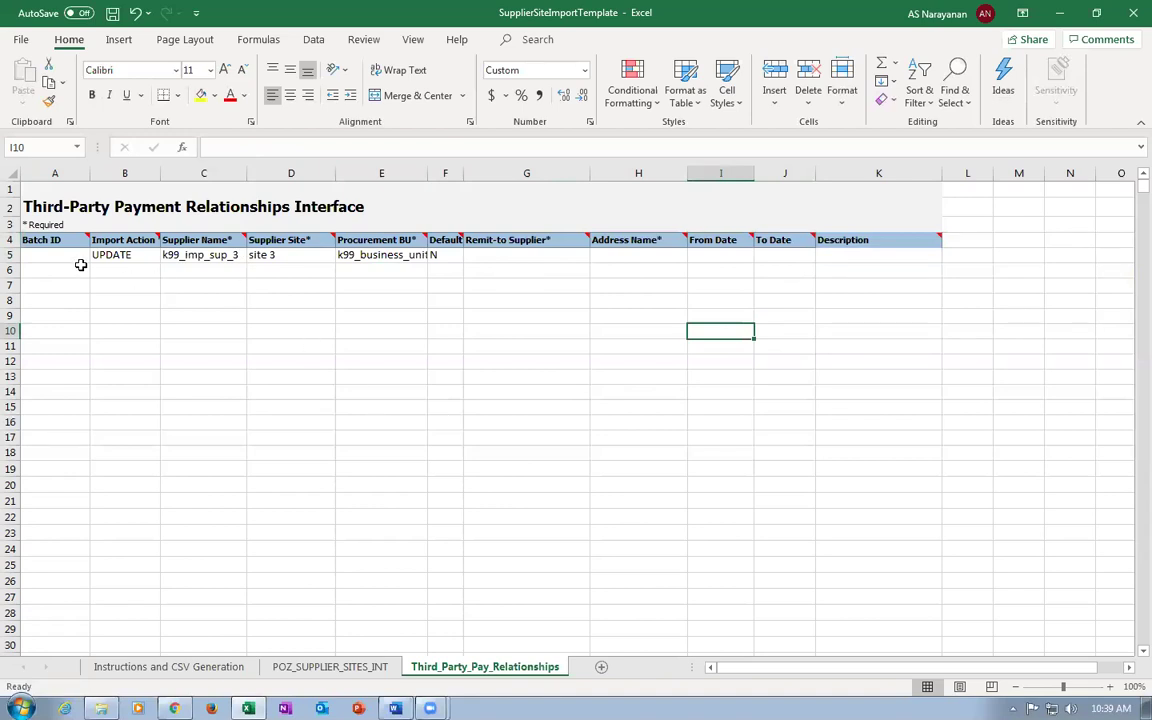
Set B5's import action to CREATE and save the workbook.
{"action": "left_click", "coordinate": [121, 255]}
{"action": "left_click", "coordinate": [167, 256]}
{"action": "left_click", "coordinate": [150, 276]}
{"action": "key", "text": "ctrl+s"}
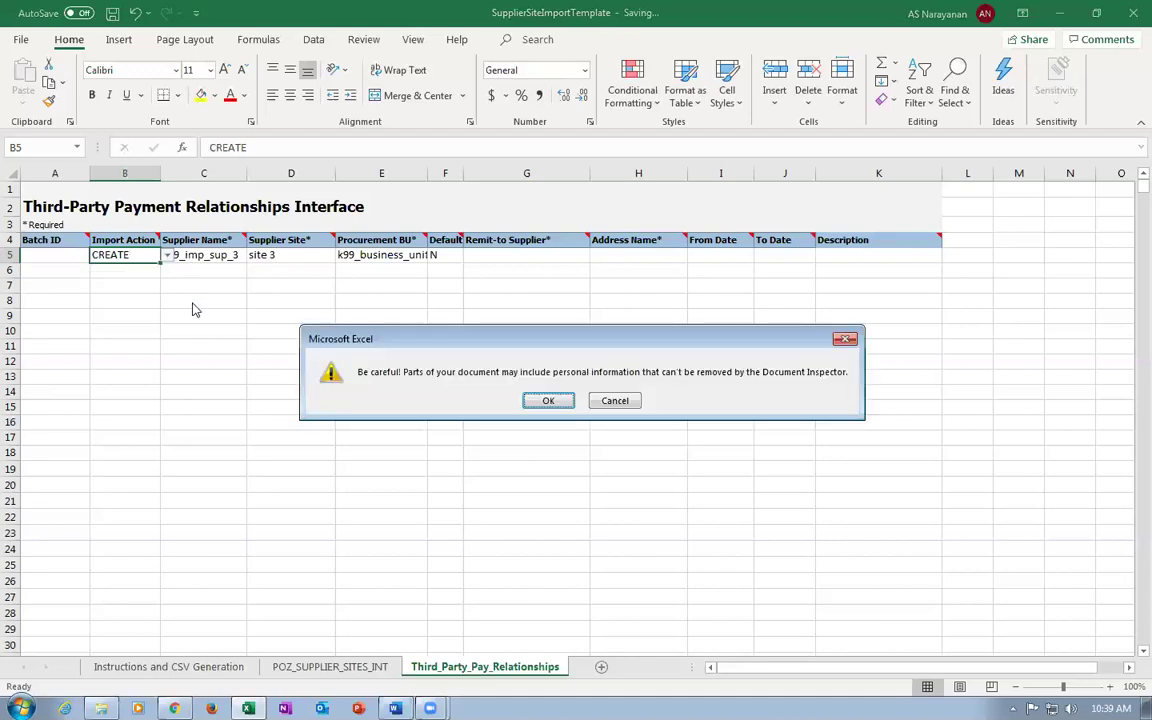
{"action": "left_click", "coordinate": [550, 400]}
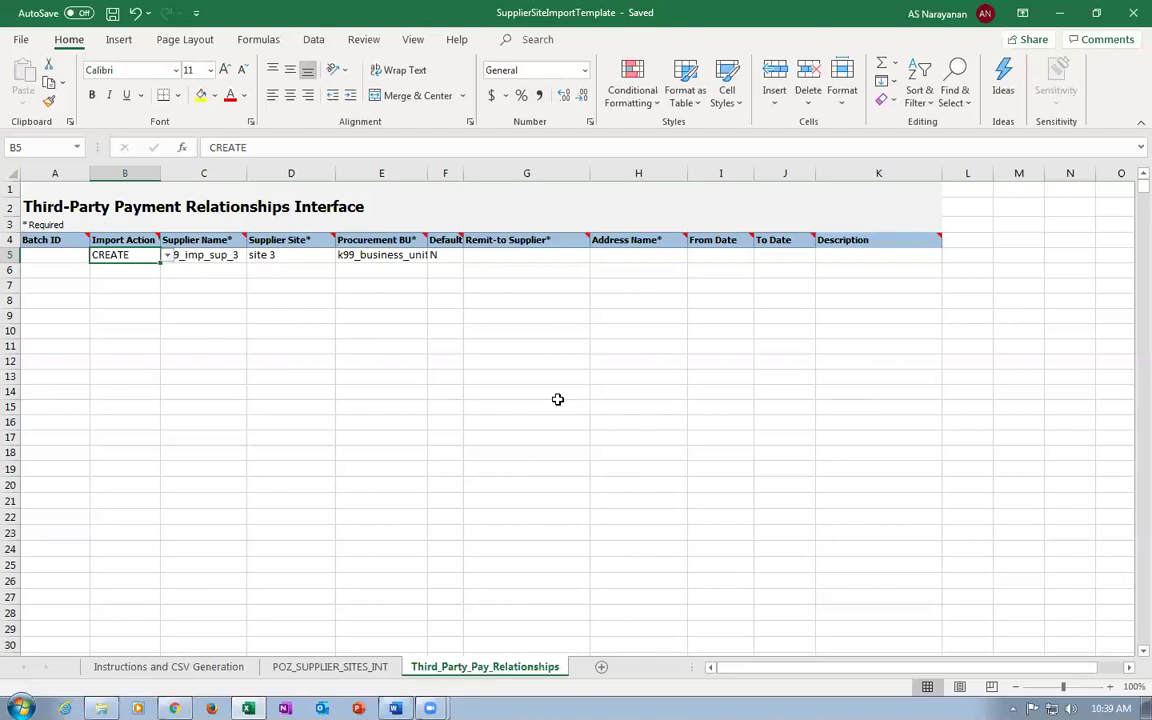
{"action": "left_click", "coordinate": [152, 668]}
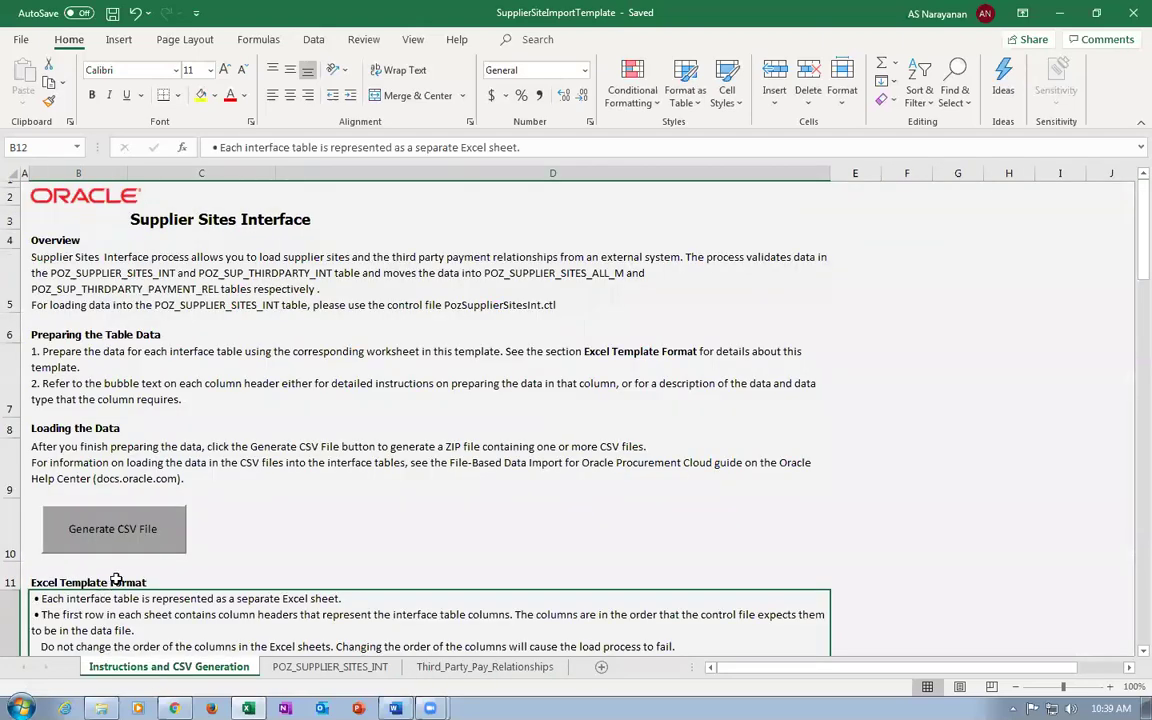
Generate and save the ZIP plus PozSupplierSitesInt and PozSupThirdPartyInt CSVs in Documents.
{"action": "left_click", "coordinate": [108, 531]}
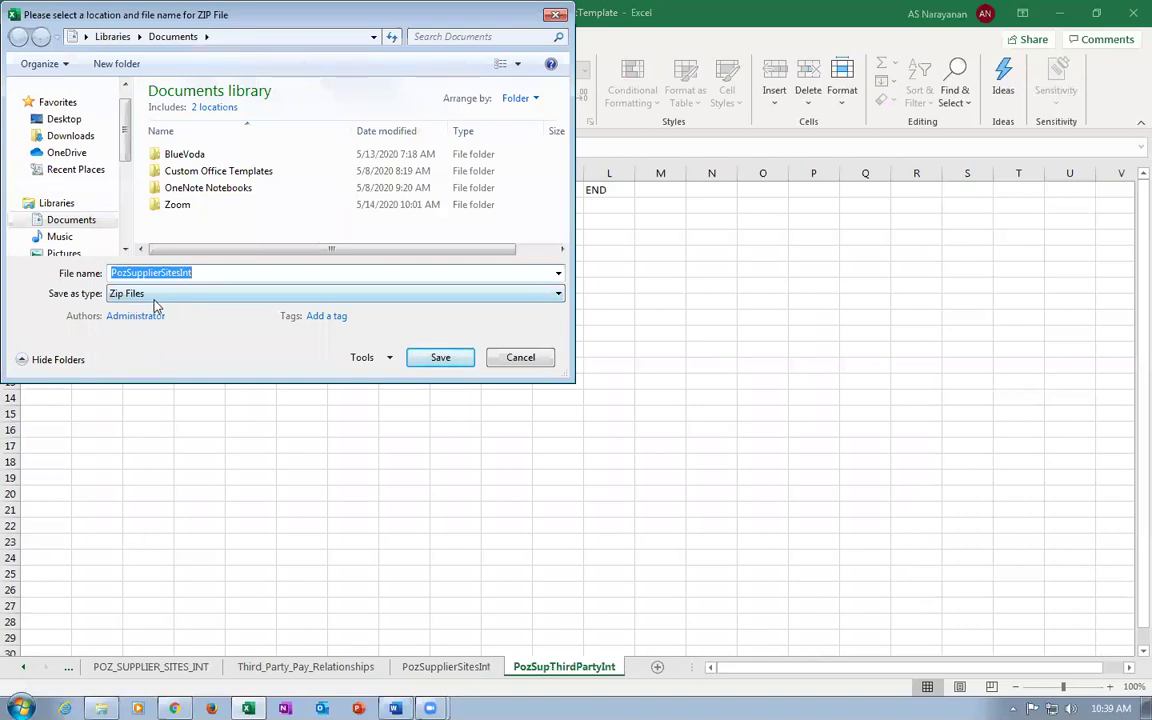
{"action": "left_click", "coordinate": [425, 357]}
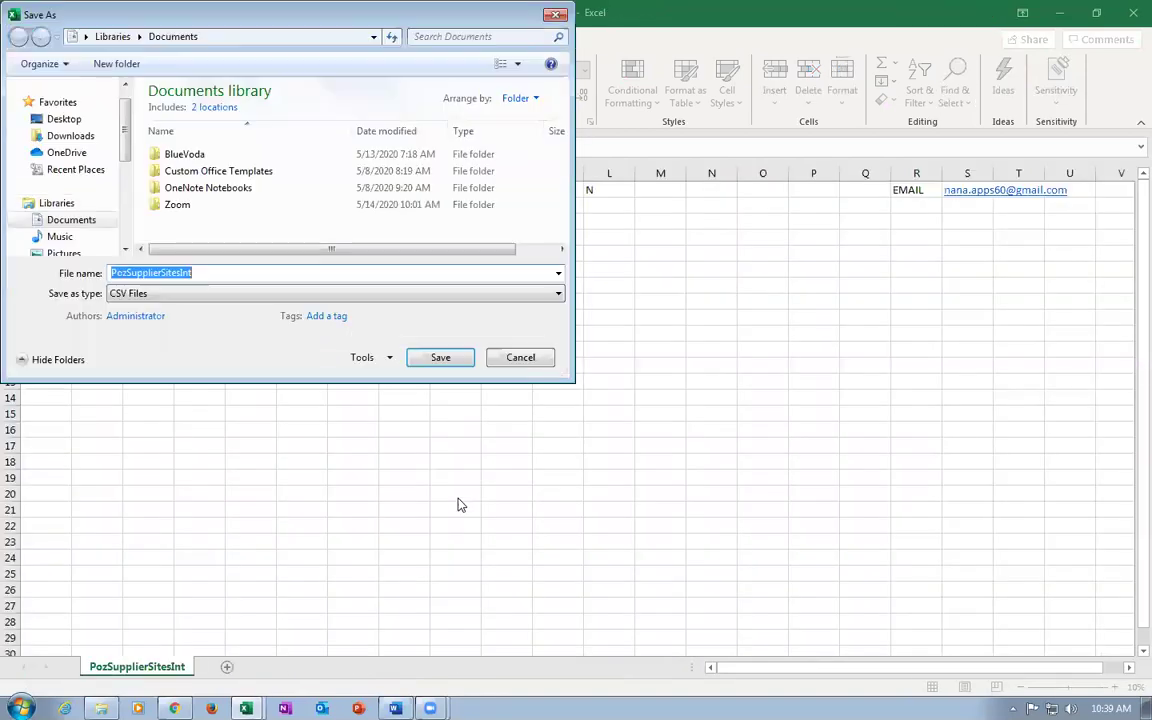
{"action": "left_click", "coordinate": [441, 357]}
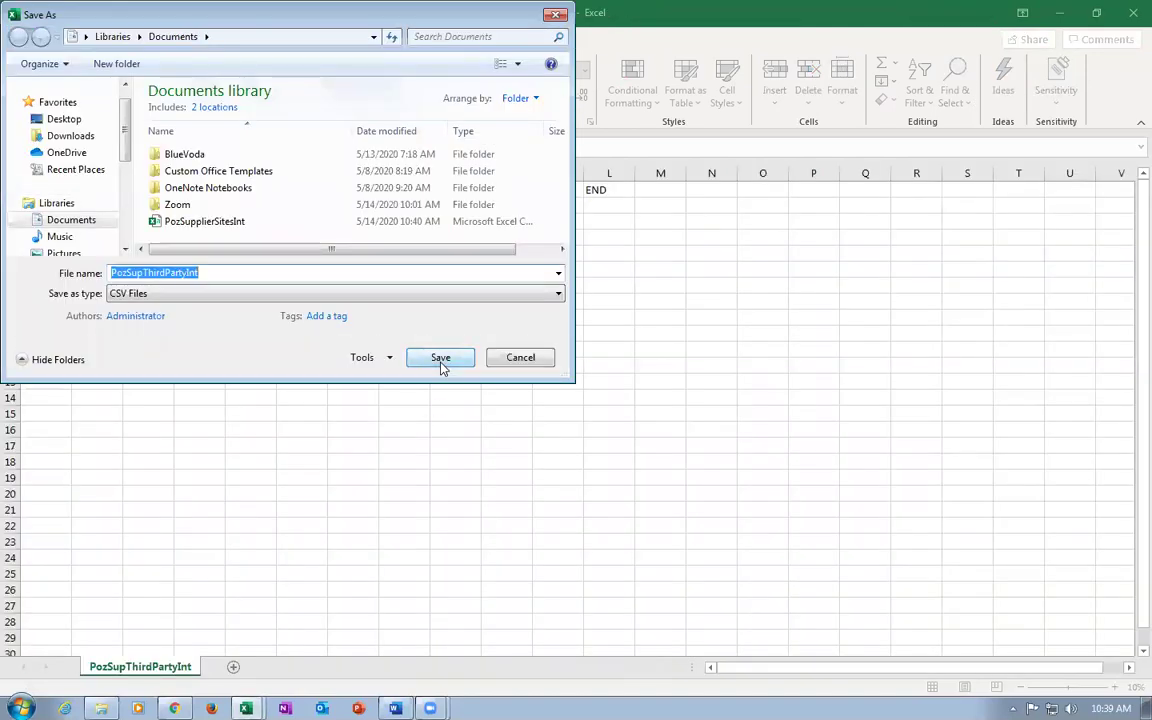
{"action": "left_click", "coordinate": [441, 360]}
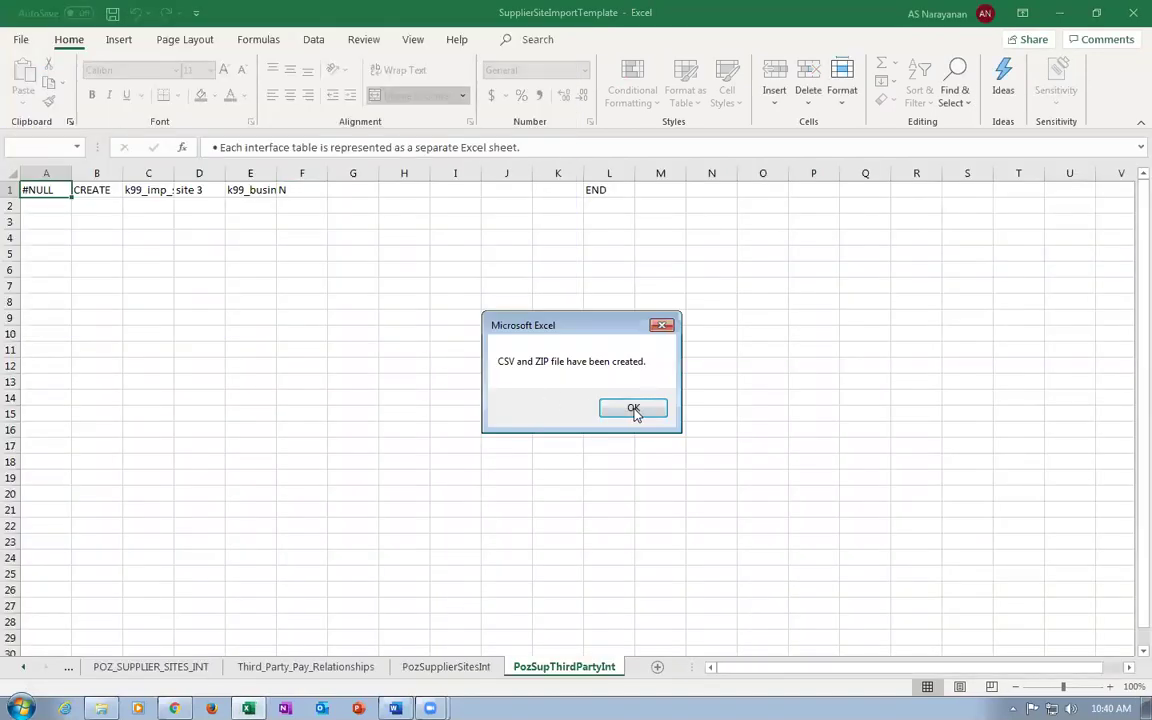
{"action": "left_click", "coordinate": [634, 409]}
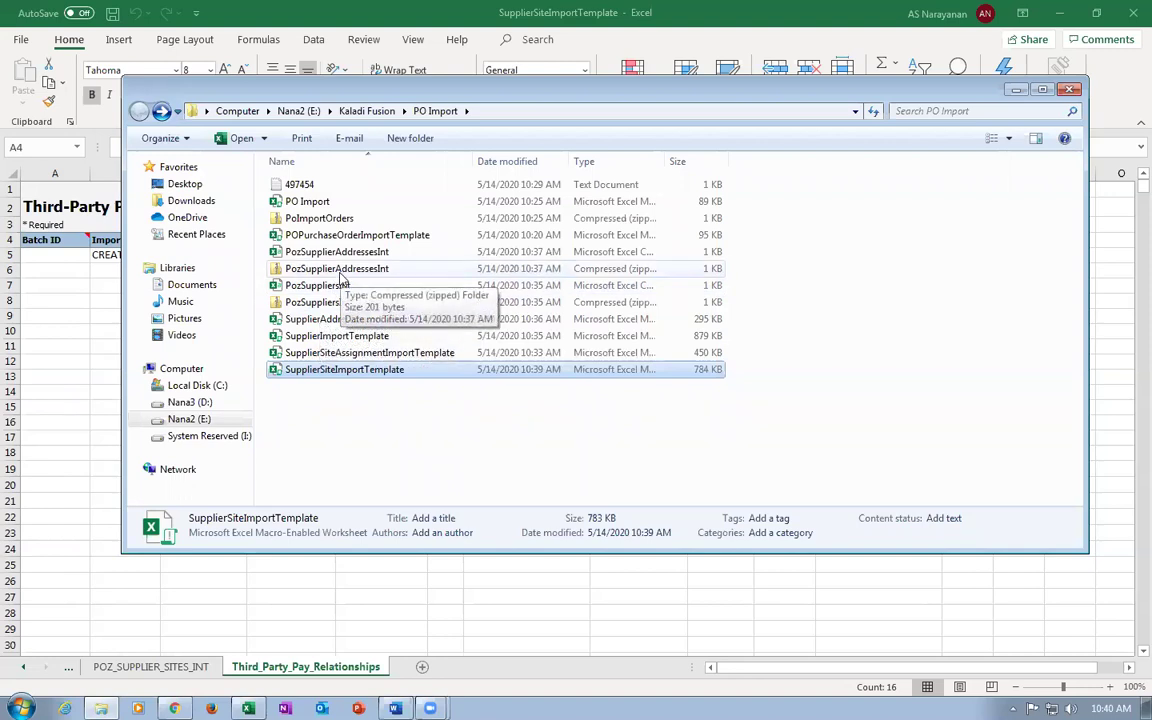
Check the PO Import folder files, then return to the Instructions and CSV Generation sheet.
{"action": "left_click", "coordinate": [318, 423]}
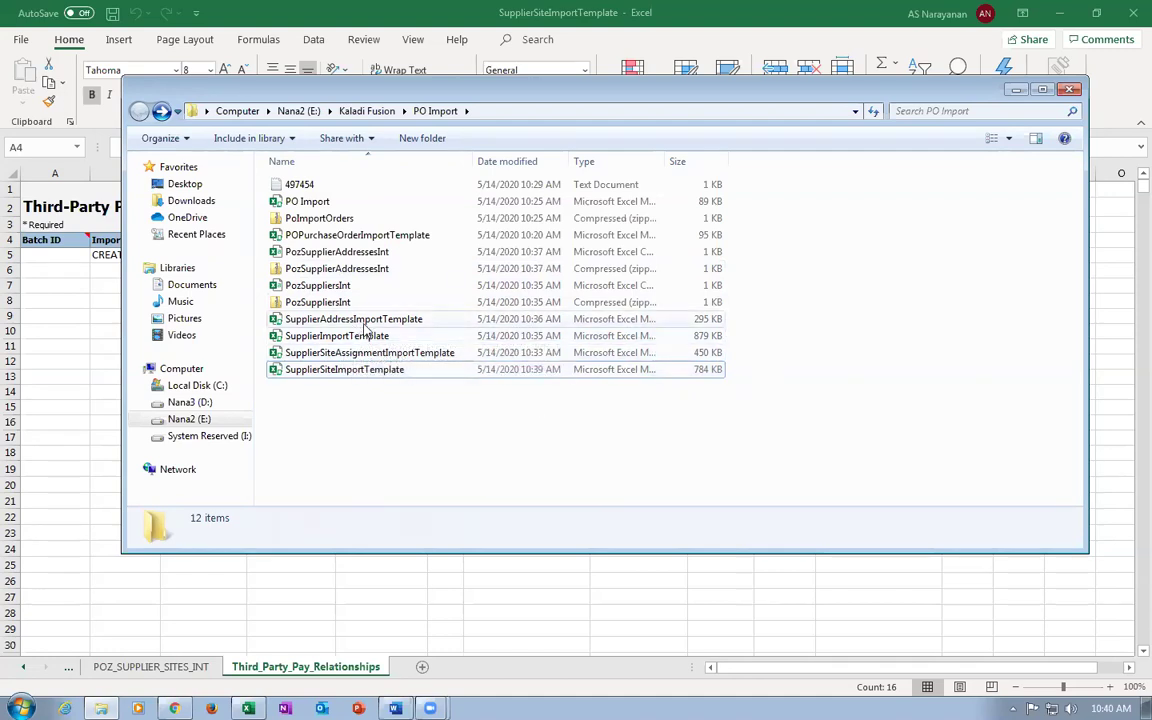
{"action": "left_click", "coordinate": [365, 370]}
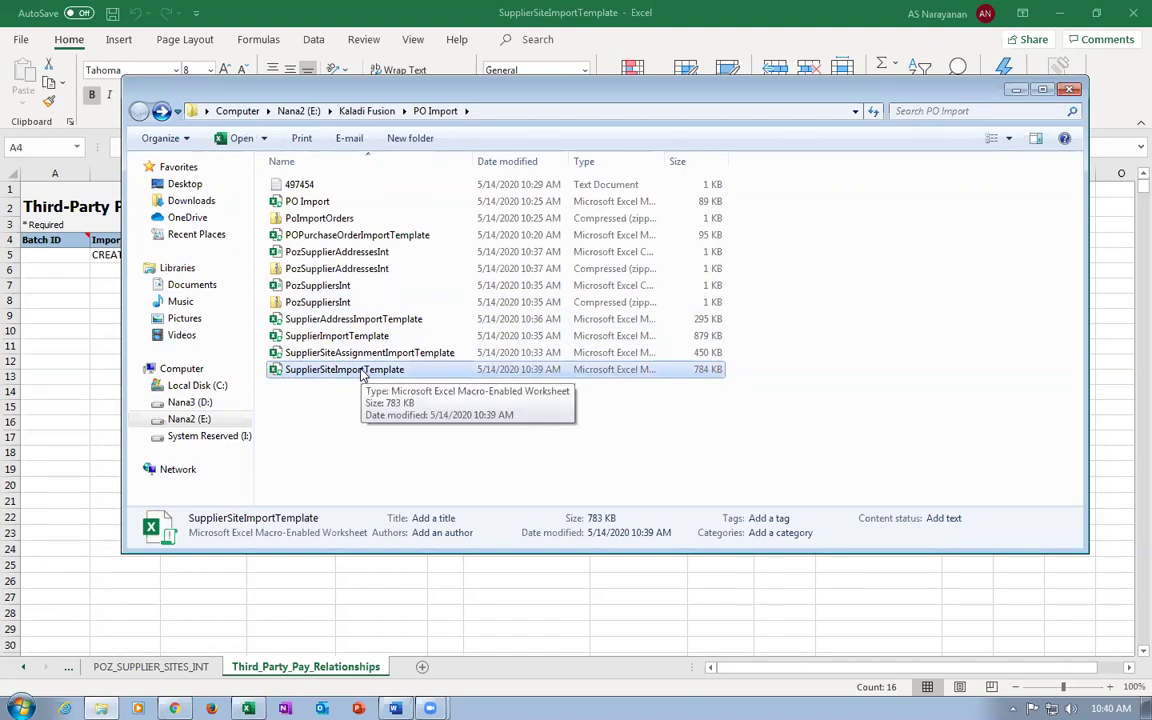
{"action": "left_click", "coordinate": [368, 111]}
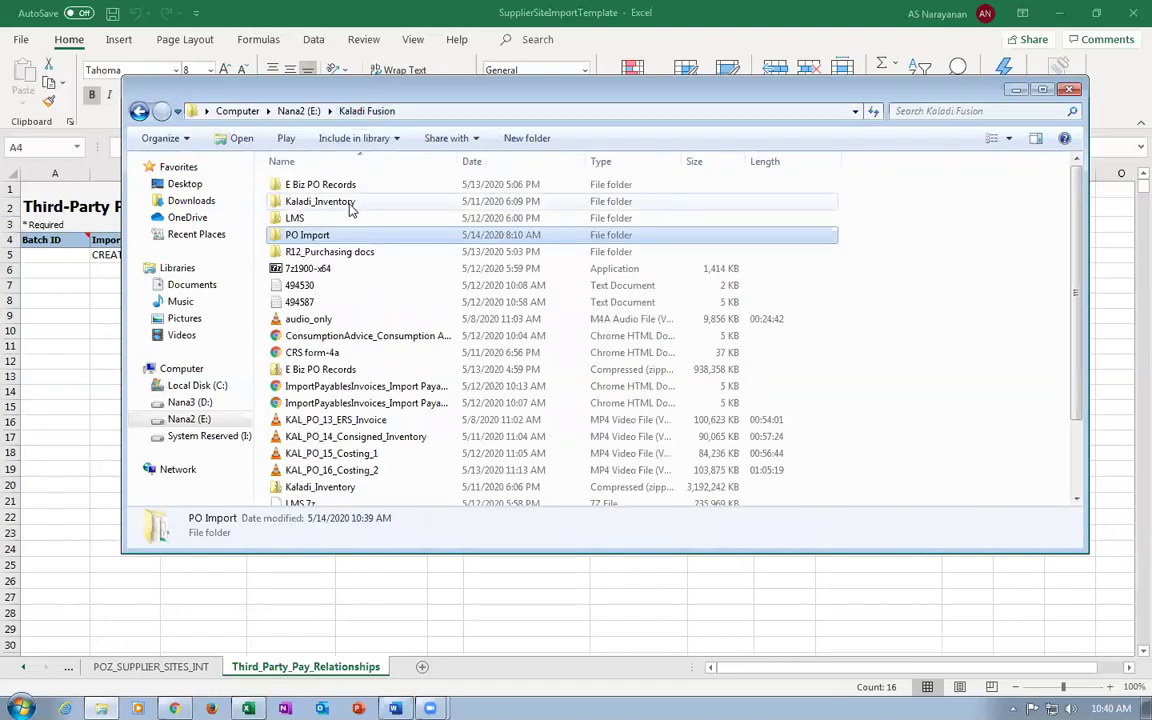
{"action": "double_click", "coordinate": [322, 236]}
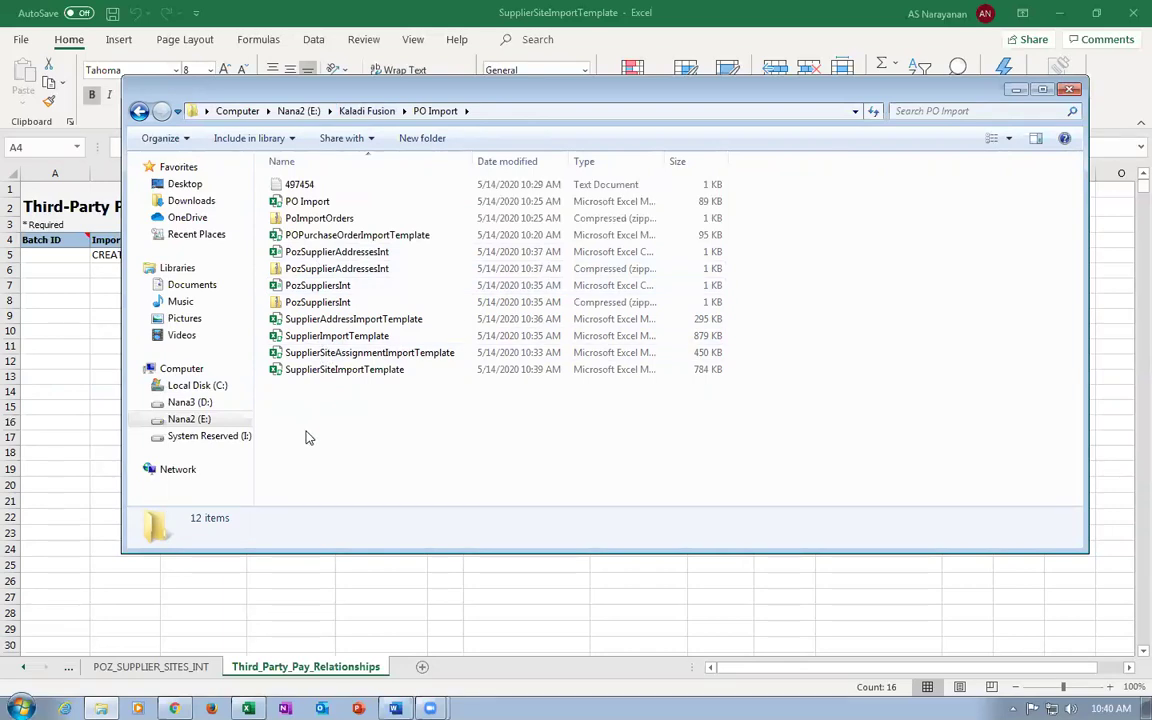
{"action": "key", "text": "alt+Tab"}
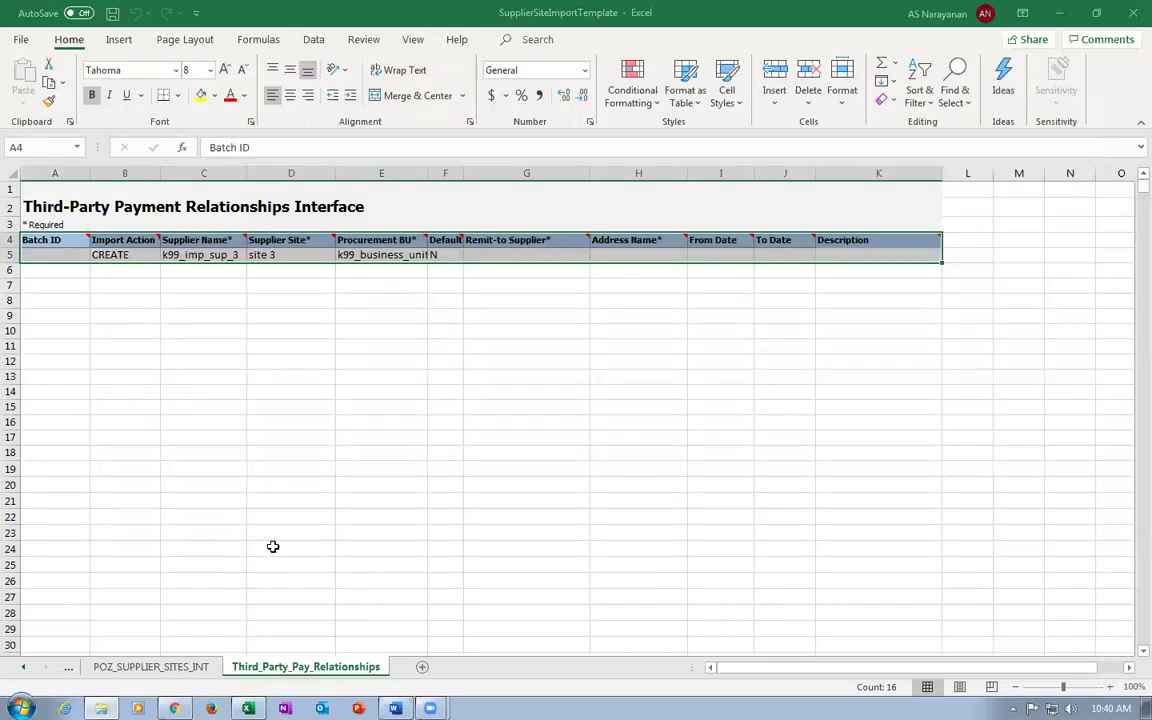
{"action": "left_click", "coordinate": [128, 664]}
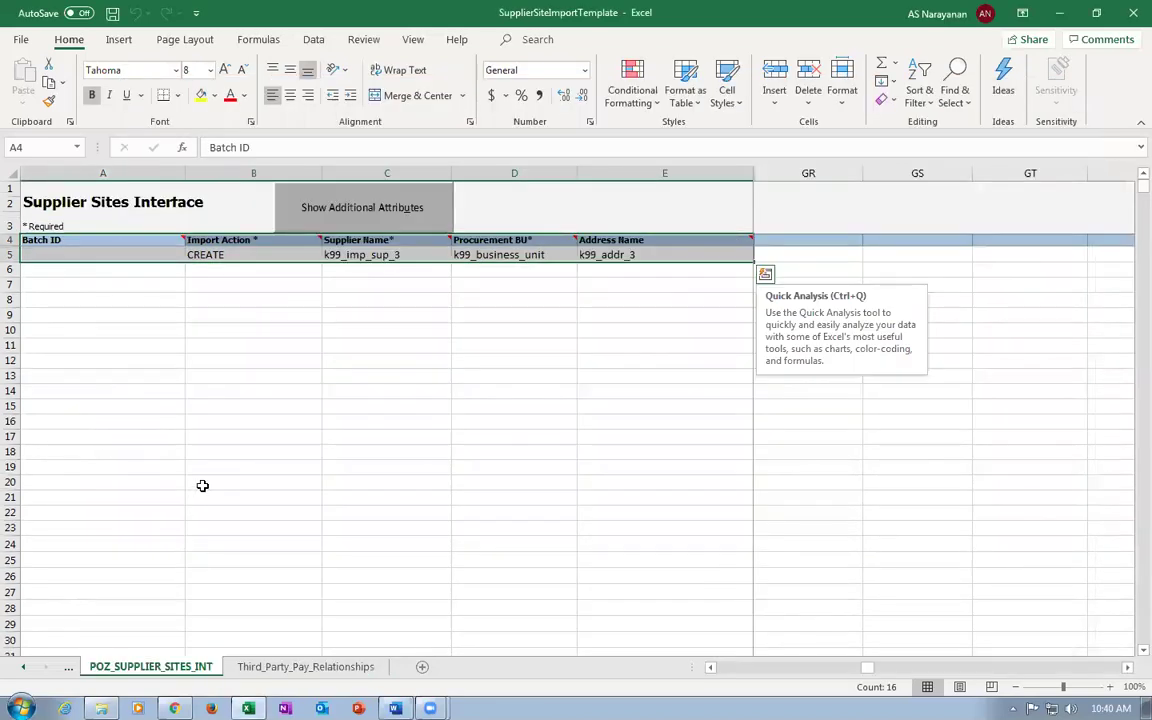
{"action": "left_click", "coordinate": [69, 669]}
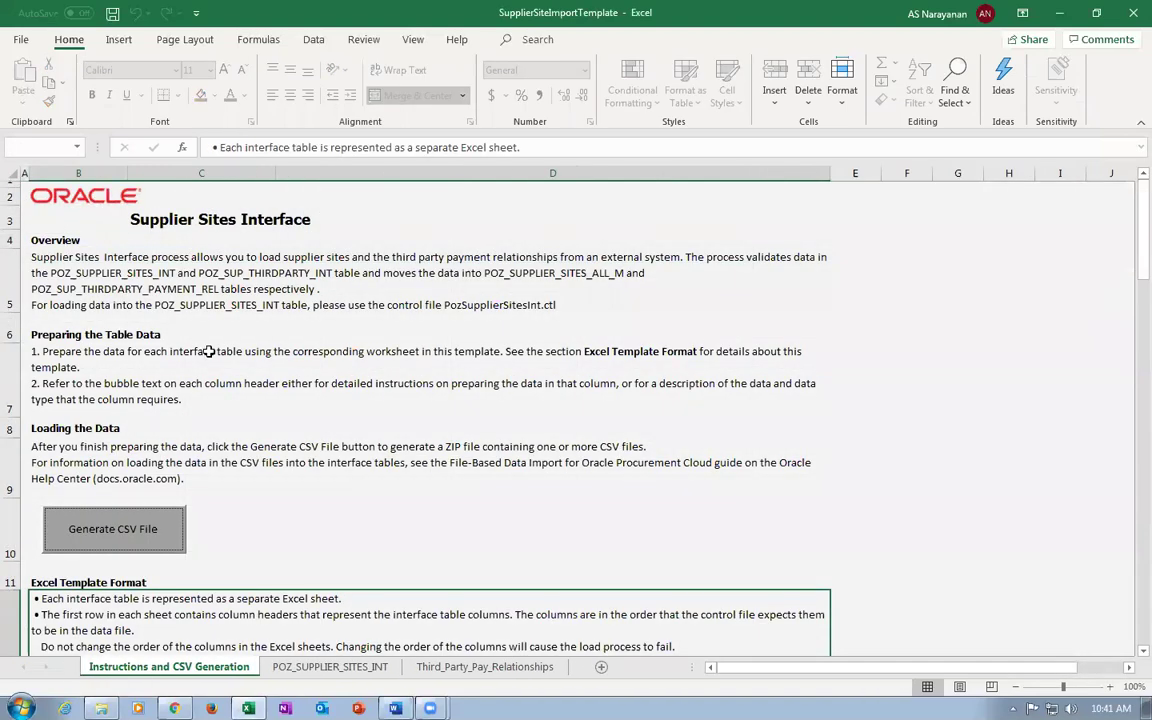
Regenerate the files, naming the ZIP k99_sup_site and targeting E:\Kaladi Fusion\PO Import.
{"action": "left_click", "coordinate": [116, 540]}
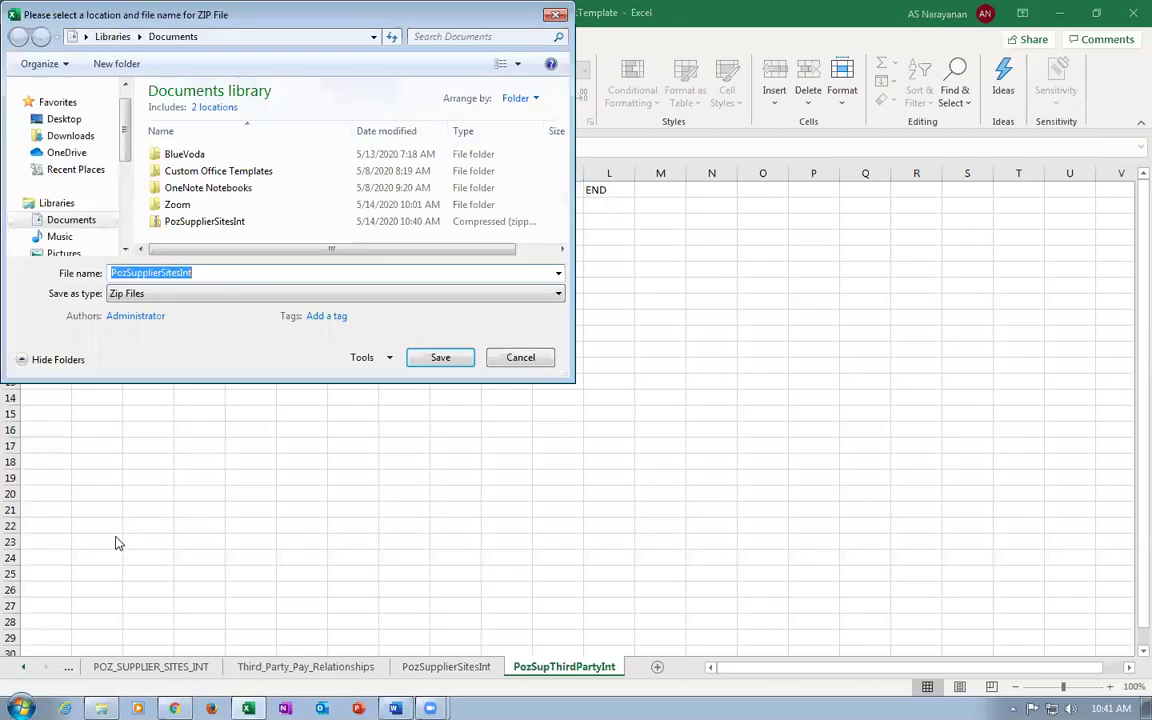
{"action": "type", "text": "k99"}
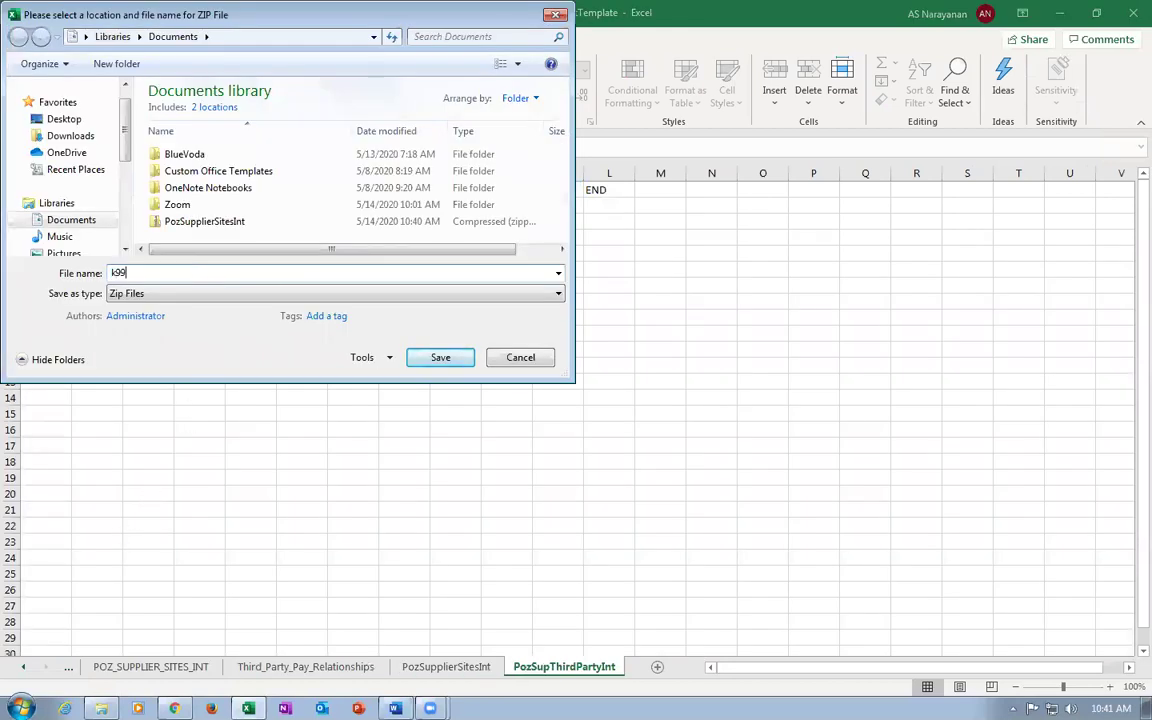
{"action": "type", "text": "_sup_site"}
{"action": "left_click_drag", "start_coordinate": [126, 160], "coordinate": [120, 196]}
{"action": "left_click", "coordinate": [55, 238]}
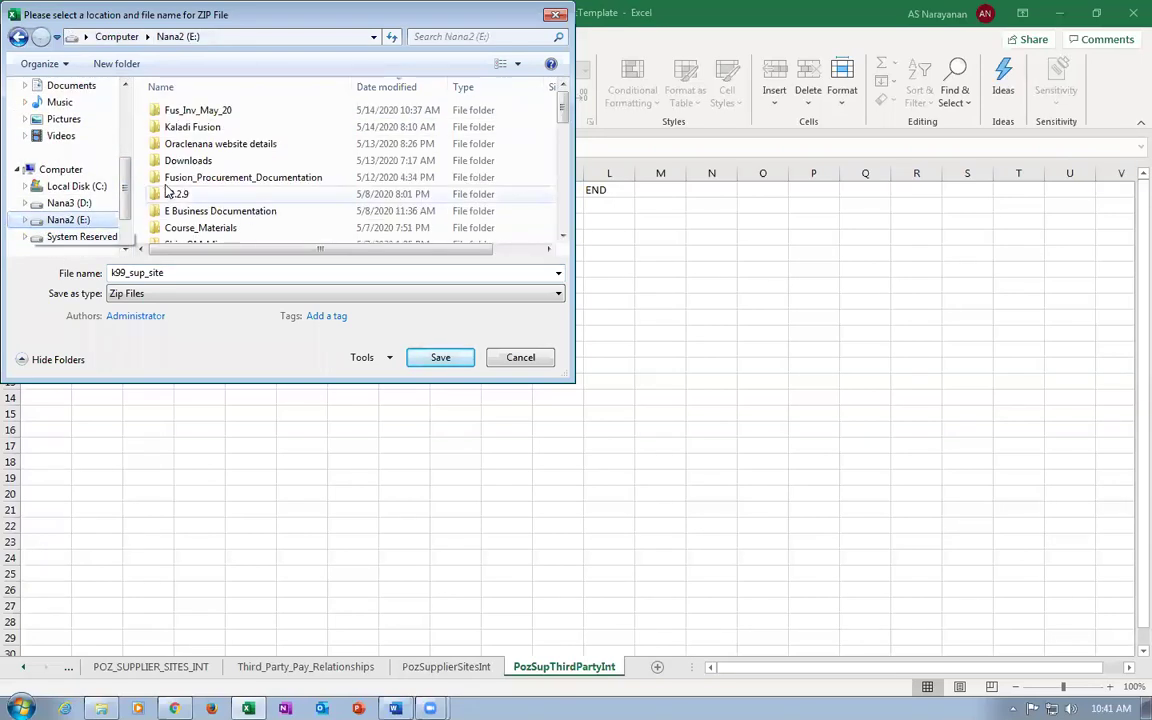
{"action": "left_click", "coordinate": [191, 161]}
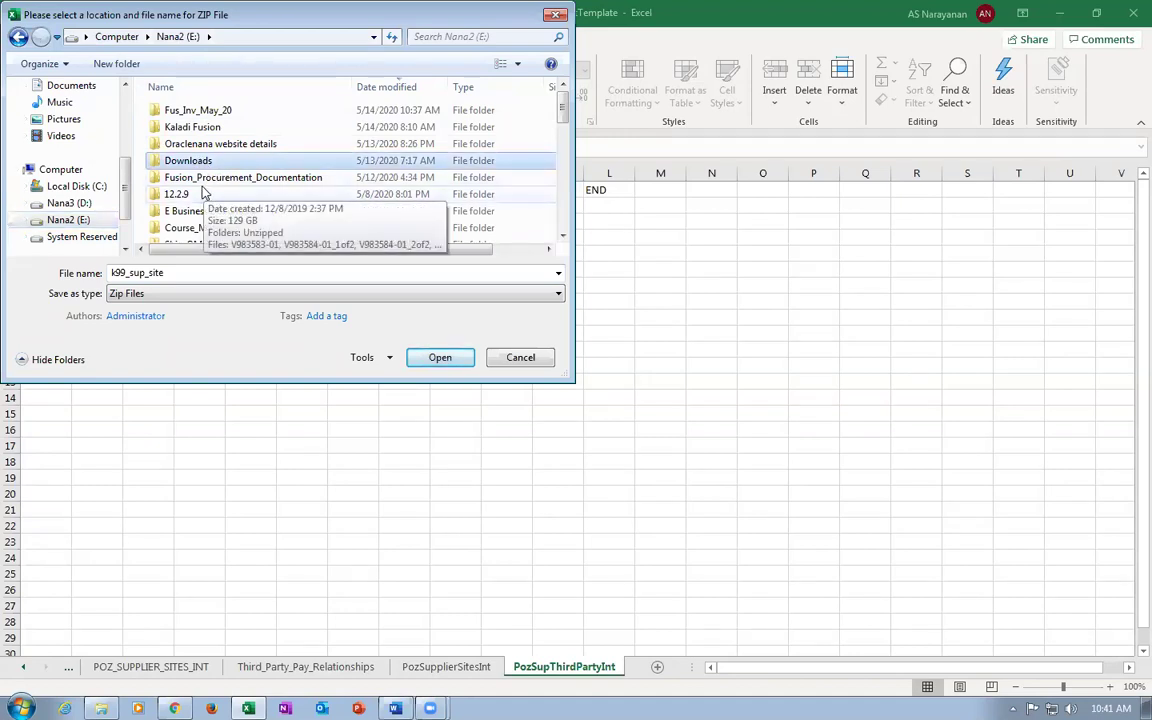
{"action": "key", "text": "Down"}
{"action": "key", "text": "f"}
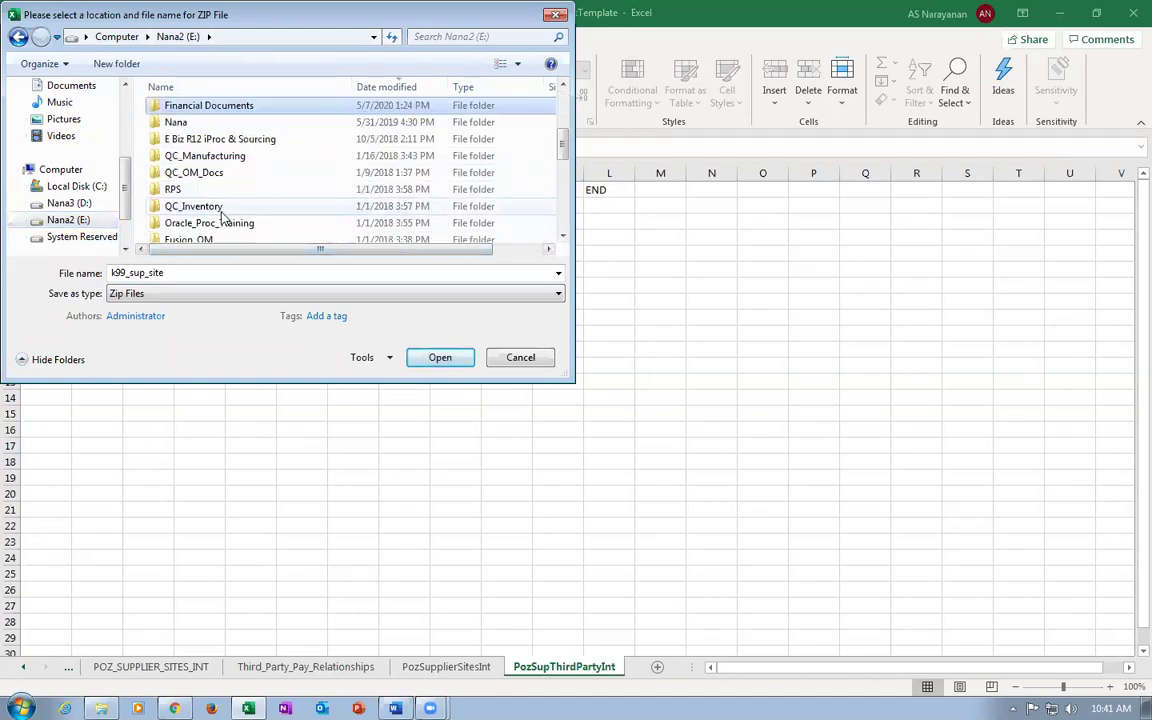
{"action": "key", "text": "f"}
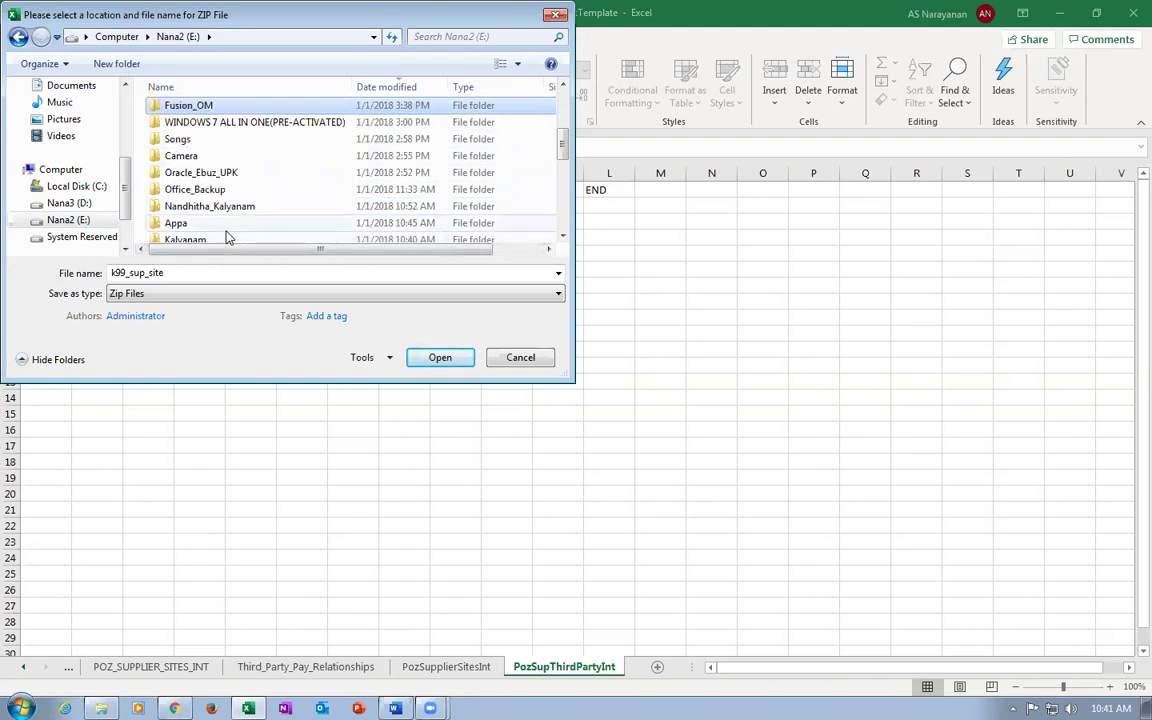
{"action": "scroll", "coordinate": [228, 207], "scroll_direction": "up", "scroll_amount": 5}
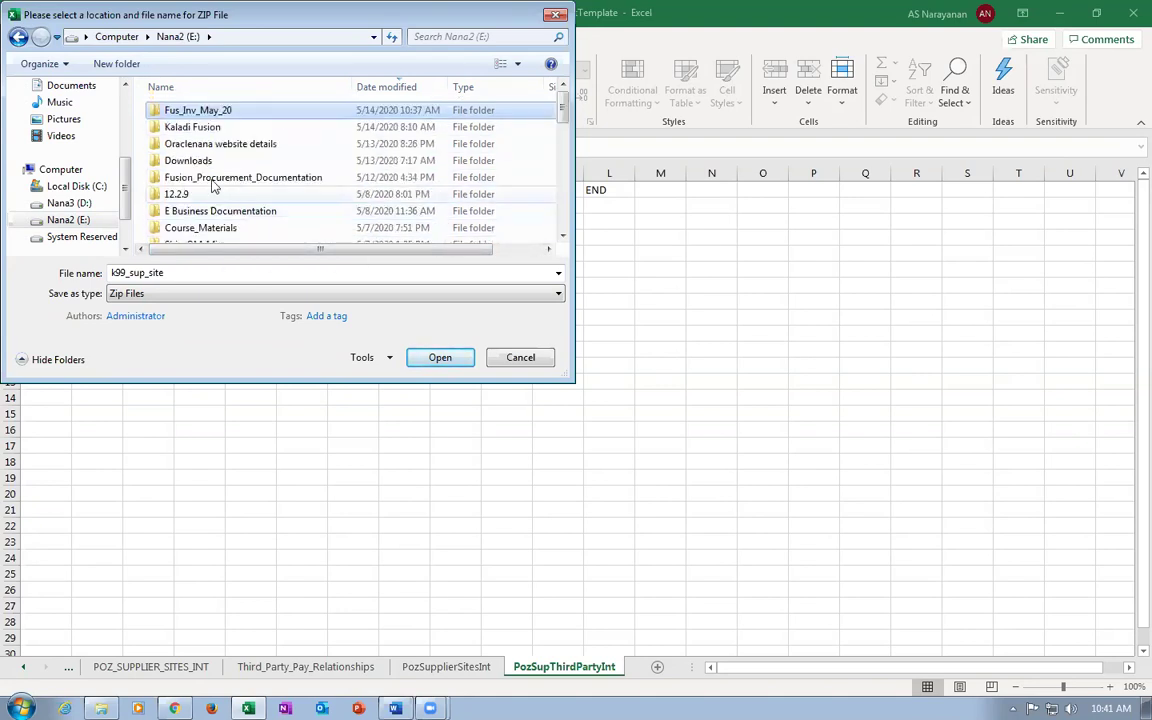
{"action": "double_click", "coordinate": [205, 132]}
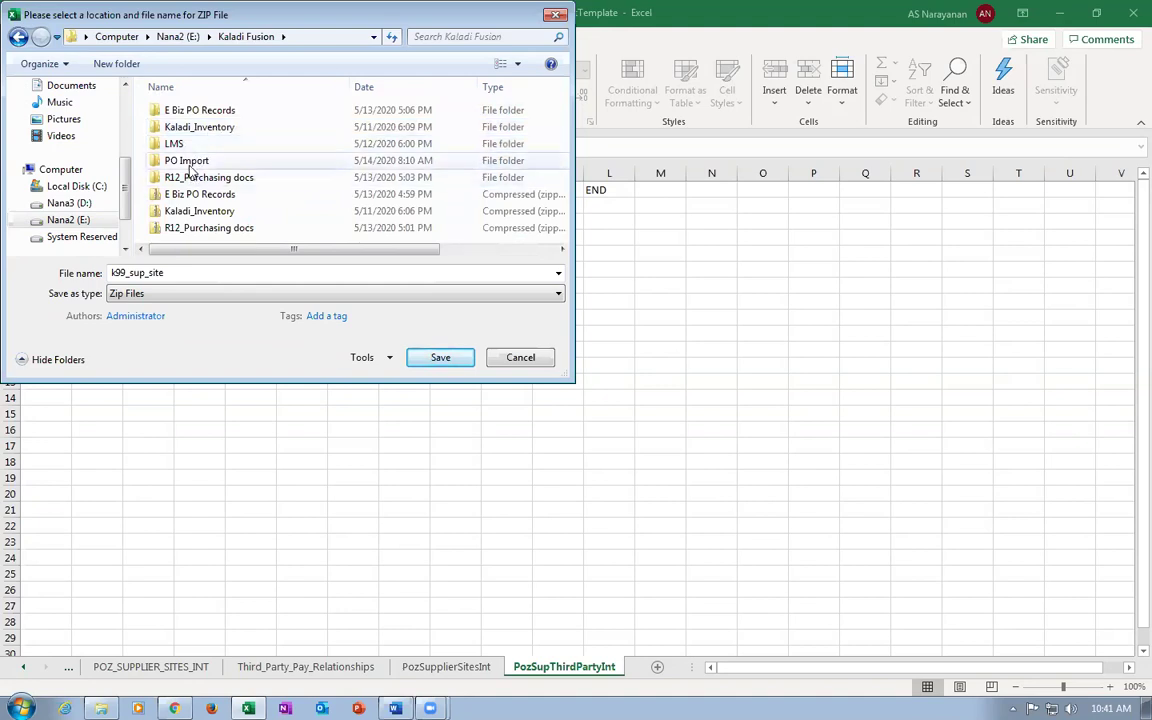
{"action": "double_click", "coordinate": [195, 160]}
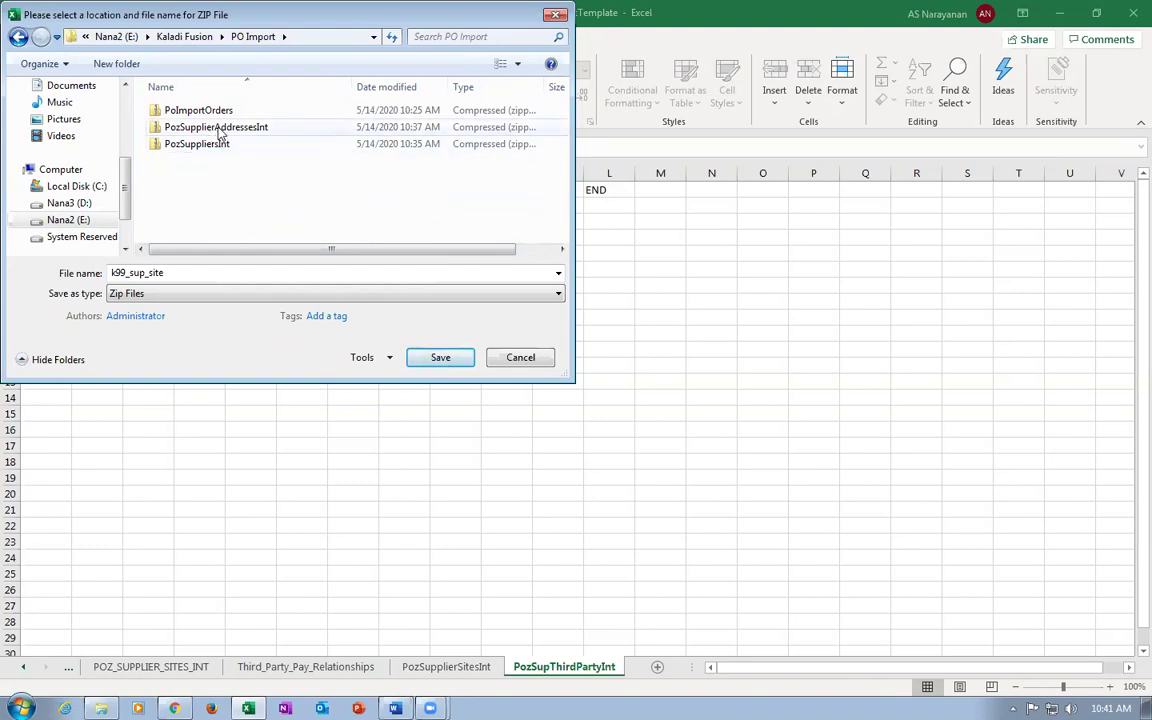
Save the ZIP and both PozSupplierSitesInt and PozSupThirdPartyInt CSVs into PO Import.
{"action": "left_click", "coordinate": [441, 358]}
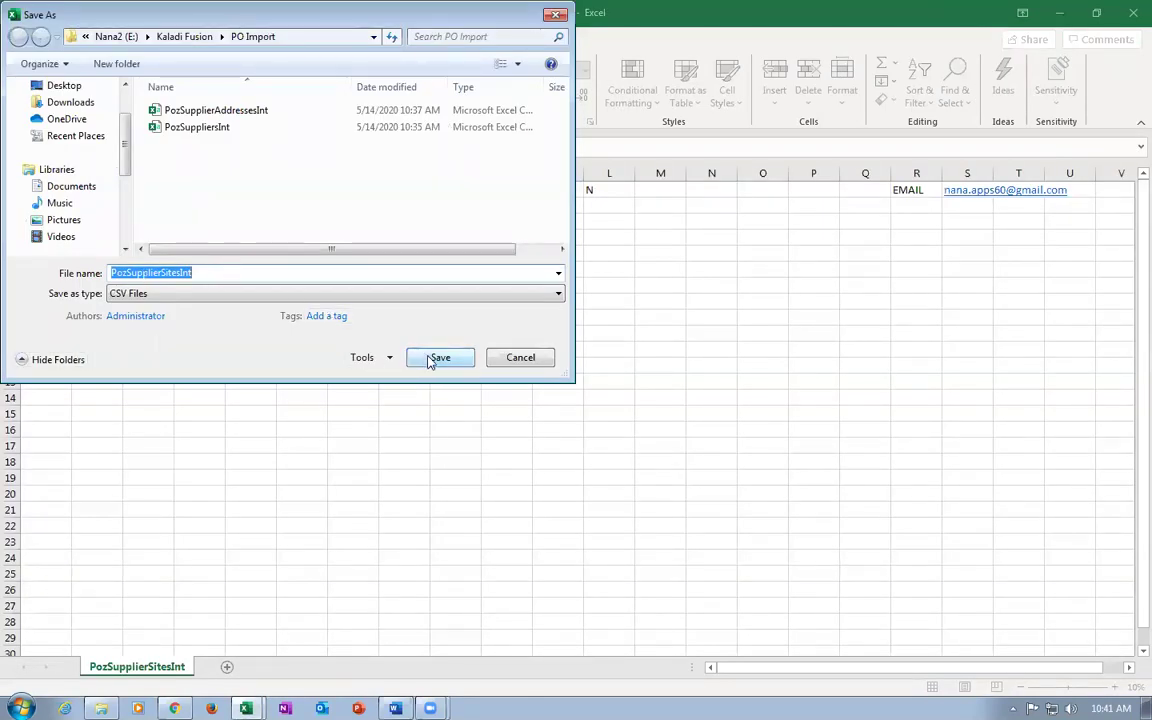
{"action": "left_click", "coordinate": [430, 360]}
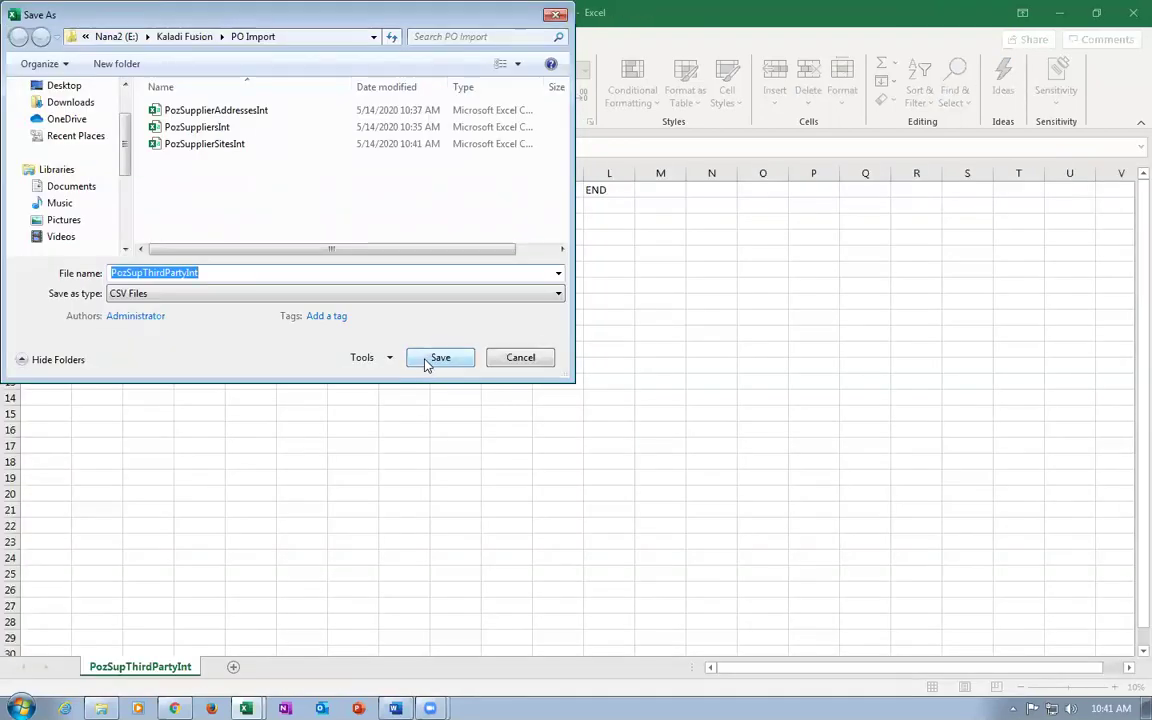
{"action": "left_click", "coordinate": [427, 360]}
{"action": "left_click", "coordinate": [599, 408]}
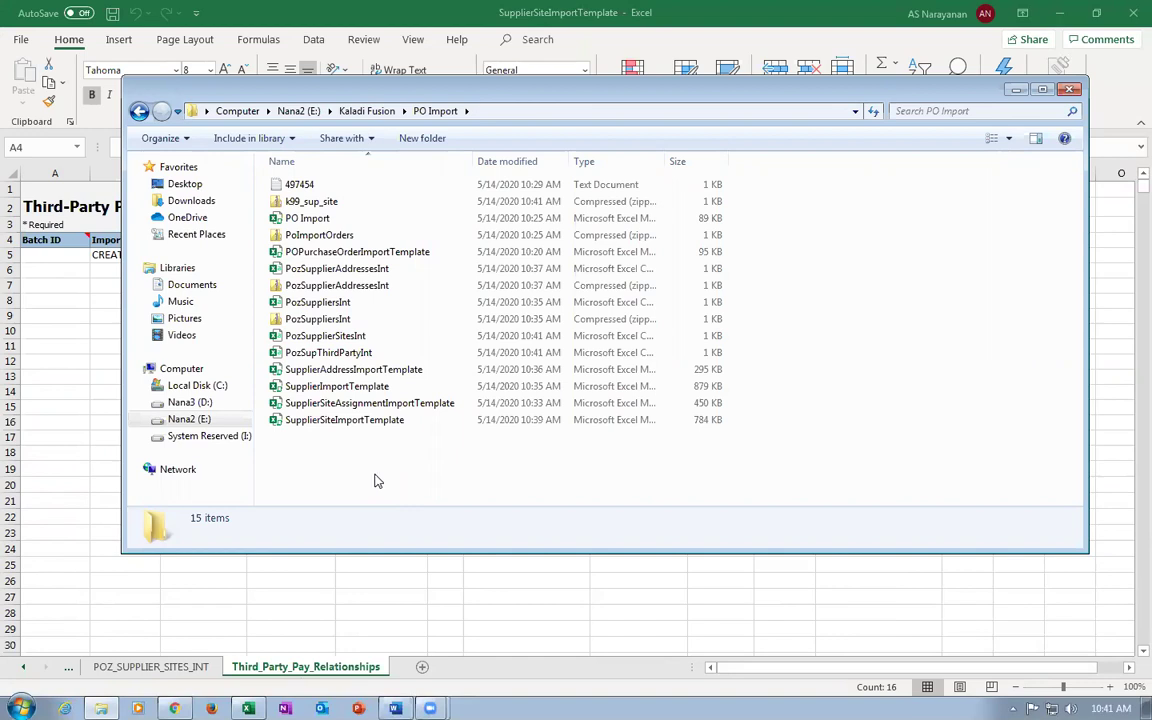
Compare the k99_sup_site, PozSuppliersInt and PozSupplierAddressesInt zip files in PO Import.
{"action": "left_click", "coordinate": [357, 112]}
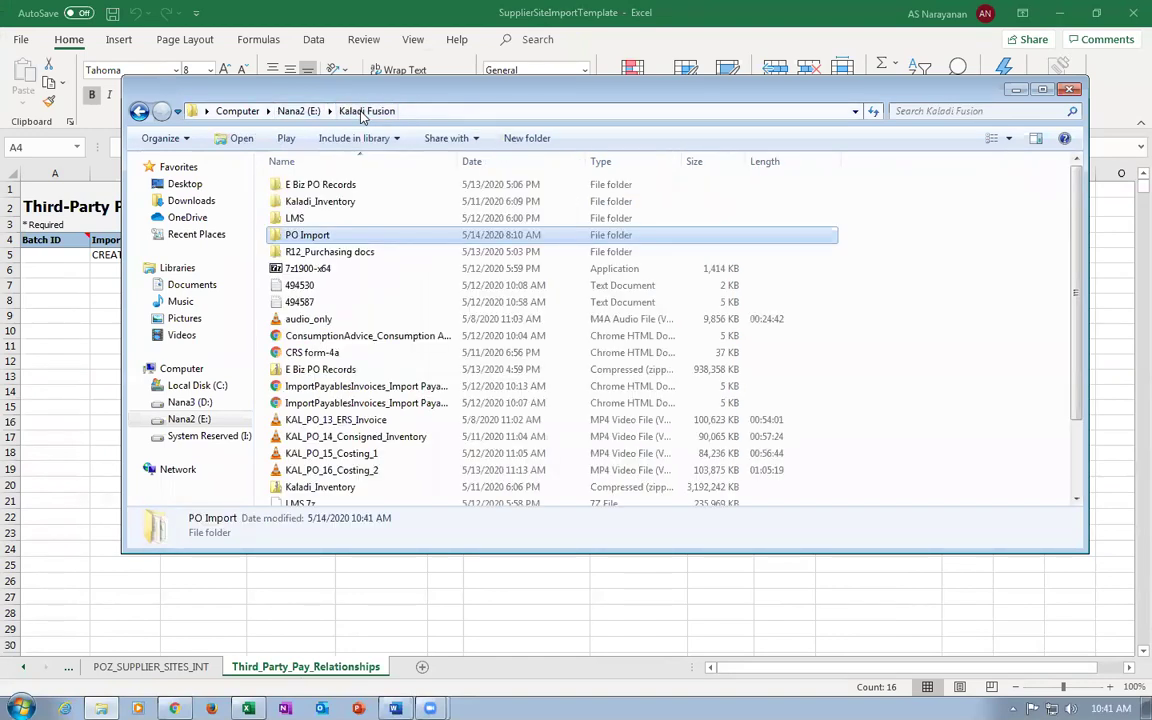
{"action": "double_click", "coordinate": [338, 238]}
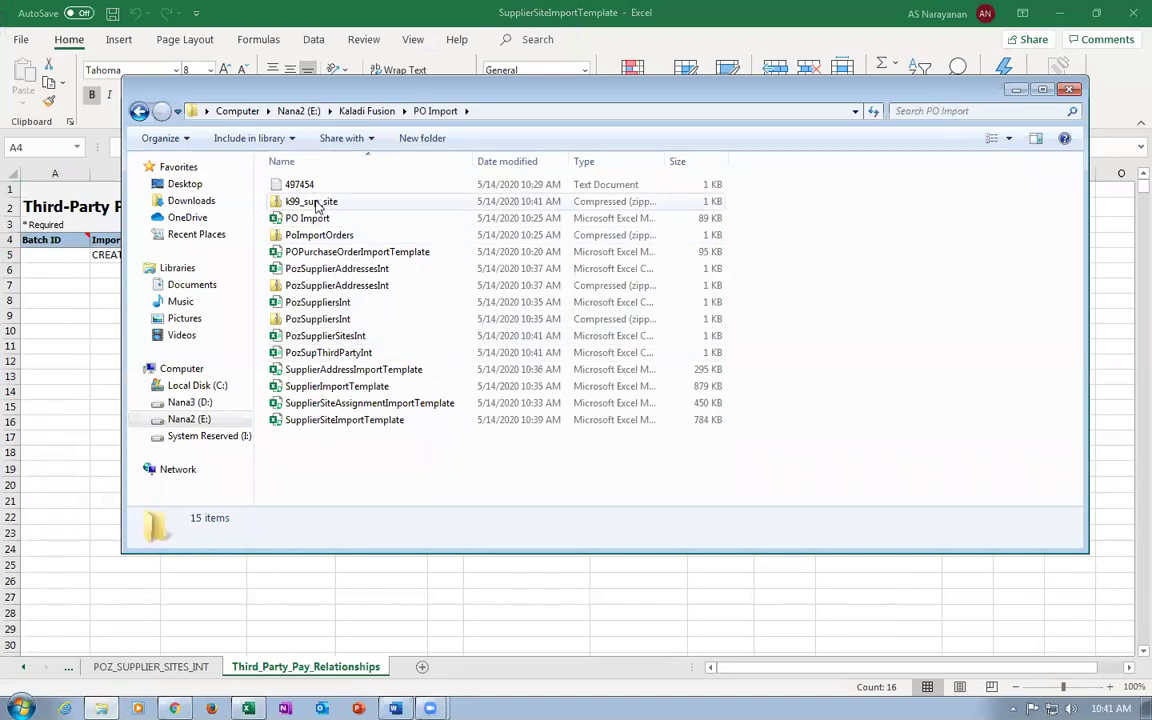
{"action": "left_click", "coordinate": [317, 205]}
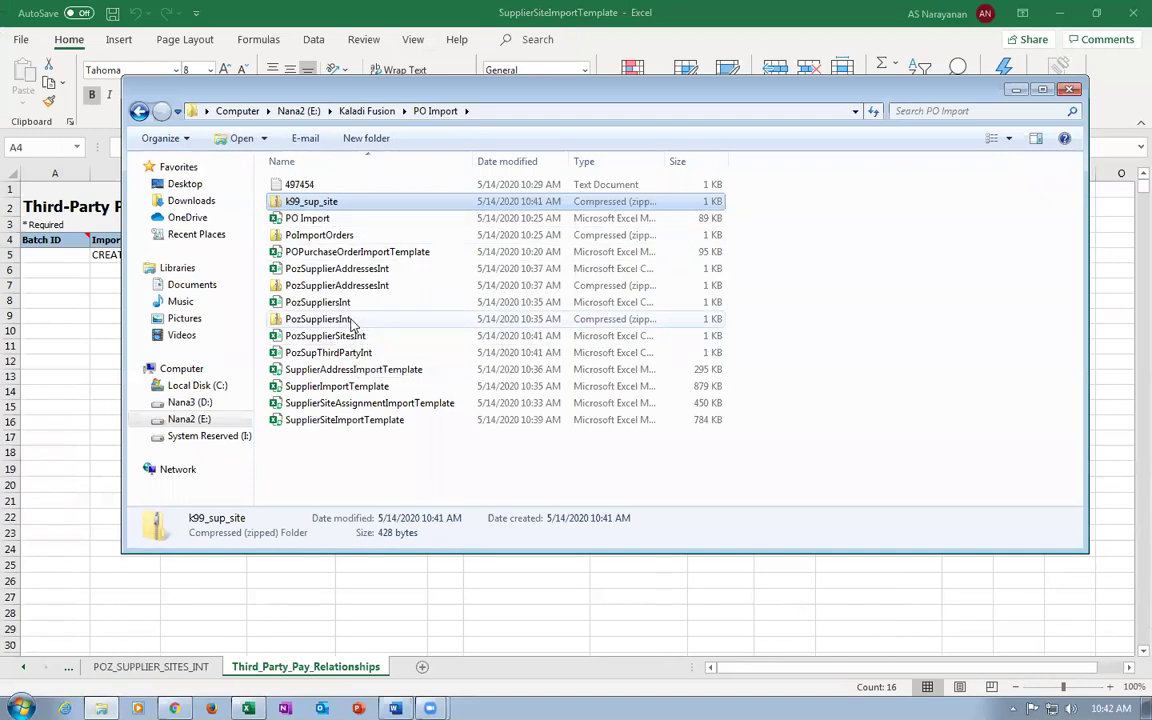
{"action": "left_click", "coordinate": [318, 316]}
{"action": "left_click", "coordinate": [336, 201]}
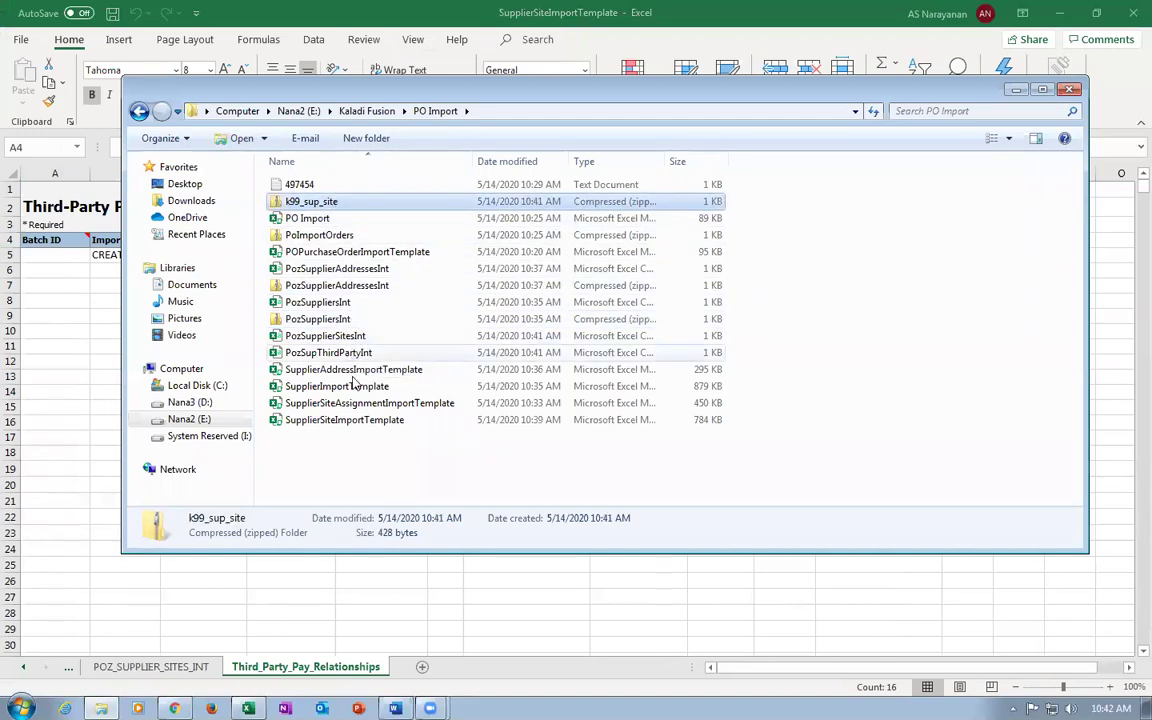
{"action": "left_click", "coordinate": [345, 286]}
{"action": "left_click", "coordinate": [345, 318]}
{"action": "left_click", "coordinate": [350, 285]}
{"action": "left_click", "coordinate": [350, 201]}
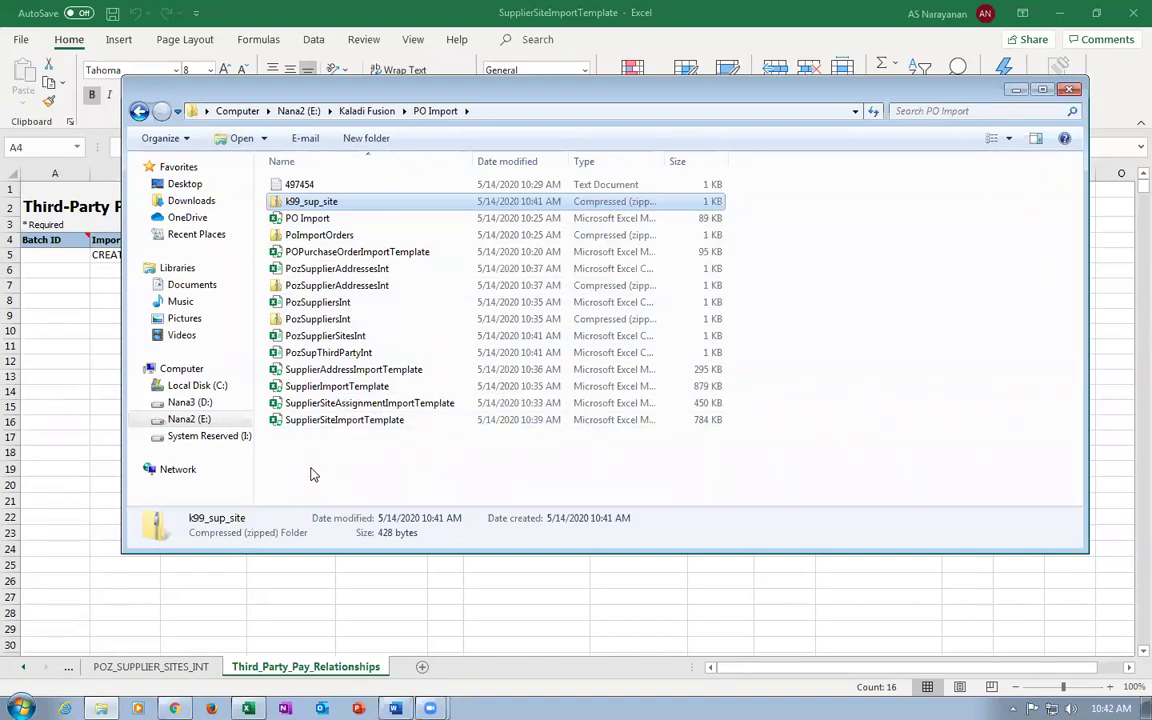
Open SupplierSiteAssignmentImportTemplate from Nana2 (E:) > Kaladi Fusion > PO Import.
{"action": "left_click", "coordinate": [958, 77]}
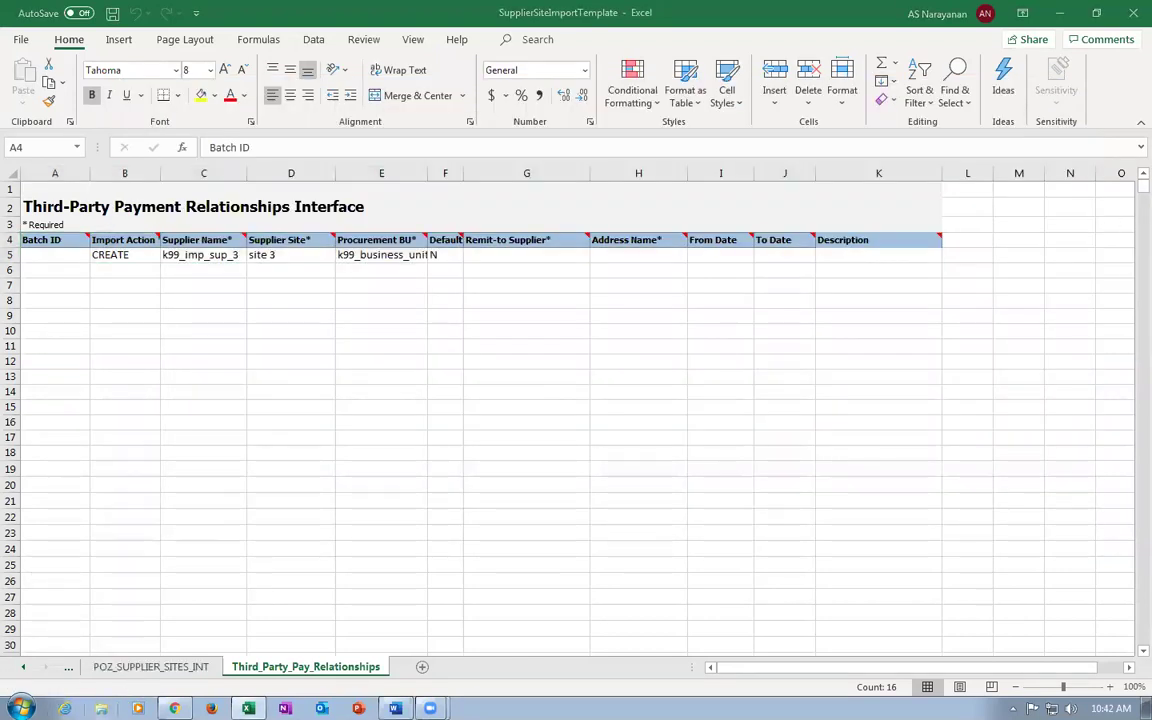
{"action": "left_click", "coordinate": [101, 708]}
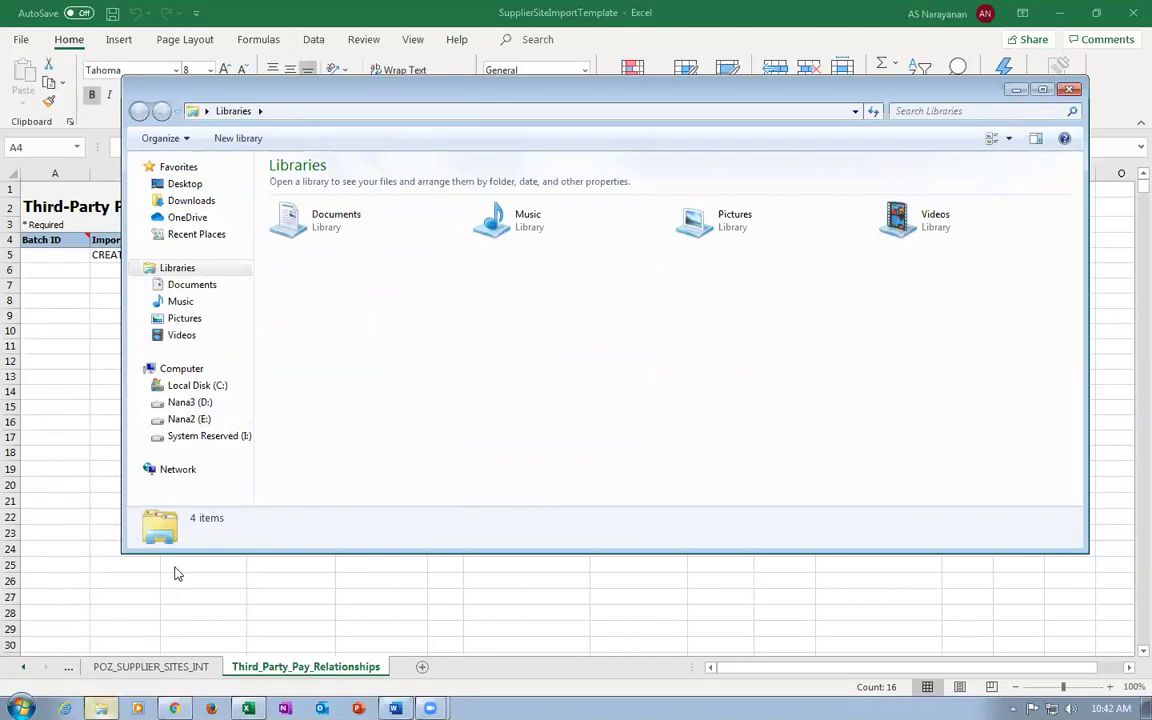
{"action": "left_click", "coordinate": [188, 419]}
{"action": "left_click", "coordinate": [356, 318]}
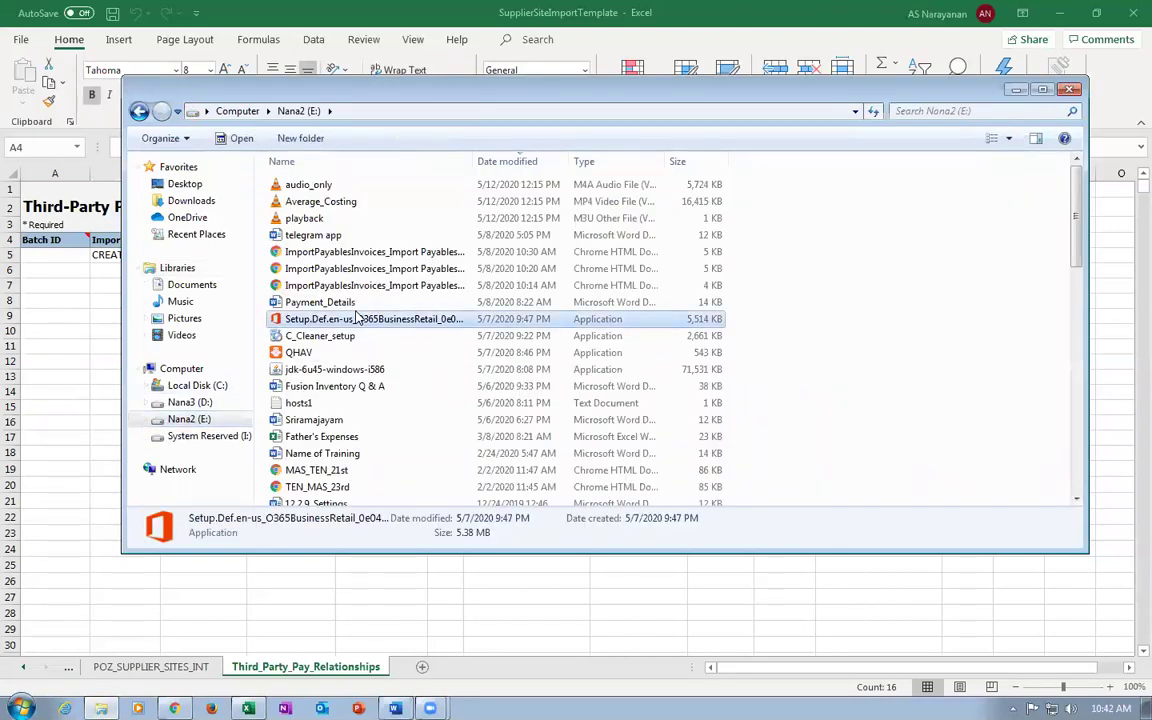
{"action": "key", "text": "k"}
{"action": "key", "text": "k"}
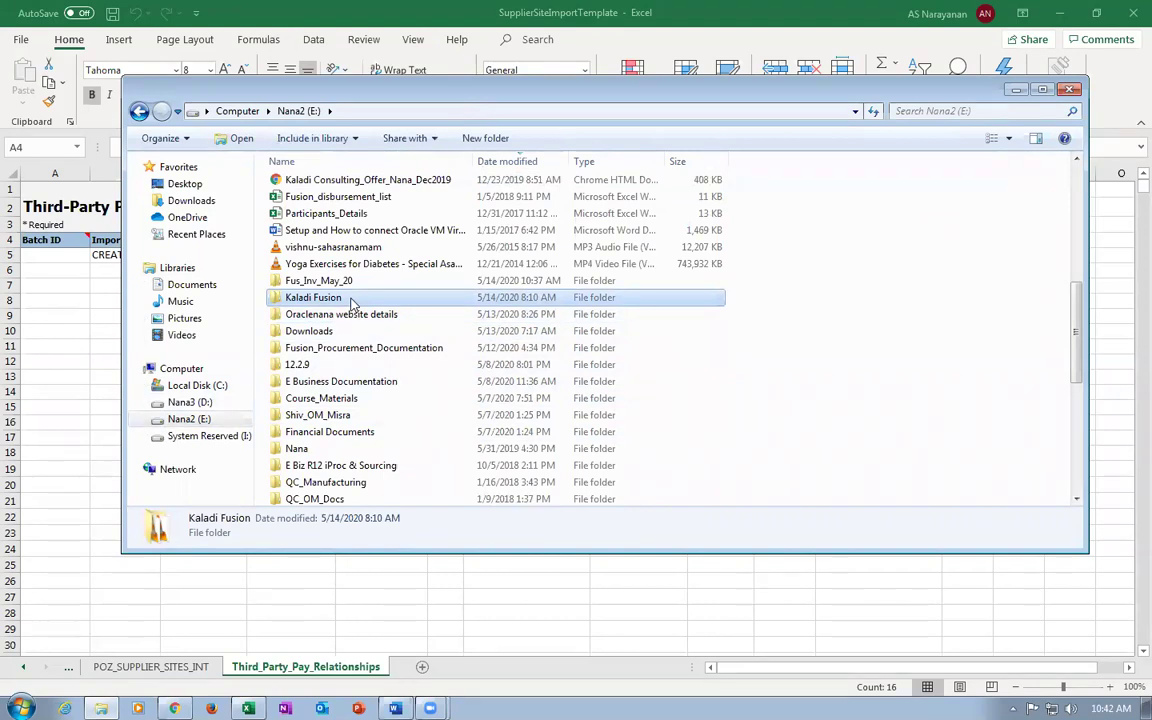
{"action": "key", "text": "Return"}
{"action": "double_click", "coordinate": [345, 235]}
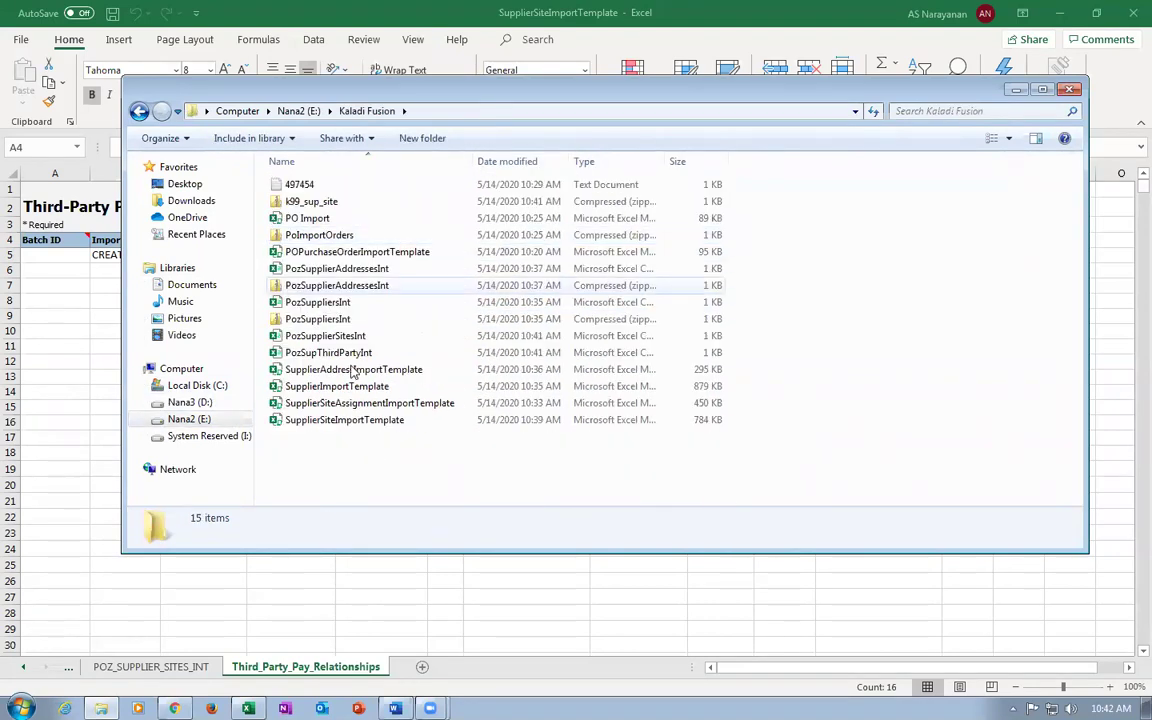
{"action": "left_click", "coordinate": [318, 403]}
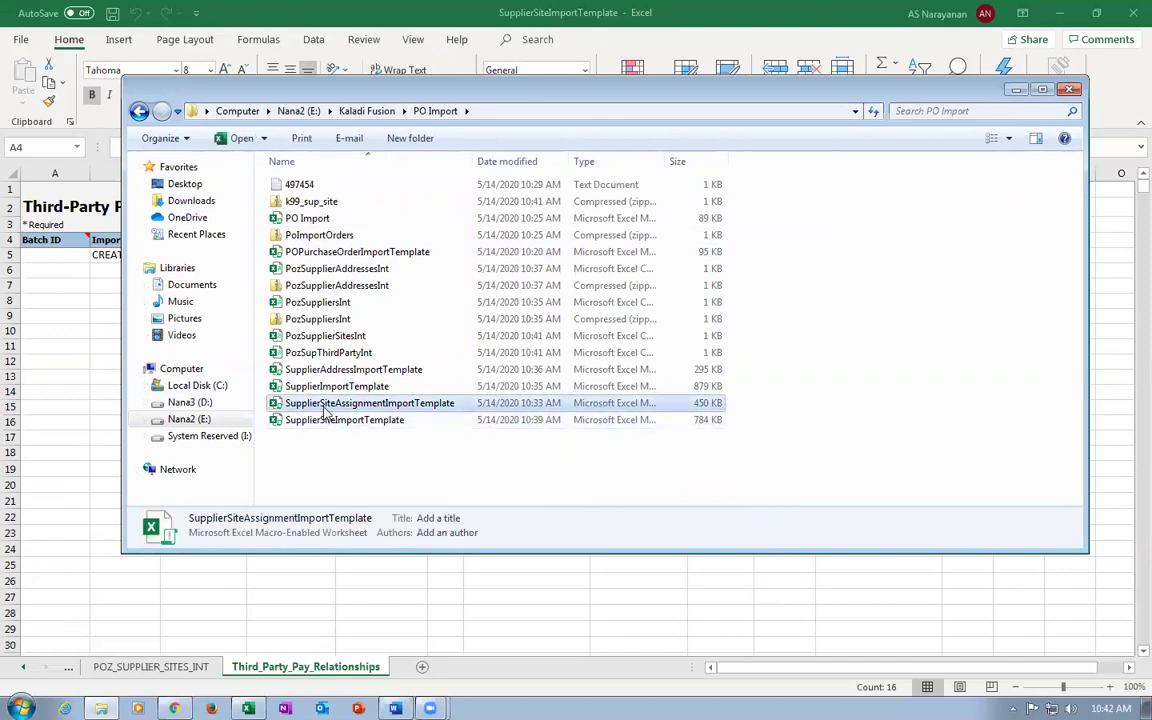
{"action": "double_click", "coordinate": [334, 404]}
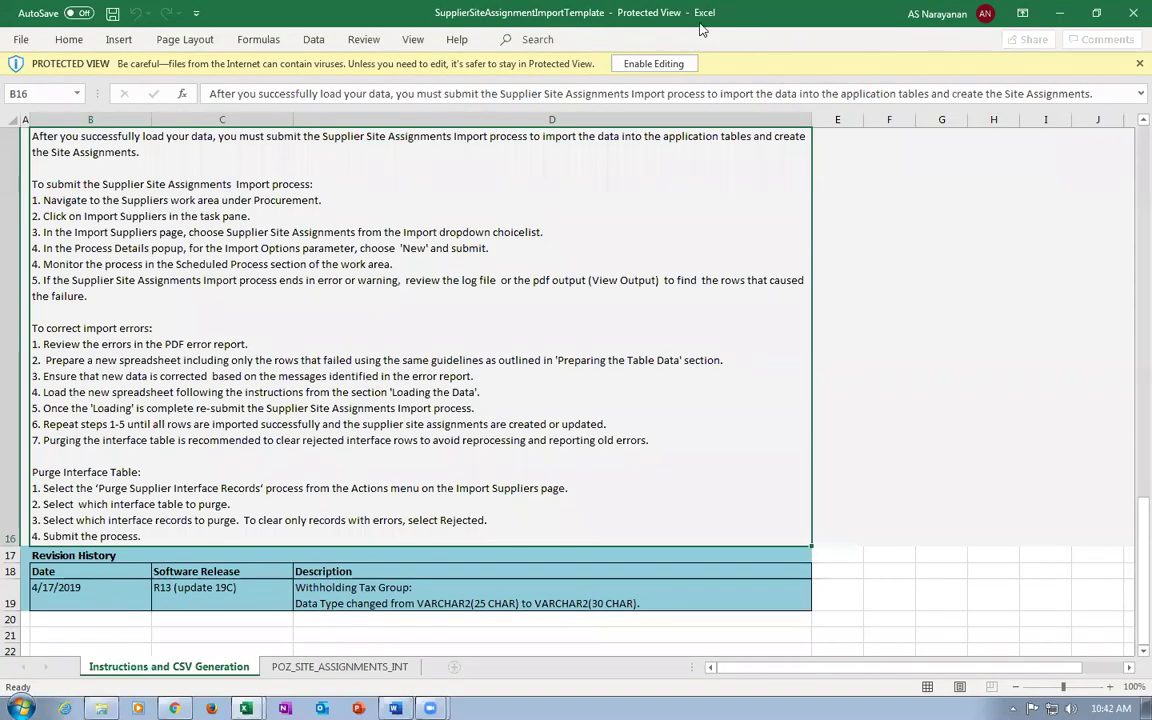
Enable editing and content, then clear sample rows 6 and 7 on POZ_SITE_ASSIGNMENTS_INT.
{"action": "left_click", "coordinate": [653, 63]}
{"action": "left_click", "coordinate": [440, 131]}
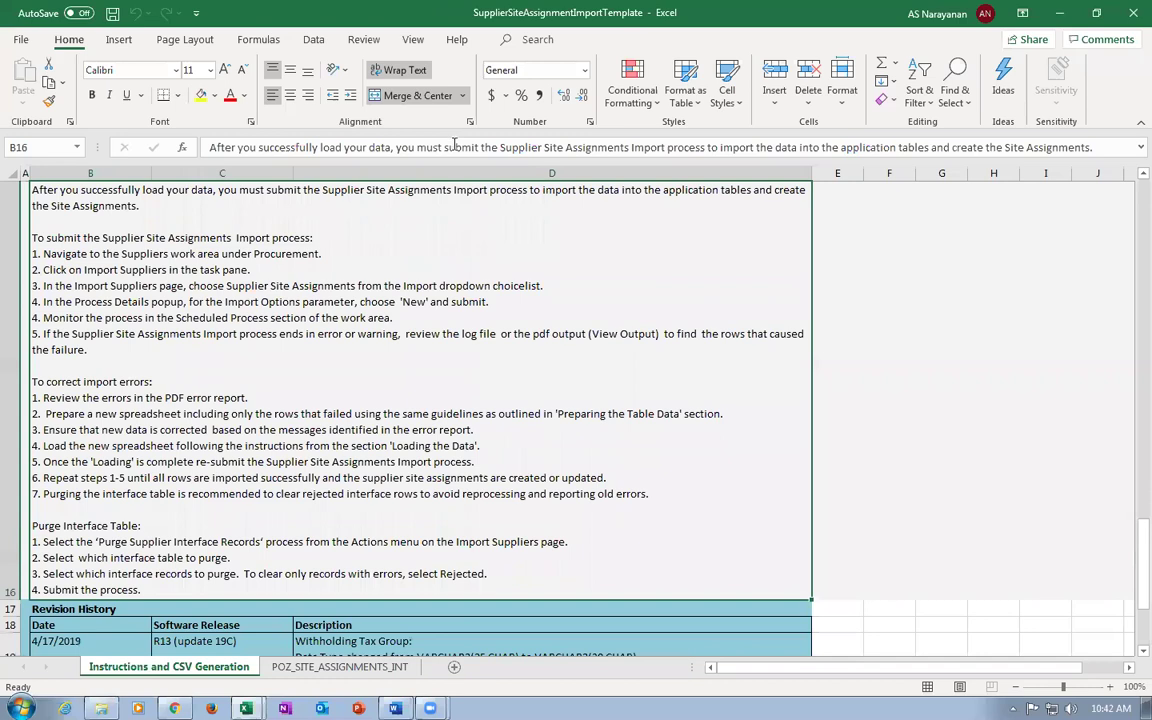
{"action": "left_click", "coordinate": [335, 666]}
{"action": "left_click_drag", "start_coordinate": [11, 262], "coordinate": [14, 278]}
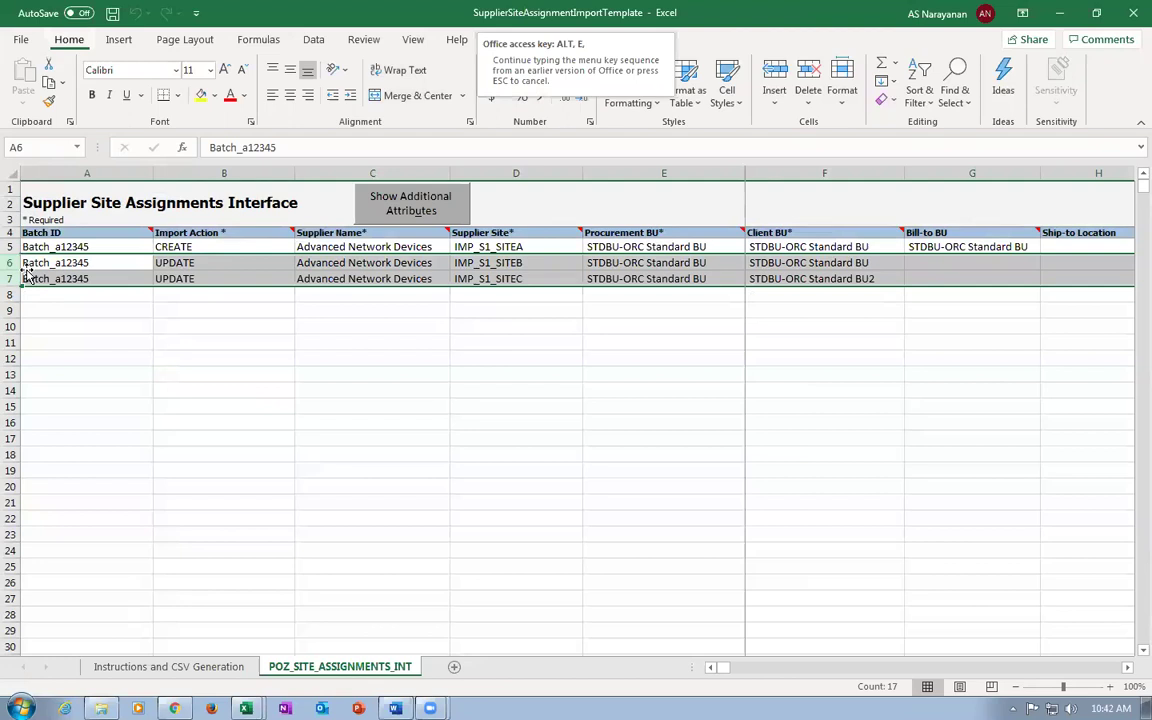
{"action": "key", "text": "Delete"}
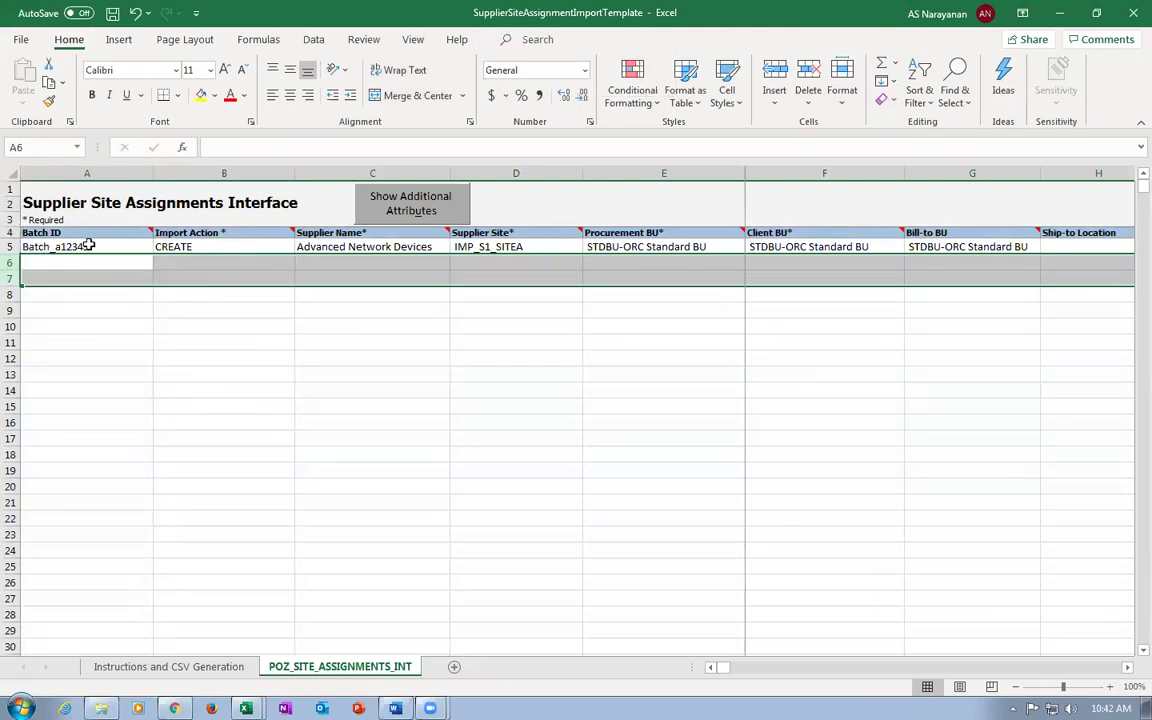
In the CREATE row 5, enter supplier k99_imp_sup_3 and supplier site 3.
{"action": "left_click", "coordinate": [90, 246]}
{"action": "left_click", "coordinate": [218, 246]}
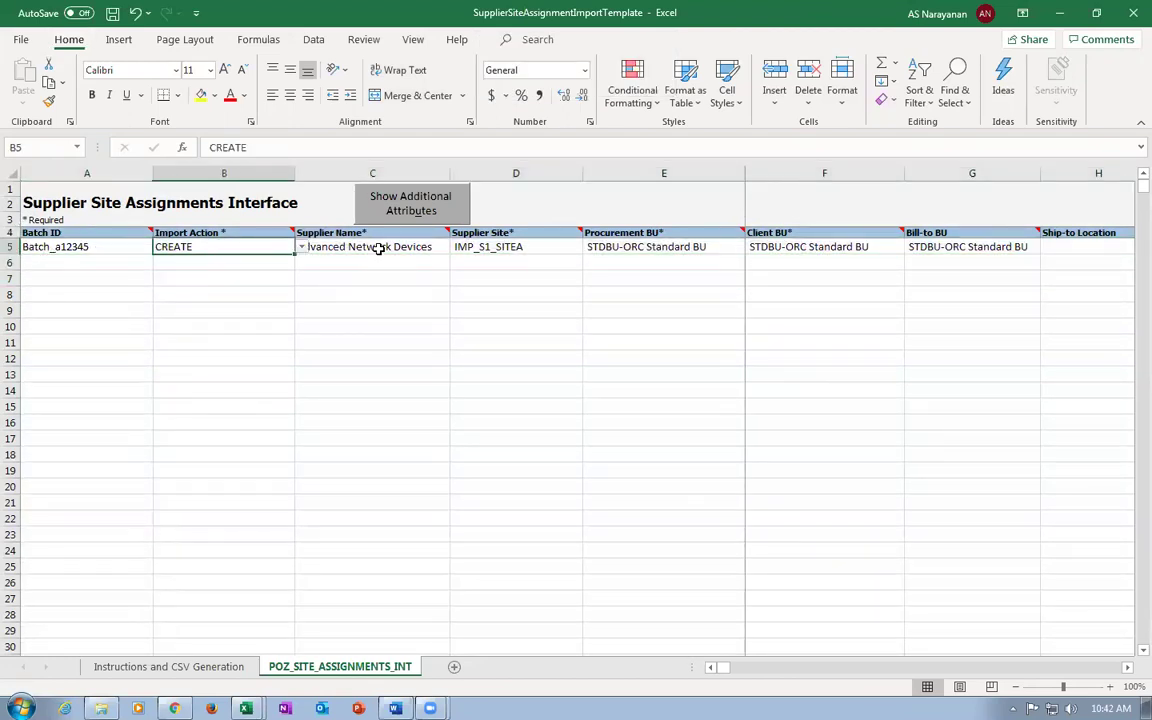
{"action": "left_click", "coordinate": [381, 250]}
{"action": "type", "text": "k99"}
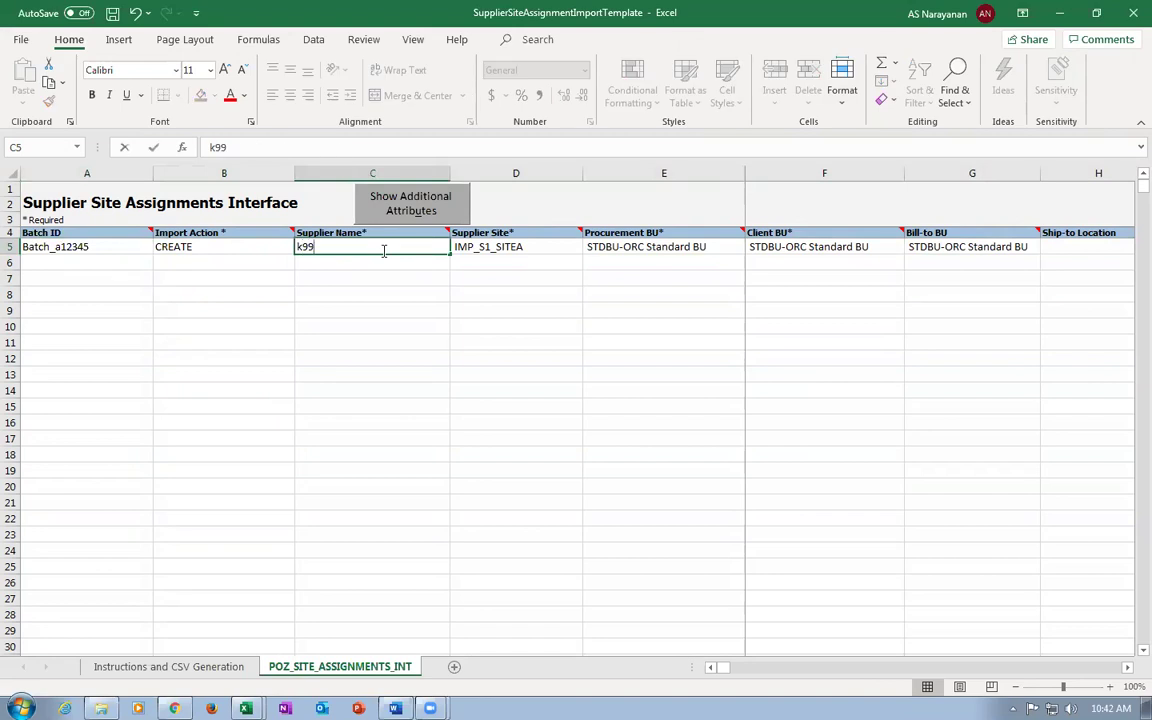
{"action": "type", "text": "_imp_su"}
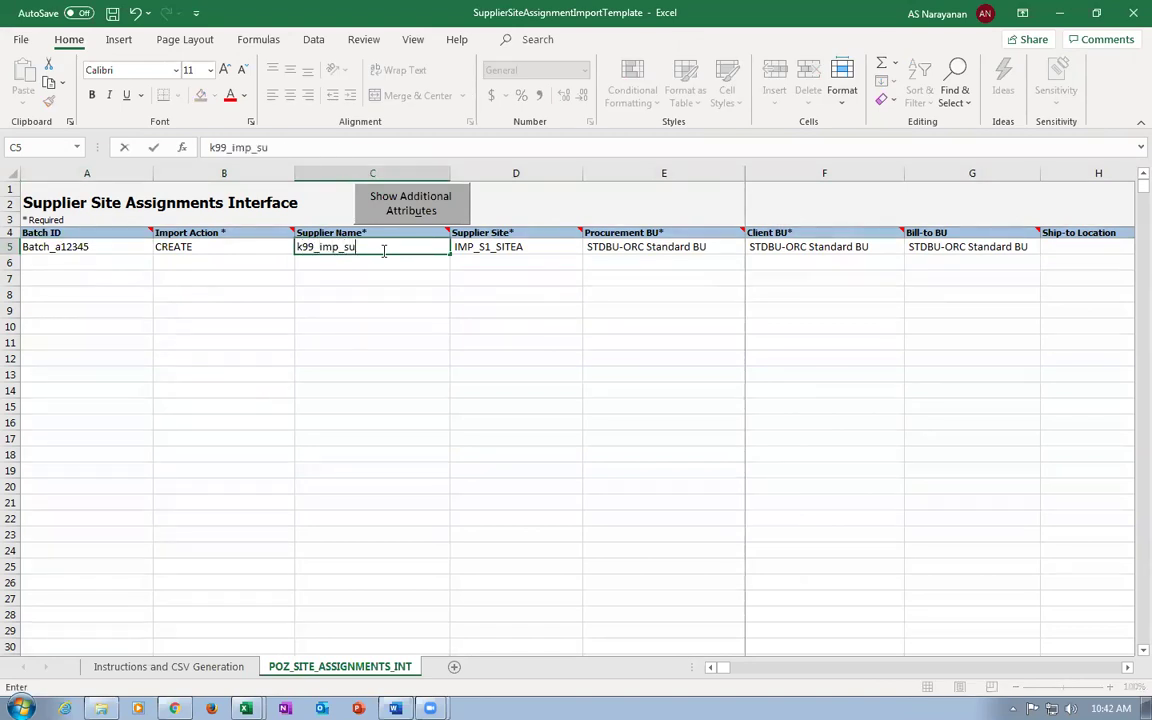
{"action": "type", "text": "p_3"}
{"action": "key", "text": "Tab"}
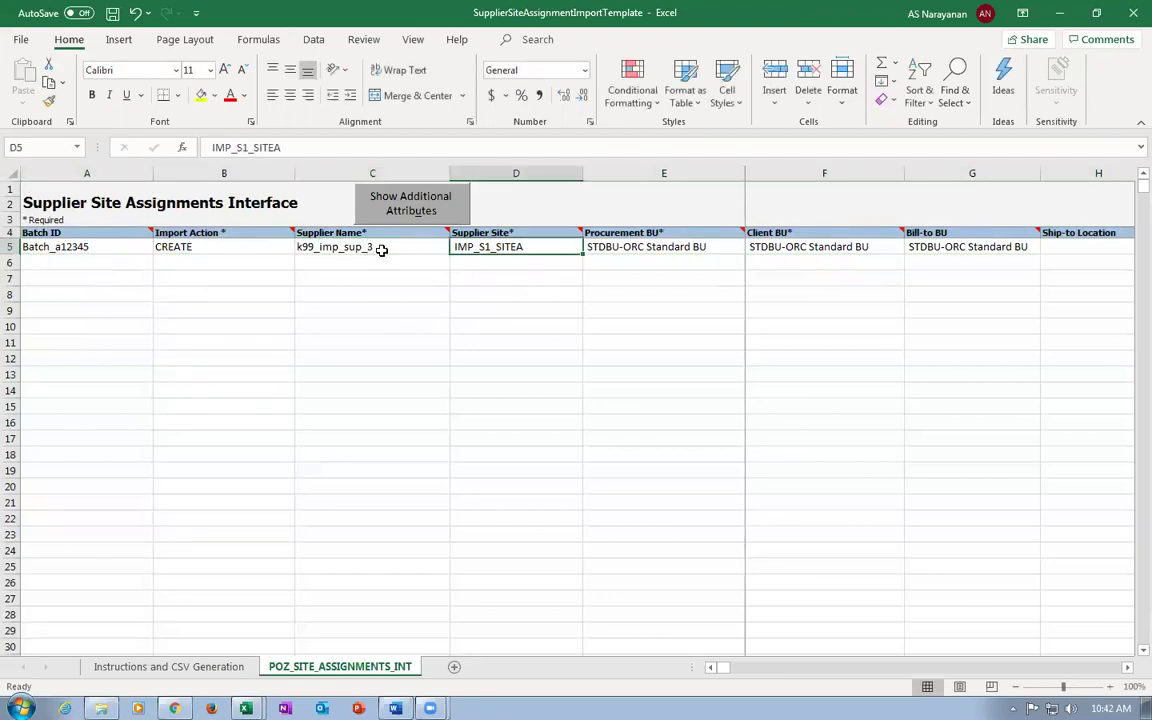
{"action": "type", "text": "site 3"}
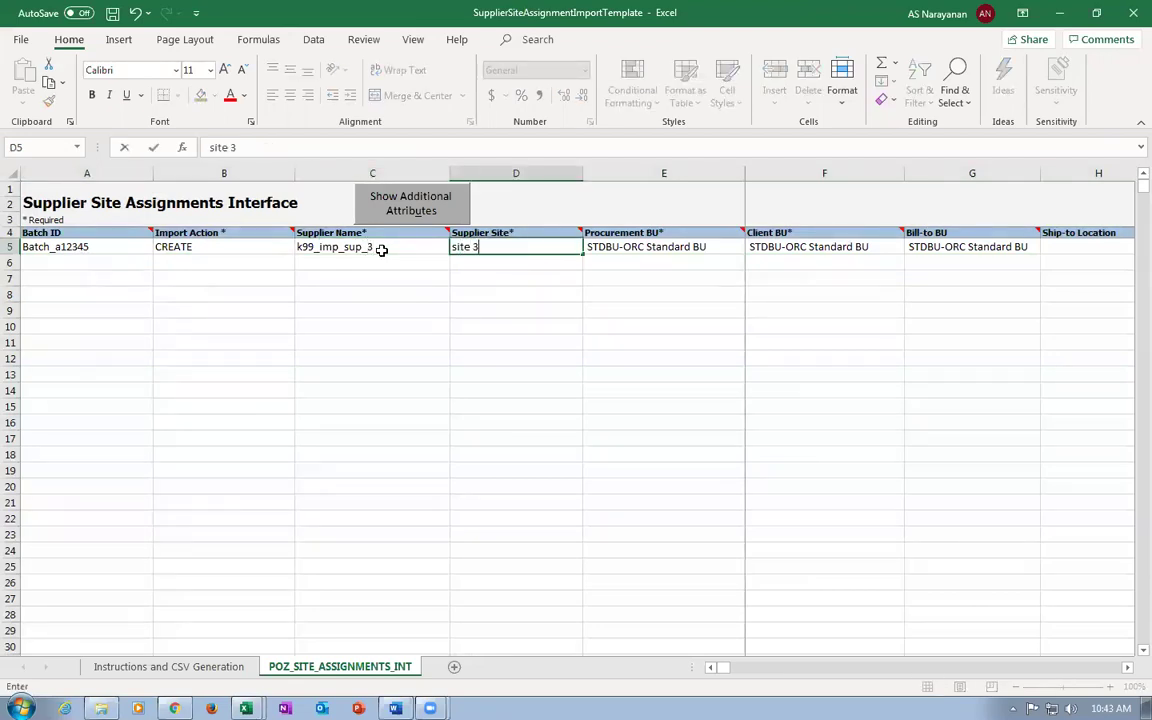
{"action": "key", "text": "Tab"}
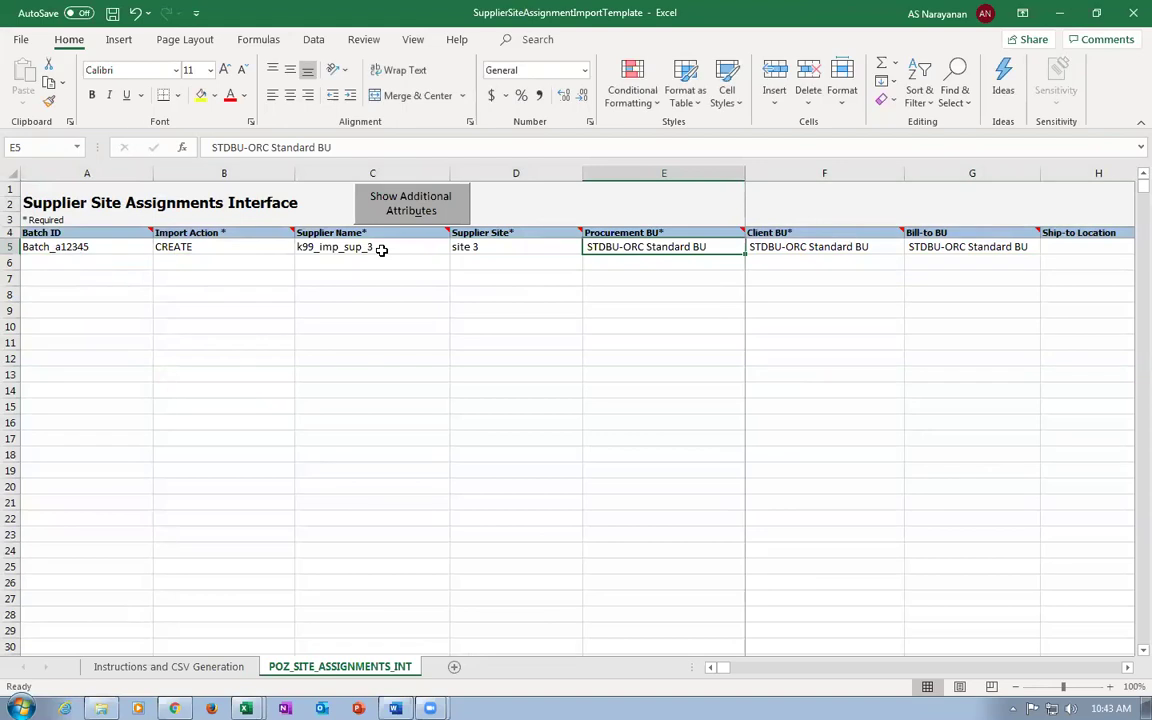
Enter k99_business_unit as Procurement BU, with k99_business-unit for Client and Bill-to BU.
{"action": "type", "text": "k99"}
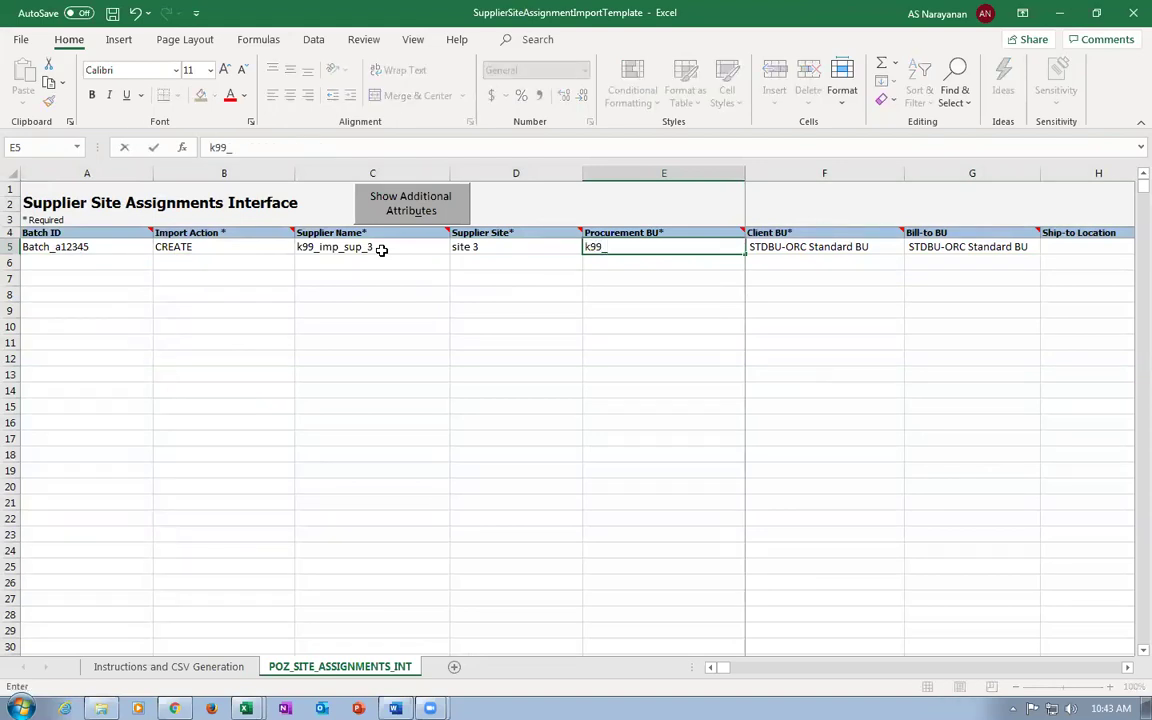
{"action": "type", "text": "_business_unit"}
{"action": "key", "text": "Tab"}
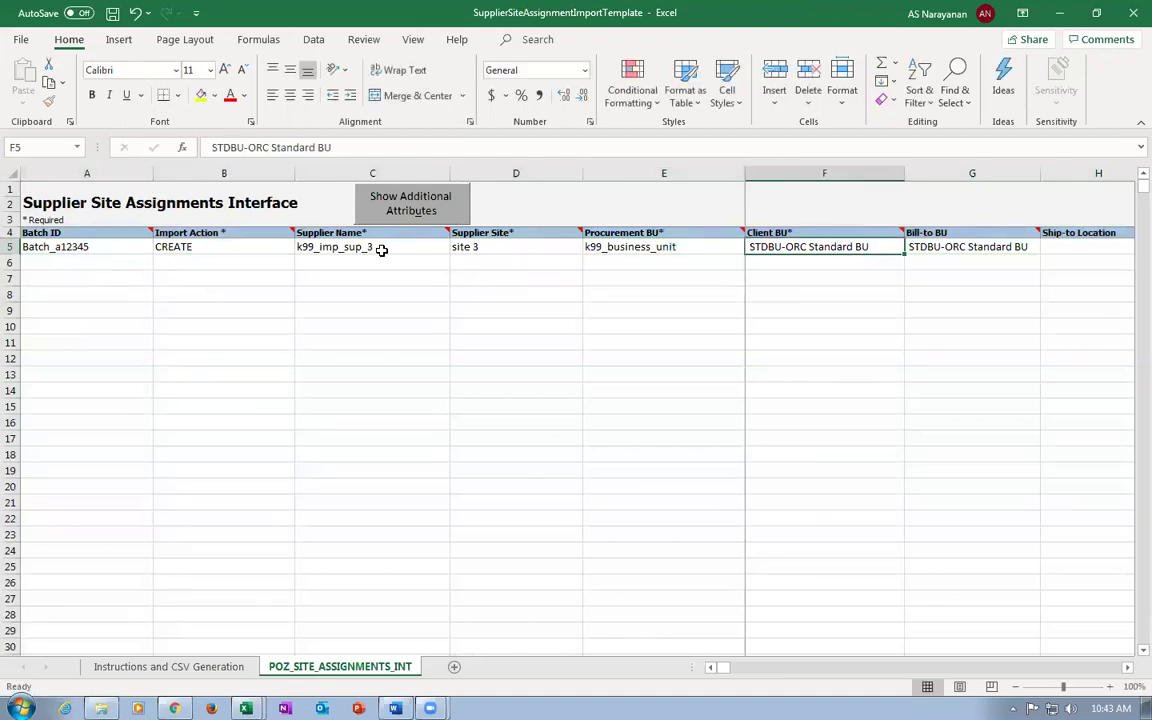
{"action": "type", "text": "k9"}
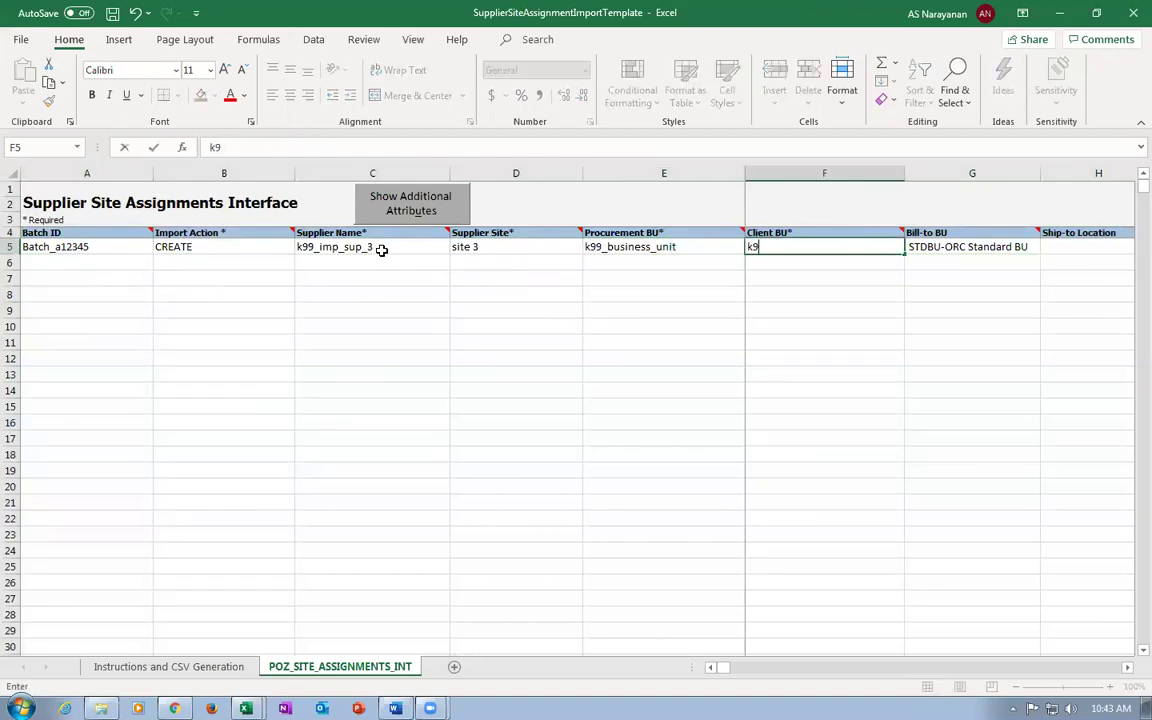
{"action": "type", "text": "9_business-unit"}
{"action": "key", "text": "Tab"}
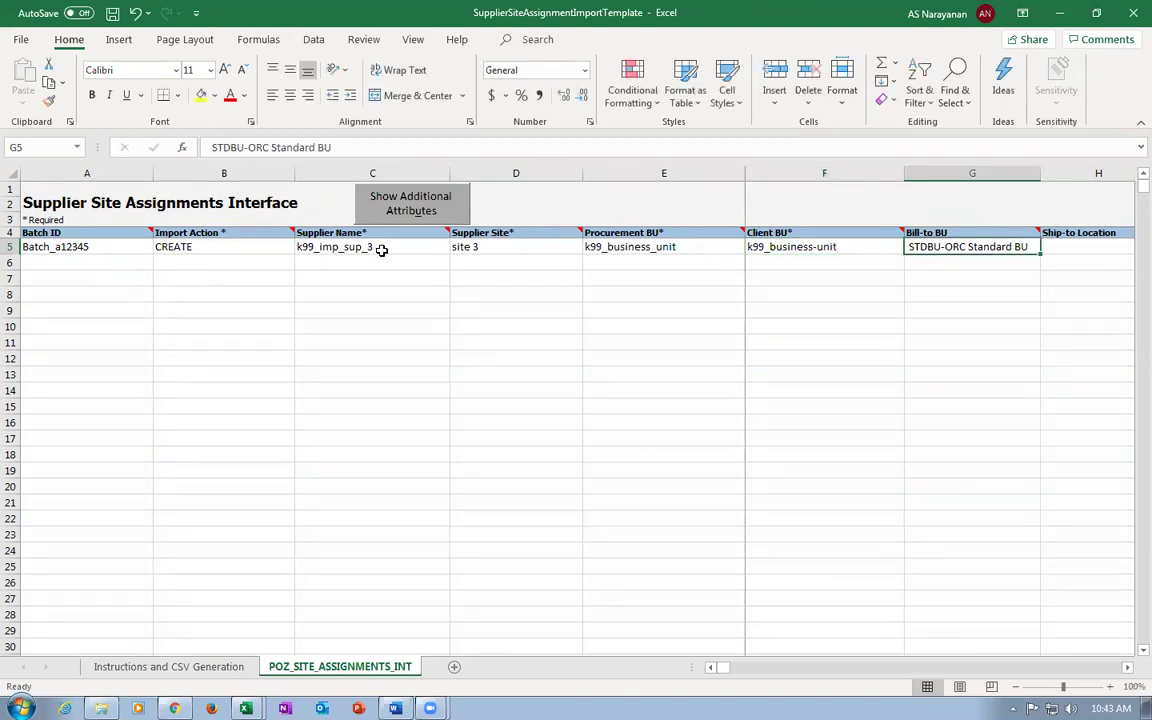
{"action": "type", "text": "k99_"}
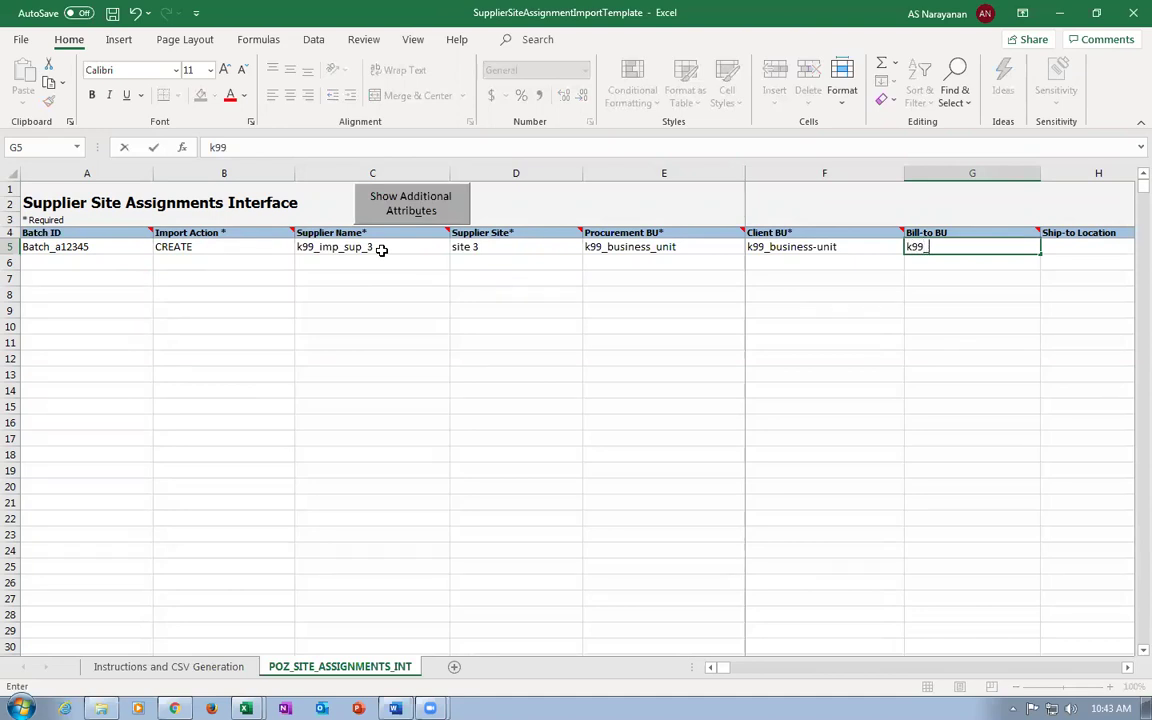
{"action": "type", "text": "business-unit"}
{"action": "key", "text": "Tab"}
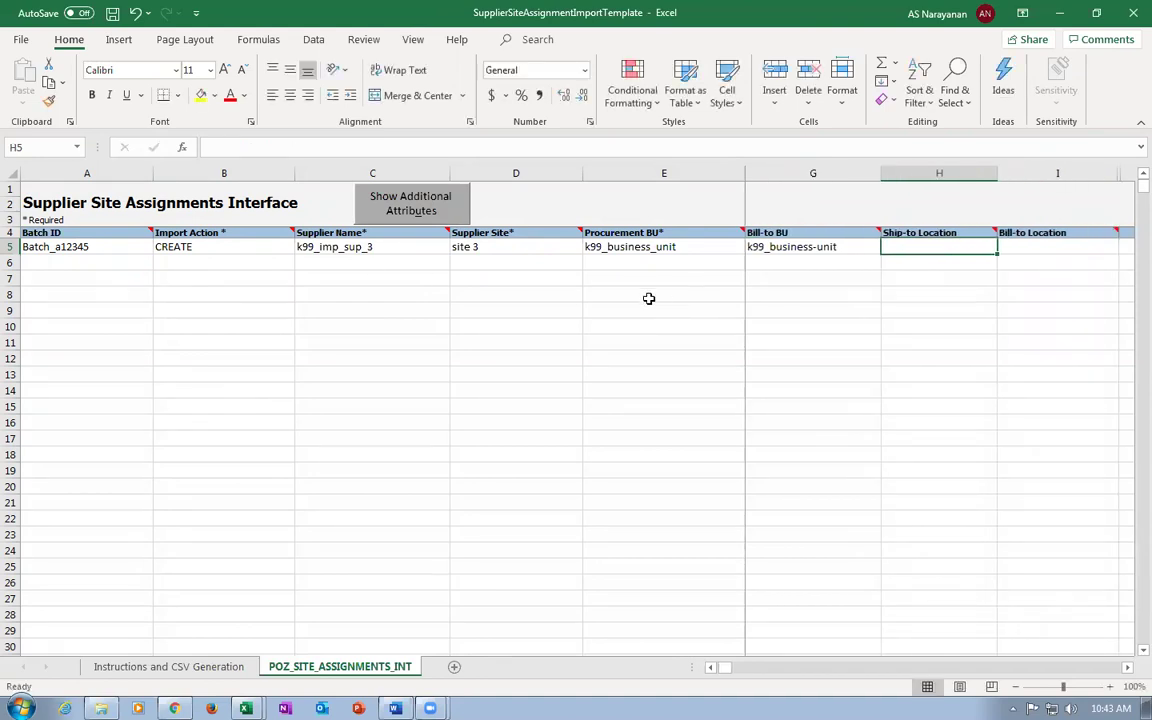
Fix the hyphens in the Bill-to BU and Client BU values to read k99_business_unit.
{"action": "key", "text": "shift+Tab"}
{"action": "key", "text": "F2"}
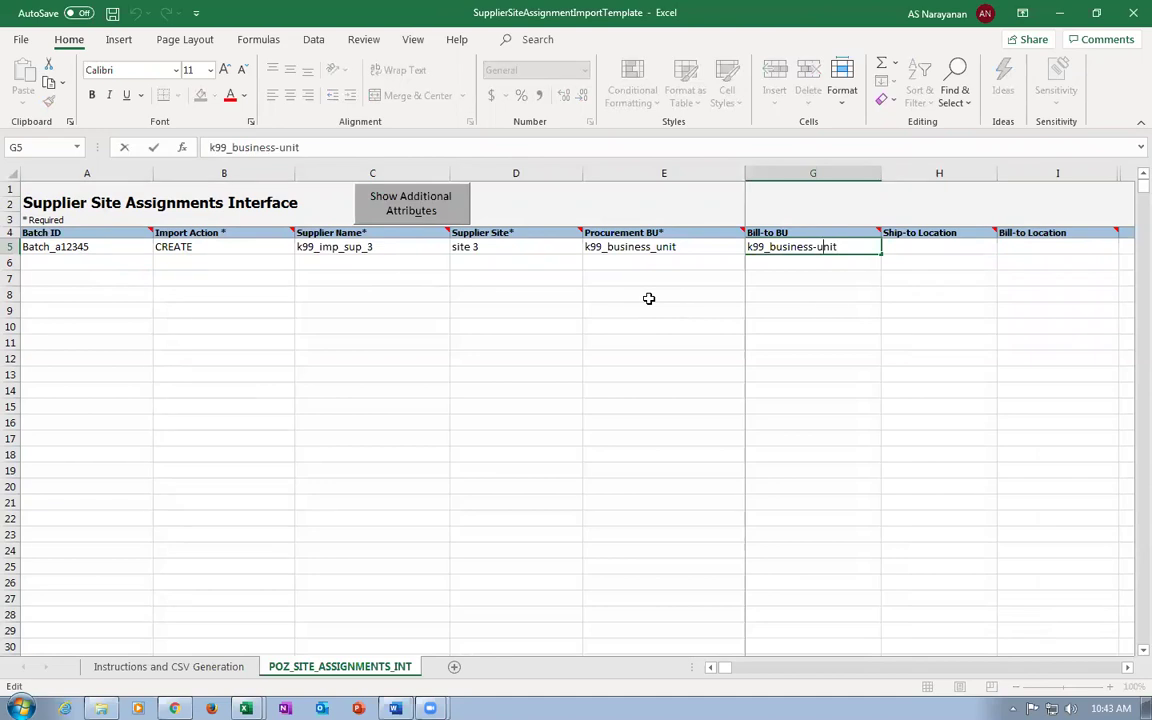
{"action": "key", "text": "BackSpace"}
{"action": "key", "text": "Tab"}
{"action": "key", "text": "shift+Tab"}
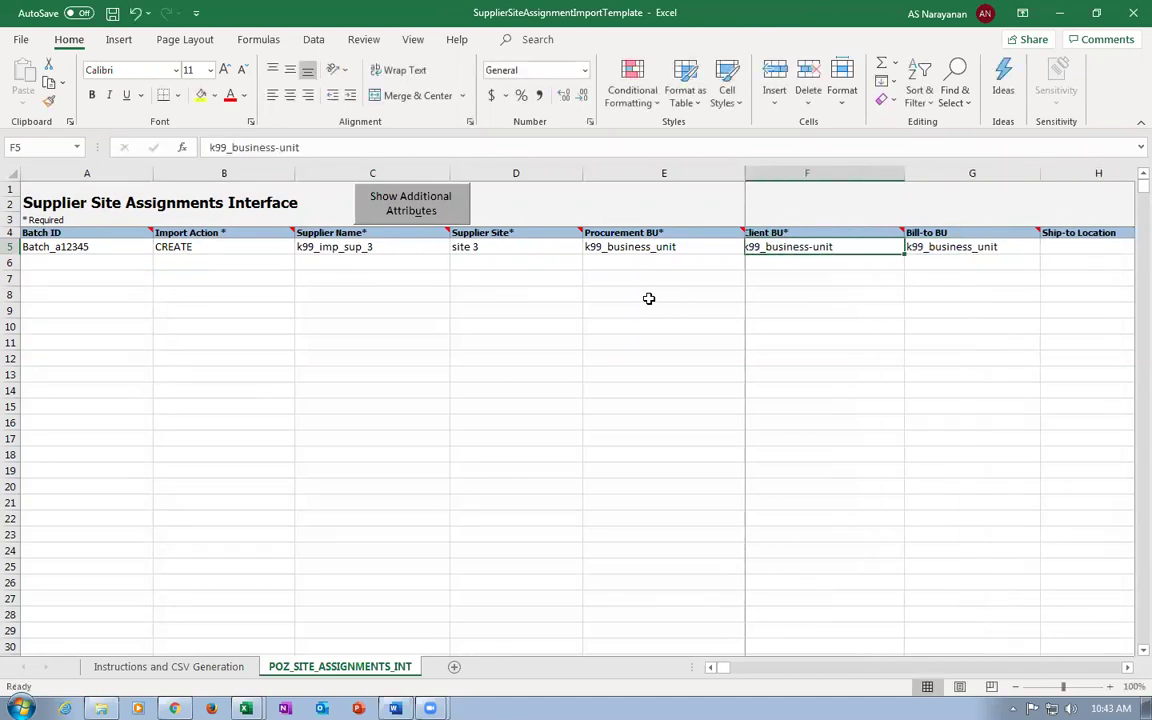
{"action": "key", "text": "F2"}
{"action": "key", "text": "Left"}
{"action": "key", "text": "Left"}
{"action": "key", "text": "Left"}
{"action": "key", "text": "Left"}
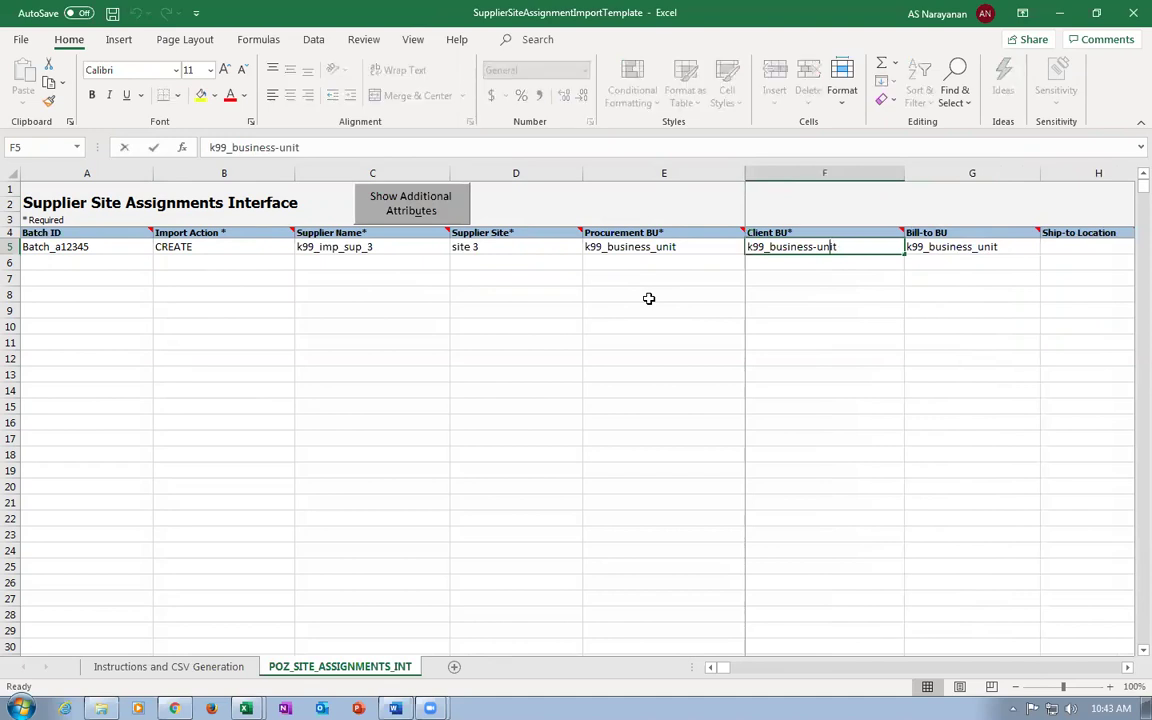
{"action": "key", "text": "BackSpace"}
{"action": "type", "text": "_"}
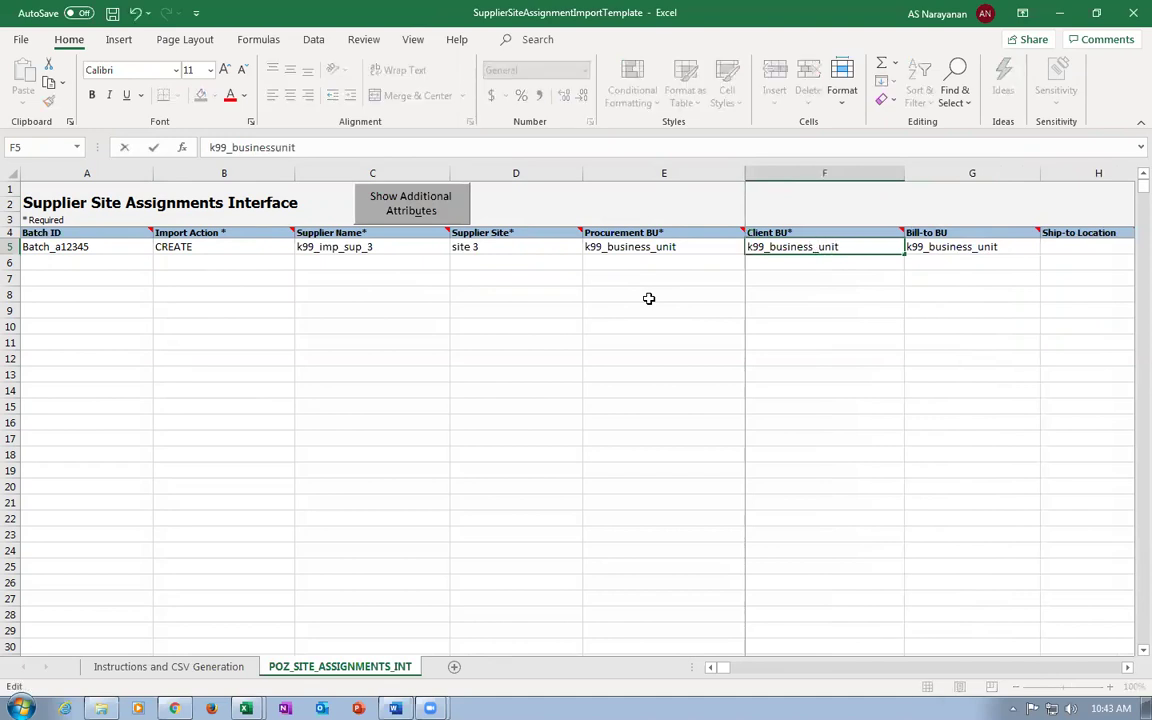
{"action": "left_click", "coordinate": [663, 234]}
Enter k99_loc_1 as Ship-to Location and k99_loc-1 as Bill-to Location.
{"action": "left_click", "coordinate": [676, 252]}
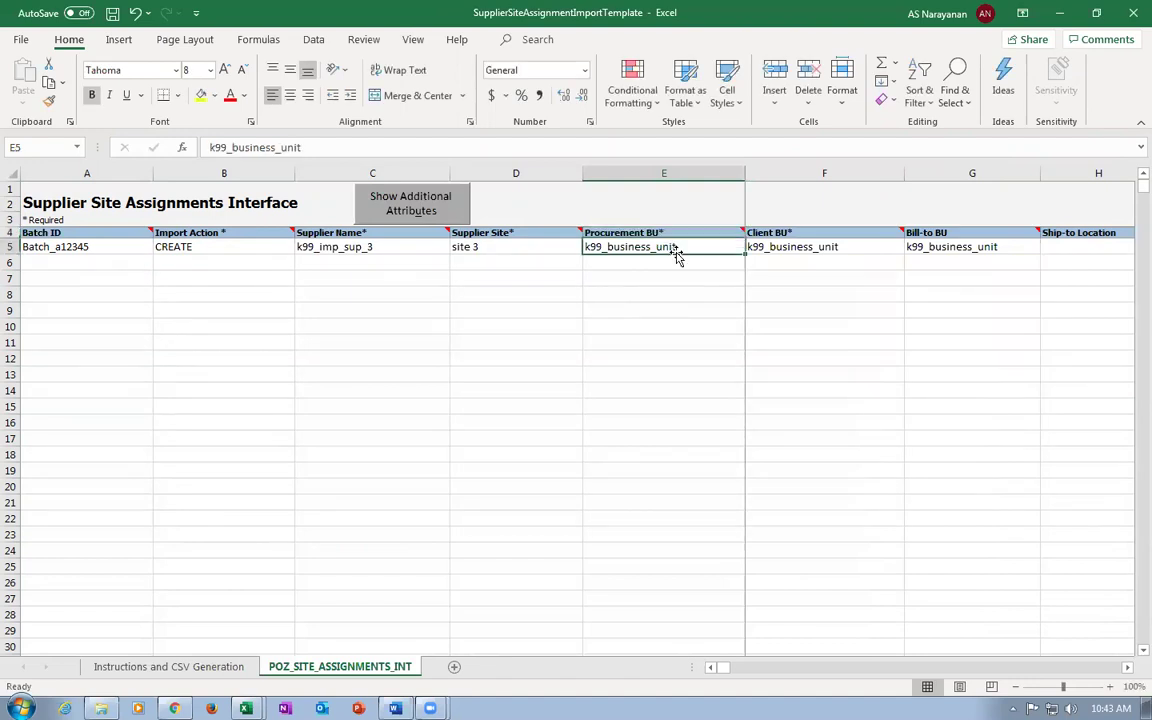
{"action": "key", "text": "Right"}
{"action": "key", "text": "Right"}
{"action": "key", "text": "Right"}
{"action": "key", "text": "Right"}
{"action": "key", "text": "Right"}
{"action": "key", "text": "Right"}
{"action": "key", "text": "Right"}
{"action": "key", "text": "Right"}
{"action": "key", "text": "Right"}
{"action": "key", "text": "Right"}
{"action": "key", "text": "Right"}
{"action": "key", "text": "Right"}
{"action": "key", "text": "Right"}
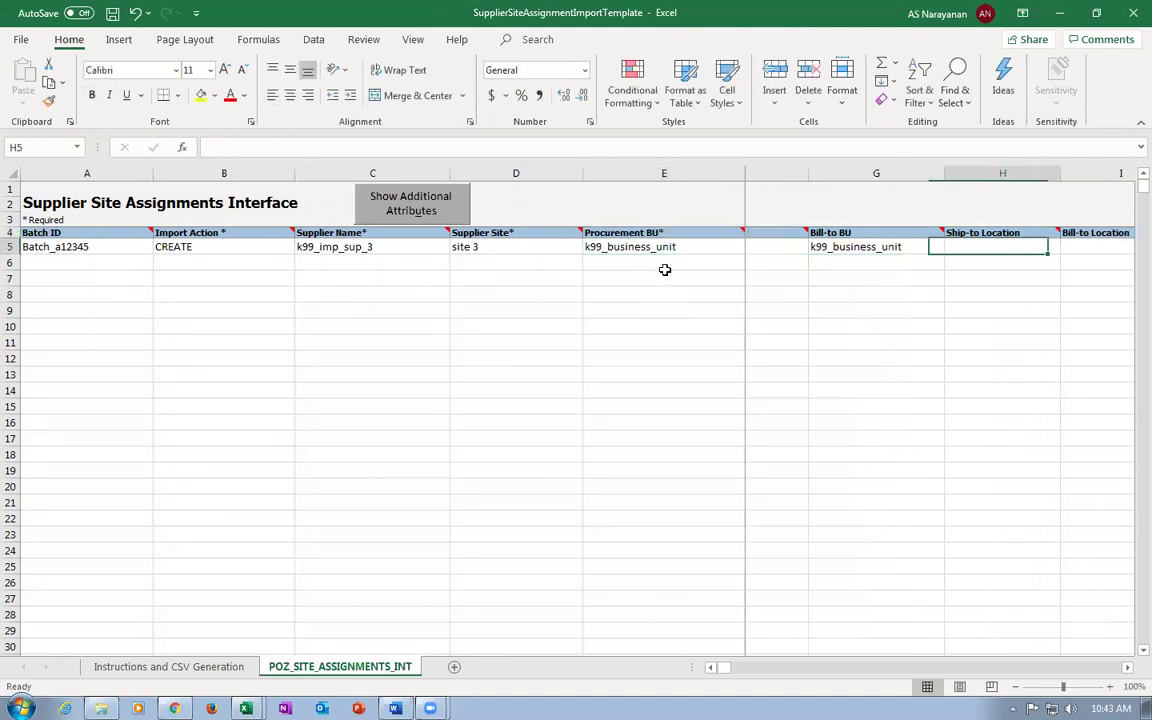
{"action": "key", "text": "Left"}
{"action": "key", "text": "Left"}
{"action": "key", "text": "Left"}
{"action": "key", "text": "Left"}
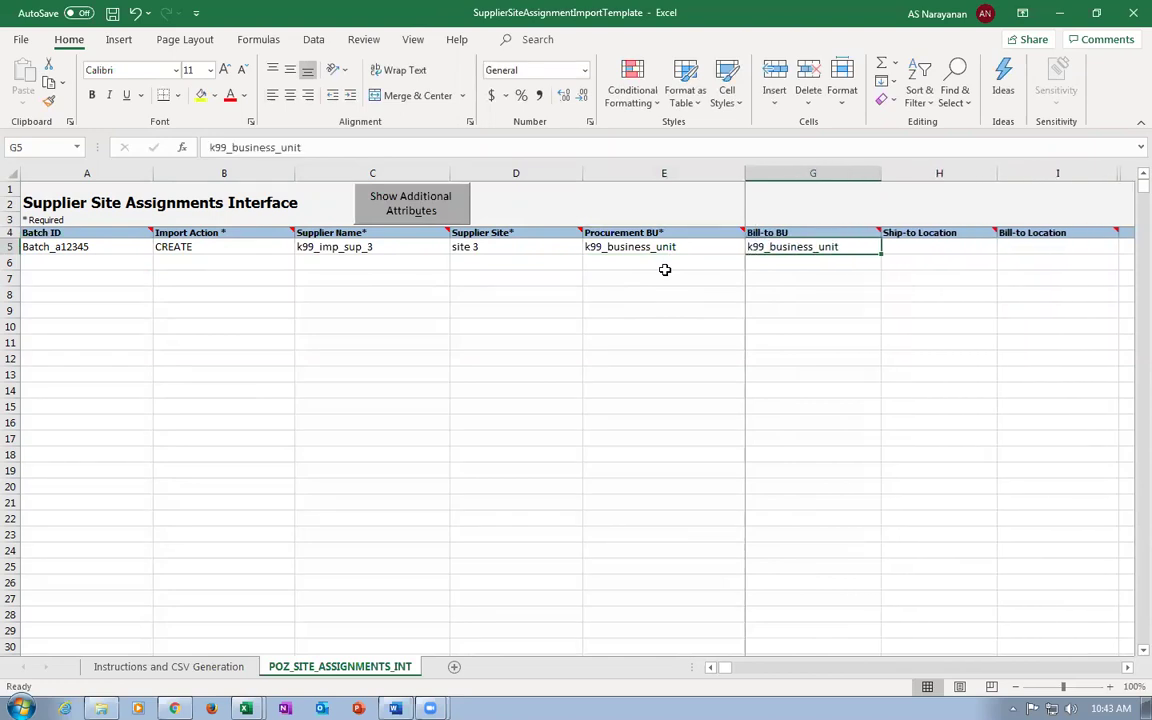
{"action": "key", "text": "Right"}
{"action": "type", "text": "k"}
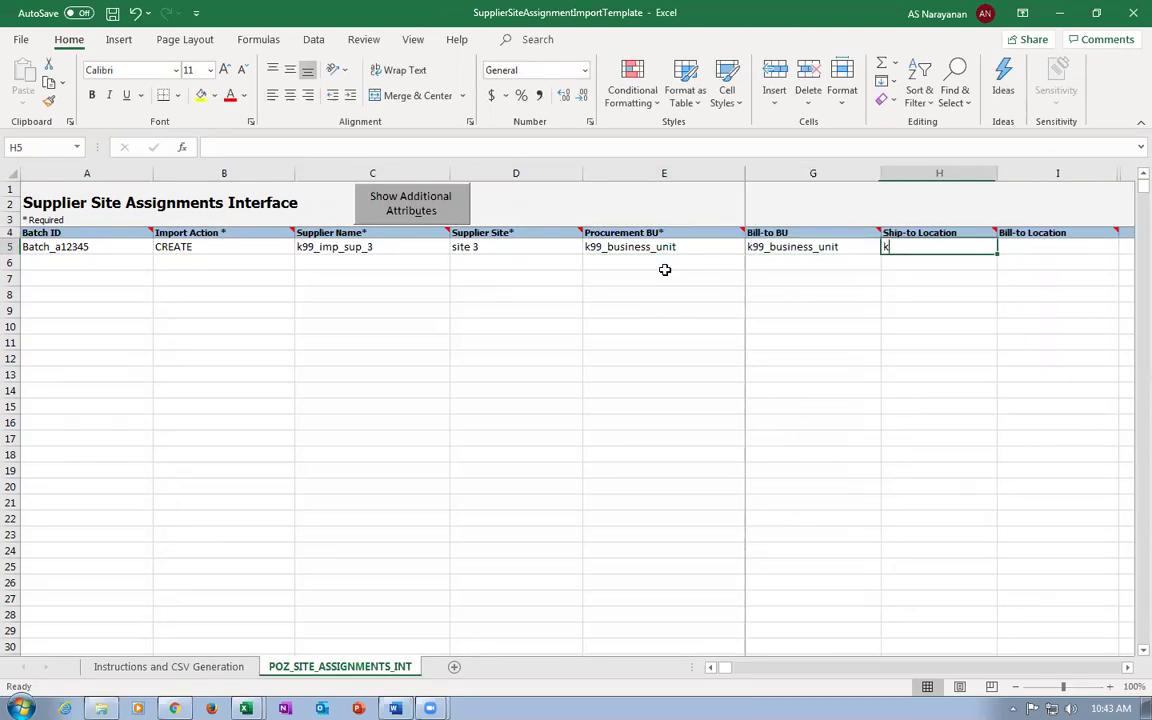
{"action": "type", "text": "99_loc_"}
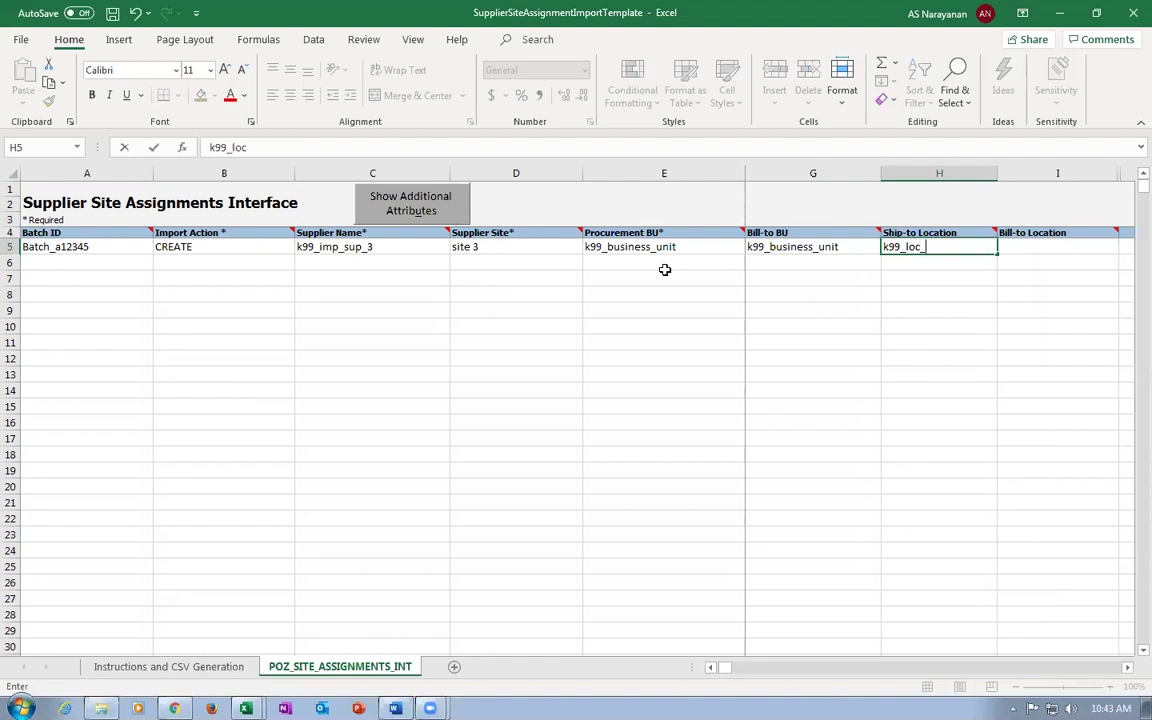
{"action": "type", "text": "1"}
{"action": "key", "text": "Tab"}
{"action": "type", "text": "k"}
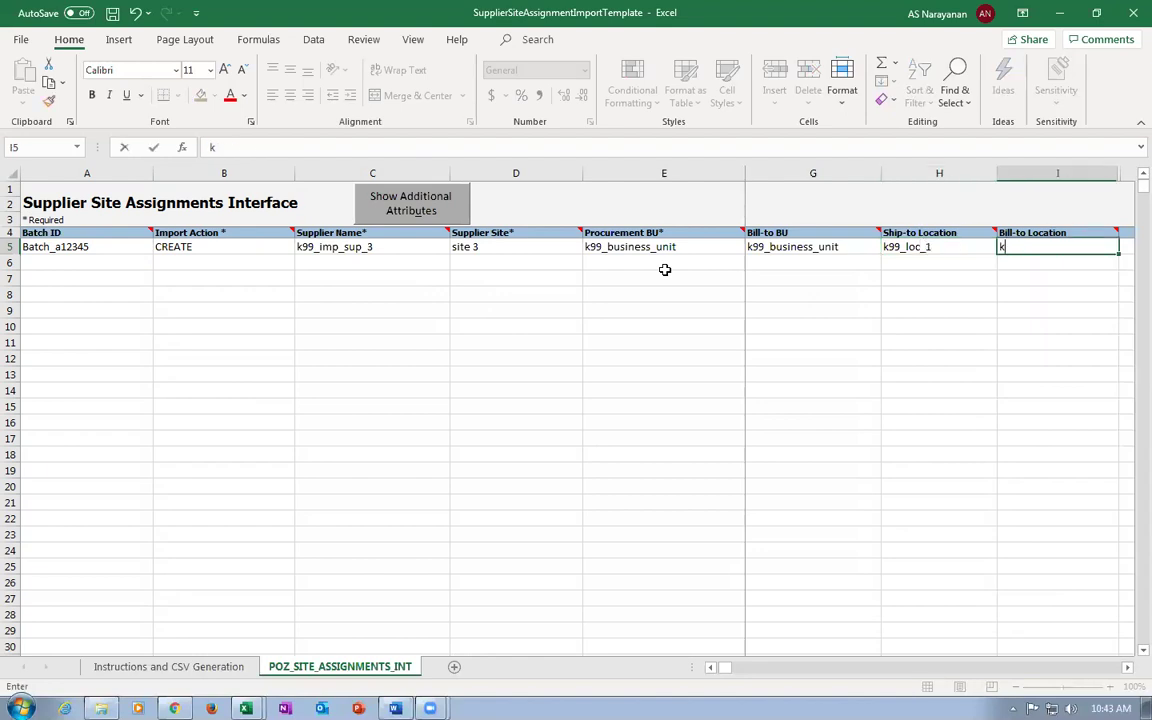
{"action": "type", "text": "99_loc-1"}
{"action": "key", "text": "Tab"}
{"action": "key", "text": "Tab"}
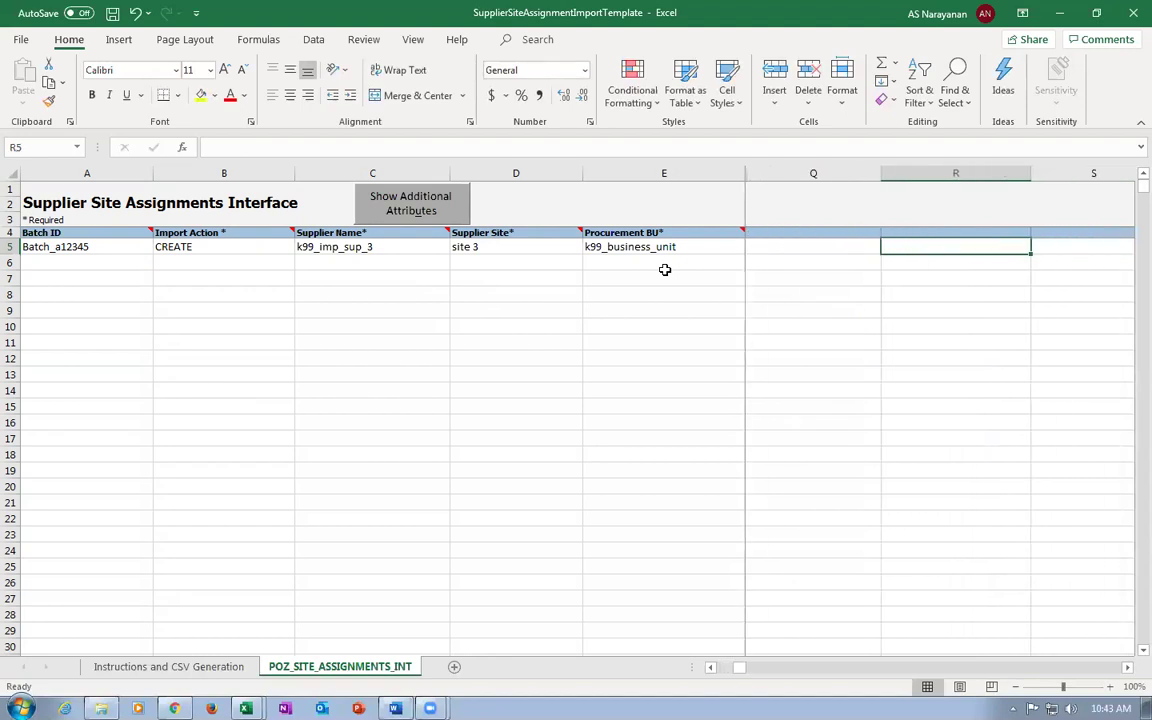
Save the workbook past the personal-information warning and check the Instructions sheet.
{"action": "key", "text": "Home"}
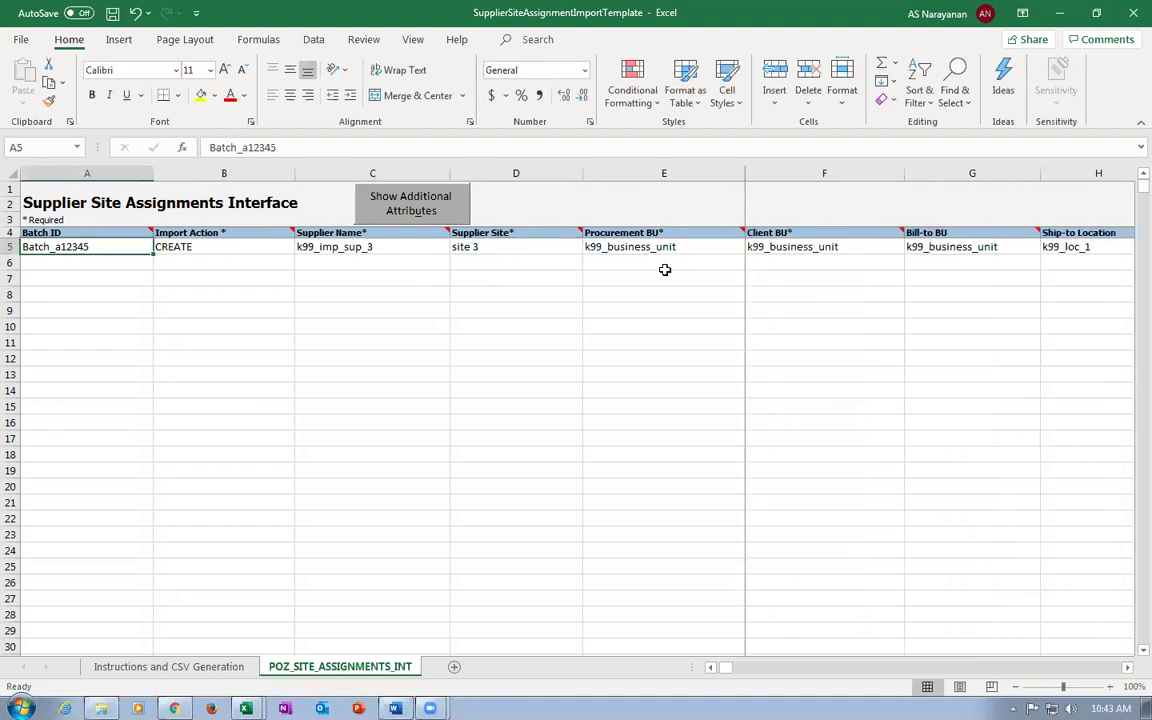
{"action": "key", "text": "ctrl+s"}
{"action": "left_click", "coordinate": [548, 400]}
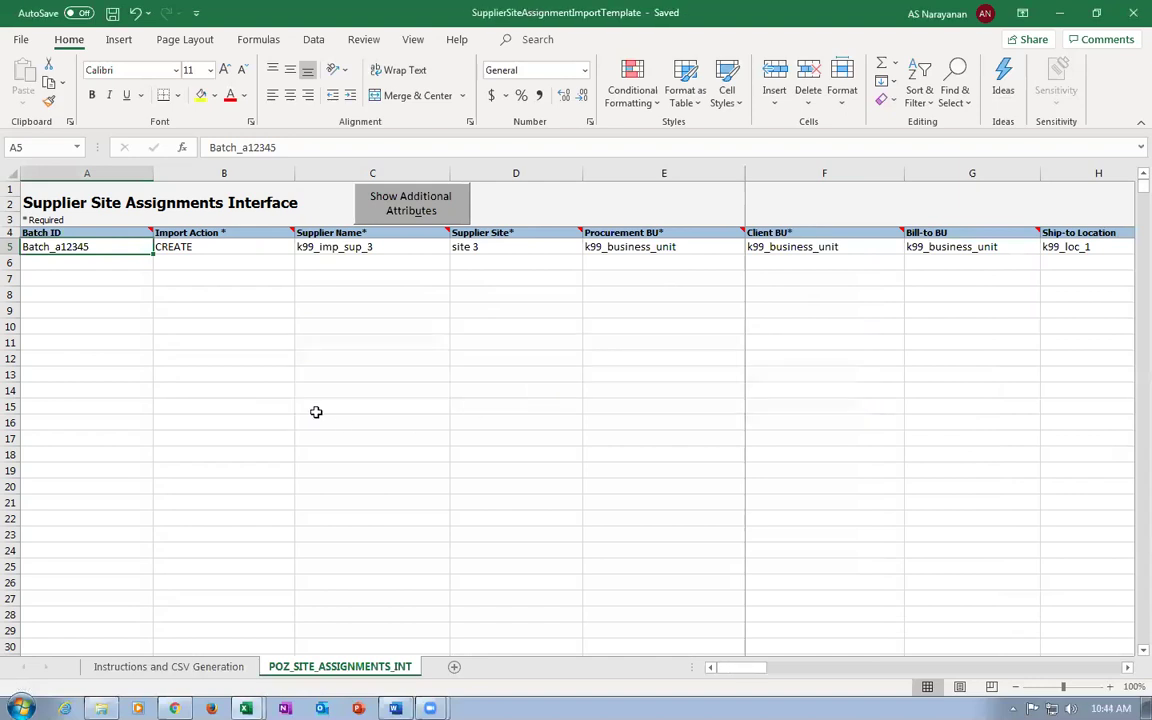
{"action": "left_click", "coordinate": [160, 667]}
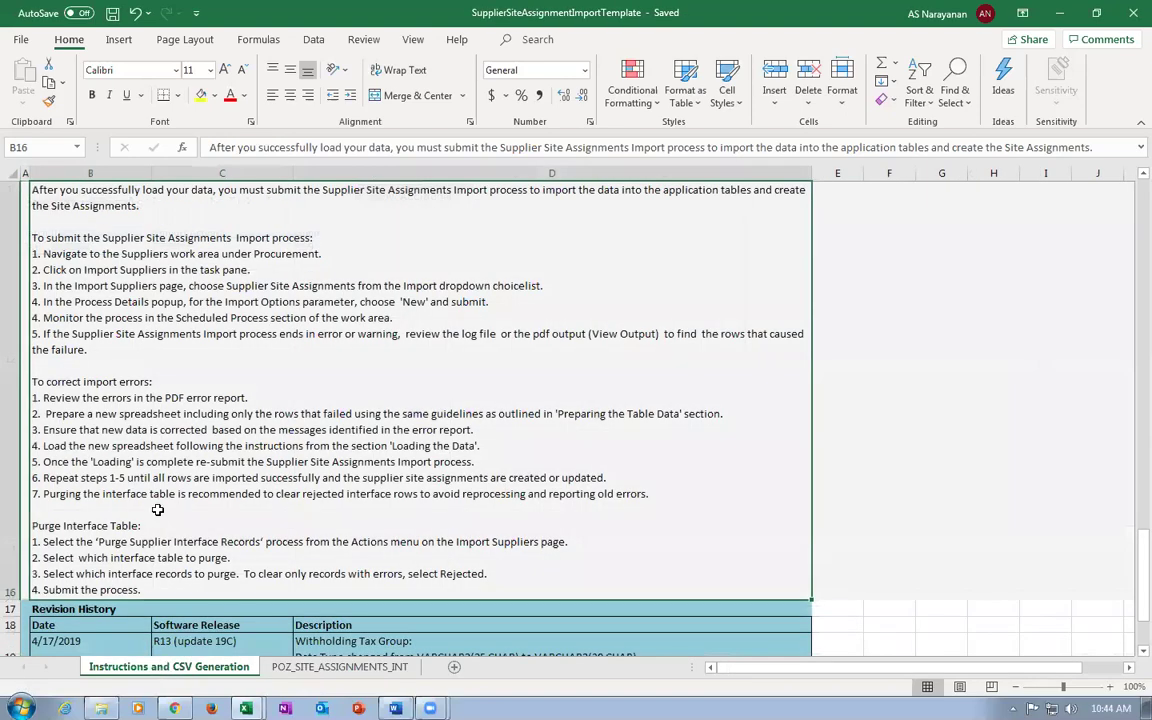
{"action": "scroll", "coordinate": [157, 510], "scroll_direction": "down", "scroll_amount": 2}
{"action": "scroll", "coordinate": [145, 458], "scroll_direction": "up", "scroll_amount": 3}
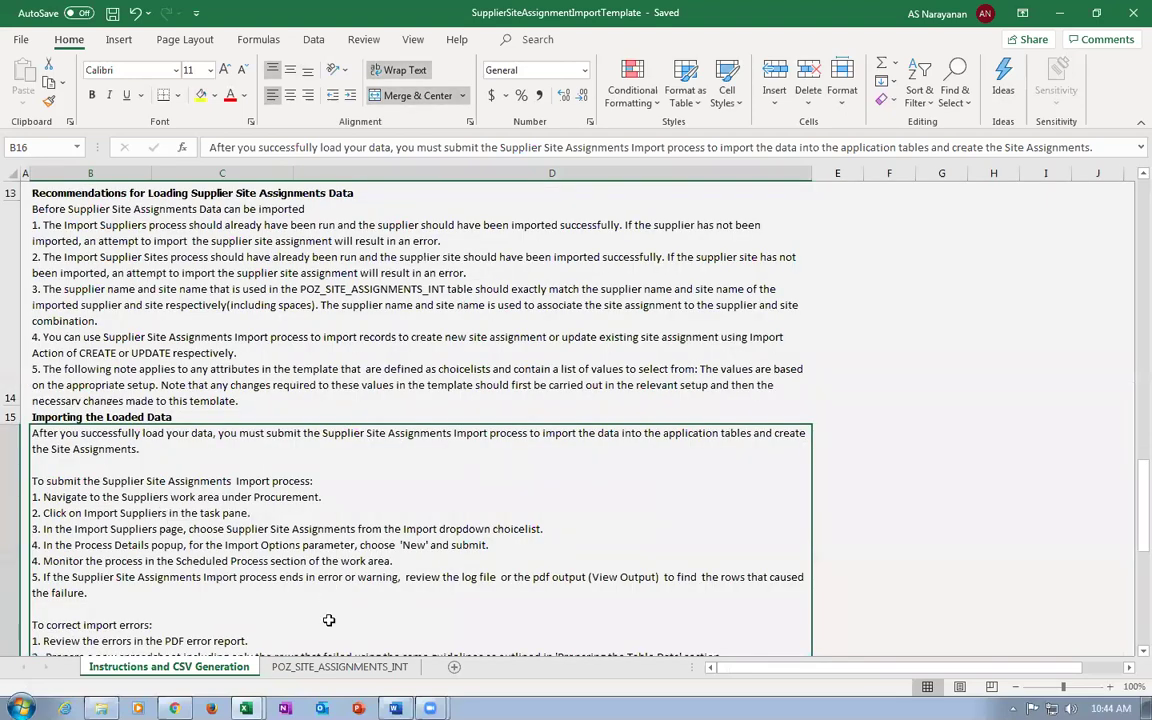
{"action": "key", "text": "ctrl+Page_Down"}
Correct the Bill-to Location to k99_loc_1 and save the workbook again.
{"action": "left_click", "coordinate": [879, 248]}
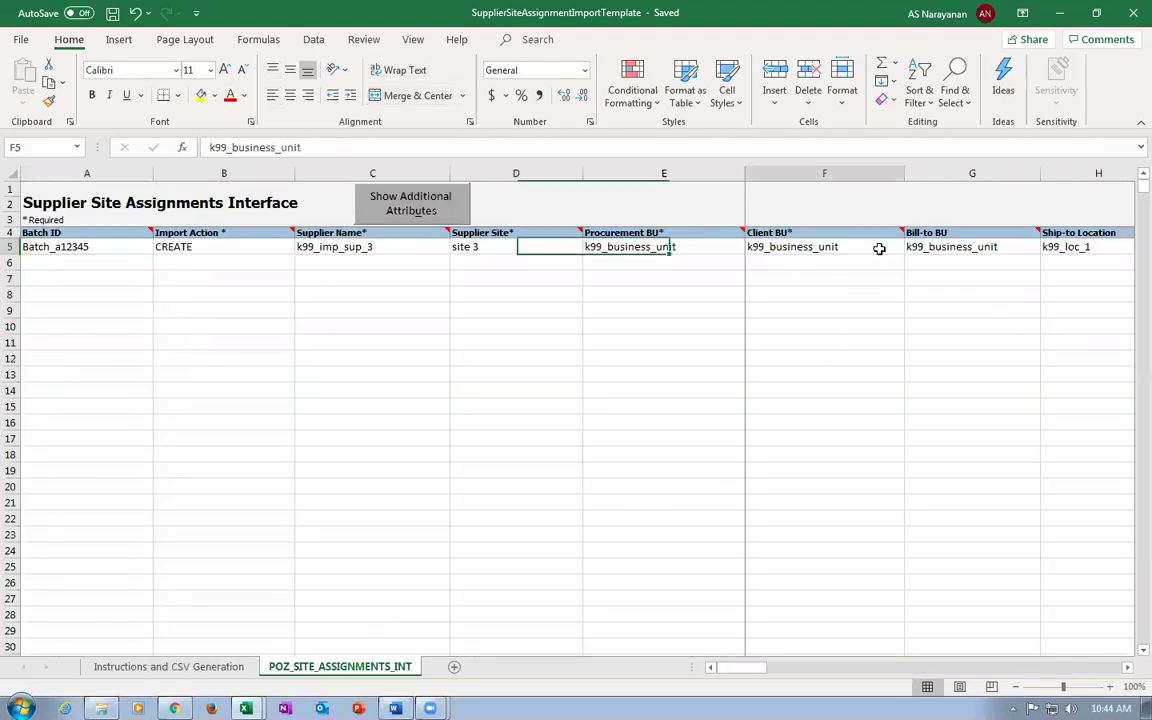
{"action": "key", "text": "Right"}
{"action": "key", "text": "Right"}
{"action": "key", "text": "Right"}
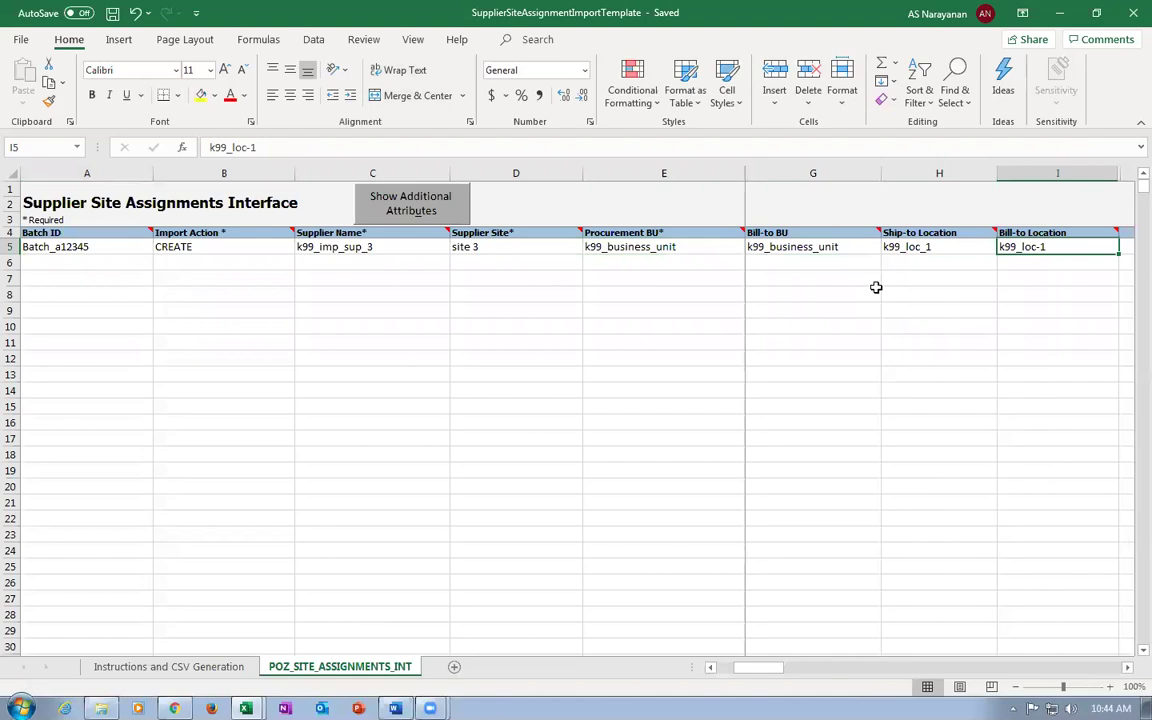
{"action": "key", "text": "F2"}
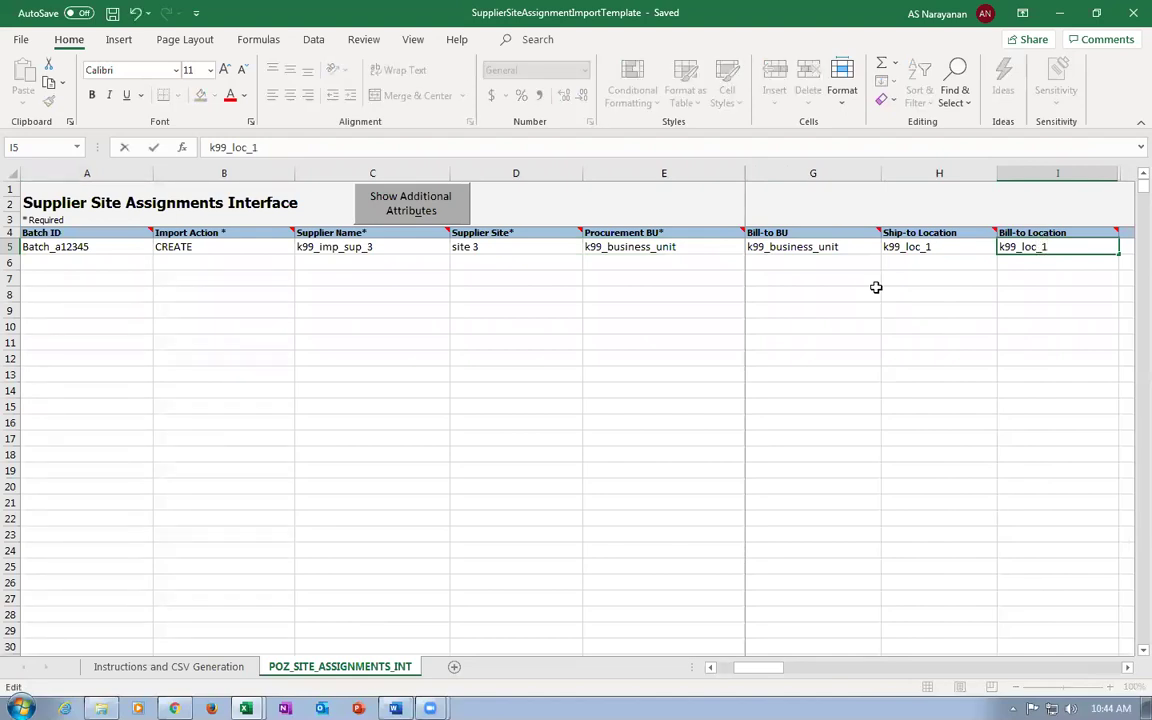
{"action": "key", "text": "ctrl+s"}
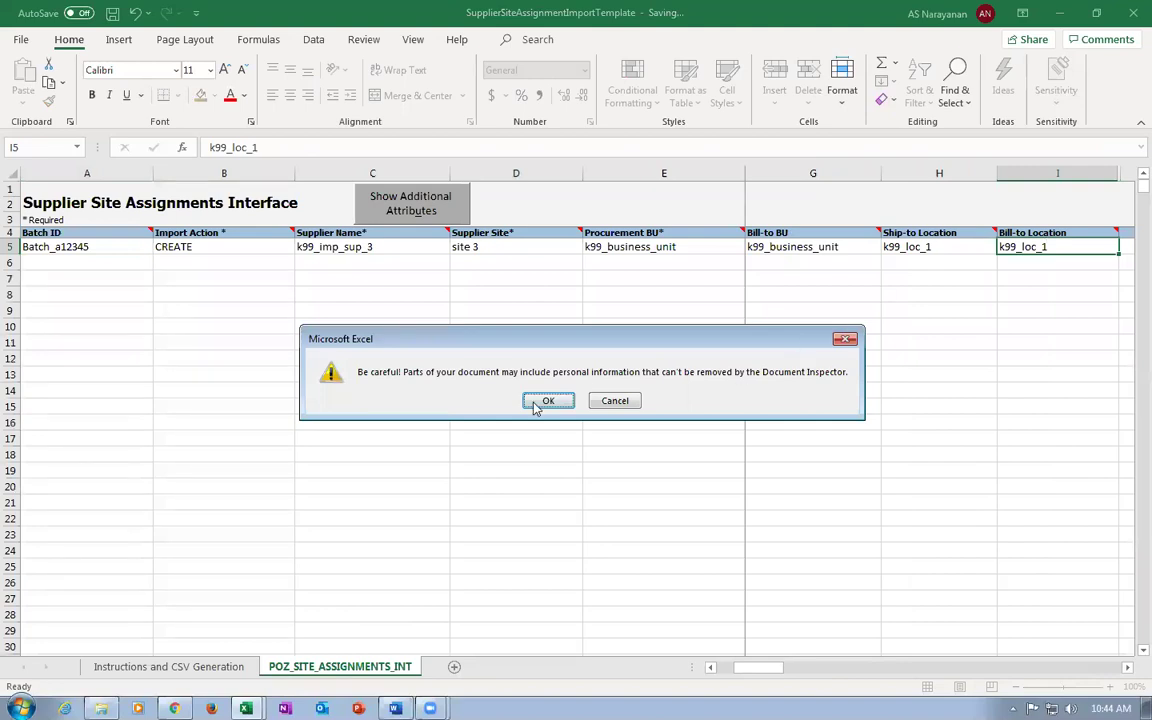
{"action": "left_click", "coordinate": [534, 402]}
{"action": "key", "text": "ctrl+Home"}
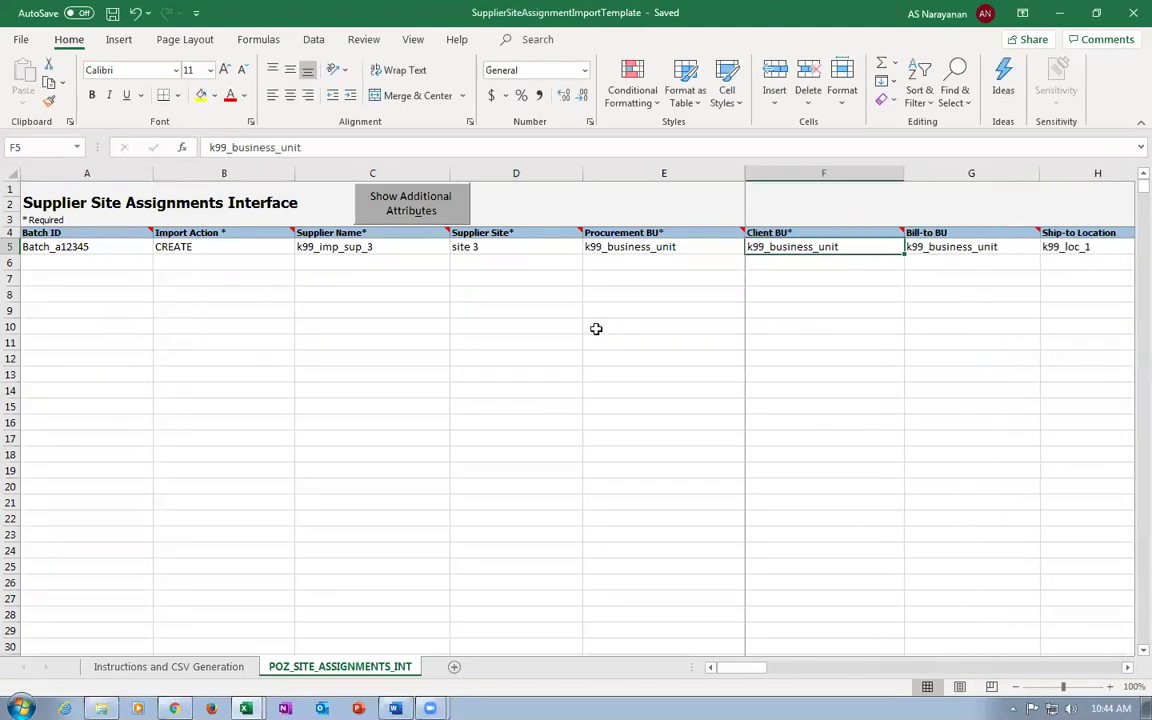
{"action": "left_click", "coordinate": [126, 247]}
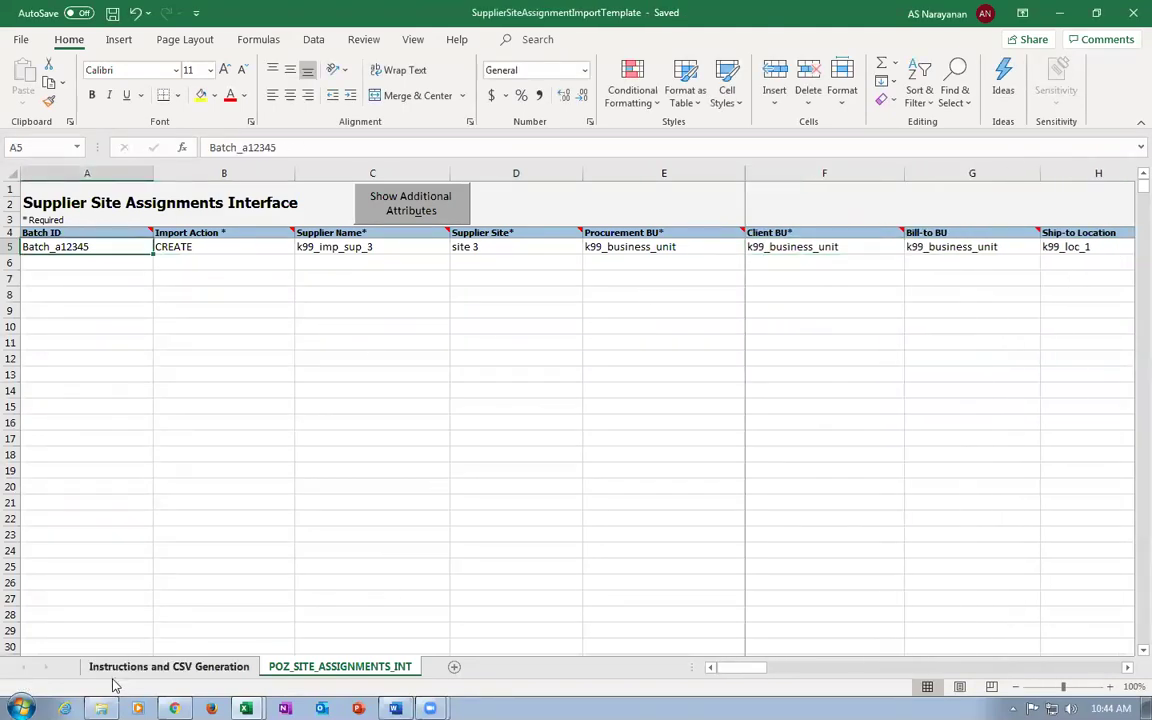
Generate the PozSiteAssignmentsInt ZIP and CSV into PO Import, then close the template unsaved.
{"action": "left_click", "coordinate": [112, 667]}
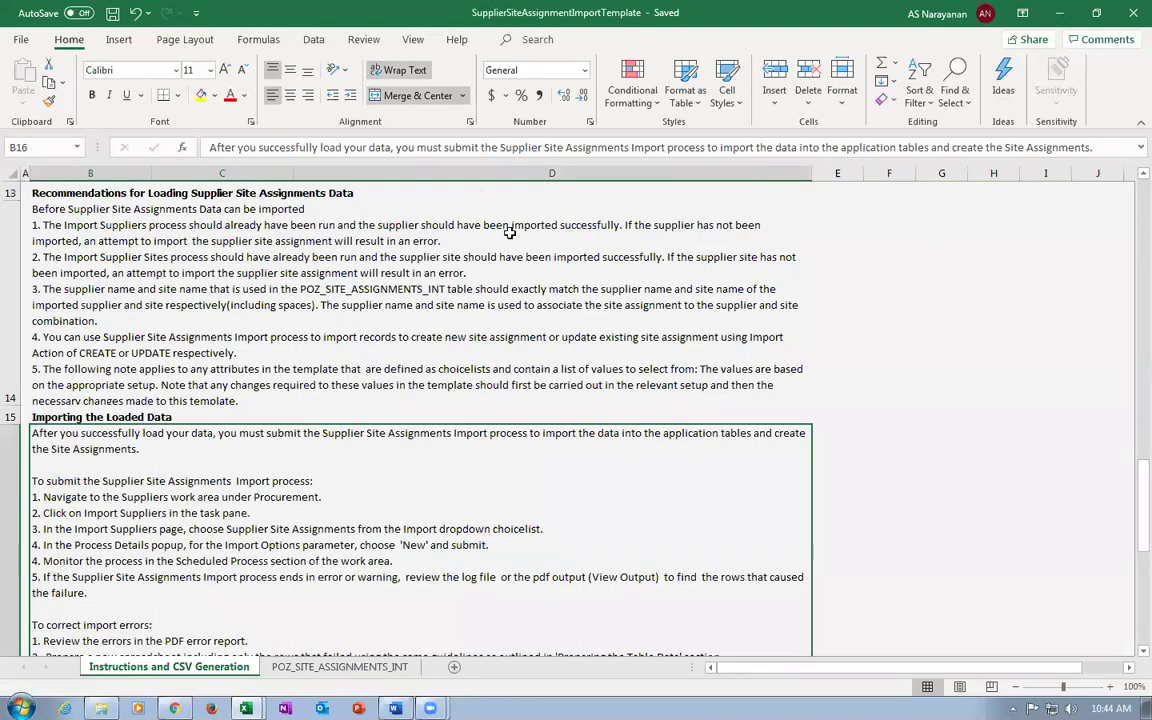
{"action": "scroll", "coordinate": [445, 333], "scroll_direction": "down", "scroll_amount": 3}
{"action": "scroll", "coordinate": [445, 333], "scroll_direction": "up", "scroll_amount": 3}
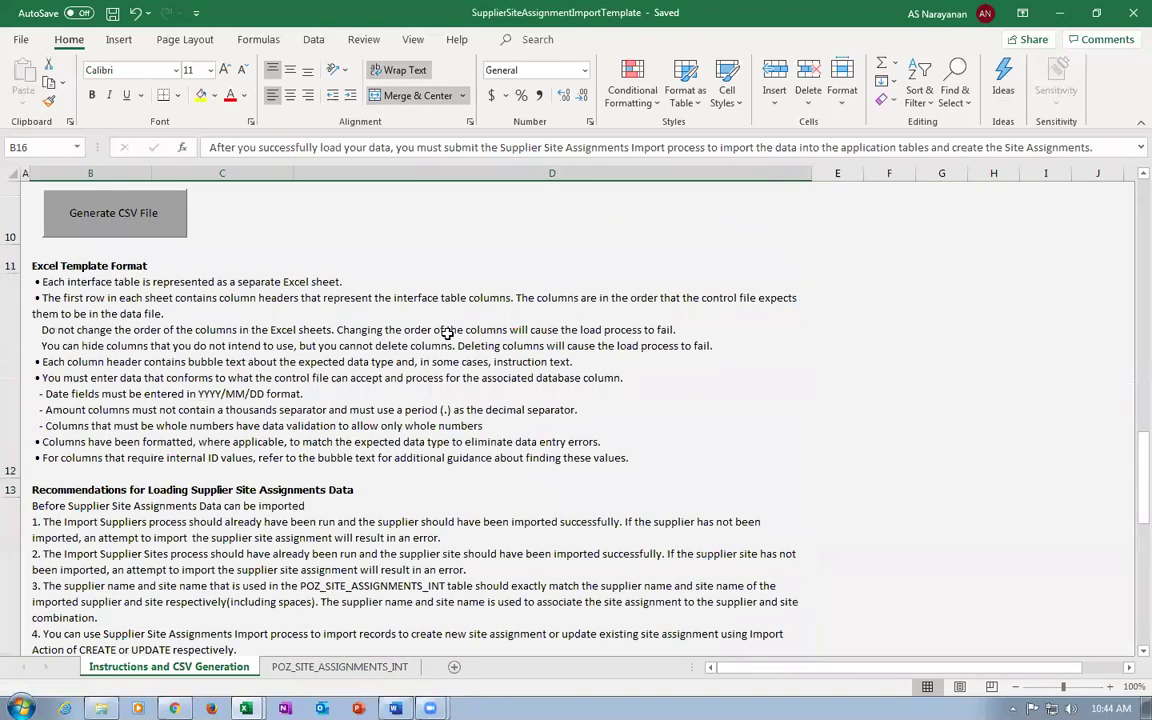
{"action": "left_click", "coordinate": [148, 210]}
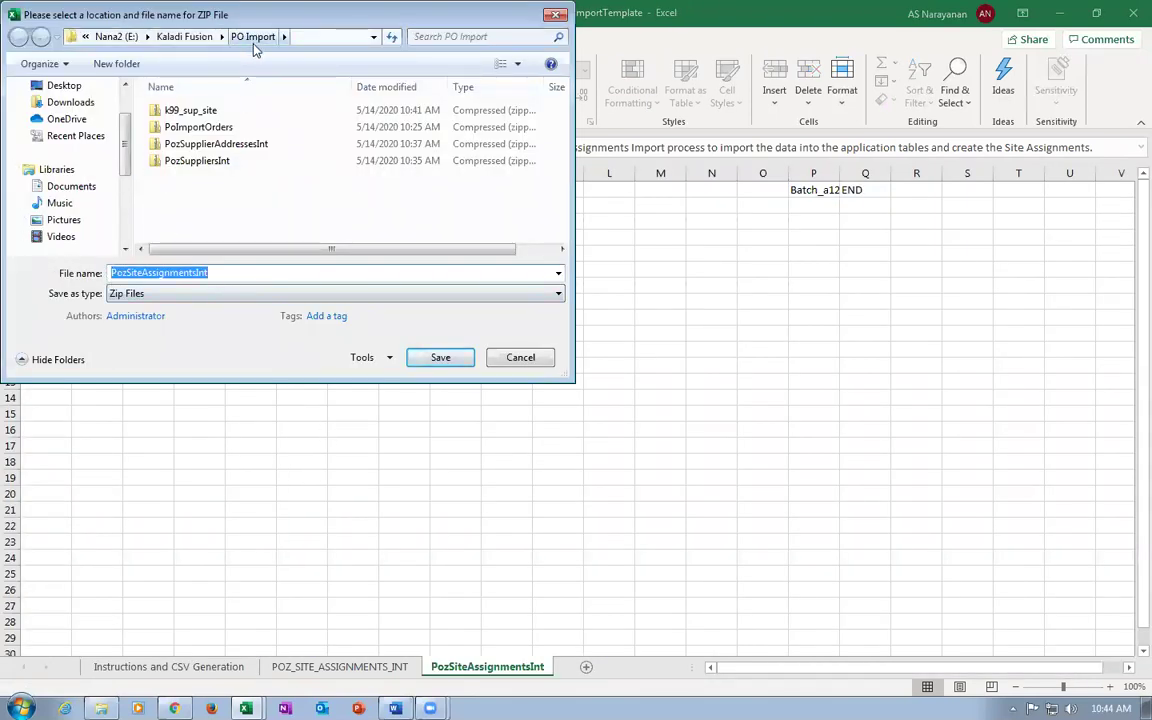
{"action": "left_click", "coordinate": [426, 362]}
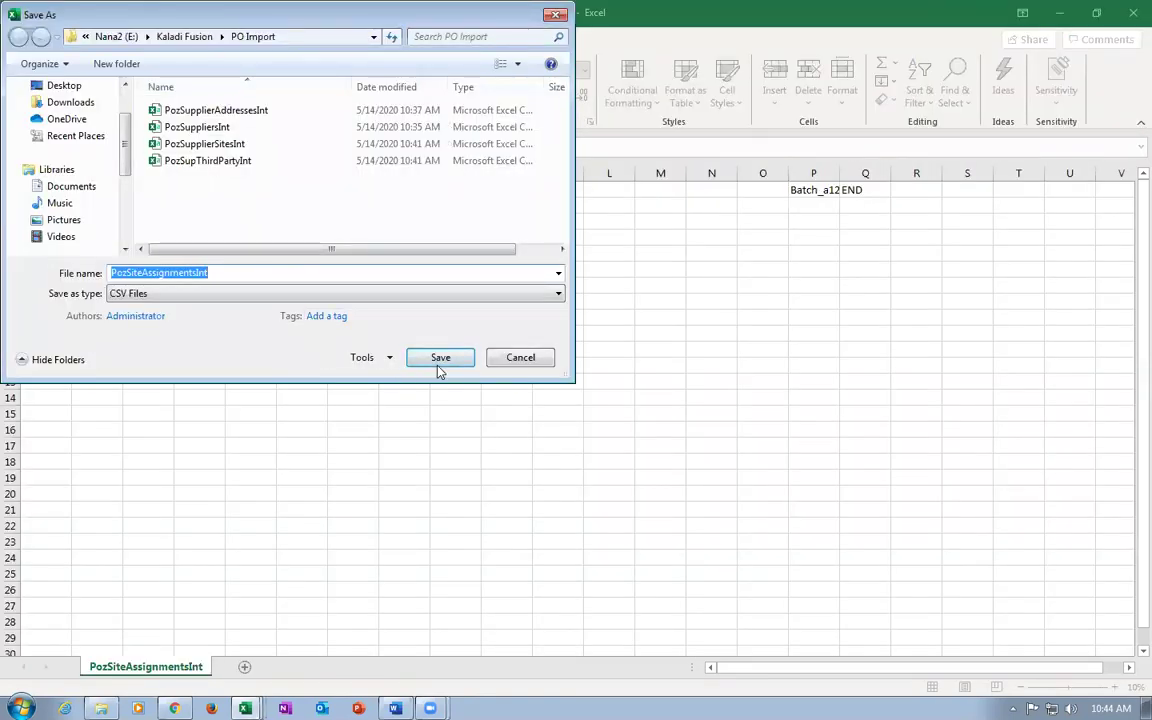
{"action": "left_click", "coordinate": [436, 362]}
{"action": "left_click", "coordinate": [612, 408]}
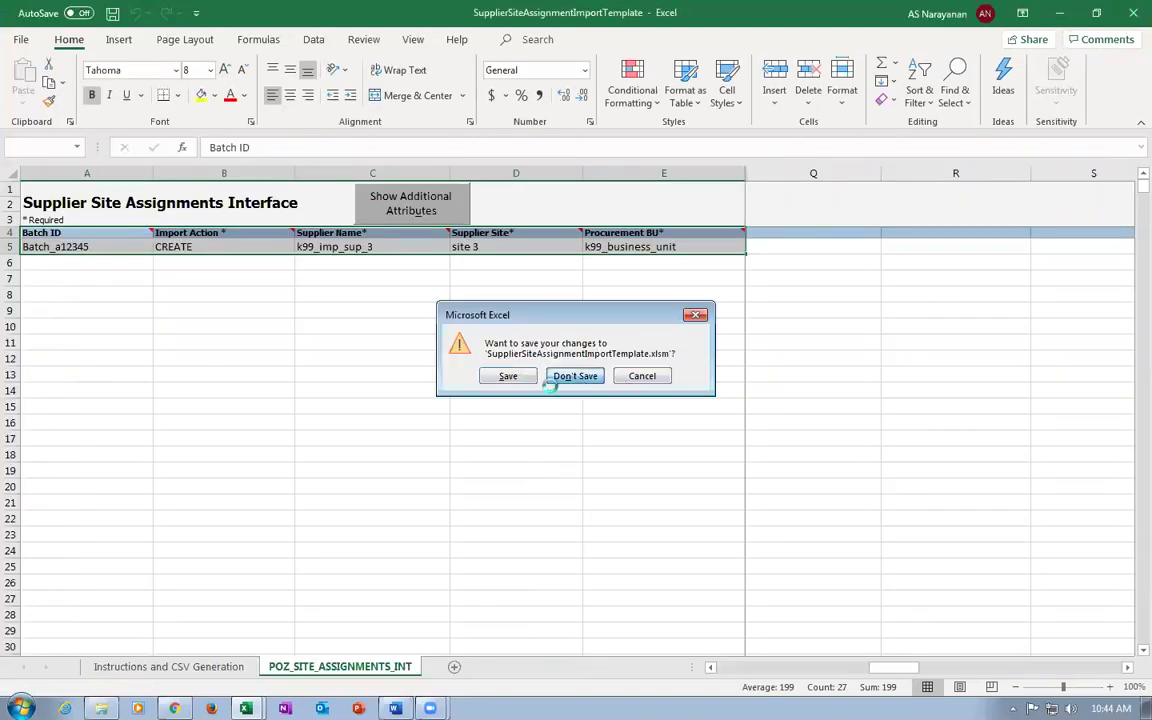
{"action": "left_click", "coordinate": [566, 377]}
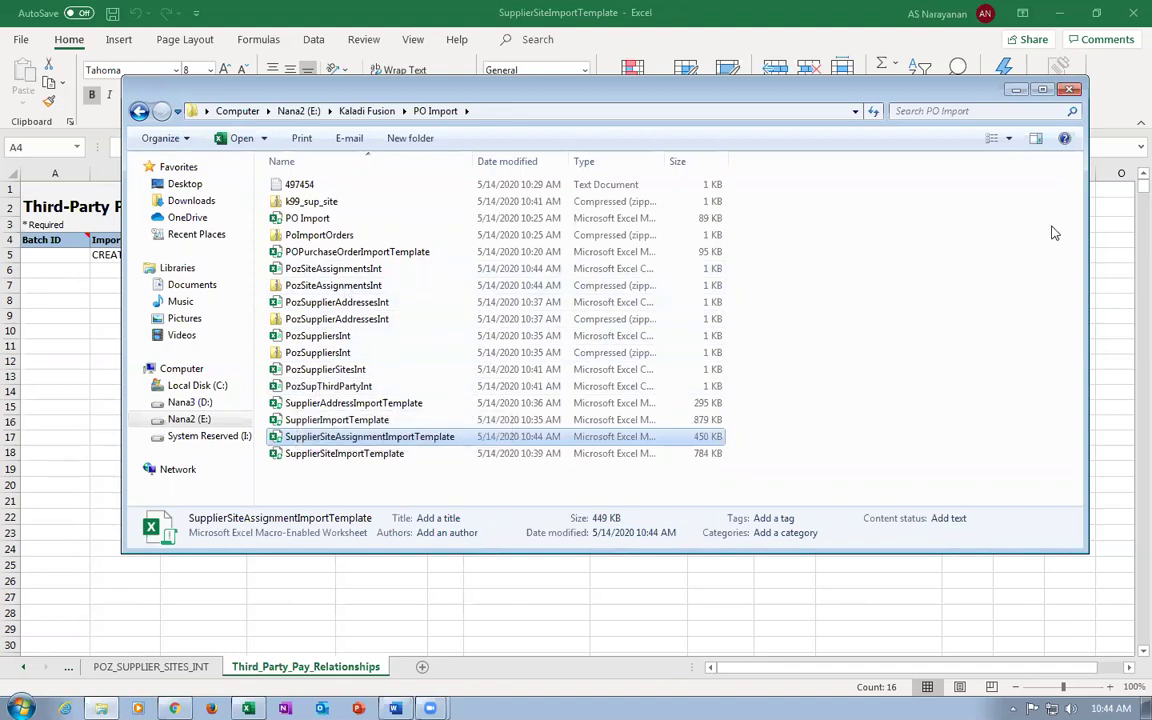
Close the file browser and the SupplierSiteImportTemplate workbook without saving.
{"action": "left_click", "coordinate": [1068, 91]}
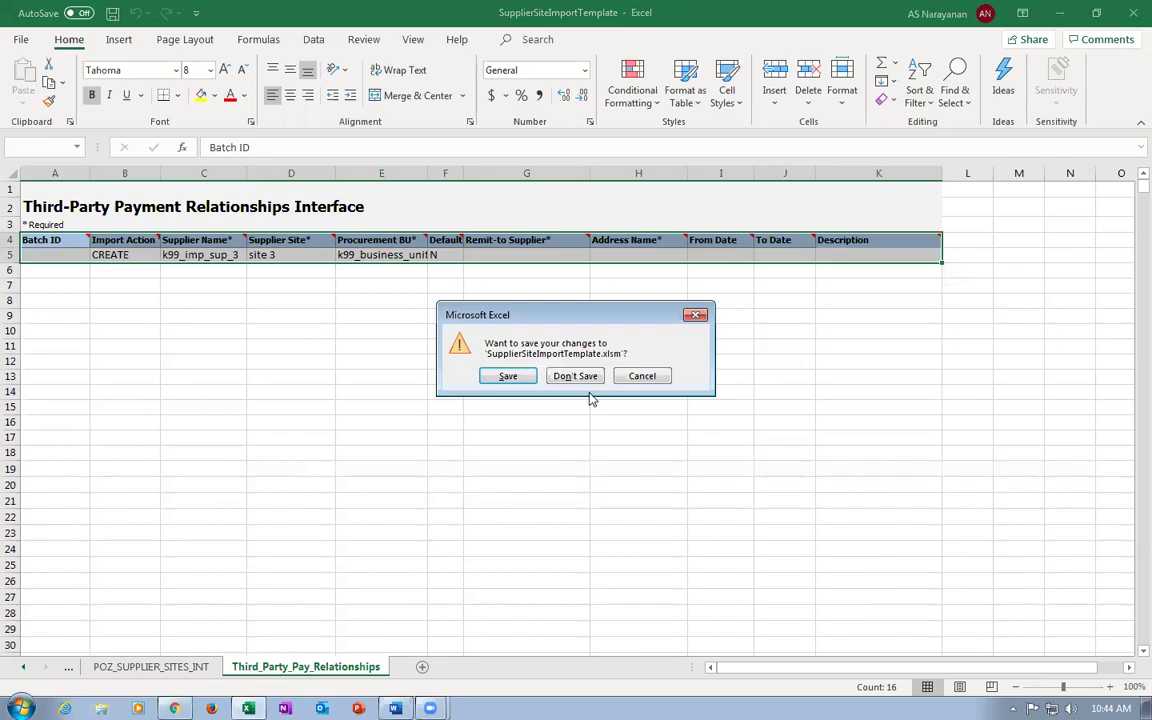
{"action": "left_click", "coordinate": [575, 376]}
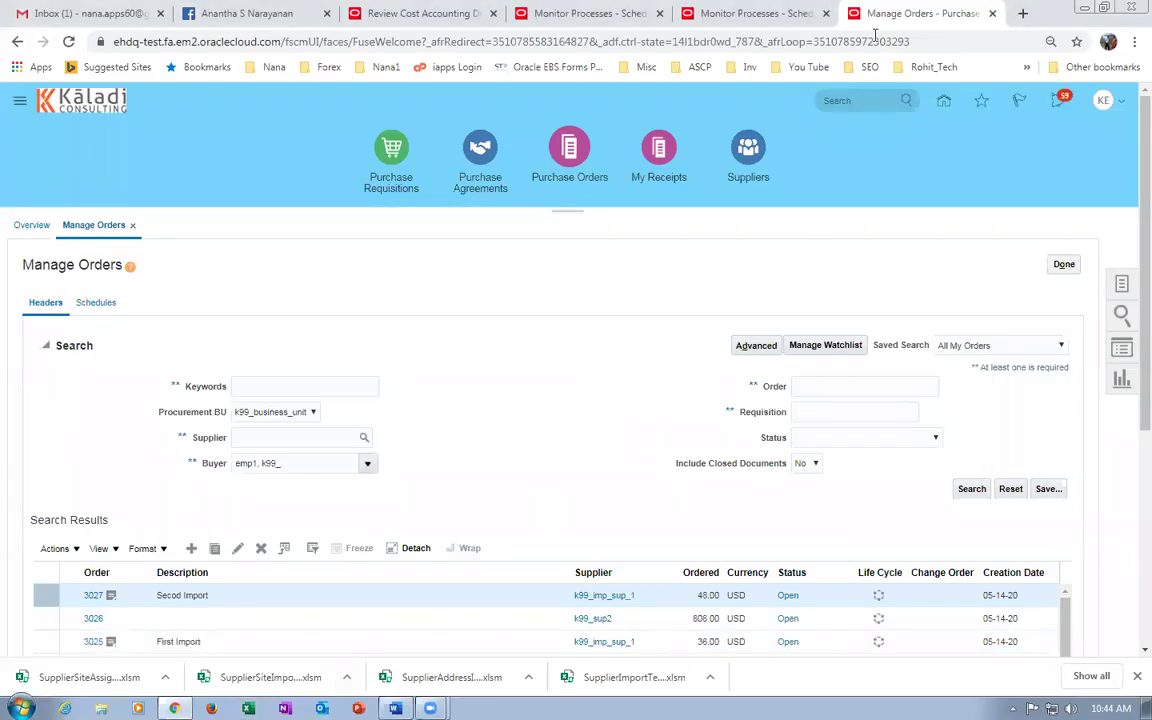
From Monitor Processes, schedule a new Load Interface File for Import process.
{"action": "left_click", "coordinate": [703, 20]}
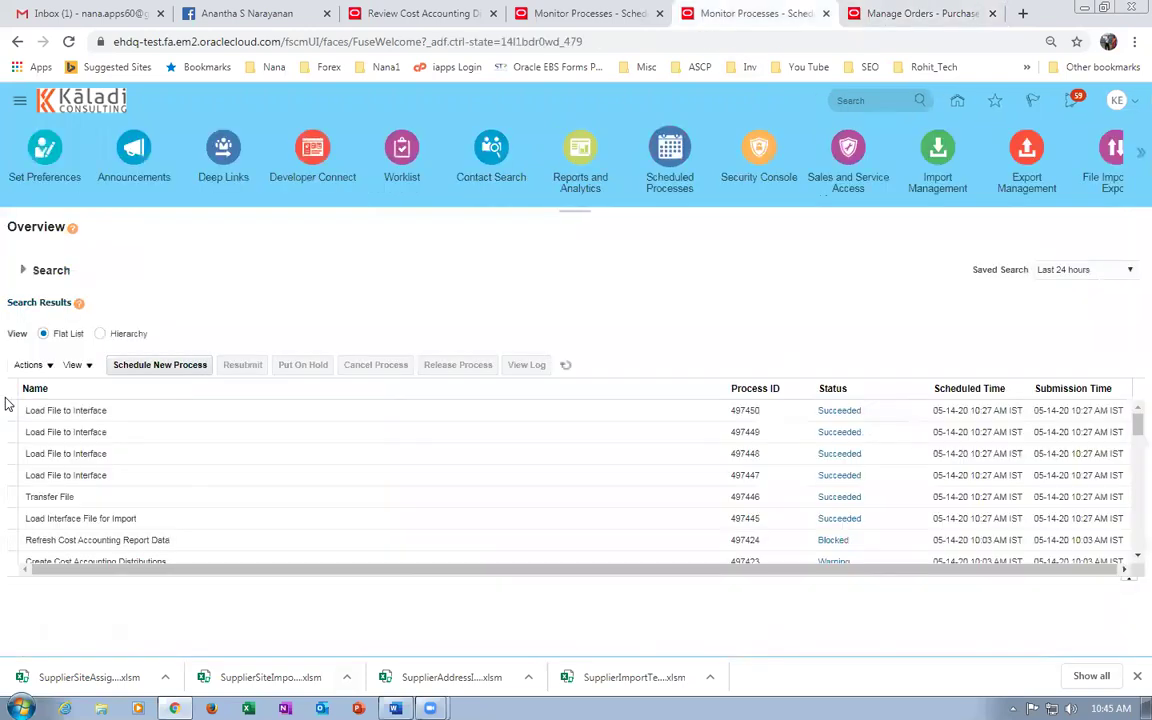
{"action": "left_click", "coordinate": [147, 370]}
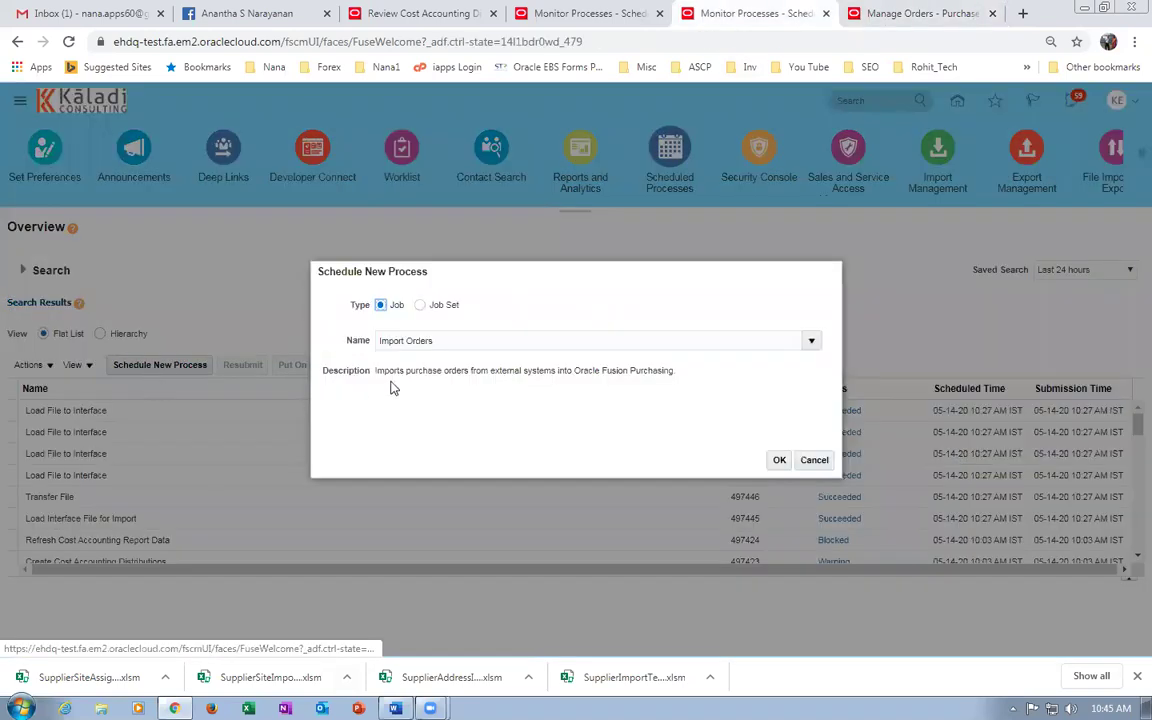
{"action": "triple_click", "coordinate": [444, 342]}
{"action": "type", "text": "load int"}
{"action": "key", "text": "Tab"}
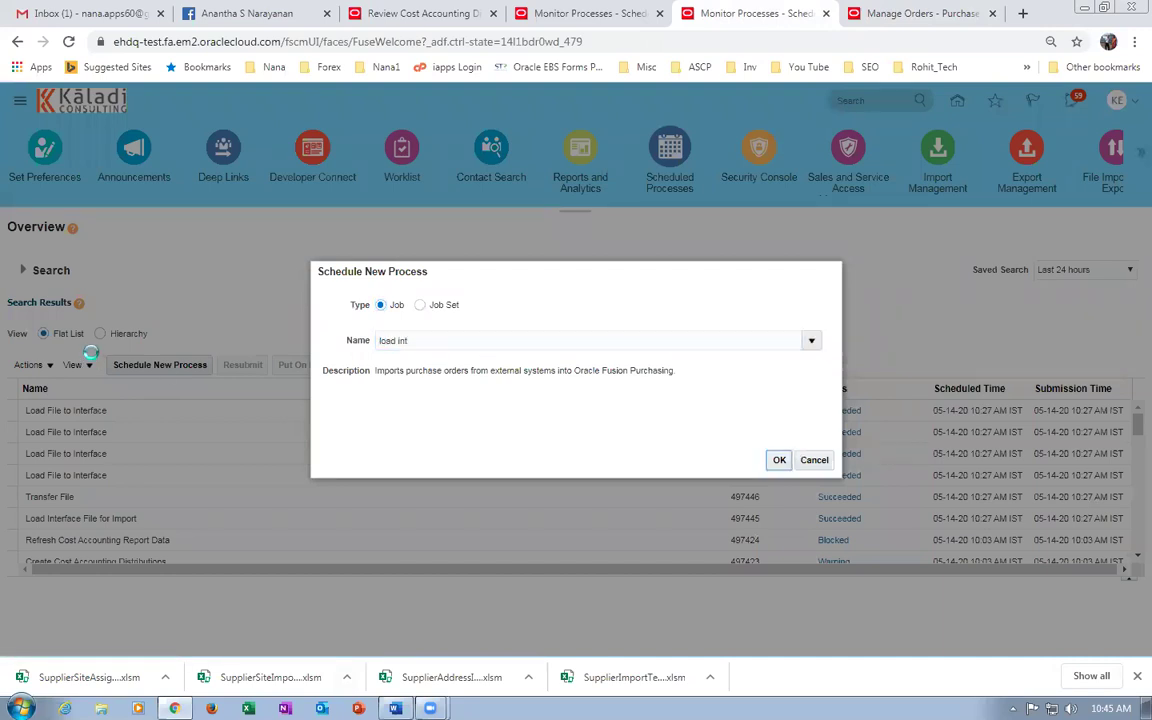
{"action": "left_click", "coordinate": [779, 460]}
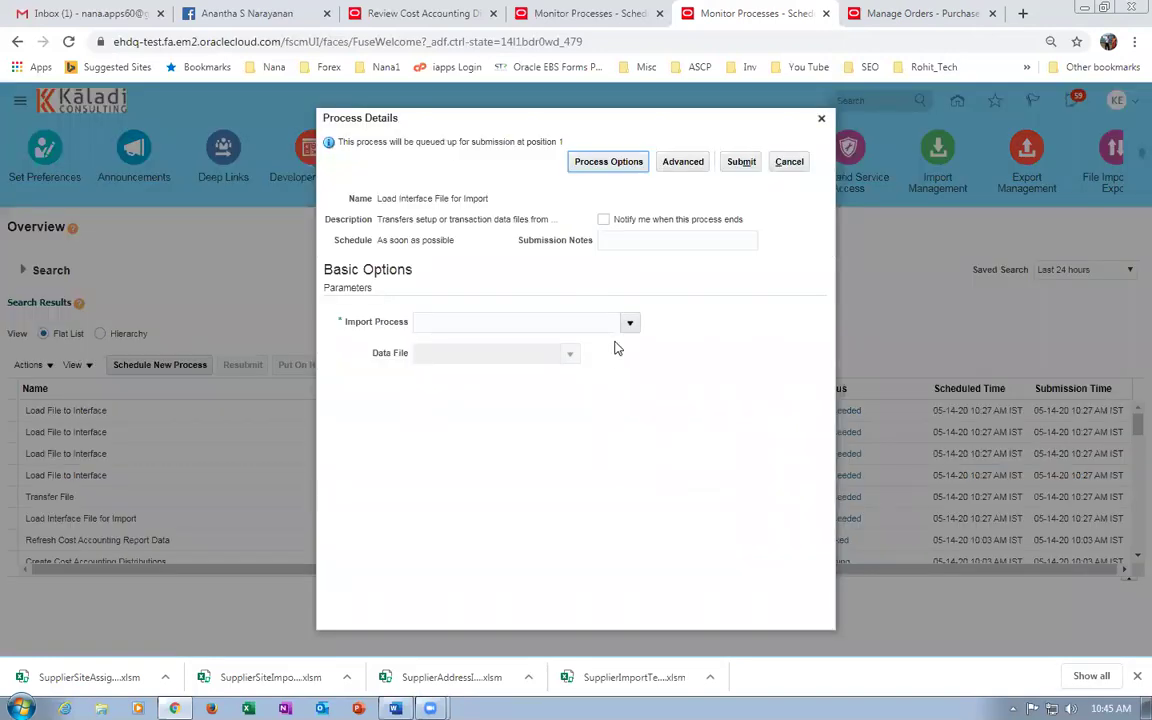
Search Import%Sup% to set Import Process to Import Suppliers, then choose to upload a new data file.
{"action": "left_click", "coordinate": [630, 323]}
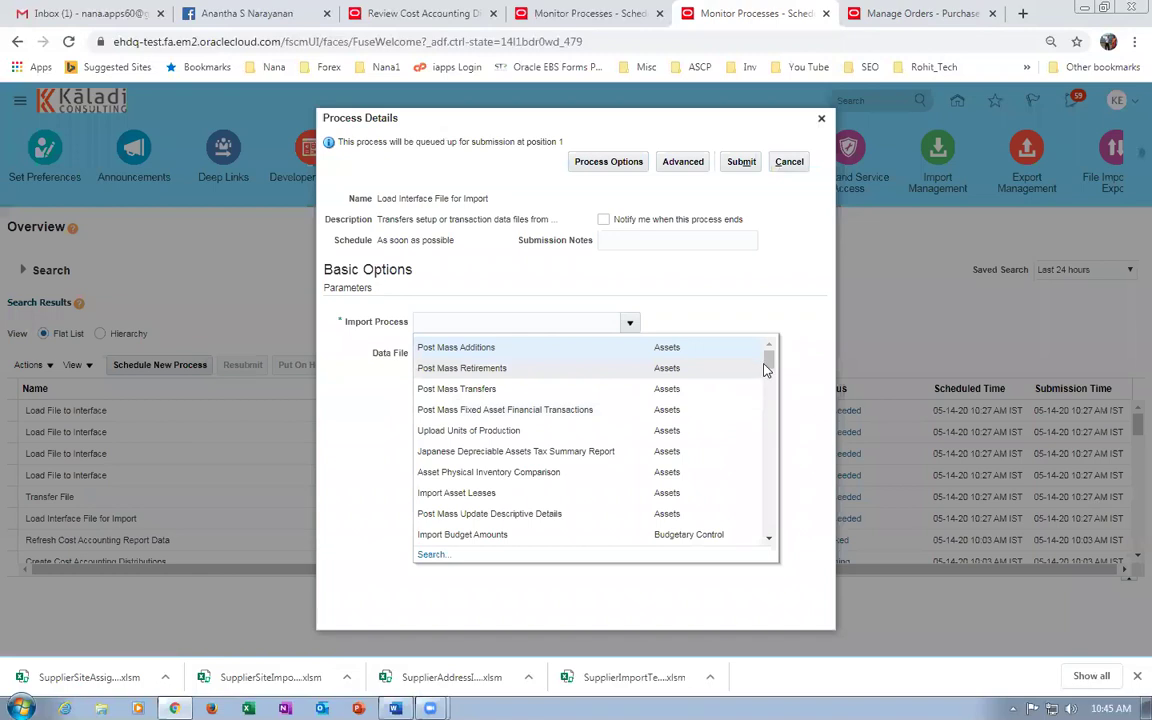
{"action": "left_click_drag", "start_coordinate": [765, 370], "coordinate": [770, 420]}
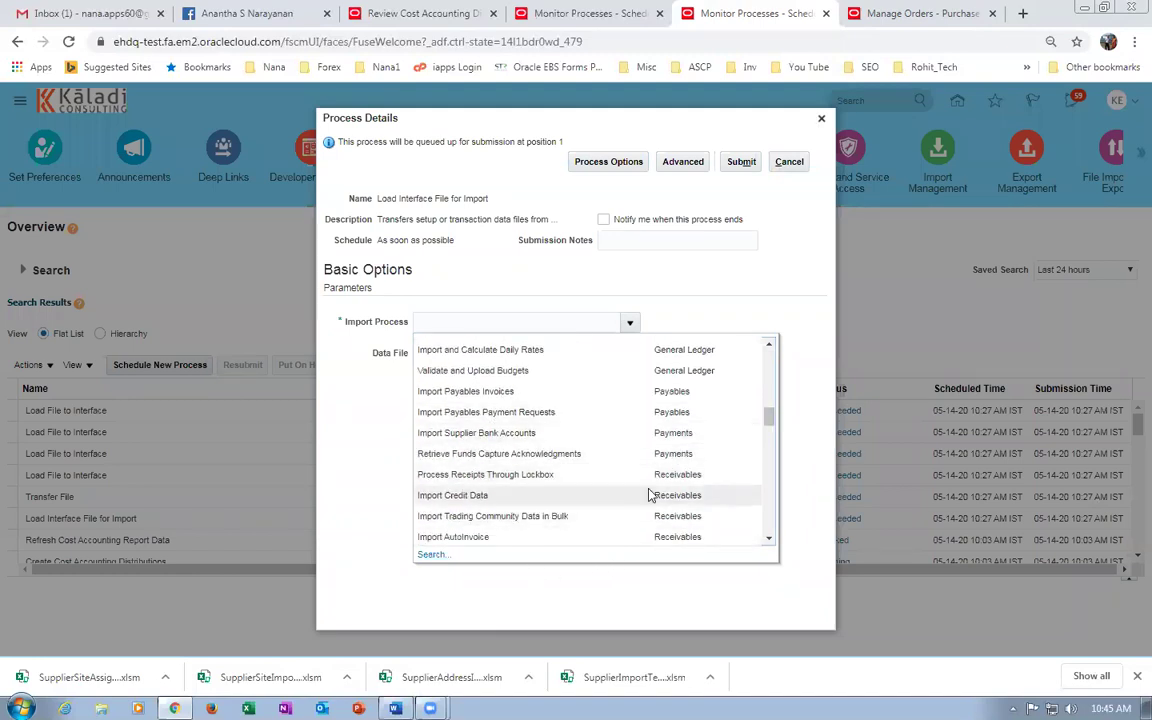
{"action": "left_click_drag", "start_coordinate": [770, 423], "coordinate": [771, 438]}
{"action": "left_click", "coordinate": [431, 556]}
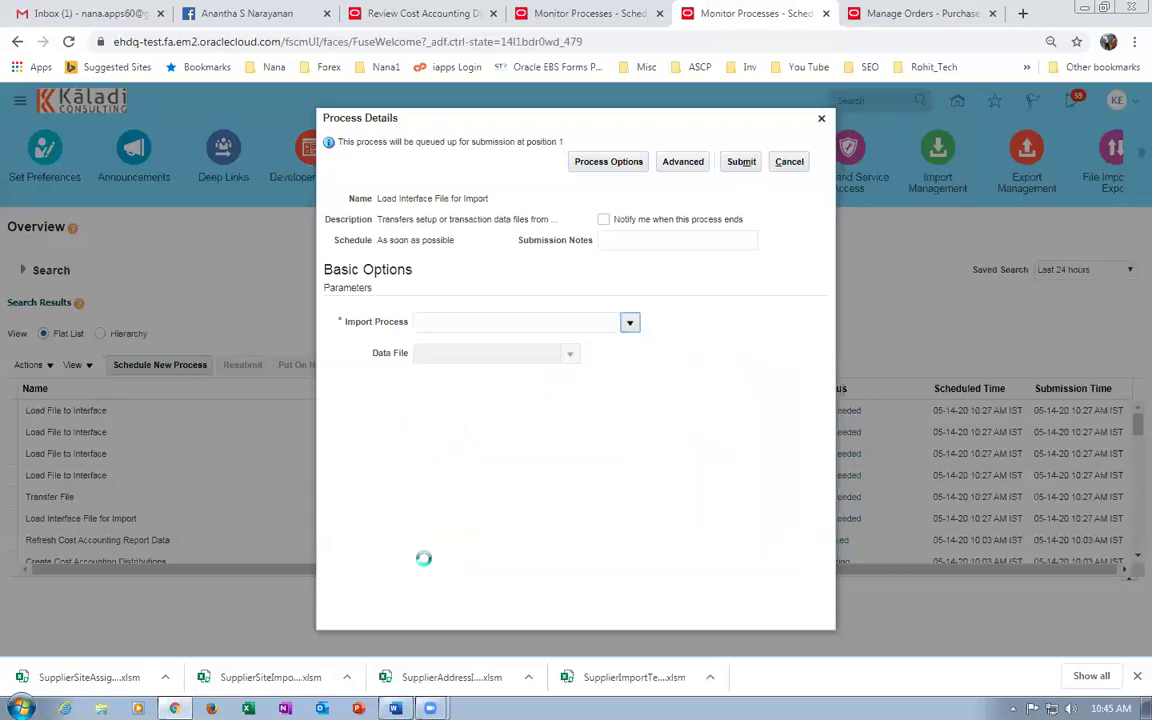
{"action": "left_click", "coordinate": [520, 353]}
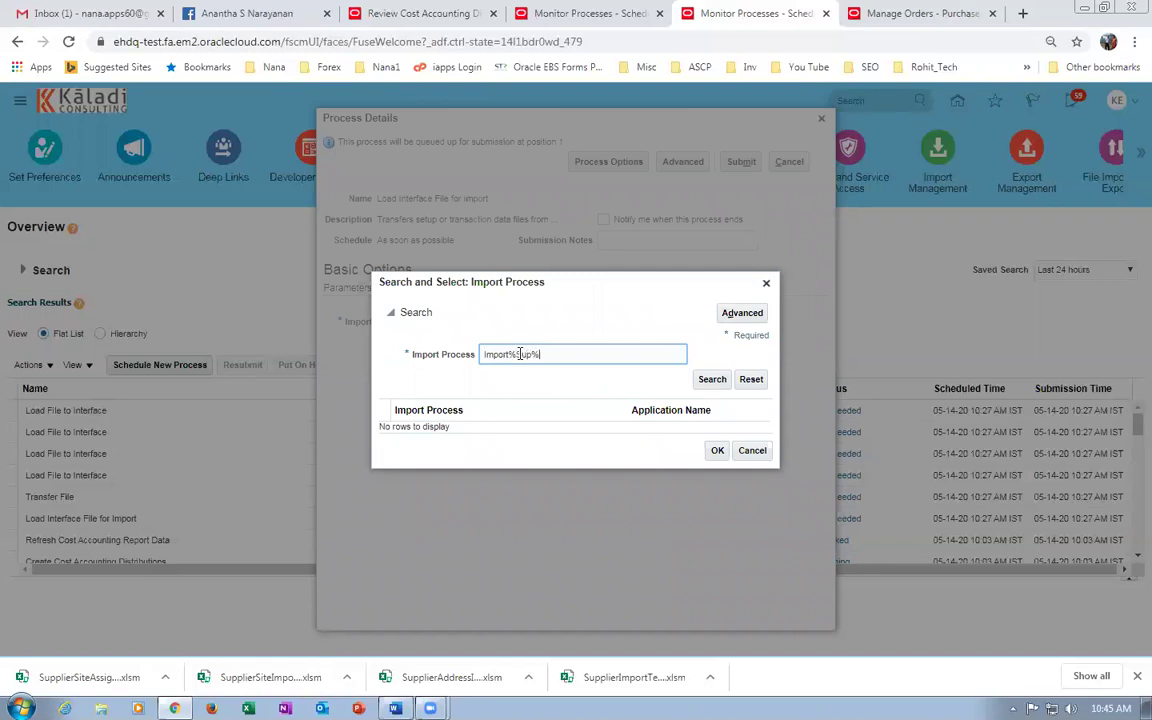
{"action": "type", "text": "Import%Sup%"}
{"action": "left_click", "coordinate": [711, 382]}
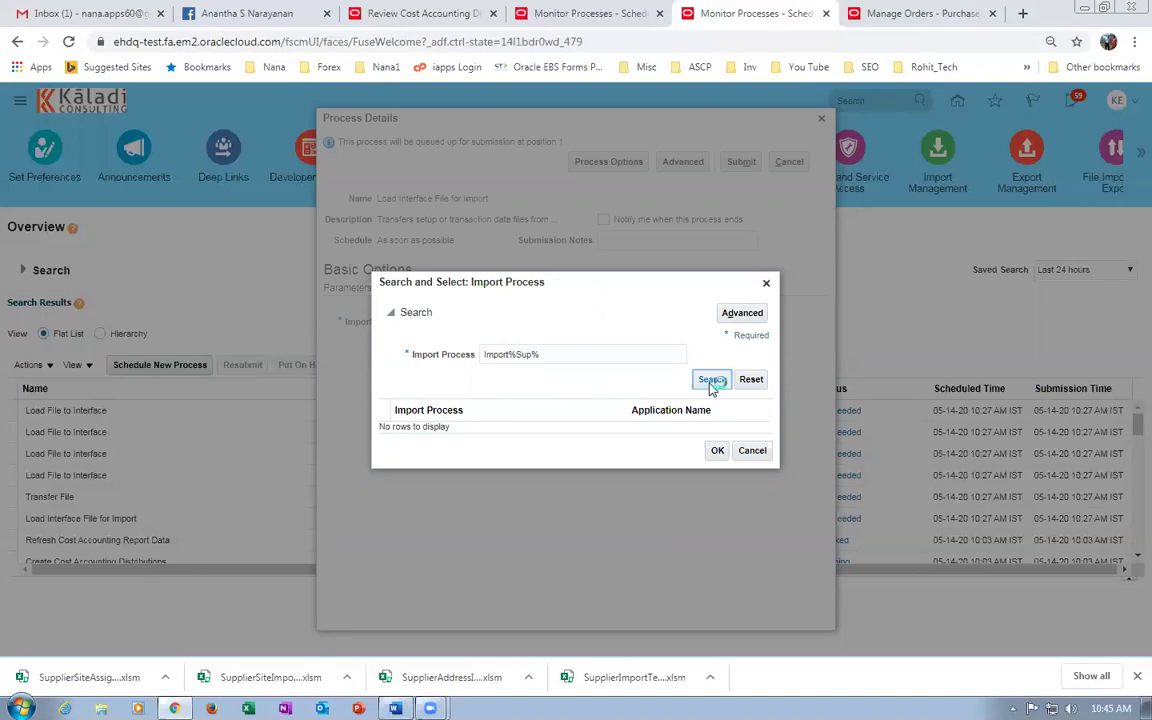
{"action": "left_click", "coordinate": [692, 491]}
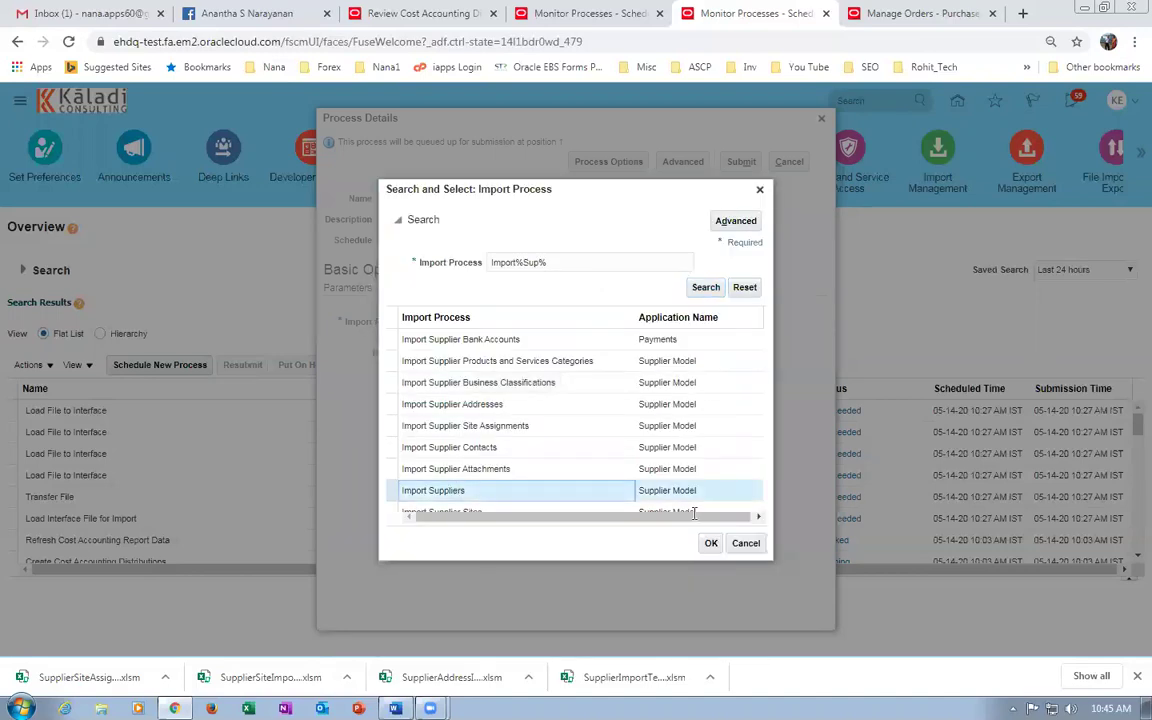
{"action": "left_click", "coordinate": [710, 545]}
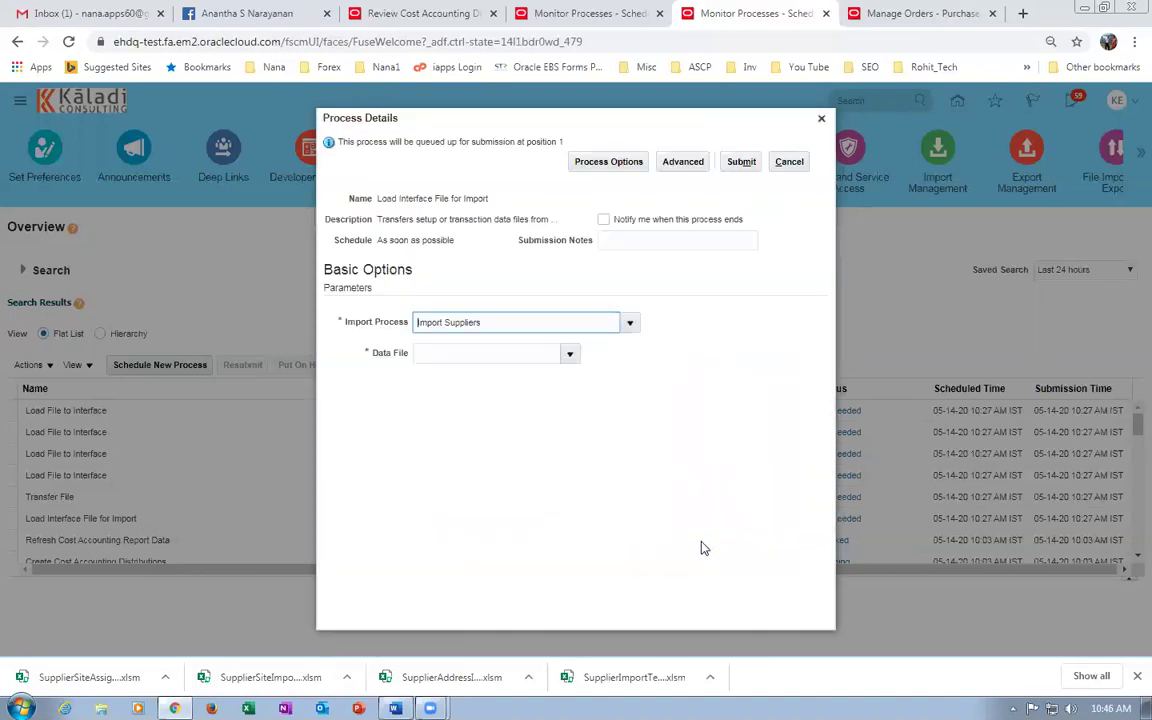
{"action": "left_click", "coordinate": [569, 353]}
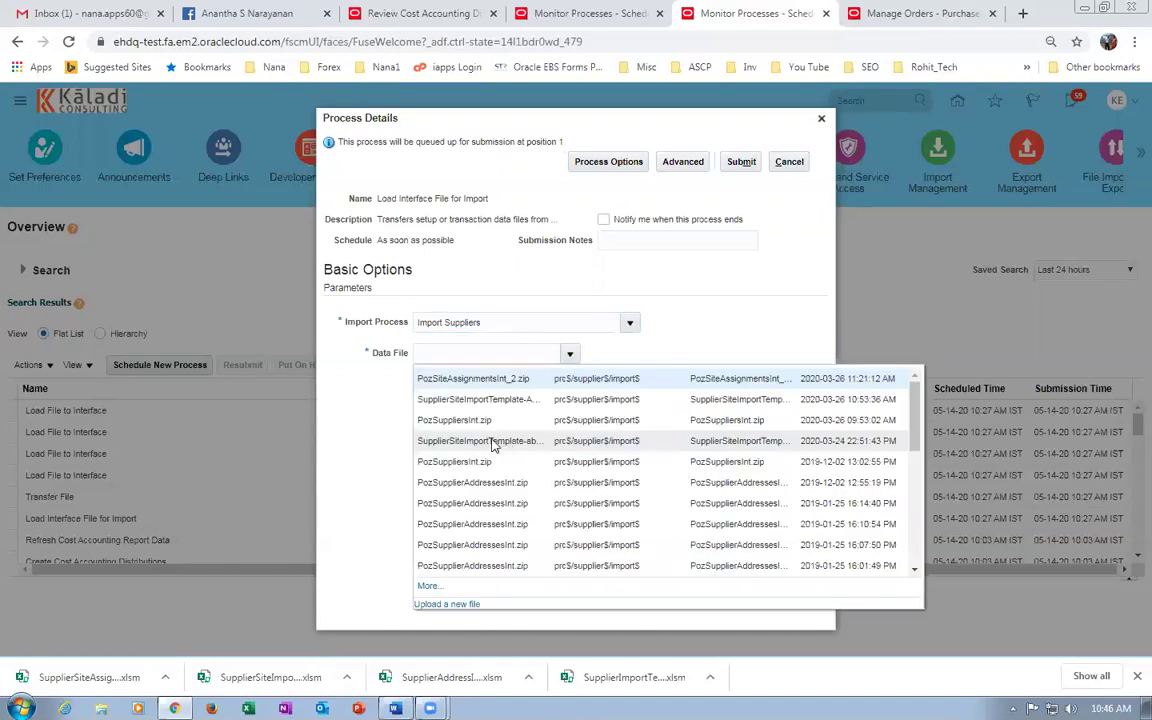
{"action": "left_click", "coordinate": [436, 604]}
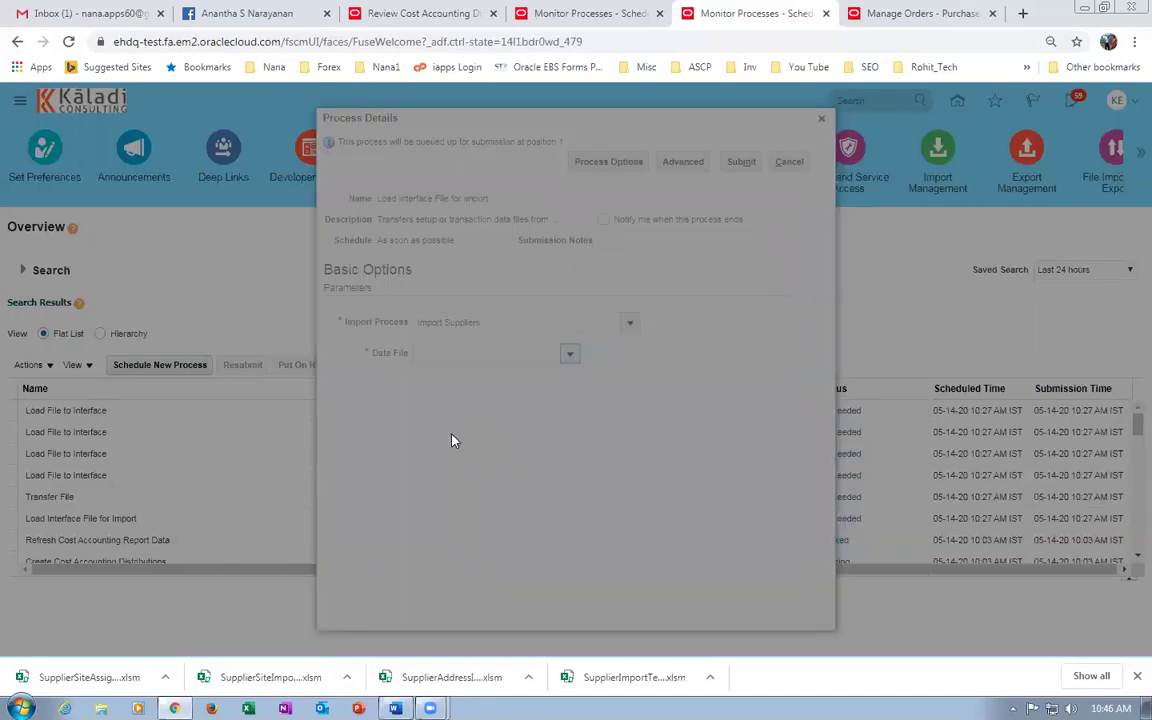
Upload PozSuppliersInt.zip as the data file, submit the job, and refresh the process list.
{"action": "left_click", "coordinate": [532, 369]}
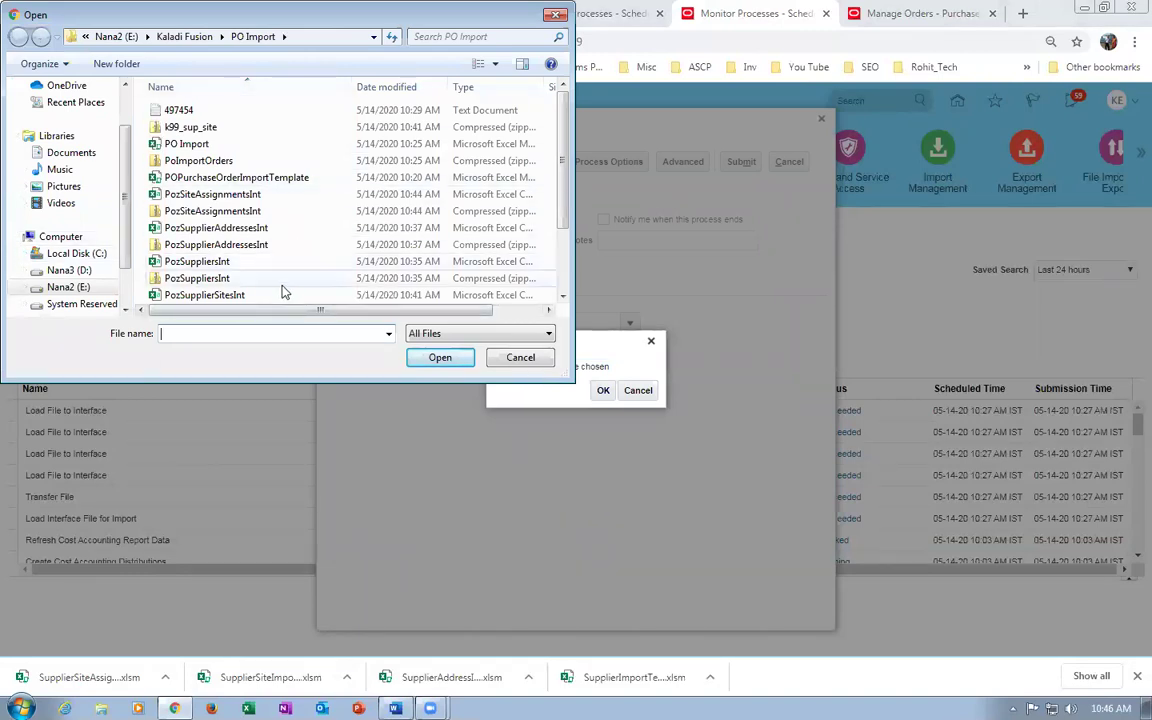
{"action": "left_click", "coordinate": [240, 285]}
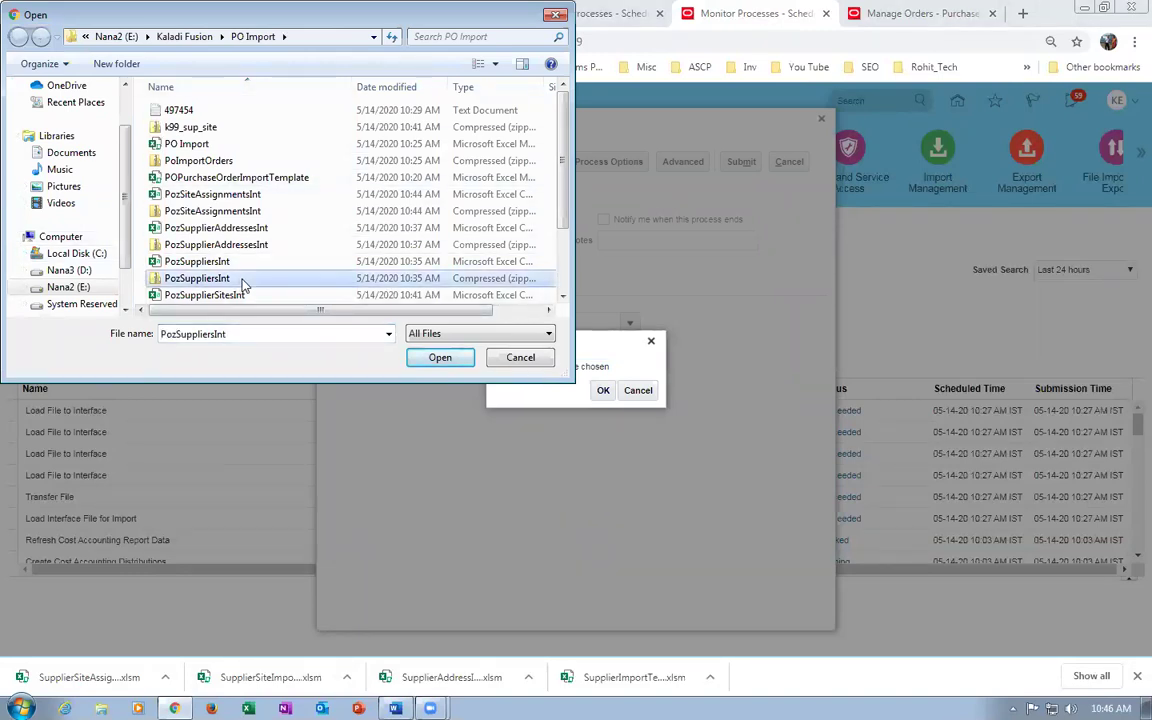
{"action": "left_click", "coordinate": [430, 364]}
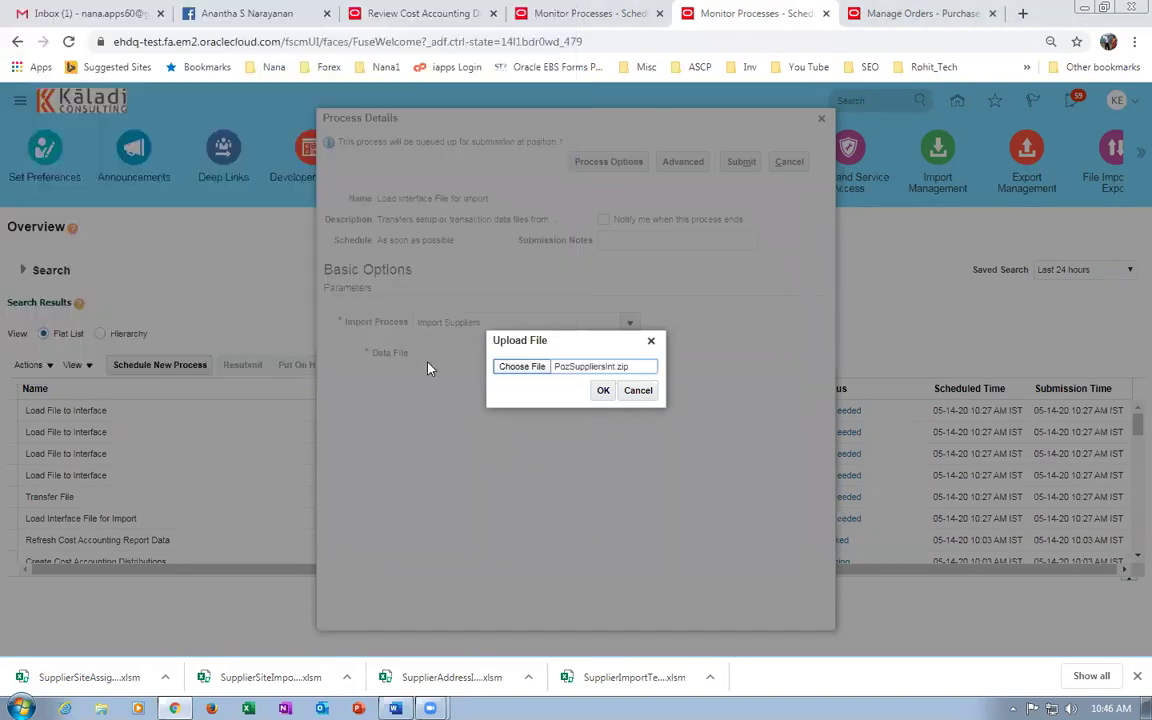
{"action": "left_click", "coordinate": [605, 391]}
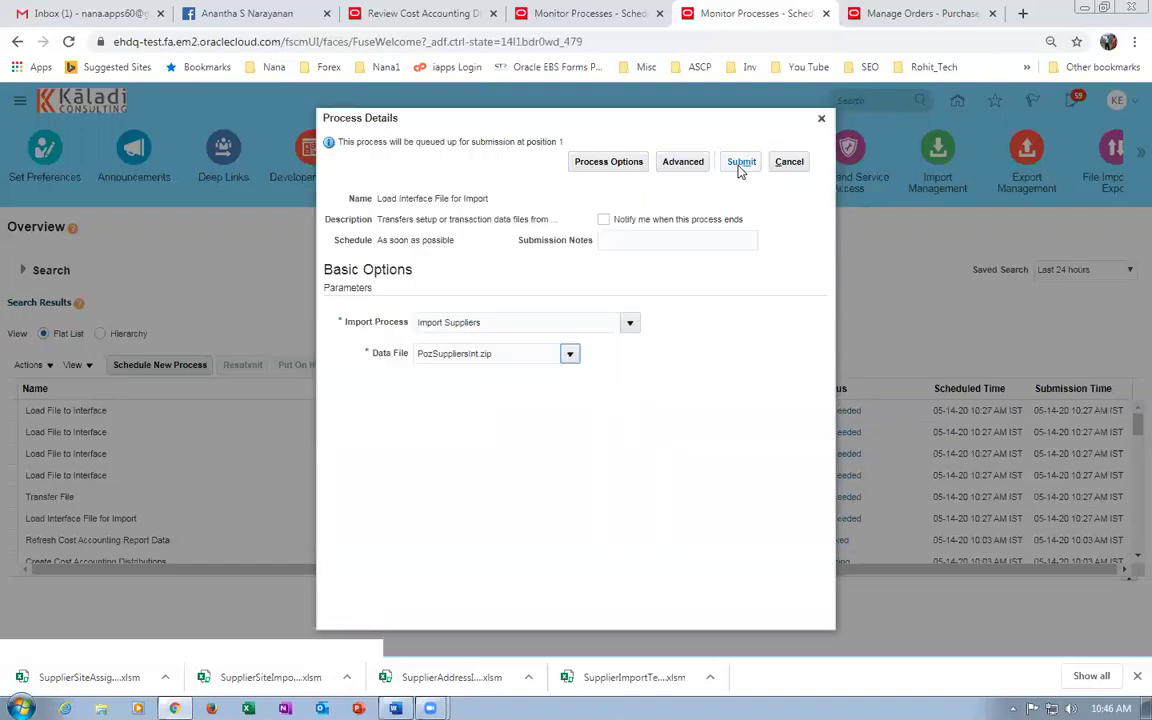
{"action": "left_click", "coordinate": [741, 161]}
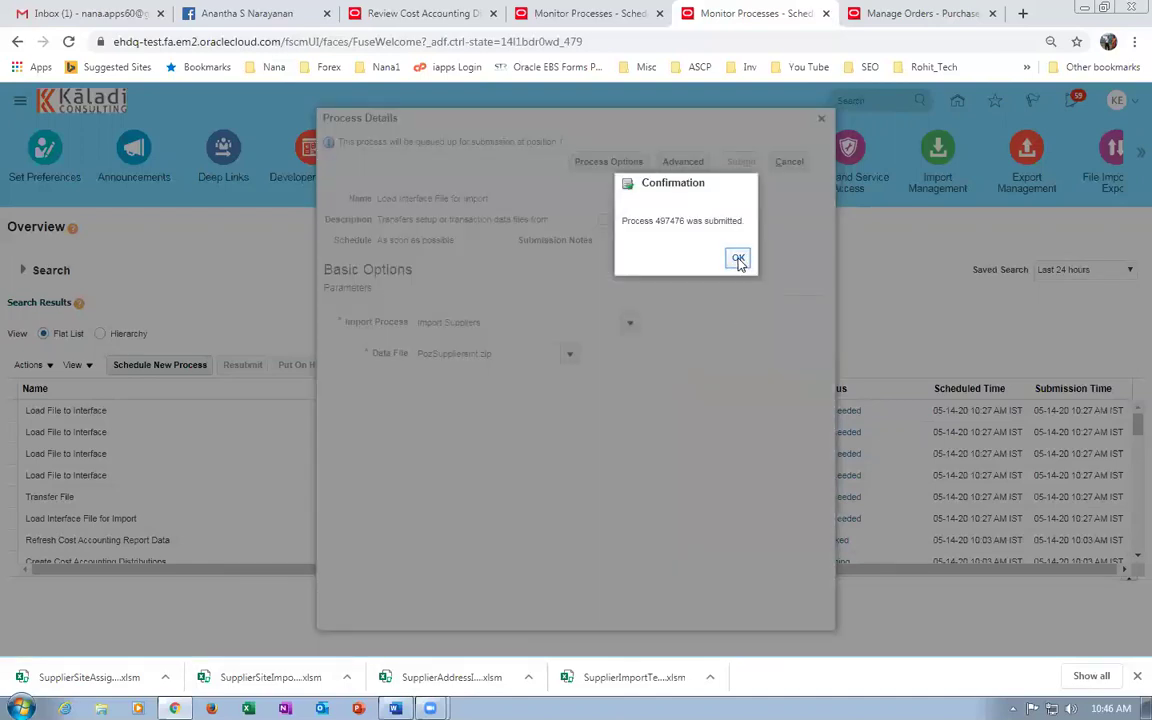
{"action": "left_click", "coordinate": [738, 260]}
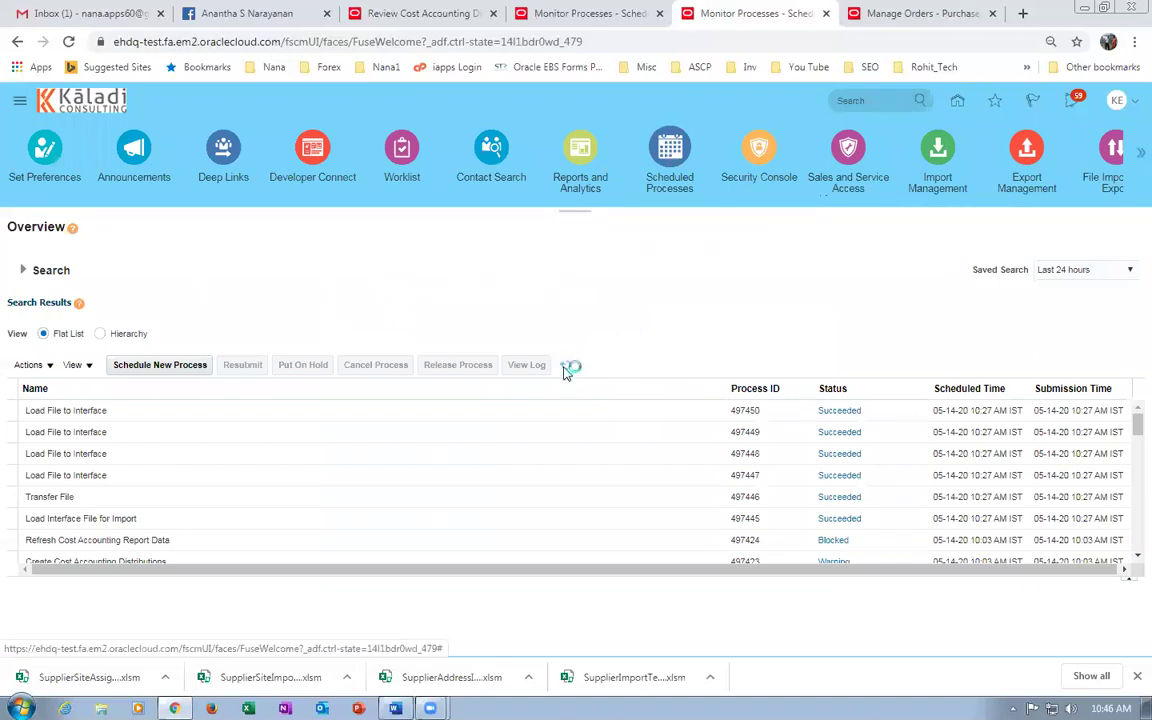
{"action": "left_click", "coordinate": [567, 368]}
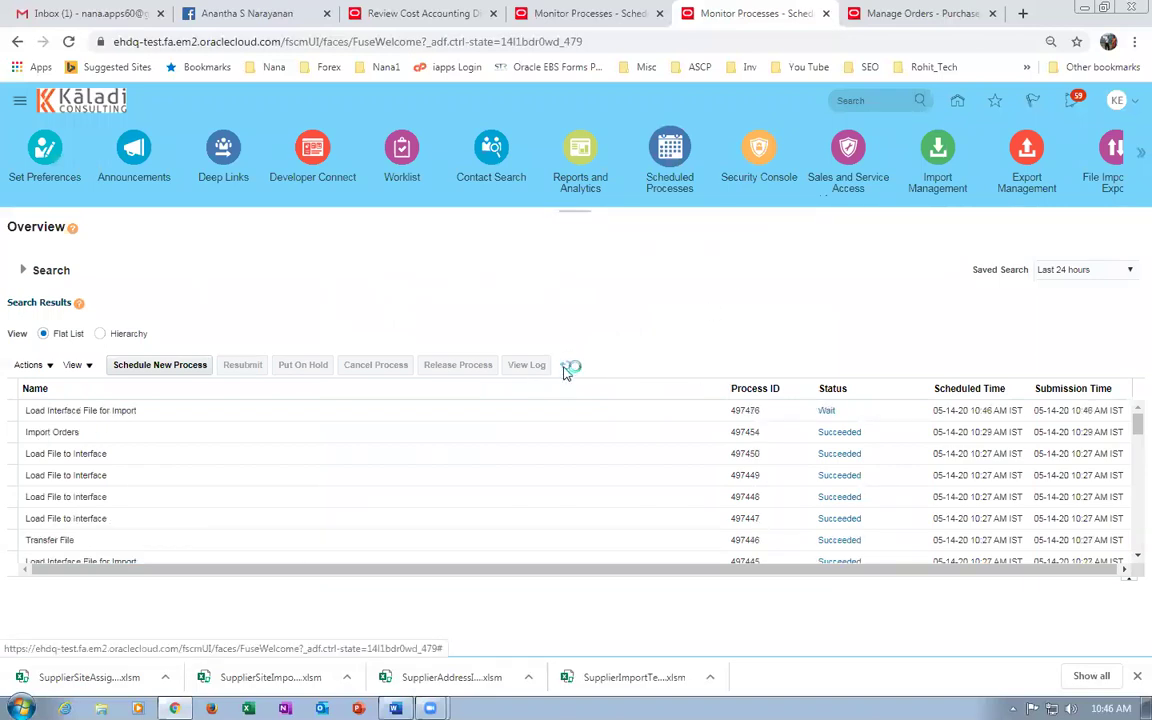
Refresh until processes 497477 and 497478 succeed, then schedule another Load Interface File for Import.
{"action": "left_click", "coordinate": [566, 368]}
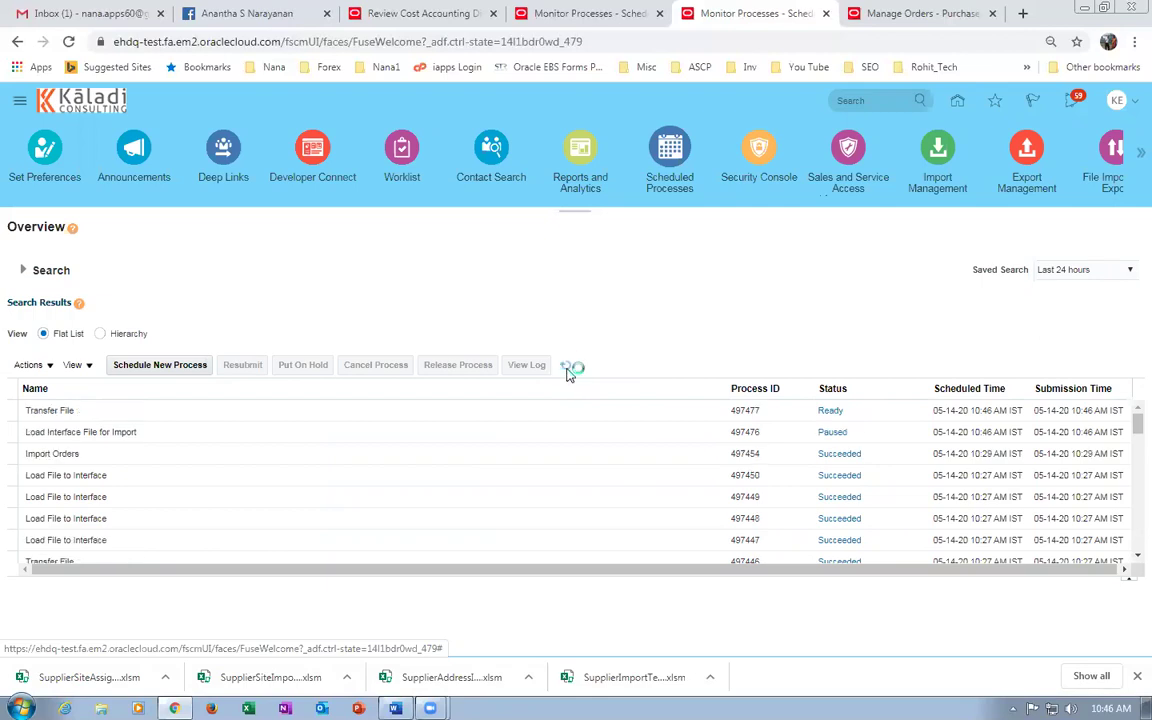
{"action": "left_click", "coordinate": [566, 368]}
{"action": "left_click", "coordinate": [568, 369]}
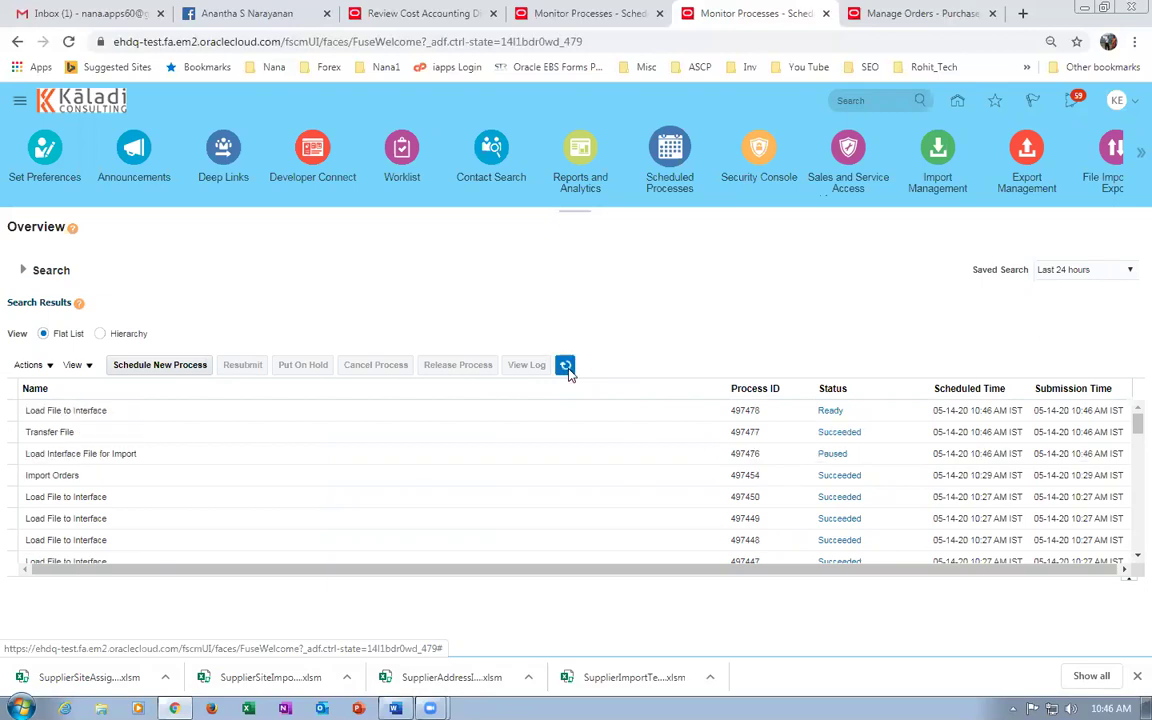
{"action": "left_click", "coordinate": [566, 367]}
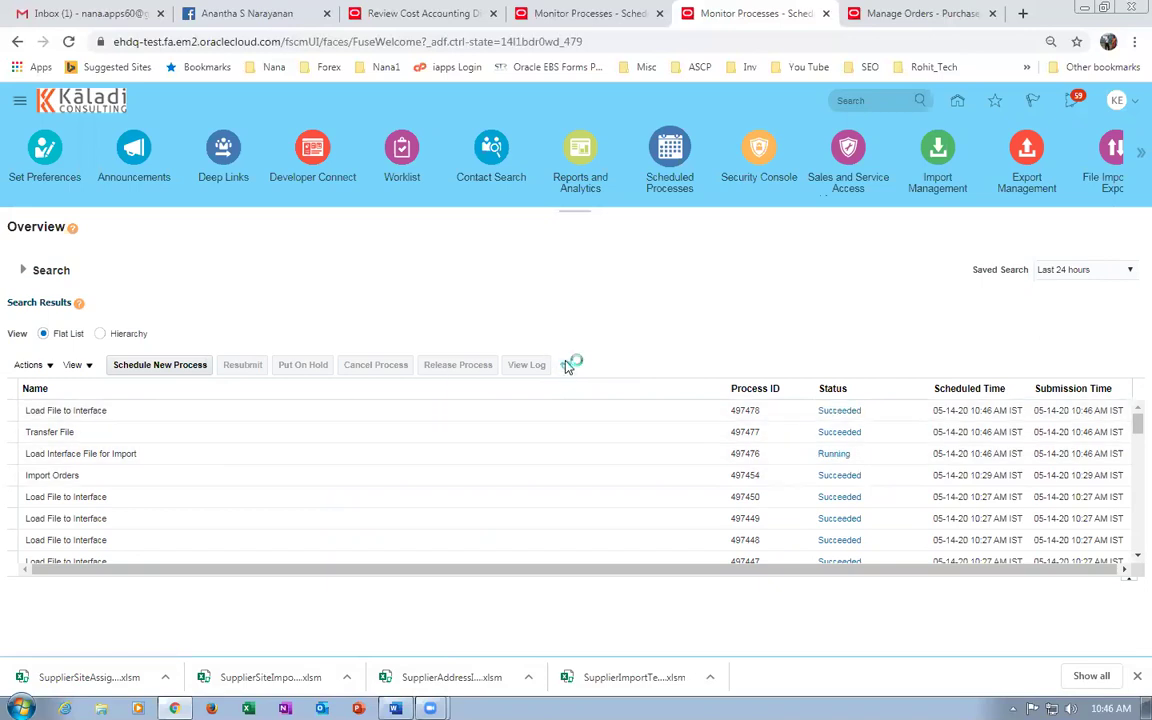
{"action": "left_click", "coordinate": [136, 366]}
{"action": "left_click", "coordinate": [780, 460]}
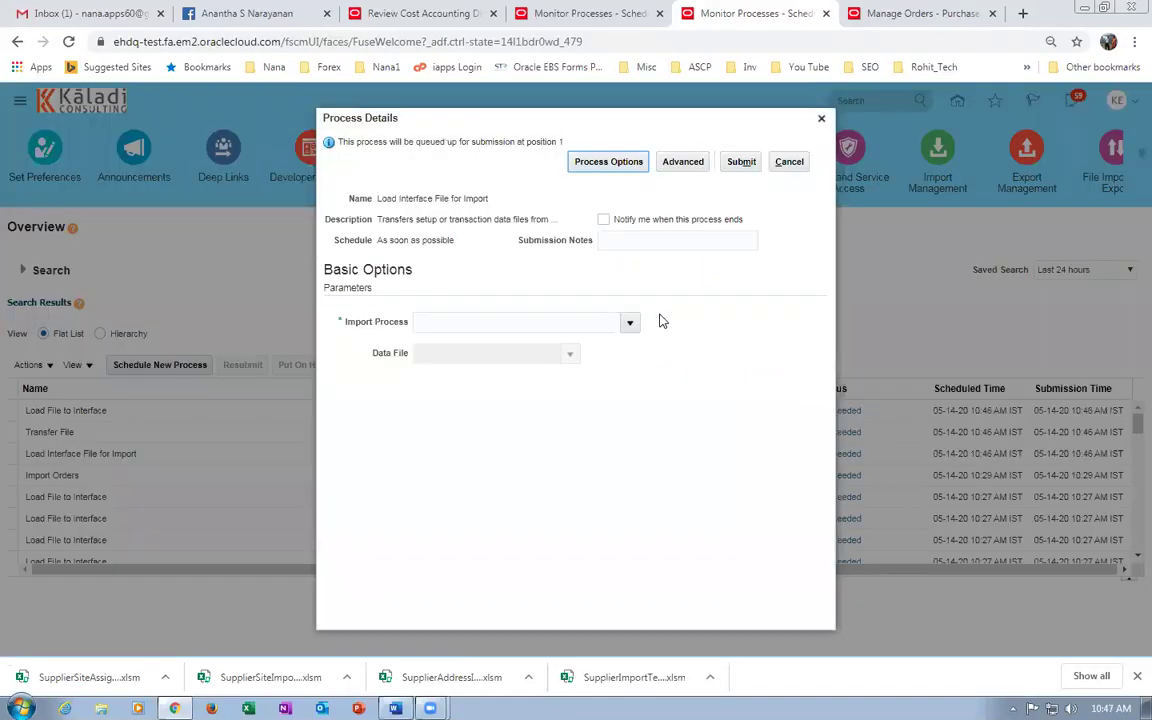
Search Imp%Sup% and set the Import Process to Import Supplier Addresses.
{"action": "left_click", "coordinate": [630, 325]}
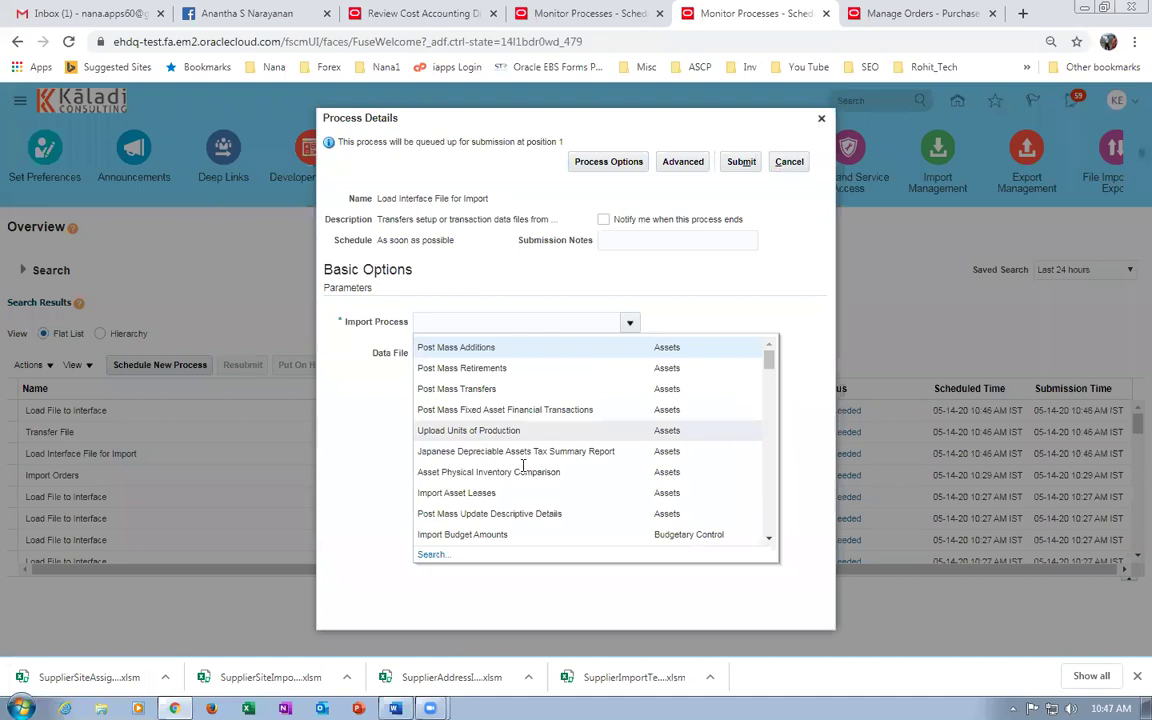
{"action": "left_click", "coordinate": [400, 502]}
{"action": "left_click", "coordinate": [511, 355]}
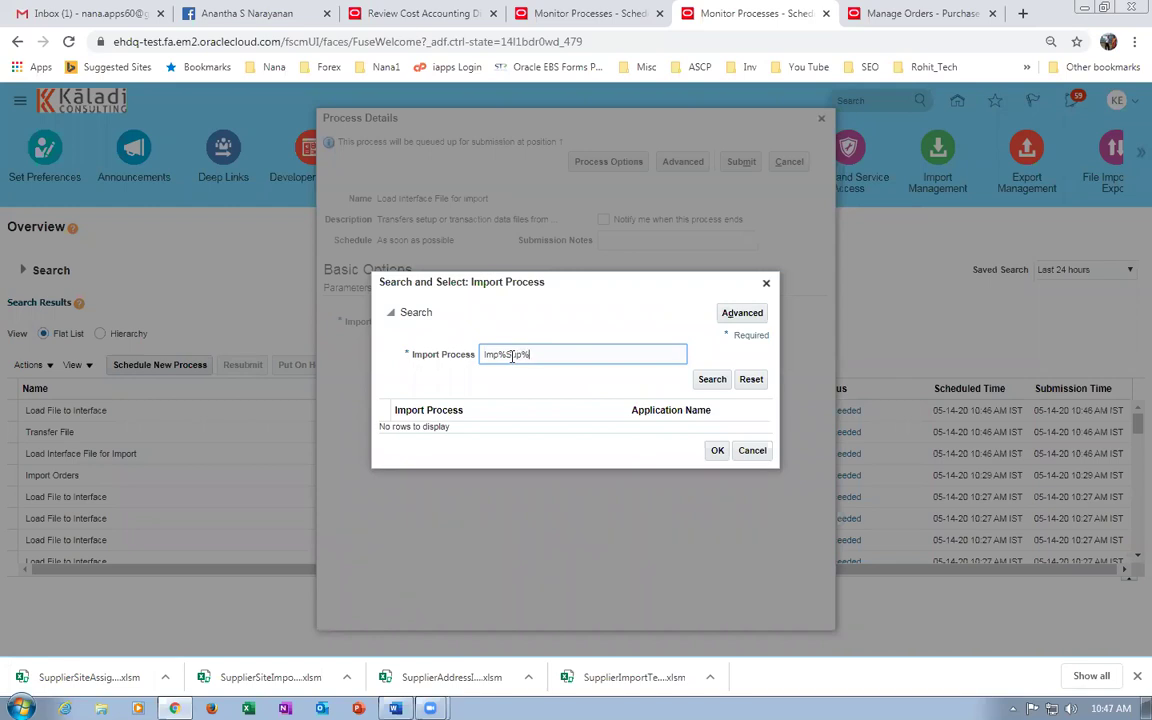
{"action": "key", "text": "Return"}
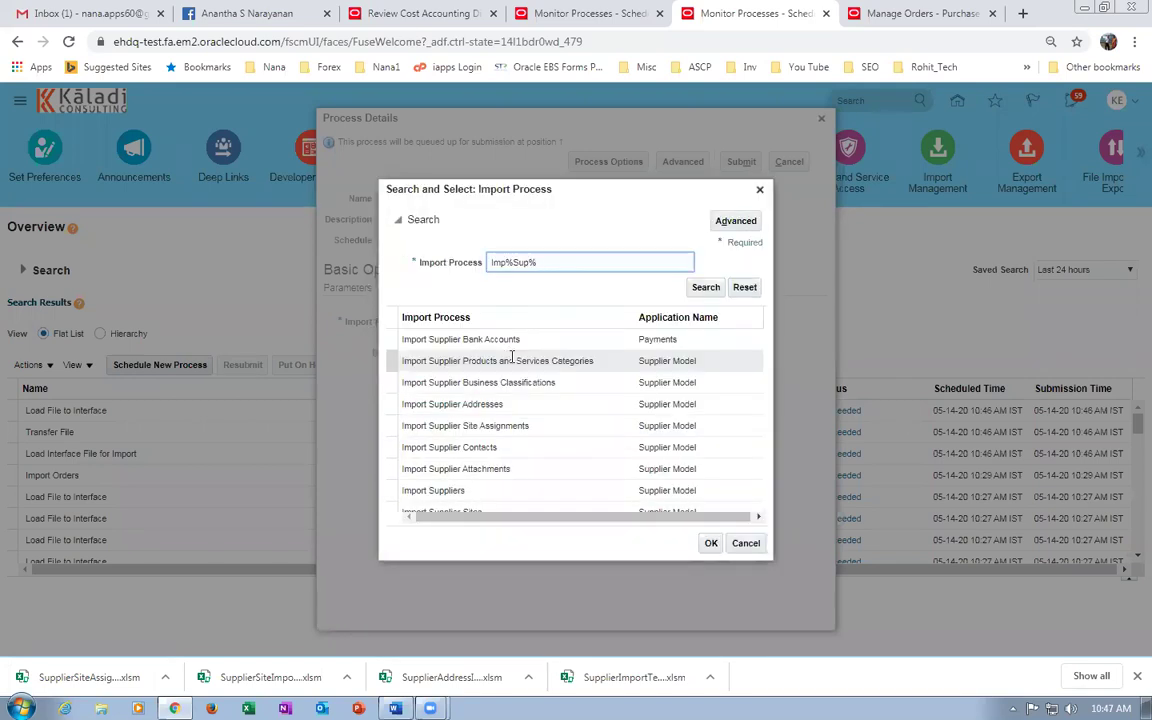
{"action": "left_click", "coordinate": [518, 408]}
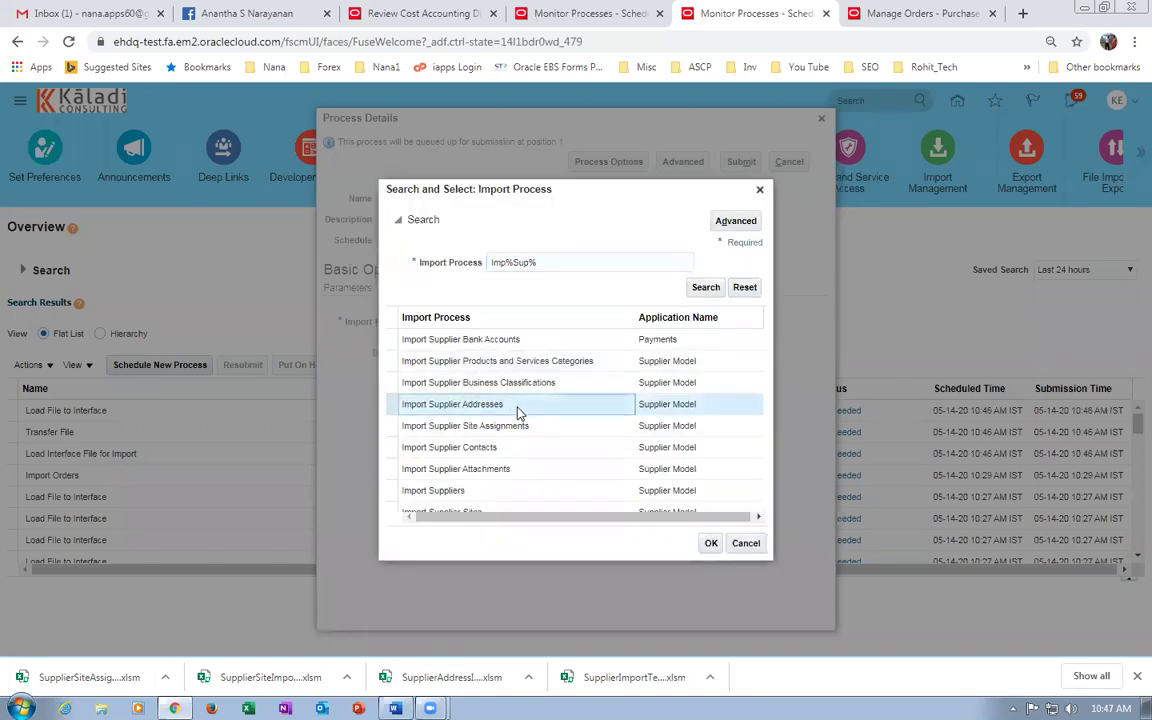
{"action": "left_click", "coordinate": [711, 543]}
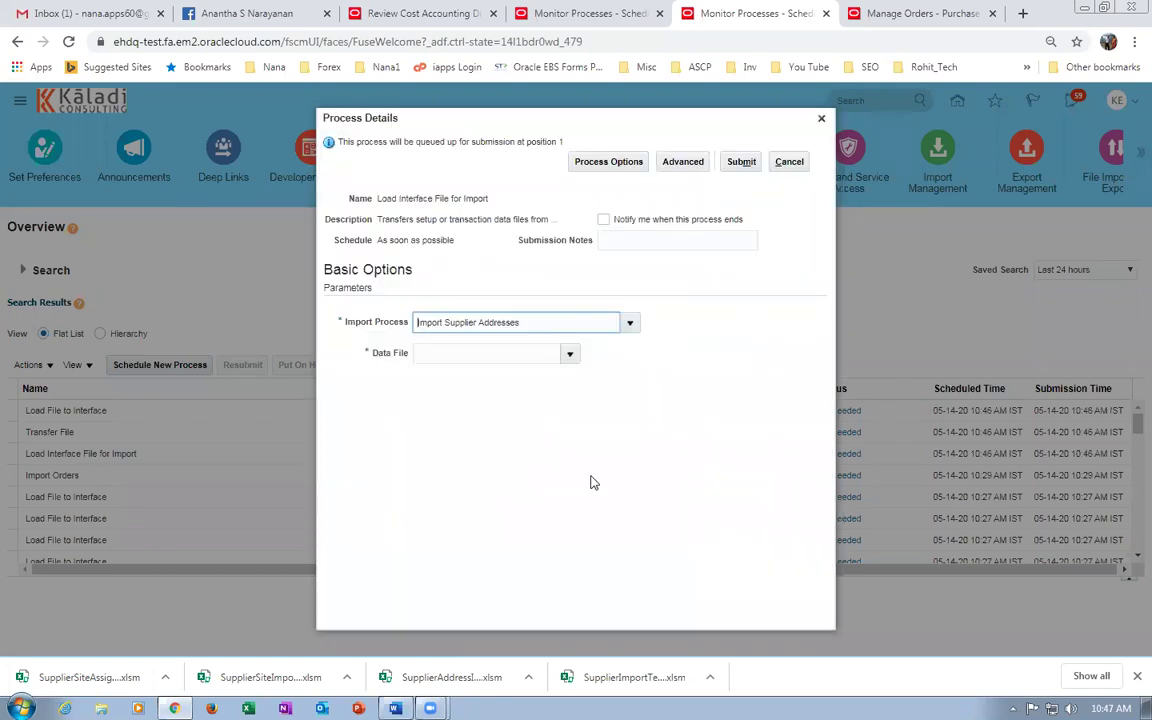
Upload PozSupplierAddressesInt.zip as the data file and submit the job.
{"action": "left_click", "coordinate": [569, 354]}
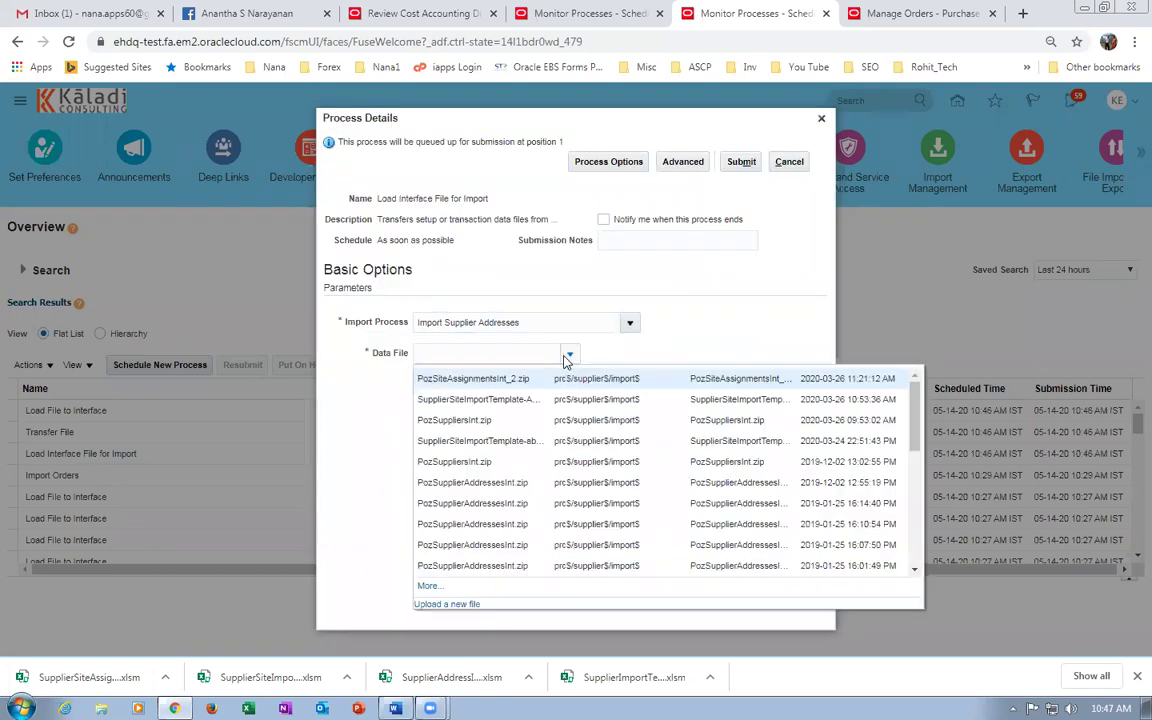
{"action": "left_click", "coordinate": [450, 605]}
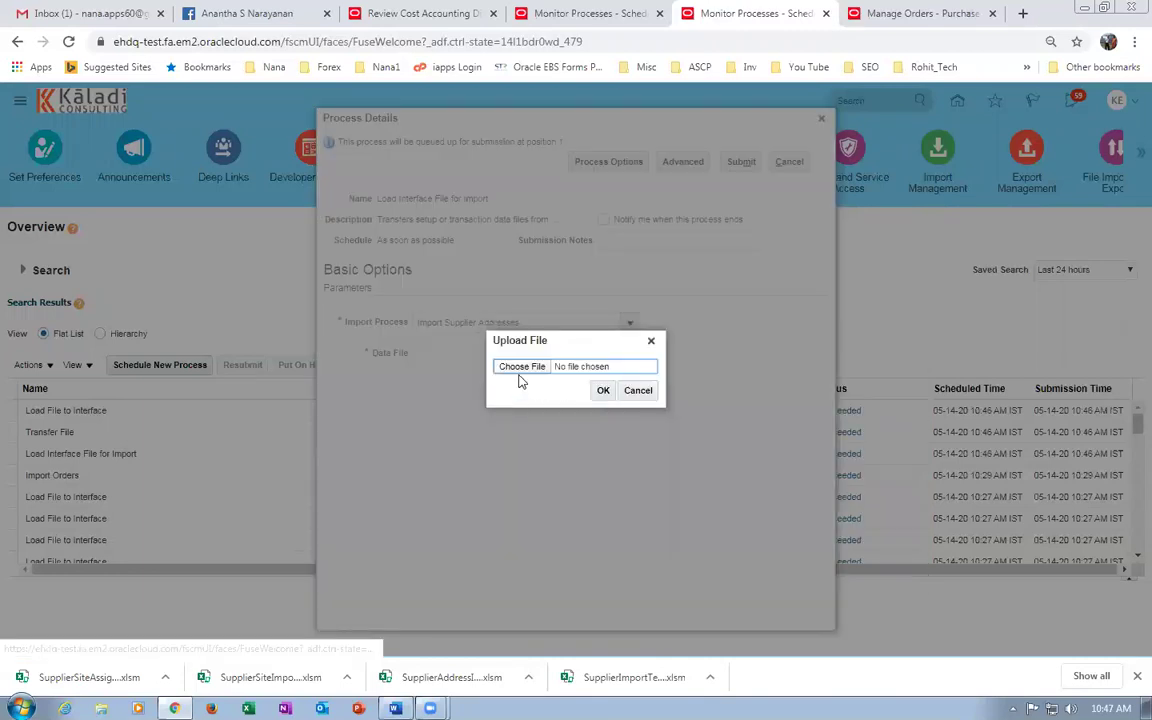
{"action": "left_click", "coordinate": [522, 374]}
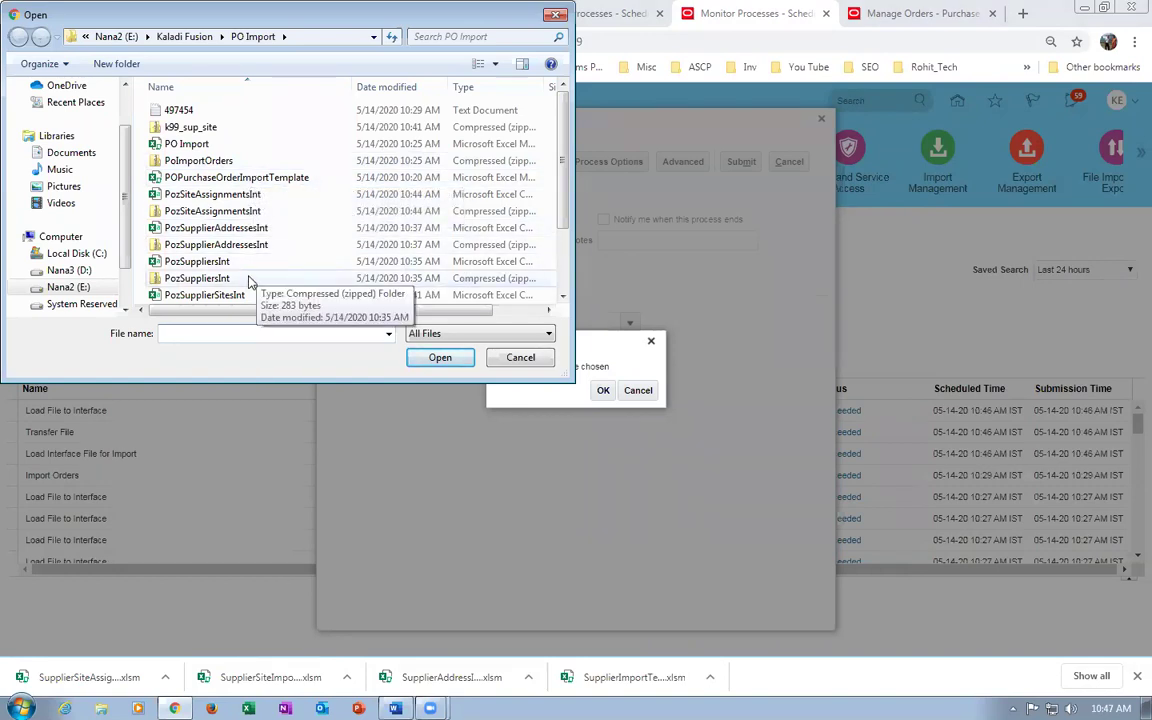
{"action": "left_click", "coordinate": [255, 245]}
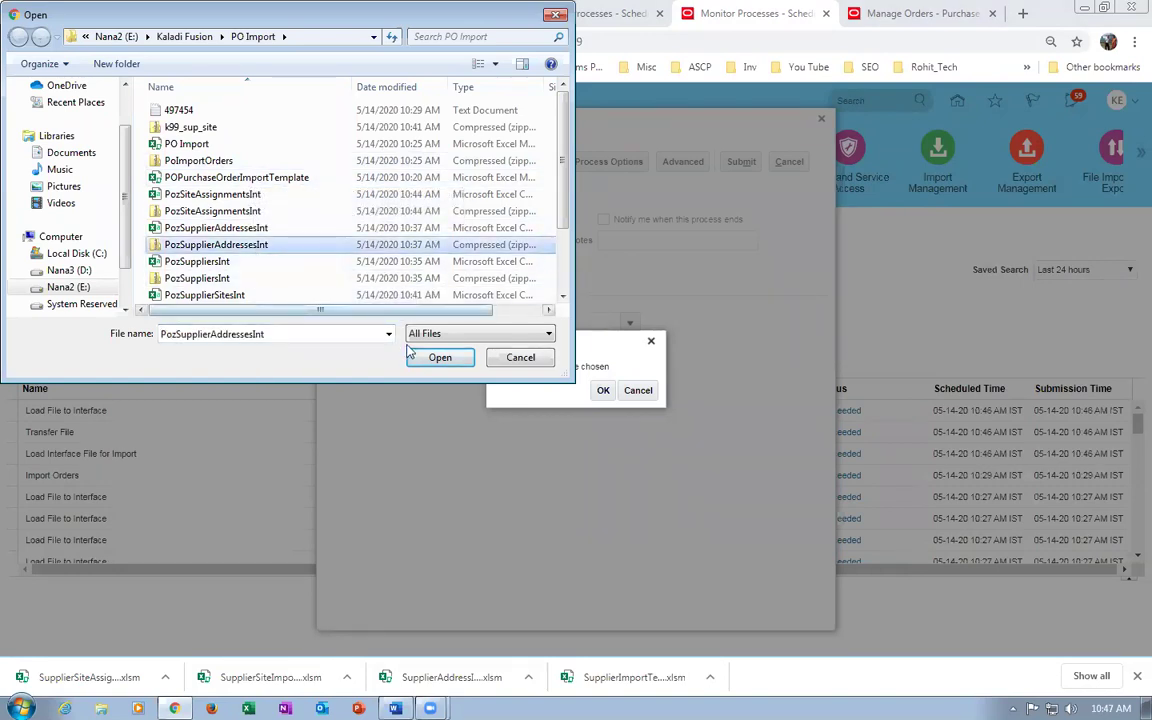
{"action": "left_click", "coordinate": [440, 357]}
{"action": "left_click", "coordinate": [603, 391]}
{"action": "left_click", "coordinate": [741, 162]}
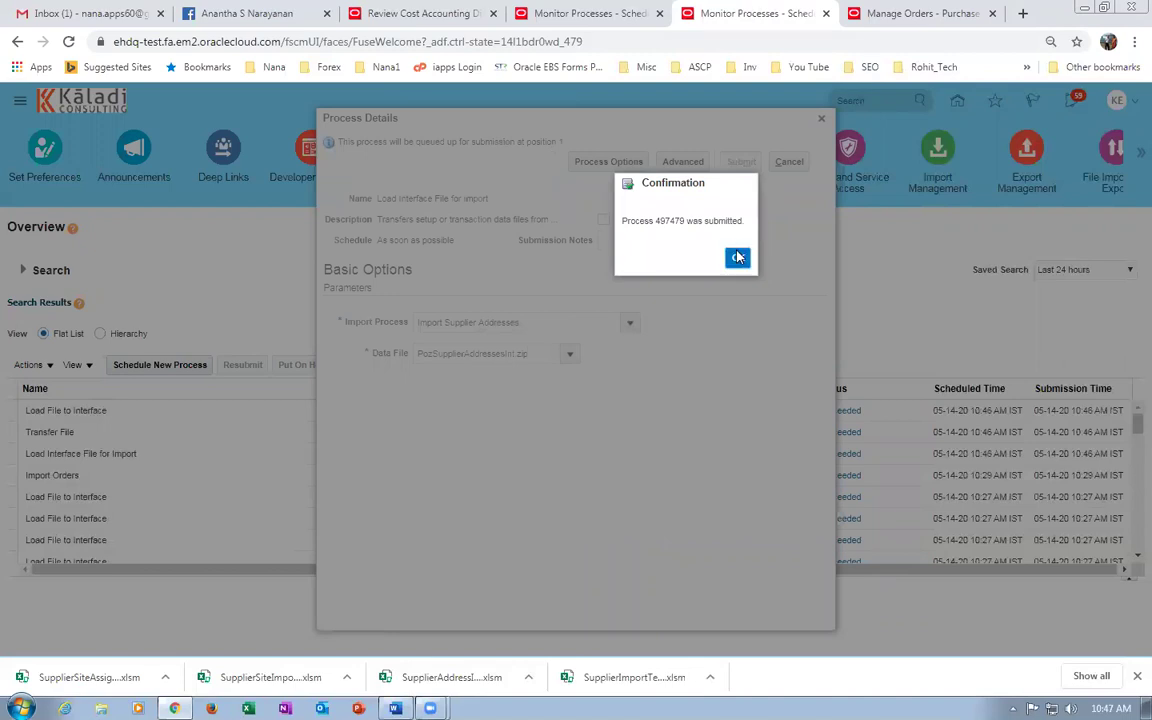
{"action": "left_click", "coordinate": [738, 257]}
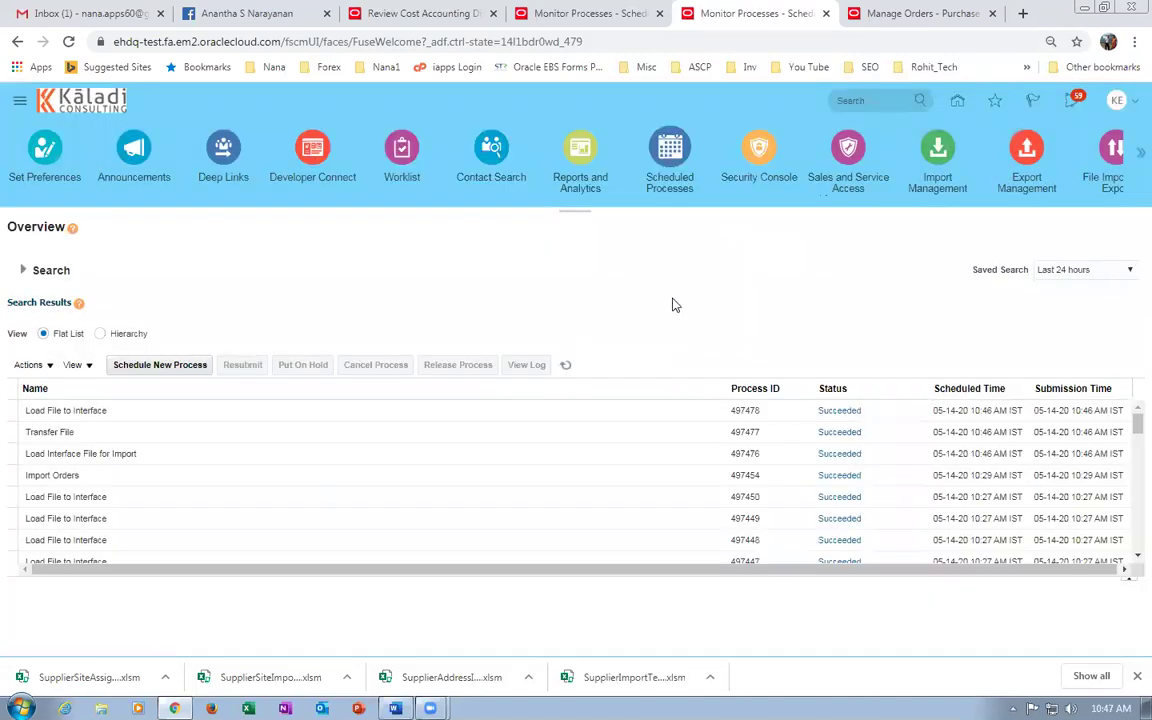
{"action": "left_click", "coordinate": [565, 365]}
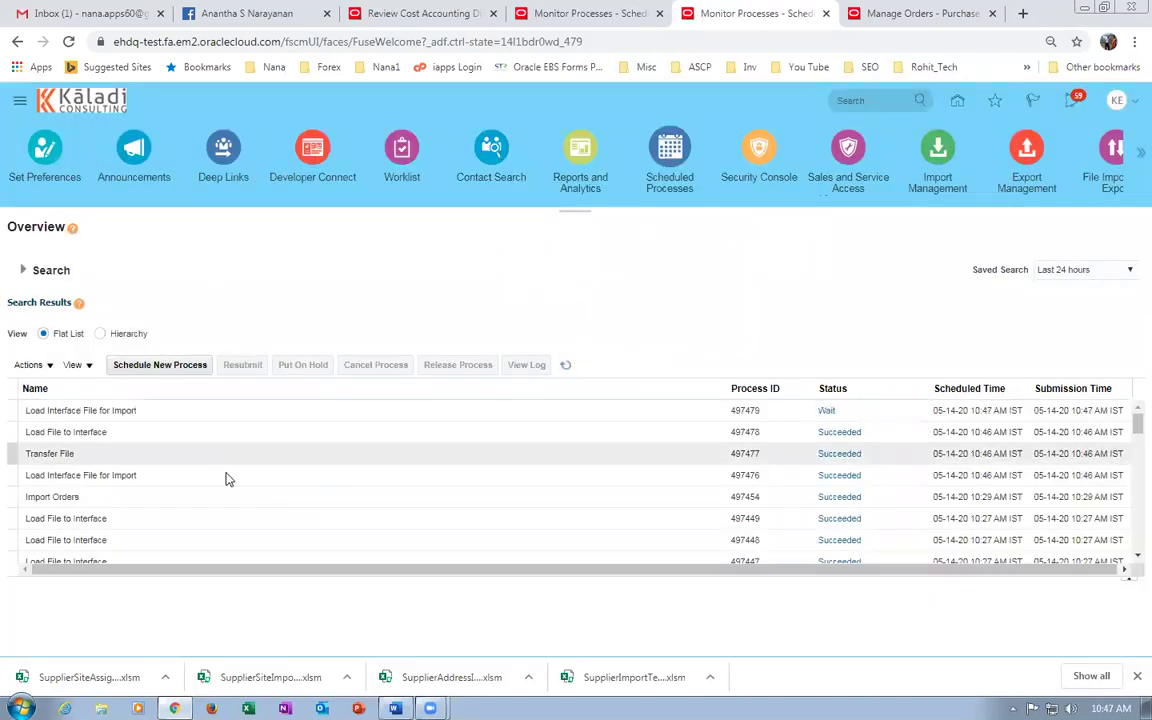
{"action": "left_click", "coordinate": [565, 365]}
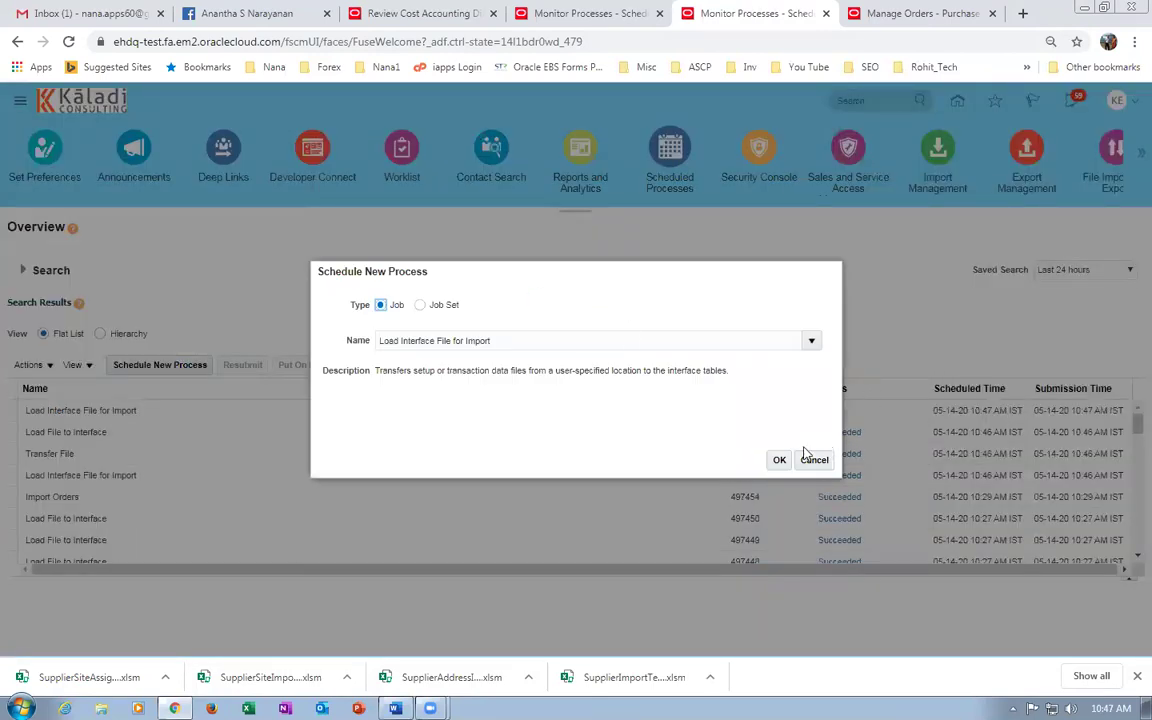
{"action": "left_click", "coordinate": [779, 459]}
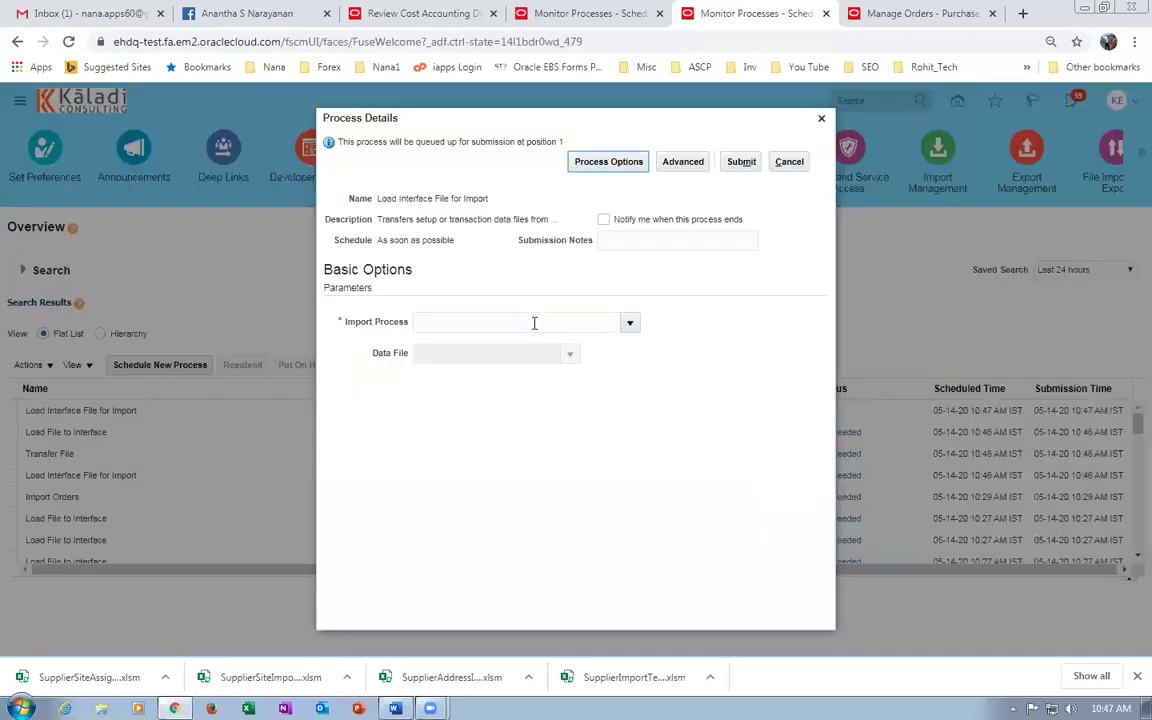
Search Imp%Sup% and set the Import Process to Import Supplier Sites.
{"action": "left_click", "coordinate": [630, 325]}
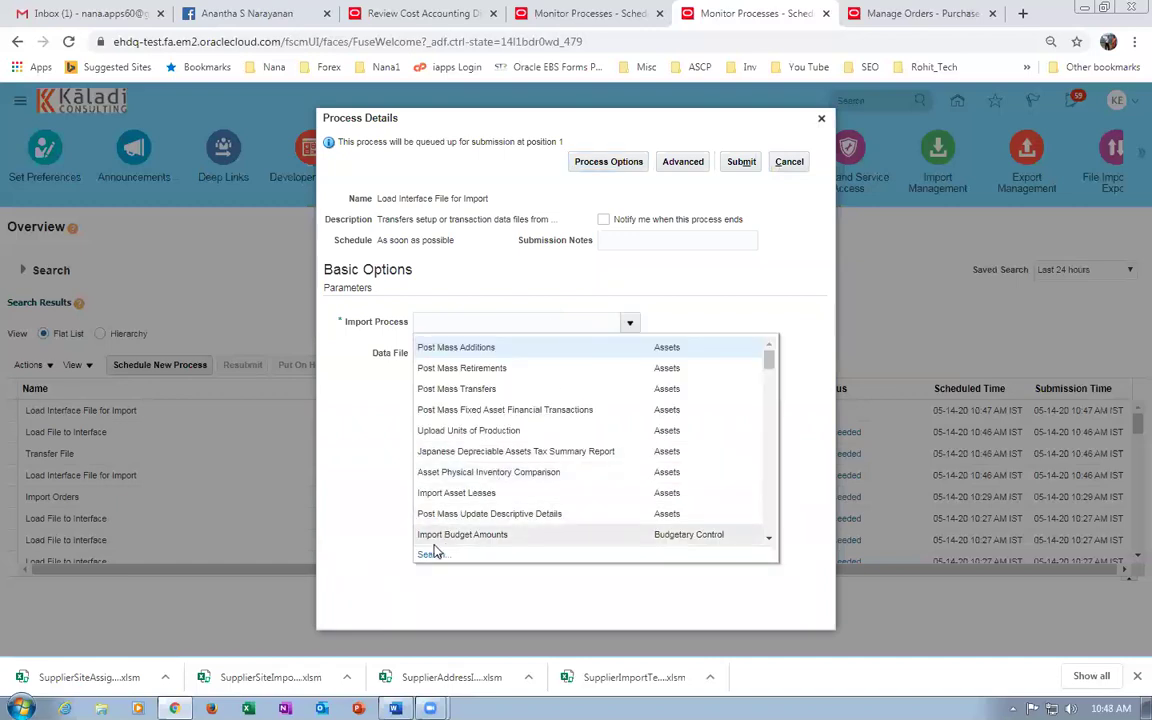
{"action": "left_click", "coordinate": [430, 554]}
{"action": "left_click", "coordinate": [533, 350]}
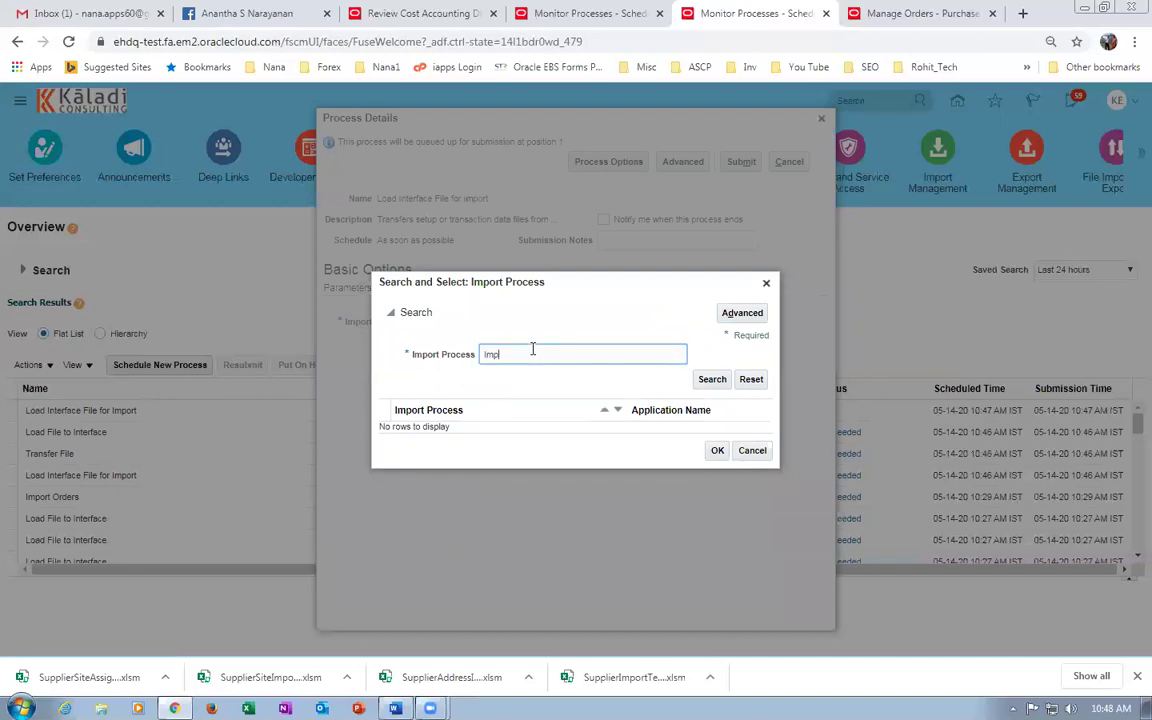
{"action": "type", "text": "Imp%sup%"}
{"action": "left_click", "coordinate": [716, 384]}
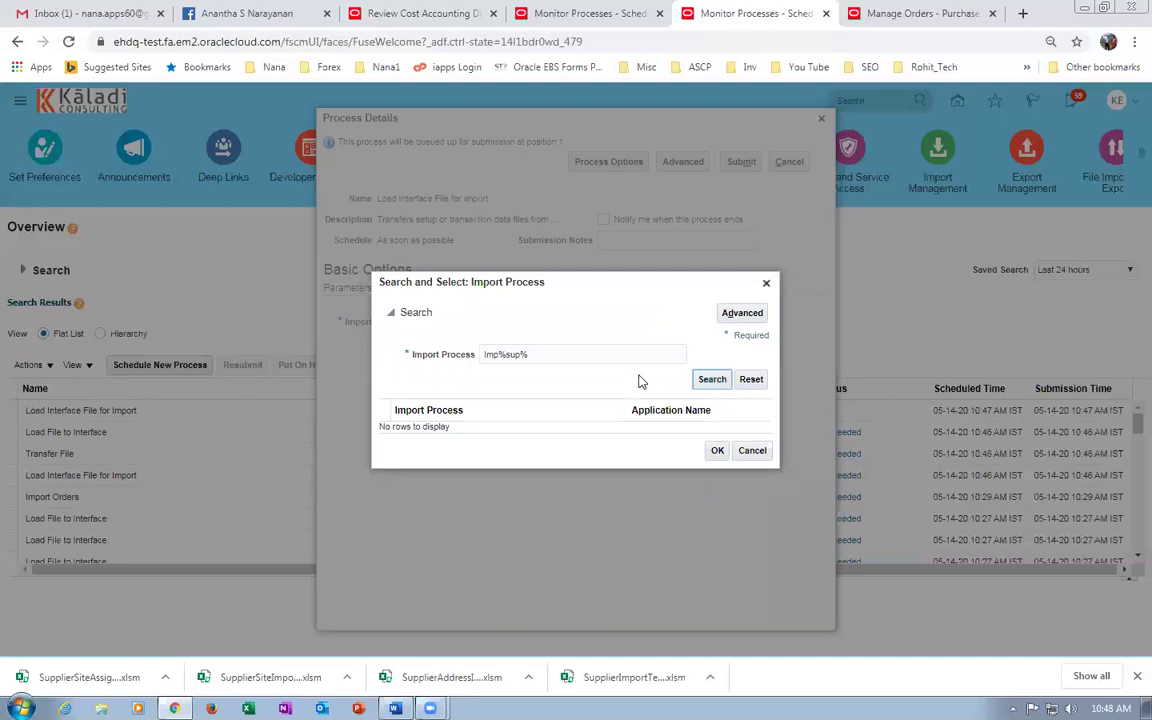
{"action": "left_click", "coordinate": [544, 357]}
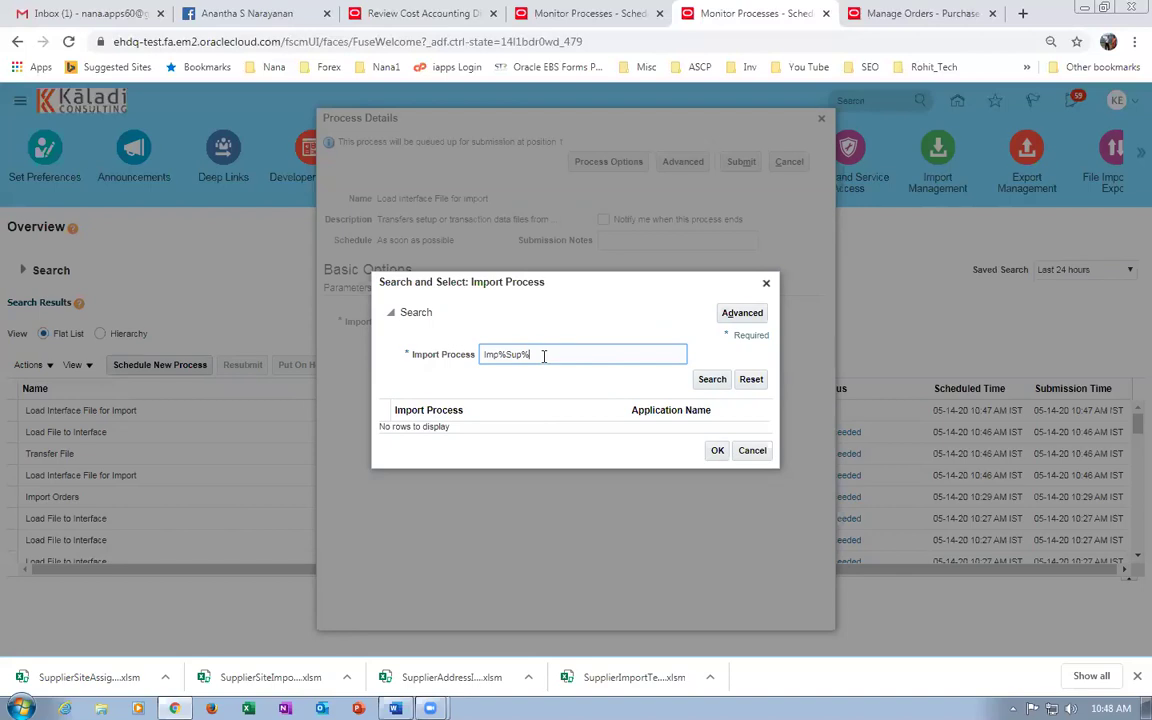
{"action": "left_click", "coordinate": [707, 381]}
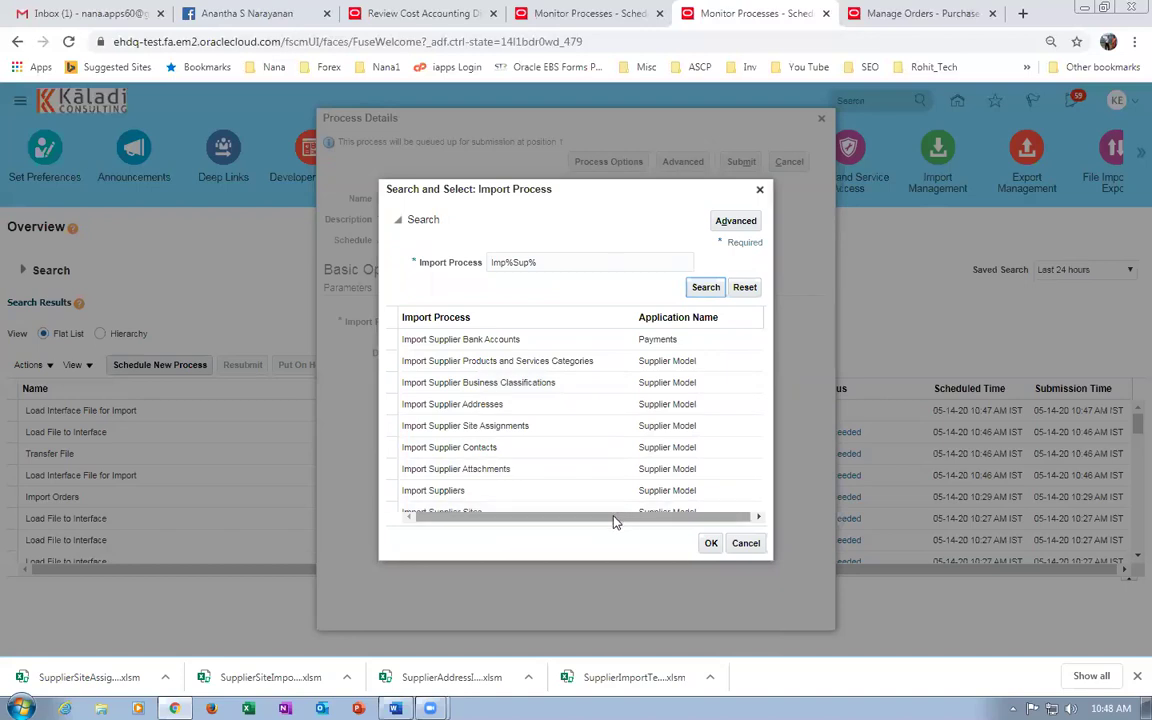
{"action": "left_click", "coordinate": [531, 512]}
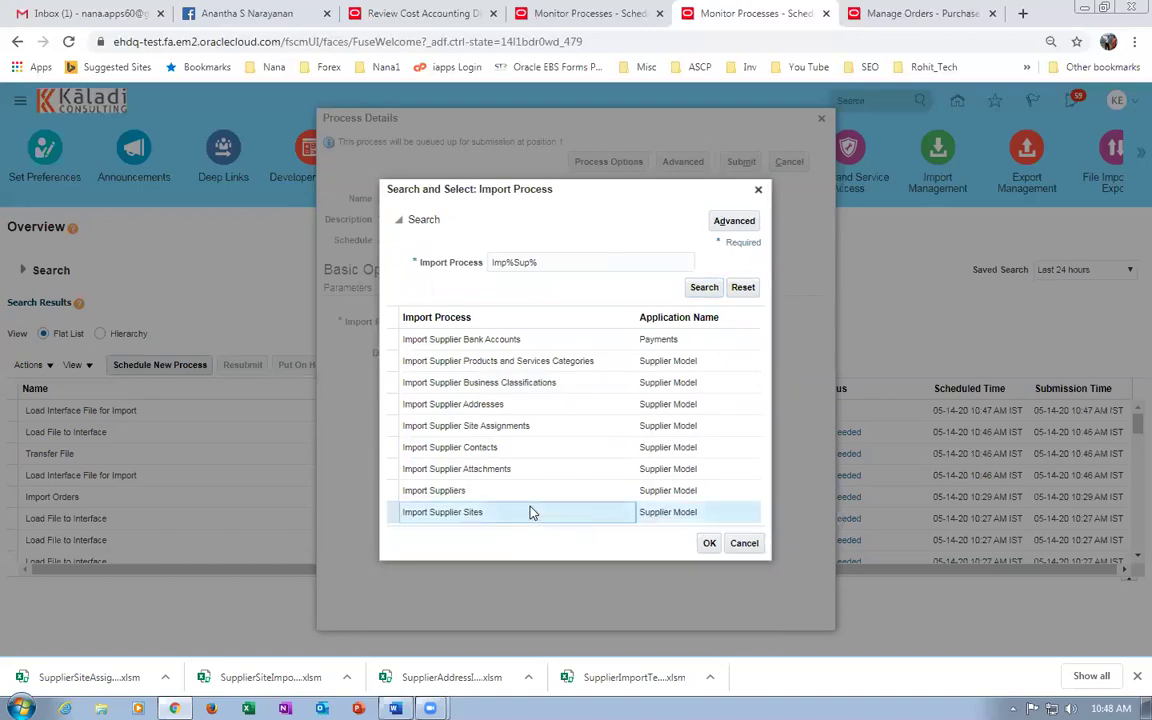
{"action": "left_click", "coordinate": [709, 544]}
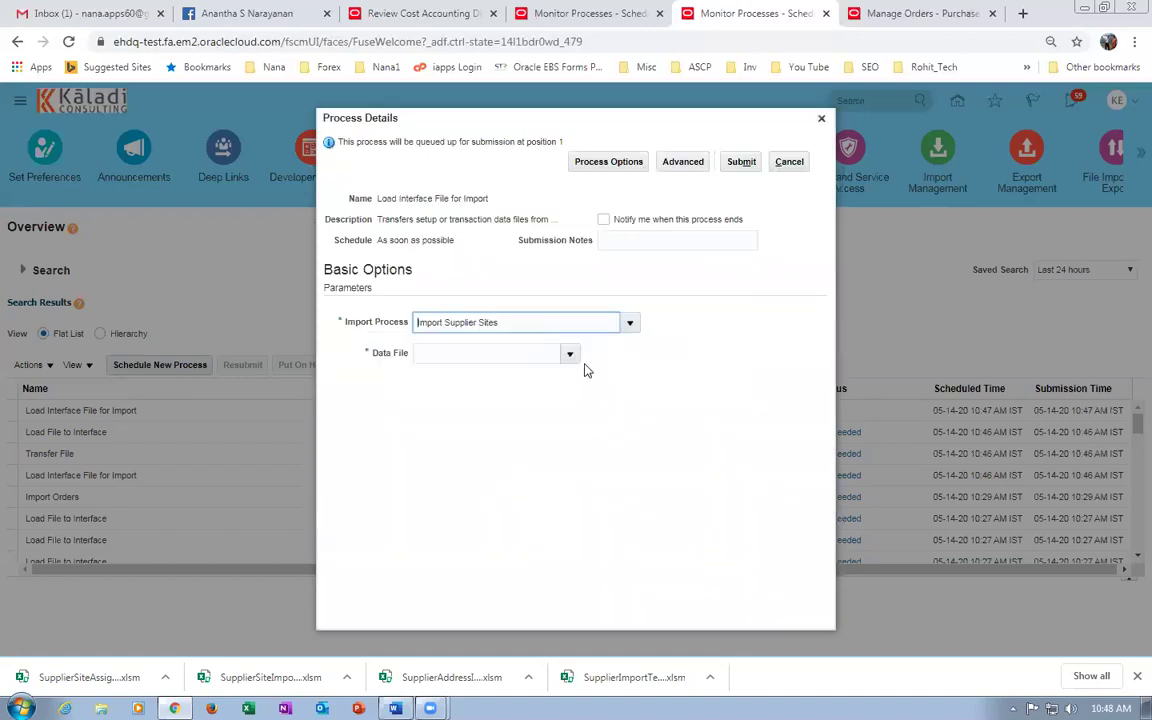
Upload k99_sup_site.zip as the data file and submit the job.
{"action": "left_click", "coordinate": [569, 356]}
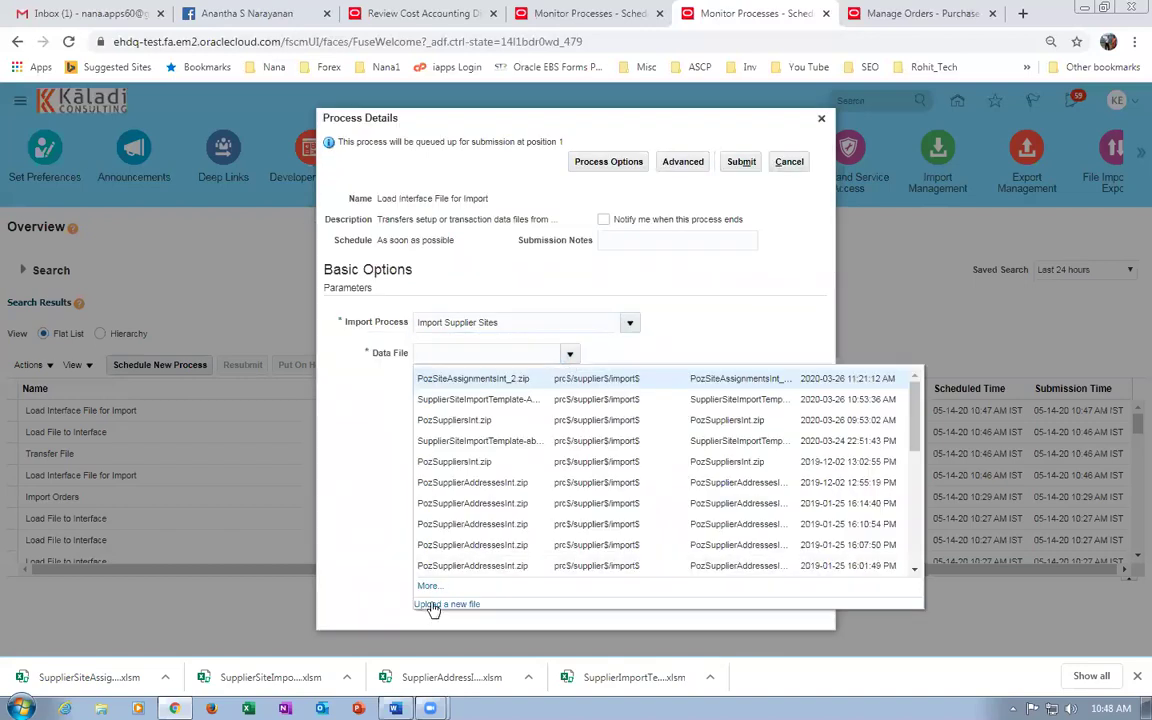
{"action": "left_click", "coordinate": [433, 605]}
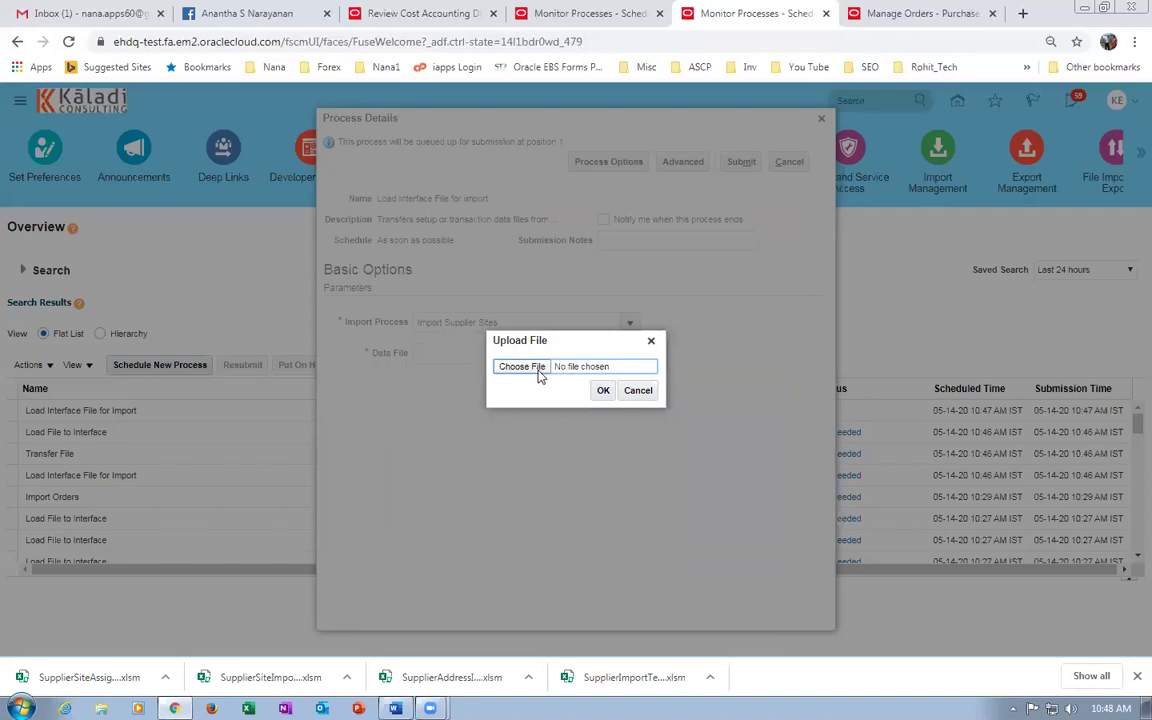
{"action": "left_click", "coordinate": [530, 370]}
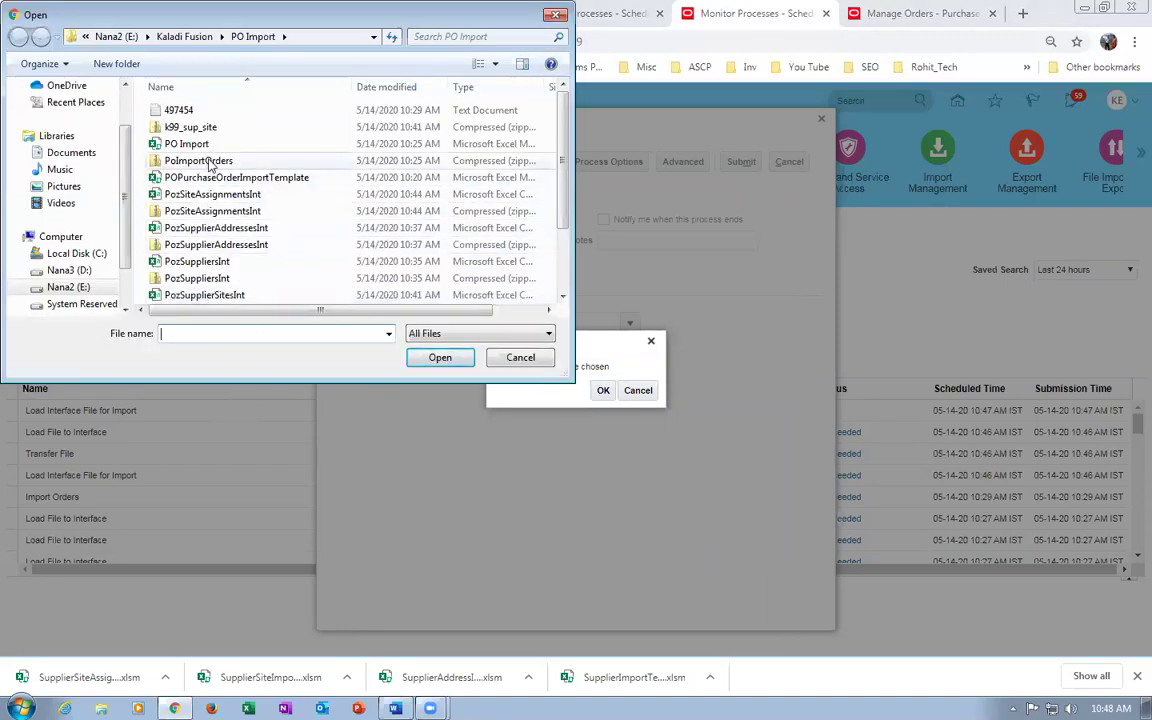
{"action": "left_click", "coordinate": [200, 127]}
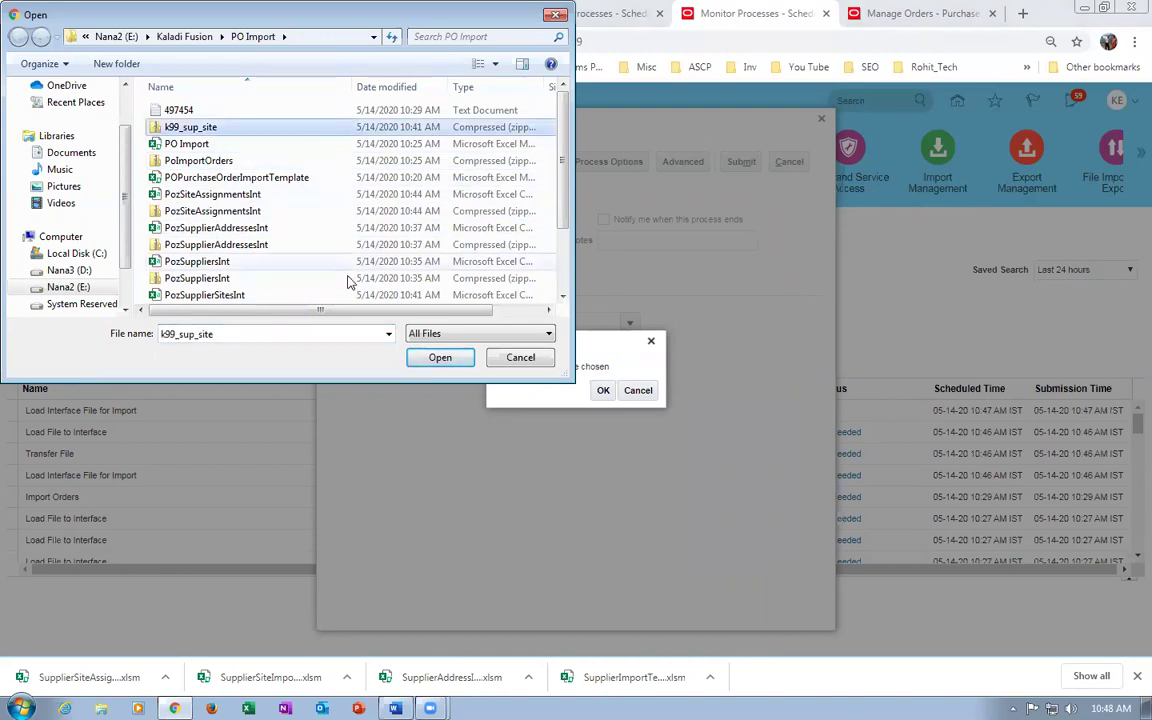
{"action": "left_click", "coordinate": [436, 358]}
{"action": "left_click", "coordinate": [602, 390]}
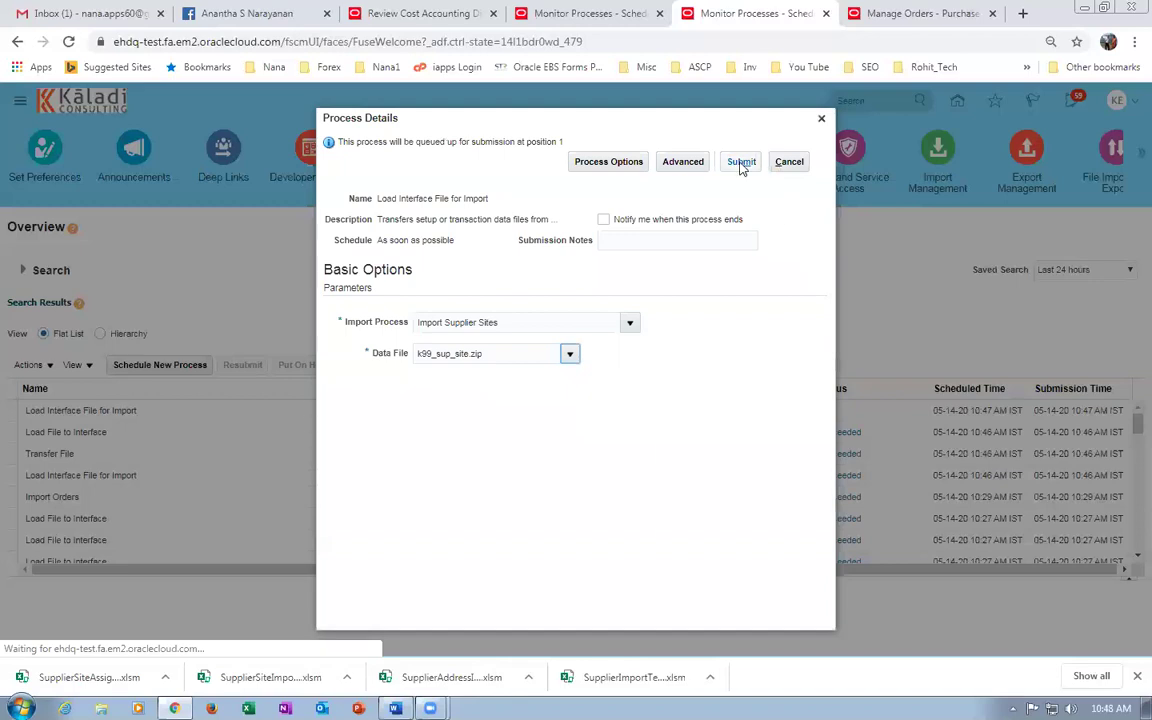
{"action": "left_click", "coordinate": [741, 162]}
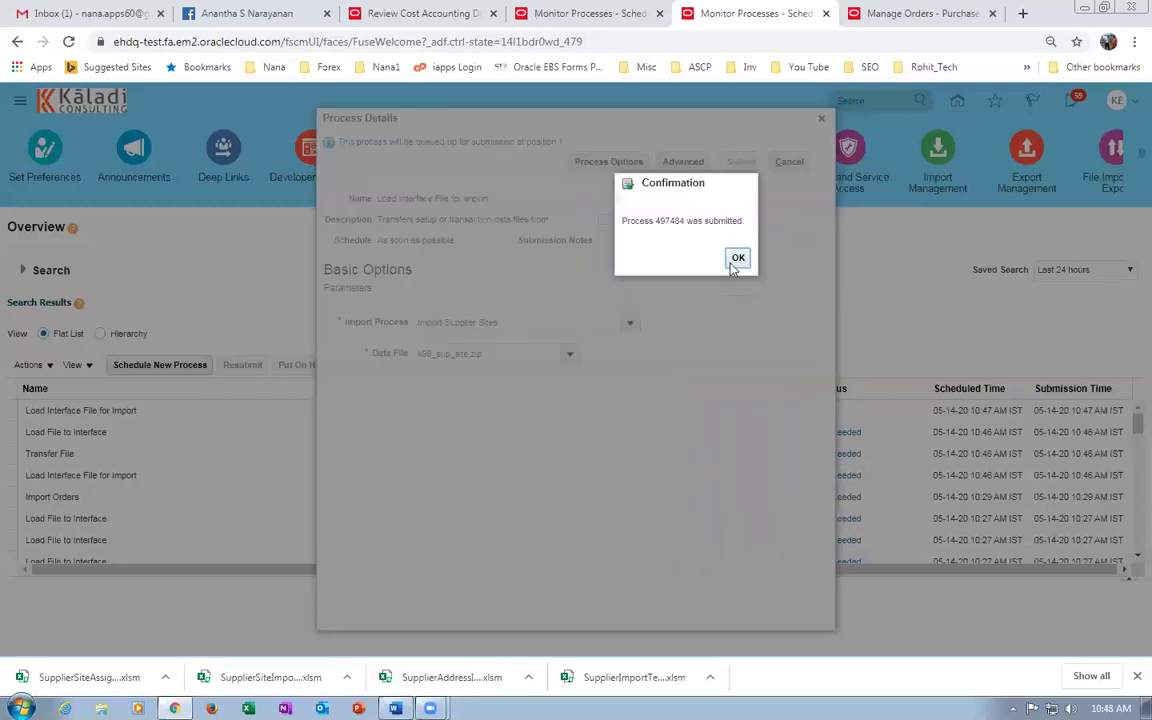
{"action": "left_click", "coordinate": [738, 257]}
{"action": "left_click", "coordinate": [157, 366]}
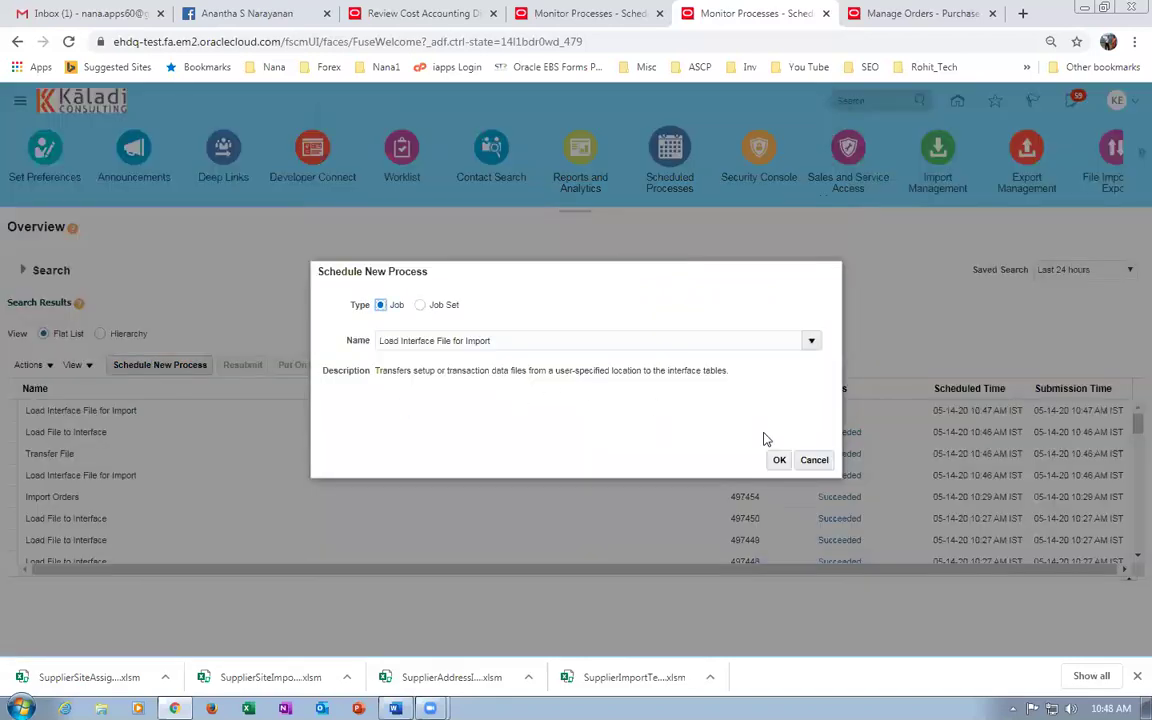
For the new Load Interface File for Import job, set Import Process to Import Supplier Site Assignments.
{"action": "left_click", "coordinate": [778, 460]}
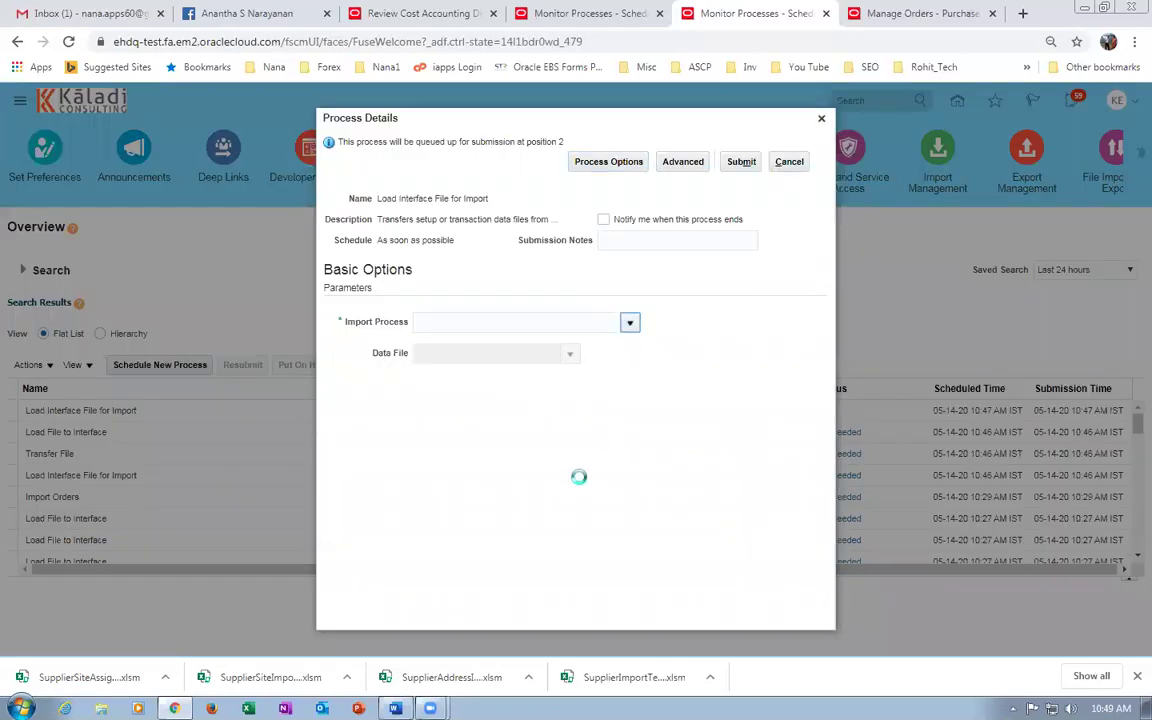
{"action": "left_click", "coordinate": [432, 555]}
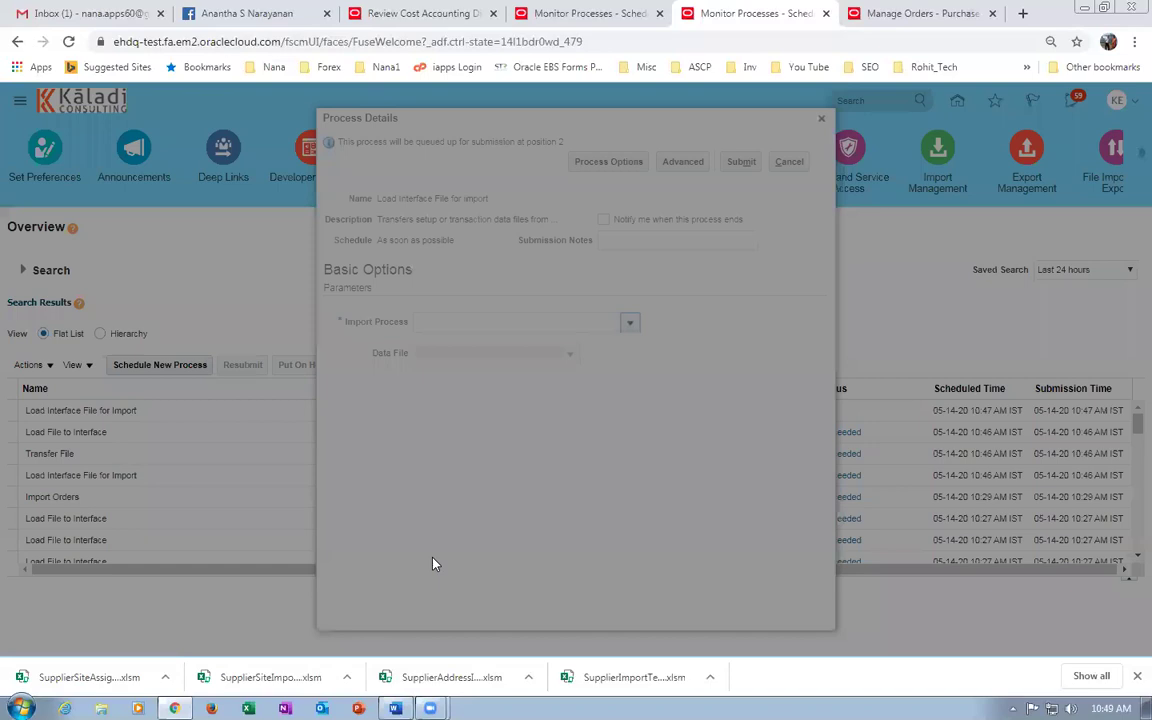
{"action": "left_click", "coordinate": [536, 352]}
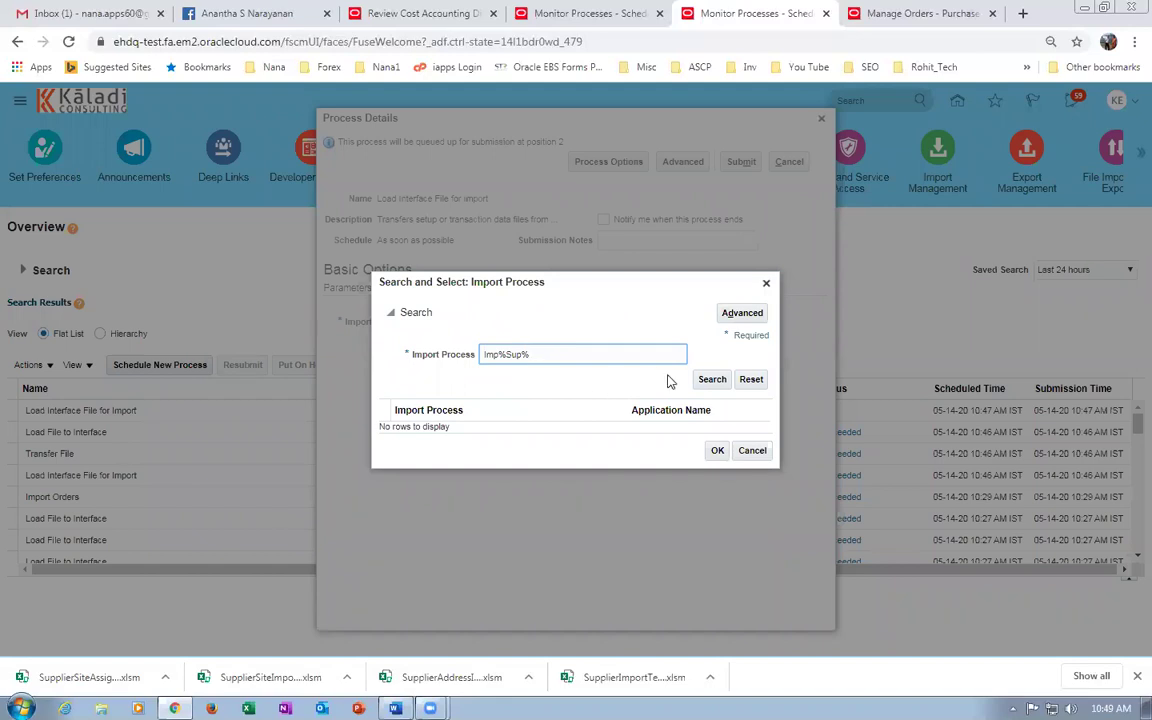
{"action": "left_click", "coordinate": [712, 379]}
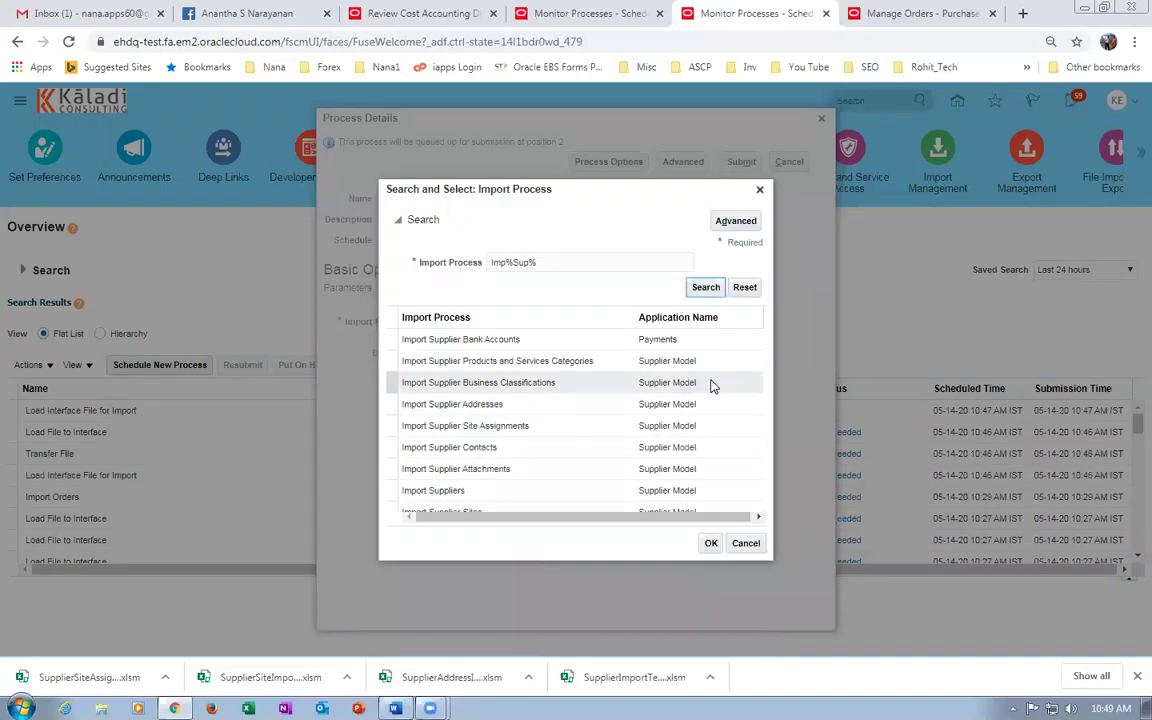
{"action": "left_click", "coordinate": [546, 430]}
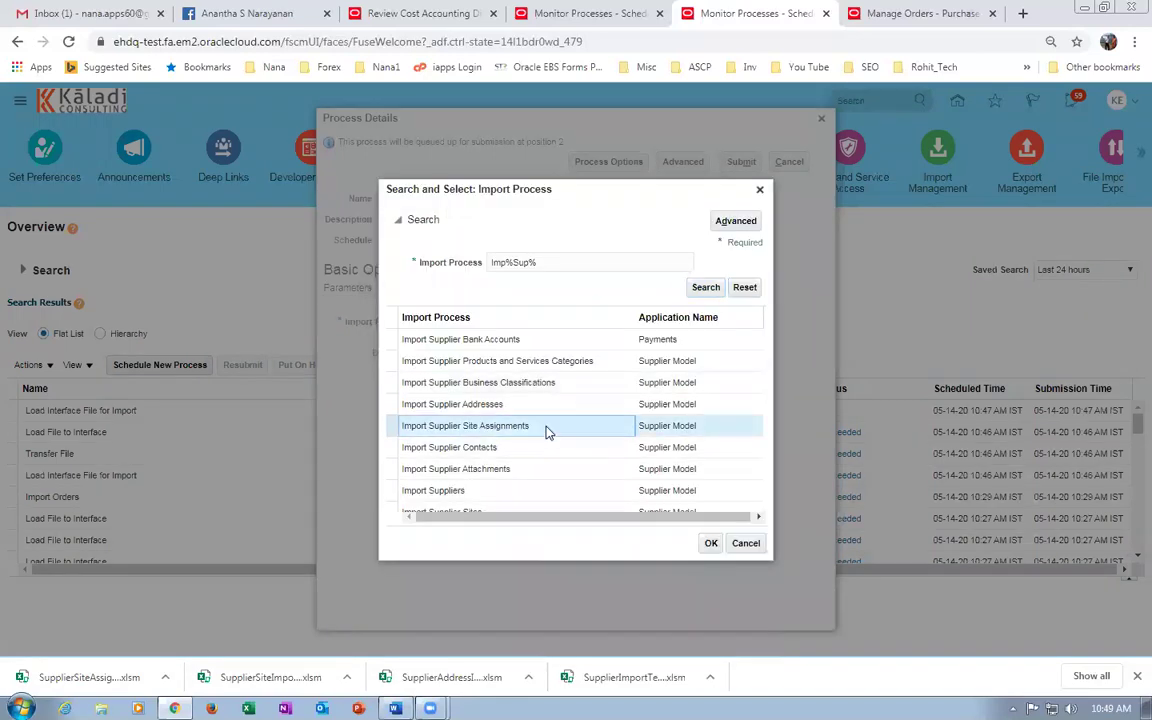
{"action": "left_click", "coordinate": [711, 543]}
Upload PozSiteAssignmentsInt.zip as the data file, submit, and refresh the process list.
{"action": "left_click", "coordinate": [569, 354]}
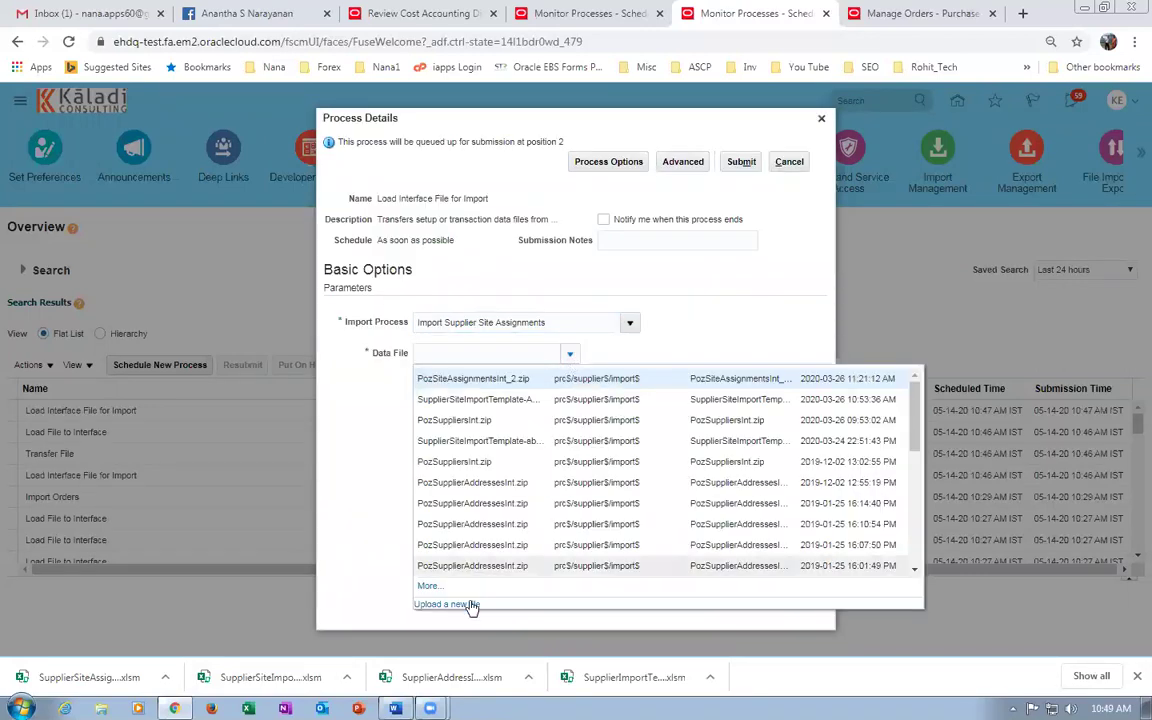
{"action": "left_click", "coordinate": [462, 606]}
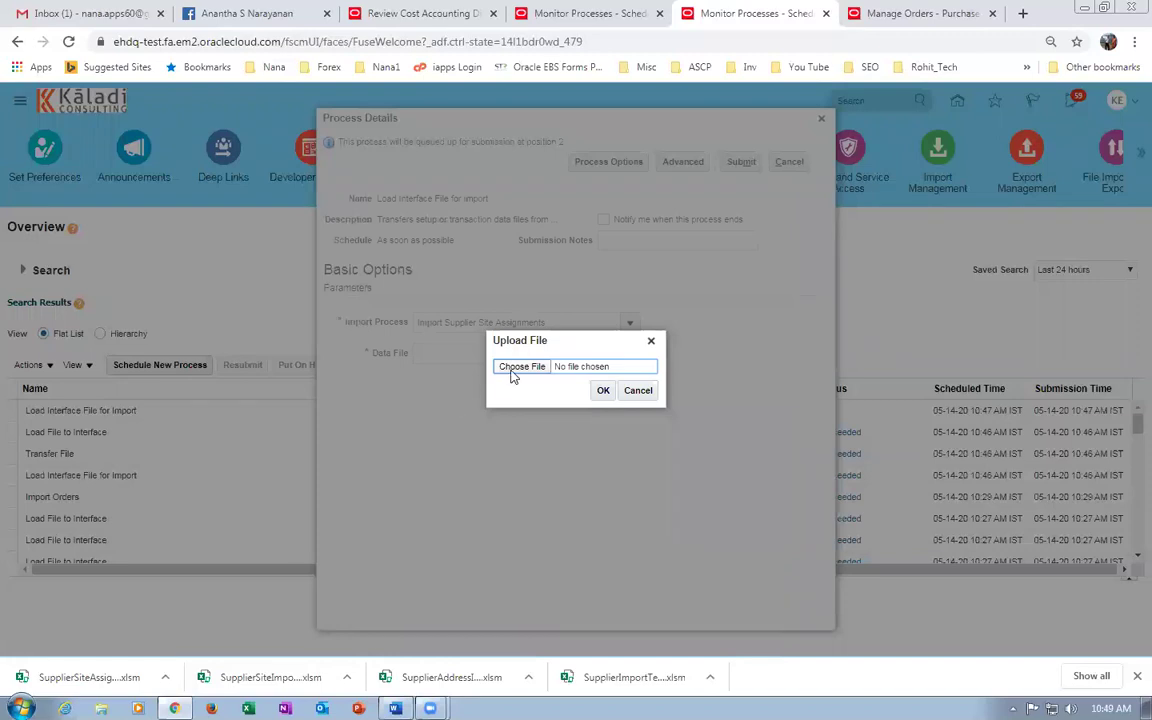
{"action": "left_click", "coordinate": [514, 367]}
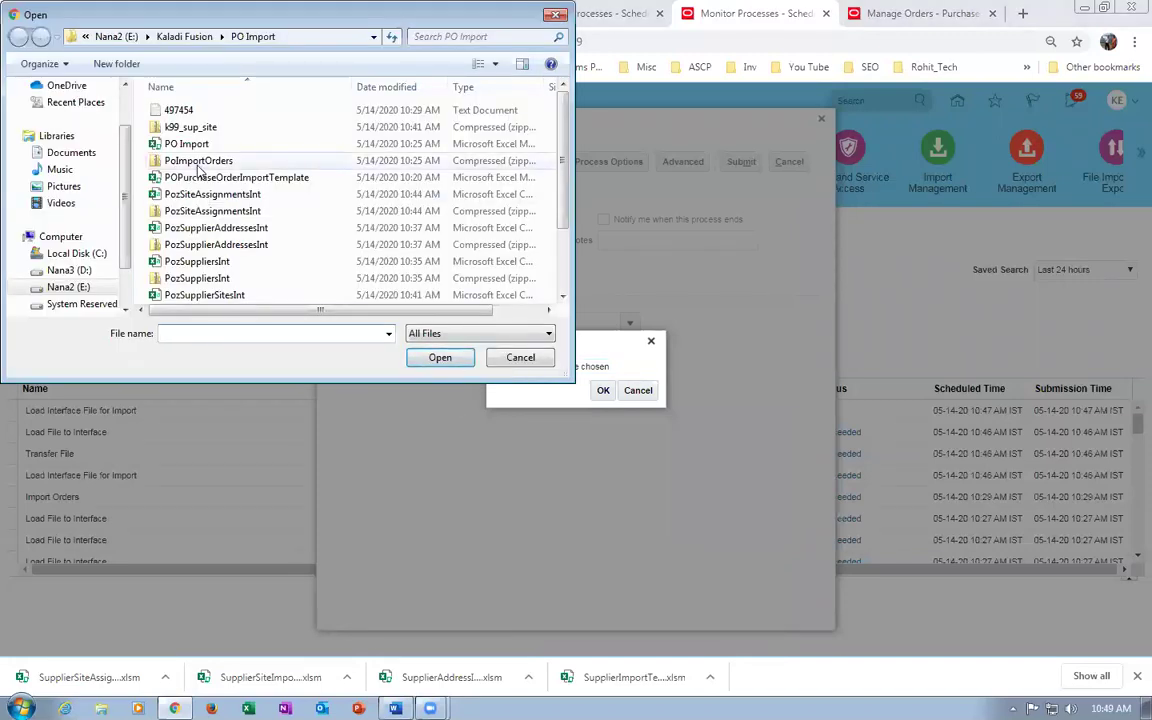
{"action": "left_click", "coordinate": [199, 215]}
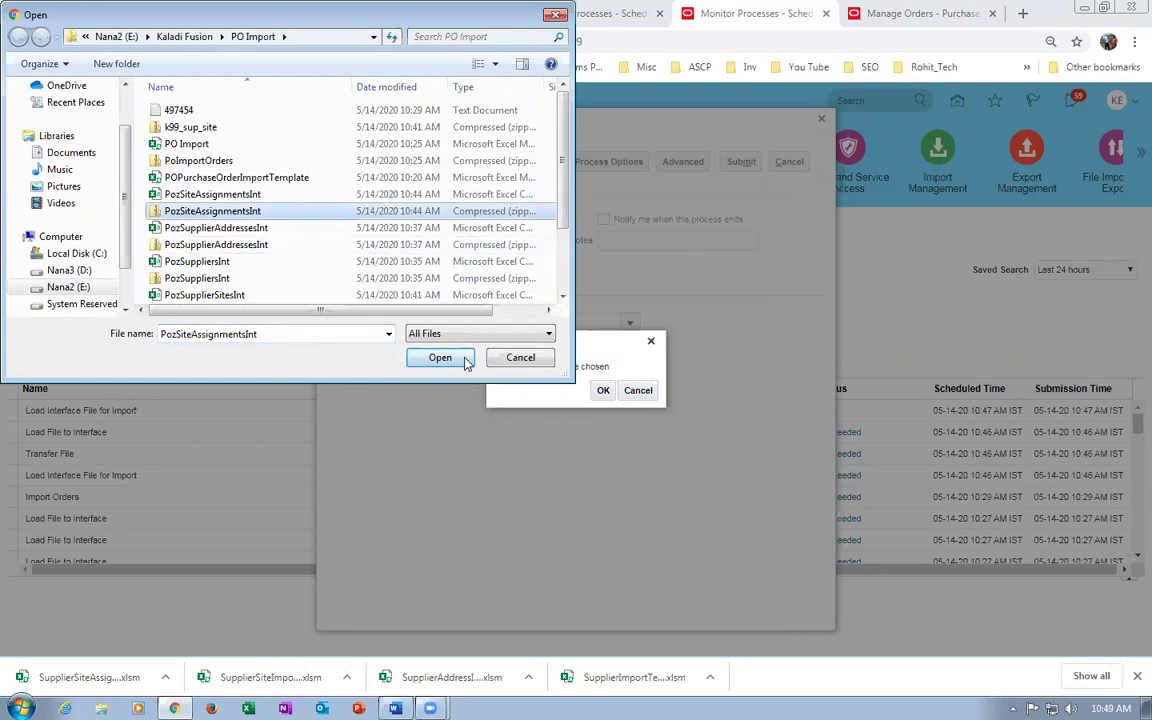
{"action": "left_click", "coordinate": [440, 357]}
{"action": "left_click", "coordinate": [603, 390]}
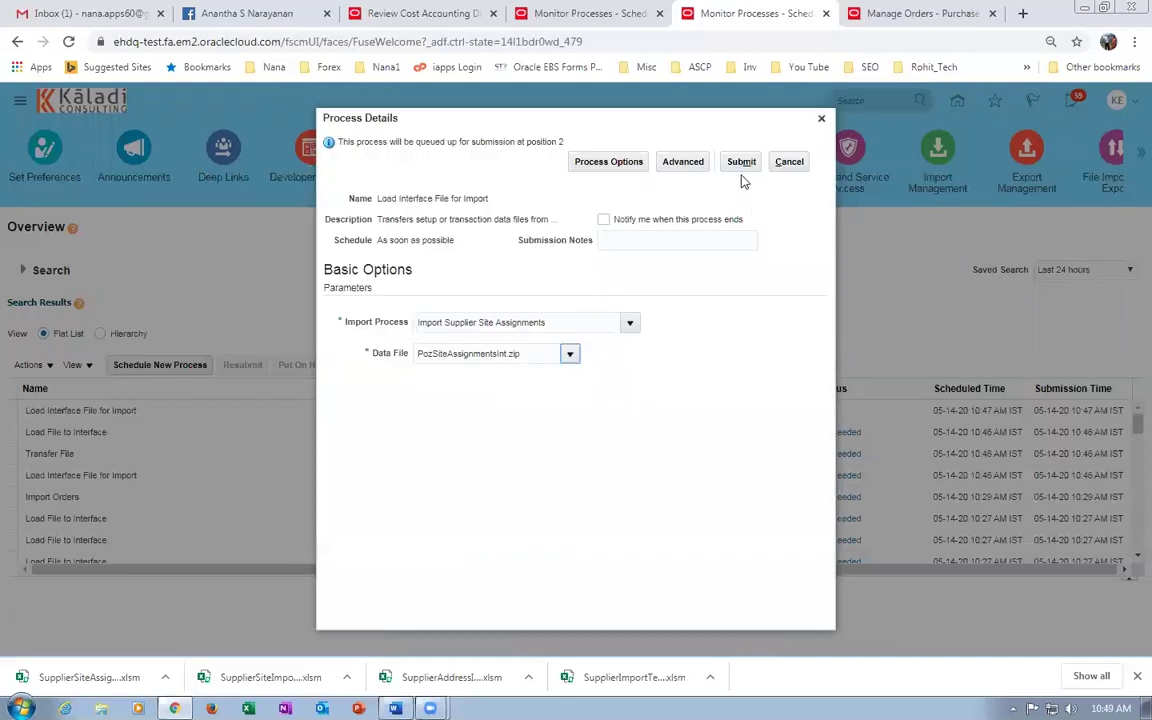
{"action": "left_click", "coordinate": [741, 161]}
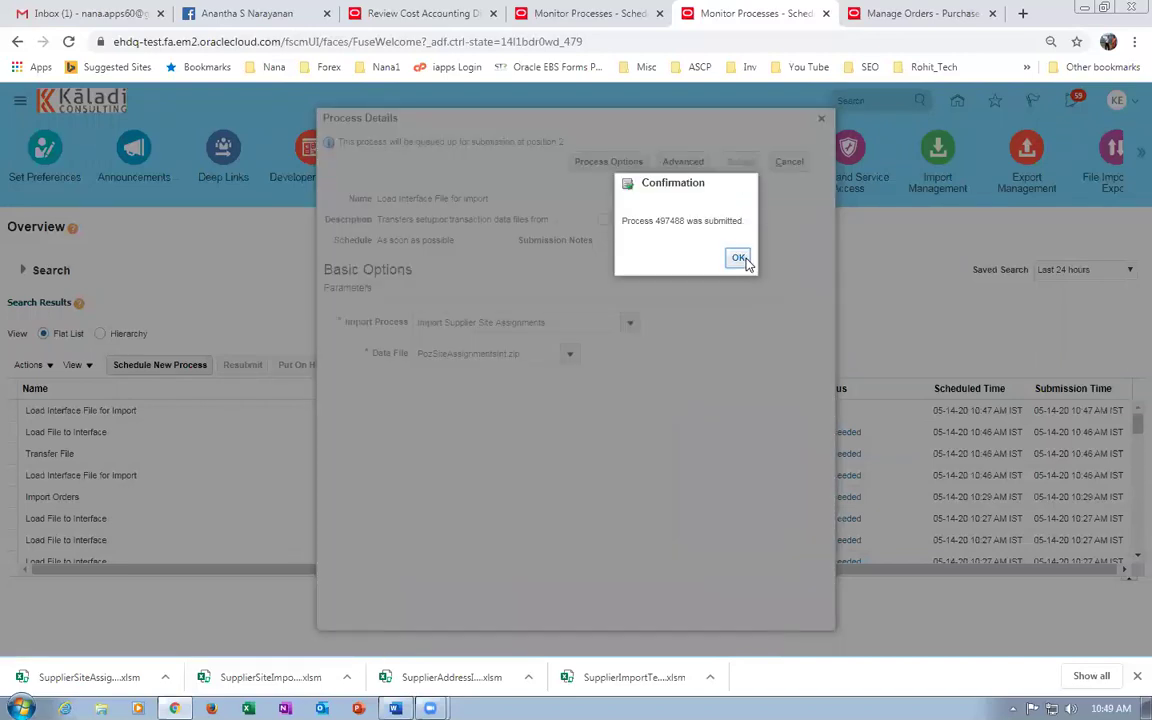
{"action": "left_click", "coordinate": [741, 261]}
{"action": "left_click", "coordinate": [565, 366]}
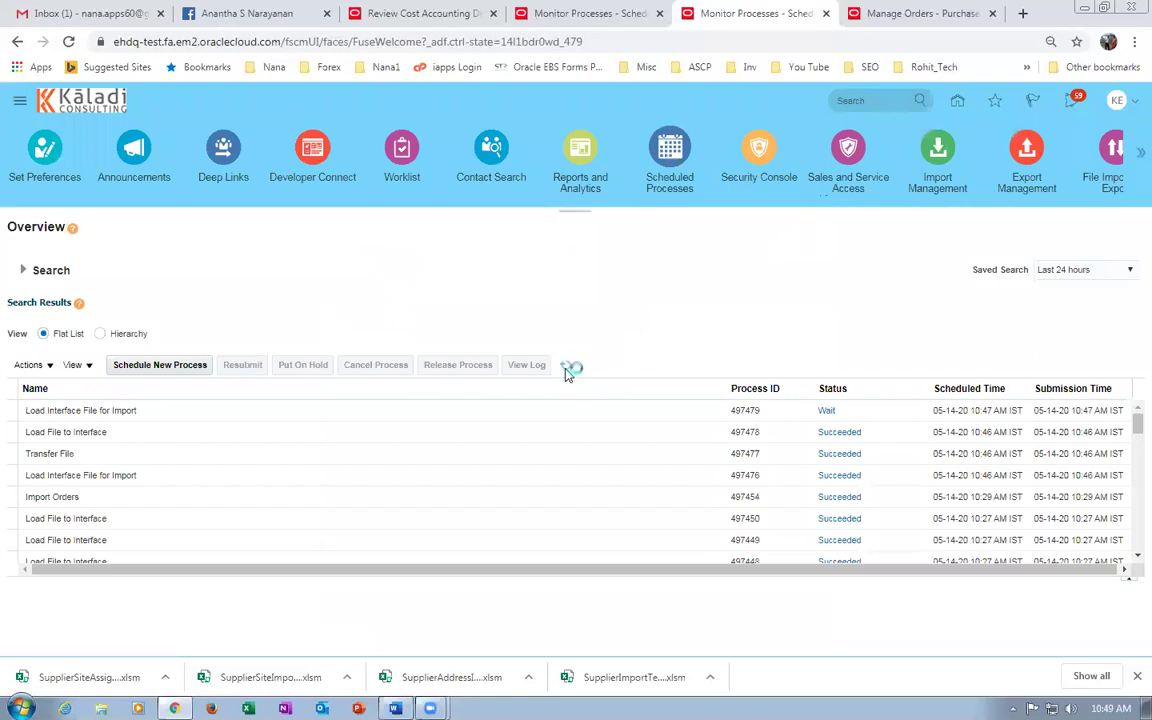
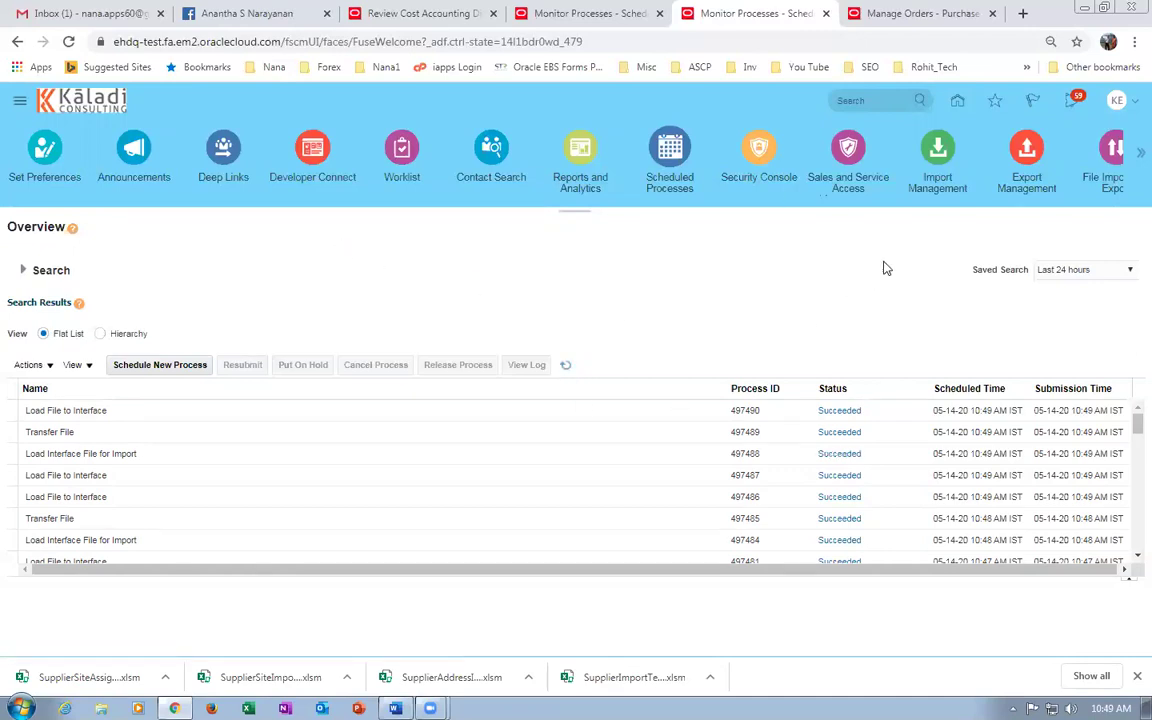
Go from Home to Procurement > Suppliers and open the Import Suppliers task.
{"action": "left_click", "coordinate": [957, 102]}
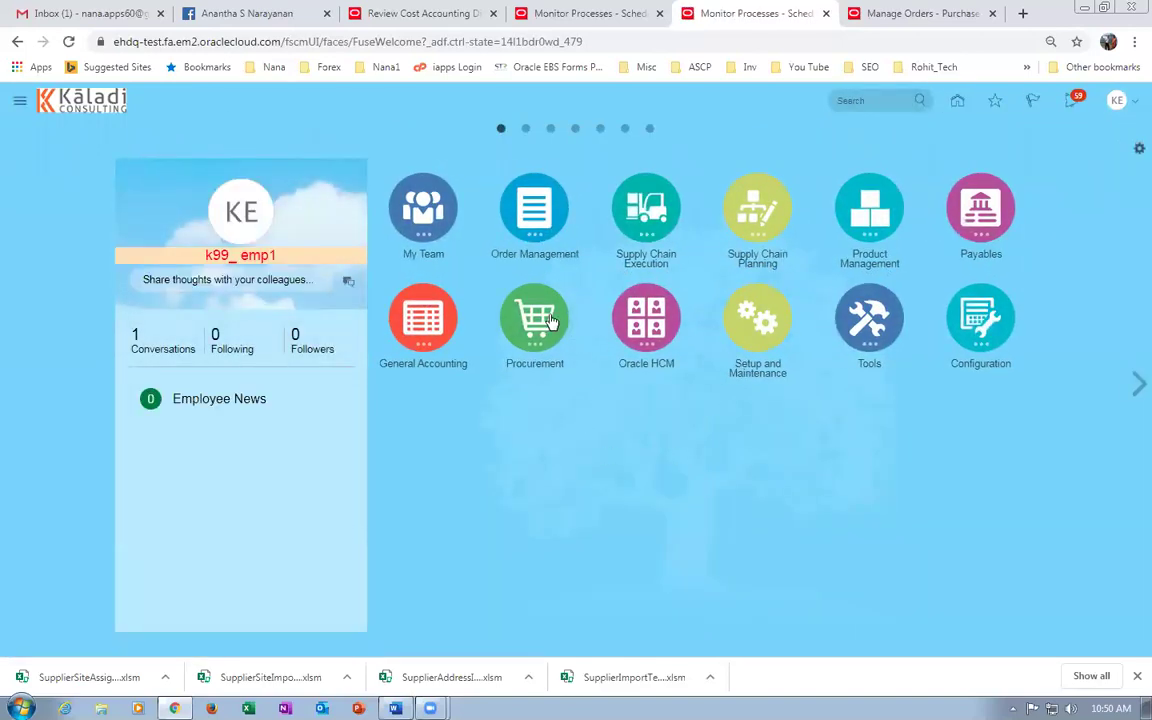
{"action": "left_click", "coordinate": [512, 308]}
{"action": "left_click", "coordinate": [807, 420]}
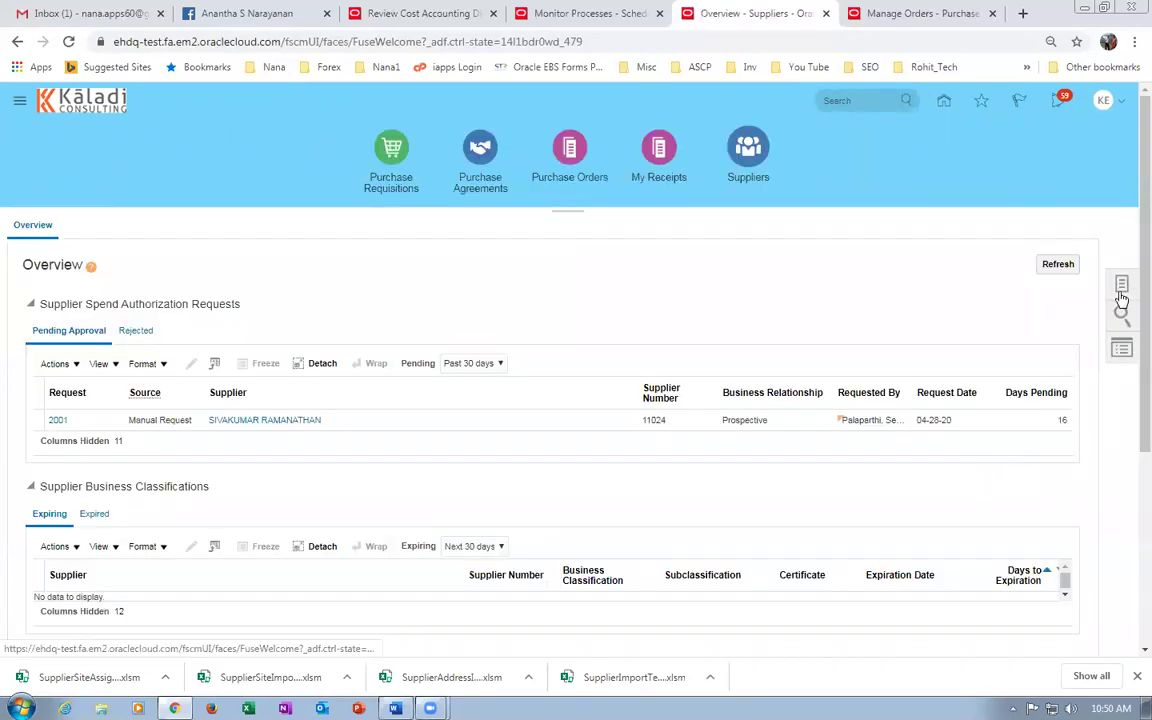
{"action": "left_click", "coordinate": [1121, 290]}
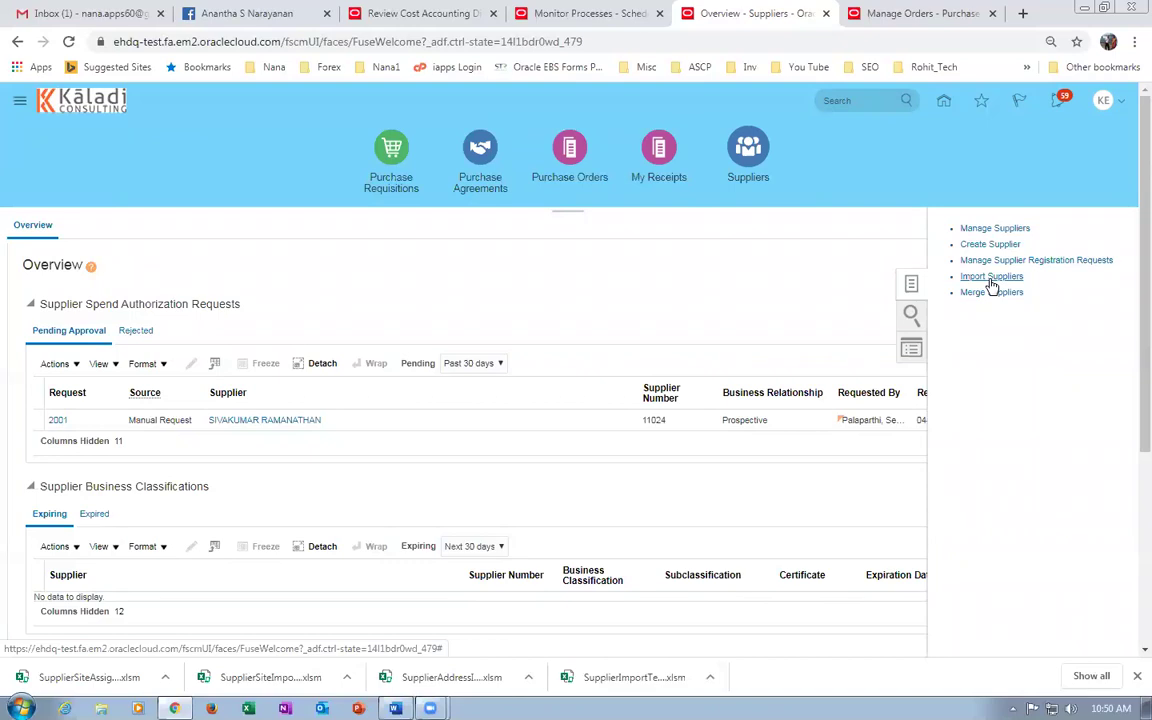
{"action": "left_click", "coordinate": [990, 279]}
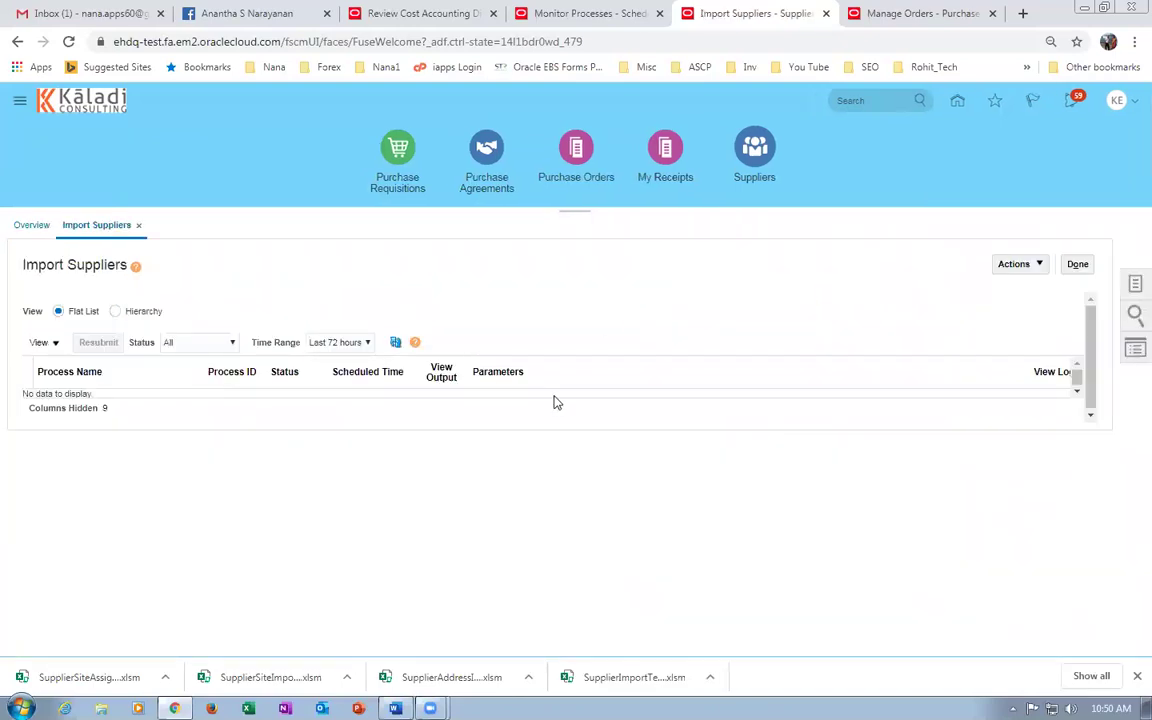
Submit an Import Suppliers process with Import Options set to New.
{"action": "left_click", "coordinate": [1134, 287]}
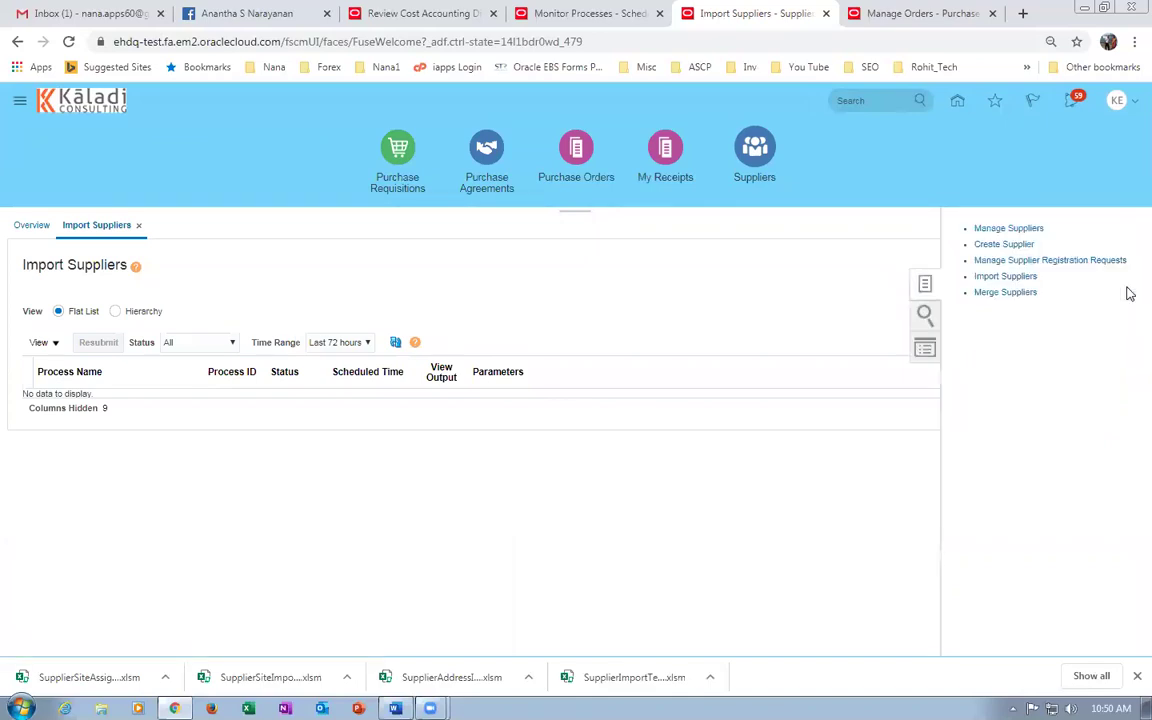
{"action": "left_click", "coordinate": [1007, 280]}
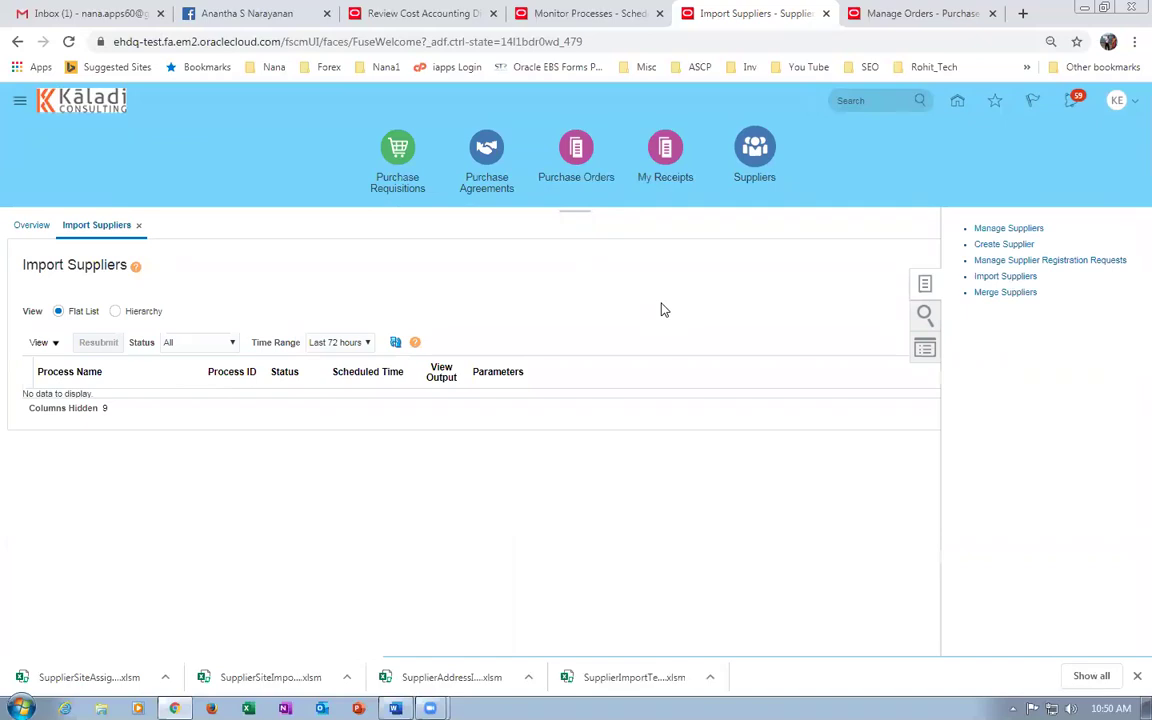
{"action": "left_click", "coordinate": [1018, 264]}
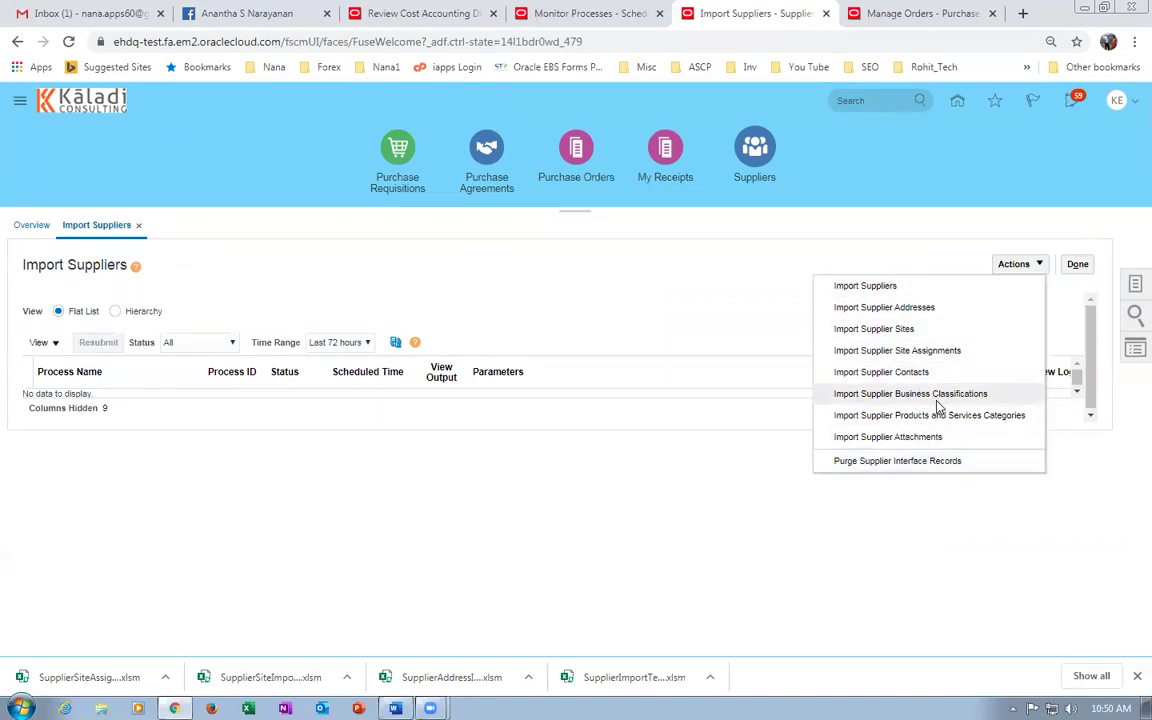
{"action": "left_click", "coordinate": [896, 287]}
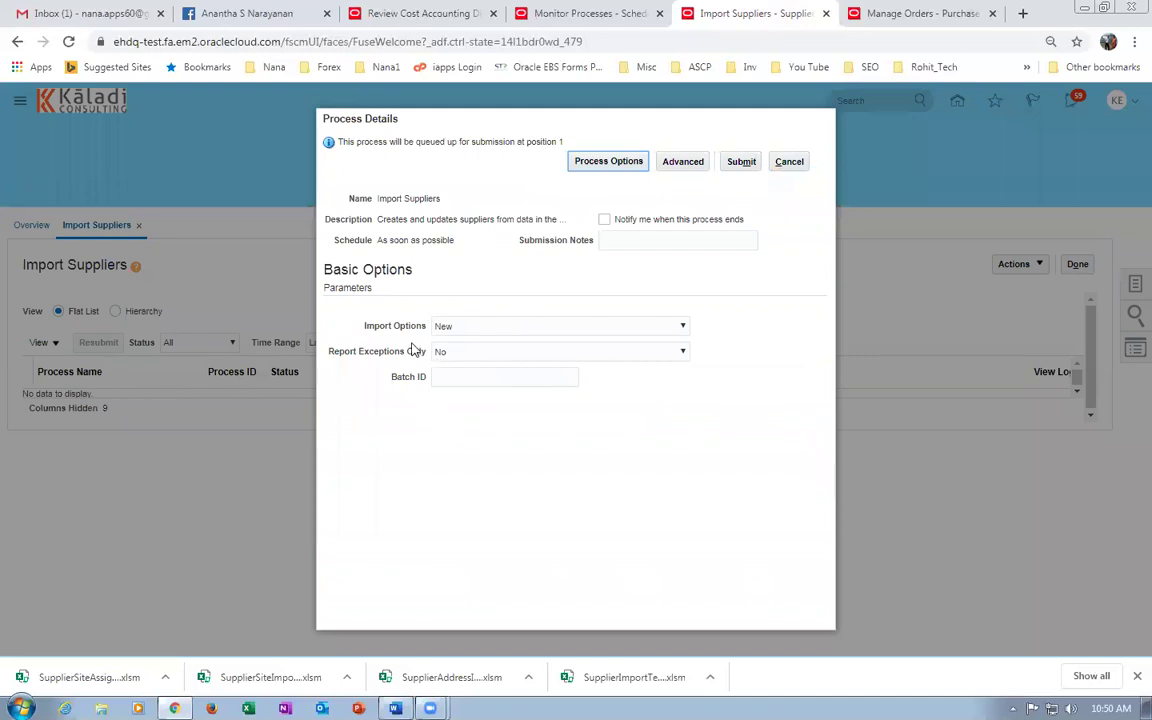
{"action": "left_click", "coordinate": [741, 162]}
{"action": "left_click", "coordinate": [736, 258]}
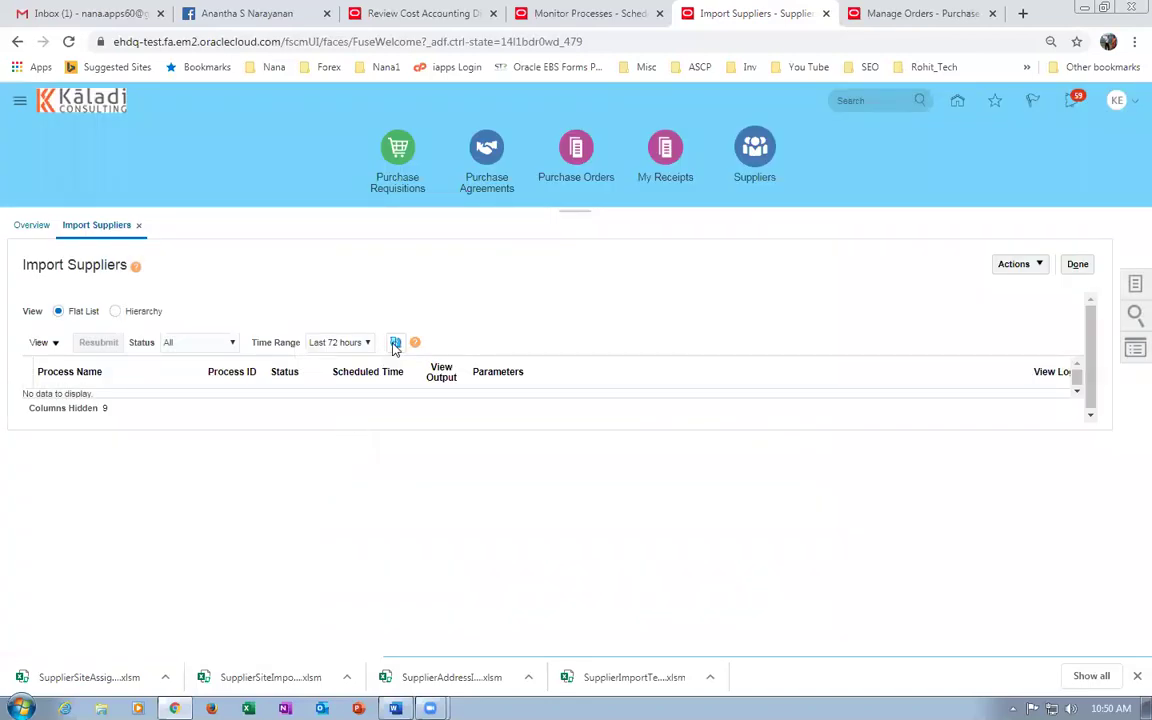
Refresh the process list until Import Suppliers process 497494 shows Succeeded.
{"action": "left_click", "coordinate": [396, 344]}
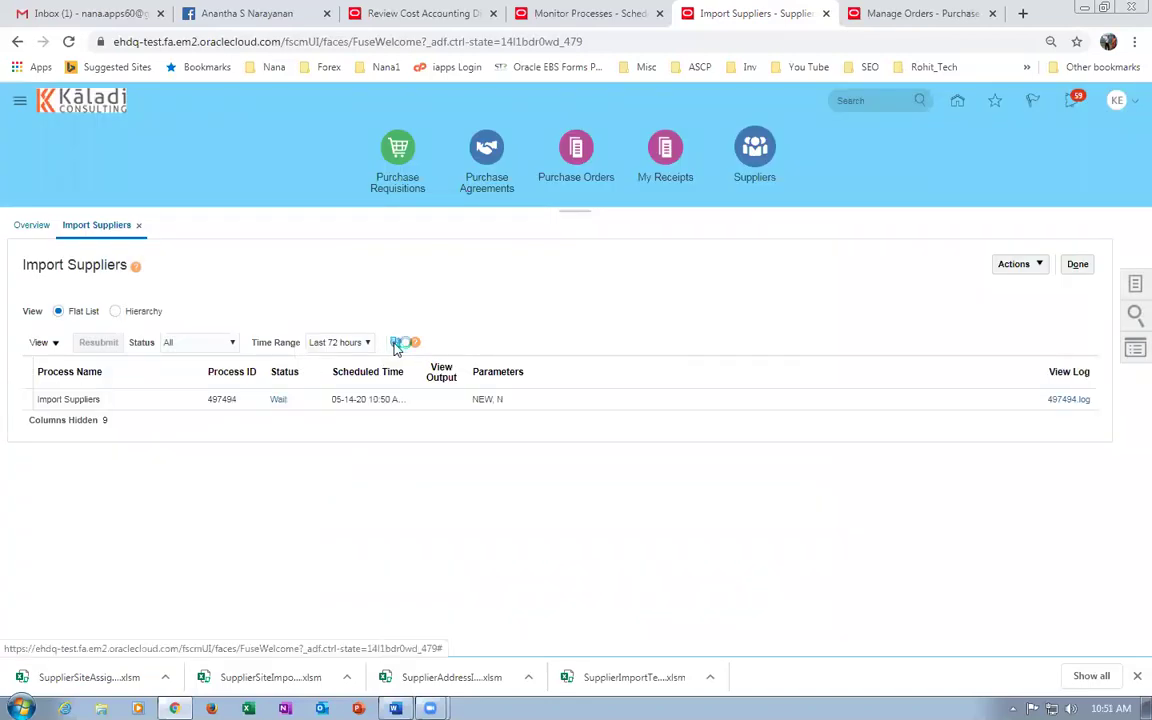
{"action": "left_click", "coordinate": [396, 344]}
{"action": "left_click", "coordinate": [396, 345]}
{"action": "left_click", "coordinate": [396, 344]}
{"action": "left_click", "coordinate": [396, 344]}
{"action": "left_click", "coordinate": [396, 344]}
{"action": "left_click", "coordinate": [396, 344]}
{"action": "left_click", "coordinate": [396, 344]}
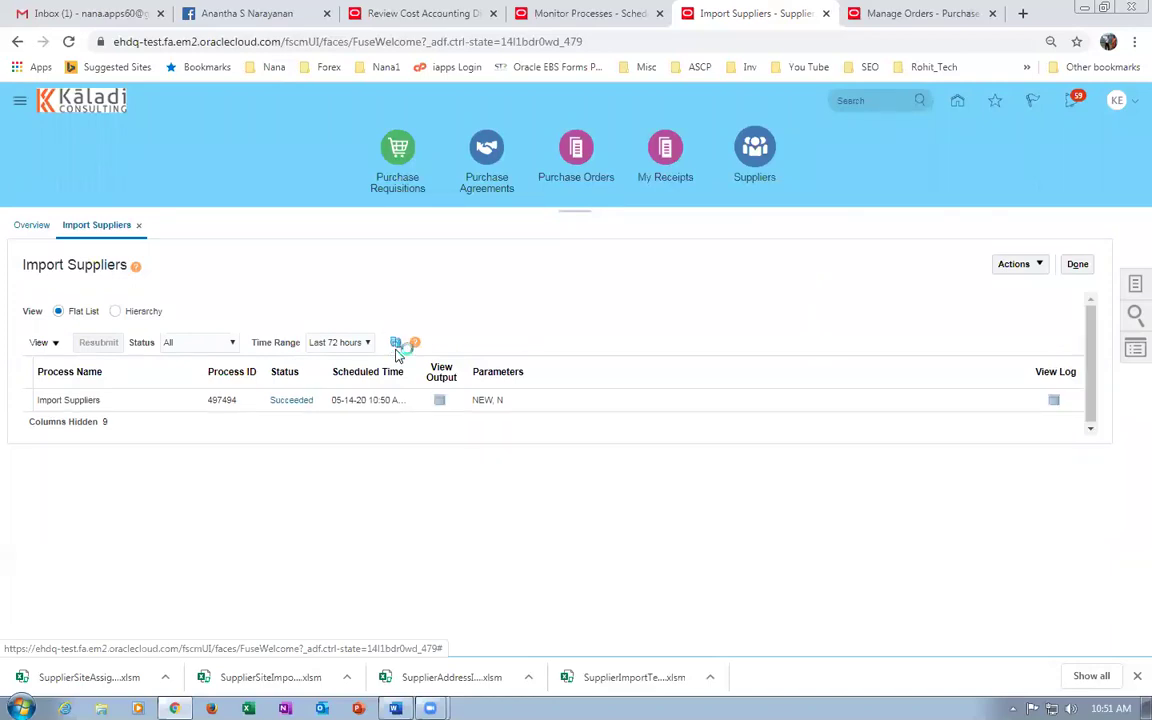
{"action": "left_click", "coordinate": [1077, 264]}
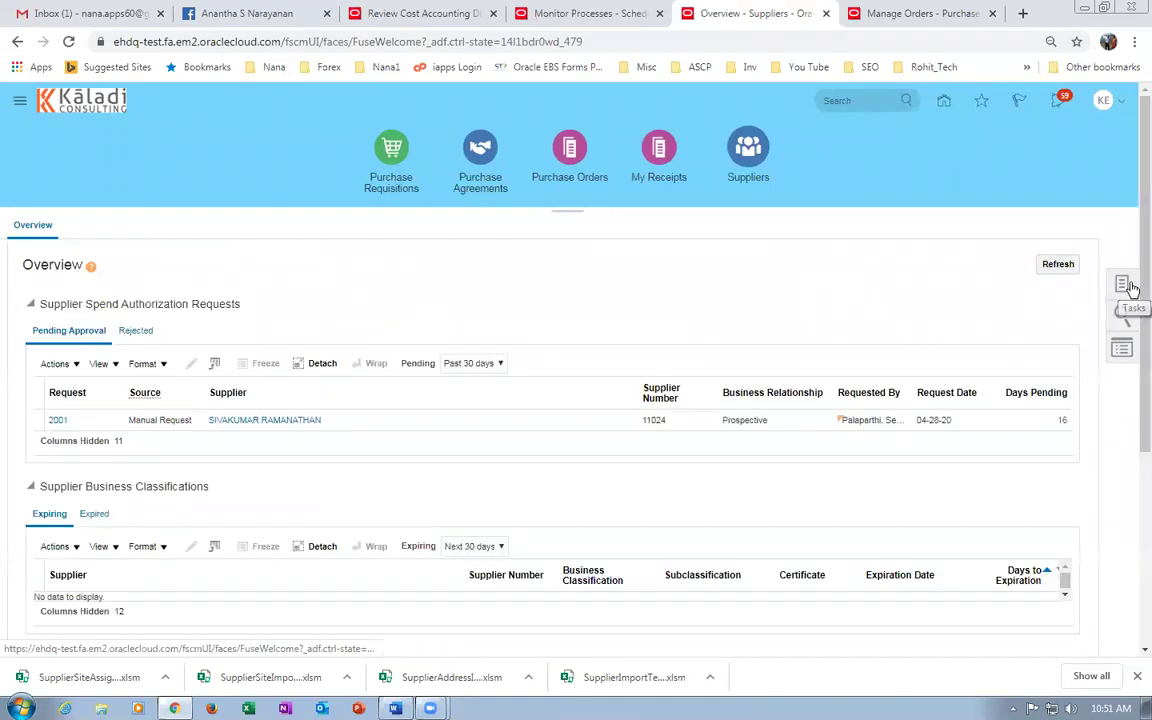
Search Manage Suppliers for k99_imp and review the k99_imp_sup_1 supplier record.
{"action": "left_click", "coordinate": [1122, 286]}
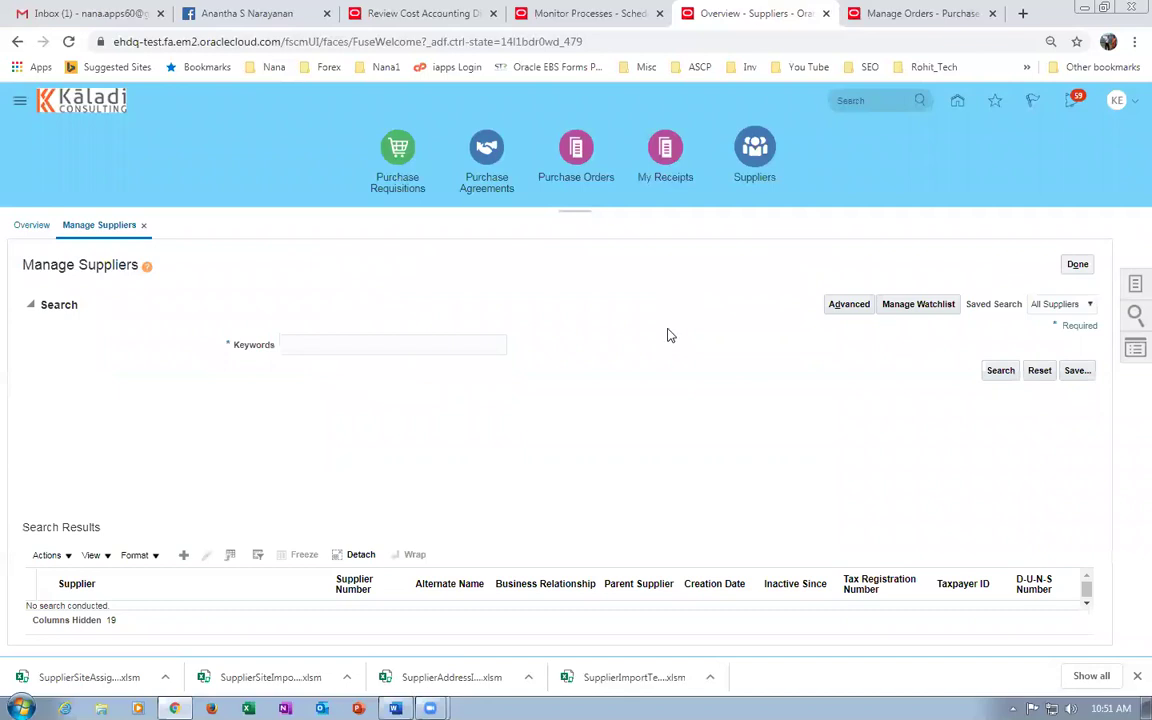
{"action": "left_click", "coordinate": [449, 340]}
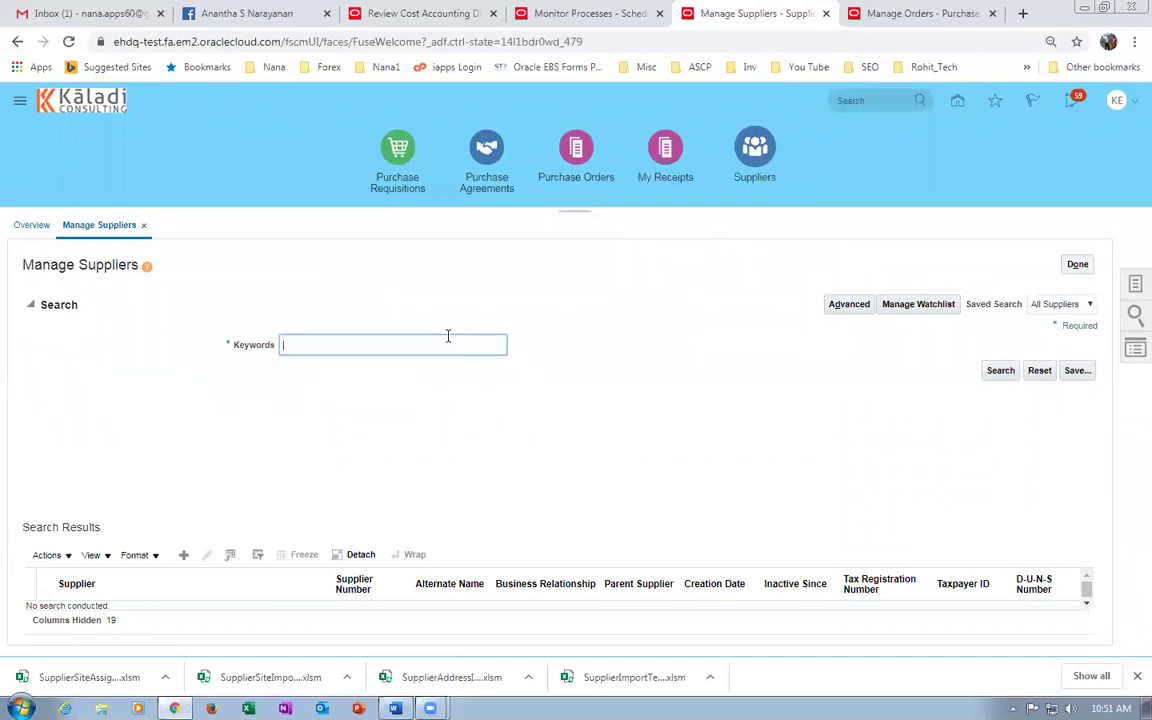
{"action": "type", "text": "k99-imp"}
{"action": "left_click", "coordinate": [1002, 373]}
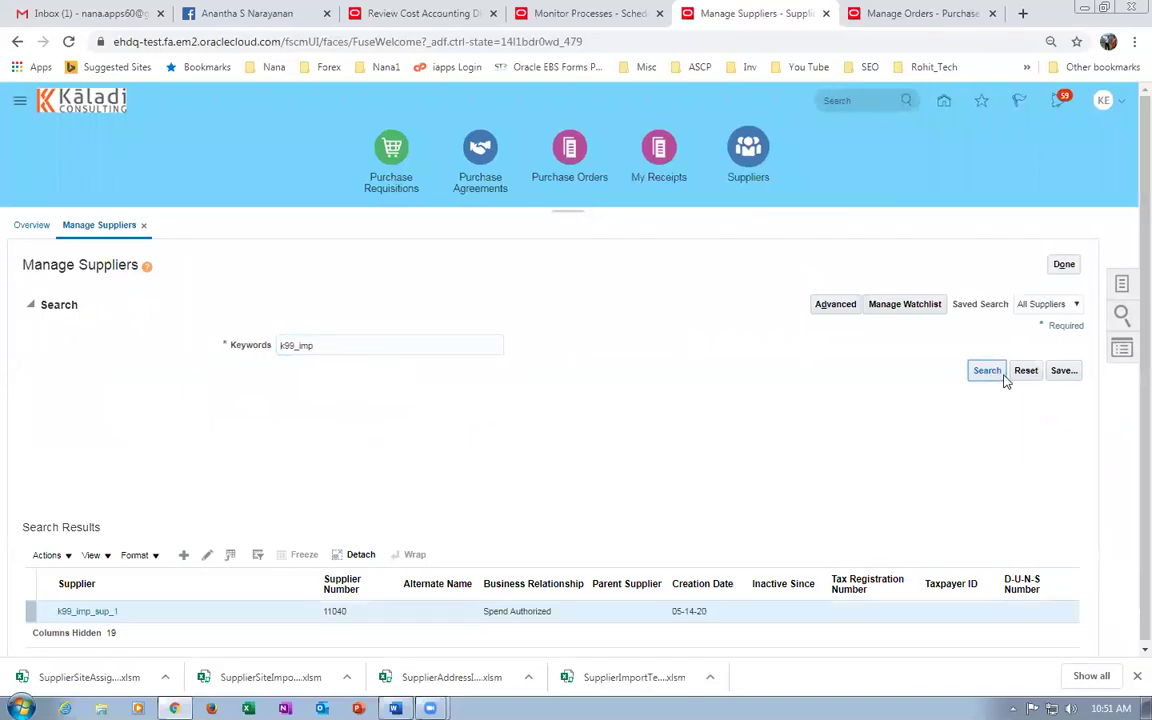
{"action": "left_click", "coordinate": [70, 611]}
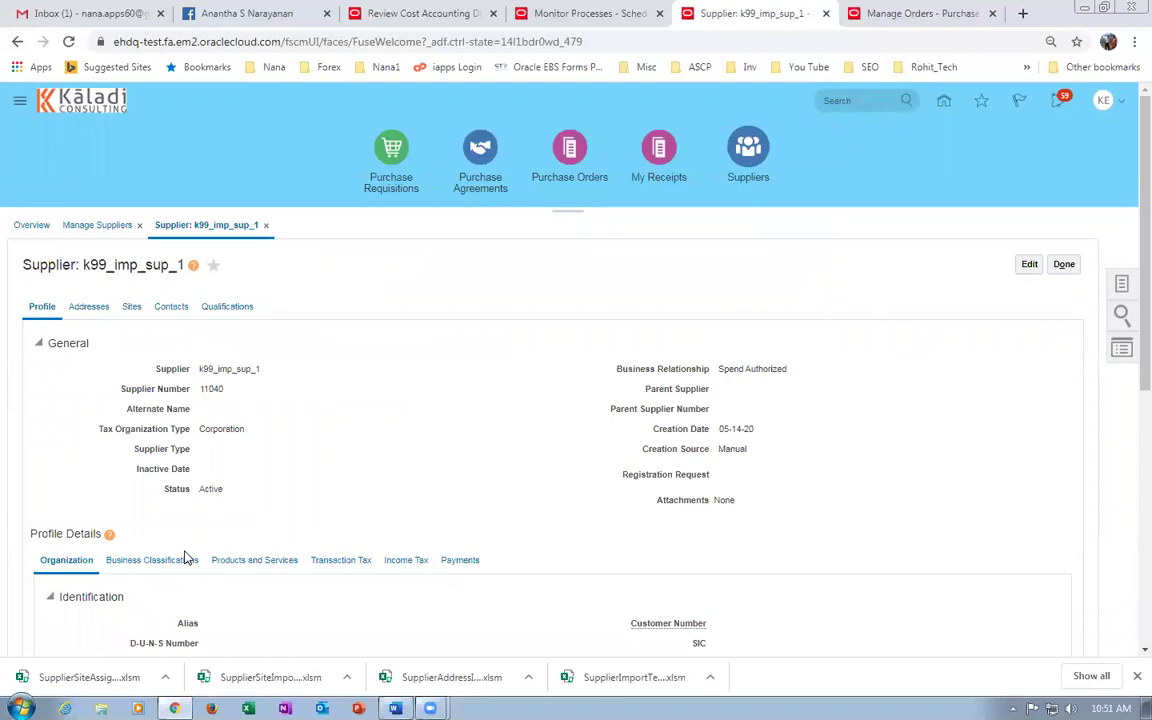
{"action": "scroll", "coordinate": [273, 507], "scroll_direction": "down", "scroll_amount": 2}
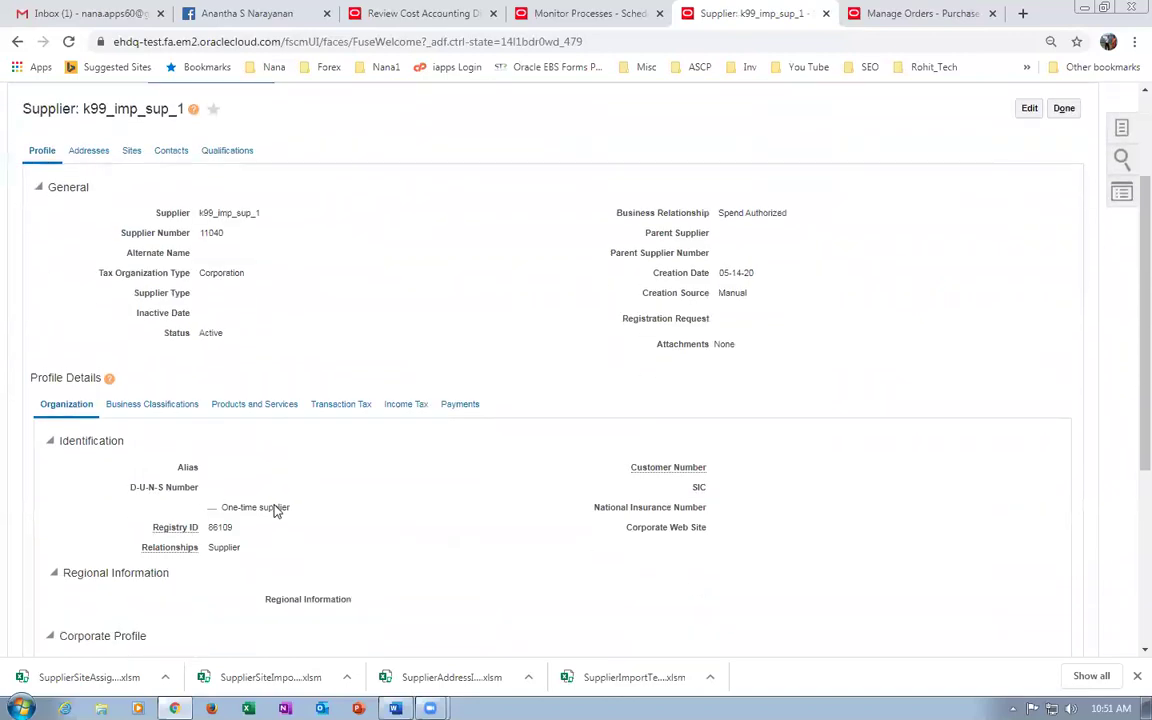
{"action": "scroll", "coordinate": [275, 507], "scroll_direction": "up", "scroll_amount": 2}
{"action": "left_click", "coordinate": [1064, 264]}
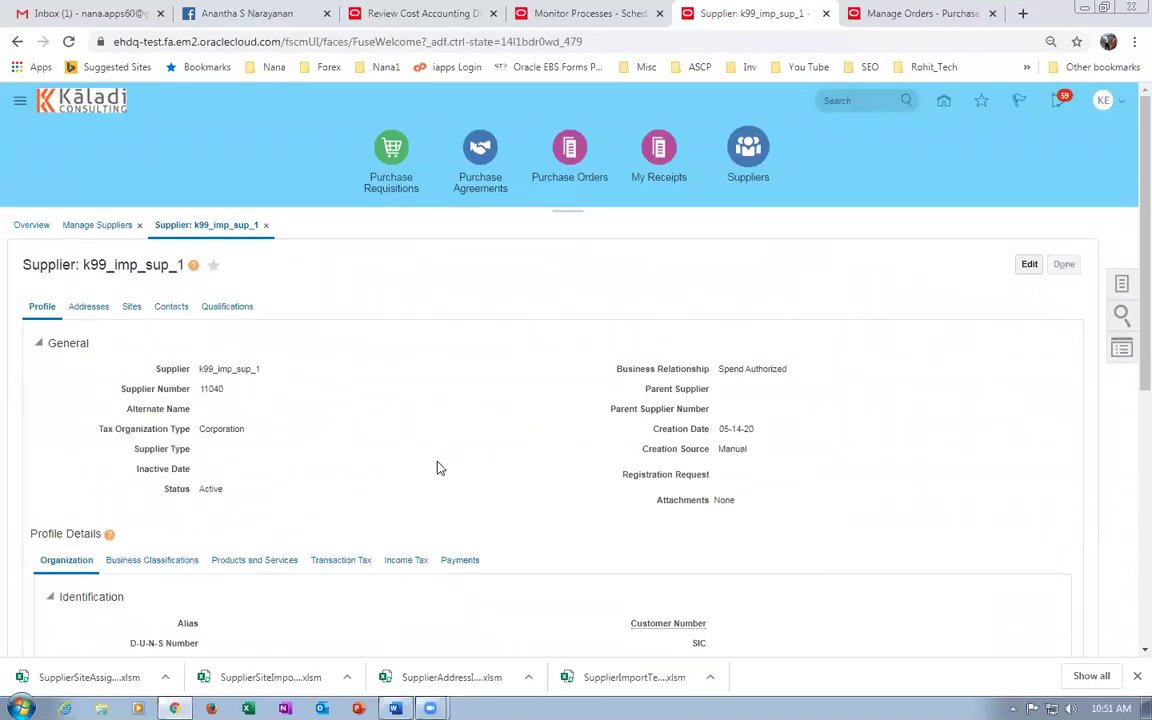
Search for k99_imp_sup_3 and confirm no supplier is found.
{"action": "left_click", "coordinate": [352, 346]}
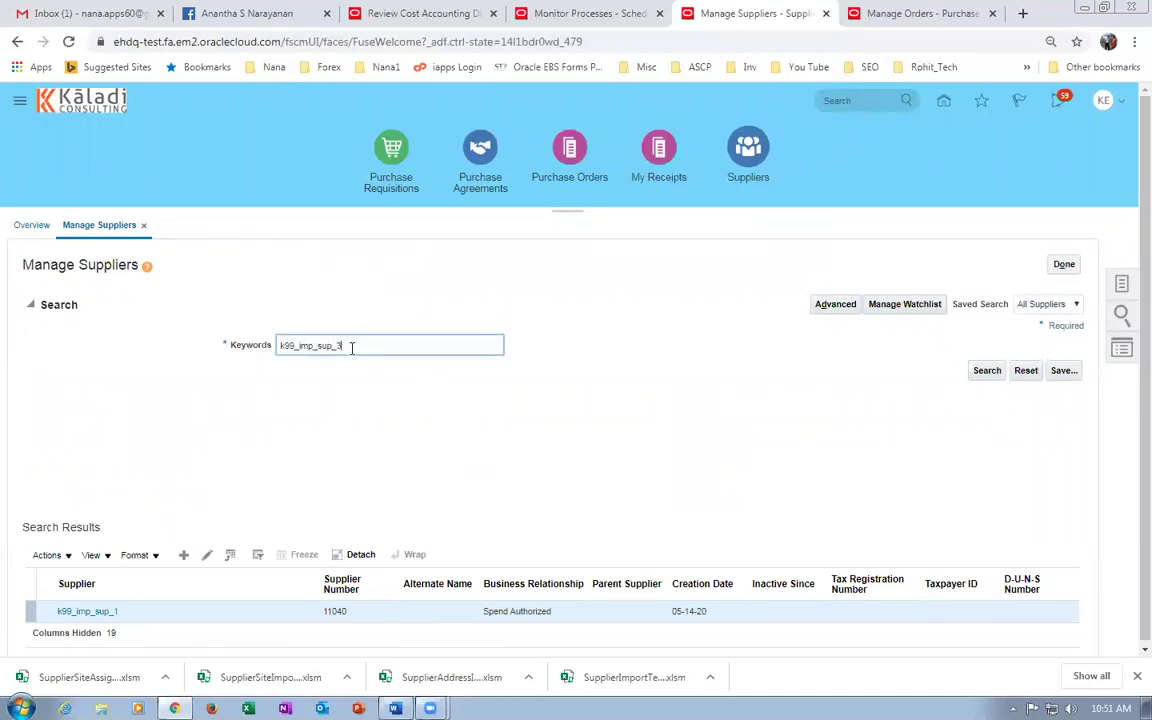
{"action": "type", "text": "_sup_3"}
{"action": "left_click", "coordinate": [987, 371]}
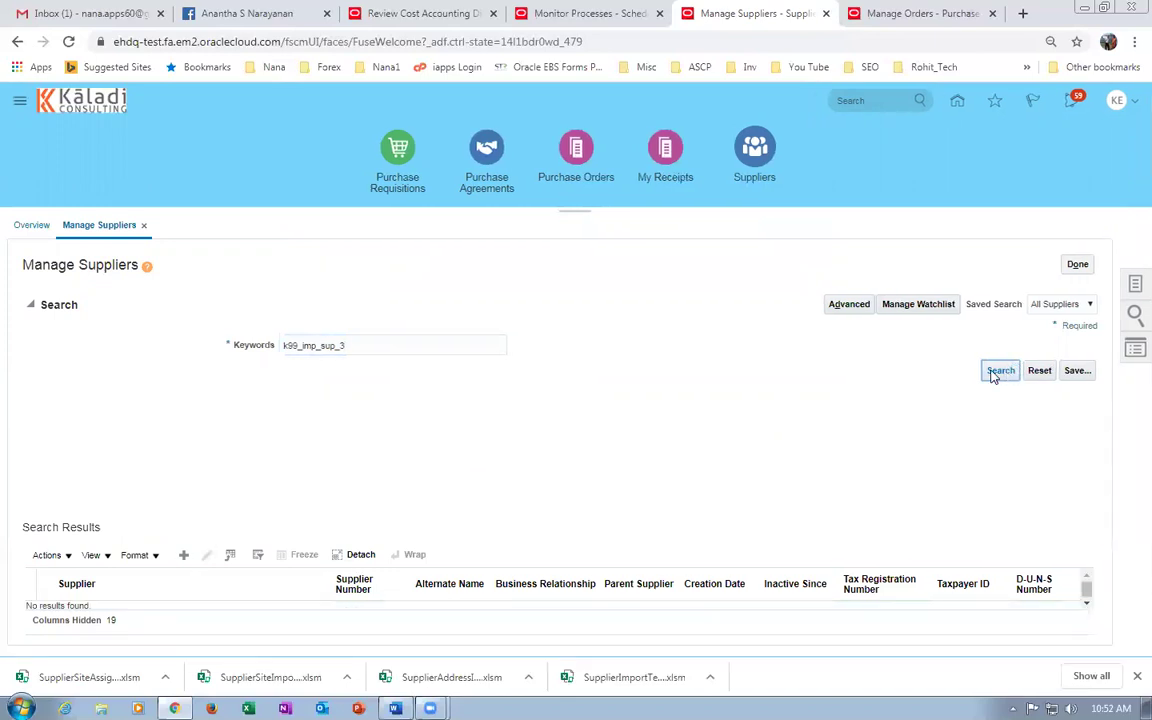
{"action": "left_click", "coordinate": [1077, 264]}
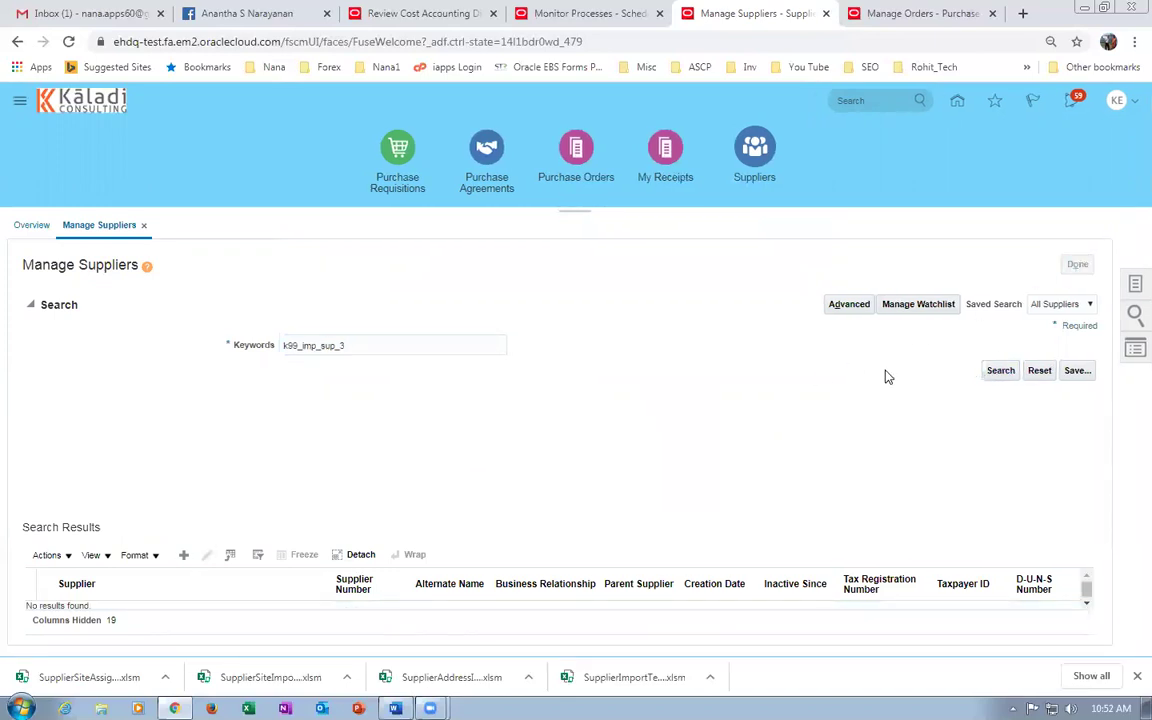
Submit an Import Supplier Addresses process from the Import Suppliers page.
{"action": "left_click", "coordinate": [1120, 280]}
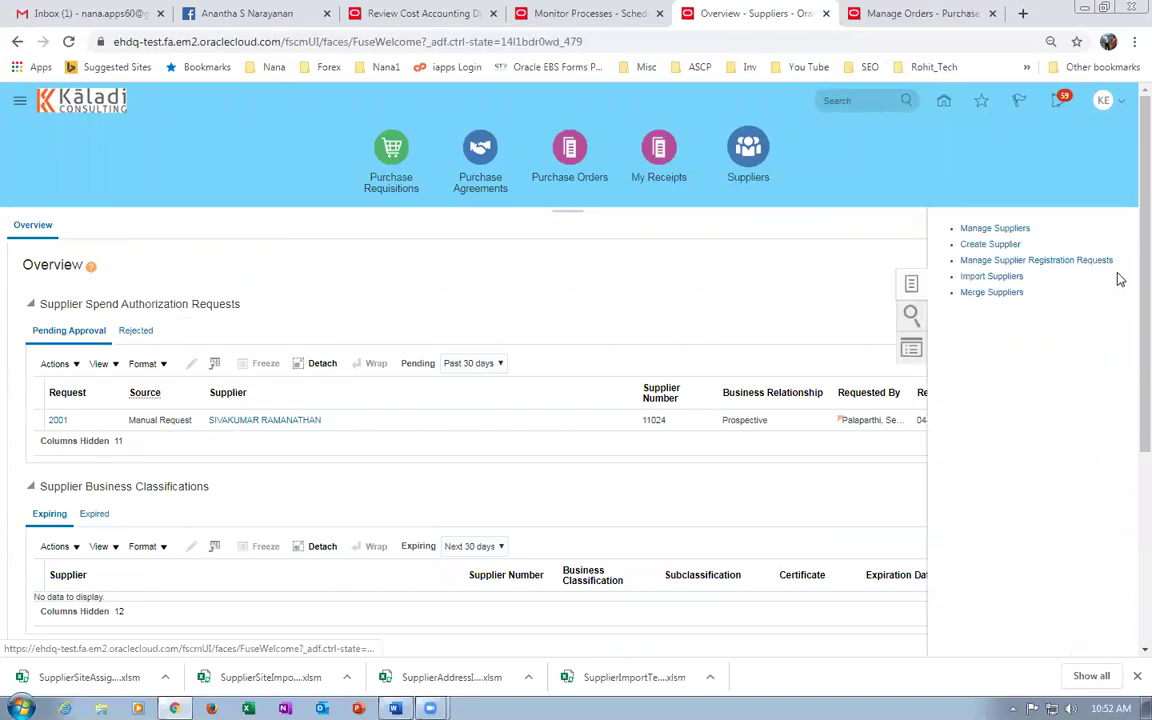
{"action": "left_click", "coordinate": [966, 276]}
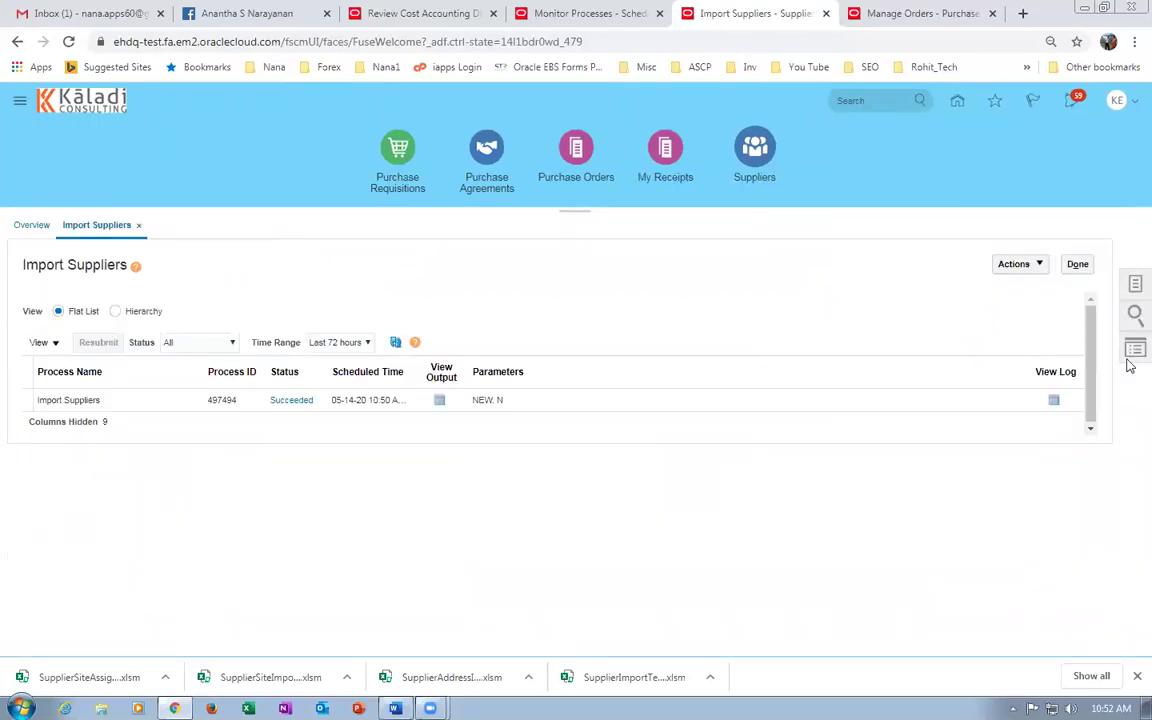
{"action": "left_click", "coordinate": [1020, 266]}
{"action": "left_click", "coordinate": [862, 308]}
{"action": "left_click", "coordinate": [741, 161]}
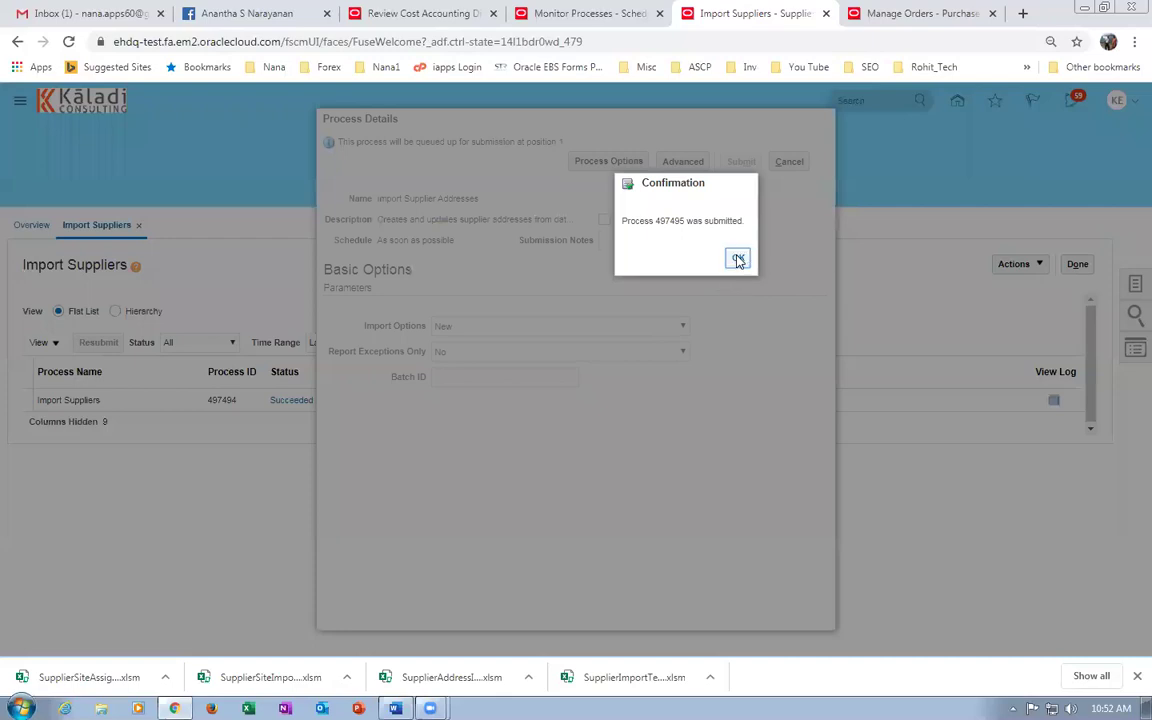
{"action": "left_click", "coordinate": [737, 258]}
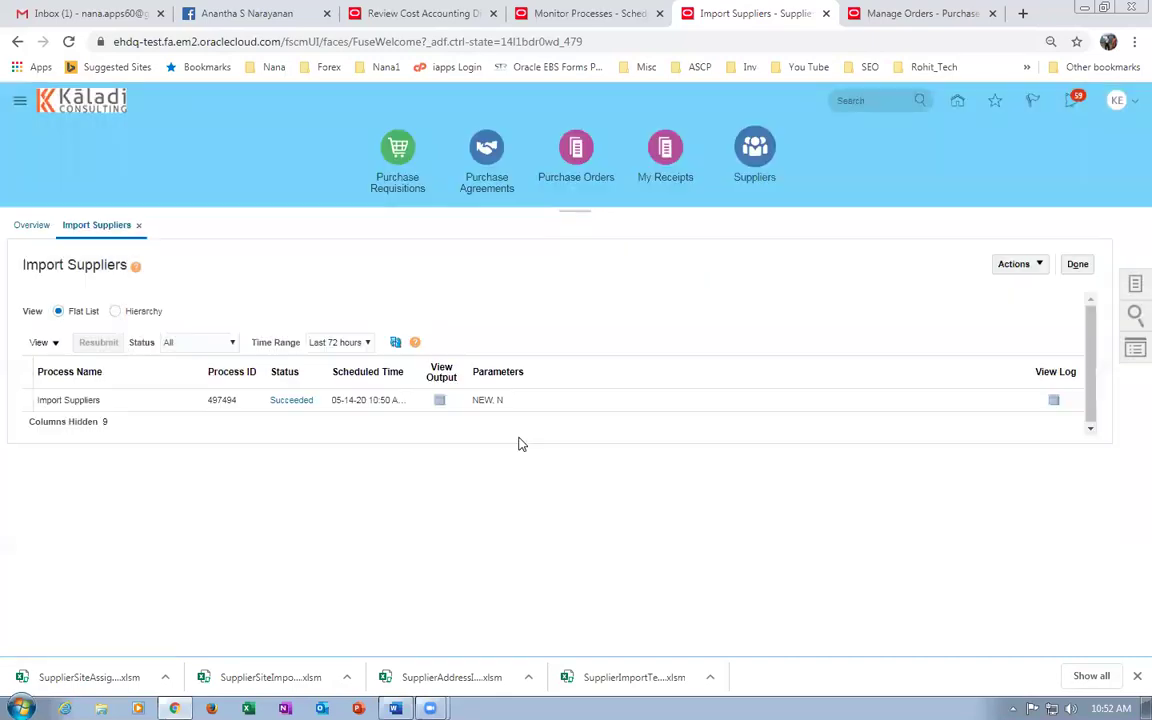
Refresh the process list until address import 497495 shows Succeeded.
{"action": "left_click", "coordinate": [396, 344]}
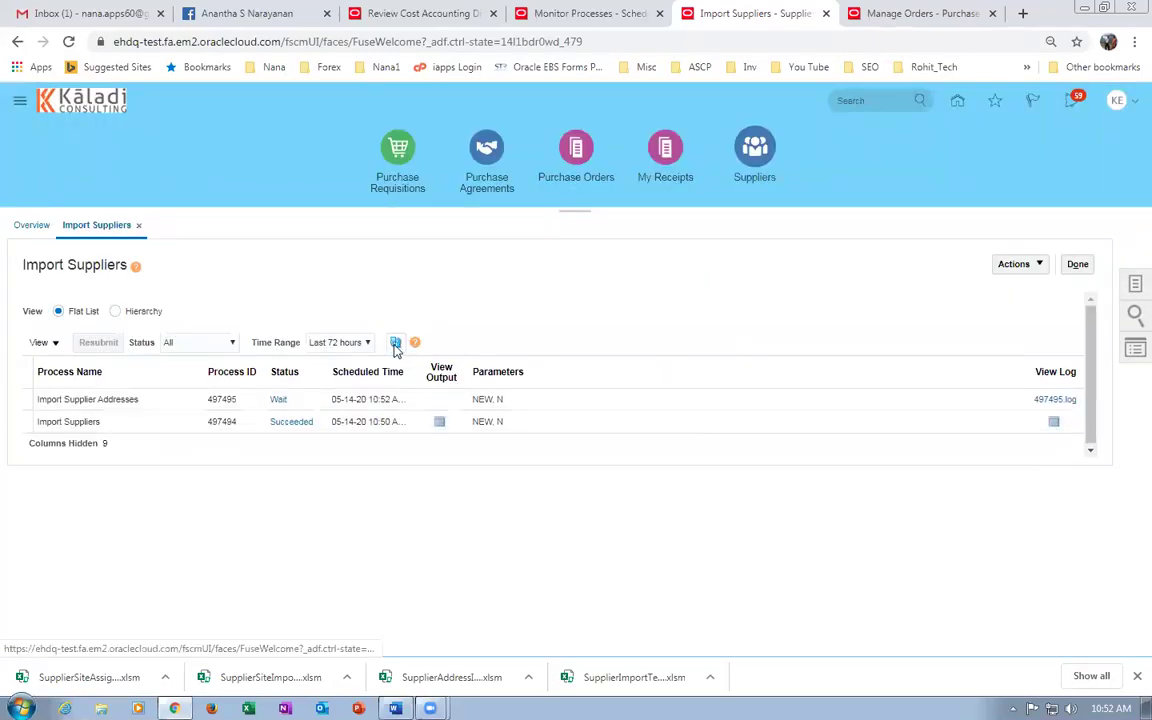
{"action": "left_click", "coordinate": [396, 343]}
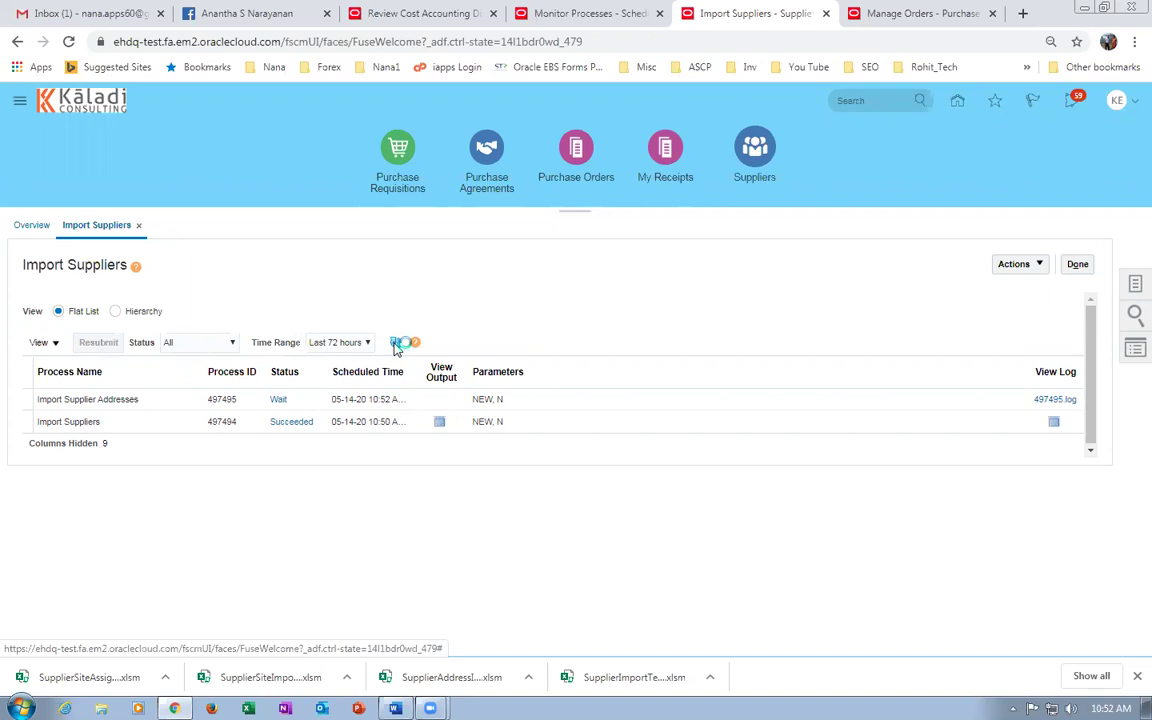
{"action": "left_click", "coordinate": [396, 343]}
{"action": "left_click", "coordinate": [396, 343]}
{"action": "left_click", "coordinate": [396, 343]}
{"action": "left_click", "coordinate": [396, 343]}
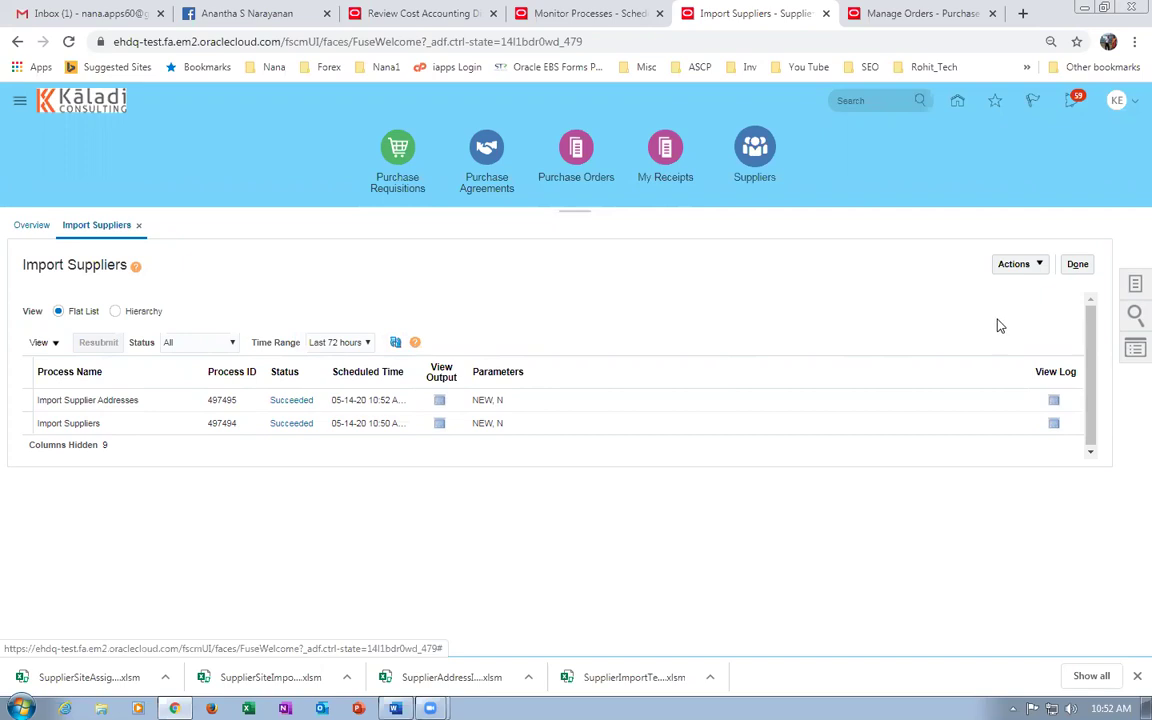
{"action": "left_click", "coordinate": [1022, 267]}
Submit an Import Supplier Sites process.
{"action": "left_click", "coordinate": [874, 329]}
{"action": "left_click", "coordinate": [741, 161]}
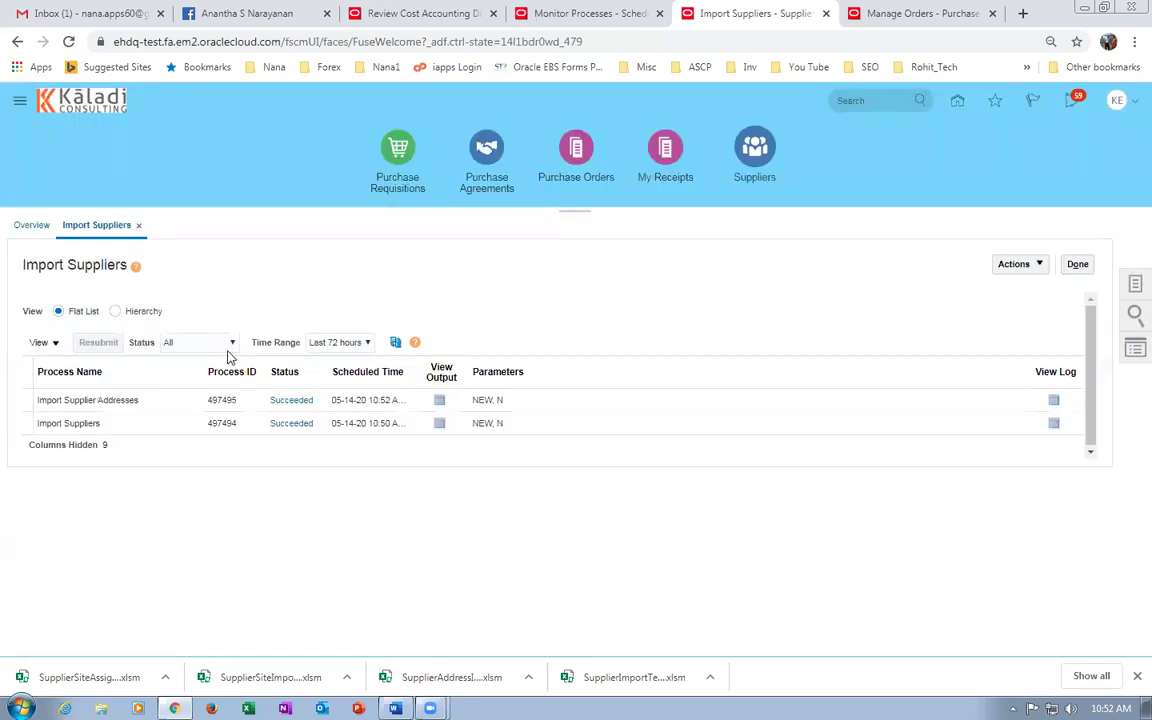
{"action": "left_click", "coordinate": [735, 257]}
Refresh the process list until site import 497496 ends with Error status.
{"action": "left_click", "coordinate": [396, 343]}
{"action": "left_click", "coordinate": [396, 343]}
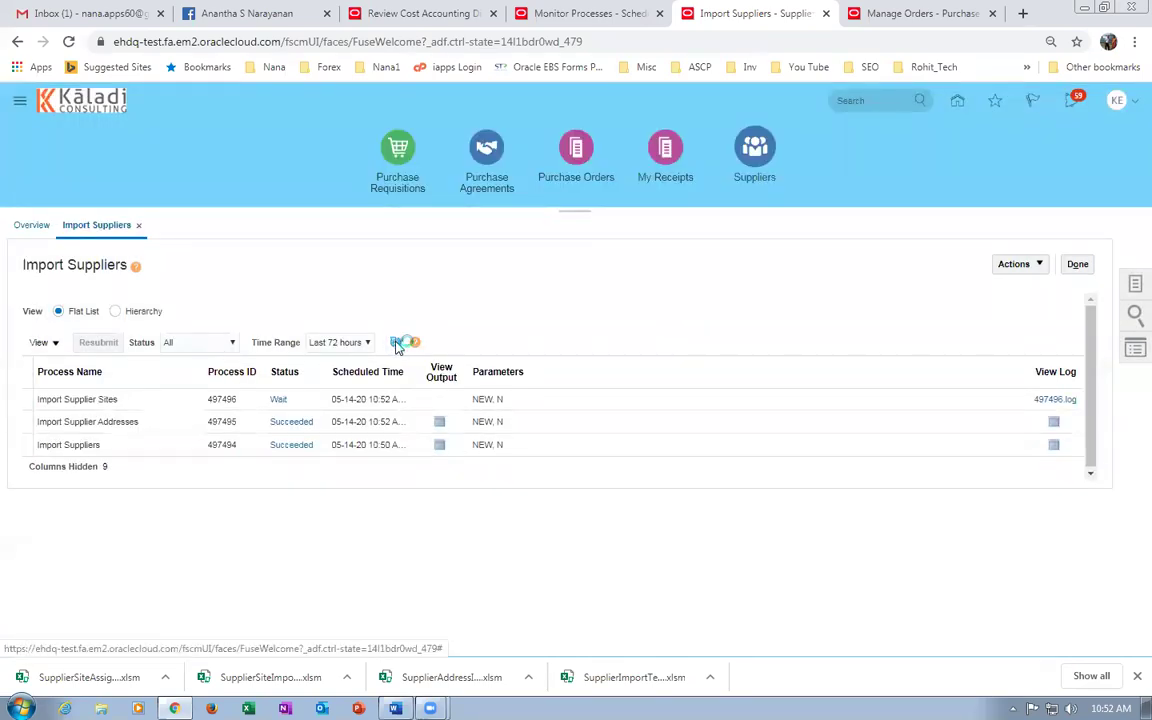
{"action": "left_click", "coordinate": [397, 344]}
{"action": "left_click", "coordinate": [396, 343]}
{"action": "left_click", "coordinate": [396, 343]}
{"action": "left_click", "coordinate": [396, 343]}
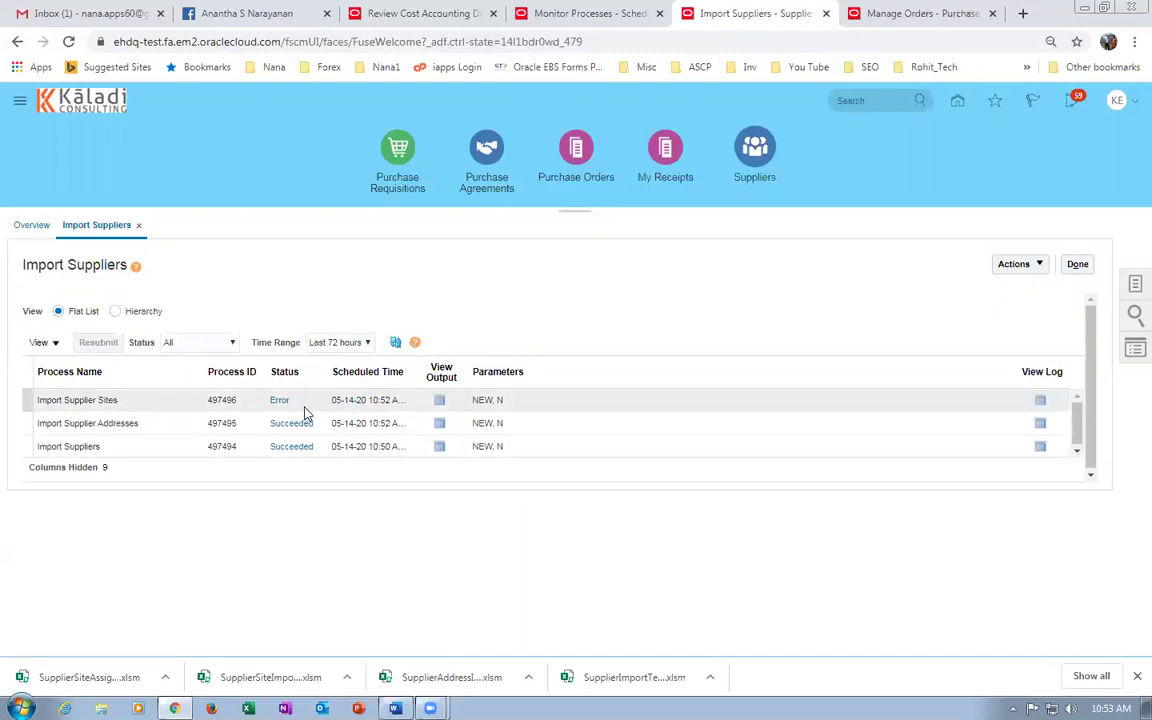
Save the failed site import's ESS_O_497496 output as Report_497496.pdf in PO Import.
{"action": "left_click", "coordinate": [441, 401]}
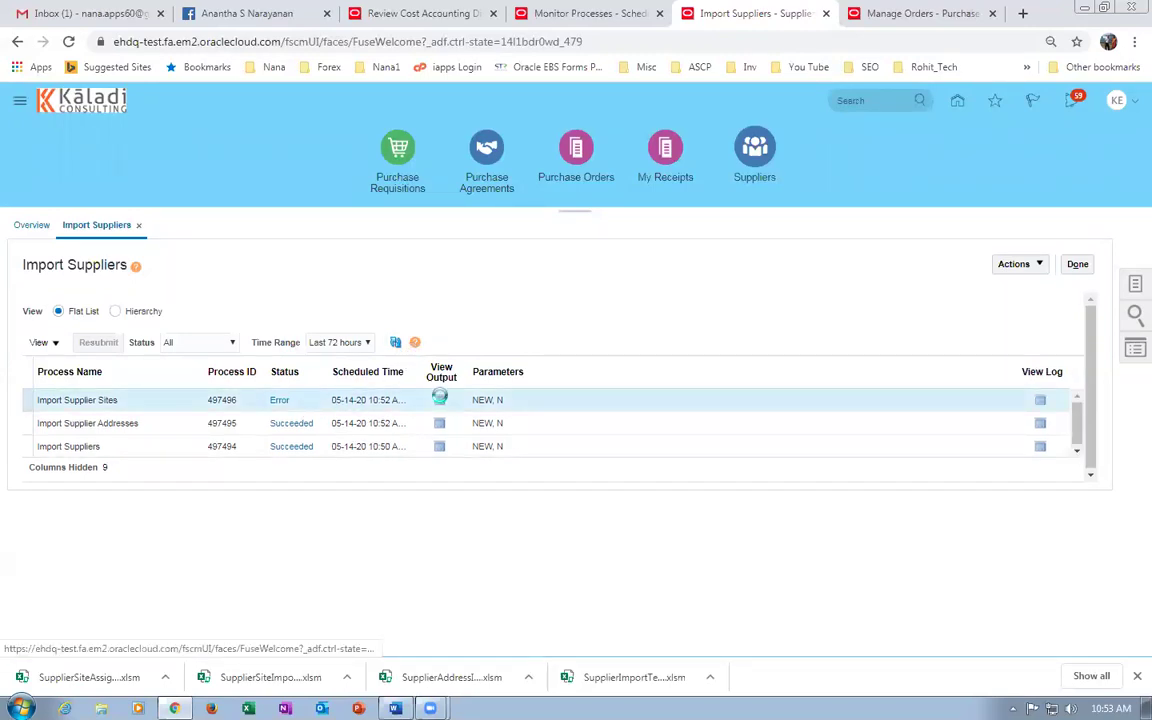
{"action": "left_click", "coordinate": [441, 401]}
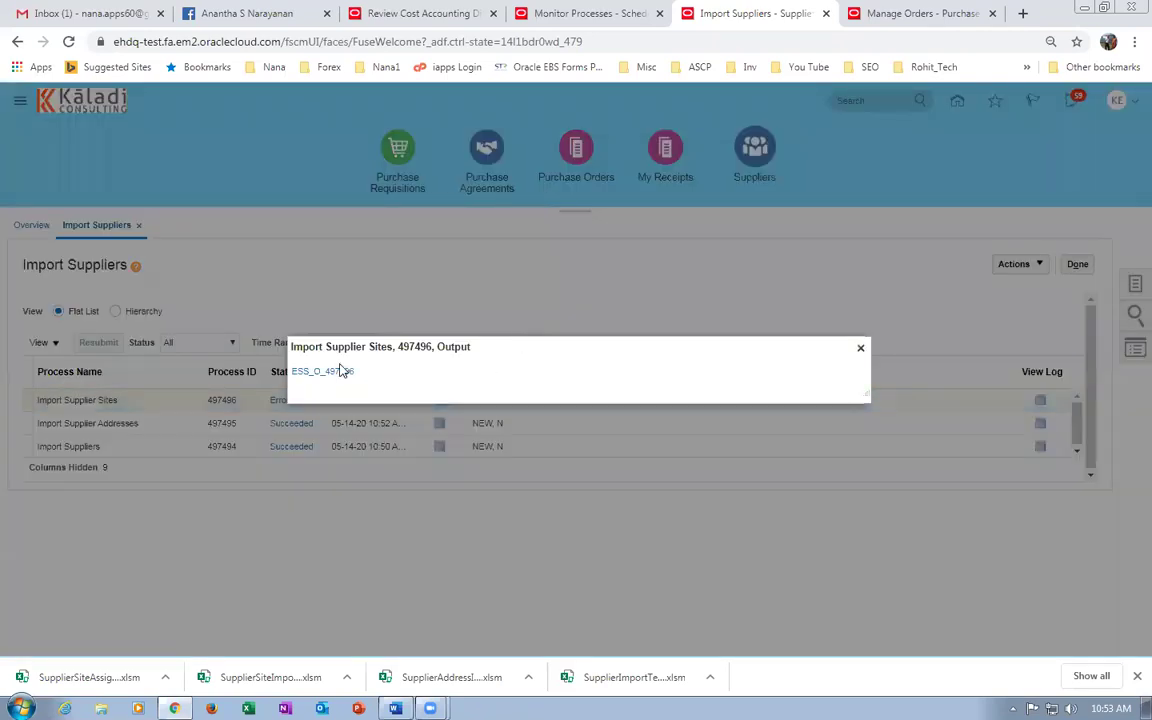
{"action": "left_click", "coordinate": [323, 375]}
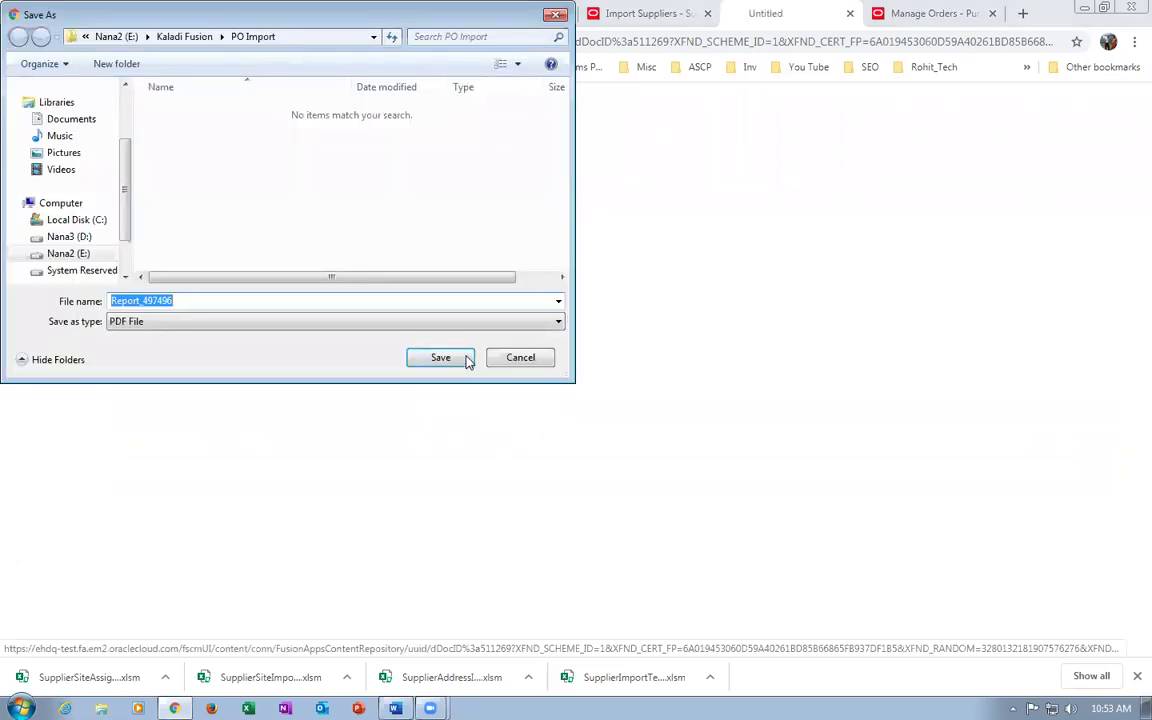
{"action": "left_click", "coordinate": [462, 358]}
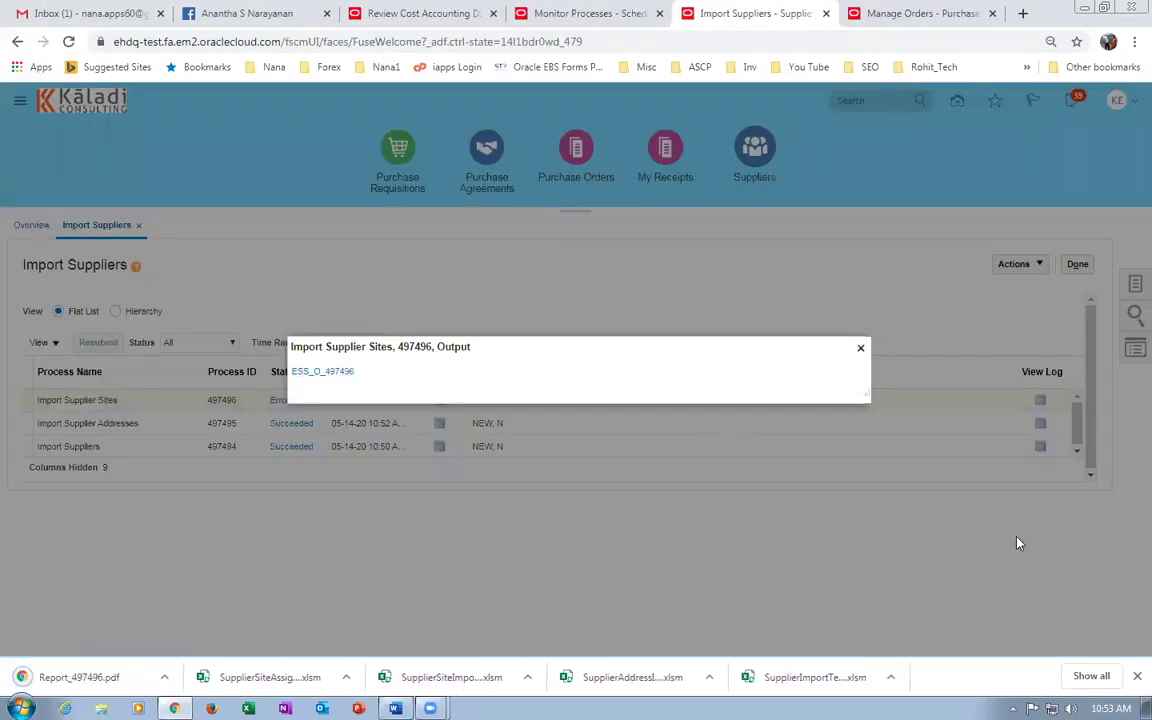
Open Report_497496.pdf and review why site 3 and its payment relationships were rejected.
{"action": "key", "text": "ctrl+j"}
{"action": "left_click", "coordinate": [428, 200]}
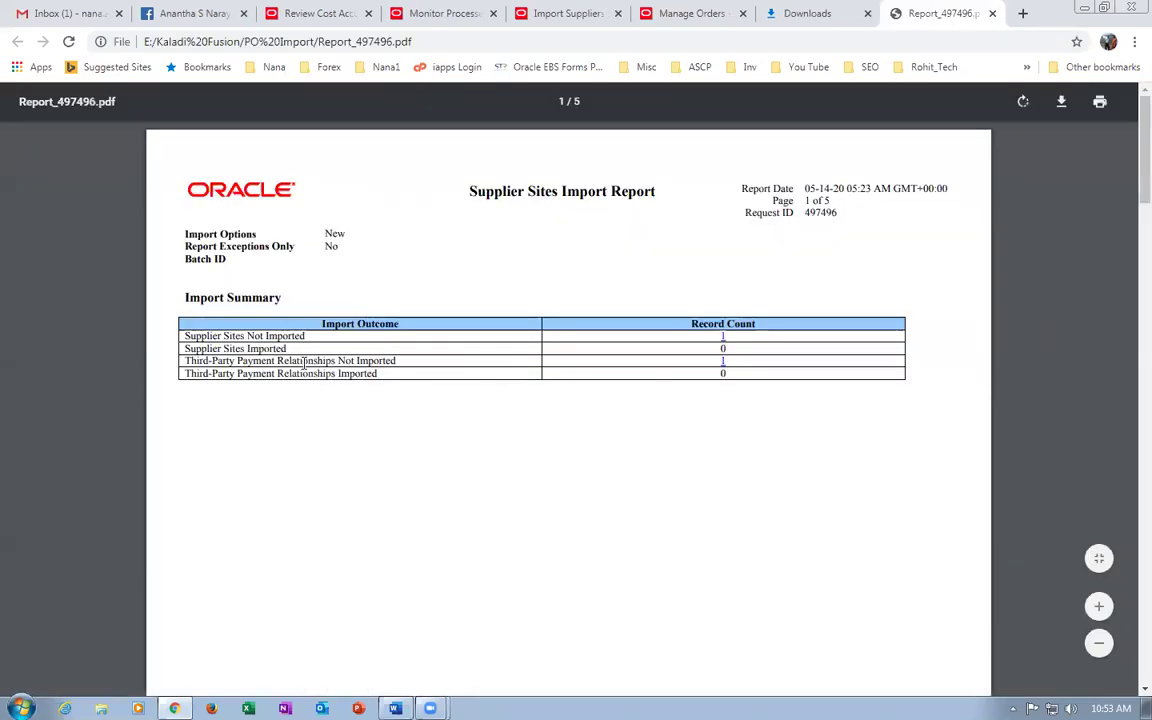
{"action": "left_click_drag", "start_coordinate": [307, 360], "coordinate": [390, 370]}
{"action": "left_click_drag", "start_coordinate": [628, 407], "coordinate": [350, 347]}
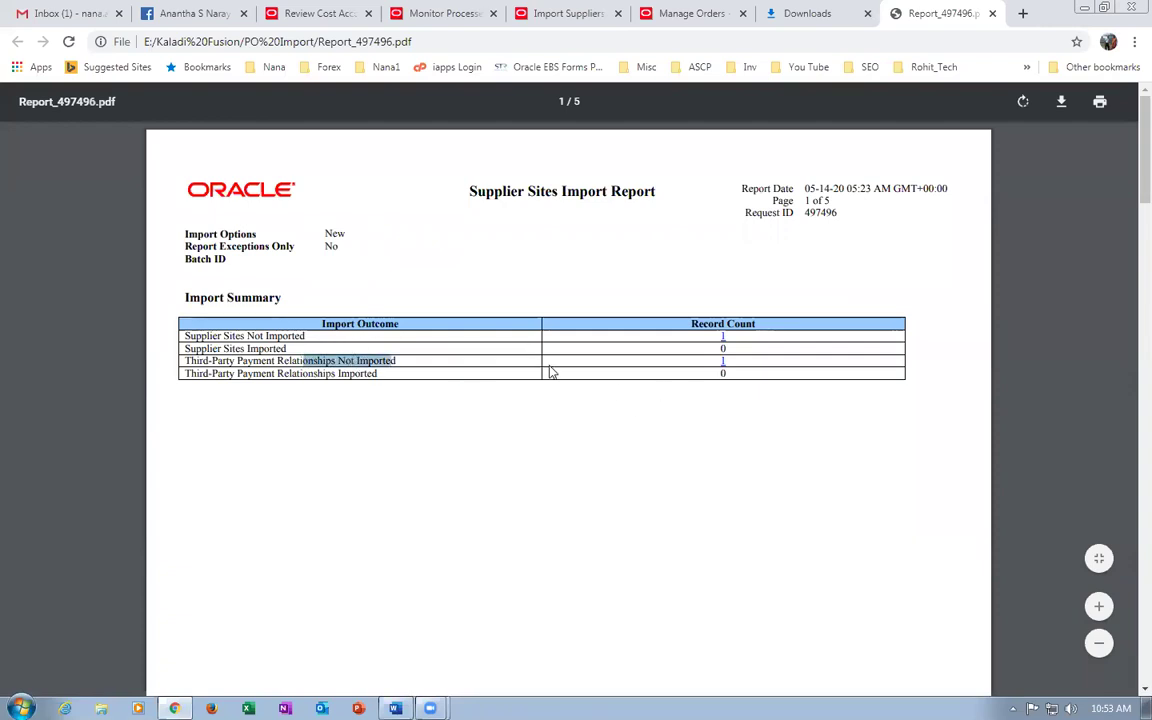
{"action": "scroll", "coordinate": [612, 457], "scroll_direction": "down", "scroll_amount": 6}
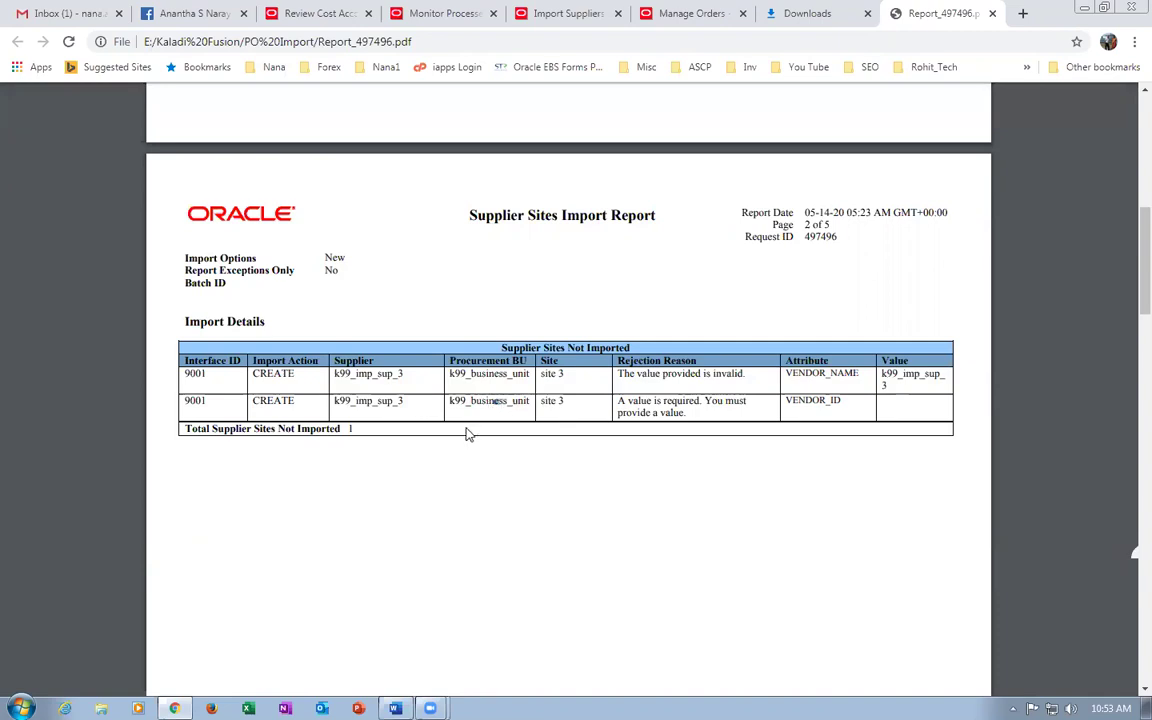
Open the SupplierSiteImportTemplate workbook from E:\Kaladi Fusion\PO Import in Excel.
{"action": "left_click", "coordinate": [991, 14]}
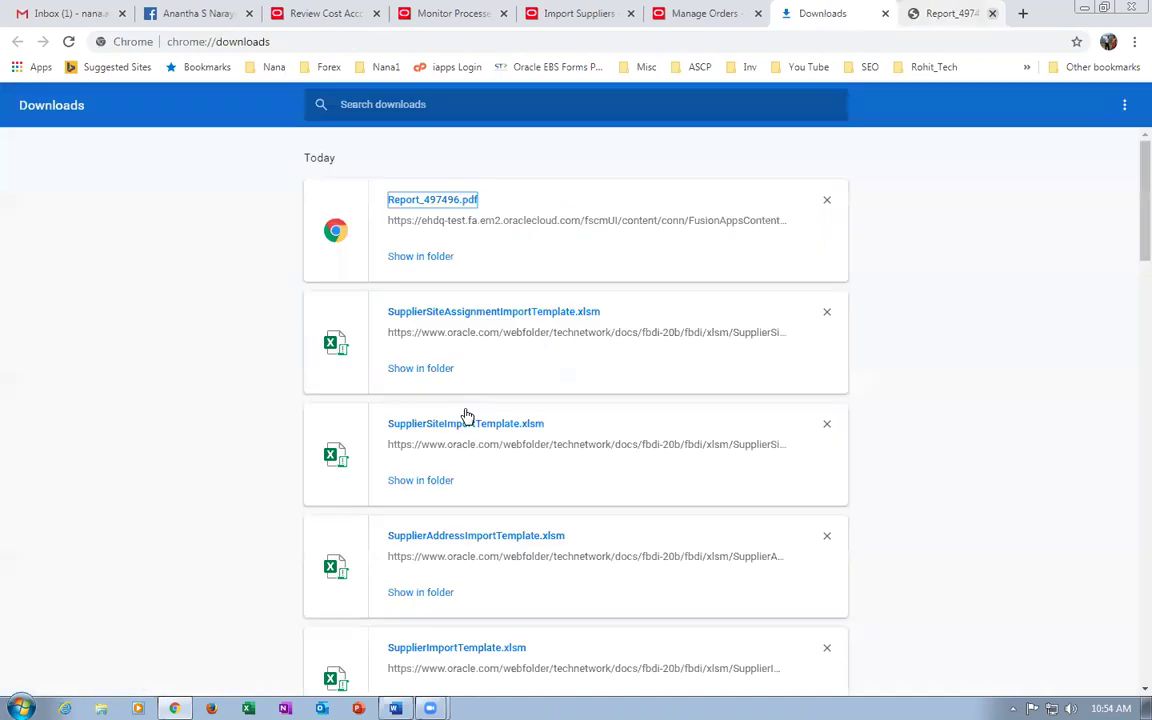
{"action": "left_click", "coordinate": [101, 708]}
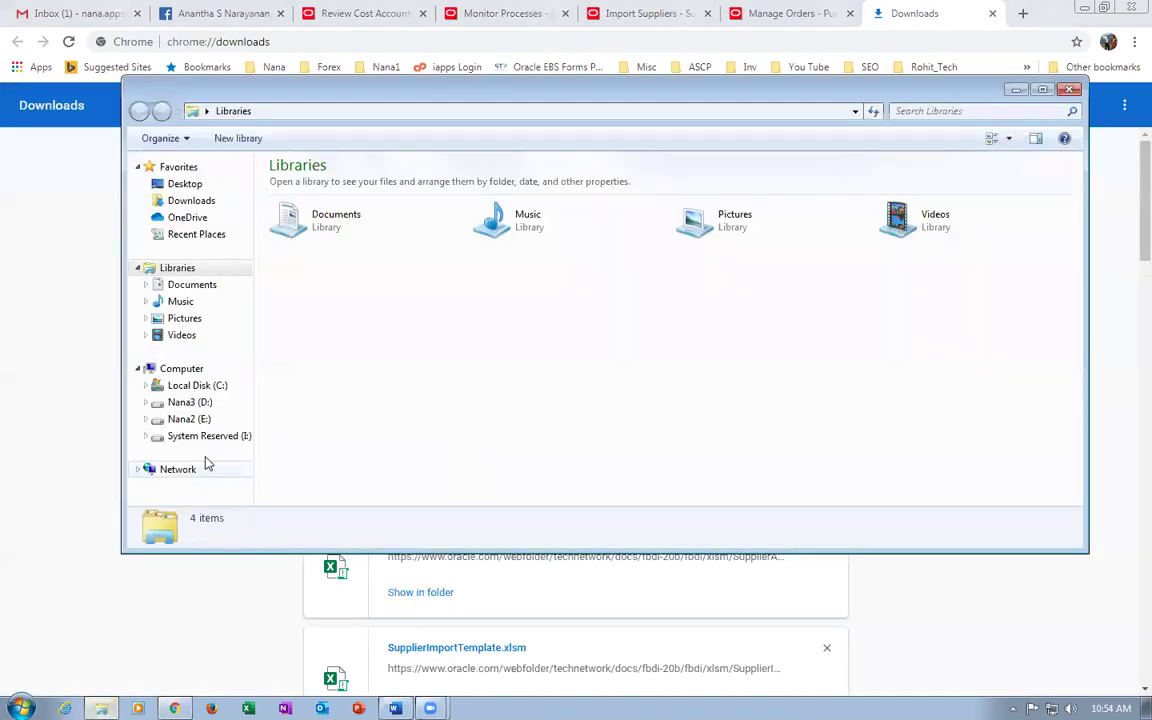
{"action": "left_click", "coordinate": [190, 419]}
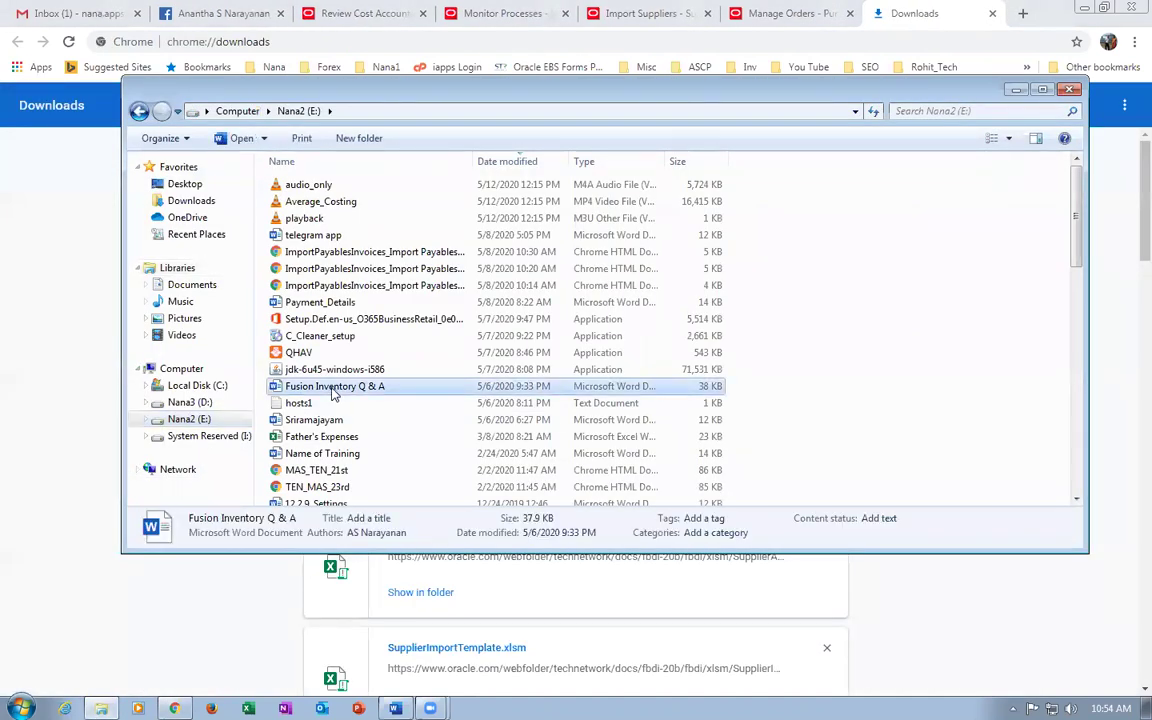
{"action": "key", "text": "k"}
{"action": "double_click", "coordinate": [340, 297]}
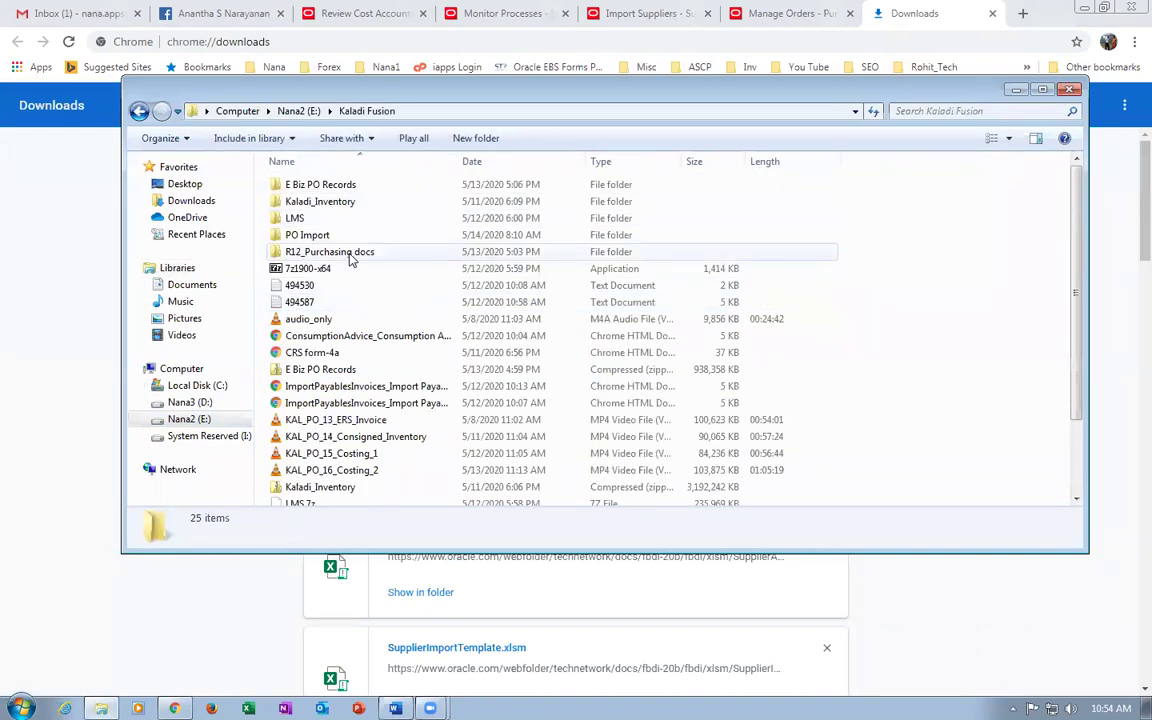
{"action": "double_click", "coordinate": [336, 237]}
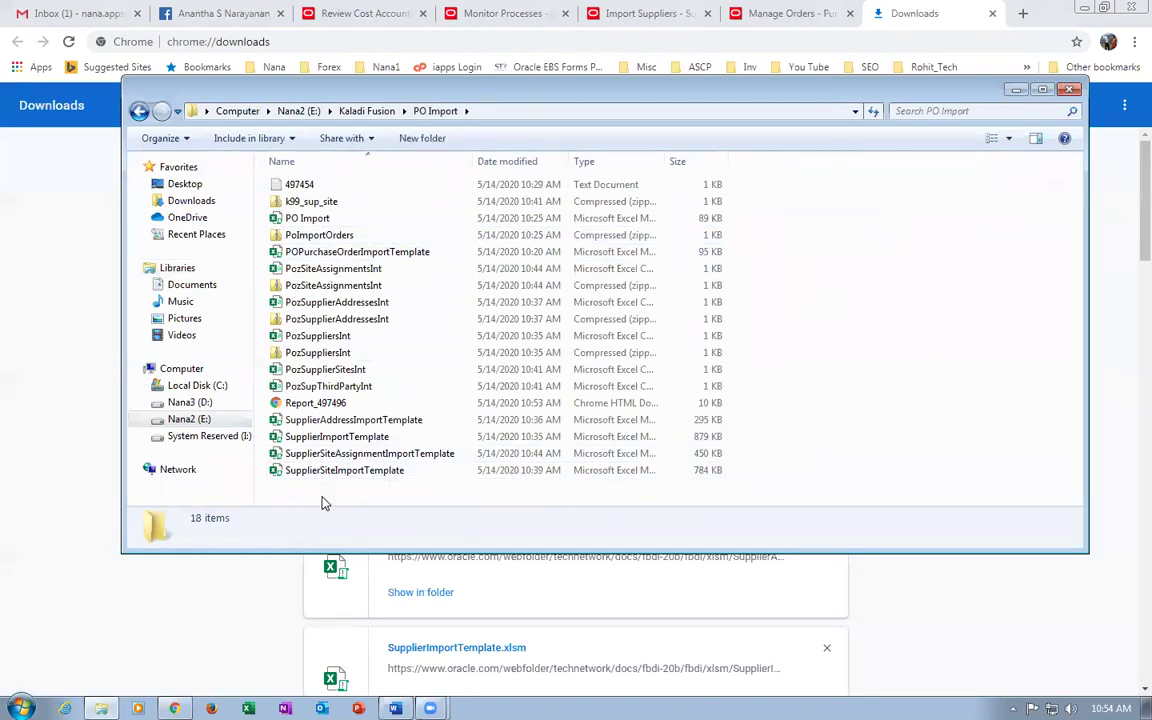
{"action": "double_click", "coordinate": [335, 471]}
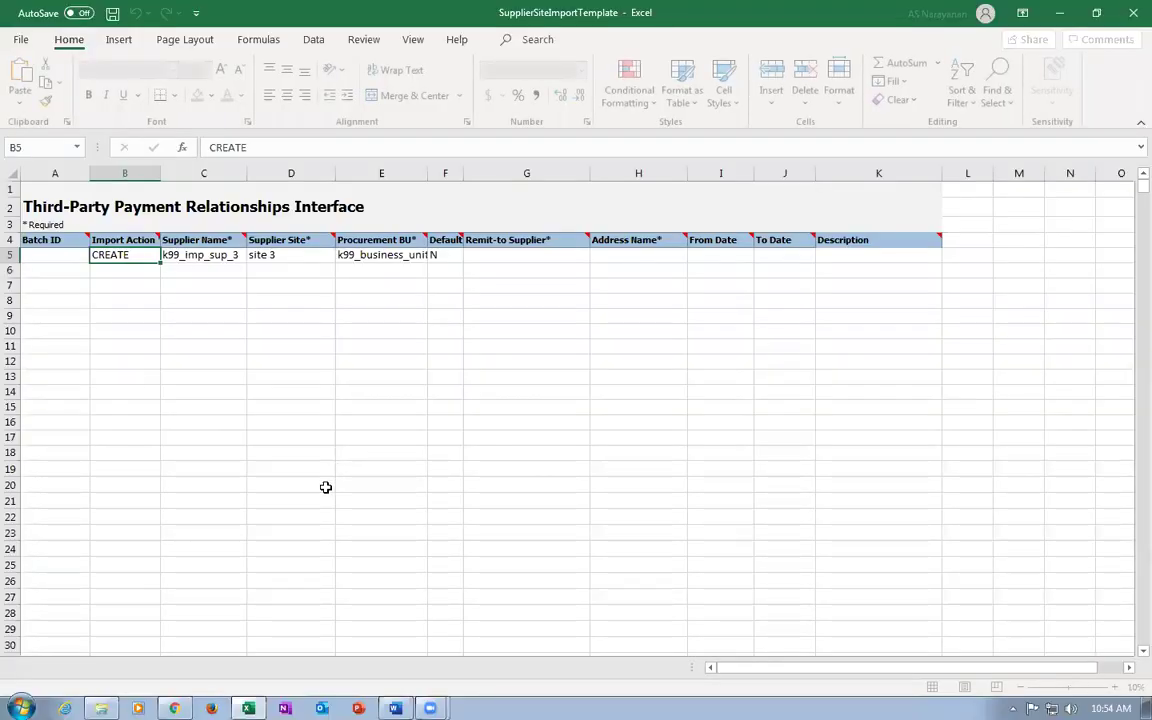
Clear row 5 of the Third_Party_Pay_Relationships sheet and save the workbook.
{"action": "left_click", "coordinate": [12, 255]}
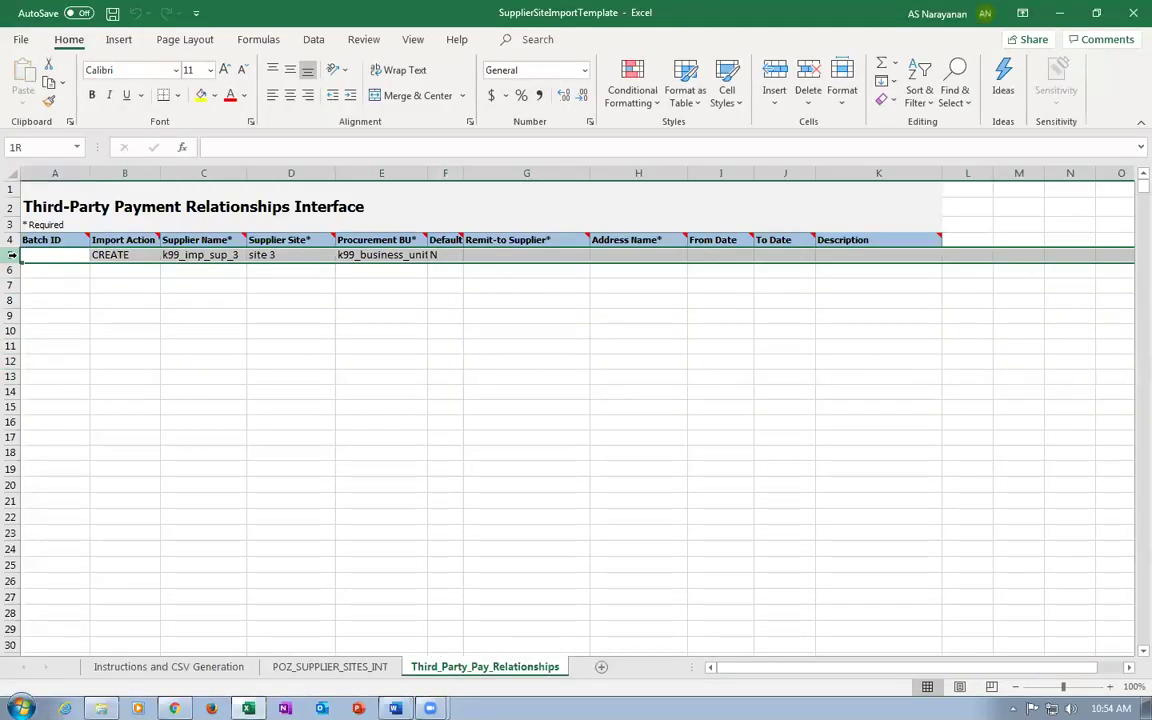
{"action": "key", "text": "Delete"}
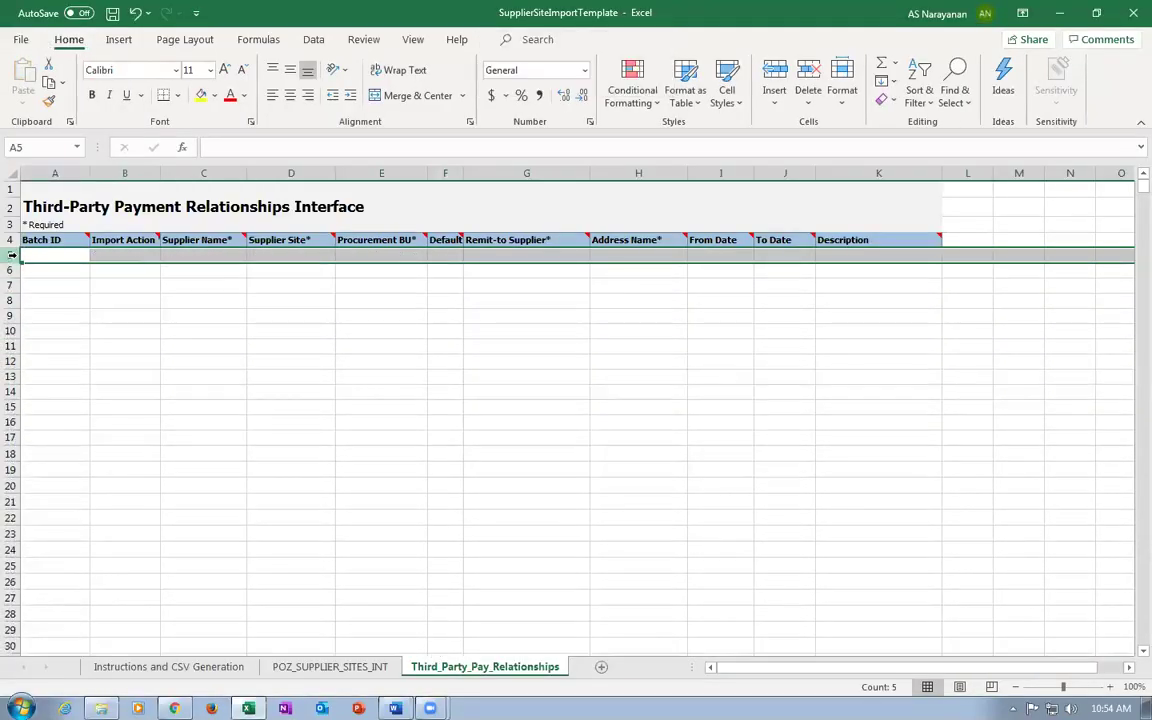
{"action": "key", "text": "ctrl+s"}
Finish saving past the personal information warning and start Generate CSV File.
{"action": "left_click", "coordinate": [546, 400]}
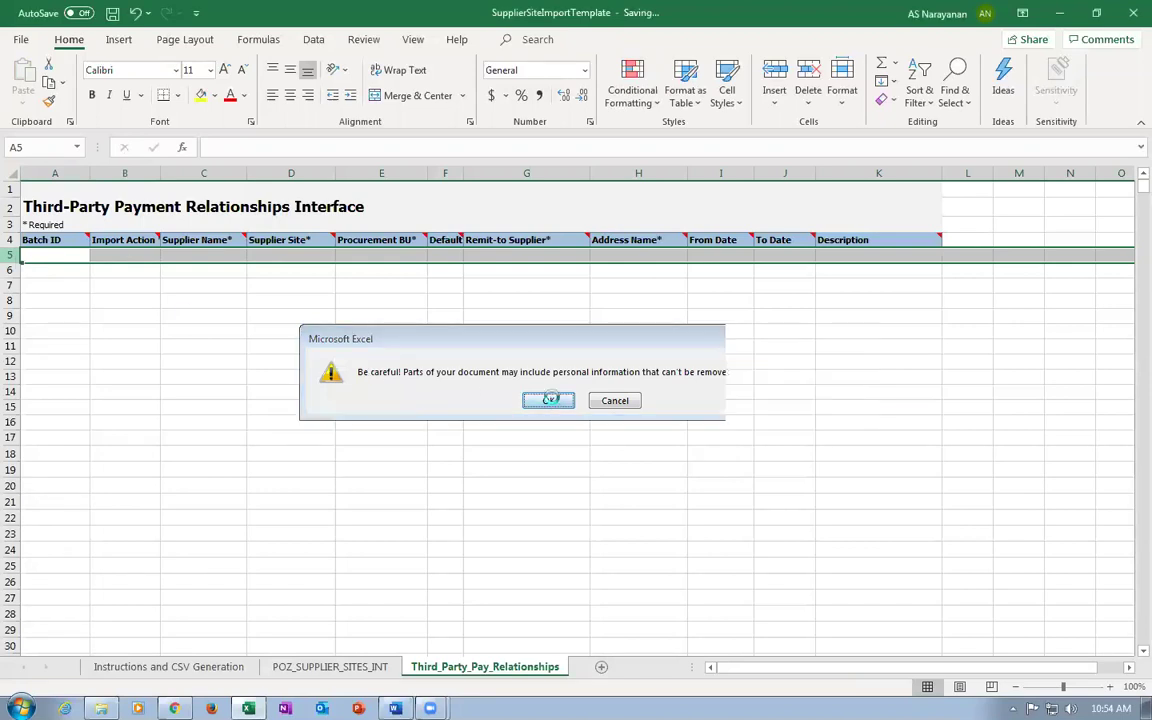
{"action": "left_click", "coordinate": [141, 667]}
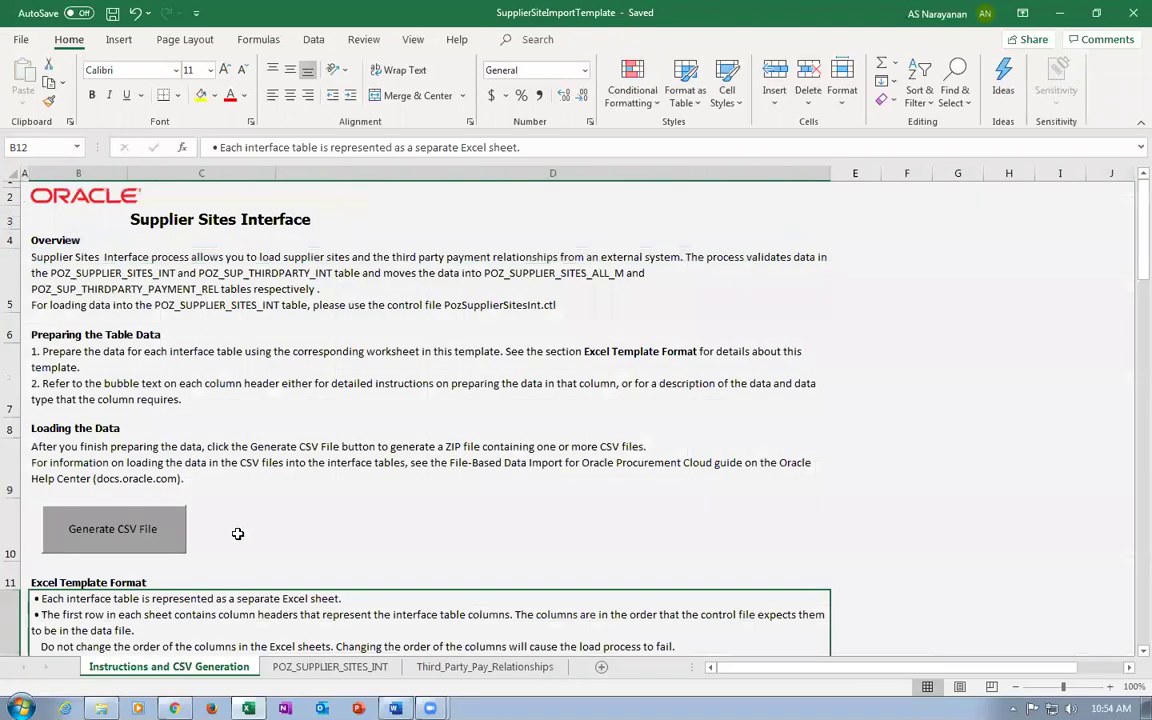
{"action": "left_click", "coordinate": [143, 541]}
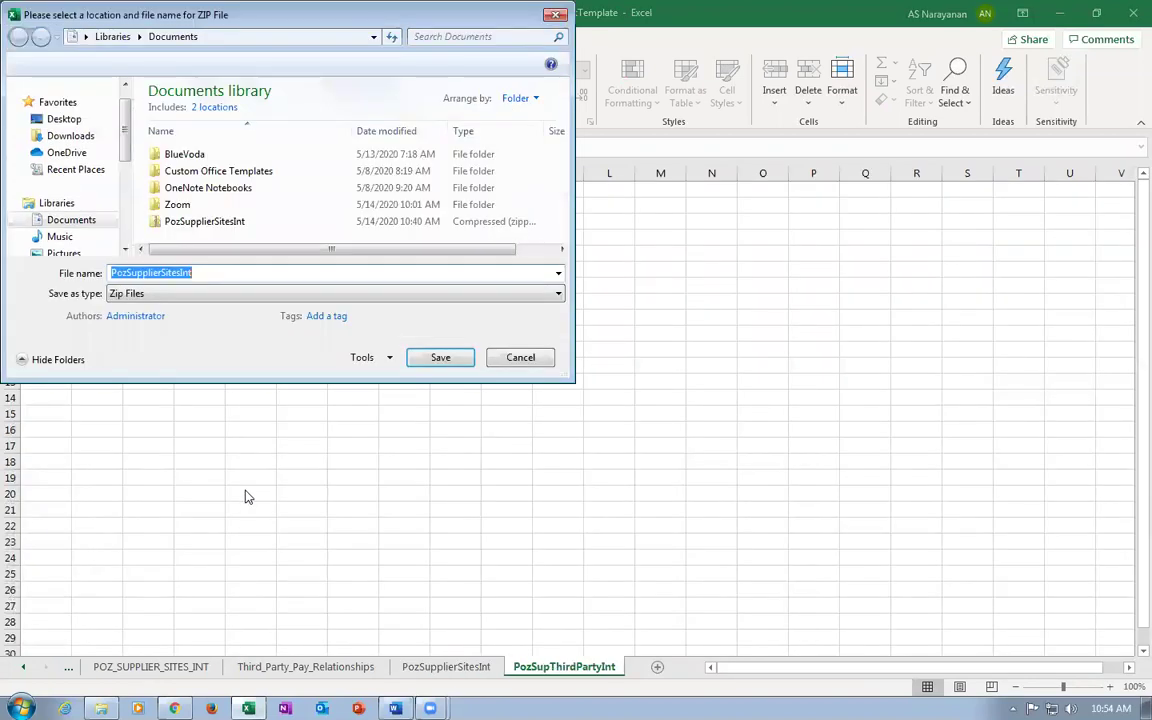
Save the generated ZIP as k99_site_2 in E:\Kaladi Fusion\PO Import.
{"action": "type", "text": "k99_site_2"}
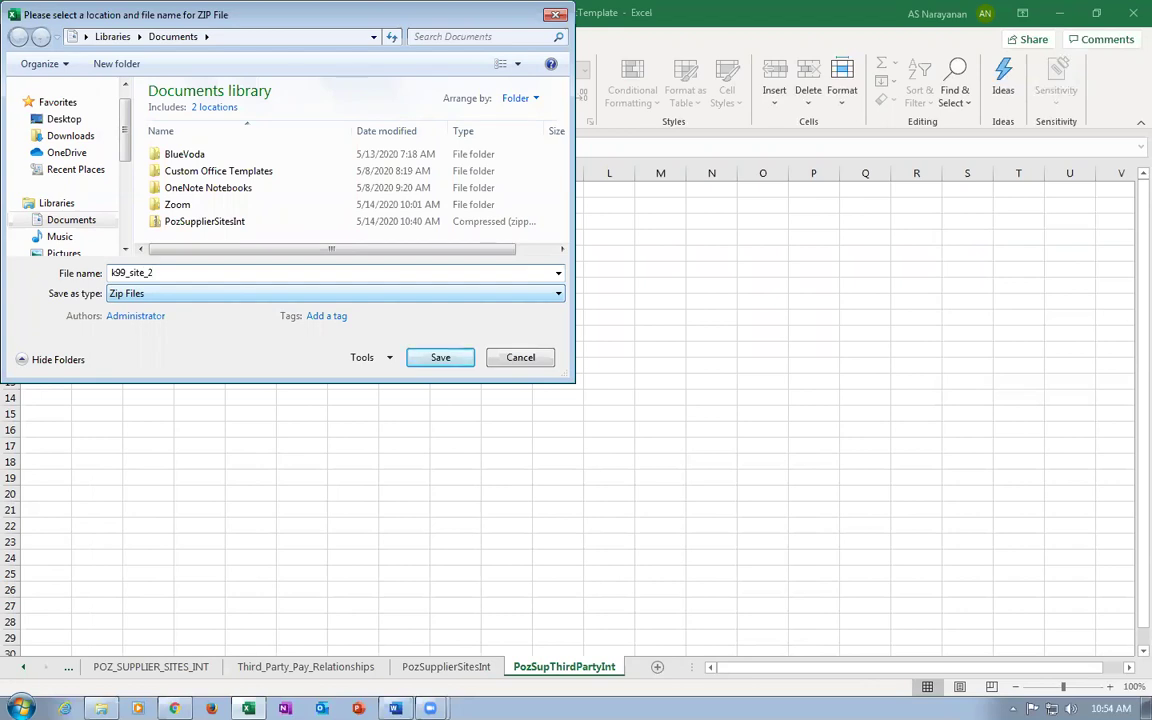
{"action": "scroll", "coordinate": [132, 187], "scroll_direction": "down", "scroll_amount": 2}
{"action": "scroll", "coordinate": [132, 187], "scroll_direction": "down", "scroll_amount": 1}
{"action": "left_click", "coordinate": [65, 250]}
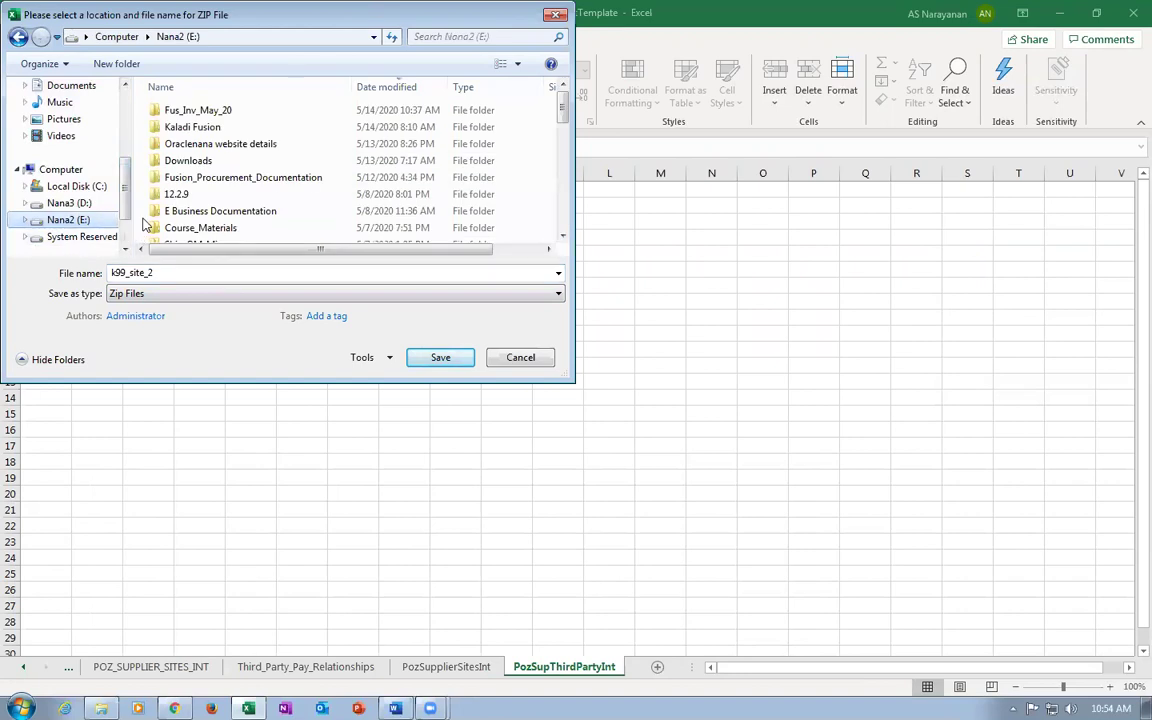
{"action": "left_click", "coordinate": [198, 211]}
{"action": "left_click_drag", "start_coordinate": [186, 211], "coordinate": [210, 236]}
{"action": "scroll", "coordinate": [238, 210], "scroll_direction": "up", "scroll_amount": 10}
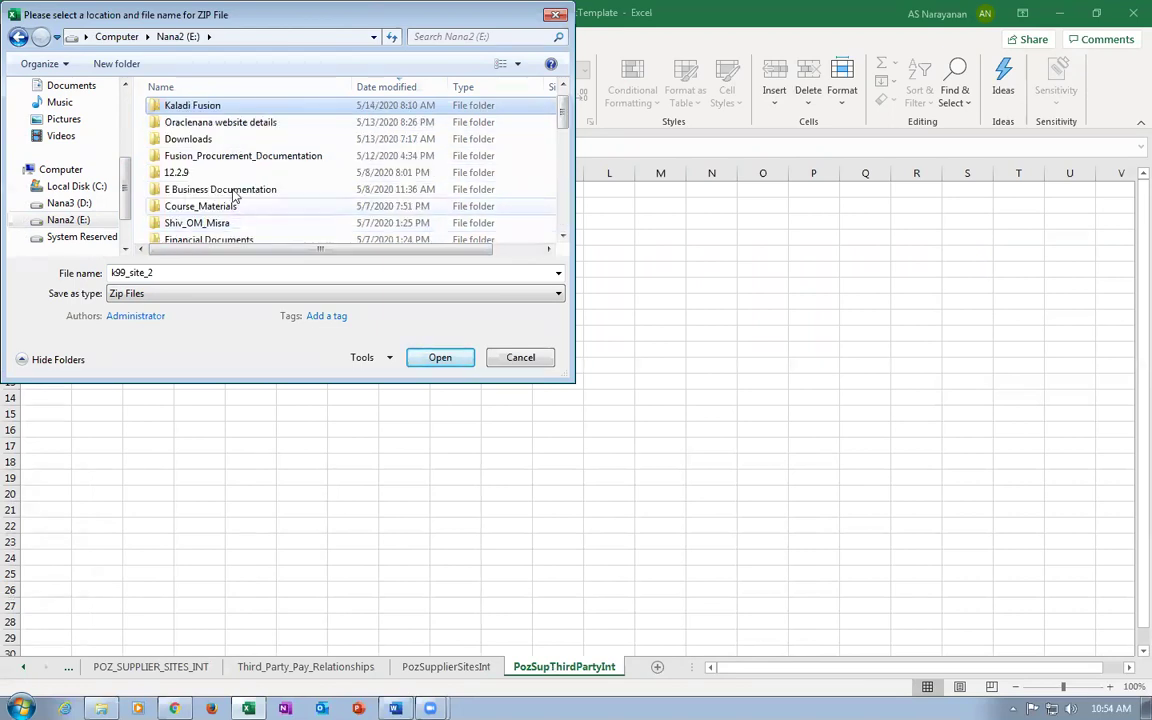
{"action": "double_click", "coordinate": [228, 106]}
{"action": "double_click", "coordinate": [198, 163]}
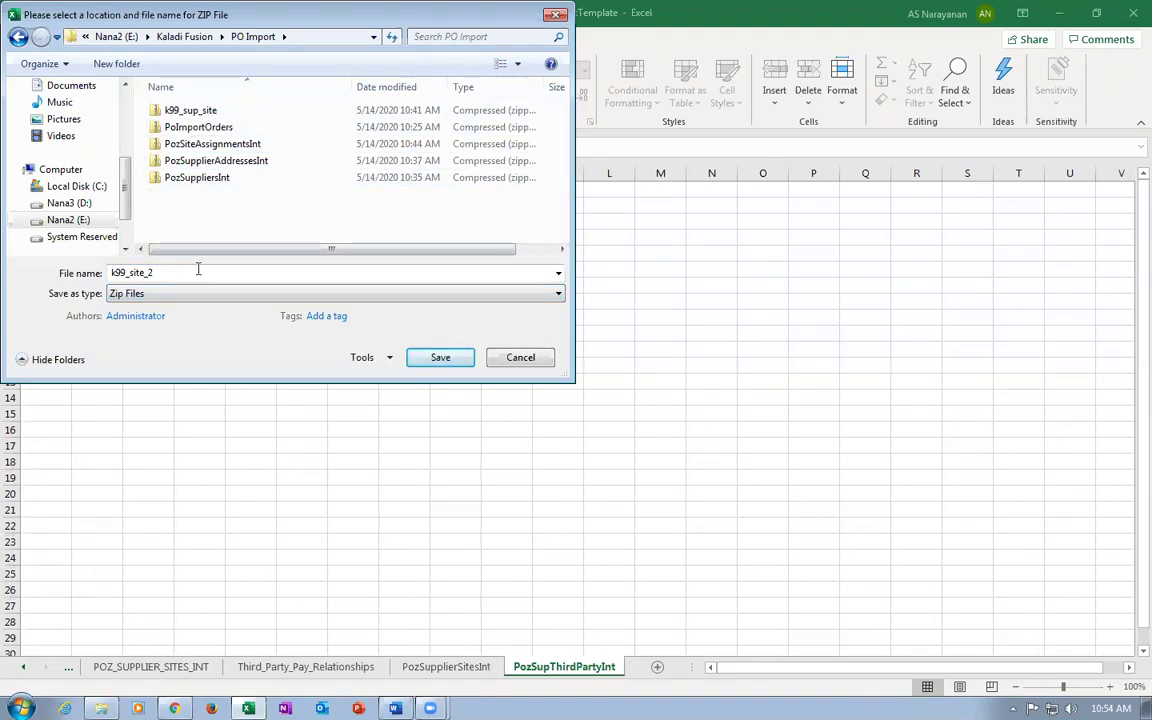
{"action": "left_click", "coordinate": [447, 357]}
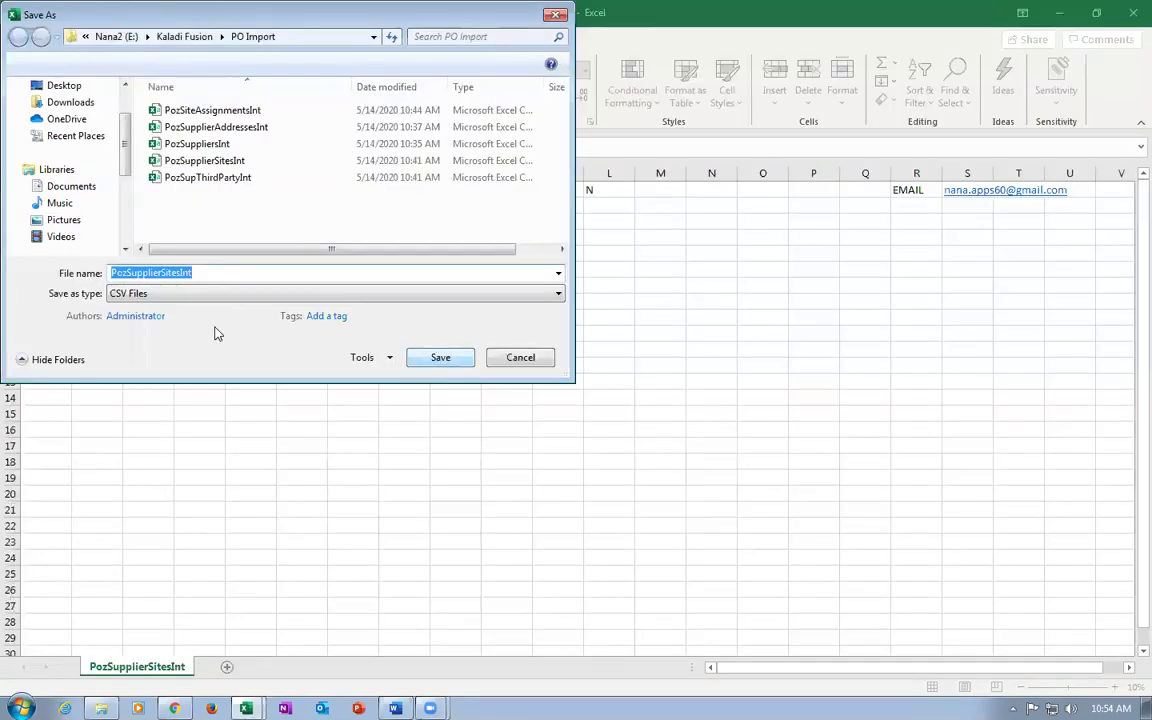
Save the PozSupplierSitesInt and PozSupThirdPartyInt CSVs to PO Import.
{"action": "left_click", "coordinate": [443, 362]}
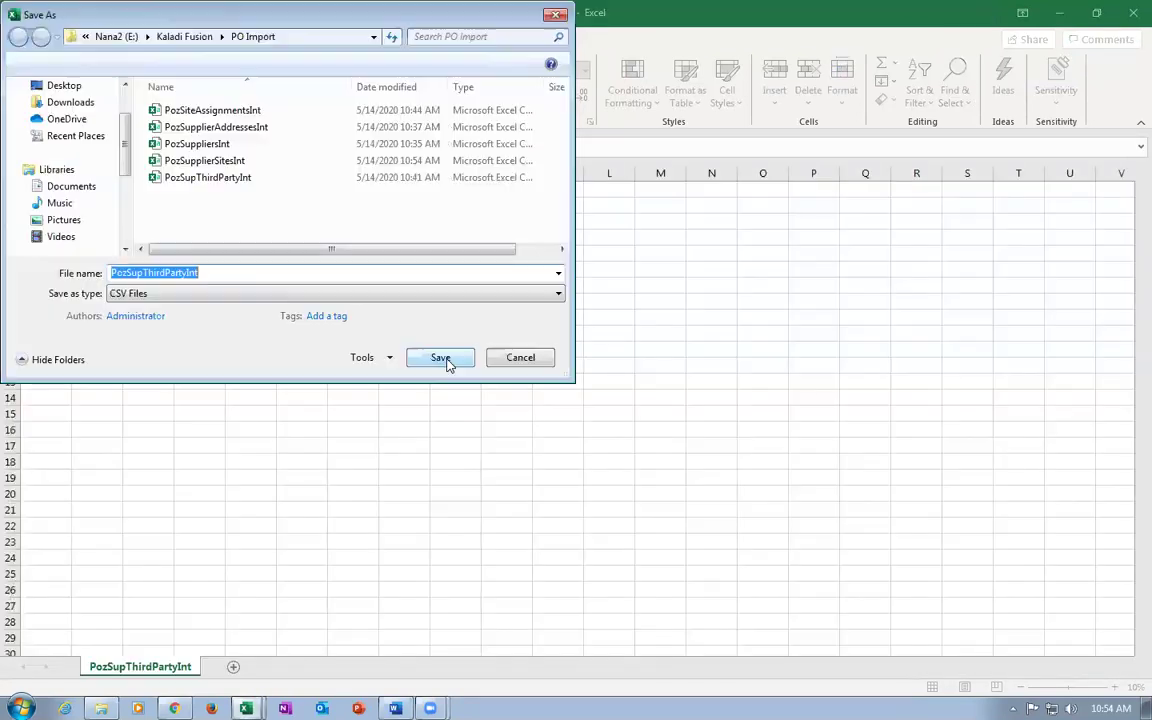
{"action": "left_click", "coordinate": [447, 362]}
{"action": "key", "text": "Return"}
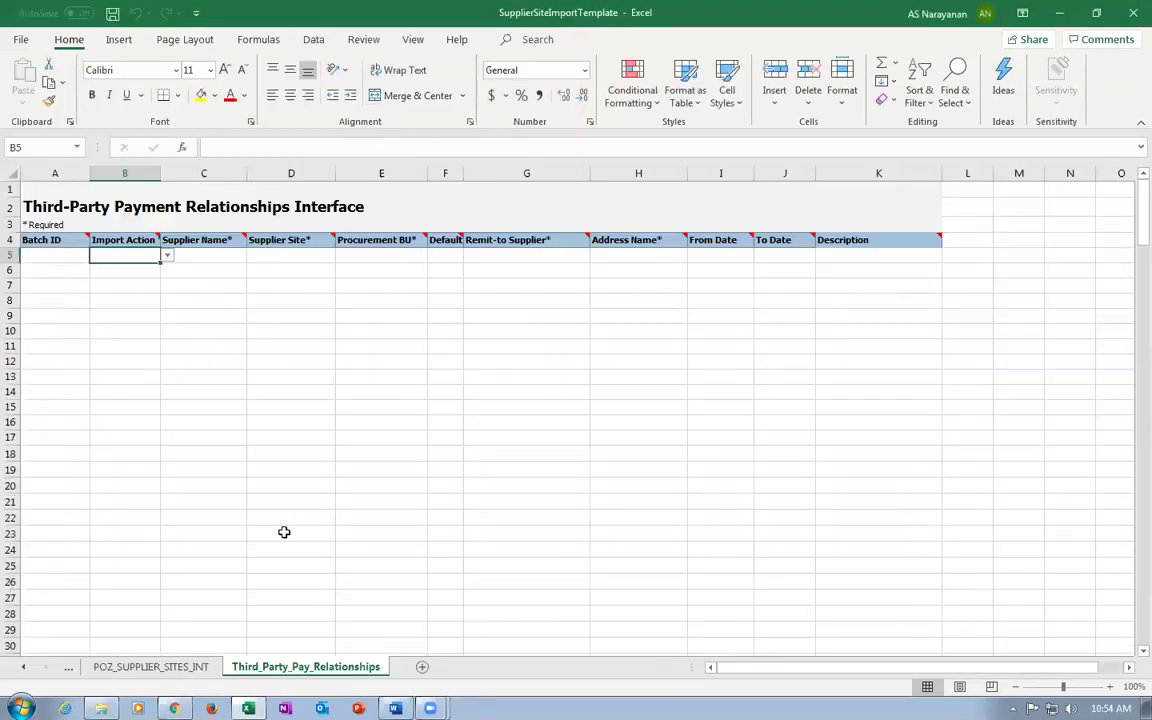
Confirm k99_site_2 is in PO Import, then return to the browser's Manage Orders page.
{"action": "left_click", "coordinate": [101, 708]}
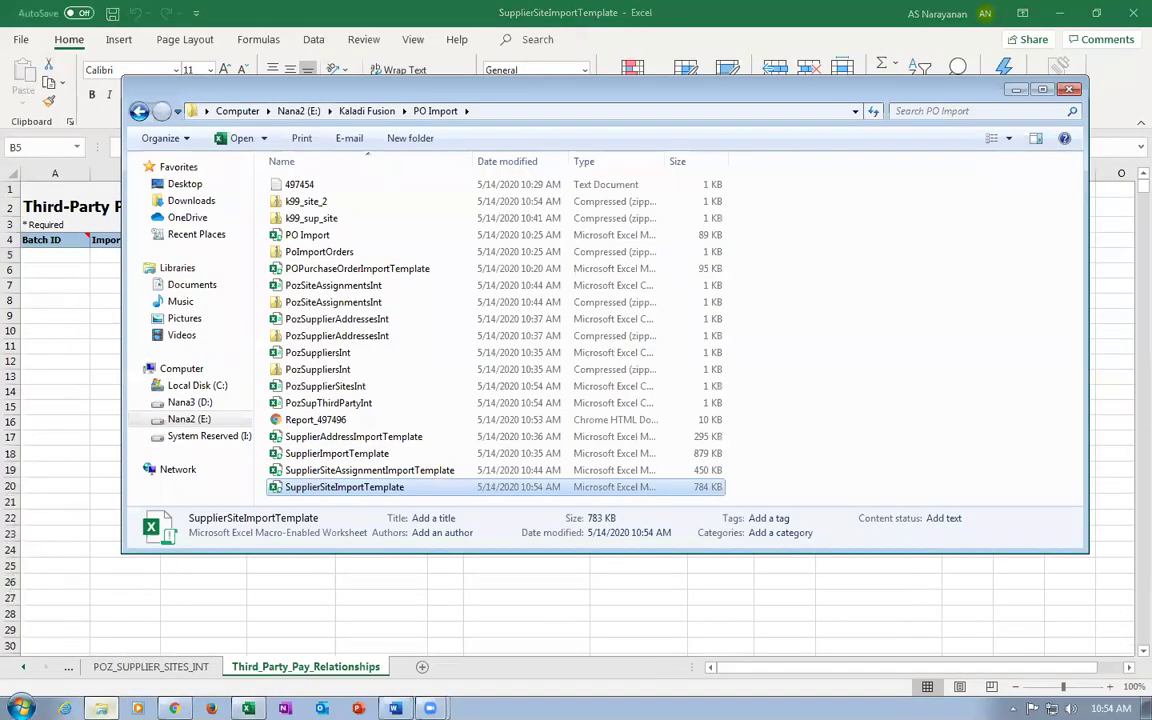
{"action": "left_click", "coordinate": [318, 202]}
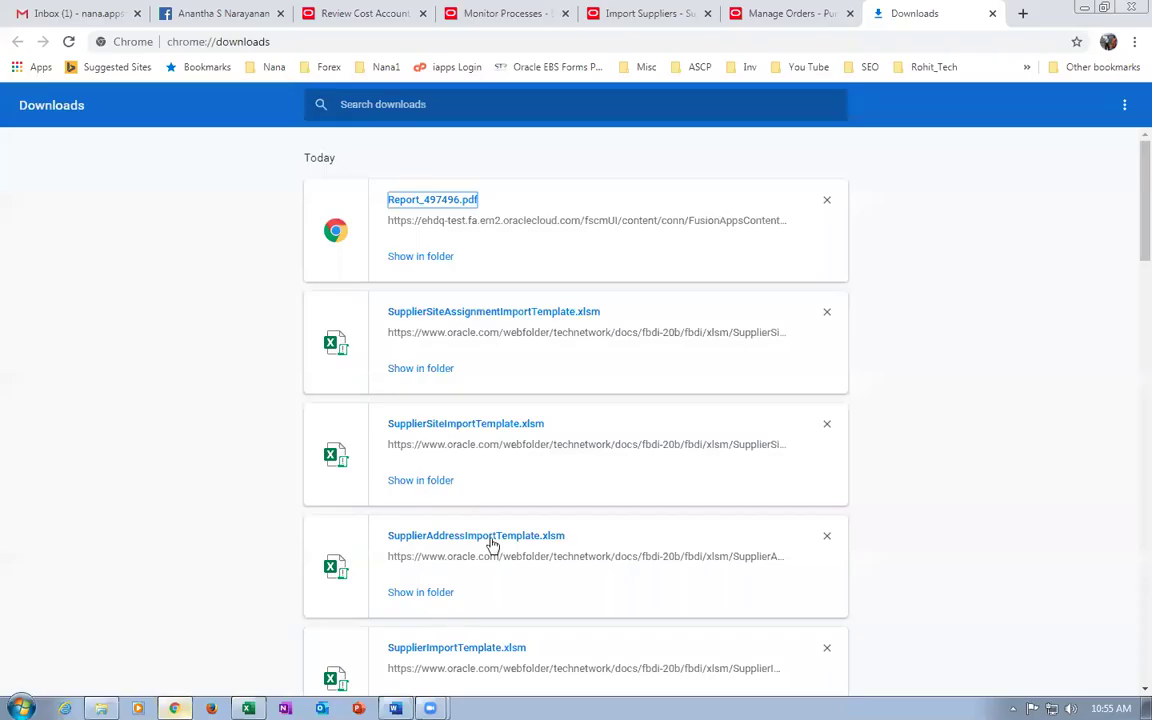
{"action": "left_click", "coordinate": [174, 708]}
{"action": "left_click", "coordinate": [989, 13]}
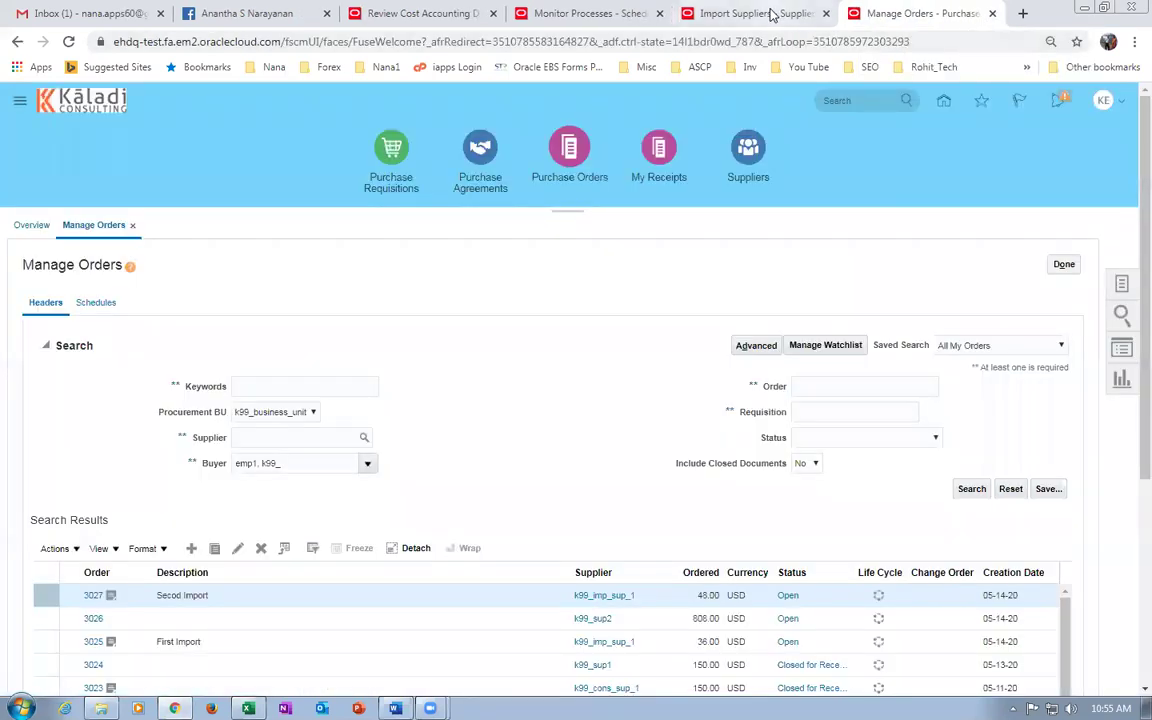
Schedule a new Load Interface File for Import process from Monitor Processes, found by typing 'load in'.
{"action": "left_click", "coordinate": [705, 14]}
{"action": "left_click", "coordinate": [858, 367]}
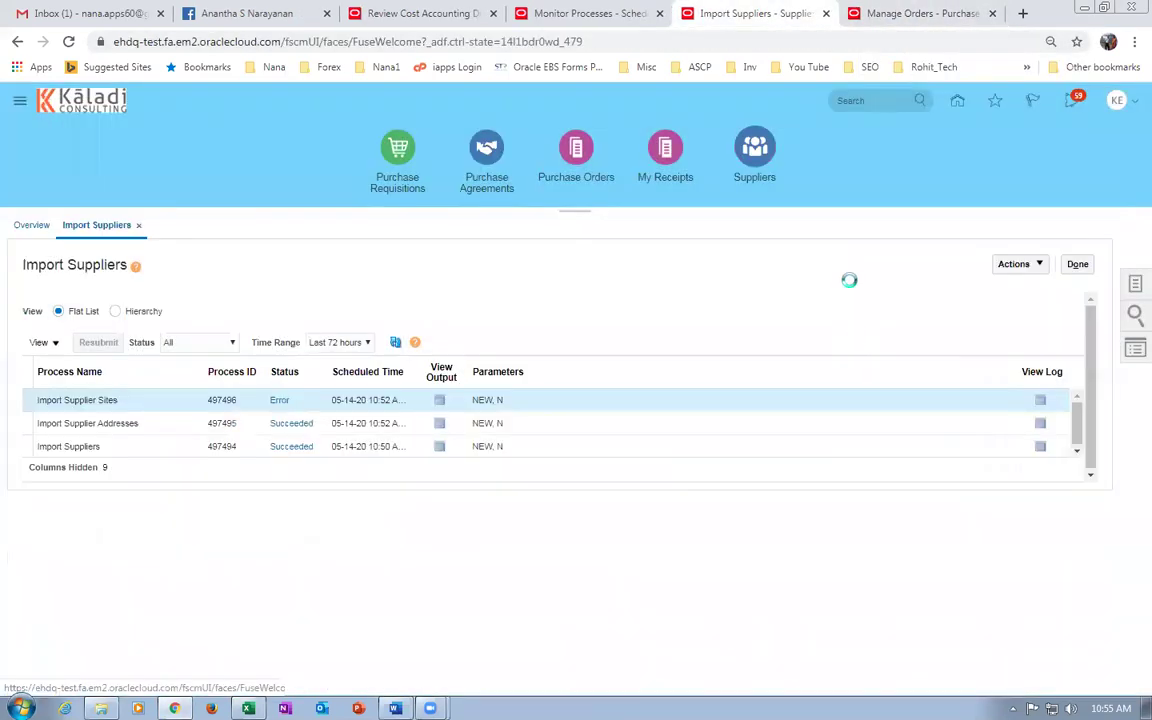
{"action": "left_click", "coordinate": [585, 13]}
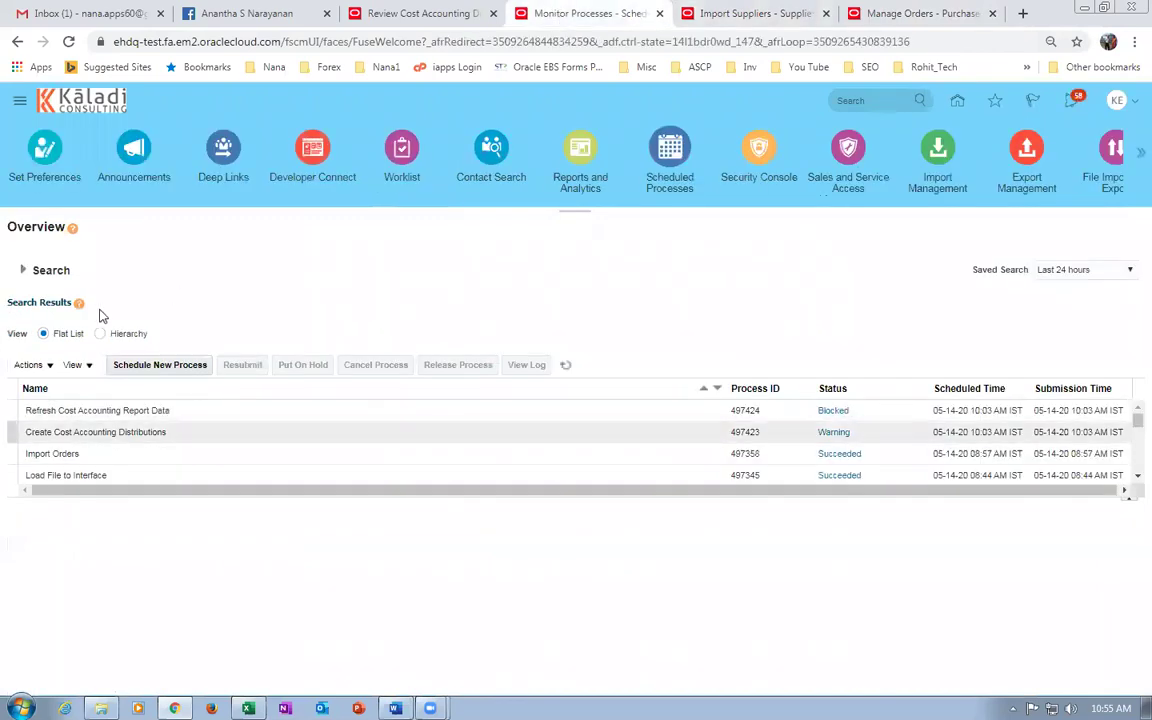
{"action": "left_click", "coordinate": [207, 366]}
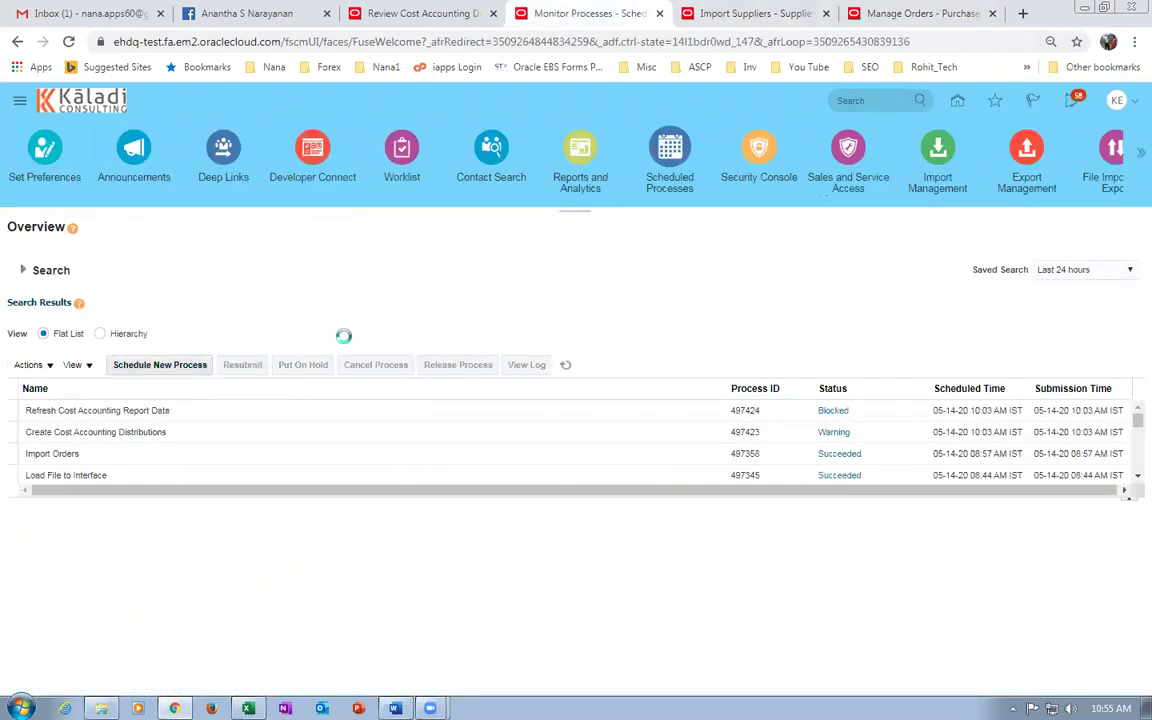
{"action": "left_click", "coordinate": [582, 361]}
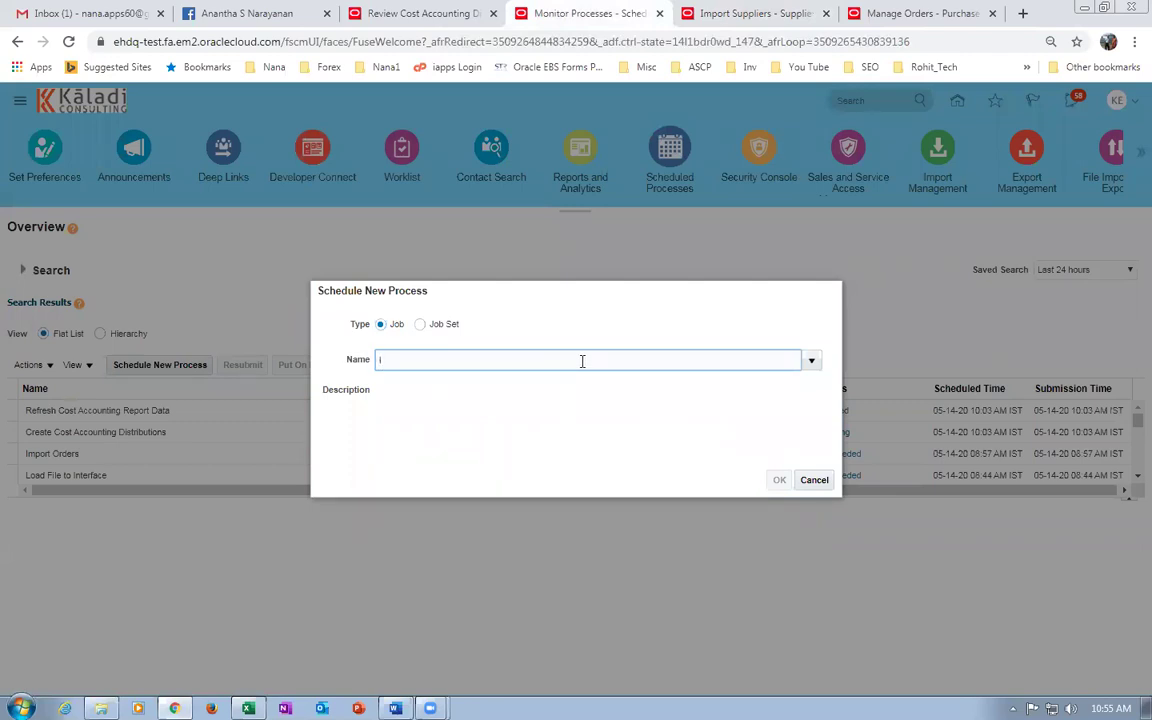
{"action": "type", "text": "load int"}
{"action": "key", "text": "Tab"}
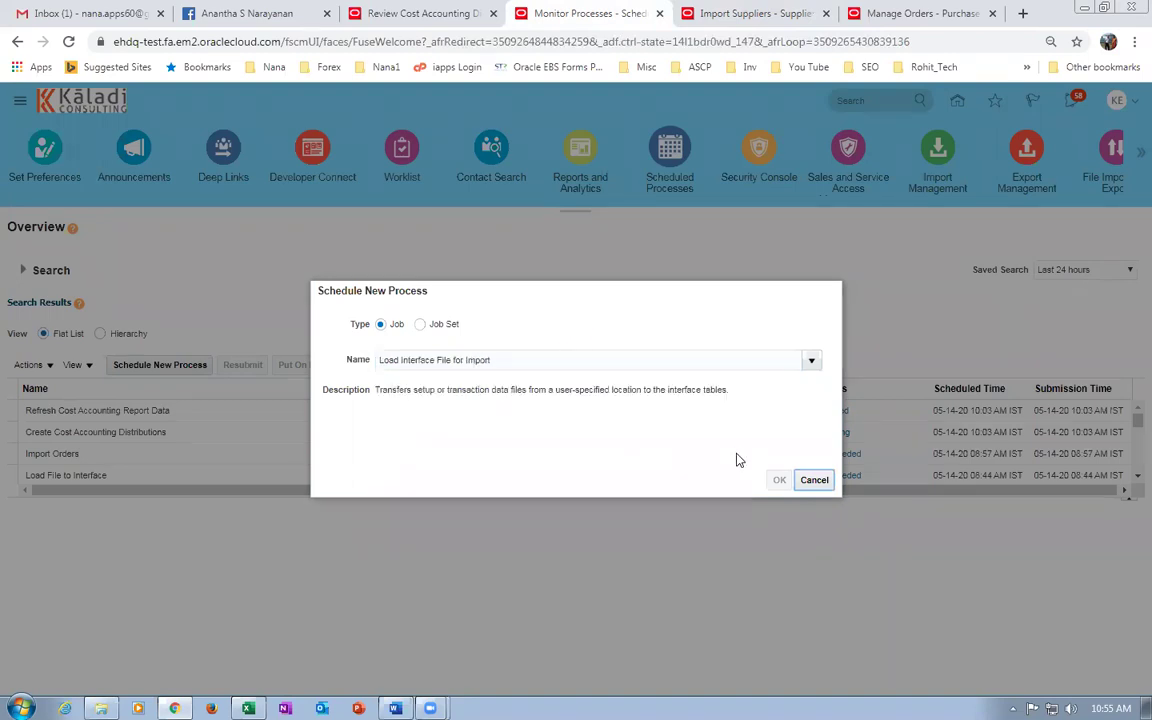
{"action": "left_click", "coordinate": [778, 480]}
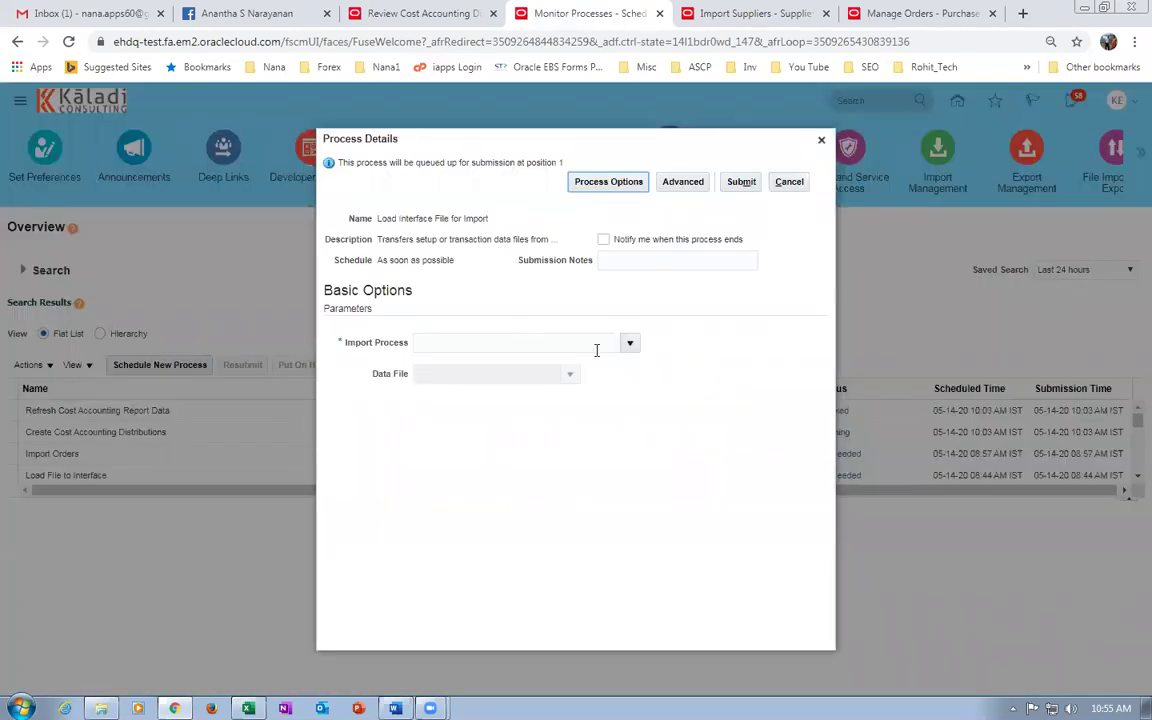
Search import processes for Imp%Sup% and set Import Supplier Sites as the import process.
{"action": "left_click", "coordinate": [630, 346]}
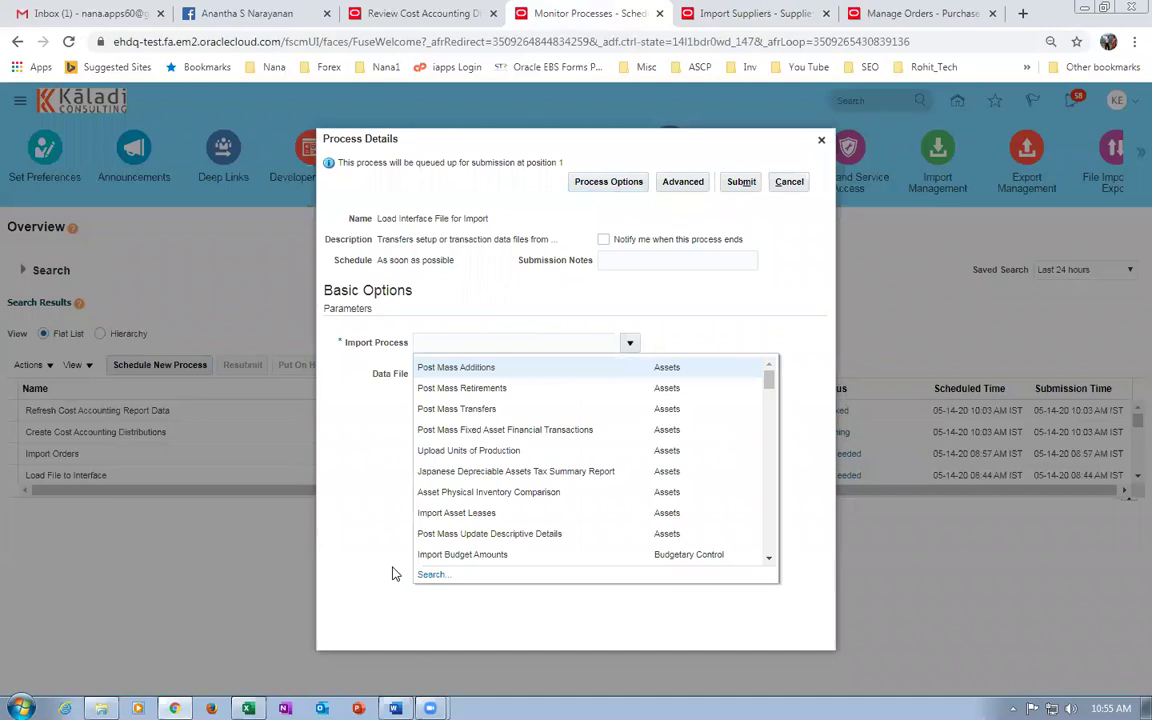
{"action": "left_click", "coordinate": [431, 576]}
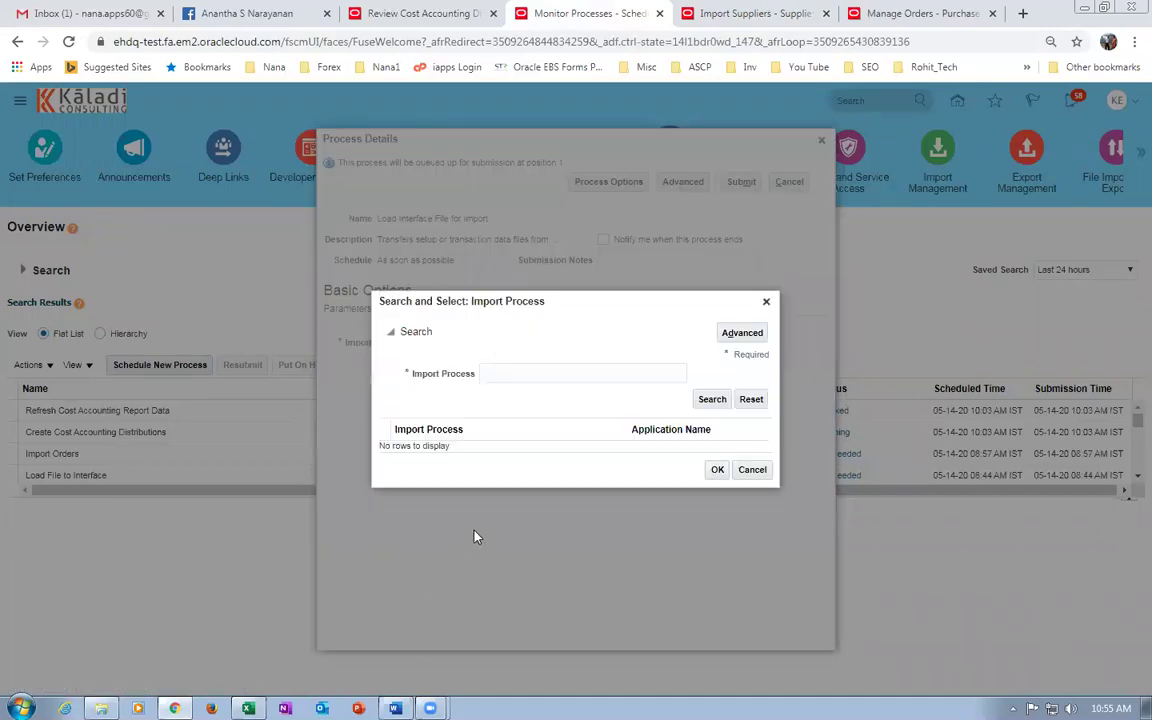
{"action": "left_click", "coordinate": [511, 377]}
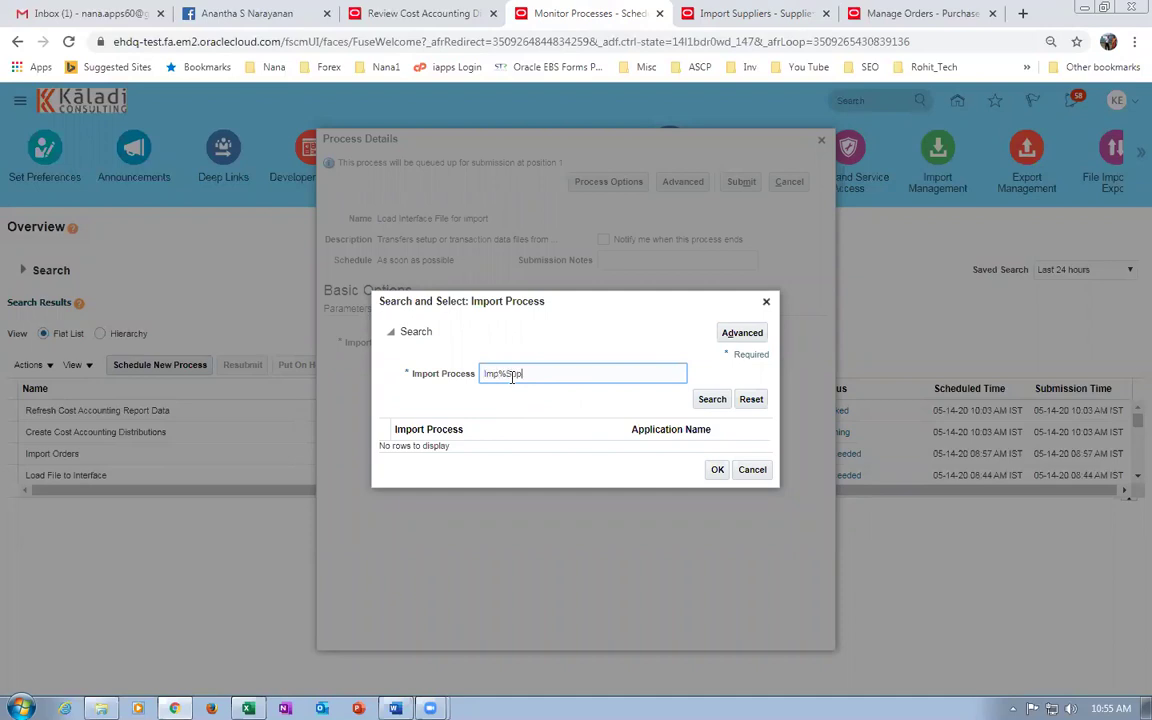
{"action": "left_click", "coordinate": [720, 399]}
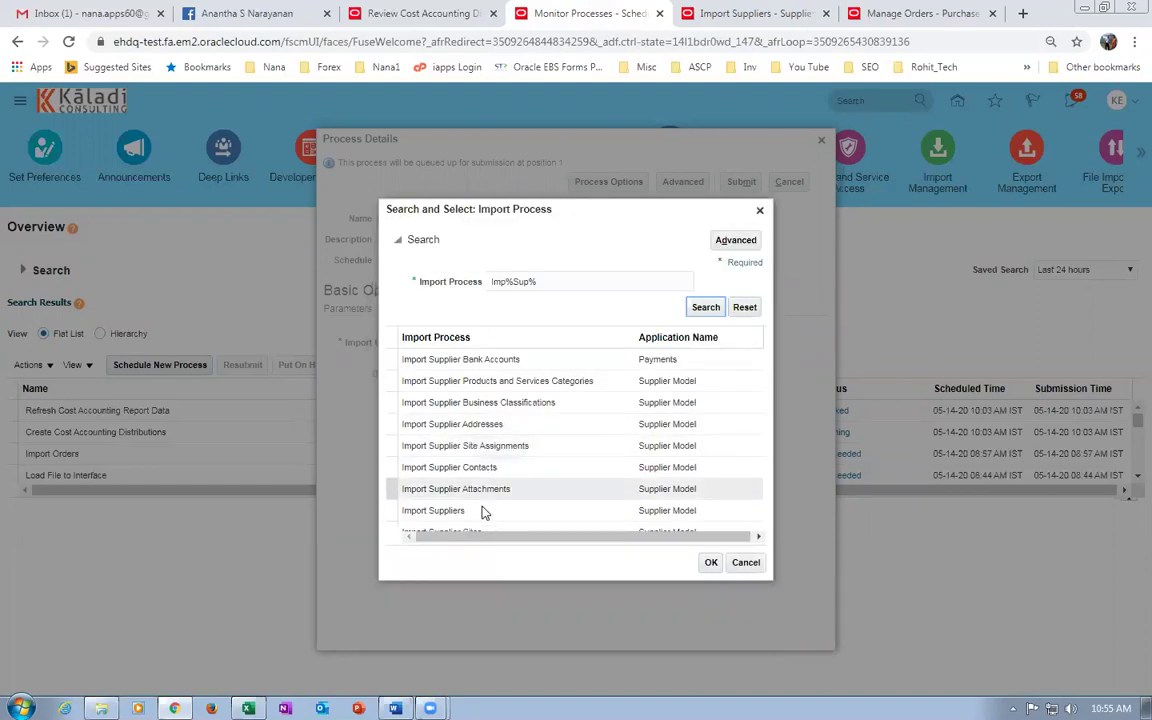
{"action": "left_click", "coordinate": [502, 535]}
{"action": "left_click", "coordinate": [711, 565]}
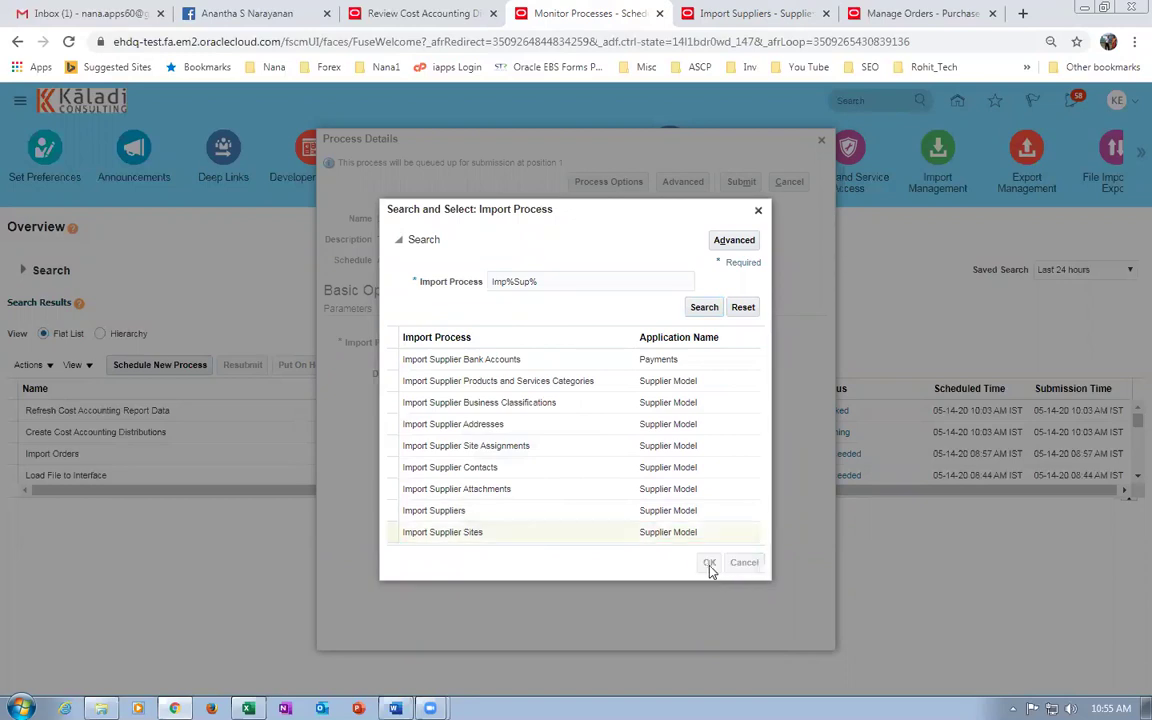
Upload k99_site_2.zip as the job's new data file.
{"action": "left_click", "coordinate": [569, 374]}
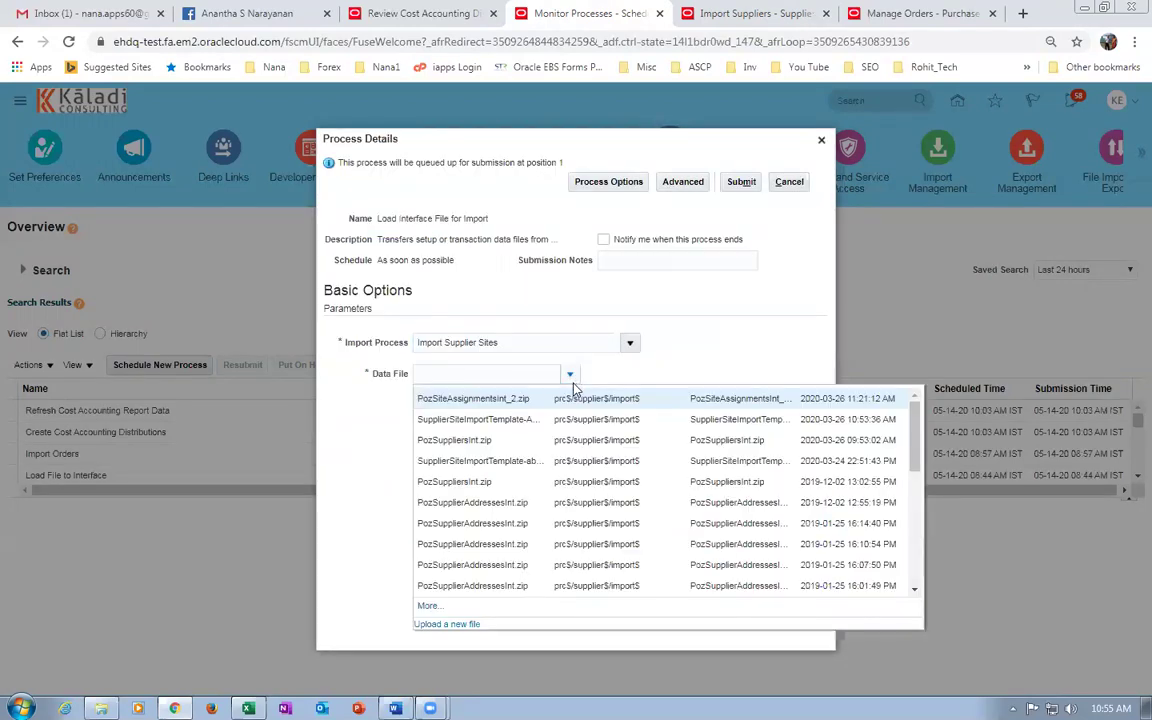
{"action": "left_click", "coordinate": [409, 564]}
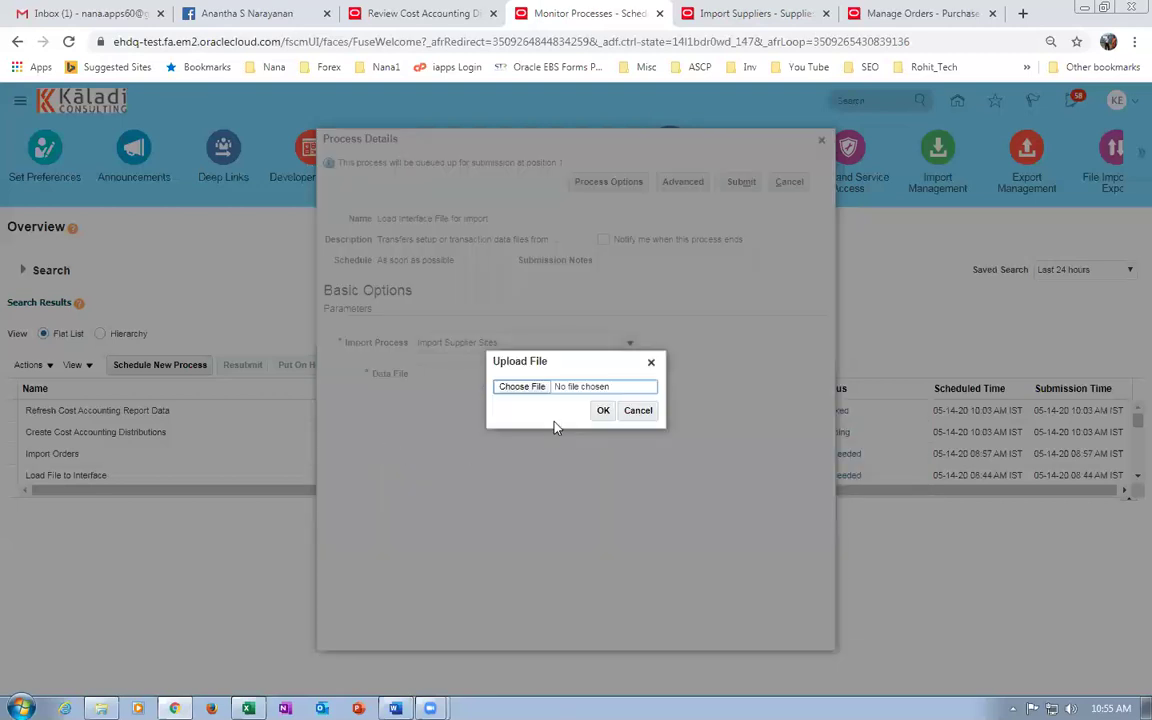
{"action": "left_click", "coordinate": [524, 387]}
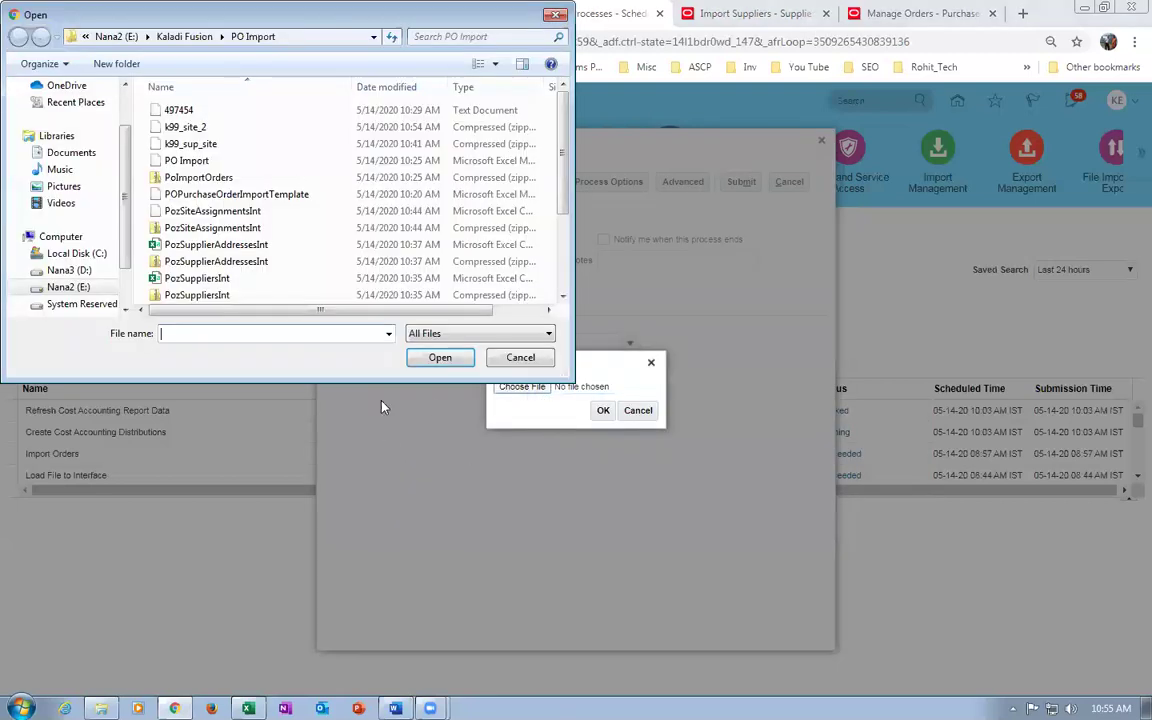
{"action": "left_click", "coordinate": [172, 128]}
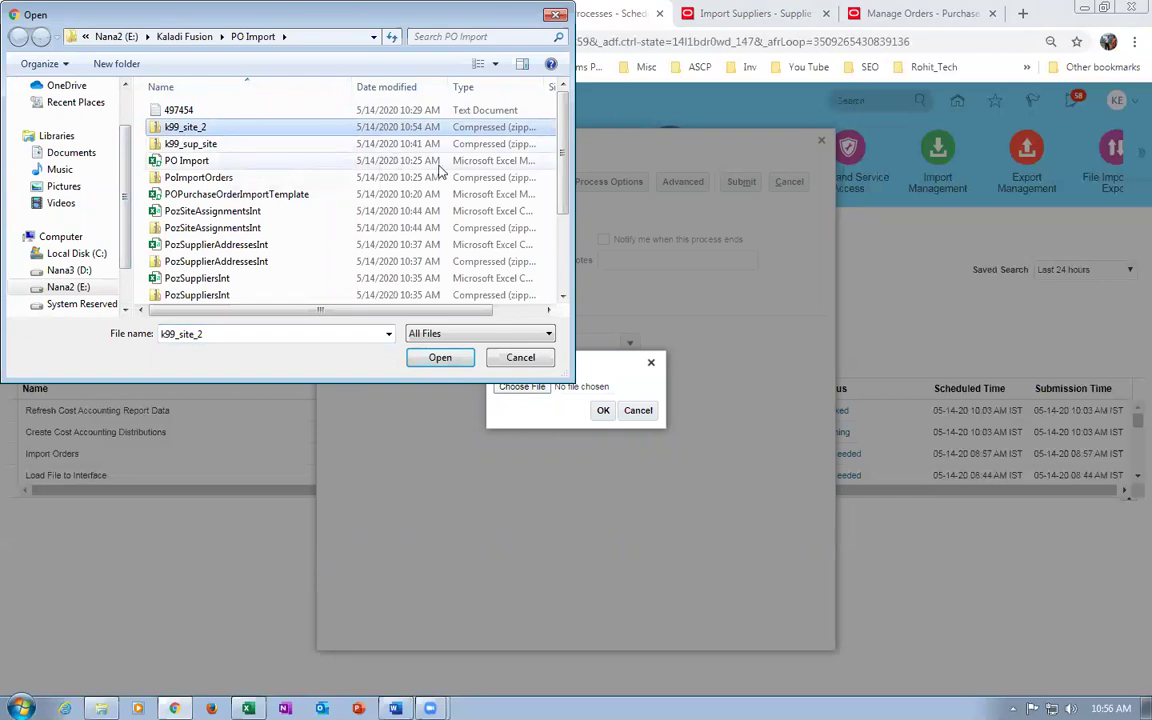
{"action": "left_click", "coordinate": [195, 145]}
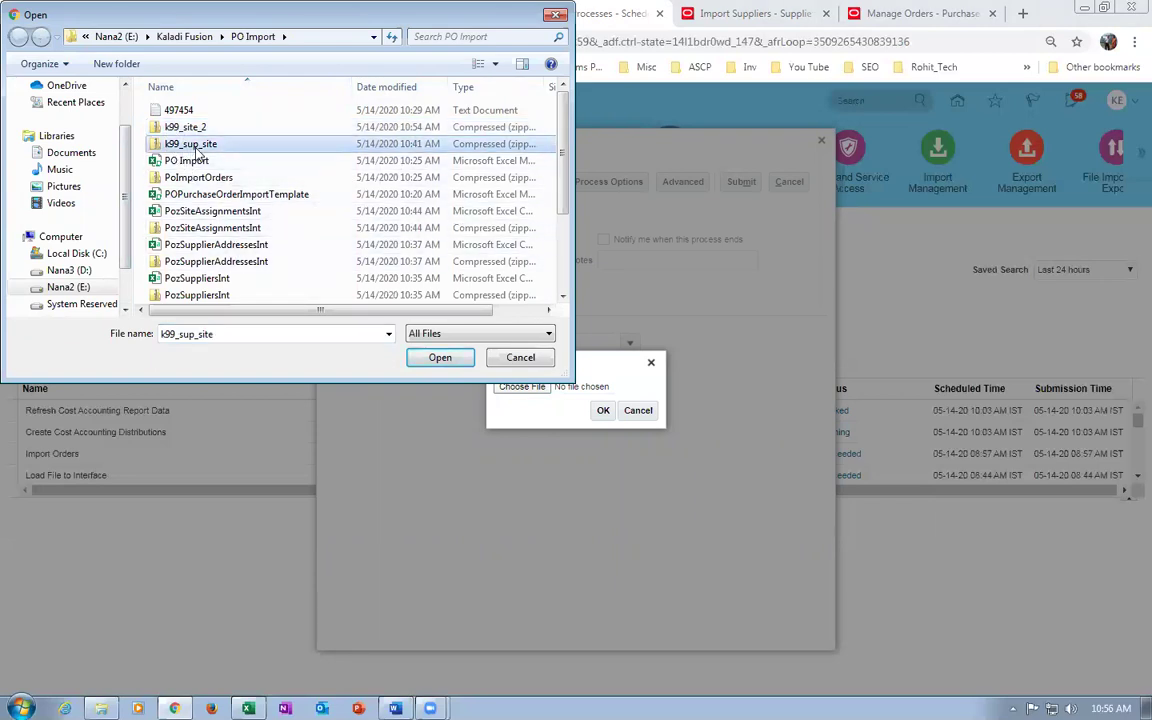
{"action": "left_click", "coordinate": [201, 128]}
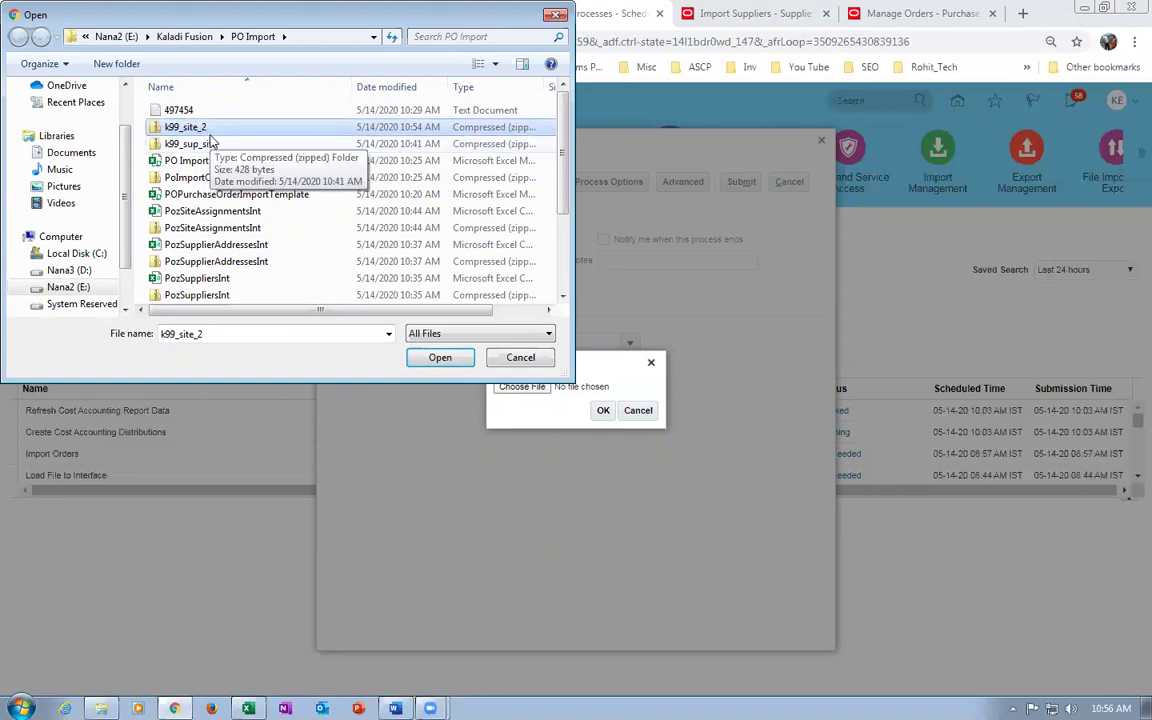
{"action": "left_click", "coordinate": [438, 357]}
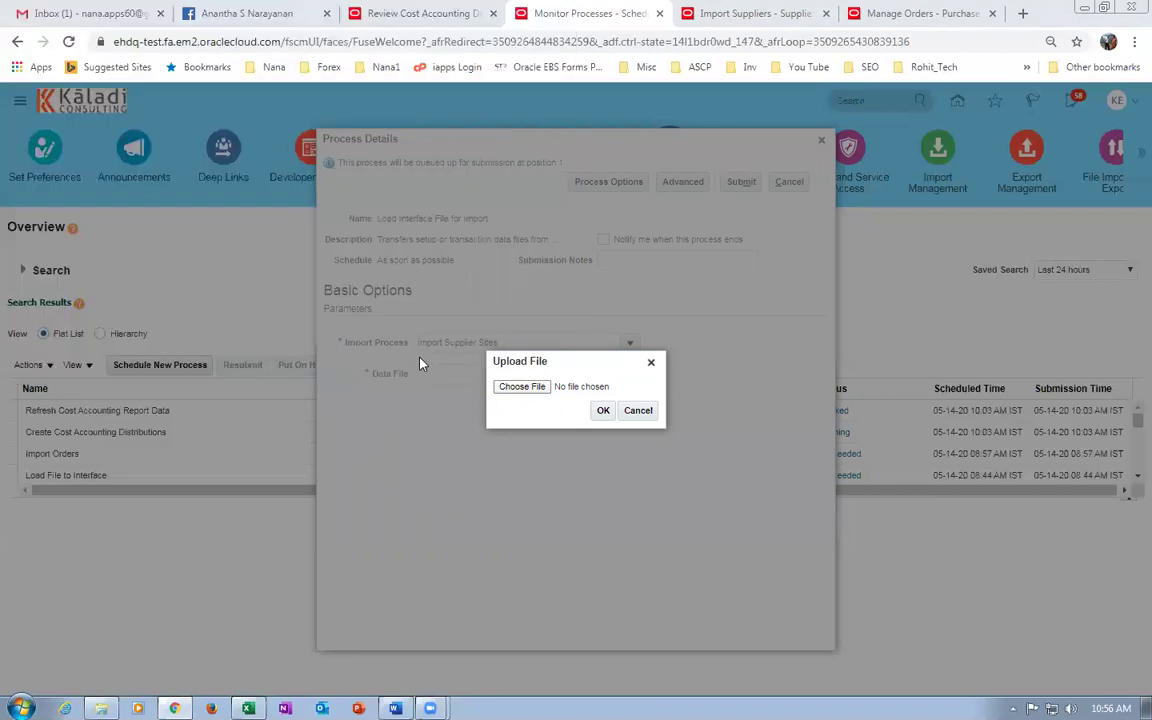
{"action": "left_click", "coordinate": [601, 411]}
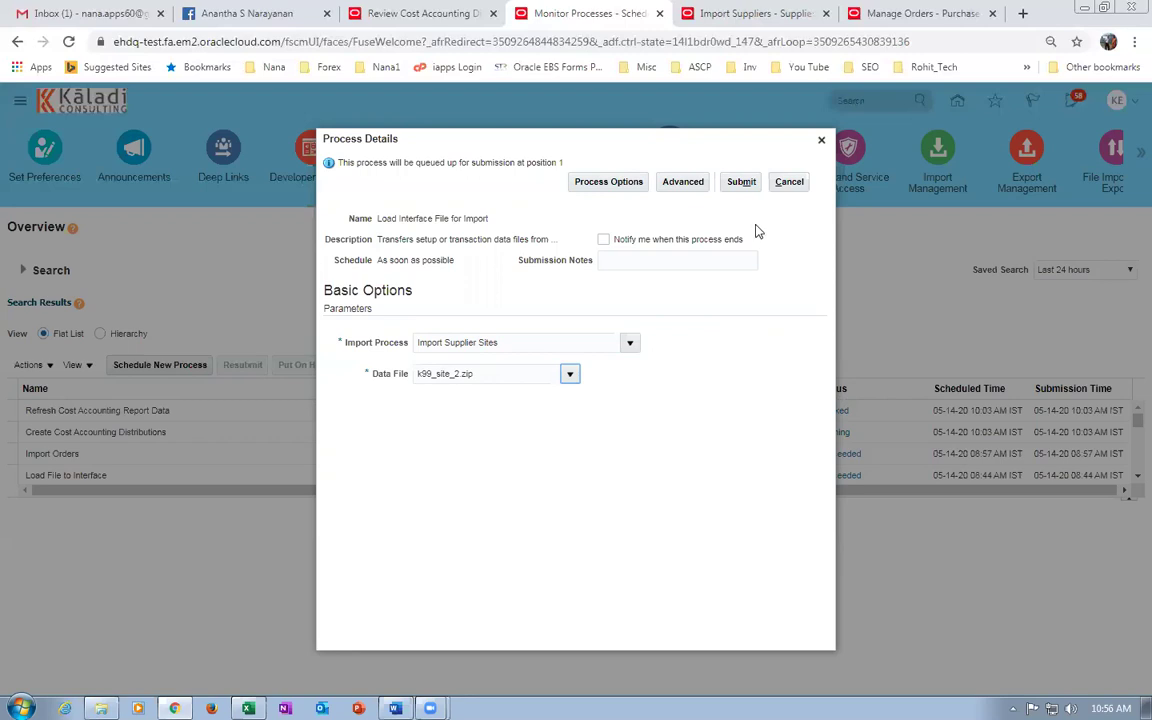
Submit the k99_site_2 load as process 497501 and refresh until its Load File to Interface jobs succeed.
{"action": "left_click", "coordinate": [743, 183]}
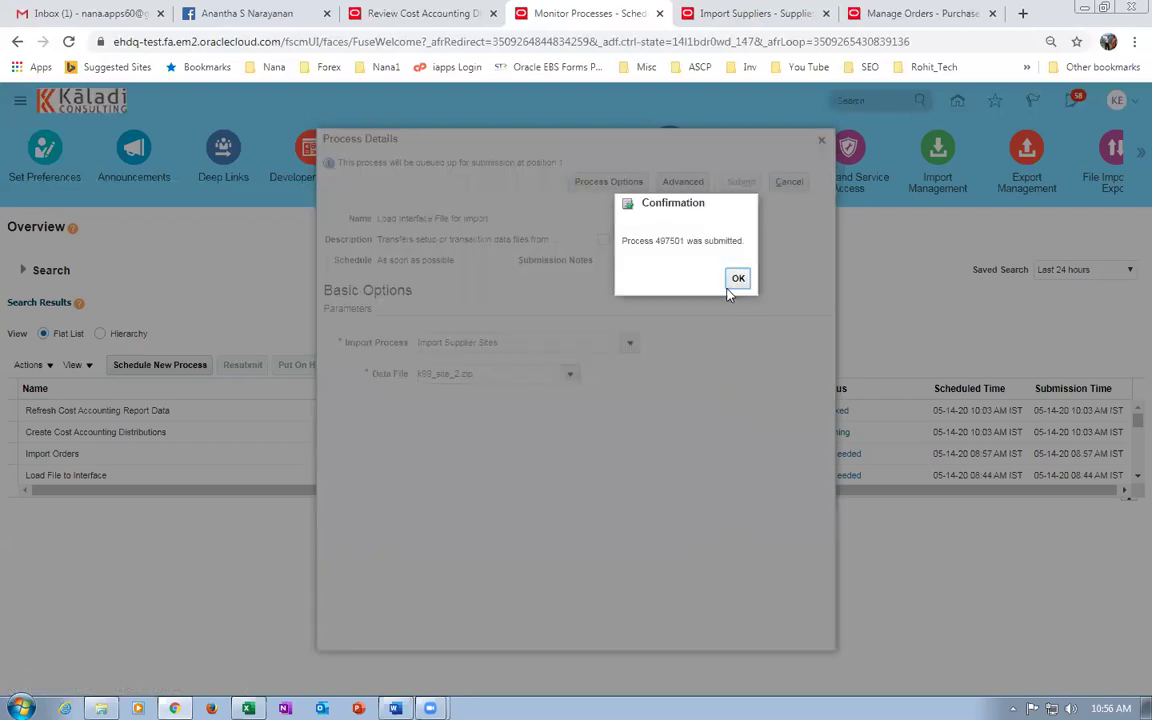
{"action": "left_click", "coordinate": [738, 279]}
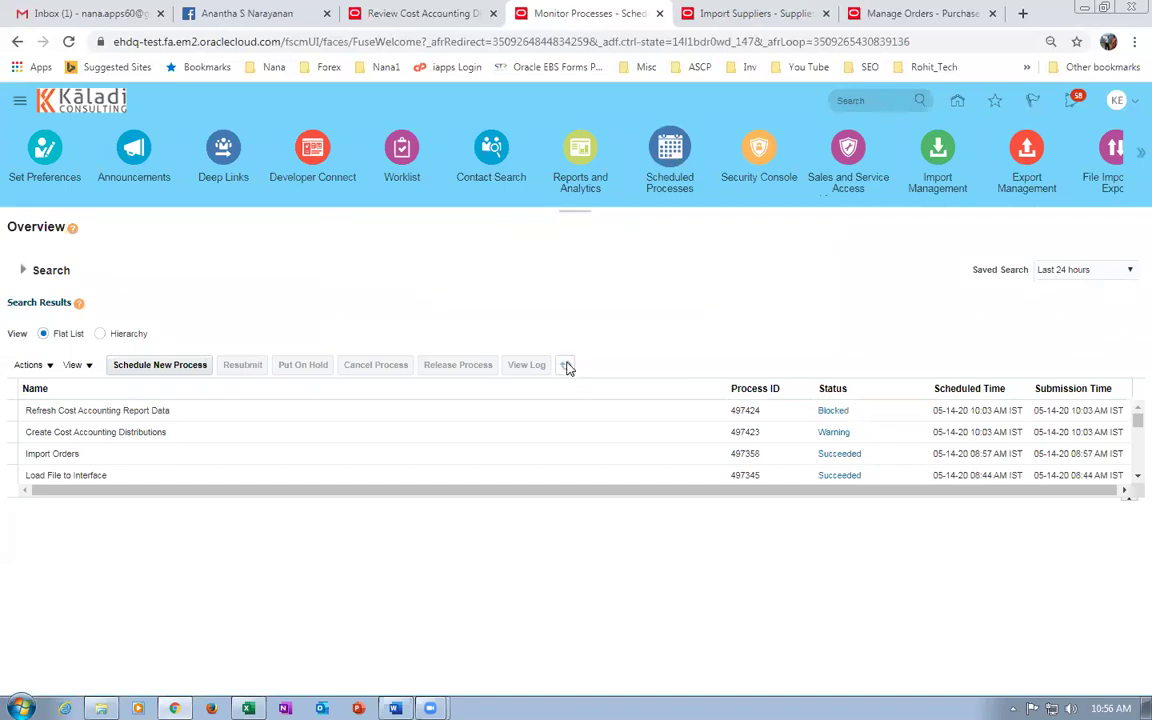
{"action": "left_click", "coordinate": [566, 365]}
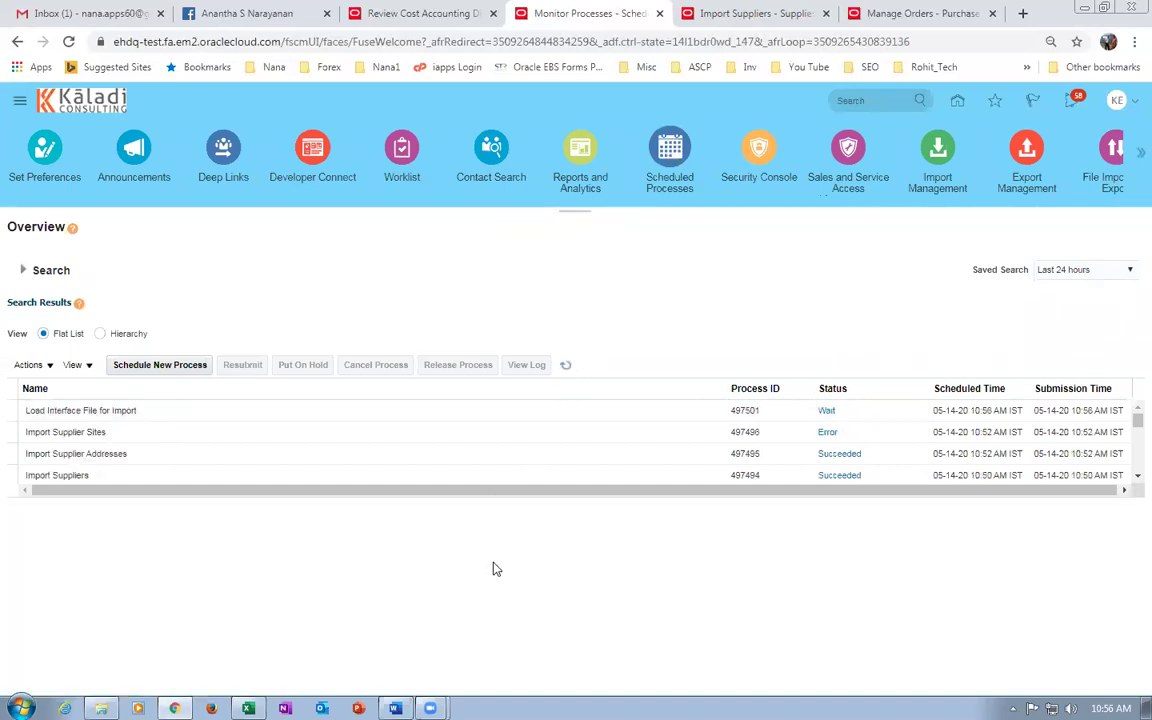
{"action": "left_click", "coordinate": [565, 366]}
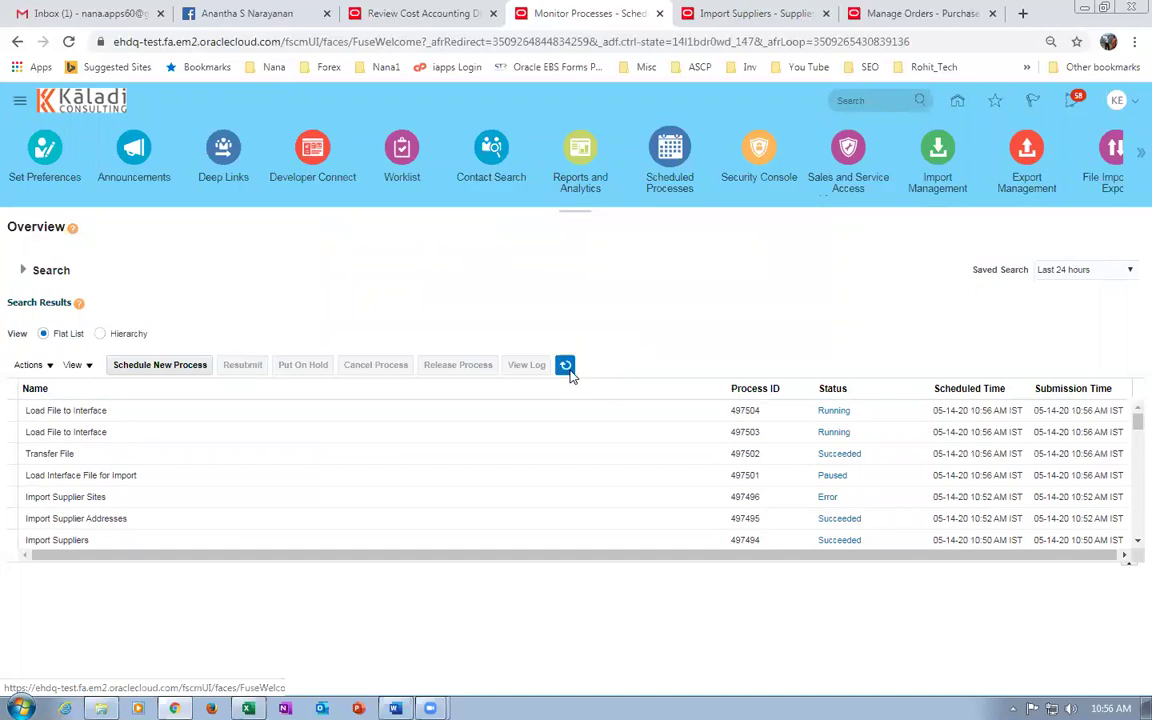
{"action": "left_click", "coordinate": [570, 372]}
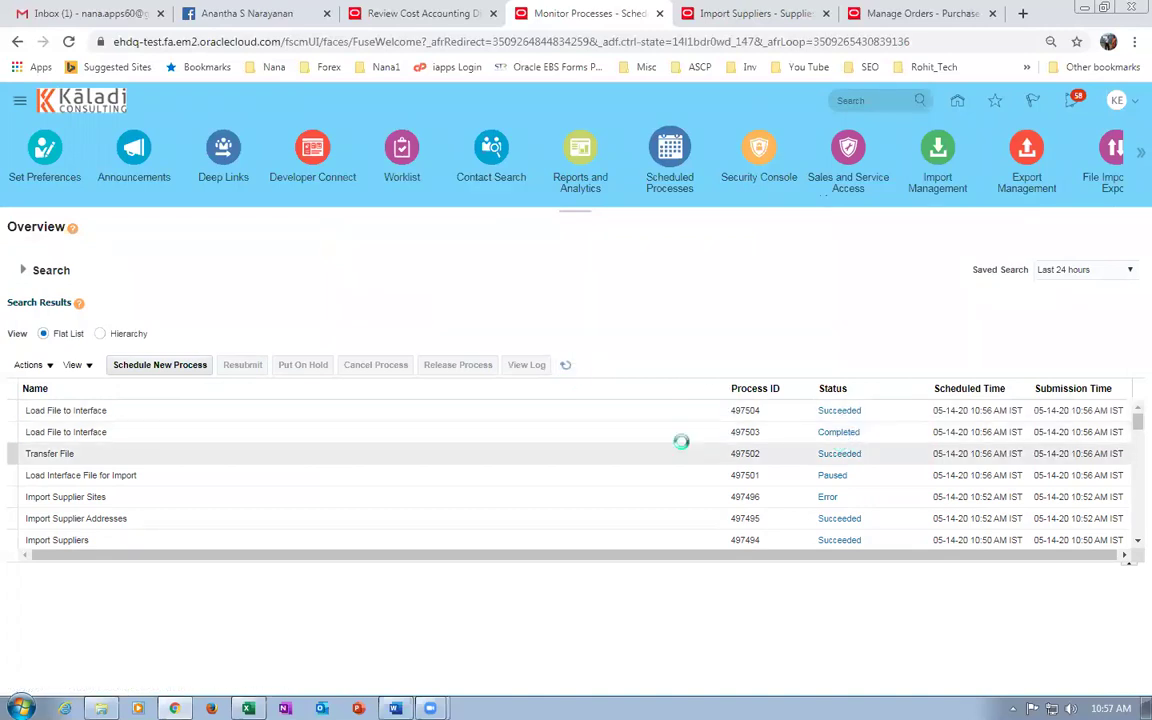
{"action": "left_click", "coordinate": [740, 13]}
Submit a Purge Supplier Interface Records job for Rejected records in the Supplier Sites table.
{"action": "left_click", "coordinate": [1033, 268]}
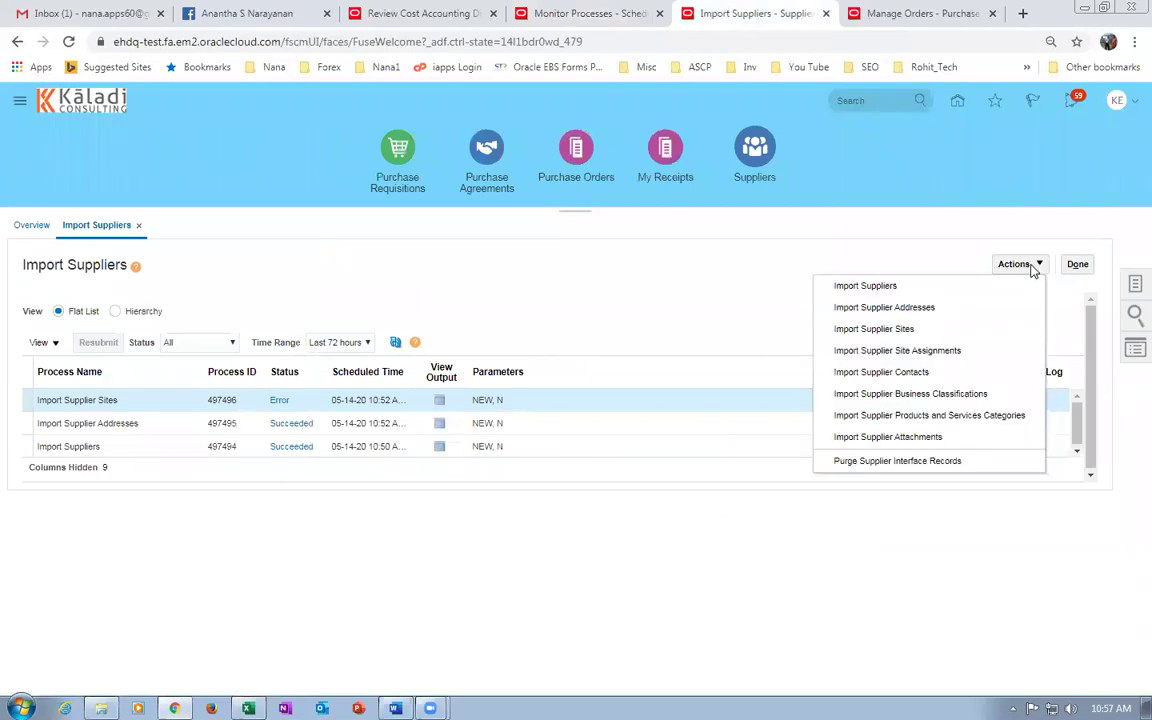
{"action": "left_click", "coordinate": [892, 463]}
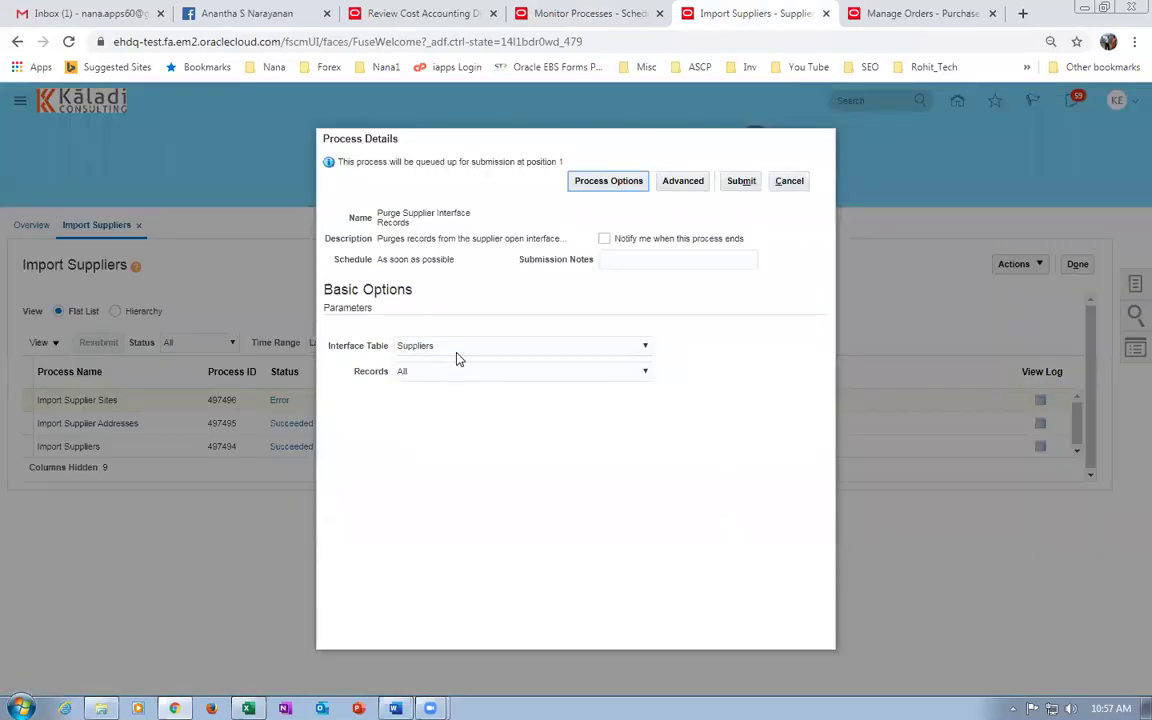
{"action": "left_click", "coordinate": [461, 351]}
{"action": "left_click", "coordinate": [460, 354]}
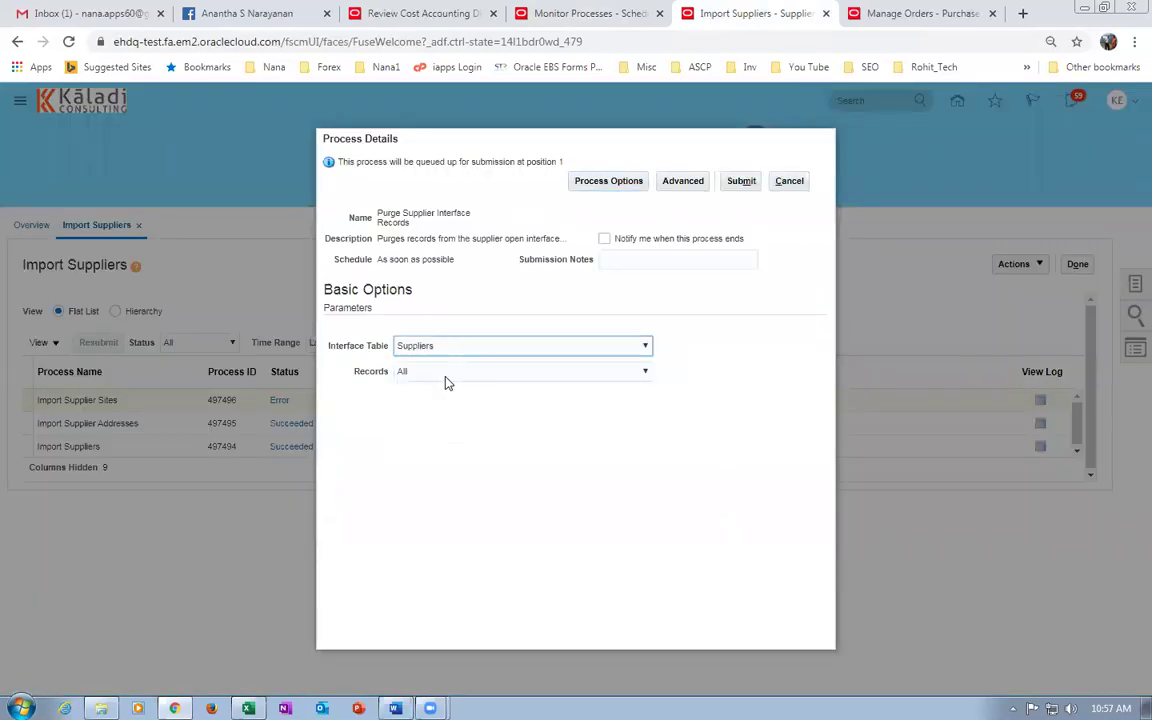
{"action": "left_click", "coordinate": [447, 378]}
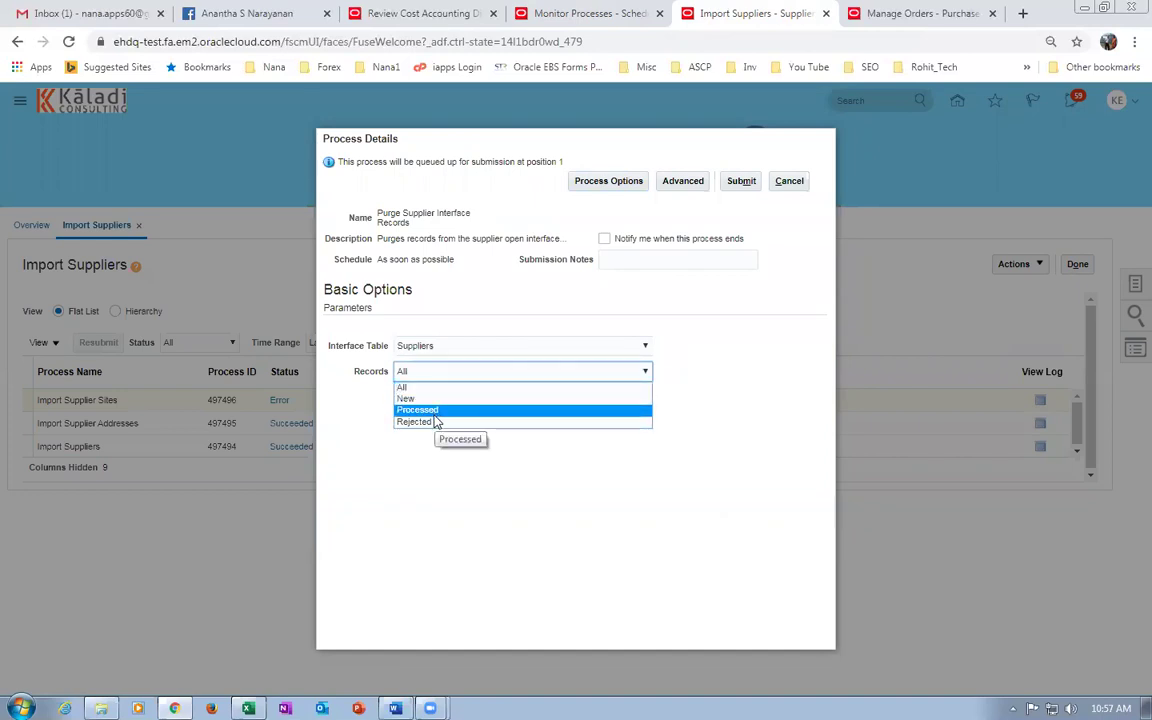
{"action": "left_click", "coordinate": [471, 352]}
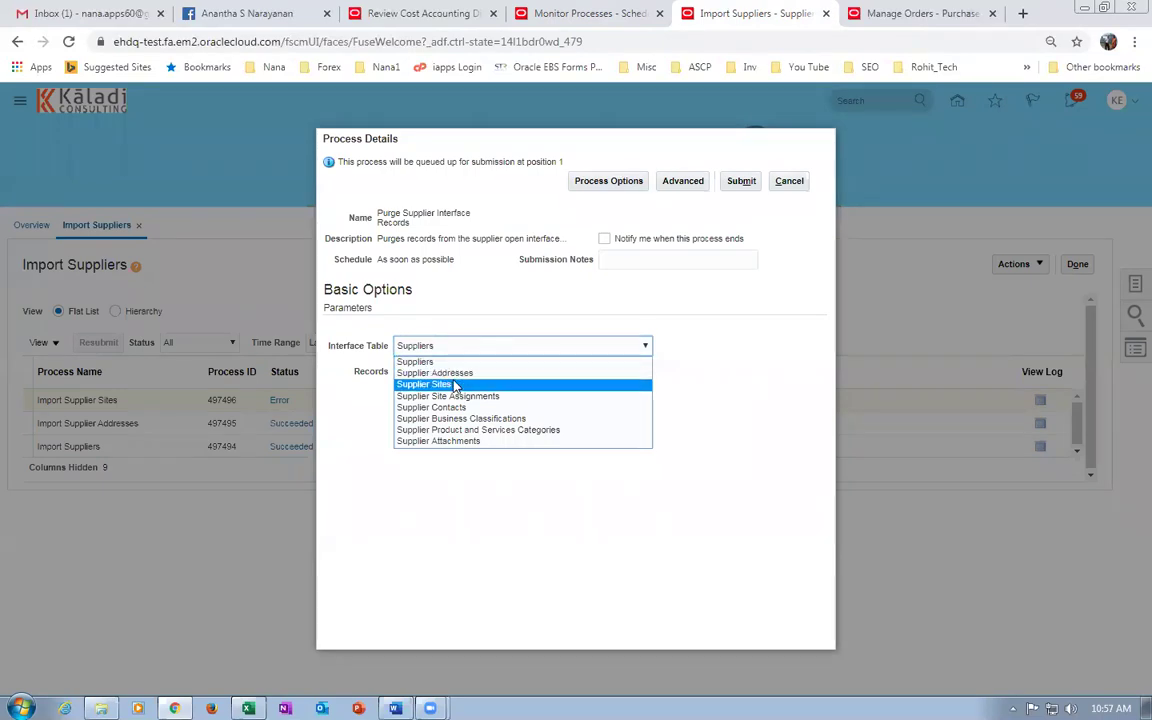
{"action": "left_click", "coordinate": [455, 385]}
{"action": "left_click", "coordinate": [471, 373]}
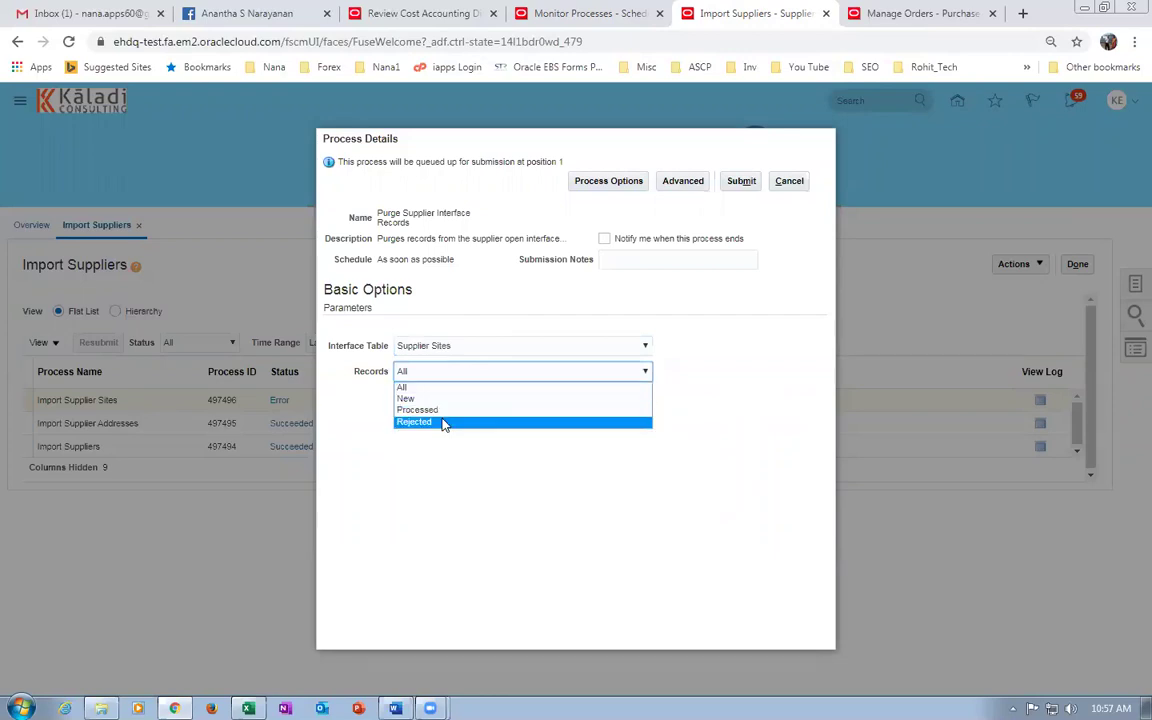
{"action": "left_click", "coordinate": [443, 422]}
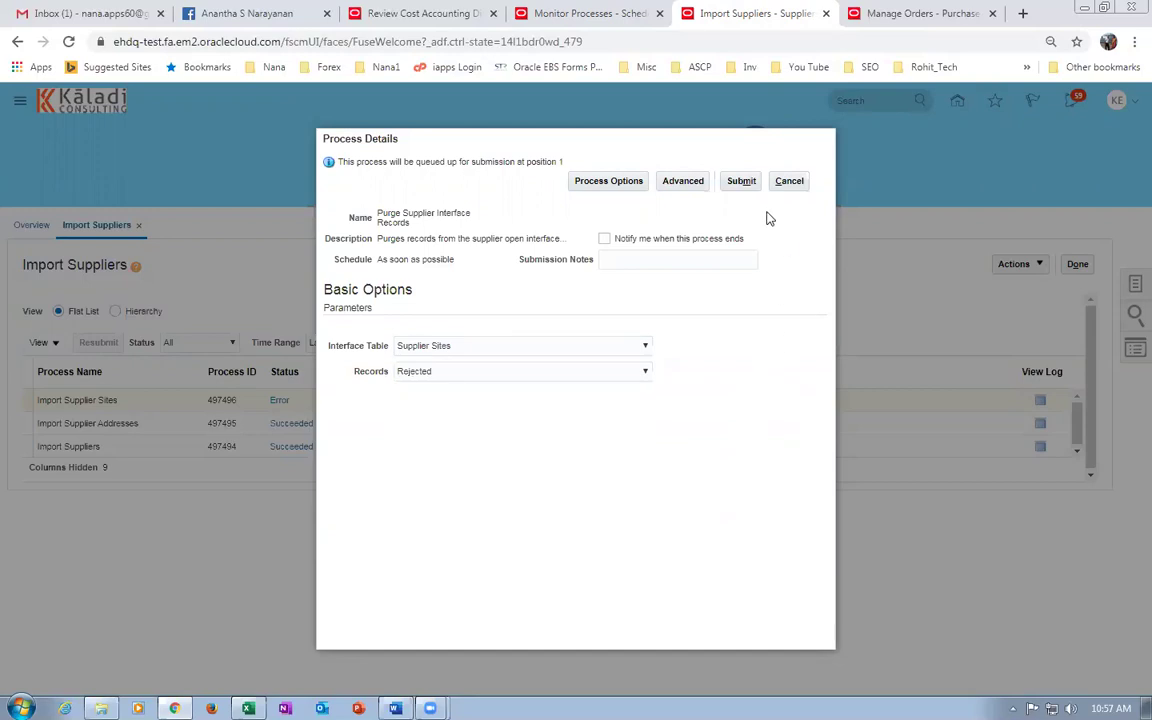
{"action": "left_click", "coordinate": [745, 182]}
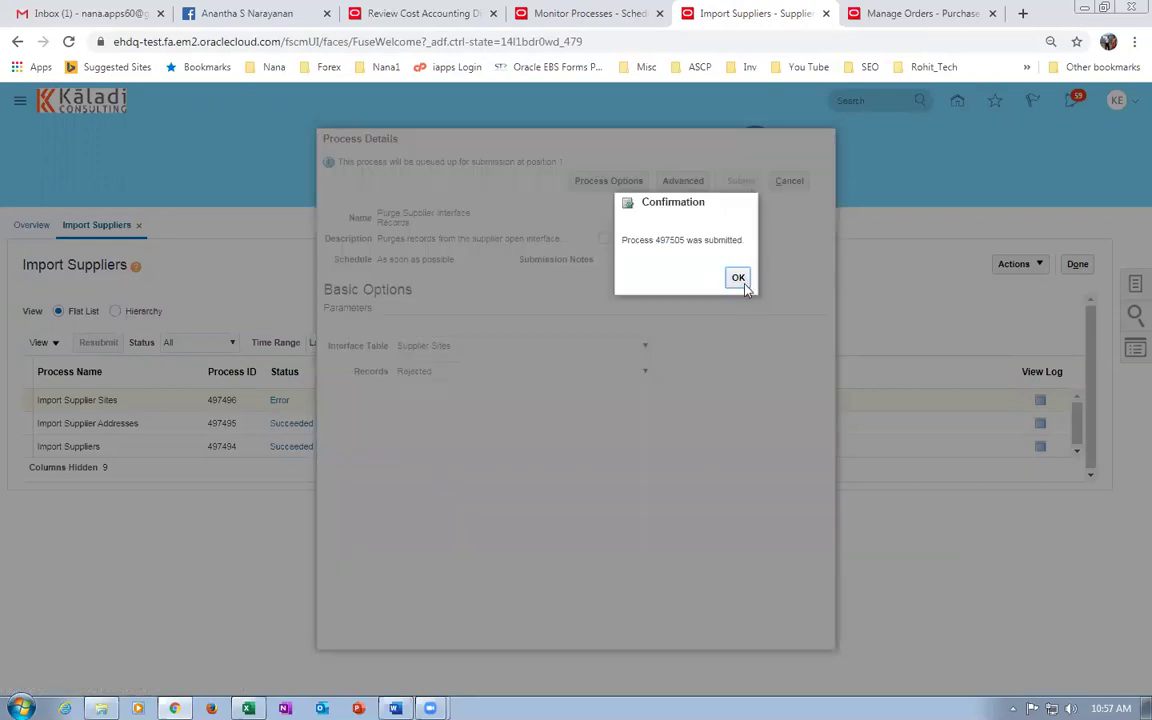
{"action": "left_click", "coordinate": [739, 280]}
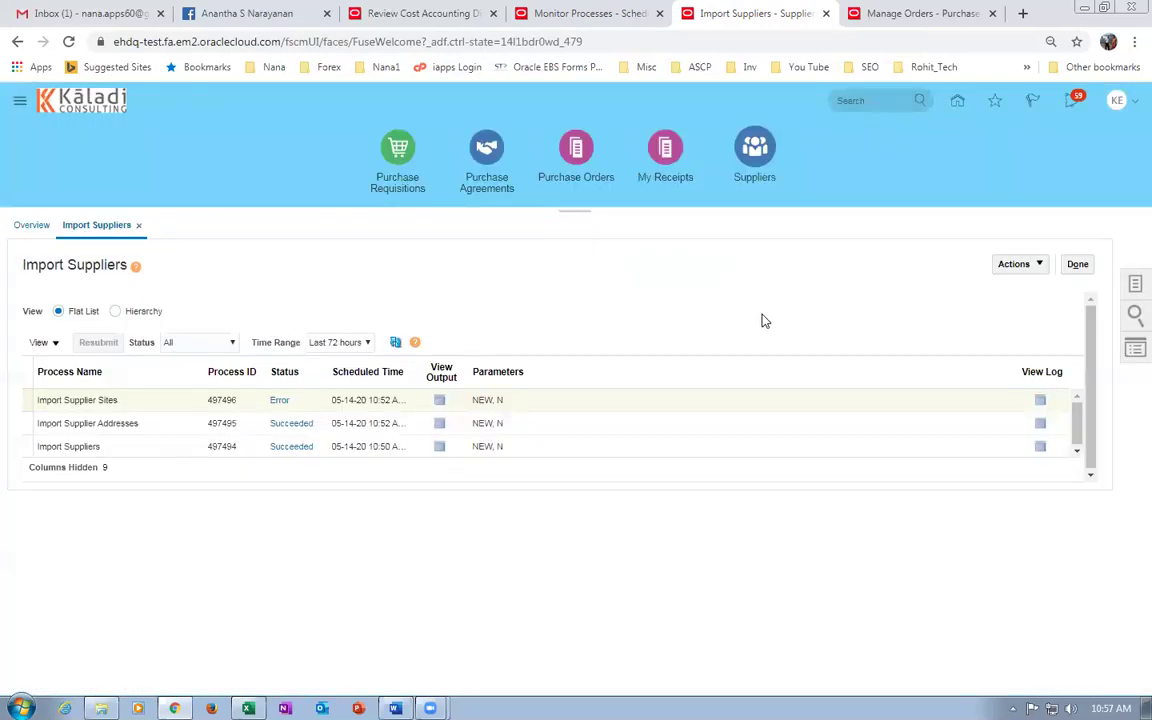
Refresh the process list until purge 497505 shows Succeeded.
{"action": "left_click", "coordinate": [394, 342]}
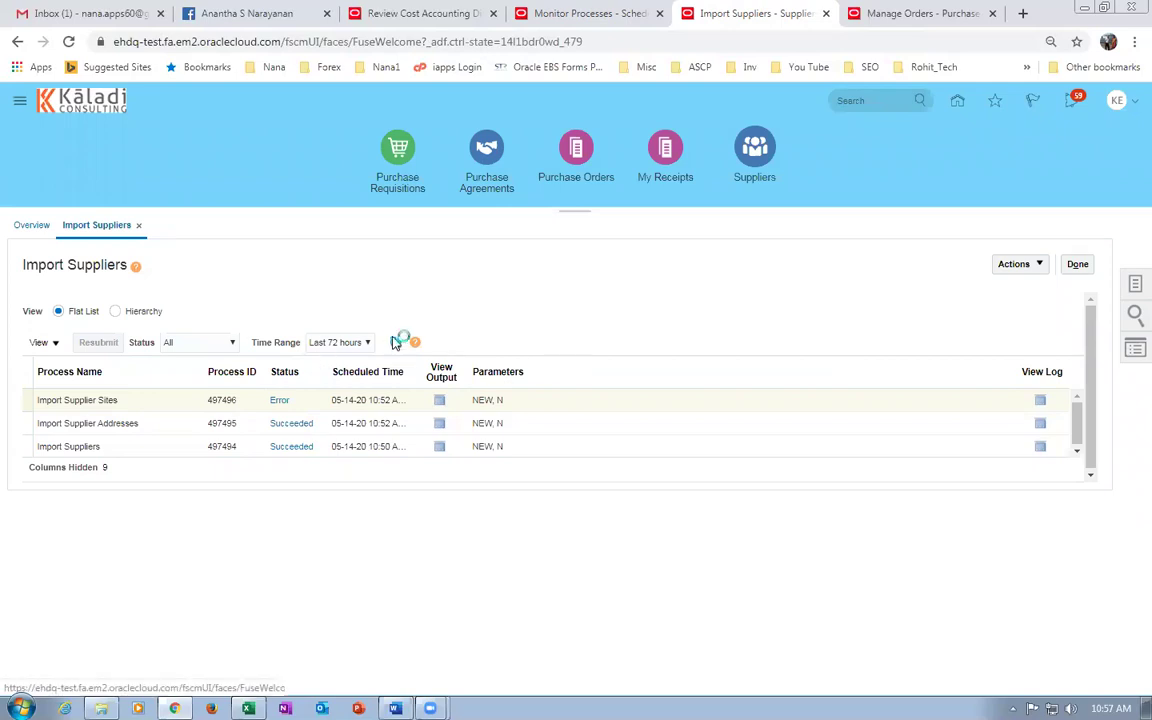
{"action": "left_click", "coordinate": [396, 343]}
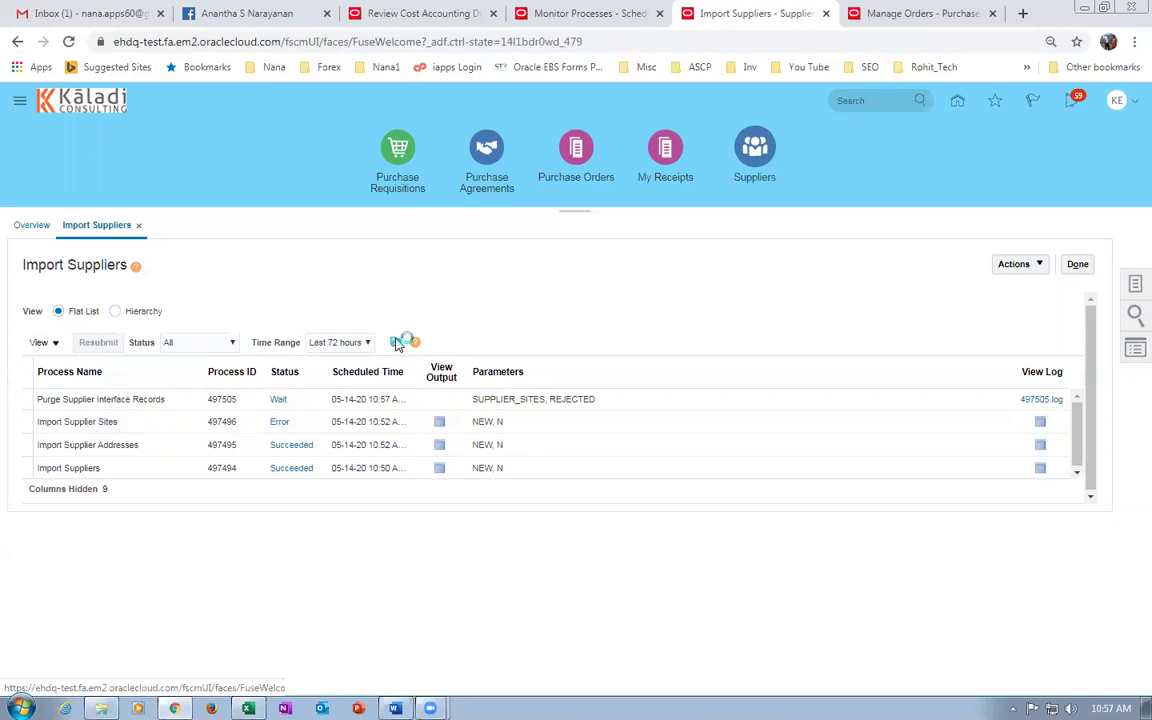
{"action": "left_click", "coordinate": [396, 343]}
{"action": "left_click", "coordinate": [396, 343]}
{"action": "left_click", "coordinate": [396, 343]}
{"action": "left_click", "coordinate": [396, 343]}
{"action": "left_click", "coordinate": [396, 343]}
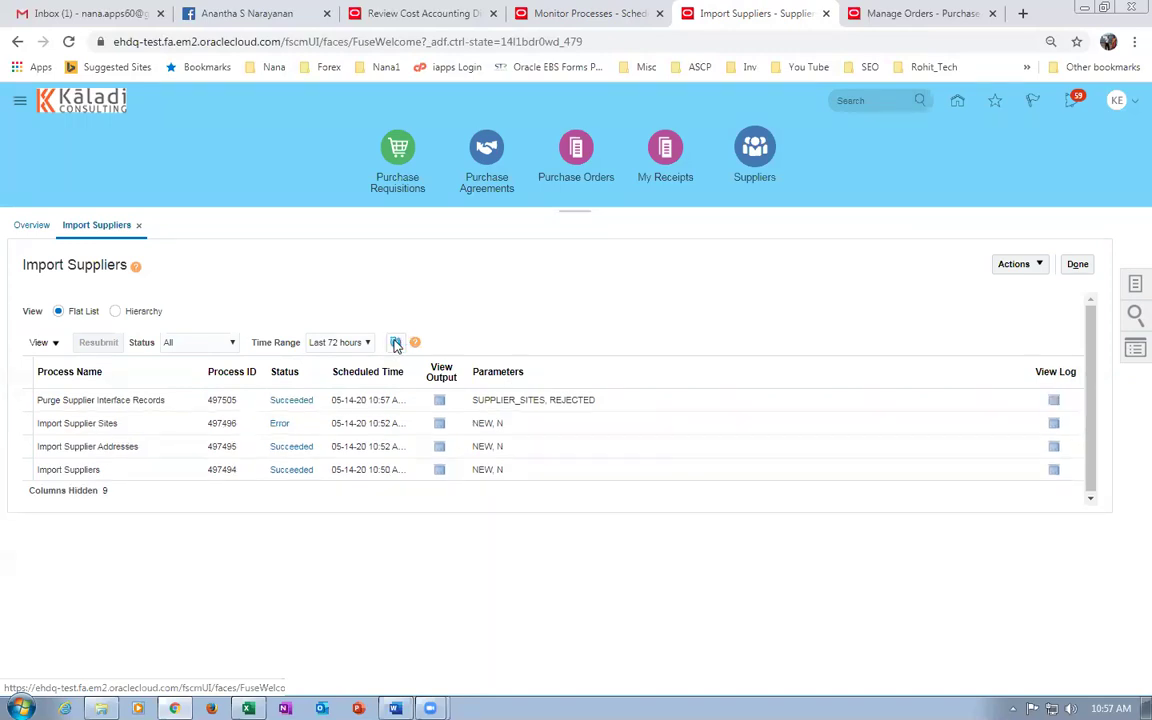
{"action": "left_click", "coordinate": [1015, 264]}
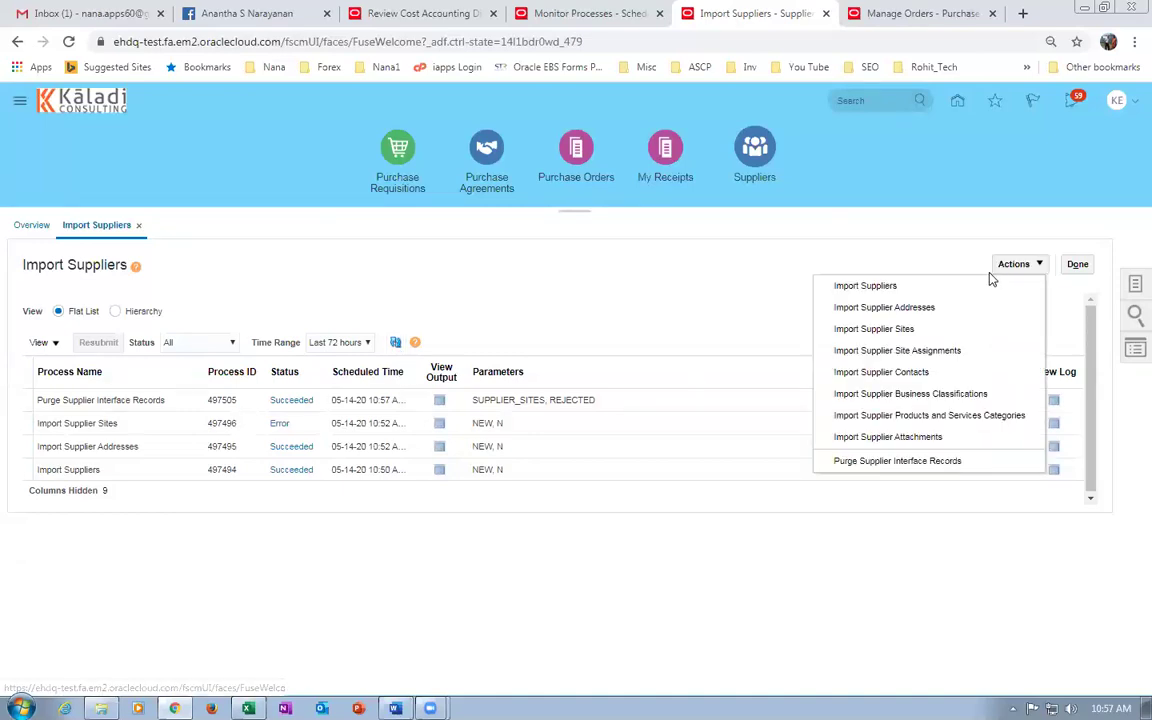
Submit a new Import Supplier Sites run from the Actions menu.
{"action": "left_click", "coordinate": [905, 331]}
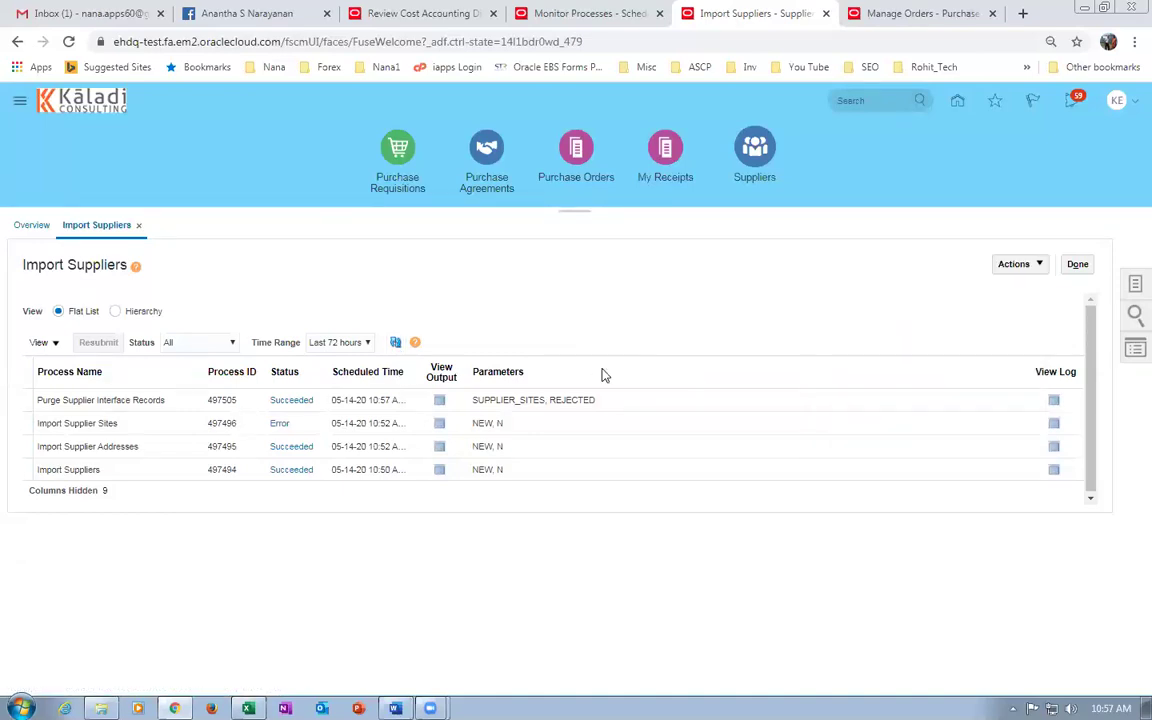
{"action": "left_click", "coordinate": [743, 181]}
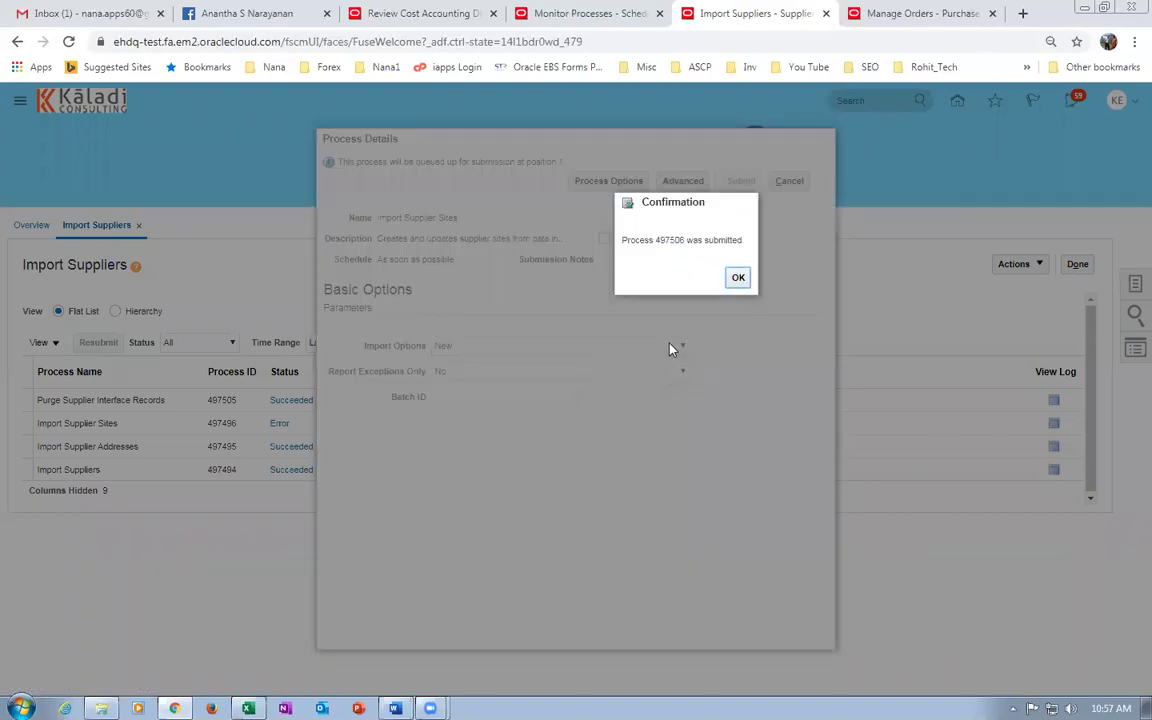
{"action": "left_click", "coordinate": [737, 278]}
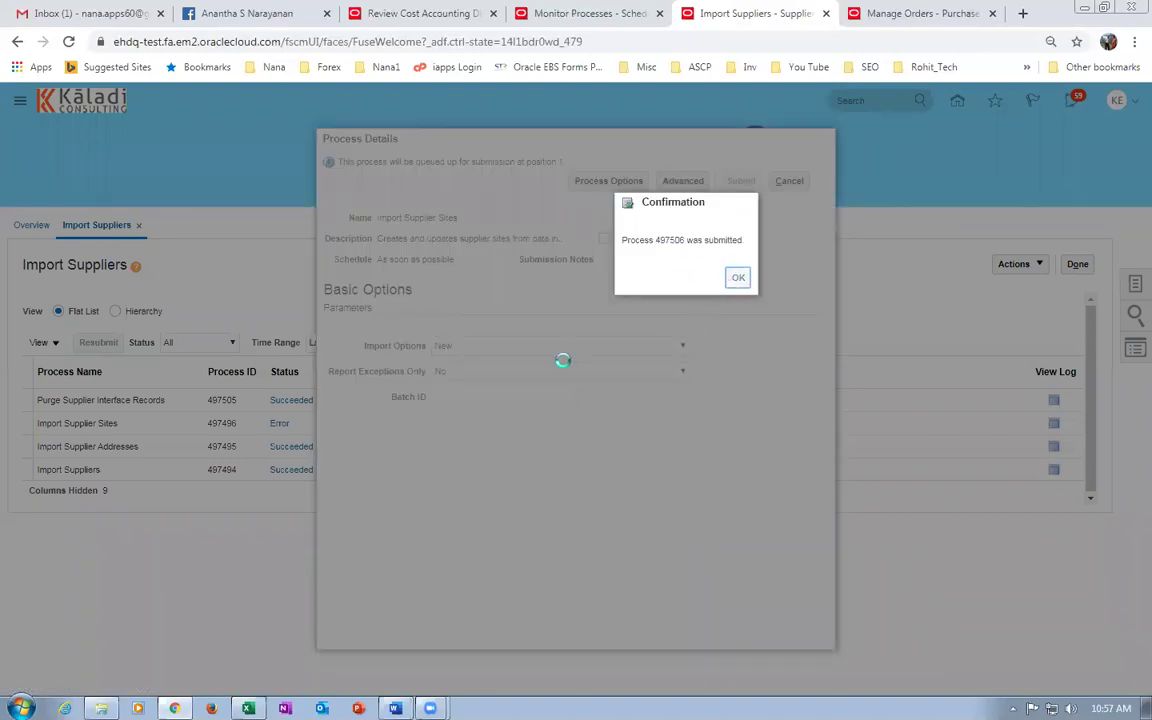
Refresh until run 497506 finishes in Error, then select that run.
{"action": "left_click", "coordinate": [396, 343]}
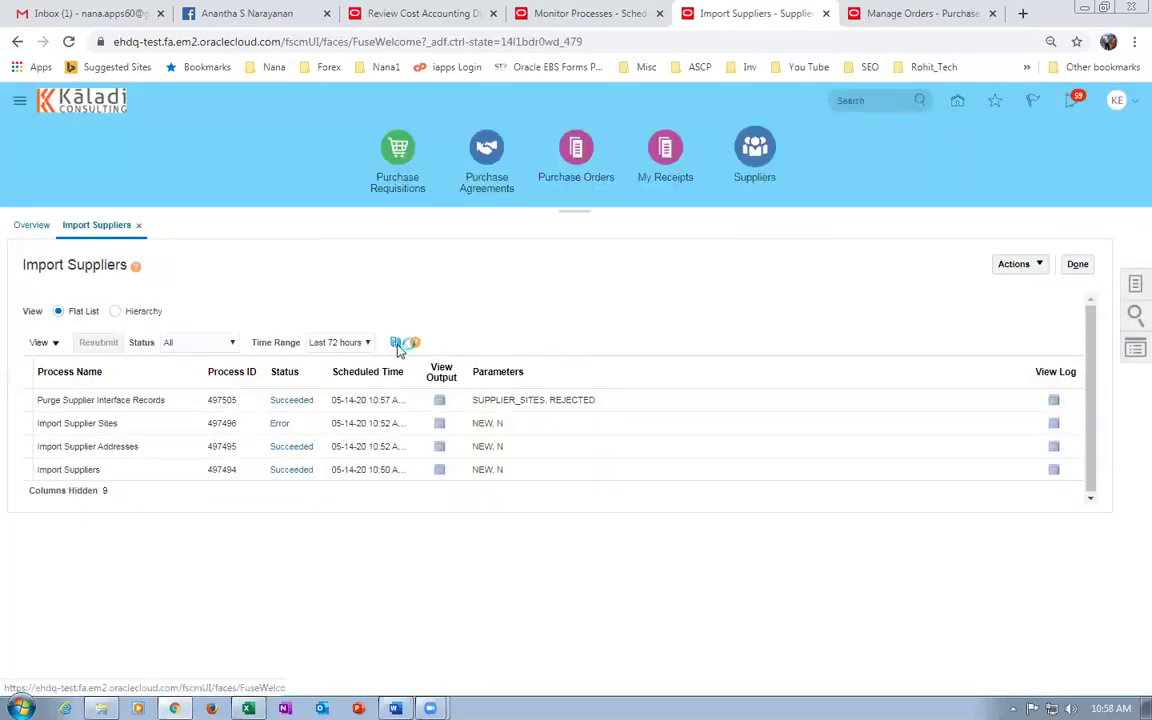
{"action": "left_click", "coordinate": [397, 345]}
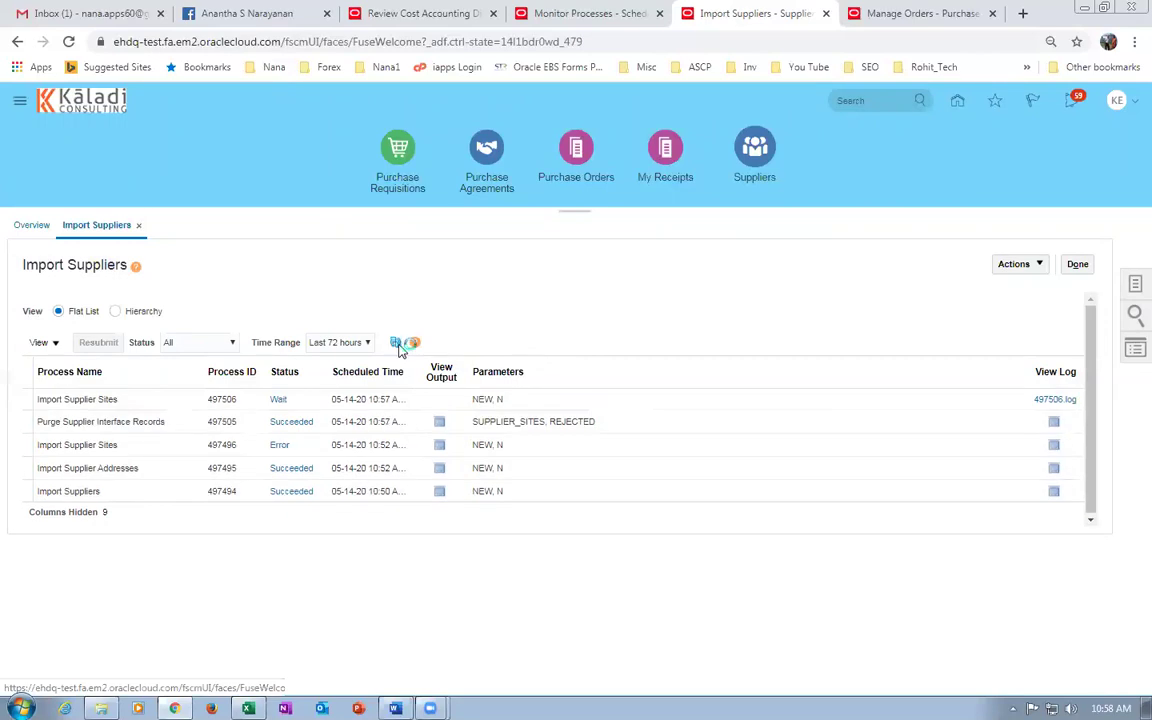
{"action": "left_click", "coordinate": [397, 345]}
{"action": "left_click", "coordinate": [398, 344]}
{"action": "left_click", "coordinate": [398, 344]}
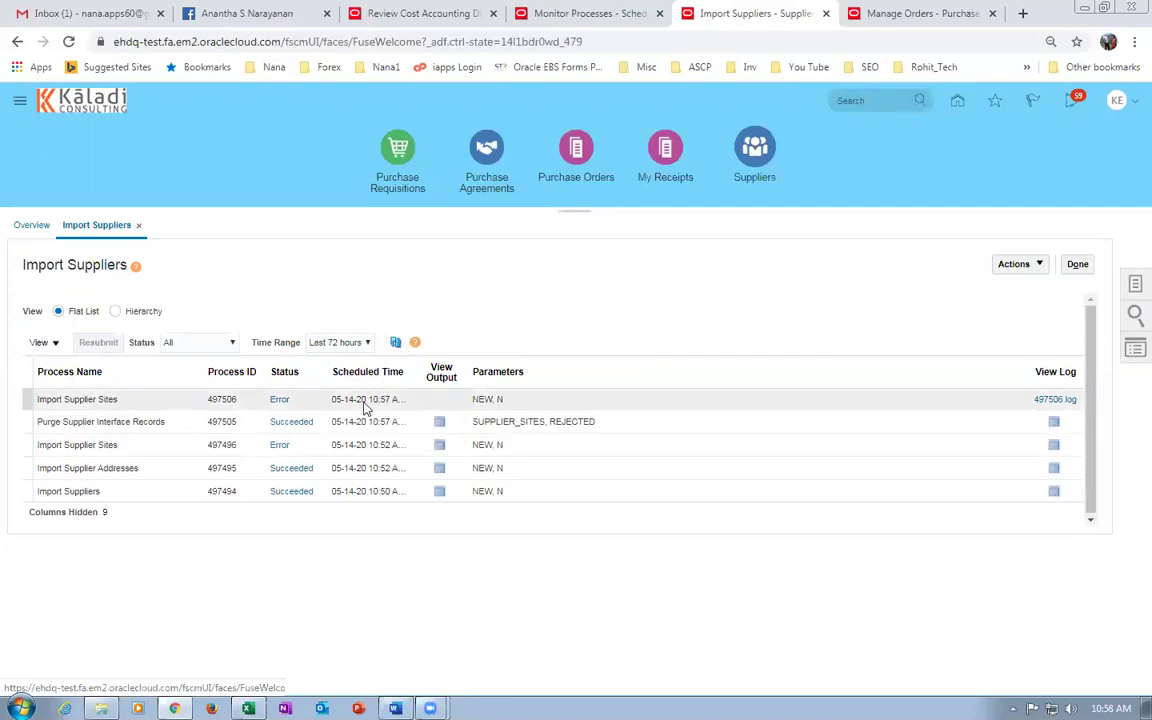
{"action": "left_click", "coordinate": [290, 399]}
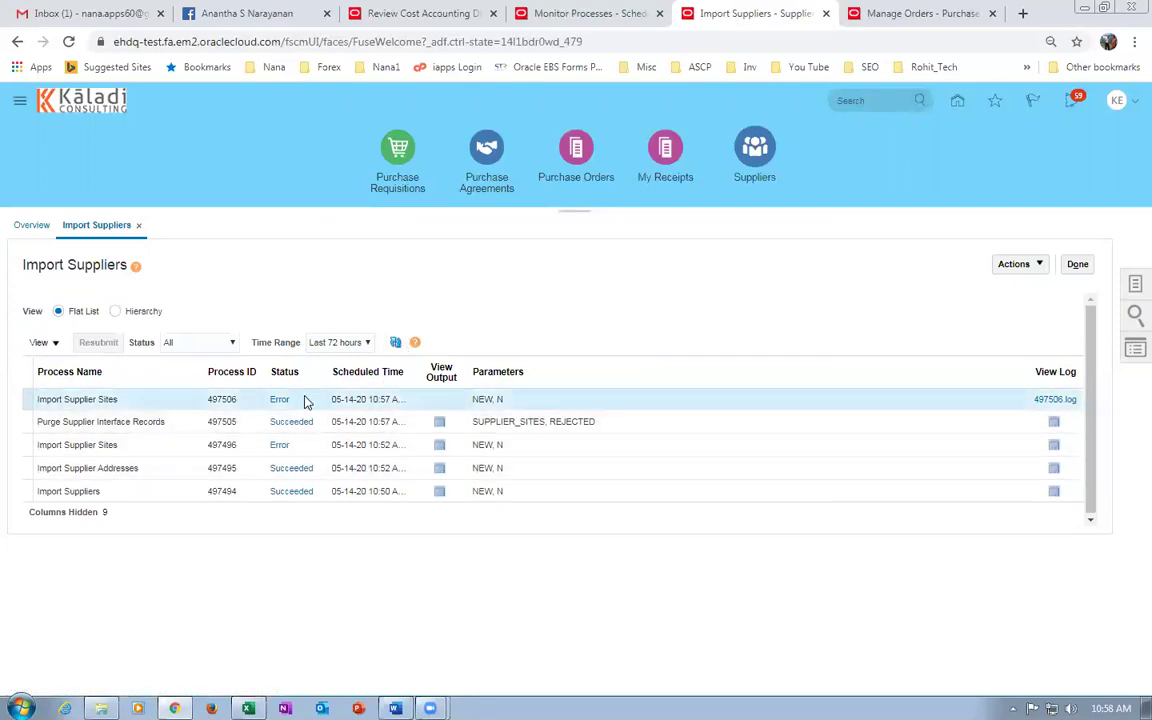
{"action": "left_click", "coordinate": [397, 343]}
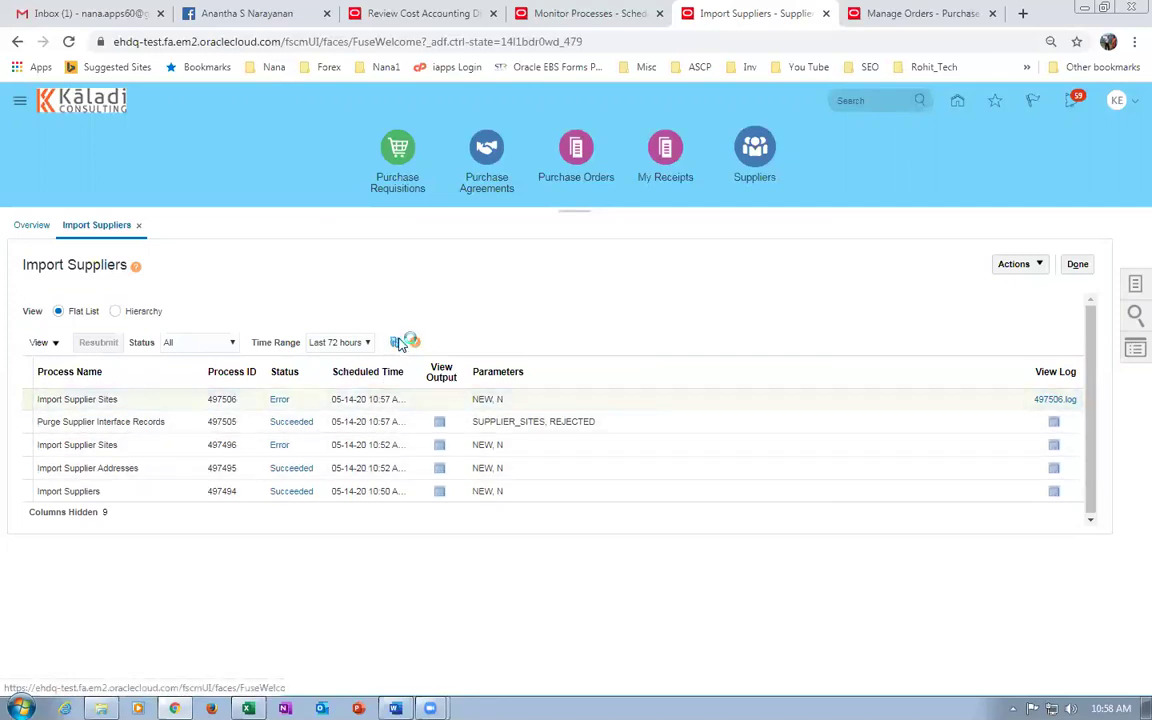
{"action": "left_click", "coordinate": [397, 343]}
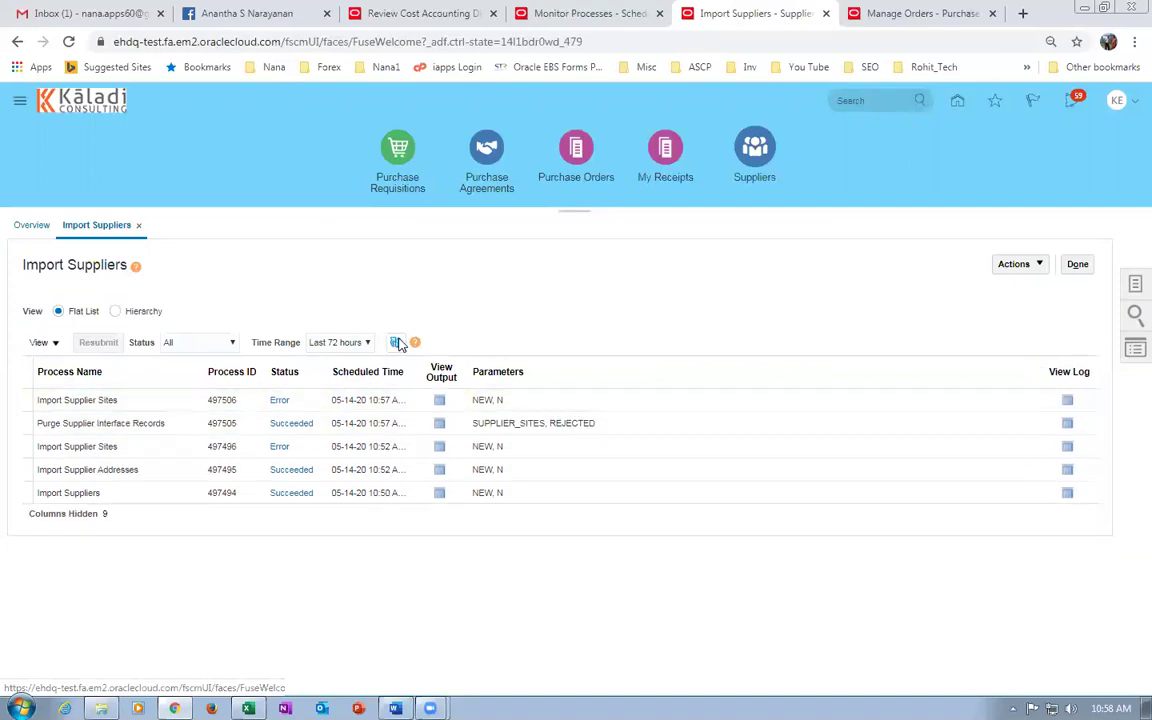
{"action": "left_click", "coordinate": [310, 399]}
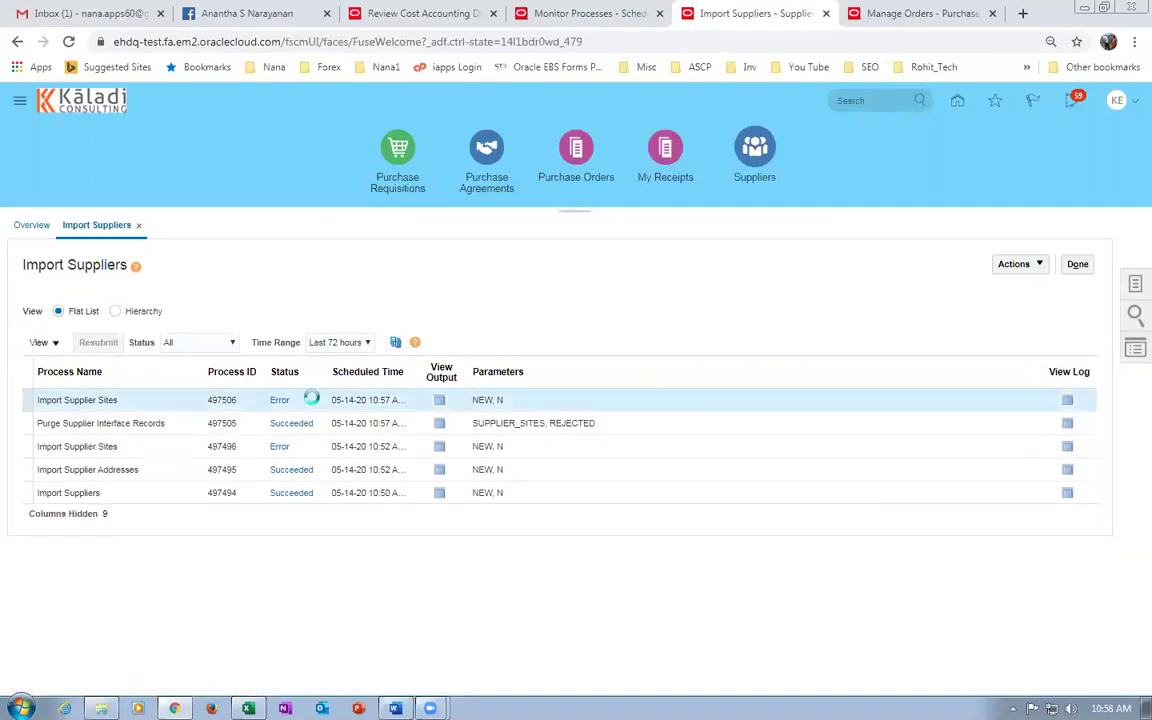
Save run 497506's ESS_O_497506 output as Report_497506.pdf and open it from downloads.
{"action": "left_click", "coordinate": [439, 401]}
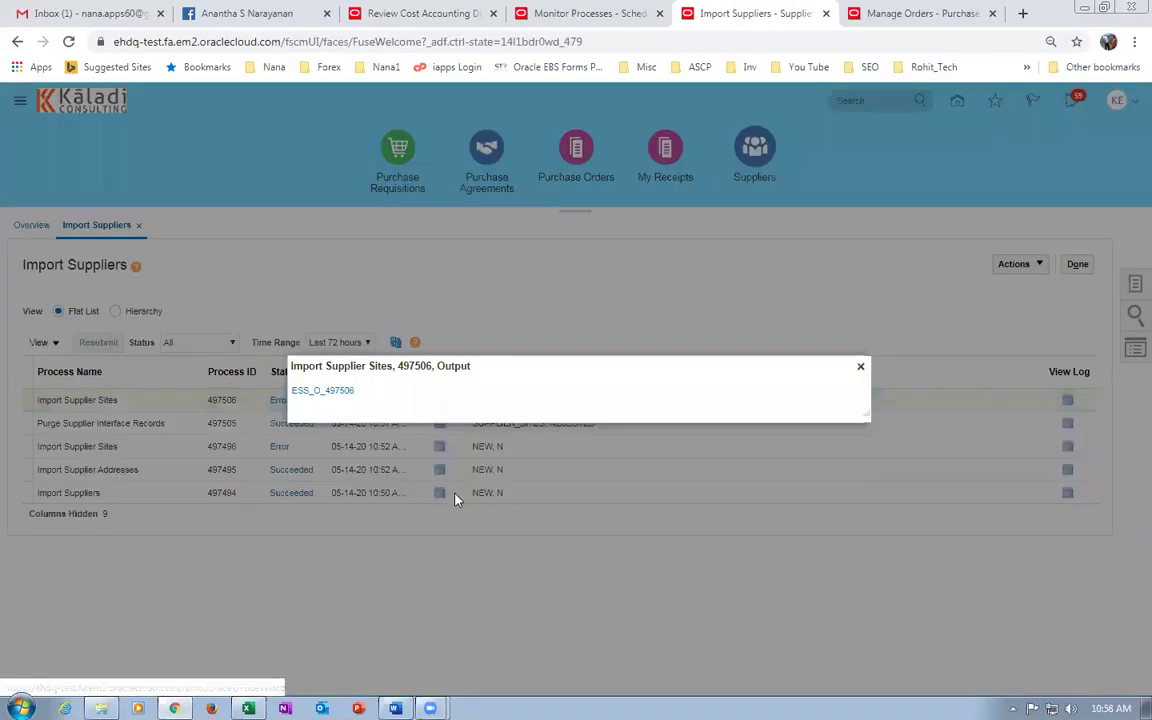
{"action": "left_click", "coordinate": [328, 397]}
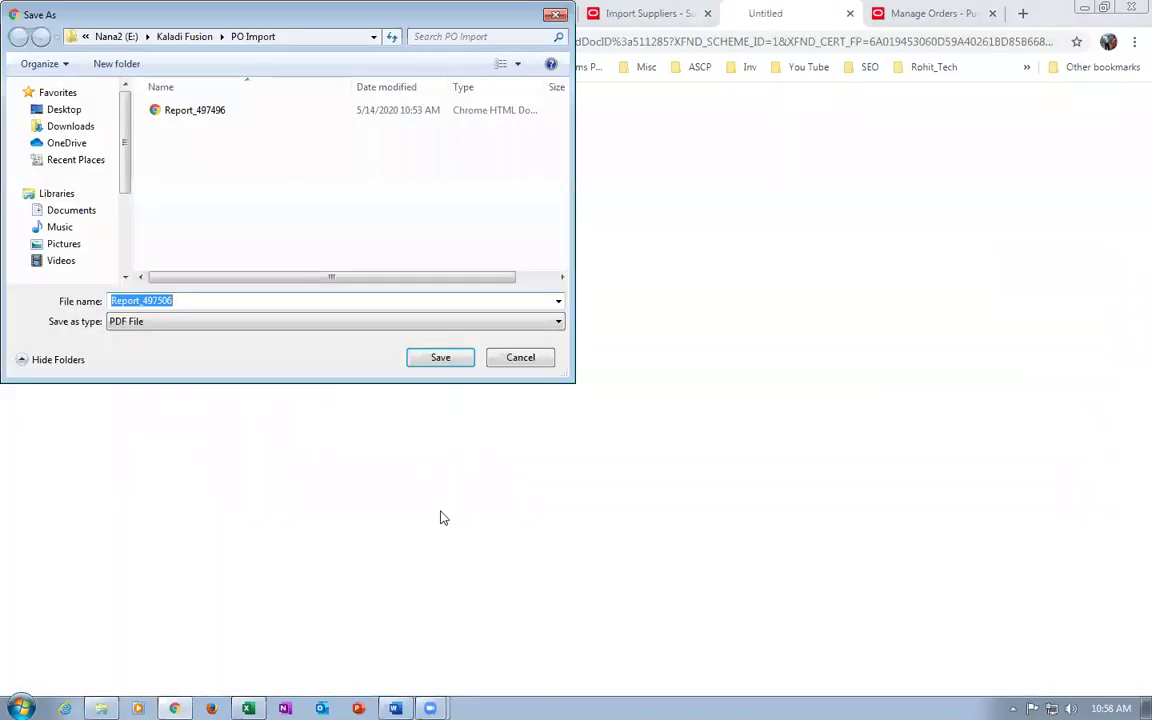
{"action": "left_click", "coordinate": [420, 358]}
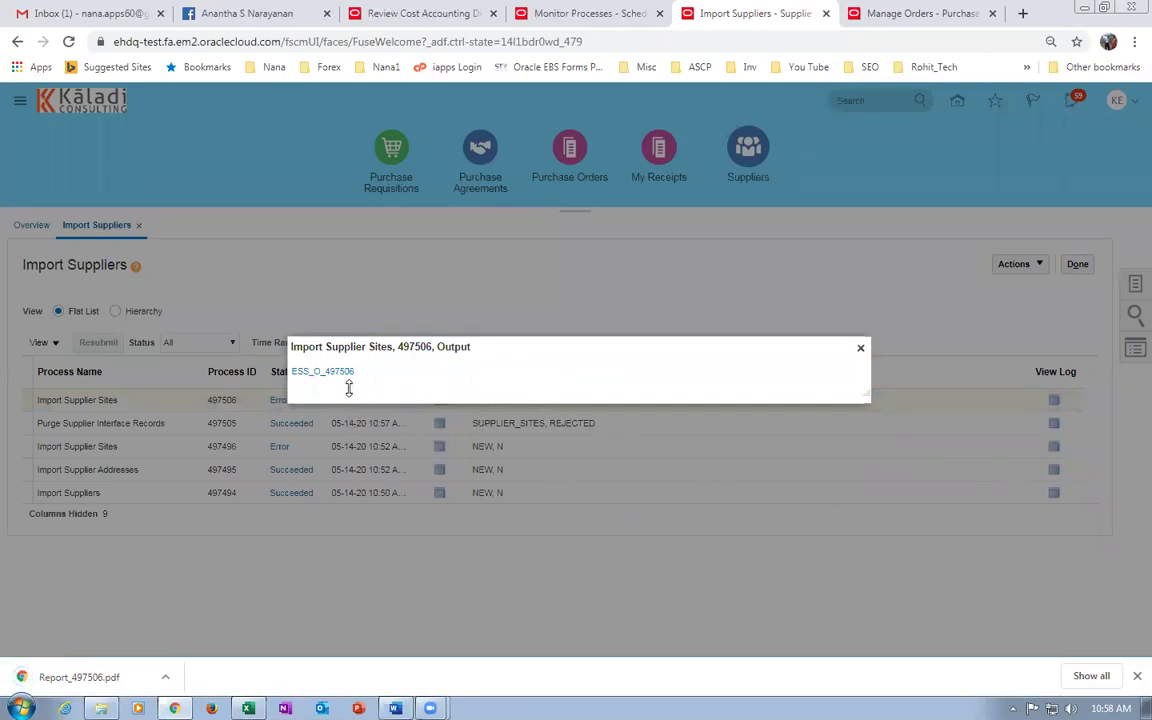
{"action": "left_click", "coordinate": [1068, 677]}
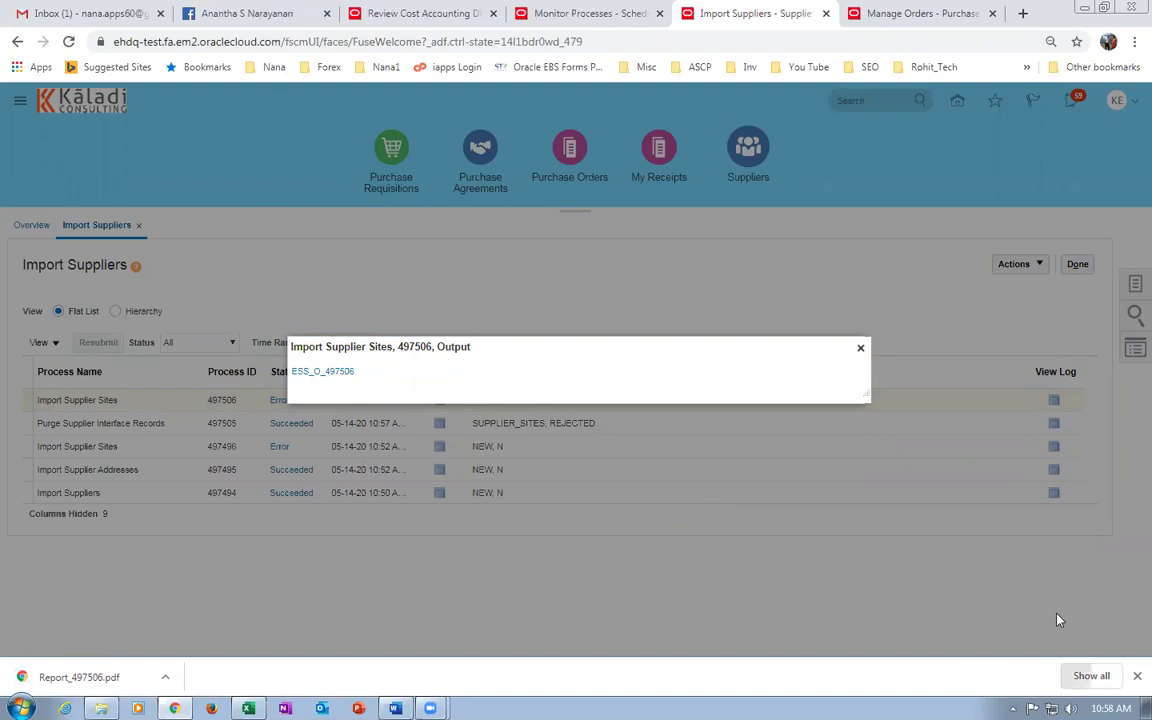
{"action": "left_click", "coordinate": [424, 200]}
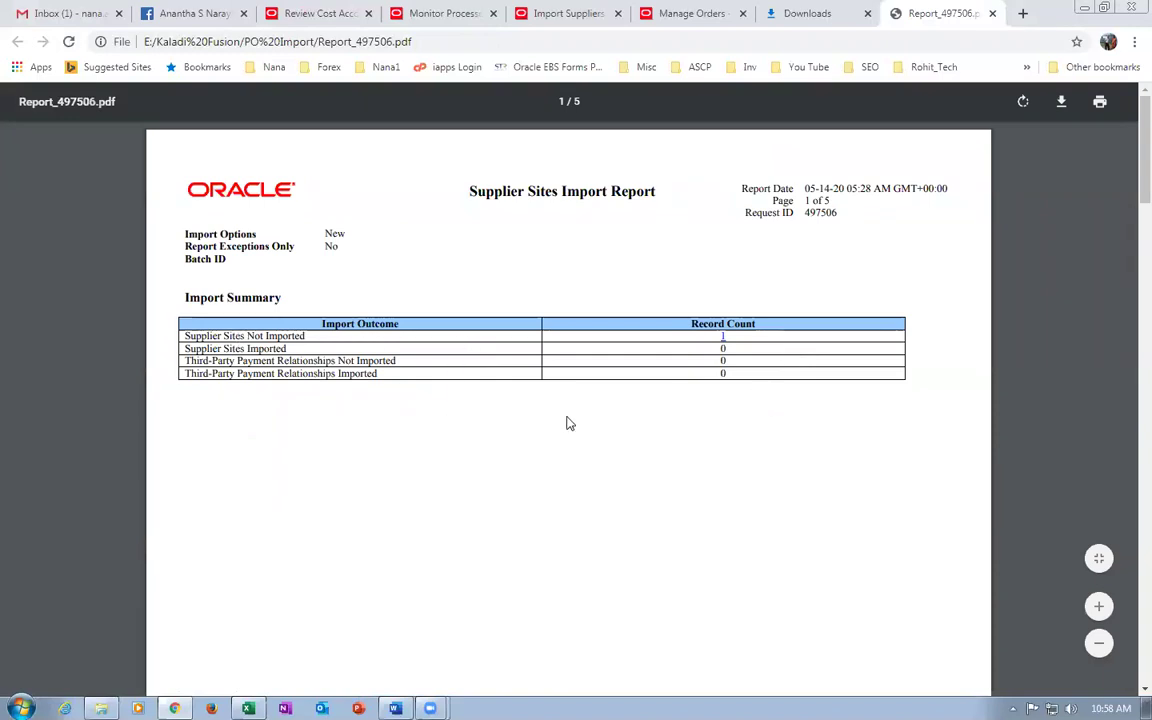
Read the rejection reasons: site 3 has an invalid VENDOR_NAME and missing VENDOR_ID.
{"action": "scroll", "coordinate": [566, 422], "scroll_direction": "down", "scroll_amount": 2}
{"action": "scroll", "coordinate": [566, 422], "scroll_direction": "down", "scroll_amount": 4}
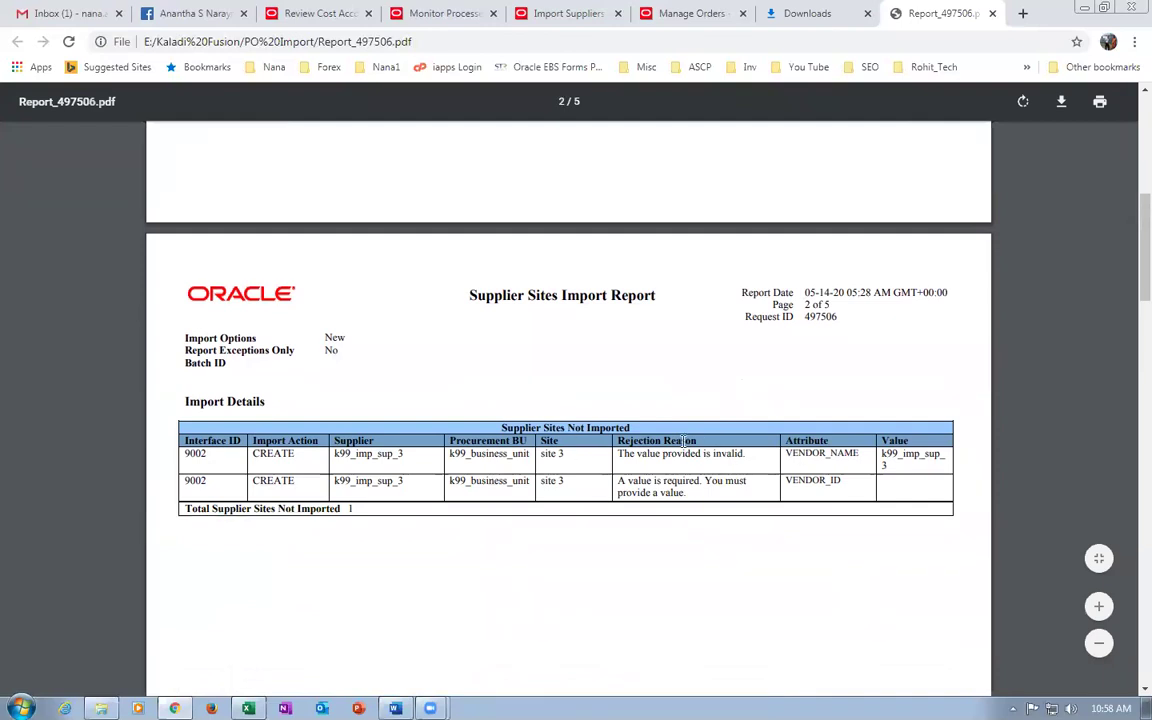
{"action": "left_click_drag", "start_coordinate": [630, 456], "coordinate": [744, 456]}
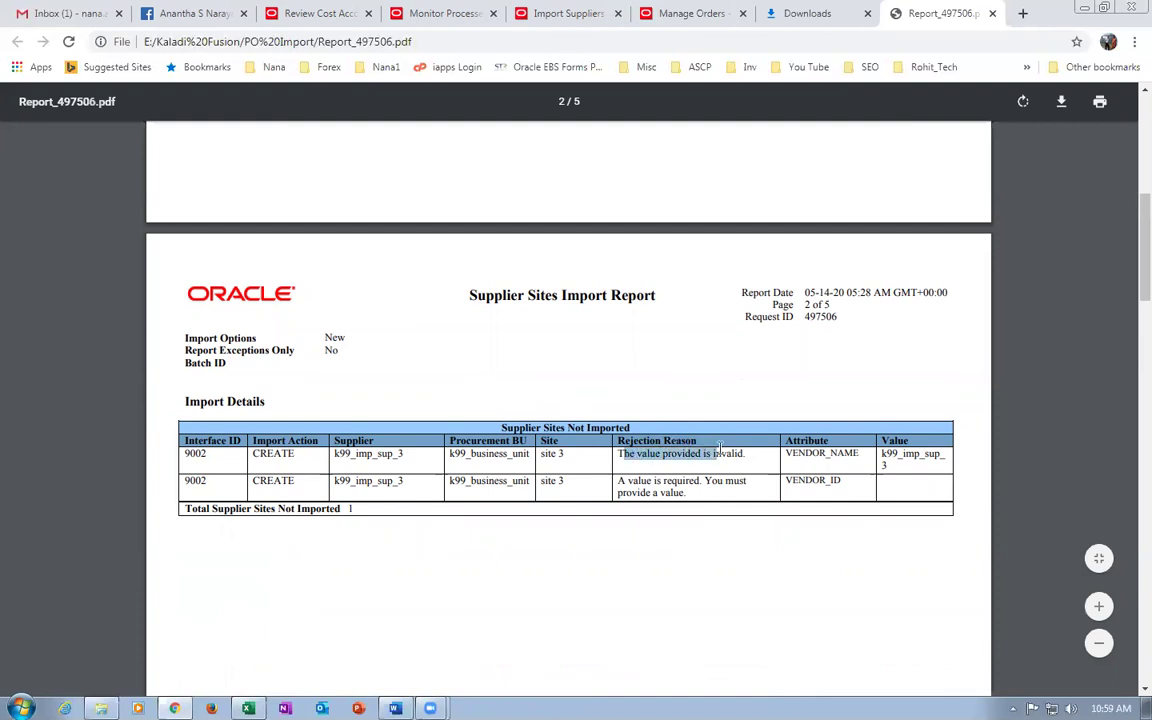
{"action": "left_click_drag", "start_coordinate": [656, 483], "coordinate": [671, 490]}
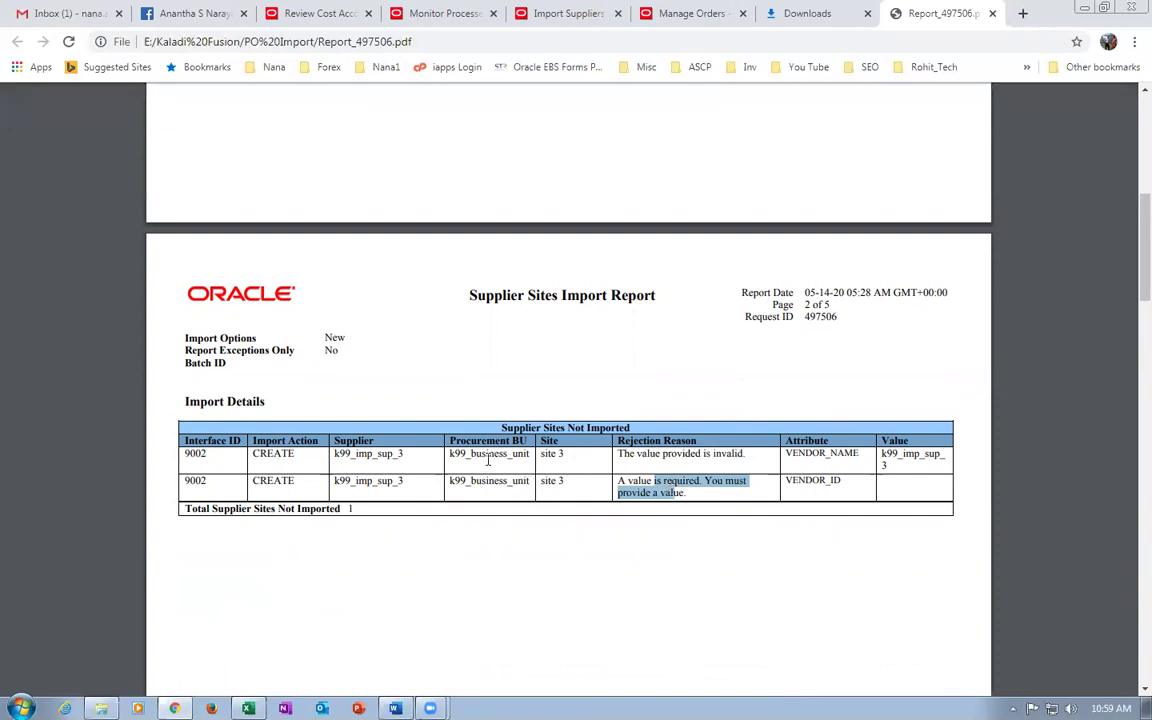
{"action": "left_click", "coordinate": [544, 457]}
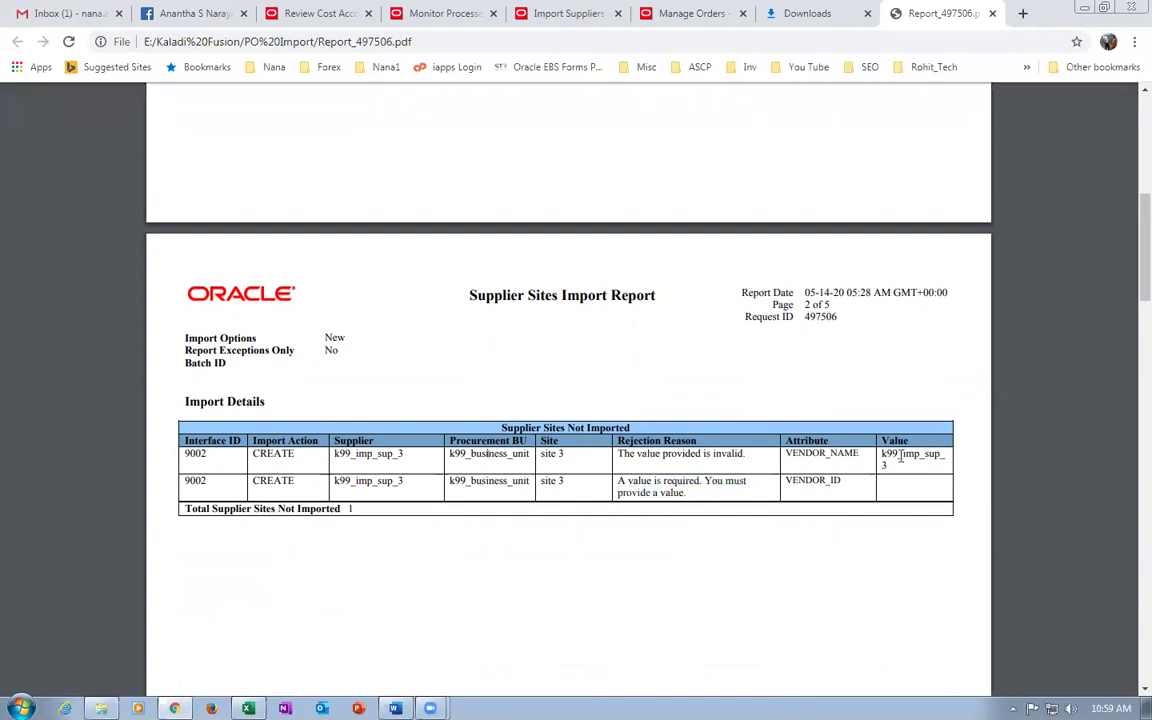
{"action": "left_click", "coordinate": [992, 13]}
Back on Import Suppliers, submit a purge of Supplier Sites interface records.
{"action": "left_click", "coordinate": [992, 13]}
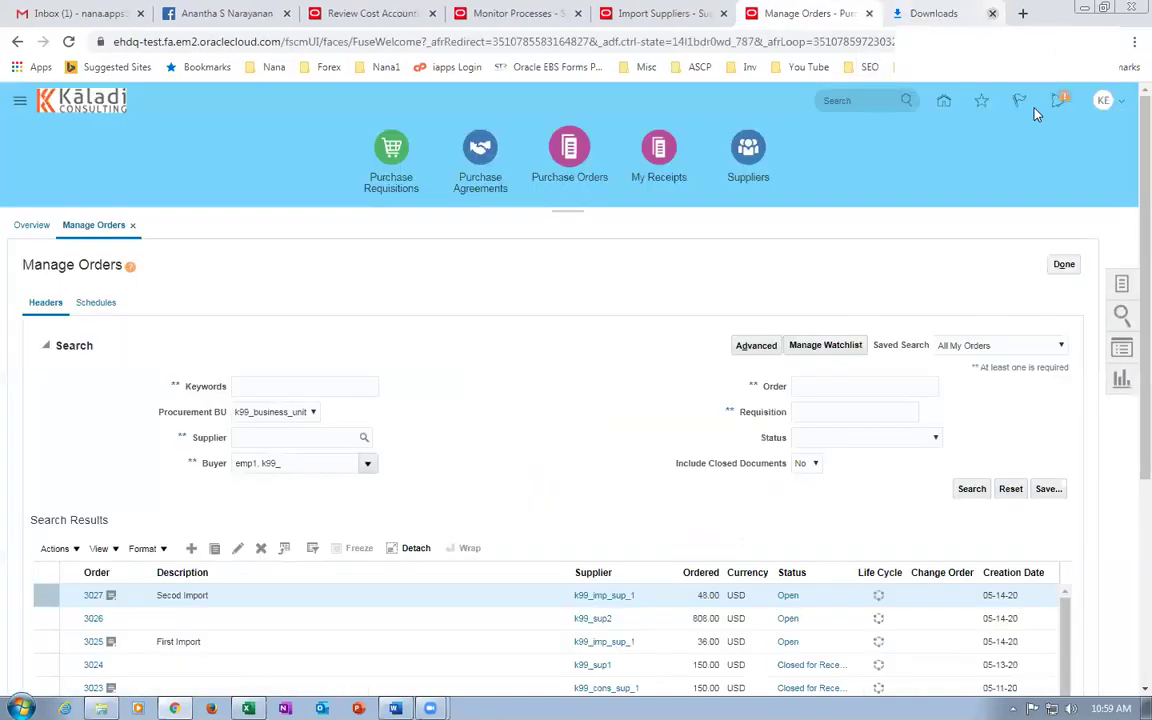
{"action": "left_click", "coordinate": [751, 13]}
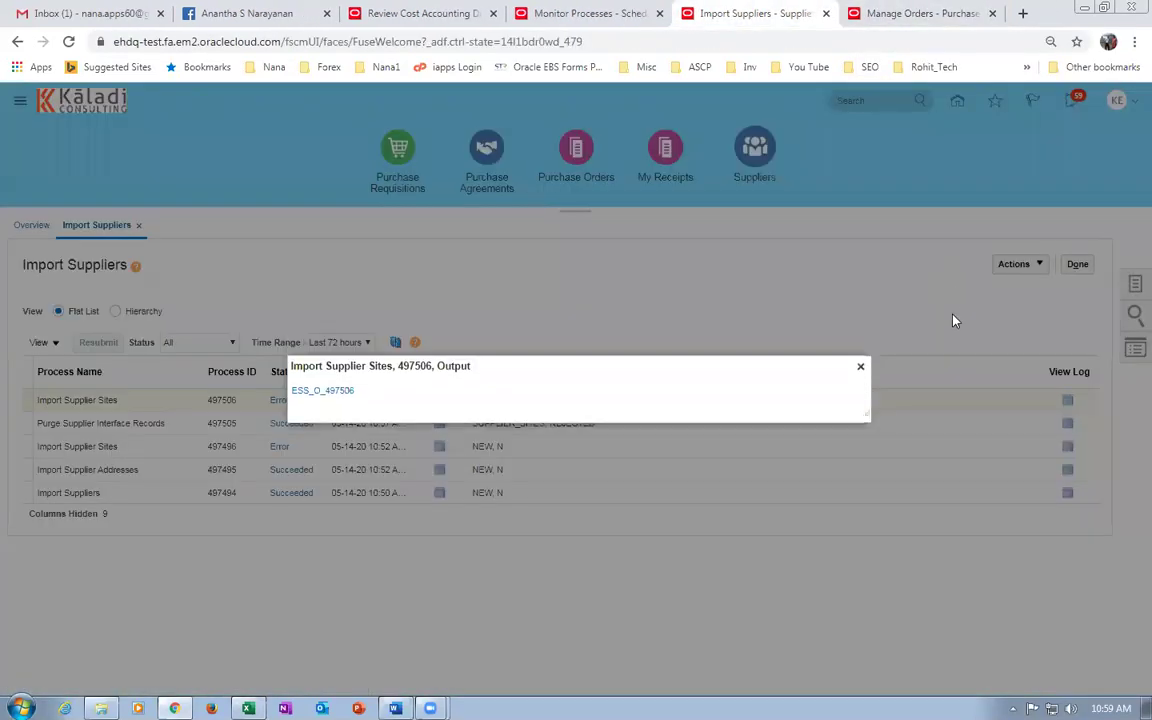
{"action": "left_click", "coordinate": [860, 368]}
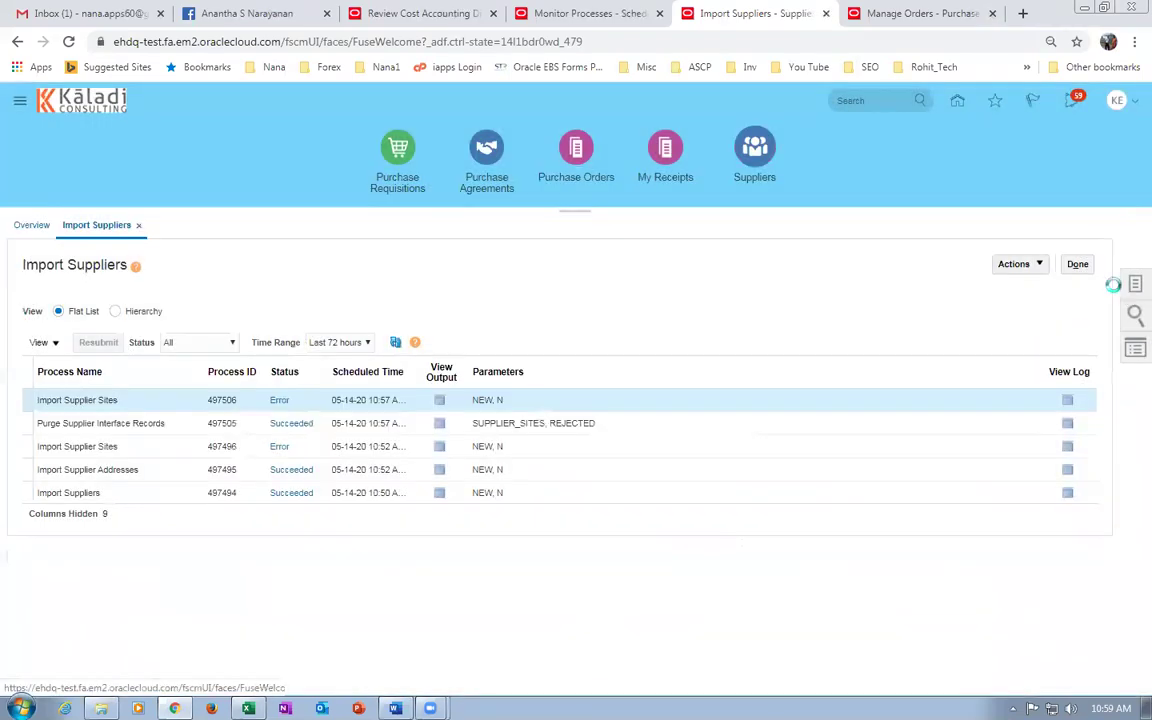
{"action": "left_click", "coordinate": [1018, 264]}
{"action": "left_click", "coordinate": [942, 460]}
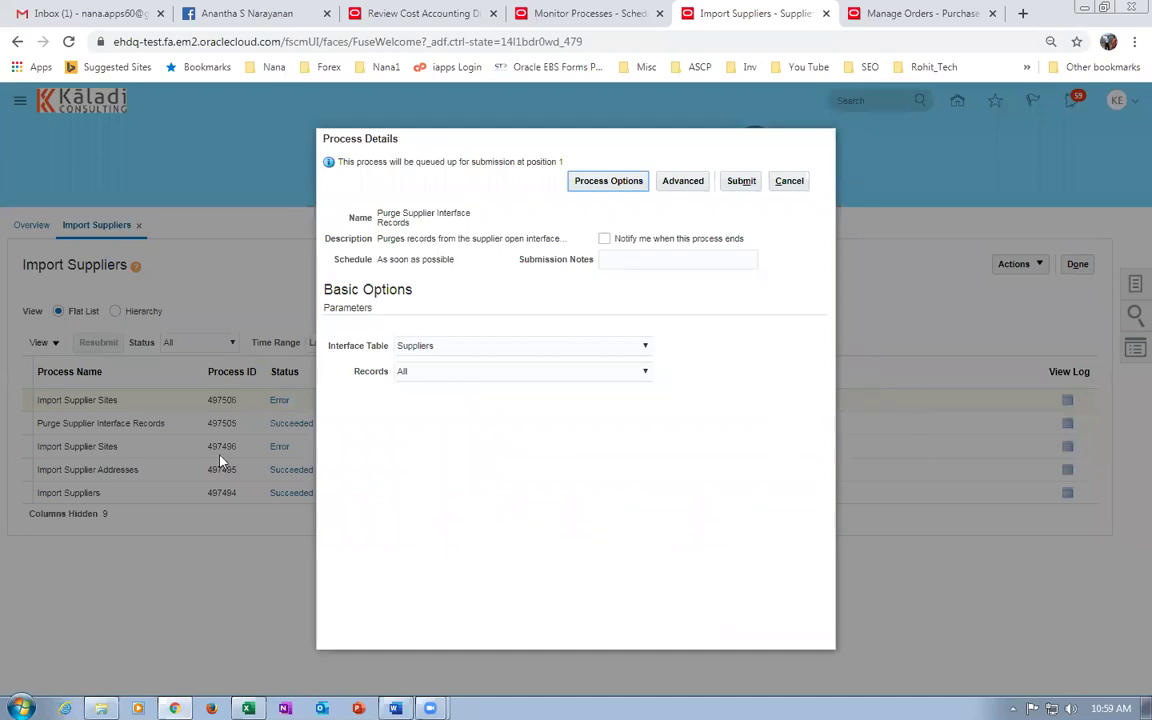
{"action": "left_click", "coordinate": [458, 345]}
{"action": "left_click", "coordinate": [400, 383]}
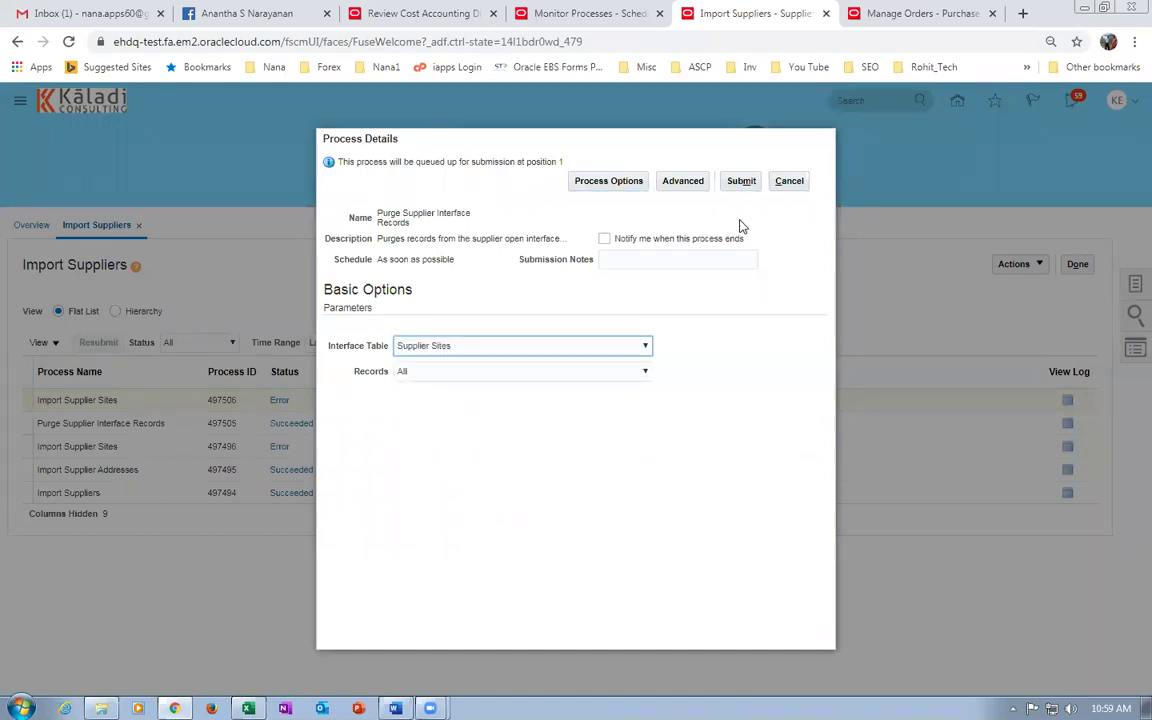
{"action": "left_click", "coordinate": [740, 183]}
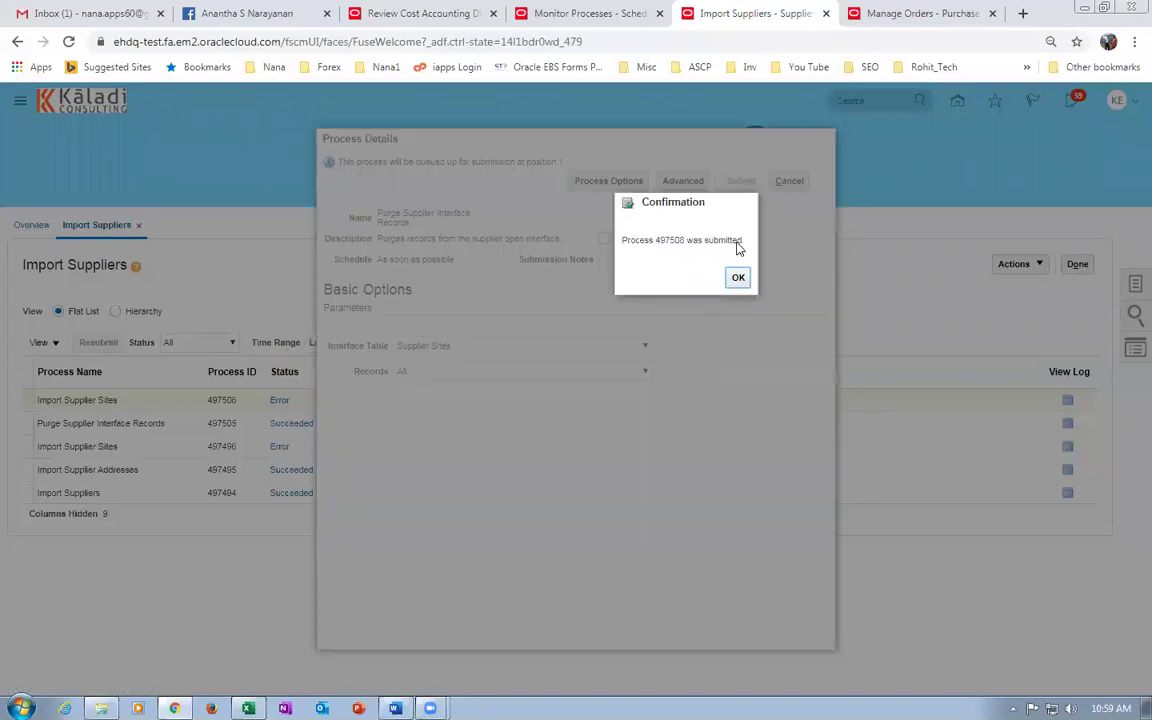
{"action": "left_click", "coordinate": [731, 282]}
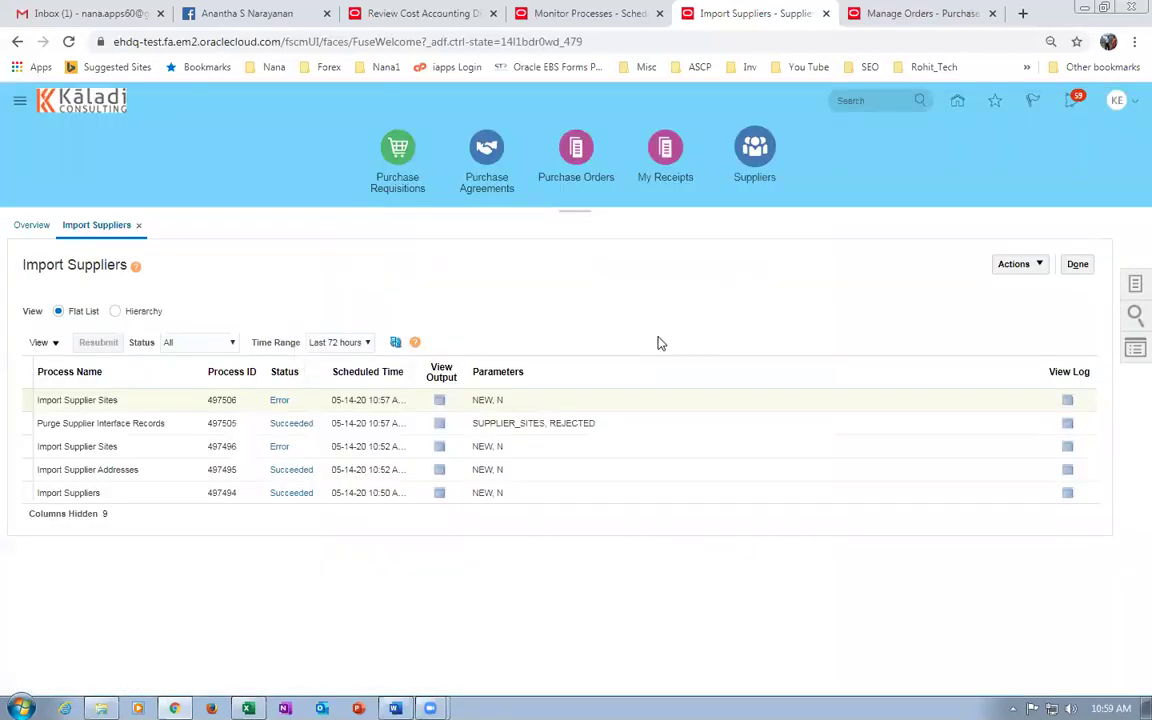
Refresh until purge 497508 succeeds, then go to the Monitor Processes page.
{"action": "left_click", "coordinate": [395, 342]}
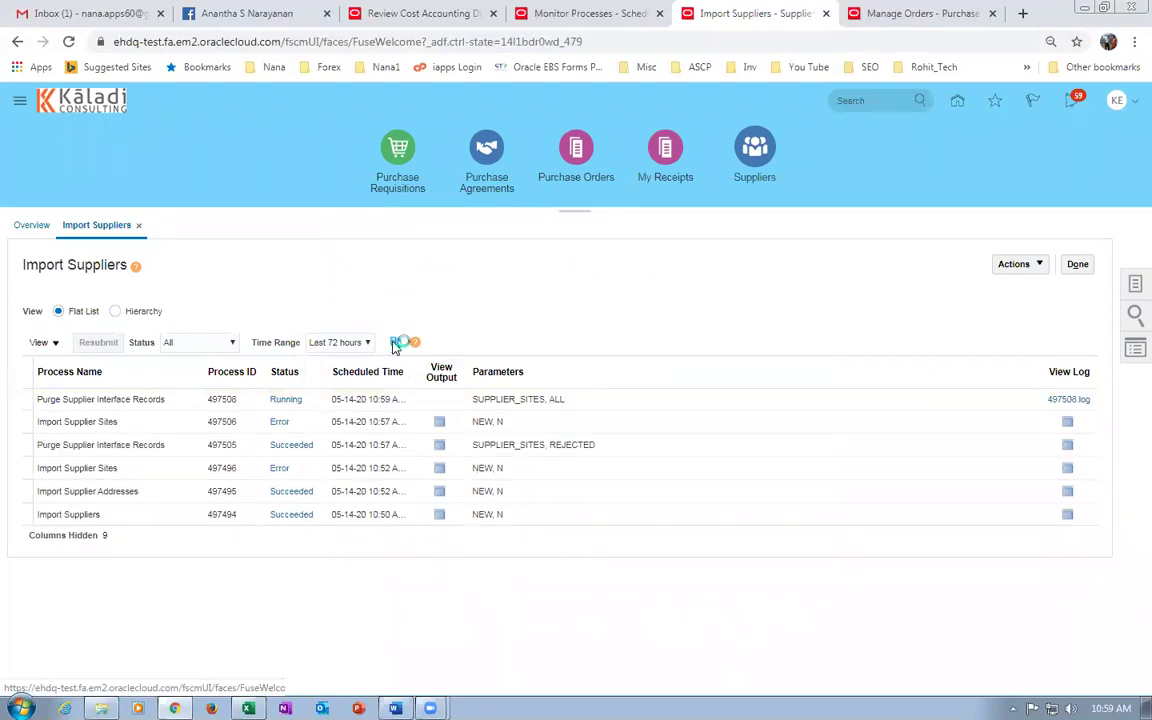
{"action": "left_click", "coordinate": [395, 343]}
{"action": "left_click", "coordinate": [395, 343]}
{"action": "left_click", "coordinate": [395, 343]}
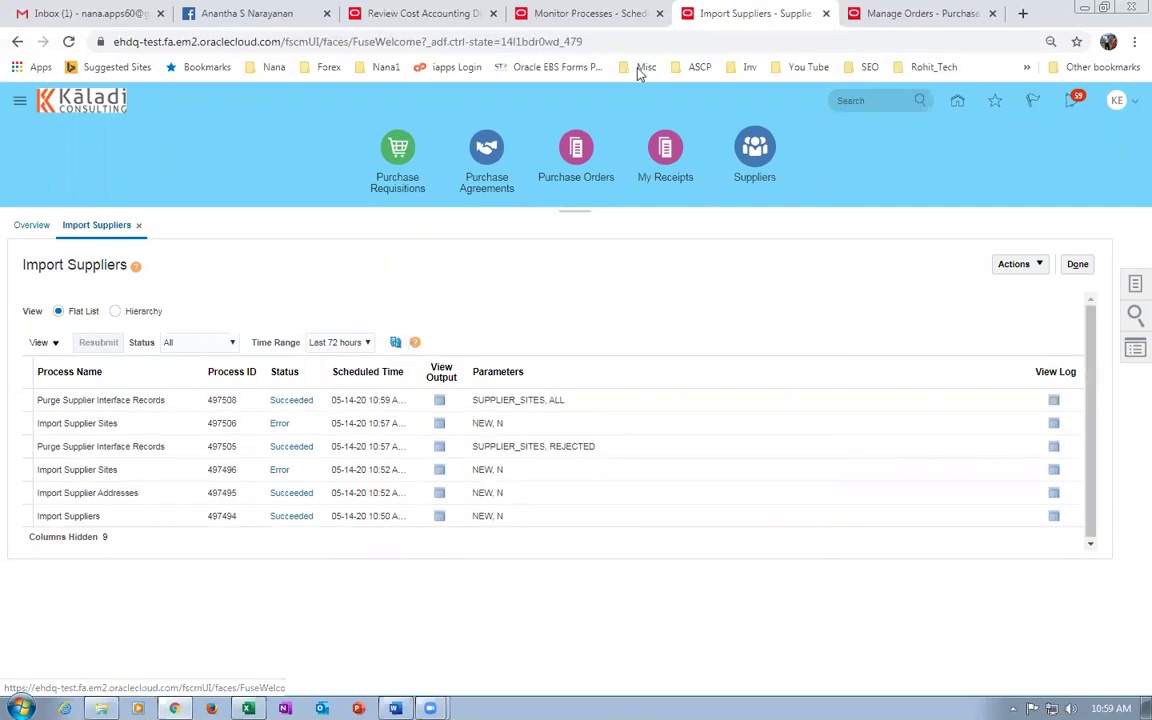
{"action": "left_click", "coordinate": [590, 14]}
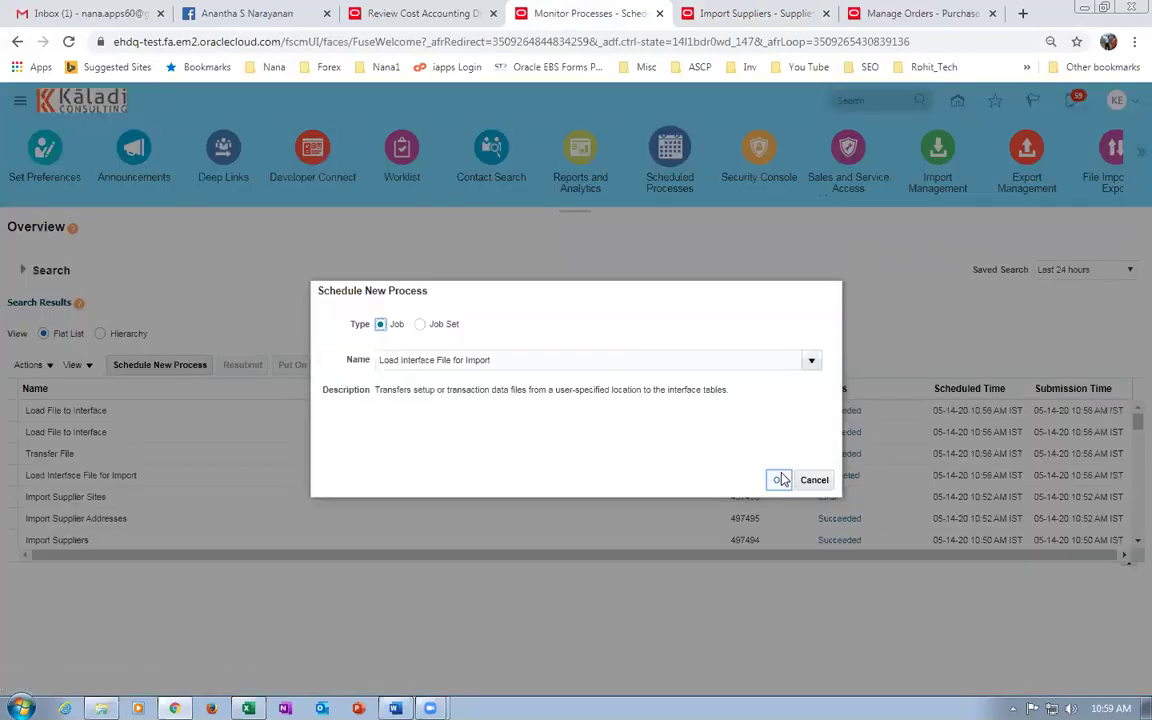
Schedule a Load Interface File for Import job with Import Supplier Sites as the import process.
{"action": "key", "text": "Return"}
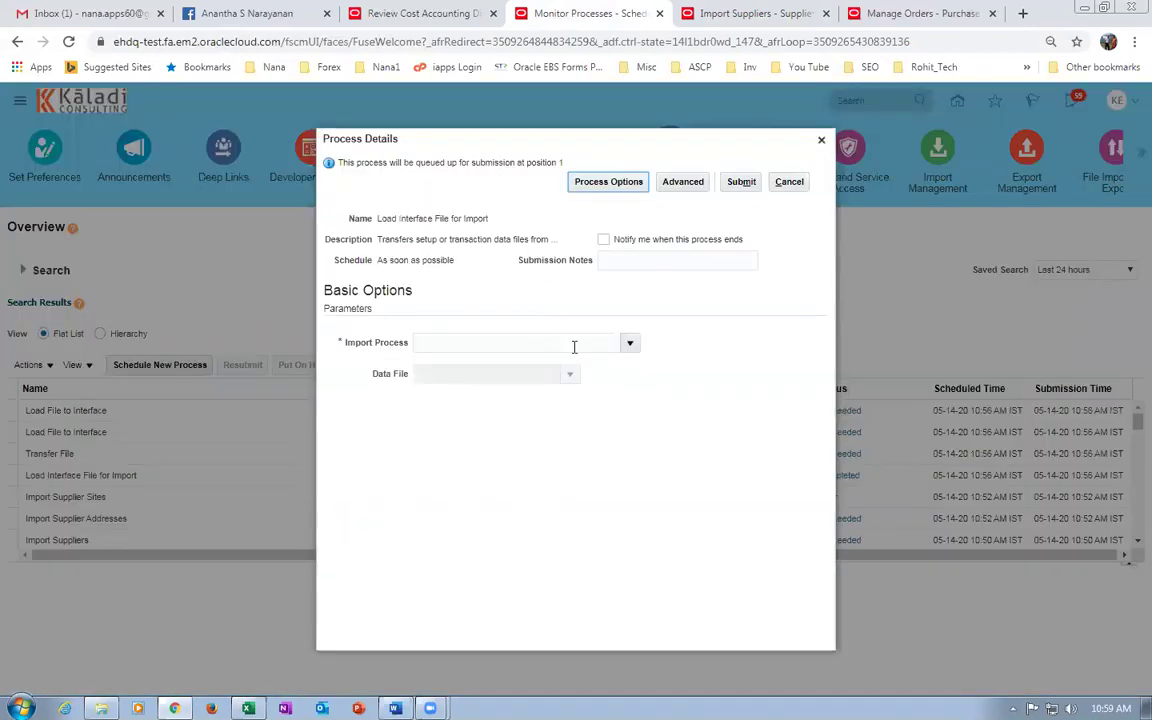
{"action": "left_click", "coordinate": [627, 343]}
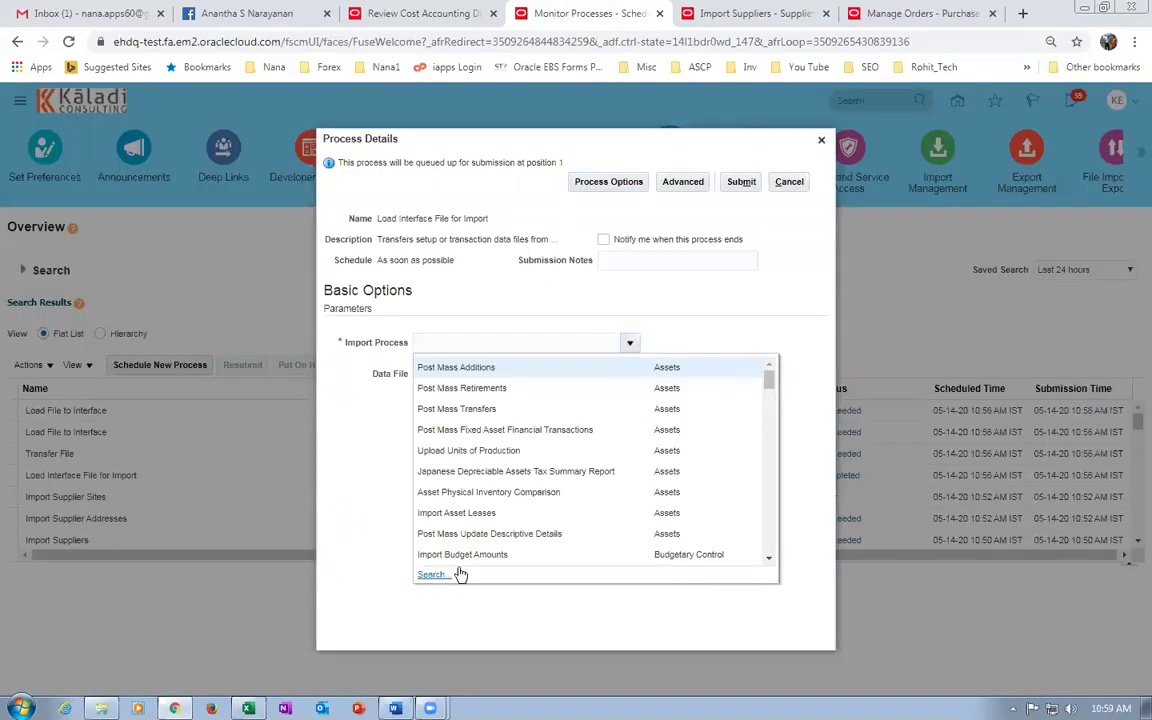
{"action": "left_click", "coordinate": [437, 573]}
{"action": "left_click", "coordinate": [511, 376]}
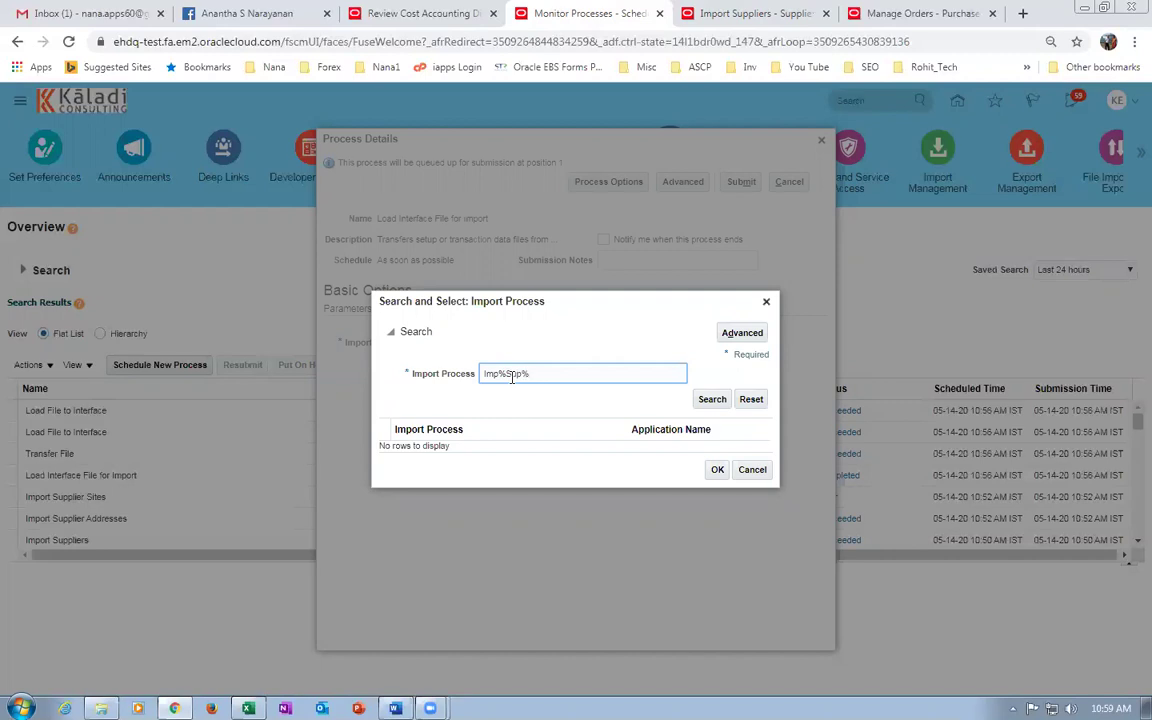
{"action": "key", "text": "Return"}
{"action": "left_click", "coordinate": [522, 532]}
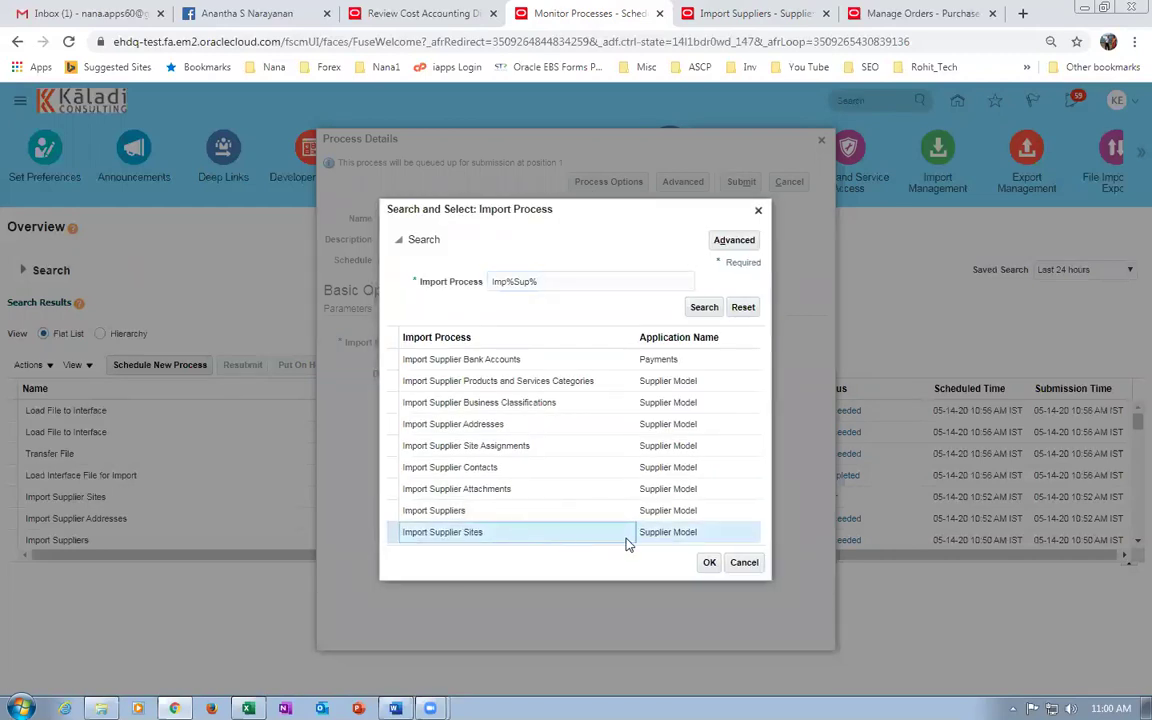
{"action": "left_click", "coordinate": [709, 562]}
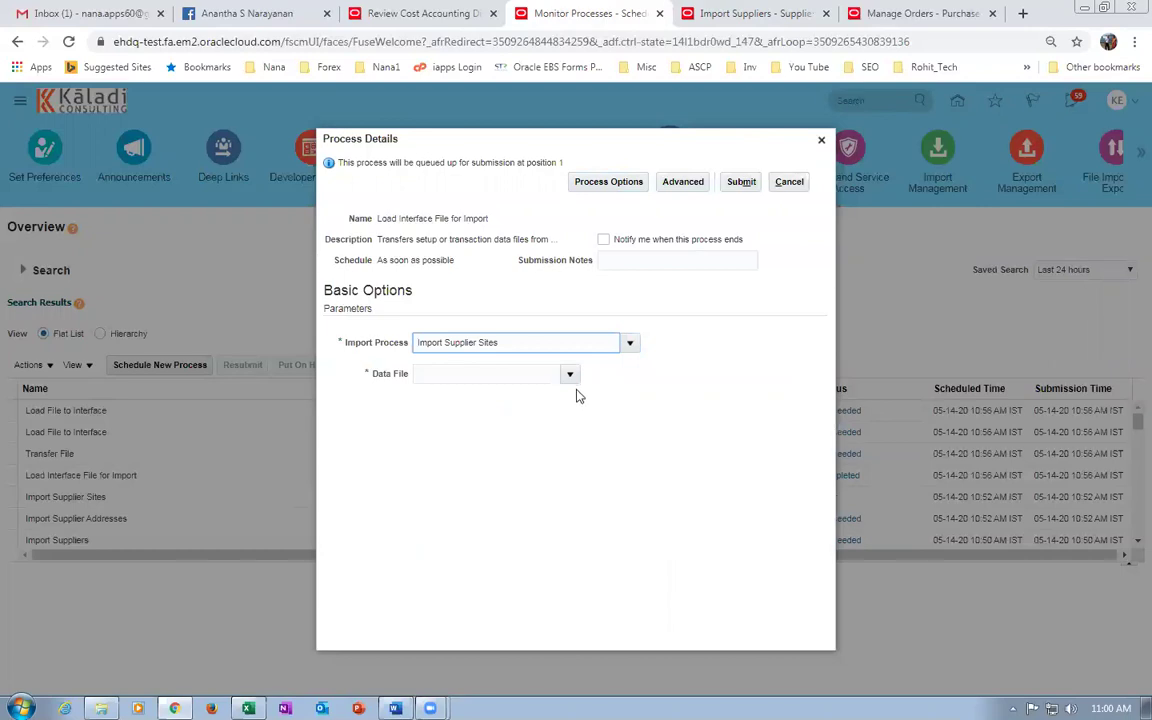
Upload k99_site_2.zip as the data file, then cancel scheduling and bring up the PO Import folder.
{"action": "left_click", "coordinate": [570, 374]}
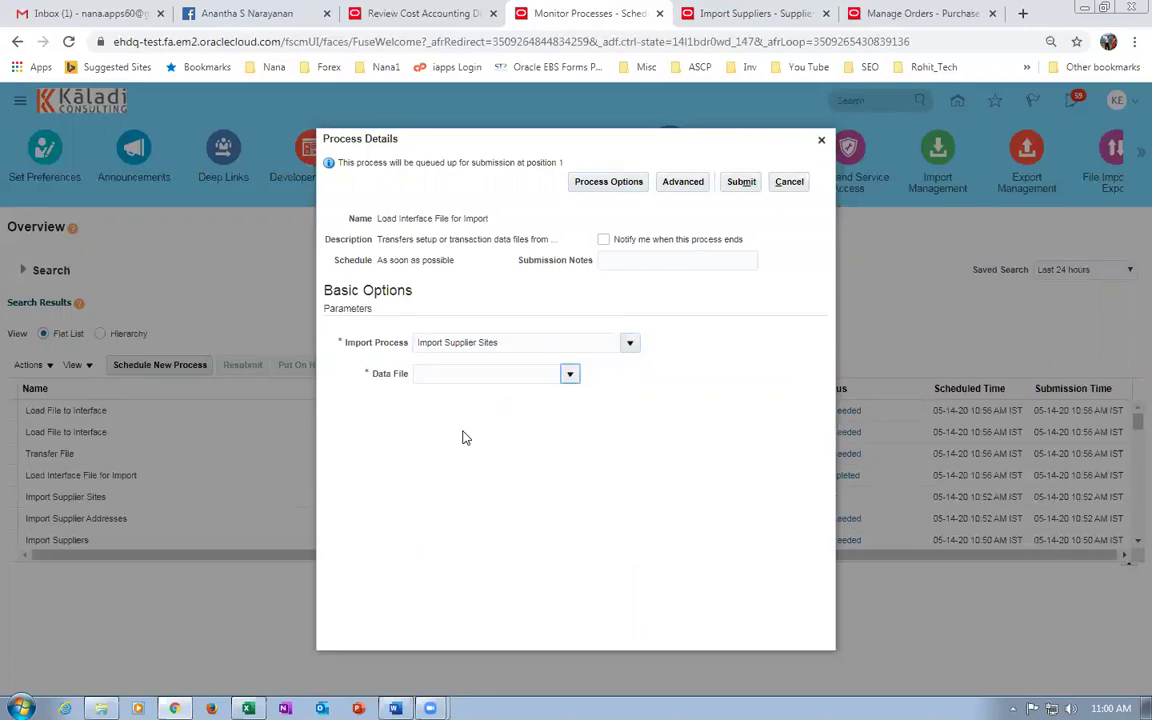
{"action": "left_click", "coordinate": [434, 625]}
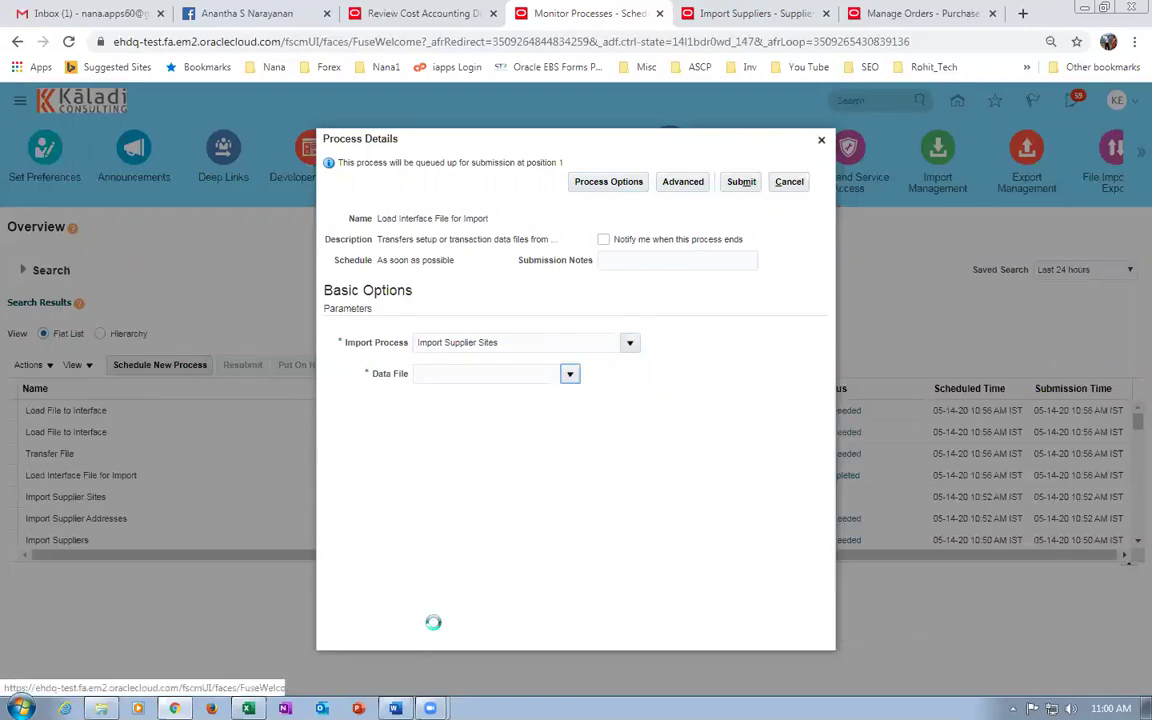
{"action": "left_click", "coordinate": [529, 392]}
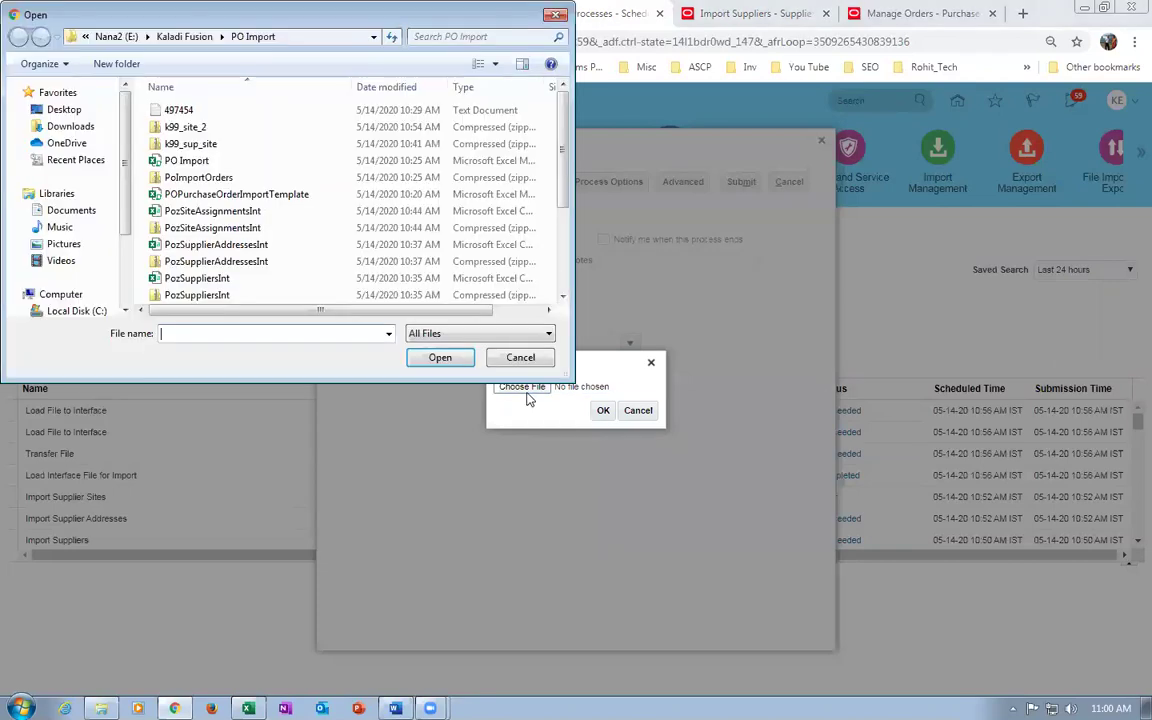
{"action": "left_click", "coordinate": [190, 127]}
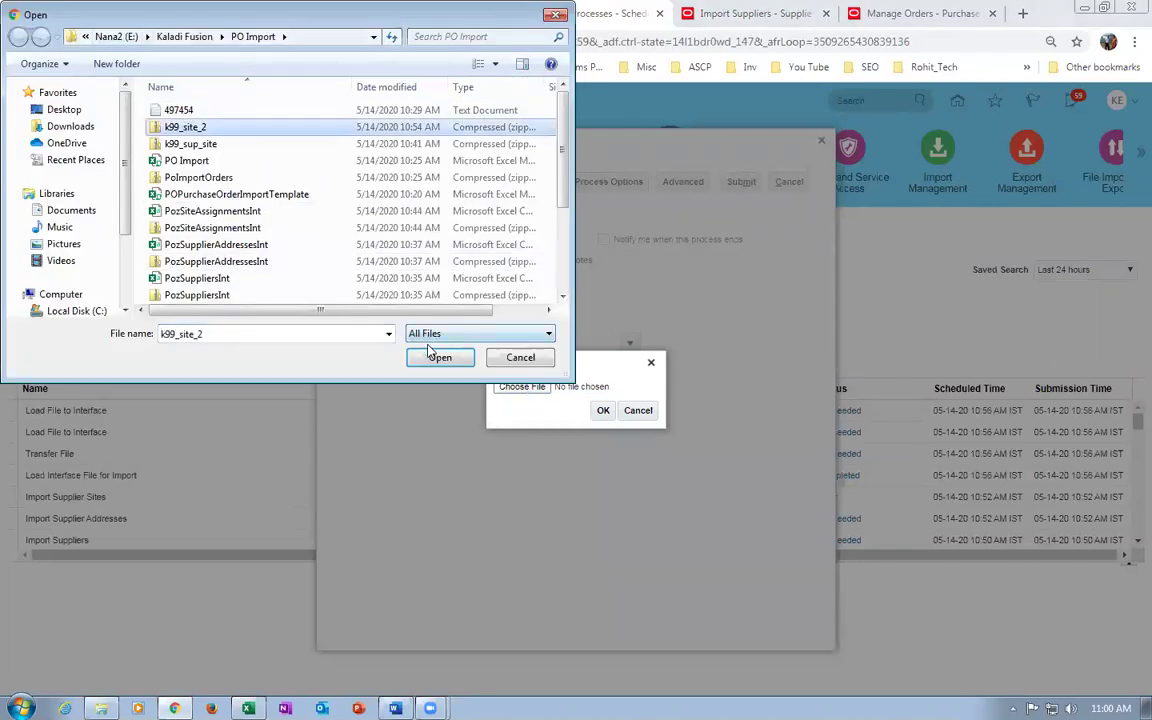
{"action": "left_click", "coordinate": [446, 358]}
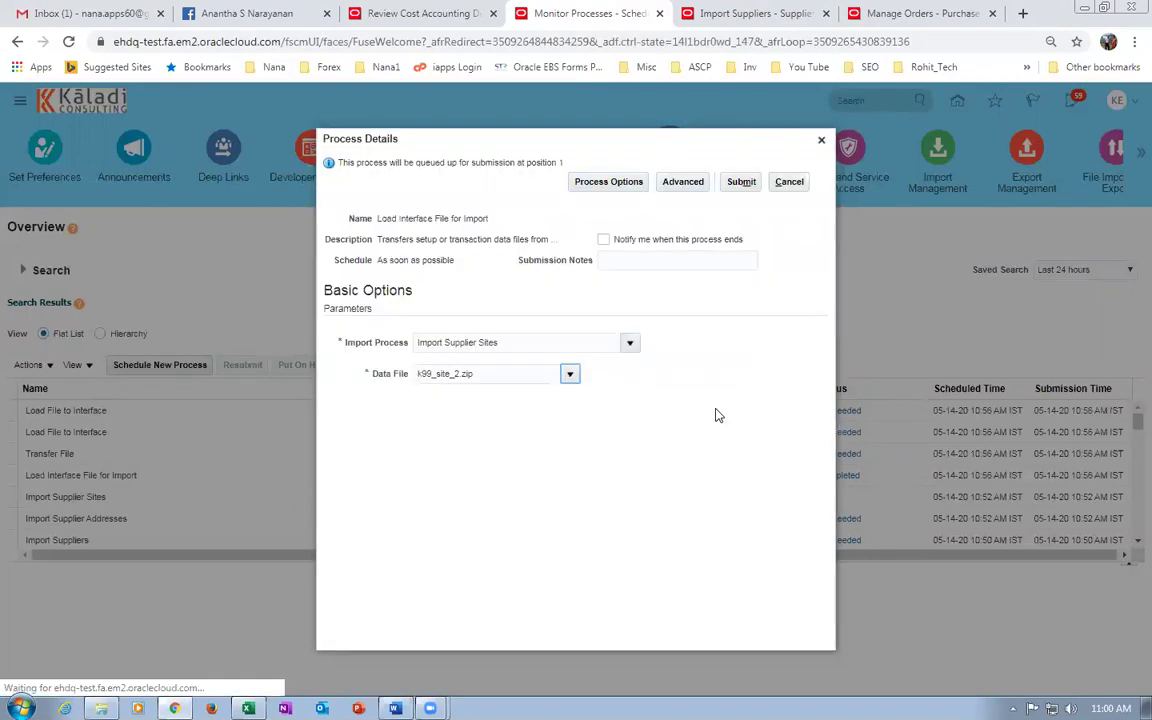
{"action": "left_click", "coordinate": [484, 373]}
{"action": "left_click", "coordinate": [464, 472]}
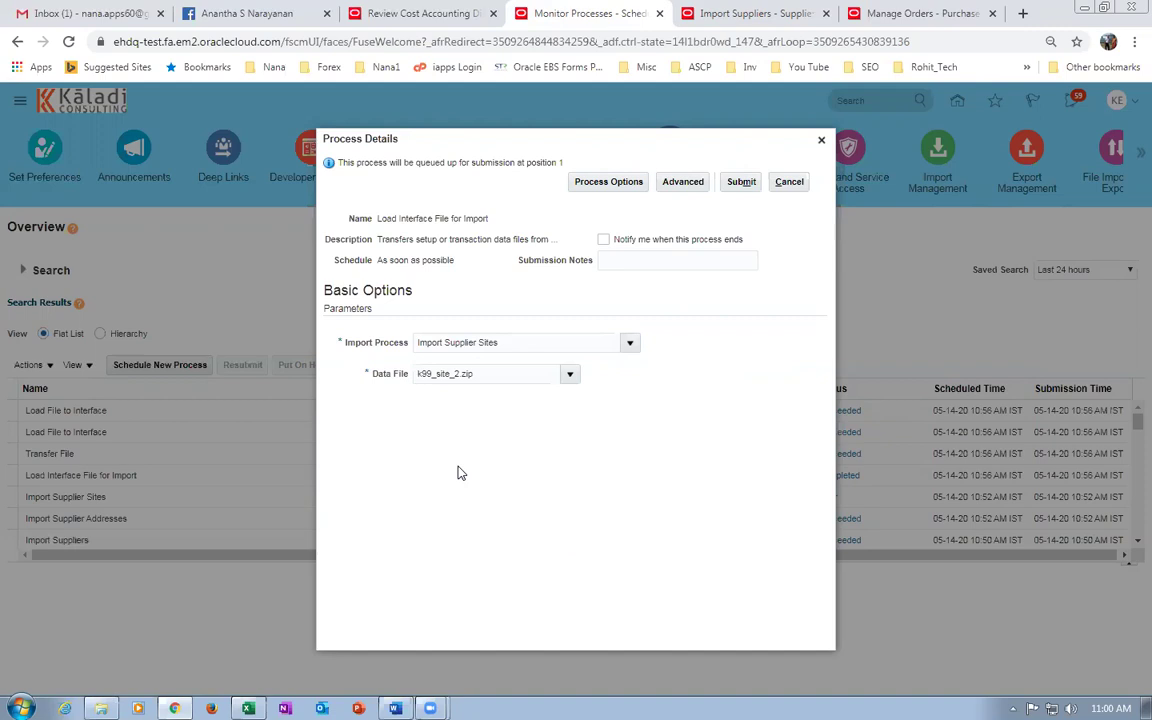
{"action": "left_click", "coordinate": [490, 375]}
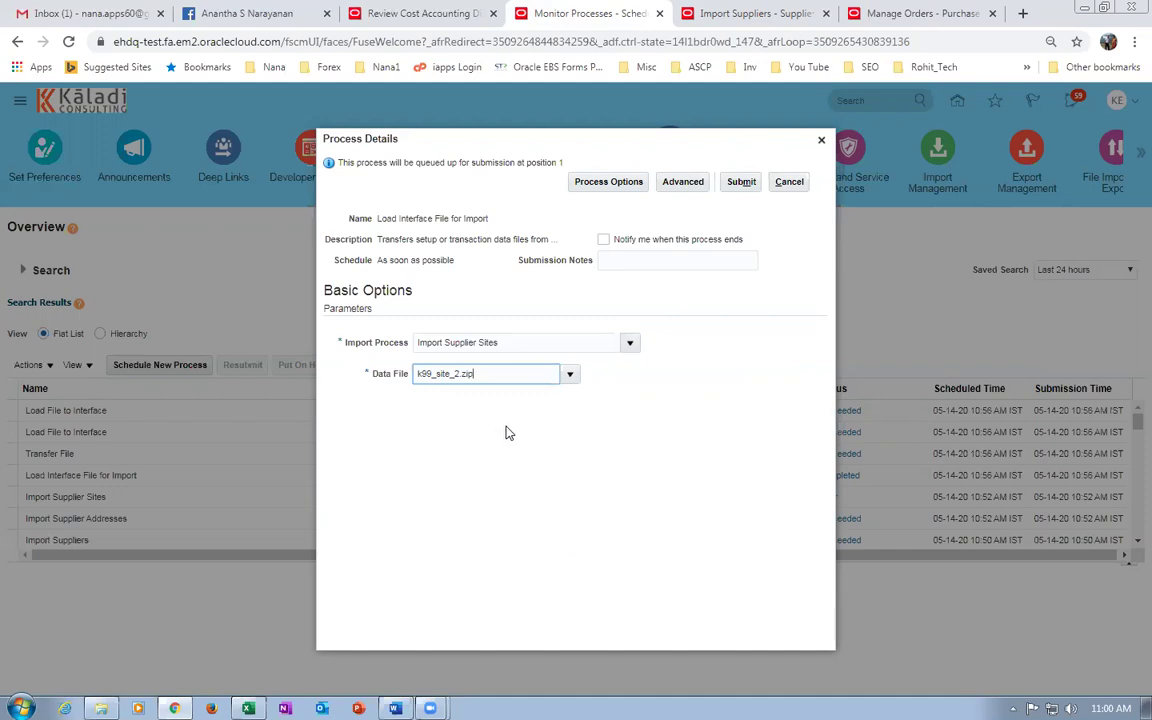
{"action": "left_click", "coordinate": [789, 181]}
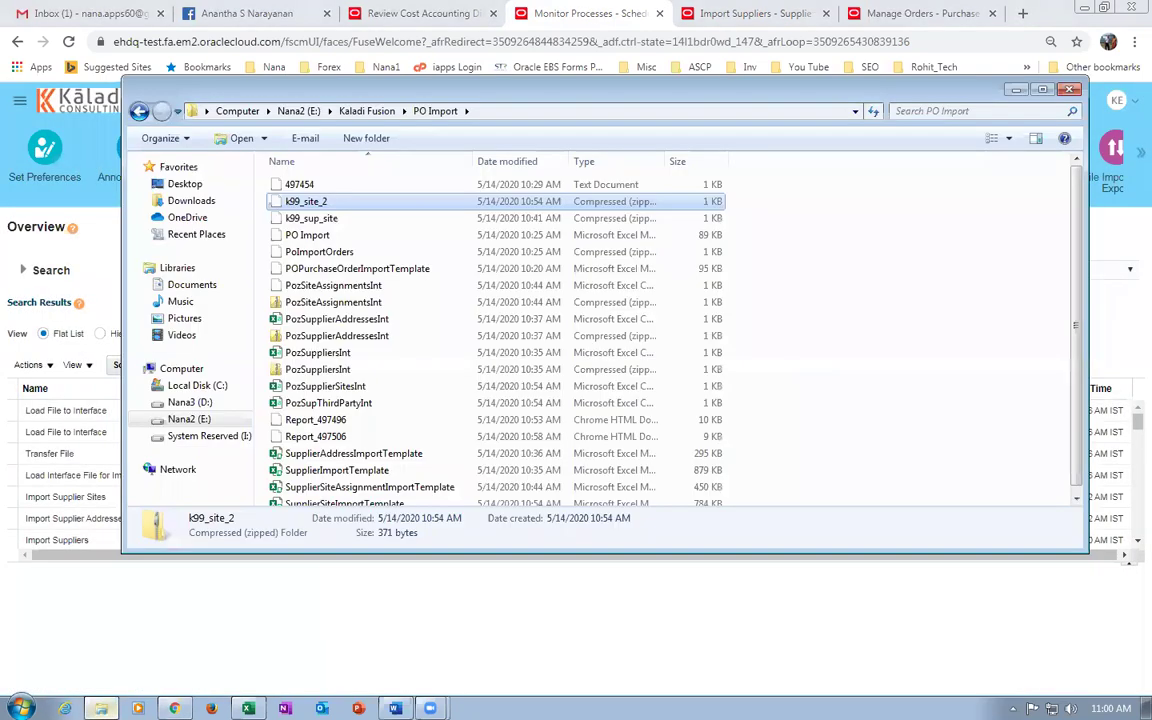
{"action": "left_click", "coordinate": [101, 708]}
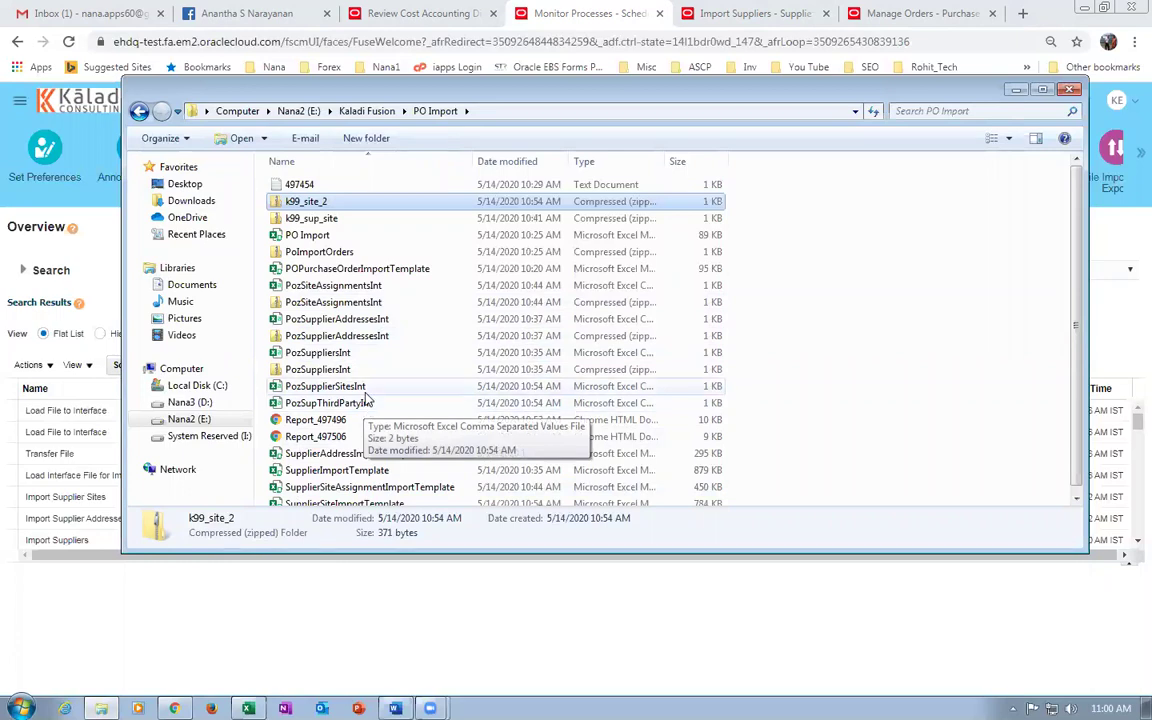
Open PozSupplierSitesInt from PO Import in Excel to see site 3's CREATE row.
{"action": "left_click", "coordinate": [365, 388]}
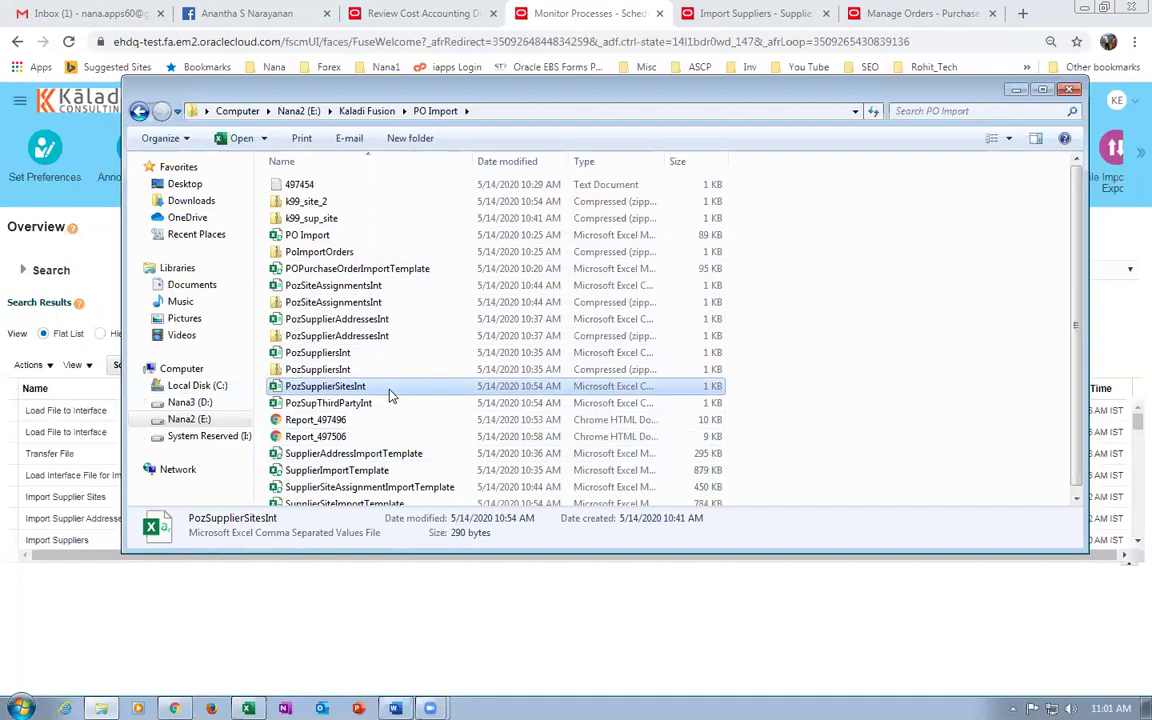
{"action": "key", "text": "alt+Tab"}
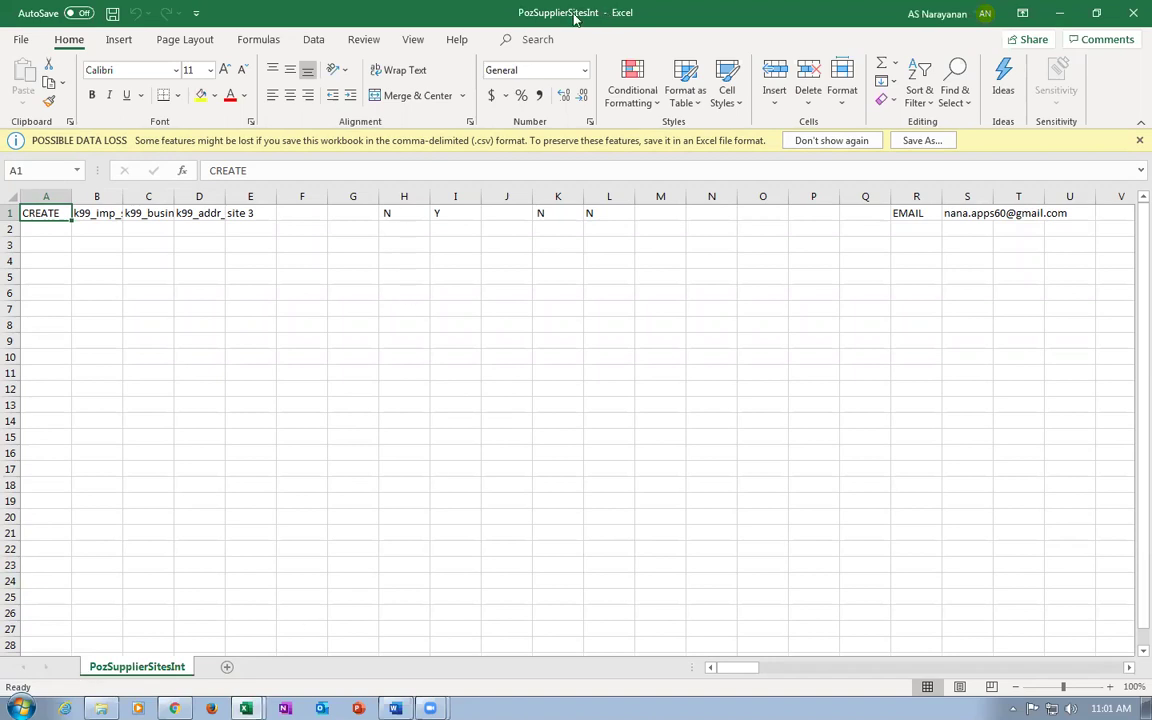
Check the site 3 row in PozSupplierSitesInt.csv, then close it to return to SupplierSiteImportTemplate.xlsm.
{"action": "left_click", "coordinate": [386, 370]}
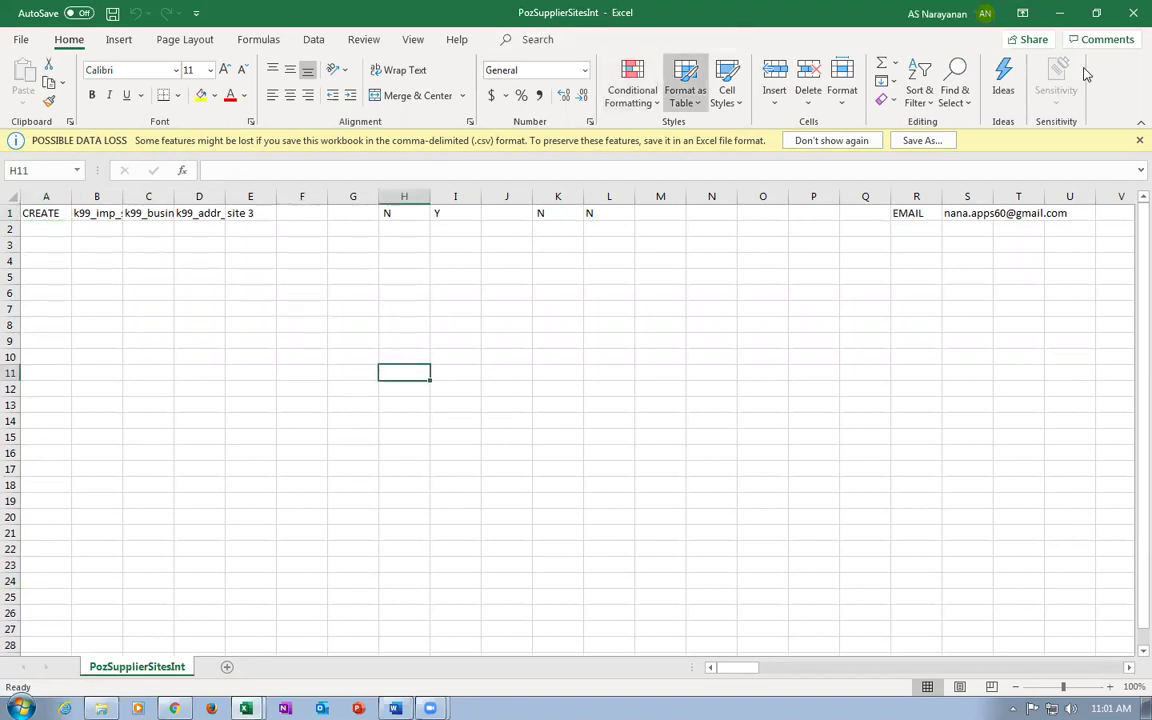
{"action": "left_click", "coordinate": [1133, 13]}
{"action": "left_click", "coordinate": [312, 398]}
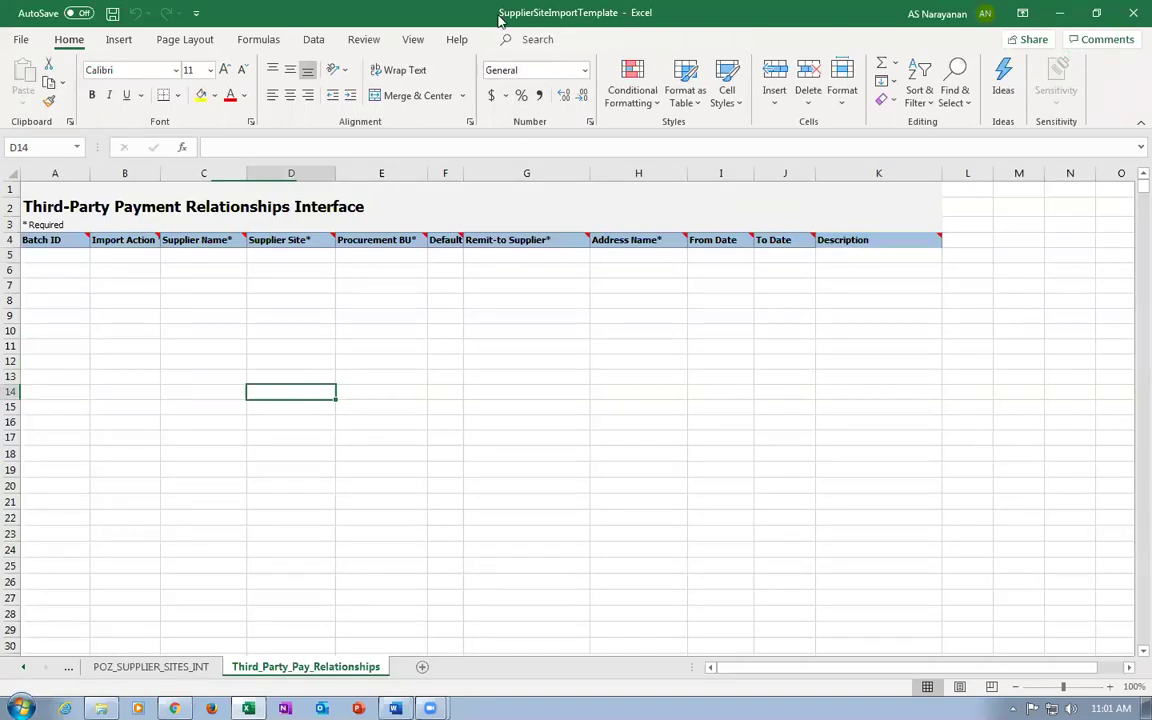
On POZ_SUPPLIER_SITES_INT, check CREATE, k99_imp_sup_3, k99_business_unit, k99_addr_3 and site 3.
{"action": "left_click", "coordinate": [152, 667]}
{"action": "left_click", "coordinate": [239, 438]}
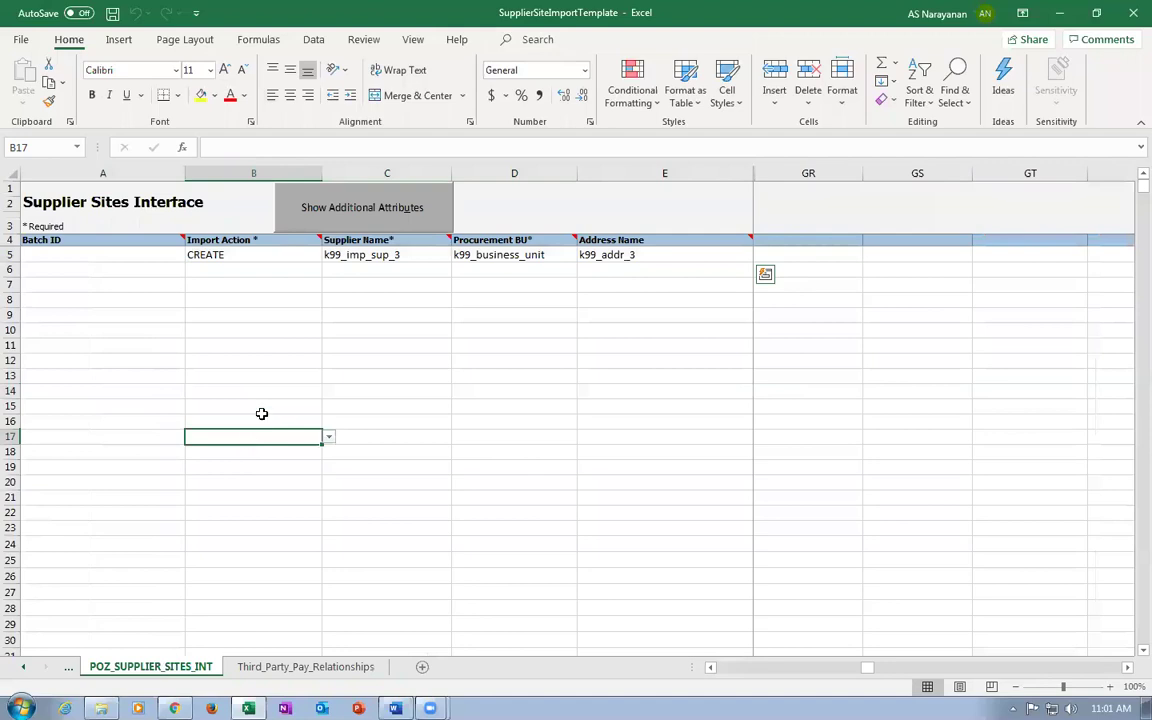
{"action": "left_click", "coordinate": [272, 257]}
{"action": "key", "text": "Tab"}
{"action": "key", "text": "Tab"}
{"action": "key", "text": "Tab"}
{"action": "key", "text": "Tab"}
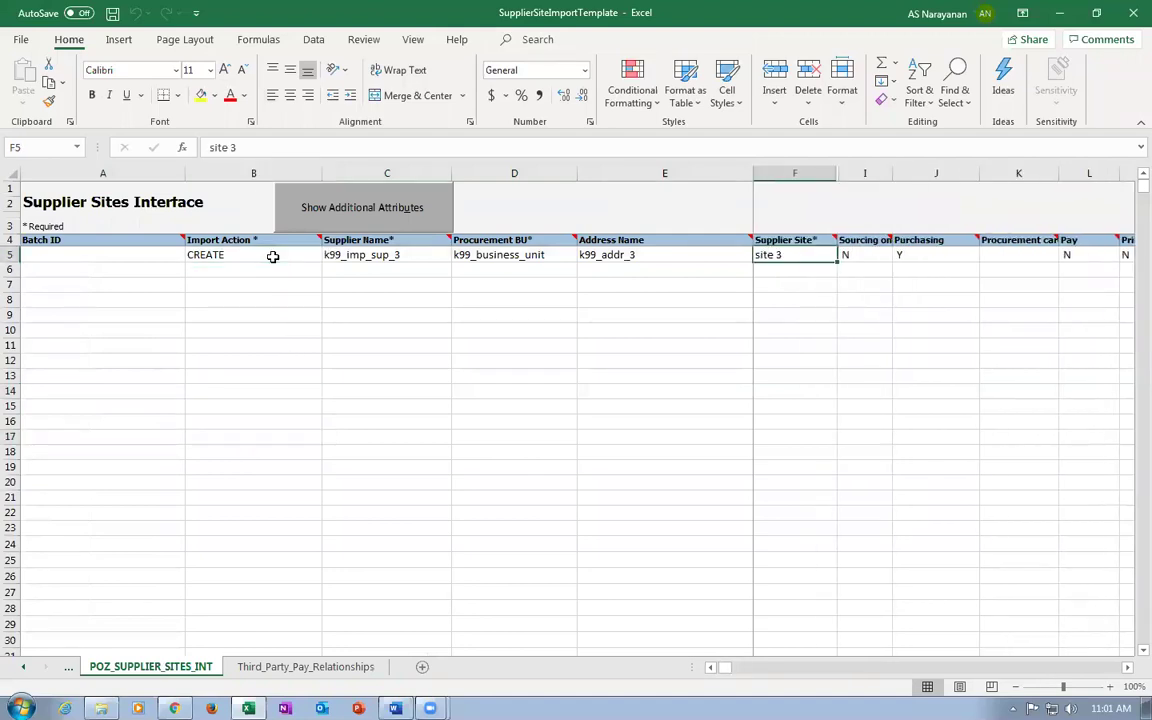
{"action": "left_click", "coordinate": [255, 252]}
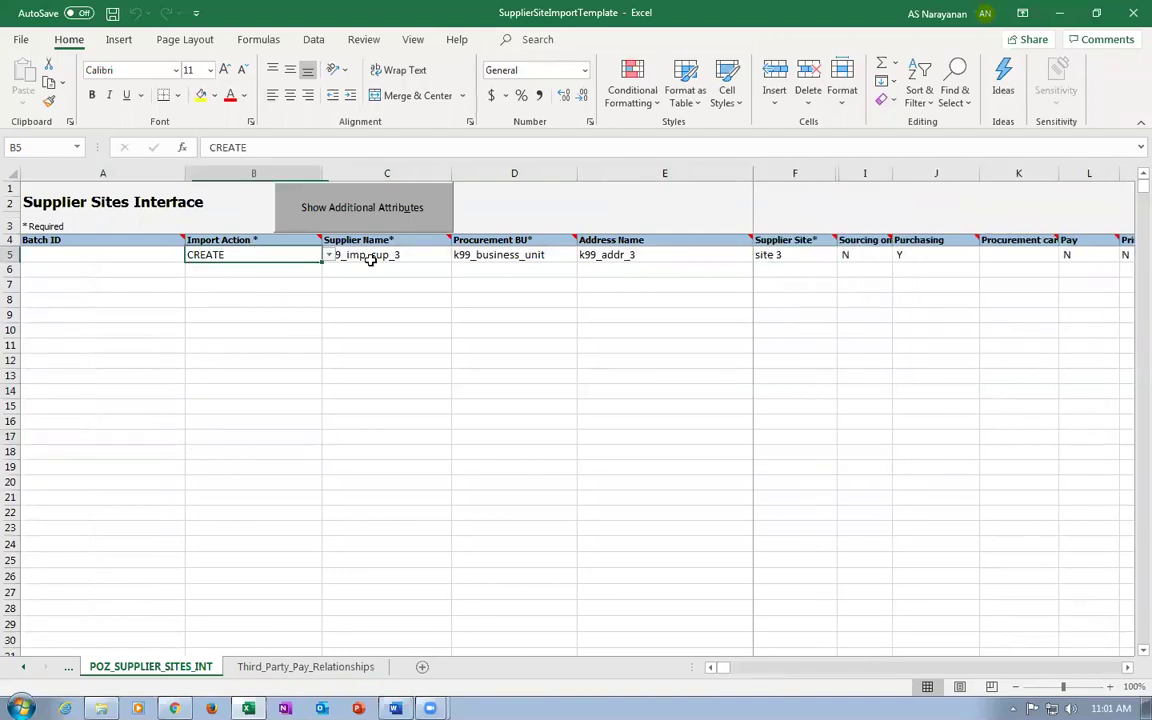
{"action": "left_click", "coordinate": [415, 252]}
{"action": "left_click", "coordinate": [540, 252]}
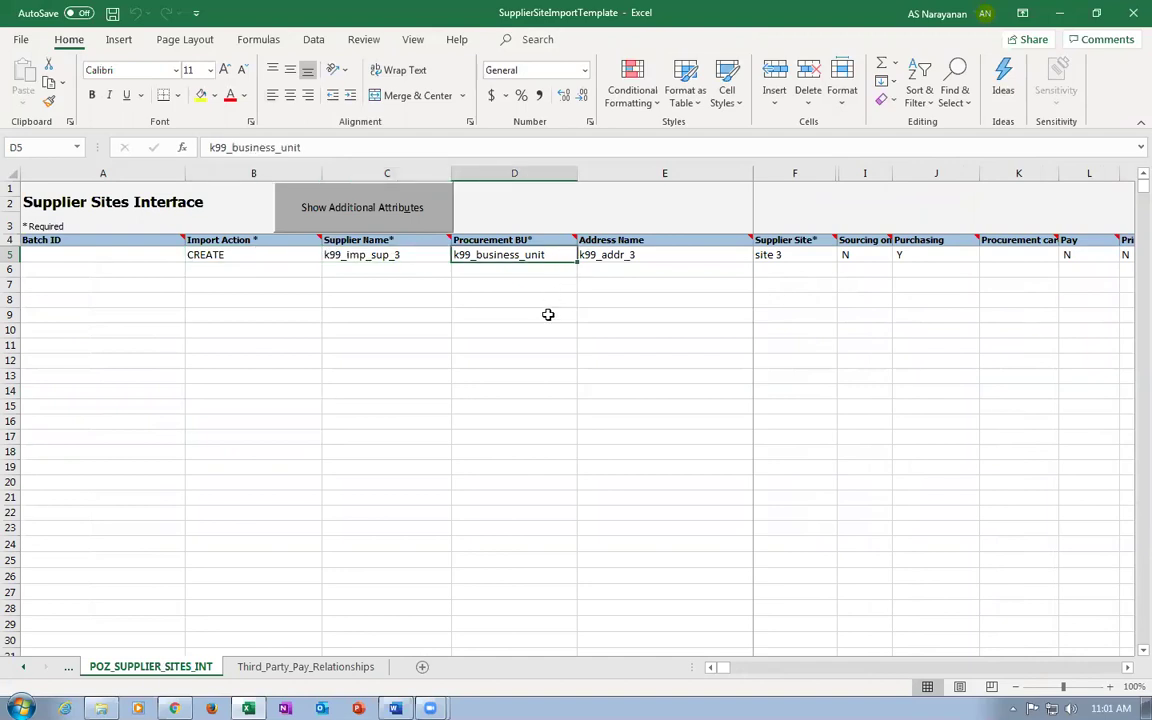
{"action": "left_click", "coordinate": [654, 254]}
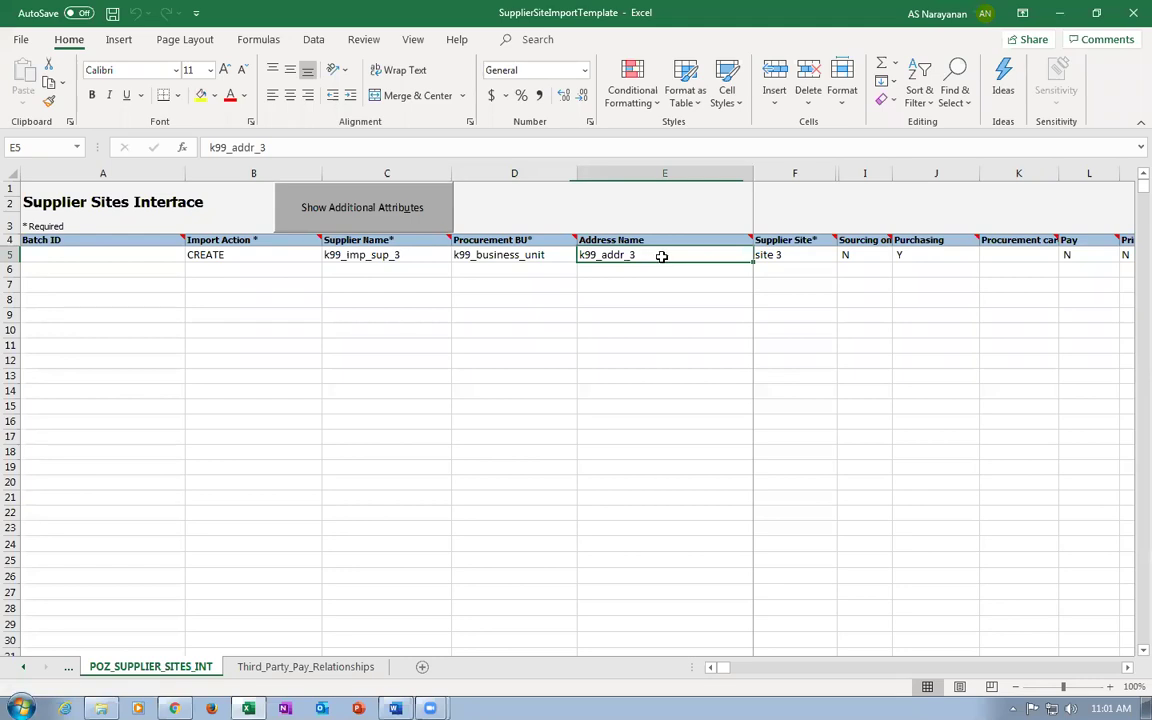
{"action": "left_click", "coordinate": [797, 256]}
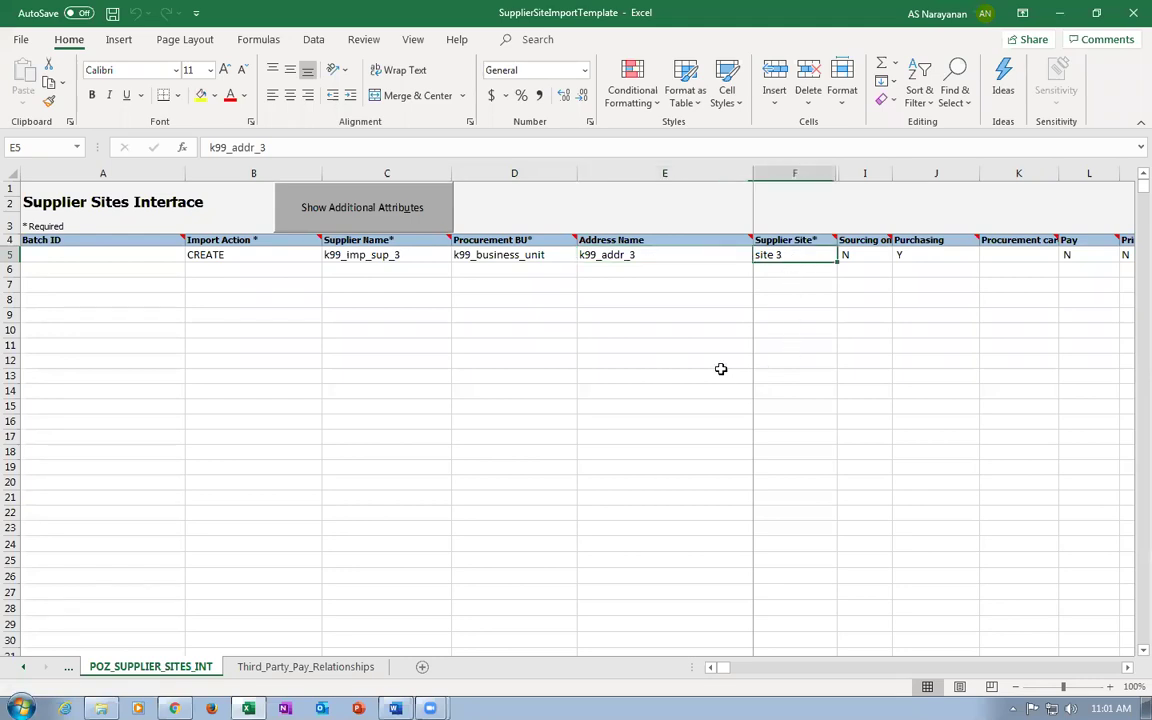
{"action": "left_click", "coordinate": [661, 256]}
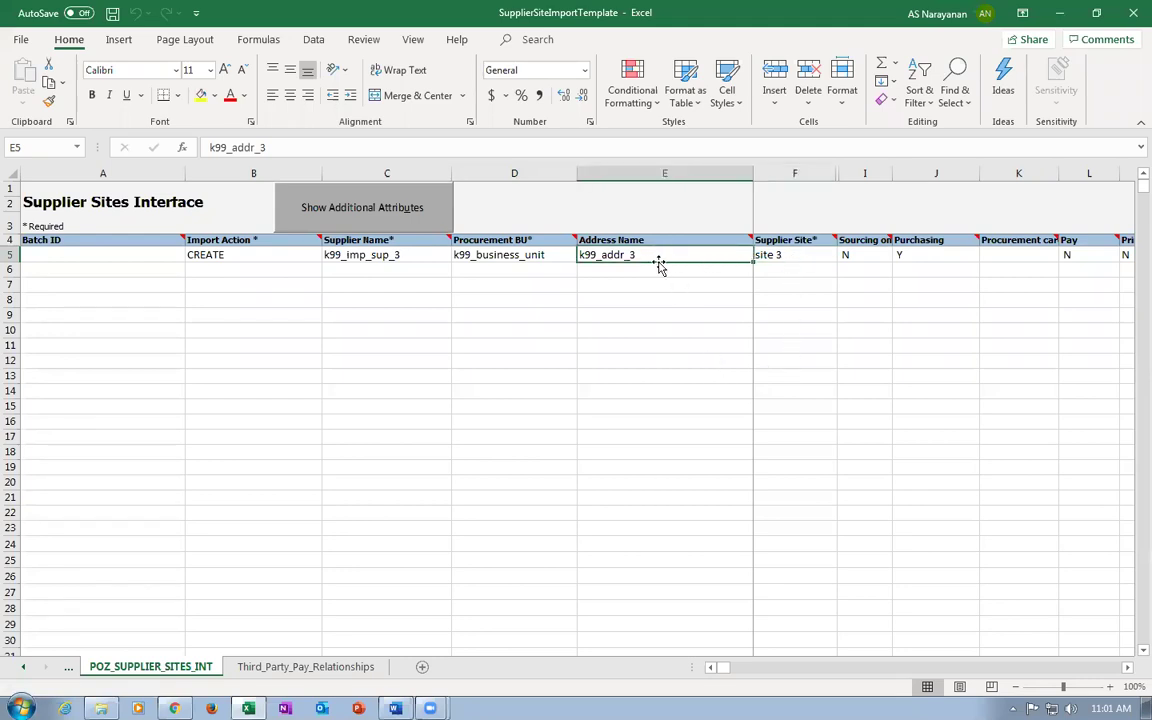
{"action": "left_click", "coordinate": [812, 256]}
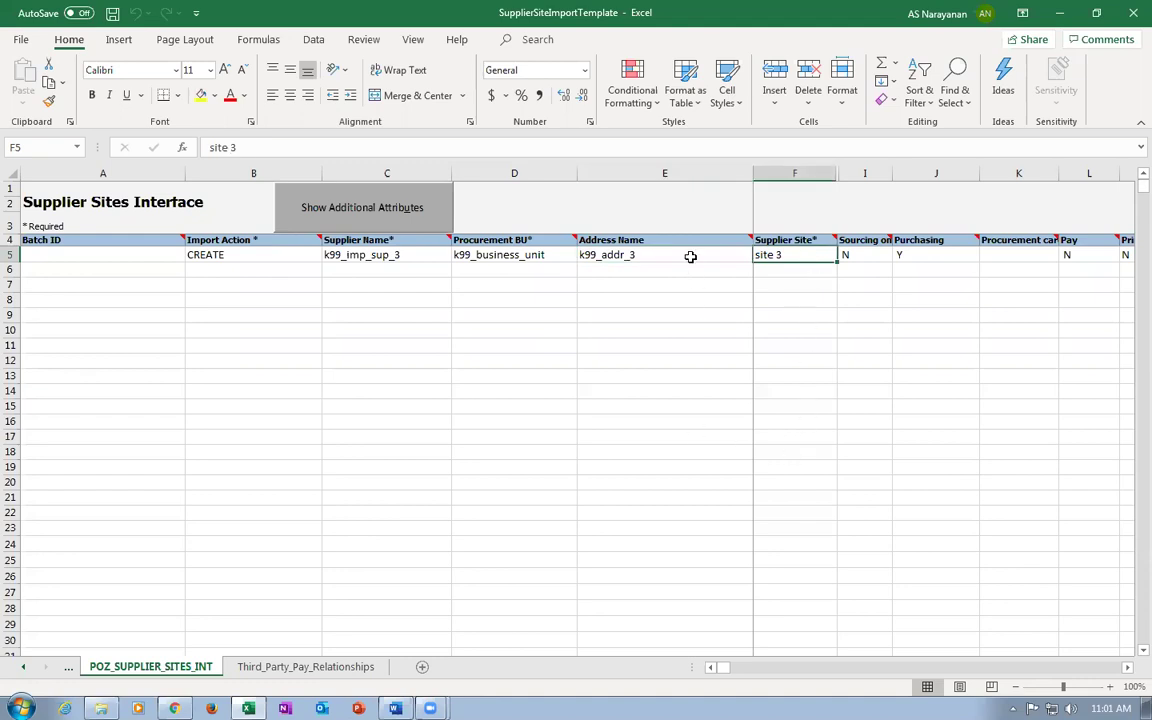
{"action": "left_click", "coordinate": [621, 252]}
Step across row 5's flag, e-mail and fax columns, then bring up the PO Import folder.
{"action": "key", "text": "Right"}
{"action": "key", "text": "Left"}
{"action": "key", "text": "Left"}
{"action": "key", "text": "Left"}
{"action": "key", "text": "Left"}
{"action": "key", "text": "Right"}
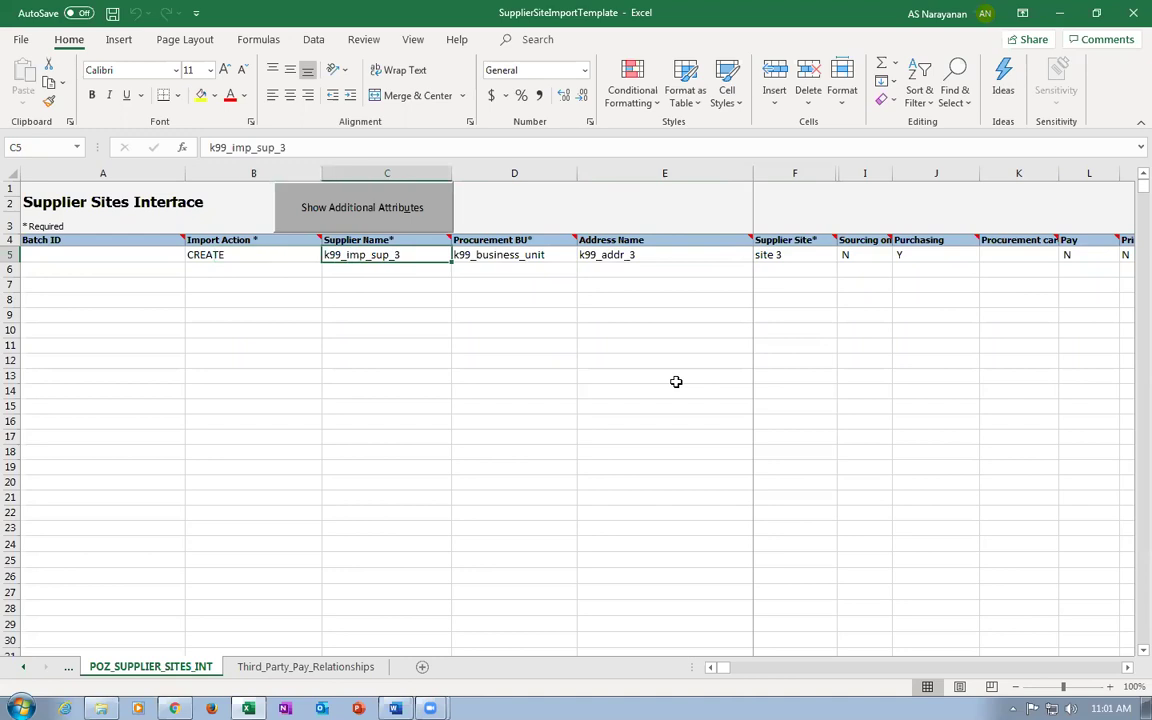
{"action": "key", "text": "Right"}
{"action": "key", "text": "Right"}
{"action": "key", "text": "Right"}
{"action": "key", "text": "Right"}
{"action": "key", "text": "Right"}
{"action": "key", "text": "Right"}
{"action": "key", "text": "Right"}
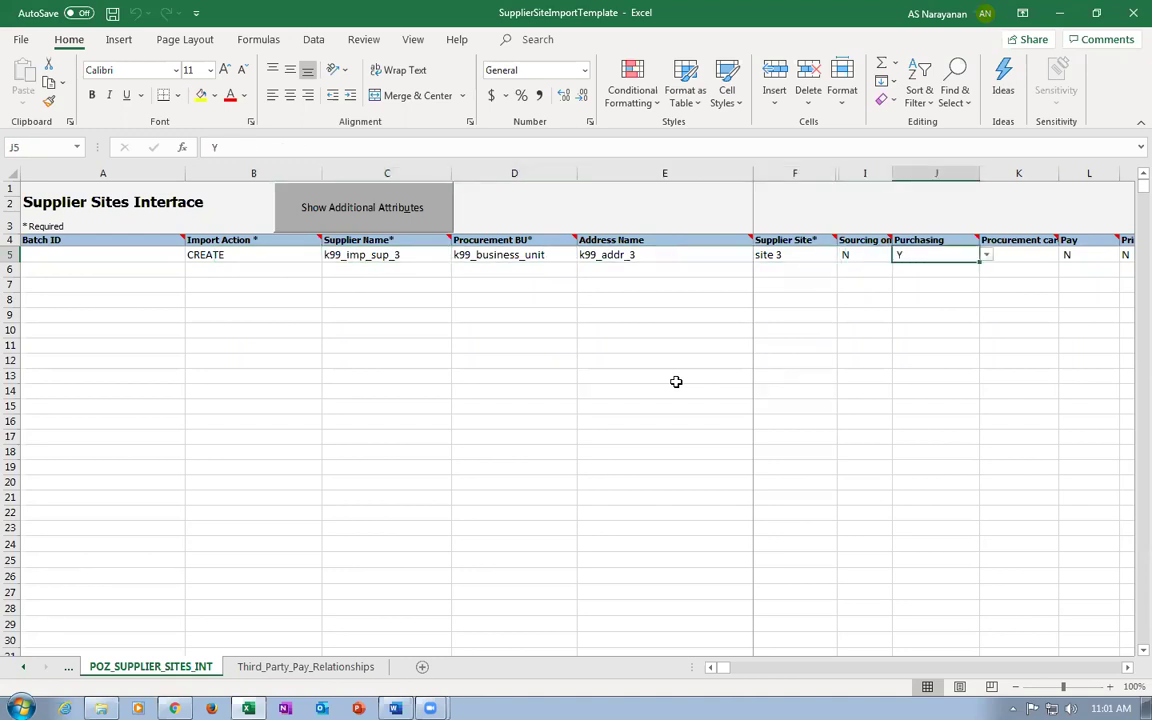
{"action": "key", "text": "Right"}
{"action": "key", "text": "Right"}
{"action": "key", "text": "Right"}
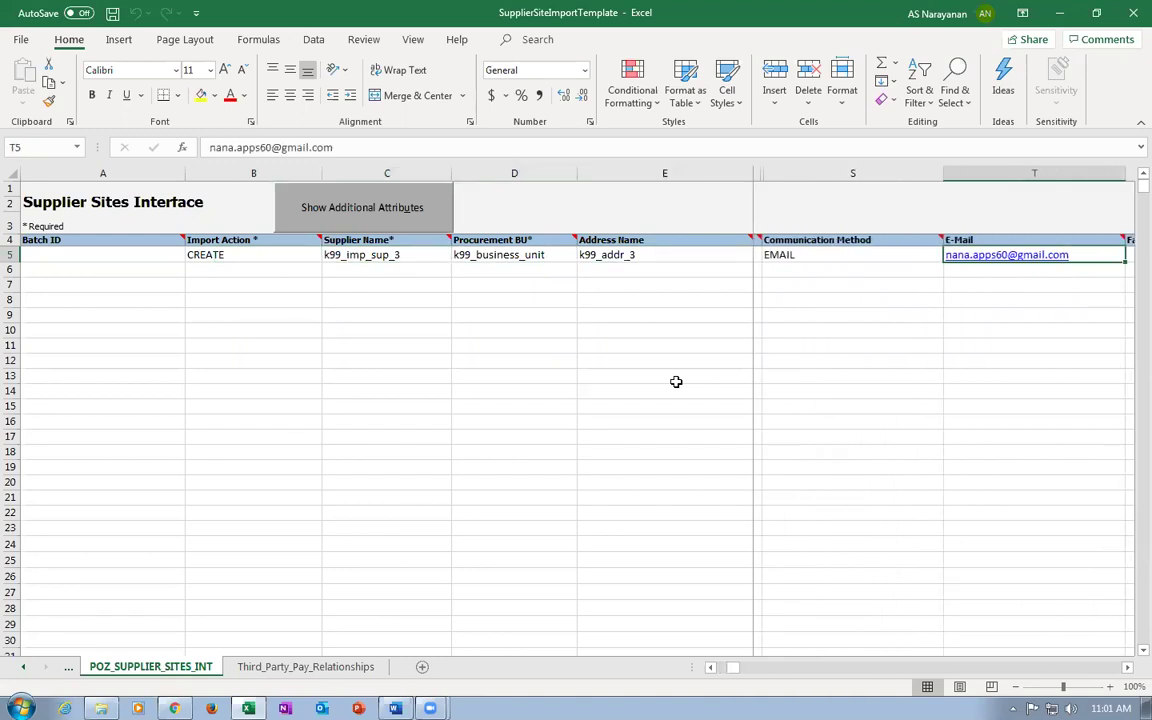
{"action": "key", "text": "Right"}
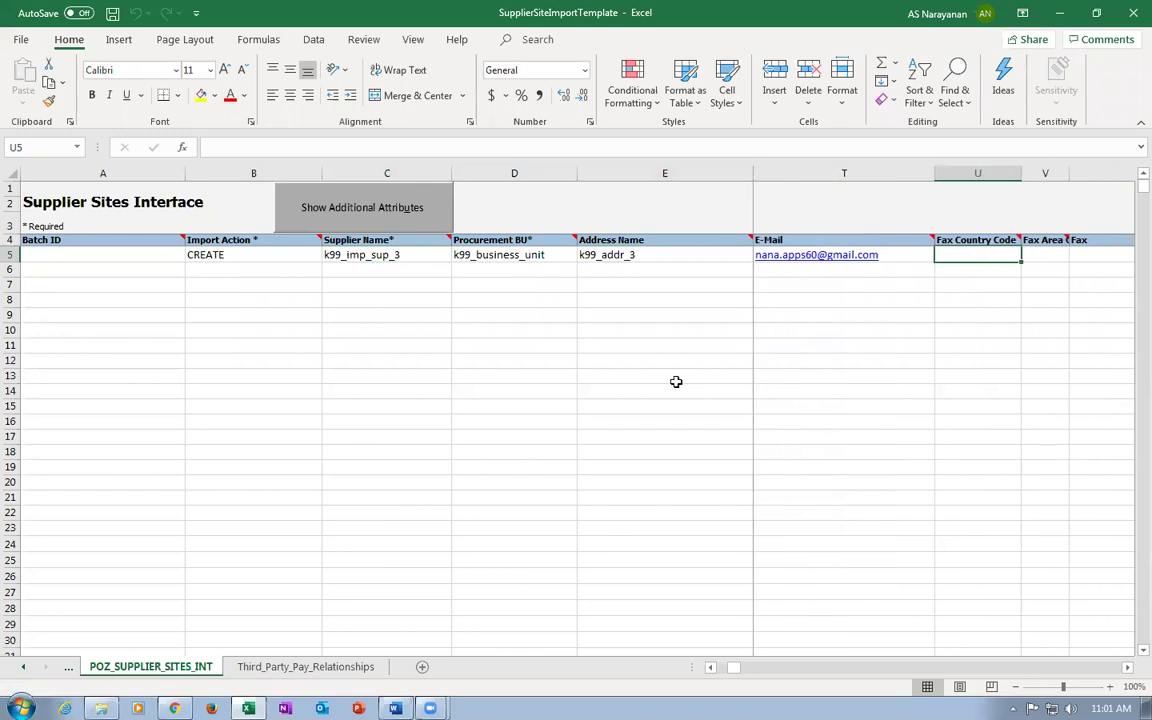
{"action": "key", "text": "Left"}
{"action": "key", "text": "Left"}
{"action": "key", "text": "Left"}
{"action": "key", "text": "Left"}
{"action": "key", "text": "Left"}
{"action": "key", "text": "Left"}
{"action": "key", "text": "Left"}
{"action": "key", "text": "Left"}
{"action": "key", "text": "Left"}
{"action": "key", "text": "Left"}
{"action": "key", "text": "Left"}
{"action": "key", "text": "Left"}
{"action": "key", "text": "Right"}
{"action": "key", "text": "Right"}
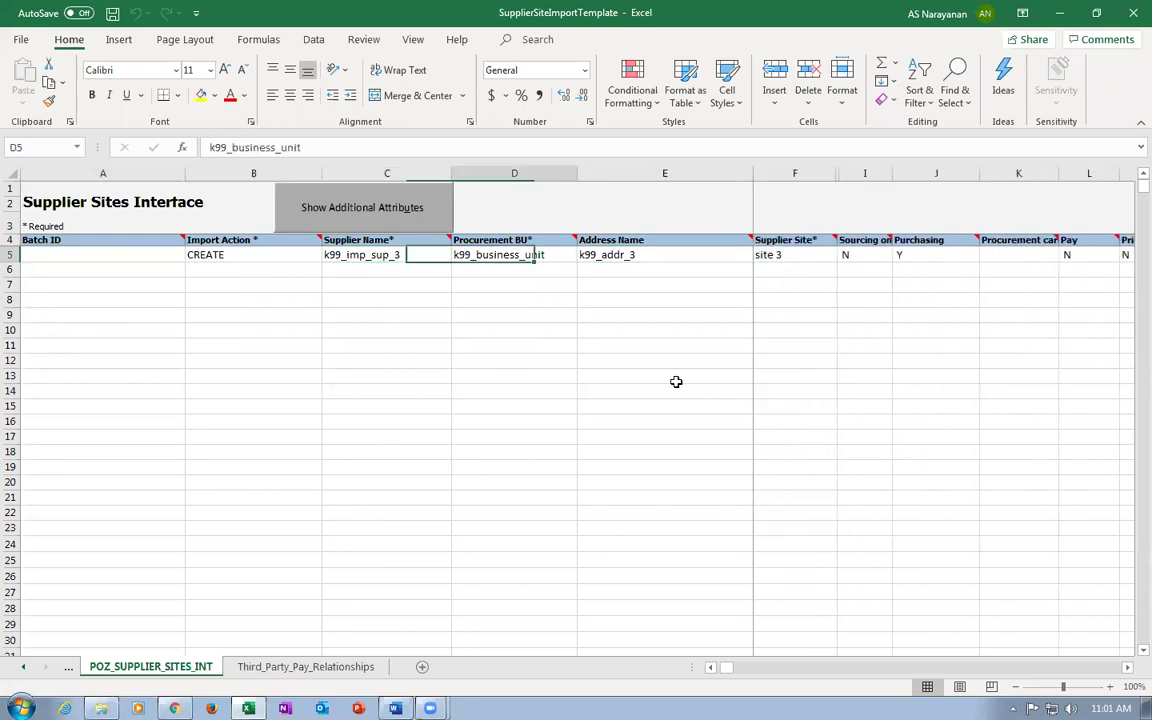
{"action": "key", "text": "Right"}
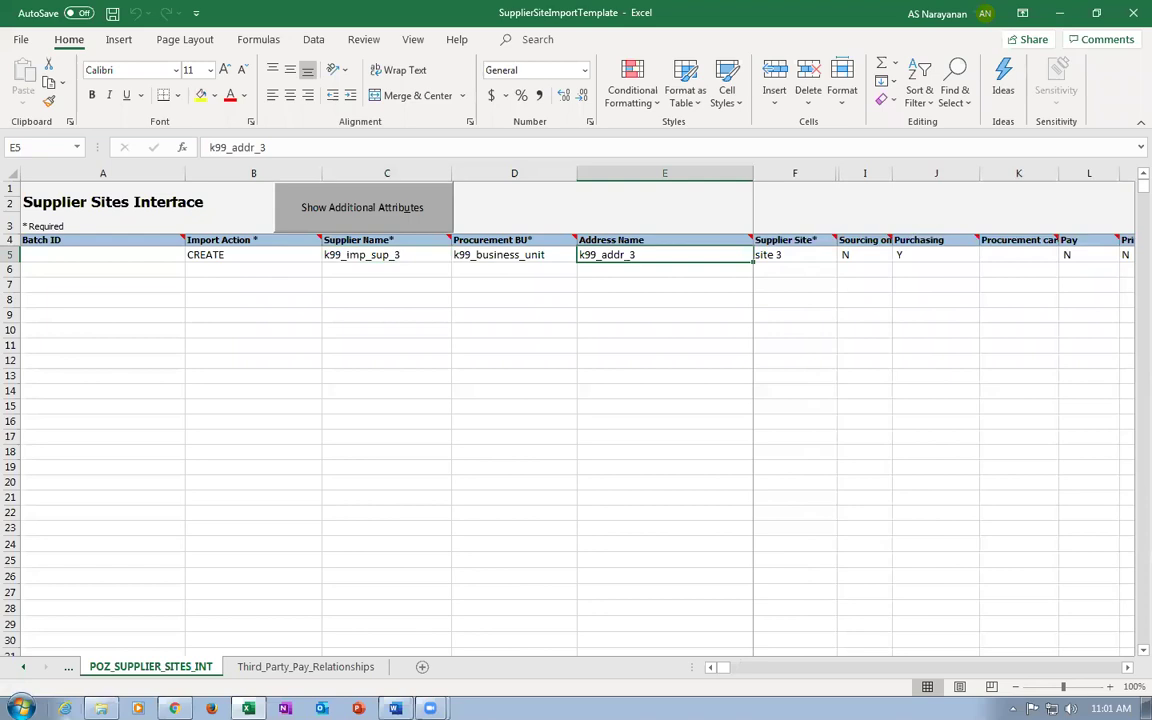
{"action": "left_click", "coordinate": [92, 640]}
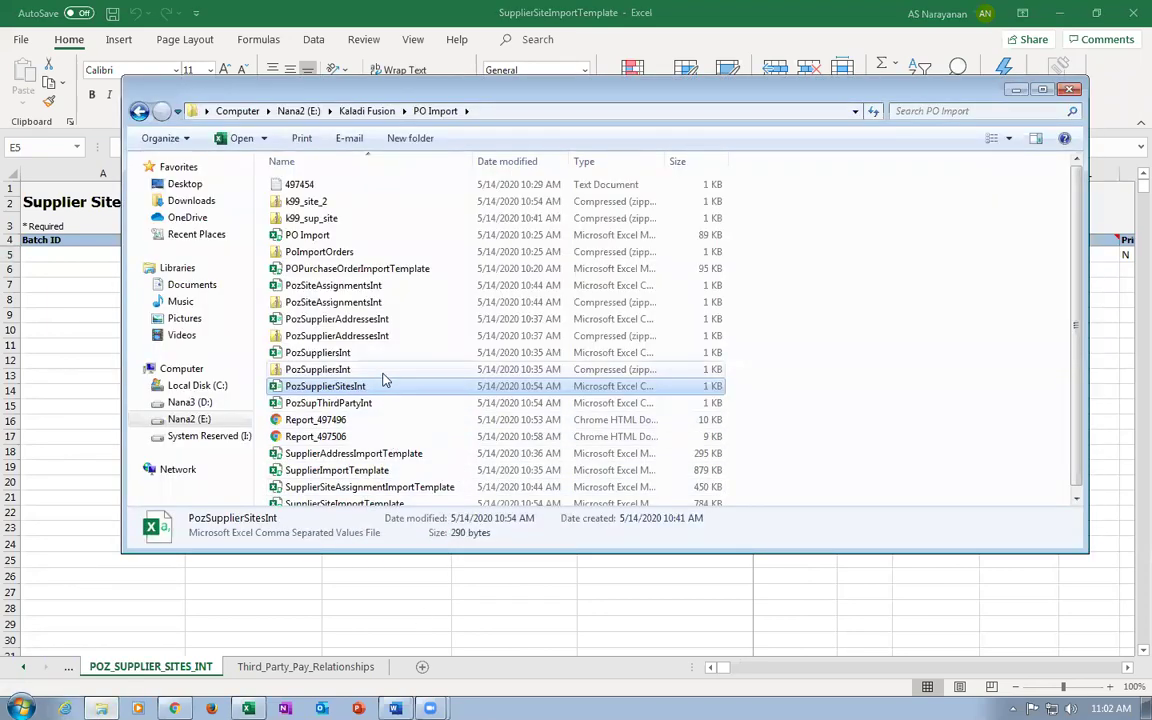
{"action": "key", "text": "alt+F4"}
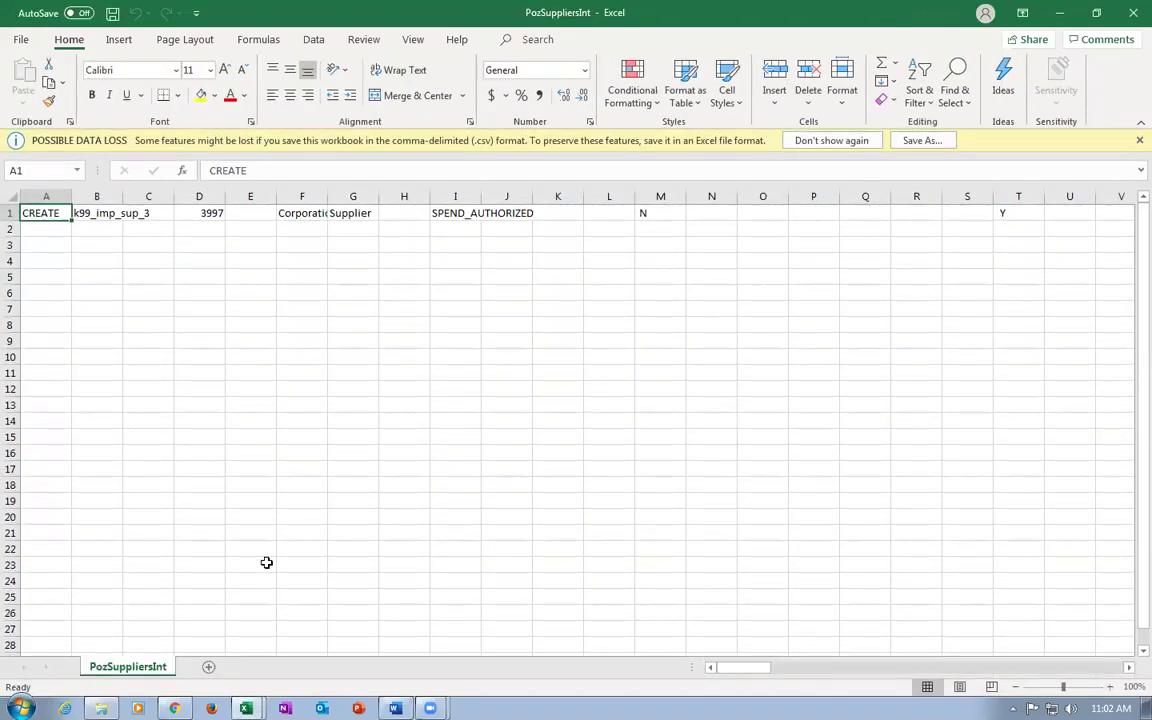
{"action": "left_click", "coordinate": [1131, 18]}
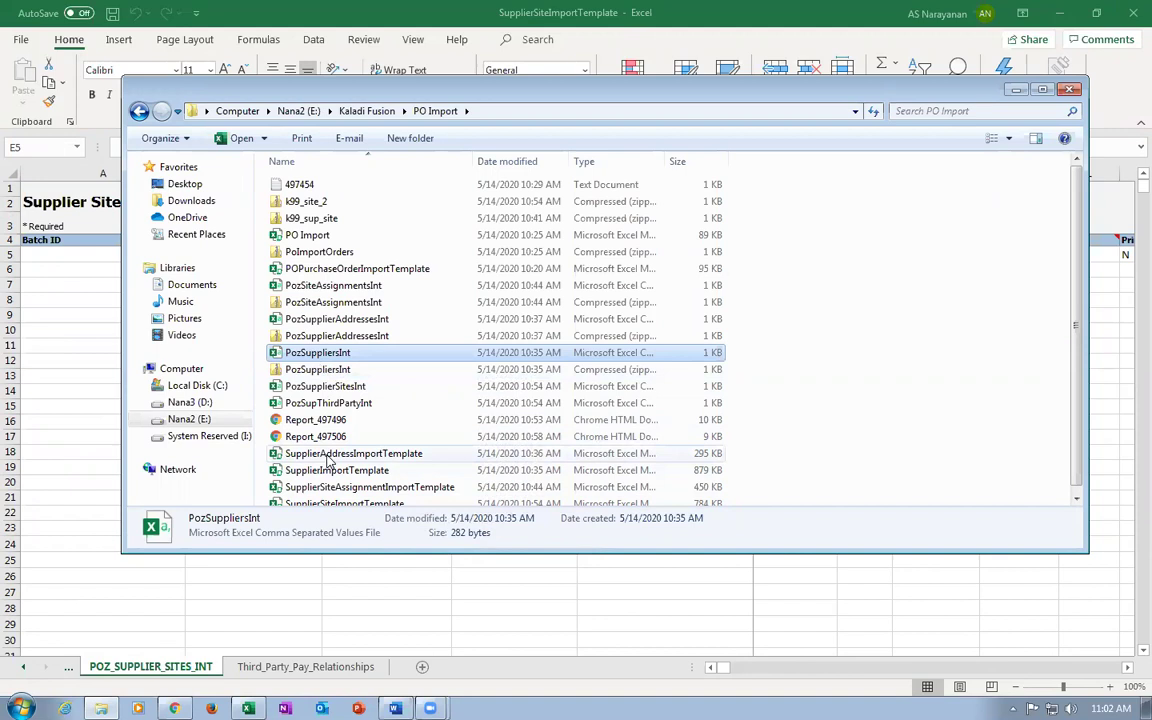
Review the generated interface CSV files and check the Procurement BU value k99_business_unit.
{"action": "left_click", "coordinate": [320, 388]}
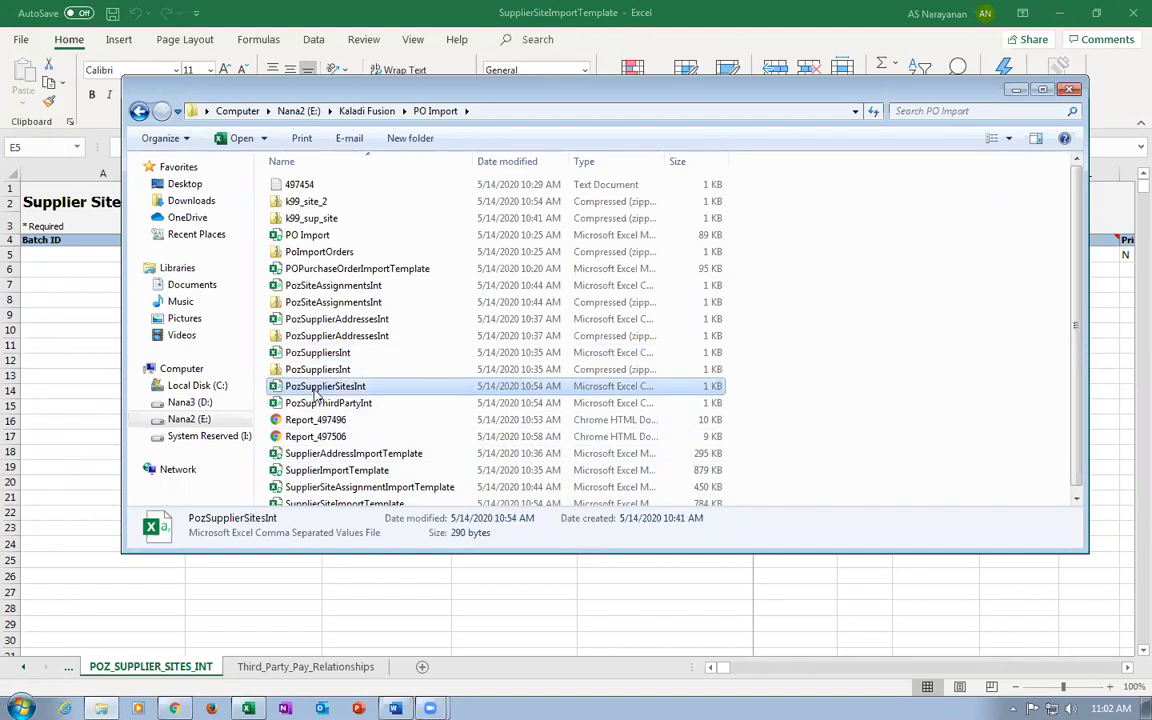
{"action": "left_click", "coordinate": [320, 356]}
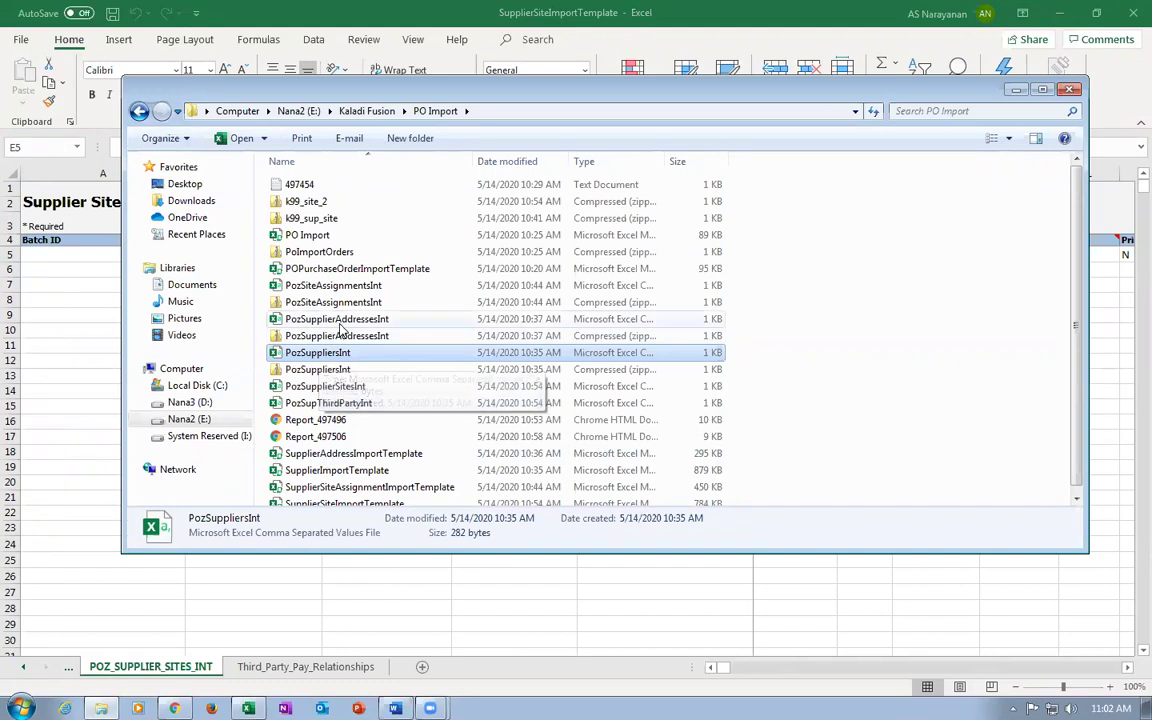
{"action": "left_click", "coordinate": [340, 320]}
{"action": "left_click", "coordinate": [333, 287]}
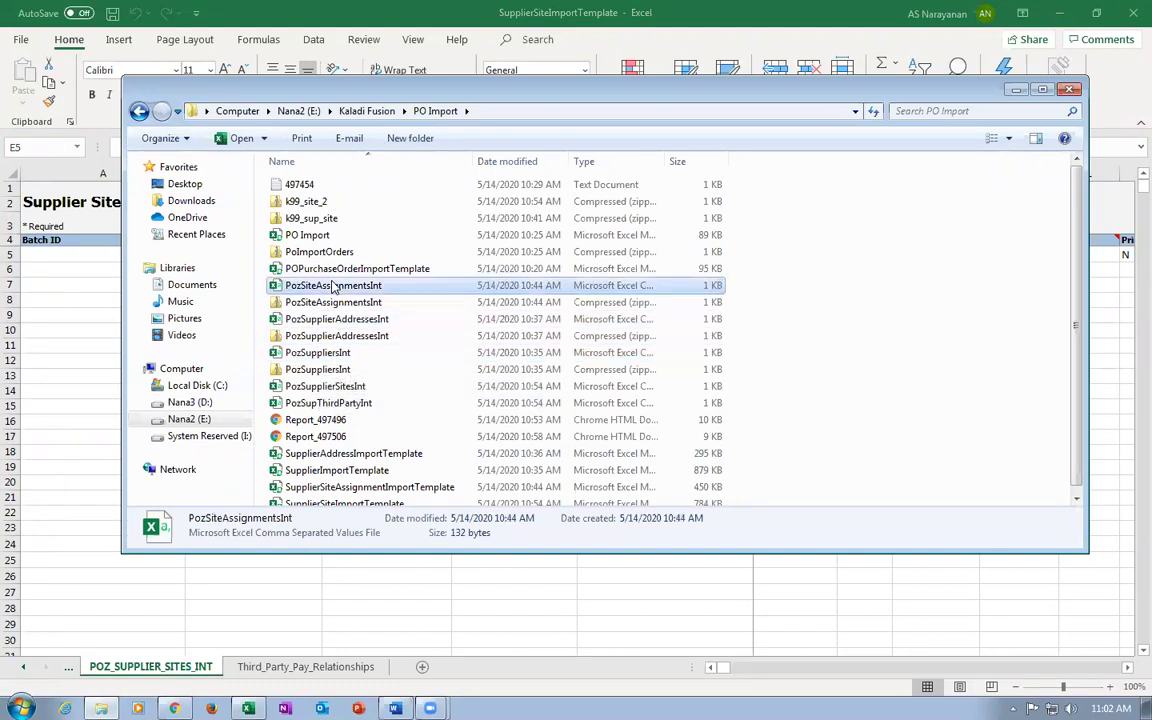
{"action": "left_click", "coordinate": [343, 270]}
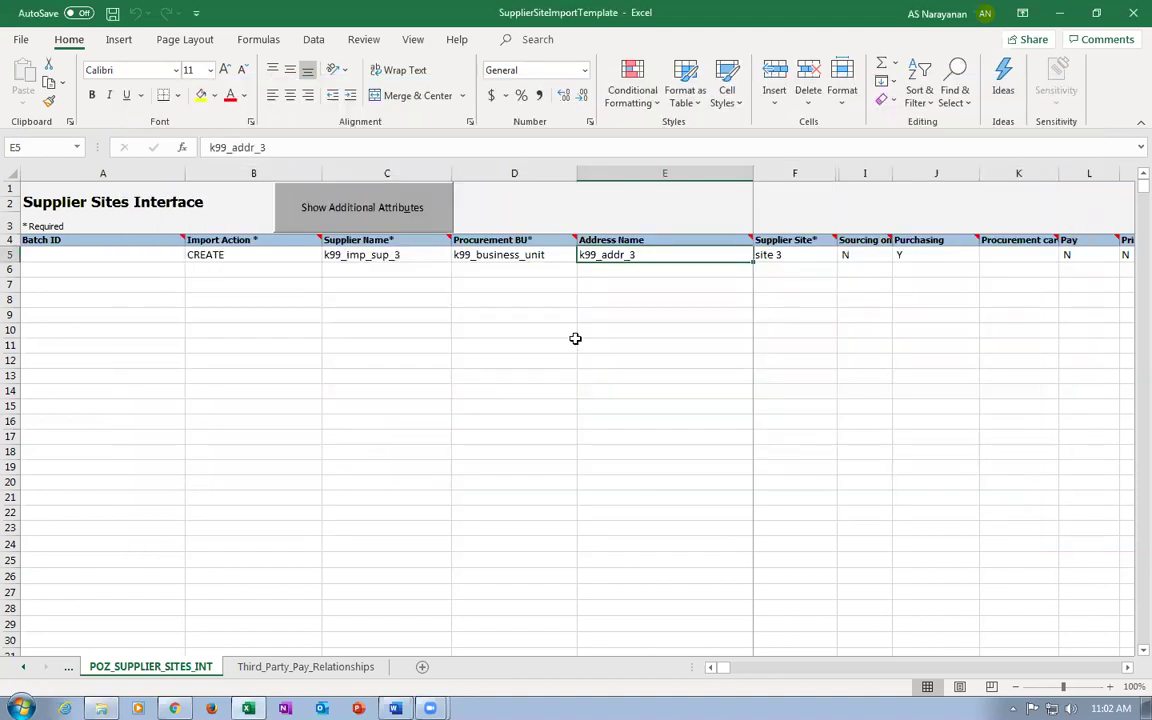
{"action": "left_click", "coordinate": [541, 254]}
Open the SupplierImportTemplate workbook from the PO Import folder.
{"action": "left_click", "coordinate": [101, 708]}
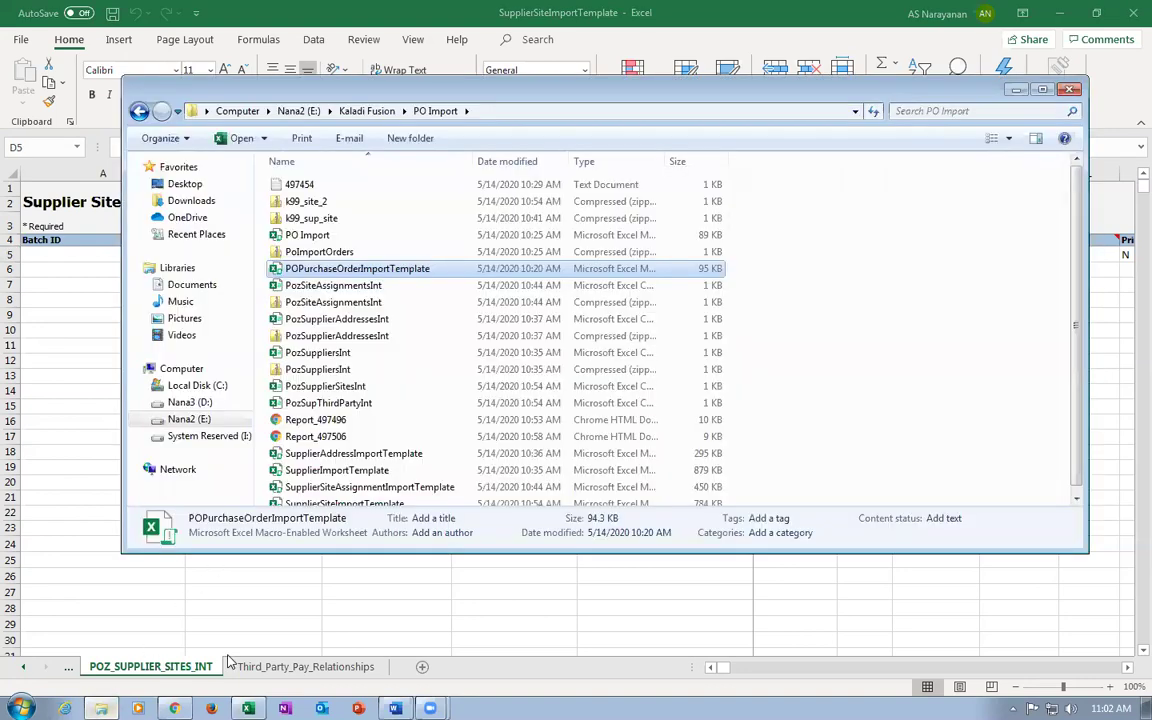
{"action": "left_click", "coordinate": [333, 354]}
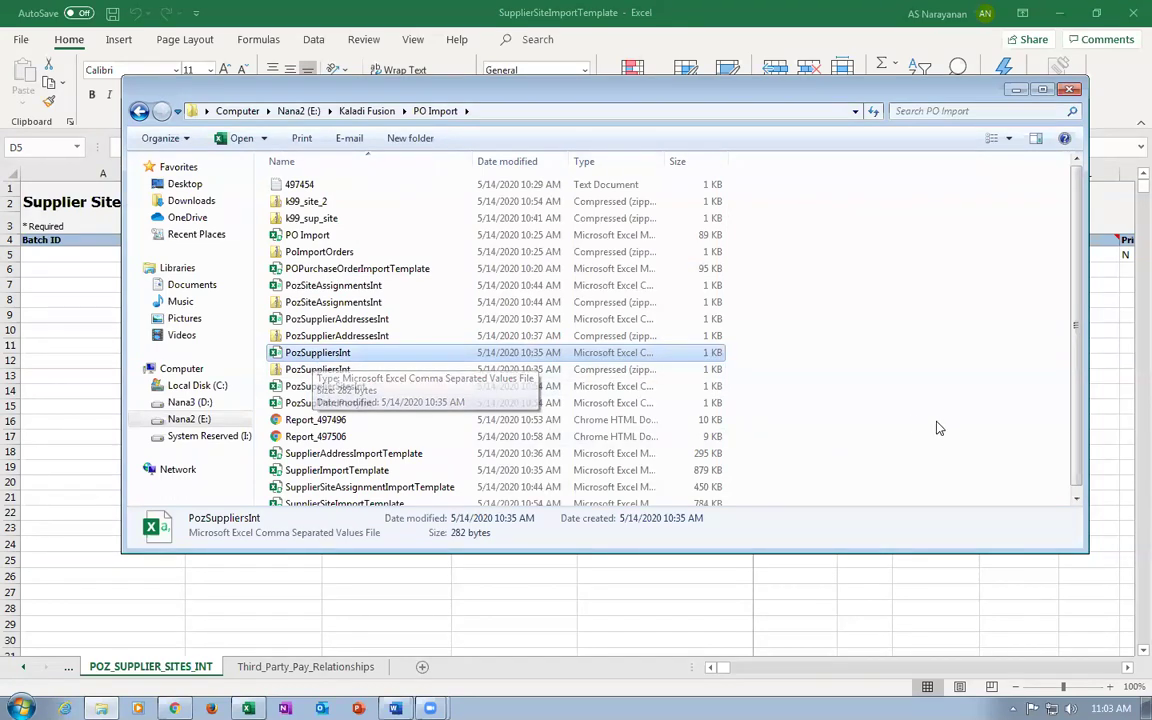
{"action": "scroll", "coordinate": [1083, 485], "scroll_direction": "down", "scroll_amount": 1}
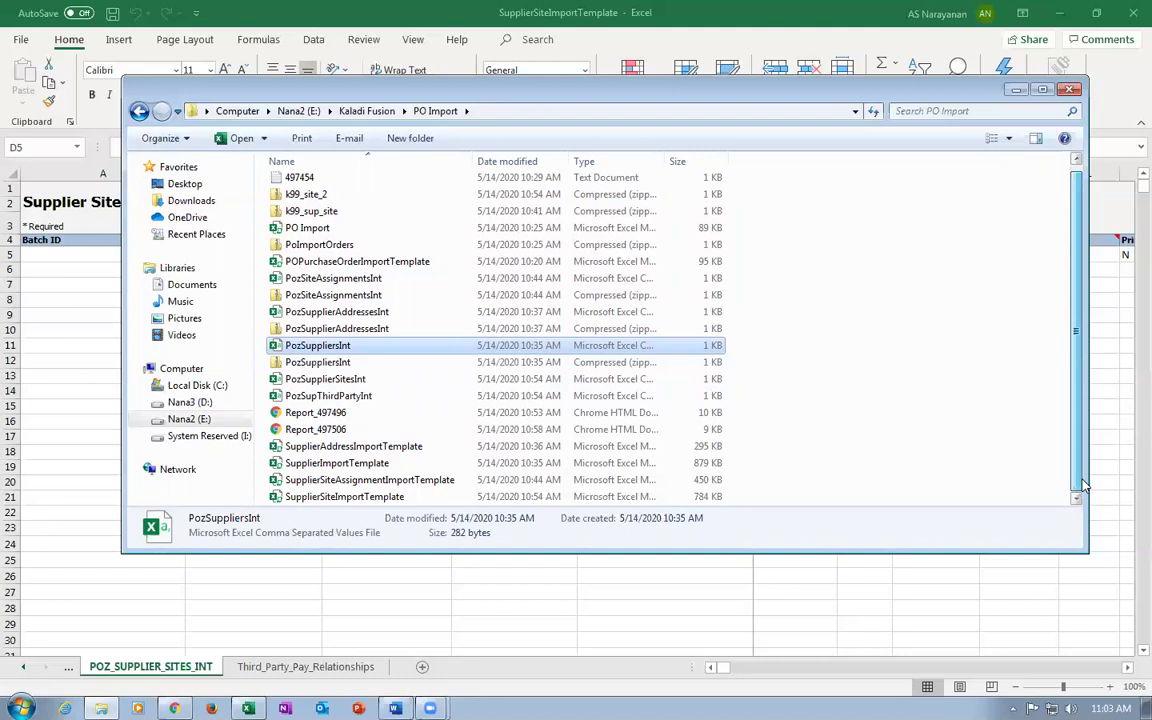
{"action": "left_click", "coordinate": [358, 463]}
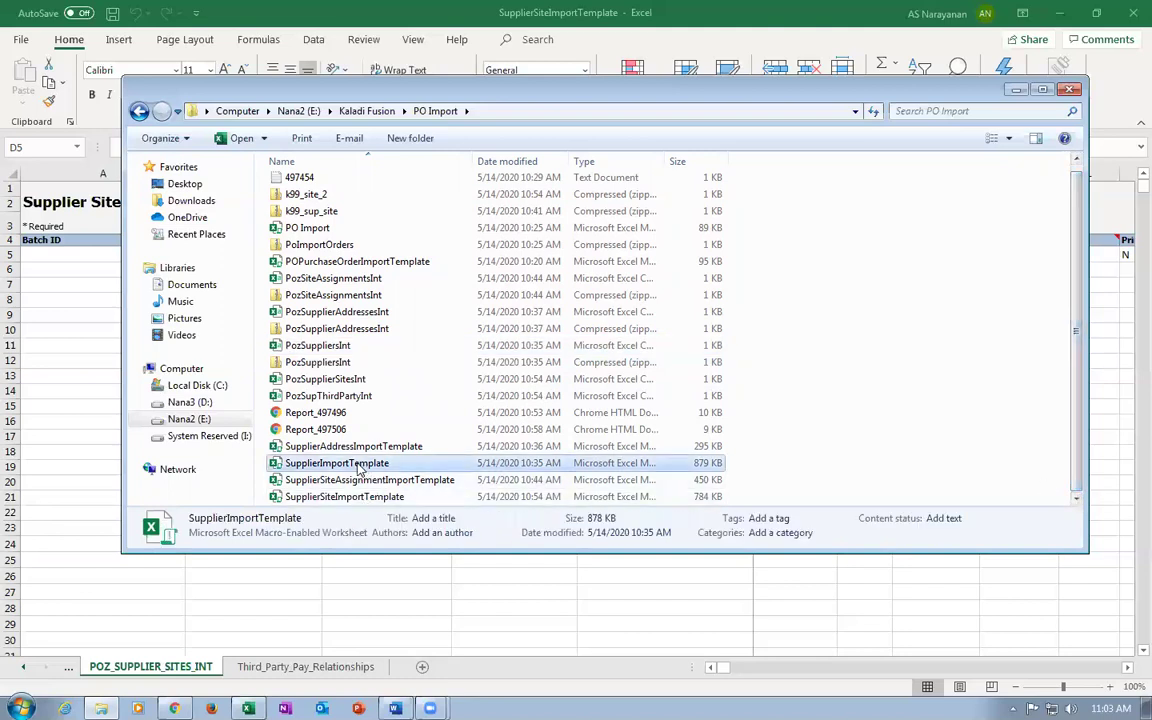
{"action": "double_click", "coordinate": [358, 463]}
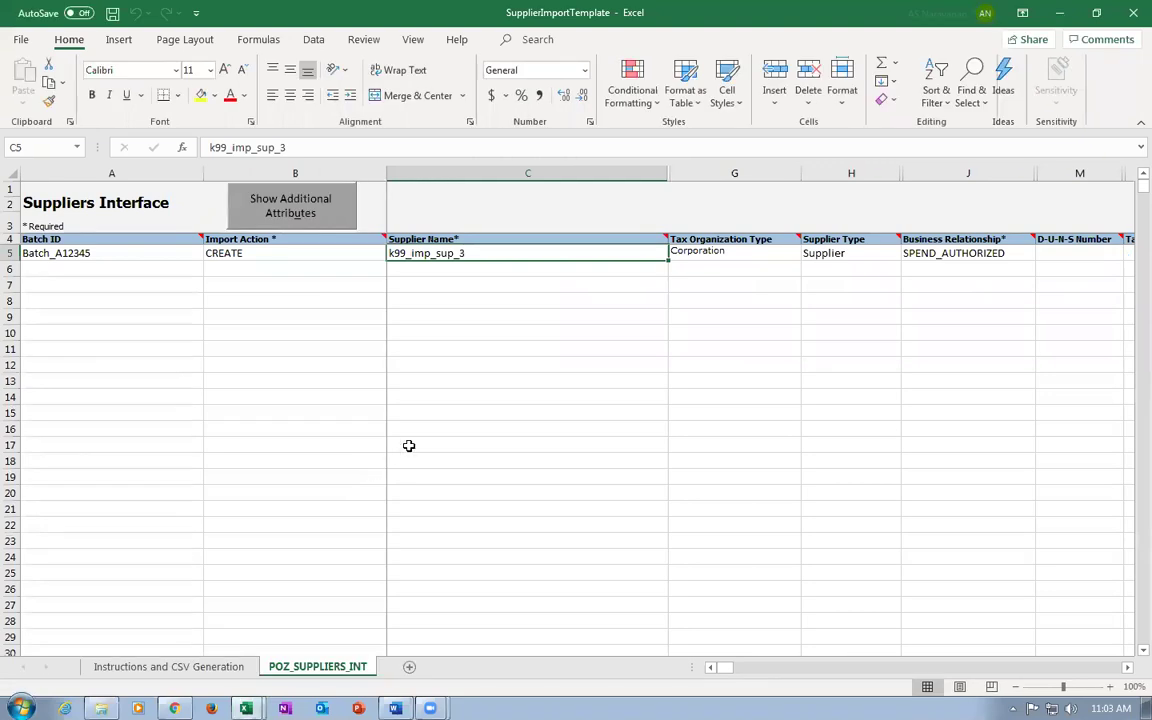
Confirm supplier k99_imp_sup_3 on the suppliers sheet, then open SupplierAddressImportTemplate.
{"action": "left_click", "coordinate": [418, 429]}
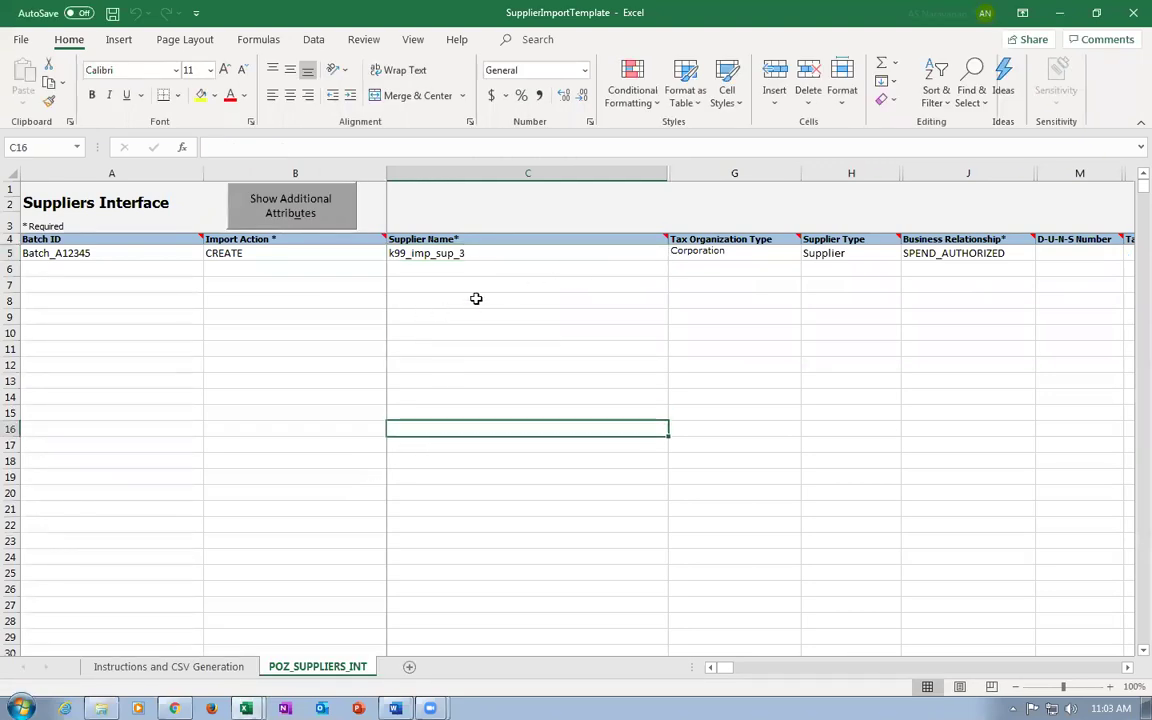
{"action": "left_click", "coordinate": [515, 258]}
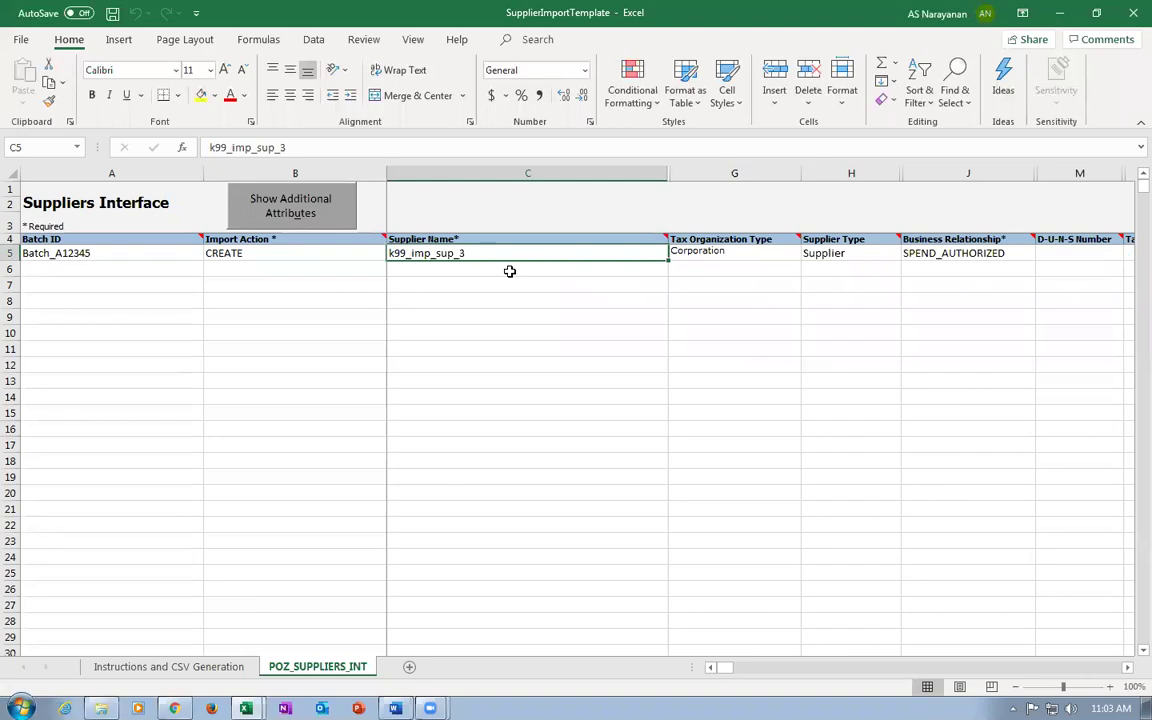
{"action": "key", "text": "Tab"}
{"action": "key", "text": "Tab"}
{"action": "key", "text": "Tab"}
{"action": "key", "text": "Tab"}
{"action": "key", "text": "Tab"}
{"action": "key", "text": "Tab"}
{"action": "key", "text": "Tab"}
{"action": "key", "text": "Tab"}
{"action": "key", "text": "Tab"}
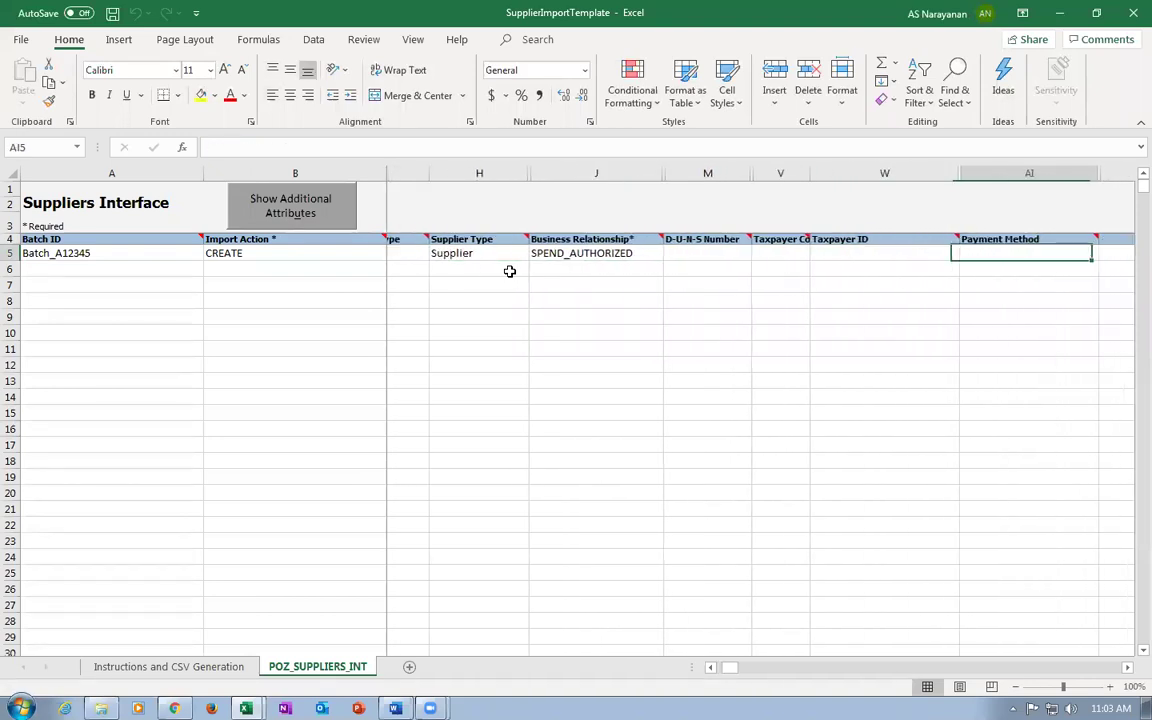
{"action": "key", "text": "Home"}
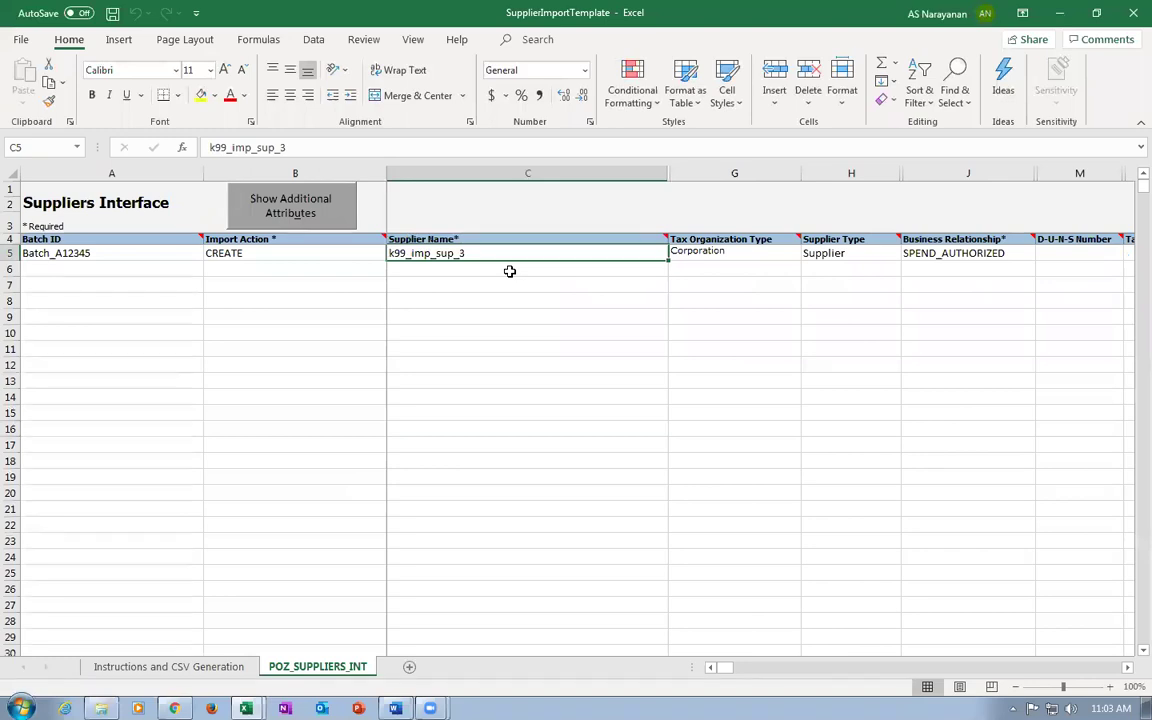
{"action": "left_click", "coordinate": [489, 297]}
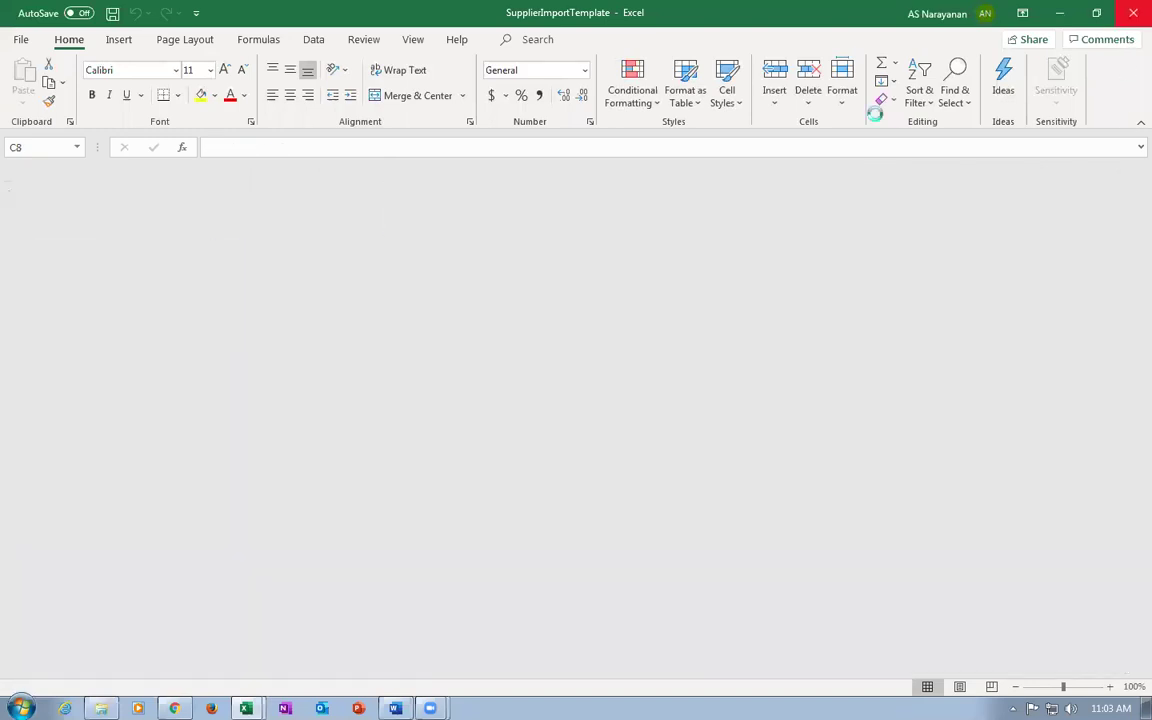
{"action": "key", "text": "alt+Tab"}
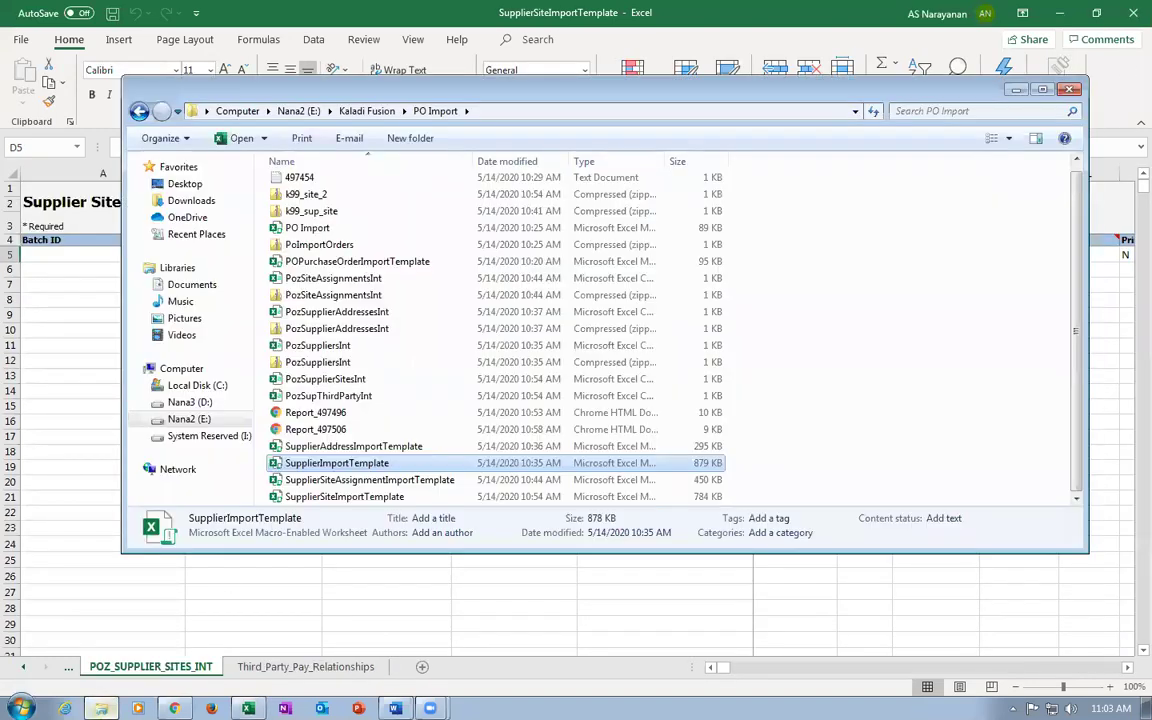
{"action": "double_click", "coordinate": [356, 446]}
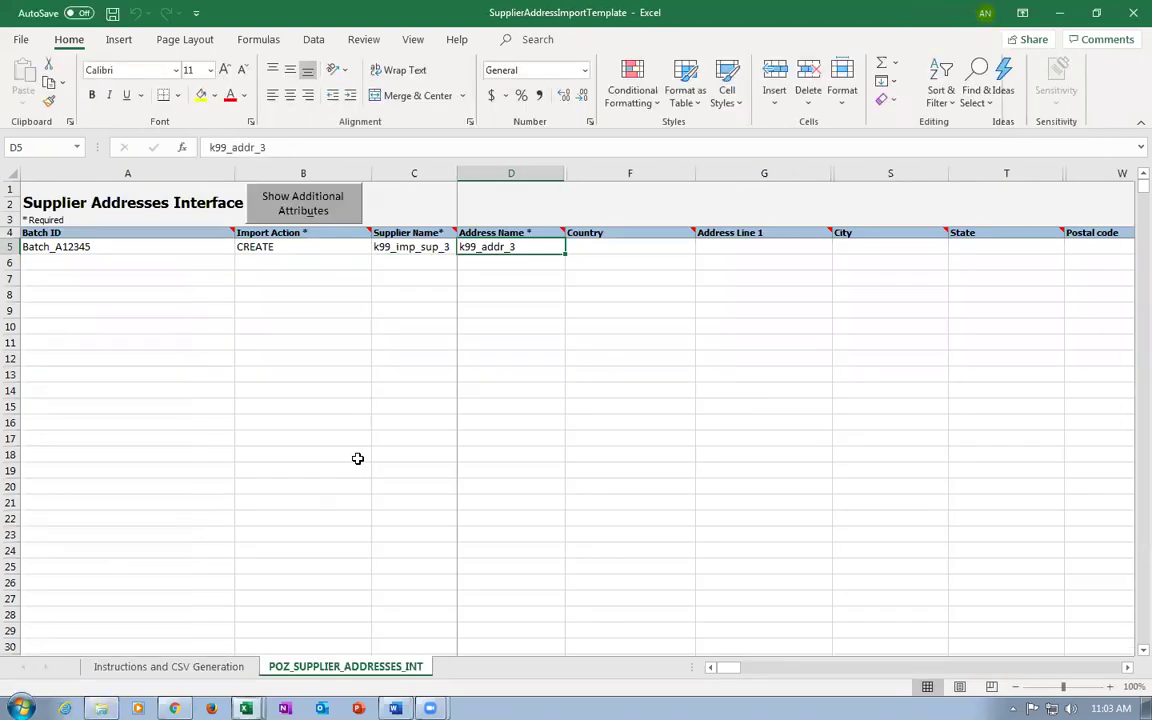
Confirm address k99_addr_3 belongs to supplier k99_imp_sup_3 in the address template.
{"action": "left_click", "coordinate": [498, 423]}
{"action": "left_click", "coordinate": [484, 248]}
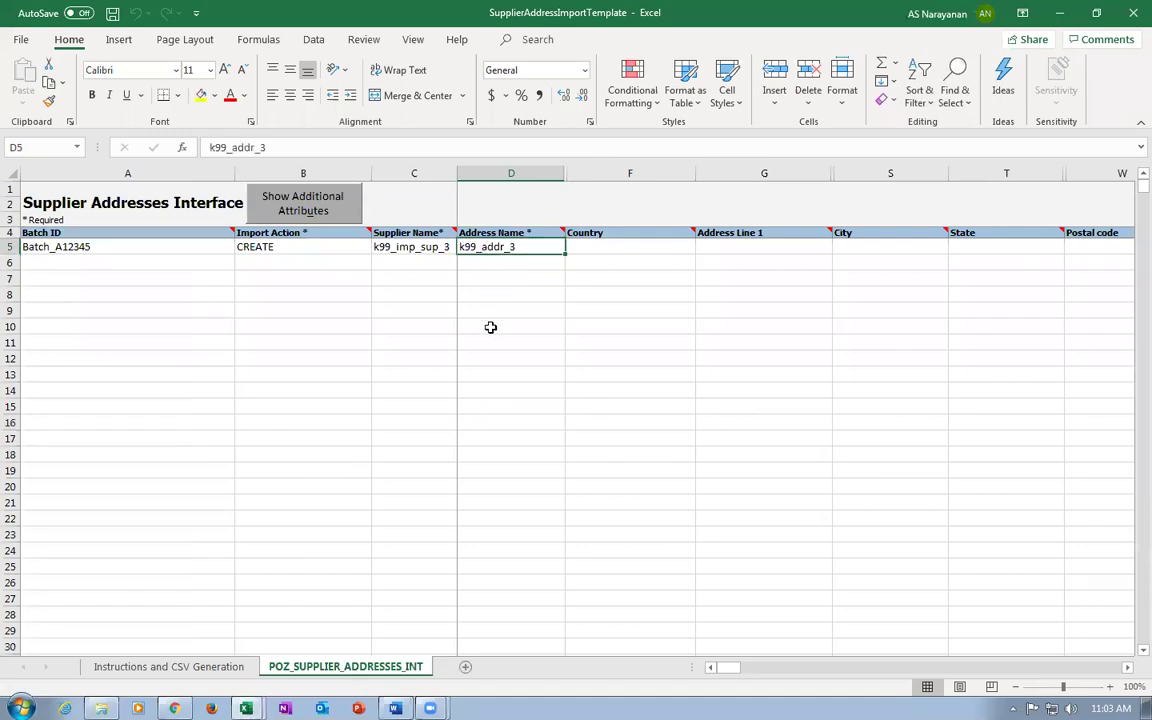
{"action": "left_click", "coordinate": [378, 246]}
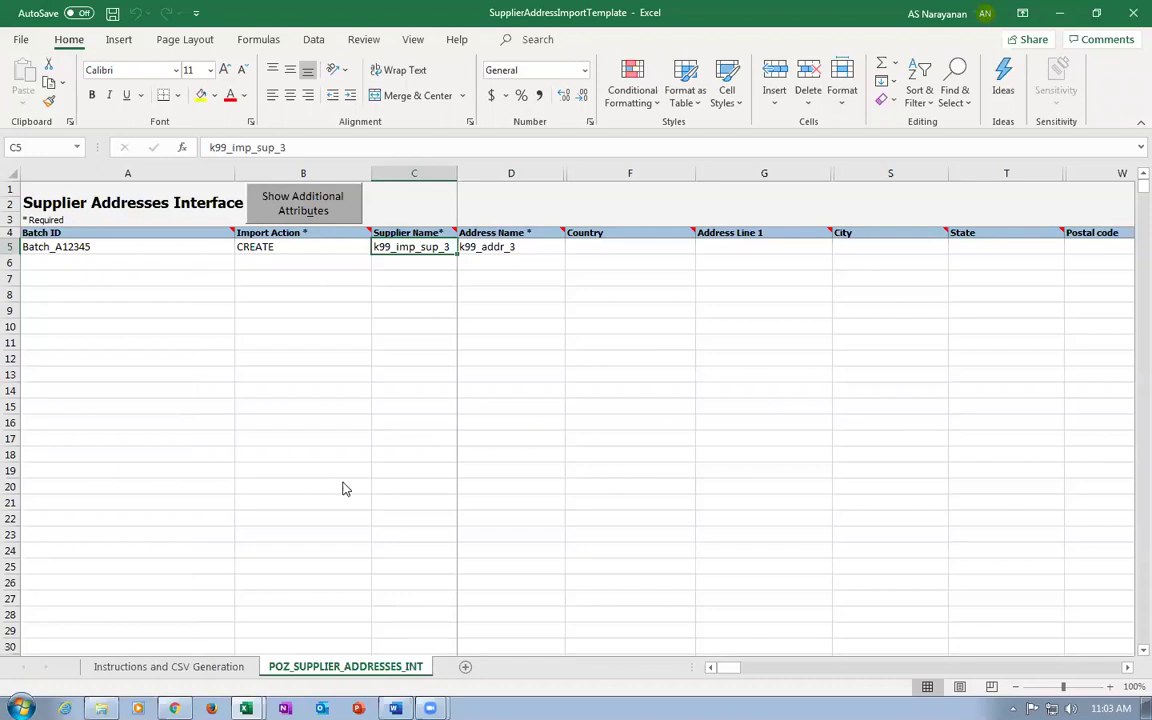
Check the site row's k99_addr_3, k99_business_unit, k99_imp_sup_3 and site 3 values.
{"action": "key", "text": "alt+Tab"}
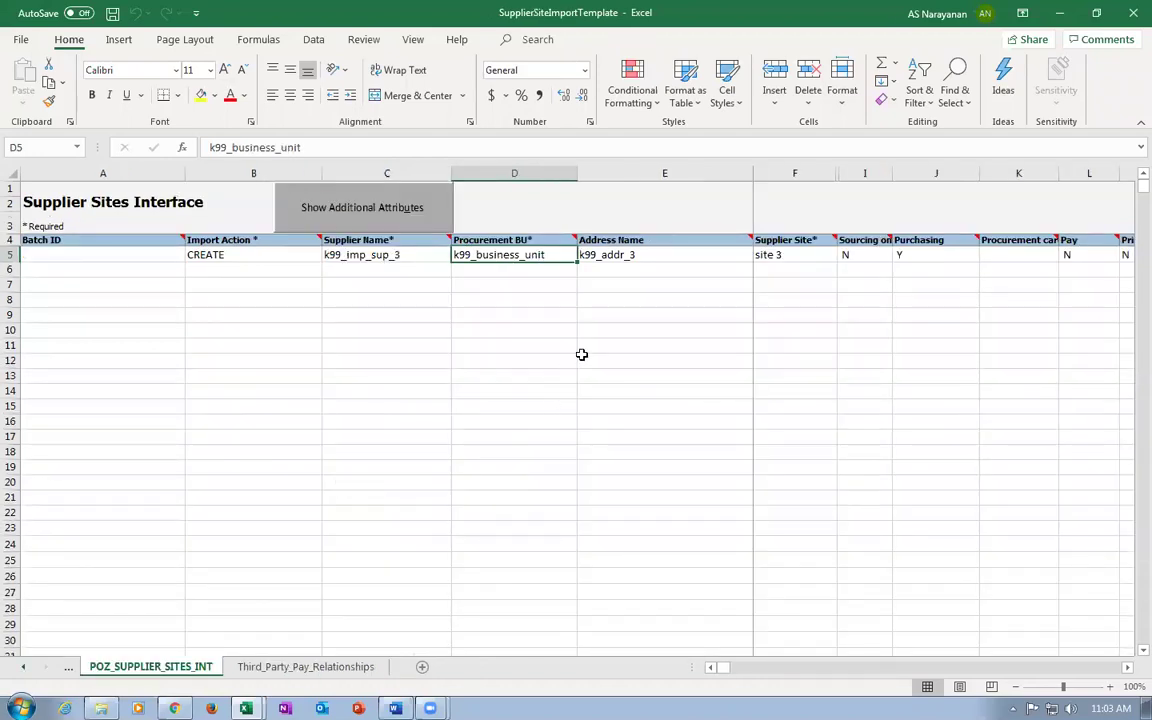
{"action": "left_click", "coordinate": [664, 256]}
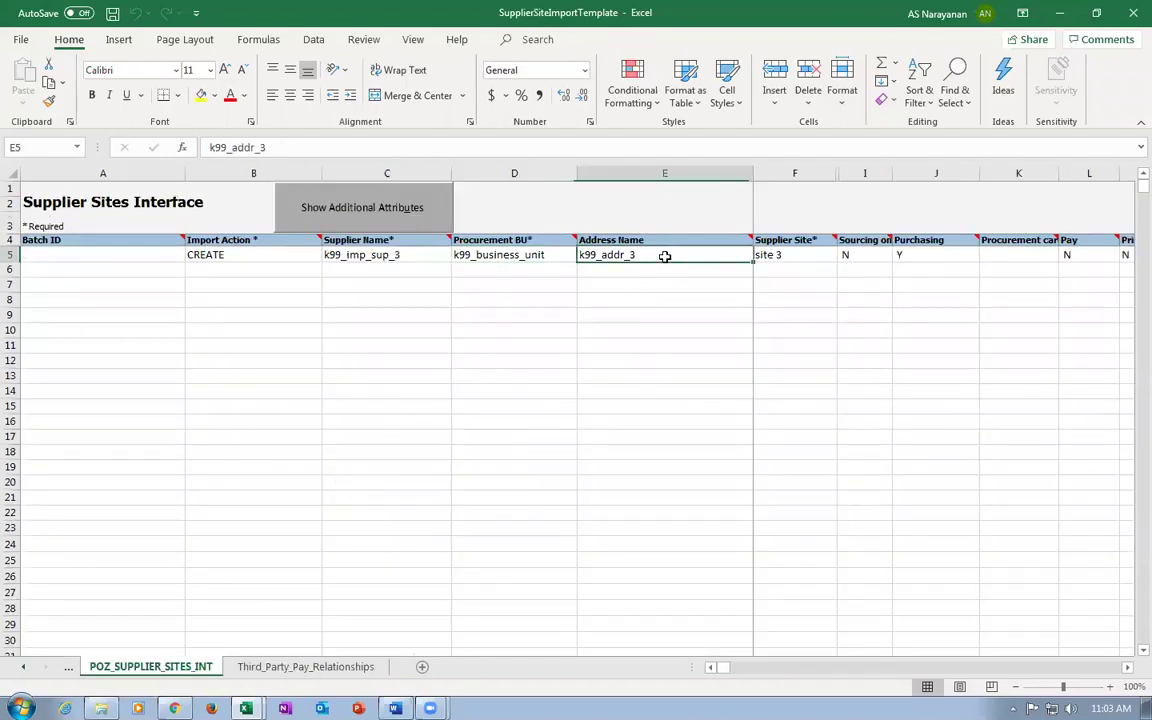
{"action": "left_click", "coordinate": [509, 255]}
{"action": "left_click", "coordinate": [403, 257]}
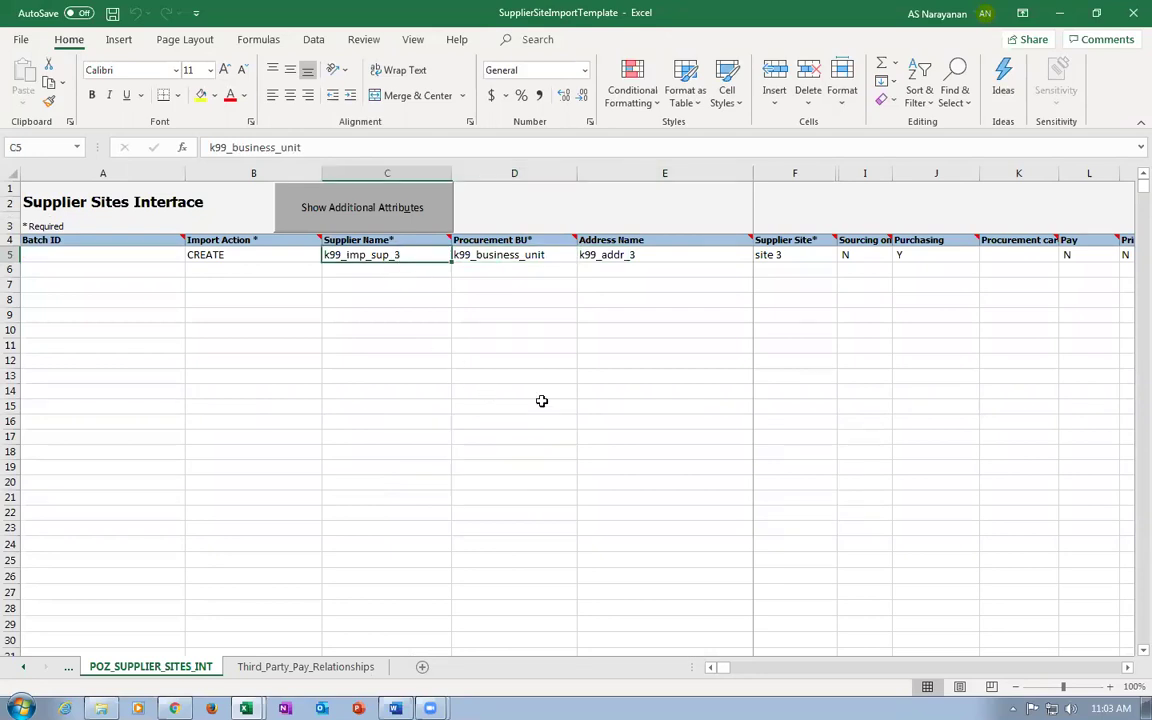
{"action": "left_click", "coordinate": [810, 255]}
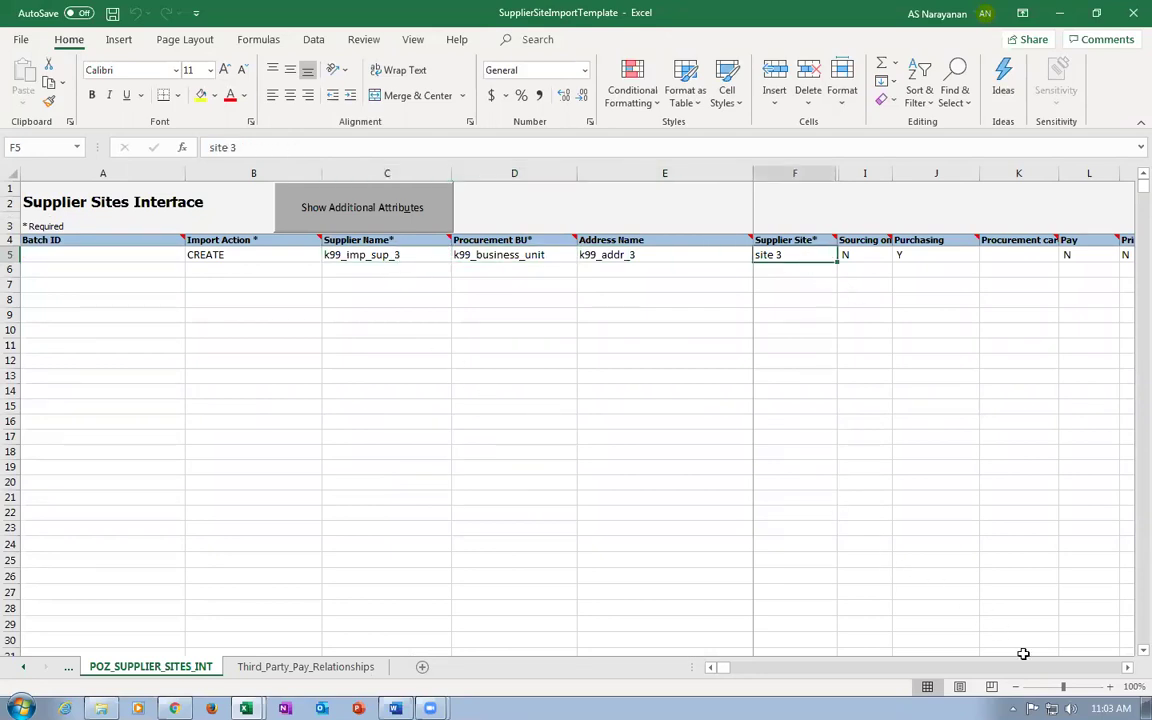
{"action": "left_click", "coordinate": [1110, 708]}
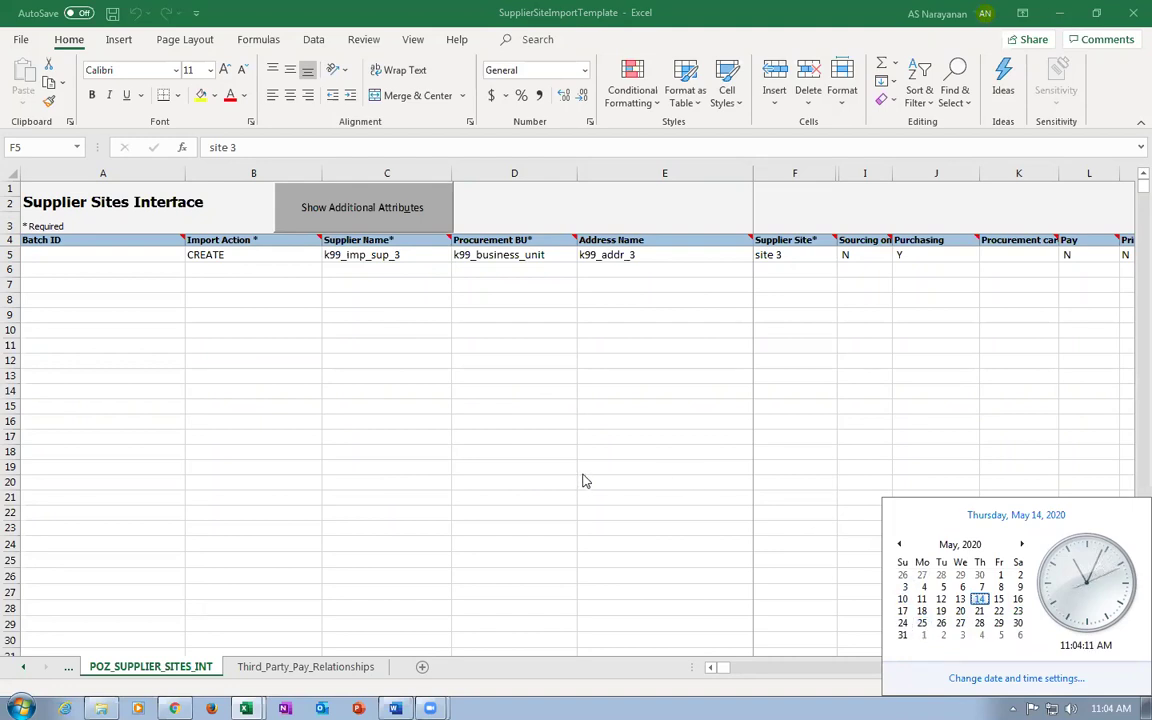
{"action": "key", "text": "Escape"}
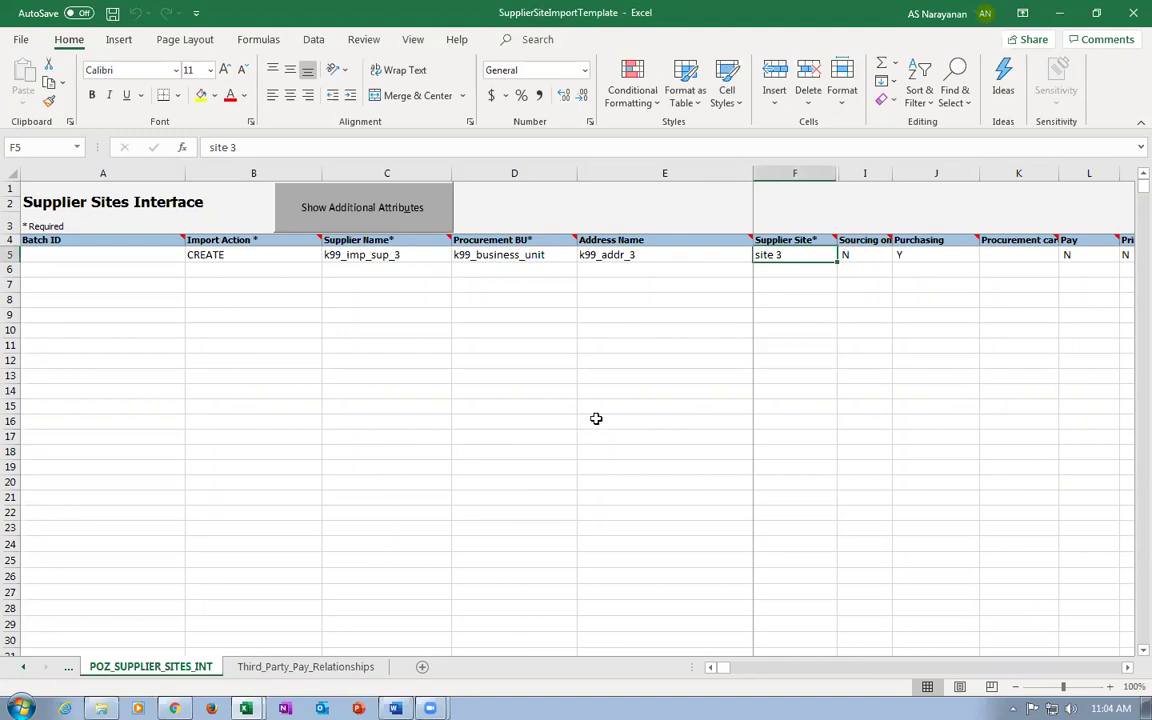
{"action": "left_click", "coordinate": [486, 252]}
{"action": "left_click", "coordinate": [689, 254]}
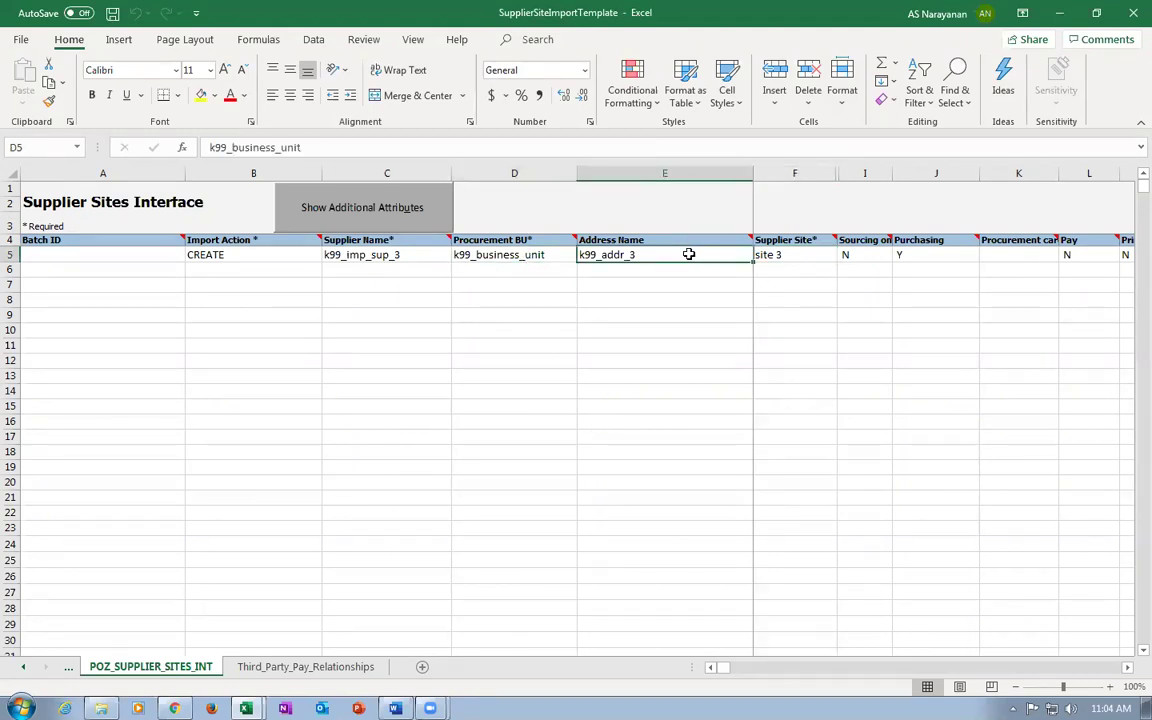
{"action": "left_click", "coordinate": [789, 259]}
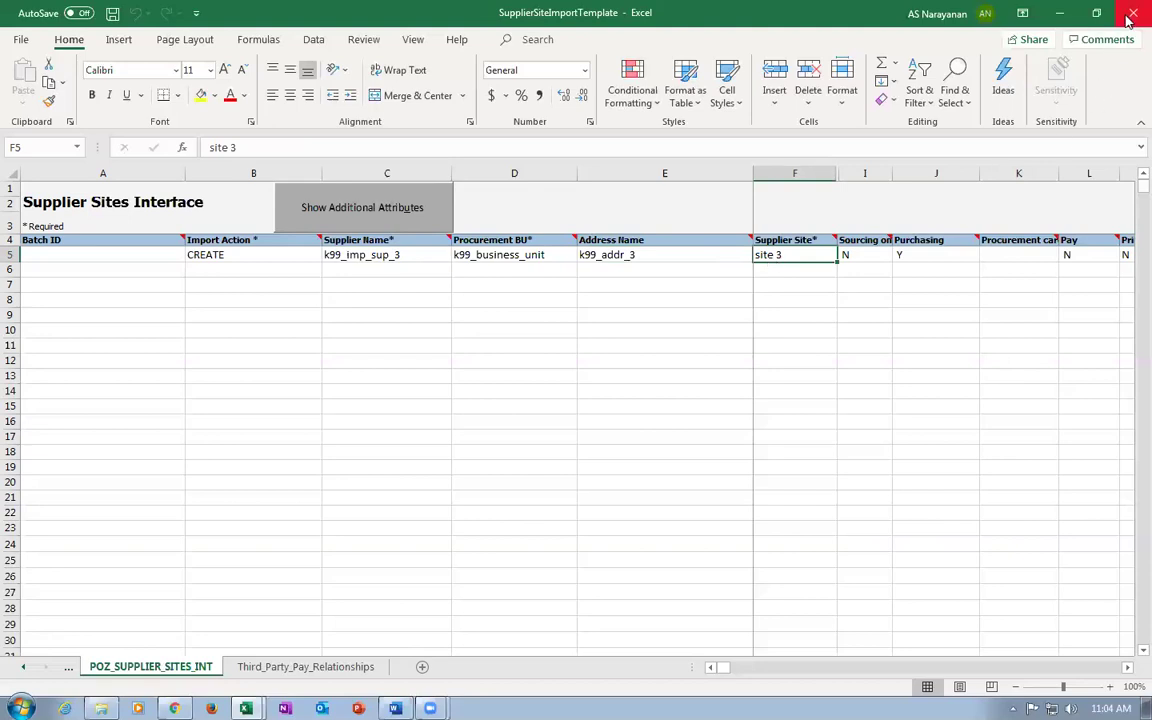
Close SupplierSiteImportTemplate.xlsm and return to the Monitor Processes page.
{"action": "key", "text": "alt+F4"}
{"action": "left_click", "coordinate": [600, 377]}
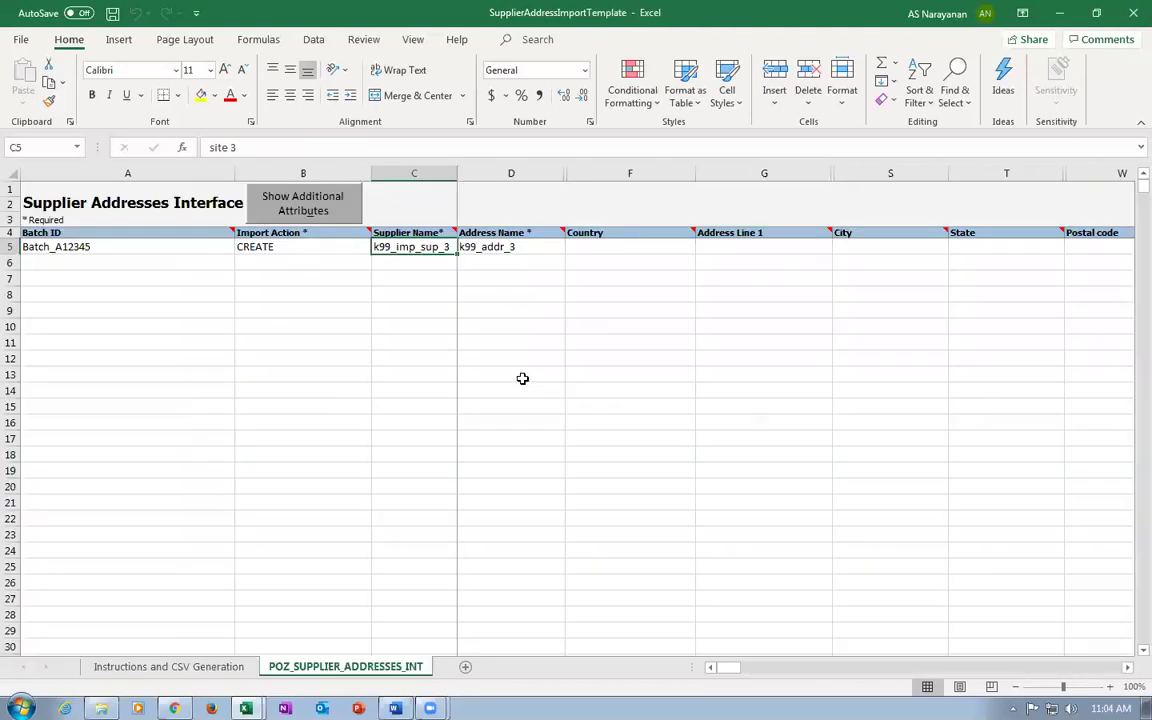
{"action": "left_click", "coordinate": [597, 249]}
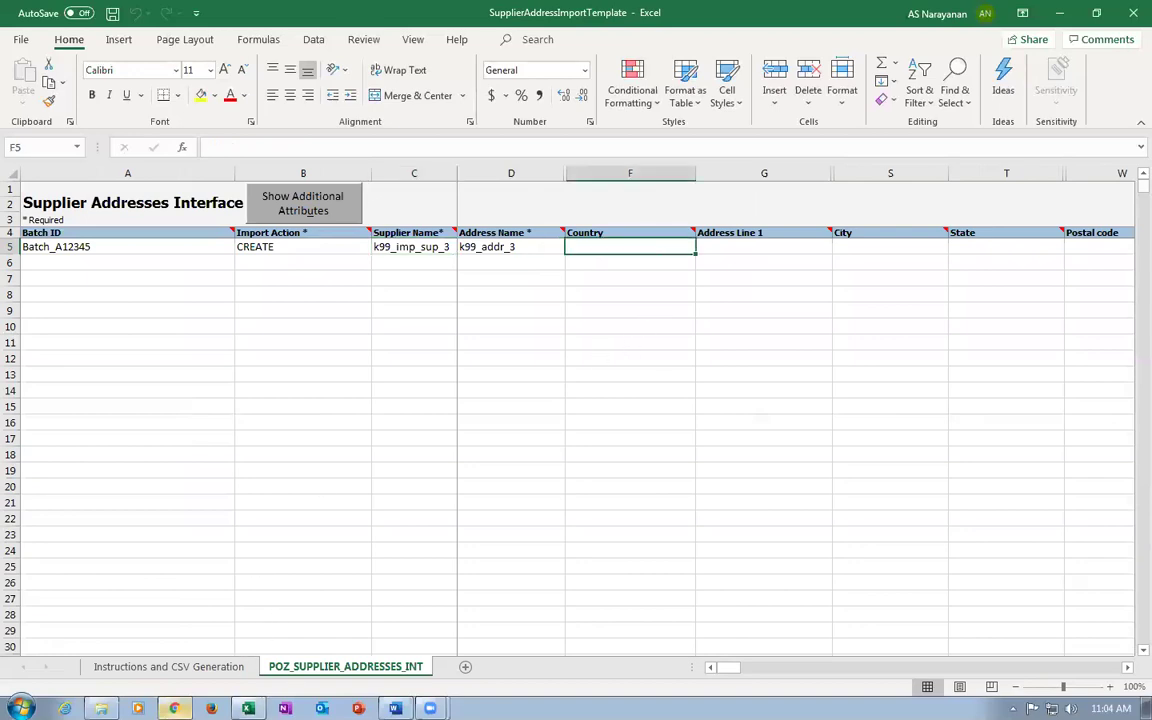
{"action": "left_click", "coordinate": [174, 708]}
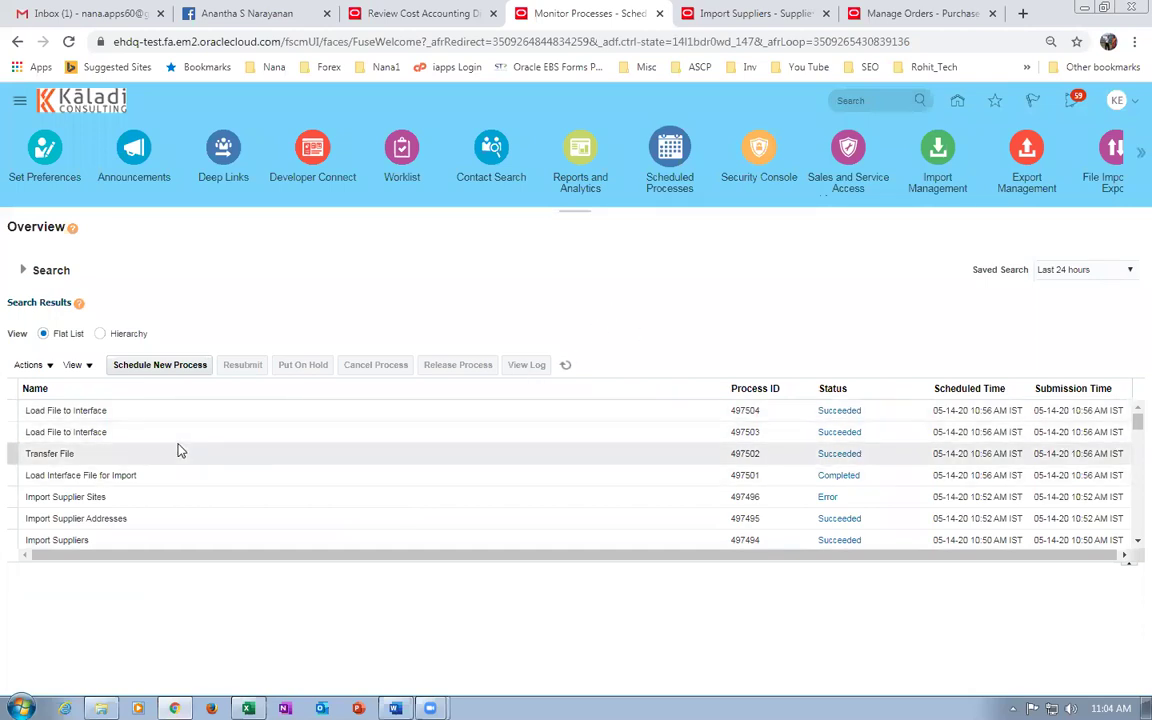
Schedule Load Interface File for Import with Import Supplier Sites found via the Imp%Sup% search.
{"action": "left_click", "coordinate": [190, 367]}
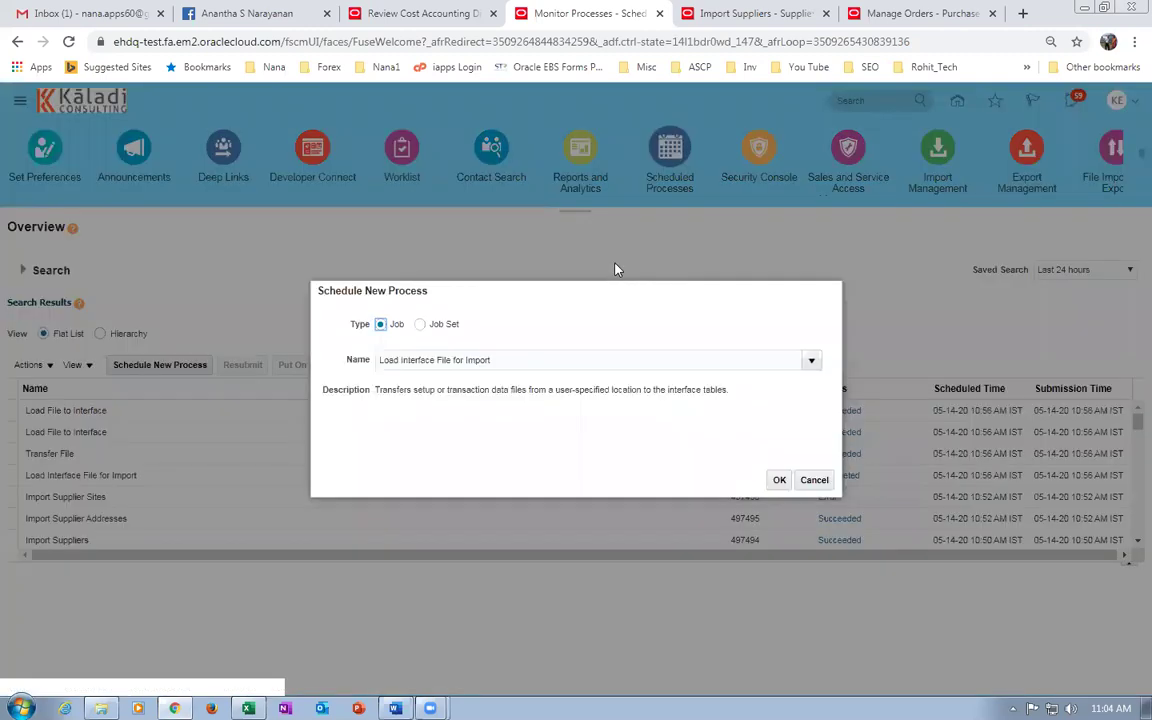
{"action": "left_click", "coordinate": [779, 481]}
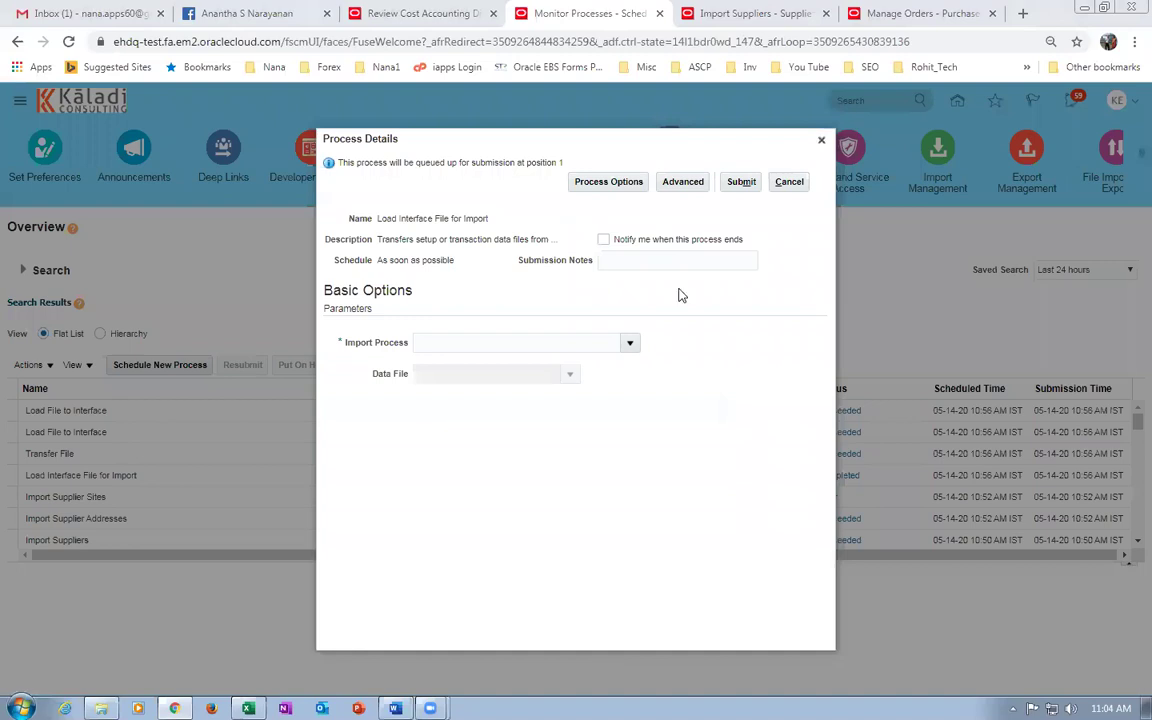
{"action": "left_click", "coordinate": [632, 345]}
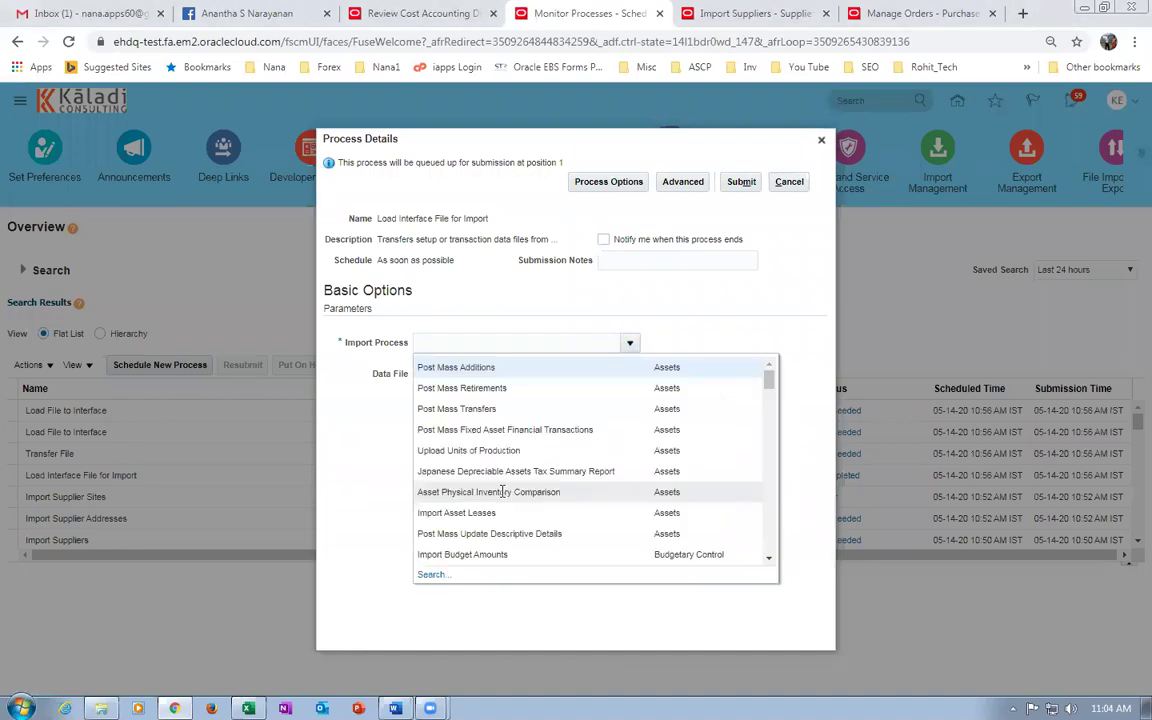
{"action": "left_click", "coordinate": [432, 646]}
{"action": "left_click", "coordinate": [511, 372]}
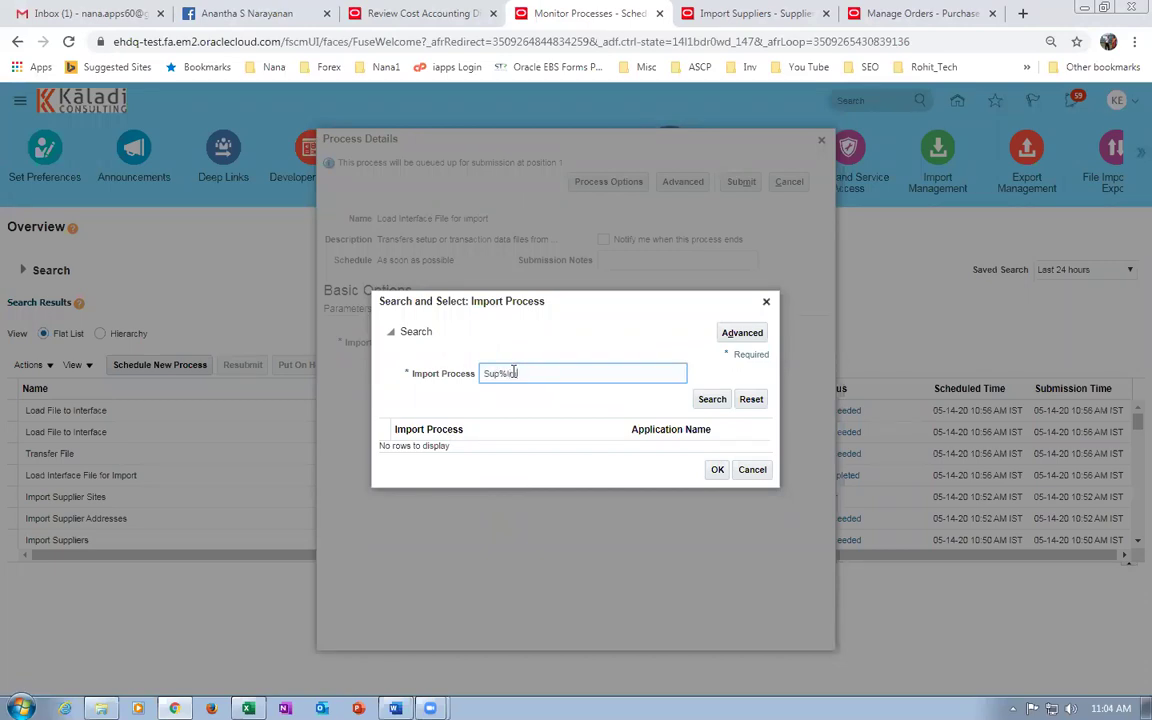
{"action": "left_click", "coordinate": [710, 399]}
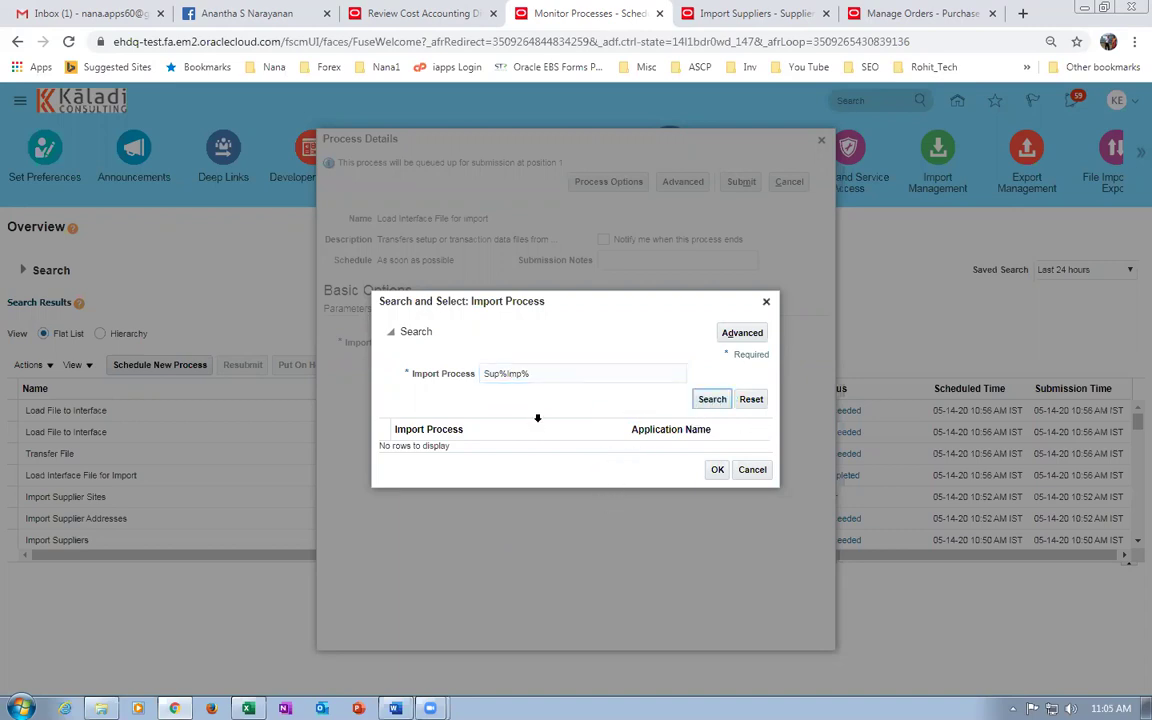
{"action": "left_click", "coordinate": [582, 367]}
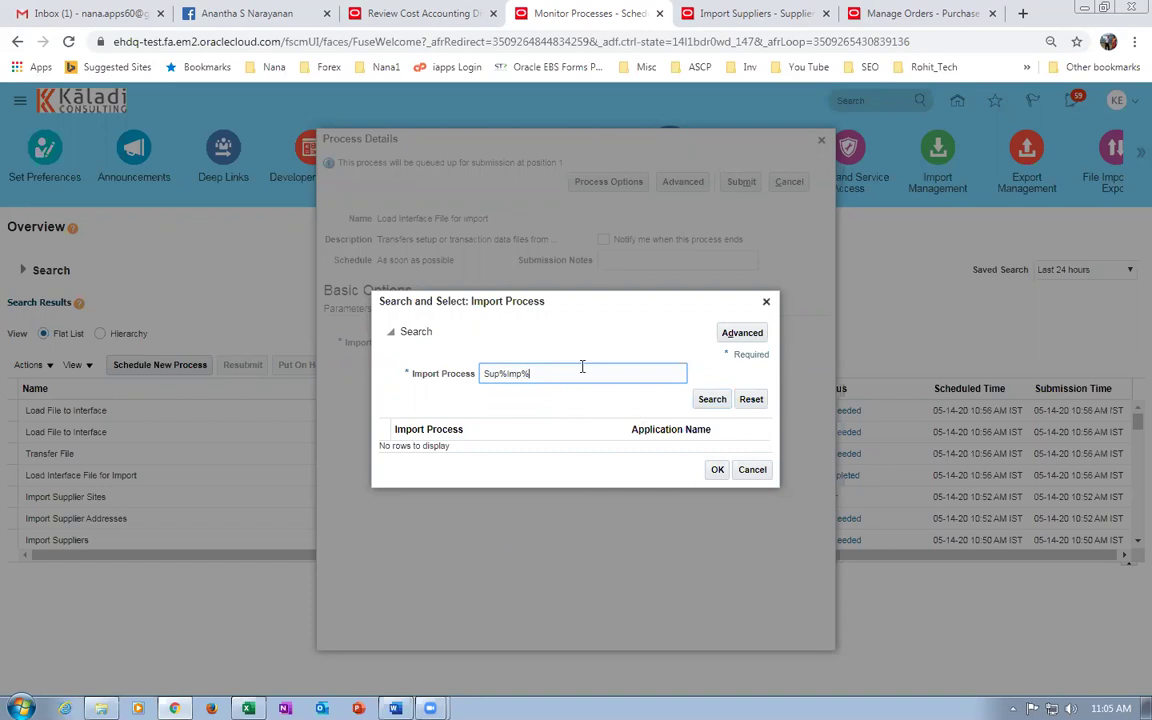
{"action": "left_click", "coordinate": [710, 400]}
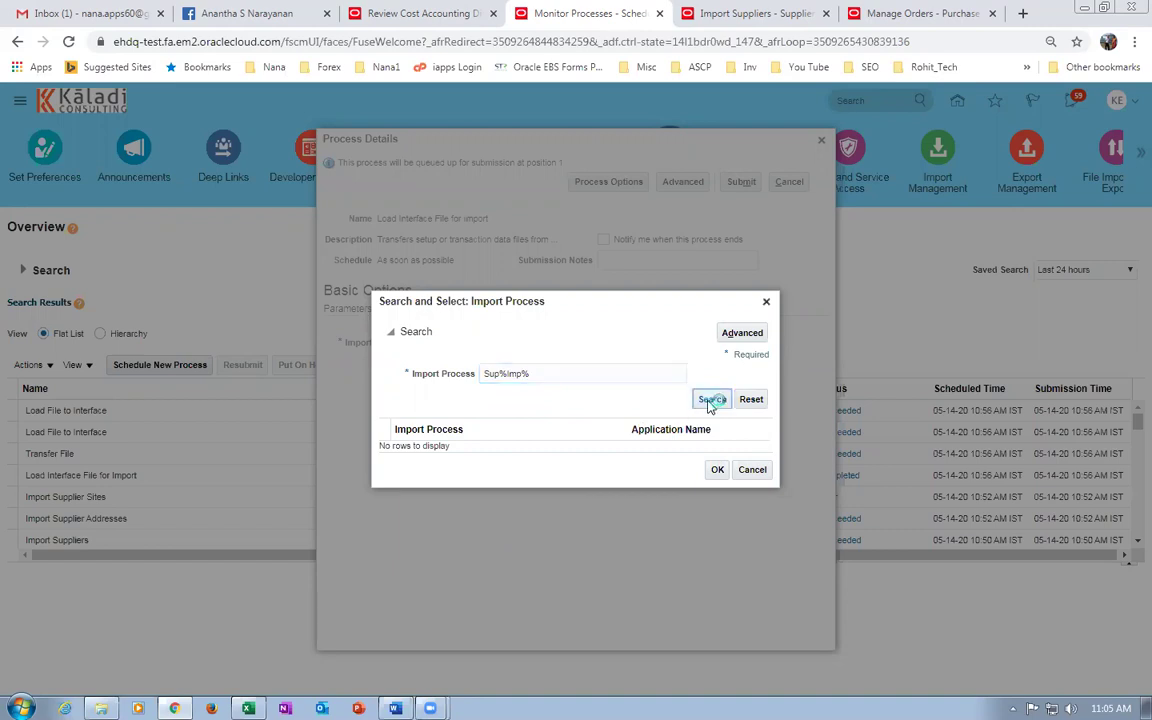
{"action": "left_click_drag", "start_coordinate": [558, 372], "coordinate": [303, 389]}
{"action": "key", "text": "BackSpace"}
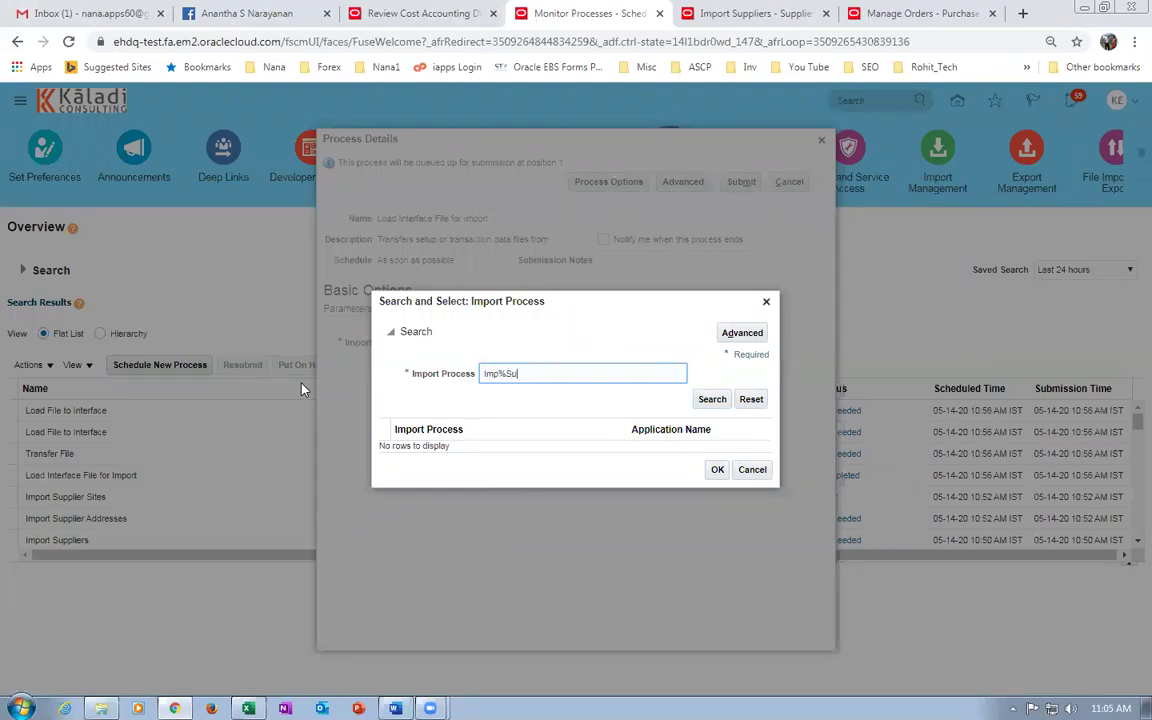
{"action": "left_click", "coordinate": [713, 400]}
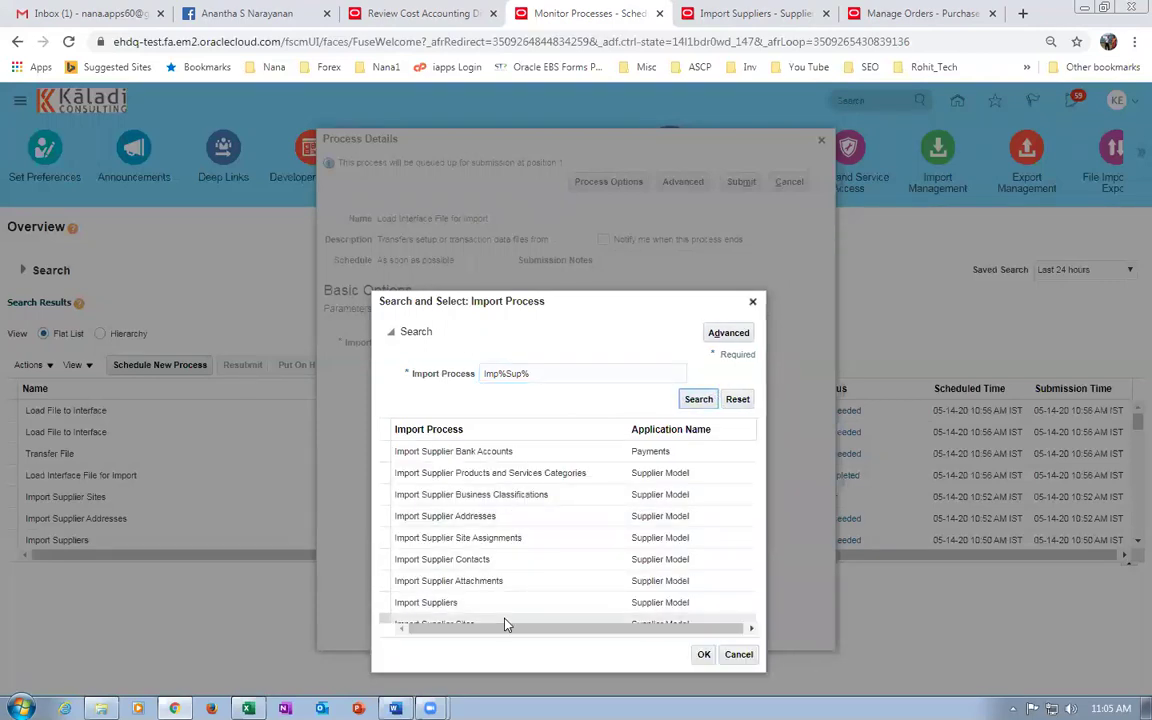
{"action": "left_click", "coordinate": [510, 622]}
{"action": "left_click", "coordinate": [709, 654]}
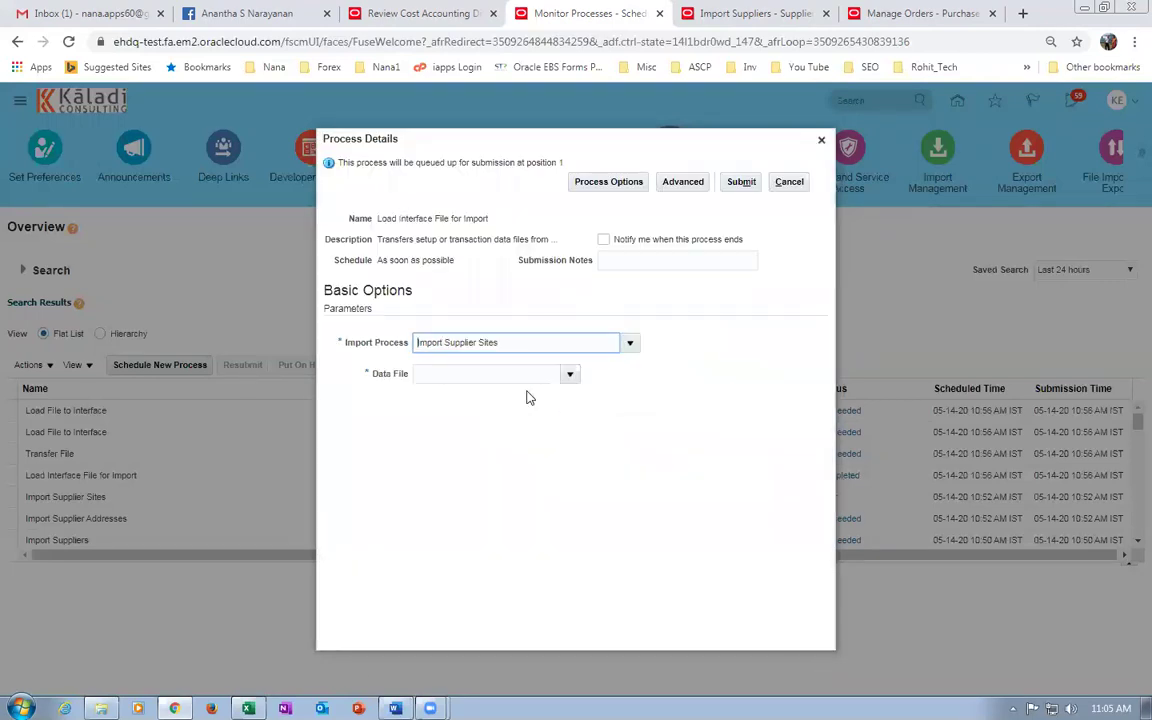
Upload k99_site_2.zip as the job's data file.
{"action": "left_click", "coordinate": [569, 375]}
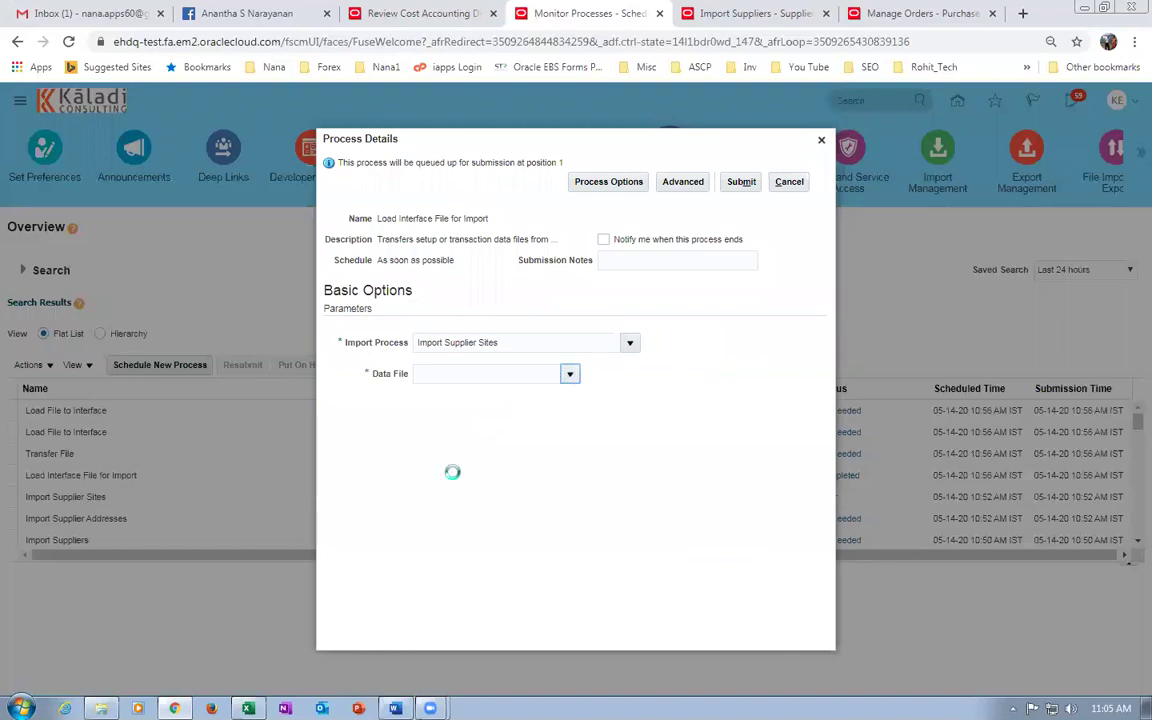
{"action": "left_click", "coordinate": [430, 550]}
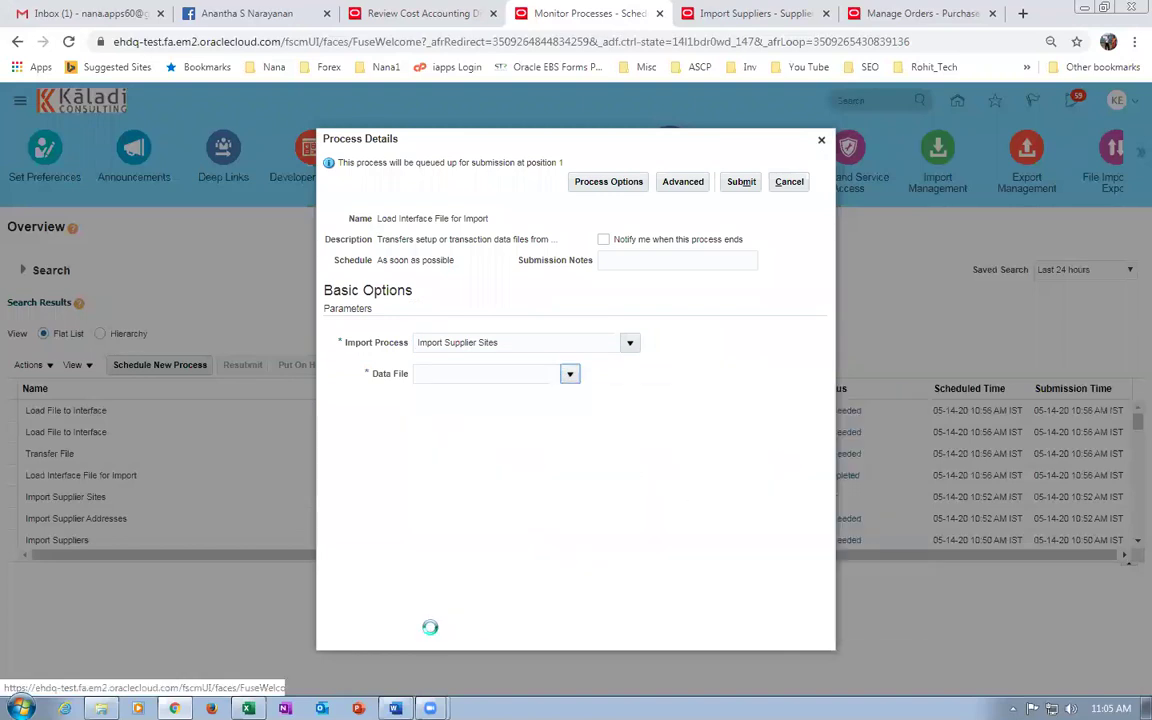
{"action": "left_click", "coordinate": [520, 387]}
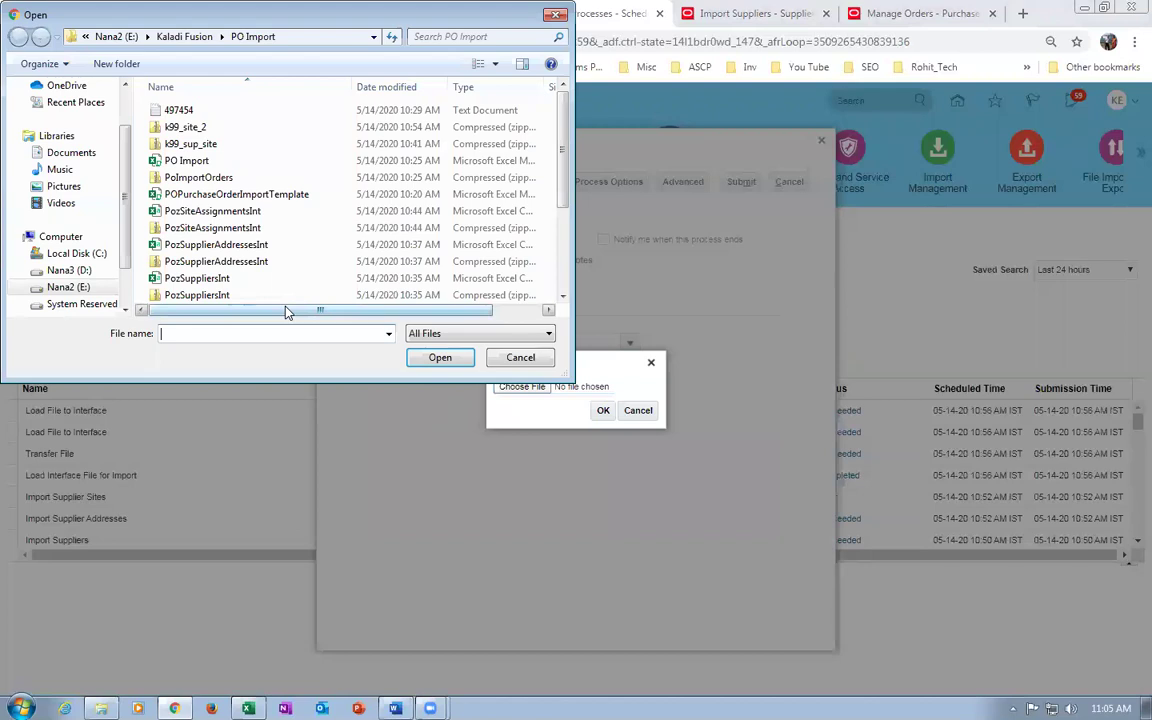
{"action": "left_click", "coordinate": [210, 130]}
{"action": "left_click", "coordinate": [432, 362]}
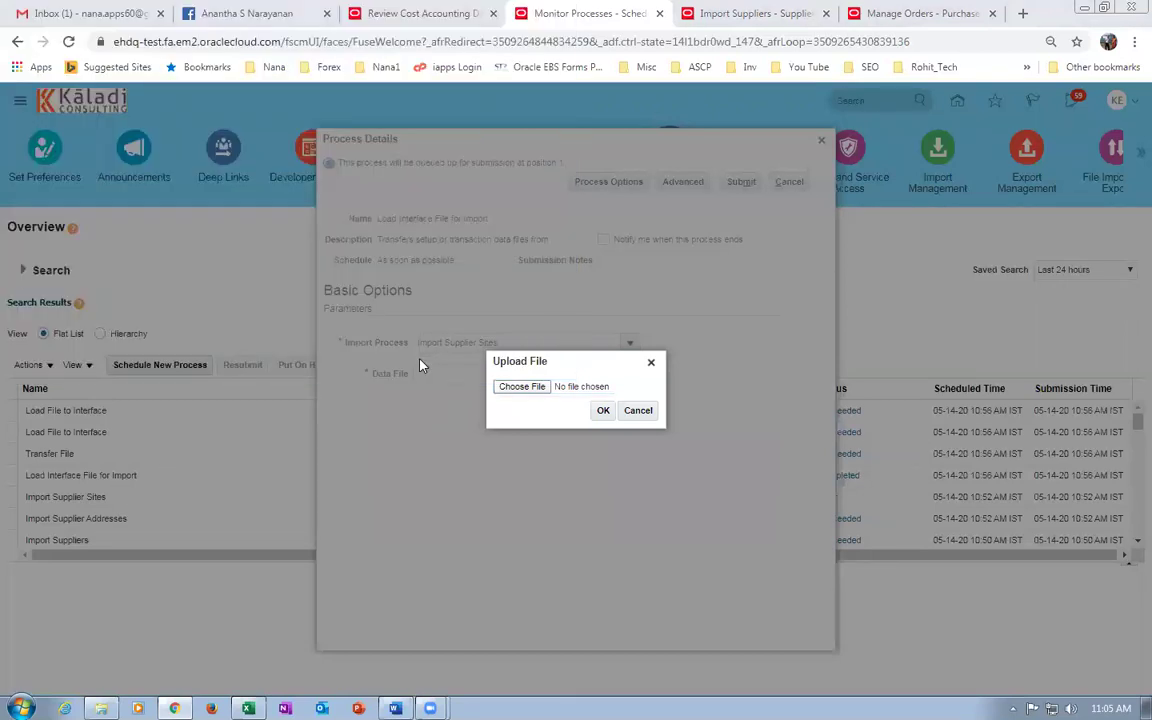
{"action": "left_click", "coordinate": [603, 411]}
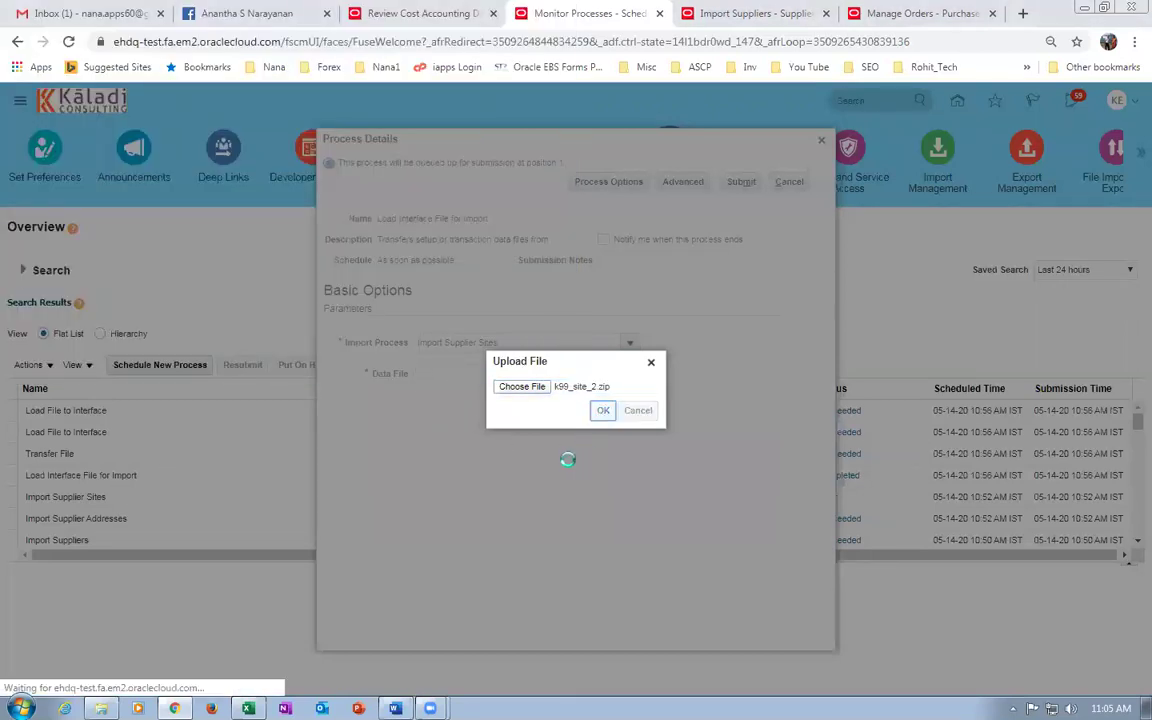
Submit the load job as process 497517 and refresh the process list.
{"action": "left_click", "coordinate": [738, 182]}
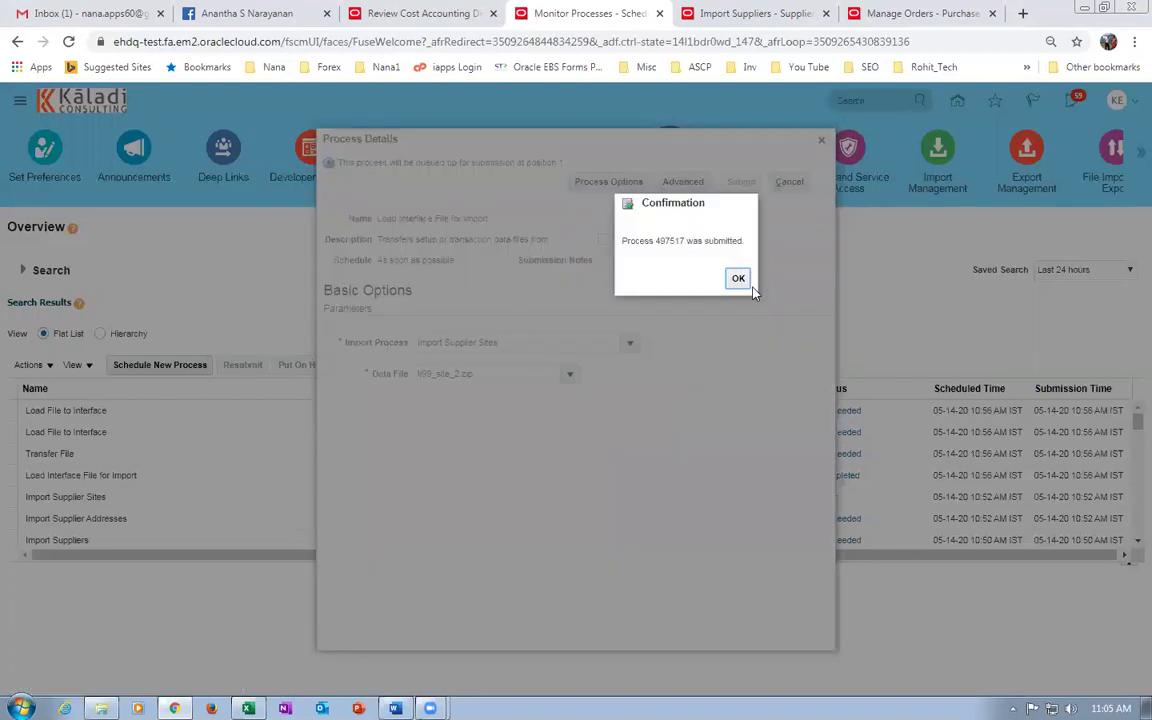
{"action": "left_click", "coordinate": [741, 278]}
{"action": "left_click", "coordinate": [572, 367]}
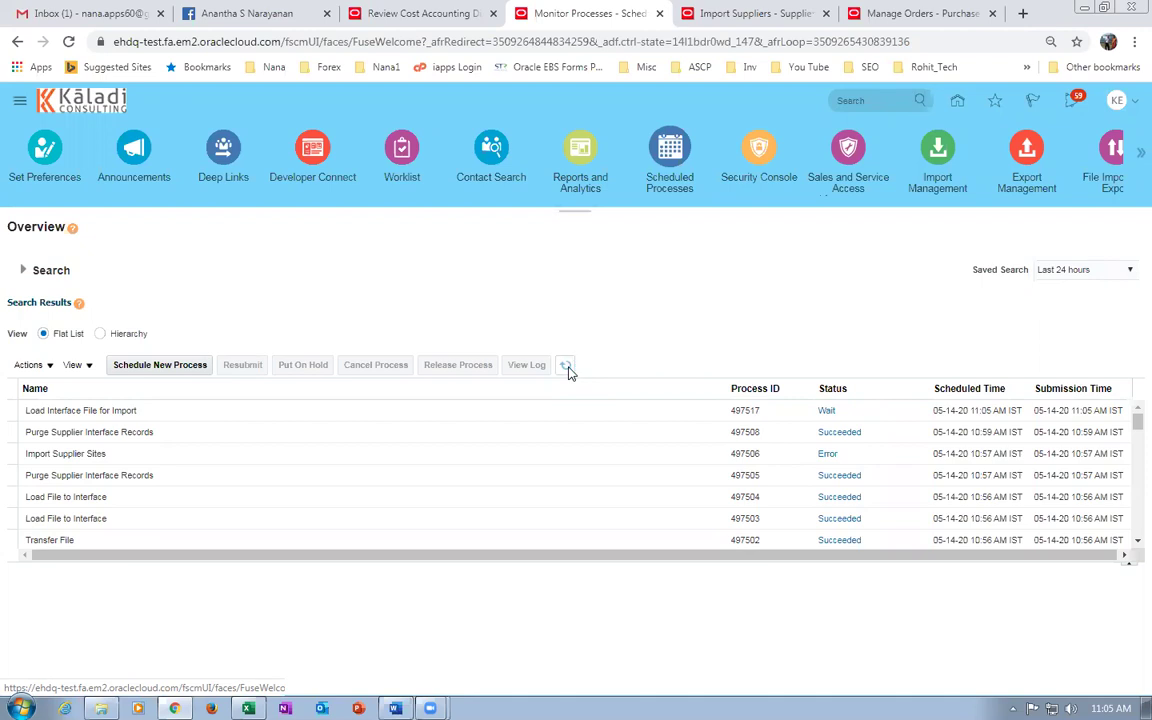
Refresh until 497518 and 497519 succeed while 497520 is still running.
{"action": "left_click", "coordinate": [567, 368]}
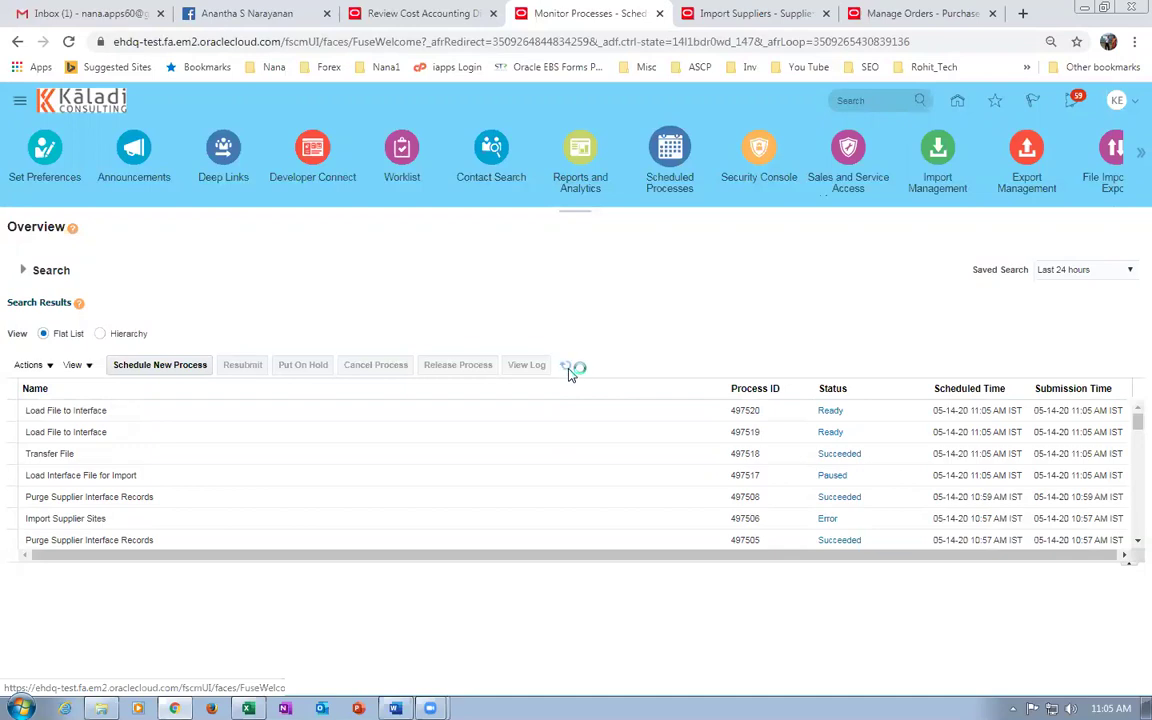
{"action": "left_click", "coordinate": [567, 369]}
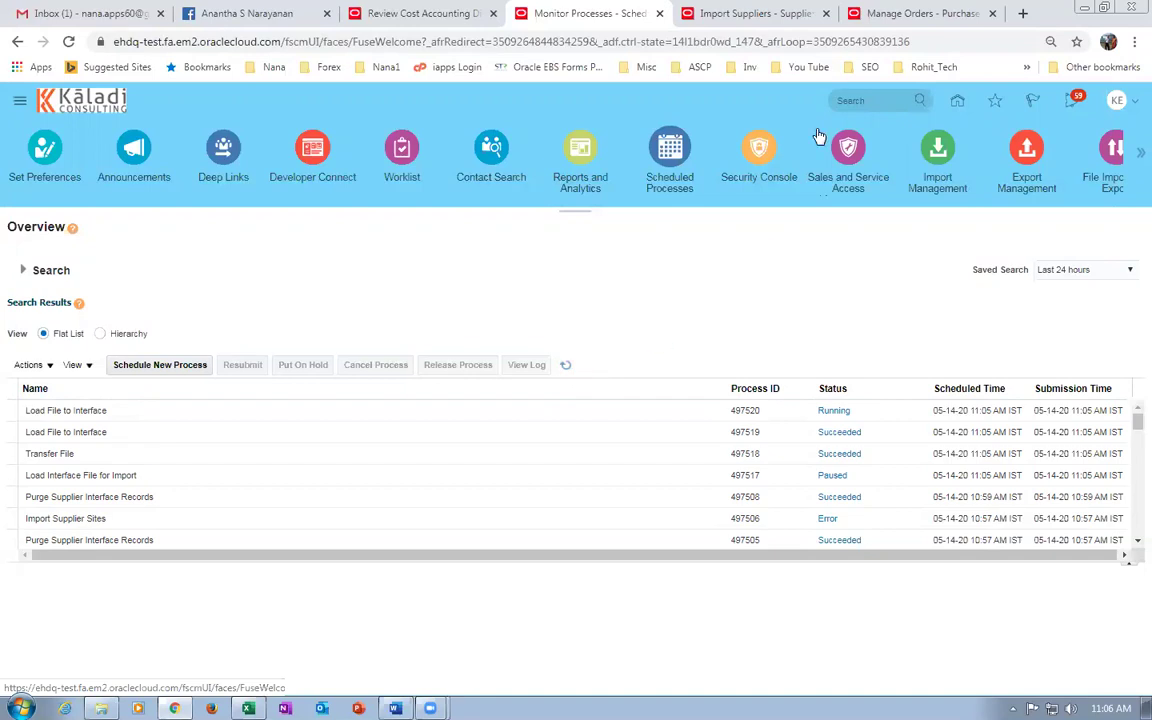
Submit a new Import Supplier Sites run from the Import Suppliers page.
{"action": "left_click", "coordinate": [740, 13]}
{"action": "left_click", "coordinate": [1014, 266]}
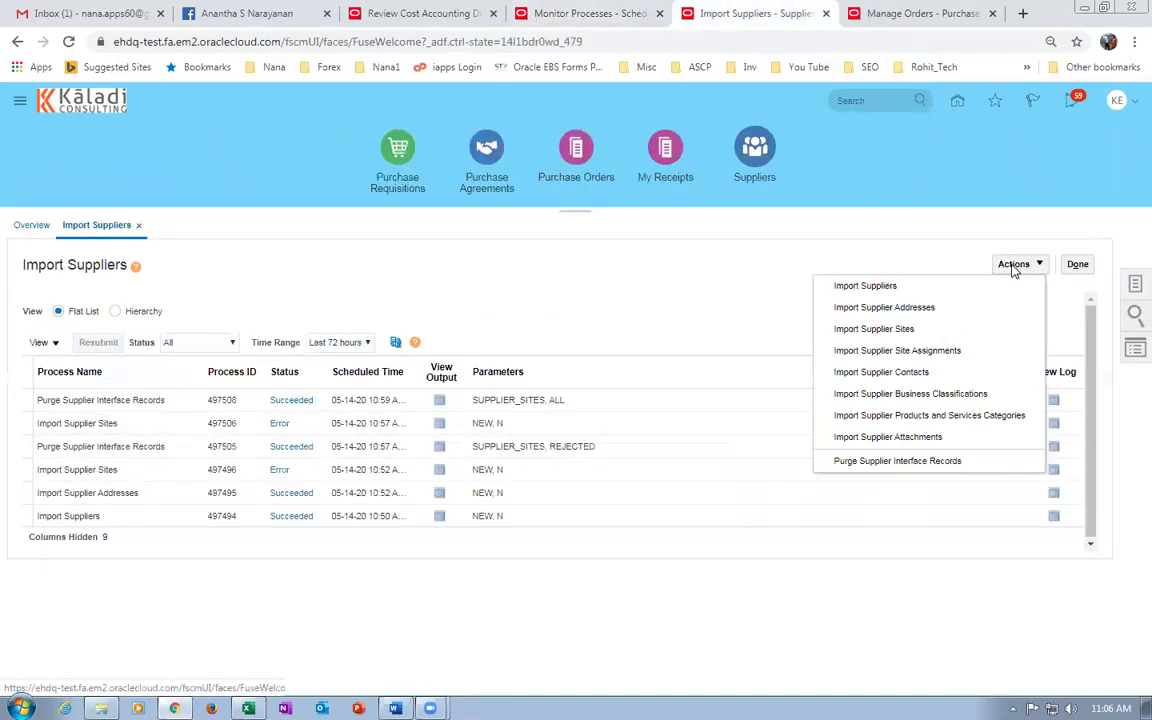
{"action": "left_click", "coordinate": [893, 330]}
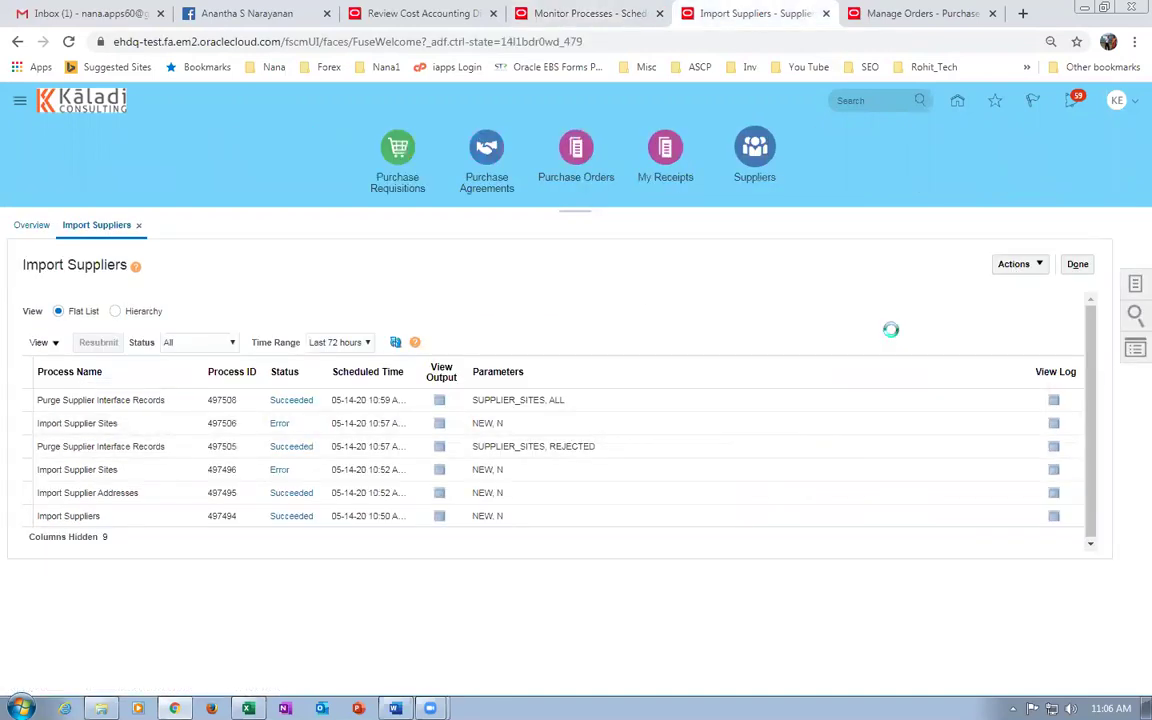
{"action": "left_click", "coordinate": [736, 183]}
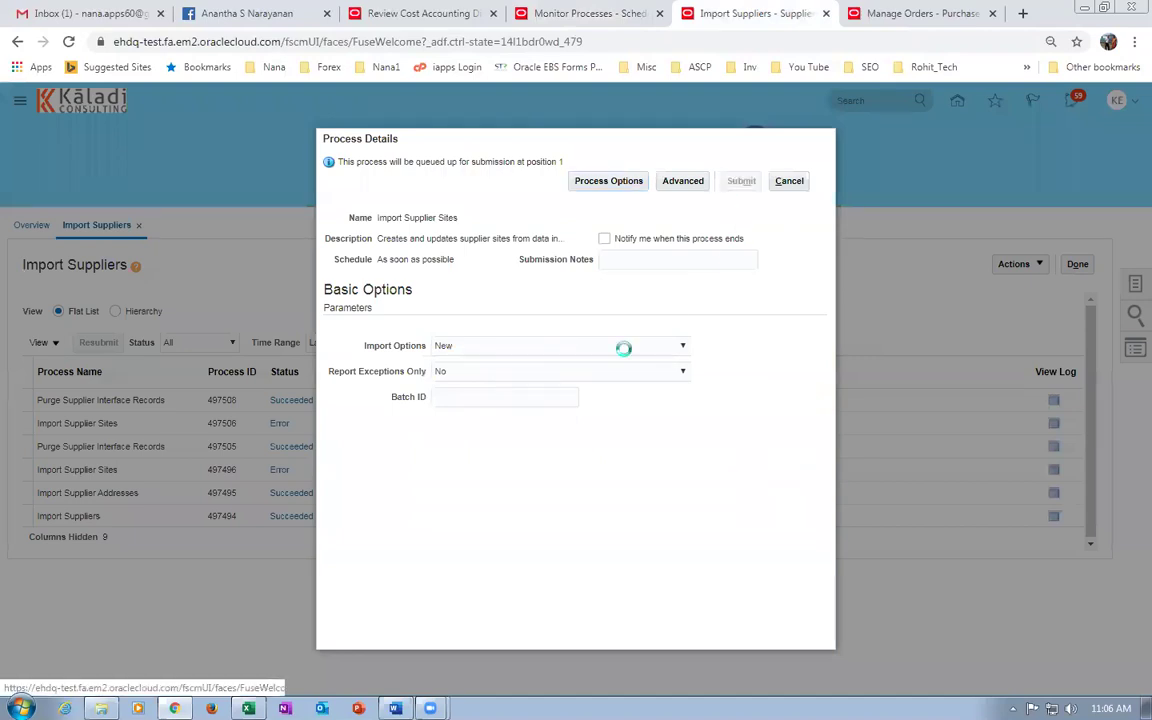
{"action": "left_click", "coordinate": [738, 278]}
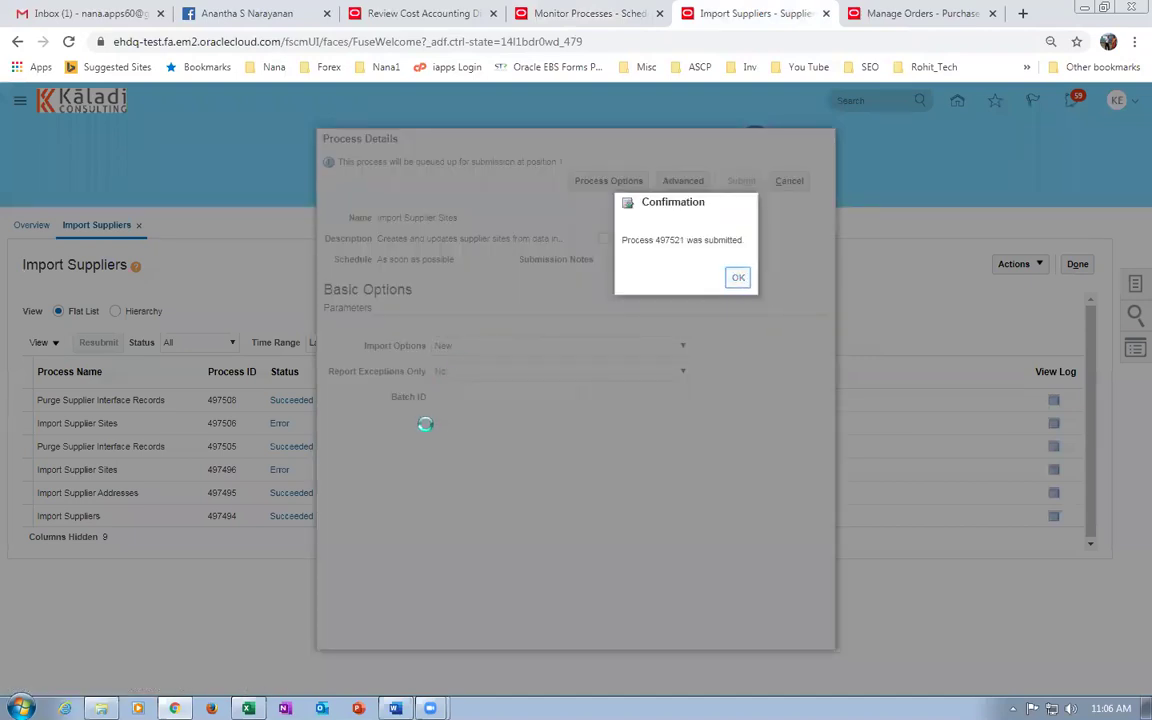
Refresh until run 497521 ends in Error, then open its output.
{"action": "left_click", "coordinate": [395, 343]}
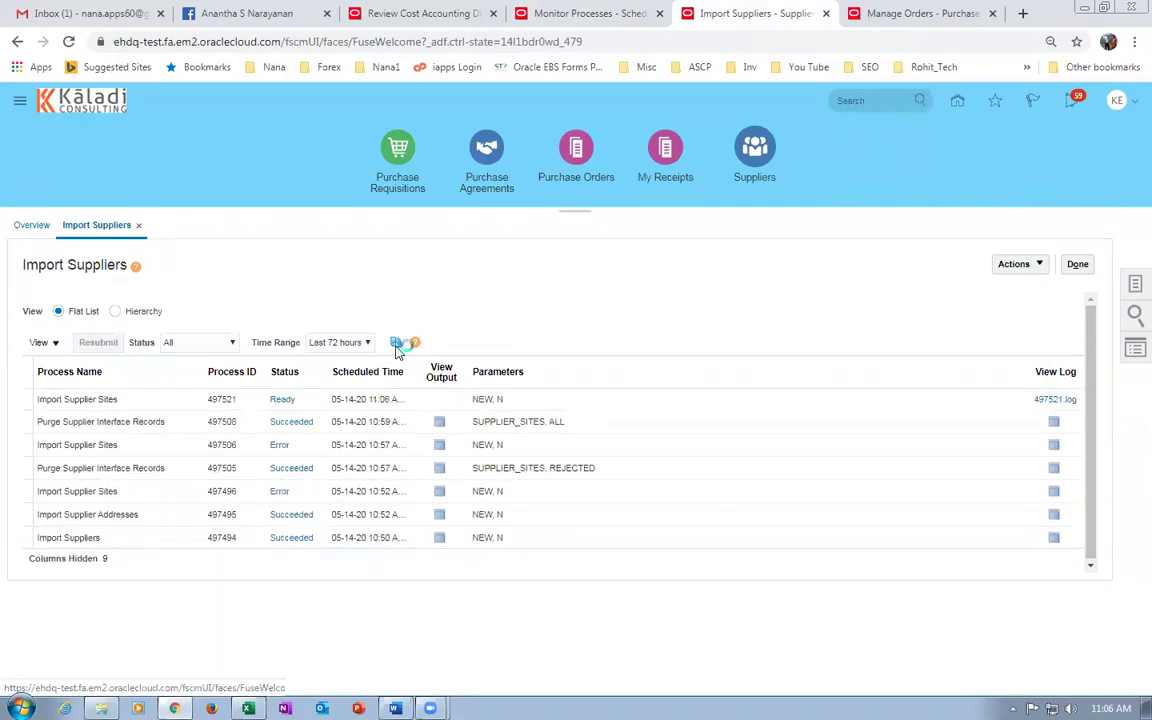
{"action": "left_click", "coordinate": [396, 343]}
{"action": "left_click", "coordinate": [396, 344]}
{"action": "left_click", "coordinate": [396, 343]}
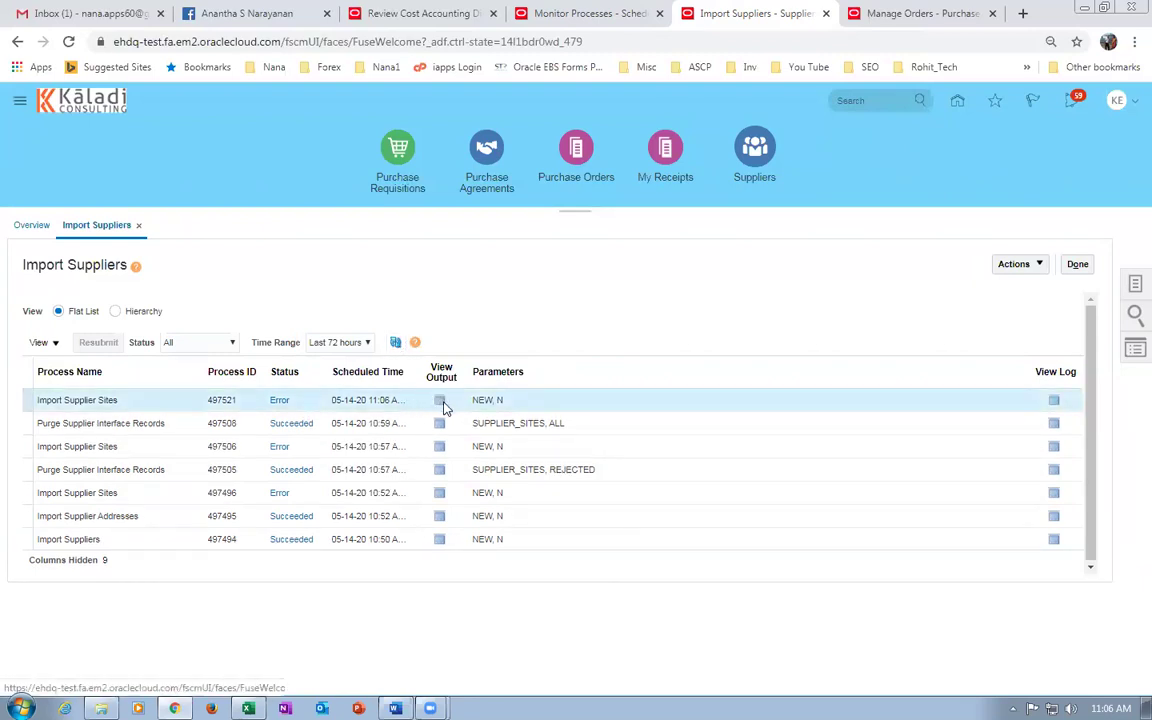
{"action": "left_click", "coordinate": [438, 402]}
Save the output as Report_497521.pdf and open it from Downloads.
{"action": "left_click", "coordinate": [316, 394]}
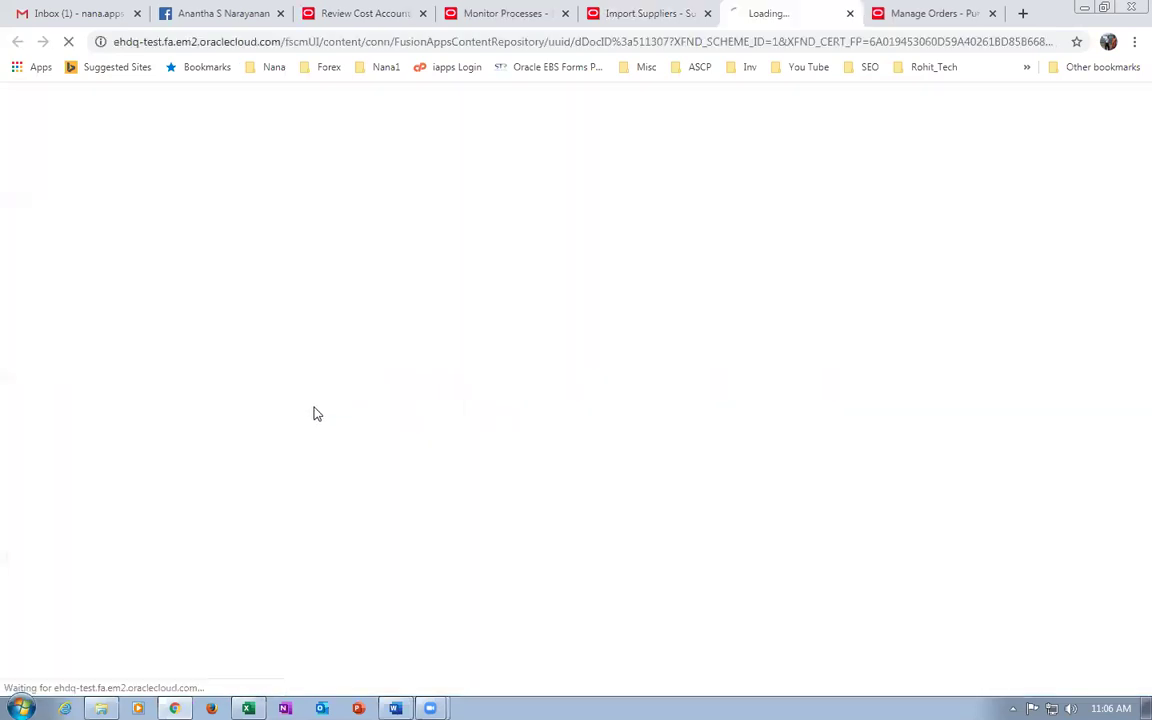
{"action": "left_click", "coordinate": [443, 357]}
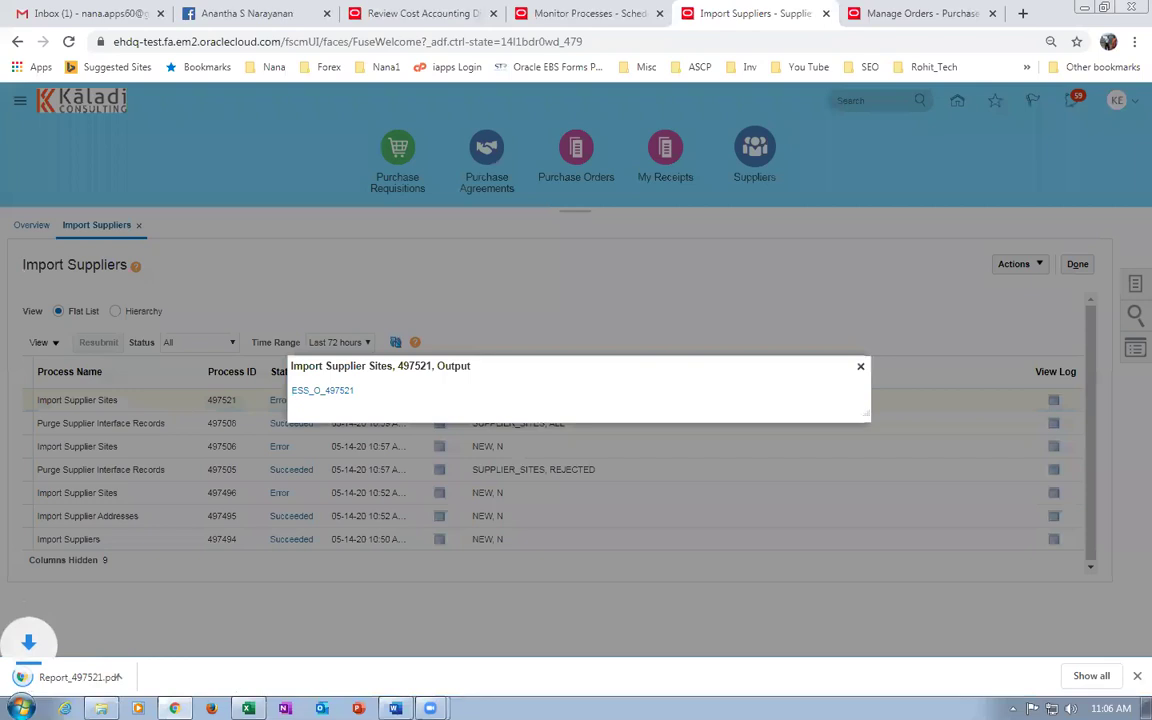
{"action": "key", "text": "ctrl+j"}
{"action": "left_click", "coordinate": [496, 198]}
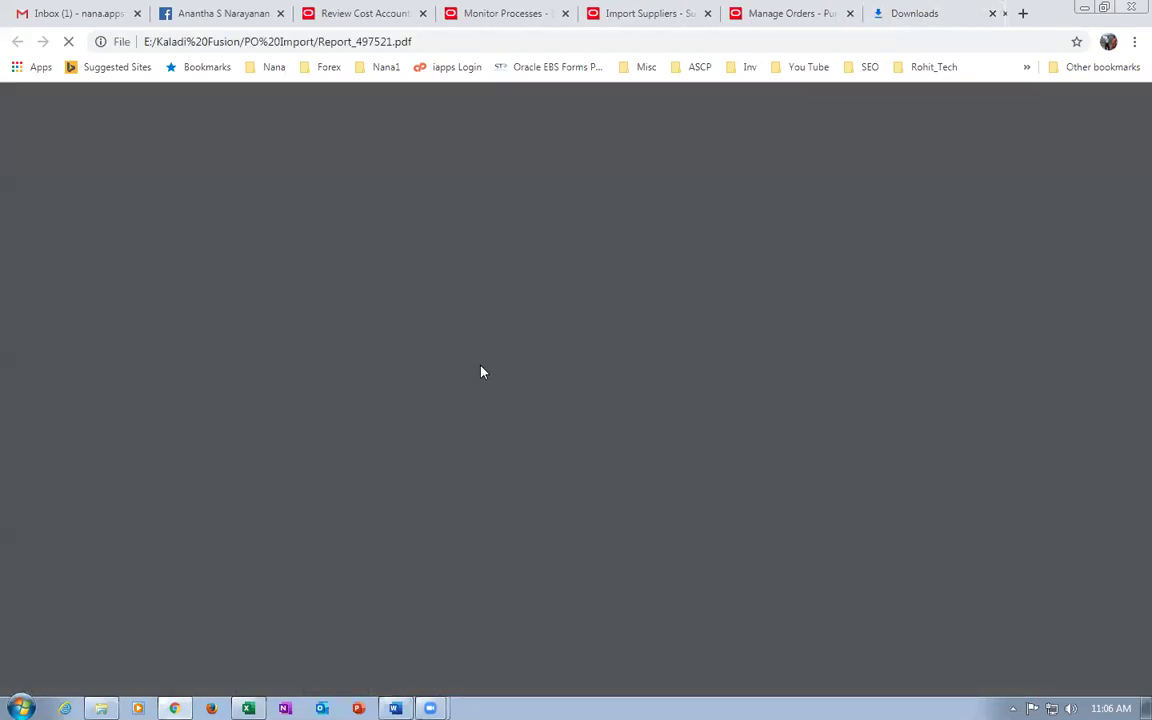
Scroll to the Supplier Sites Not Imported table rejecting site 3 over VENDOR_NAME and VENDOR_ID.
{"action": "scroll", "coordinate": [481, 376], "scroll_direction": "down", "scroll_amount": 8}
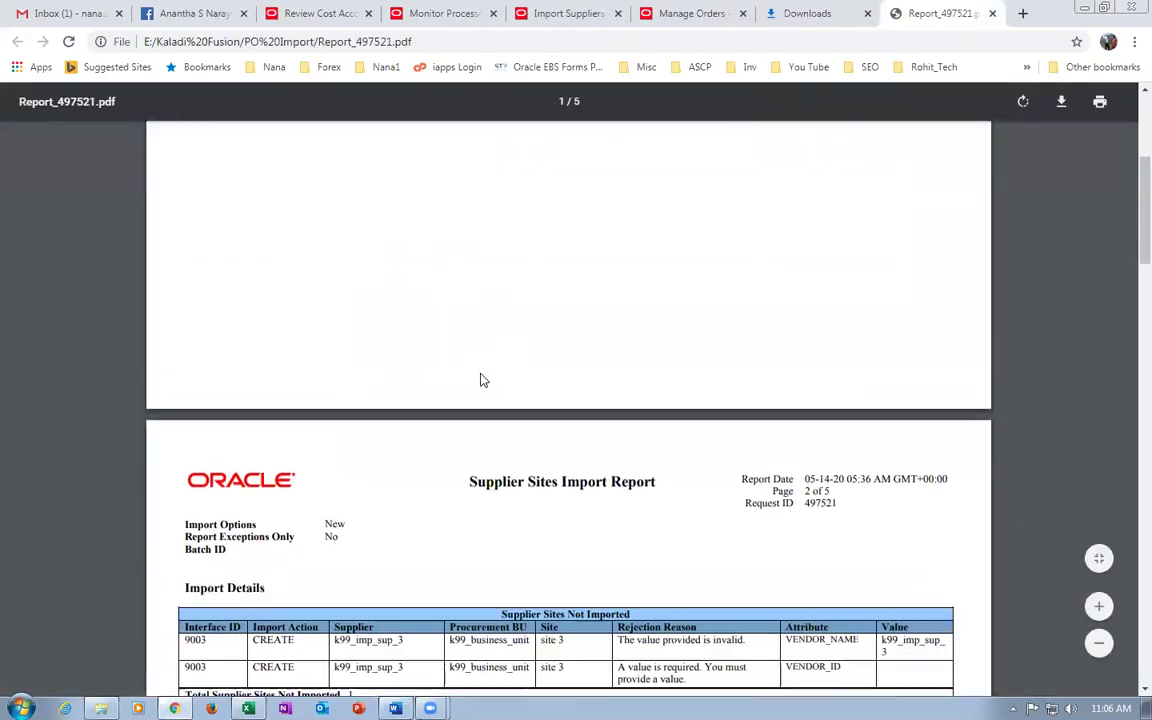
{"action": "scroll", "coordinate": [481, 380], "scroll_direction": "down", "scroll_amount": 3}
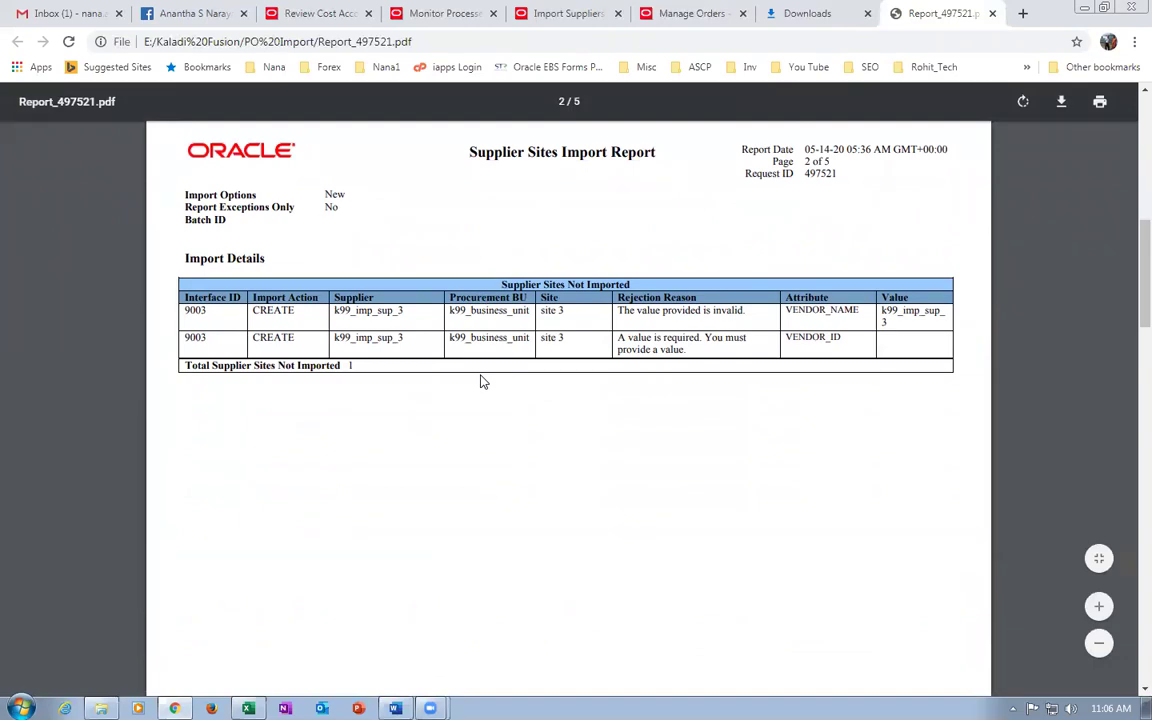
{"action": "scroll", "coordinate": [483, 385], "scroll_direction": "down", "scroll_amount": 1}
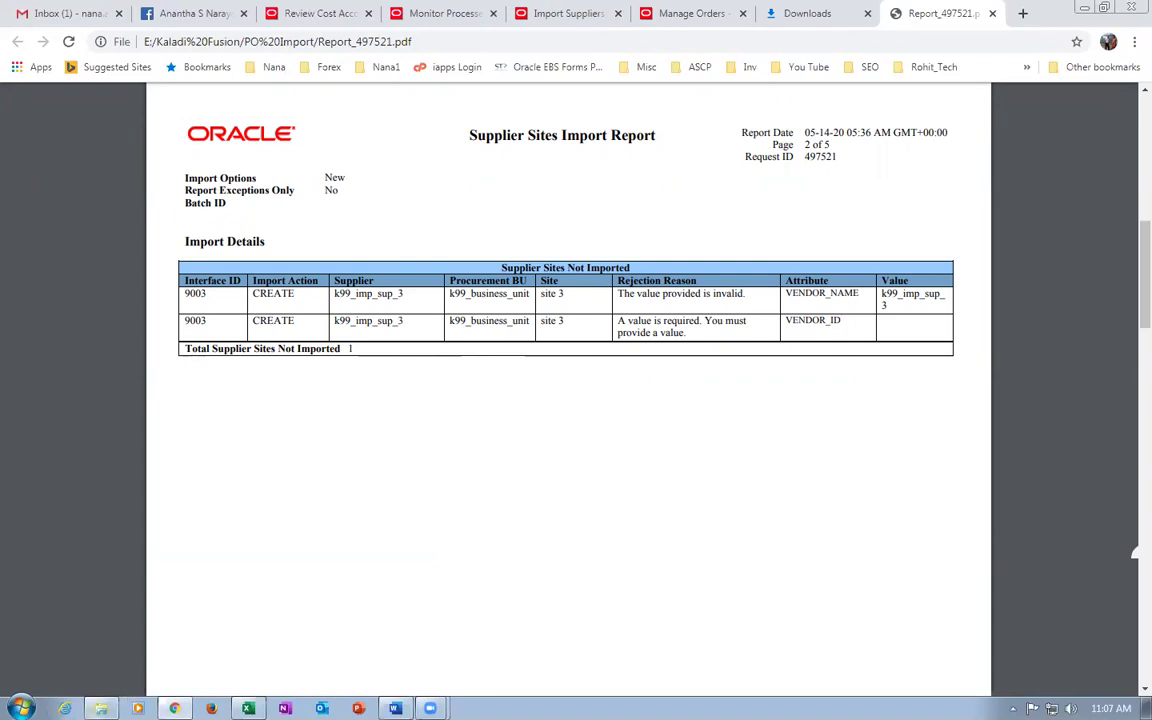
{"action": "left_click", "coordinate": [101, 708]}
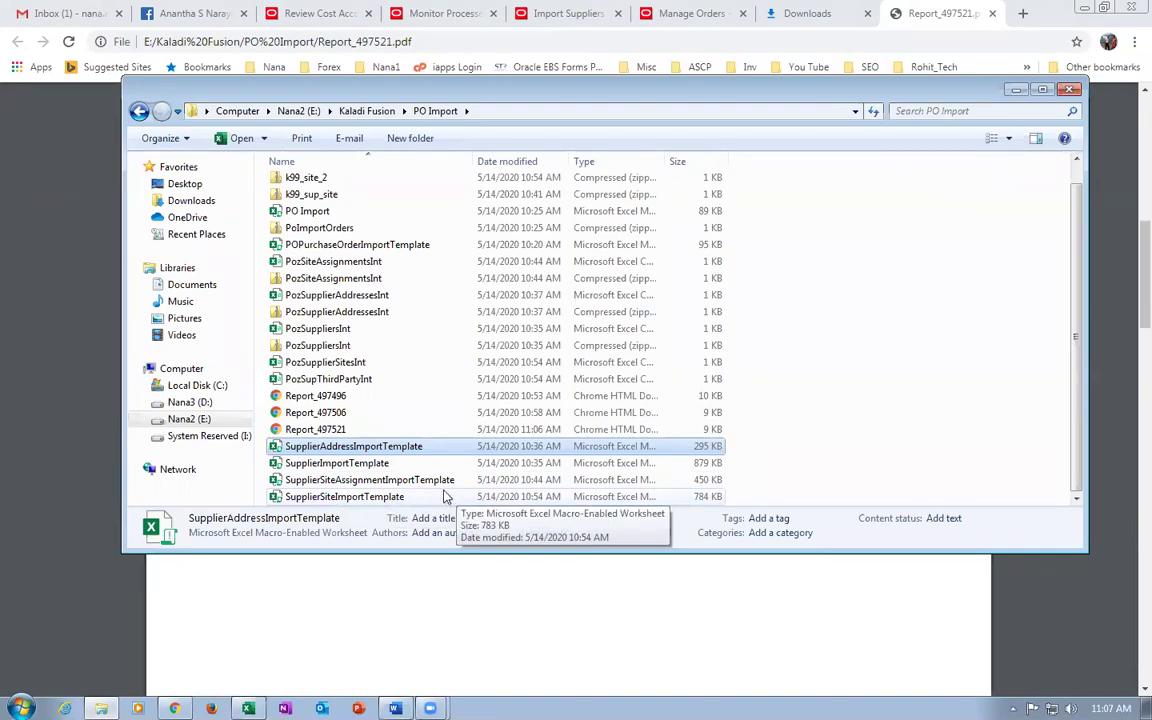
Open SupplierSiteImportTemplate's POZ_SUPPLIER_SITES_INT sheet and scan site 3's row.
{"action": "left_click", "coordinate": [413, 498]}
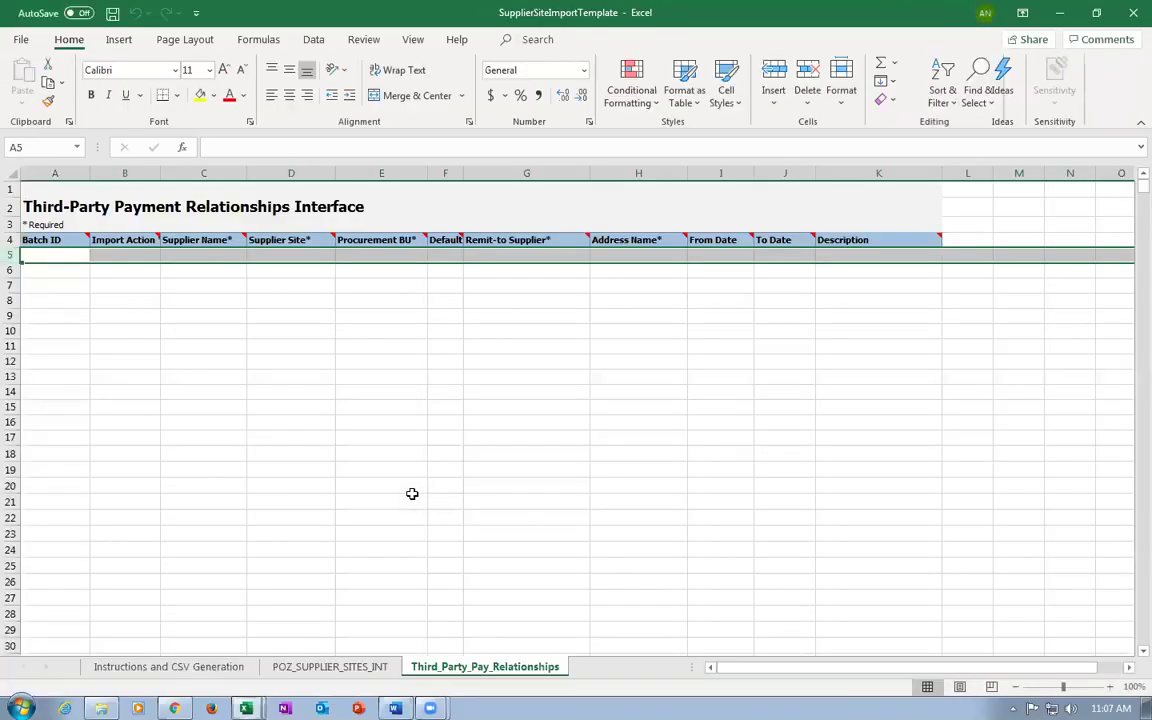
{"action": "left_click", "coordinate": [297, 668]}
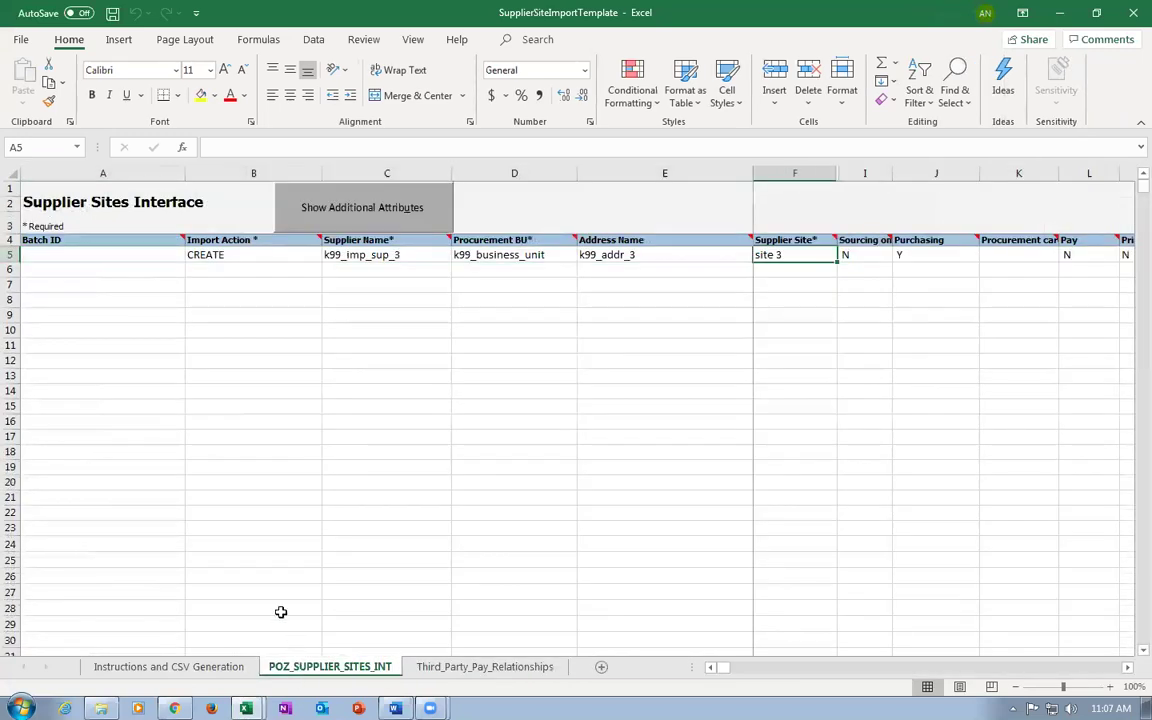
{"action": "left_click", "coordinate": [656, 255]}
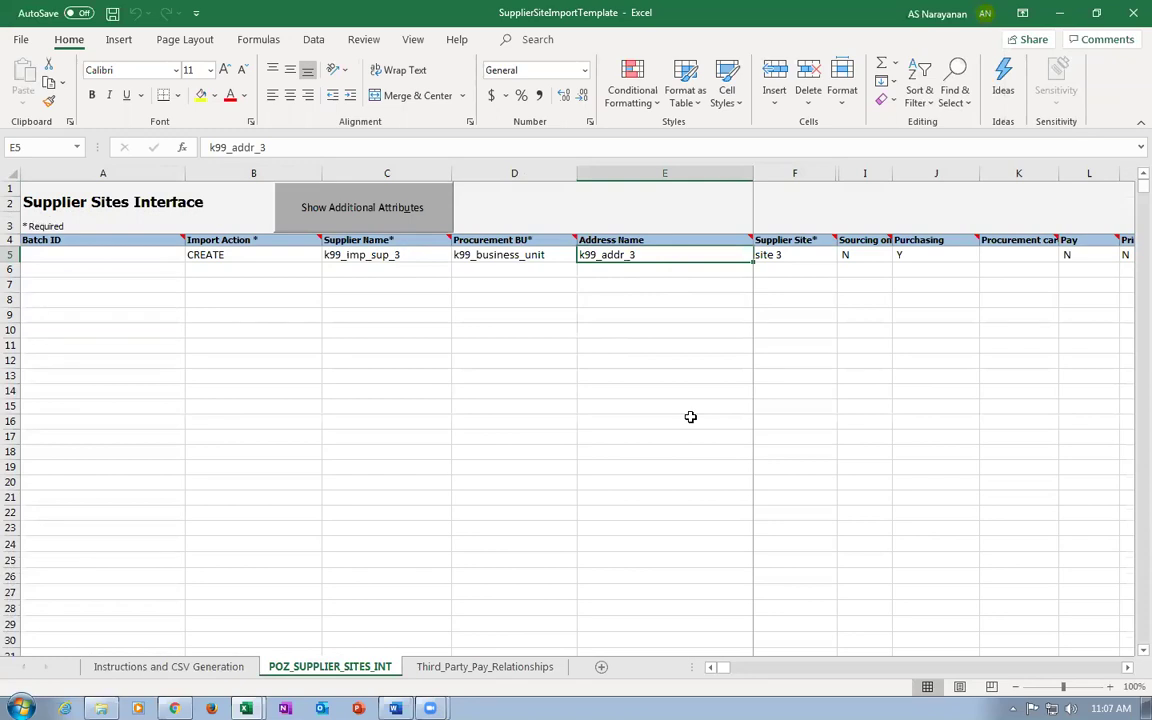
{"action": "key", "text": "Right"}
{"action": "key", "text": "Right"}
{"action": "key", "text": "Right"}
{"action": "key", "text": "Right"}
{"action": "key", "text": "Right"}
{"action": "key", "text": "Right"}
{"action": "key", "text": "Right"}
{"action": "key", "text": "Right"}
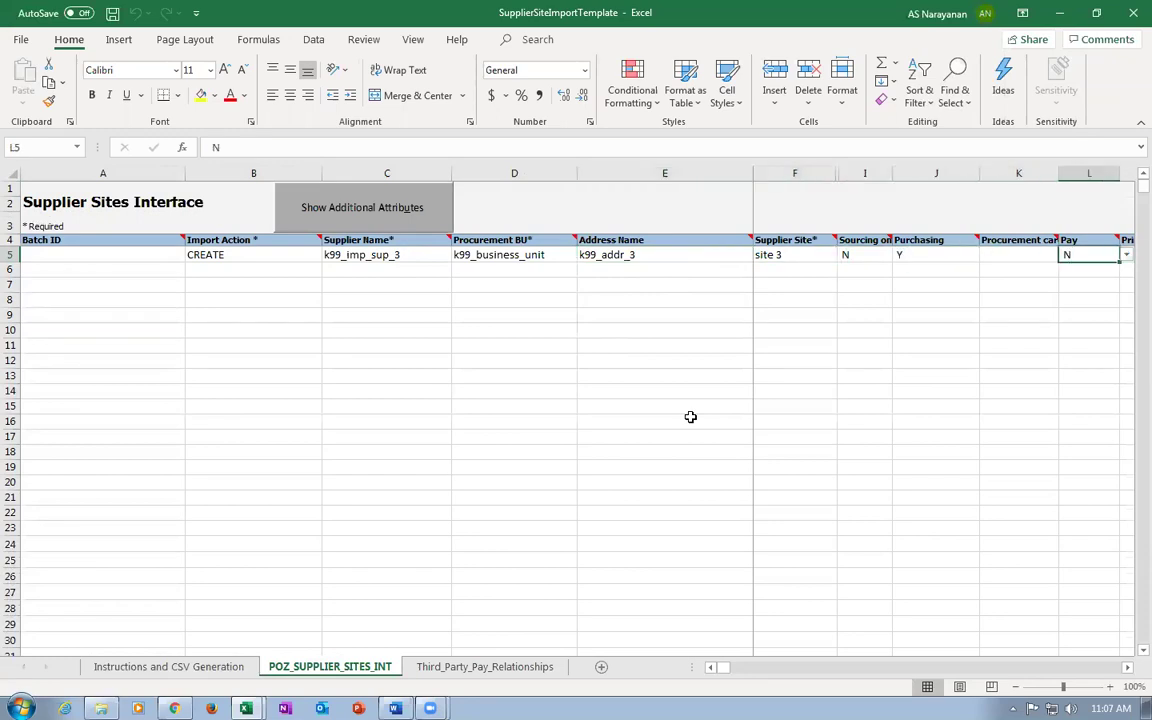
{"action": "key", "text": "Right"}
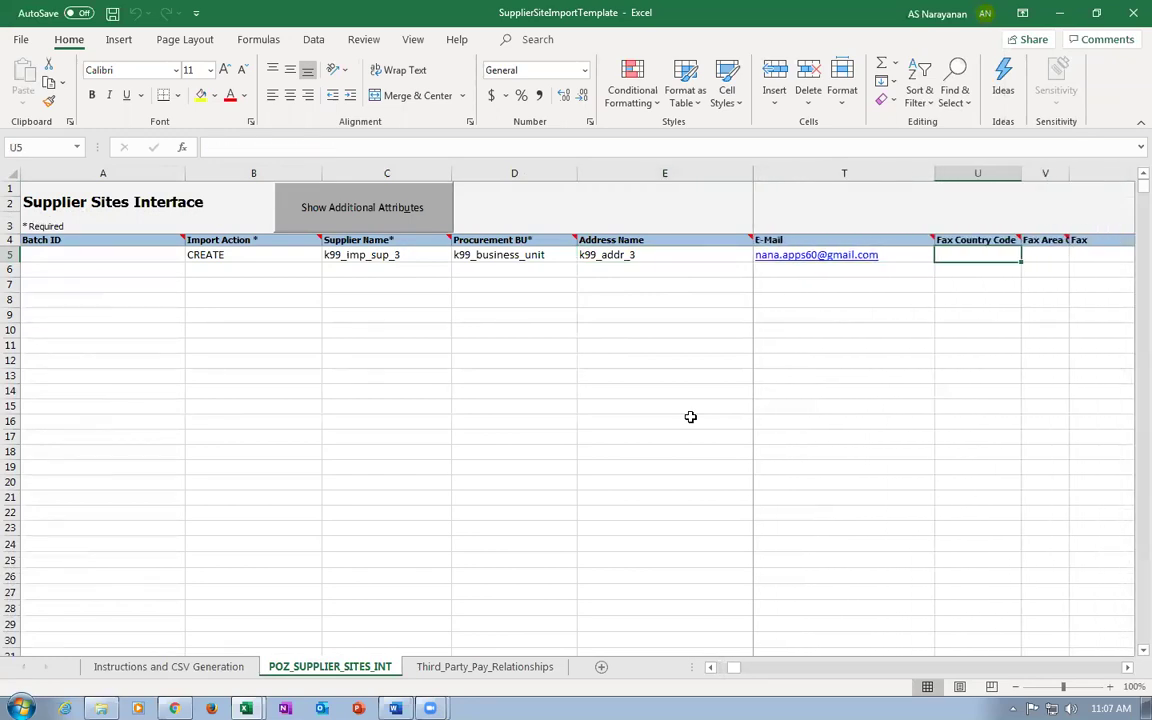
{"action": "key", "text": "Right"}
{"action": "key", "text": "Right"}
{"action": "key", "text": "Right"}
{"action": "key", "text": "Right"}
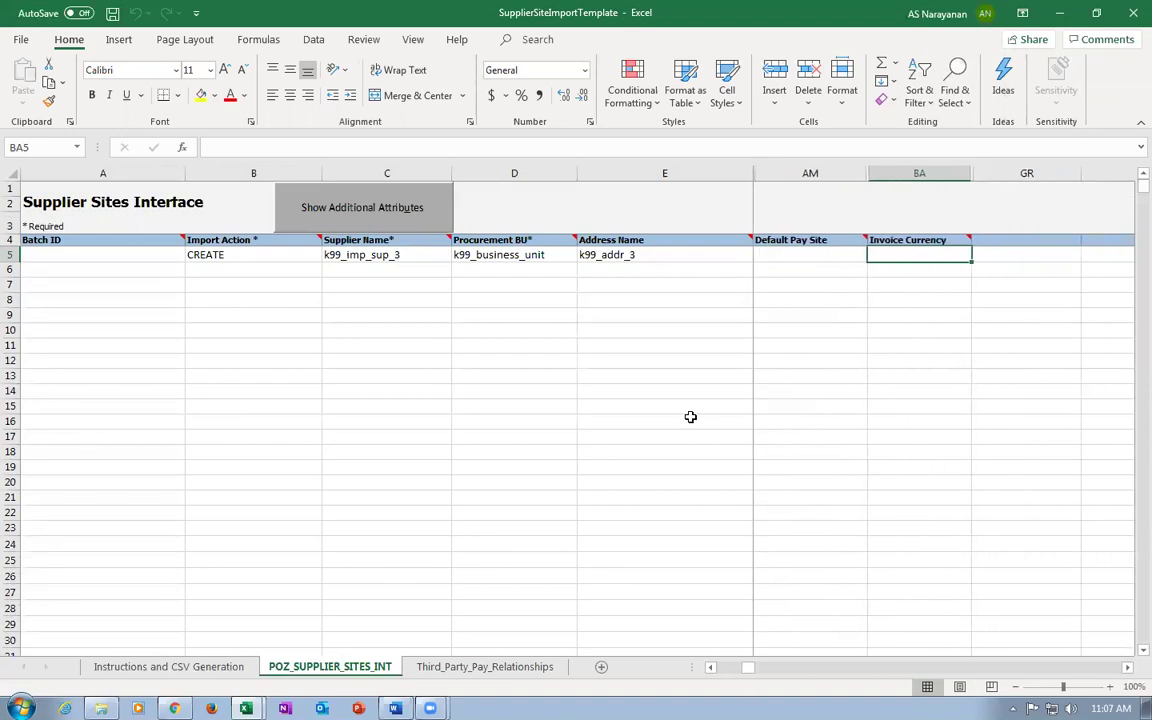
{"action": "key", "text": "Right"}
{"action": "key", "text": "Right"}
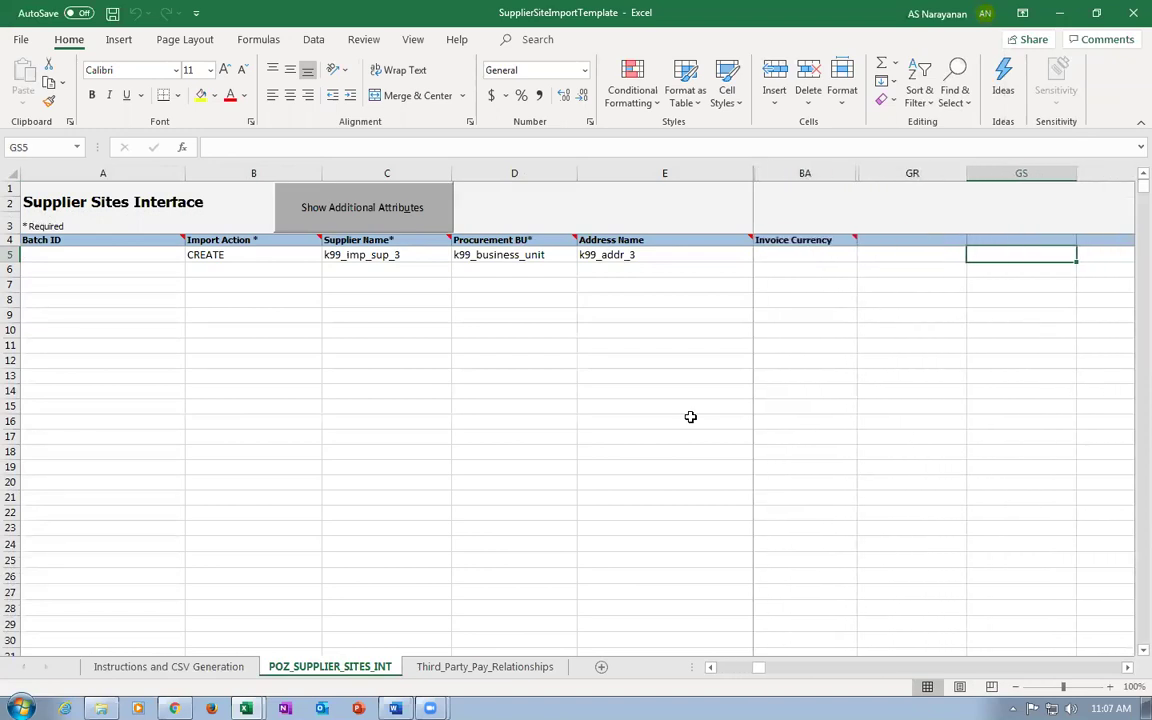
{"action": "key", "text": "Left"}
{"action": "key", "text": "Left"}
{"action": "key", "text": "Left"}
{"action": "key", "text": "Left"}
{"action": "key", "text": "Left"}
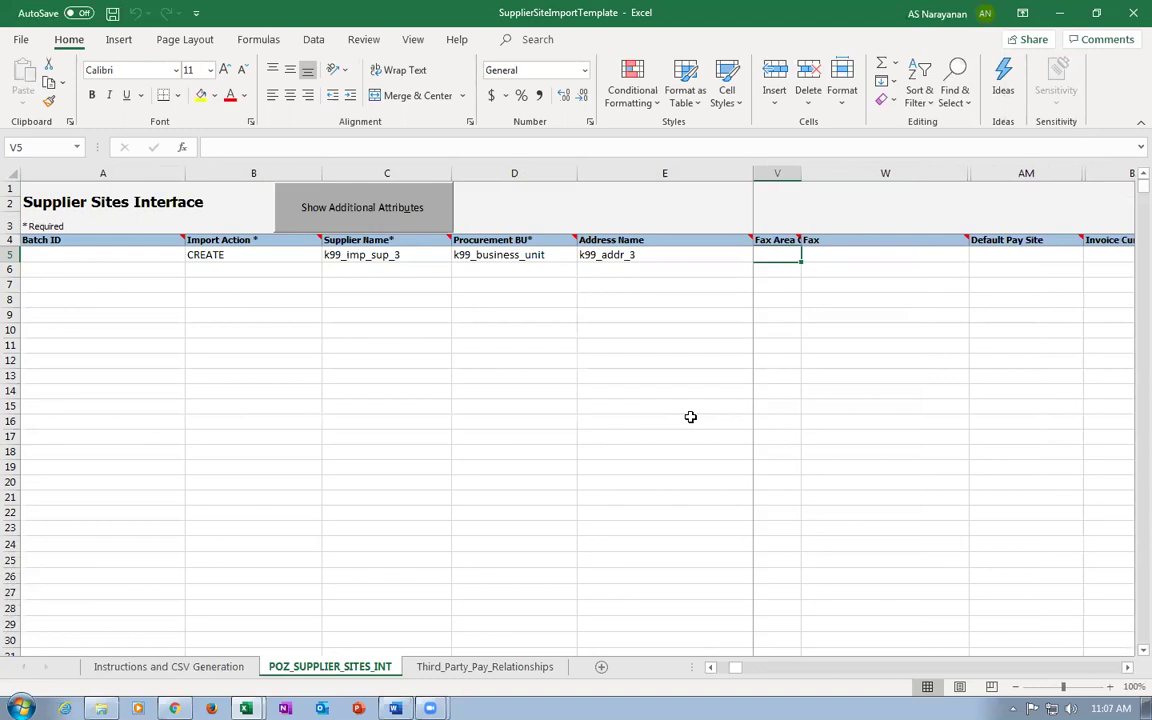
{"action": "key", "text": "Left"}
{"action": "key", "text": "Left"}
{"action": "key", "text": "Left"}
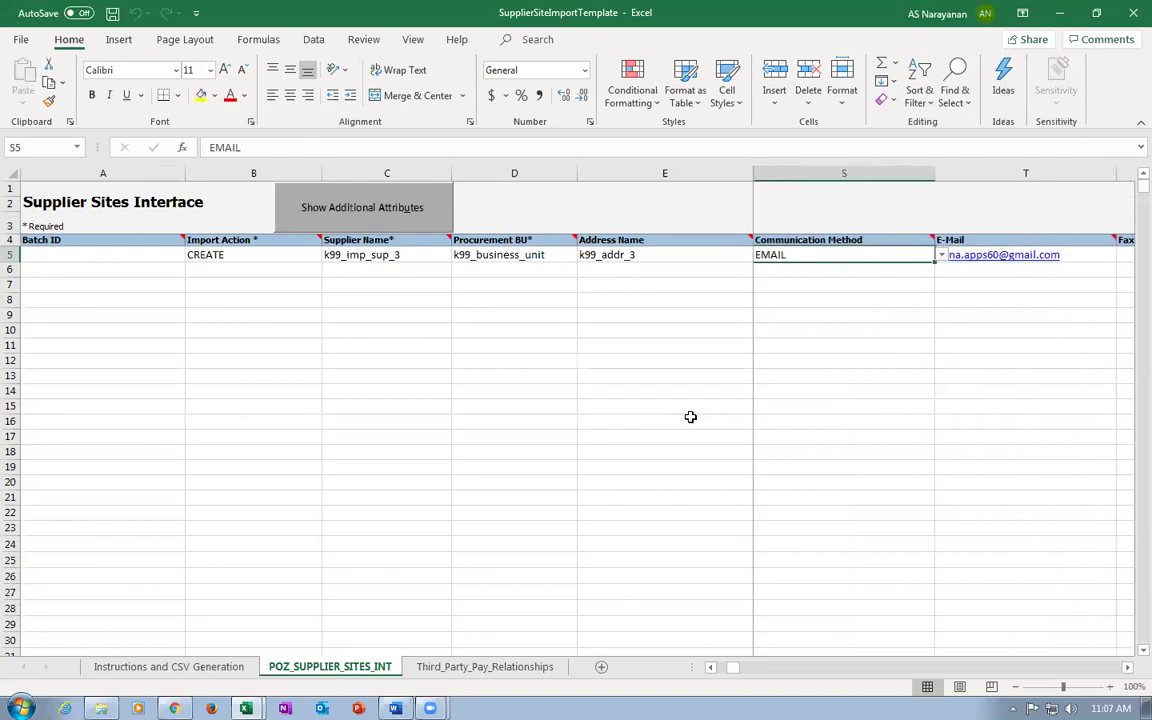
Show Additional Attributes and scan site 3's row through Tax Registration for a vendor field.
{"action": "left_click", "coordinate": [352, 220]}
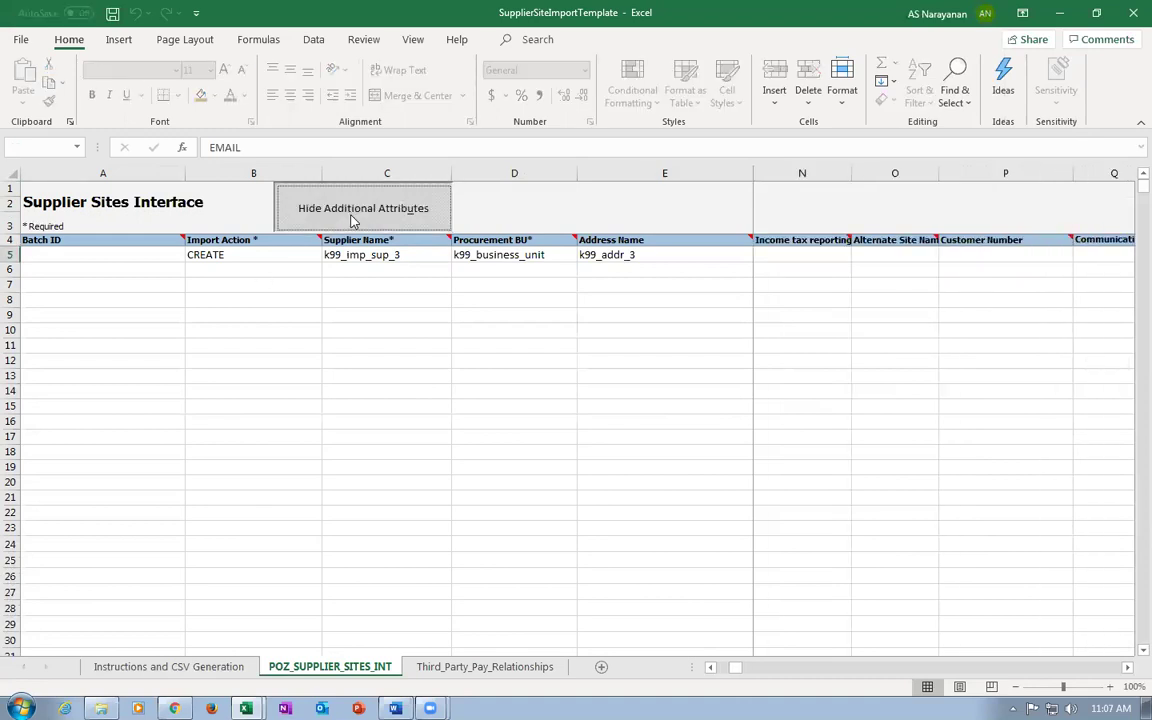
{"action": "left_click", "coordinate": [635, 259]}
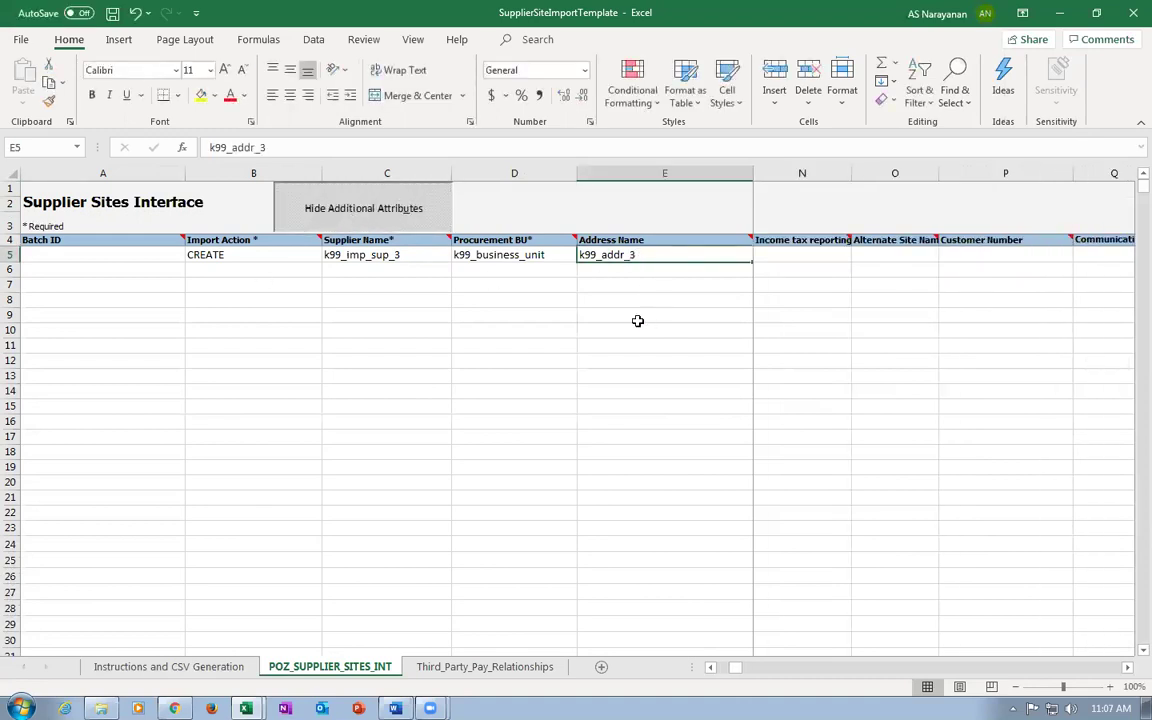
{"action": "key", "text": "Right"}
{"action": "key", "text": "Right"}
{"action": "key", "text": "Right"}
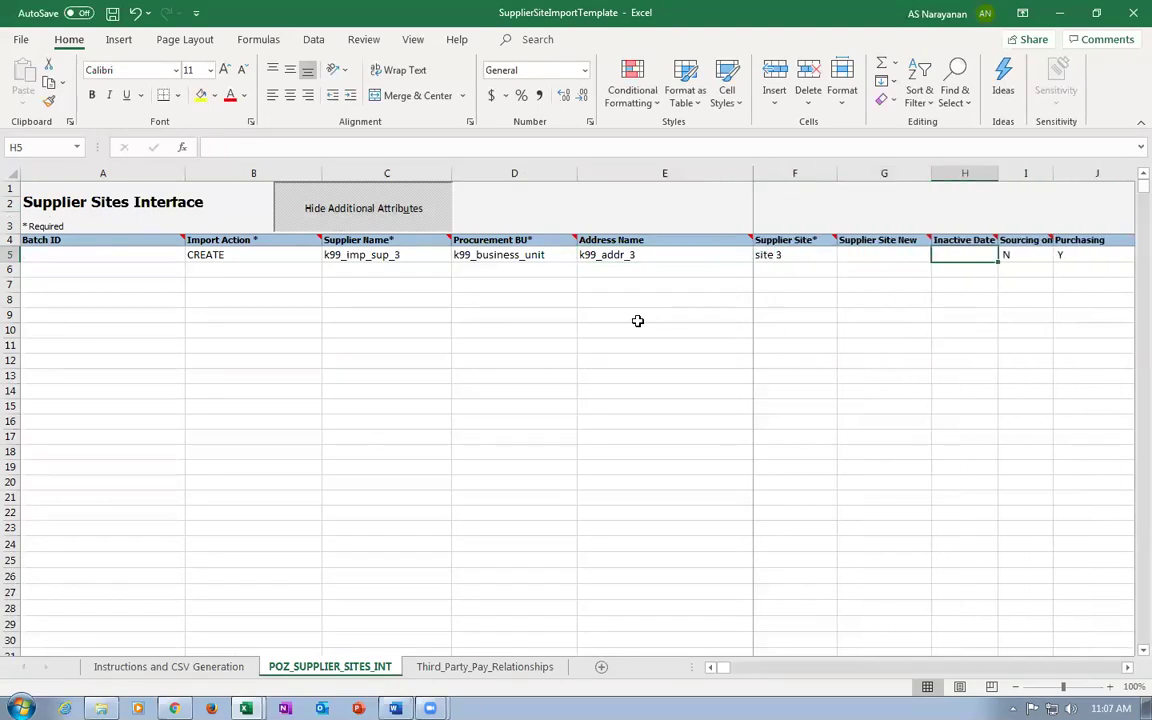
{"action": "key", "text": "Left"}
{"action": "key", "text": "Left"}
{"action": "key", "text": "Left"}
{"action": "key", "text": "Left"}
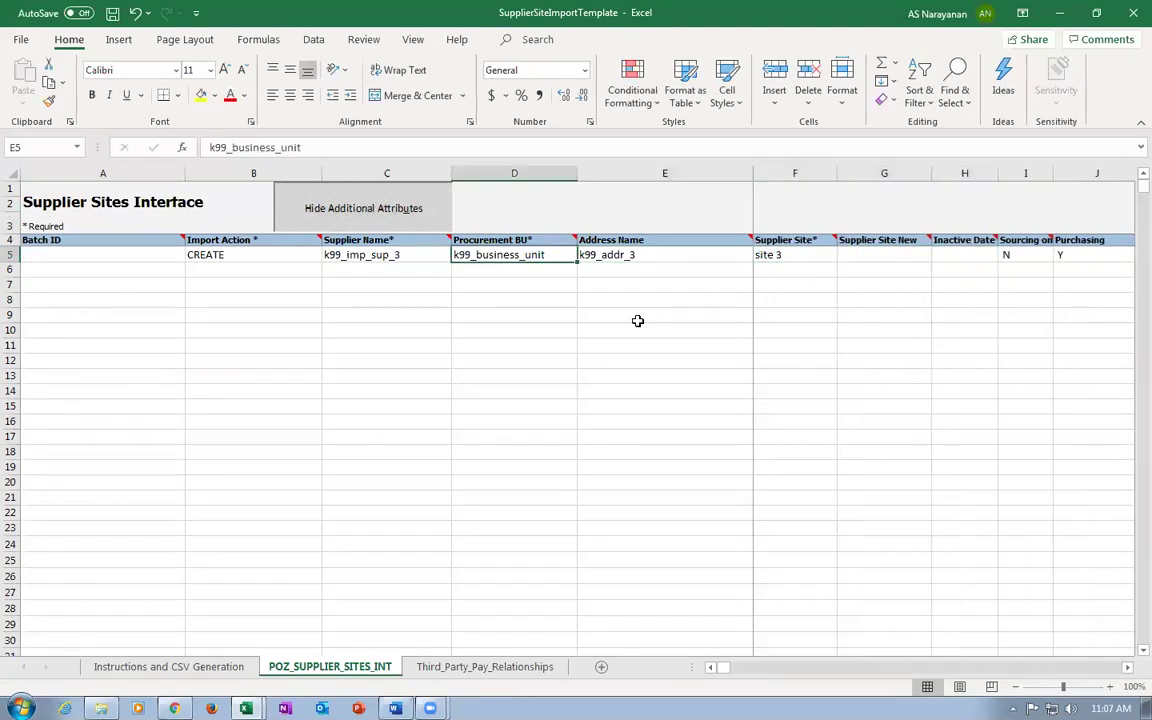
{"action": "key", "text": "Right"}
{"action": "key", "text": "Right"}
{"action": "key", "text": "Right"}
{"action": "key", "text": "Right"}
{"action": "key", "text": "Right"}
{"action": "key", "text": "Right"}
{"action": "key", "text": "Right"}
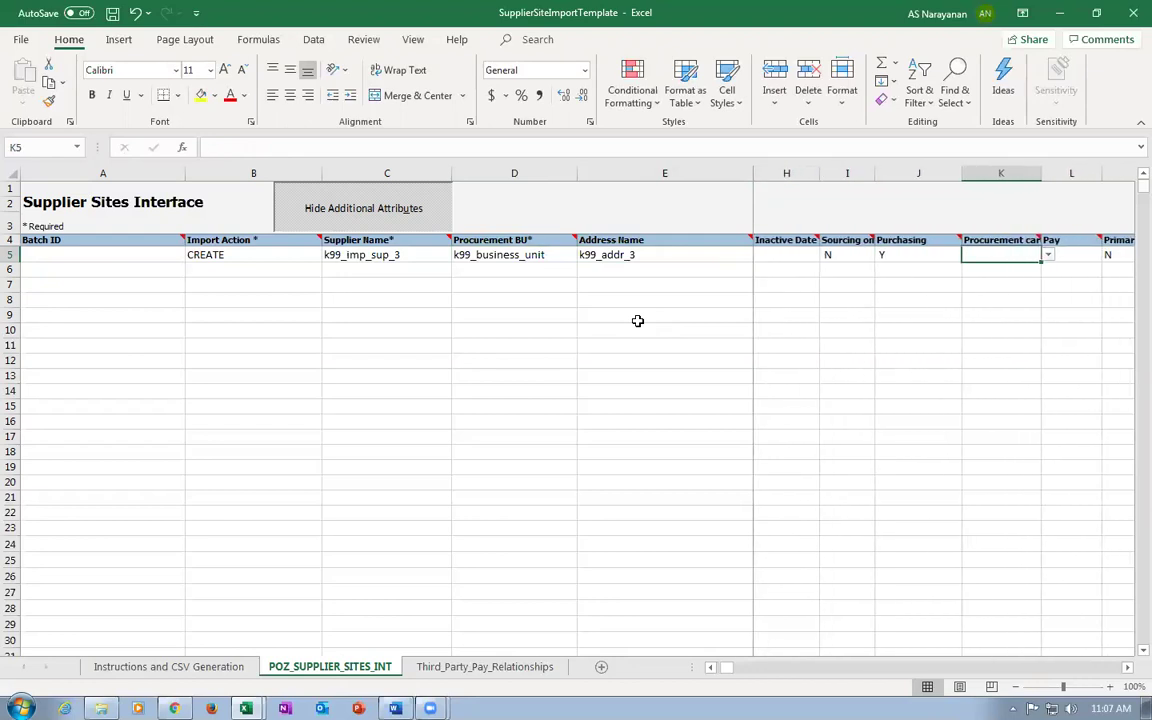
{"action": "key", "text": "Right"}
{"action": "key", "text": "Right"}
{"action": "key", "text": "Right"}
{"action": "key", "text": "Right"}
{"action": "key", "text": "Right"}
{"action": "key", "text": "Right"}
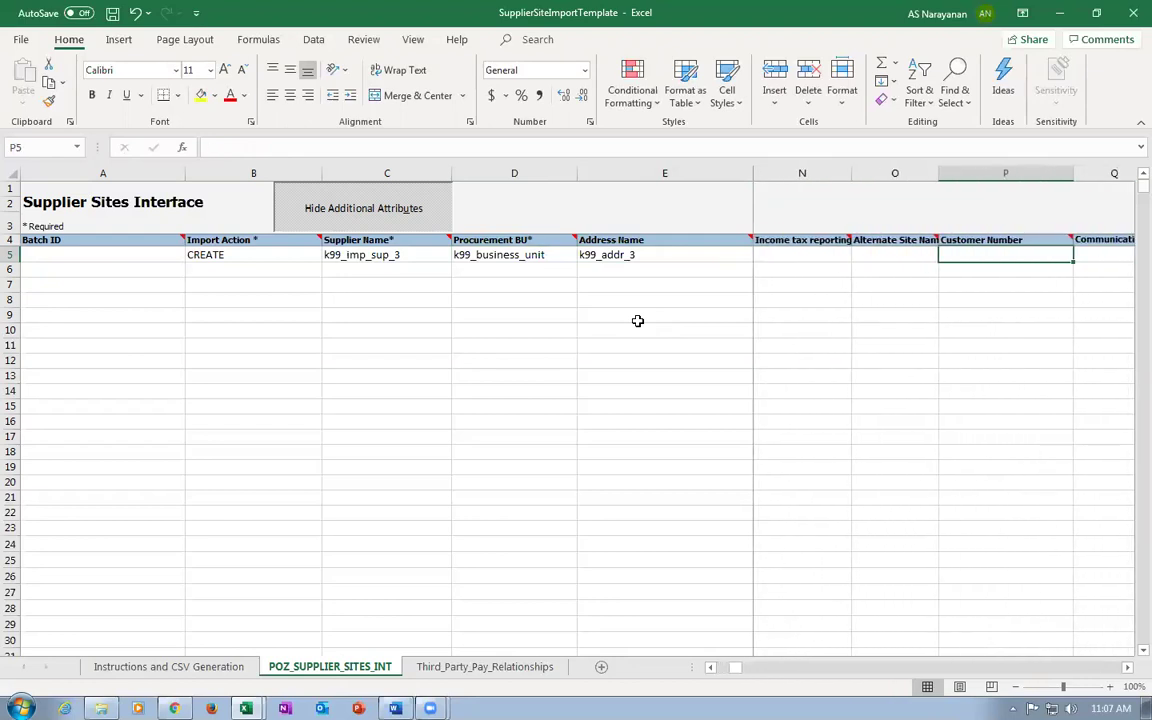
{"action": "key", "text": "Right"}
{"action": "key", "text": "Right"}
{"action": "key", "text": "Right"}
{"action": "key", "text": "Right"}
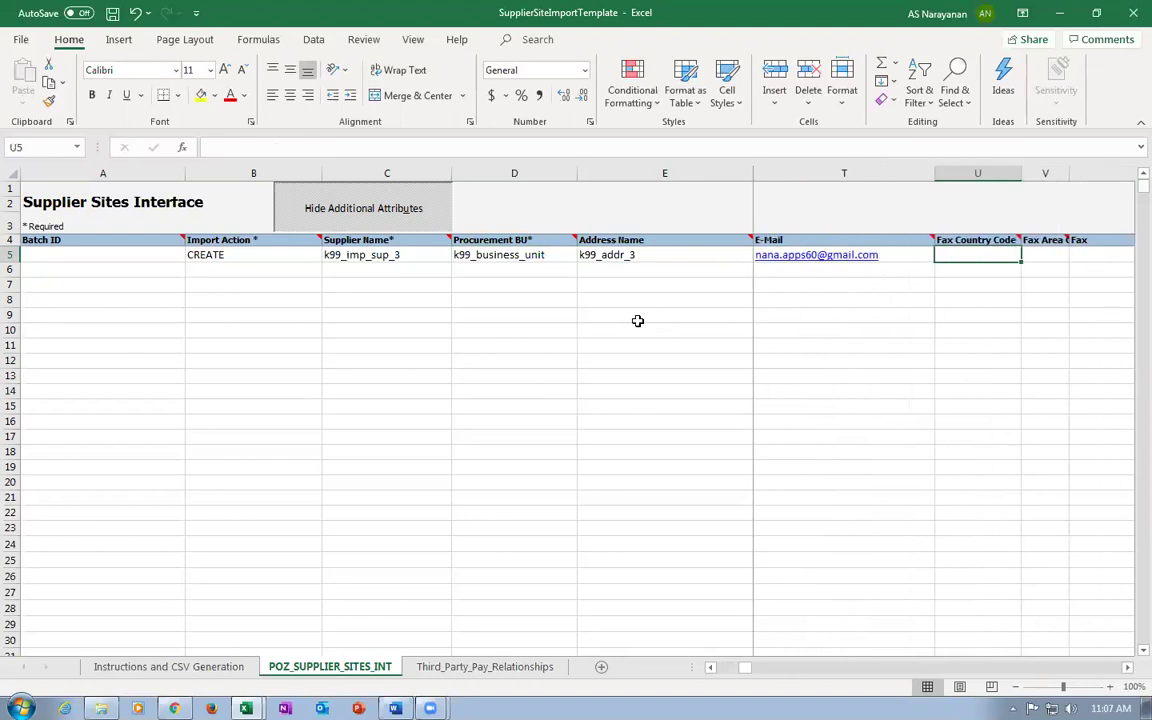
{"action": "key", "text": "Right"}
{"action": "key", "text": "Right"}
{"action": "key", "text": "Right"}
{"action": "key", "text": "Right"}
{"action": "key", "text": "Right"}
{"action": "key", "text": "Right"}
{"action": "key", "text": "Right"}
{"action": "key", "text": "Right"}
{"action": "key", "text": "Right"}
{"action": "key", "text": "Right"}
{"action": "key", "text": "Right"}
{"action": "key", "text": "Right"}
{"action": "key", "text": "Right"}
{"action": "key", "text": "Right"}
{"action": "key", "text": "Right"}
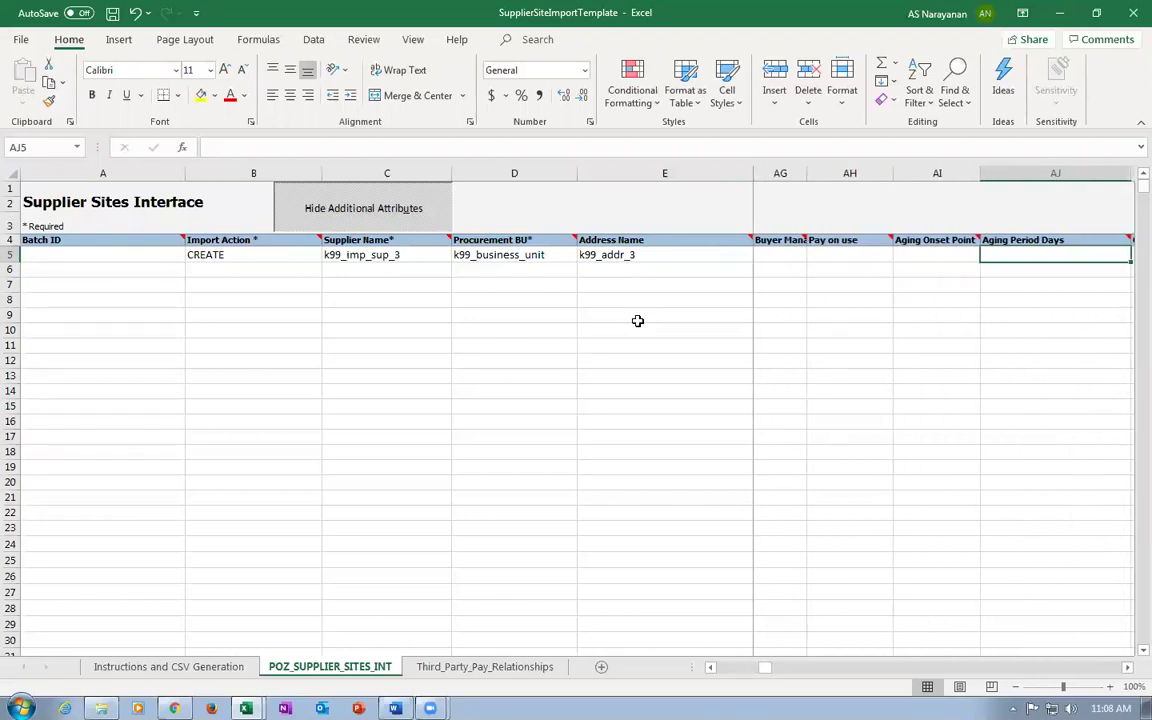
{"action": "key", "text": "Right"}
{"action": "key", "text": "Right"}
{"action": "key", "text": "Right"}
{"action": "key", "text": "Right"}
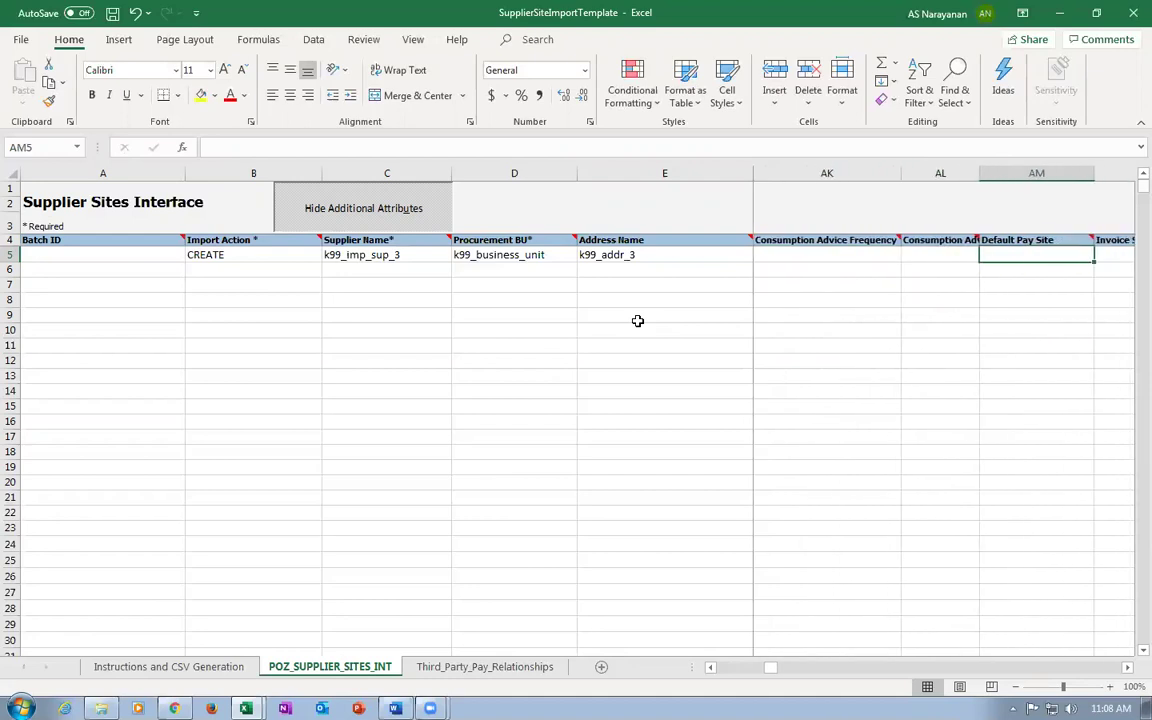
{"action": "key", "text": "Right"}
{"action": "key", "text": "Right"}
{"action": "key", "text": "Right"}
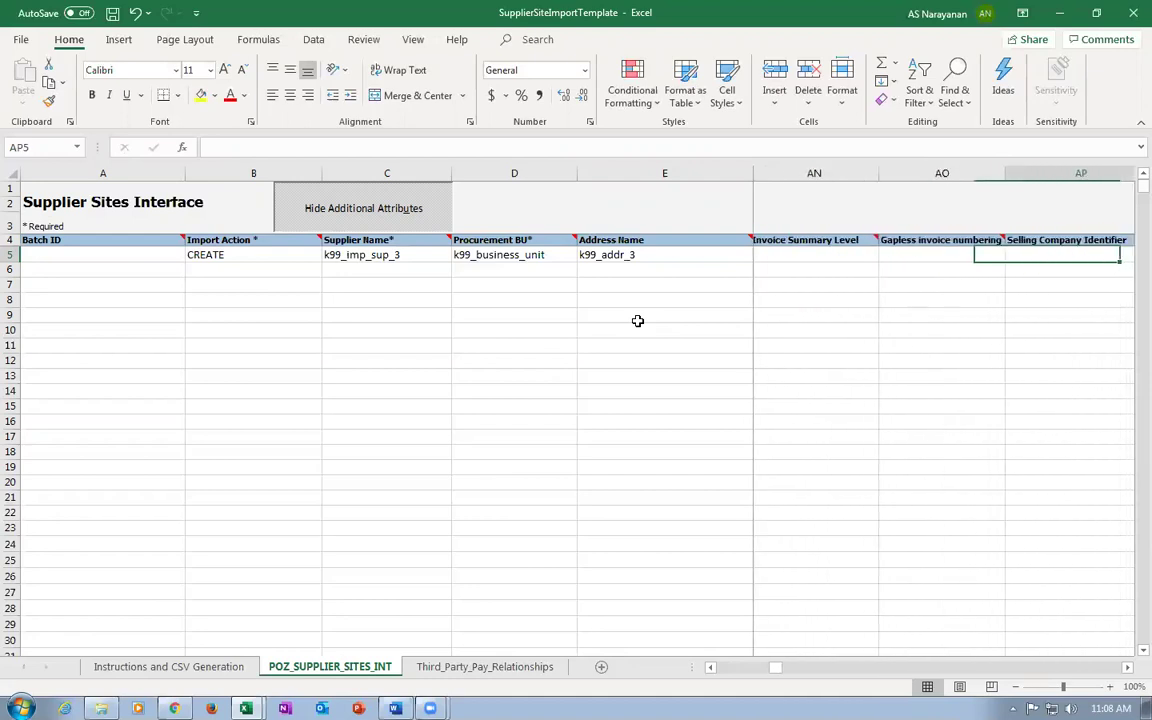
{"action": "key", "text": "Right"}
{"action": "key", "text": "Right"}
{"action": "key", "text": "Right"}
{"action": "key", "text": "Right"}
{"action": "key", "text": "Right"}
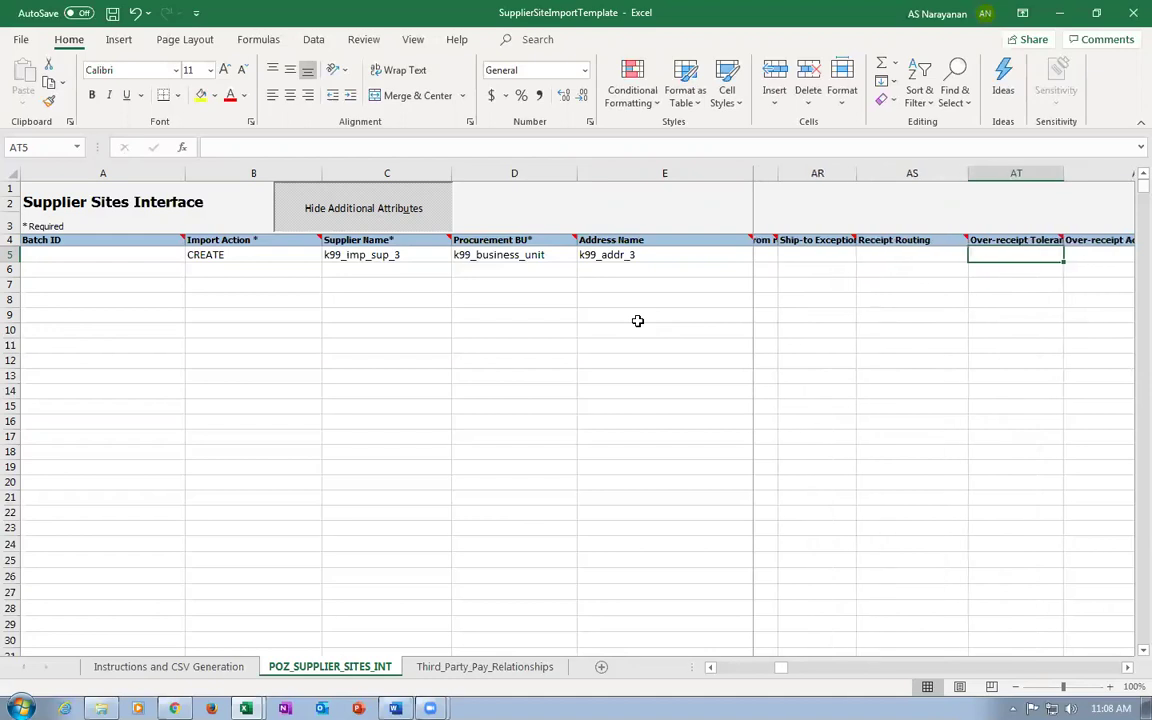
{"action": "key", "text": "Right"}
{"action": "key", "text": "Right"}
{"action": "key", "text": "Right"}
{"action": "key", "text": "Right"}
{"action": "key", "text": "Right"}
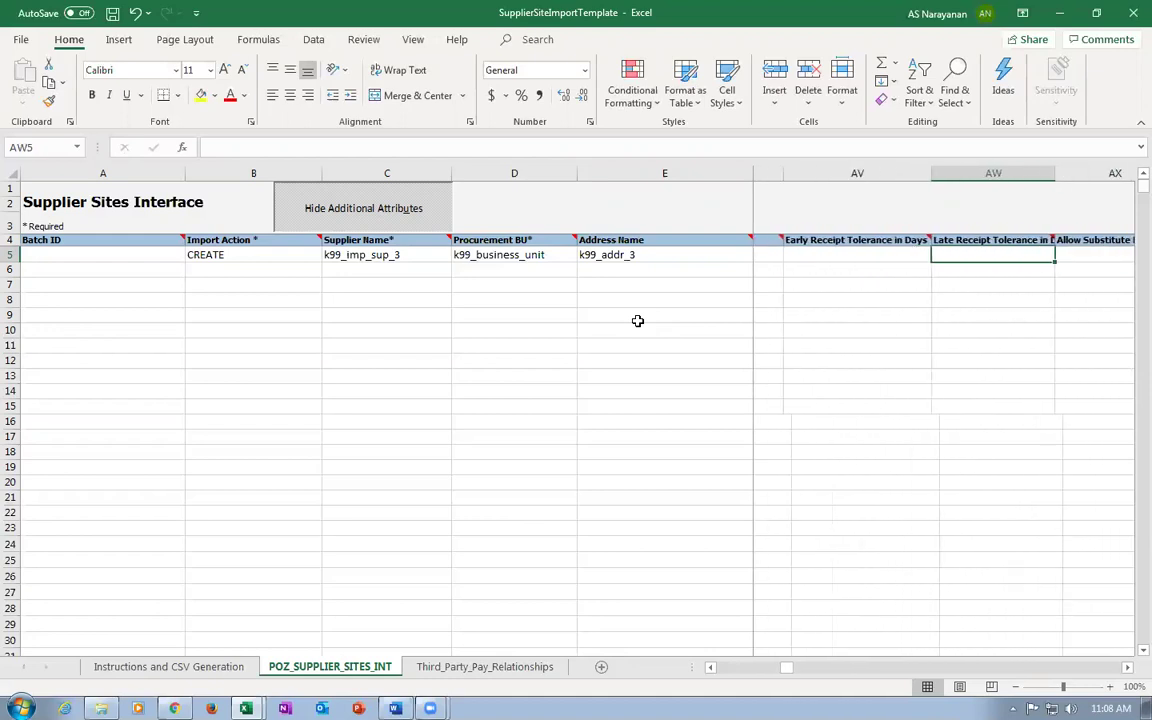
{"action": "key", "text": "Right"}
{"action": "key", "text": "Right"}
{"action": "key", "text": "Right"}
{"action": "key", "text": "Right"}
{"action": "key", "text": "Right"}
{"action": "key", "text": "Right"}
{"action": "key", "text": "Right"}
{"action": "key", "text": "Right"}
{"action": "key", "text": "Right"}
{"action": "key", "text": "Right"}
{"action": "key", "text": "Right"}
{"action": "key", "text": "Right"}
{"action": "key", "text": "Right"}
{"action": "key", "text": "Right"}
{"action": "key", "text": "Right"}
{"action": "key", "text": "Right"}
{"action": "key", "text": "Right"}
{"action": "key", "text": "Right"}
{"action": "key", "text": "Right"}
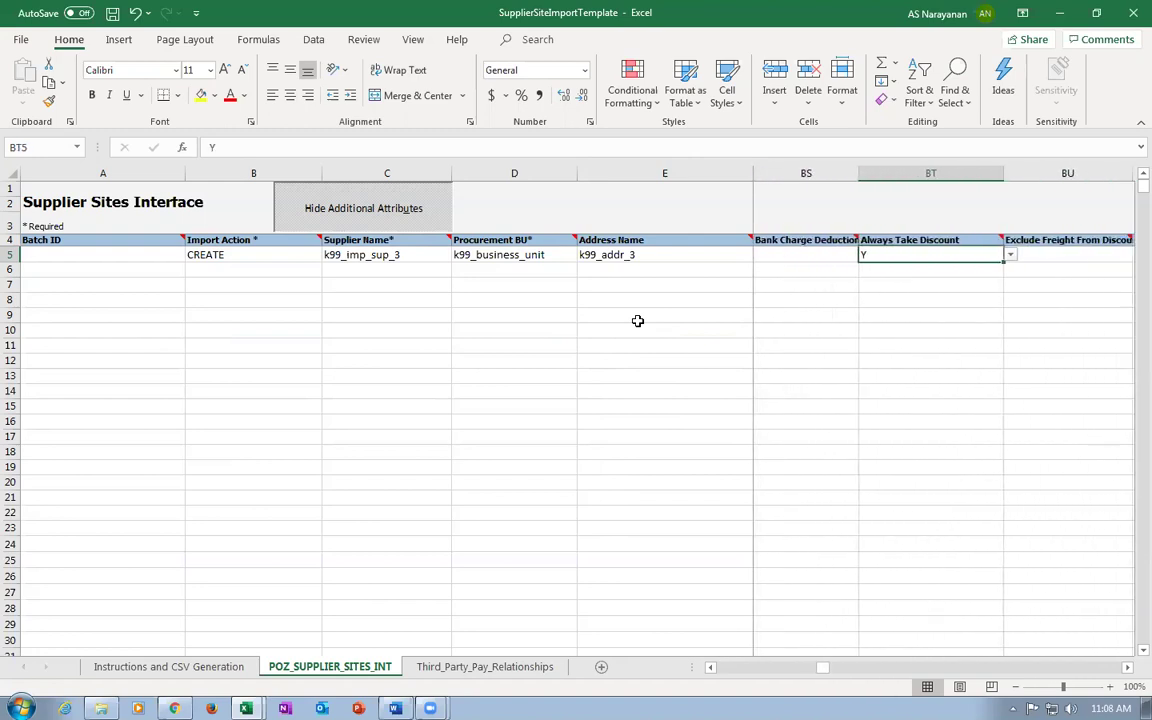
{"action": "key", "text": "Right"}
{"action": "key", "text": "Right"}
{"action": "key", "text": "Right"}
{"action": "key", "text": "Right"}
{"action": "key", "text": "Right"}
{"action": "key", "text": "Right"}
{"action": "key", "text": "Right"}
{"action": "key", "text": "Right"}
{"action": "key", "text": "Right"}
{"action": "key", "text": "Right"}
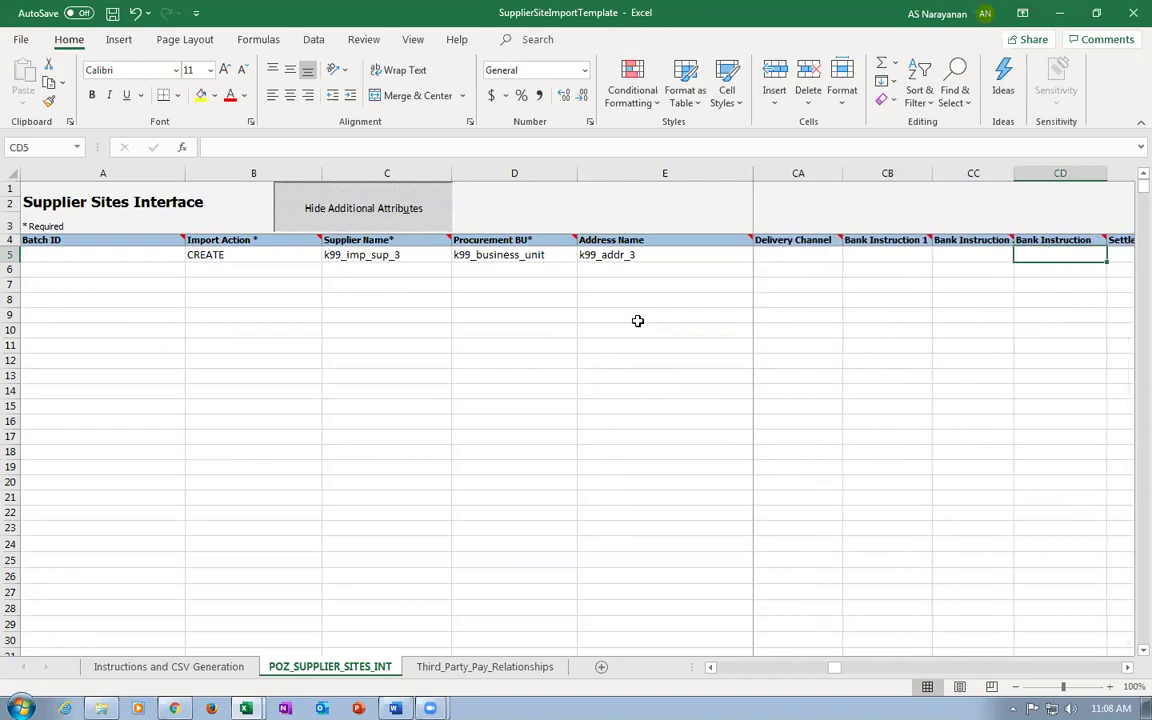
{"action": "key", "text": "ctrl+f"}
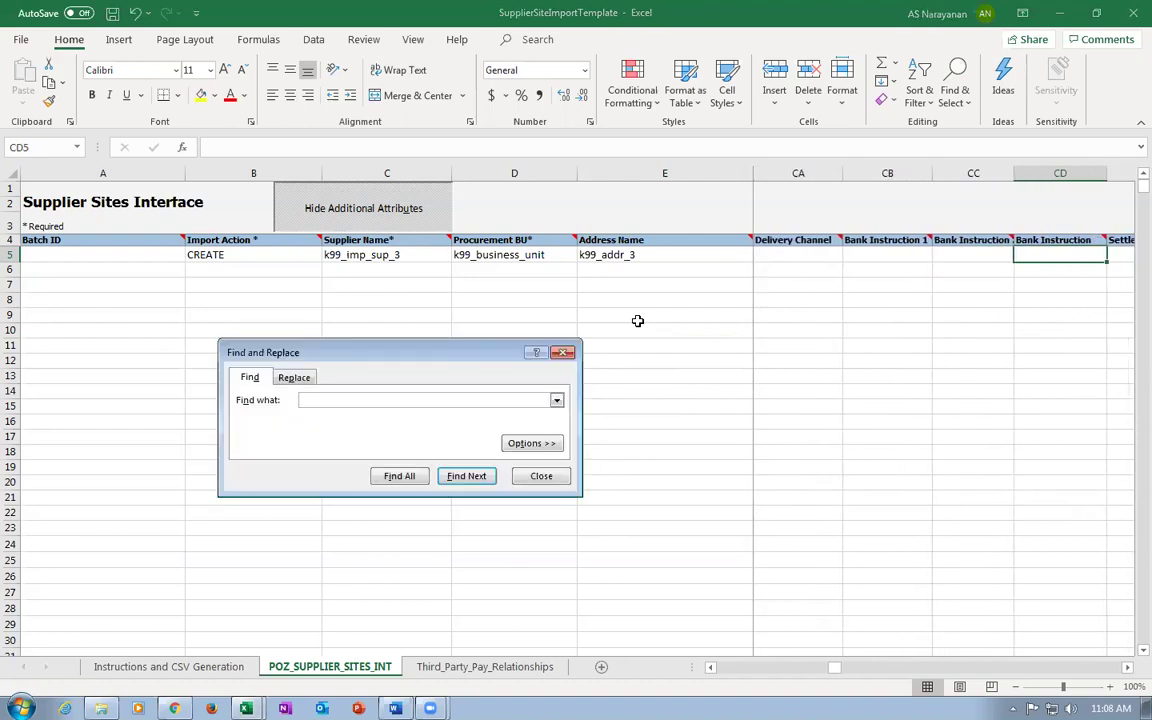
Search the sheet for 'Ven', which finds no match.
{"action": "type", "text": "Vendor"}
{"action": "left_click", "coordinate": [451, 479]}
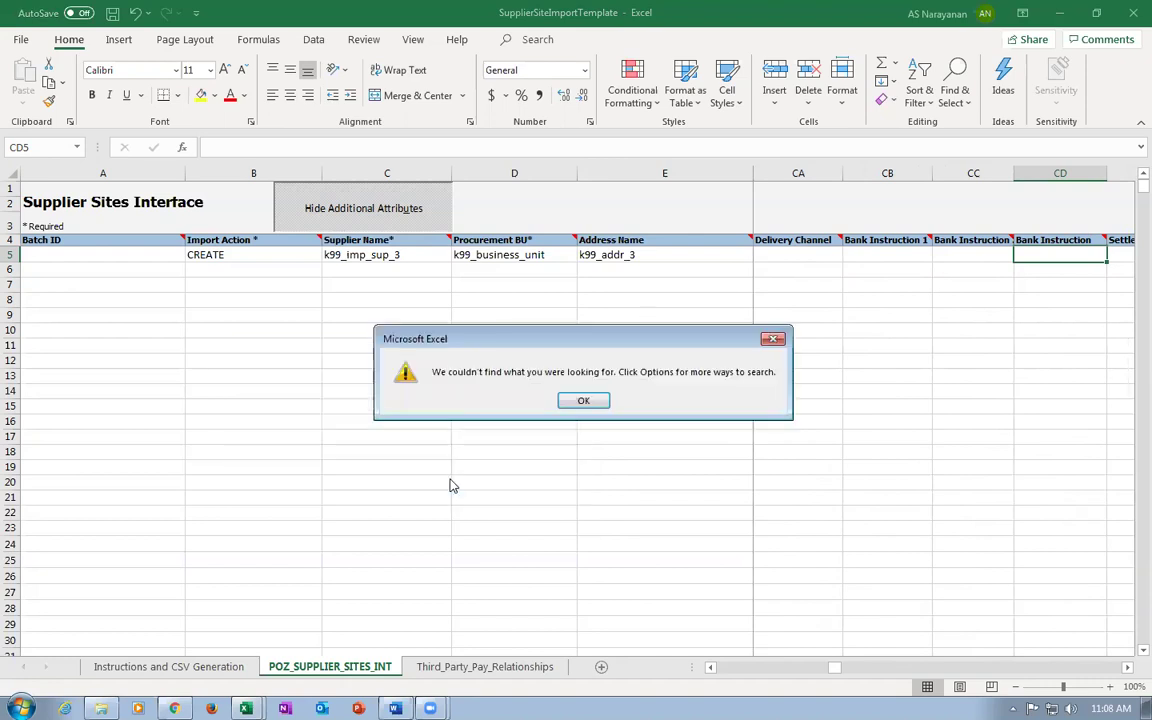
{"action": "left_click", "coordinate": [580, 399]}
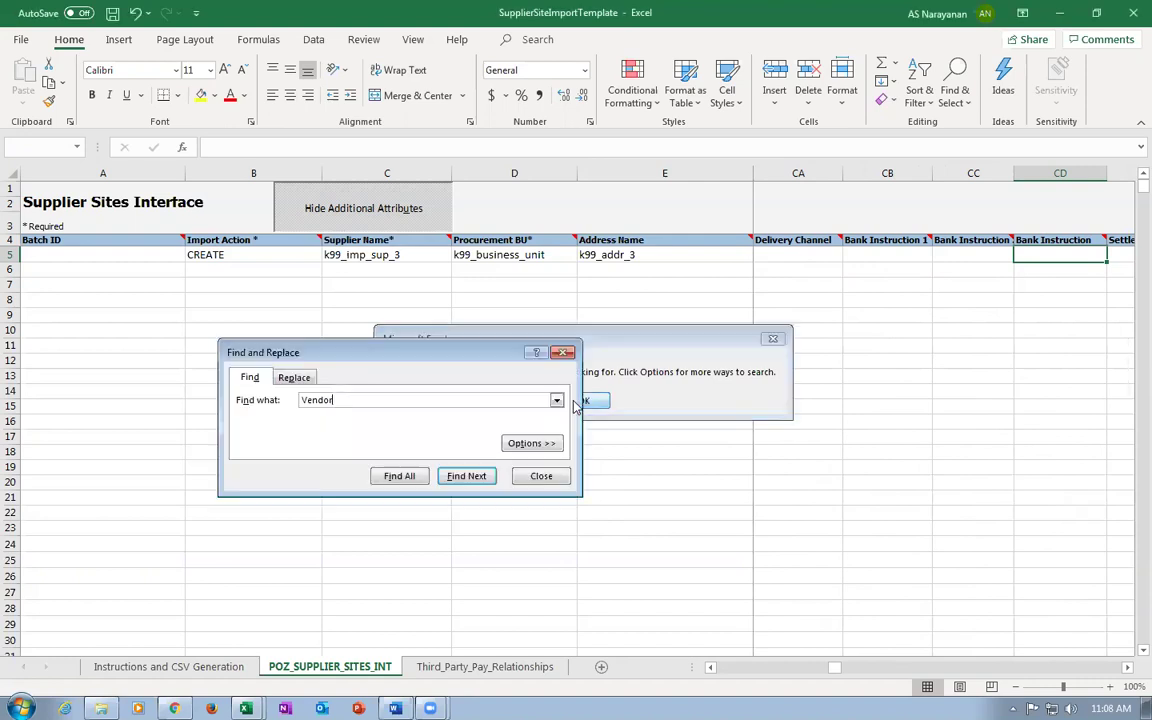
{"action": "left_click", "coordinate": [535, 478]}
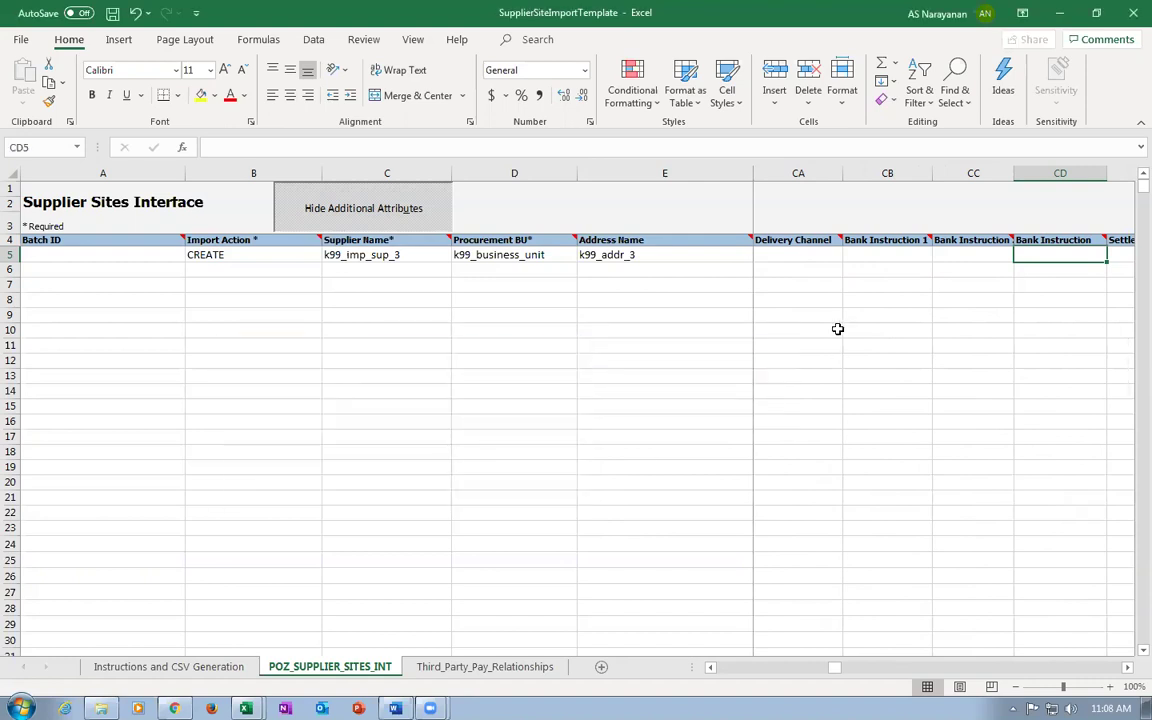
Recheck row 5's site columns, then return to Report_497521 in Chrome.
{"action": "key", "text": "Right"}
{"action": "key", "text": "Right"}
{"action": "key", "text": "Right"}
{"action": "key", "text": "Right"}
{"action": "key", "text": "Right"}
{"action": "key", "text": "Right"}
{"action": "key", "text": "Right"}
{"action": "key", "text": "Right"}
{"action": "key", "text": "Right"}
{"action": "key", "text": "Right"}
{"action": "key", "text": "Right"}
{"action": "key", "text": "Right"}
{"action": "key", "text": "Right"}
{"action": "key", "text": "Right"}
{"action": "key", "text": "Right"}
{"action": "key", "text": "Right"}
{"action": "key", "text": "Right"}
{"action": "key", "text": "Right"}
{"action": "key", "text": "Right"}
{"action": "key", "text": "Right"}
{"action": "key", "text": "Right"}
{"action": "key", "text": "Right"}
{"action": "key", "text": "Right"}
{"action": "key", "text": "Right"}
{"action": "key", "text": "Right"}
{"action": "key", "text": "Right"}
{"action": "key", "text": "Right"}
{"action": "key", "text": "Right"}
{"action": "key", "text": "Right"}
{"action": "key", "text": "Right"}
{"action": "key", "text": "Right"}
{"action": "key", "text": "Right"}
{"action": "key", "text": "Right"}
{"action": "key", "text": "Right"}
{"action": "key", "text": "Right"}
{"action": "key", "text": "Right"}
{"action": "key", "text": "Right"}
{"action": "key", "text": "Right"}
{"action": "key", "text": "Right"}
{"action": "key", "text": "Right"}
{"action": "key", "text": "Right"}
{"action": "key", "text": "Right"}
{"action": "key", "text": "Right"}
{"action": "key", "text": "Right"}
{"action": "key", "text": "Right"}
{"action": "key", "text": "Right"}
{"action": "key", "text": "Right"}
{"action": "key", "text": "Right"}
{"action": "key", "text": "Right"}
{"action": "key", "text": "Right"}
{"action": "key", "text": "Right"}
{"action": "key", "text": "Right"}
{"action": "key", "text": "Right"}
{"action": "key", "text": "Right"}
{"action": "key", "text": "Right"}
{"action": "key", "text": "Right"}
{"action": "key", "text": "Right"}
{"action": "key", "text": "Right"}
{"action": "key", "text": "Right"}
{"action": "key", "text": "Right"}
{"action": "key", "text": "Right"}
{"action": "key", "text": "Right"}
{"action": "key", "text": "Right"}
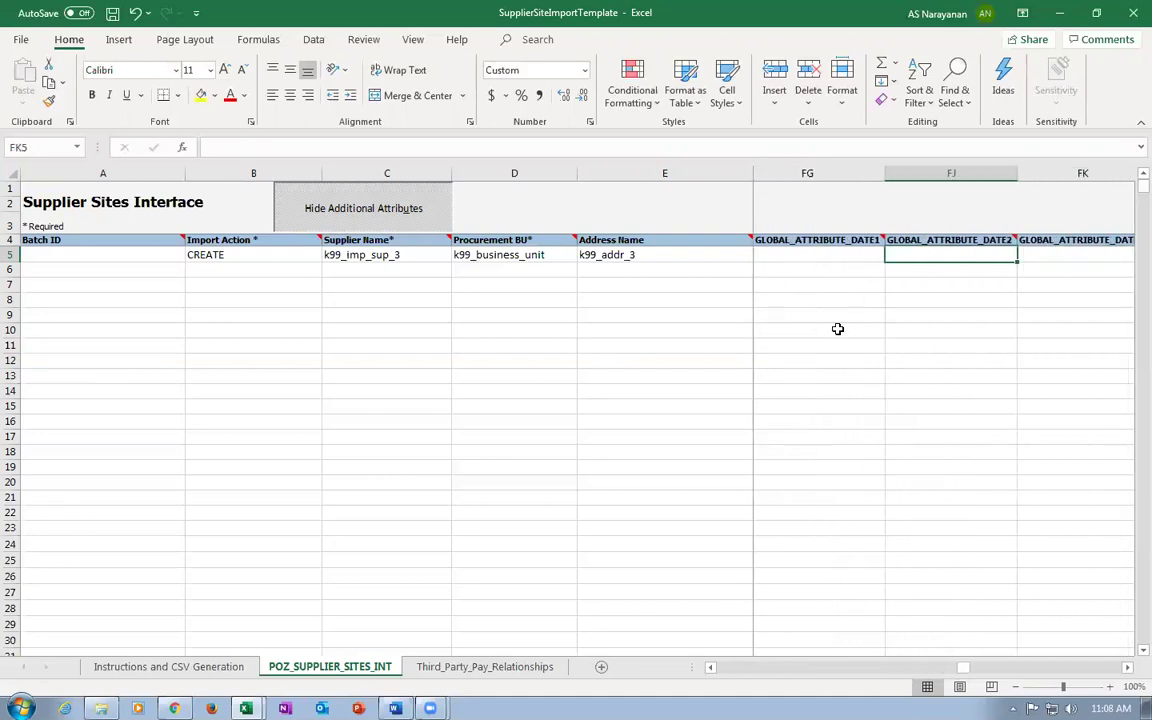
{"action": "key", "text": "Home"}
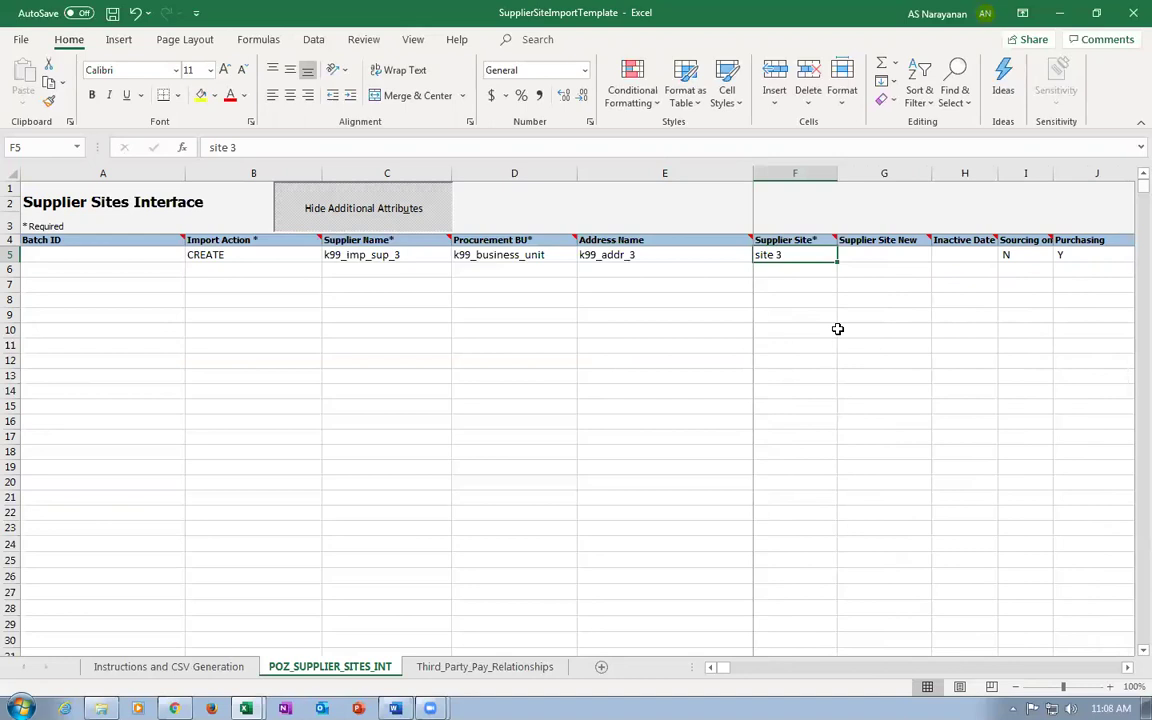
{"action": "key", "text": "Left"}
{"action": "key", "text": "Left"}
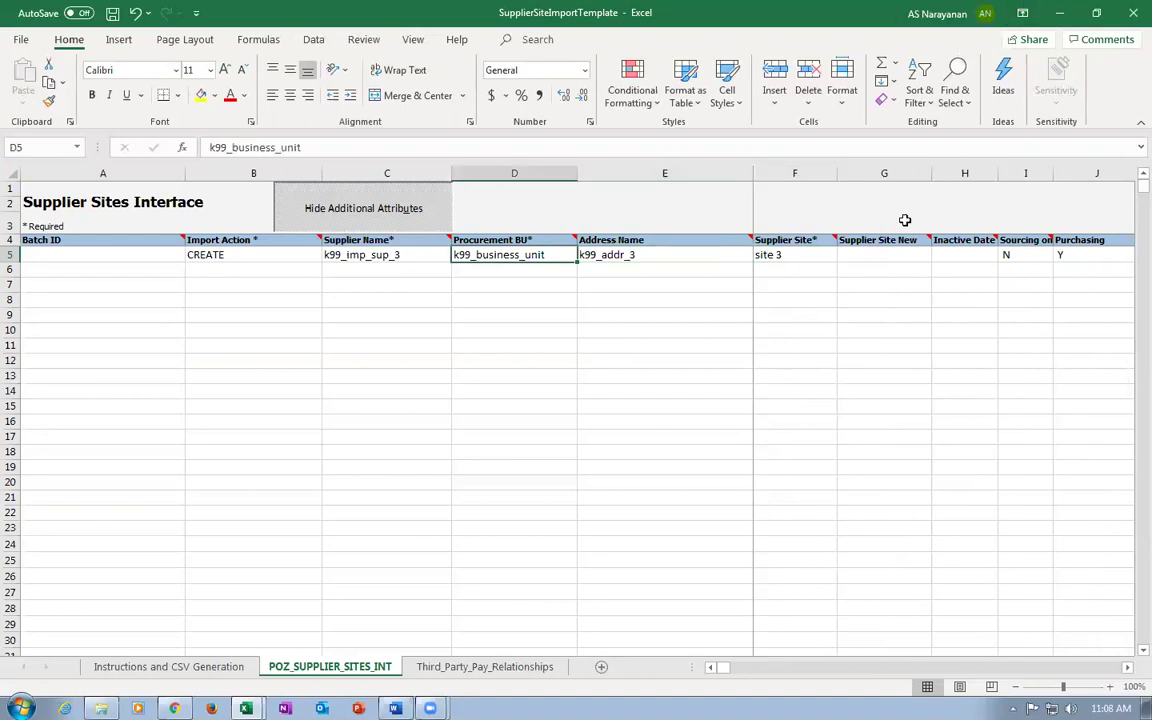
{"action": "key", "text": "alt+Tab"}
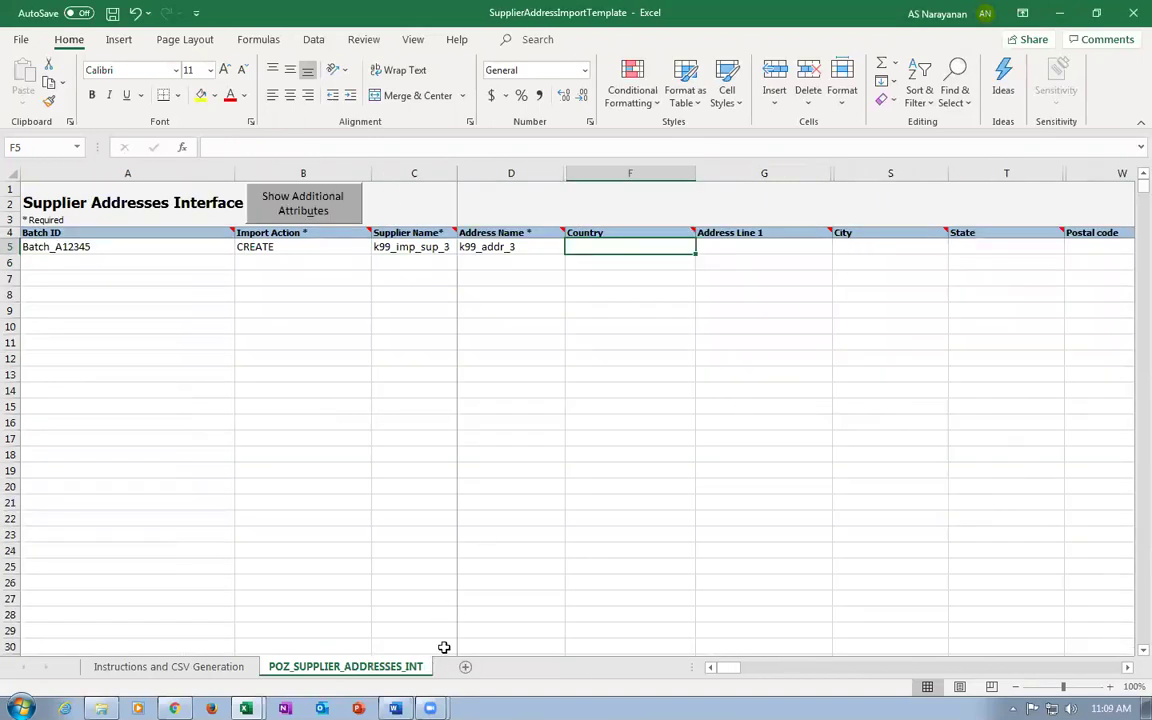
{"action": "key", "text": "alt+Tab"}
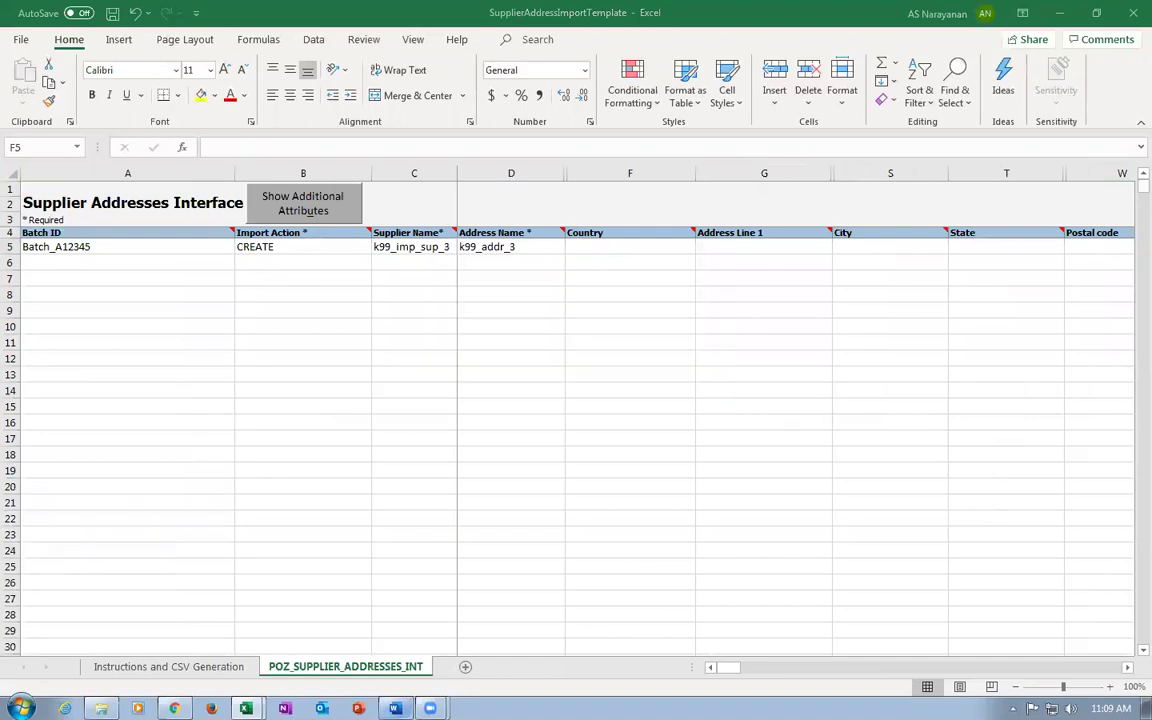
{"action": "left_click", "coordinate": [174, 708]}
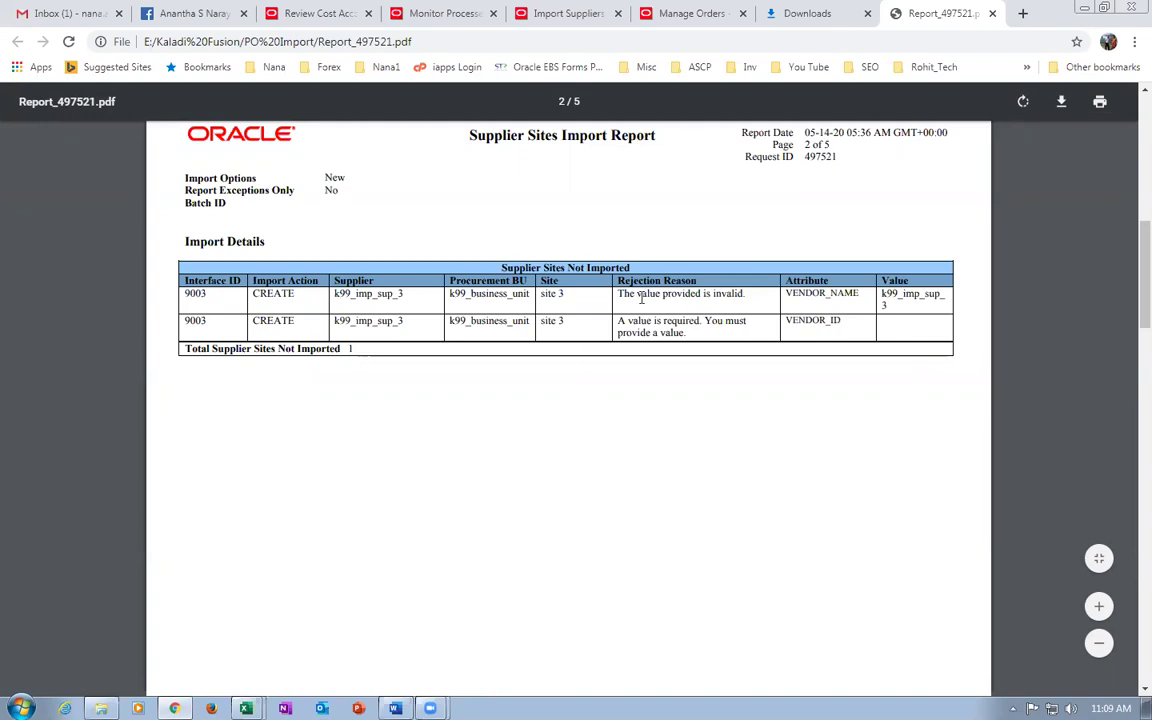
Highlight the invalid-value and value-required reasons and VENDOR_NAME, then close the report and Downloads tabs.
{"action": "left_click_drag", "start_coordinate": [641, 297], "coordinate": [736, 303]}
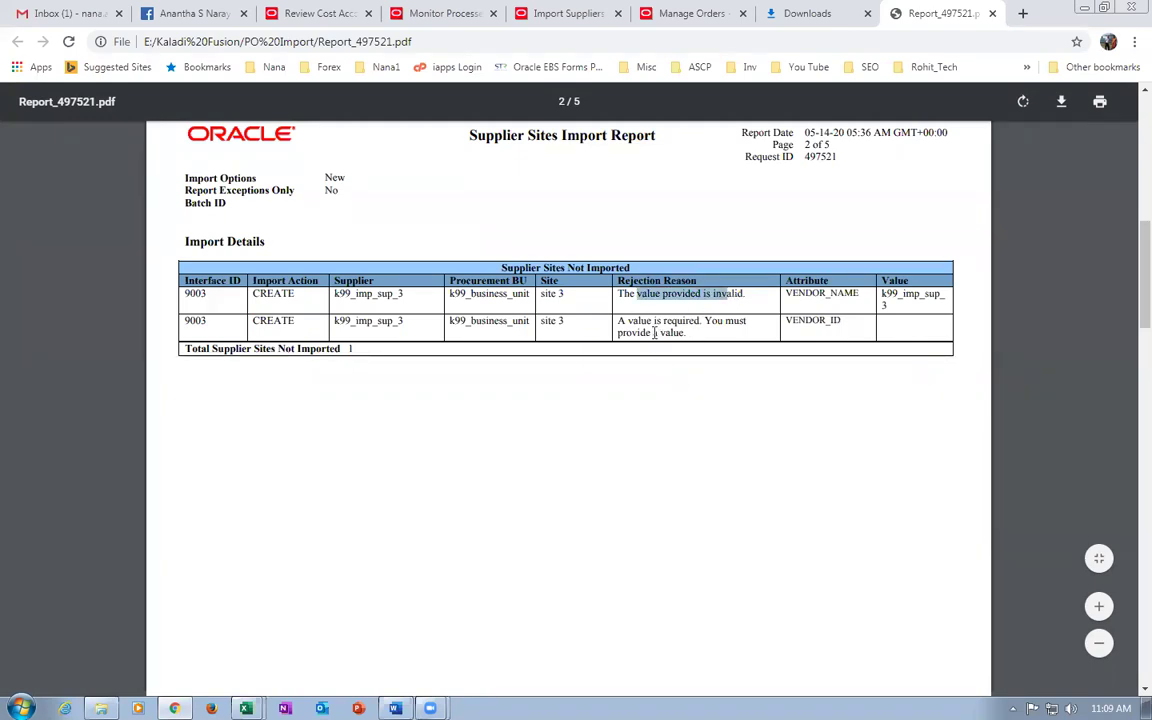
{"action": "left_click_drag", "start_coordinate": [641, 322], "coordinate": [655, 333]}
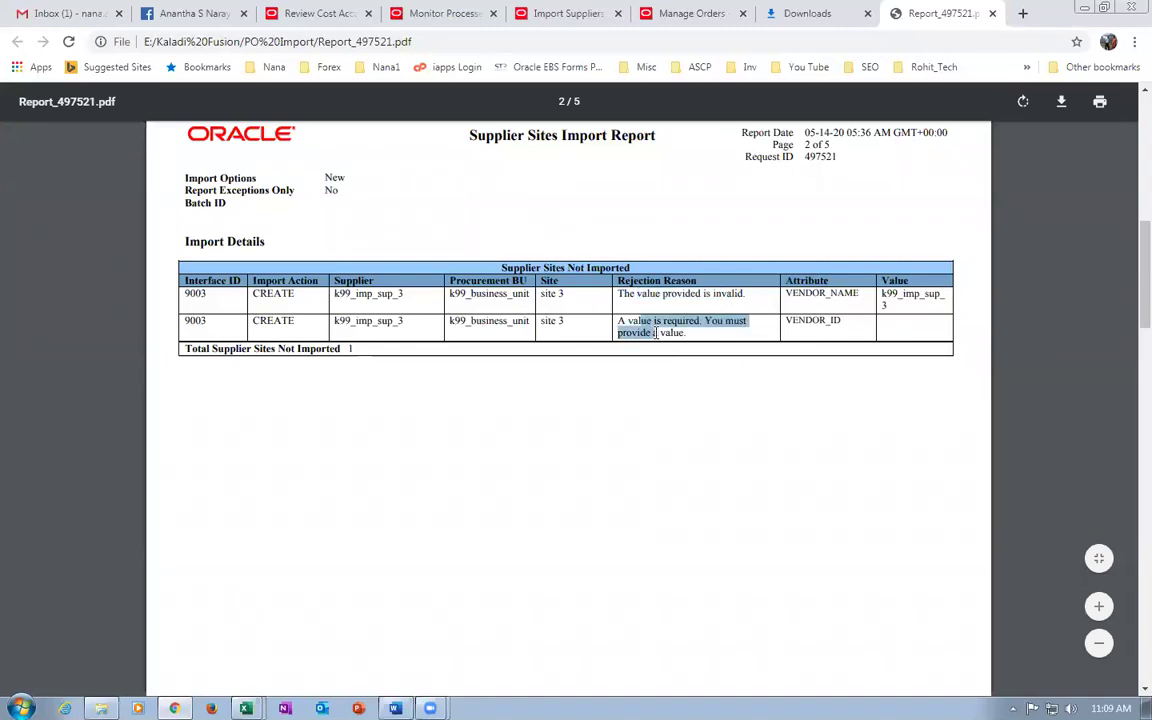
{"action": "left_click", "coordinate": [849, 326]}
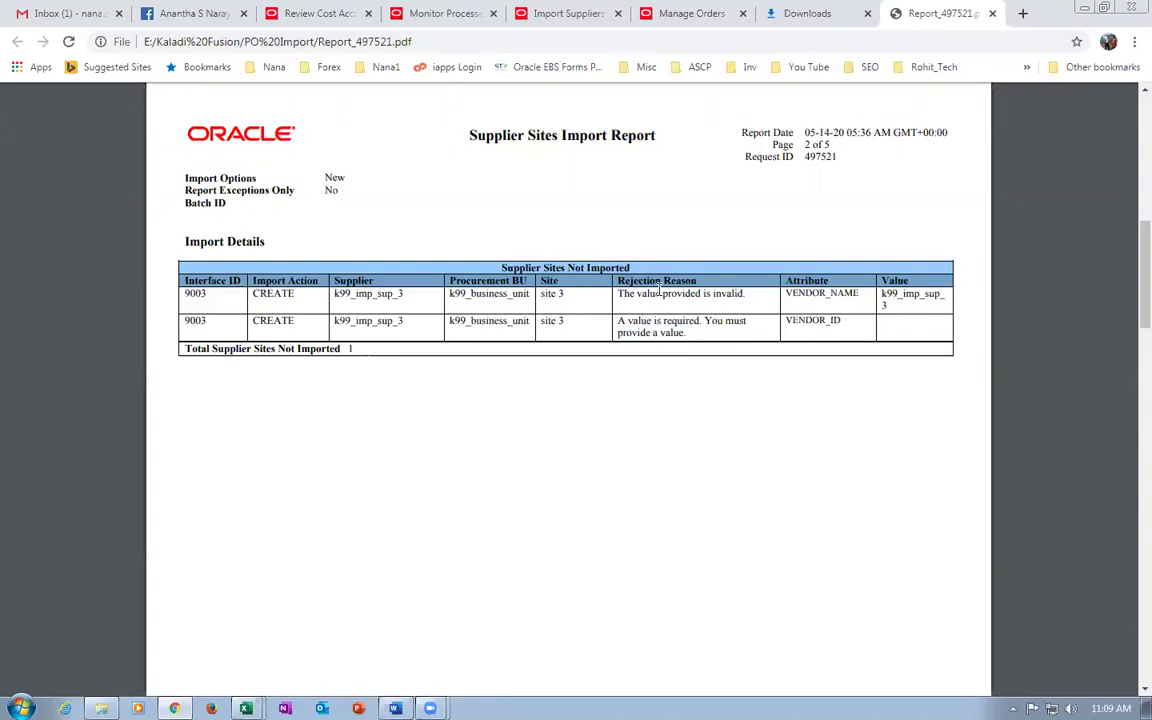
{"action": "left_click_drag", "start_coordinate": [799, 293], "coordinate": [833, 293]}
{"action": "left_click_drag", "start_coordinate": [833, 293], "coordinate": [840, 293]}
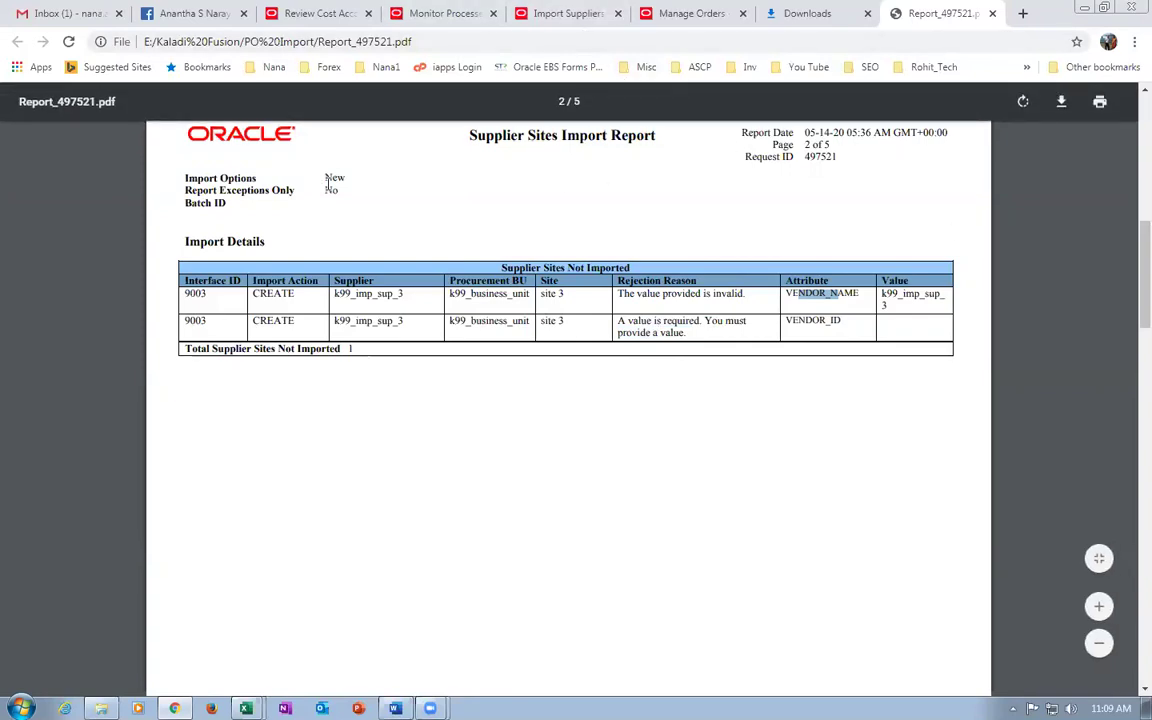
{"action": "double_click", "coordinate": [333, 177]}
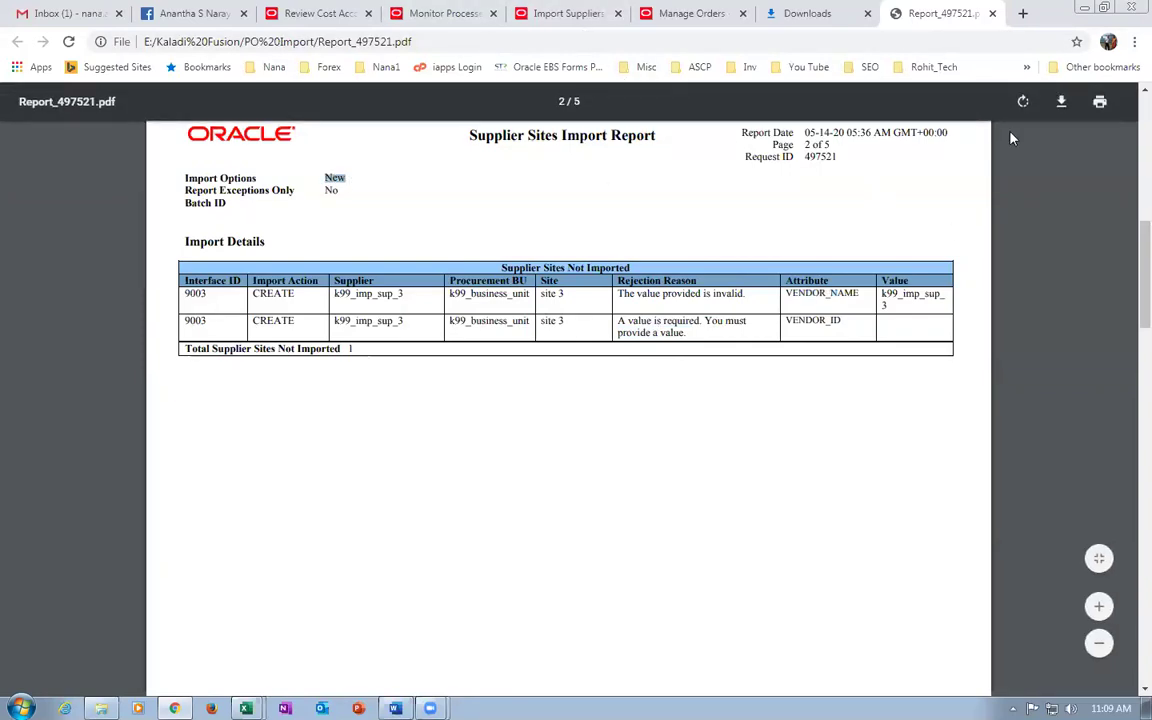
{"action": "left_click", "coordinate": [994, 14]}
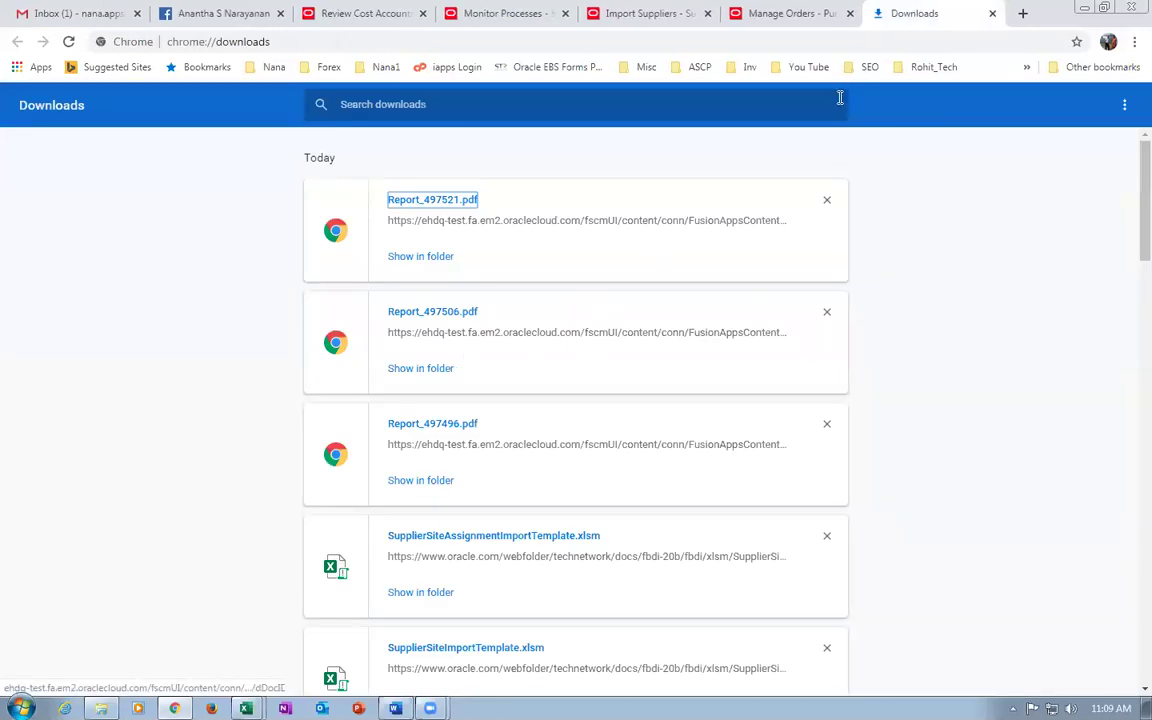
{"action": "left_click", "coordinate": [992, 14]}
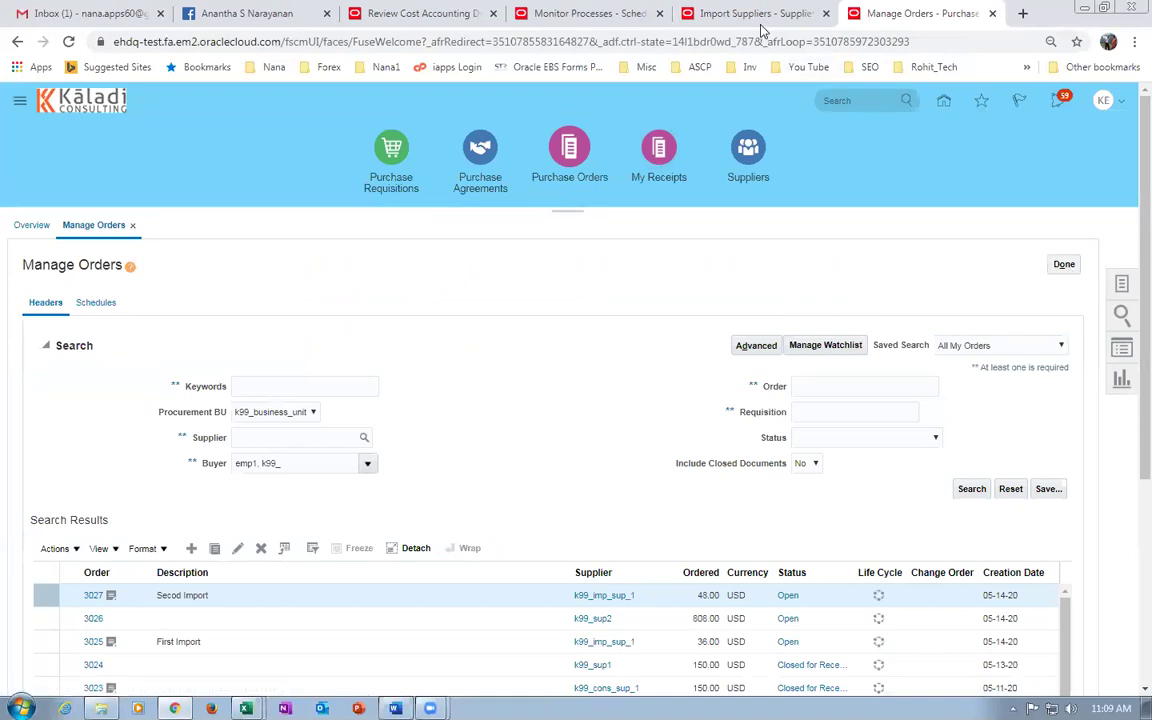
Start a new Import Supplier Sites run with Import Options set to All.
{"action": "left_click", "coordinate": [688, 20]}
{"action": "left_click", "coordinate": [859, 348]}
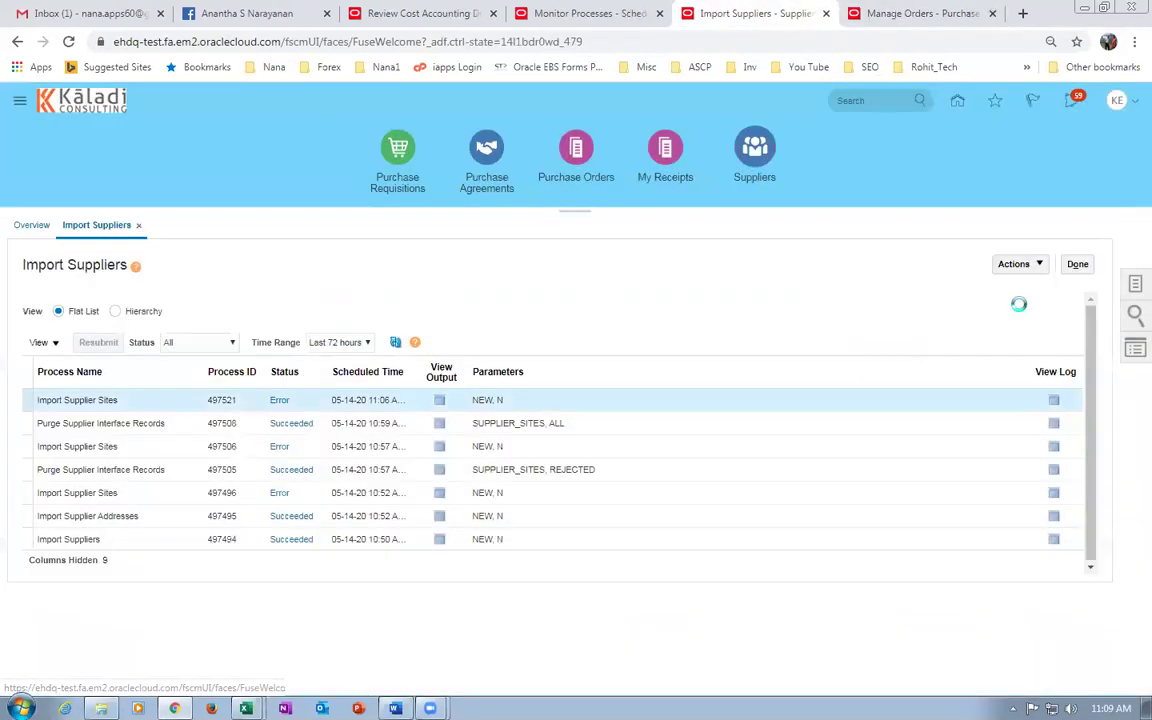
{"action": "left_click", "coordinate": [1012, 264]}
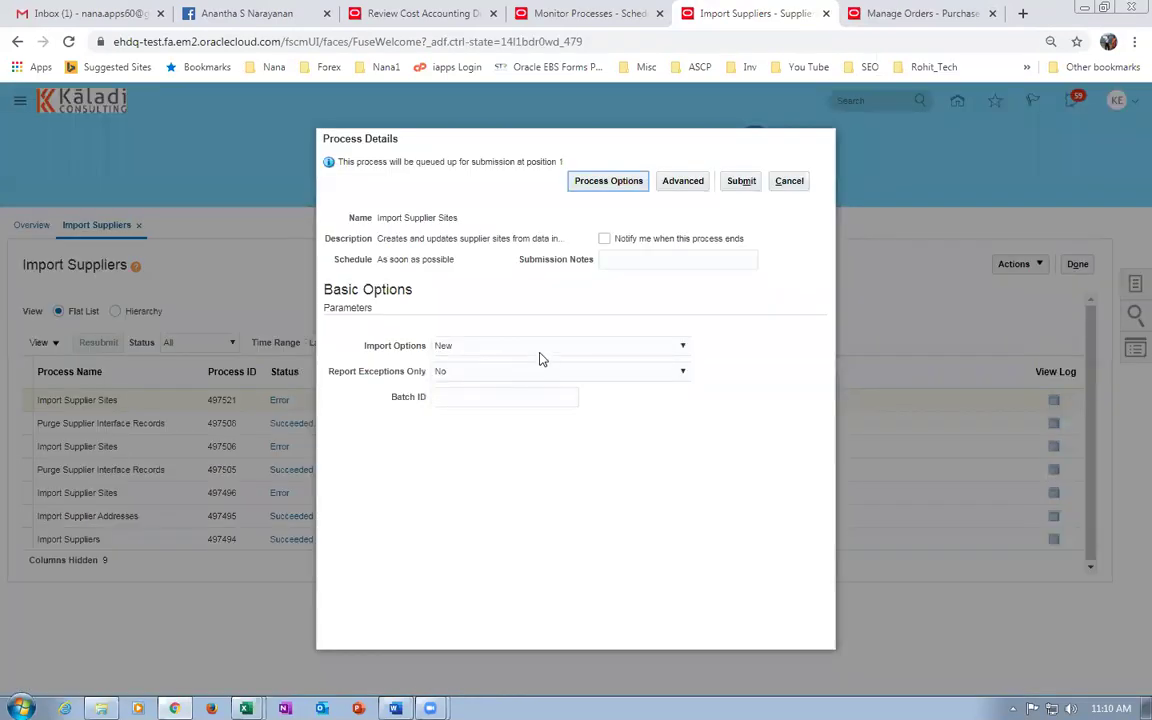
{"action": "left_click", "coordinate": [539, 350]}
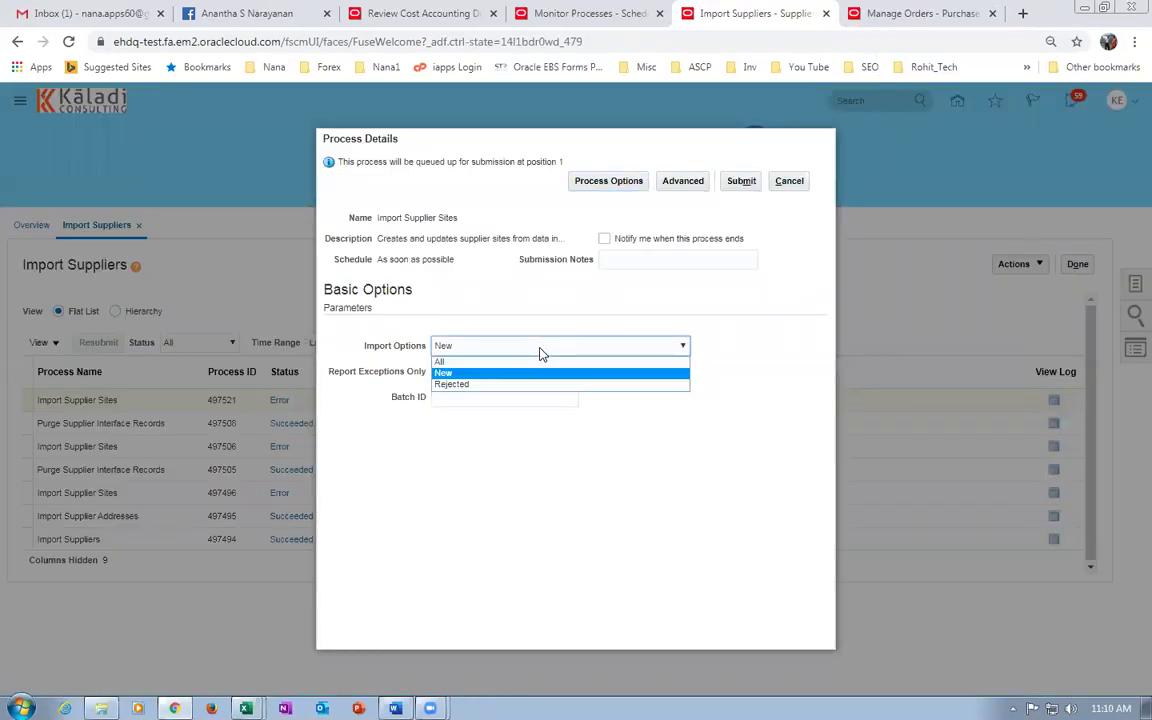
{"action": "left_click", "coordinate": [530, 361]}
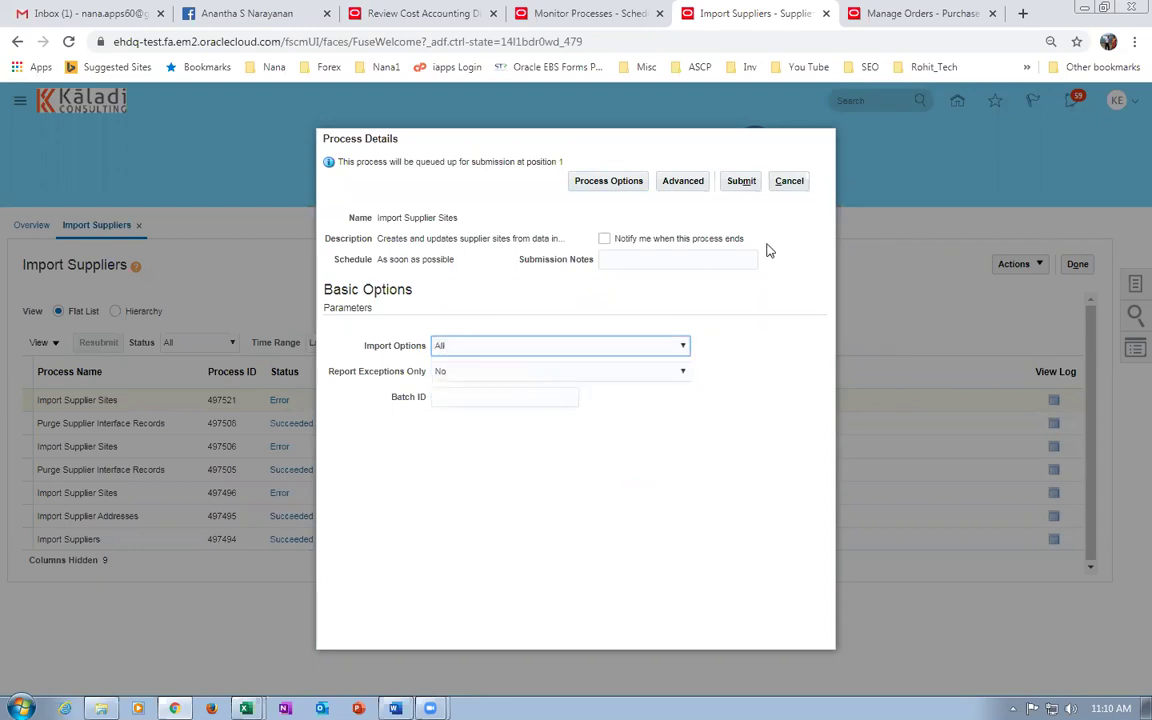
Submit the import and refresh the list, showing run 497523 ended in Error.
{"action": "left_click", "coordinate": [741, 181]}
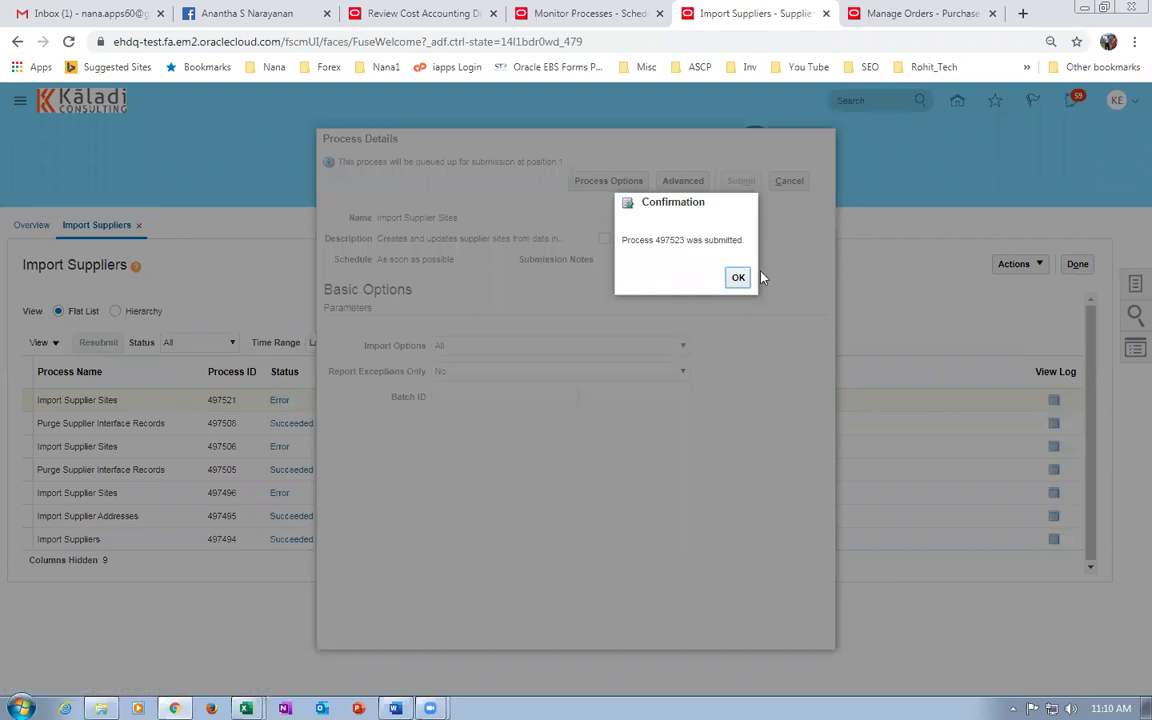
{"action": "left_click", "coordinate": [735, 279]}
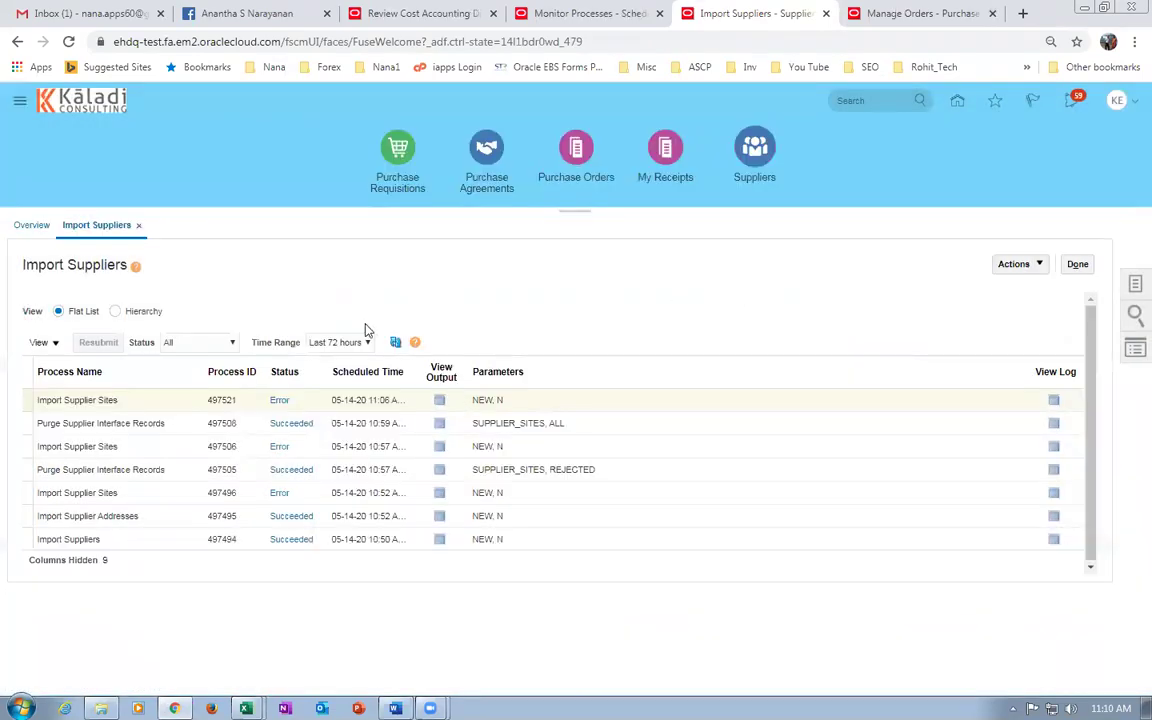
{"action": "left_click", "coordinate": [393, 343]}
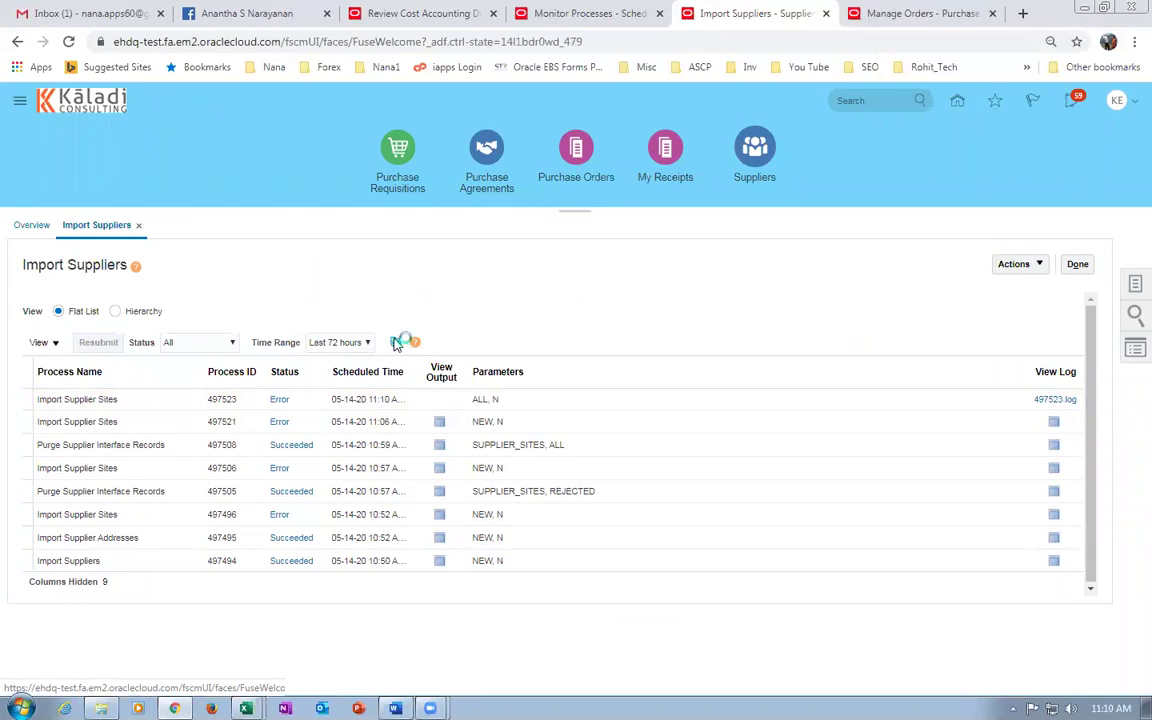
{"action": "left_click", "coordinate": [1078, 265]}
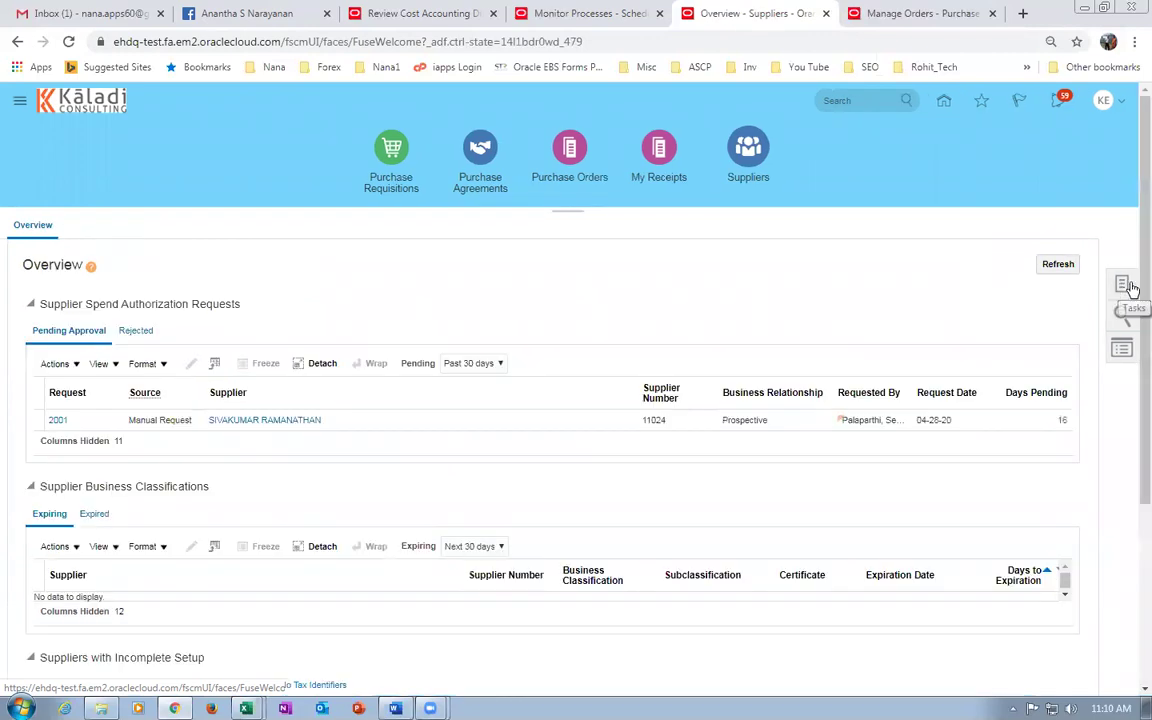
Search Manage Suppliers for keyword k99_imp_sup_3, which returns no results.
{"action": "left_click", "coordinate": [1122, 285]}
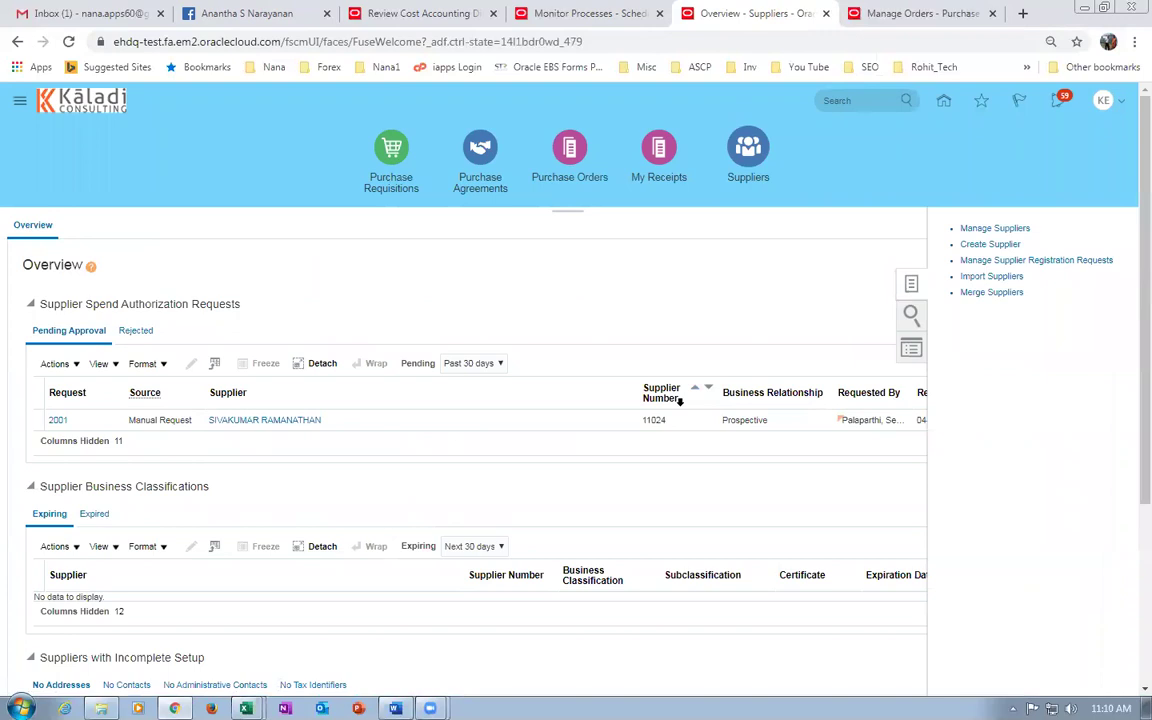
{"action": "left_click", "coordinate": [985, 228]}
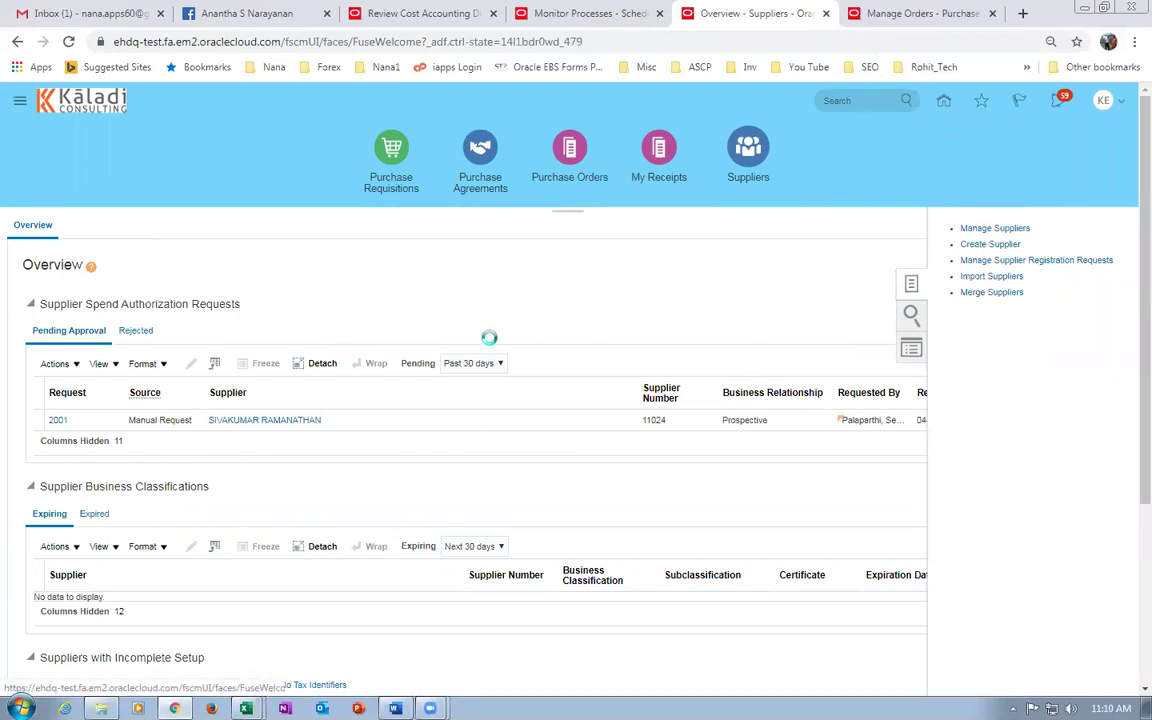
{"action": "left_click", "coordinate": [428, 336]}
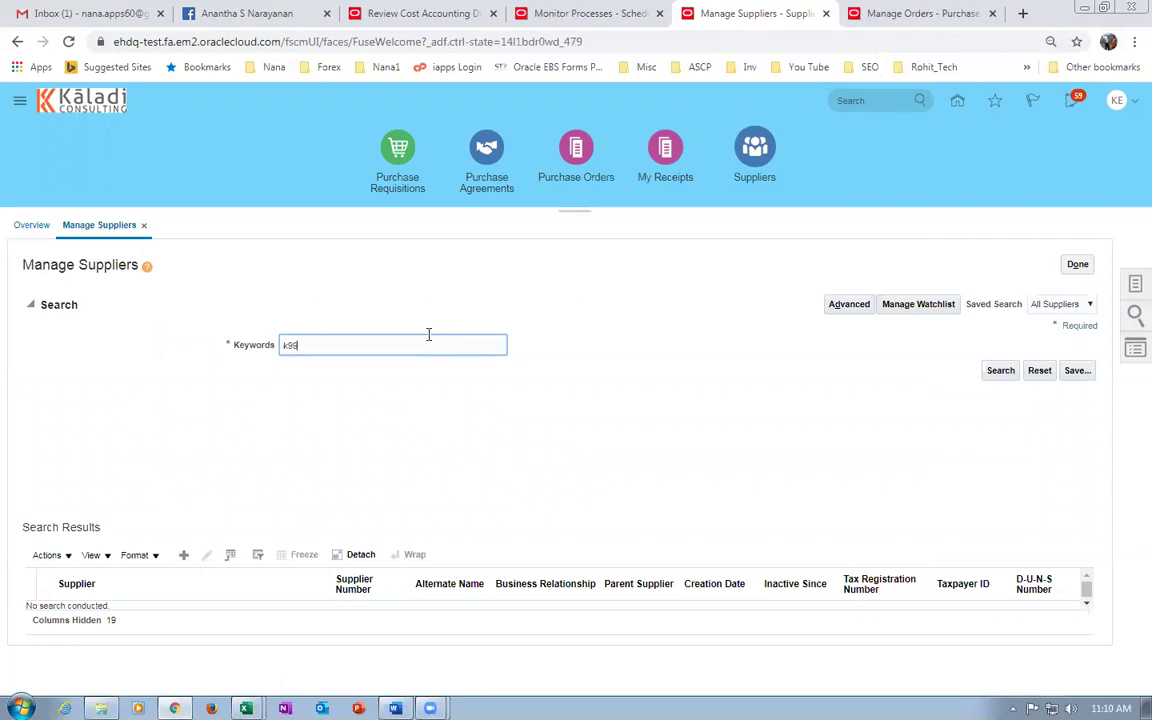
{"action": "type", "text": "k99_imp_sup_3"}
{"action": "left_click", "coordinate": [1005, 372]}
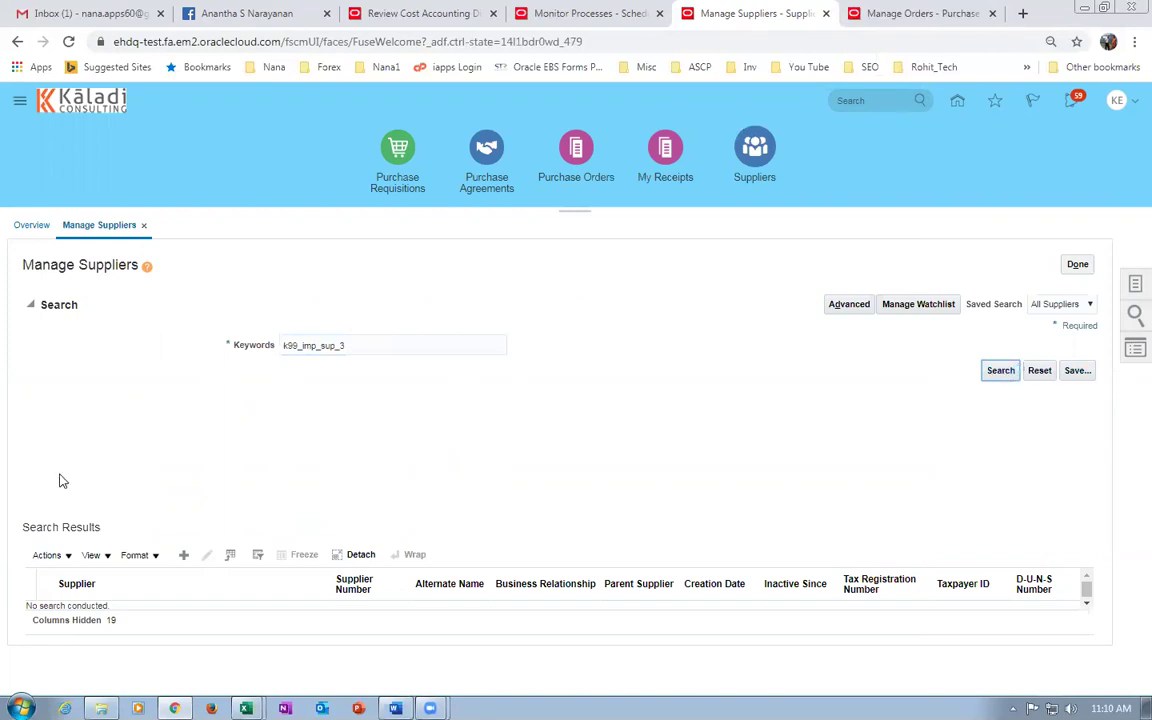
Select the k99_imp_sup_3 text in the Keywords field.
{"action": "left_click", "coordinate": [347, 345]}
{"action": "left_click_drag", "start_coordinate": [347, 345], "coordinate": [237, 347]}
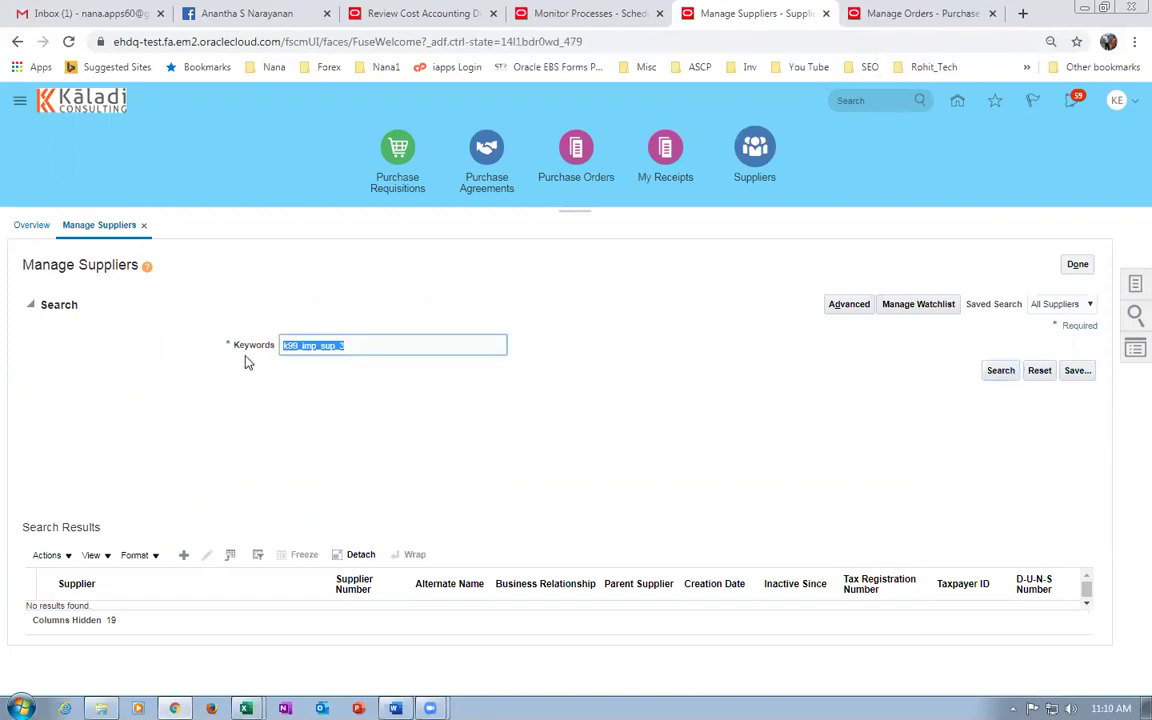
{"action": "left_click", "coordinate": [278, 406]}
{"action": "left_click", "coordinate": [350, 344]}
{"action": "left_click_drag", "start_coordinate": [350, 344], "coordinate": [292, 337]}
{"action": "left_click", "coordinate": [253, 451]}
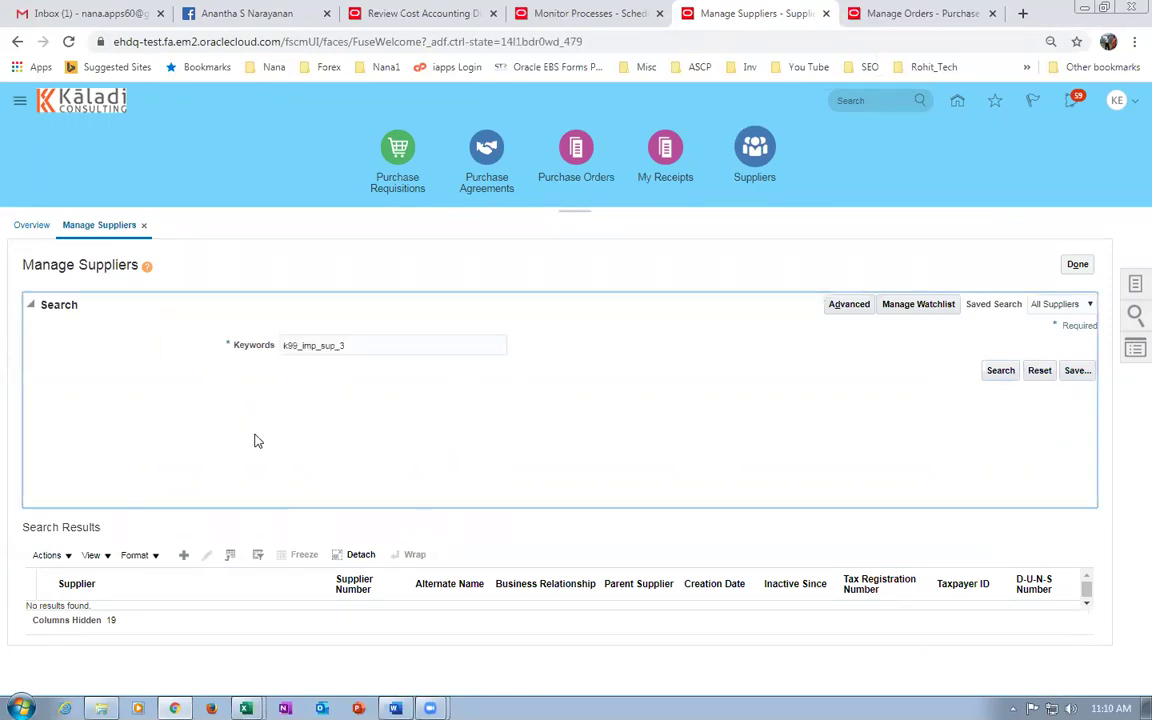